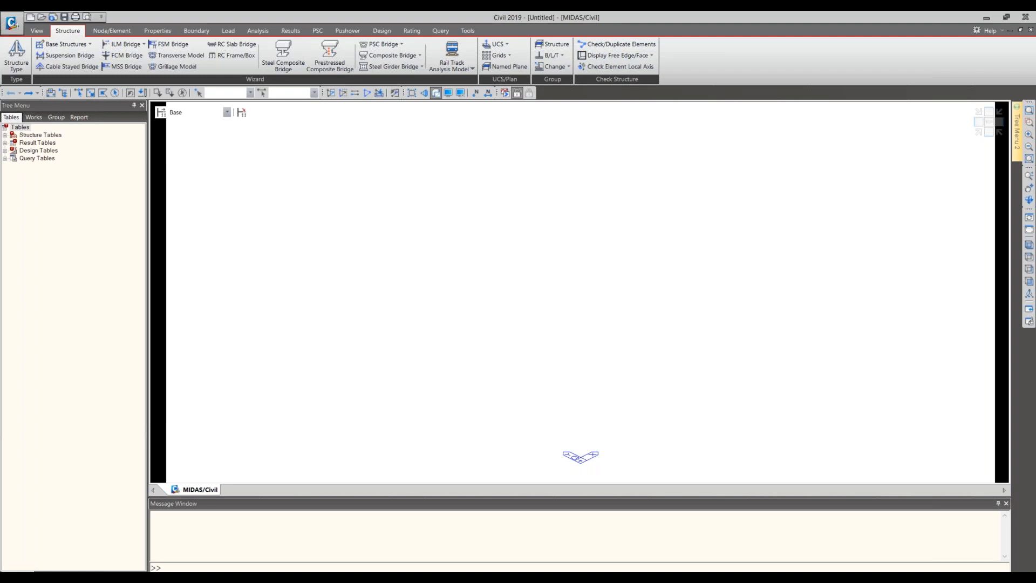
# - Switch to Outlook and read the email titled "error in application of load", including its embedded model screenshot
pyautogui.moveTo(373, 486); pyautogui.dragTo(746, 164)
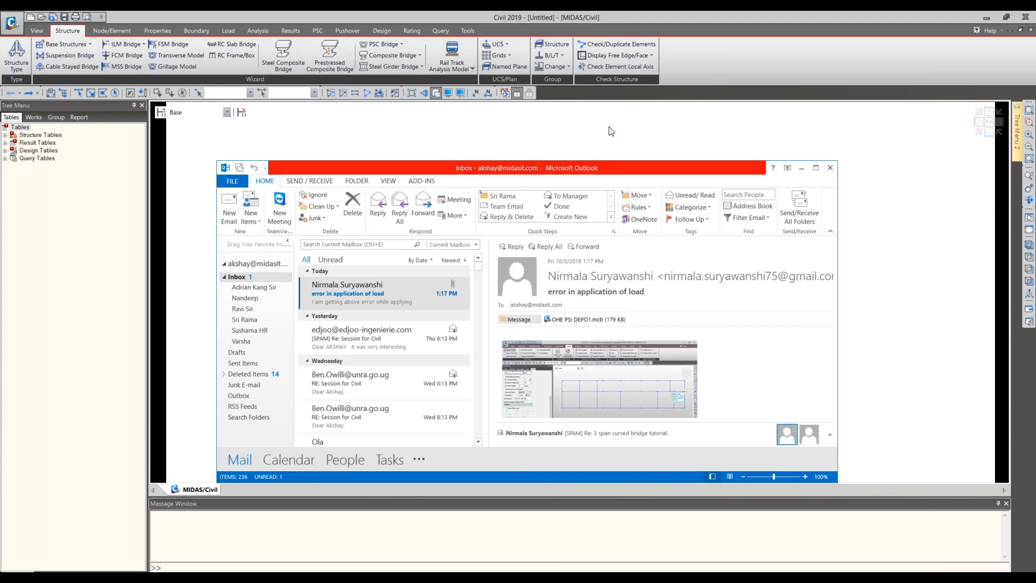
pyautogui.click(816, 168)
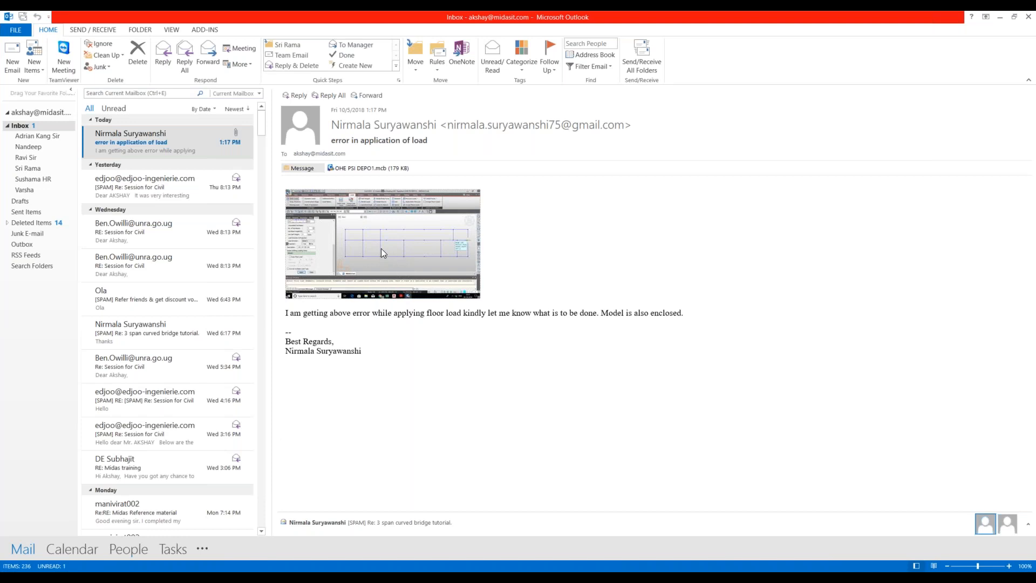
pyautogui.keyDown('ctrl'); pyautogui.scroll(9, 381, 248); pyautogui.keyUp('ctrl')
pyautogui.keyDown('ctrl'); pyautogui.scroll(3, 385, 250); pyautogui.keyUp('ctrl')
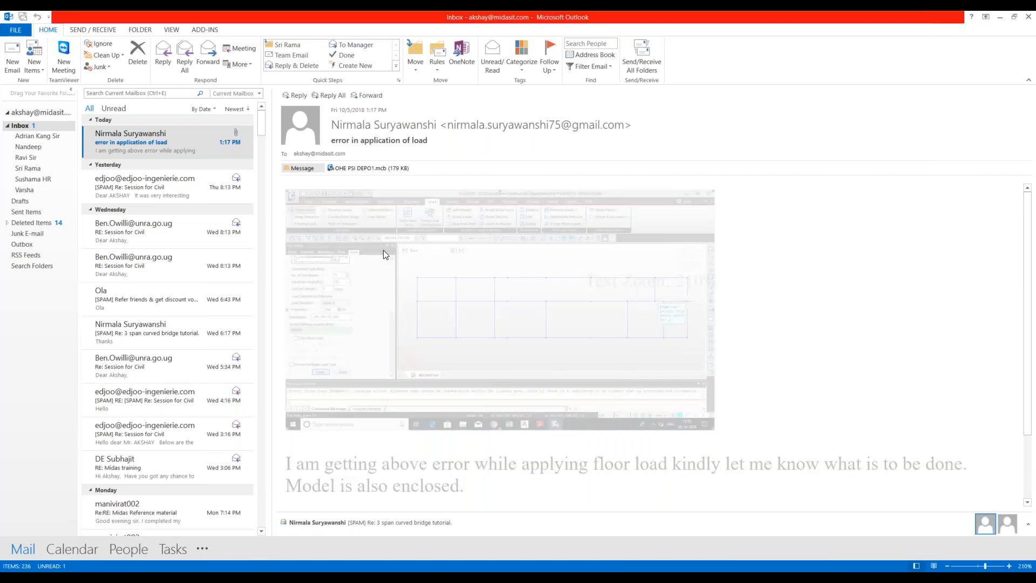
pyautogui.keyDown('ctrl'); pyautogui.scroll(-9, 384, 250); pyautogui.keyUp('ctrl')
pyautogui.keyDown('ctrl'); pyautogui.scroll(-3, 402, 280); pyautogui.keyUp('ctrl')
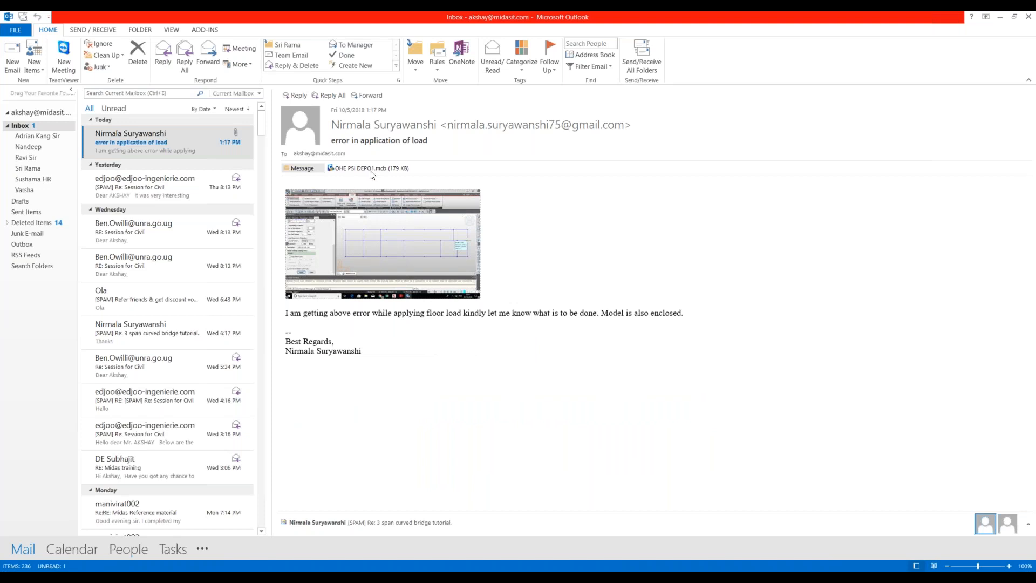
pyautogui.click(997, 18)
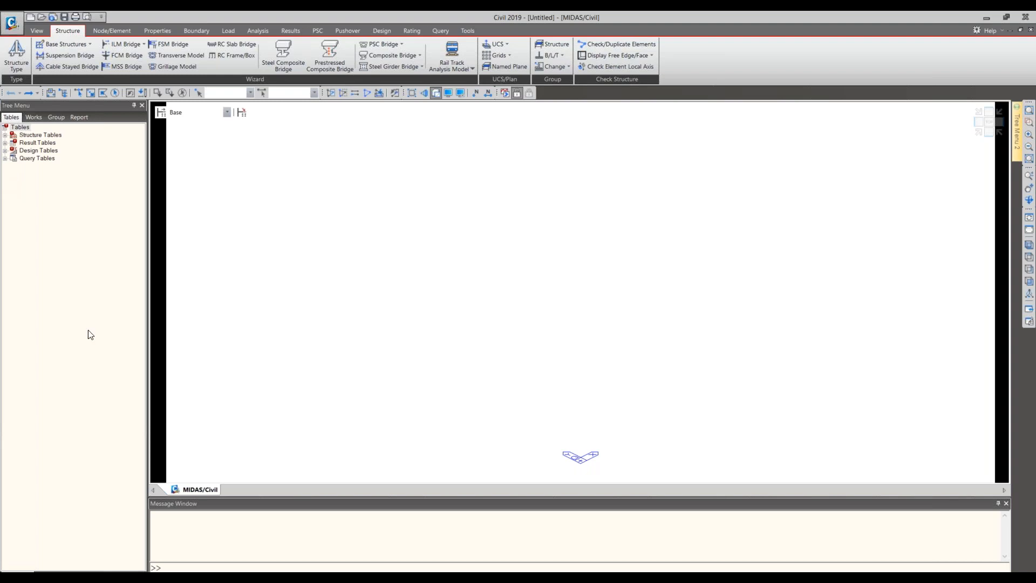
pyautogui.rightClick(443, 250)
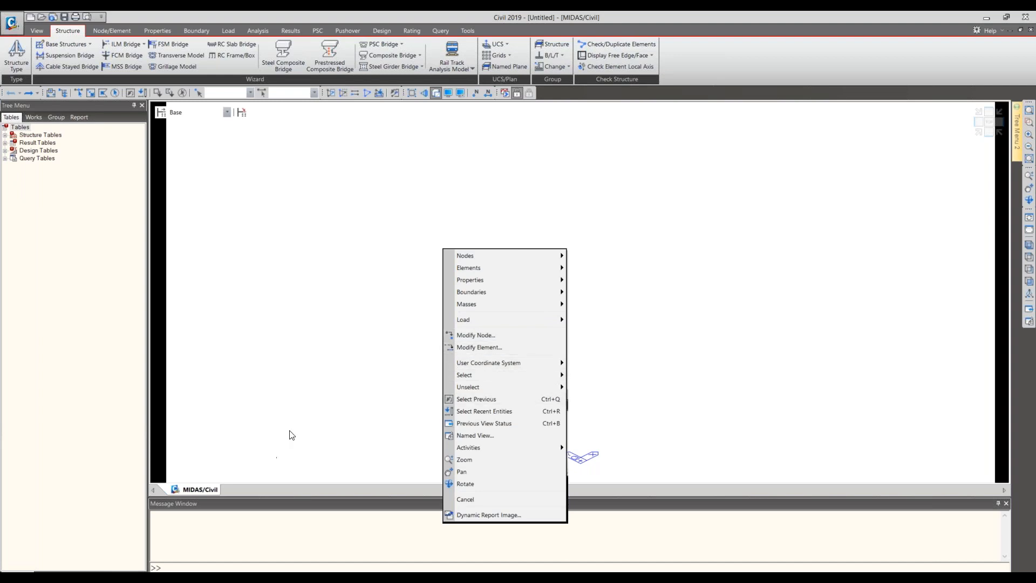
pyautogui.click(309, 453)
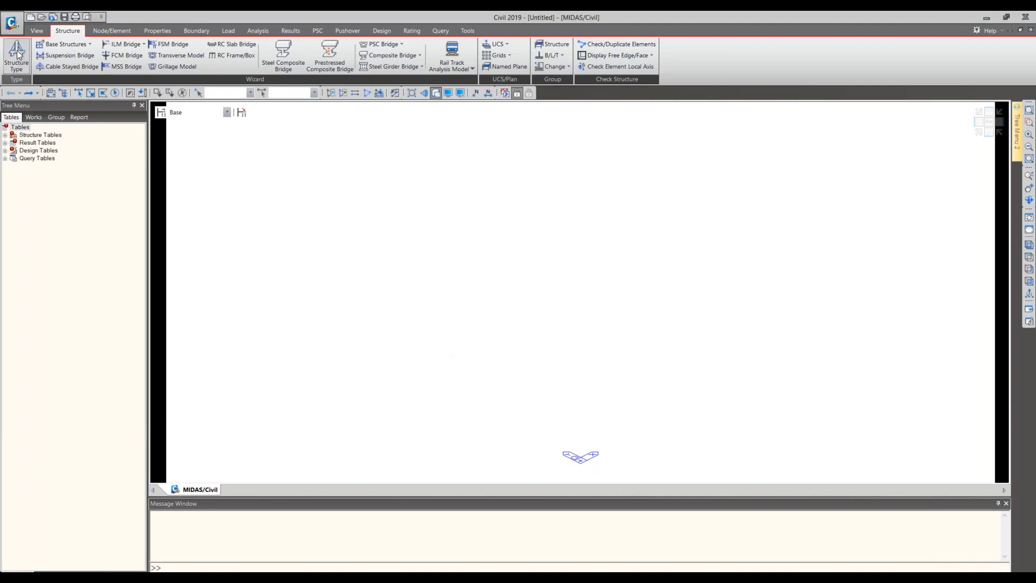
pyautogui.click(6, 27)
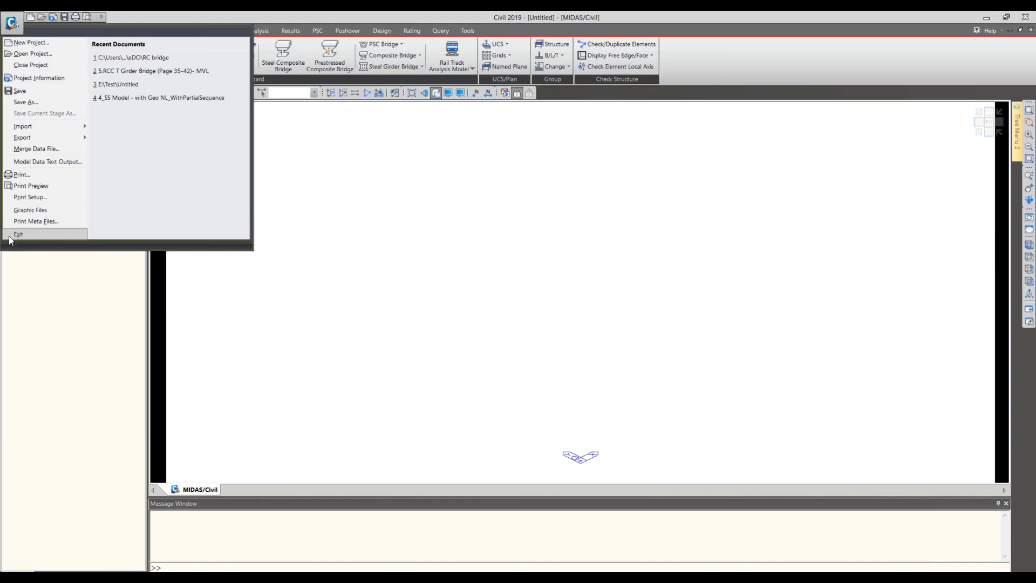
pyautogui.click(331, 324)
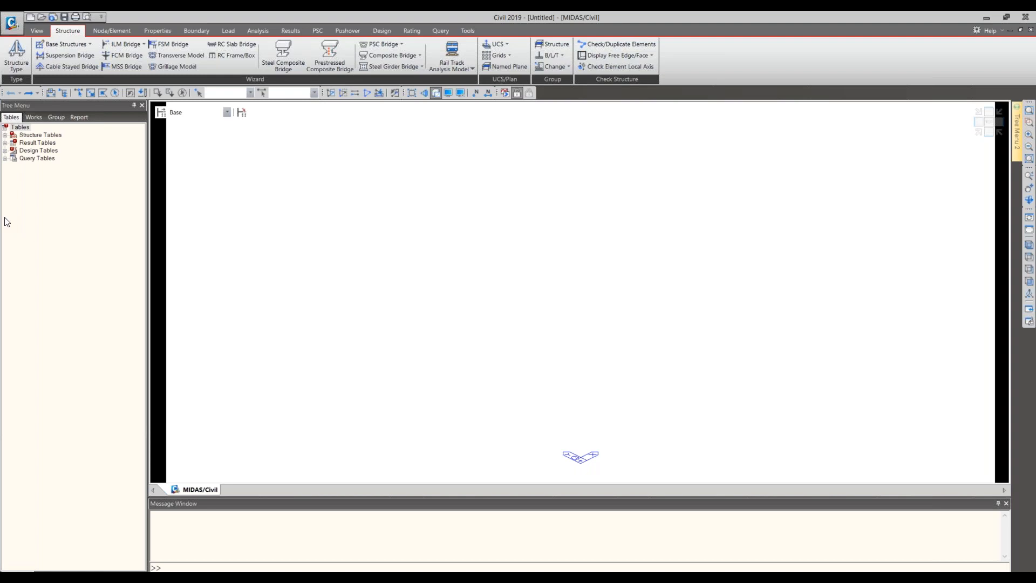
# - Switch to Adobe Reader and examine the bridge plan, Section A-A and side elevation in UNRA-Bridge (3).pdf
pyautogui.moveTo(0, 69); pyautogui.dragTo(546, 101)
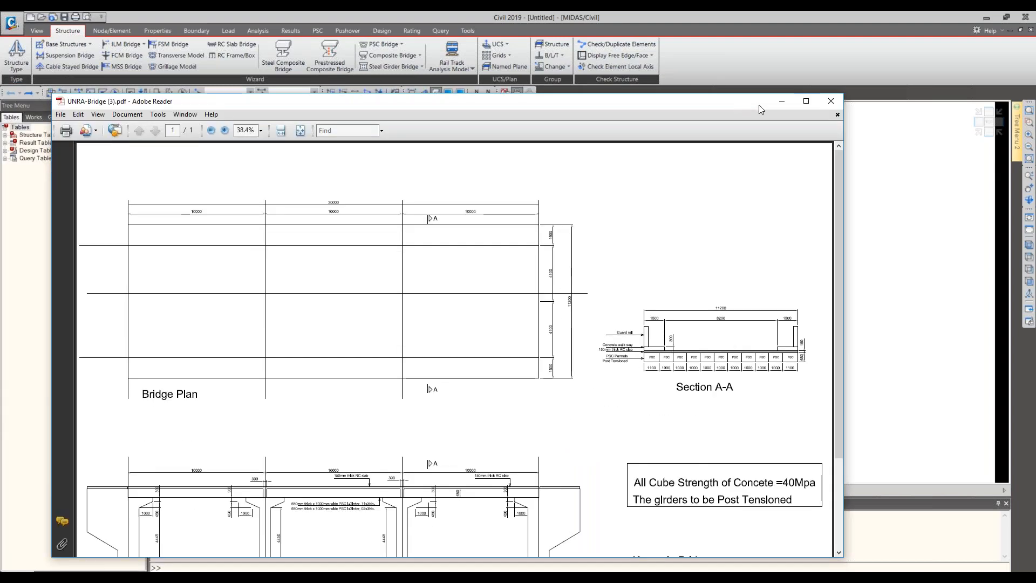
pyautogui.click(802, 104)
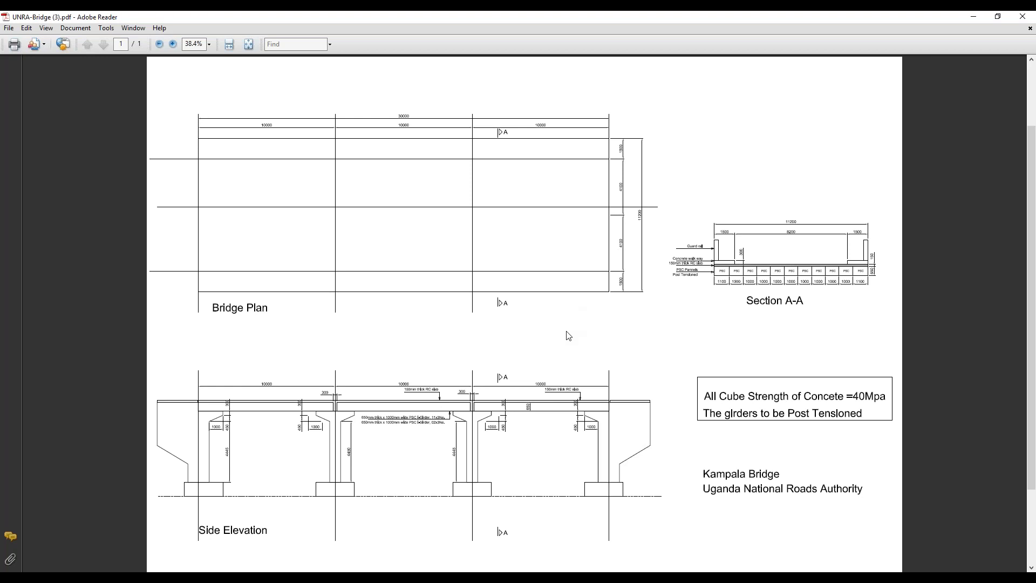
pyautogui.keyDown('ctrl'); pyautogui.scroll(1, 569, 336); pyautogui.keyUp('ctrl')
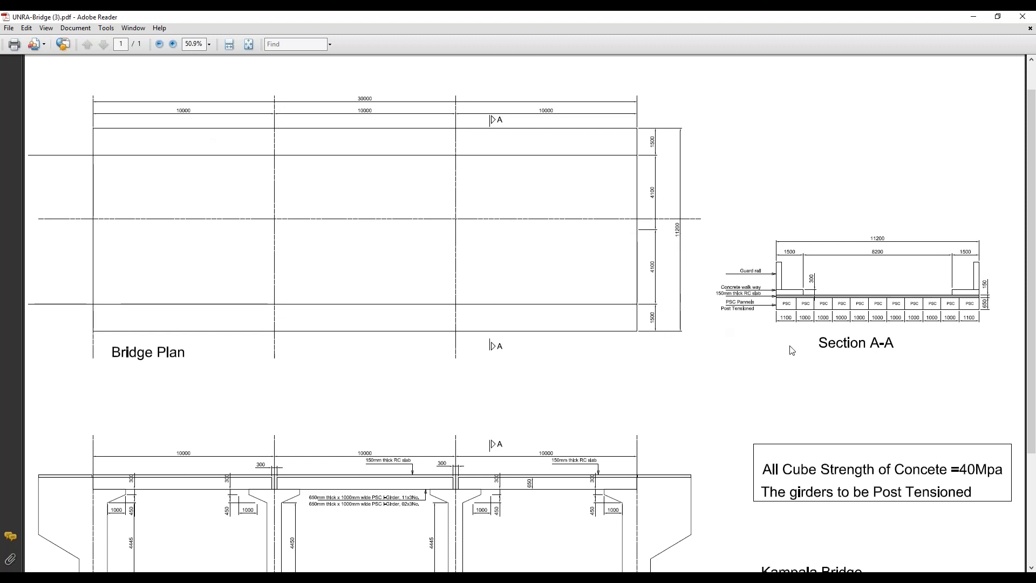
pyautogui.scroll(-5, 795, 351)
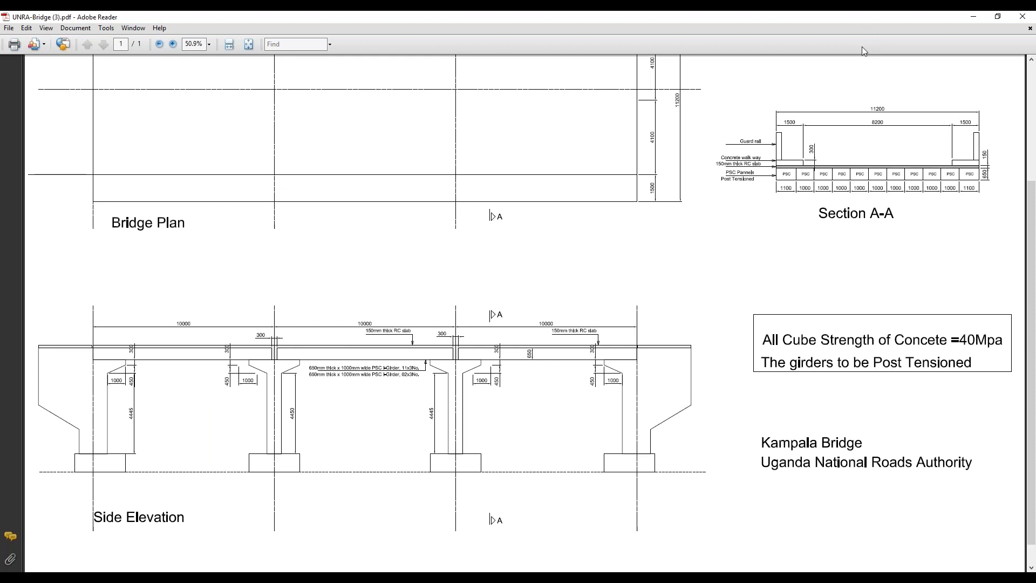
pyautogui.moveTo(863, 46); pyautogui.dragTo(656, 118)
pyautogui.click(216, 576)
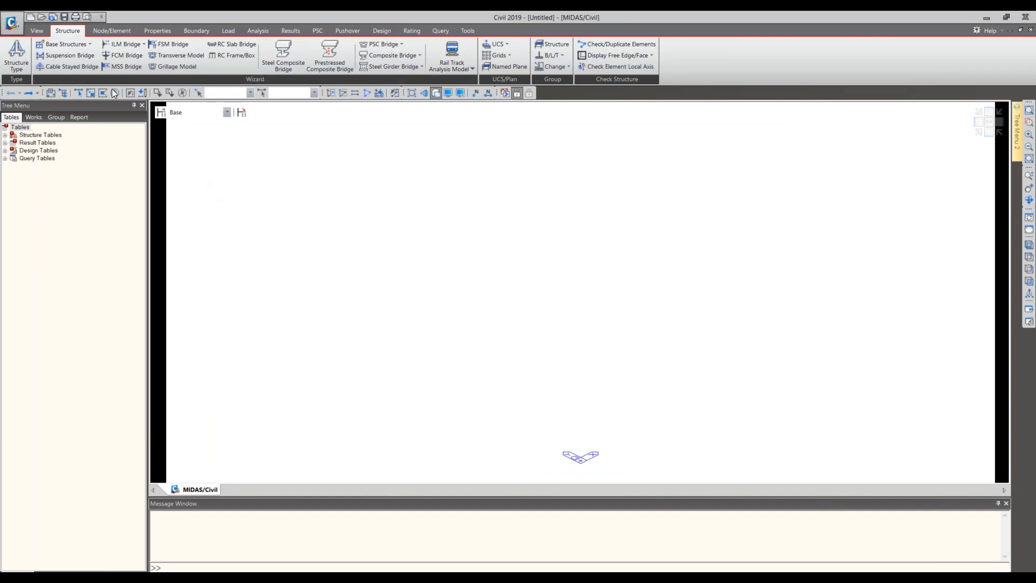
# - Start a new material definition with Concrete as the type of design
pyautogui.click(155, 31)
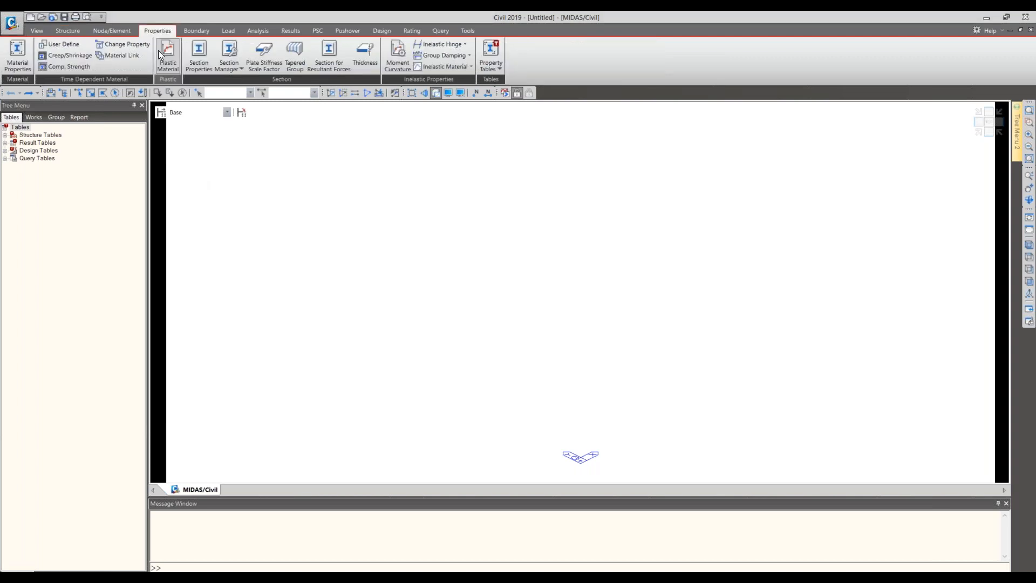
pyautogui.click(18, 51)
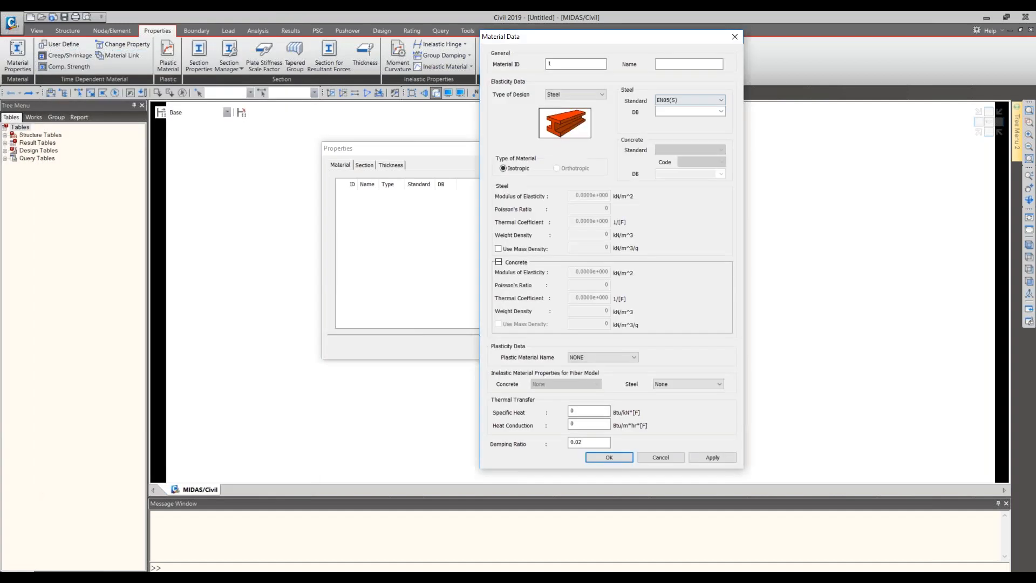
pyautogui.click(601, 94)
pyautogui.click(583, 115)
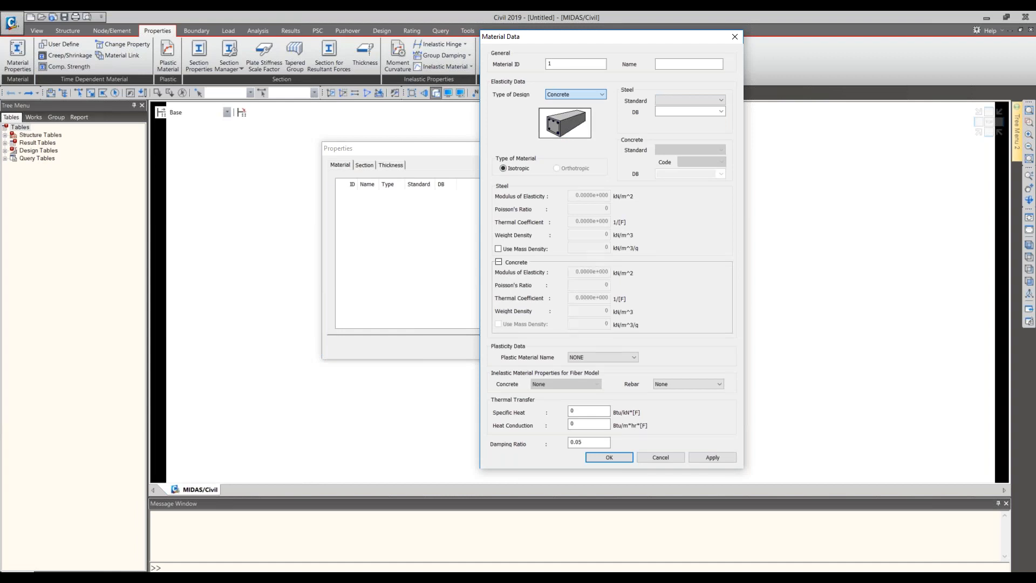
# - Set the new material's concrete standard to EN04(RC) and its grade to C40/50
pyautogui.click(722, 150)
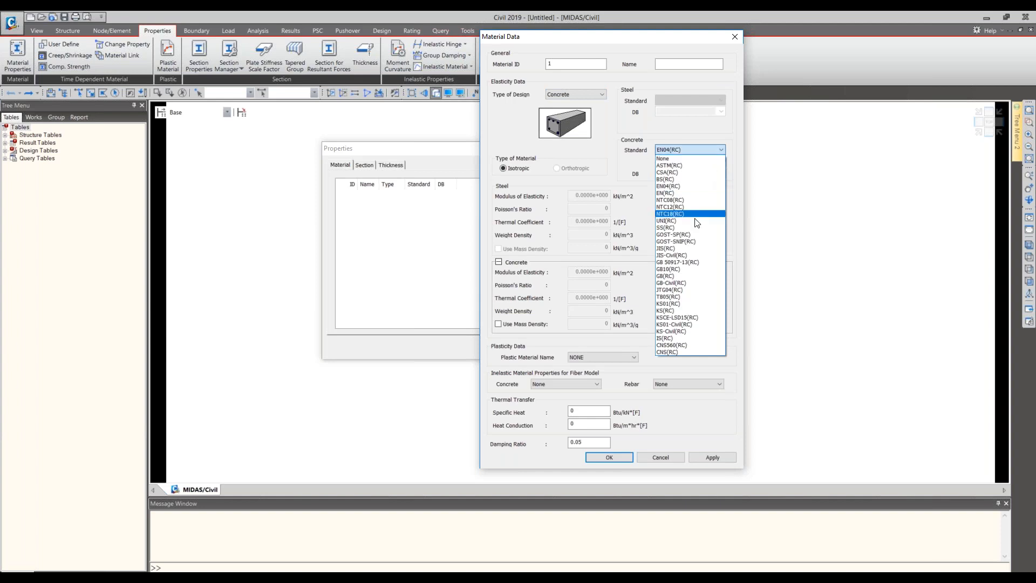
pyautogui.click(689, 187)
pyautogui.click(721, 174)
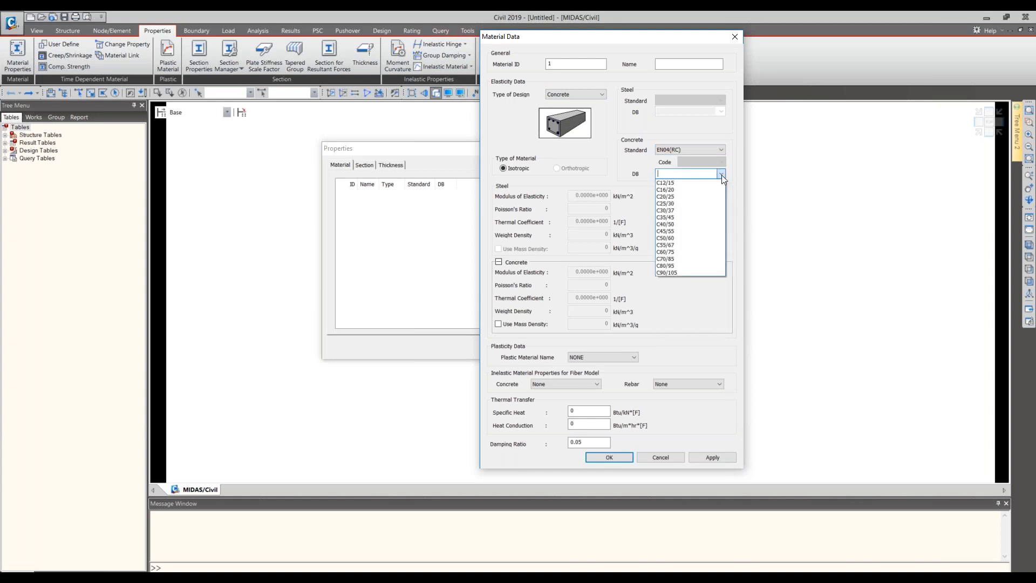
pyautogui.click(675, 224)
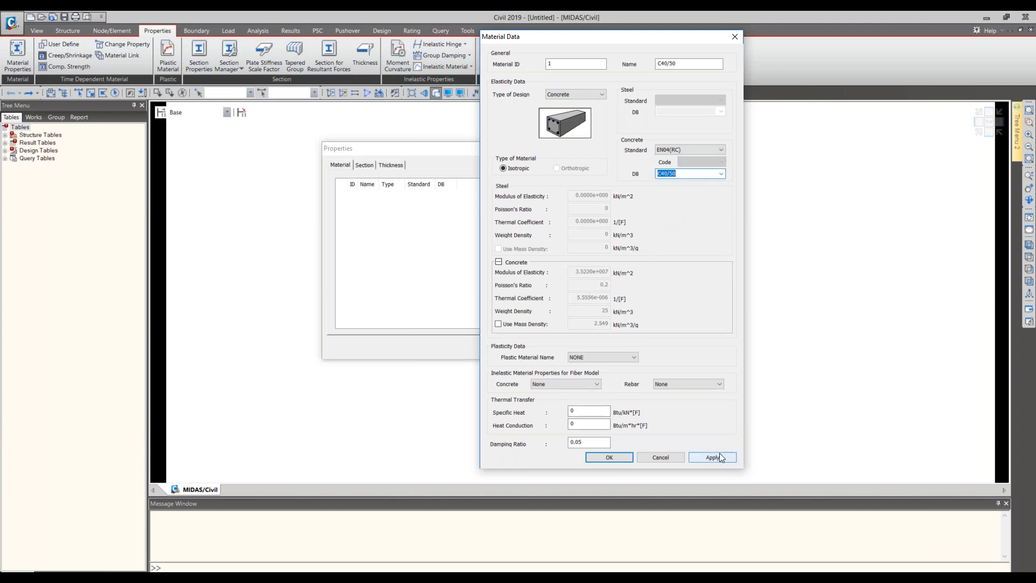
pyautogui.click(722, 175)
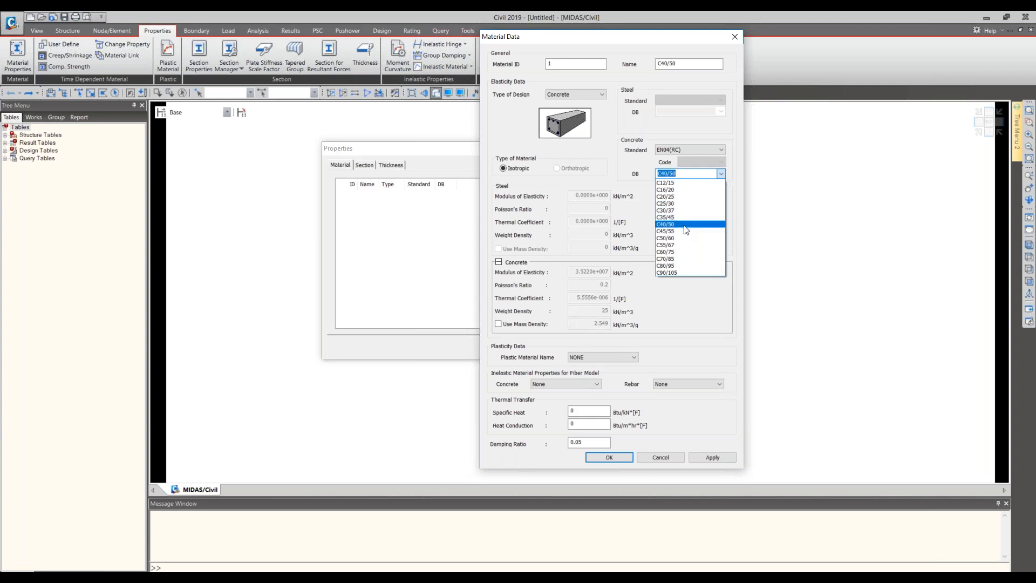
pyautogui.click(721, 173)
# - Change the concrete standard to BS(RC) and look through the concrete grades it offers
pyautogui.click(693, 148)
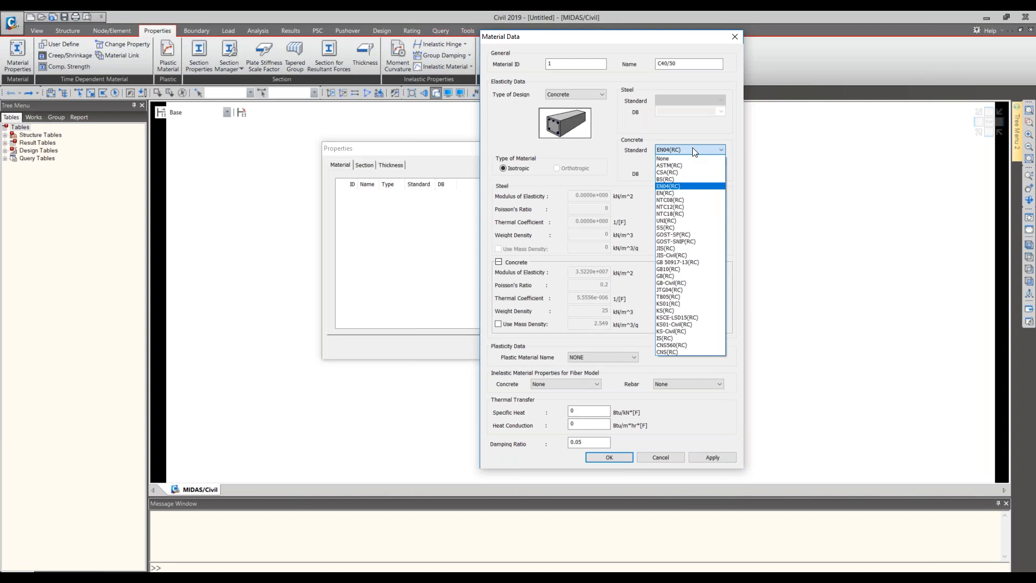
pyautogui.click(680, 179)
pyautogui.click(722, 173)
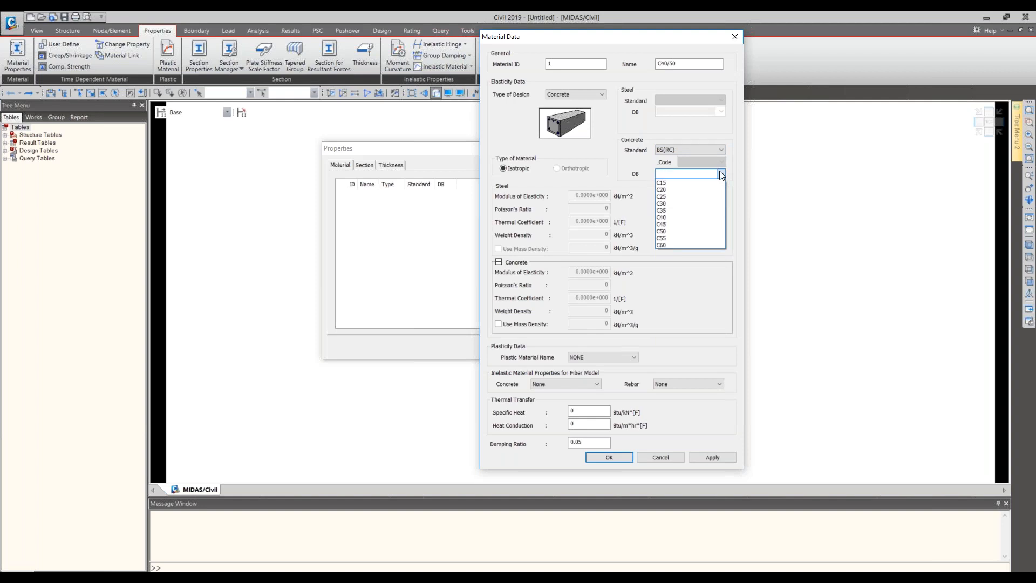
pyautogui.click(709, 151)
pyautogui.click(710, 152)
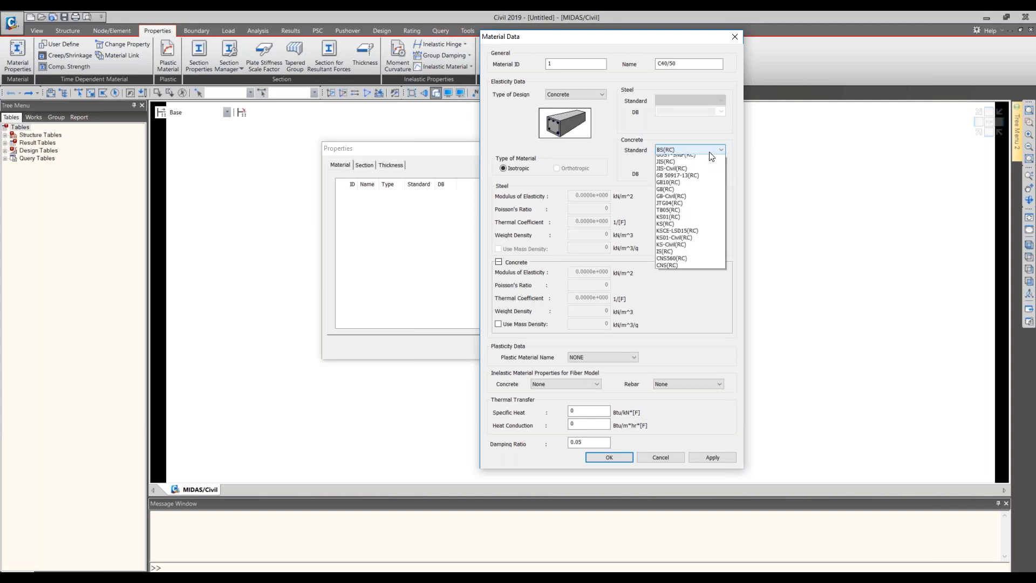
pyautogui.click(700, 181)
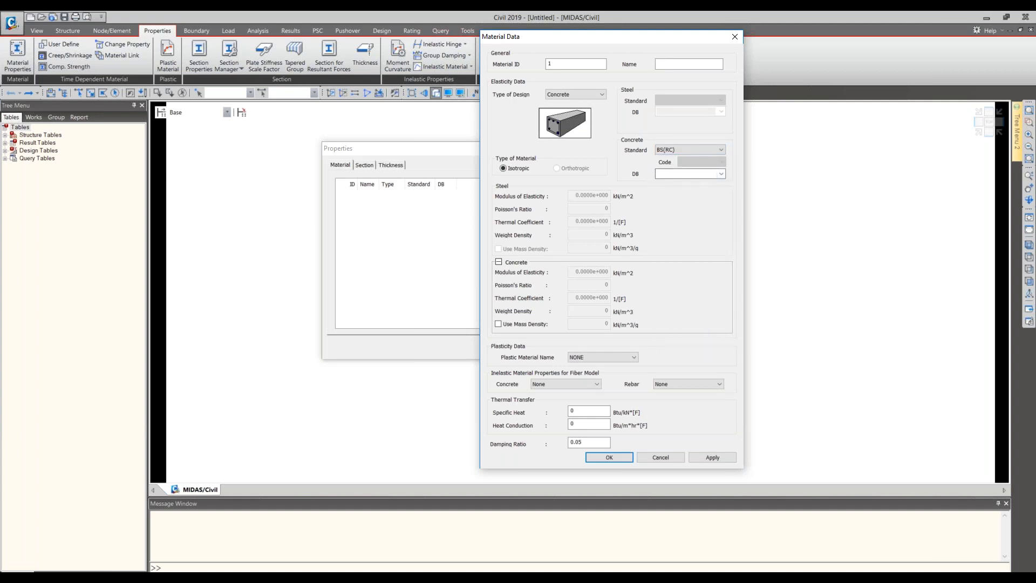
pyautogui.click(721, 173)
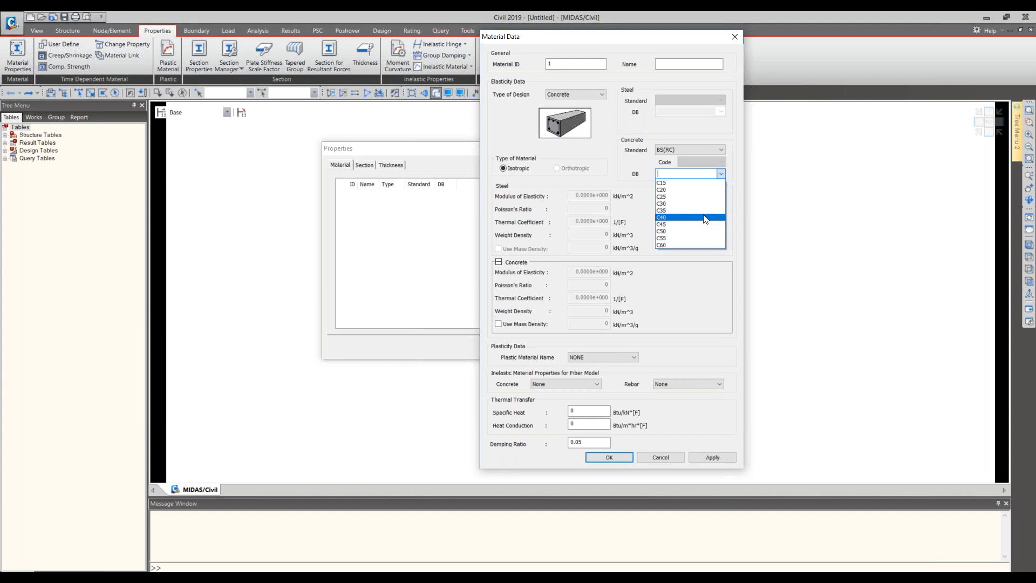
pyautogui.click(711, 160)
# - Set the concrete standard to EN04(RC) with grade C35/45, and add it as material 1
pyautogui.click(712, 153)
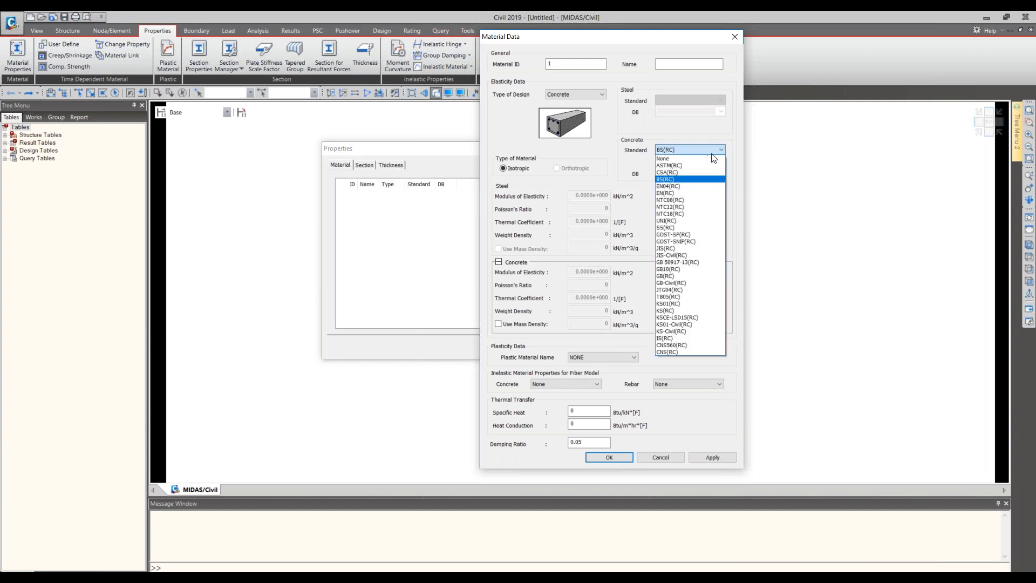
pyautogui.click(688, 187)
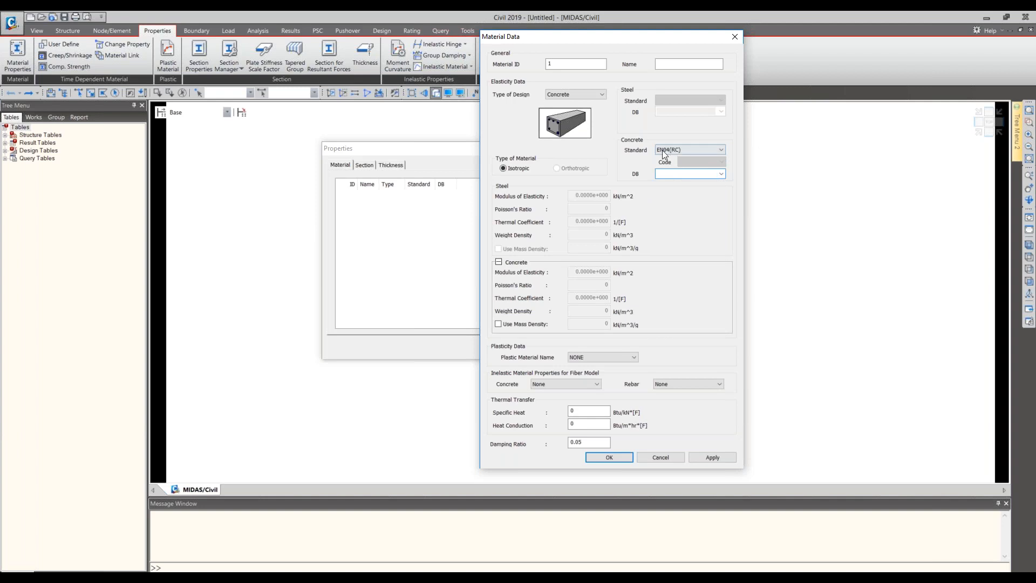
pyautogui.click(721, 174)
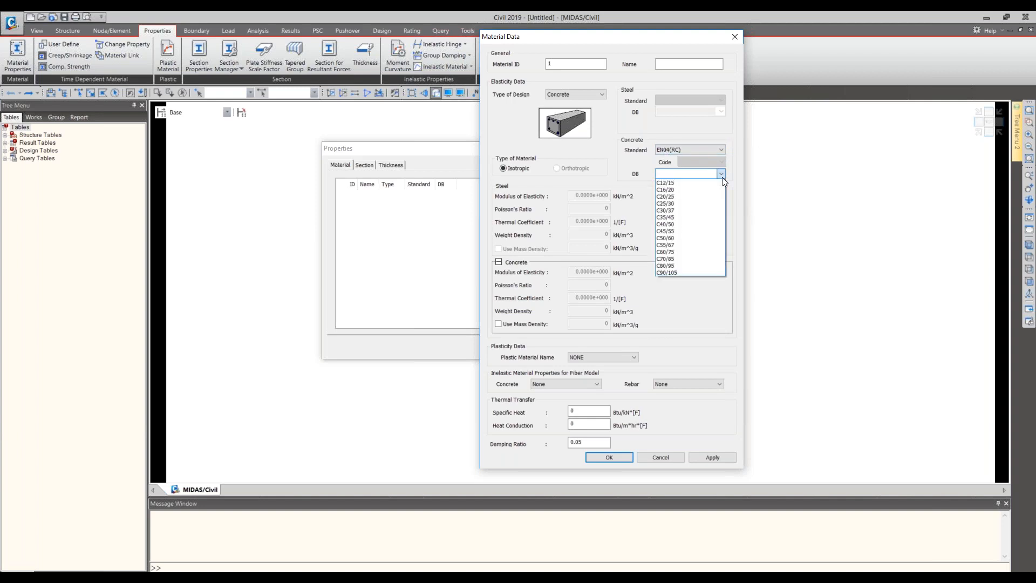
pyautogui.click(698, 218)
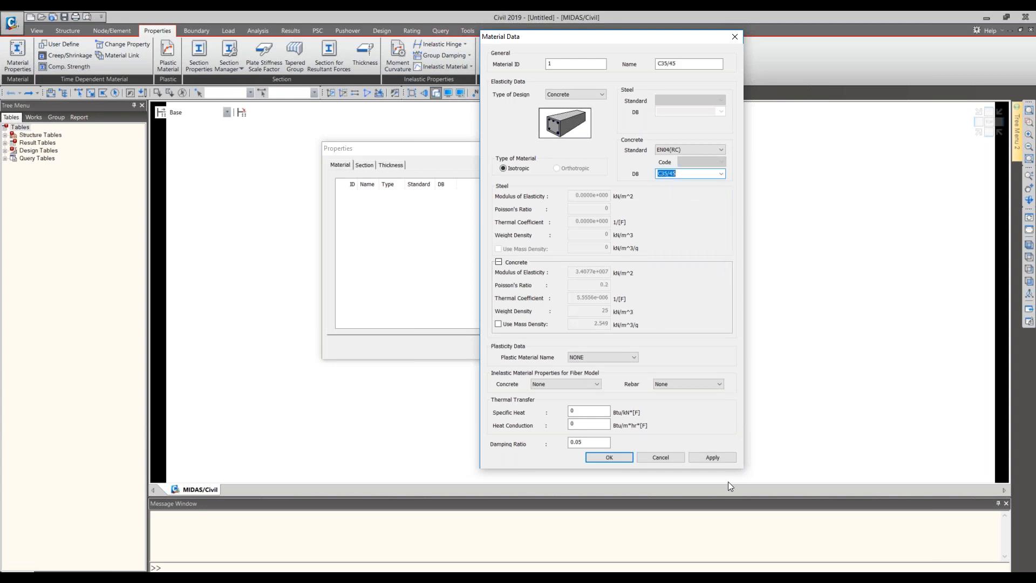
pyautogui.click(717, 458)
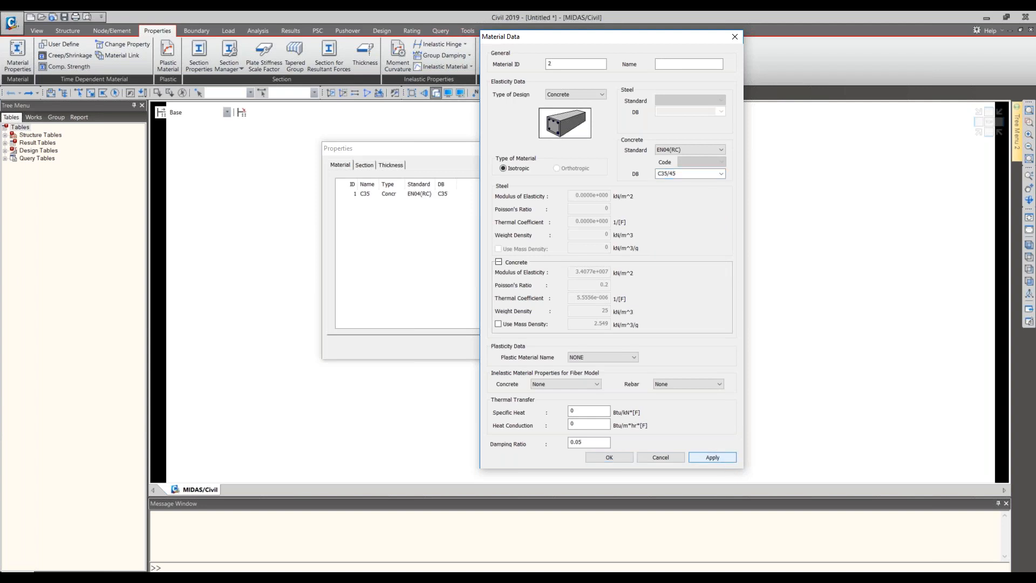
pyautogui.click(654, 459)
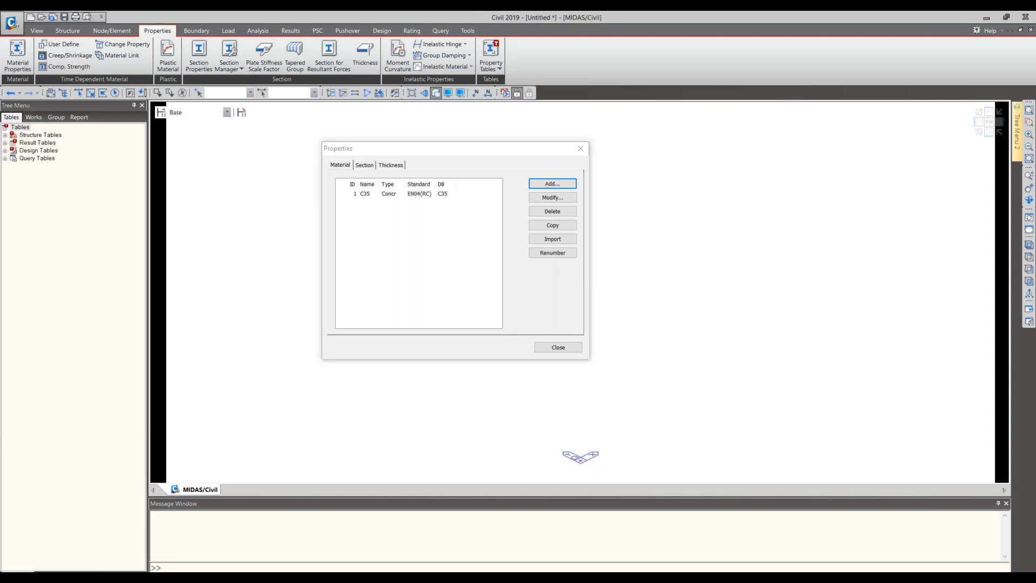
# - Change the concrete grade of material 1 to C30/37
pyautogui.click(409, 194)
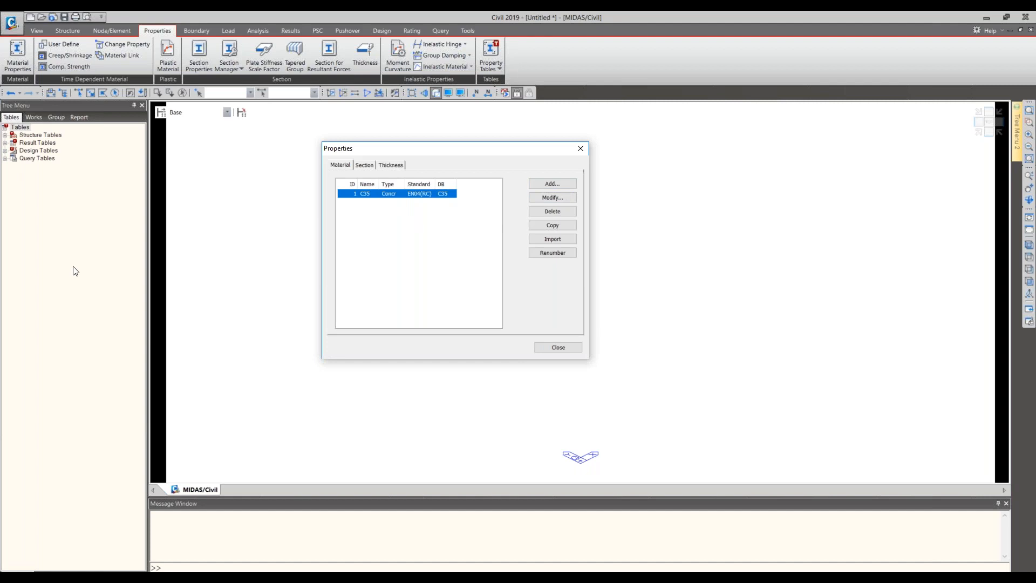
pyautogui.click(57, 268)
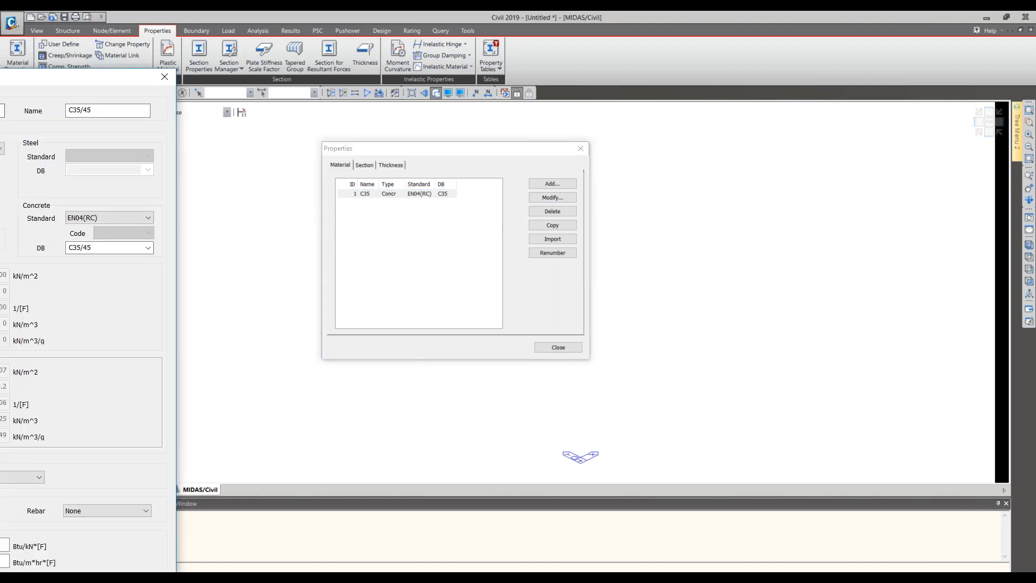
pyautogui.moveTo(12, 76); pyautogui.dragTo(558, 15)
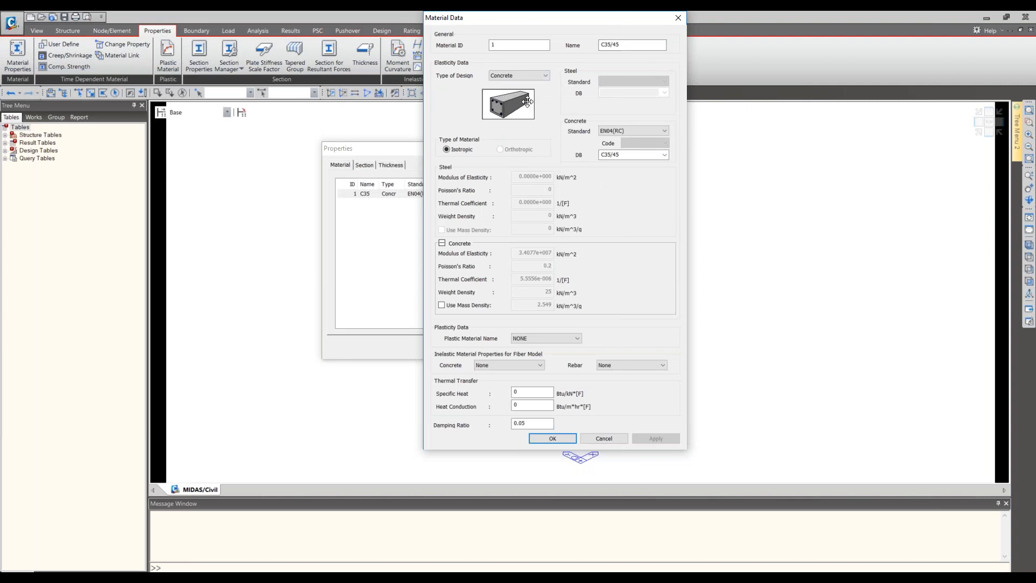
pyautogui.click(666, 157)
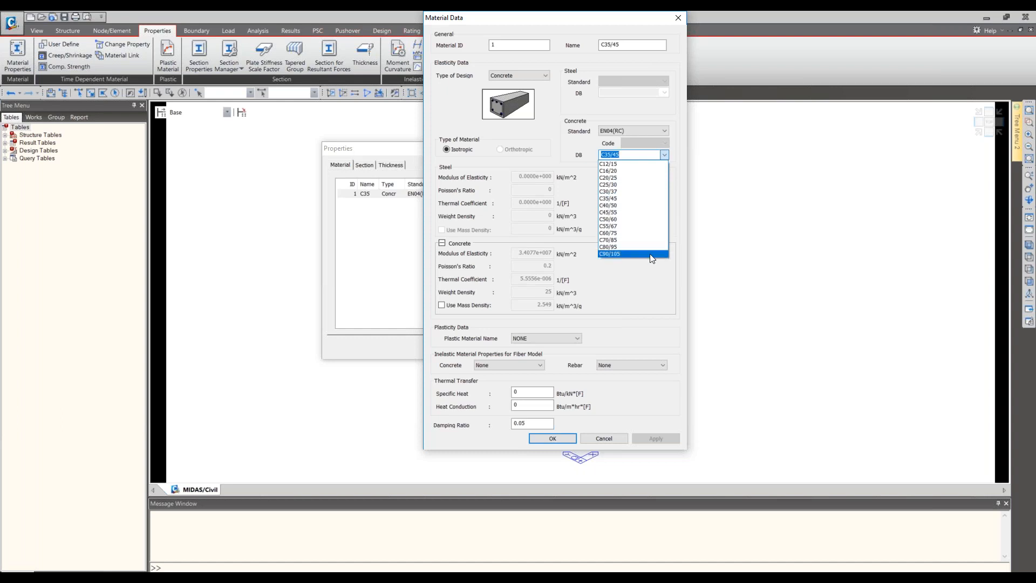
pyautogui.click(642, 192)
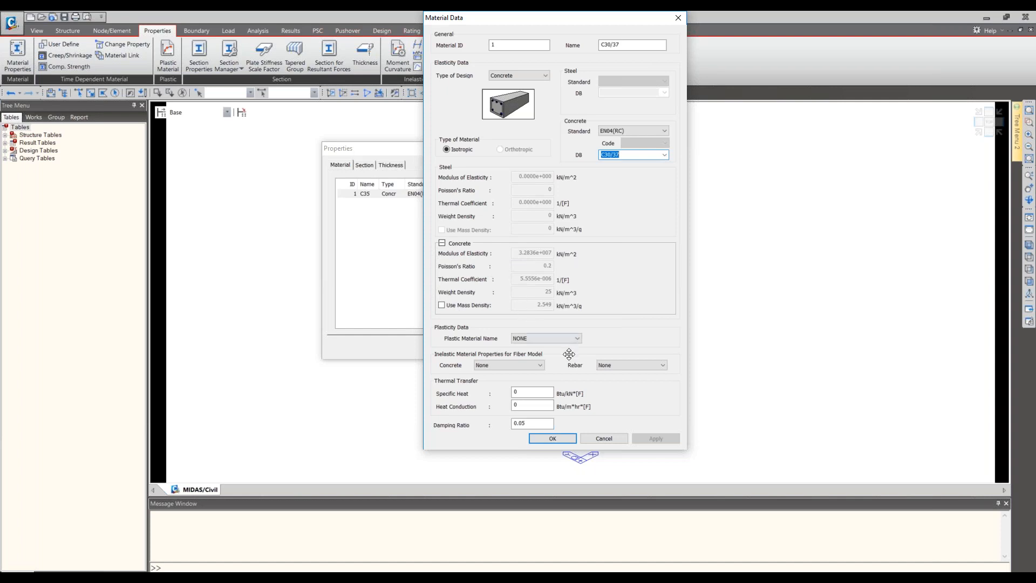
pyautogui.click(560, 438)
# - Rename material 1 as girder
pyautogui.click(386, 198)
pyautogui.click(52, 269)
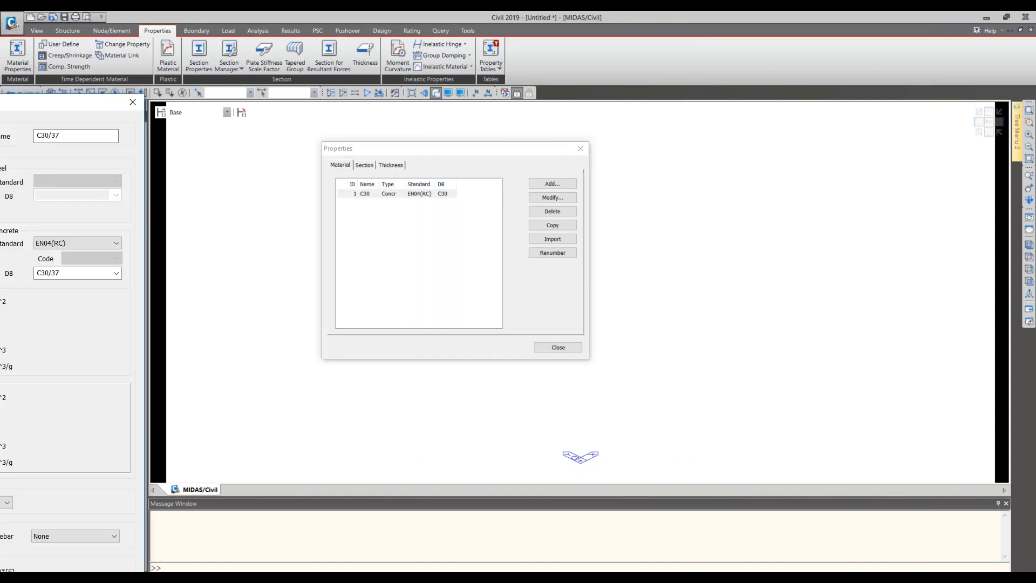
pyautogui.moveTo(1, 103); pyautogui.dragTo(517, 180)
pyautogui.click(691, 181)
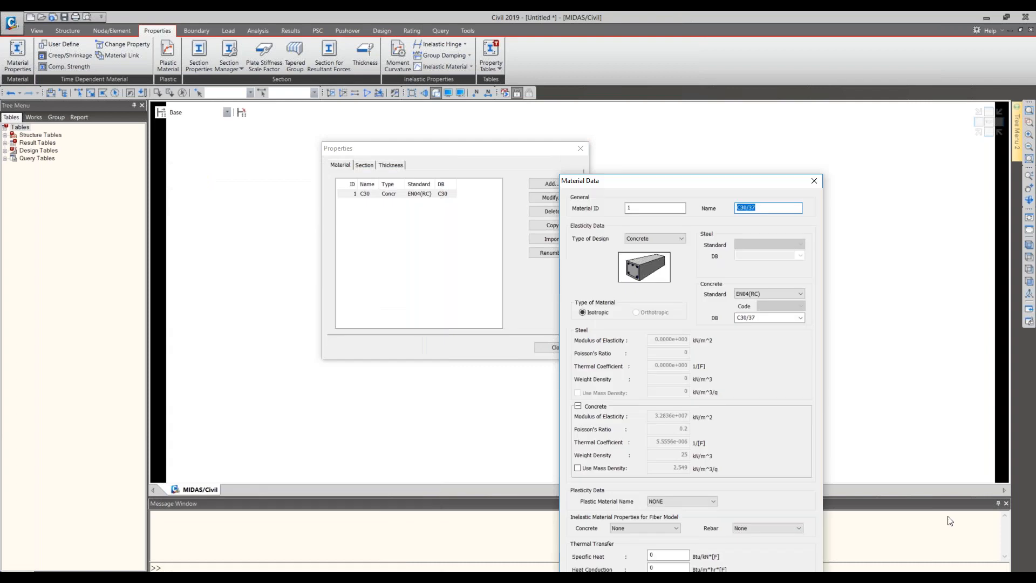
pyautogui.write('girder')
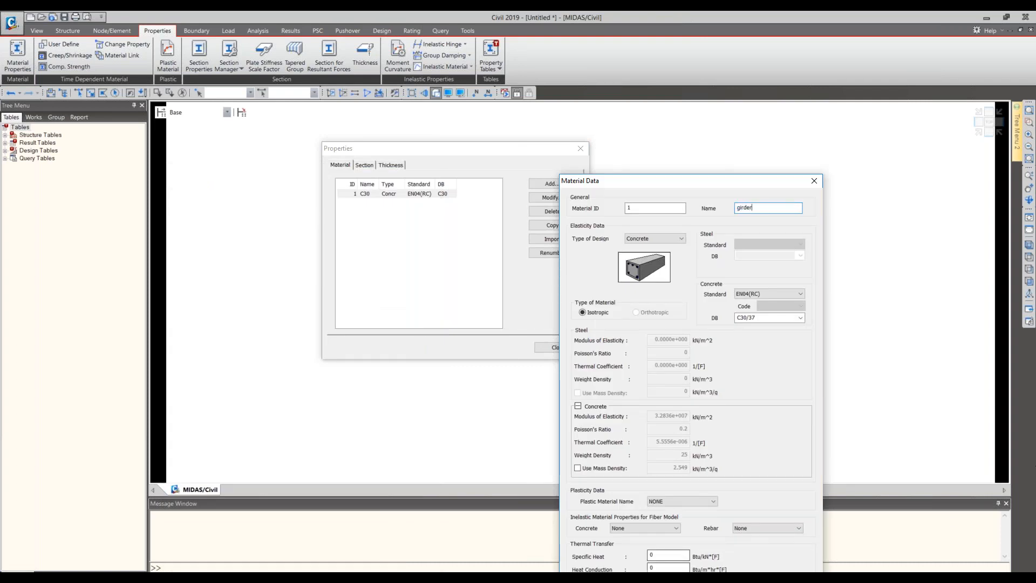
pyautogui.moveTo(720, 184); pyautogui.dragTo(722, 65)
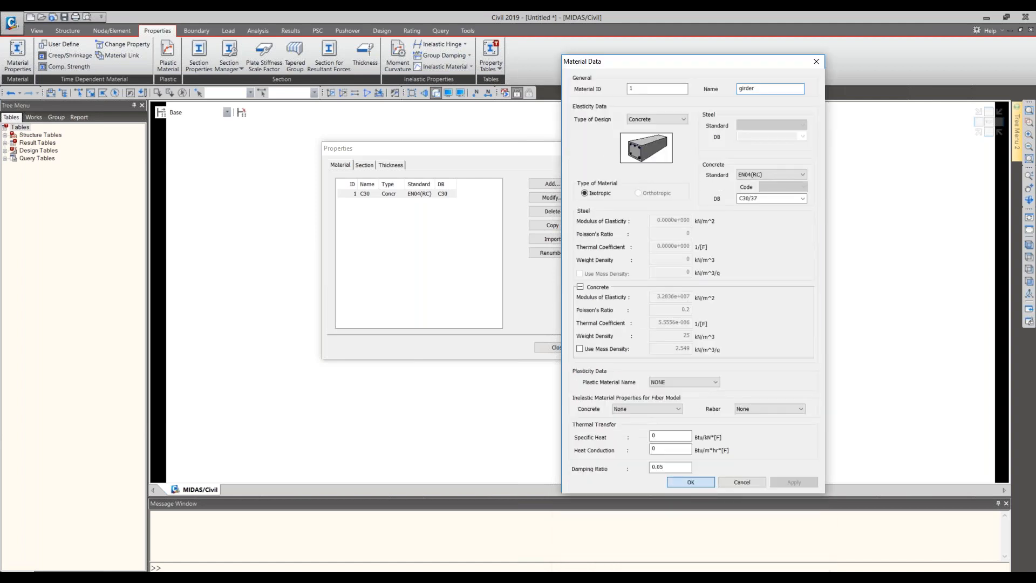
pyautogui.click(691, 482)
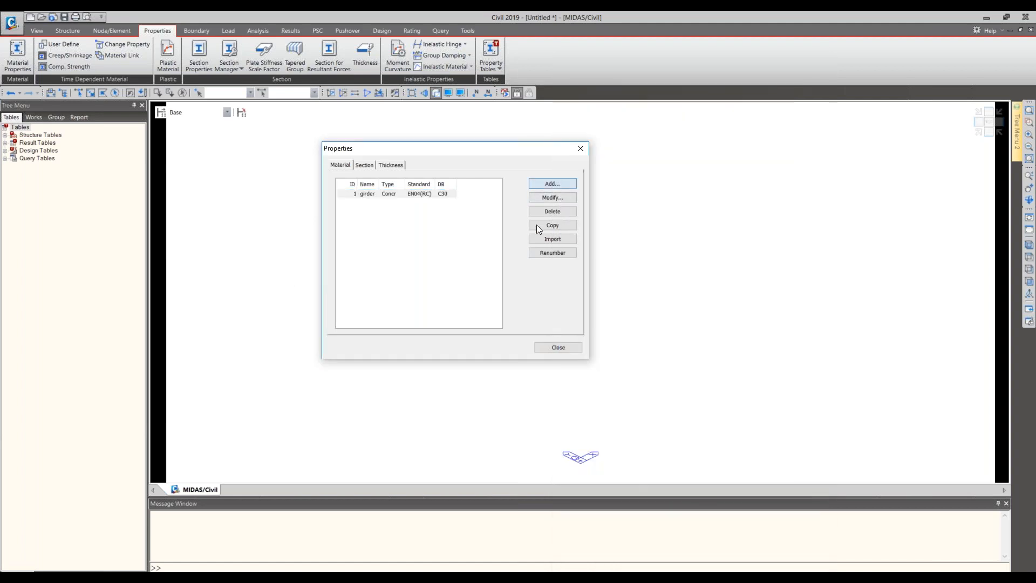
# - Define material 2 named Pier Cap as concrete with standard EN04(RC) and grade C30/37
pyautogui.moveTo(0, 19); pyautogui.dragTo(562, 31)
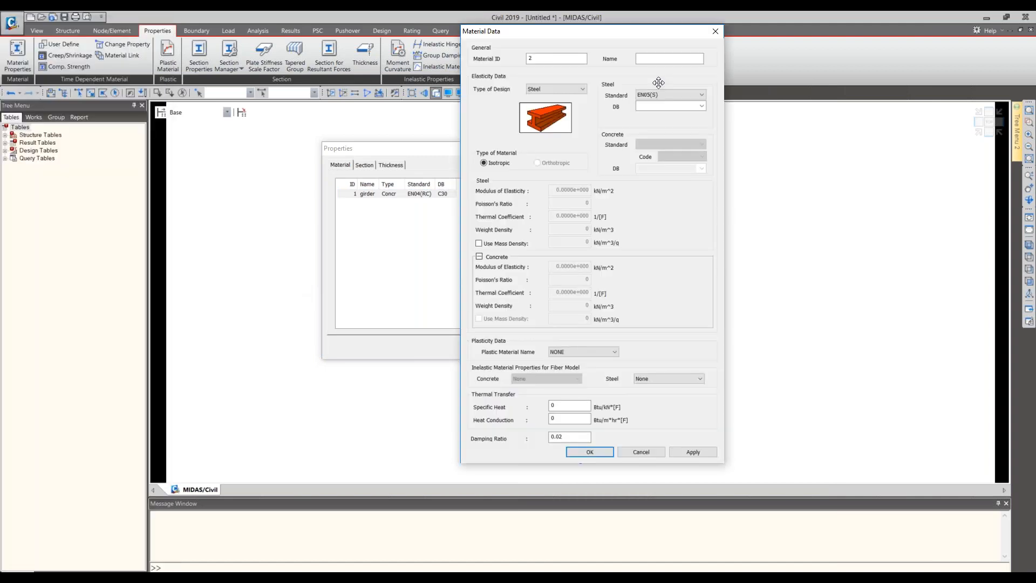
pyautogui.write('er Cap')
pyautogui.click(560, 87)
pyautogui.click(574, 102)
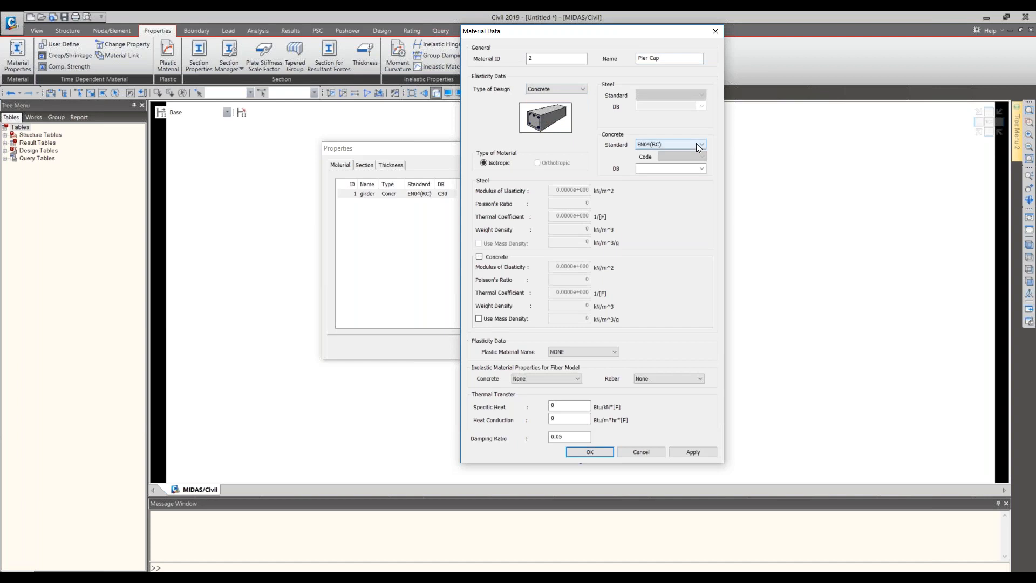
pyautogui.click(702, 169)
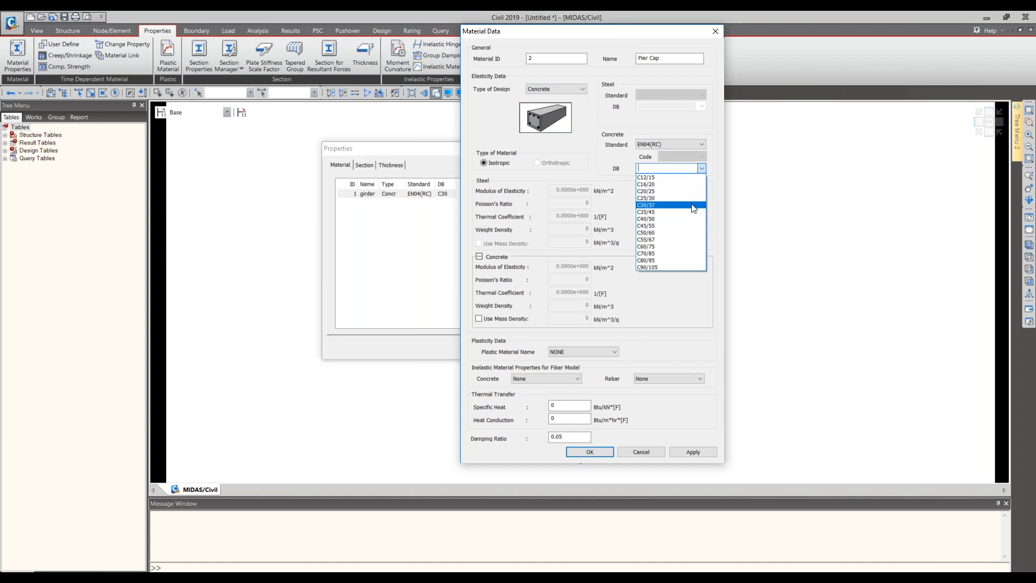
pyautogui.click(694, 205)
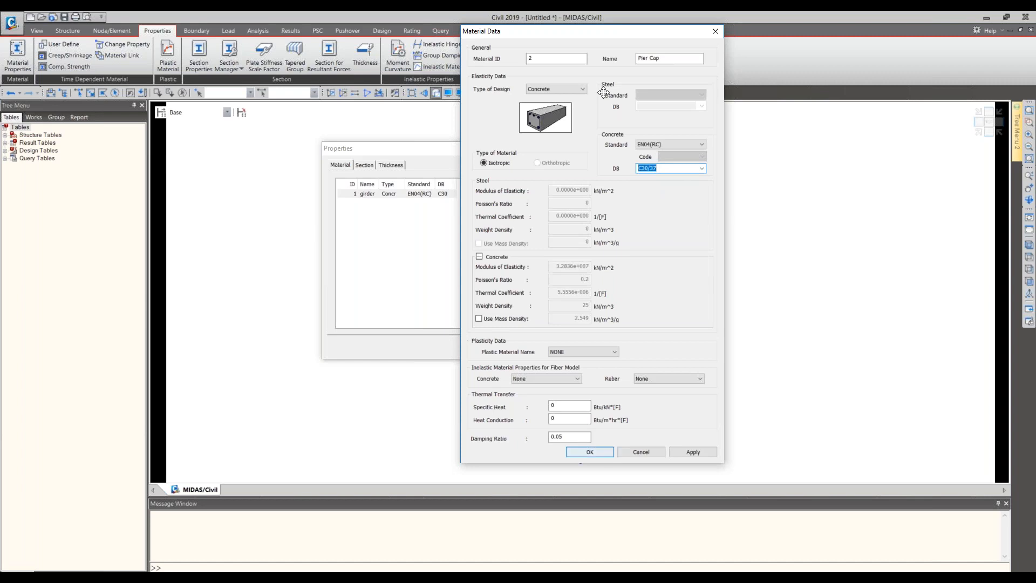
# - Extend the name of material 2 to Pier Cap/pier, add it and finish the material definitions
pyautogui.click(674, 57)
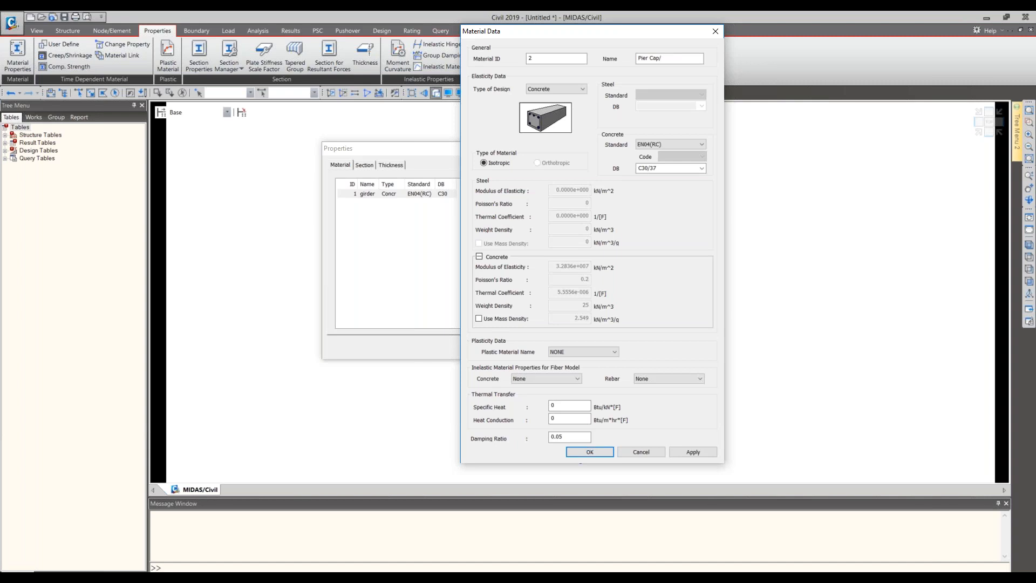
pyautogui.write('/pier')
pyautogui.click(589, 453)
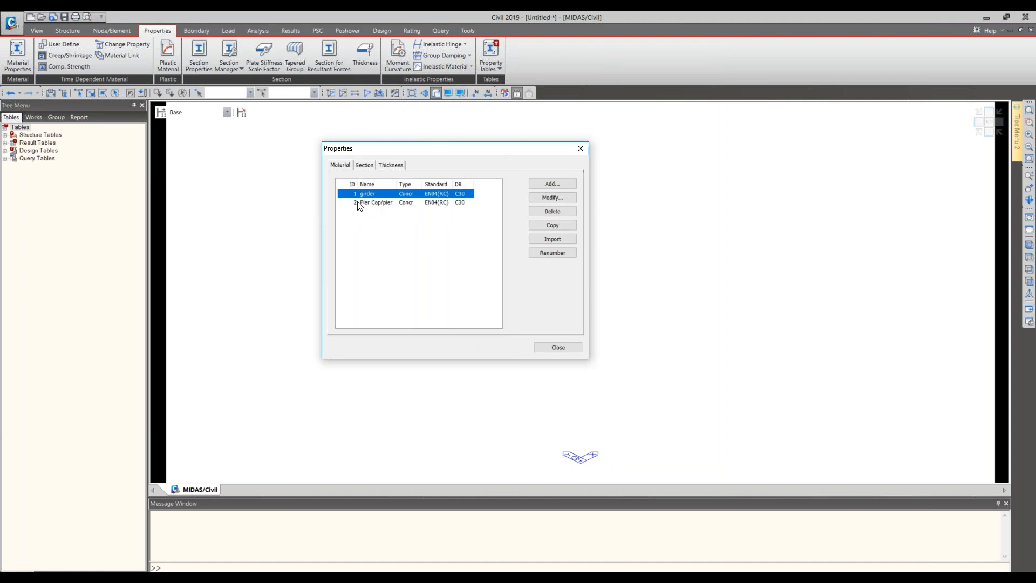
pyautogui.click(568, 348)
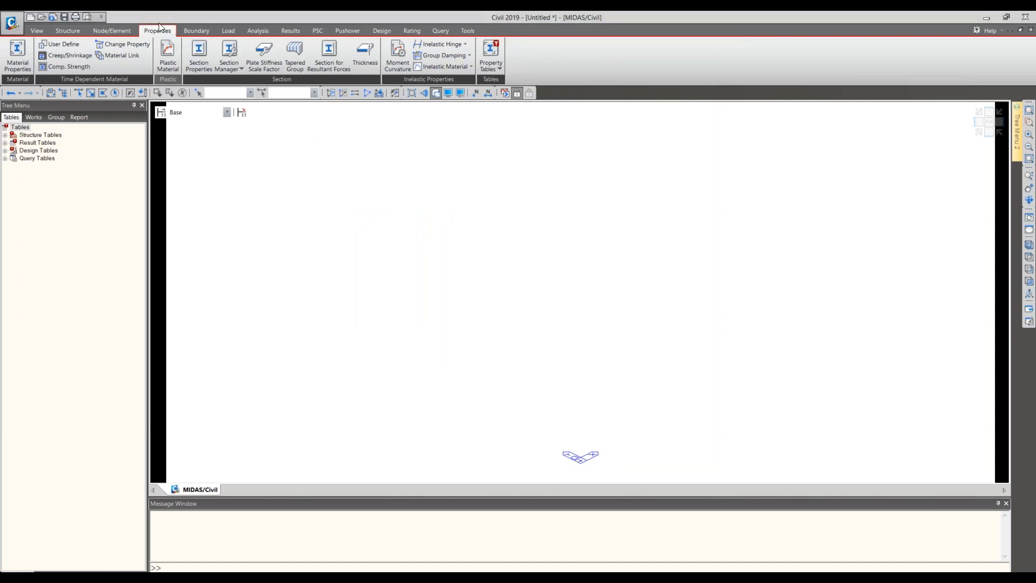
# - Start section 1 as a user-defined Solid Rectangle named Girder
pyautogui.click(214, 71)
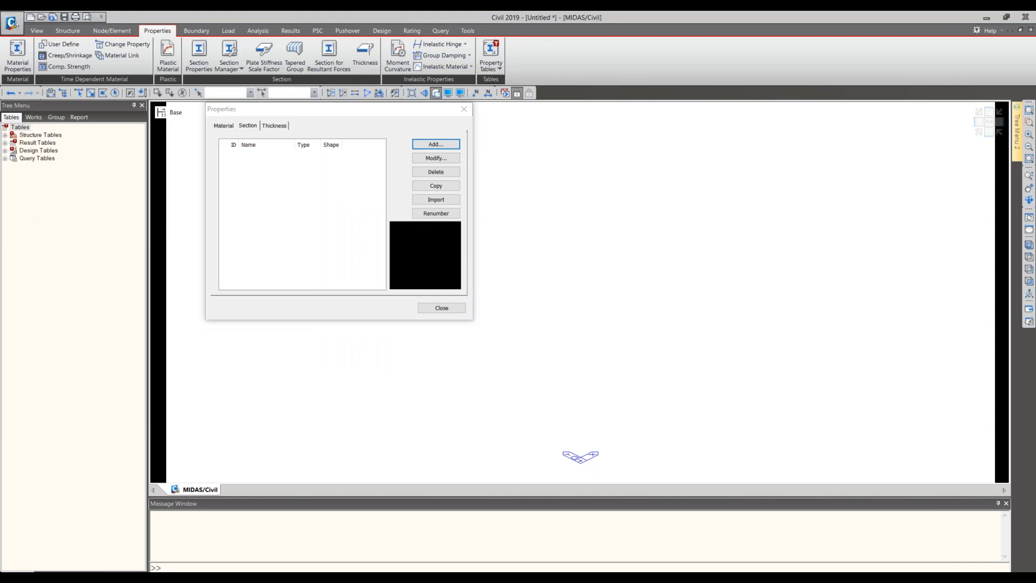
pyautogui.click(437, 144)
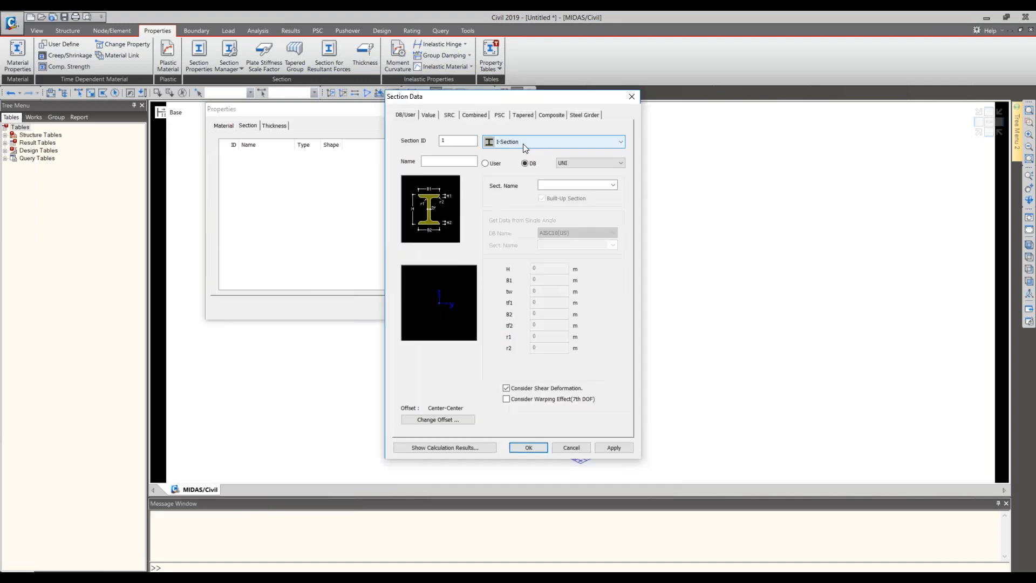
pyautogui.click(523, 143)
pyautogui.click(523, 143)
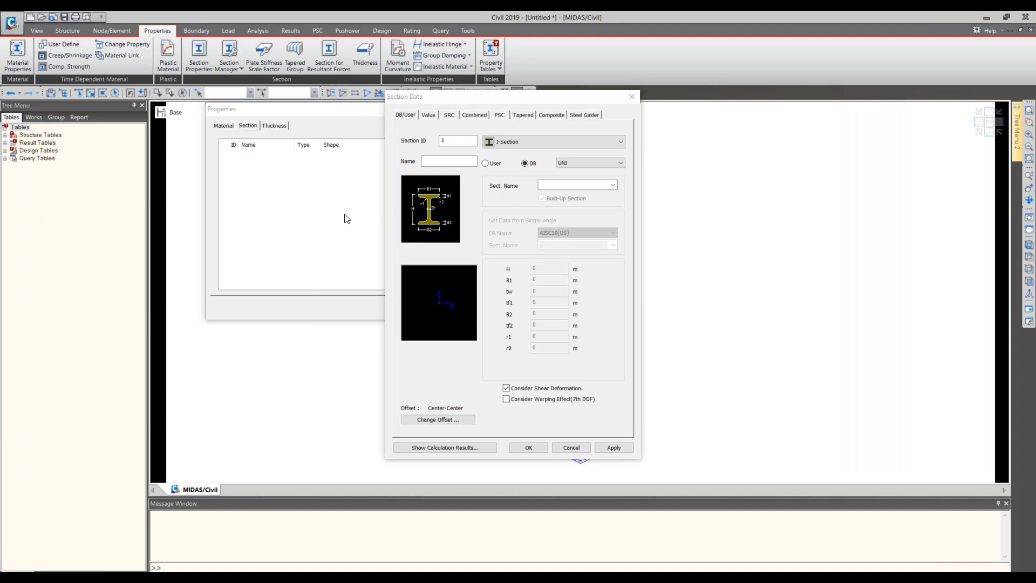
pyautogui.click(509, 143)
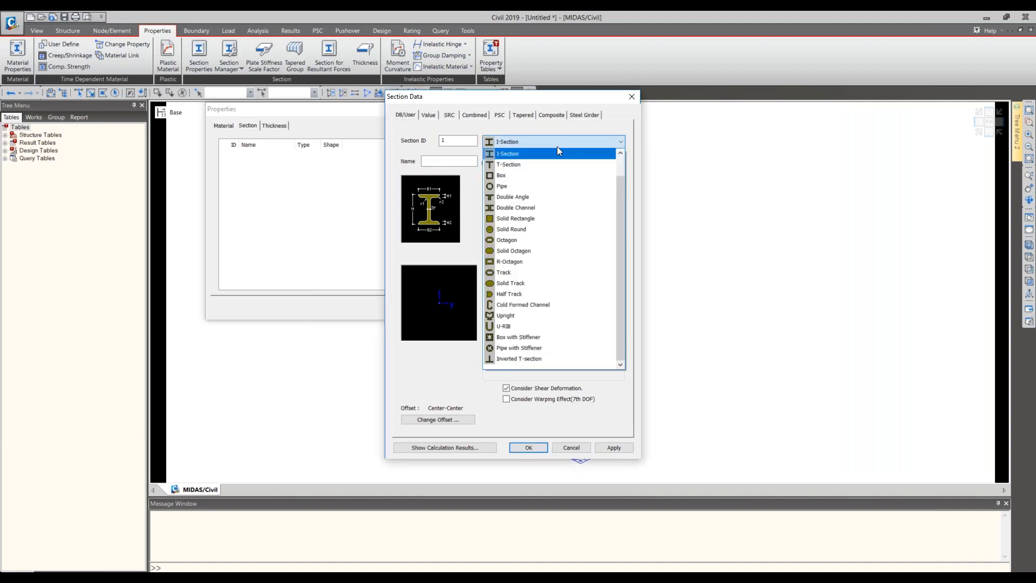
pyautogui.click(541, 220)
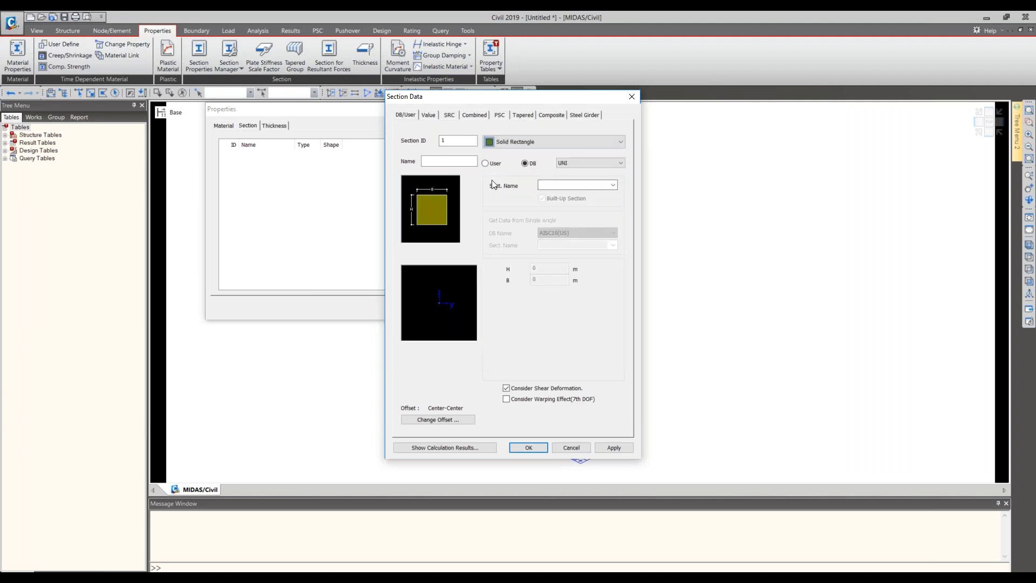
pyautogui.click(464, 161)
pyautogui.write('Girder')
pyautogui.click(492, 164)
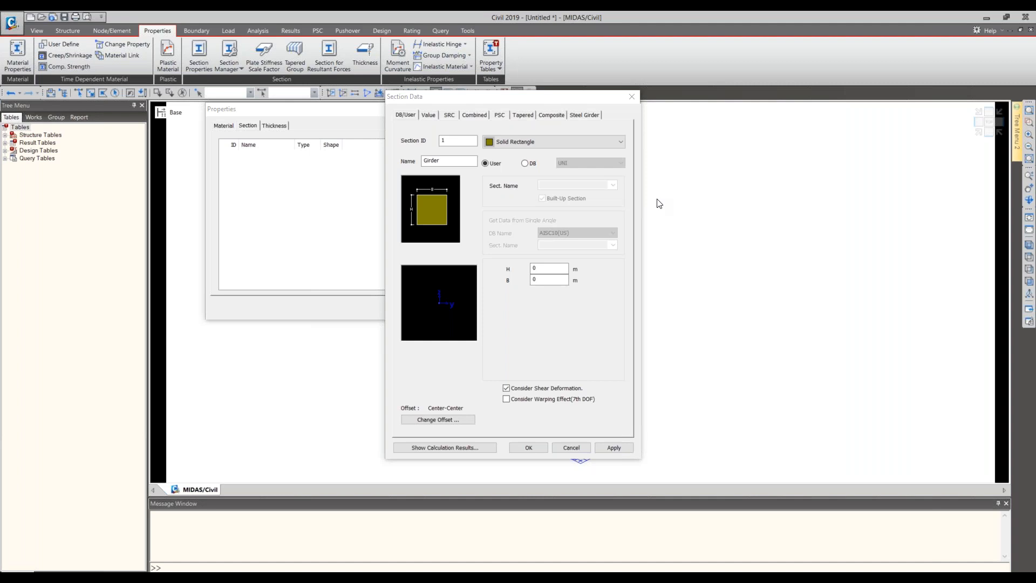
# - Try the PSC-PLAT shape for section 1, look at the tapered section options, and discard the section
pyautogui.click(502, 115)
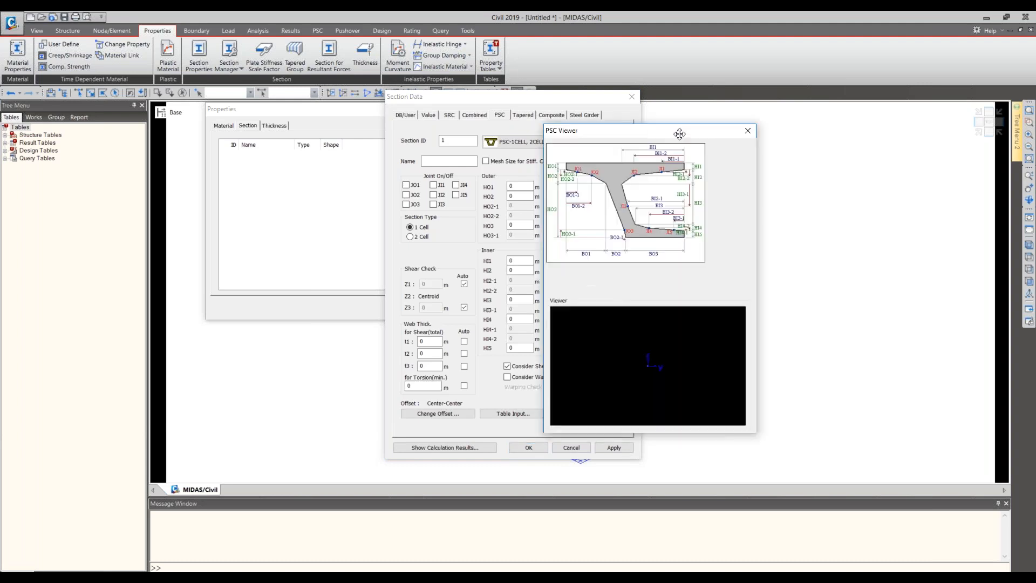
pyautogui.moveTo(680, 134); pyautogui.dragTo(831, 116)
pyautogui.click(612, 143)
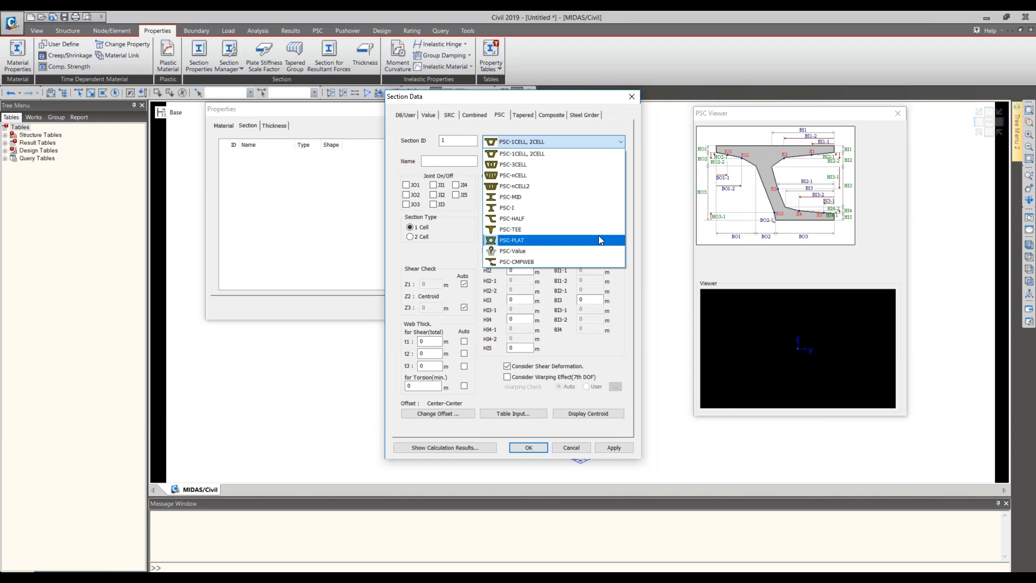
pyautogui.click(547, 241)
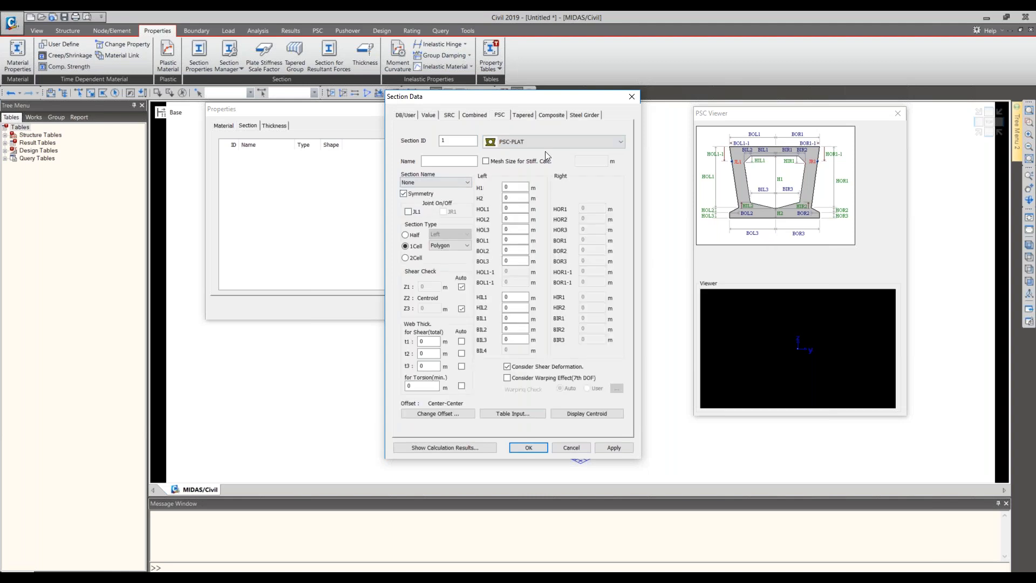
pyautogui.click(523, 115)
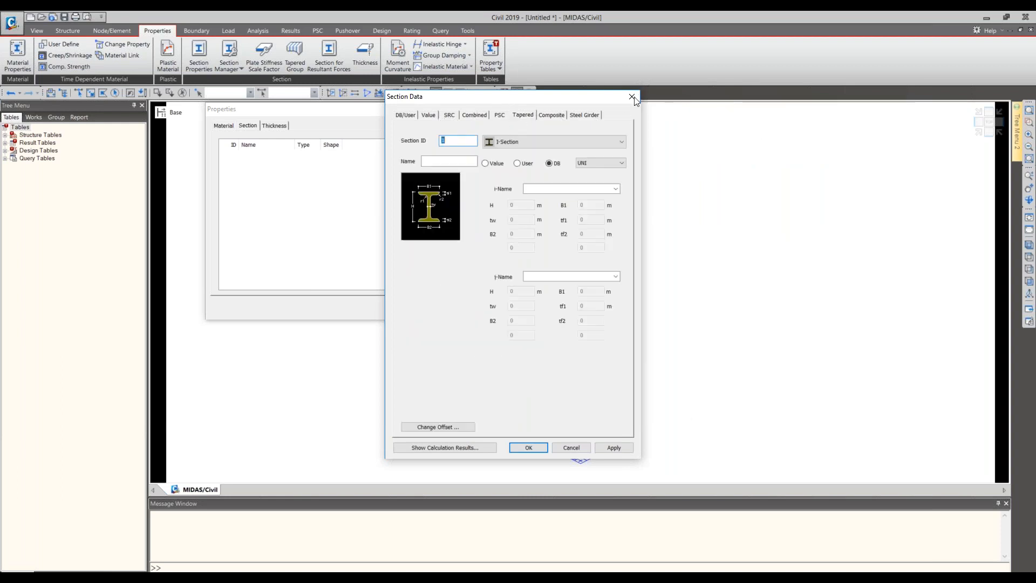
pyautogui.click(500, 115)
pyautogui.press('Escape')
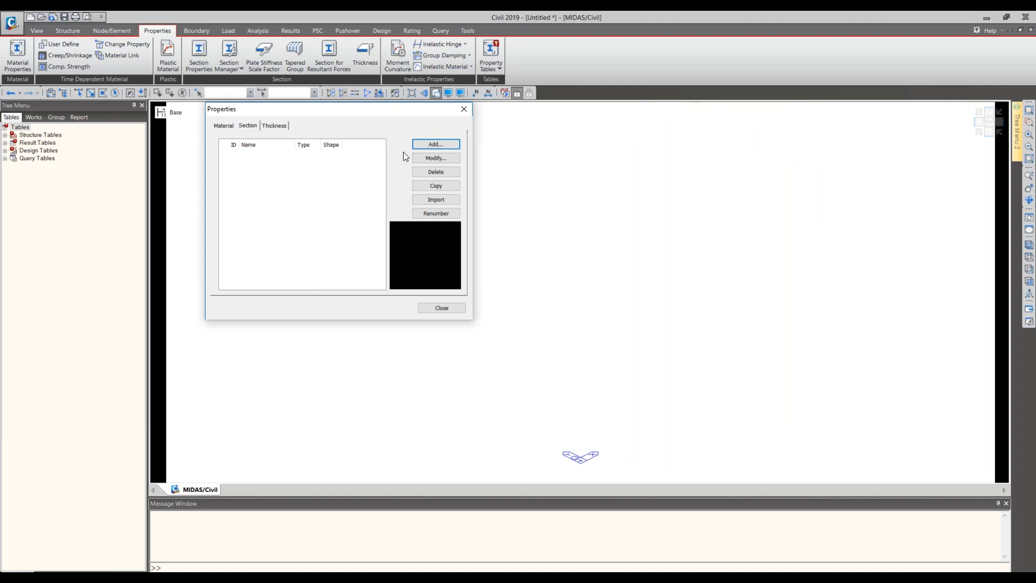
# - Start a new PSC section with ID 1 and set its shape to PSC-Value
pyautogui.click(449, 146)
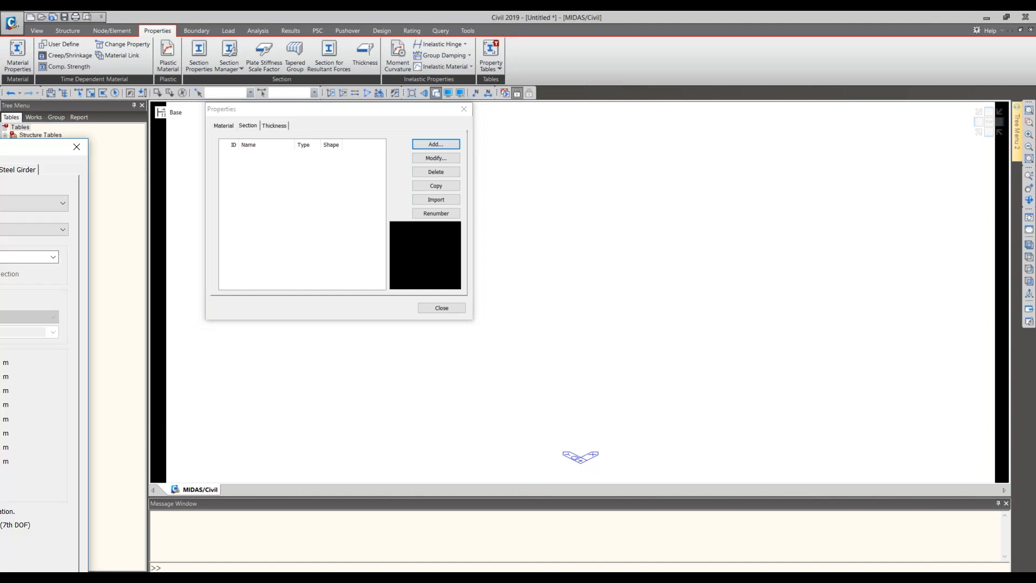
pyautogui.moveTo(387, 87); pyautogui.dragTo(388, 88)
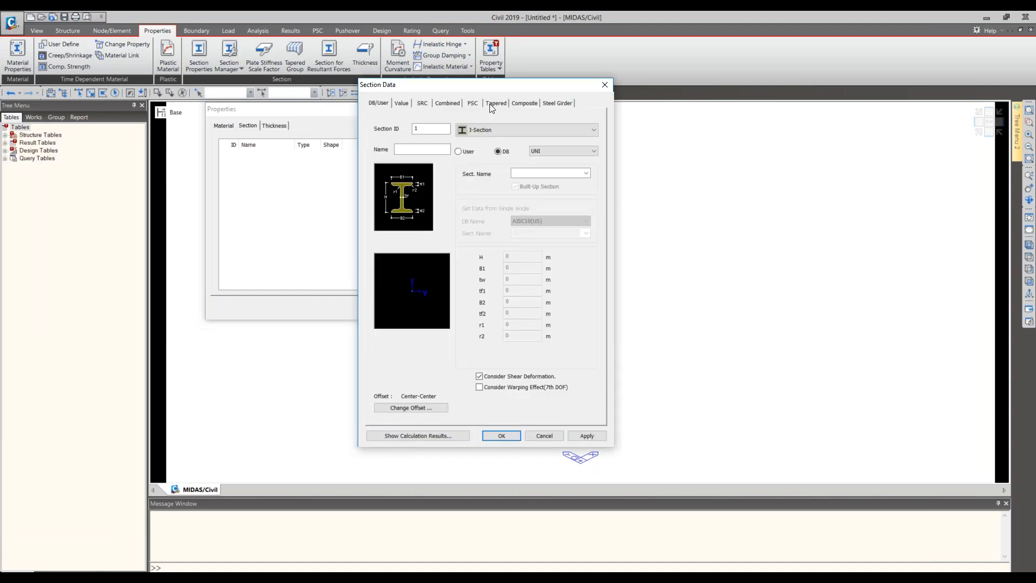
pyautogui.click(472, 103)
pyautogui.click(509, 128)
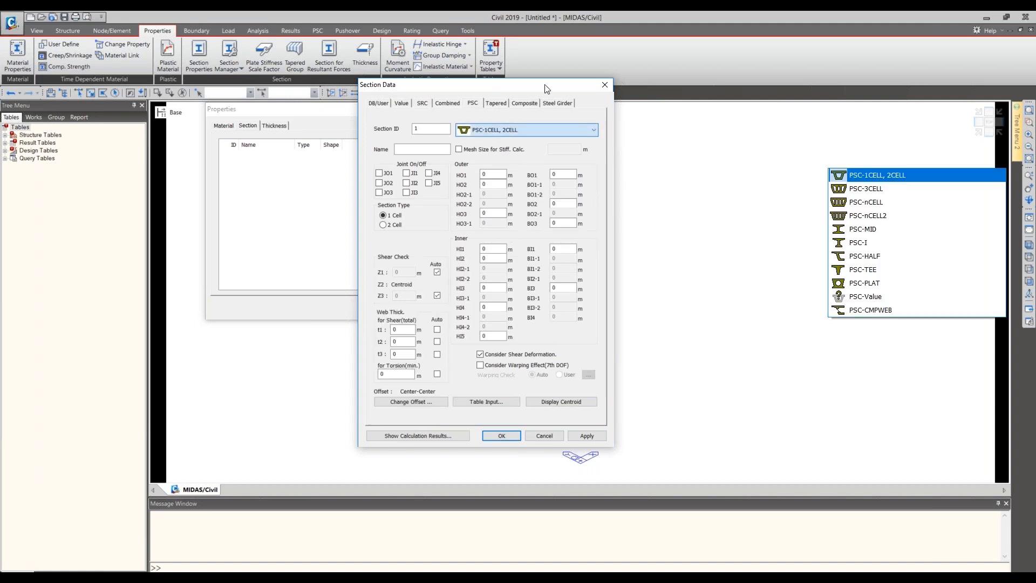
pyautogui.click(580, 92)
pyautogui.moveTo(584, 91); pyautogui.dragTo(618, 66)
pyautogui.click(553, 106)
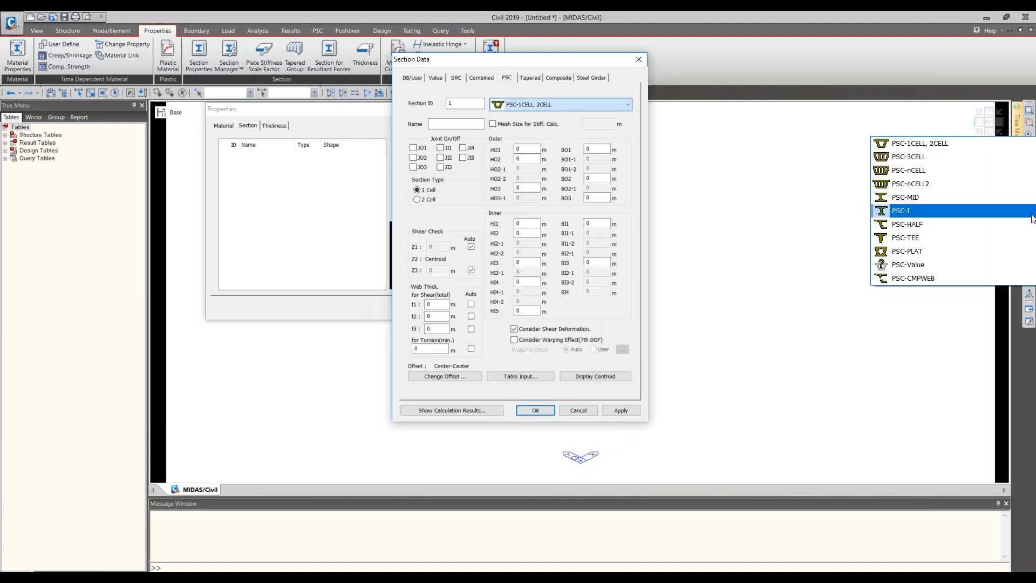
pyautogui.click(950, 270)
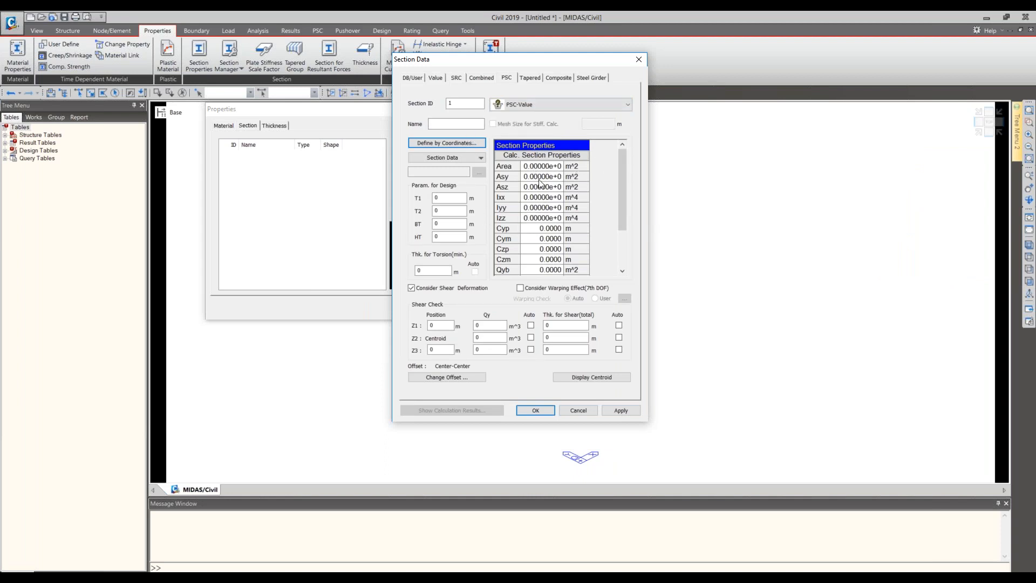
# - Examine the section data sources and the list of section properties for the PSC-Value section
pyautogui.click(456, 157)
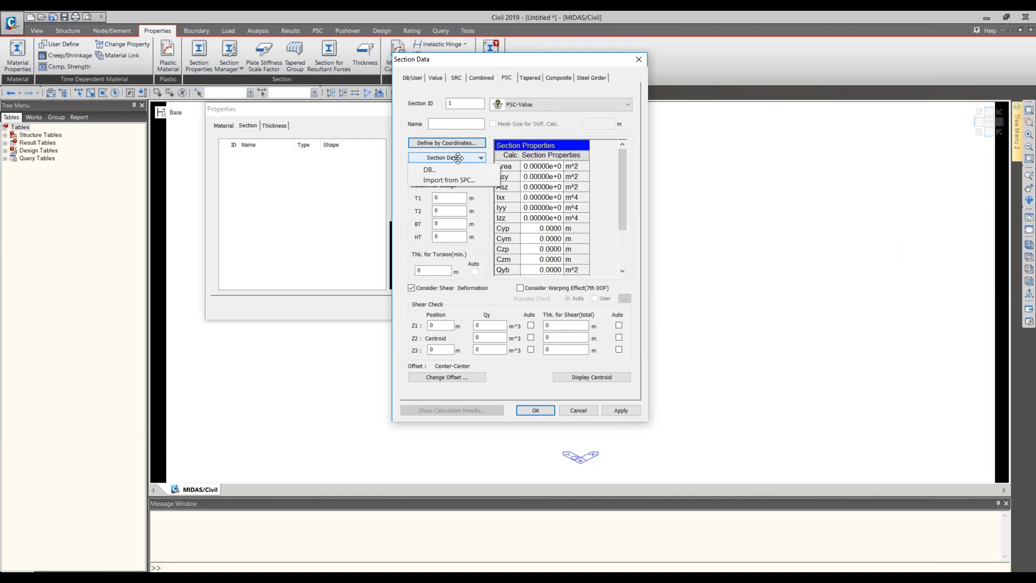
pyautogui.moveTo(624, 189); pyautogui.dragTo(628, 235)
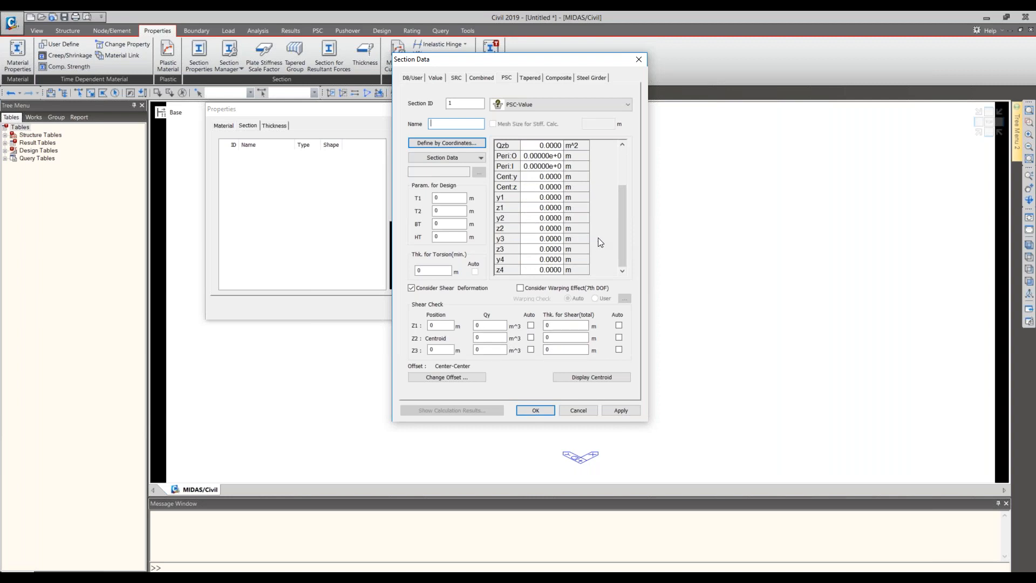
pyautogui.moveTo(621, 237); pyautogui.dragTo(626, 192)
pyautogui.click(544, 167)
pyautogui.moveTo(623, 213); pyautogui.dragTo(624, 258)
pyautogui.moveTo(622, 61); pyautogui.dragTo(460, 163)
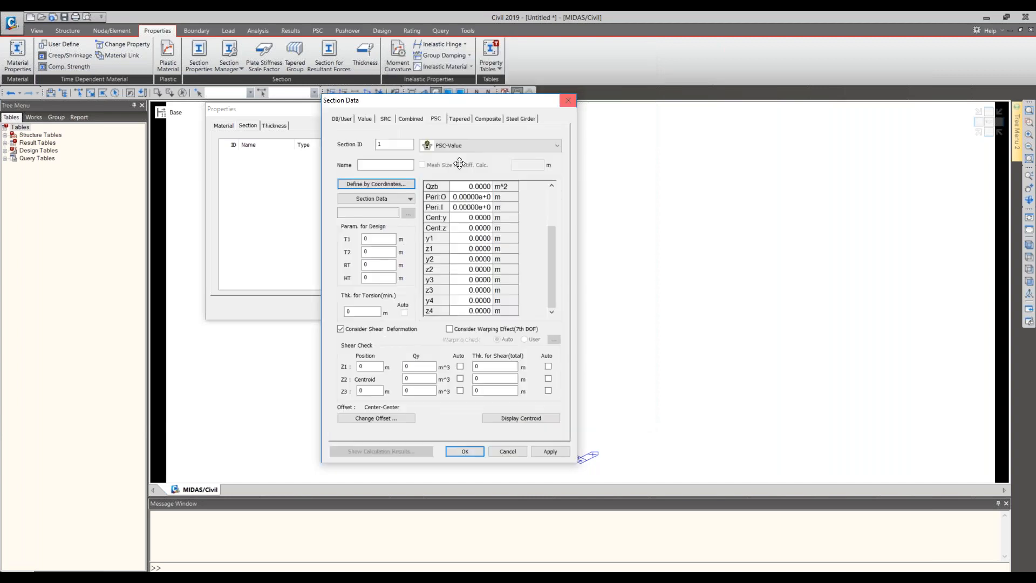
pyautogui.press('Escape')
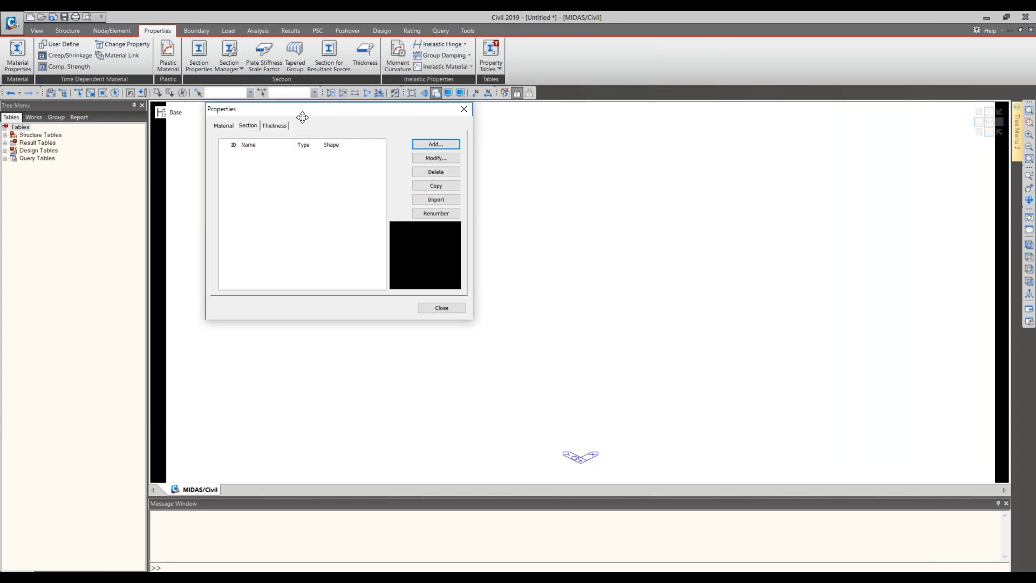
pyautogui.moveTo(305, 117); pyautogui.dragTo(404, 124)
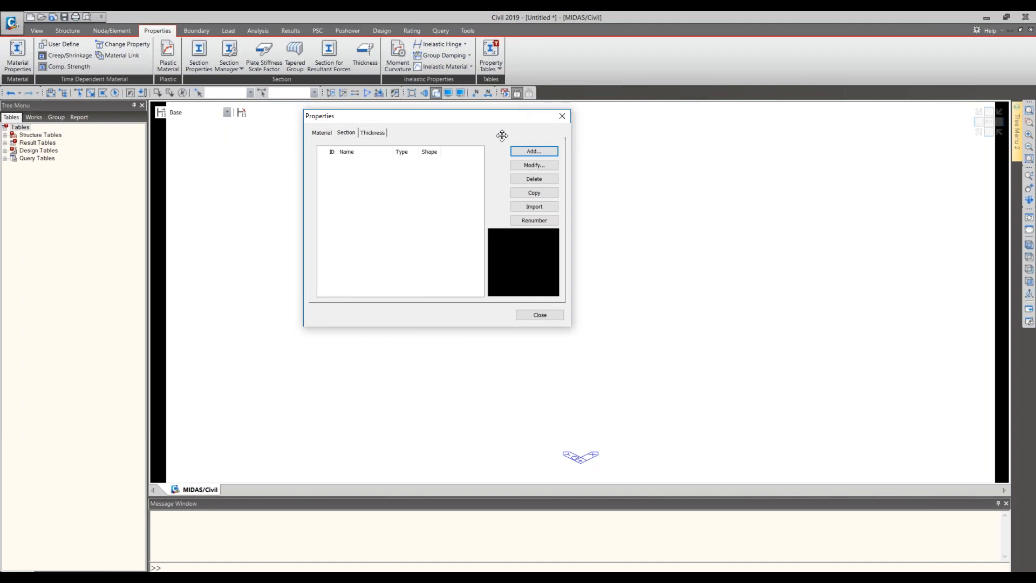
pyautogui.click(542, 149)
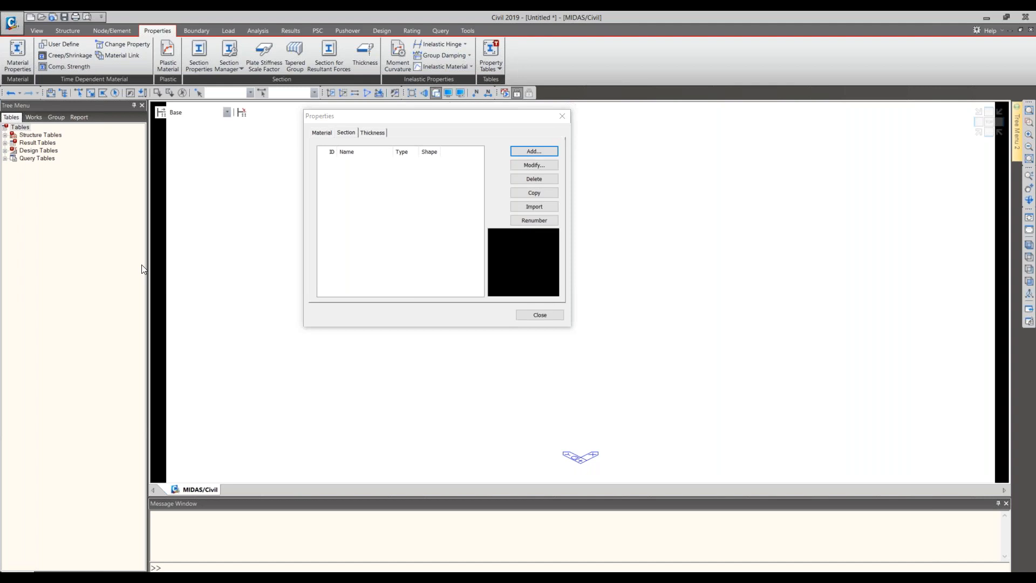
pyautogui.moveTo(0, 172); pyautogui.dragTo(669, 253)
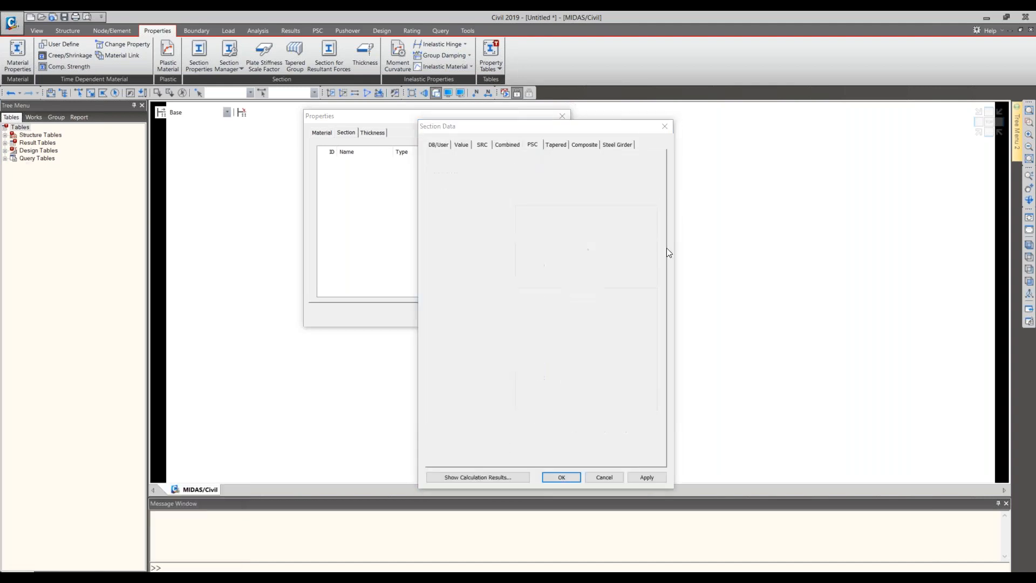
pyautogui.click(622, 173)
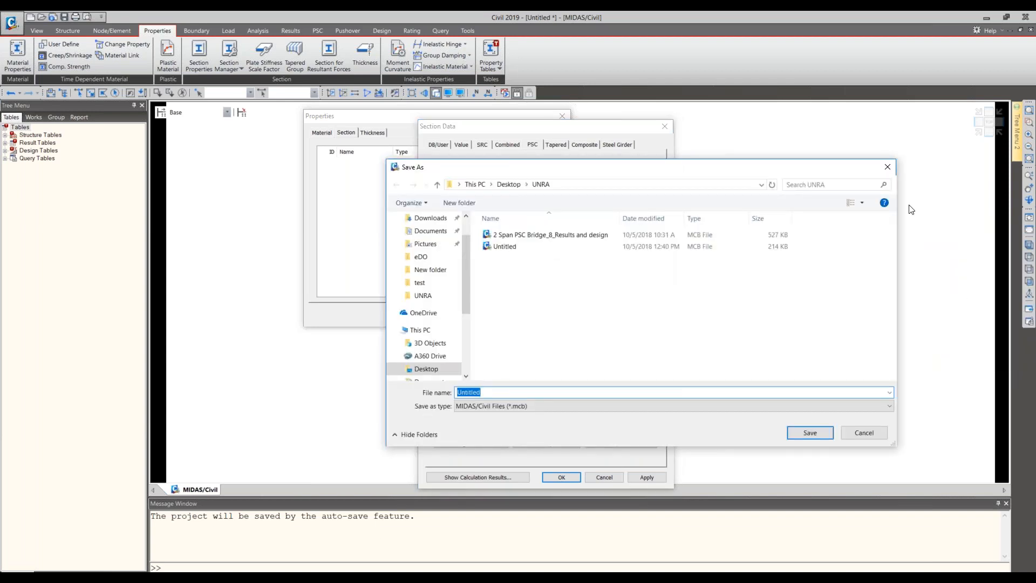
pyautogui.click(888, 169)
pyautogui.click(665, 127)
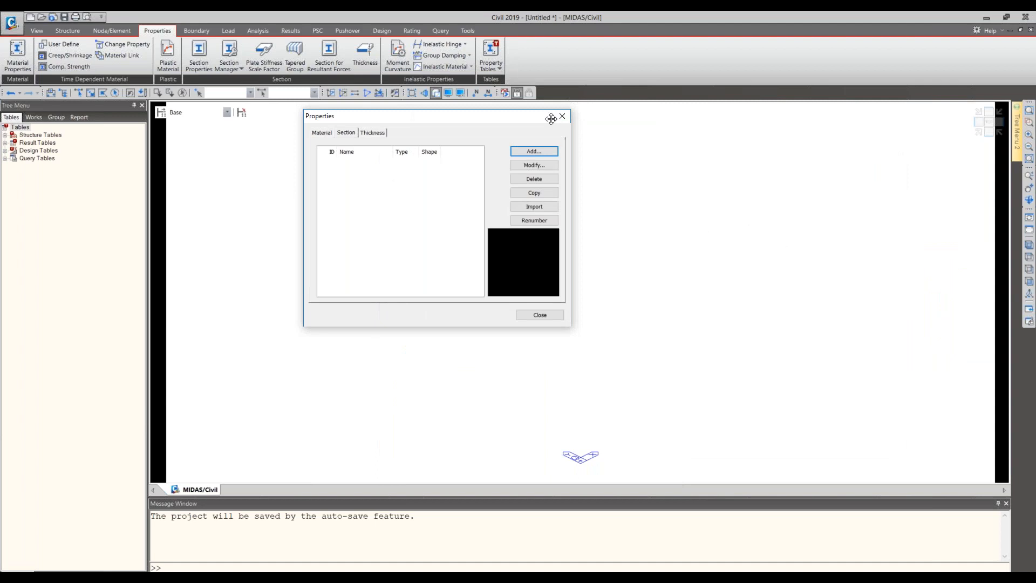
# - Close the properties and open the Sectional Property Calculator with its units set to kN and m
pyautogui.click(562, 116)
pyautogui.click(474, 30)
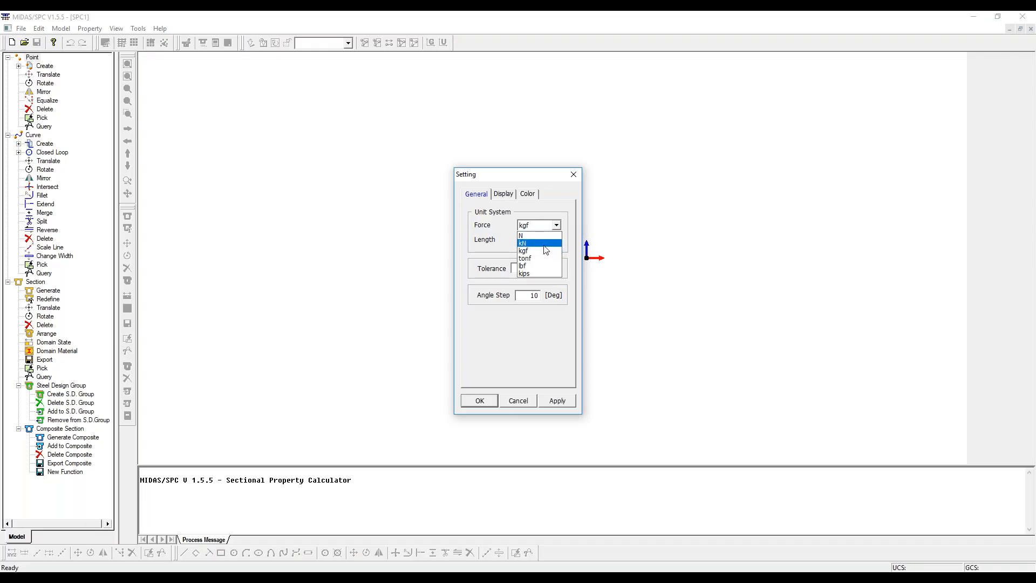
pyautogui.click(532, 243)
pyautogui.click(557, 241)
pyautogui.click(557, 240)
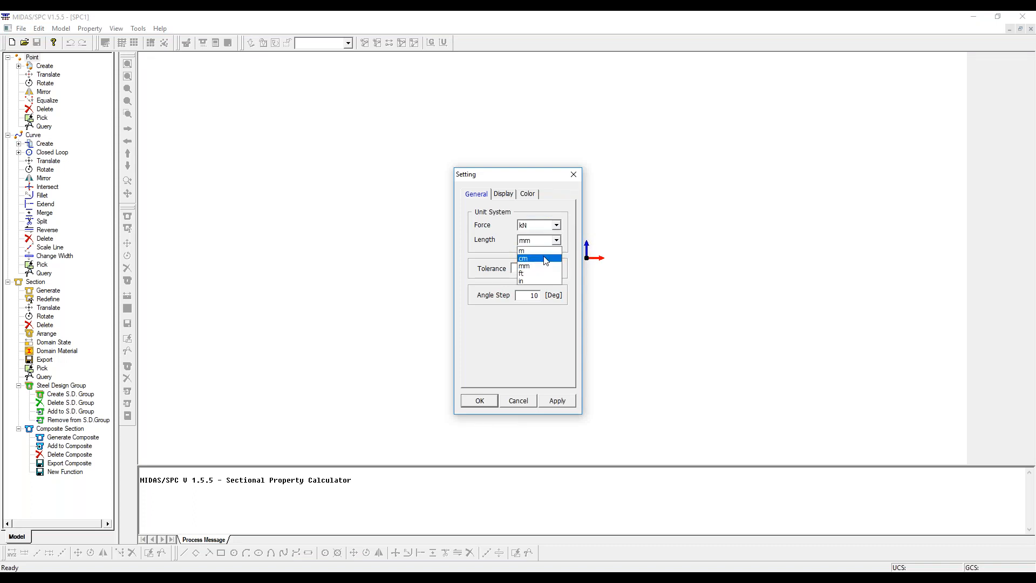
pyautogui.click(546, 252)
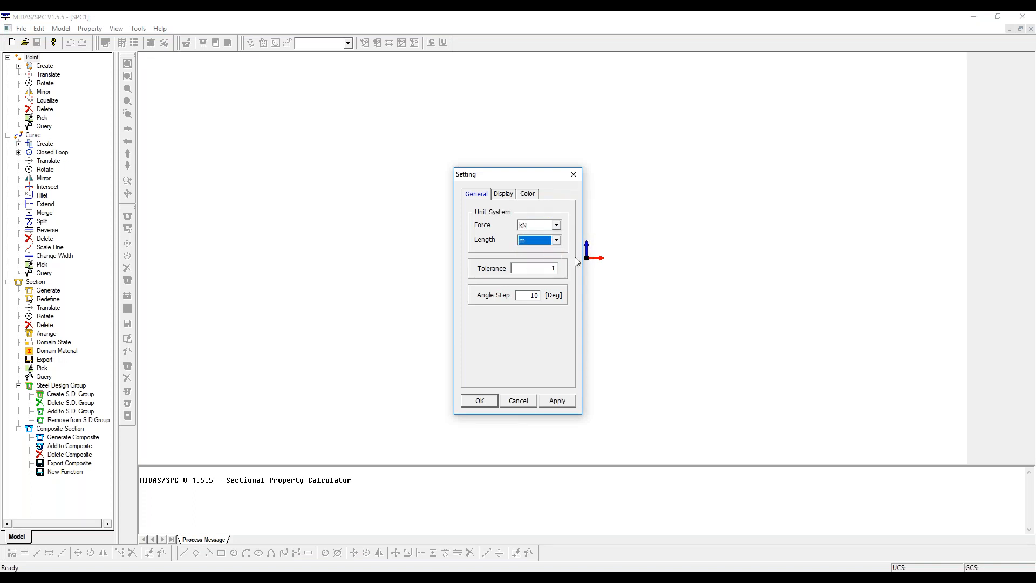
pyautogui.click(482, 404)
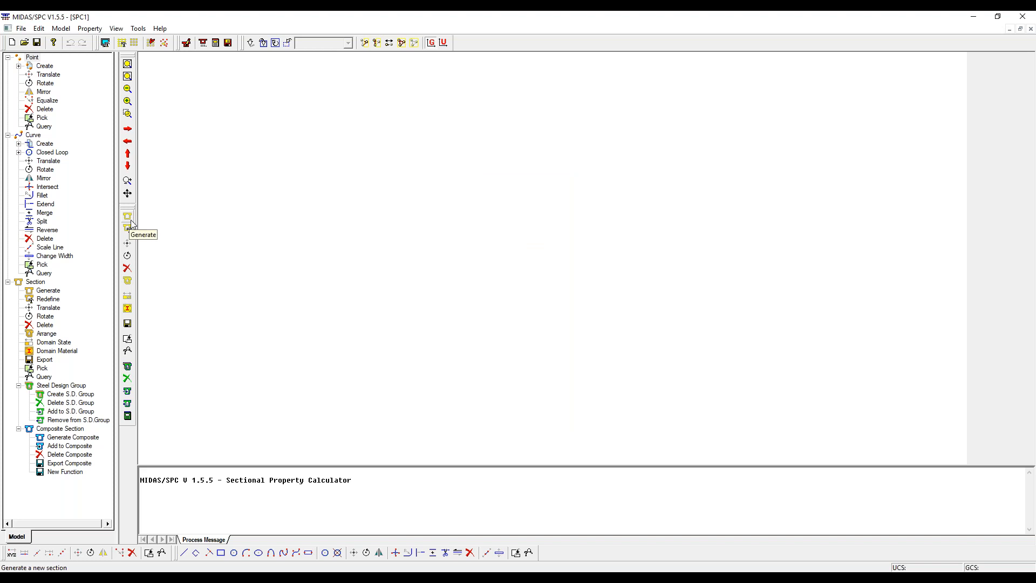
# - Create a point by coordinates at the origin (0, 0)
pyautogui.click(45, 68)
pyautogui.doubleClick(45, 67)
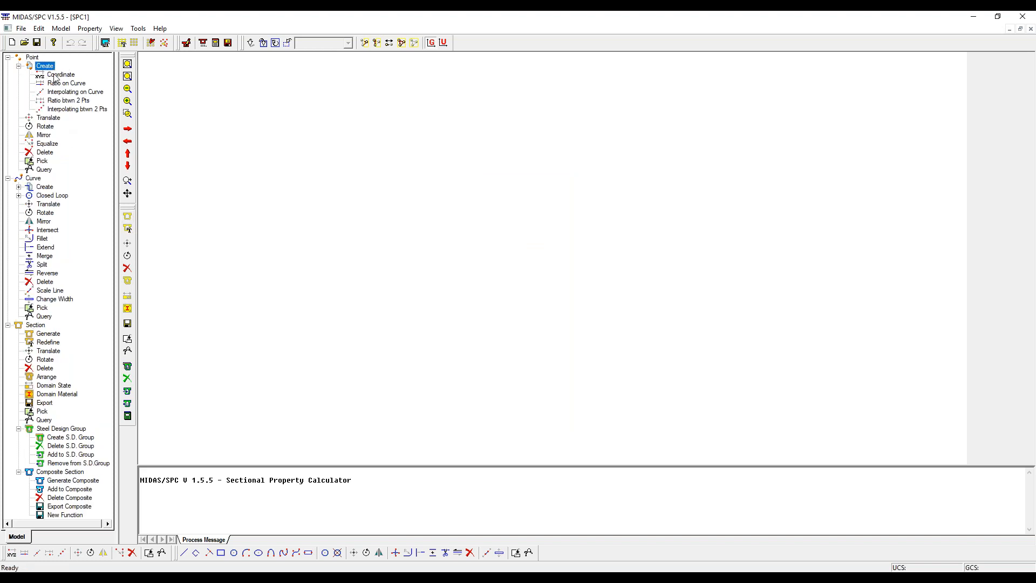
pyautogui.click(55, 75)
pyautogui.click(54, 128)
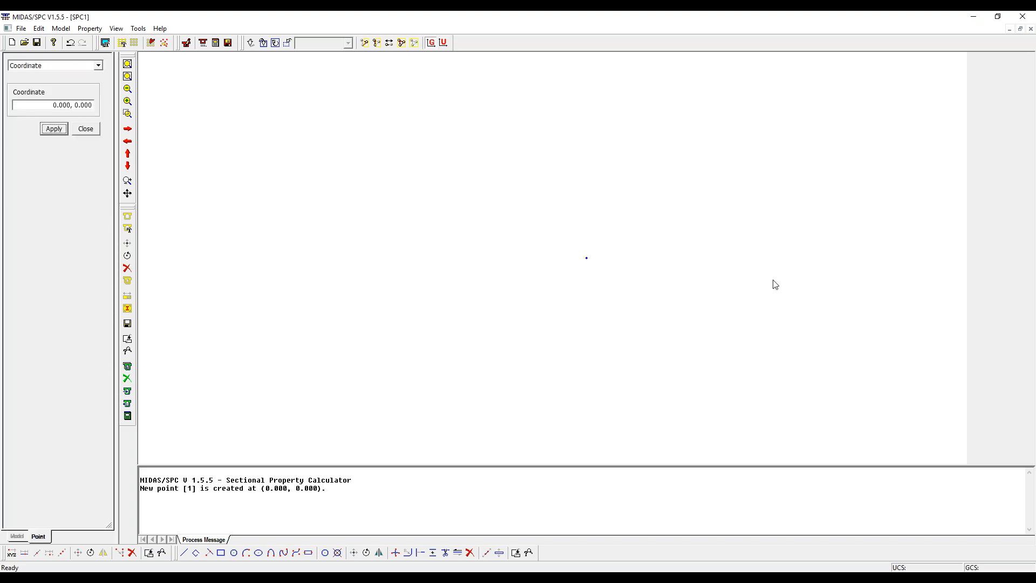
pyautogui.click(89, 132)
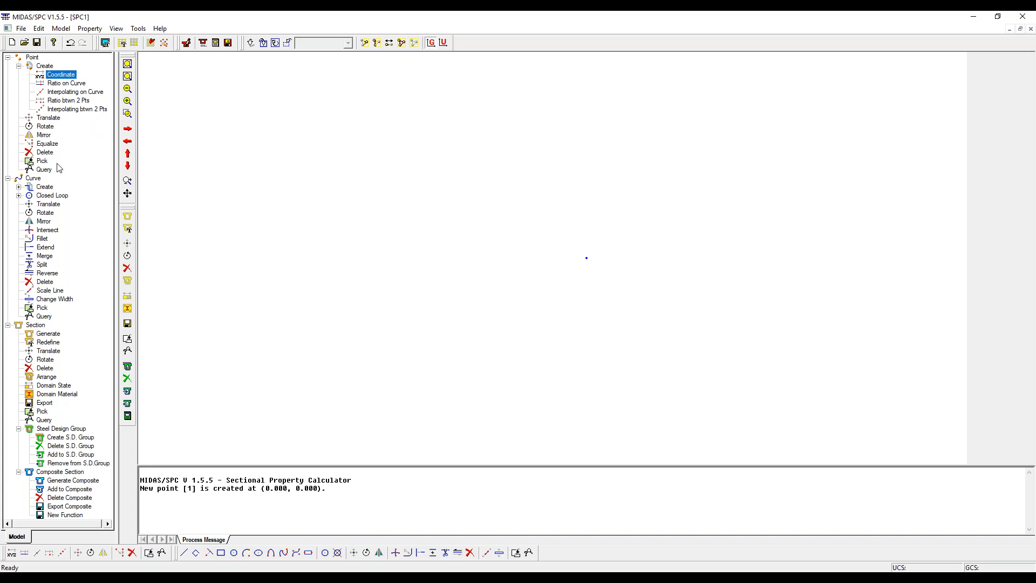
# - Examine the corner point, alignment and width inputs for creating a rectangle curve
pyautogui.click(48, 188)
pyautogui.doubleClick(48, 188)
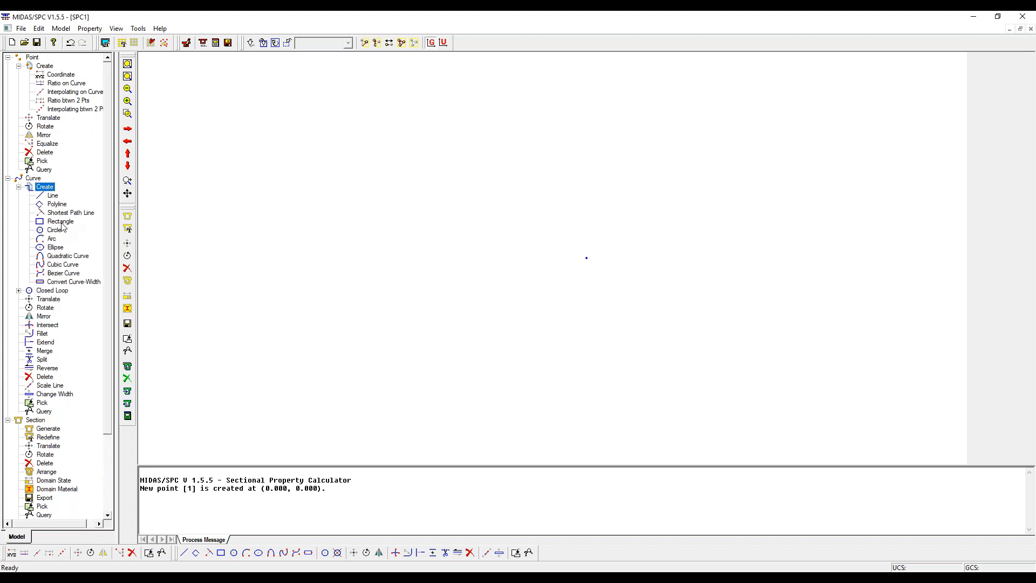
pyautogui.doubleClick(61, 222)
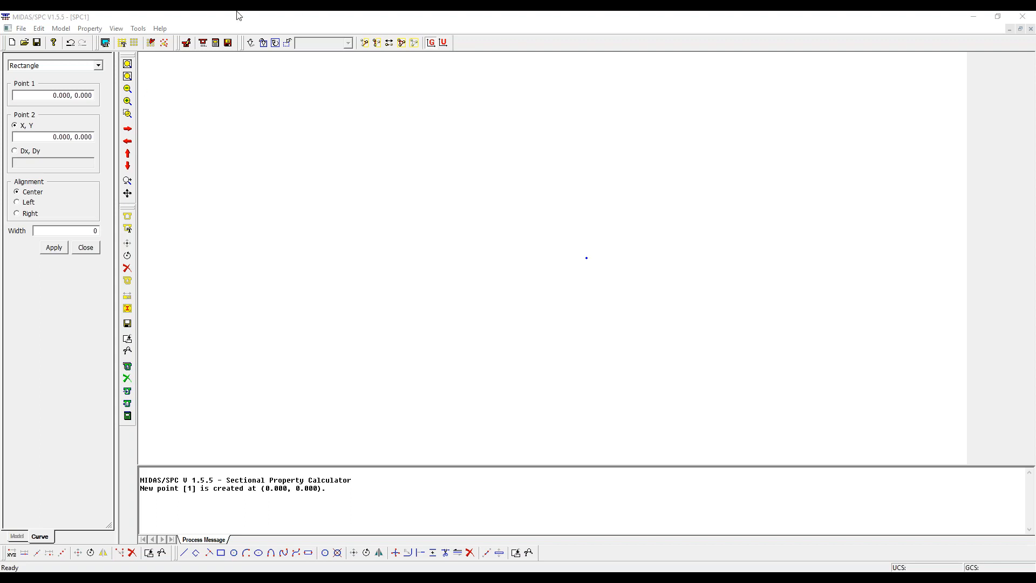
pyautogui.click(87, 252)
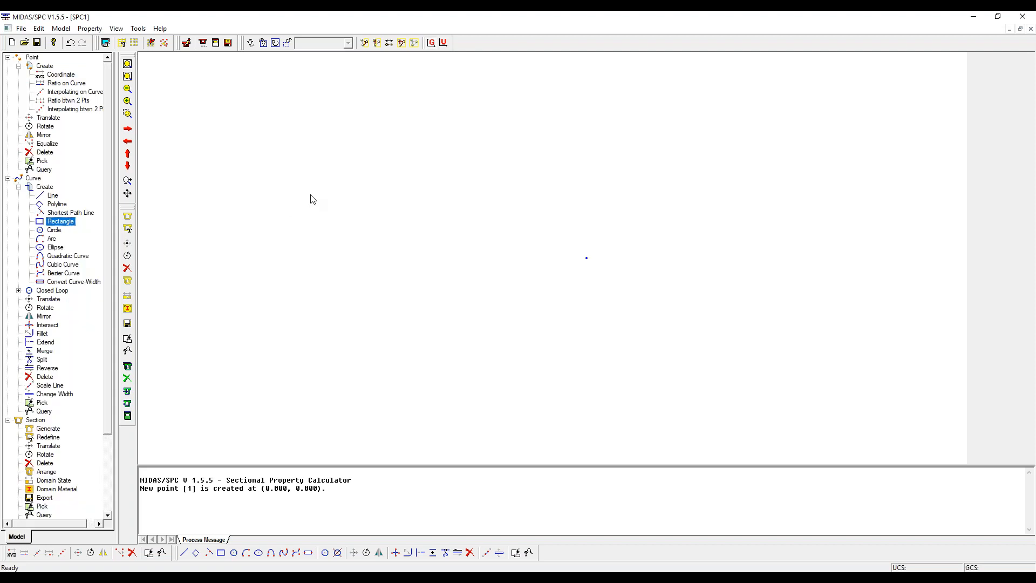
pyautogui.doubleClick(54, 222)
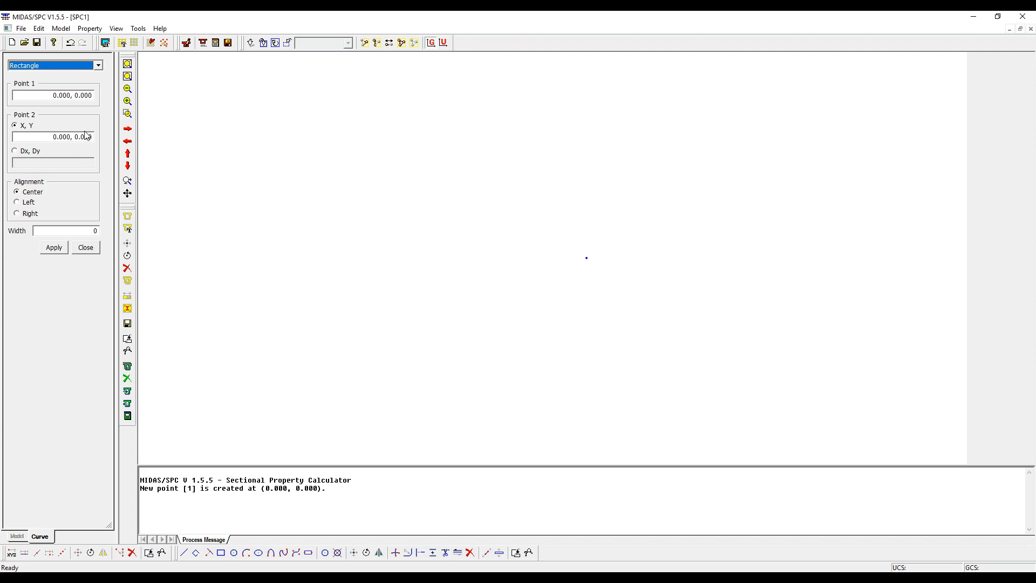
pyautogui.click(589, 263)
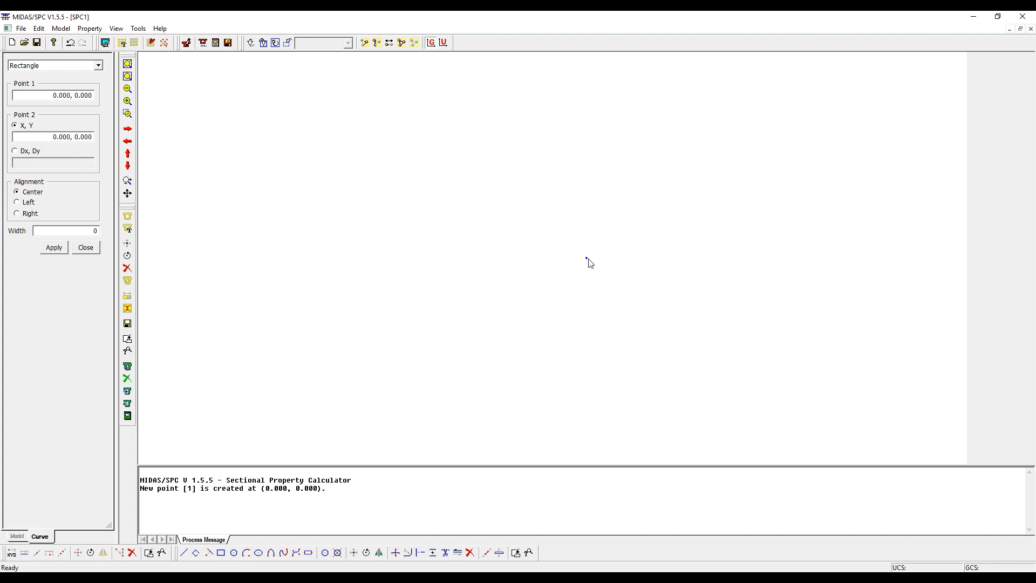
pyautogui.click(53, 137)
pyautogui.moveTo(53, 136); pyautogui.dragTo(59, 140)
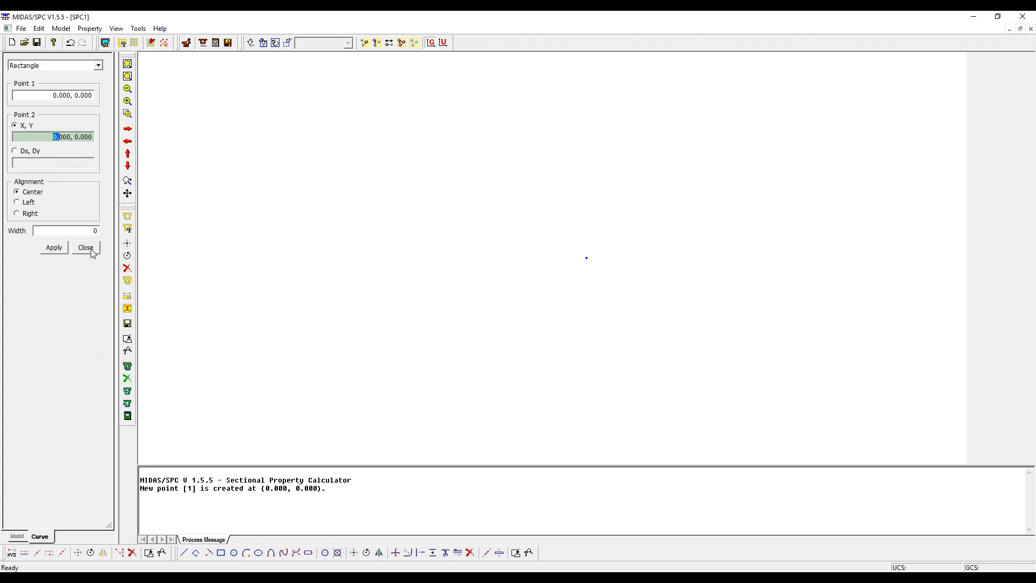
pyautogui.click(54, 137)
# - Start a new Sectional Property Calculator file with kN as the force unit and mm as the length unit
pyautogui.click(21, 29)
pyautogui.click(33, 42)
pyautogui.click(521, 319)
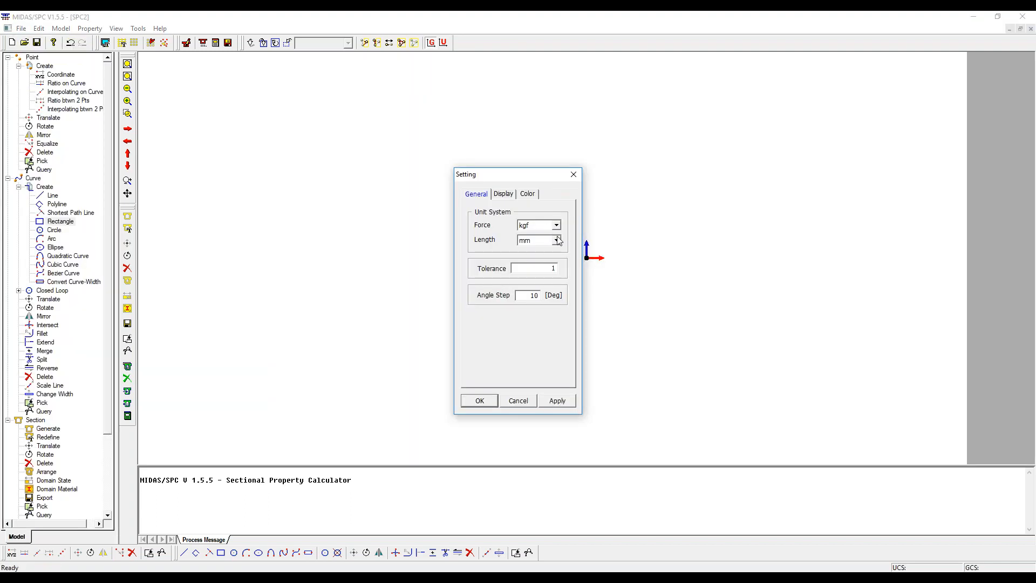
pyautogui.click(556, 225)
pyautogui.click(539, 253)
pyautogui.click(480, 401)
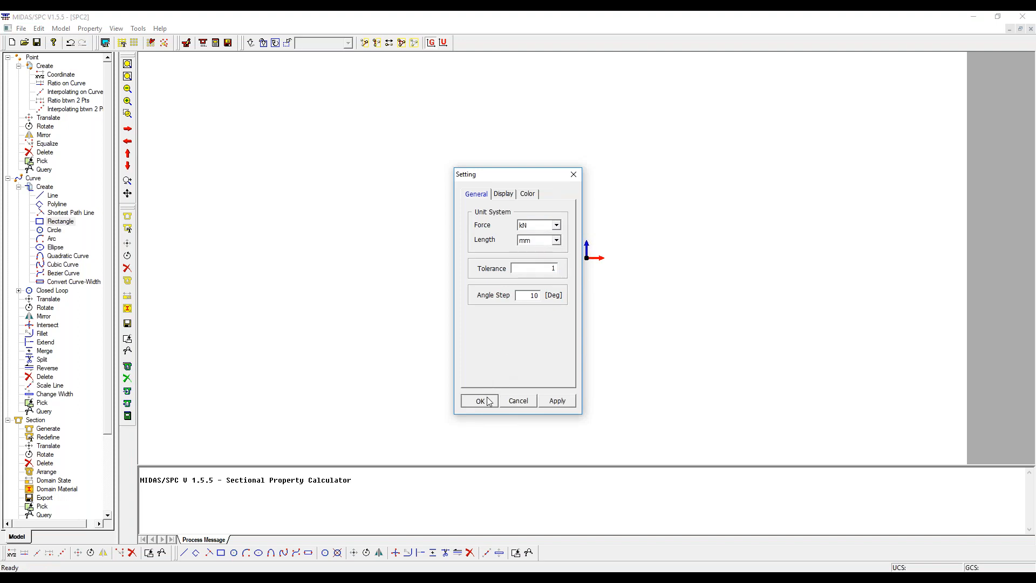
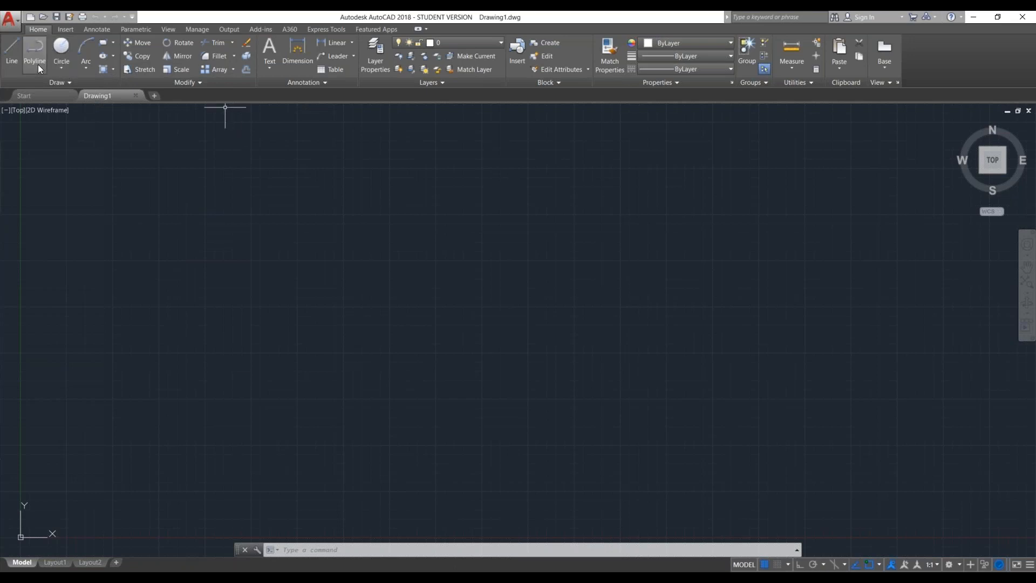
# - Try a horizontal line 1000 units long in the empty drawing and undo that segment
pyautogui.click(11, 52)
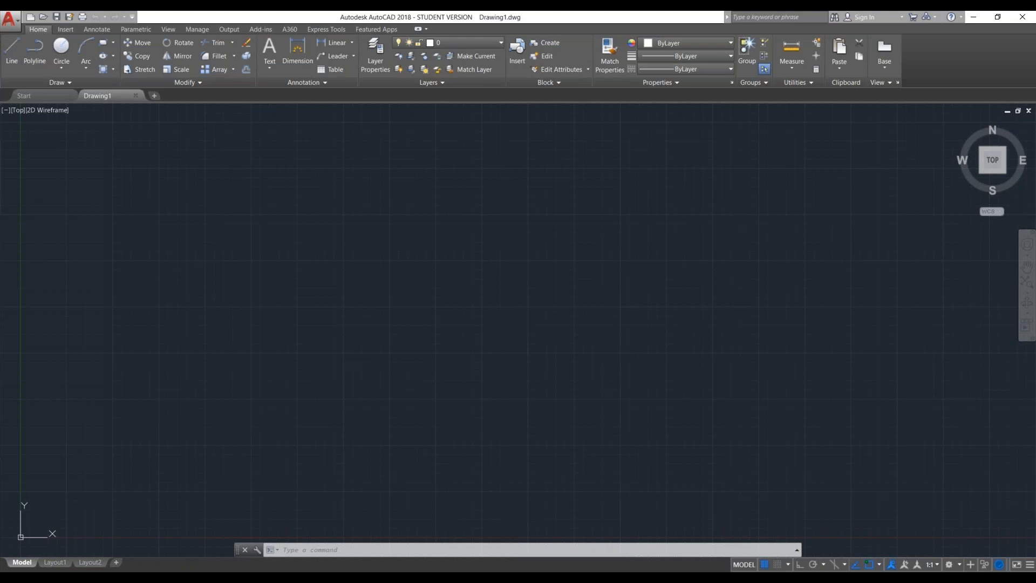
pyautogui.click(344, 260)
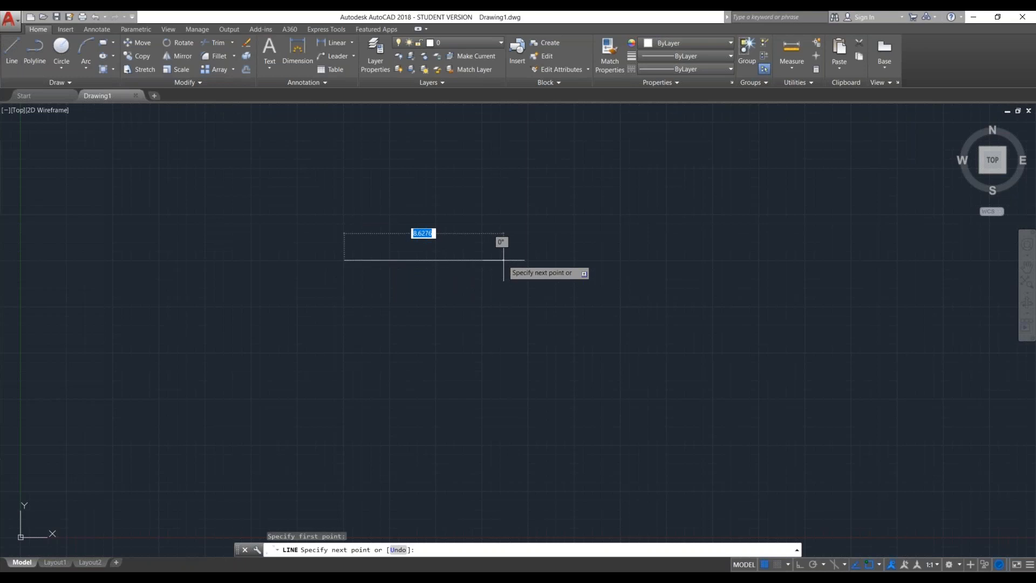
pyautogui.write('1000')
pyautogui.press('Return')
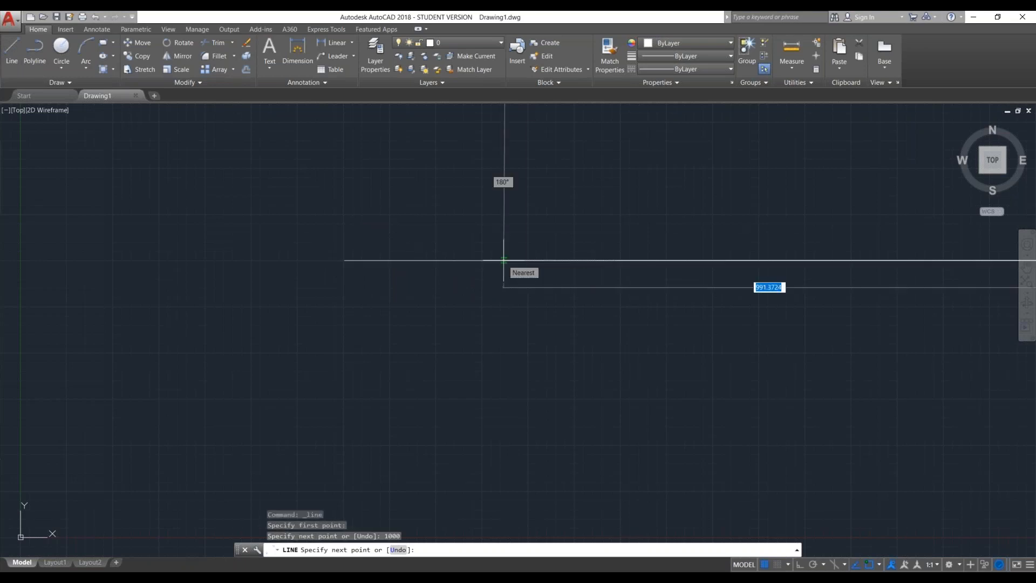
pyautogui.hotkey('ctrl', 'z')
# - Draw a horizontal line segment 1 unit long and continue it with a freehand segment heading downward
pyautogui.write('1')
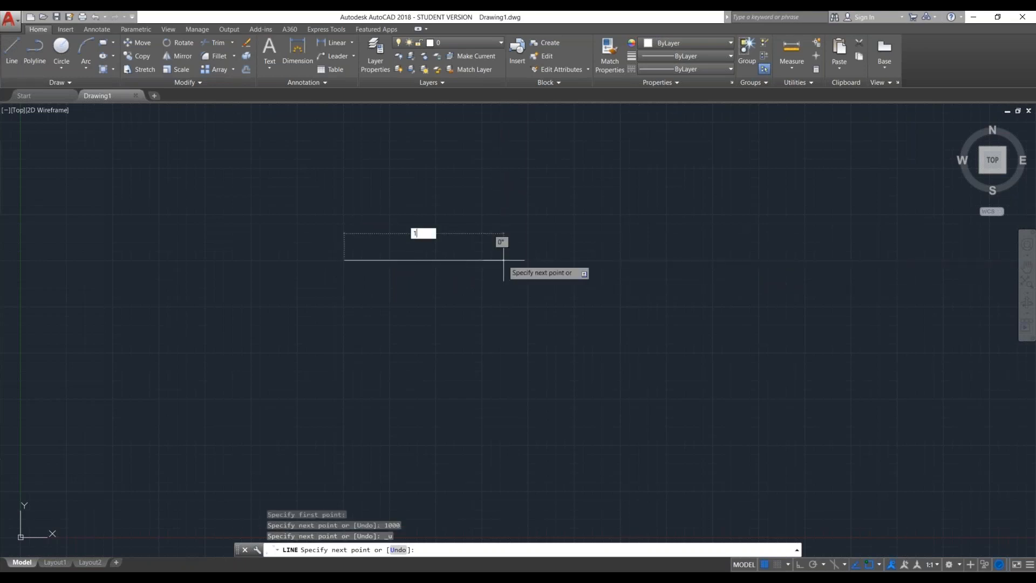
pyautogui.press('Return')
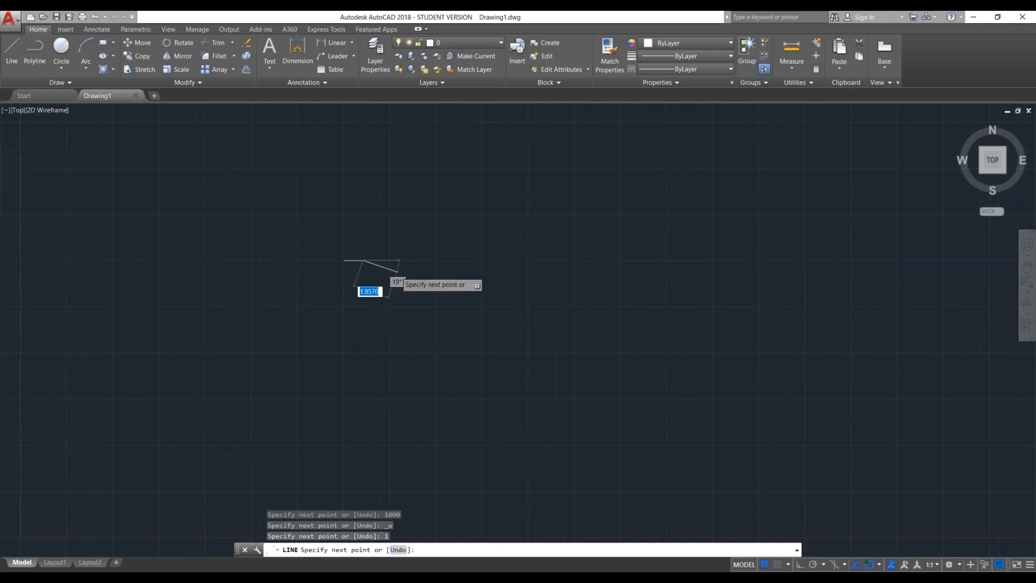
pyautogui.scroll(6, 398, 271)
pyautogui.scroll(4, 398, 272)
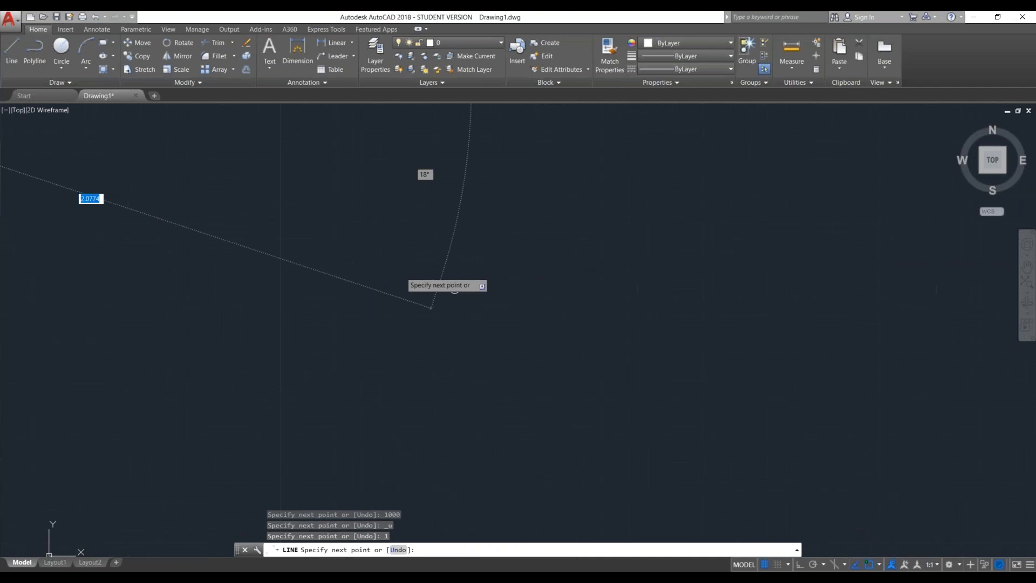
pyautogui.moveTo(213, 231); pyautogui.dragTo(406, 294, button='middle')
pyautogui.scroll(-7, 136, 263)
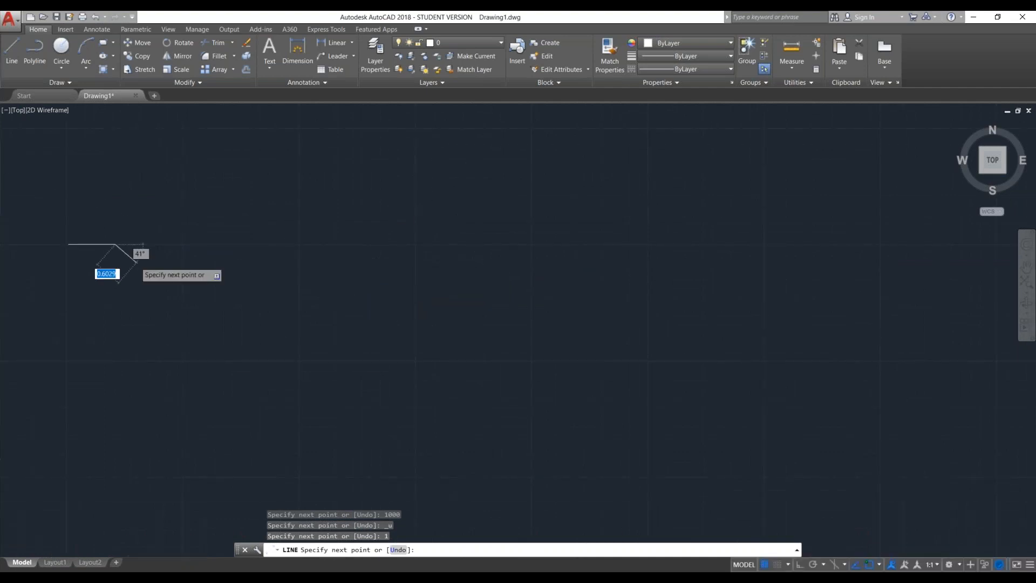
pyautogui.scroll(-10, 520, 315)
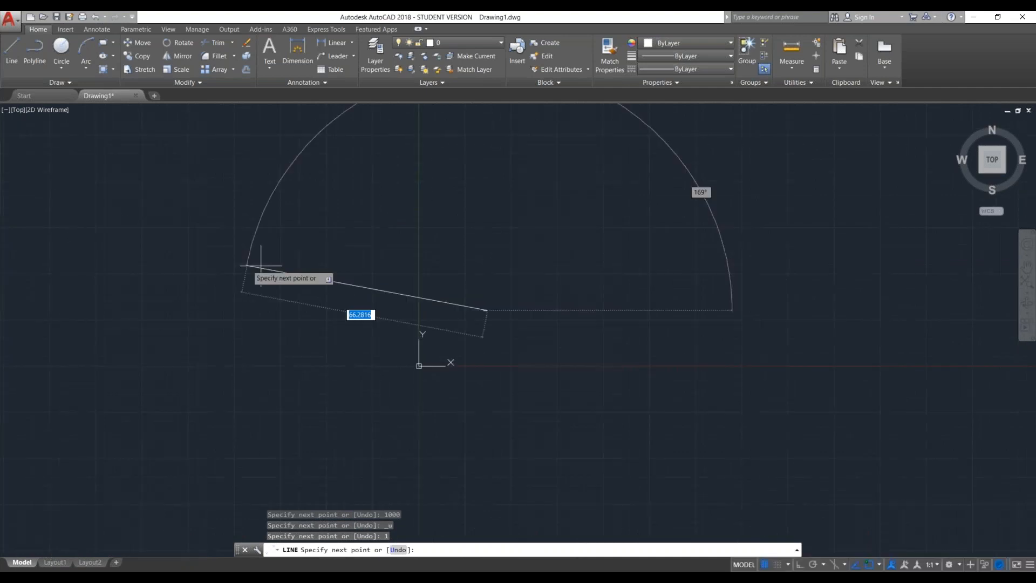
pyautogui.click(496, 352)
# - End the line command and undo the whole line
pyautogui.scroll(10, 497, 352)
pyautogui.moveTo(474, 368); pyautogui.dragTo(498, 408, button='middle')
pyautogui.press('Escape')
pyautogui.press('Escape')
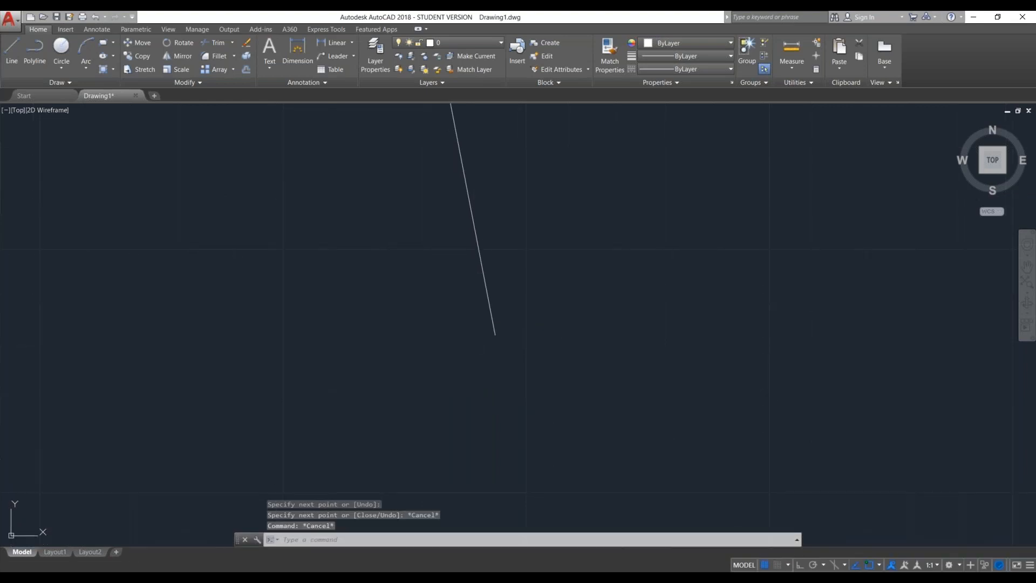
pyautogui.hotkey('ctrl', 'z')
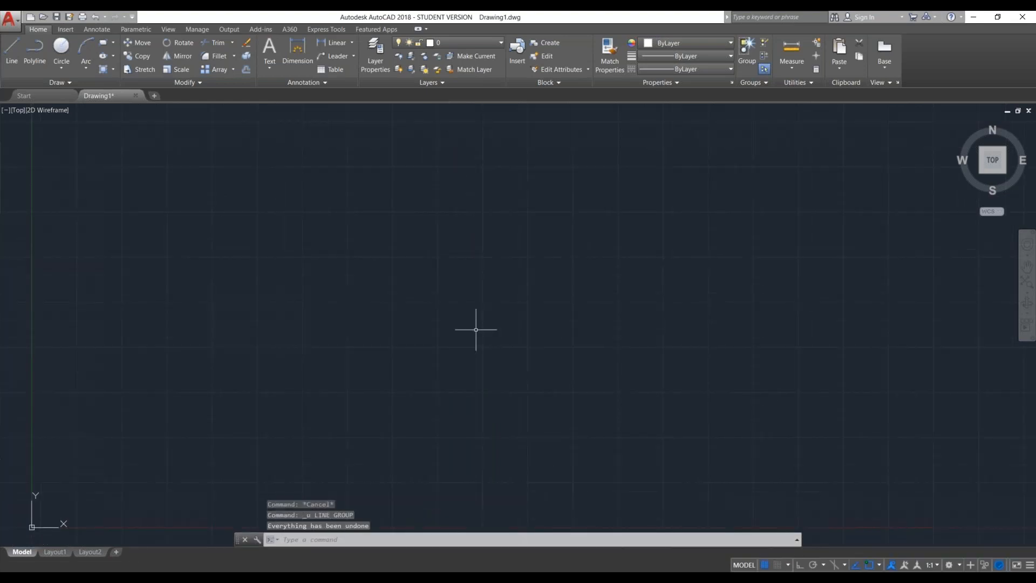
pyautogui.scroll(-4, 476, 329)
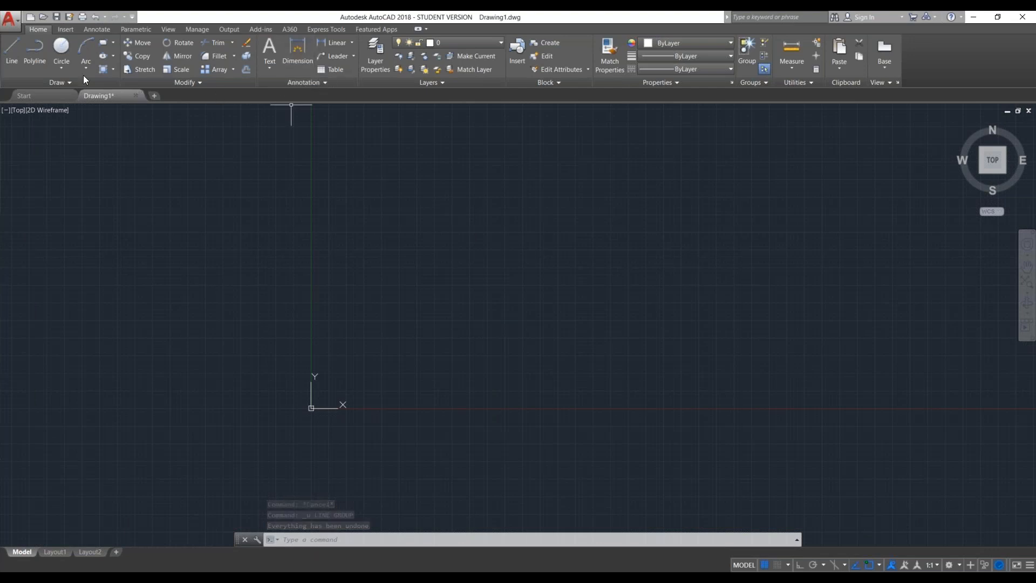
# - Draw a small rectangle of about 0.83 by 0.55 units above the drawing origin
pyautogui.click(60, 72)
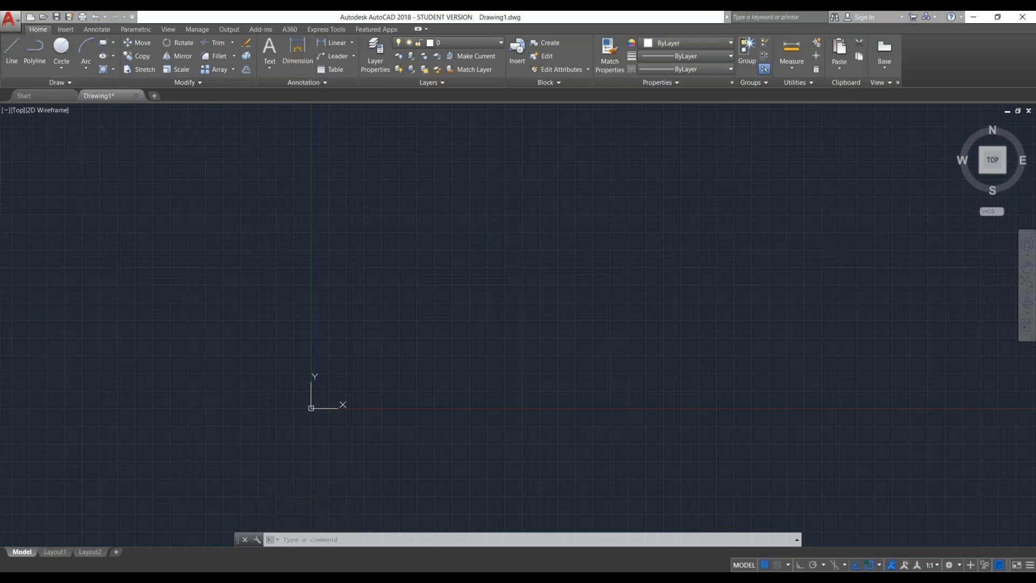
pyautogui.click(113, 42)
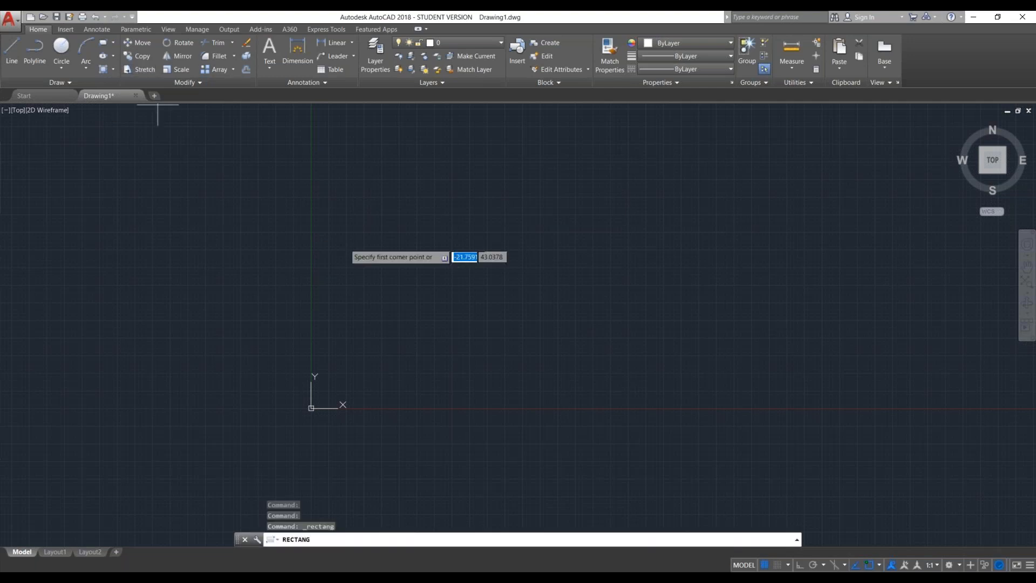
pyautogui.click(343, 250)
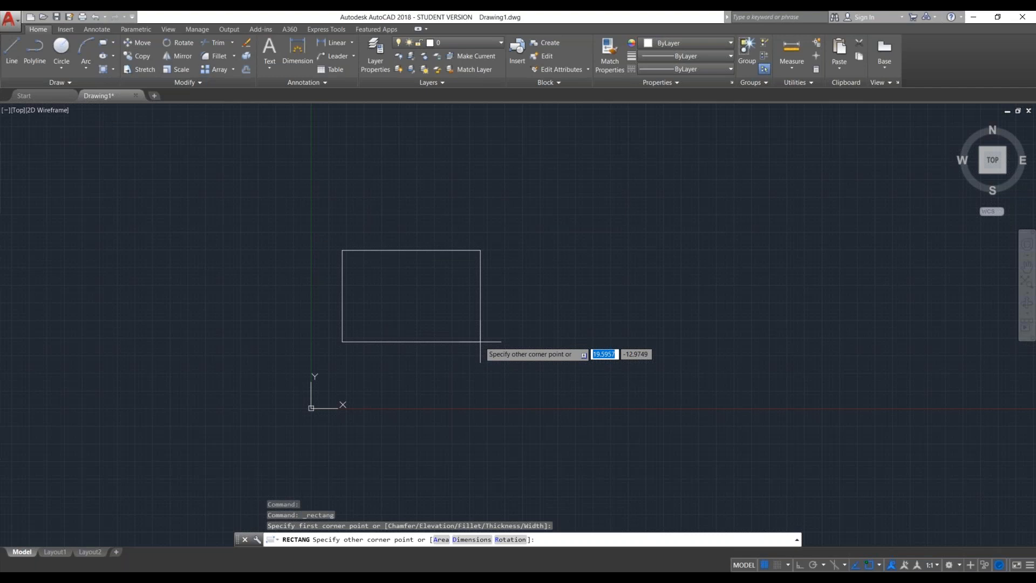
pyautogui.write('1')
pyautogui.press('Tab')
pyautogui.press('Return')
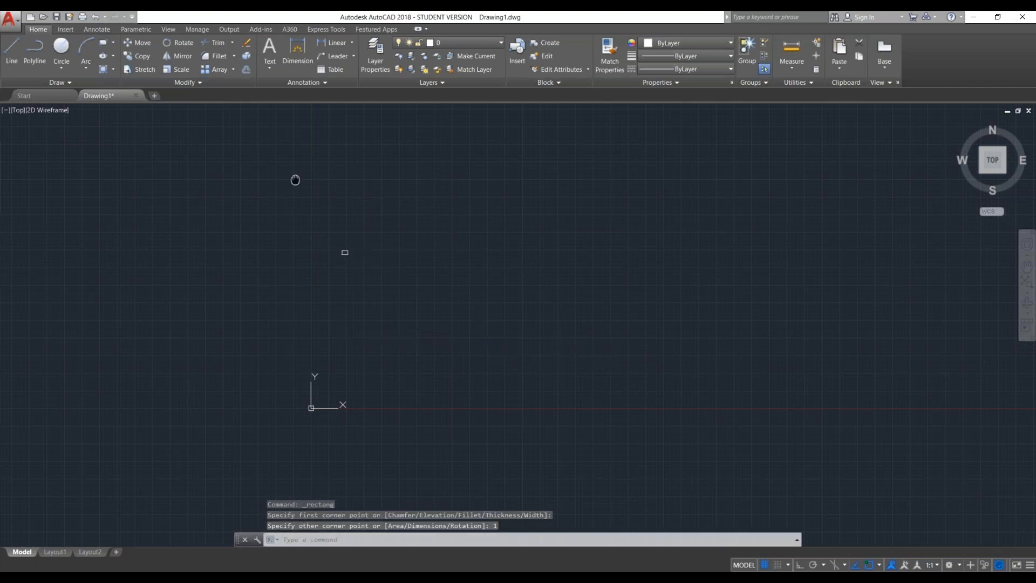
# - Examine the small rectangle up close
pyautogui.moveTo(296, 180); pyautogui.dragTo(302, 186, button='middle')
pyautogui.scroll(10, 301, 186)
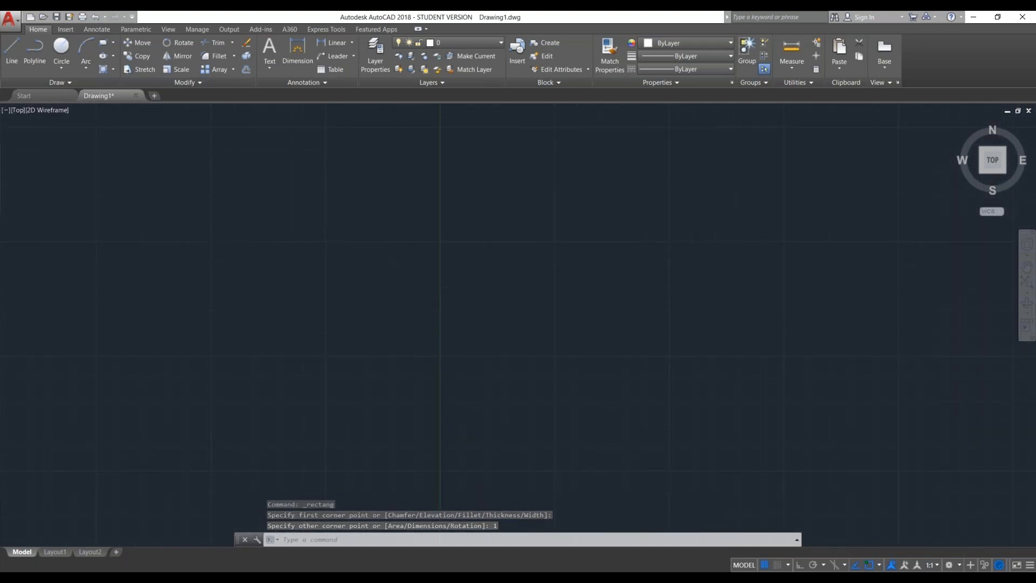
pyautogui.scroll(-10, 374, 250)
pyautogui.click(374, 250)
pyautogui.moveTo(474, 277); pyautogui.dragTo(470, 278, button='middle')
pyautogui.scroll(2, 485, 287)
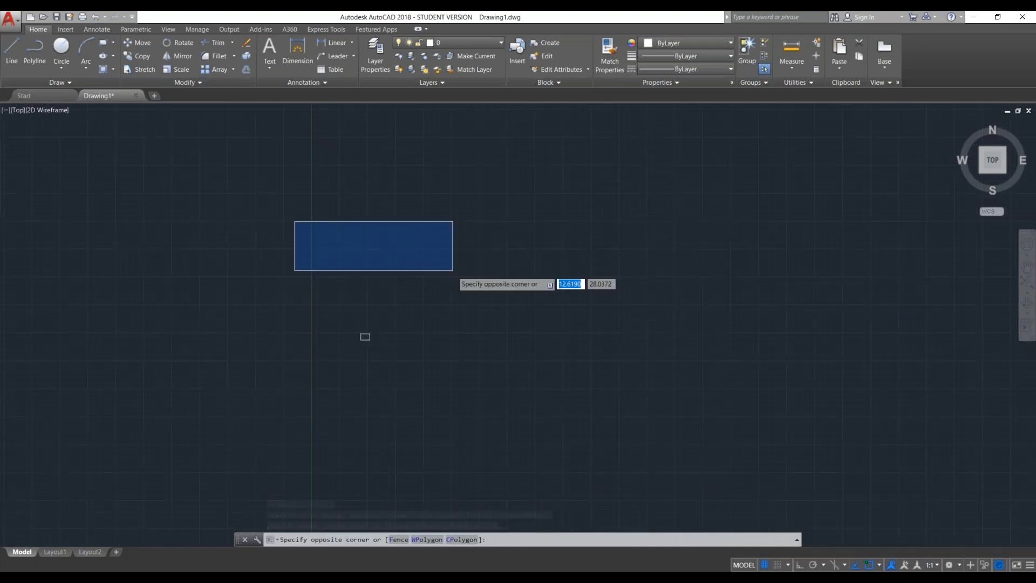
pyautogui.click(453, 271)
pyautogui.scroll(8, 292, 352)
pyautogui.click(280, 371)
pyautogui.scroll(-9, 280, 371)
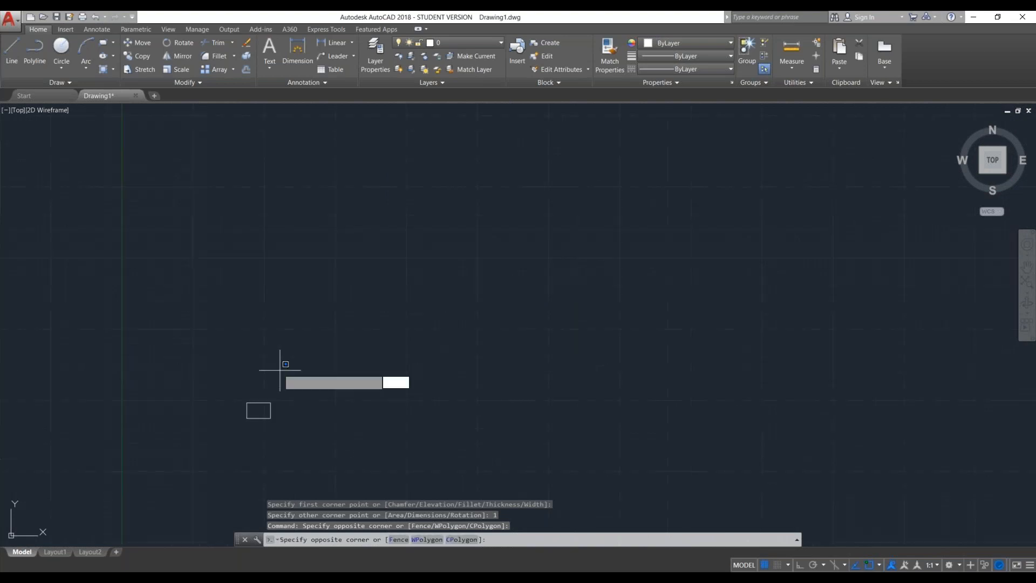
pyautogui.scroll(5, 266, 411)
pyautogui.click(318, 331)
pyautogui.moveTo(318, 331); pyautogui.dragTo(365, 231, button='middle')
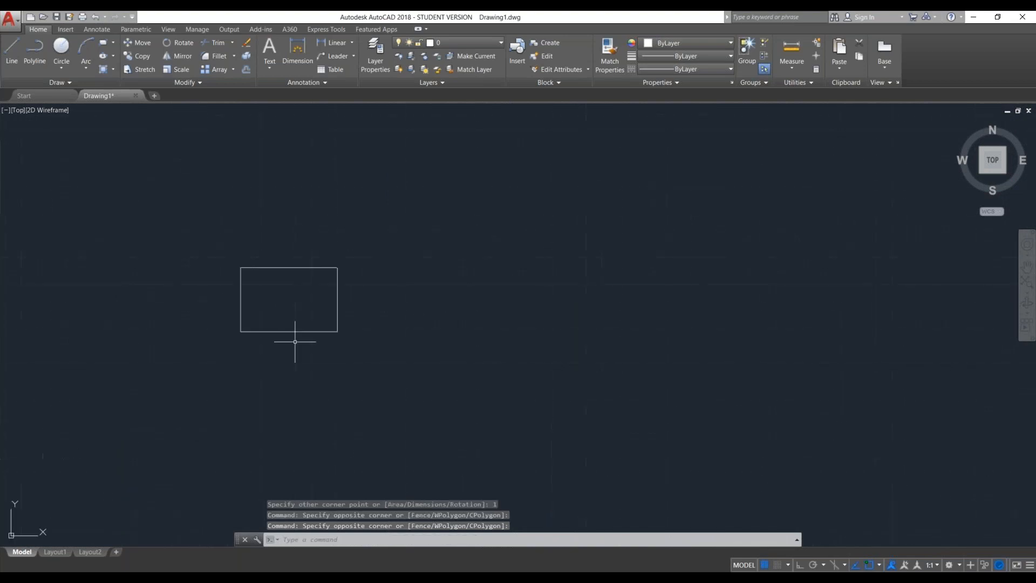
pyautogui.scroll(2, 295, 342)
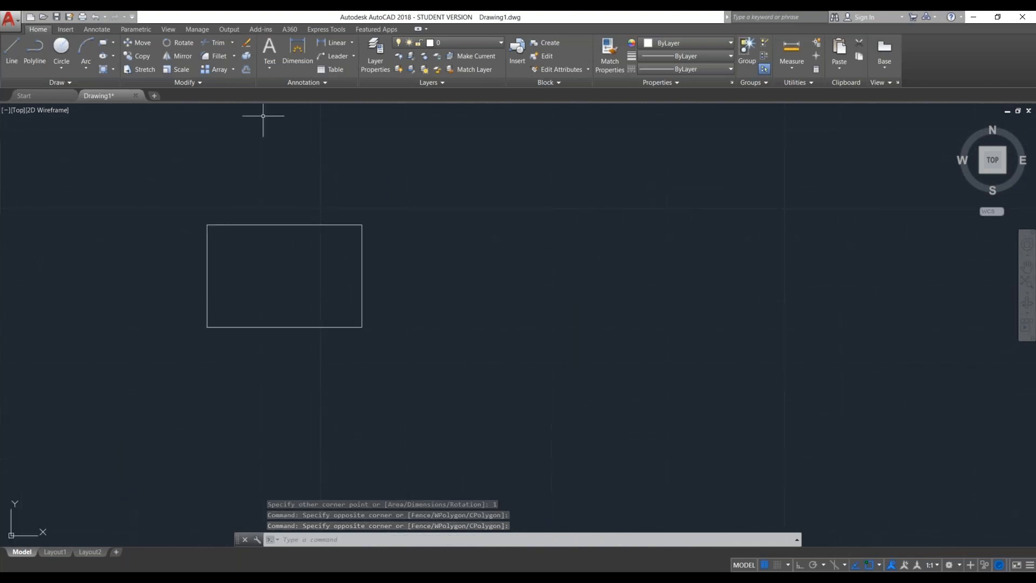
# - Dimension the rectangle's width above its upper edge and its height beside its right edge
pyautogui.click(290, 63)
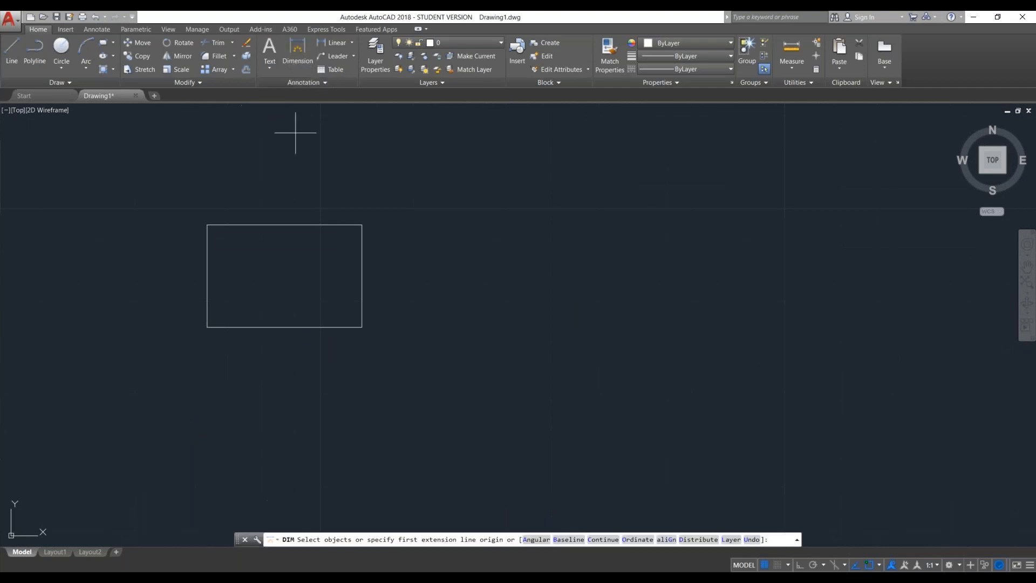
pyautogui.click(206, 226)
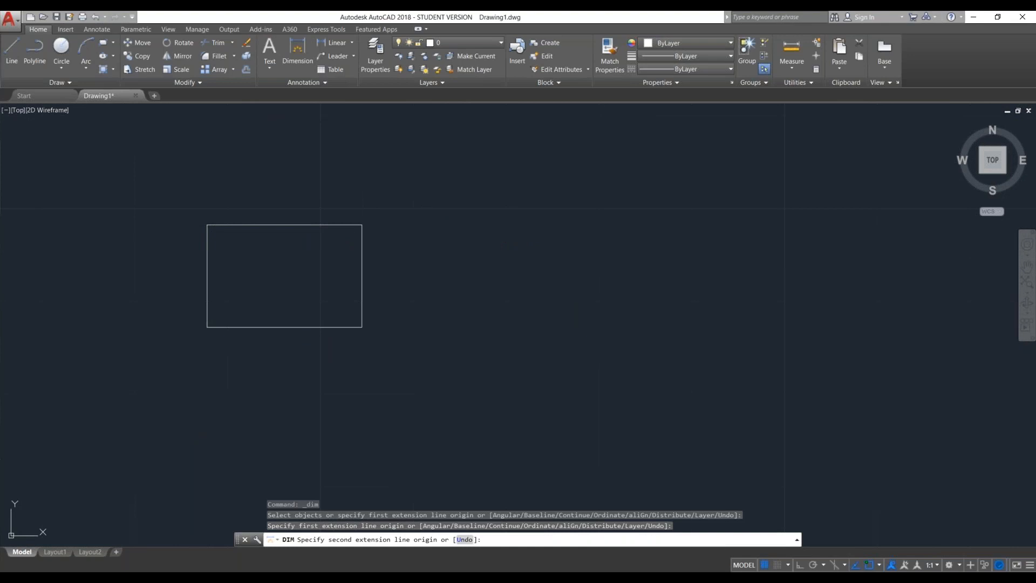
pyautogui.click(362, 226)
pyautogui.click(399, 186)
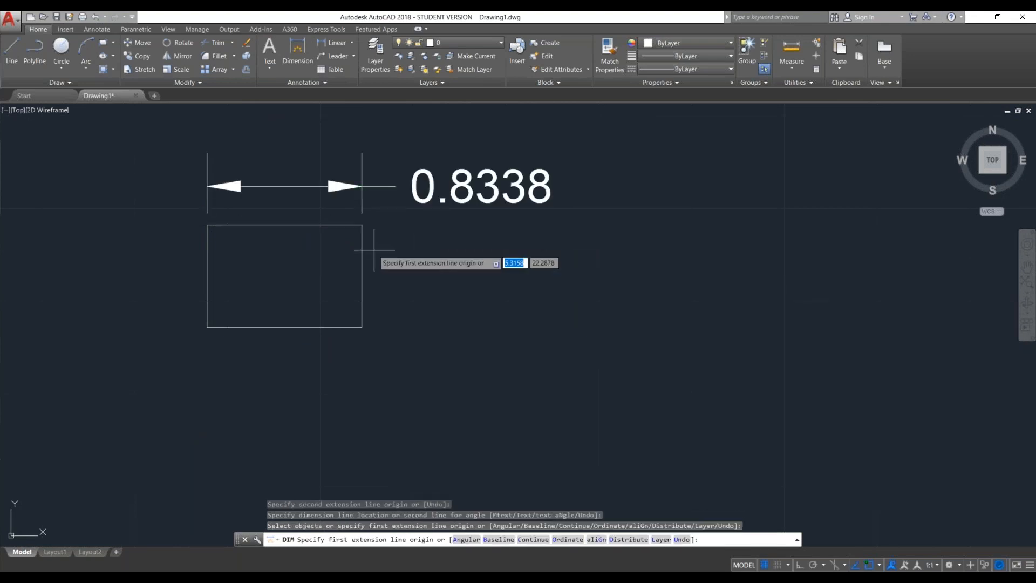
pyautogui.click(362, 226)
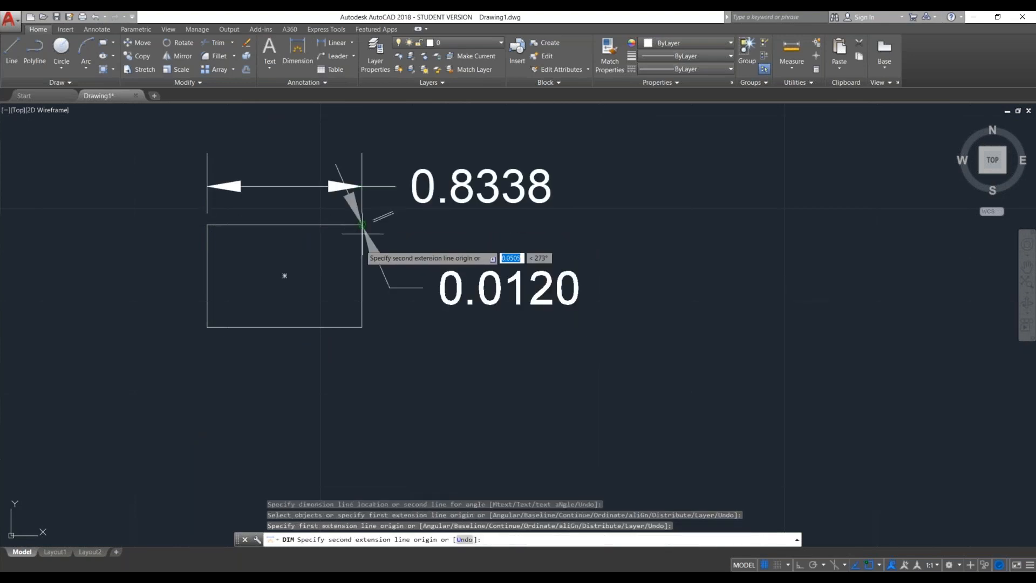
pyautogui.click(362, 327)
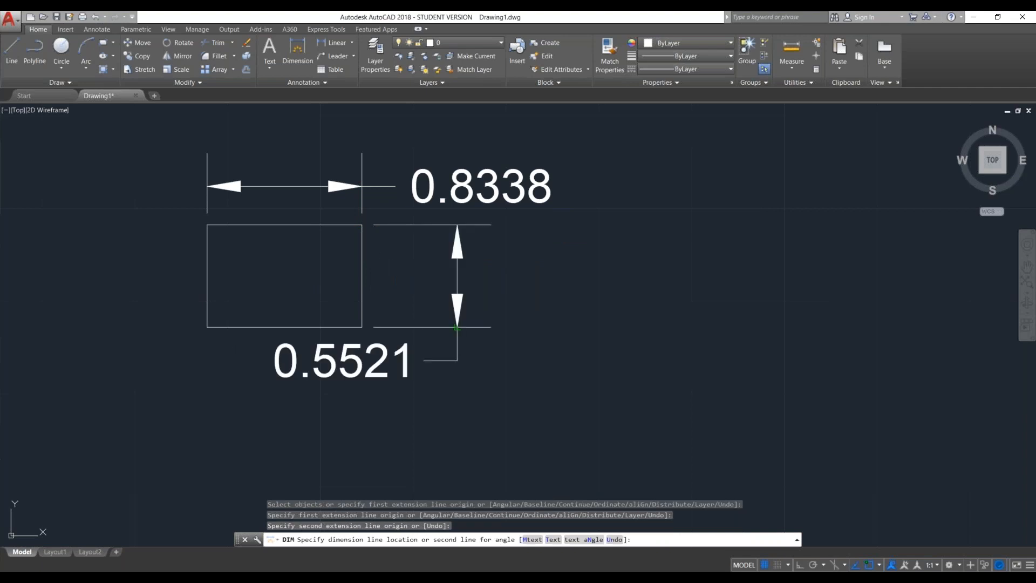
pyautogui.click(457, 327)
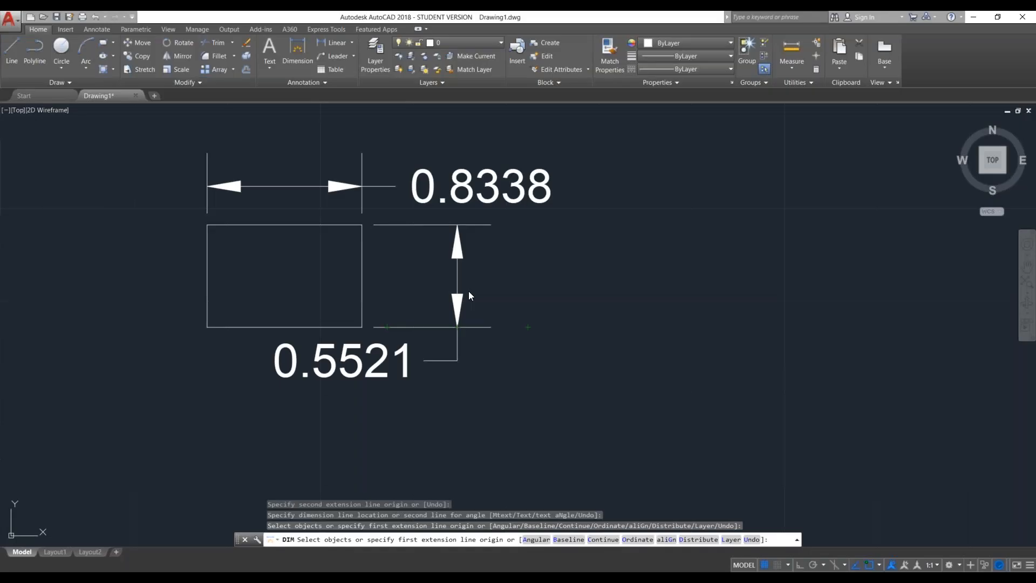
# - Delete the rectangle together with its two dimensions and place the first corner of a new rectangle
pyautogui.scroll(-4, 469, 291)
pyautogui.click(354, 229)
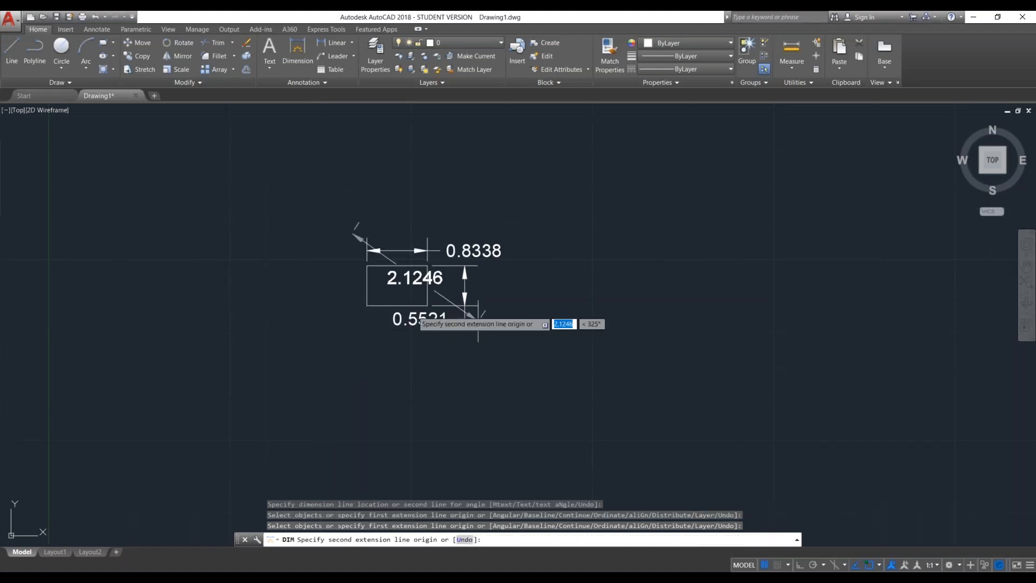
pyautogui.press('Escape')
pyautogui.click(300, 209)
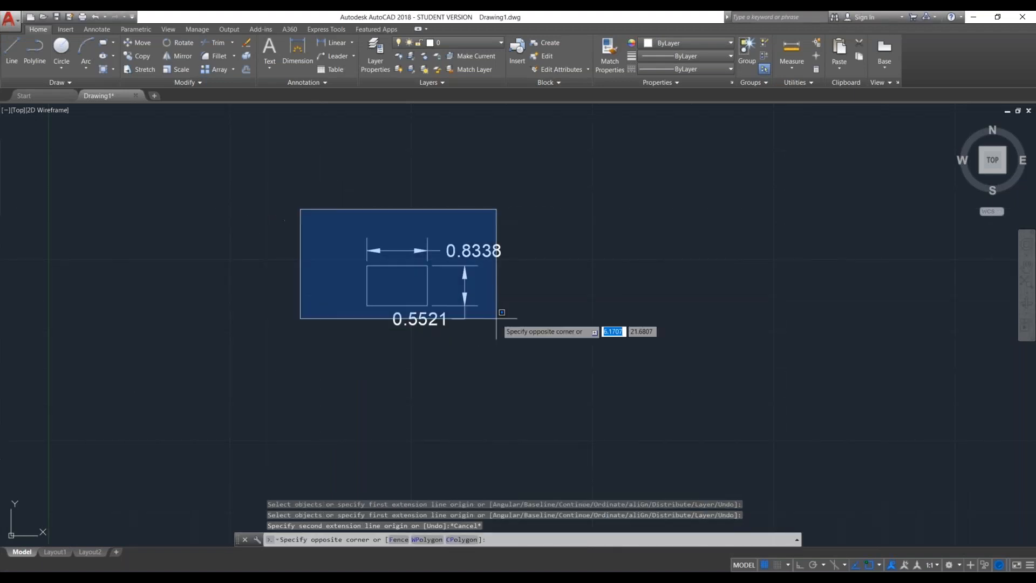
pyautogui.click(536, 350)
pyautogui.press('Delete')
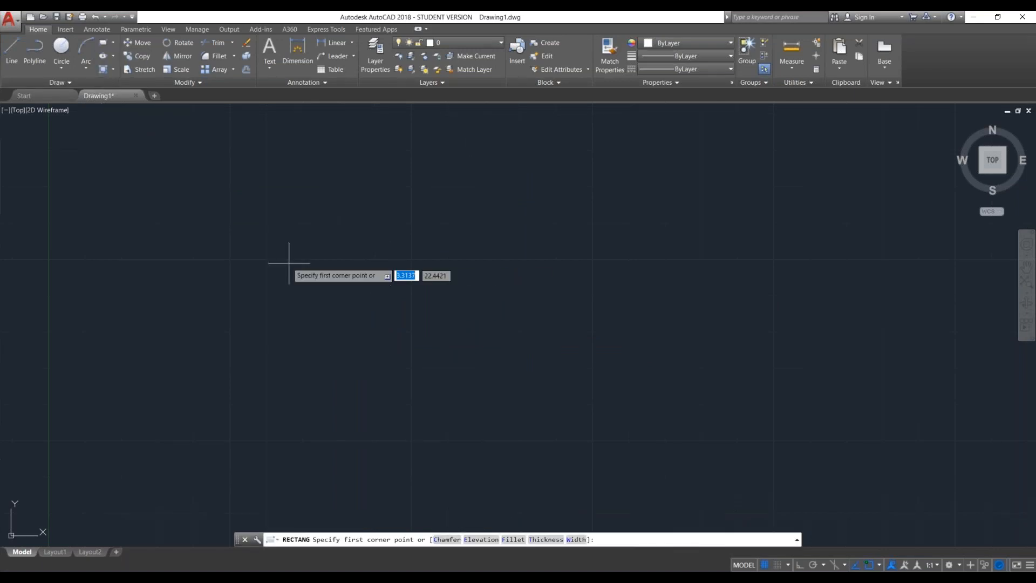
pyautogui.click(229, 261)
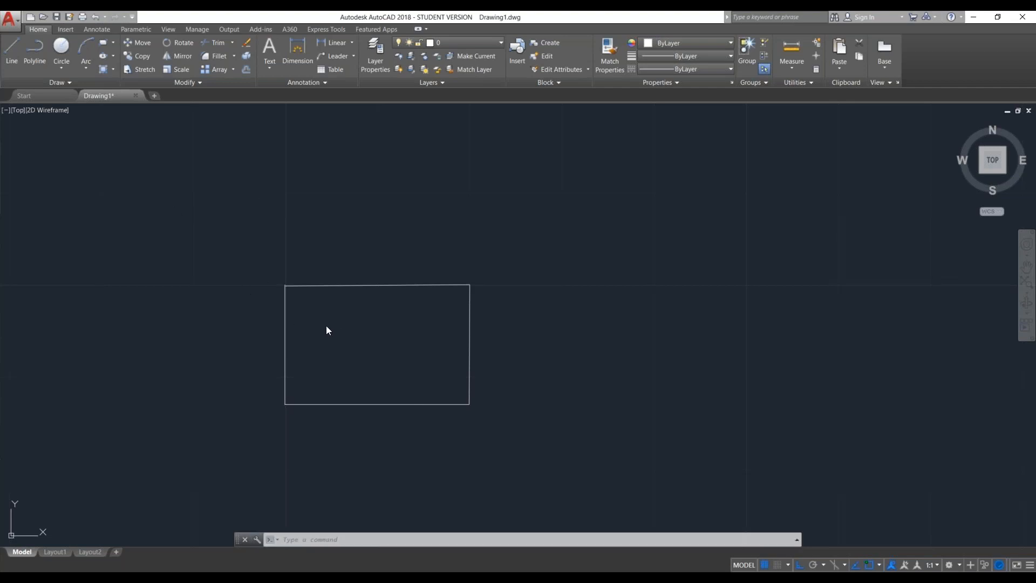
pyautogui.scroll(6, 314, 303)
pyautogui.scroll(-2, 318, 301)
pyautogui.scroll(-4, 318, 300)
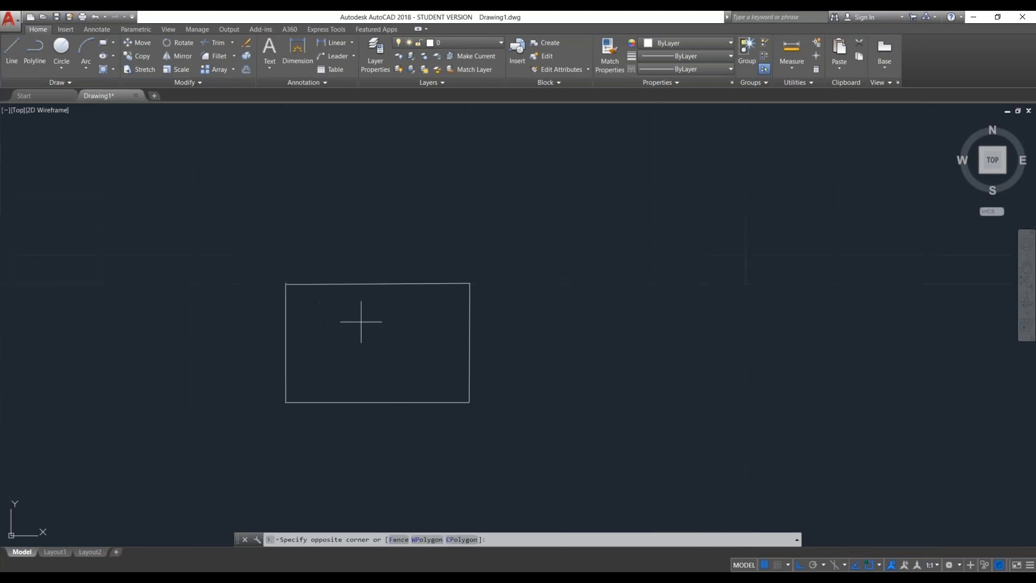
pyautogui.click(361, 322)
pyautogui.click(847, 102)
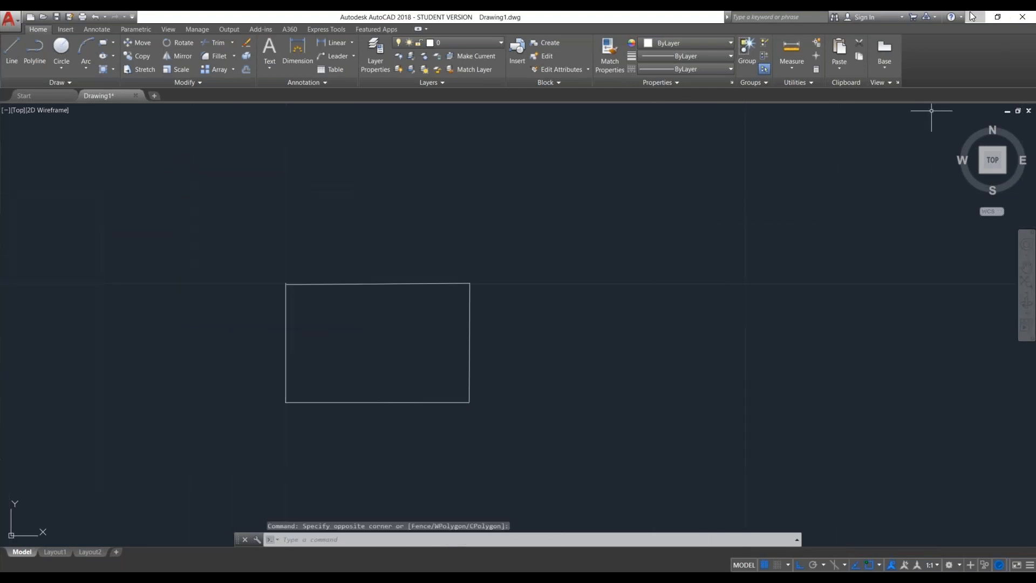
# - Switch to the Sectional Property Calculator and start an AutoCAD DXF import, opening the browser for the DXF file
pyautogui.click(972, 17)
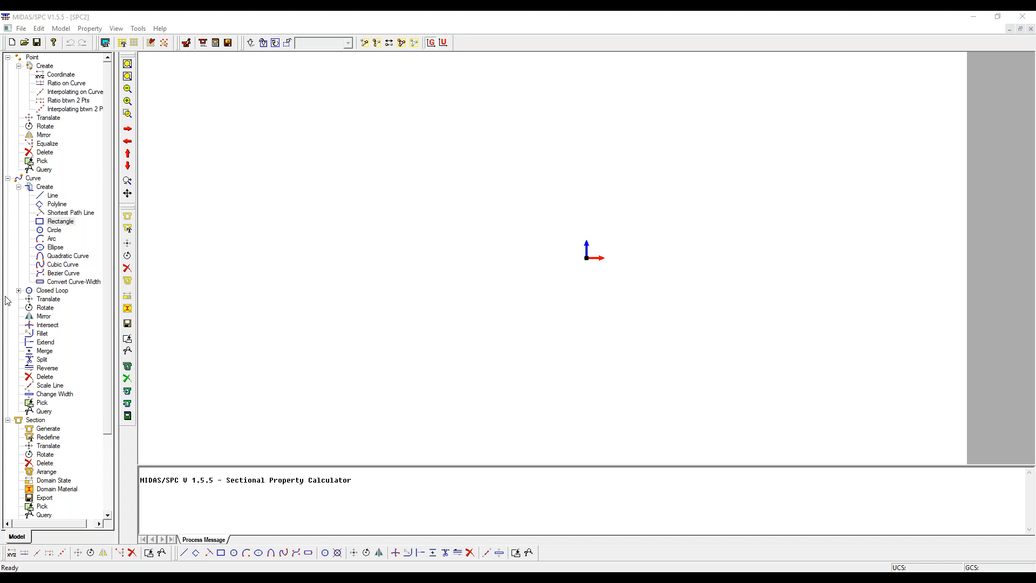
pyautogui.click(22, 29)
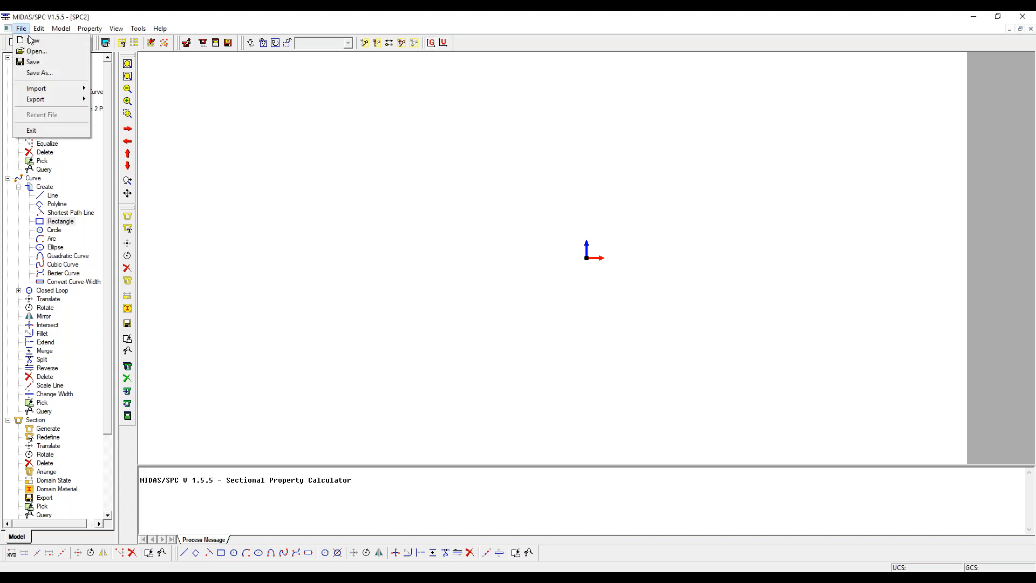
pyautogui.moveTo(49, 88)
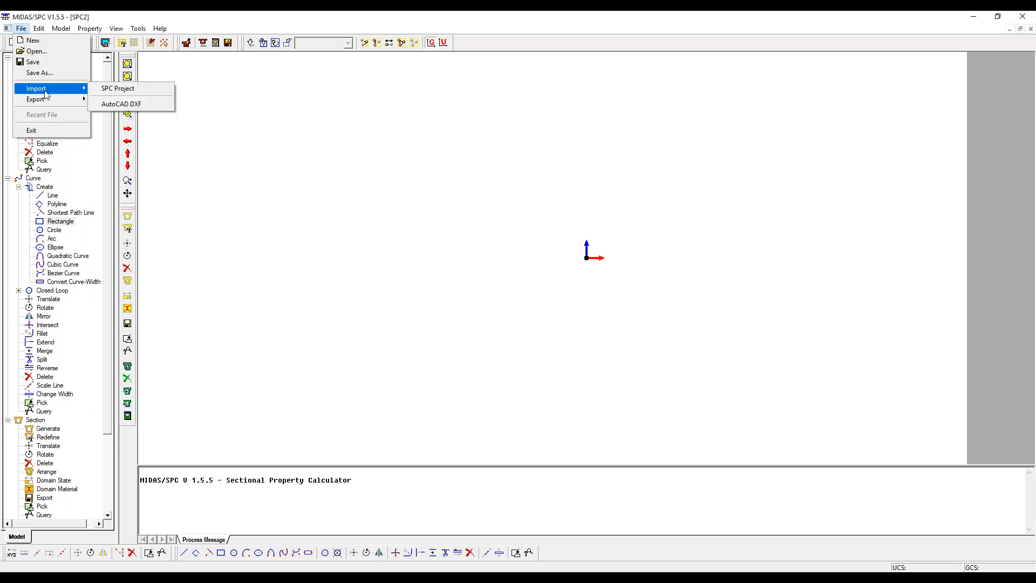
pyautogui.click(127, 104)
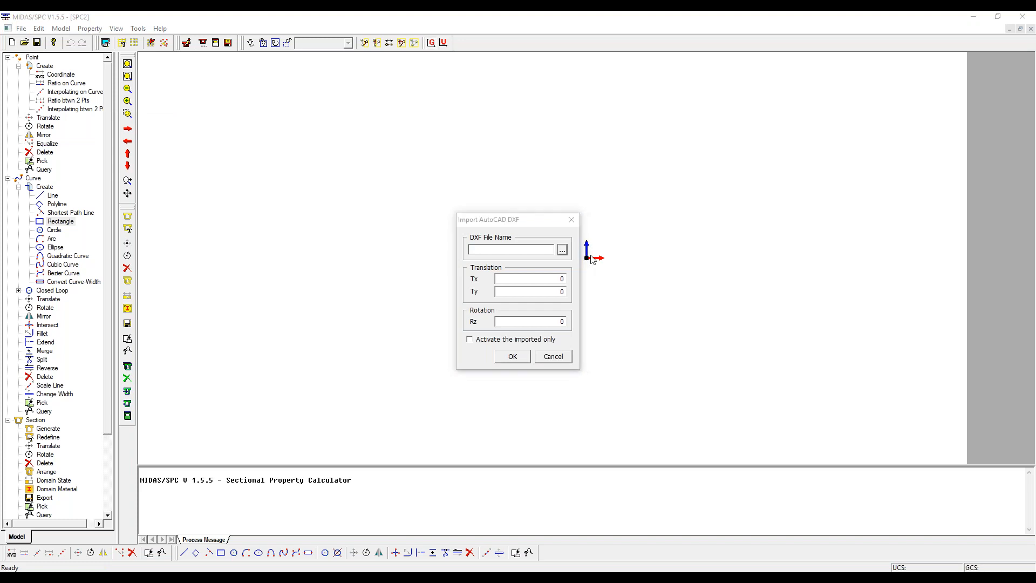
pyautogui.click(562, 250)
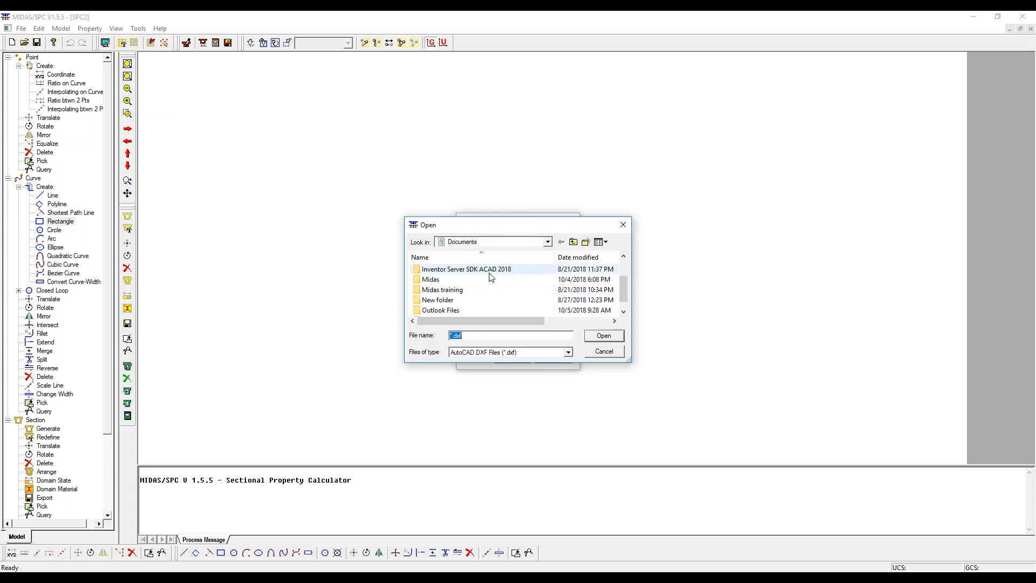
# - Browse to the Desktop folder to find the DXF file for the import
pyautogui.click(548, 241)
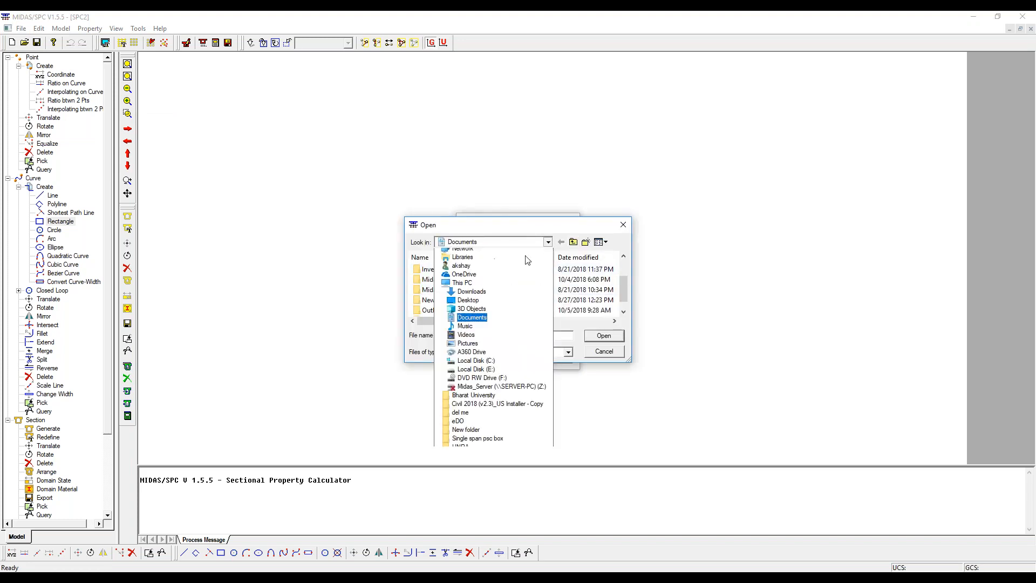
pyautogui.click(517, 257)
pyautogui.scroll(-7, 514, 254)
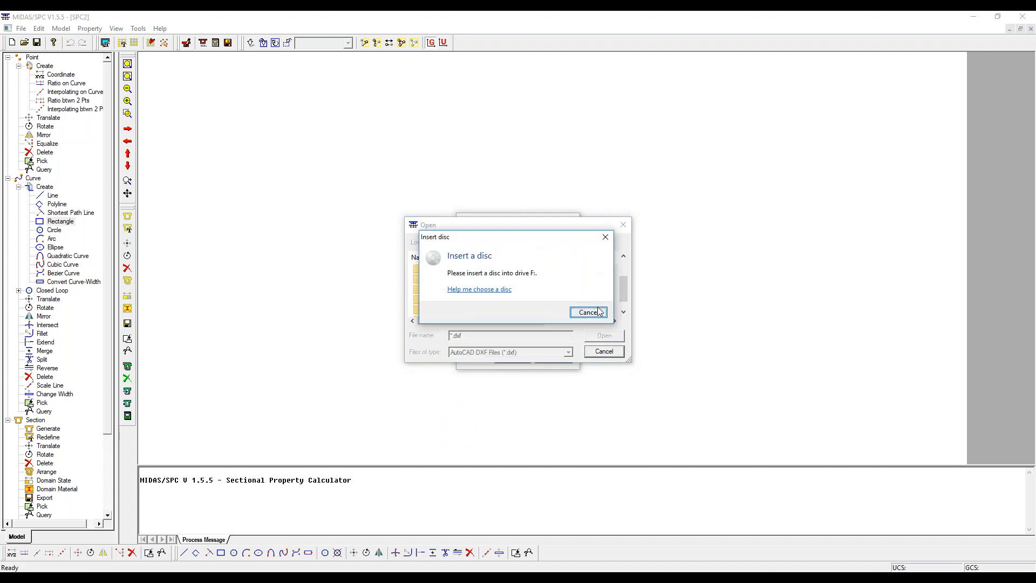
pyautogui.click(588, 312)
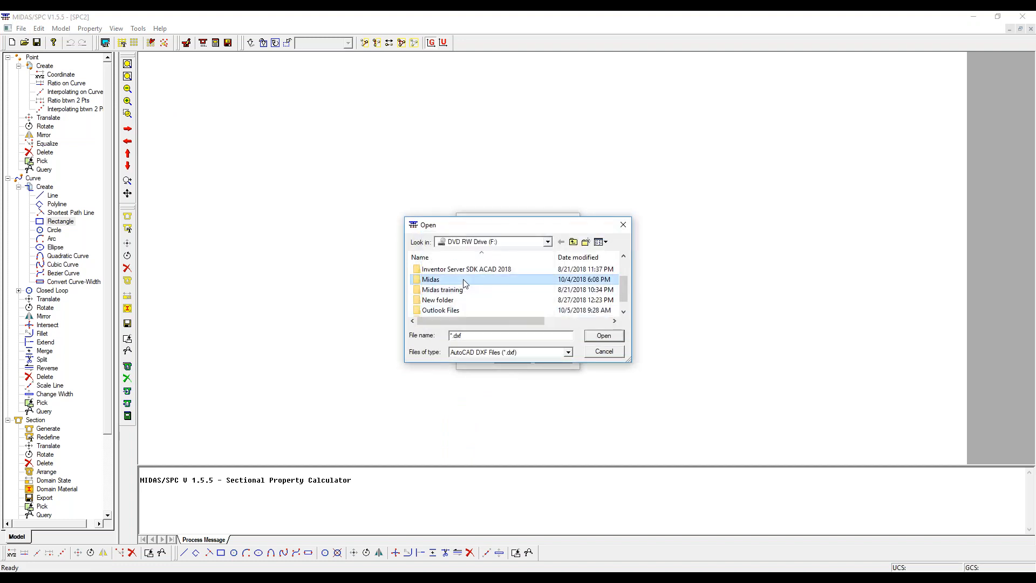
pyautogui.click(549, 243)
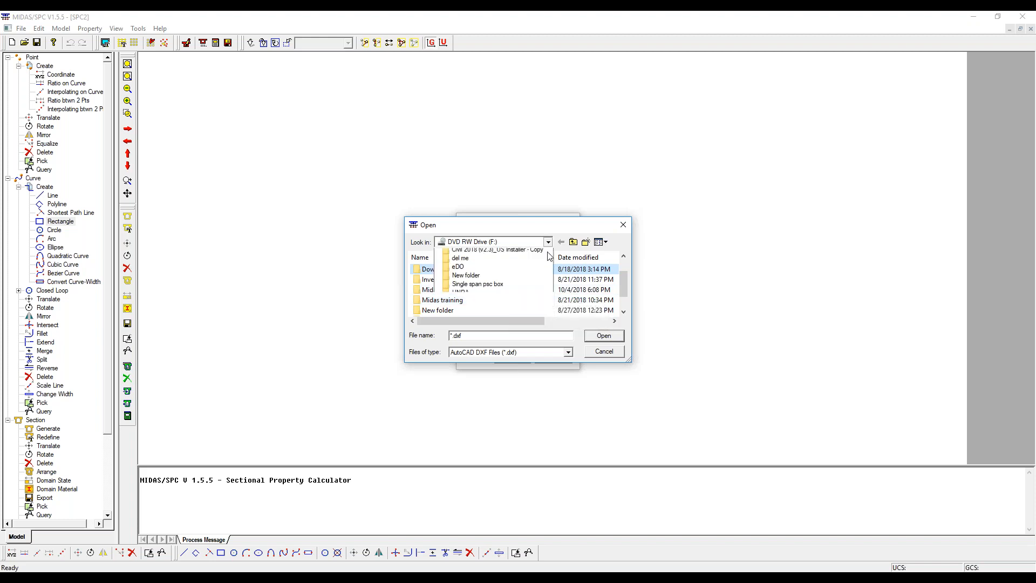
pyautogui.click(516, 263)
pyautogui.click(494, 241)
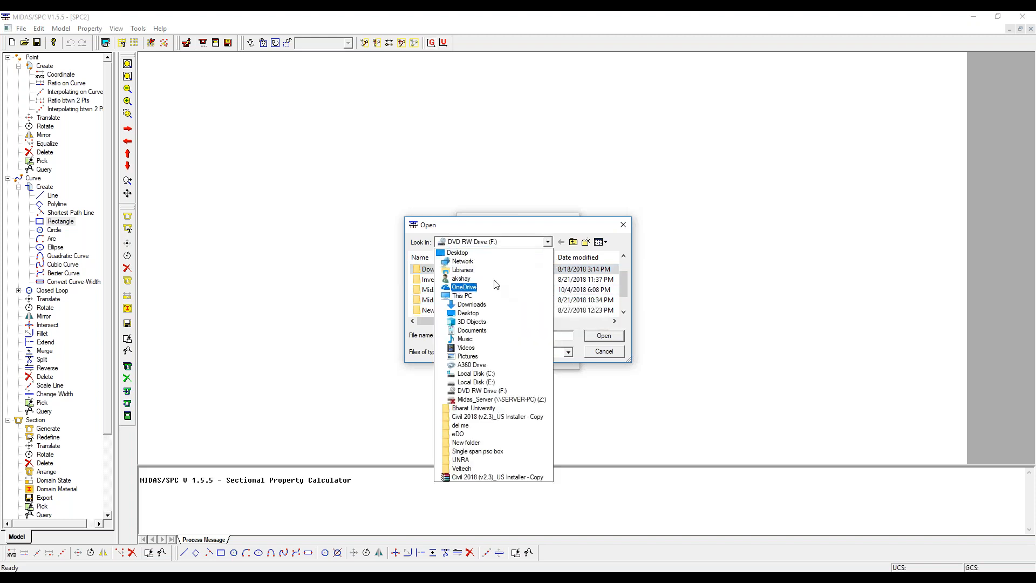
pyautogui.click(458, 252)
pyautogui.scroll(-5, 475, 302)
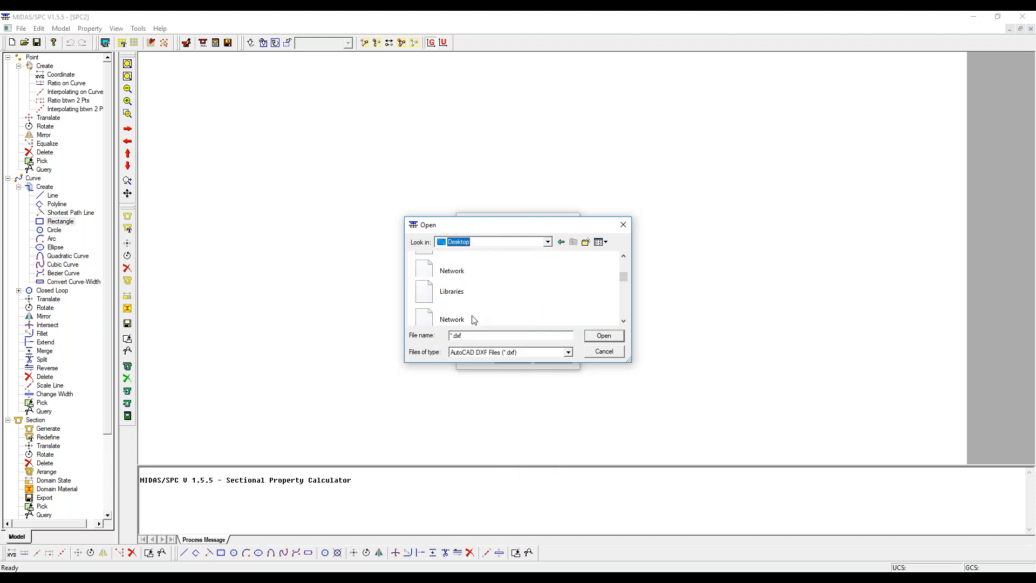
# - Import the DXF file Midas Section (1) with zero translation and rotation, including the check for intersections and duplication
pyautogui.scroll(-6, 477, 316)
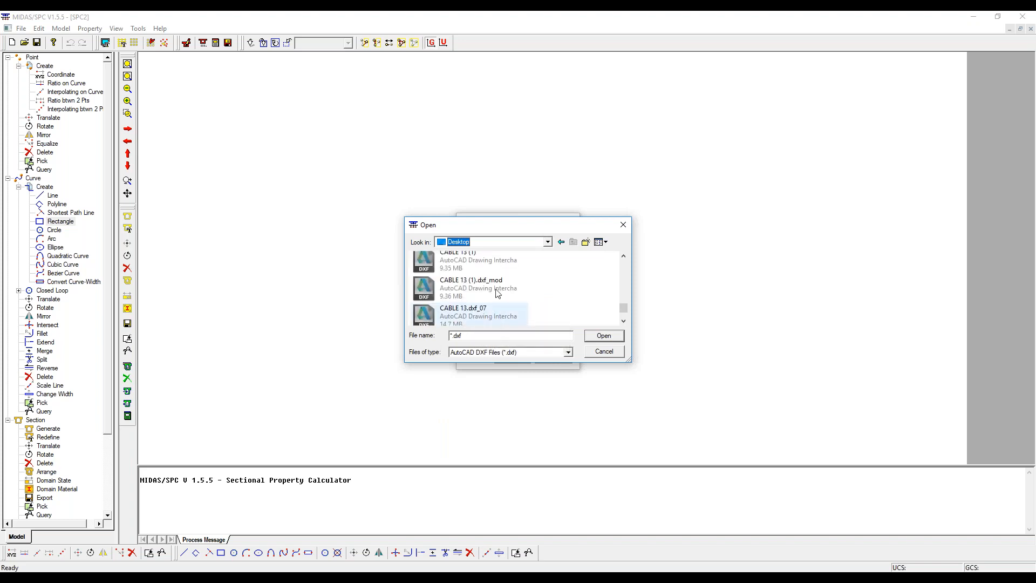
pyautogui.click(497, 293)
pyautogui.click(467, 313)
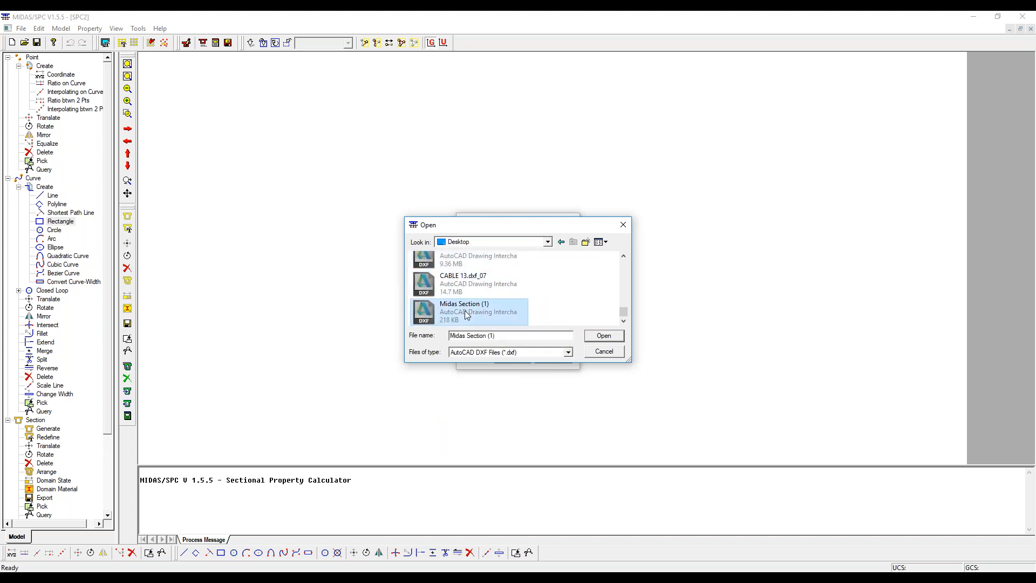
pyautogui.doubleClick(471, 310)
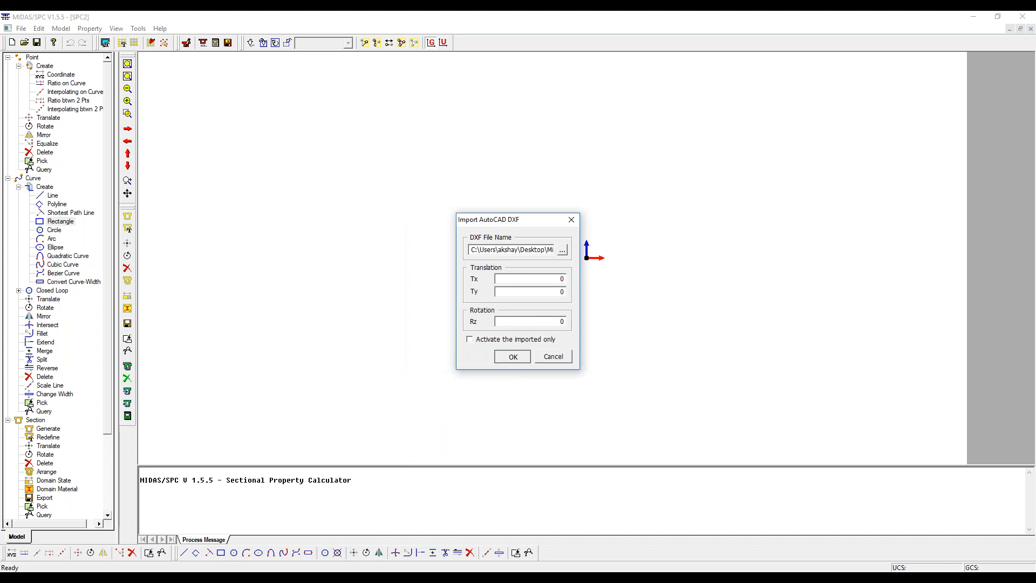
pyautogui.click(513, 357)
pyautogui.click(551, 323)
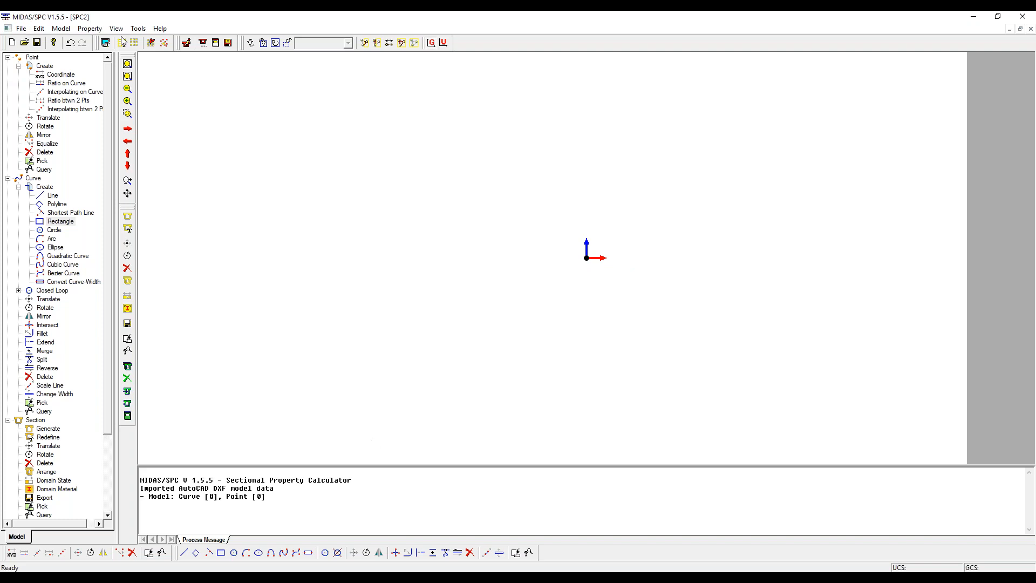
# - Create a new project with the force unit set to kN and the length unit kept at mm
pyautogui.click(22, 28)
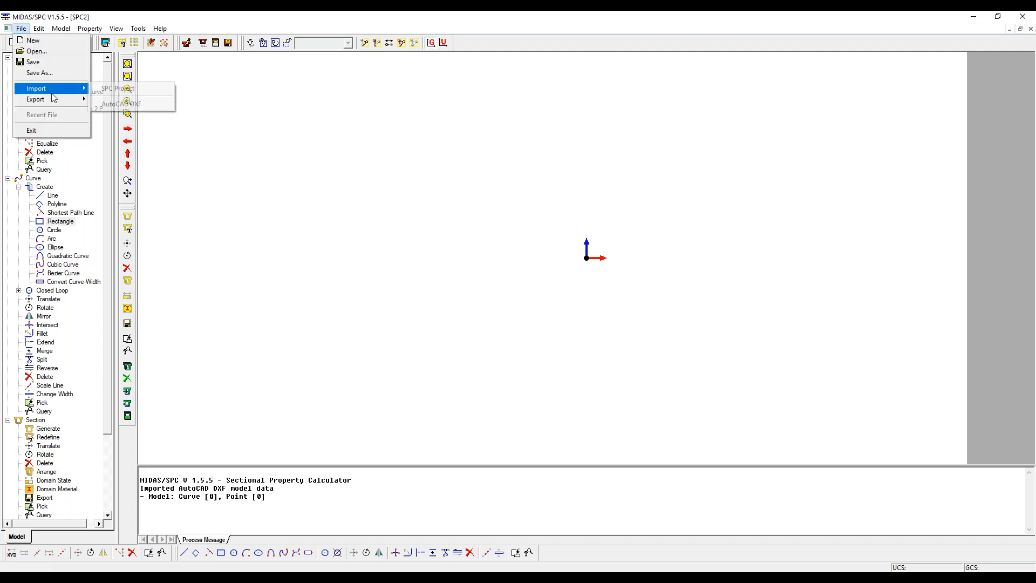
pyautogui.click(365, 195)
pyautogui.click(21, 28)
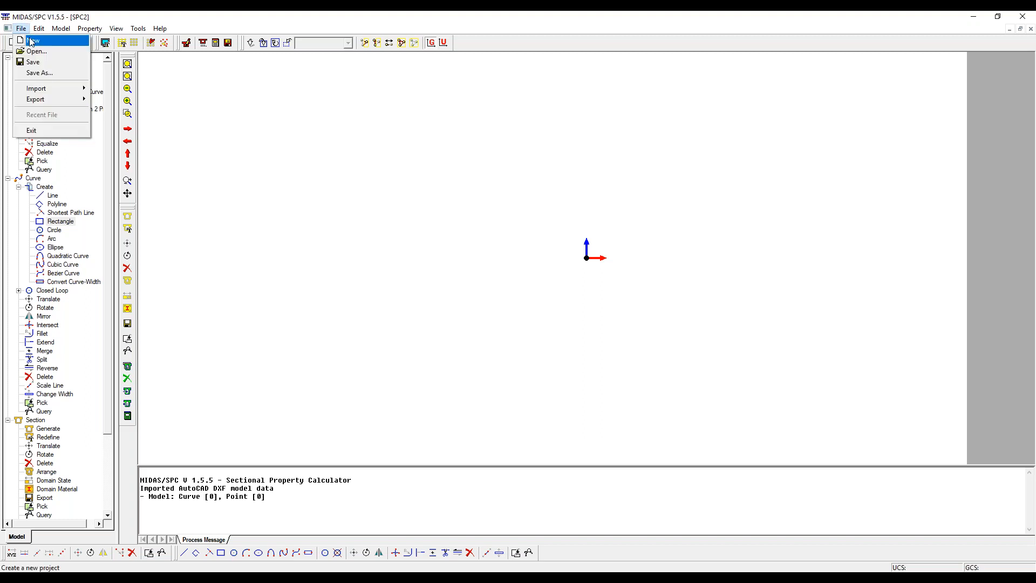
pyautogui.click(31, 41)
pyautogui.click(529, 316)
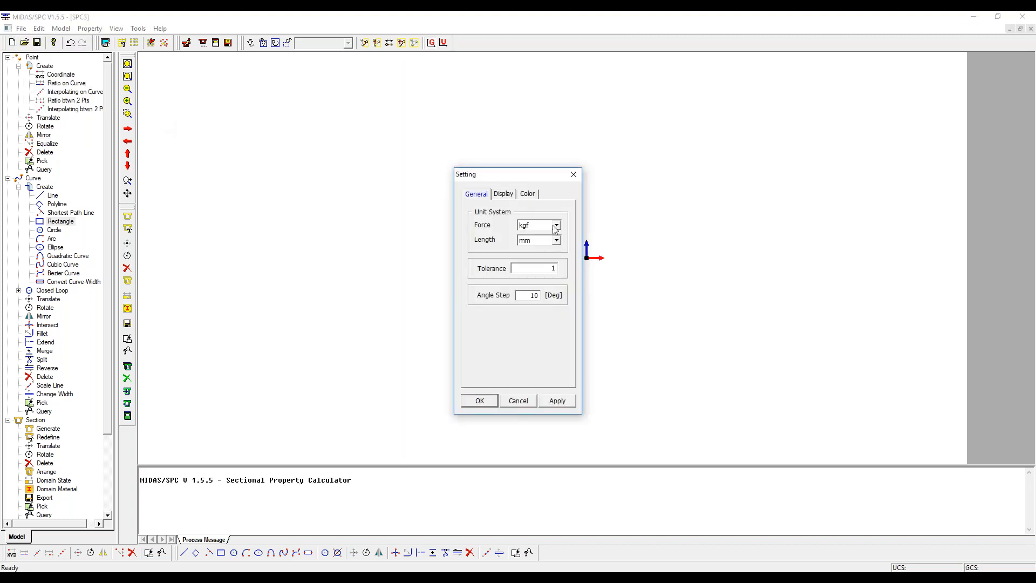
pyautogui.click(556, 226)
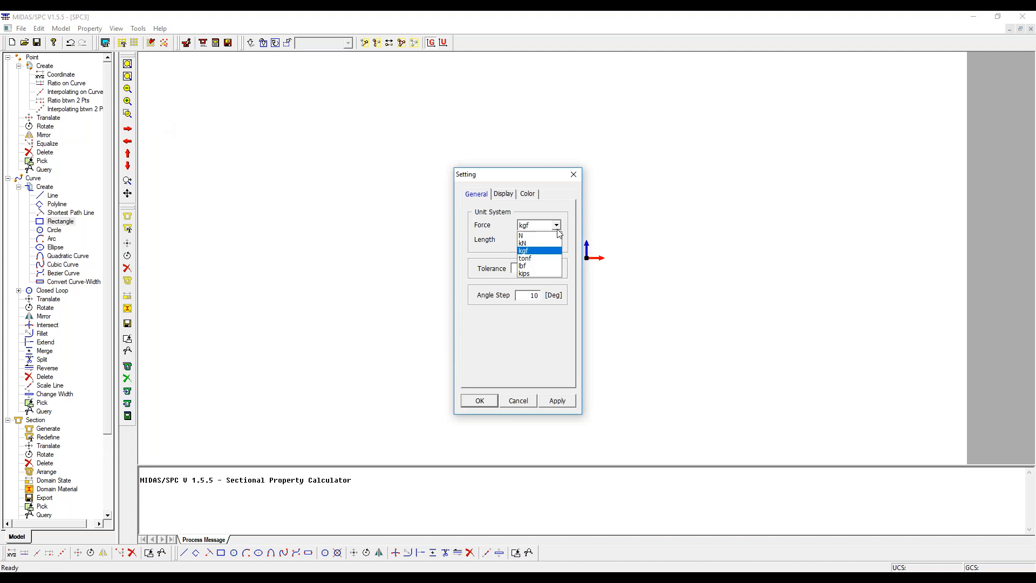
pyautogui.click(527, 243)
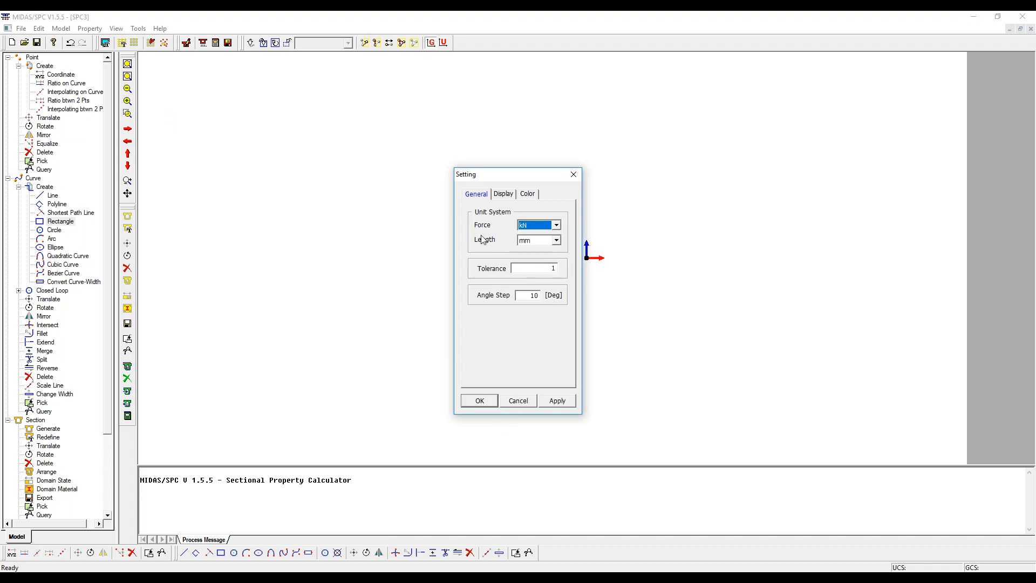
pyautogui.click(480, 400)
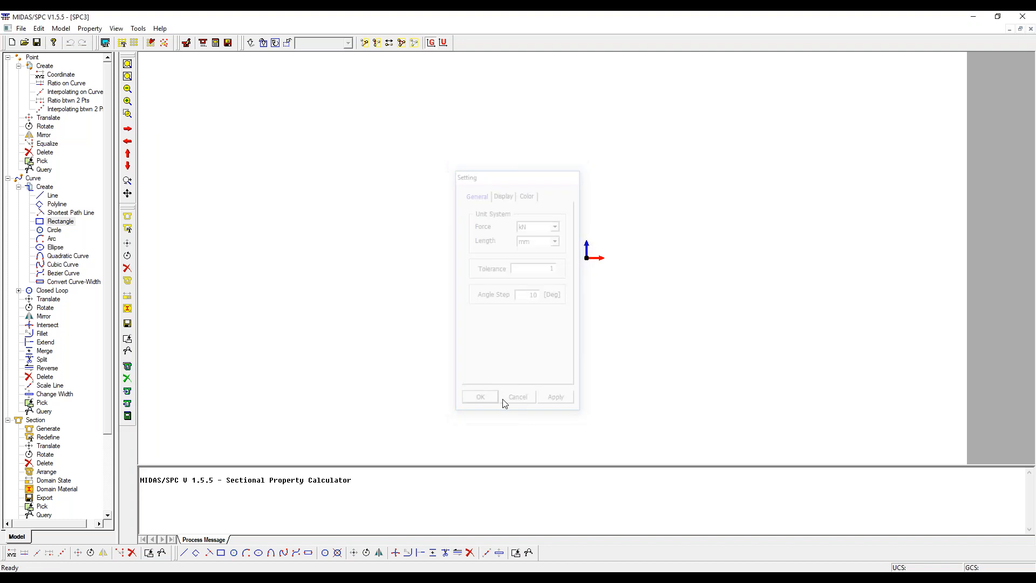
pyautogui.click(21, 28)
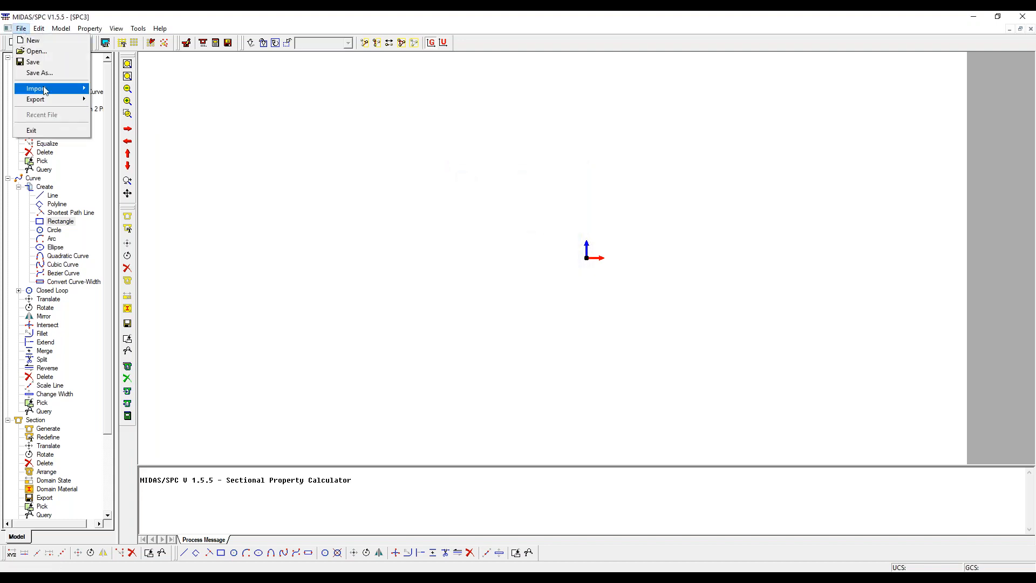
pyautogui.moveTo(59, 88)
pyautogui.click(114, 89)
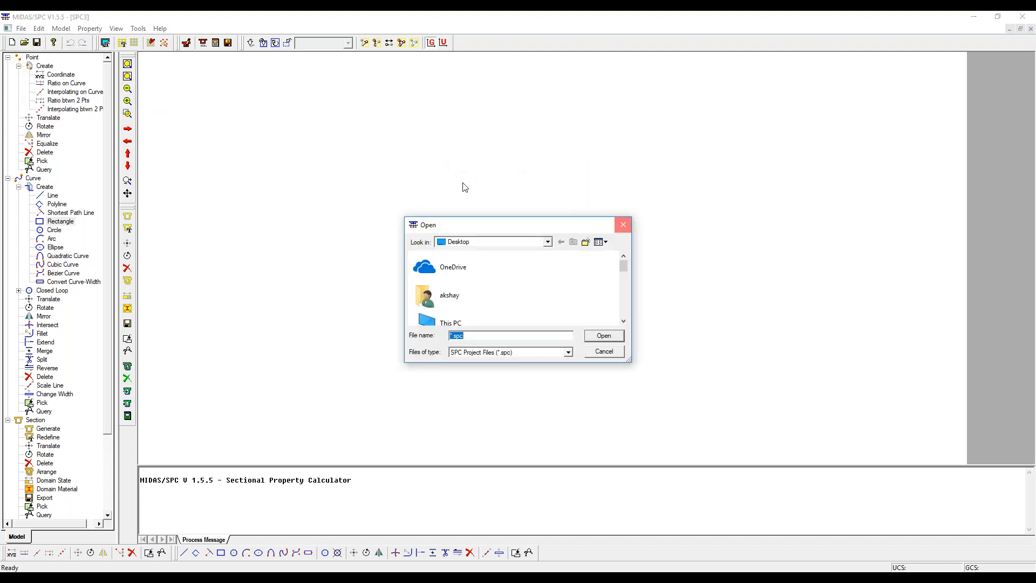
pyautogui.press('Escape')
pyautogui.click(20, 28)
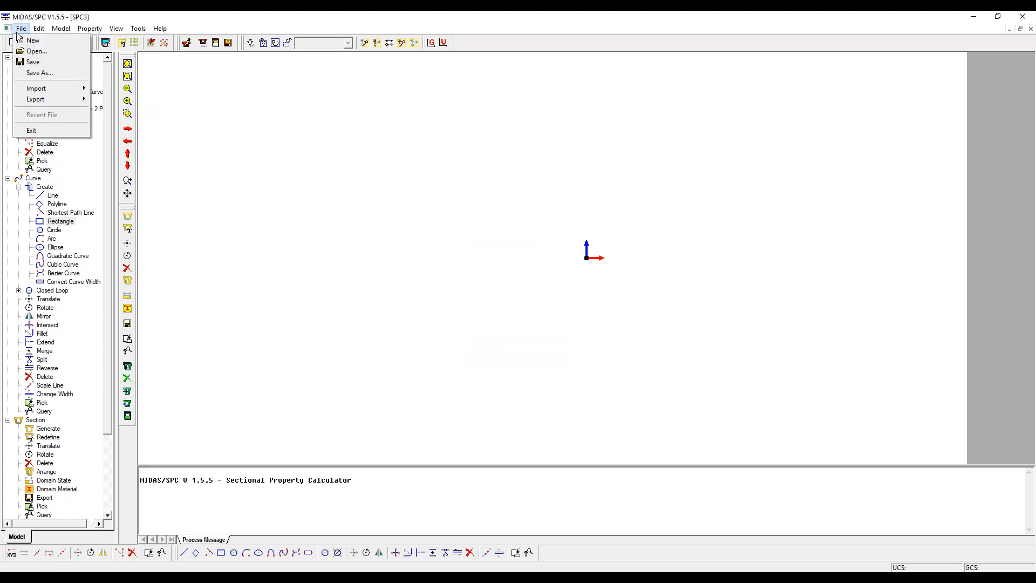
pyautogui.moveTo(54, 99)
pyautogui.click(135, 99)
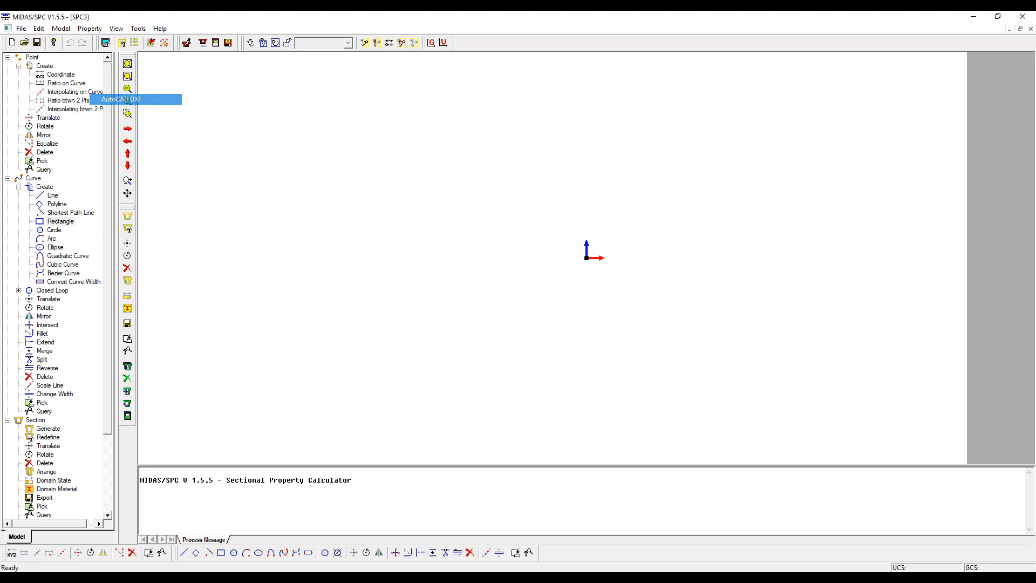
pyautogui.click(450, 302)
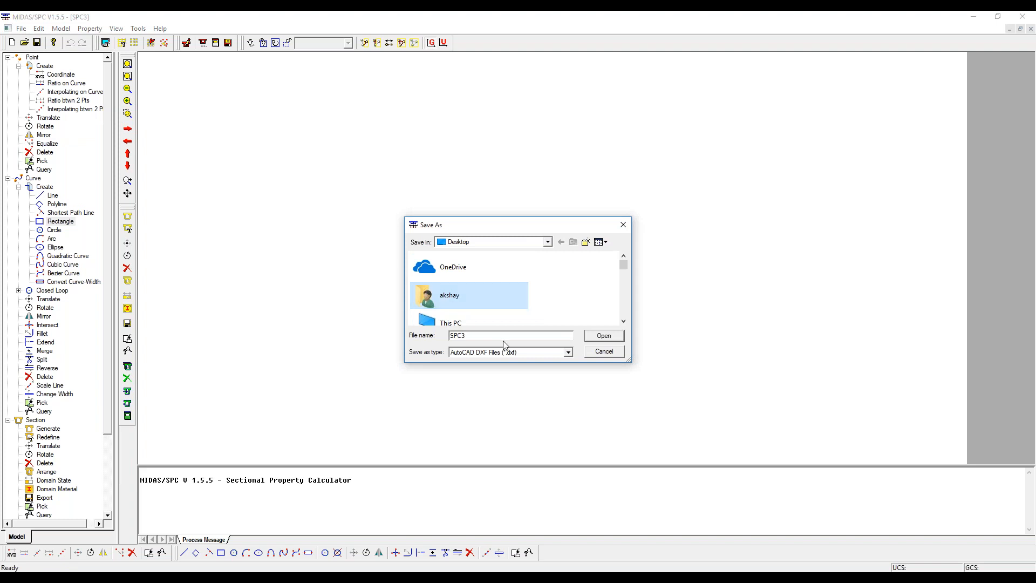
pyautogui.press('m')
pyautogui.click(590, 334)
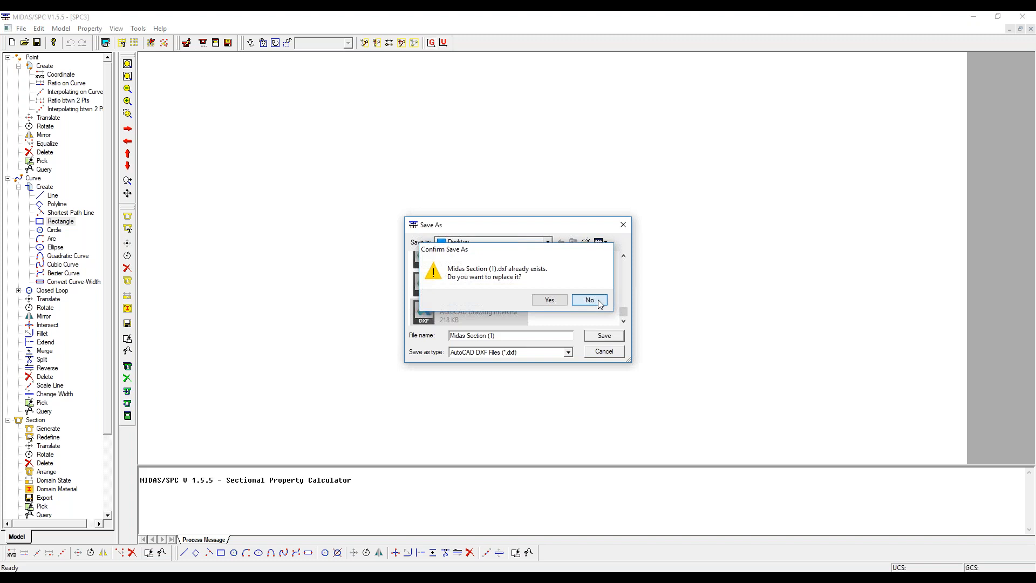
pyautogui.click(589, 301)
pyautogui.click(493, 333)
pyautogui.click(603, 352)
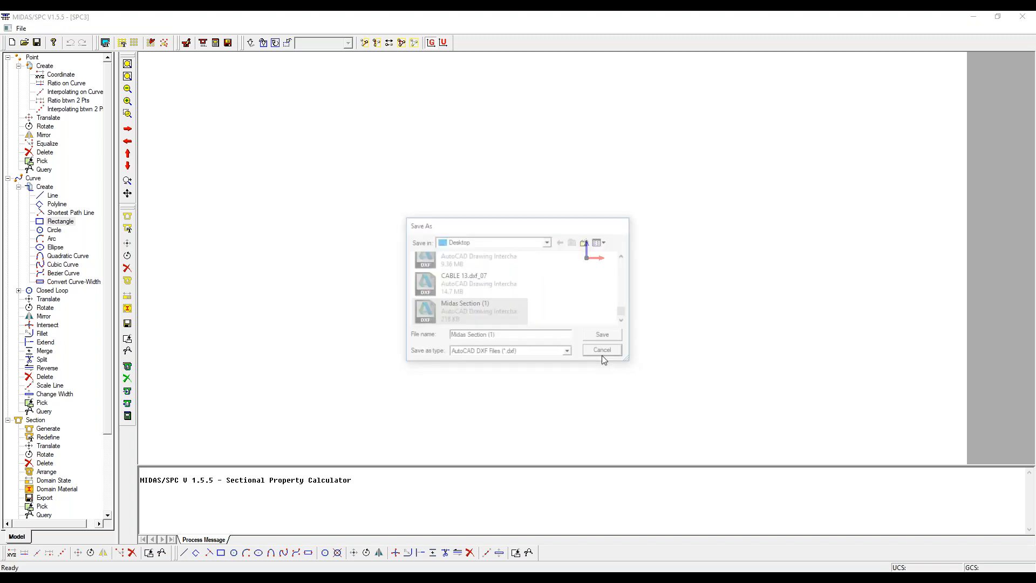
# - Try importing Midas Section (1) from the Desktop into the kN project, checking for intersections and duplication
pyautogui.click(21, 28)
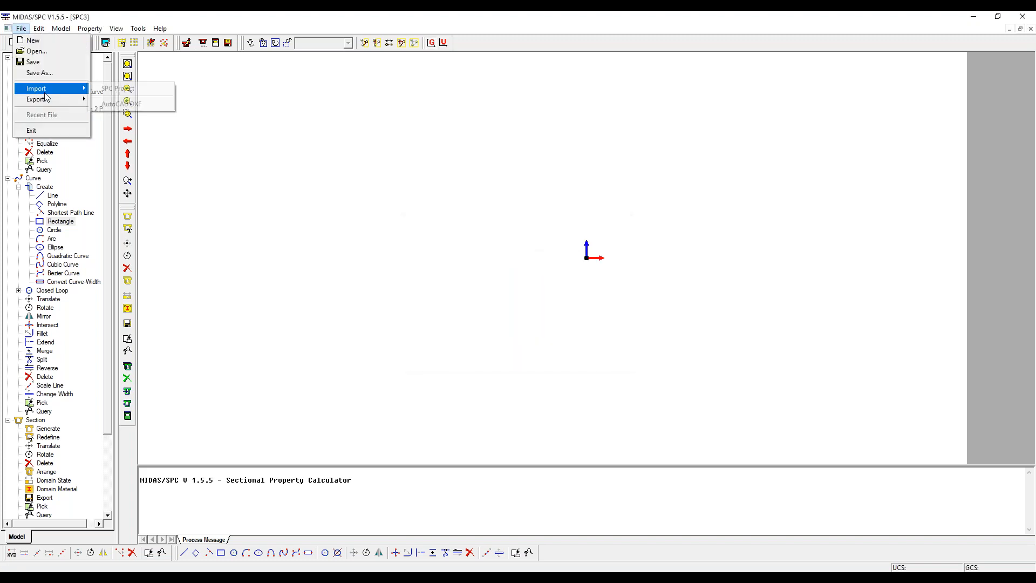
pyautogui.click(116, 103)
pyautogui.click(563, 252)
pyautogui.scroll(-3, 467, 319)
pyautogui.scroll(-5, 467, 319)
pyautogui.click(479, 309)
pyautogui.doubleClick(460, 310)
pyautogui.click(526, 357)
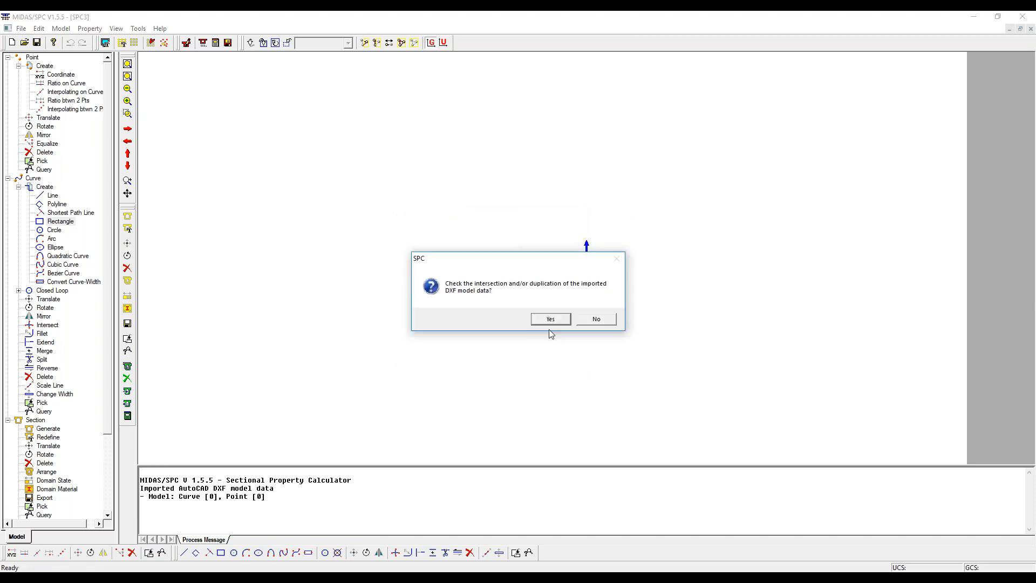
pyautogui.click(551, 323)
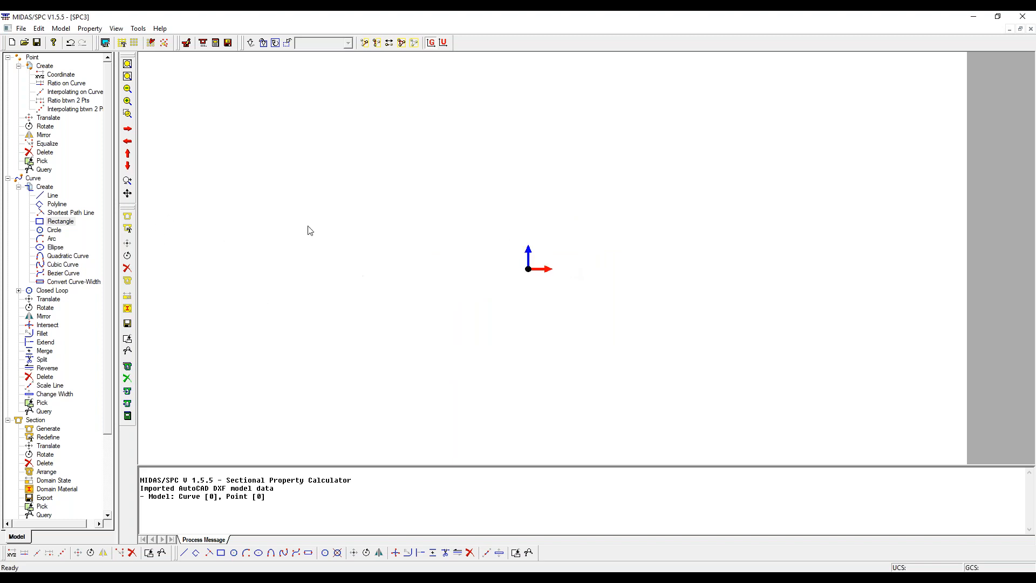
# - Create another new project, accepting the default kgf and mm units
pyautogui.click(21, 29)
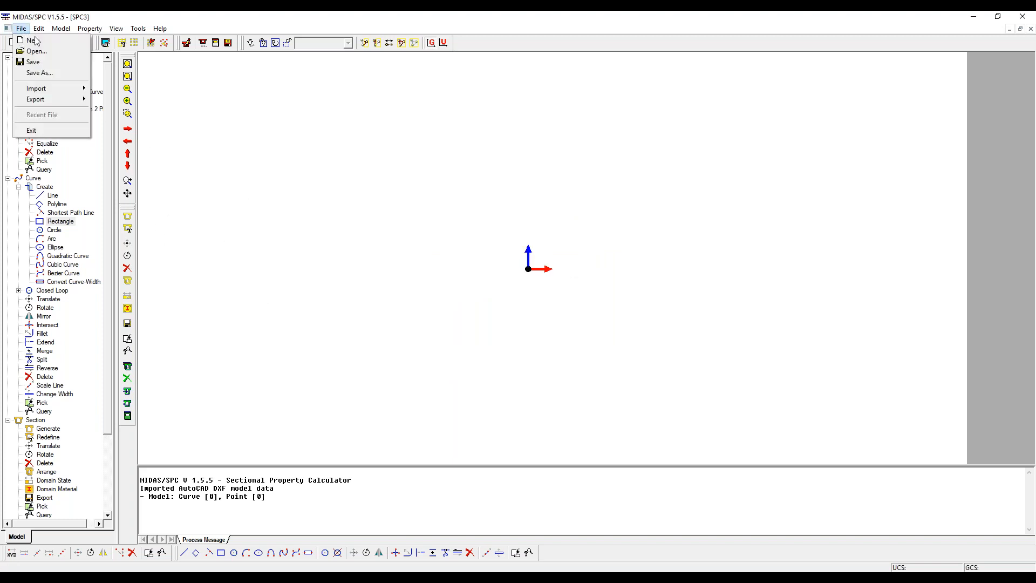
pyautogui.click(33, 41)
pyautogui.click(519, 319)
pyautogui.click(479, 401)
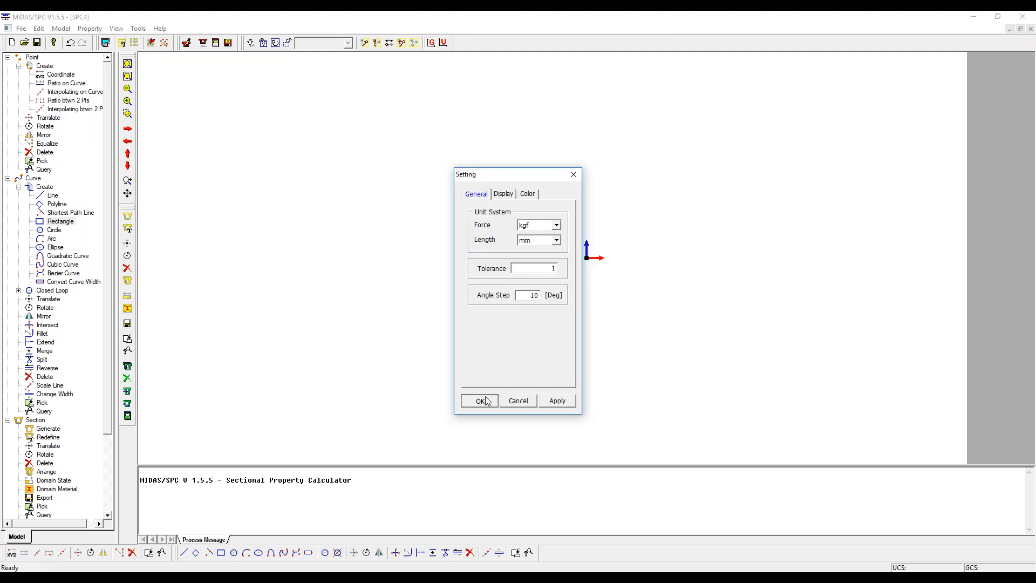
# - Create a point by coordinates at 0.000, 0.000
pyautogui.click(53, 75)
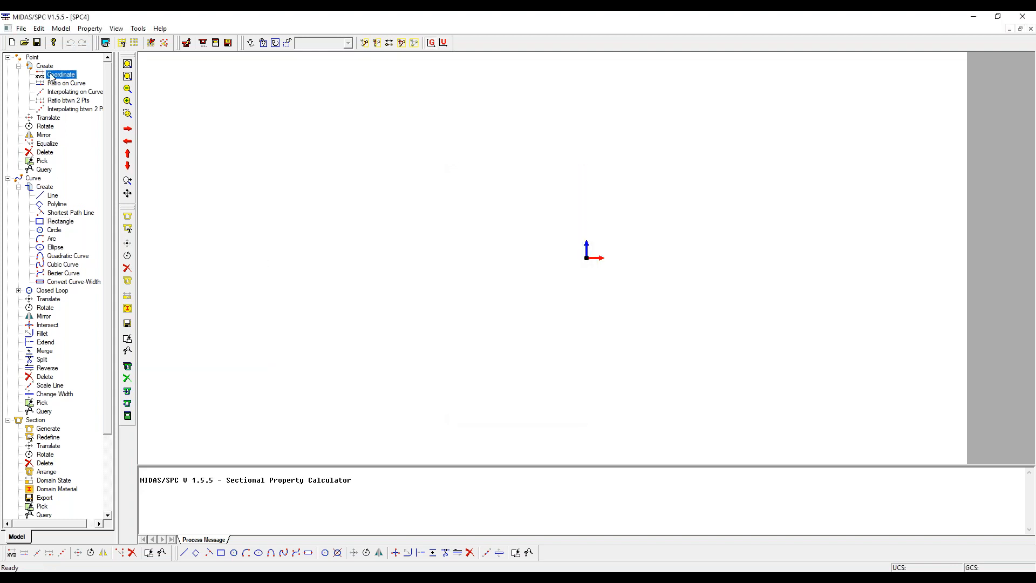
pyautogui.doubleClick(53, 76)
pyautogui.click(65, 128)
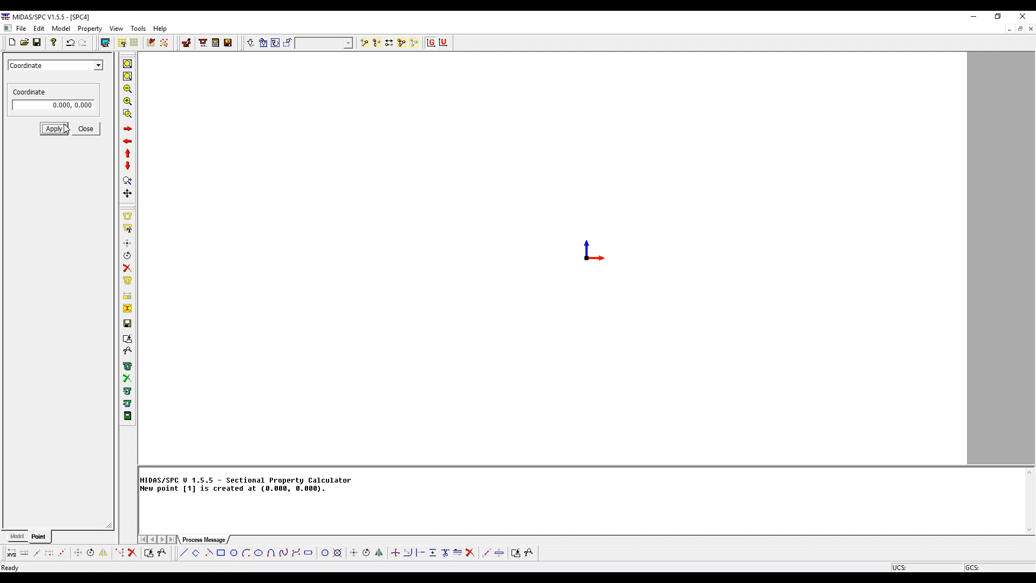
pyautogui.click(85, 132)
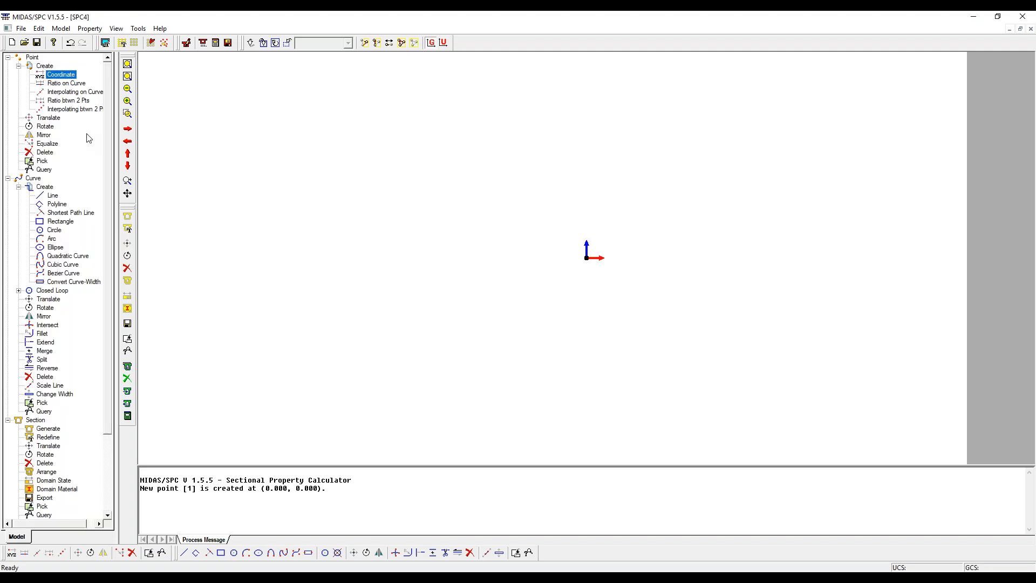
pyautogui.click(61, 222)
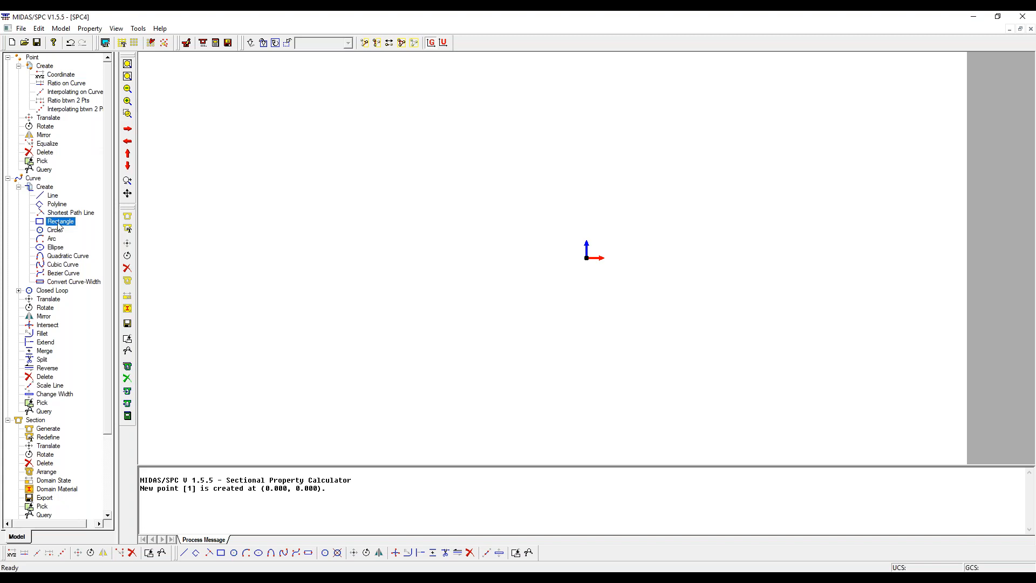
pyautogui.doubleClick(59, 225)
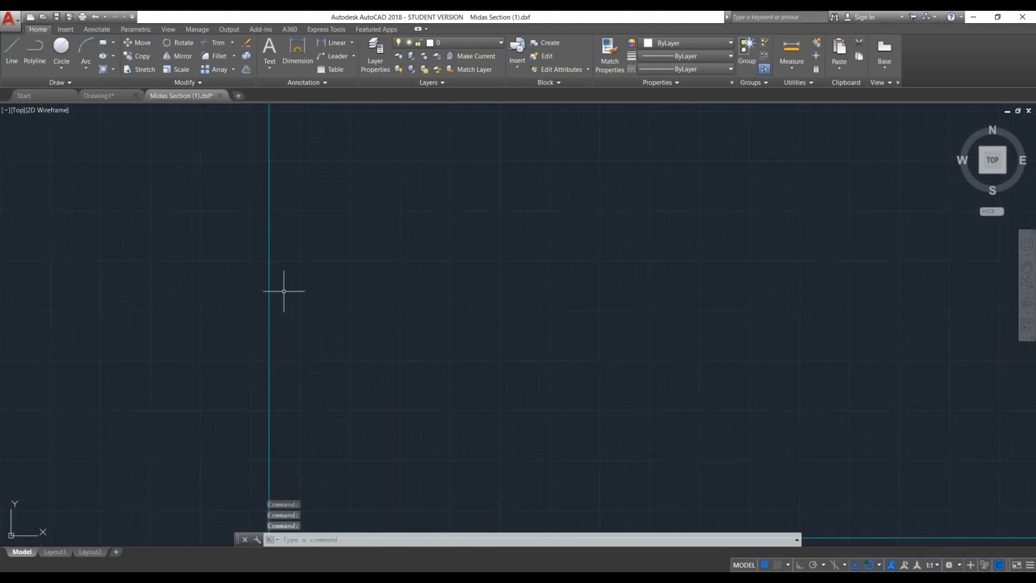
# - Switch to AutoCAD and examine the rectangular section and its dimensions in Midas Section (1).dxf
pyautogui.moveTo(280, 205); pyautogui.dragTo(248, 540, button='middle')
pyautogui.moveTo(686, 327); pyautogui.dragTo(337, 254, button='middle')
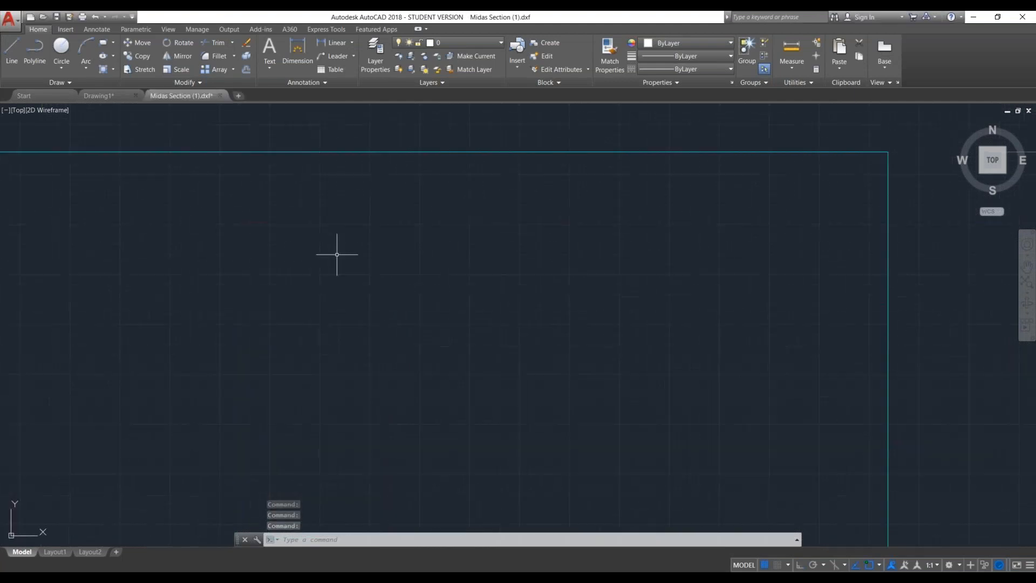
pyautogui.moveTo(632, 357); pyautogui.dragTo(658, 83, button='middle')
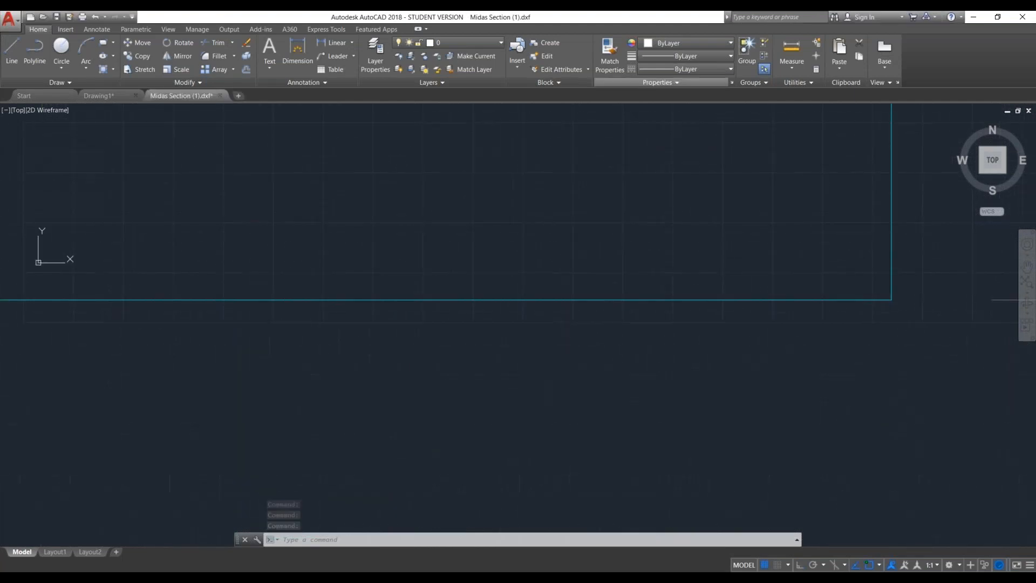
pyautogui.scroll(-5, 563, 293)
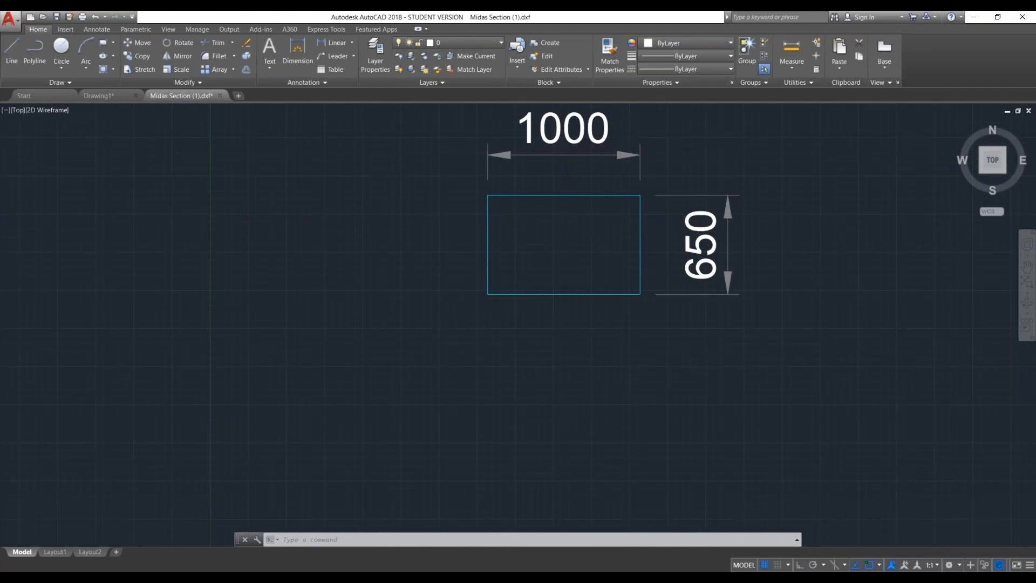
pyautogui.moveTo(545, 243); pyautogui.dragTo(544, 244, button='middle')
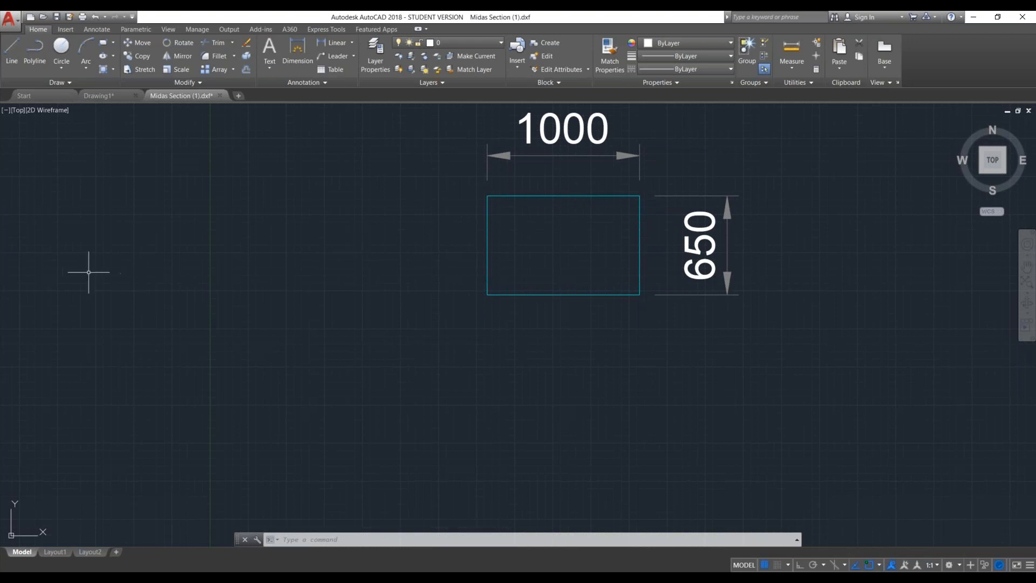
pyautogui.click(983, 17)
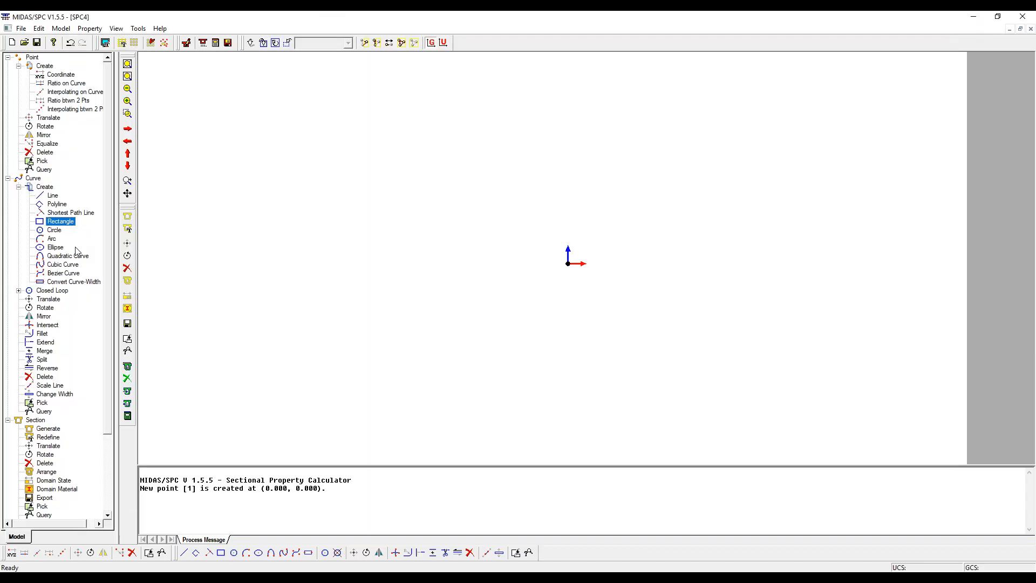
# - Return to Midas Section (1).dxf in AutoCAD and close the Drawing1 file
pyautogui.click(463, 581)
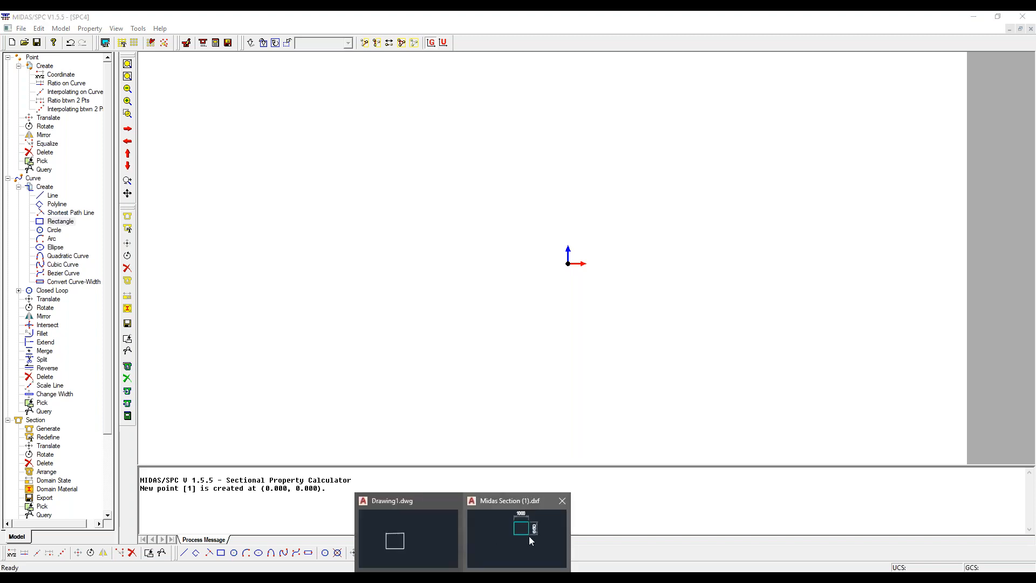
pyautogui.click(529, 536)
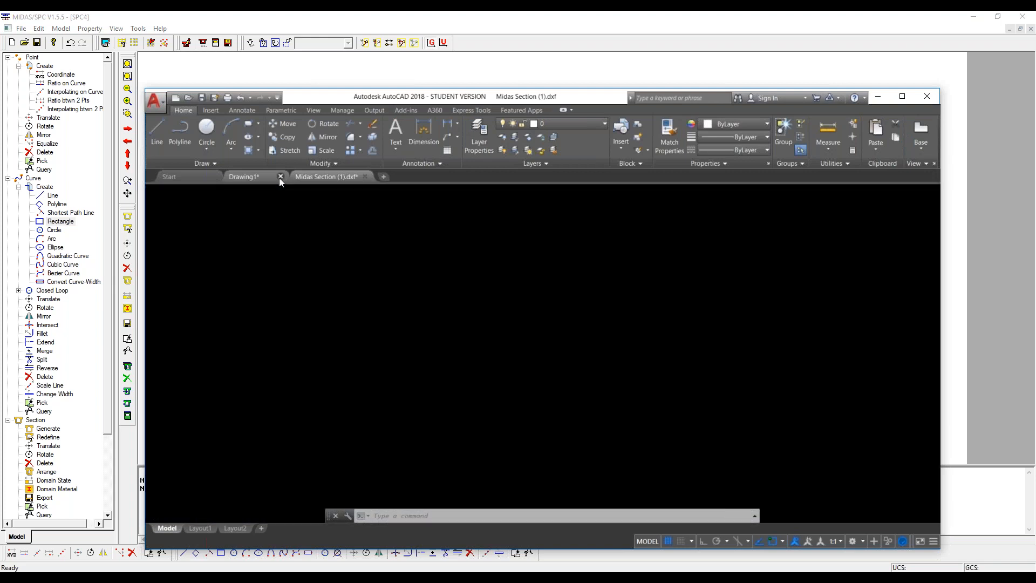
pyautogui.click(226, 179)
pyautogui.click(280, 176)
pyautogui.click(544, 349)
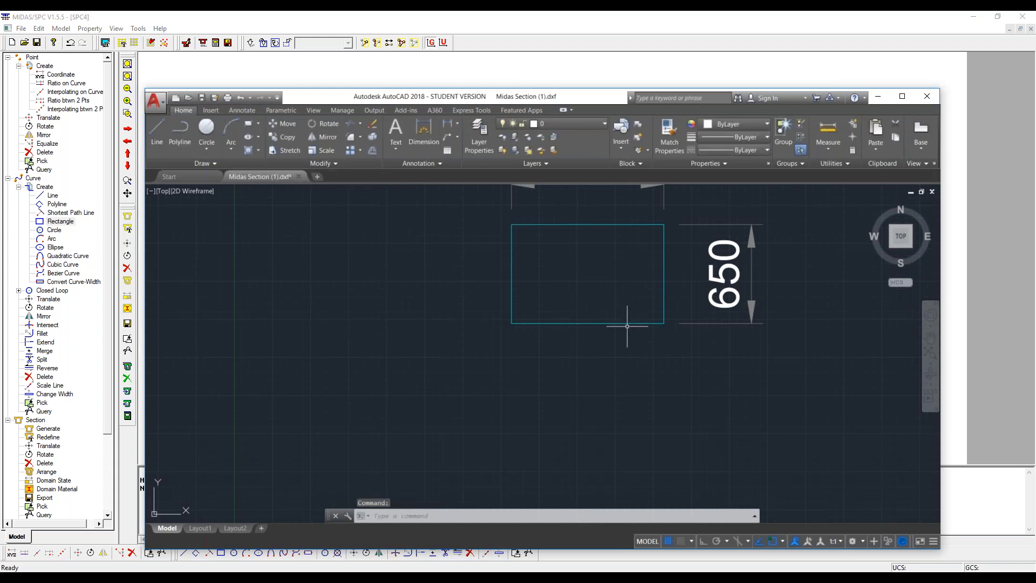
pyautogui.scroll(-5, 627, 326)
pyautogui.moveTo(627, 326); pyautogui.dragTo(550, 377, button='middle')
pyautogui.click(217, 180)
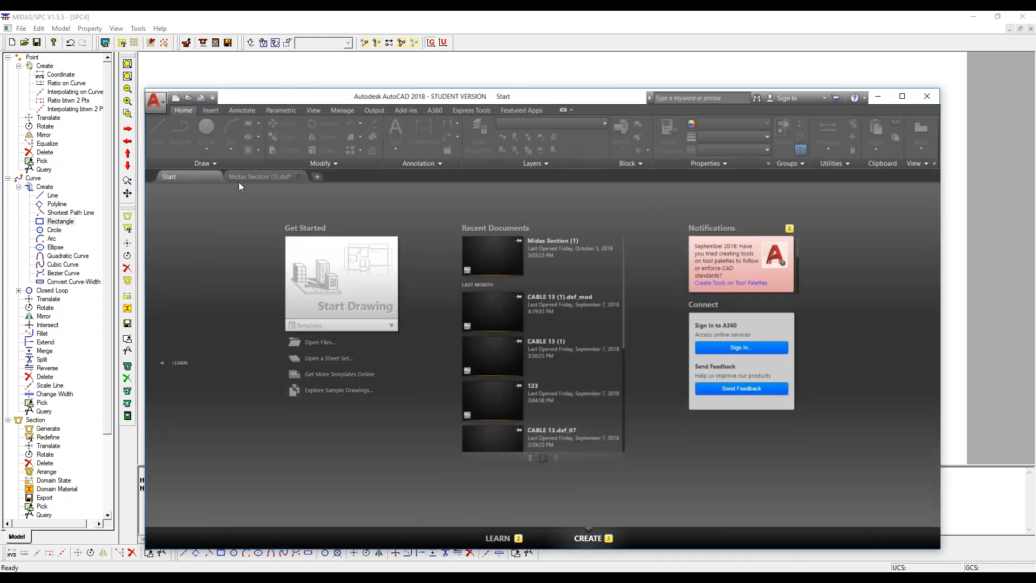
pyautogui.click(258, 178)
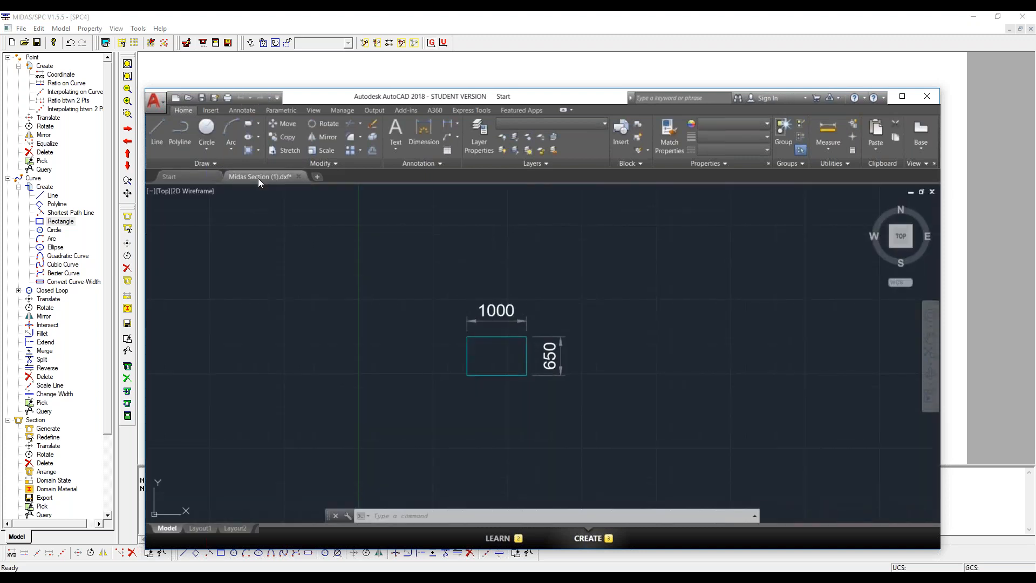
# - Check the unit settings of the section drawing with the UNITS command
pyautogui.moveTo(455, 343); pyautogui.dragTo(432, 334, button='middle')
pyautogui.write('ub')
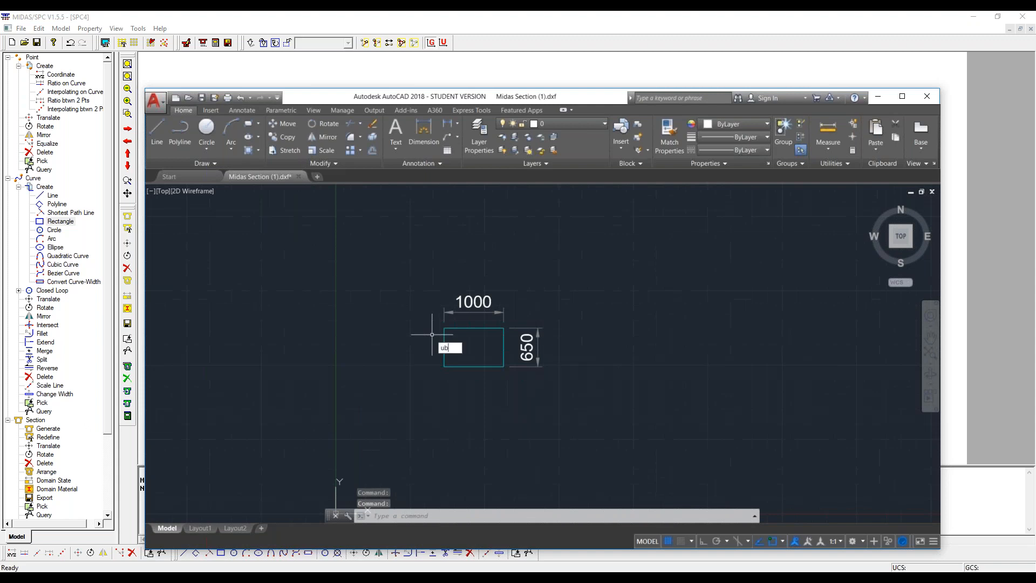
pyautogui.press('BackSpace')
pyautogui.press('BackSpace')
pyautogui.write('UNI')
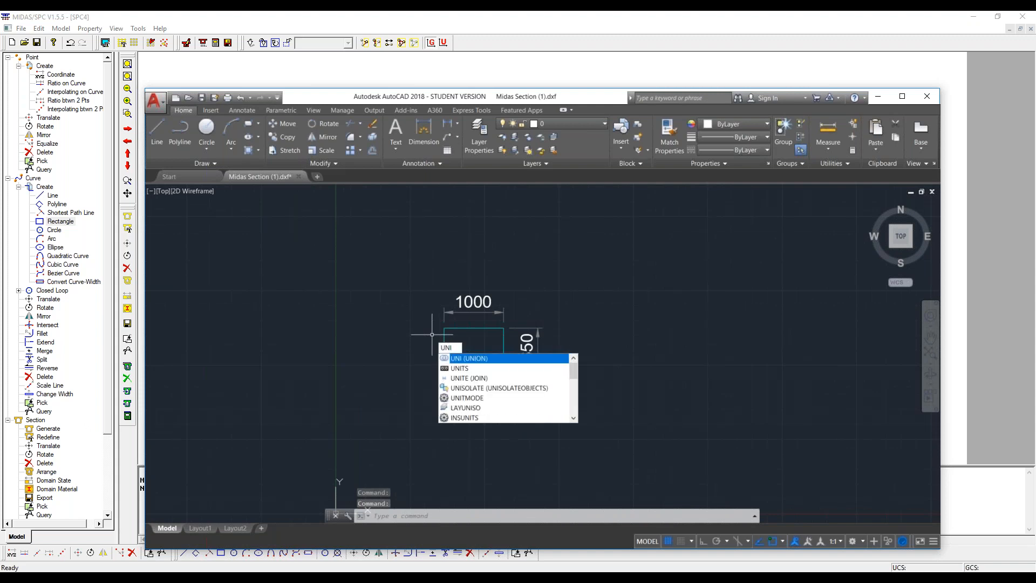
pyautogui.click(500, 370)
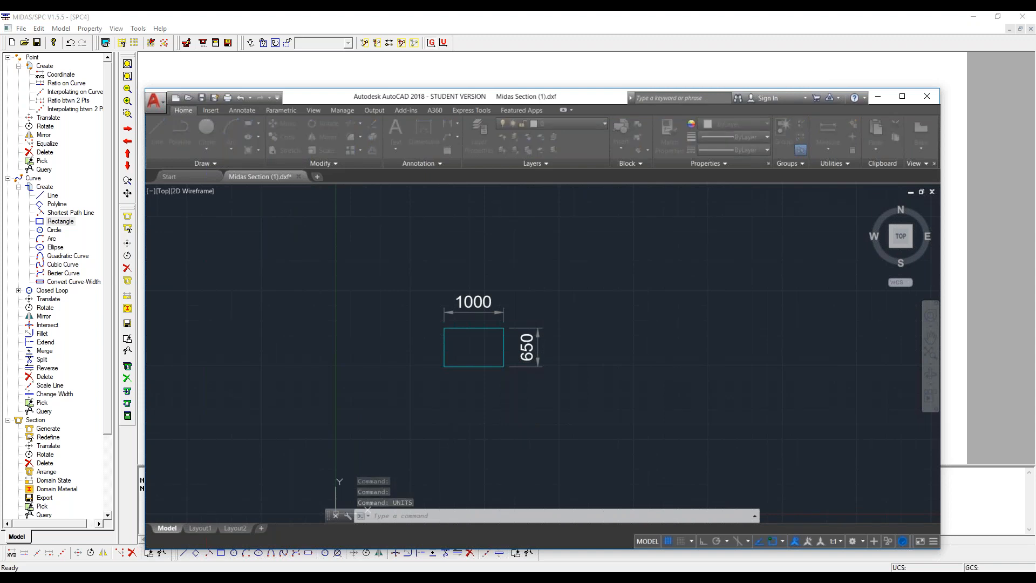
pyautogui.click(401, 382)
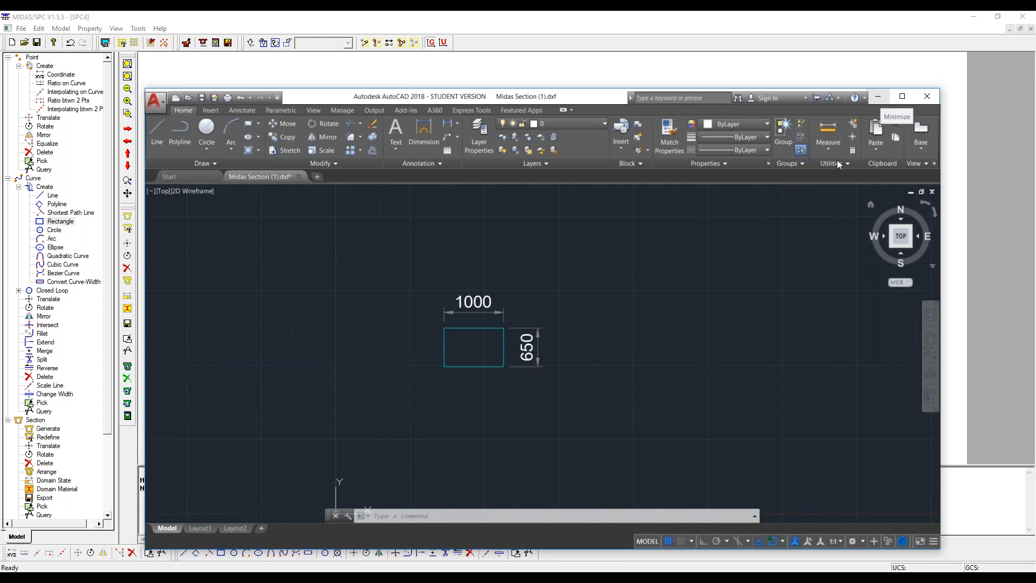
# - Delete the 650 and 1000 dimensions from the drawing, keeping only the rectangle outline
pyautogui.click(518, 317)
pyautogui.click(562, 376)
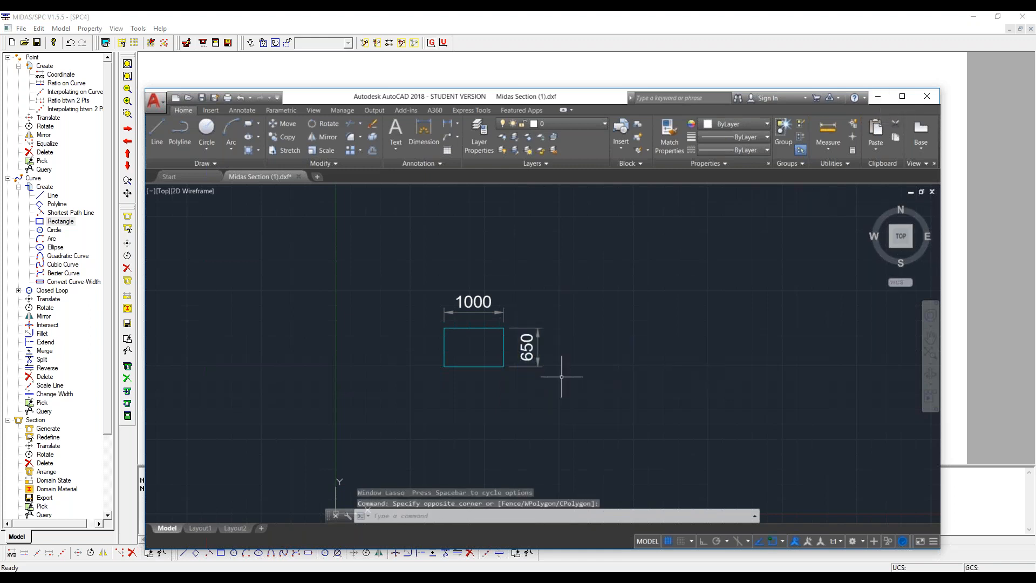
pyautogui.moveTo(562, 376); pyautogui.dragTo(532, 324)
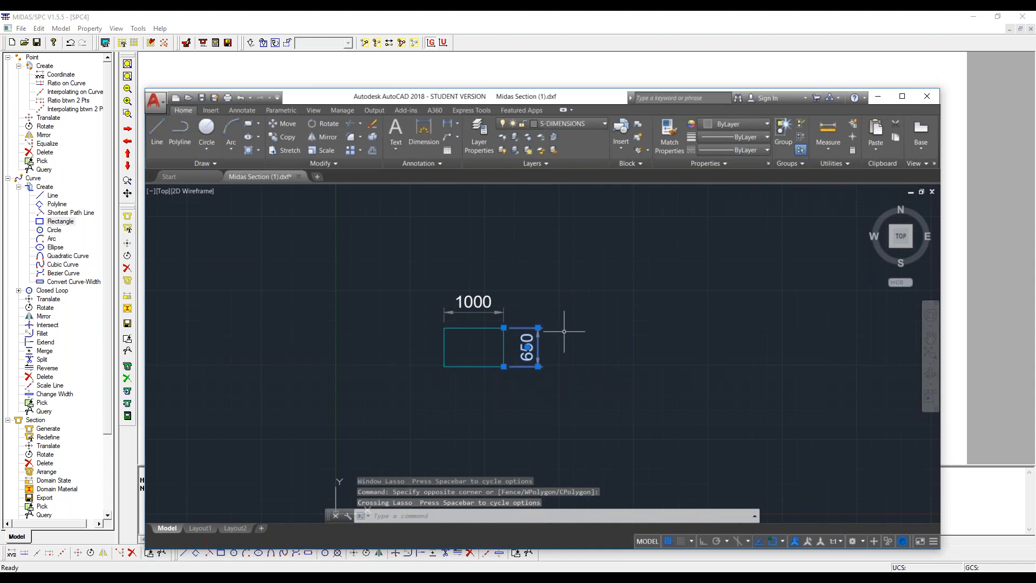
pyautogui.press('Delete')
pyautogui.click(424, 263)
pyautogui.click(520, 308)
pyautogui.click(517, 318)
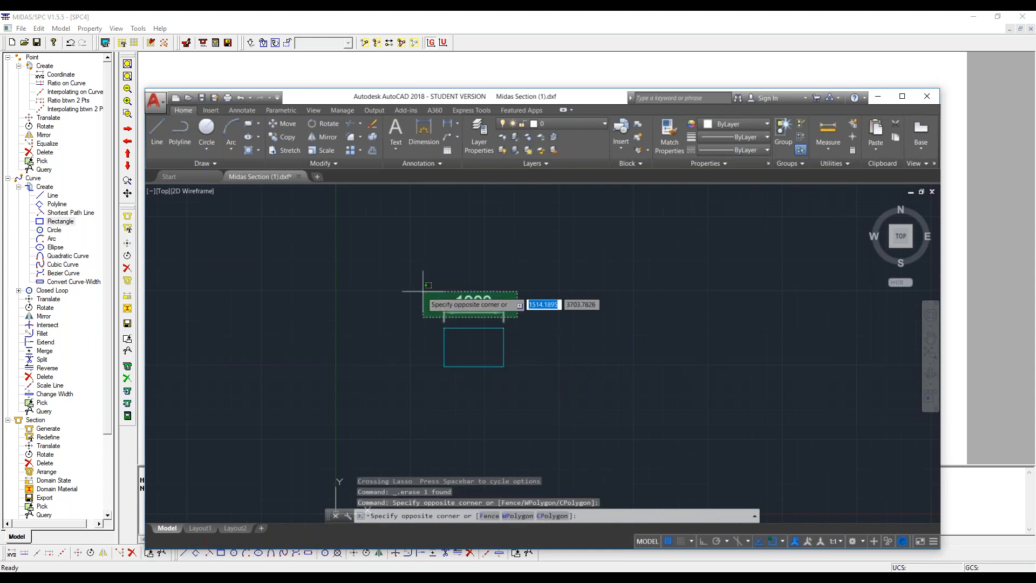
pyautogui.click(422, 291)
pyautogui.press('Delete')
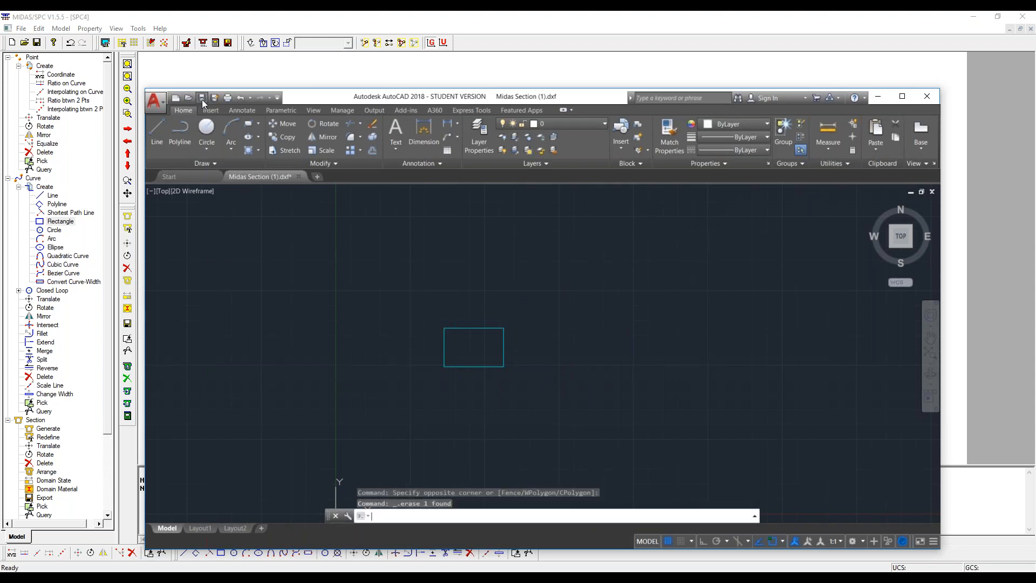
# - Save the drawing to the Desktop in AutoCAD 2018 DXF format, replacing Midas Section (1).dxf
pyautogui.click(202, 99)
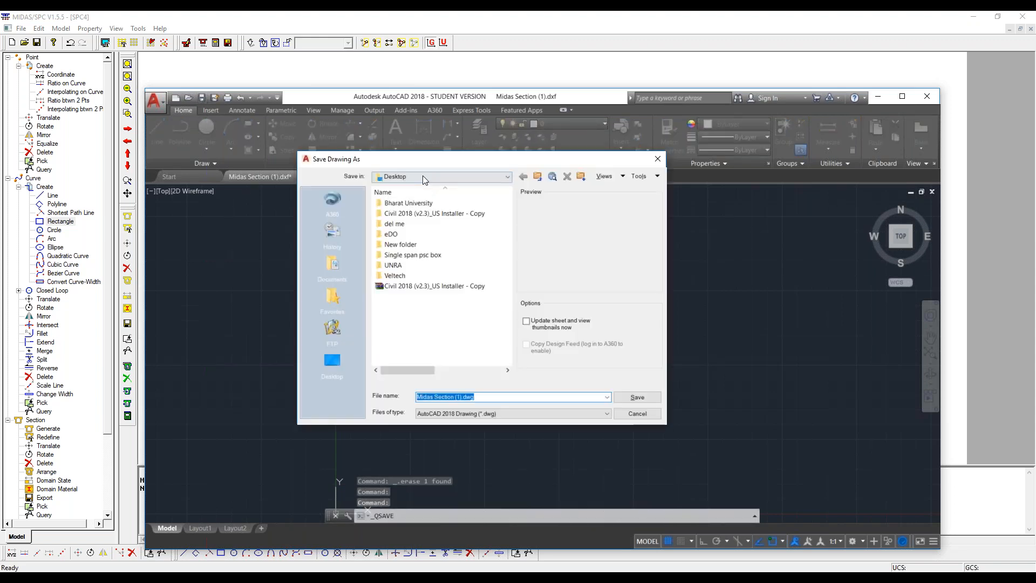
pyautogui.click(548, 414)
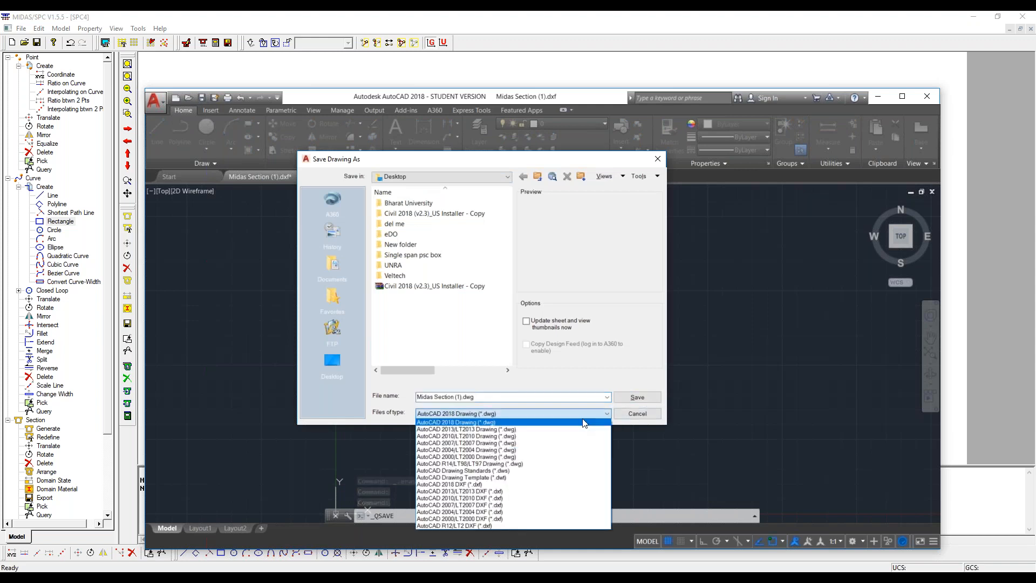
pyautogui.click(528, 484)
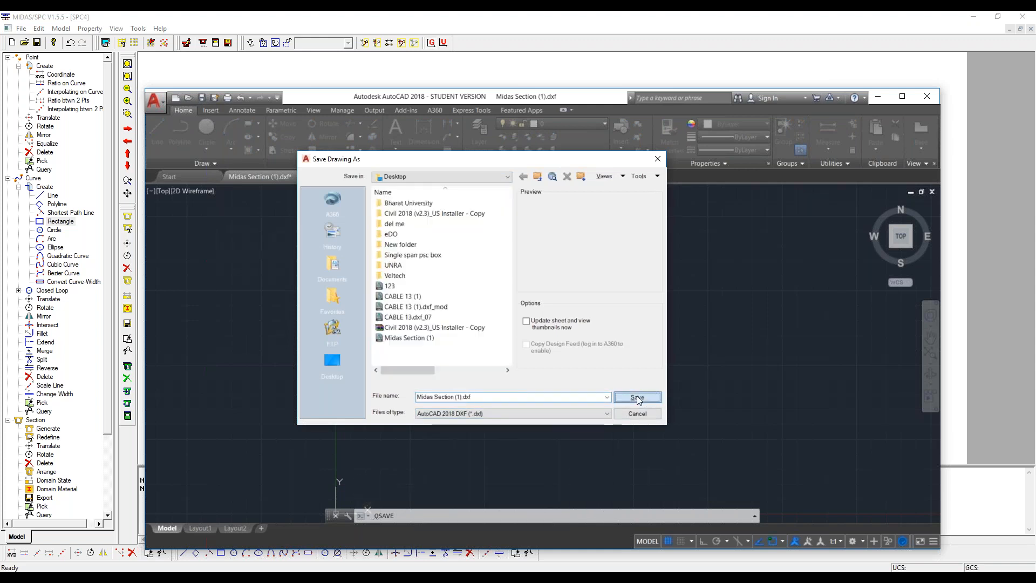
pyautogui.click(638, 398)
pyautogui.click(462, 318)
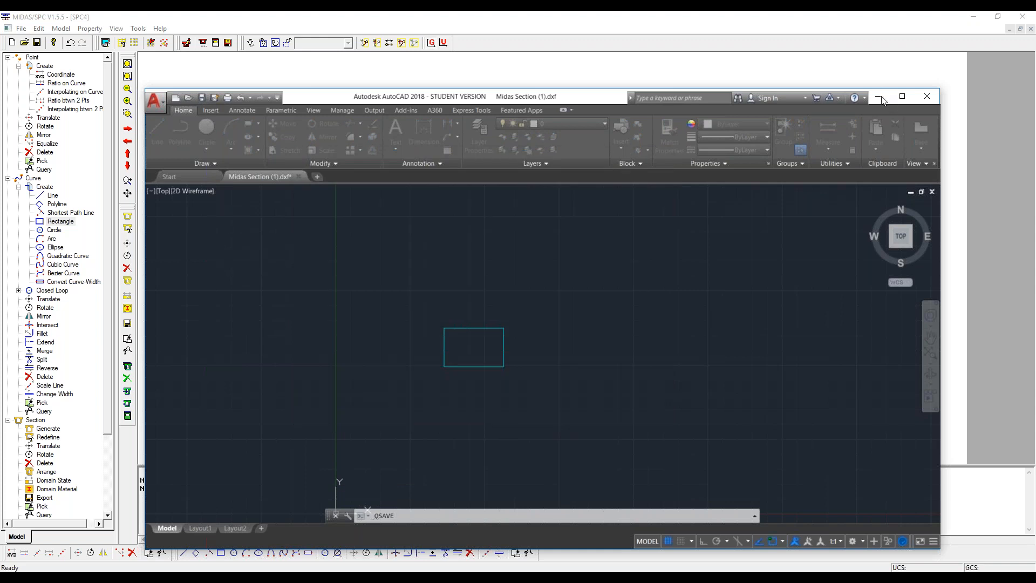
# - Switch to MIDAS/SPC and try importing Midas Section (1) from the Desktop without translation or rotation, checking for intersections and duplication
pyautogui.click(882, 98)
pyautogui.click(21, 28)
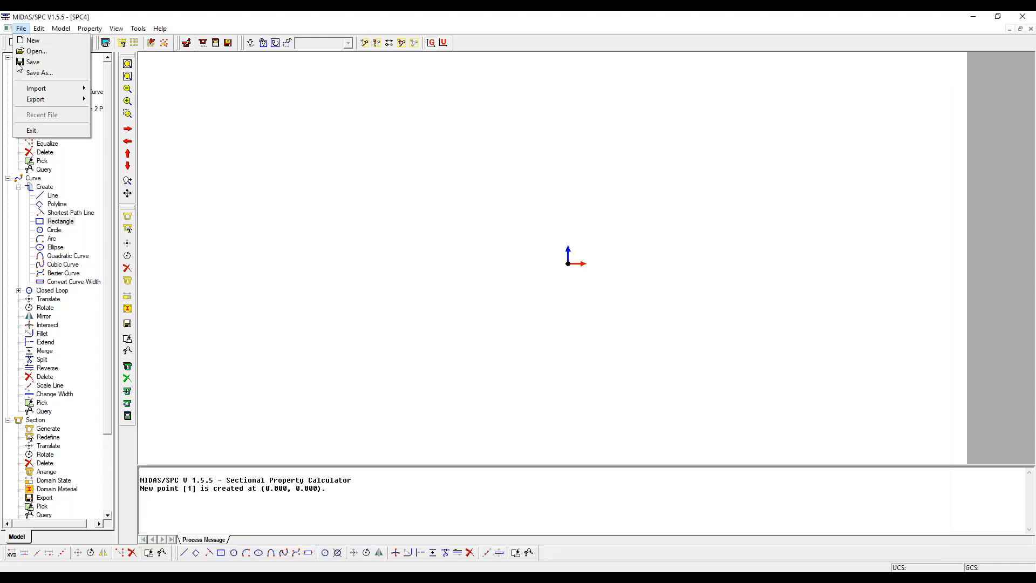
pyautogui.moveTo(26, 92)
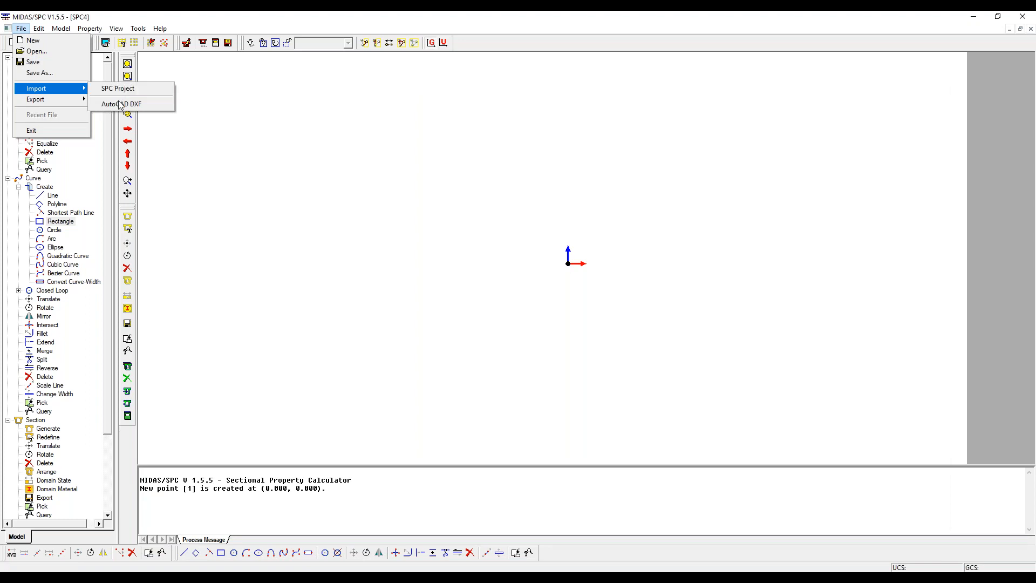
pyautogui.click(120, 105)
pyautogui.click(565, 252)
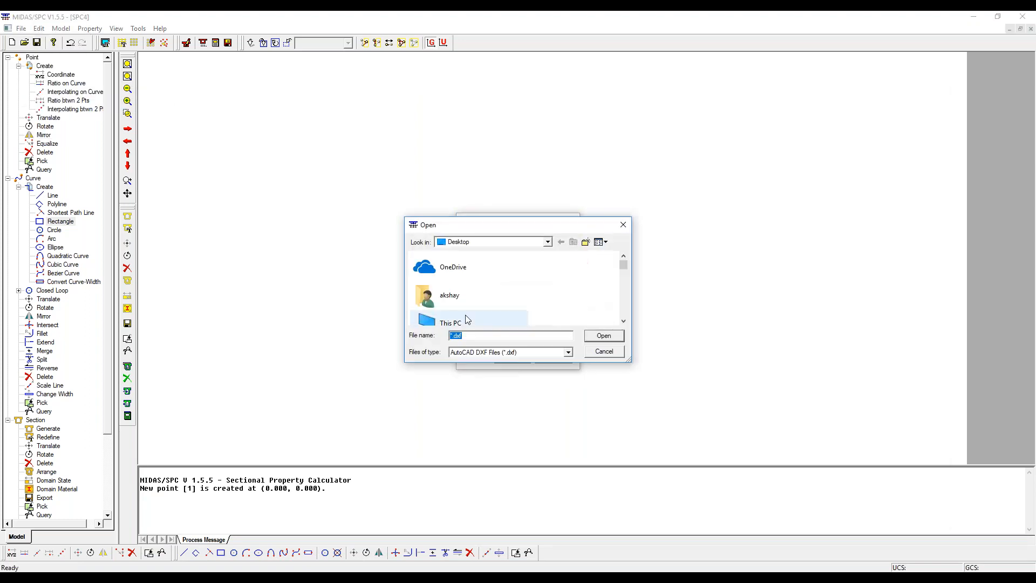
pyautogui.scroll(-5, 462, 292)
pyautogui.click(479, 303)
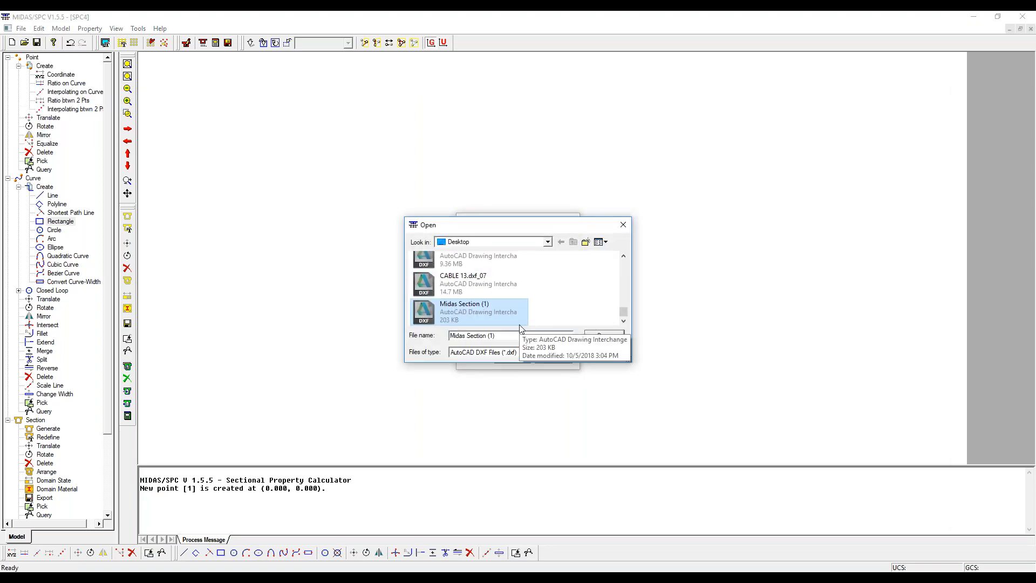
pyautogui.doubleClick(508, 310)
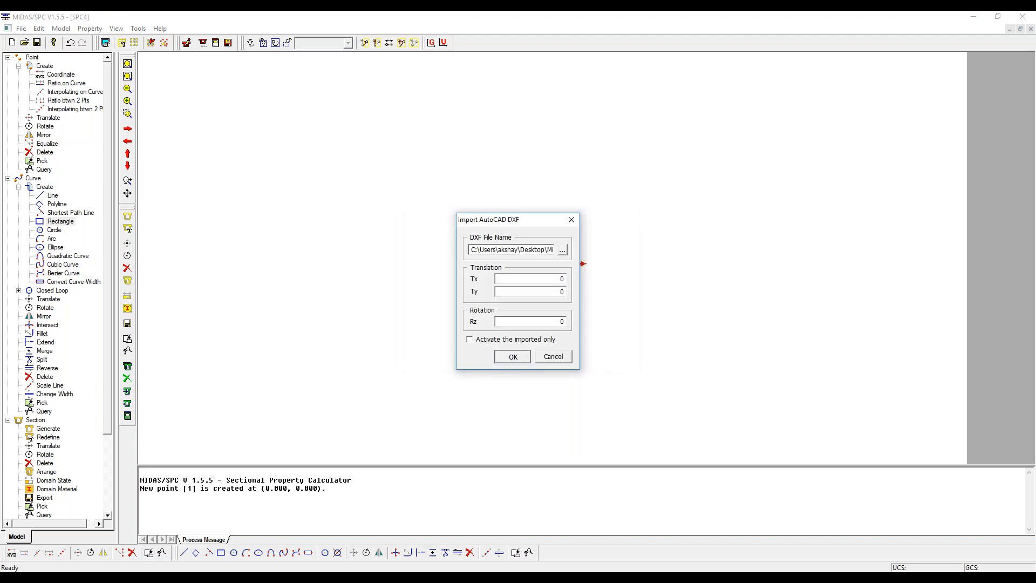
pyautogui.click(513, 356)
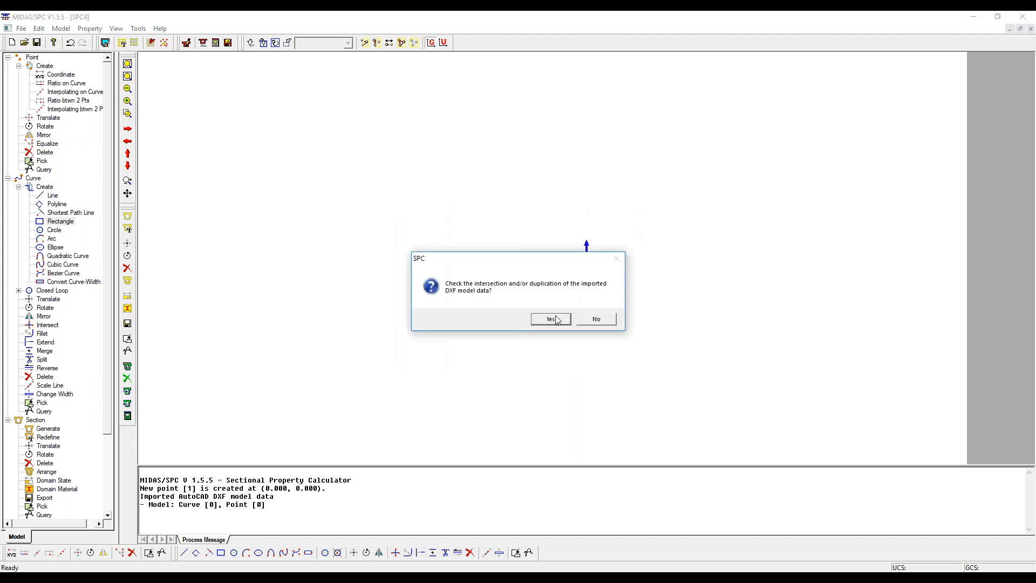
pyautogui.click(551, 319)
# - Inspect the model area around the origin for geometry from the imported DXF section
pyautogui.scroll(5, 572, 252)
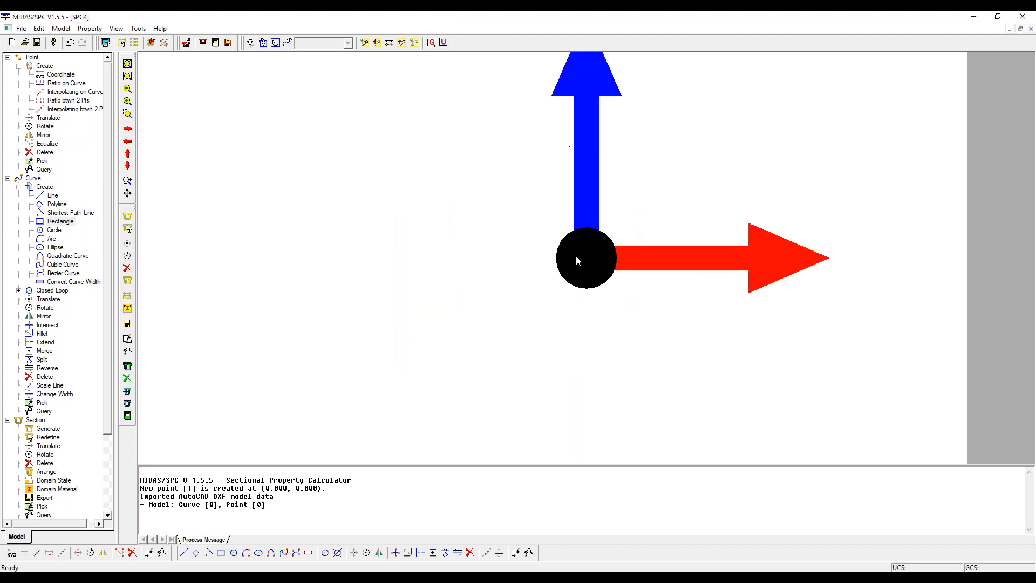
pyautogui.scroll(3, 575, 254)
pyautogui.scroll(-8, 586, 264)
pyautogui.scroll(-2, 602, 292)
pyautogui.scroll(5, 603, 292)
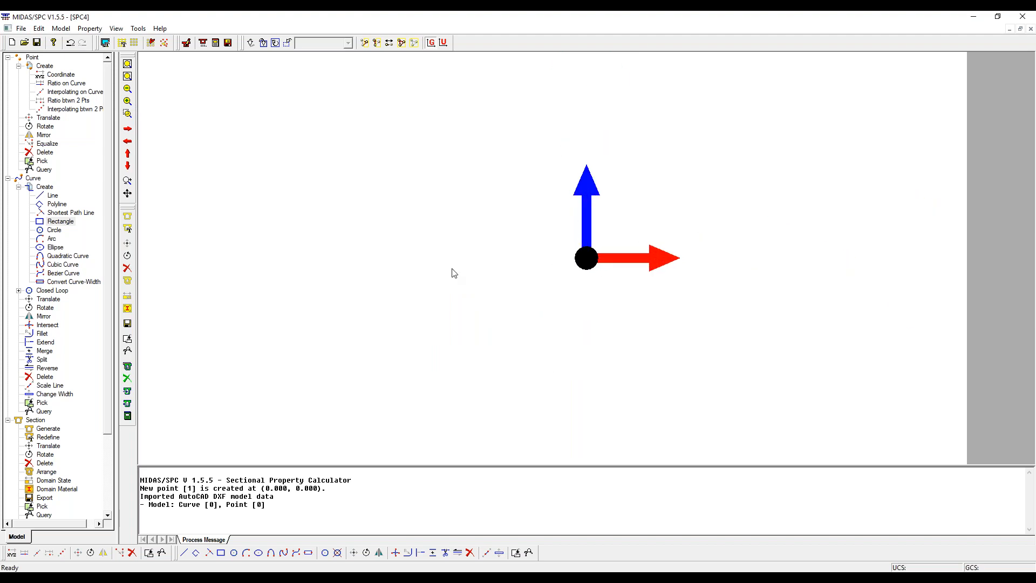
pyautogui.moveTo(646, 222); pyautogui.dragTo(453, 269, button='middle')
pyautogui.scroll(5, 419, 292)
pyautogui.moveTo(356, 298); pyautogui.dragTo(424, 277, button='middle')
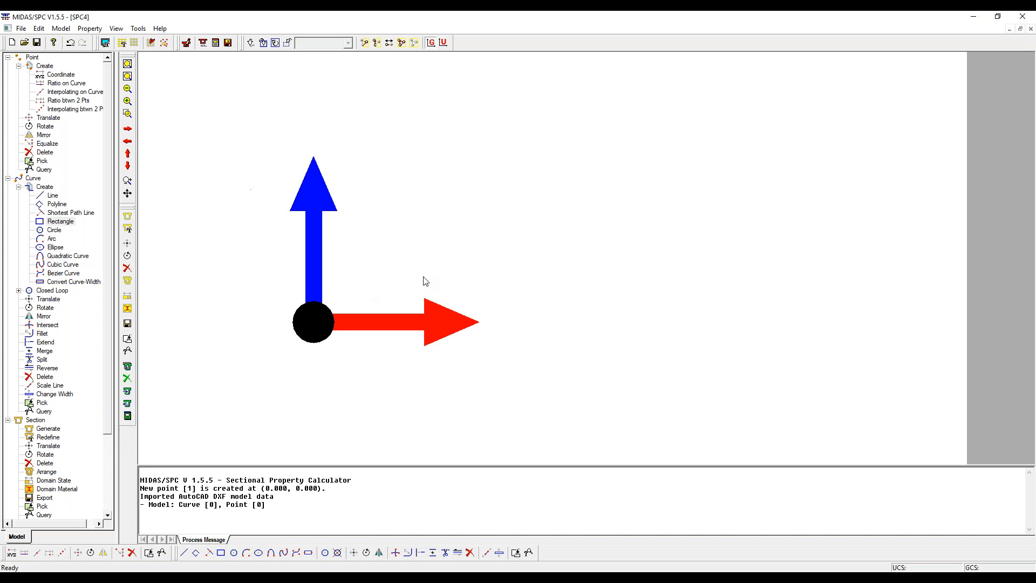
pyautogui.scroll(-3, 425, 280)
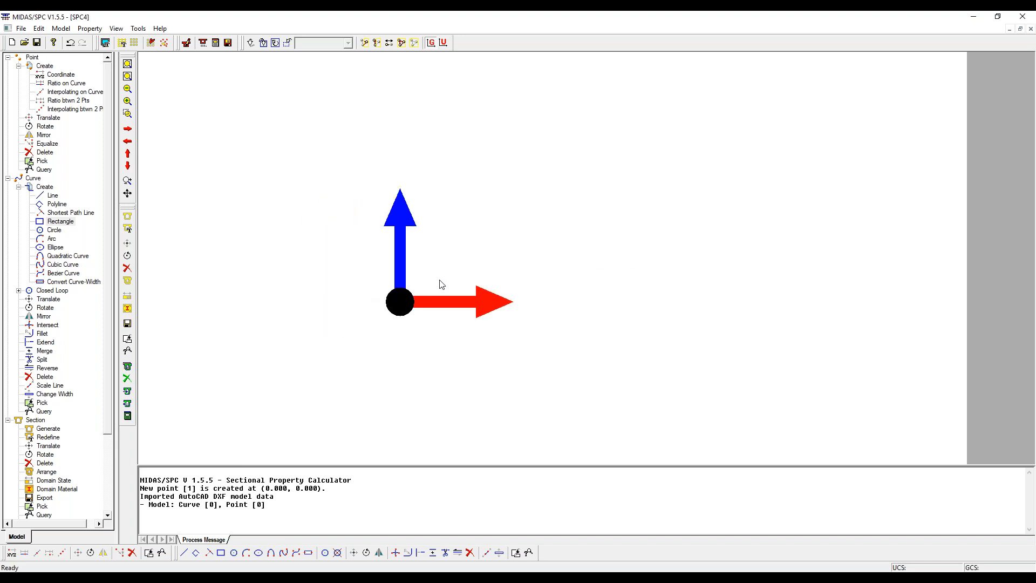
# - Try to create a rectangle curve with both corner points at 0,0 and a width of 0
pyautogui.scroll(-3, 423, 294)
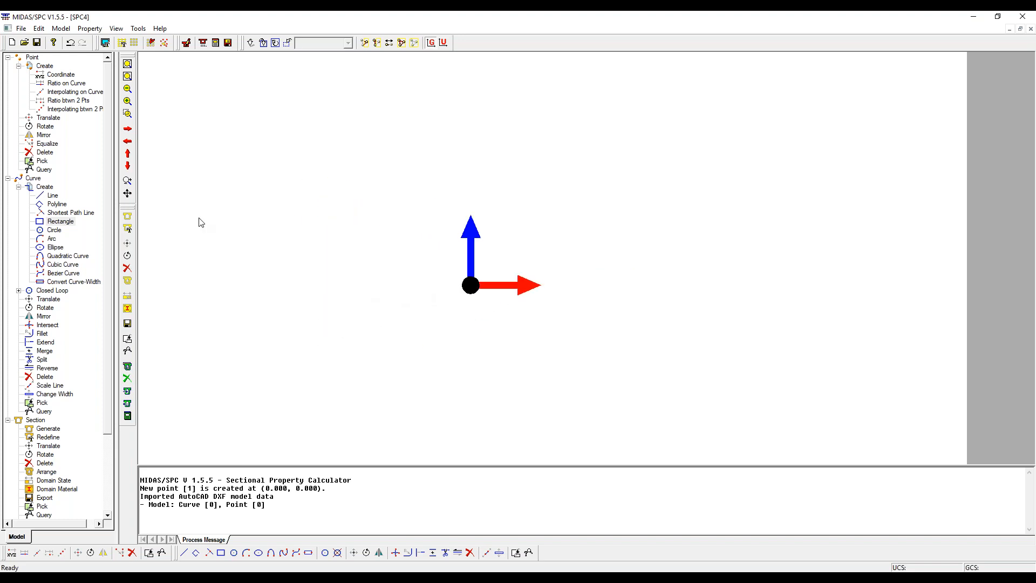
pyautogui.click(56, 87)
pyautogui.doubleClick(60, 222)
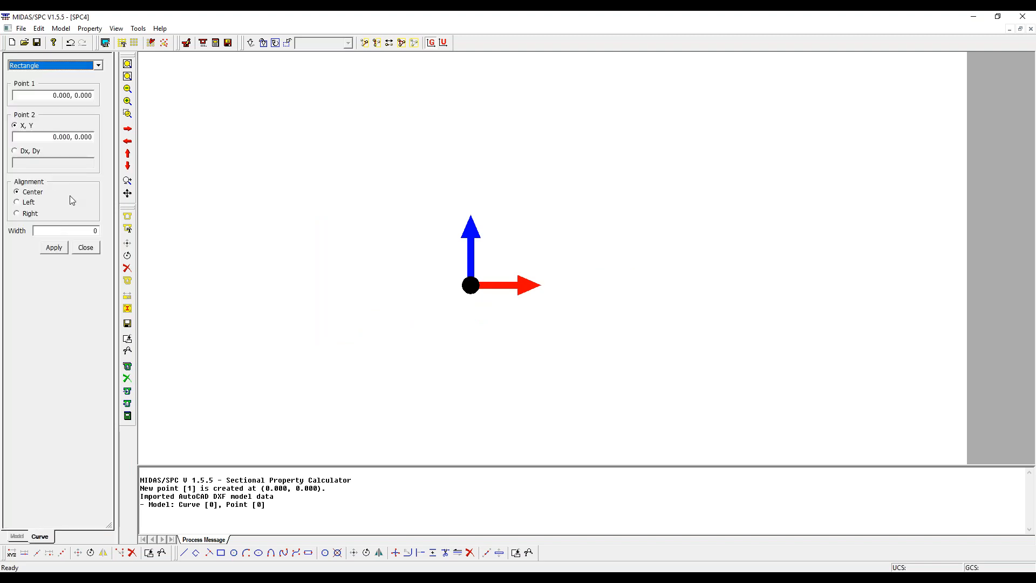
pyautogui.click(54, 248)
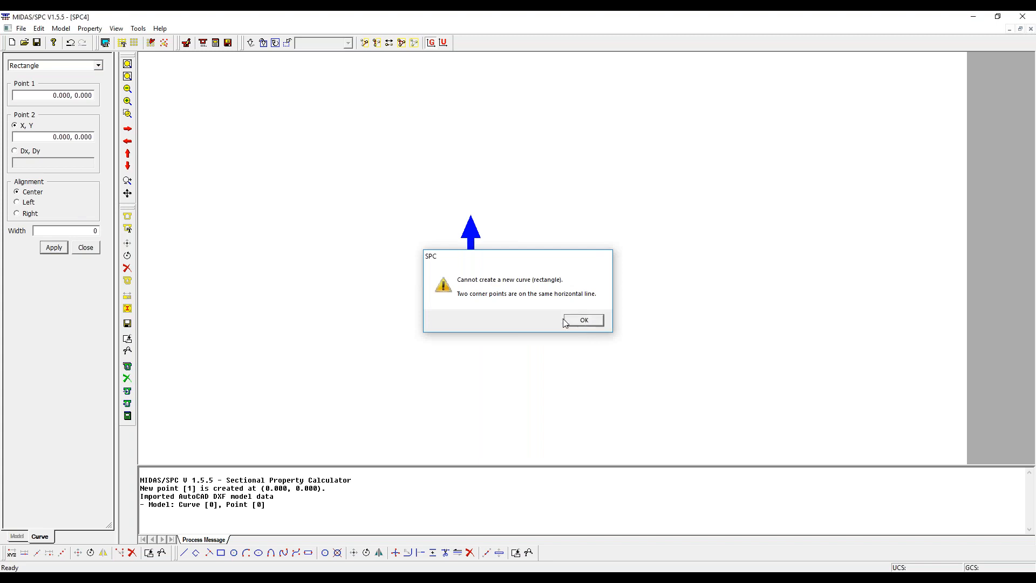
pyautogui.click(584, 321)
pyautogui.click(85, 247)
# - Try to create a point at coordinates 0,0
pyautogui.click(56, 75)
pyautogui.doubleClick(52, 77)
pyautogui.click(54, 128)
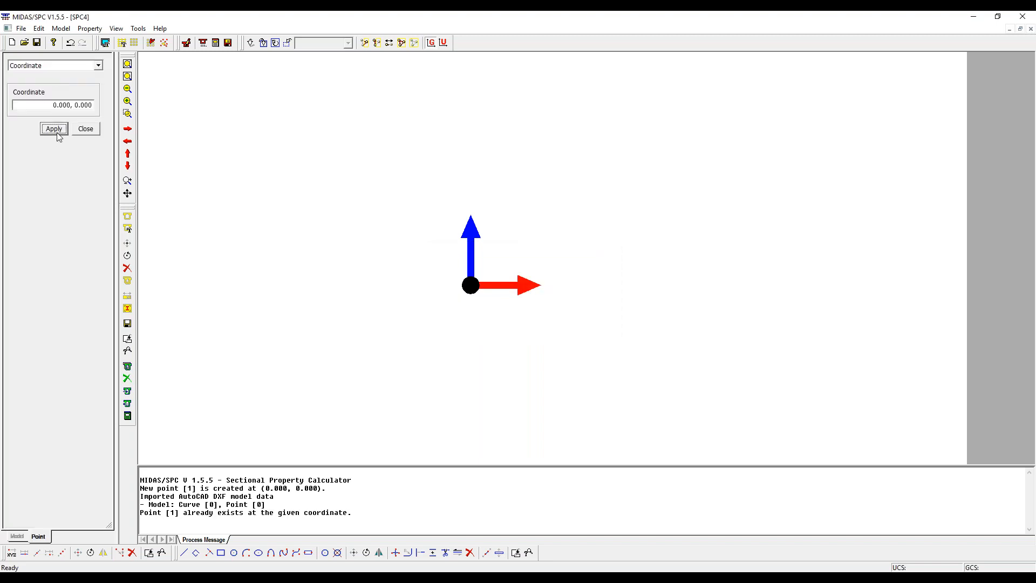
pyautogui.click(87, 130)
# - Create a rectangle curve from corner 0,0 to corner 1000,650
pyautogui.click(56, 228)
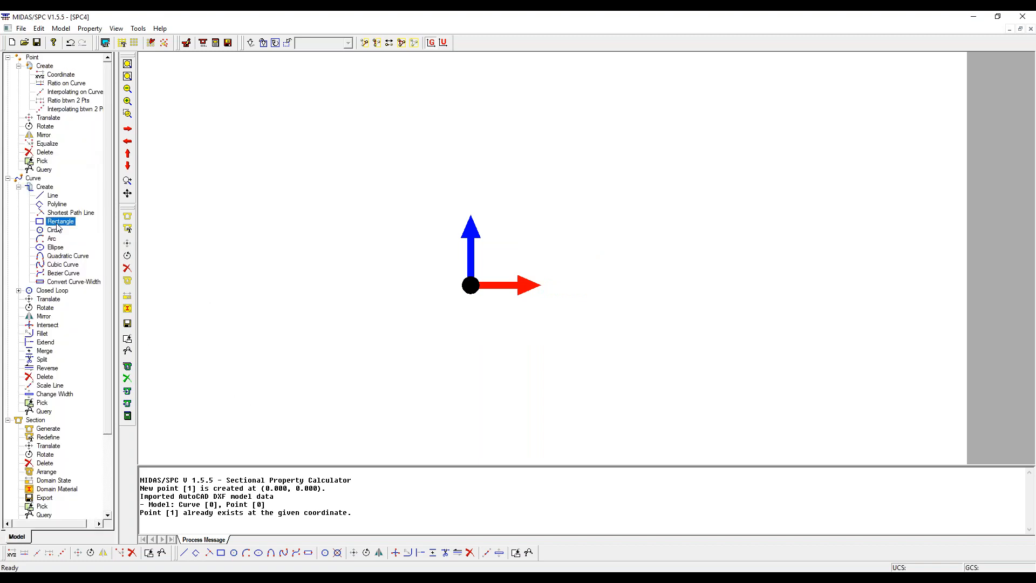
pyautogui.doubleClick(57, 229)
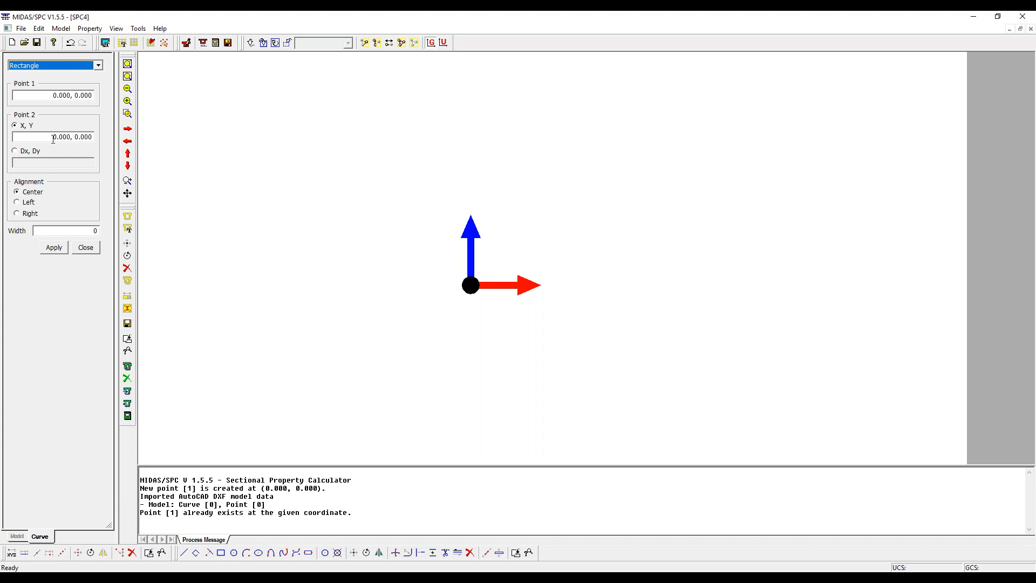
pyautogui.moveTo(54, 137); pyautogui.dragTo(101, 139)
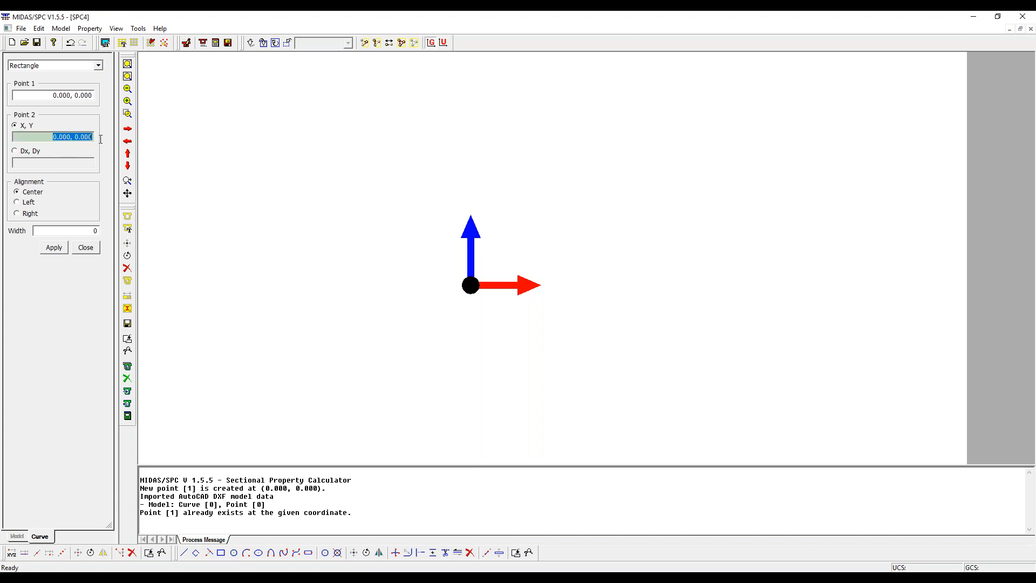
pyautogui.write('650,1')
pyautogui.press('BackSpace')
pyautogui.press('BackSpace')
pyautogui.press('BackSpace')
pyautogui.write('1000,650')
pyautogui.click(63, 251)
pyautogui.scroll(-3, 505, 289)
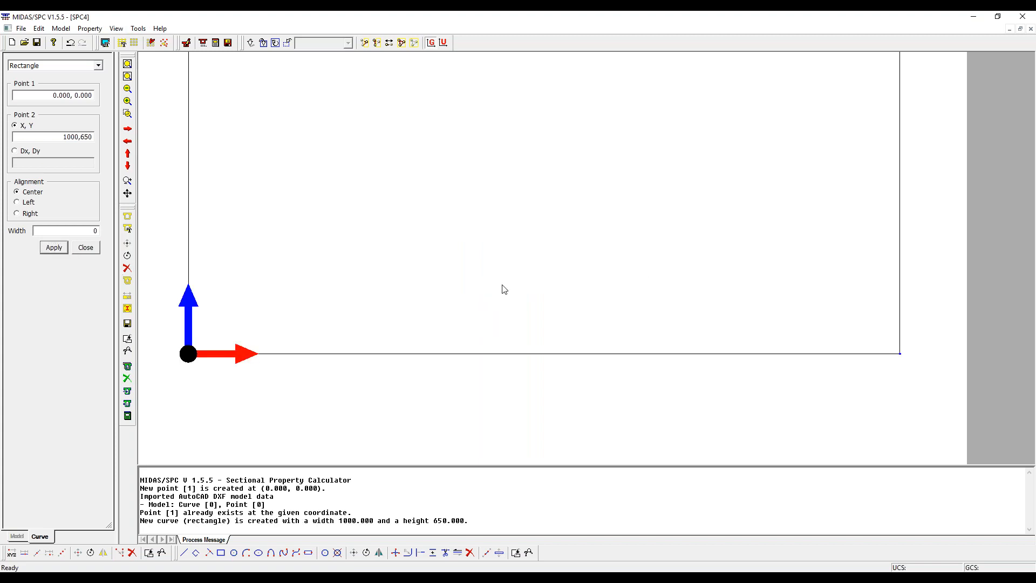
pyautogui.scroll(-1, 502, 285)
pyautogui.moveTo(641, 245); pyautogui.dragTo(525, 327, button='middle')
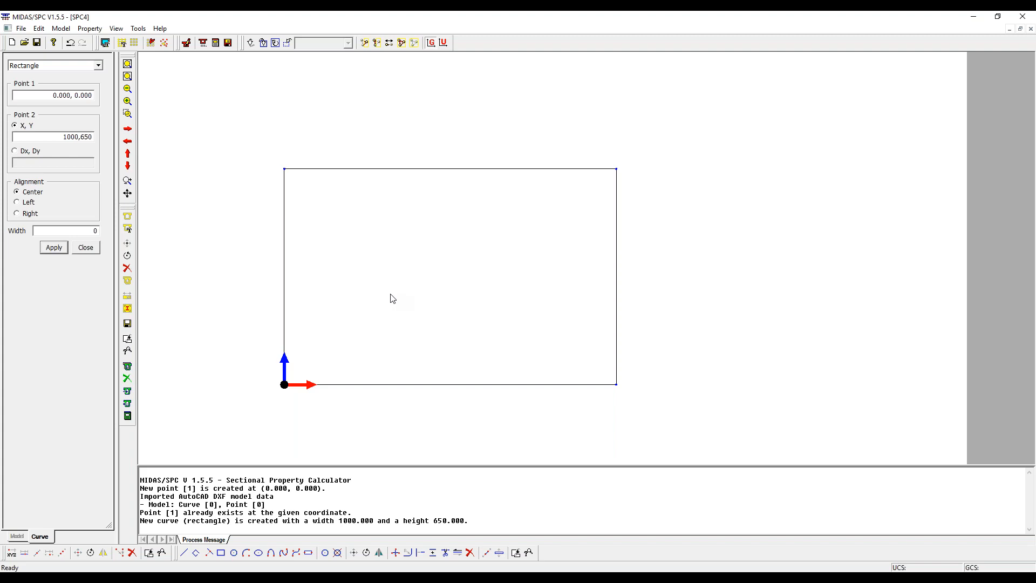
pyautogui.click(99, 247)
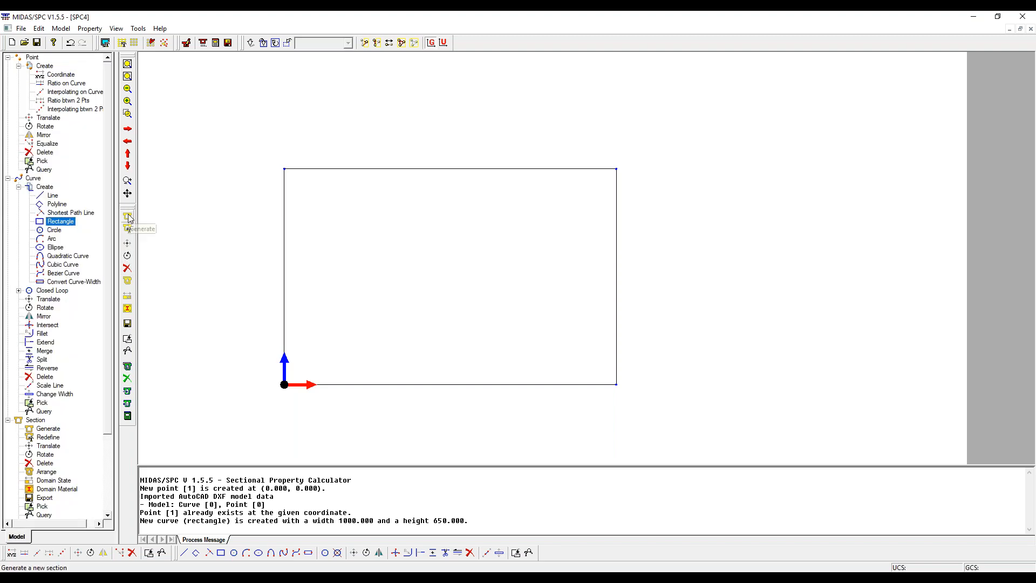
# - Generate a plane section named girder from the whole rectangle, with its properties calculated immediately
pyautogui.click(56, 29)
pyautogui.moveTo(68, 73)
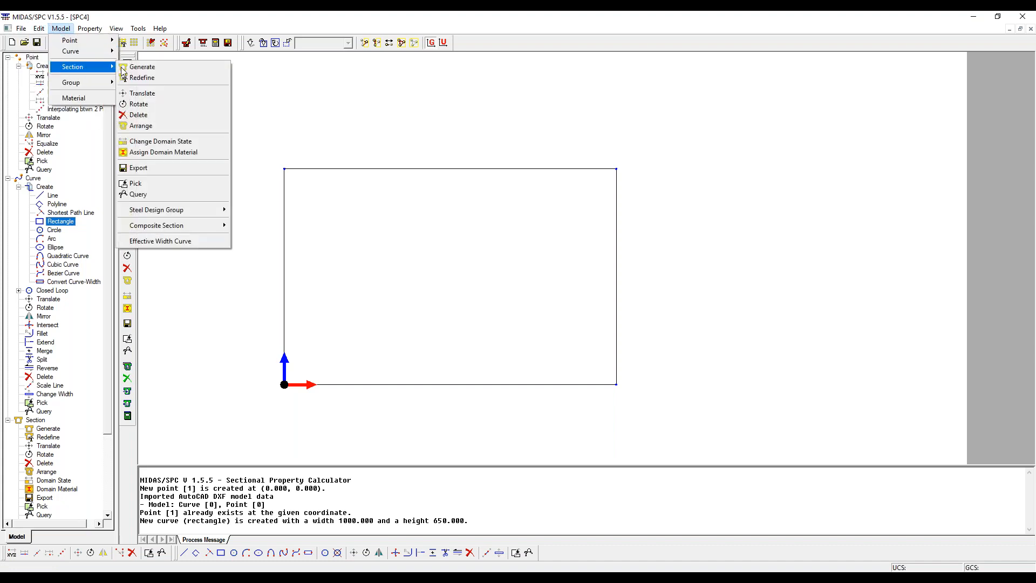
pyautogui.click(124, 68)
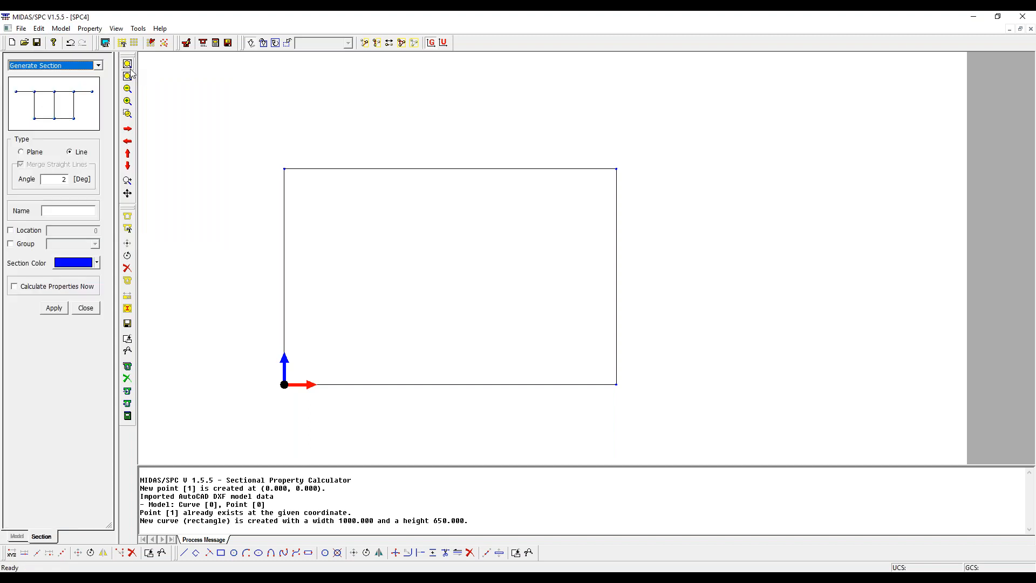
pyautogui.click(32, 152)
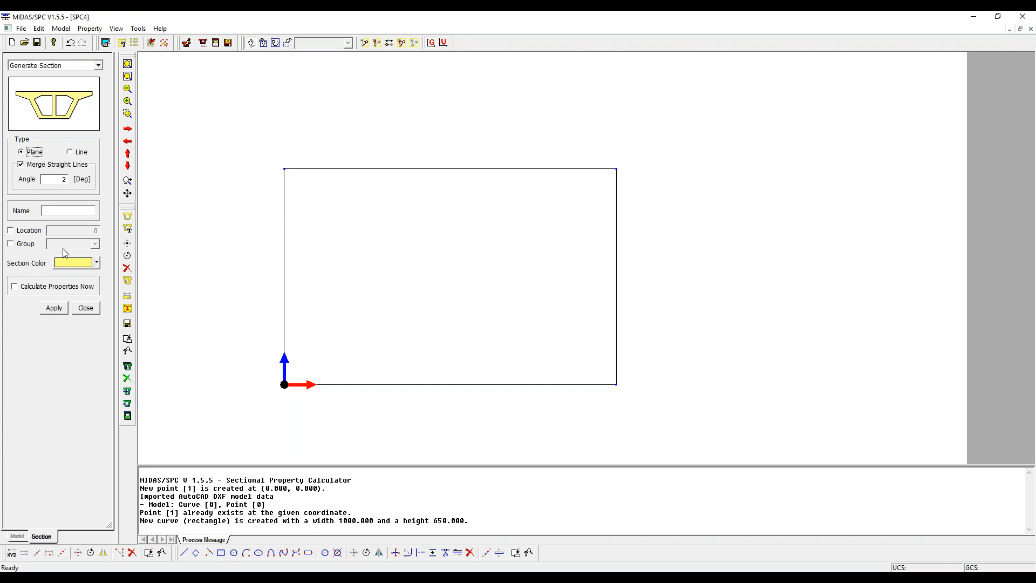
pyautogui.click(61, 211)
pyautogui.write('girder')
pyautogui.moveTo(255, 110); pyautogui.dragTo(657, 405)
pyautogui.click(659, 407)
pyautogui.moveTo(199, 127); pyautogui.dragTo(679, 416)
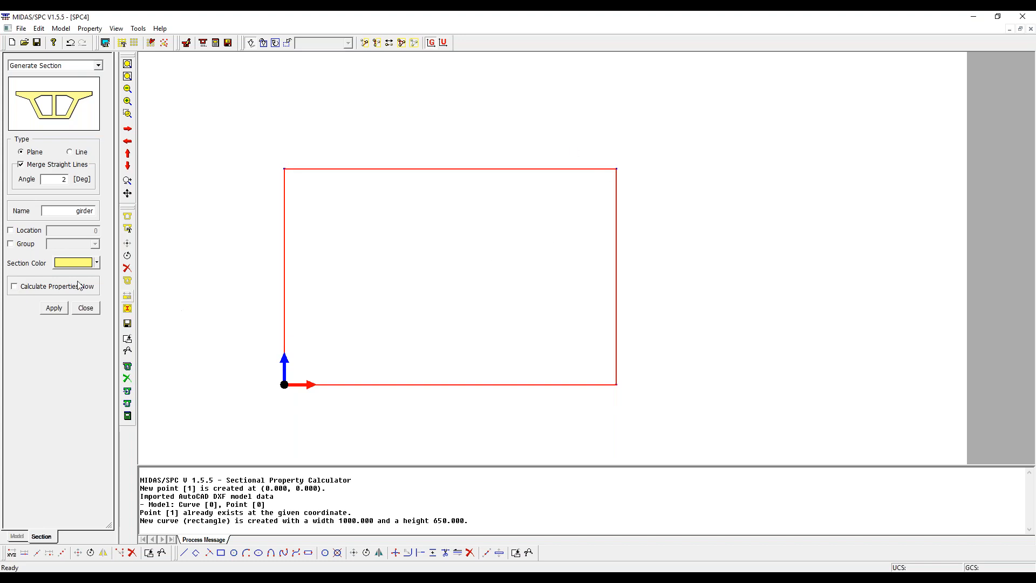
pyautogui.click(17, 287)
pyautogui.click(54, 307)
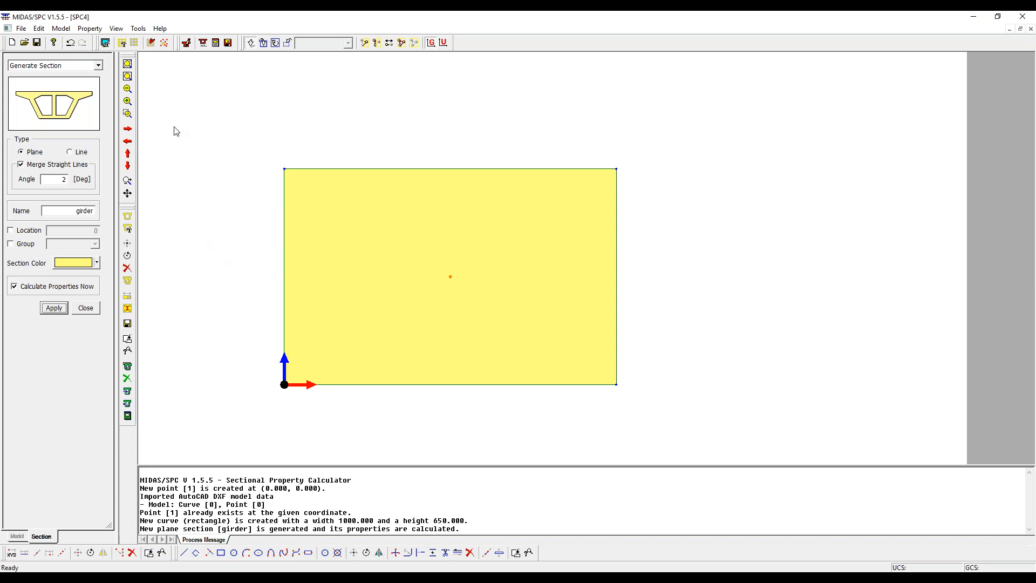
# - Review the list of calculated section properties for the girder section
pyautogui.click(70, 31)
pyautogui.click(97, 30)
pyautogui.click(97, 30)
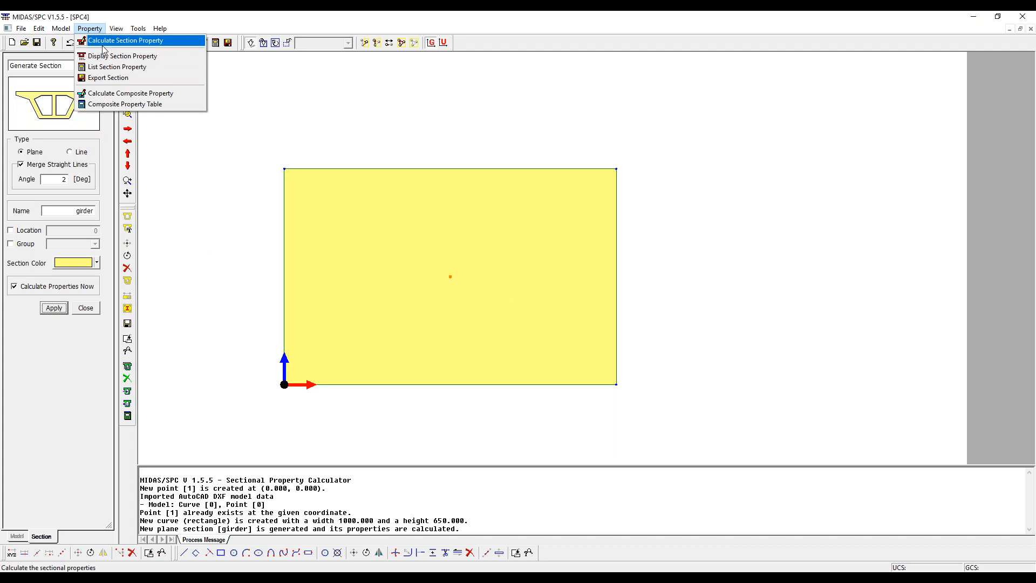
pyautogui.click(103, 47)
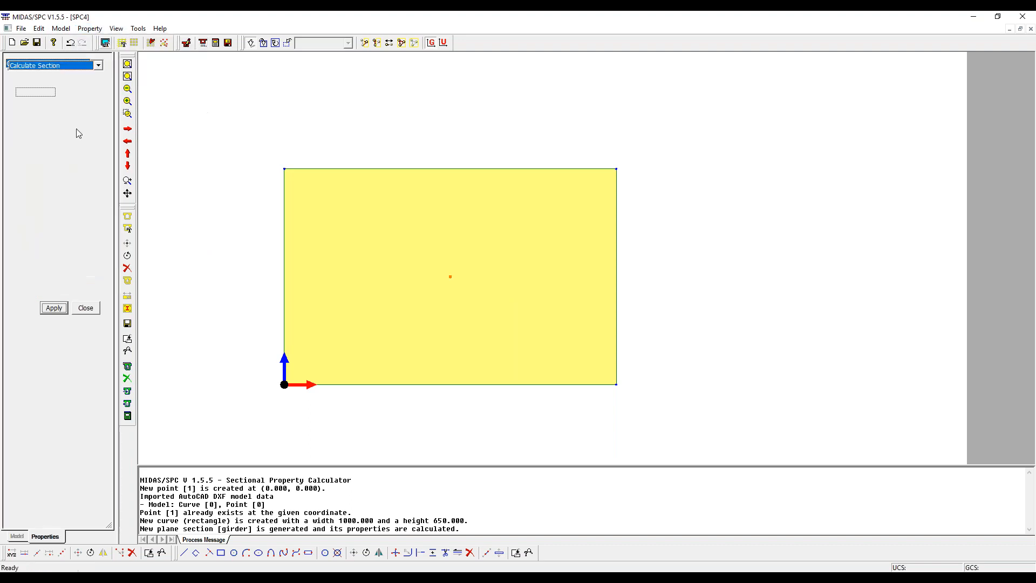
pyautogui.click(89, 28)
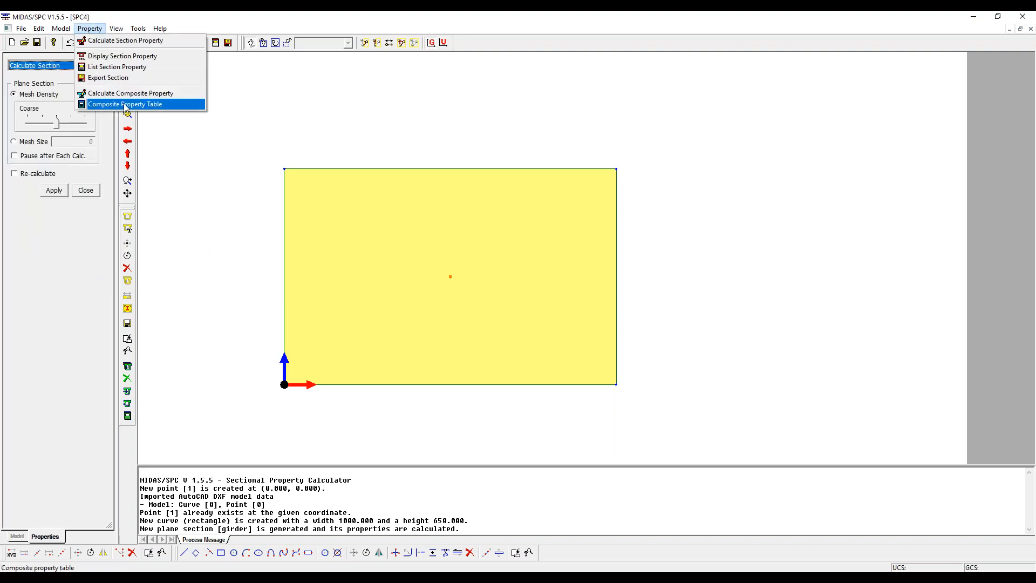
pyautogui.click(129, 69)
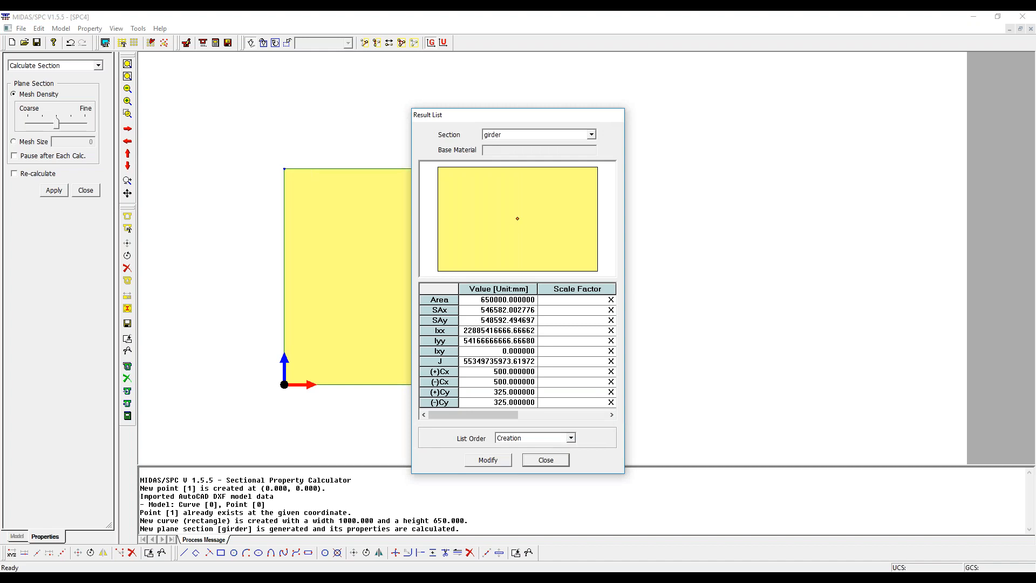
pyautogui.click(546, 460)
pyautogui.click(90, 28)
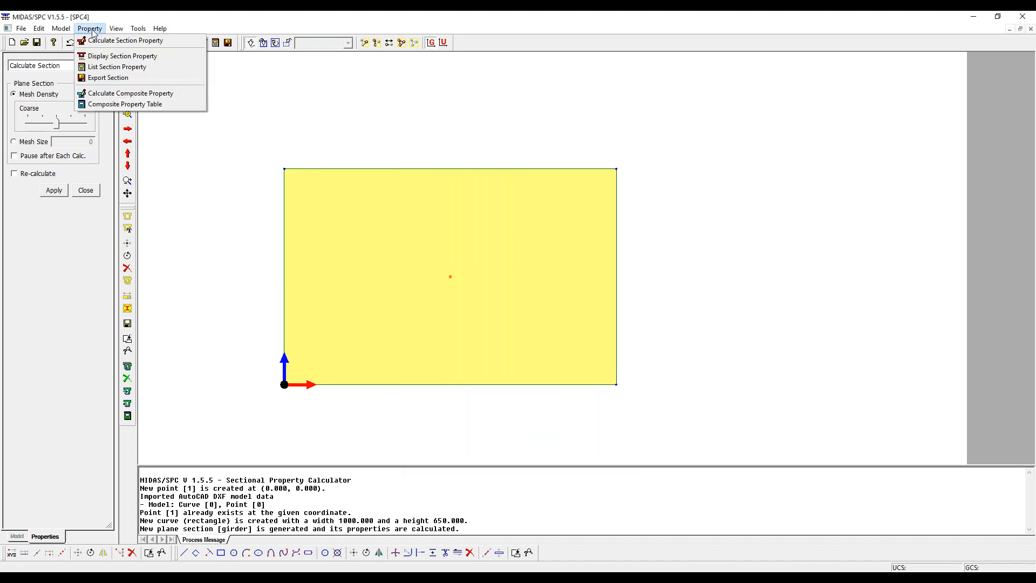
pyautogui.click(109, 67)
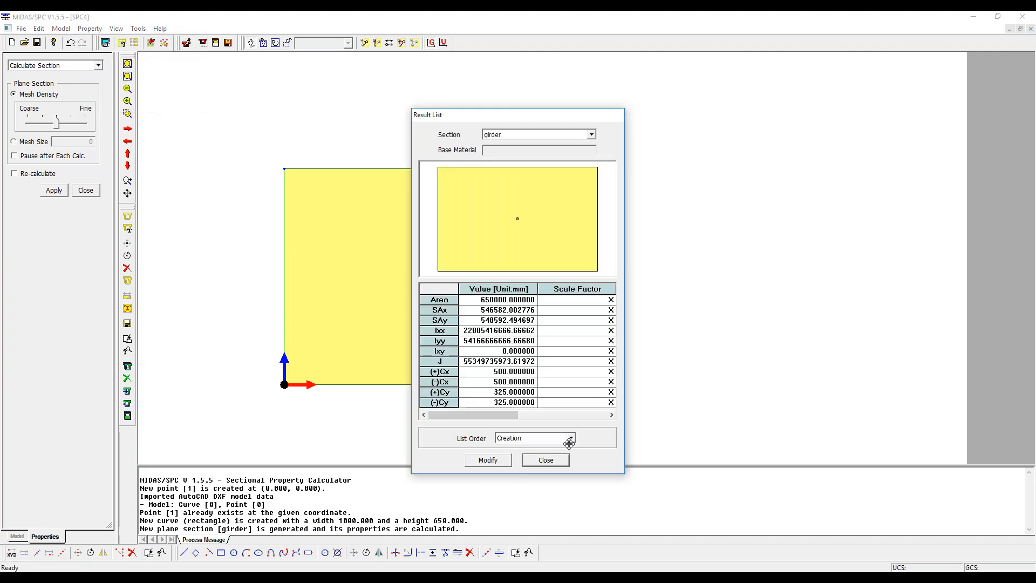
pyautogui.click(546, 460)
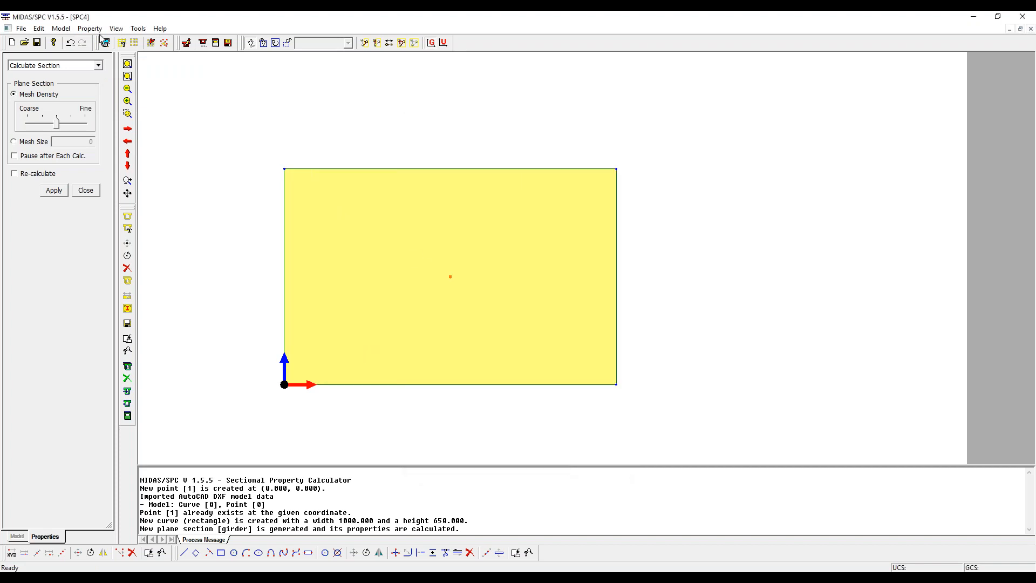
# - Start a section export for the girder with MIDAS Section File as the output format
pyautogui.click(24, 28)
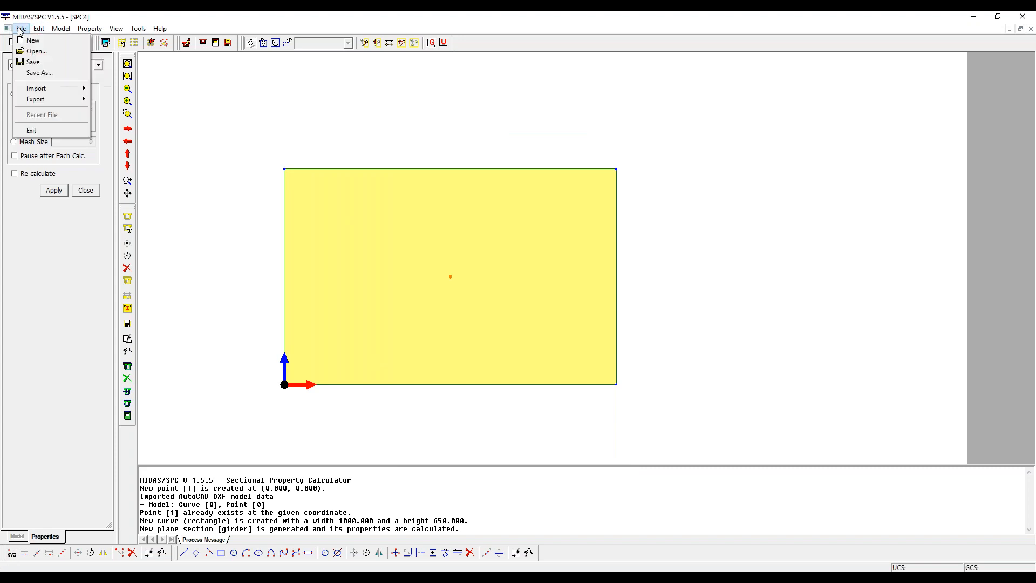
pyautogui.moveTo(37, 103)
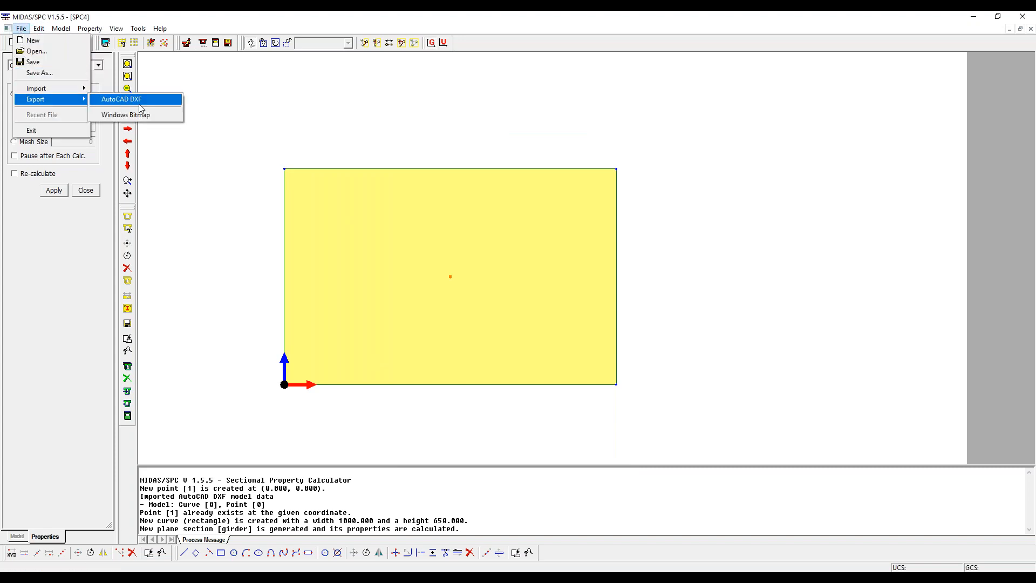
pyautogui.moveTo(61, 29)
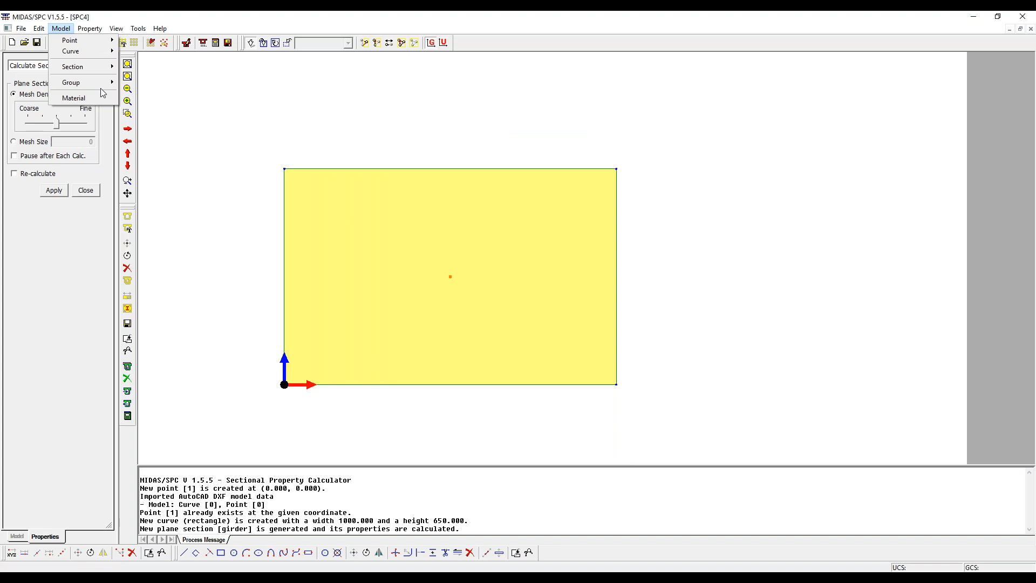
pyautogui.moveTo(92, 72)
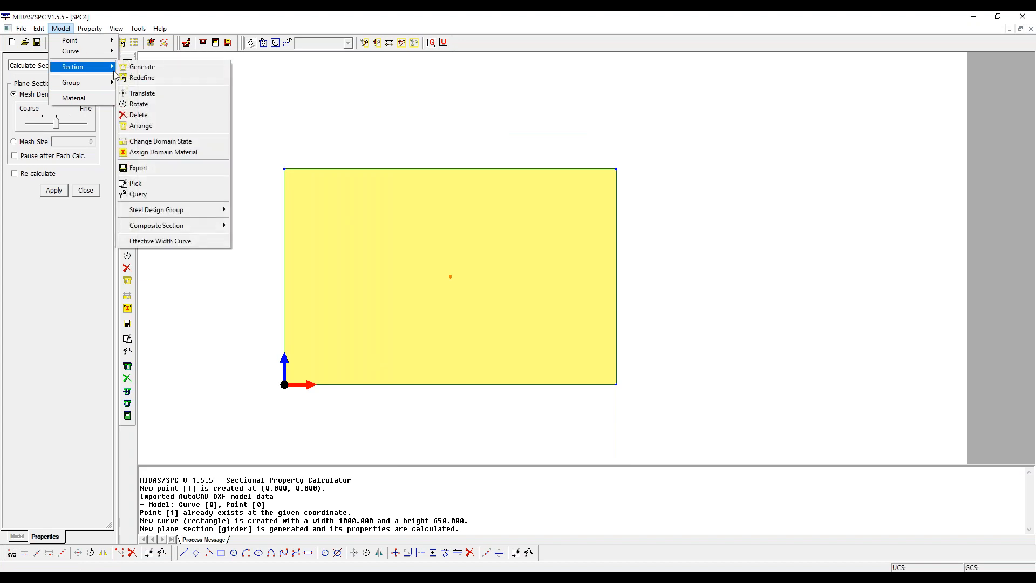
pyautogui.click(165, 168)
pyautogui.click(44, 172)
pyautogui.click(42, 160)
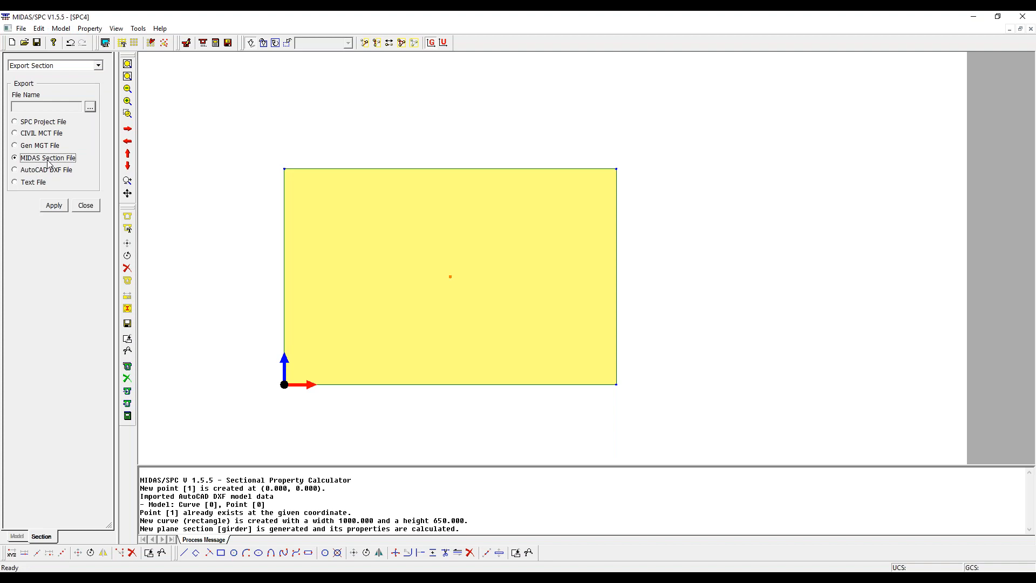
pyautogui.click(90, 107)
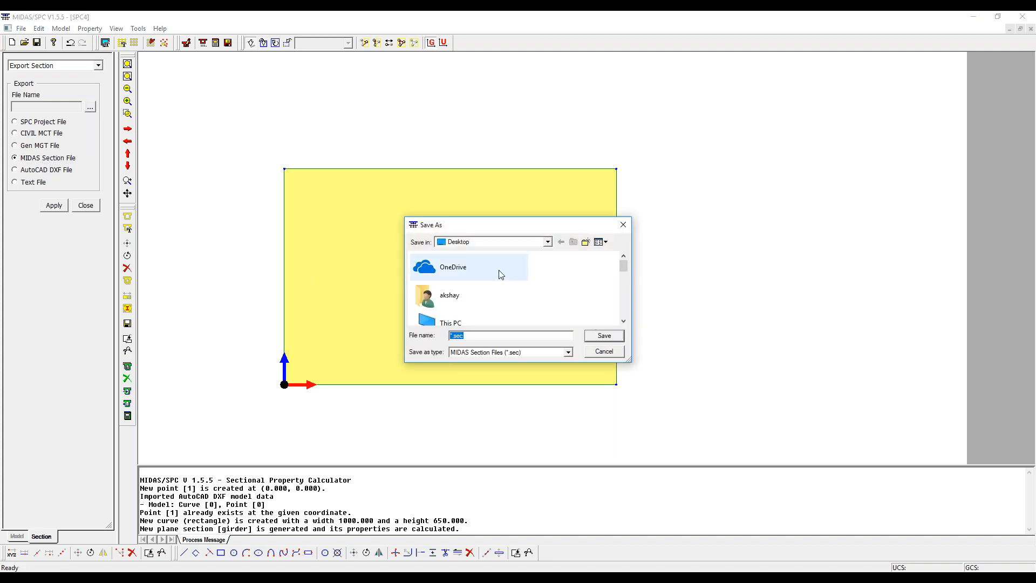
pyautogui.scroll(-3, 474, 291)
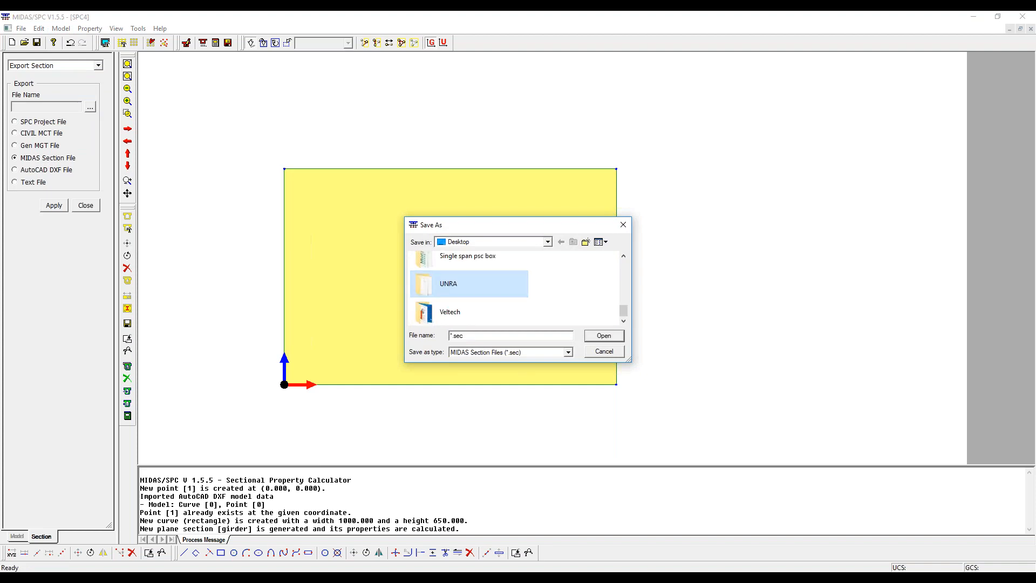
pyautogui.doubleClick(475, 286)
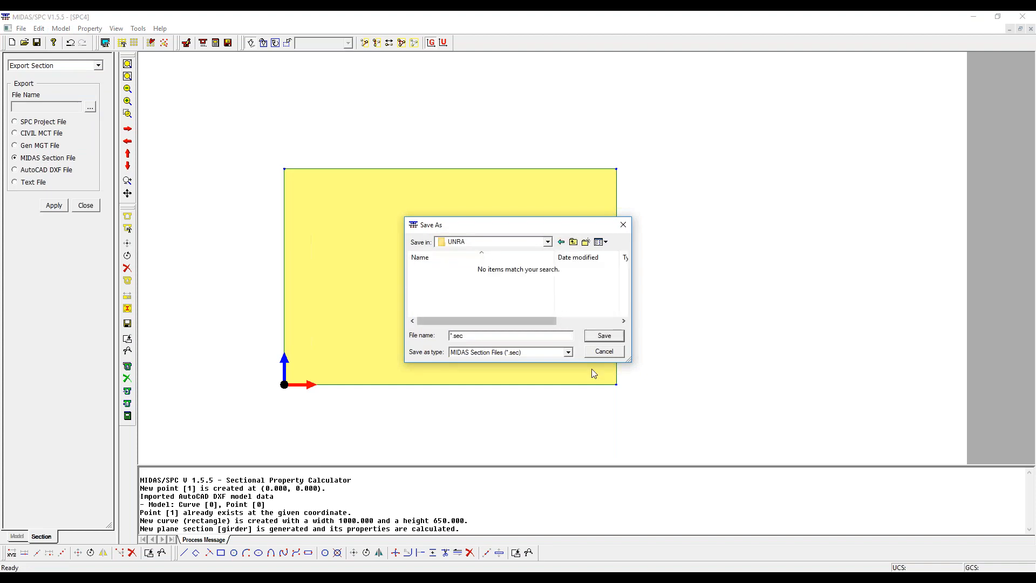
pyautogui.click(600, 339)
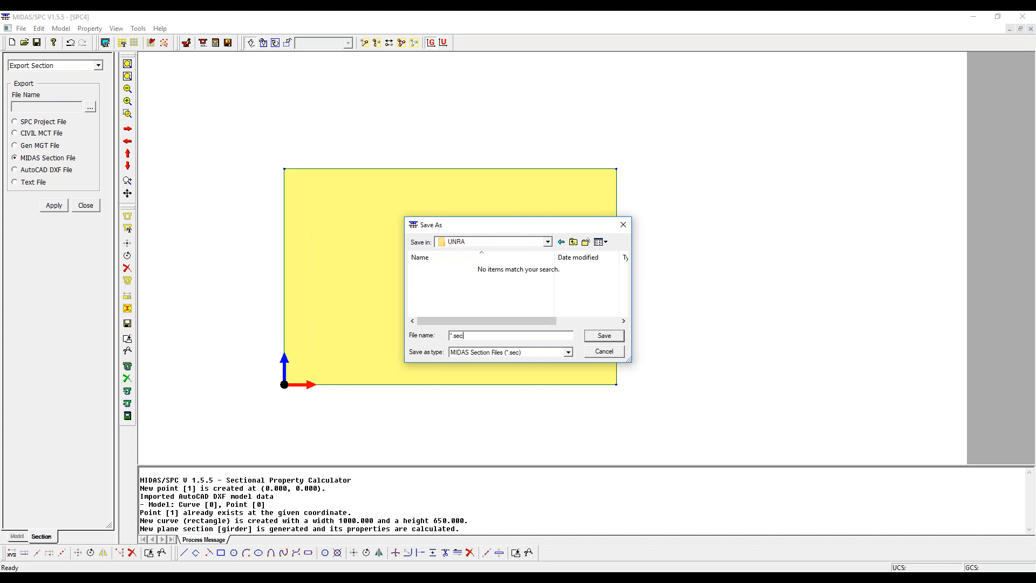
pyautogui.write('girder')
pyautogui.click(623, 224)
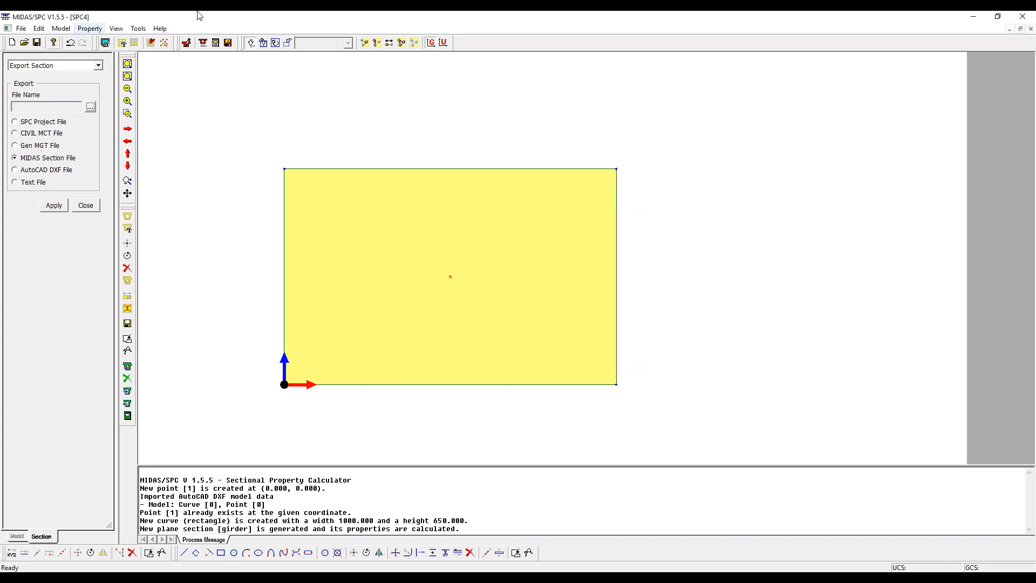
# - Export the whole girder section as girder.sec into the UNRA folder on the Desktop
pyautogui.click(91, 107)
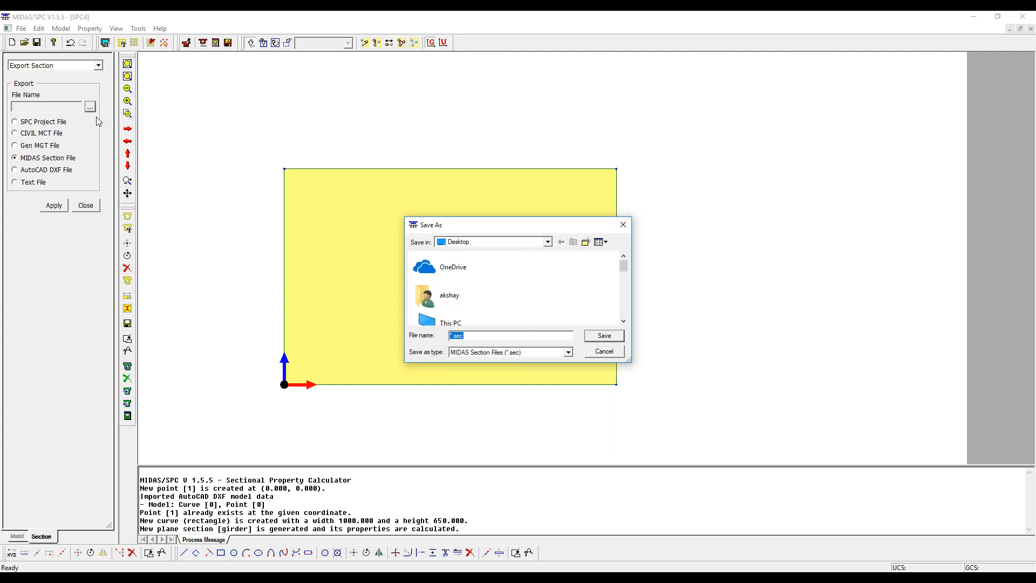
pyautogui.click(448, 323)
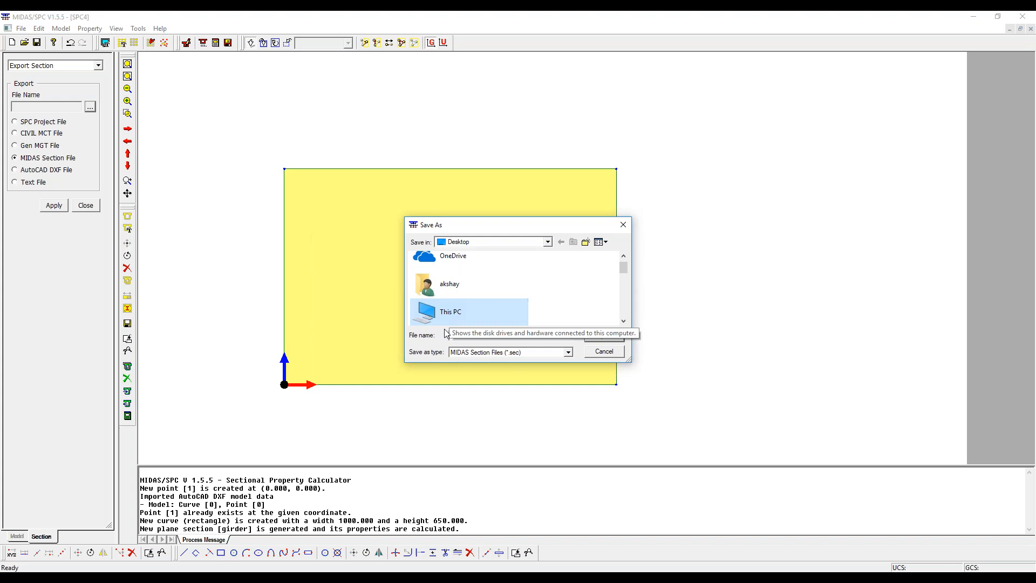
pyautogui.press('u')
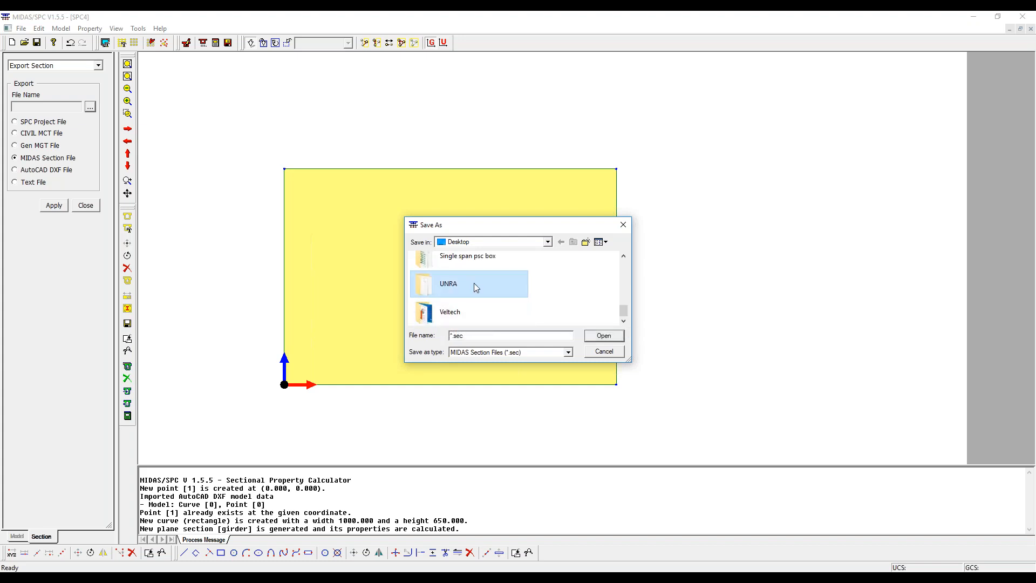
pyautogui.doubleClick(477, 288)
pyautogui.doubleClick(474, 335)
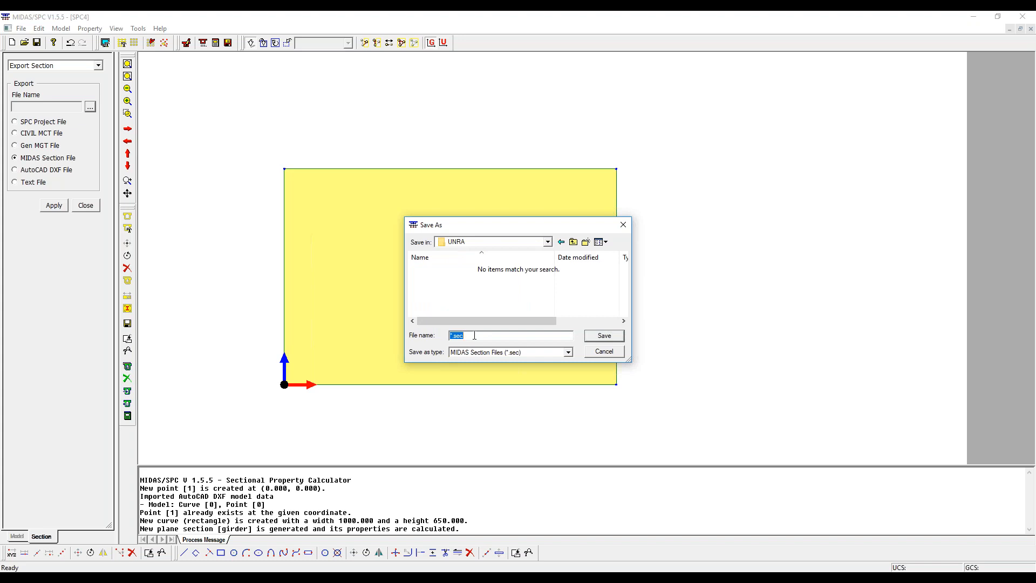
pyautogui.write('girder')
pyautogui.click(605, 337)
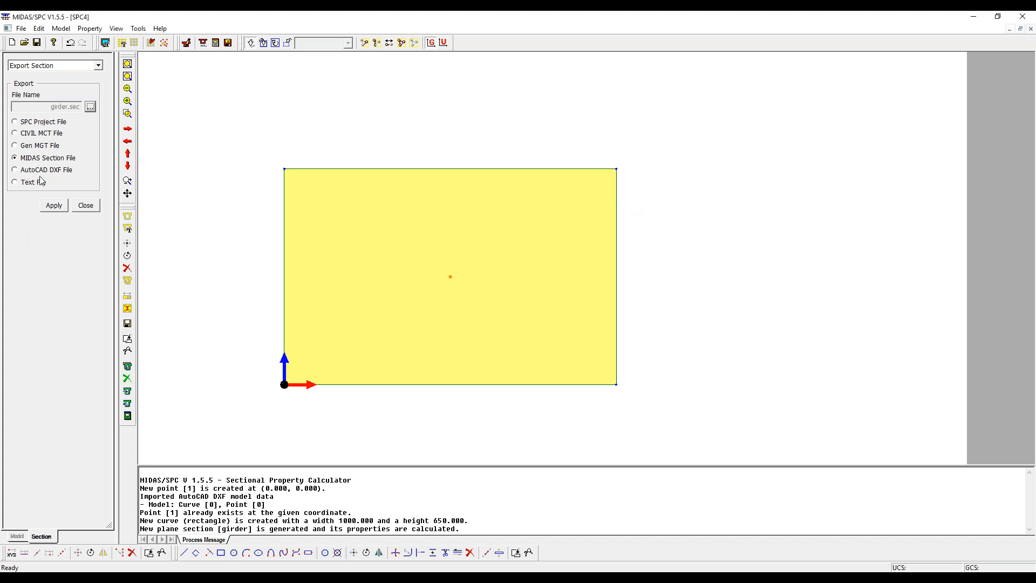
pyautogui.moveTo(207, 149); pyautogui.dragTo(676, 429)
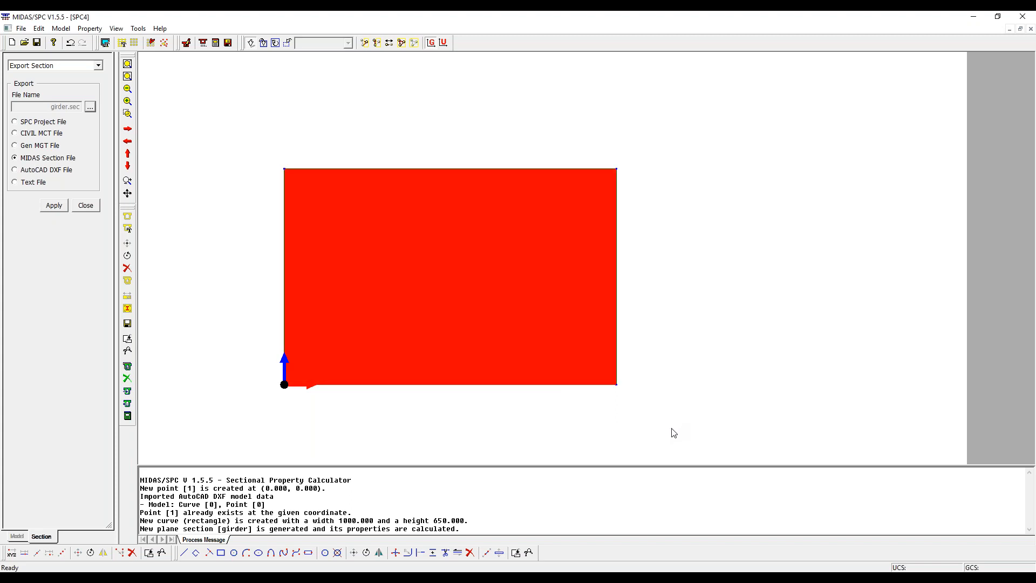
pyautogui.click(54, 209)
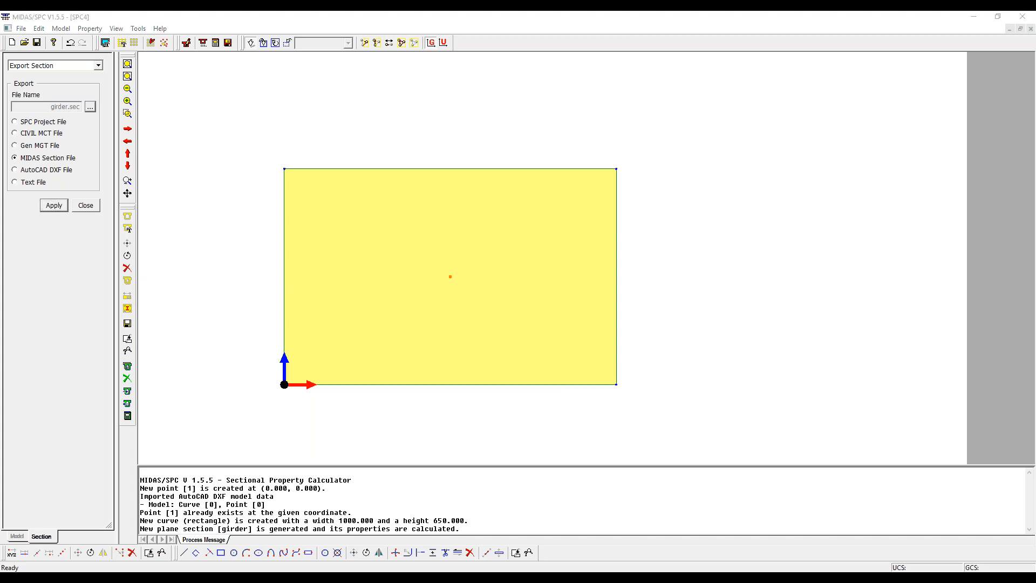
# - Switch back to midas Civil and open the list of section properties
pyautogui.click(978, 16)
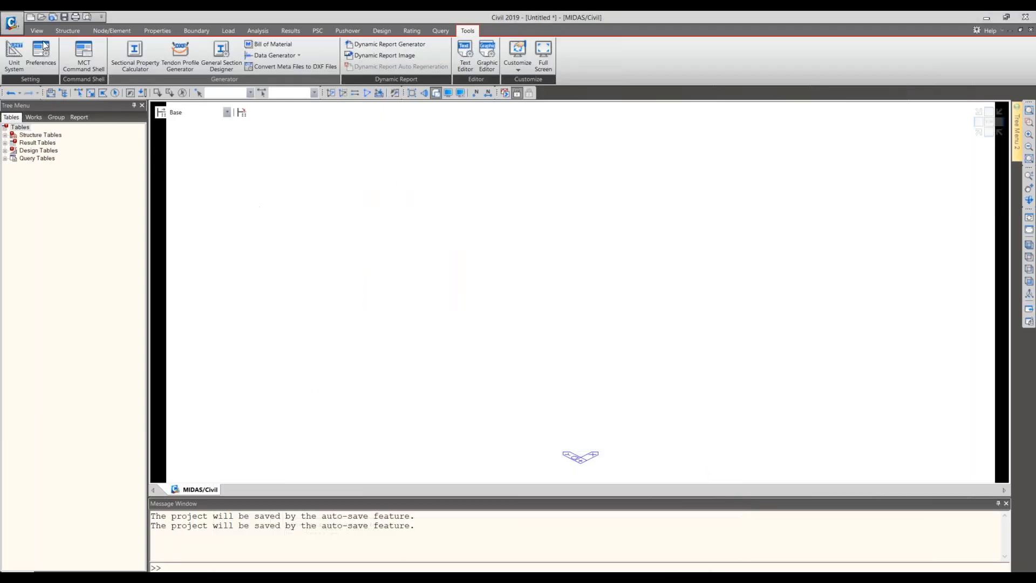
pyautogui.click(50, 30)
pyautogui.click(73, 29)
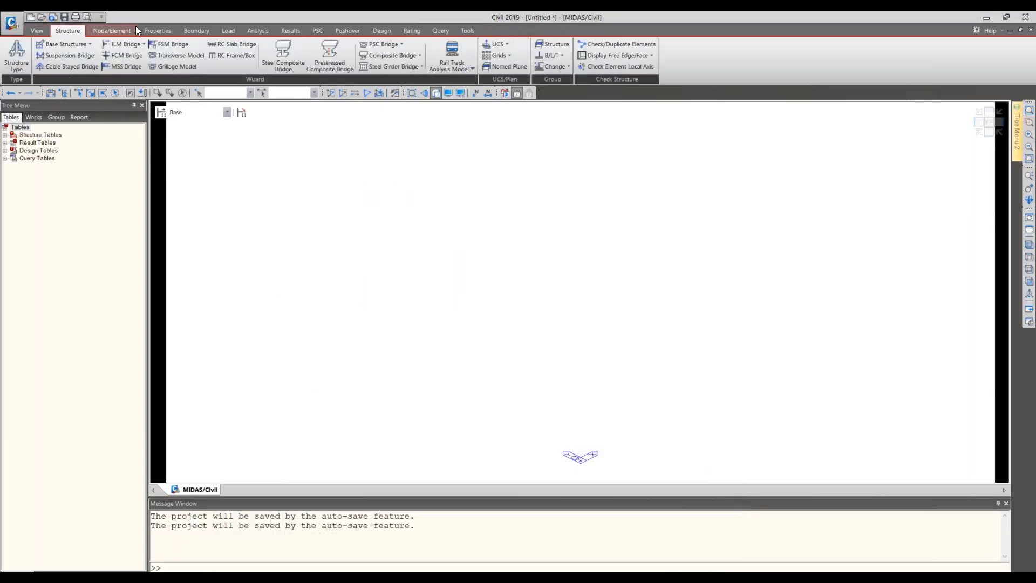
pyautogui.click(157, 30)
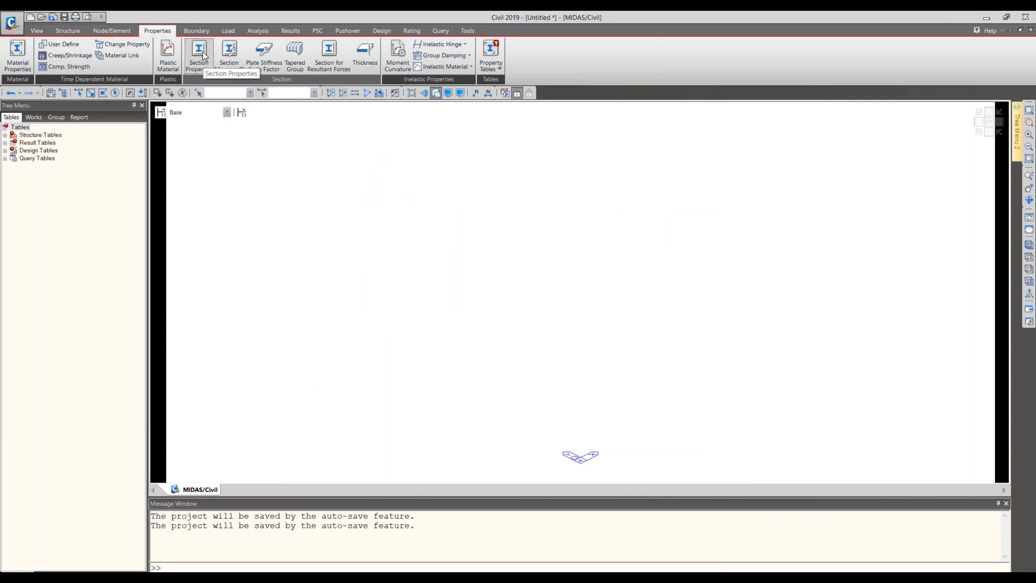
pyautogui.click(210, 62)
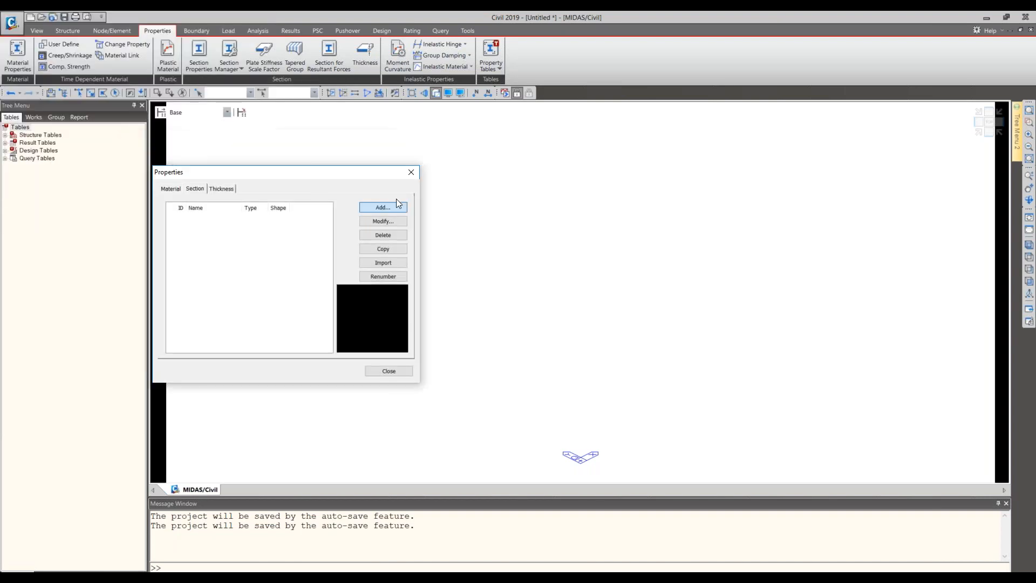
pyautogui.click(383, 207)
pyautogui.click(484, 142)
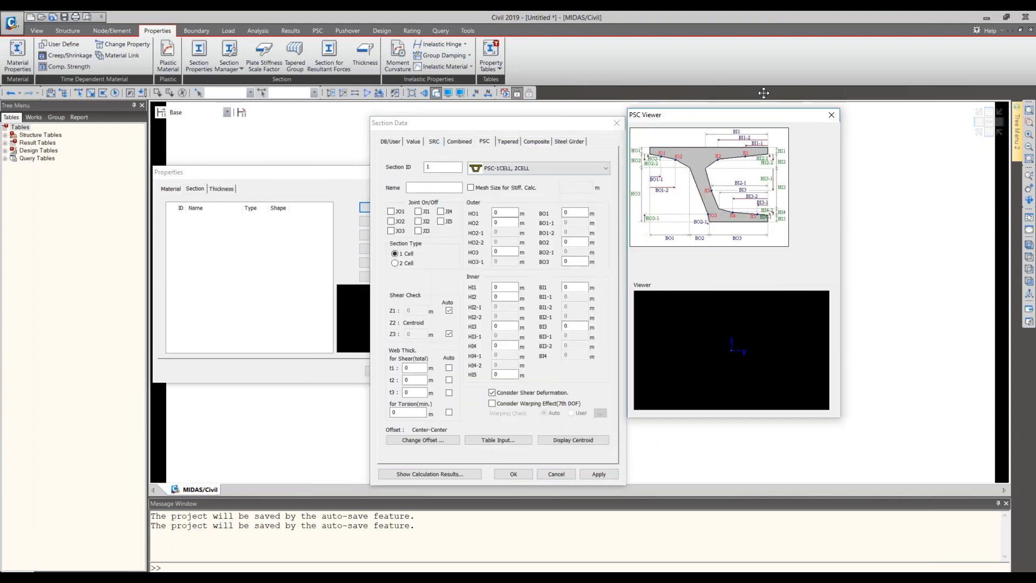
pyautogui.click(571, 168)
pyautogui.click(534, 275)
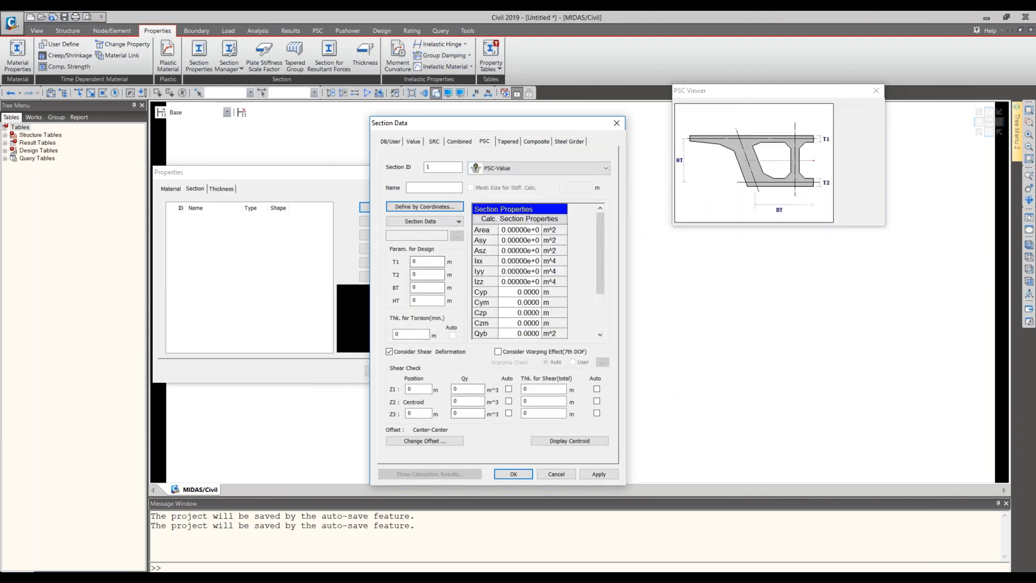
pyautogui.click(443, 222)
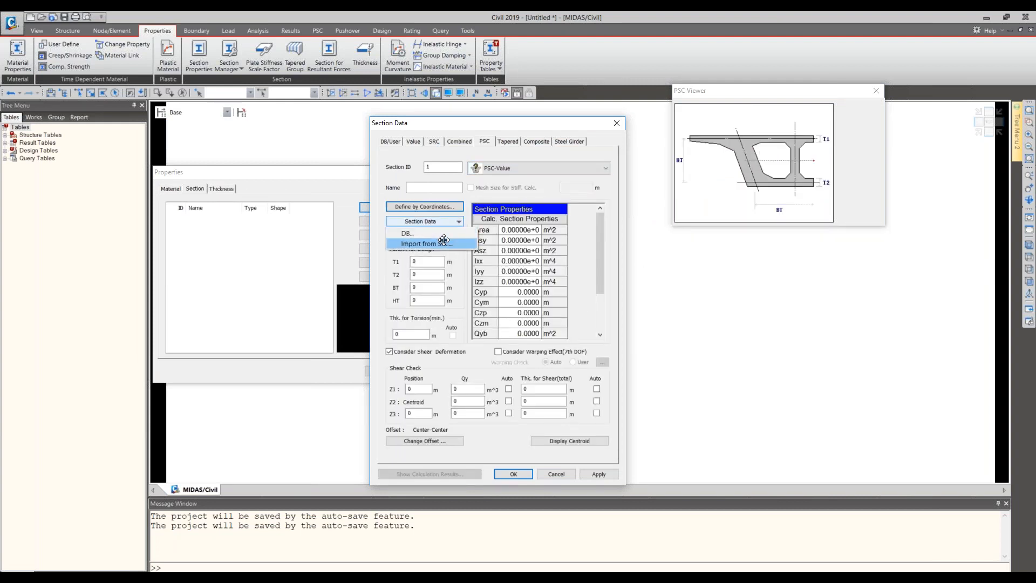
pyautogui.click(444, 242)
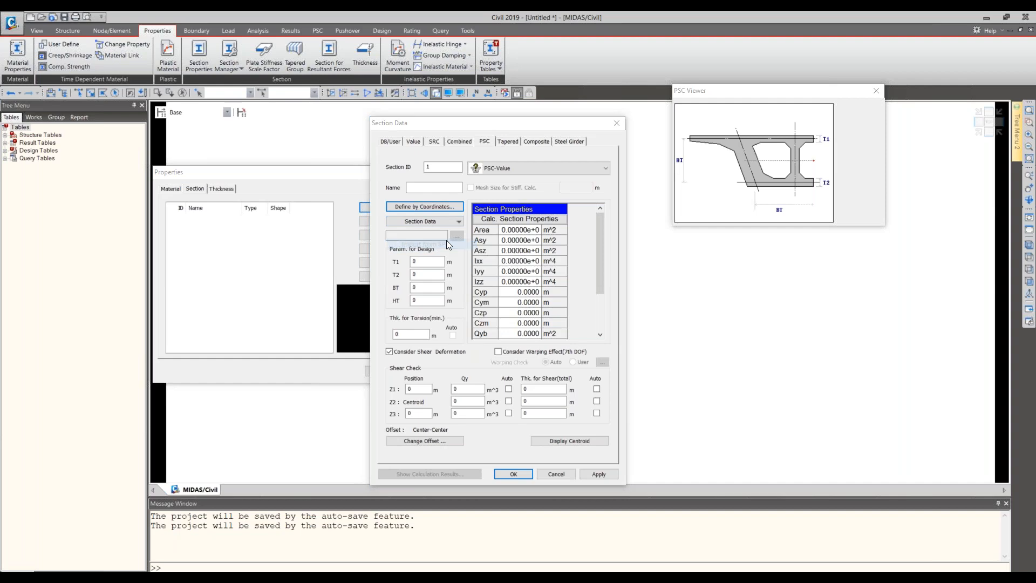
pyautogui.click(498, 212)
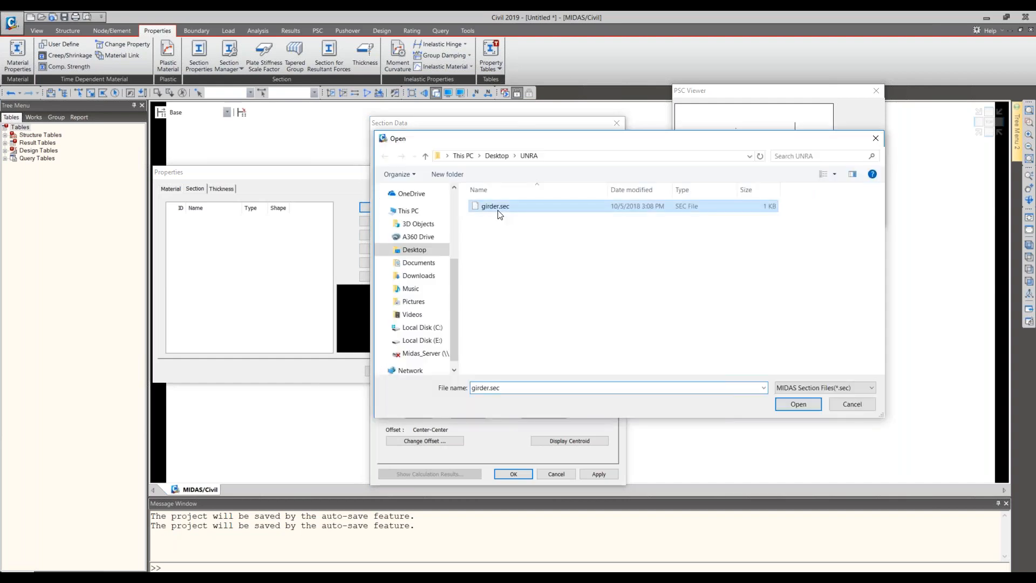
pyautogui.doubleClick(497, 211)
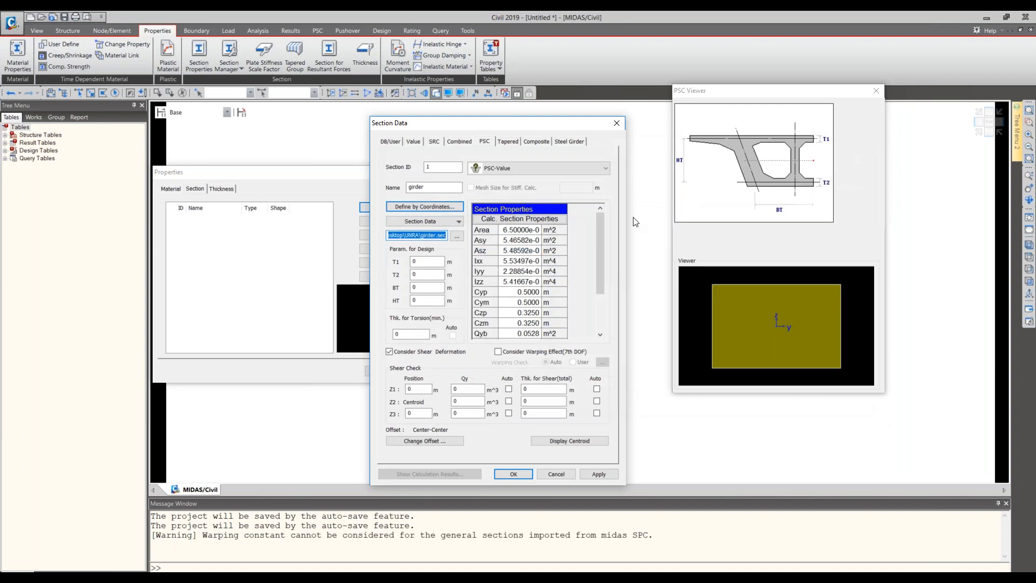
pyautogui.click(618, 125)
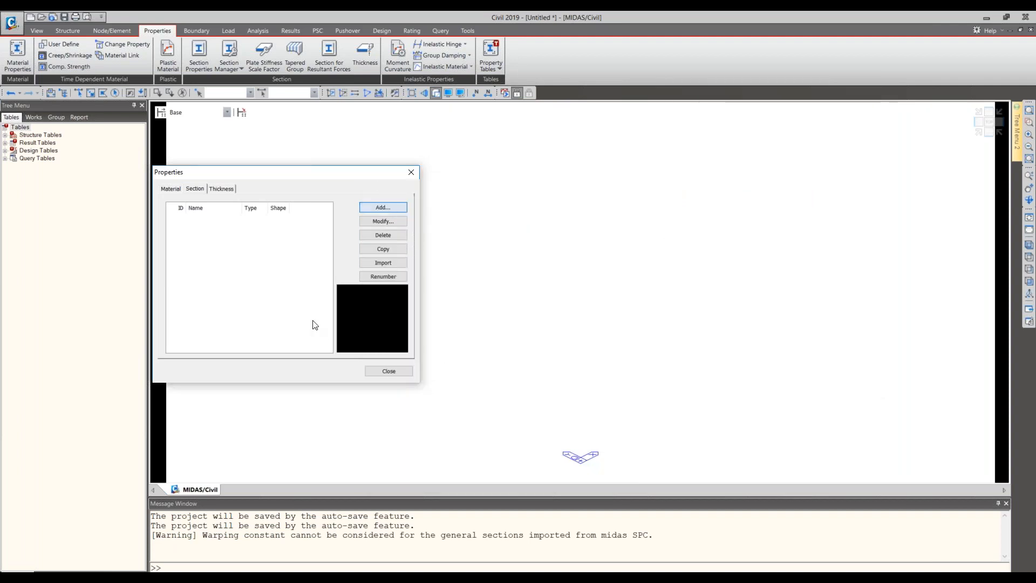
# - Start a new PSC section with ID 1 and choose PSC-Value as its section type
pyautogui.click(383, 208)
pyautogui.moveTo(213, 168); pyautogui.dragTo(967, 172)
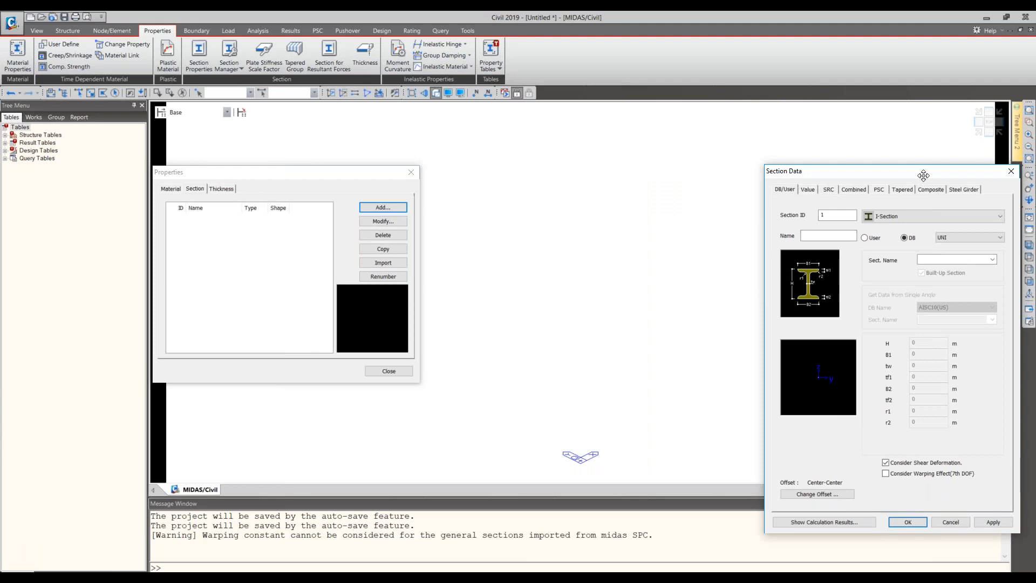
pyautogui.moveTo(924, 176); pyautogui.dragTo(668, 105)
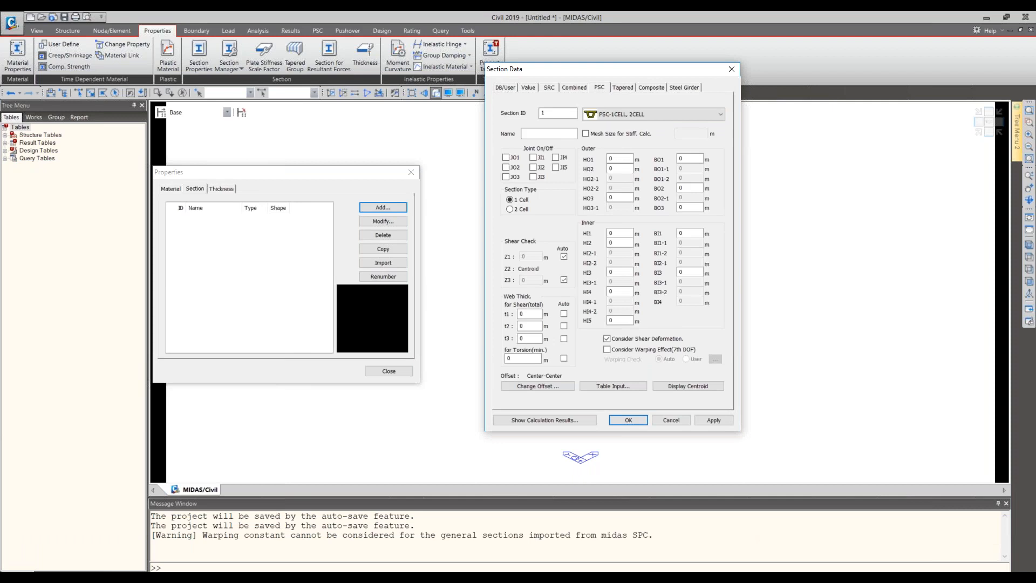
pyautogui.click(625, 115)
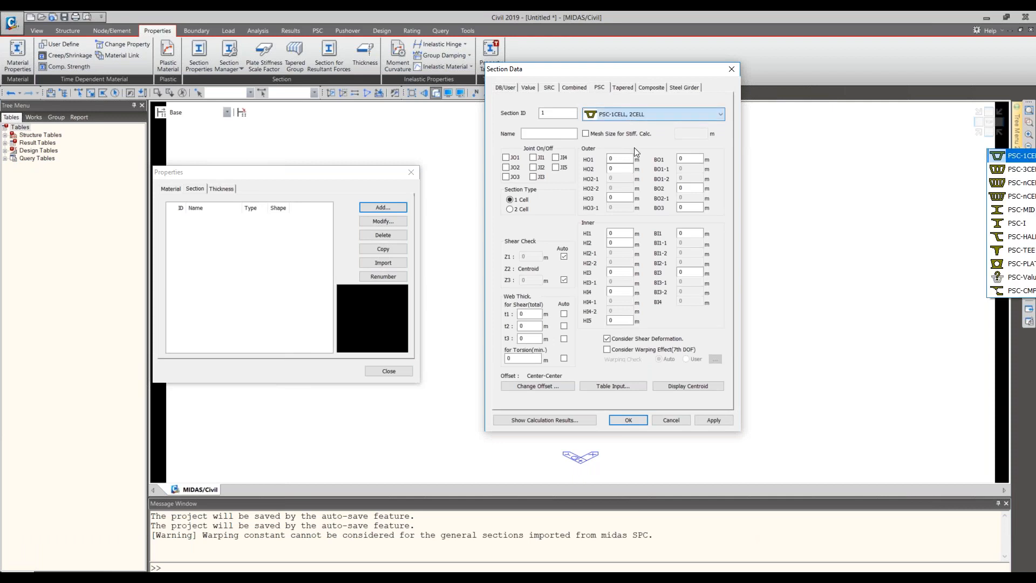
pyautogui.click(1015, 277)
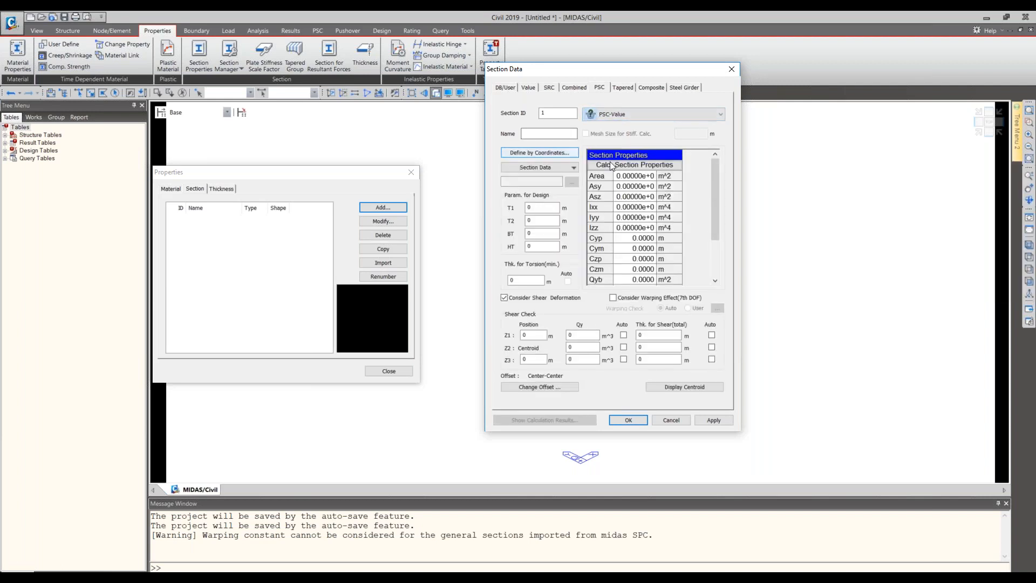
# - Import the girder section data from the SPC file girder.sec in the UNRA folder
pyautogui.click(573, 167)
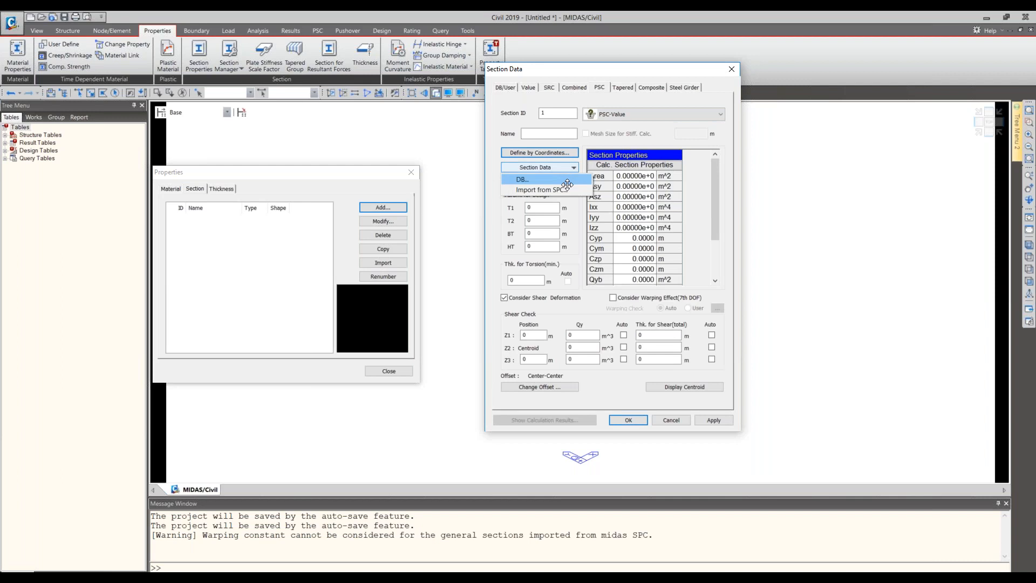
pyautogui.click(545, 190)
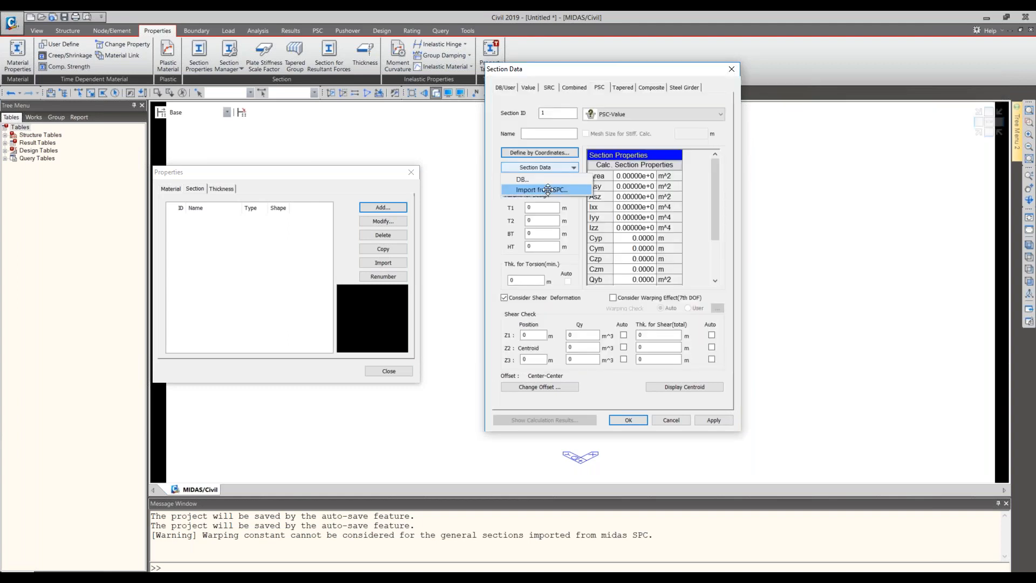
pyautogui.click(548, 190)
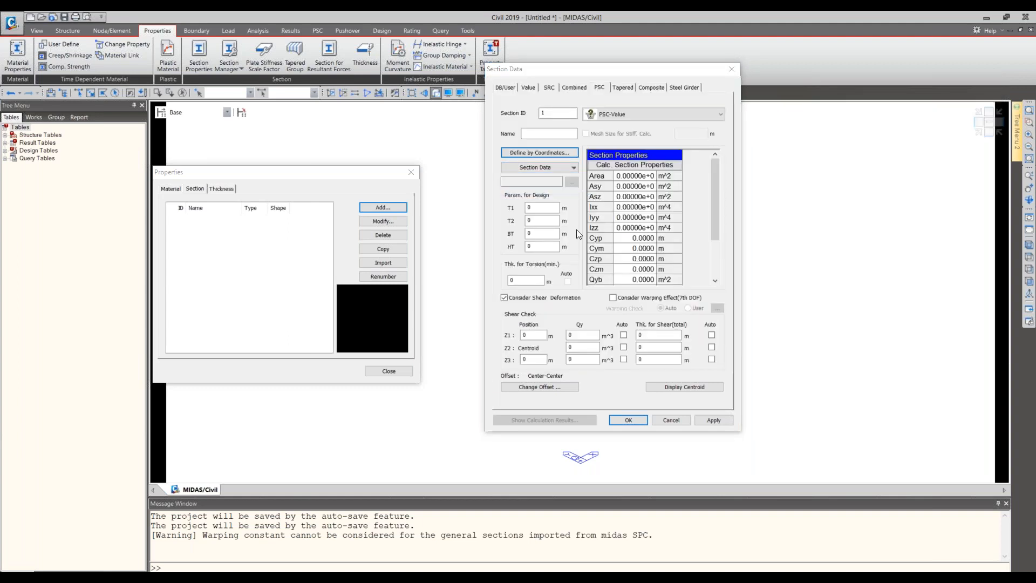
pyautogui.click(614, 157)
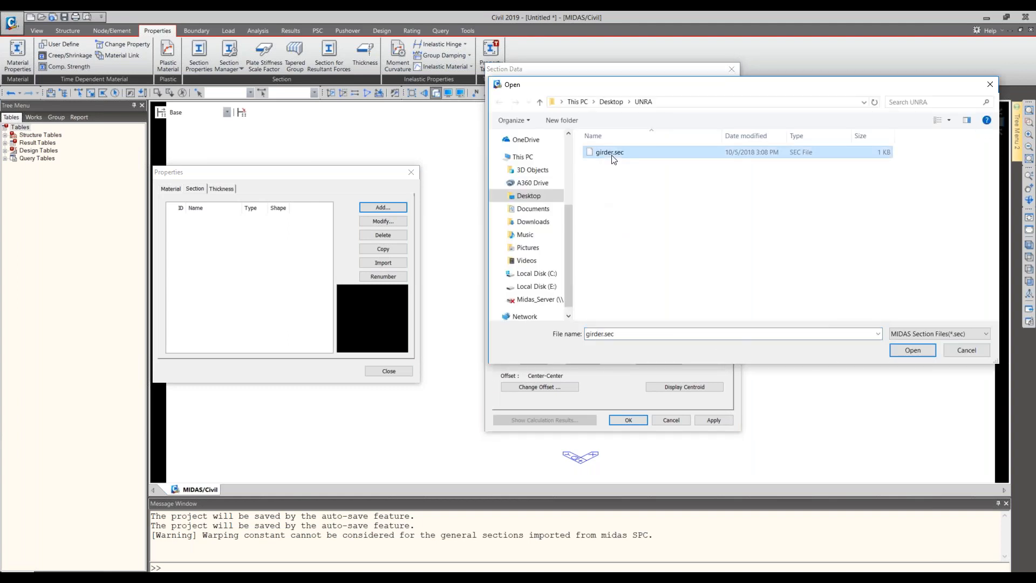
pyautogui.click(612, 155)
pyautogui.click(633, 155)
pyautogui.doubleClick(632, 155)
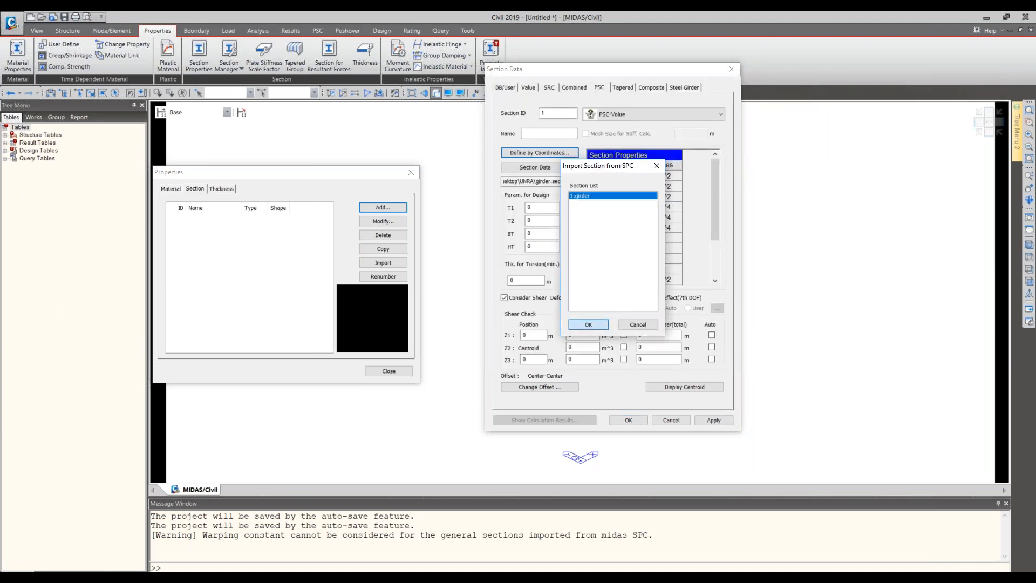
pyautogui.click(588, 323)
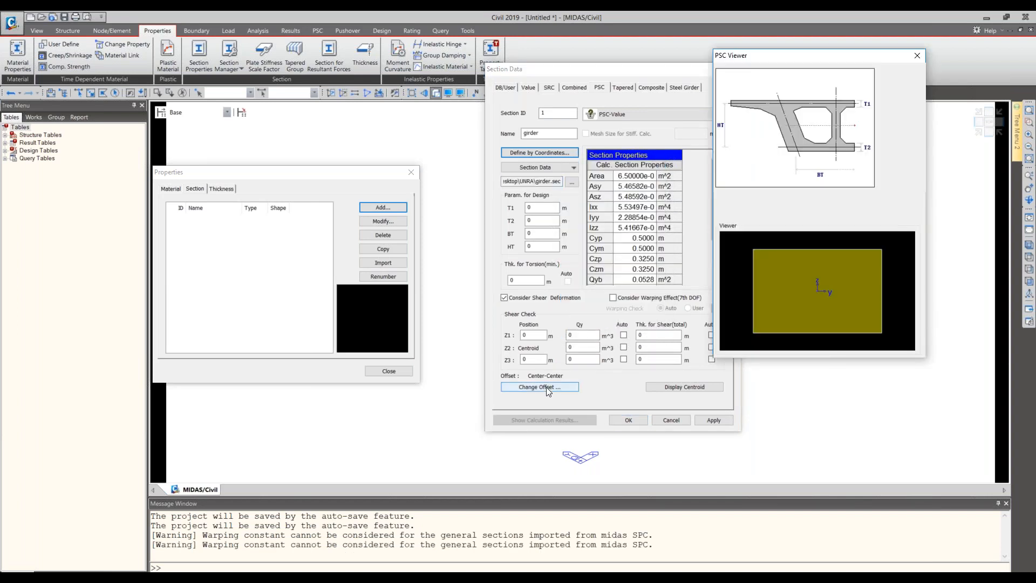
pyautogui.click(546, 387)
pyautogui.click(540, 226)
pyautogui.click(527, 241)
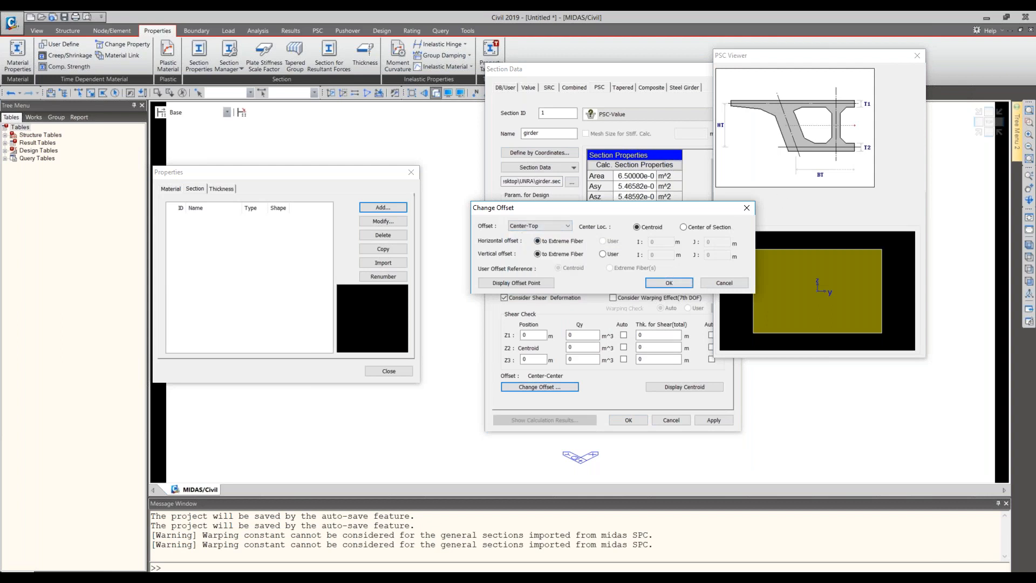
pyautogui.press('Escape')
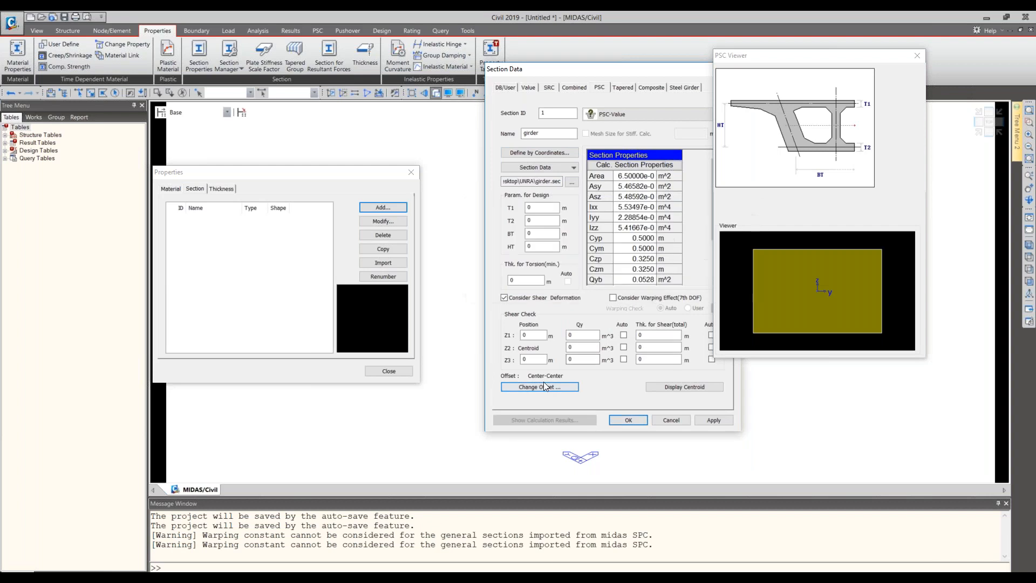
# - Change the girder section's offset to Center-Top, keeping the centroid as the center location
pyautogui.click(543, 381)
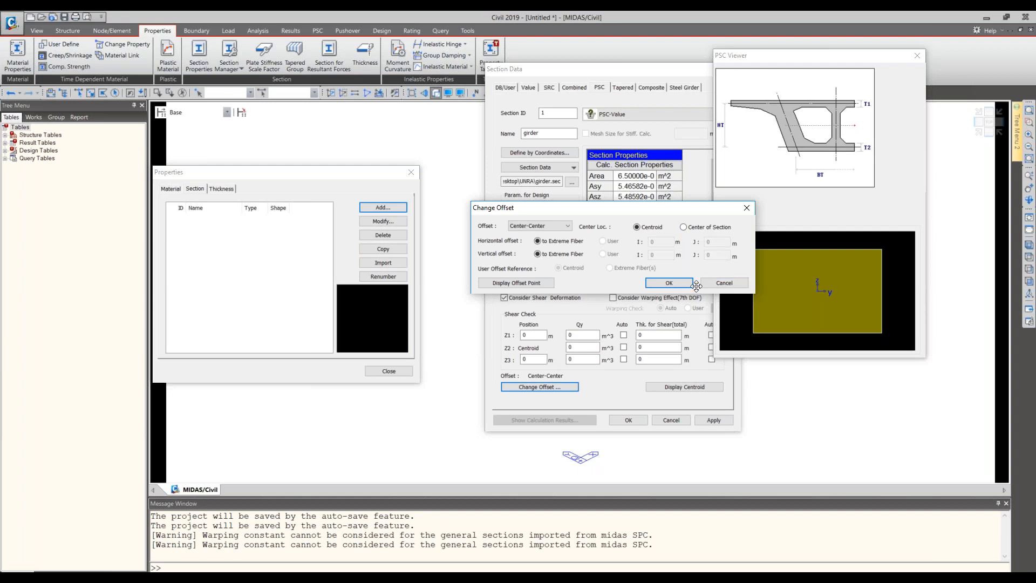
pyautogui.click(556, 226)
pyautogui.click(556, 229)
pyautogui.click(546, 226)
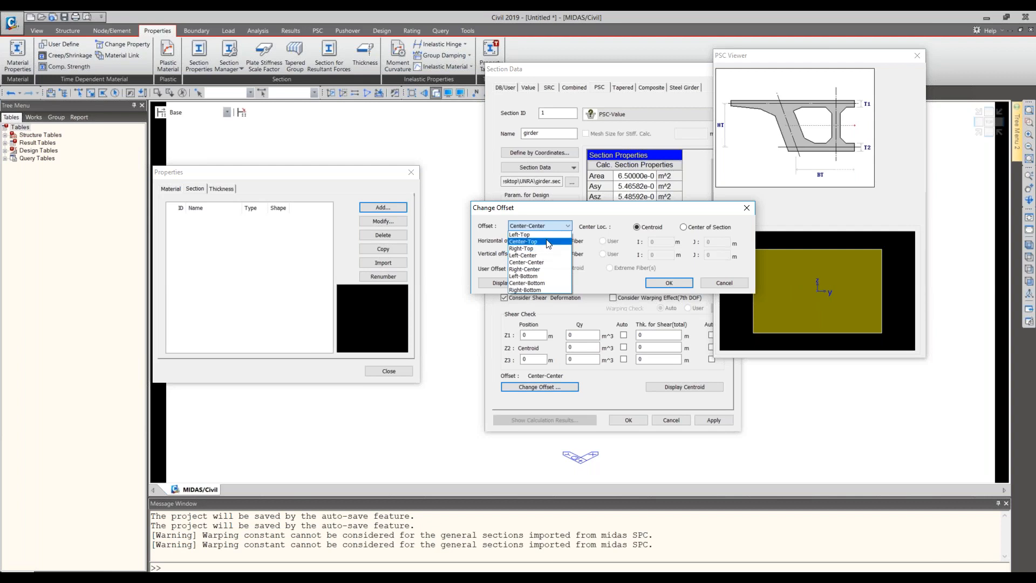
pyautogui.click(548, 242)
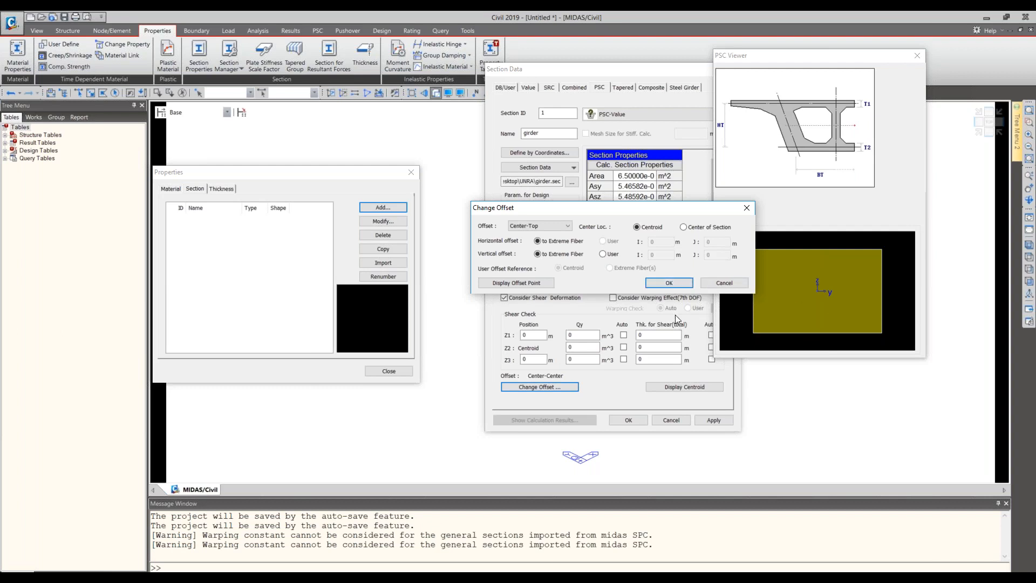
pyautogui.click(669, 283)
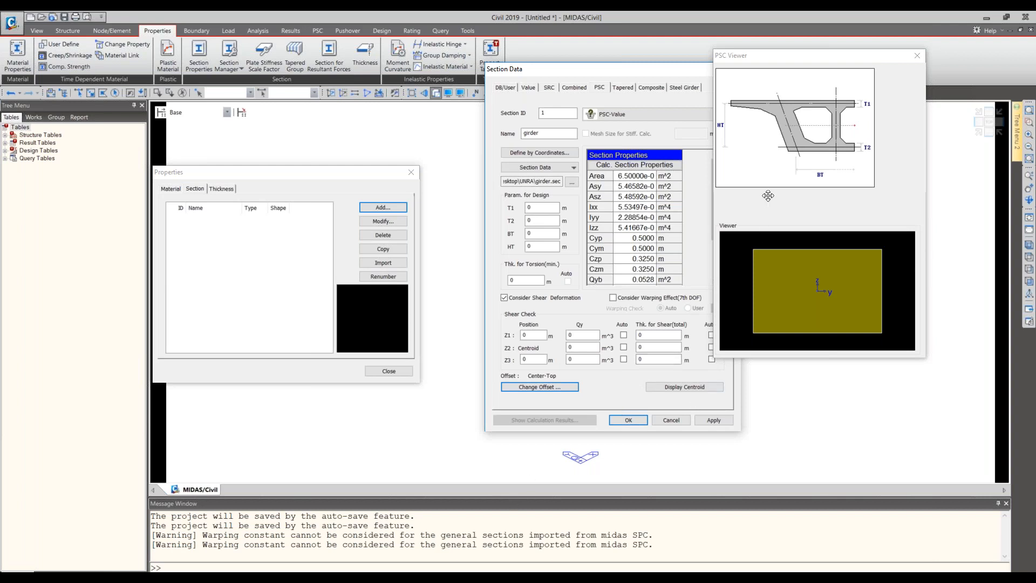
# - Enable automatic calculation of Qy and shear thickness for shear check positions Z1, Z2 and Z3
pyautogui.moveTo(768, 195); pyautogui.dragTo(827, 186)
pyautogui.click(712, 335)
pyautogui.click(624, 336)
pyautogui.click(624, 348)
pyautogui.click(624, 359)
pyautogui.click(546, 362)
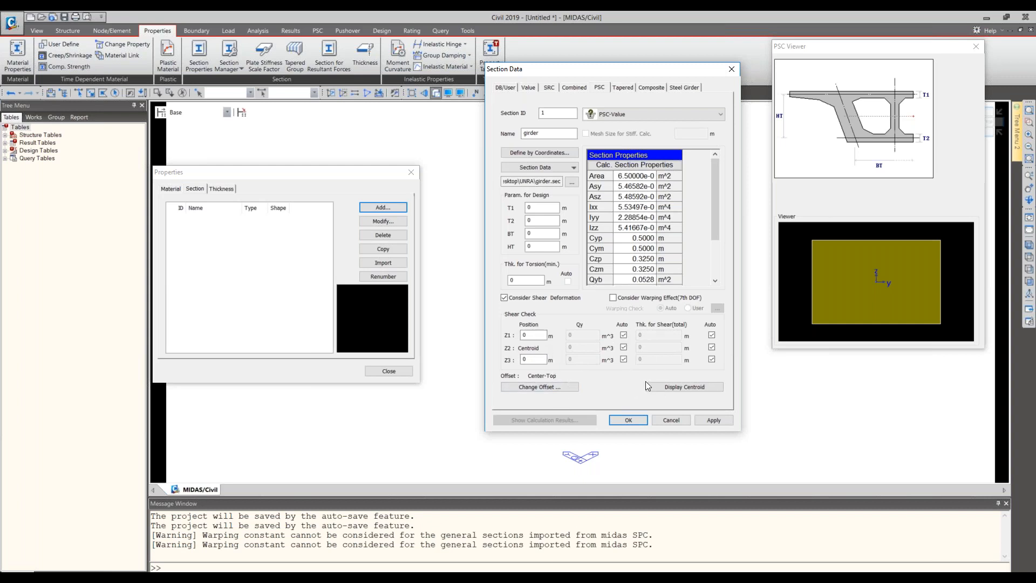
# - Display the girder section's centroid and try to apply the PSC-Value section
pyautogui.click(676, 387)
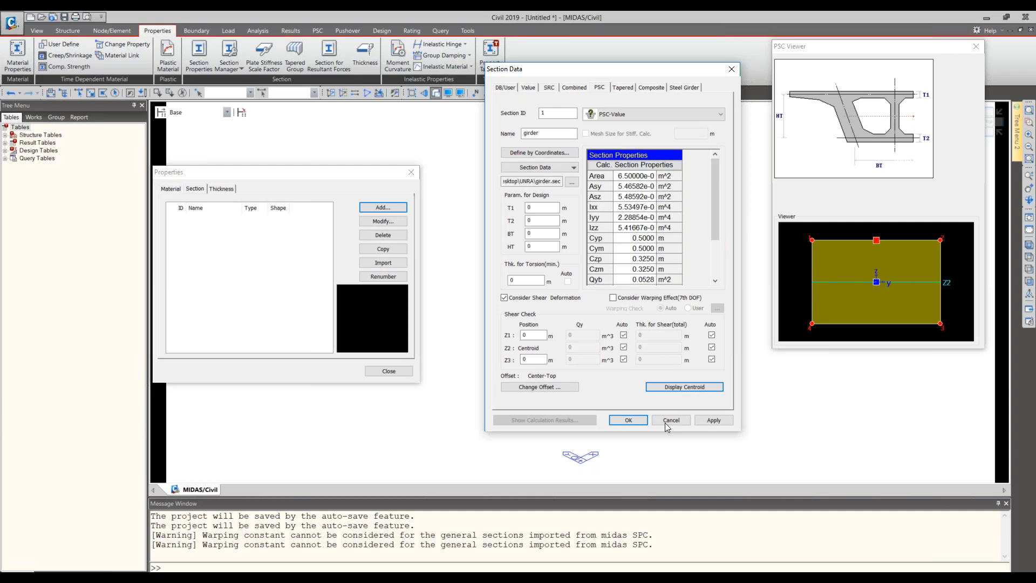
pyautogui.click(713, 421)
pyautogui.click(673, 388)
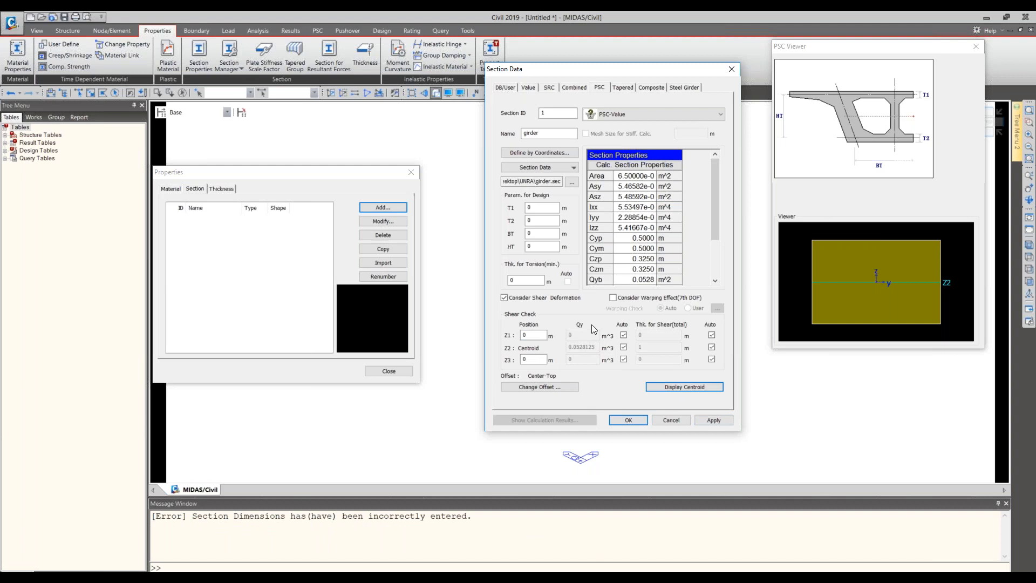
# - Open the PSC section database and preview the UK-M girders through M10
pyautogui.click(543, 168)
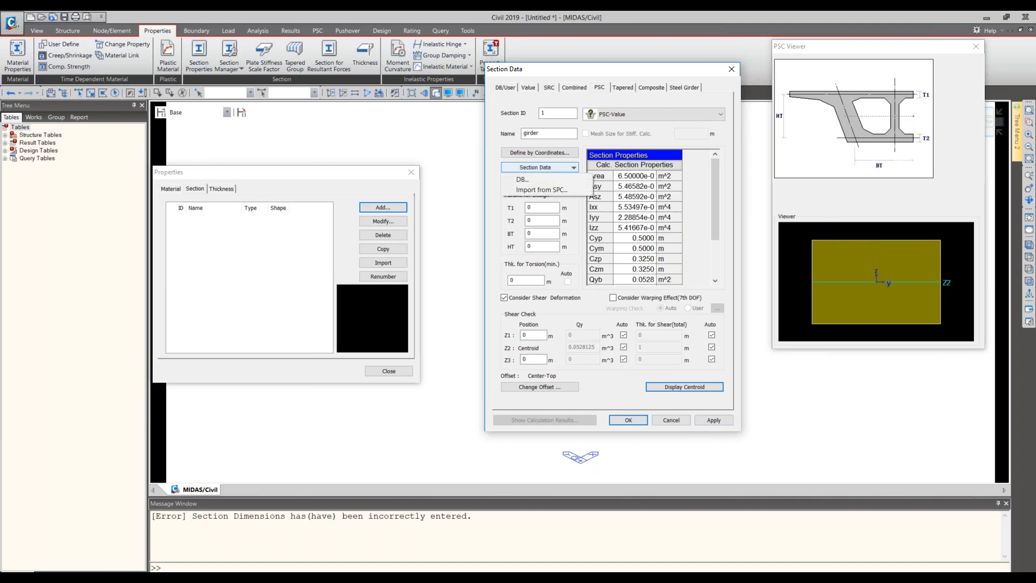
pyautogui.click(561, 178)
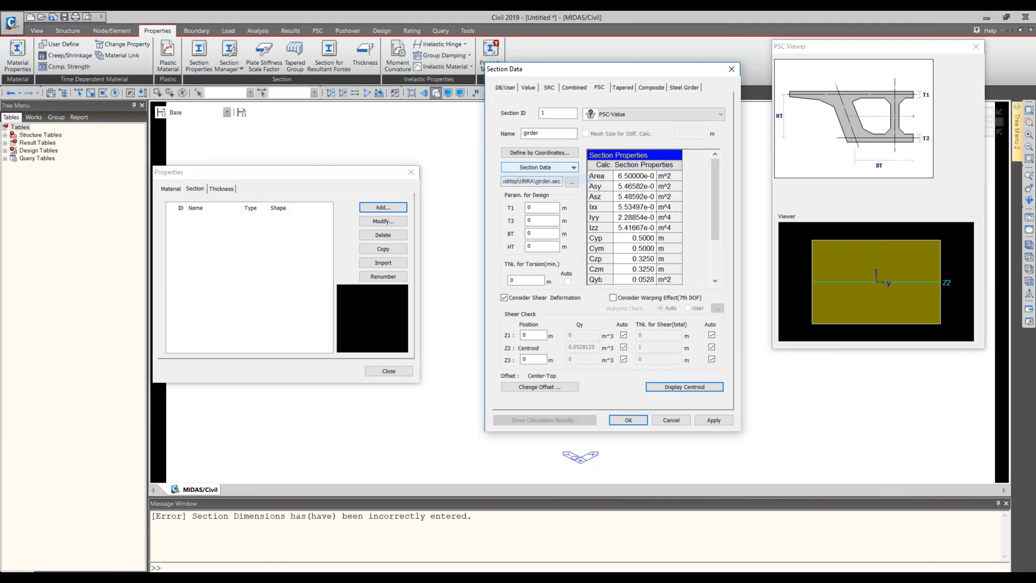
pyautogui.click(519, 162)
pyautogui.click(520, 169)
pyautogui.click(519, 174)
pyautogui.click(519, 182)
pyautogui.click(519, 189)
pyautogui.click(519, 196)
pyautogui.click(518, 209)
pyautogui.click(518, 216)
pyautogui.click(518, 222)
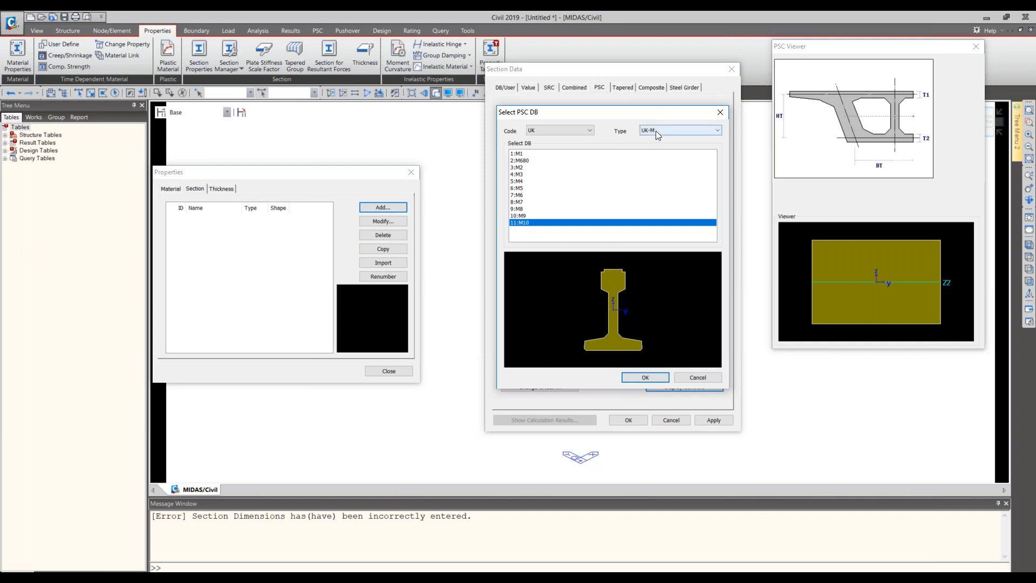
# - Switch the PSC database code to USA and preview the IADOT beams through the BTE beam
pyautogui.click(590, 131)
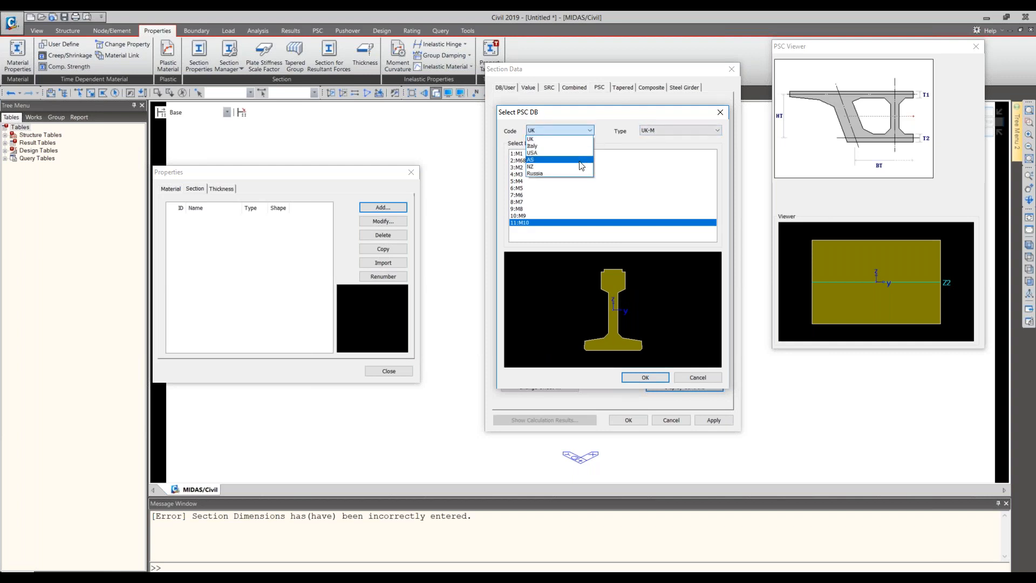
pyautogui.click(582, 153)
pyautogui.press('Down')
pyautogui.press('Down')
pyautogui.press('Down')
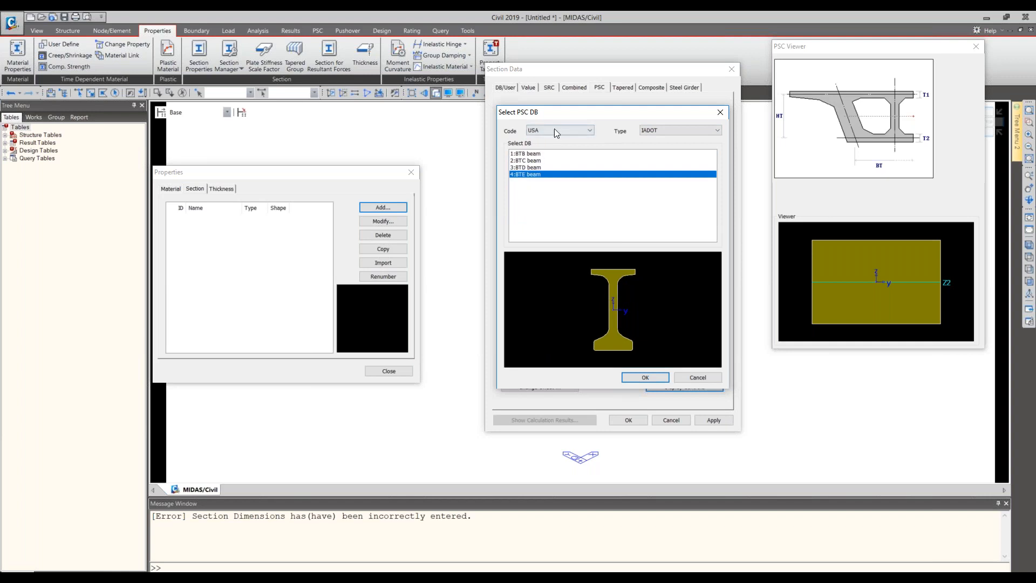
# - Switch the PSC database code to Russia and preview the Soyuzdorproekt T-beam span and support sections
pyautogui.click(555, 130)
pyautogui.click(545, 167)
pyautogui.press('Down')
pyautogui.press('Down')
pyautogui.press('Down')
pyautogui.press('Down')
pyautogui.press('Down')
pyautogui.press('Down')
pyautogui.press('Down')
pyautogui.press('Down')
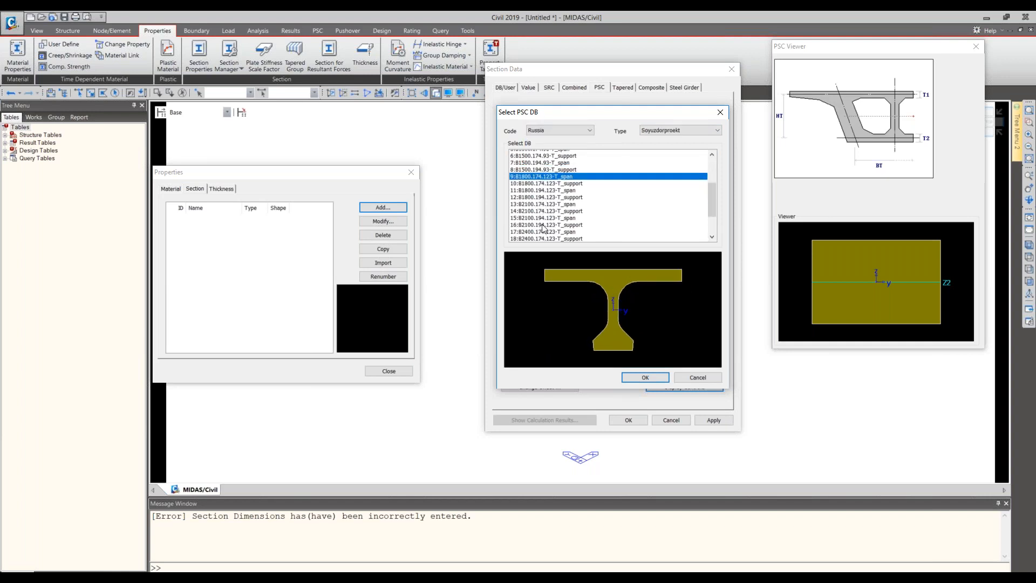
pyautogui.press('Down')
pyautogui.press('Down')
pyautogui.press('Down')
pyautogui.press('Down')
pyautogui.press('Down')
pyautogui.press('Down')
pyautogui.press('Down')
pyautogui.press('Down')
pyautogui.press('Down')
pyautogui.press('Down')
pyautogui.press('Down')
pyautogui.press('Down')
pyautogui.press('Down')
pyautogui.press('Down')
pyautogui.press('Down')
pyautogui.press('Down')
pyautogui.press('Down')
pyautogui.press('Down')
# - Switch the PSC database code to NZ and preview the NZ-Super-T sections
pyautogui.click(553, 130)
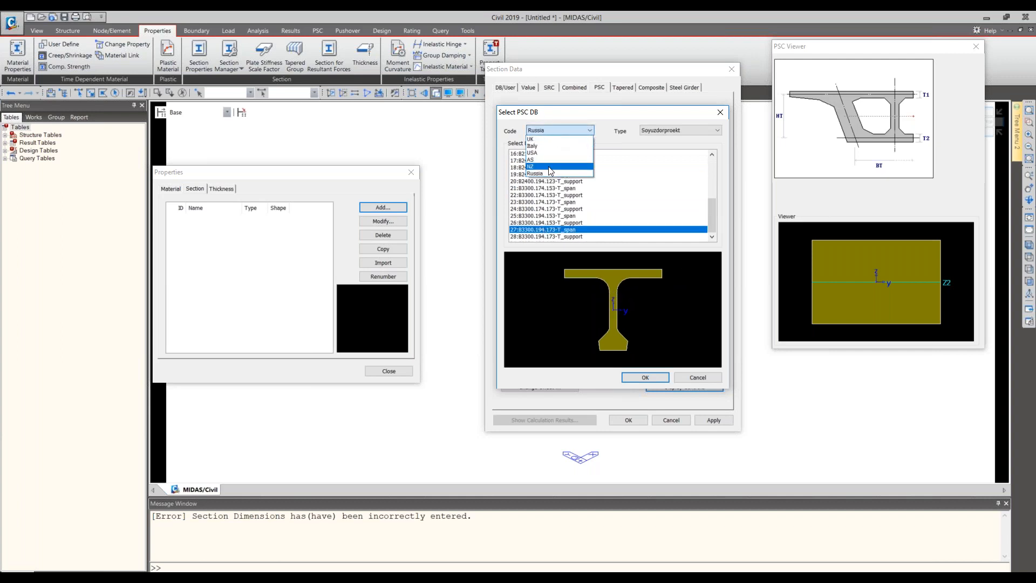
pyautogui.click(549, 167)
pyautogui.press('Down')
pyautogui.click(540, 131)
pyautogui.click(678, 134)
pyautogui.click(678, 134)
pyautogui.click(678, 134)
# - Look through the USA girder types in the PSC database and close it without choosing a section
pyautogui.click(569, 130)
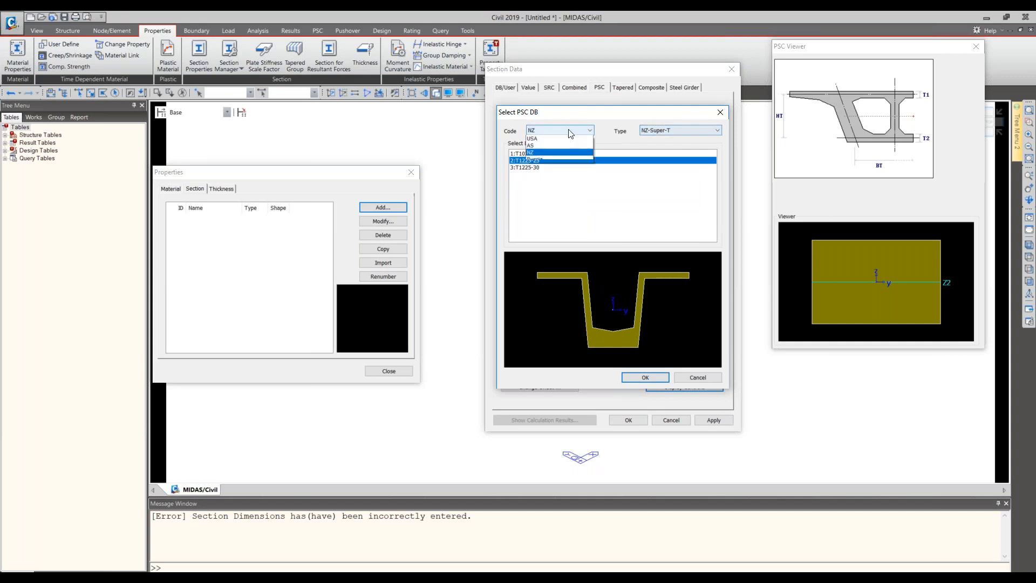
pyautogui.click(540, 138)
pyautogui.click(702, 131)
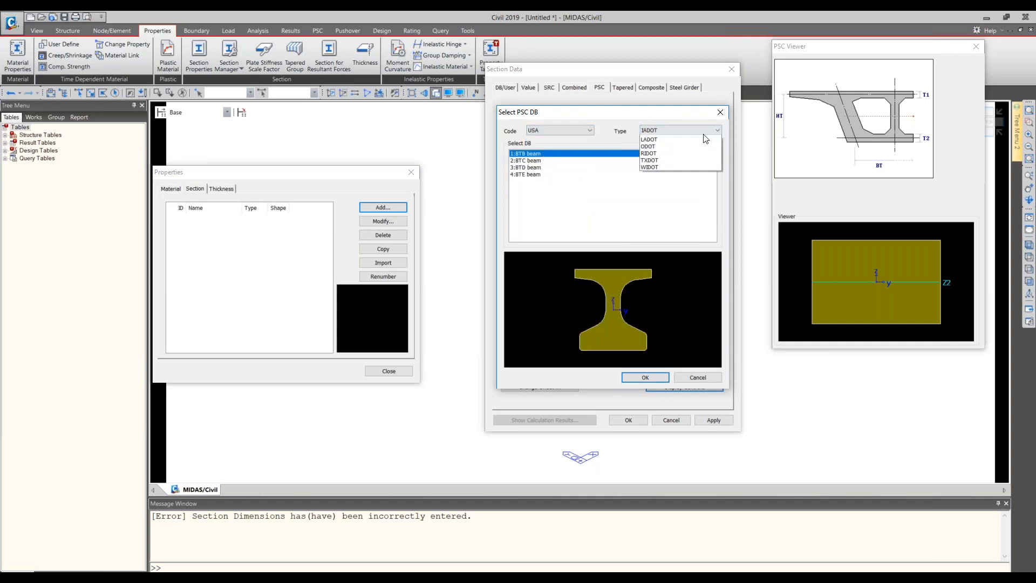
pyautogui.click(689, 173)
pyautogui.click(553, 132)
pyautogui.click(676, 374)
pyautogui.click(695, 376)
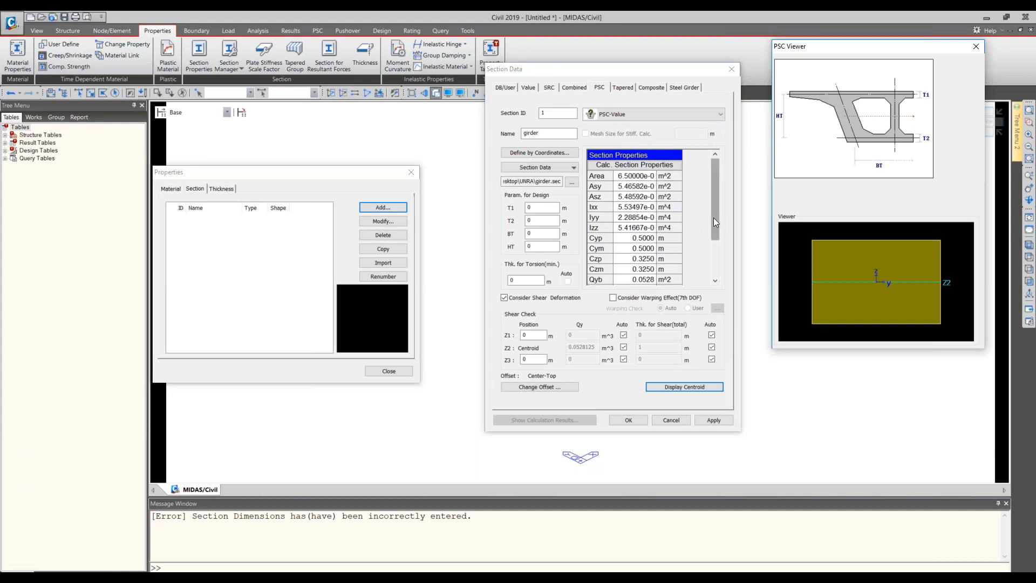
# - Review the girder's calculated section properties and its polygon coordinates without changing them
pyautogui.moveTo(714, 218); pyautogui.dragTo(716, 194)
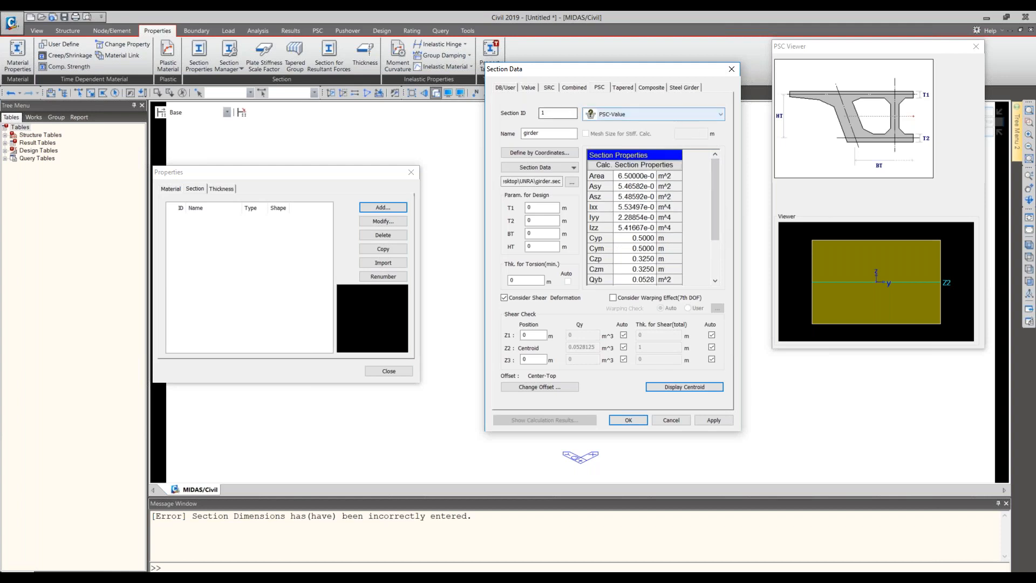
pyautogui.click(565, 153)
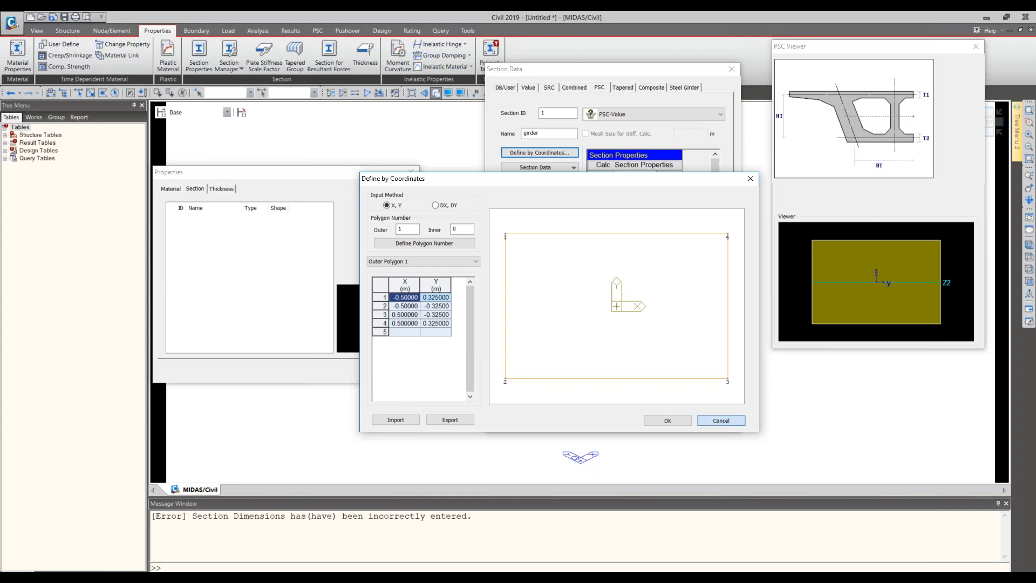
pyautogui.click(726, 423)
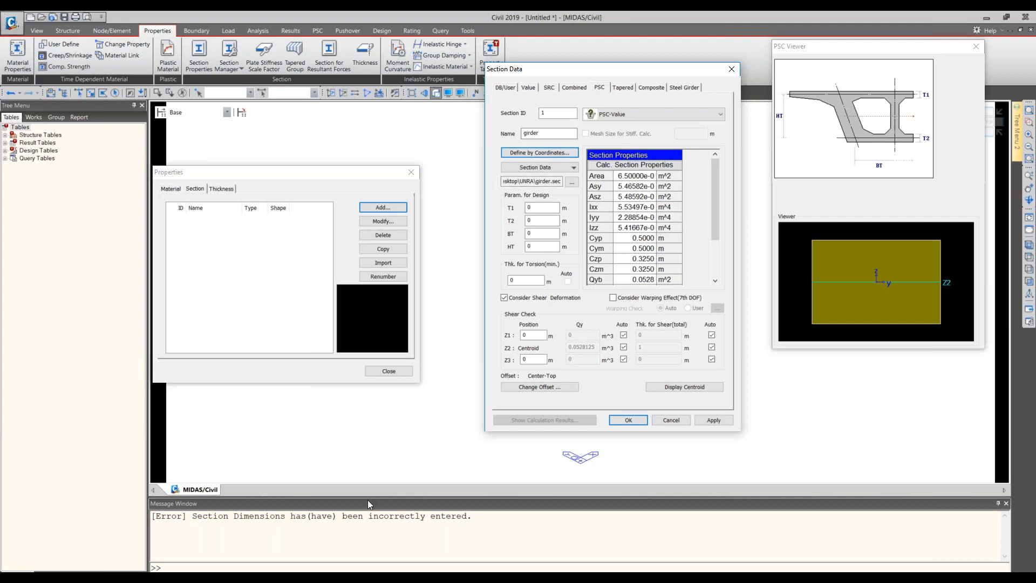
# - Recheck the girder's Center-Top offset settings and display the section centroid
pyautogui.click(551, 389)
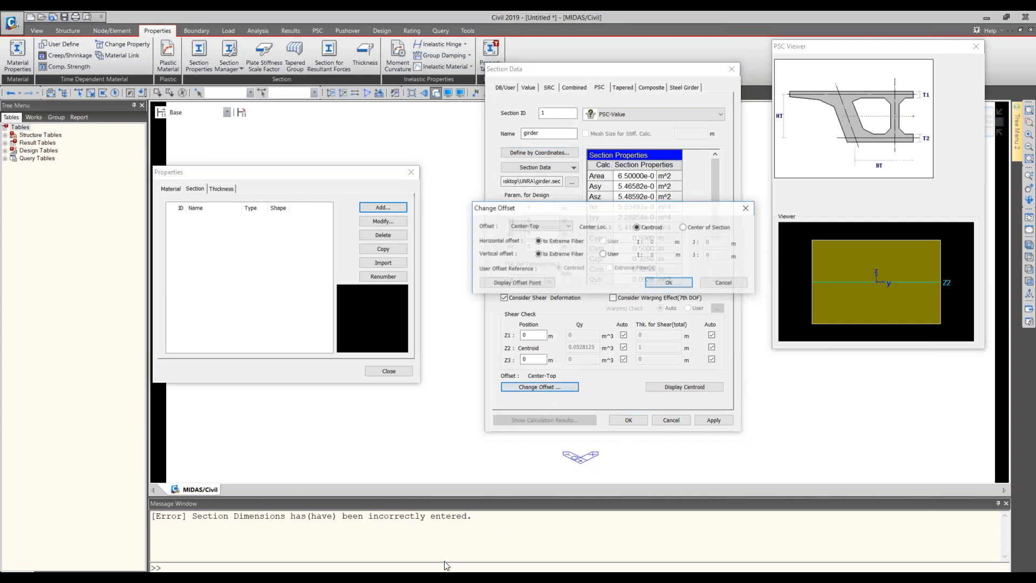
pyautogui.click(671, 284)
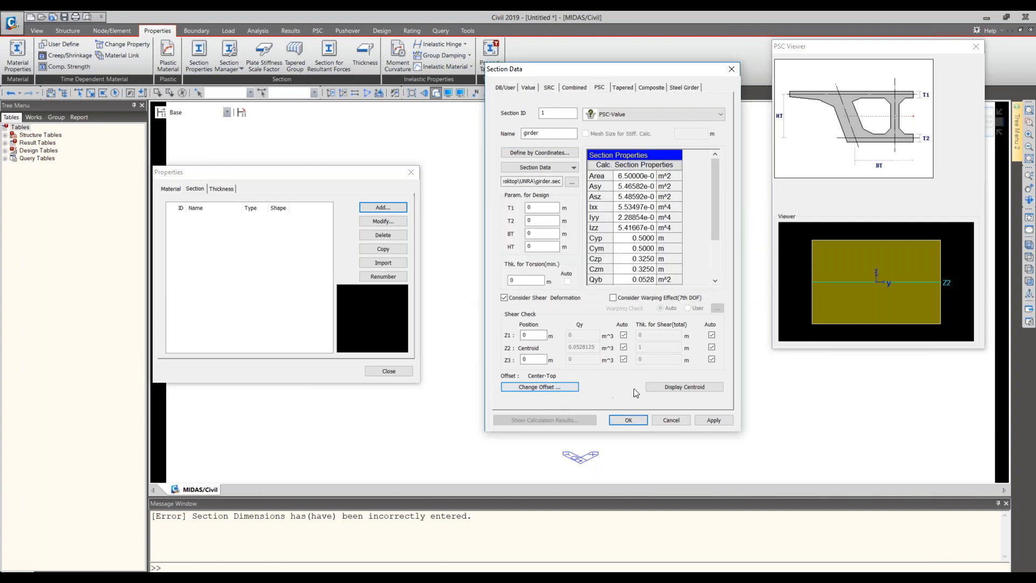
pyautogui.click(664, 387)
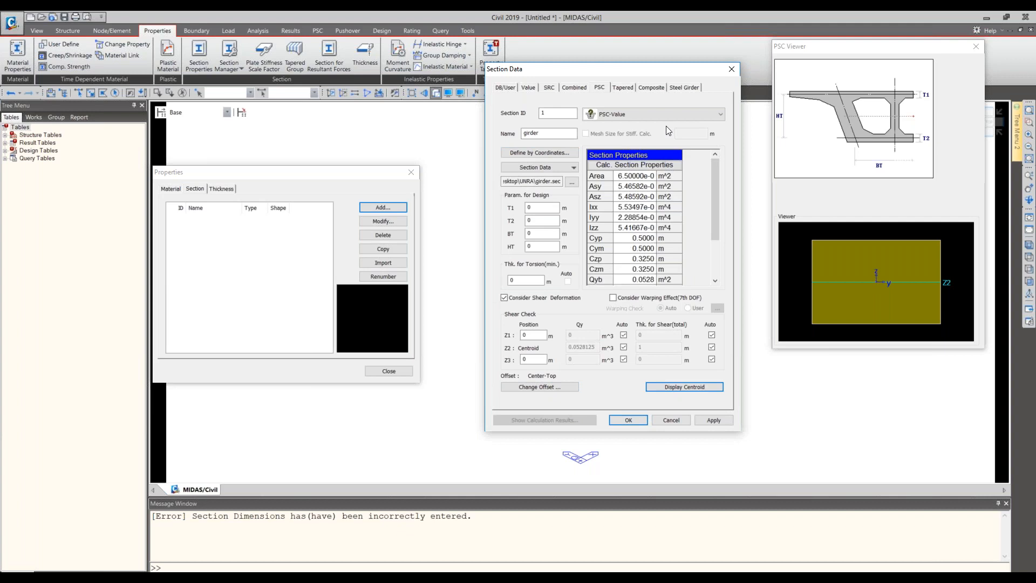
# - Open the girder's coordinate definition and set point 1 of Outer Polygon 1 to X 0, Y 0
pyautogui.click(571, 168)
pyautogui.click(556, 190)
pyautogui.click(539, 152)
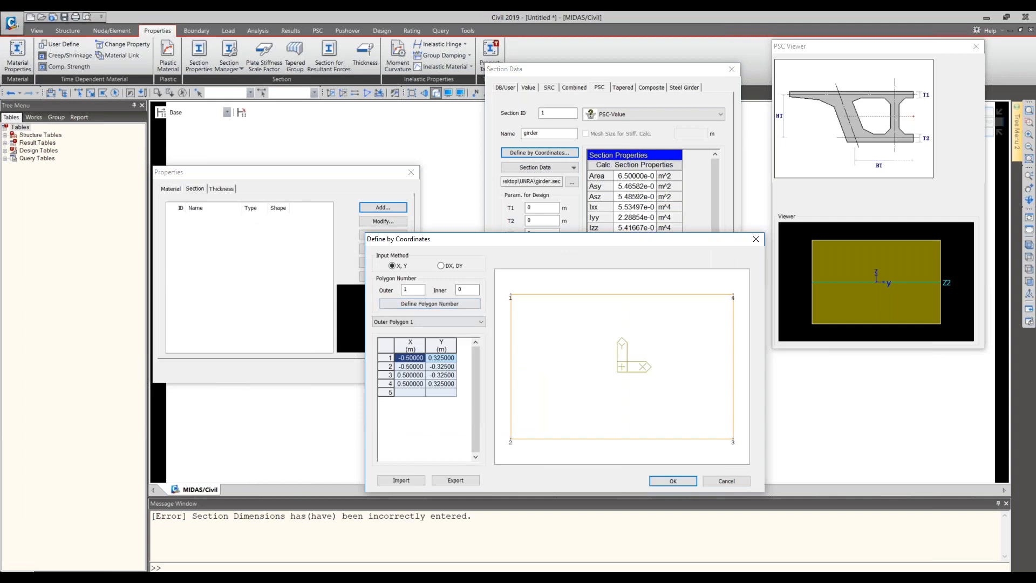
pyautogui.doubleClick(401, 358)
pyautogui.write('0')
pyautogui.click(448, 360)
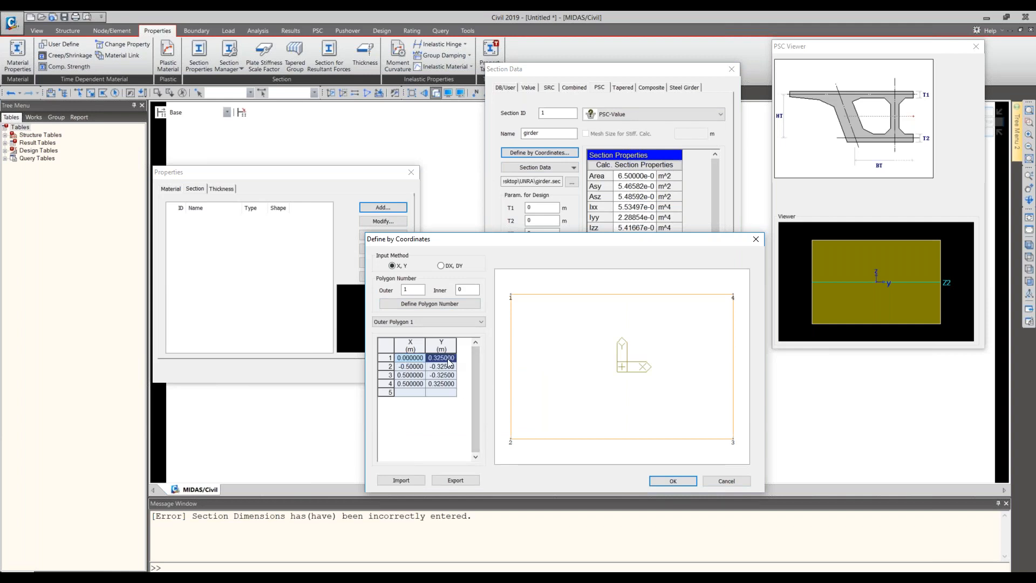
pyautogui.write('0')
# - Edit the X coordinate of point 2 of Outer Polygon 1
pyautogui.click(420, 371)
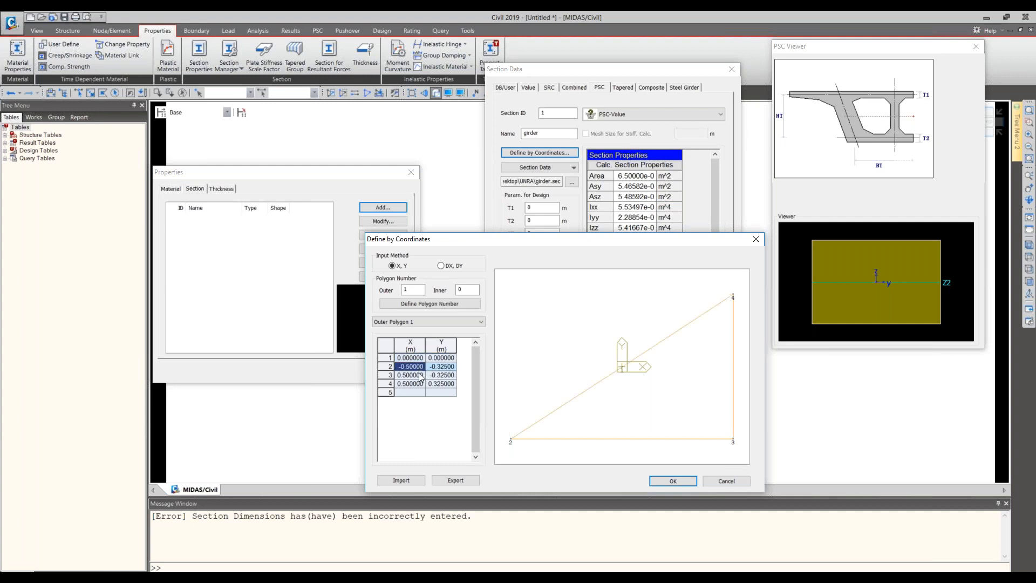
pyautogui.write('-0.5')
pyautogui.press('BackSpace')
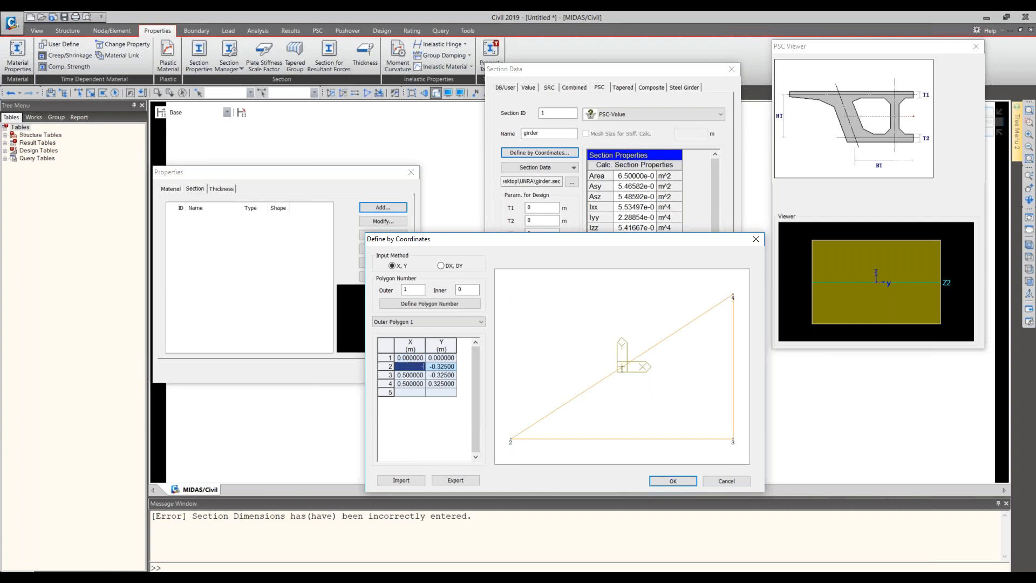
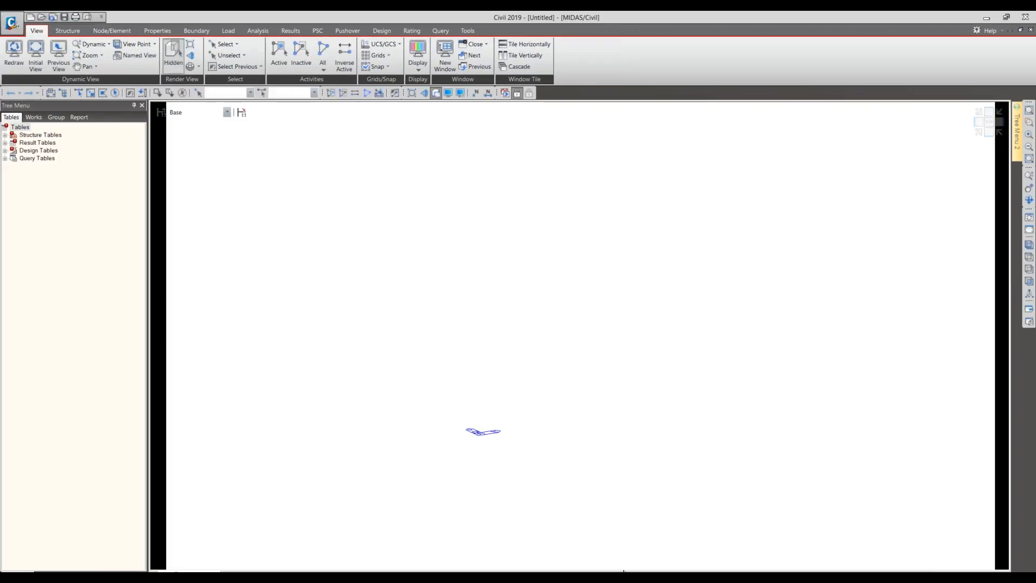
# - Narrow the tree menu and try to turn on the Message Window
pyautogui.moveTo(141, 225); pyautogui.dragTo(132, 225)
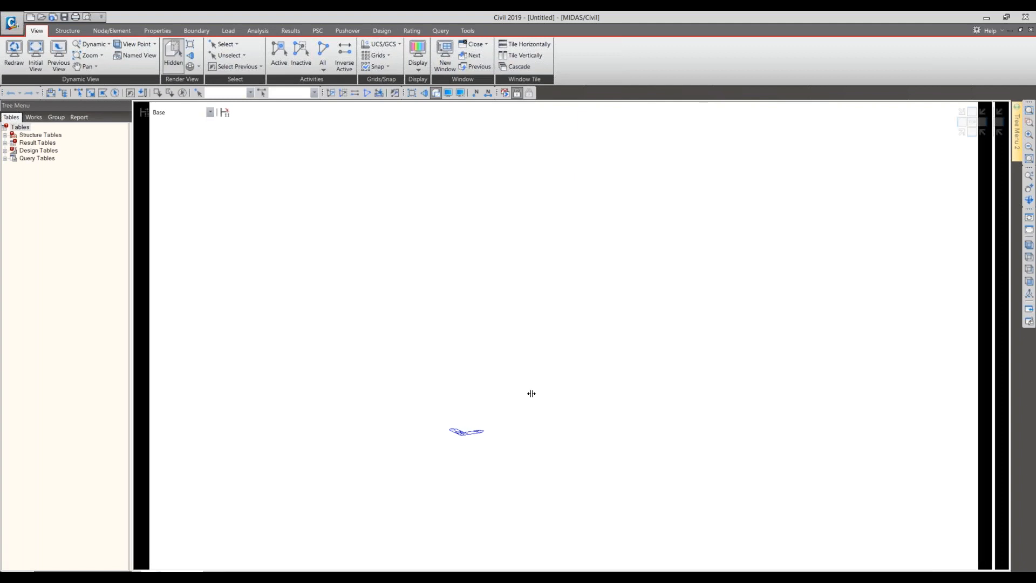
pyautogui.rightClick(929, 99)
pyautogui.click(961, 138)
pyautogui.rightClick(925, 95)
pyautogui.click(953, 137)
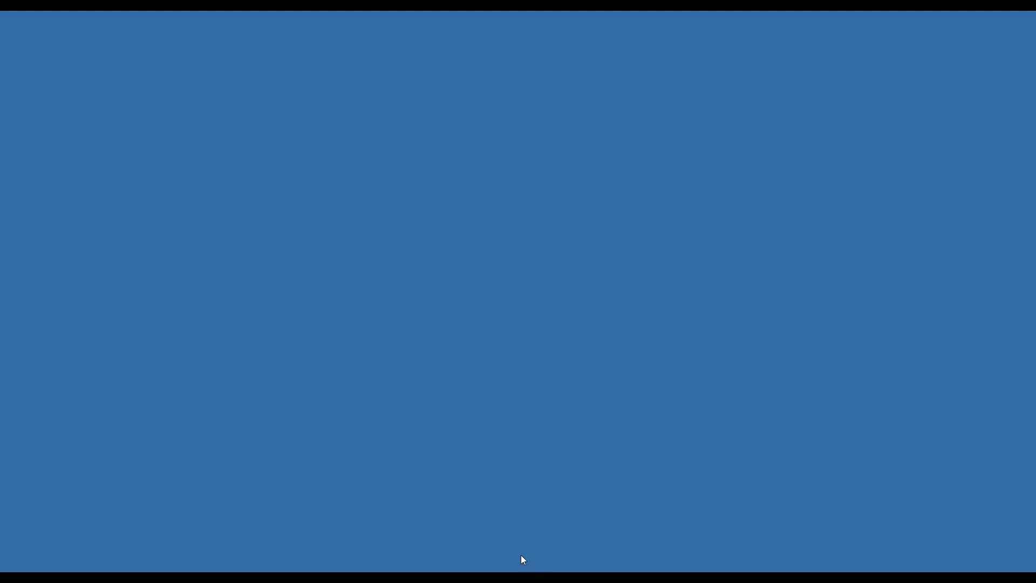
# - Close the AutoCAD window that holds the Midas Section (1).dxf drawing
pyautogui.rightClick(445, 571)
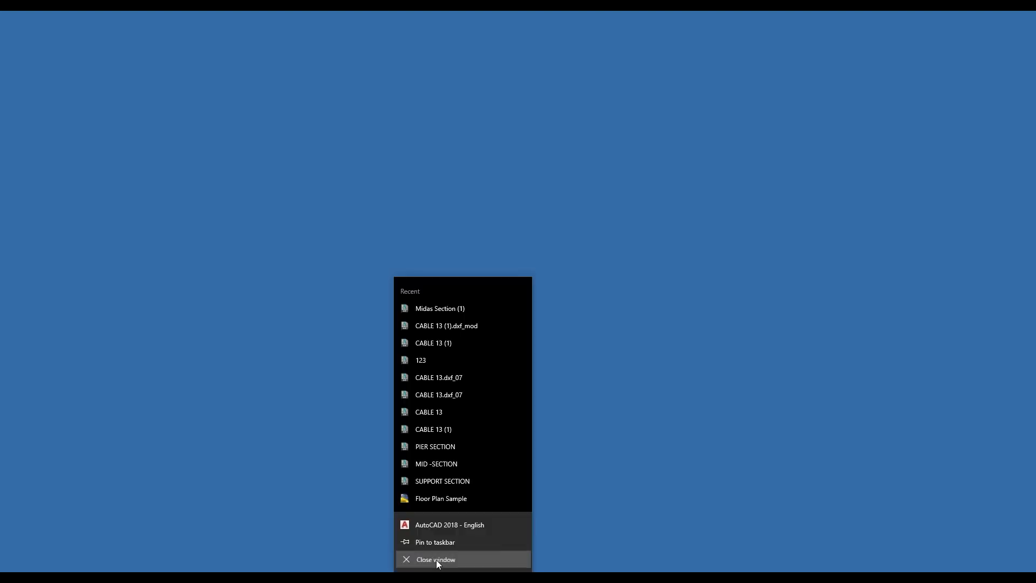
pyautogui.click(440, 562)
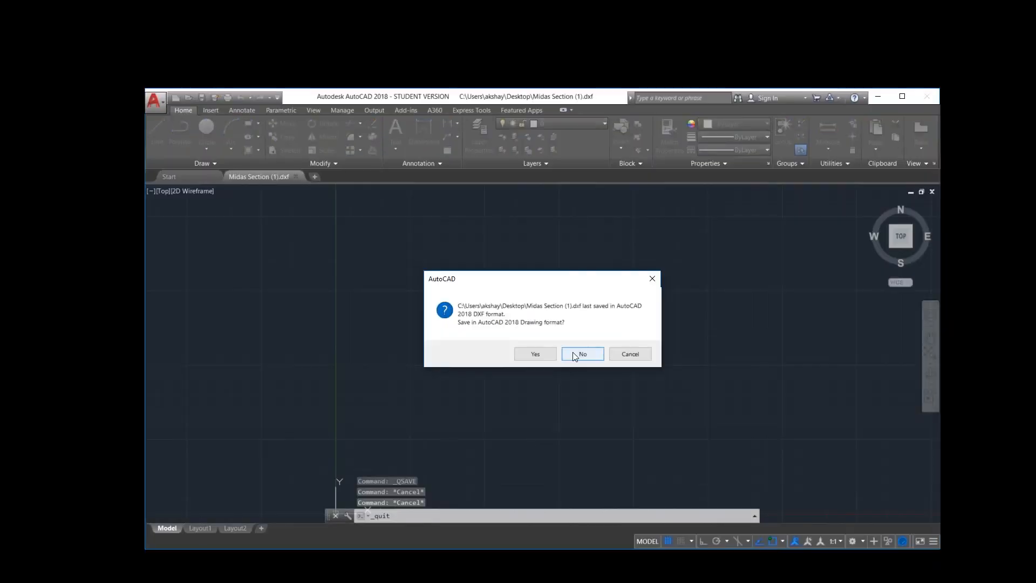
pyautogui.click(578, 354)
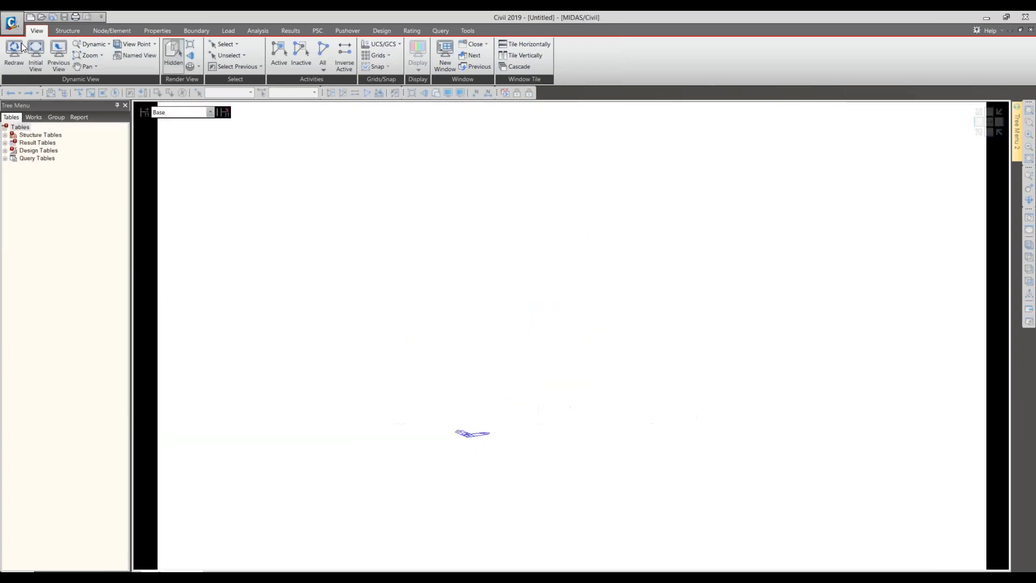
# - Try again to turn on the Message Window and widen the tree menu
pyautogui.click(13, 24)
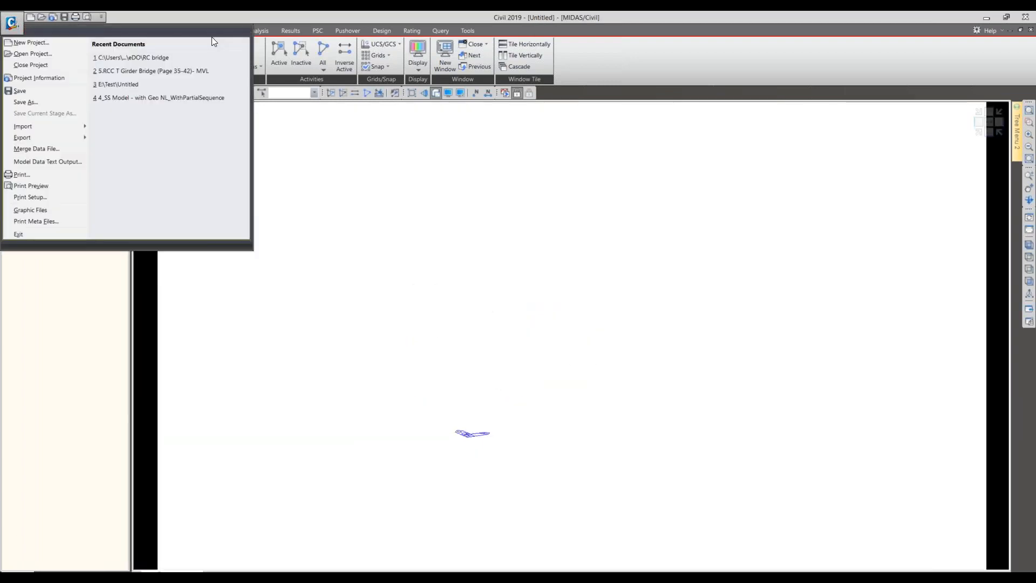
pyautogui.click(498, 379)
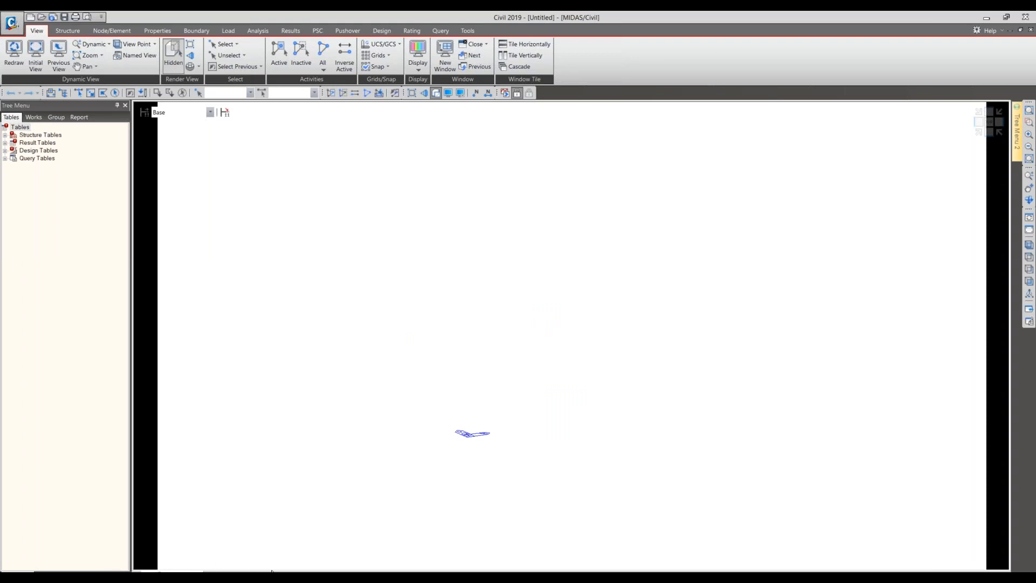
pyautogui.rightClick(642, 570)
pyautogui.click(669, 414)
pyautogui.rightClick(596, 570)
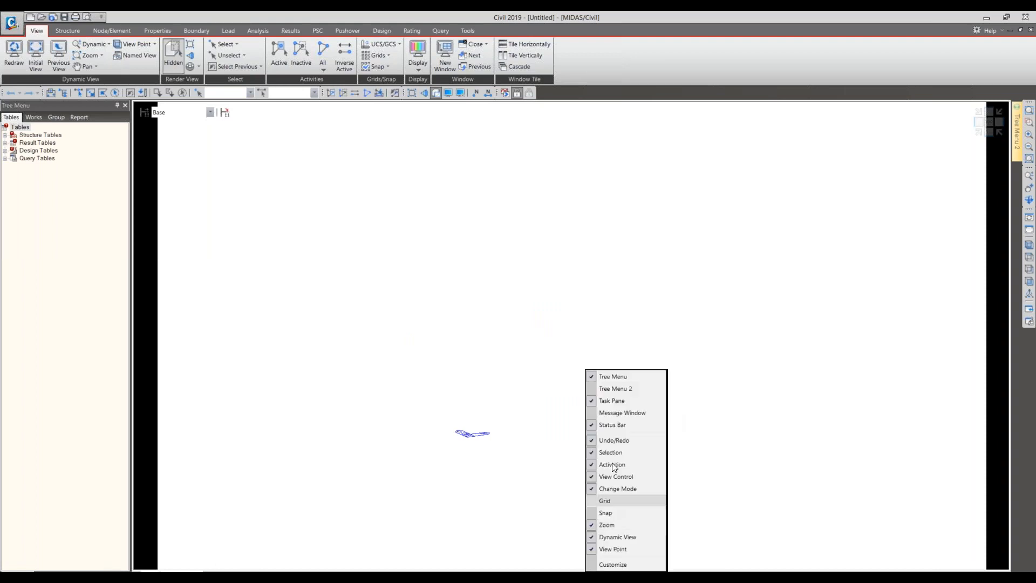
pyautogui.click(620, 414)
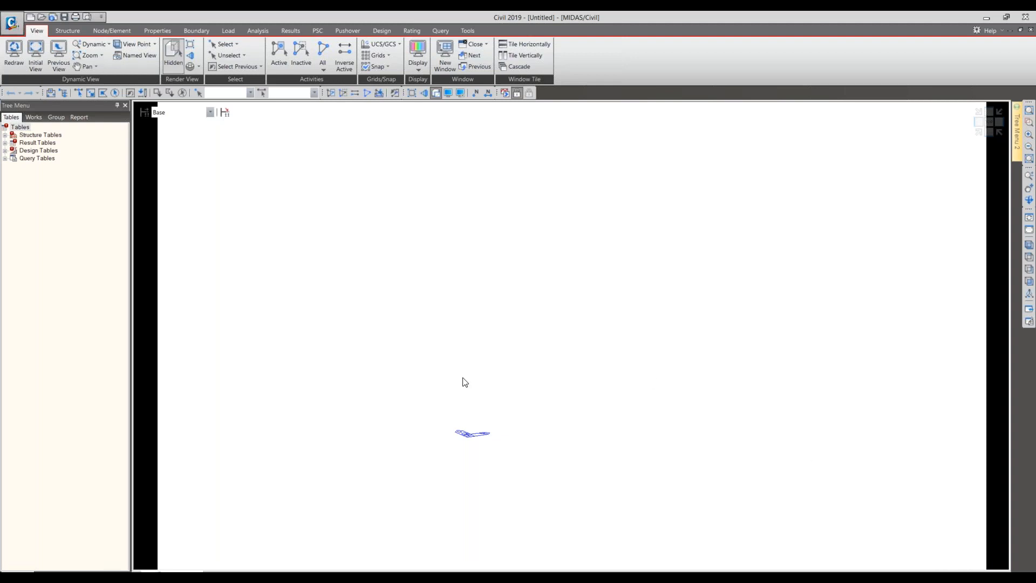
pyautogui.moveTo(133, 305); pyautogui.dragTo(160, 304)
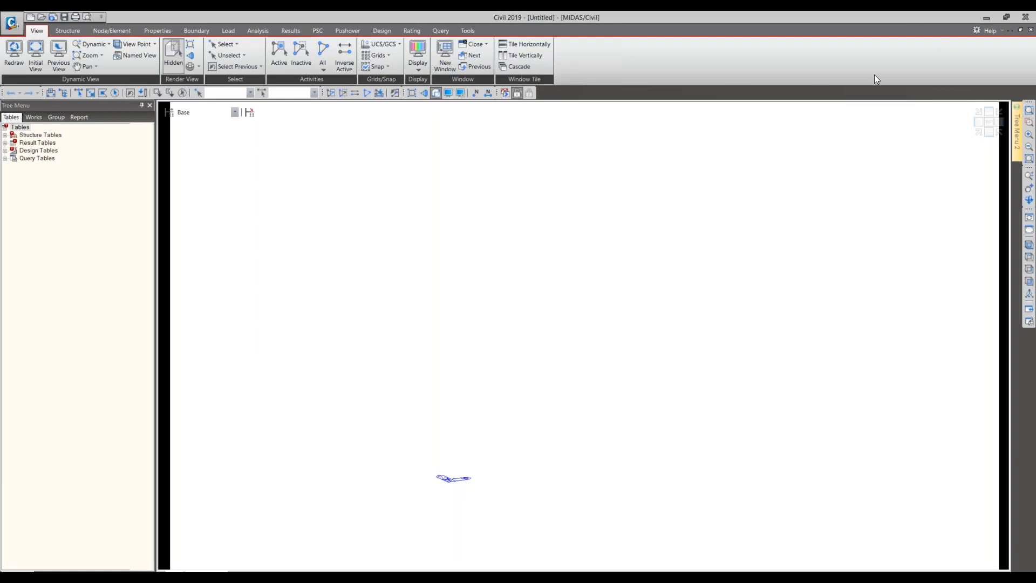
# - Restore the program window to a smaller size, then resize and move it while trying to bring back the Message Window
pyautogui.moveTo(858, 93); pyautogui.dragTo(665, 98)
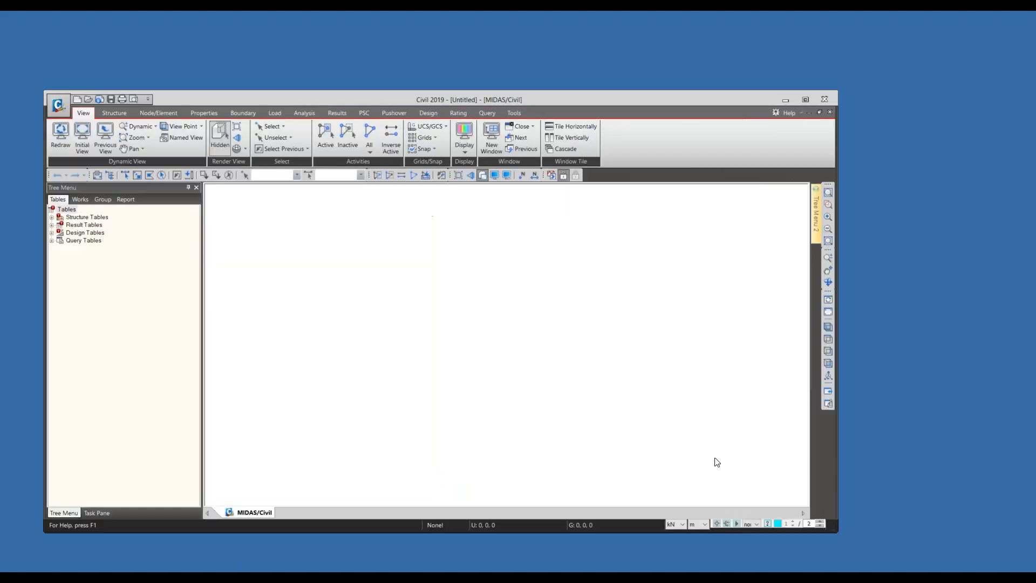
pyautogui.rightClick(218, 508)
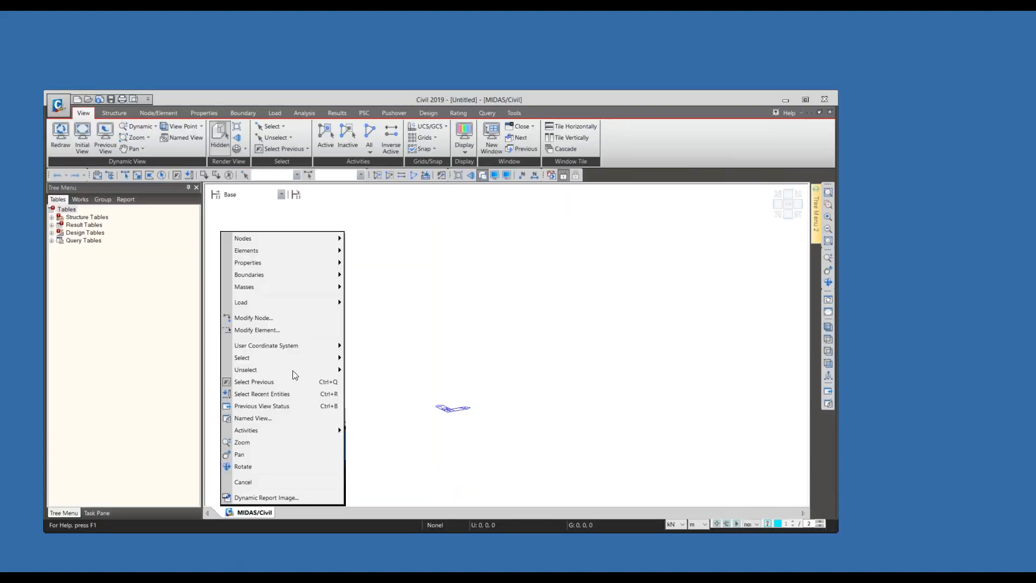
pyautogui.click(447, 373)
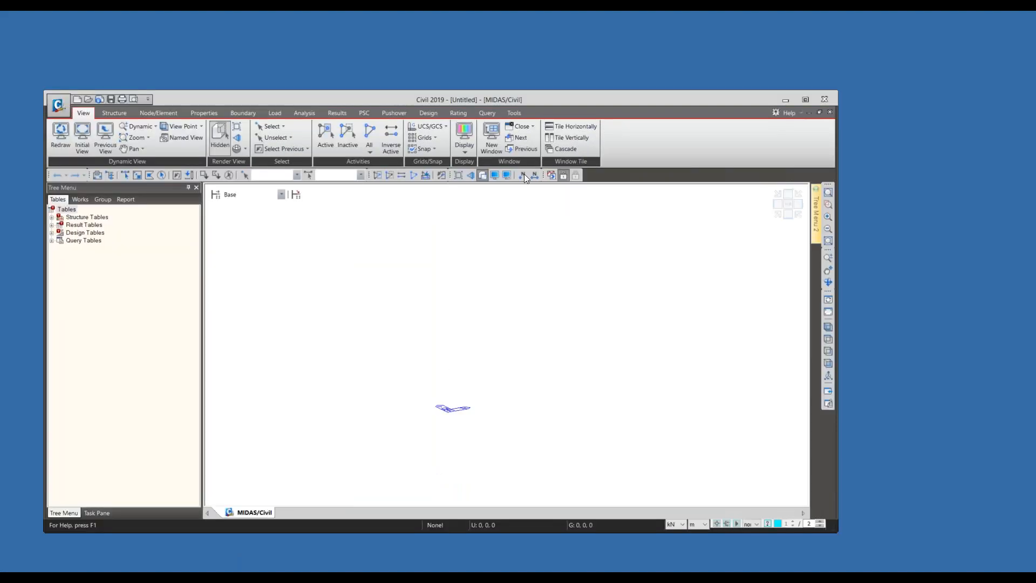
pyautogui.rightClick(627, 174)
pyautogui.click(652, 218)
pyautogui.moveTo(826, 521); pyautogui.dragTo(867, 499)
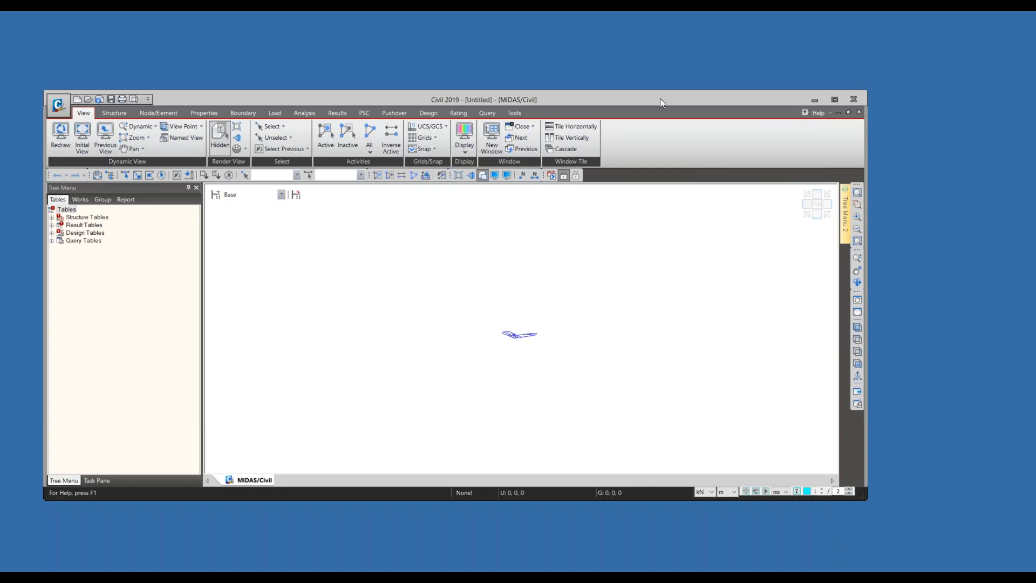
pyautogui.moveTo(659, 99); pyautogui.dragTo(675, 66)
pyautogui.click(834, 70)
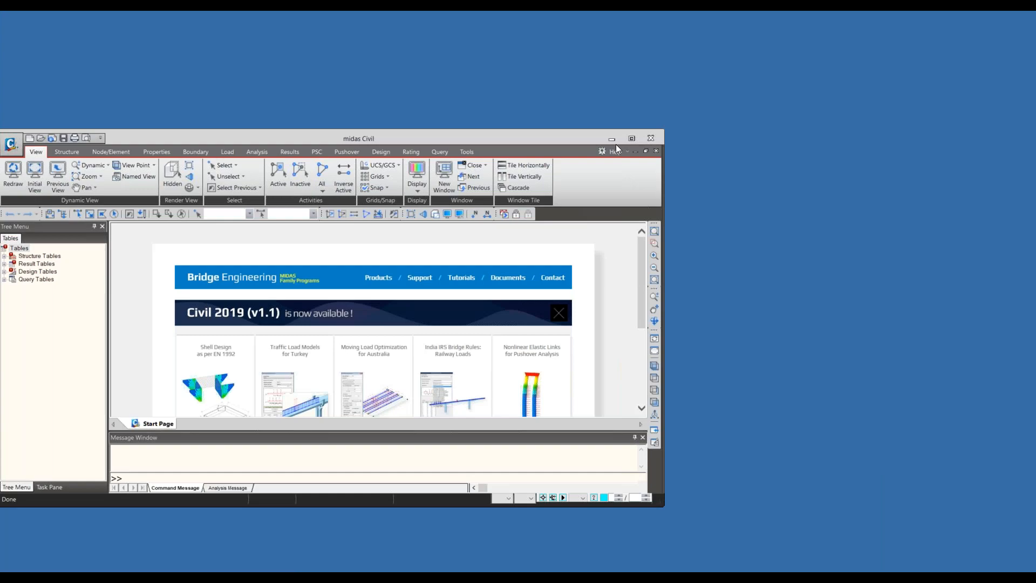
# - Maximize the restarted midas Civil window and enlarge its tree menu and Message Window panes
pyautogui.doubleClick(547, 136)
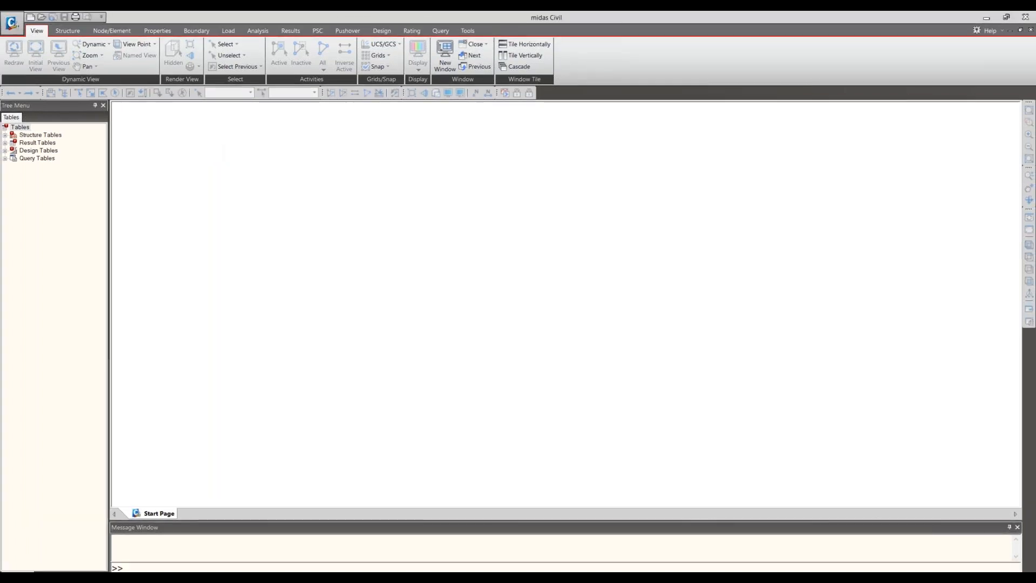
pyautogui.moveTo(112, 150); pyautogui.dragTo(137, 150)
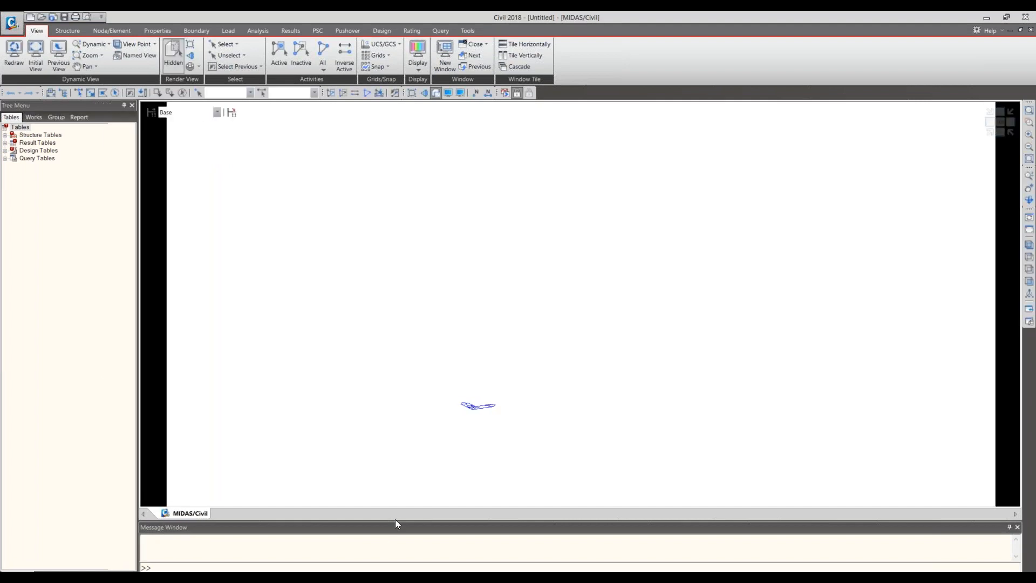
pyautogui.moveTo(397, 520); pyautogui.dragTo(398, 498)
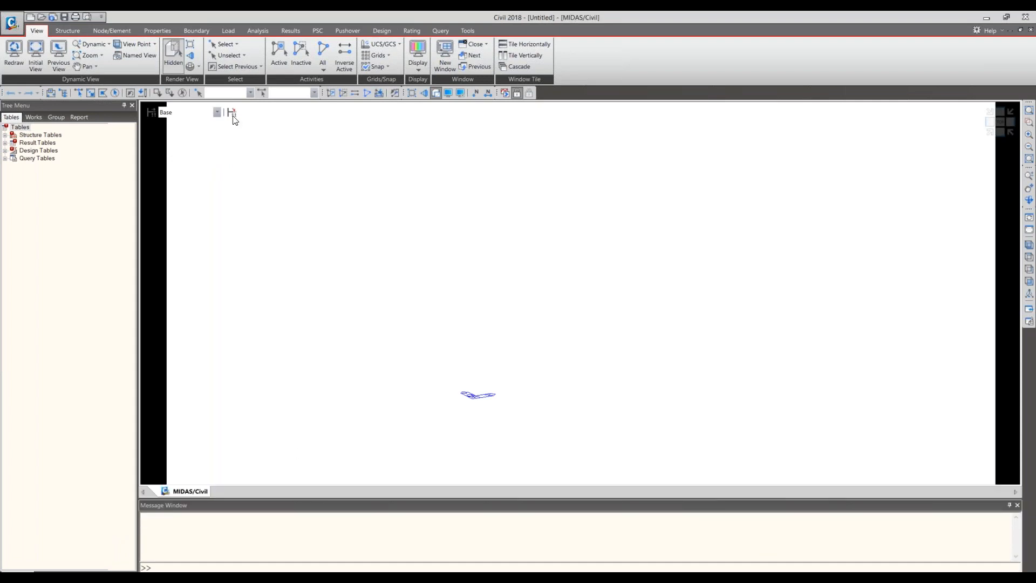
# - Save the new project under the file name bridge in the UNRA folder
pyautogui.click(14, 24)
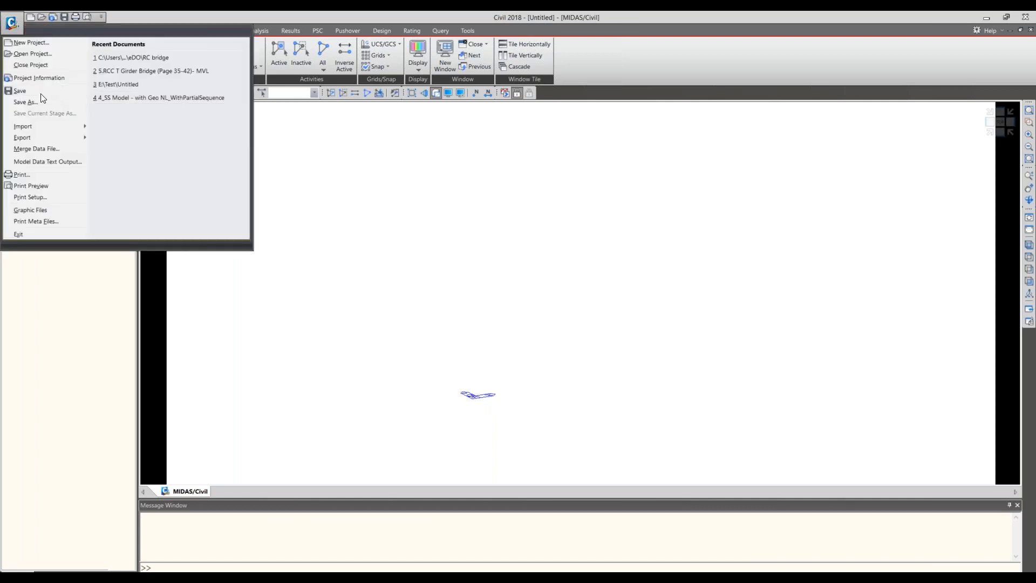
pyautogui.click(41, 100)
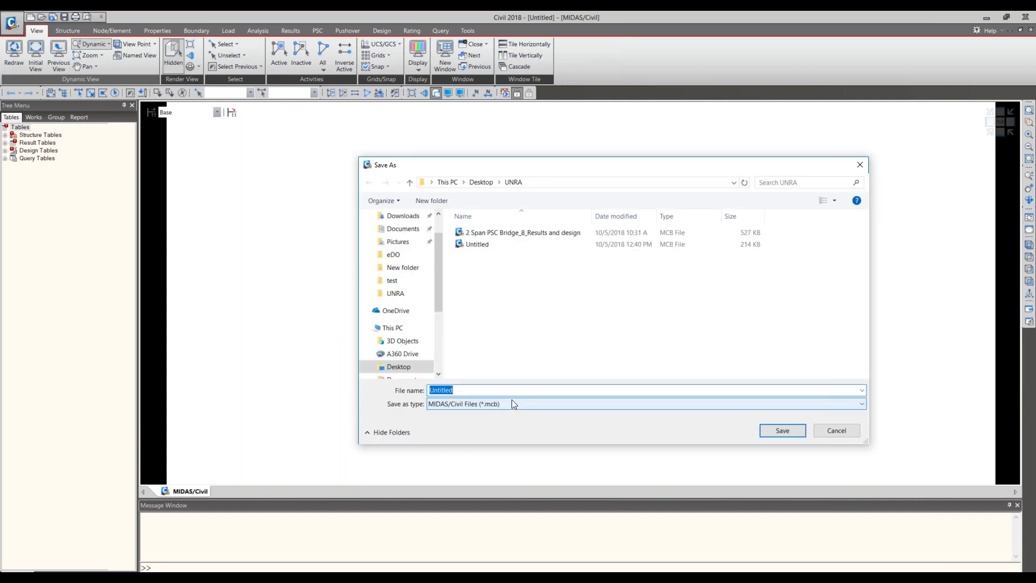
pyautogui.press('BackSpace')
pyautogui.write('ridge')
pyautogui.click(783, 430)
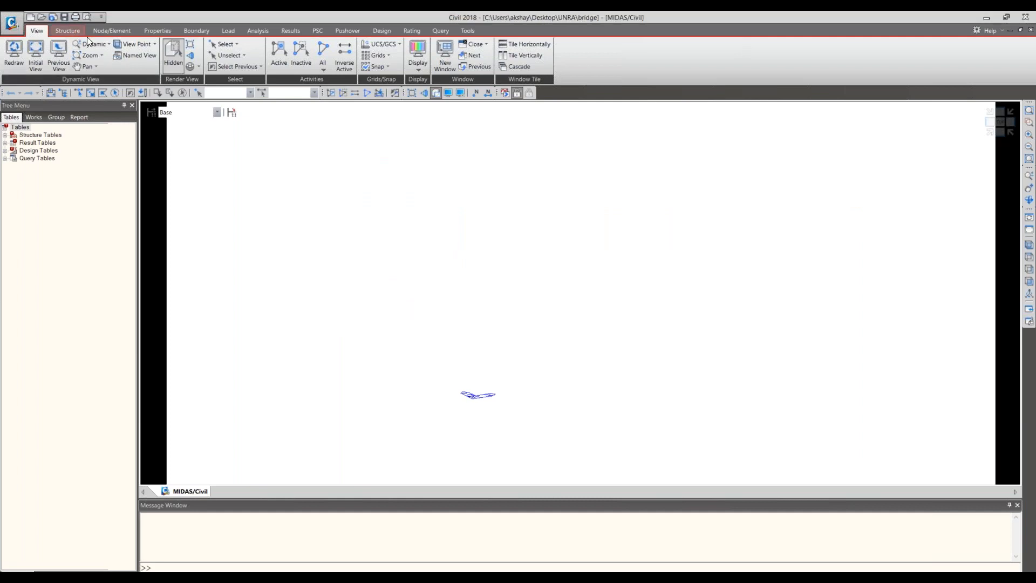
pyautogui.click(84, 35)
pyautogui.scroll(-1, 91, 69)
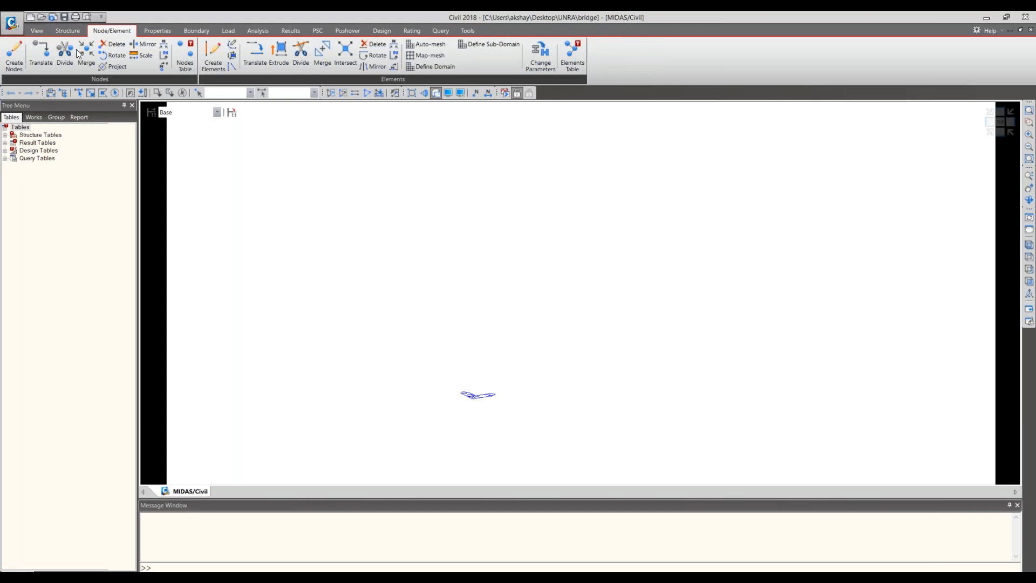
pyautogui.click(70, 31)
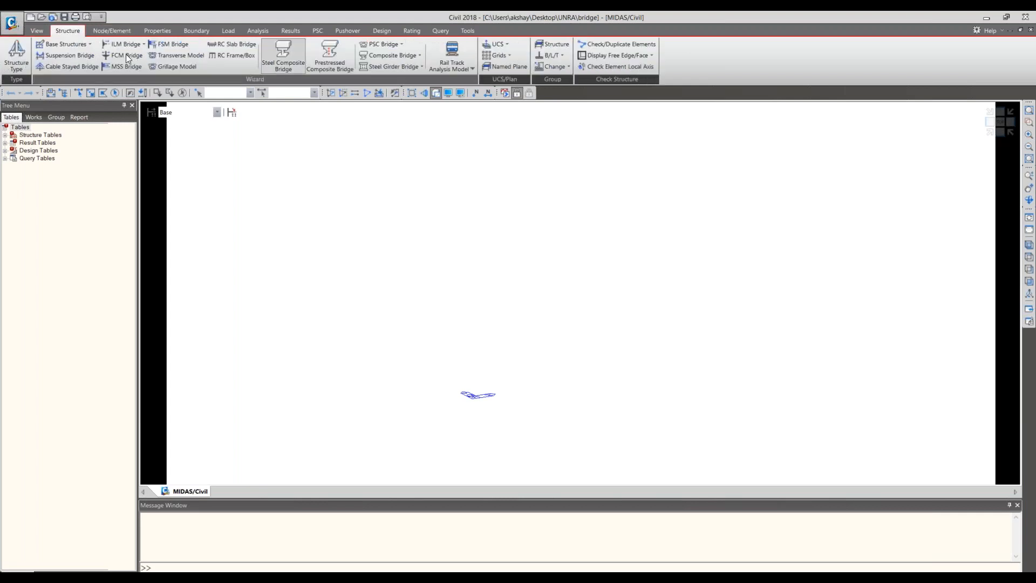
pyautogui.click(124, 30)
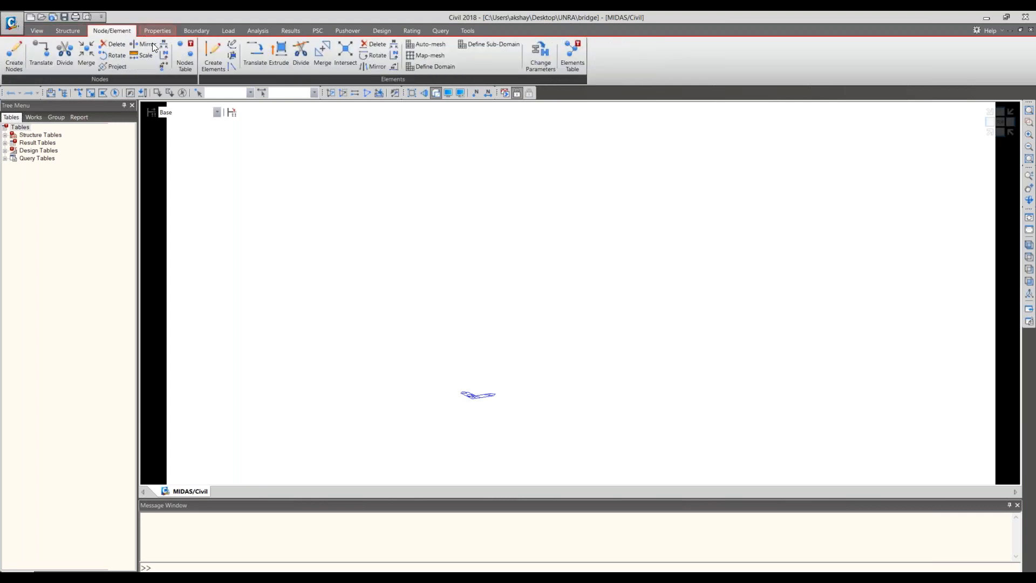
# - Add concrete material 1 using the EN04(RC) standard and grade C35/45, then close the material properties
pyautogui.click(157, 31)
pyautogui.click(17, 54)
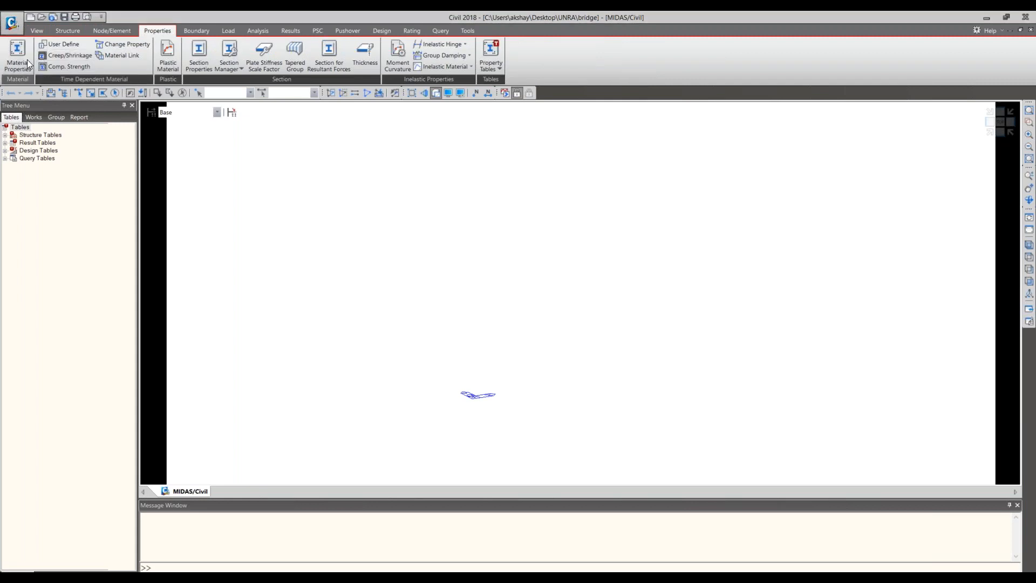
pyautogui.moveTo(162, 24); pyautogui.dragTo(303, 119)
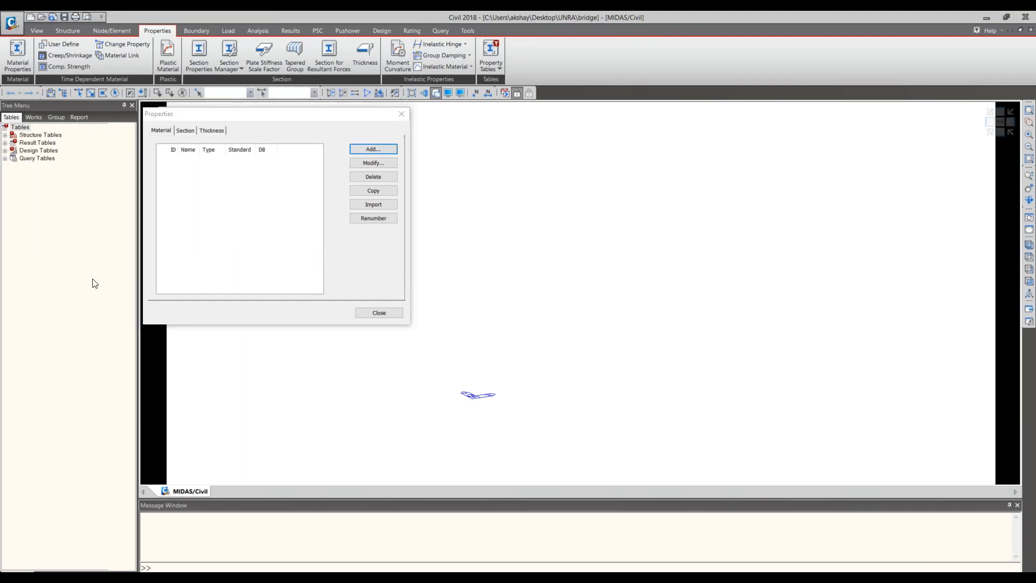
pyautogui.moveTo(156, 55); pyautogui.dragTo(492, 46)
pyautogui.click(489, 104)
pyautogui.click(459, 120)
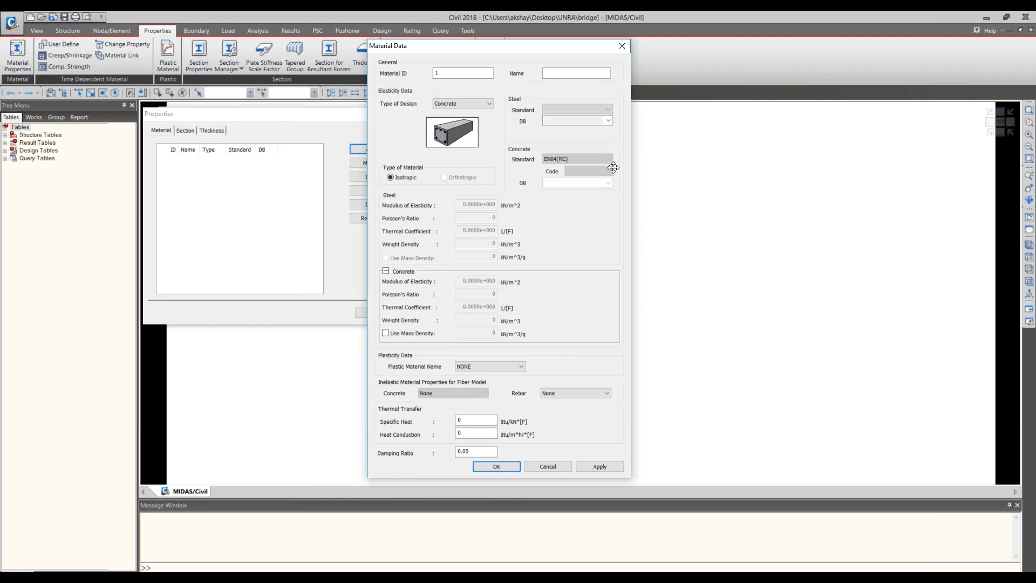
pyautogui.click(609, 158)
pyautogui.click(608, 159)
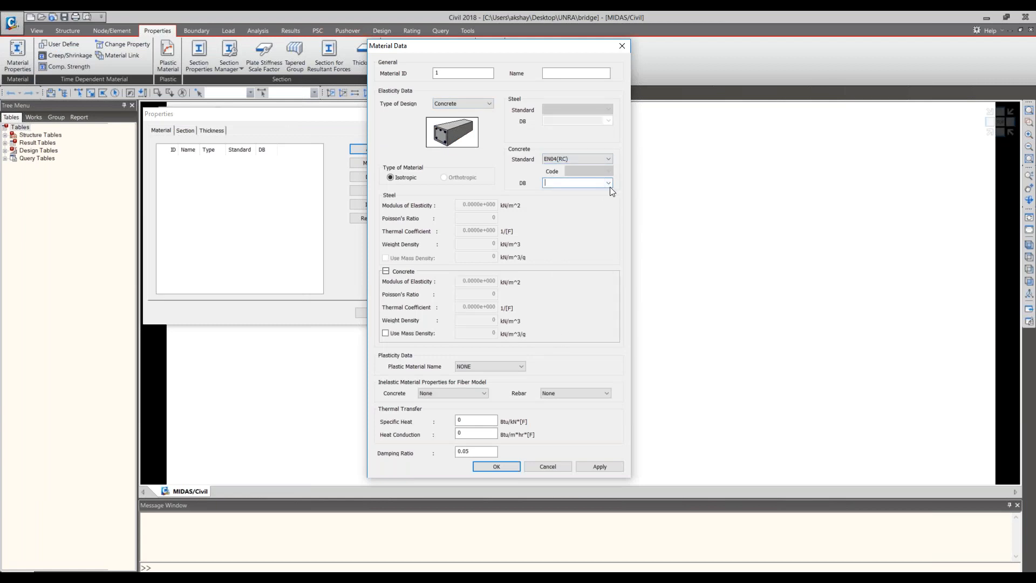
pyautogui.click(608, 183)
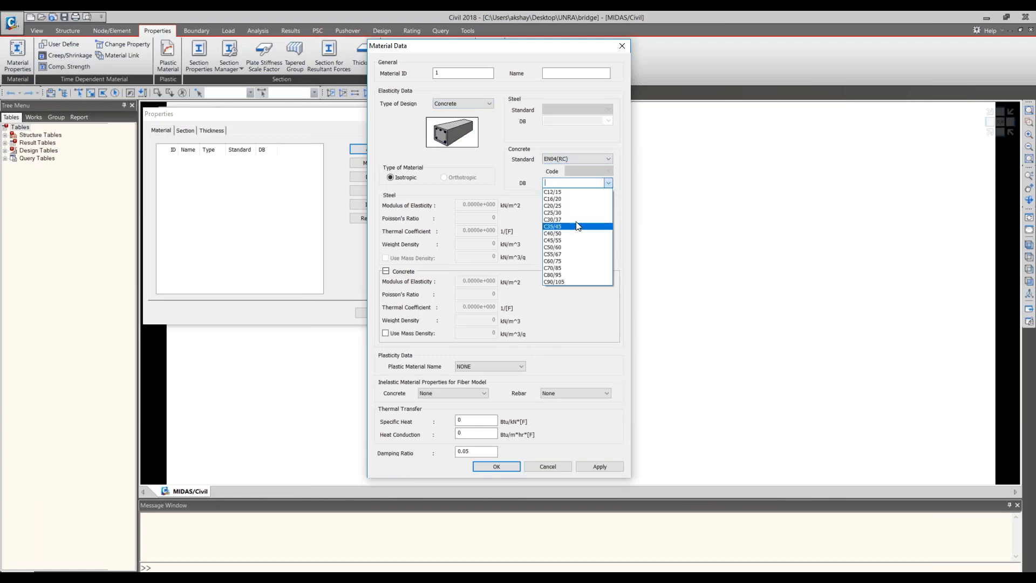
pyautogui.click(577, 227)
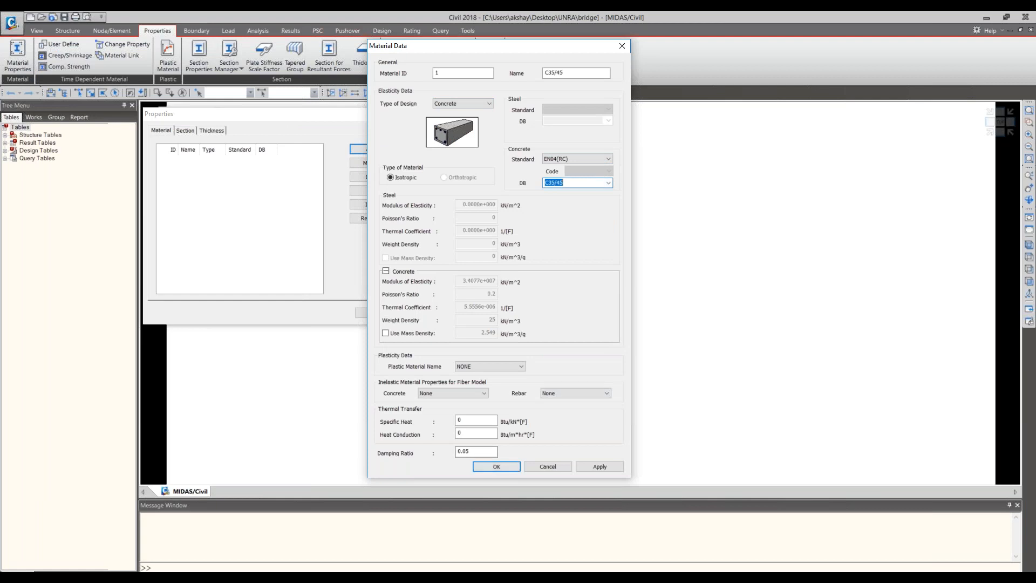
pyautogui.press('Return')
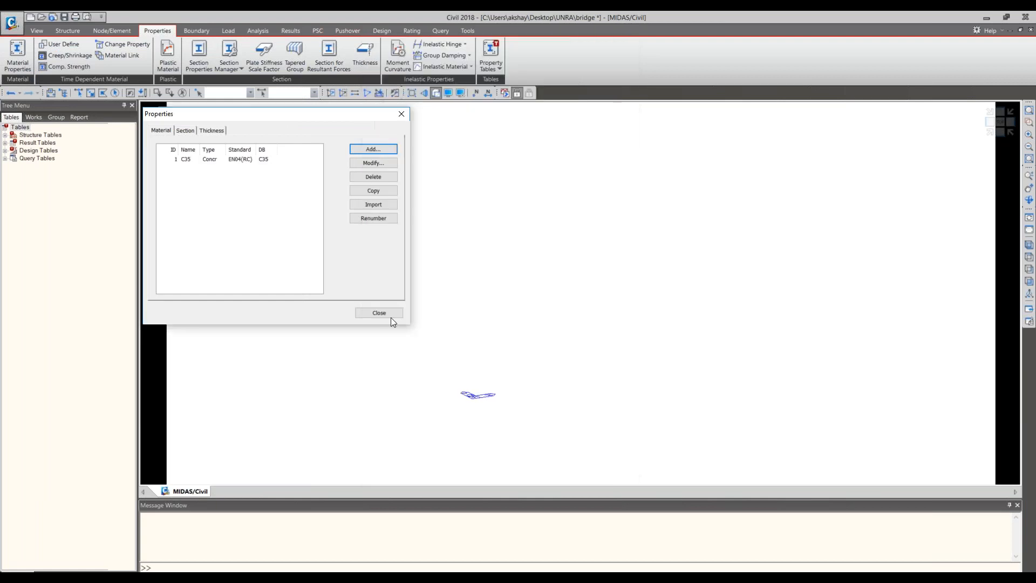
pyautogui.click(387, 314)
# - Start adding section 1 as a PSC section and set its type to PSC-Value
pyautogui.click(199, 55)
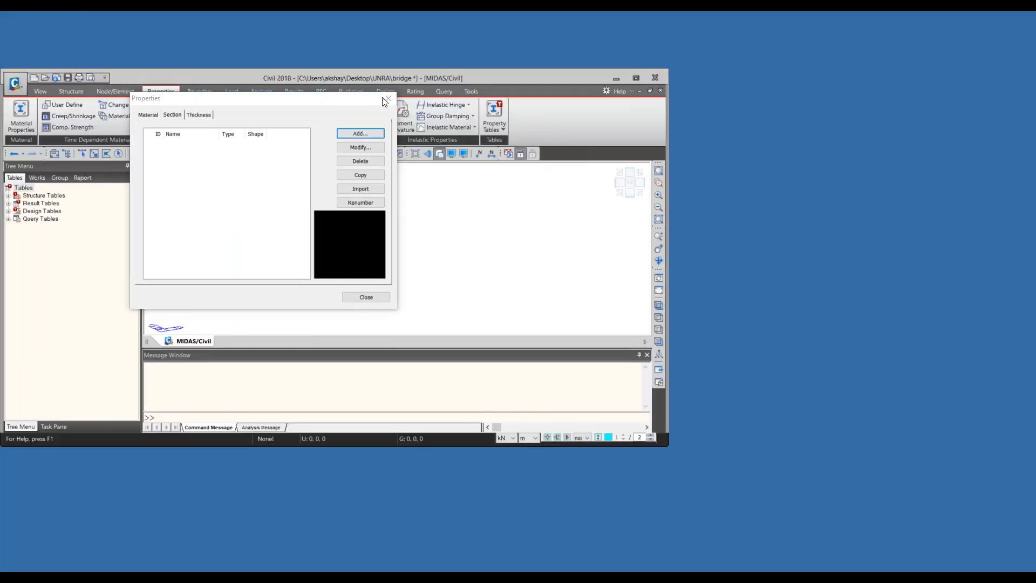
pyautogui.moveTo(1, 142); pyautogui.dragTo(394, 87)
pyautogui.click(501, 100)
pyautogui.click(449, 101)
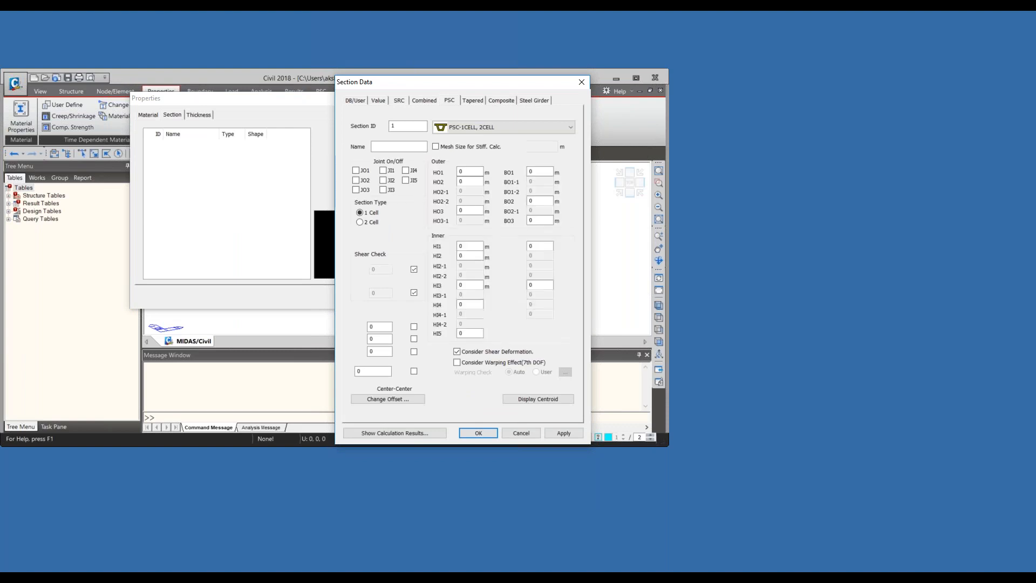
pyautogui.click(480, 128)
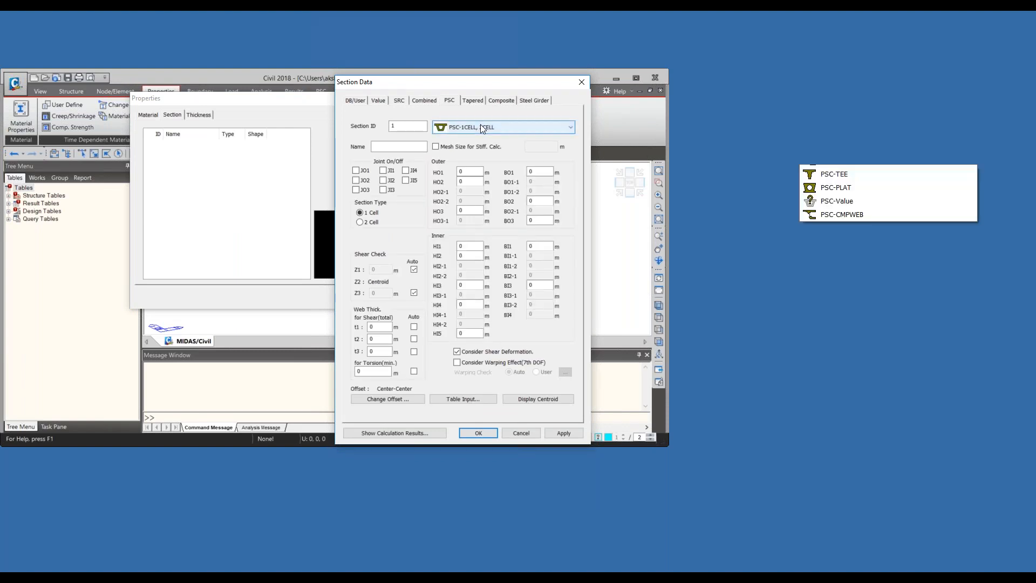
pyautogui.click(852, 301)
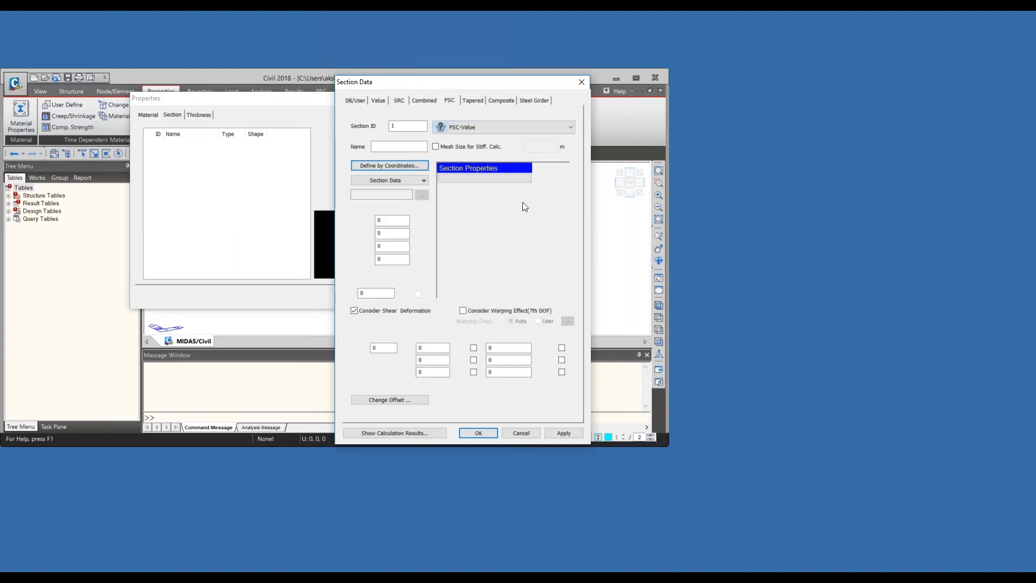
# - Open the PSC section database for section 1 with code UK and set the type to UK-Solid Box
pyautogui.click(504, 132)
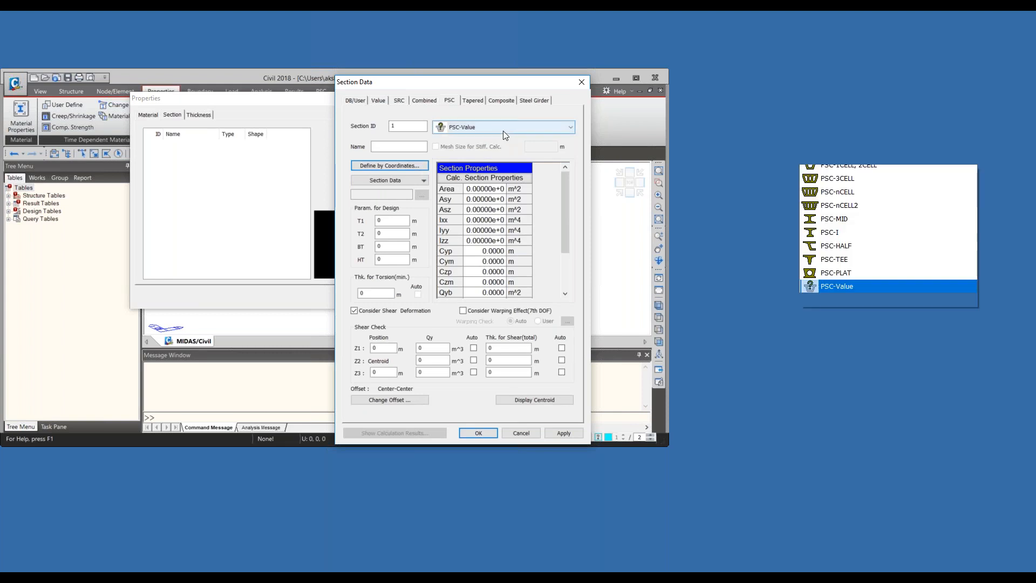
pyautogui.click(504, 131)
pyautogui.click(406, 180)
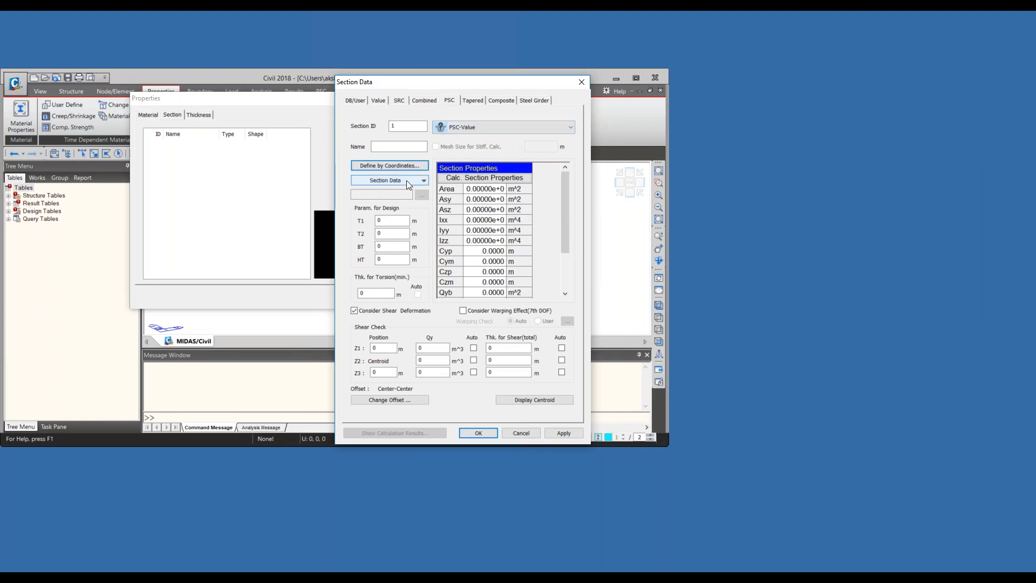
pyautogui.click(406, 195)
pyautogui.click(400, 143)
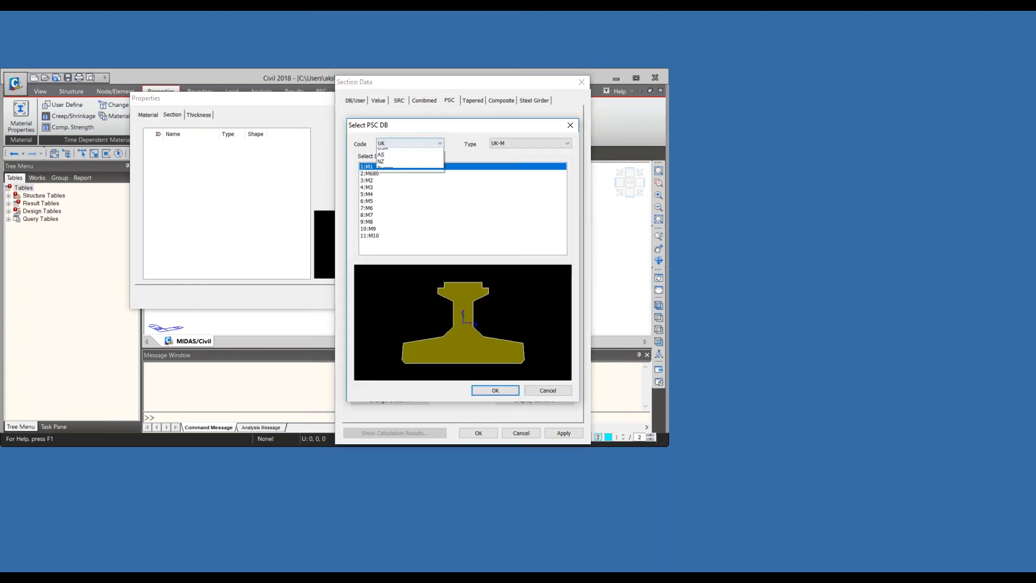
pyautogui.click(401, 144)
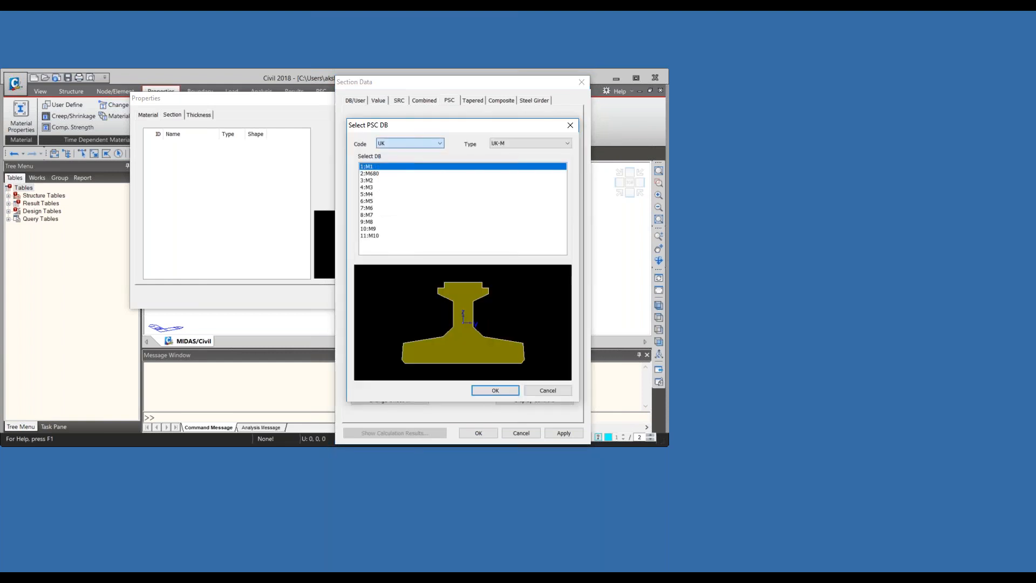
pyautogui.click(561, 143)
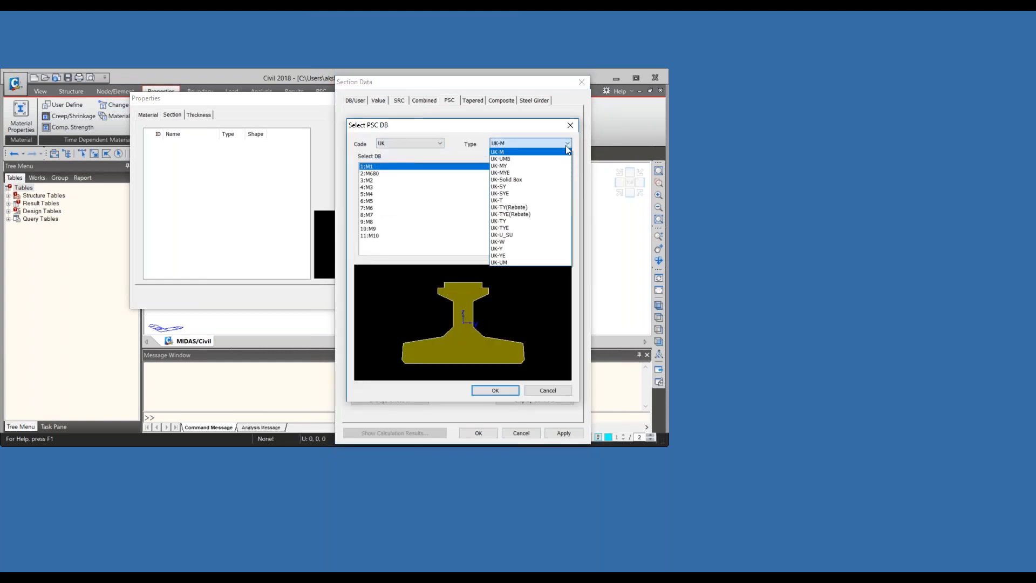
pyautogui.click(548, 180)
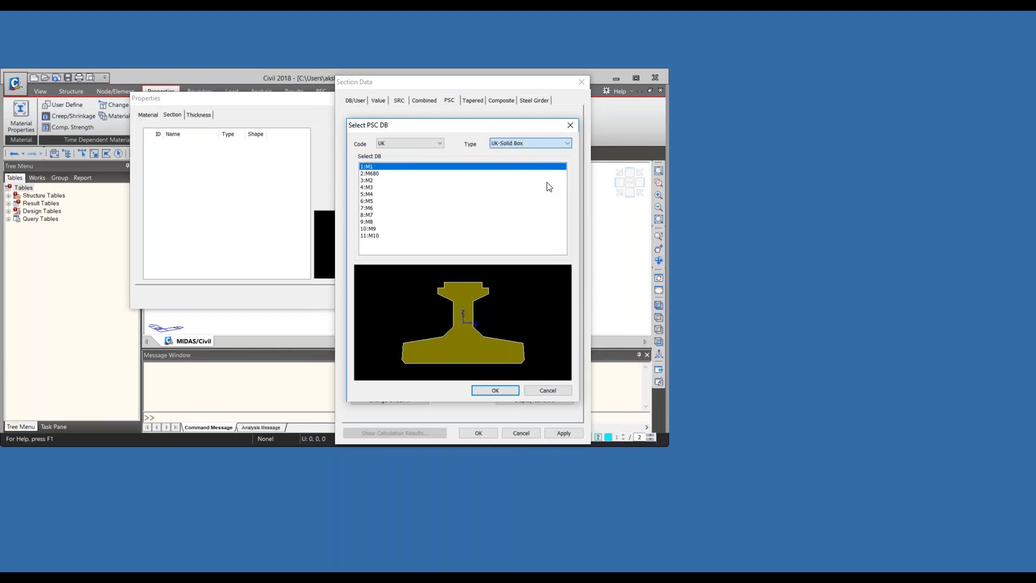
# - Preview the UK solid box shapes between SD1(1) and SD5(2) to compare their outlines
pyautogui.click(373, 175)
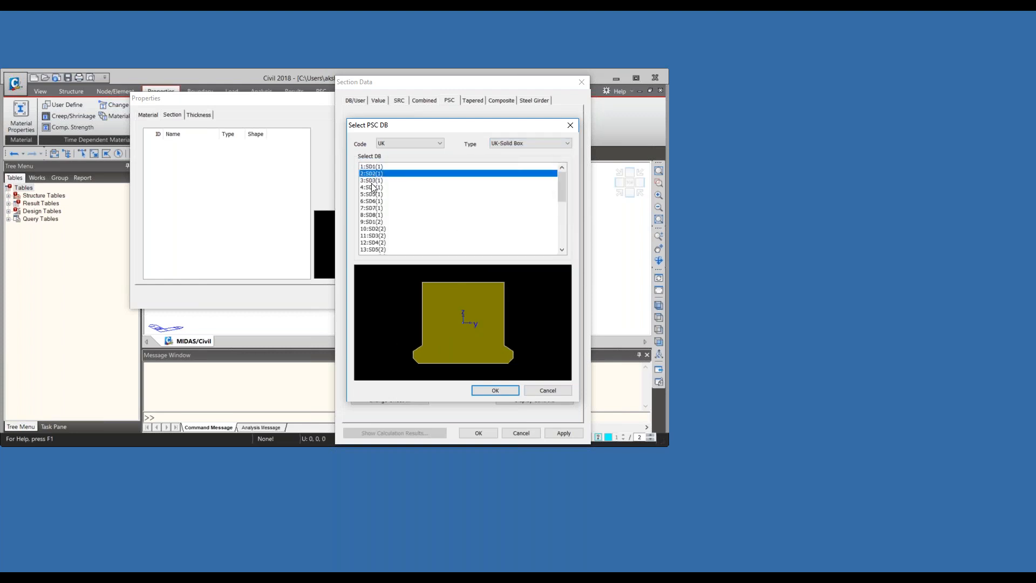
pyautogui.click(372, 183)
pyautogui.click(372, 194)
pyautogui.click(369, 209)
pyautogui.click(369, 230)
pyautogui.click(372, 236)
pyautogui.click(373, 249)
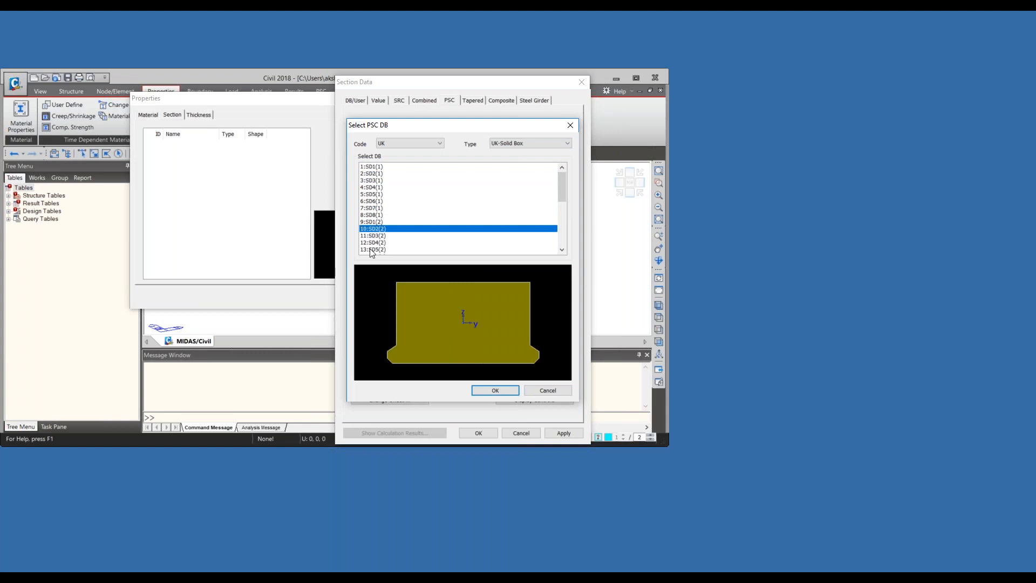
pyautogui.click(372, 229)
pyautogui.click(372, 207)
pyautogui.click(372, 174)
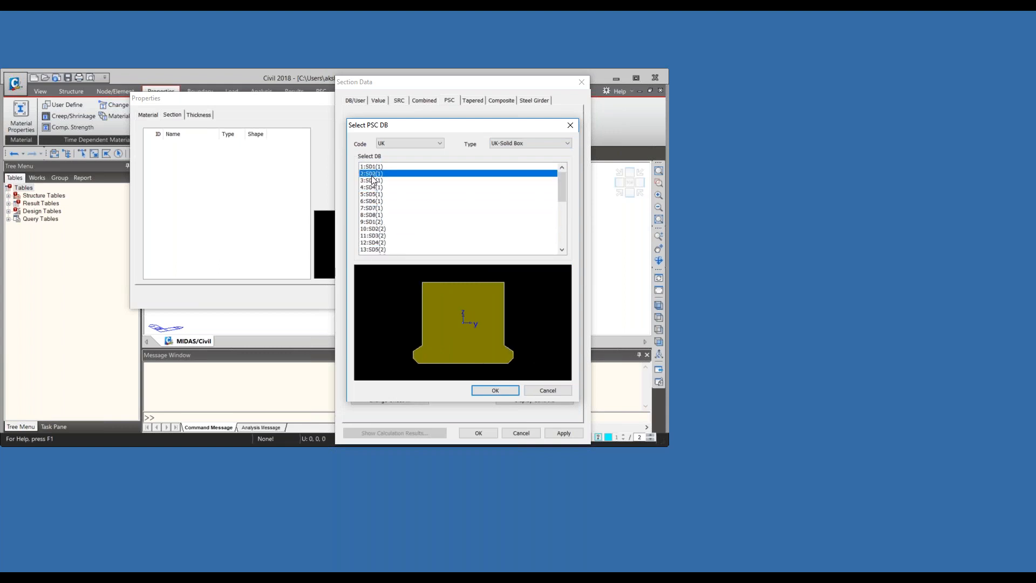
pyautogui.click(382, 168)
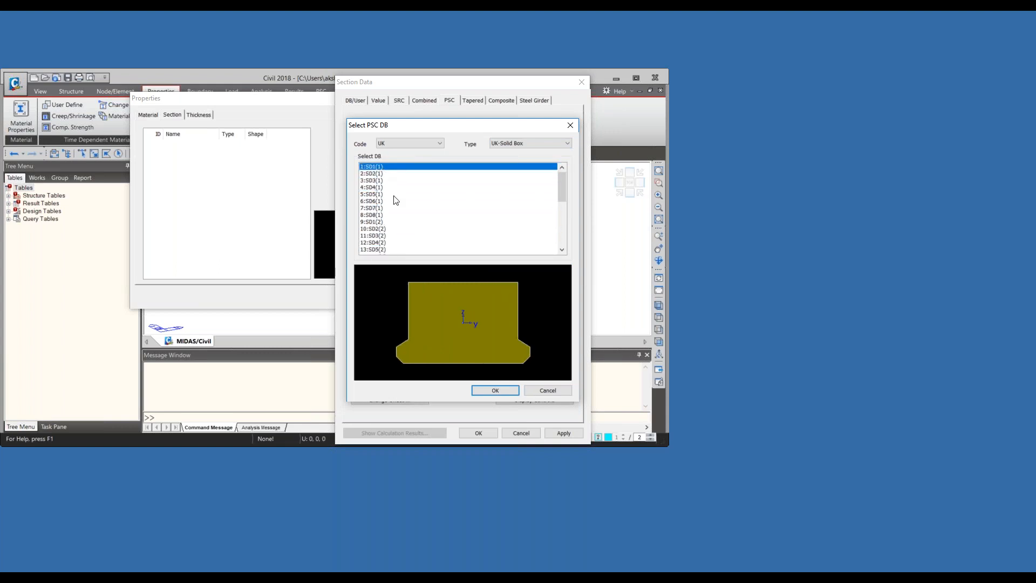
pyautogui.click(390, 249)
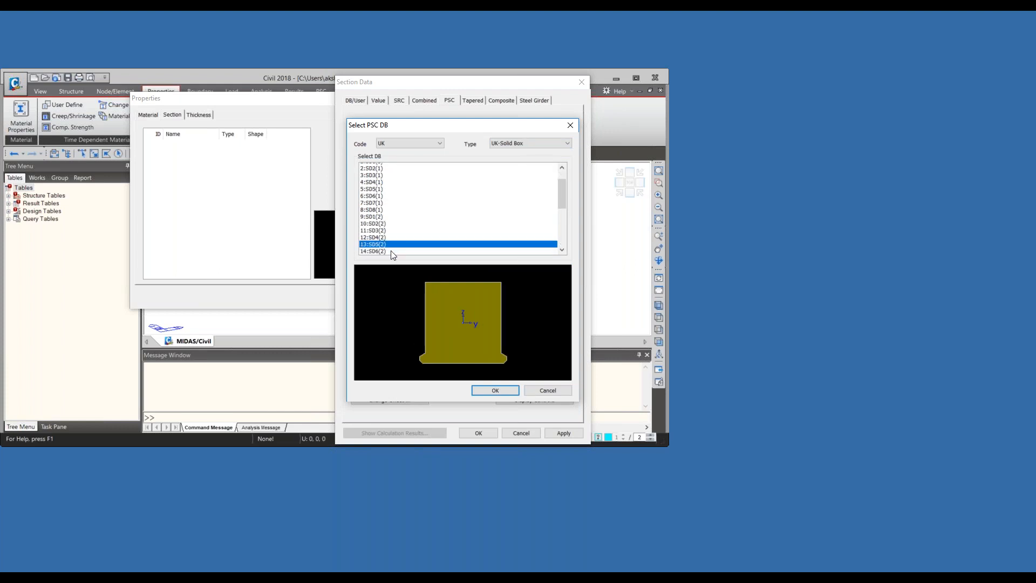
# - Load the 32:SD8(4) solid box from the database into section 1
pyautogui.scroll(-6, 392, 251)
pyautogui.click(391, 249)
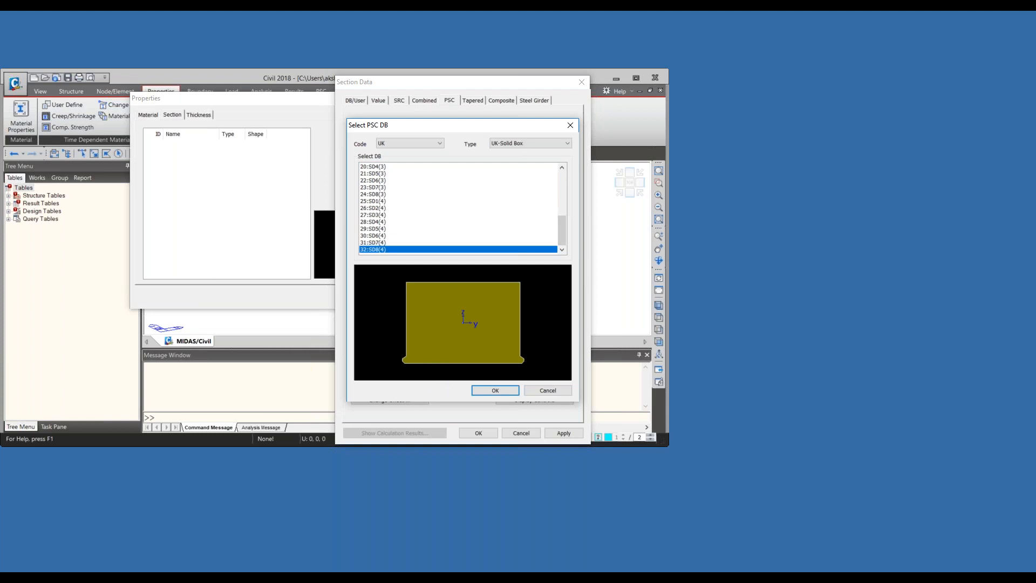
pyautogui.click(495, 391)
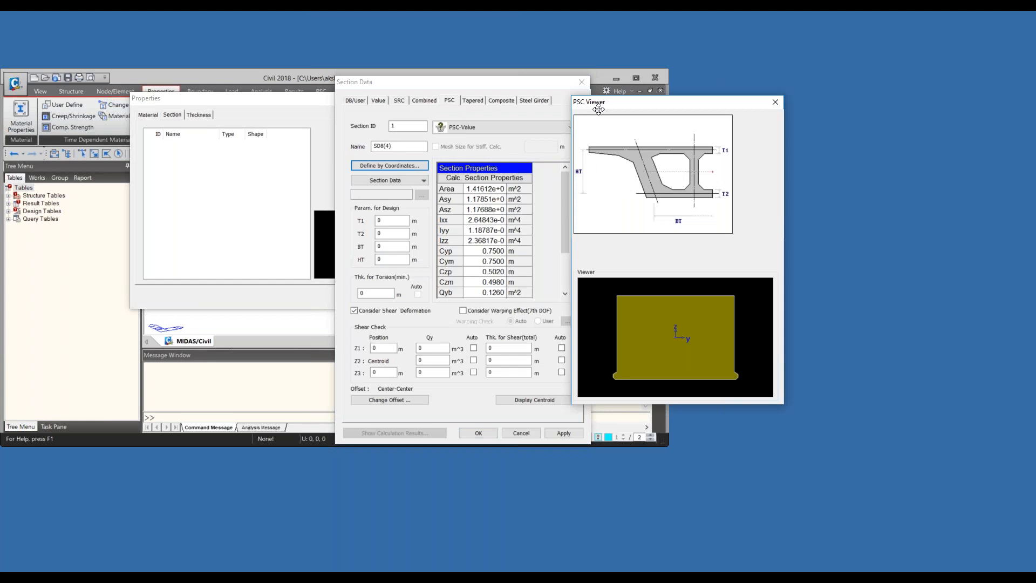
pyautogui.click(380, 167)
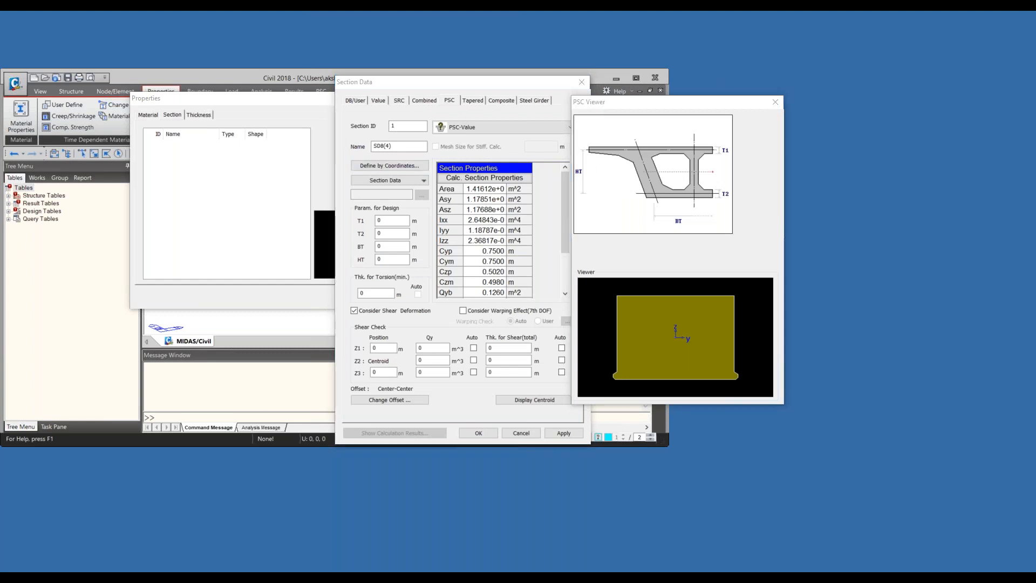
pyautogui.moveTo(321, 104); pyautogui.dragTo(468, 85)
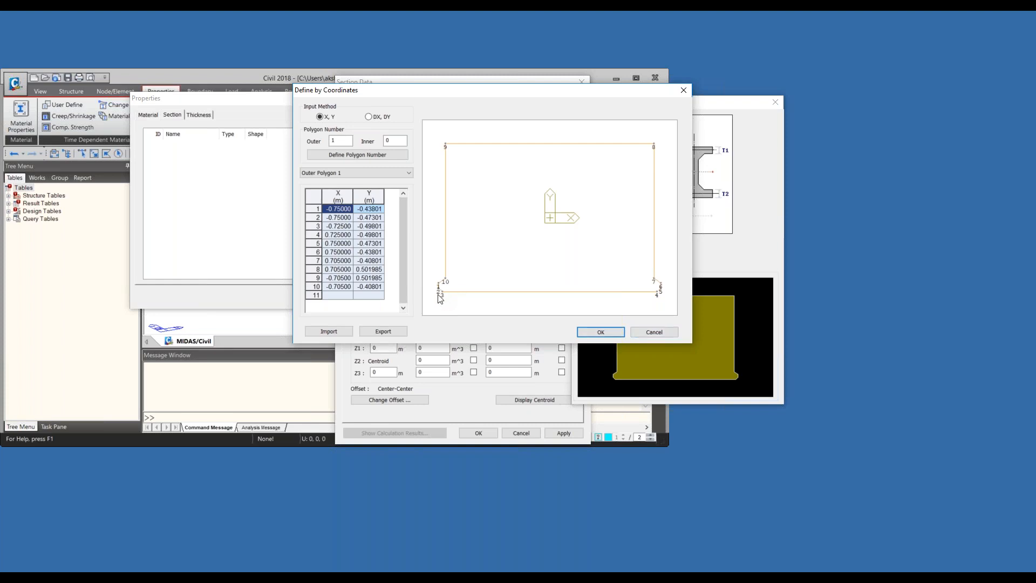
pyautogui.click(313, 211)
pyautogui.press('Delete')
pyautogui.click(315, 206)
pyautogui.press('Delete')
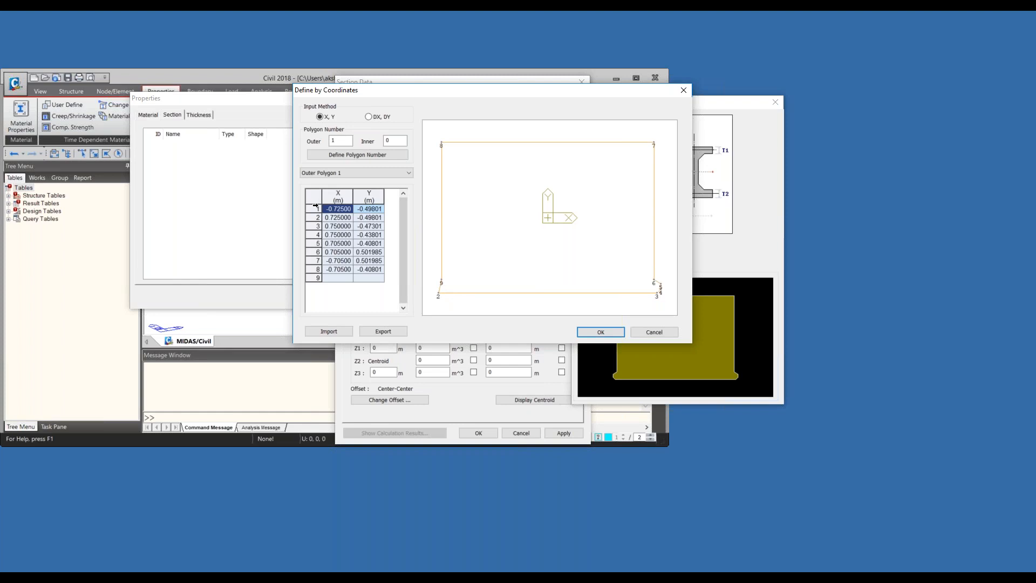
pyautogui.click(311, 227)
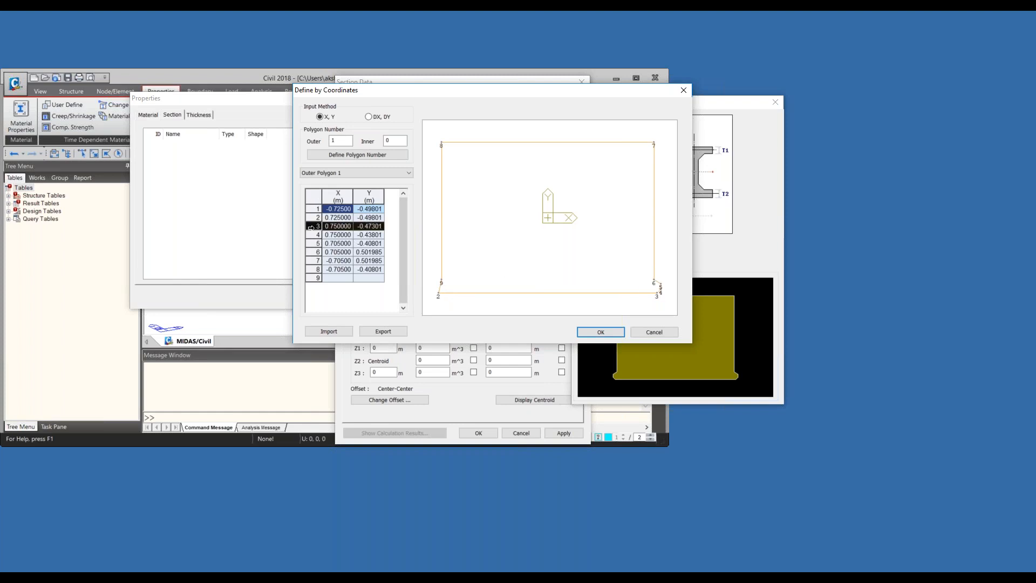
pyautogui.press('Delete')
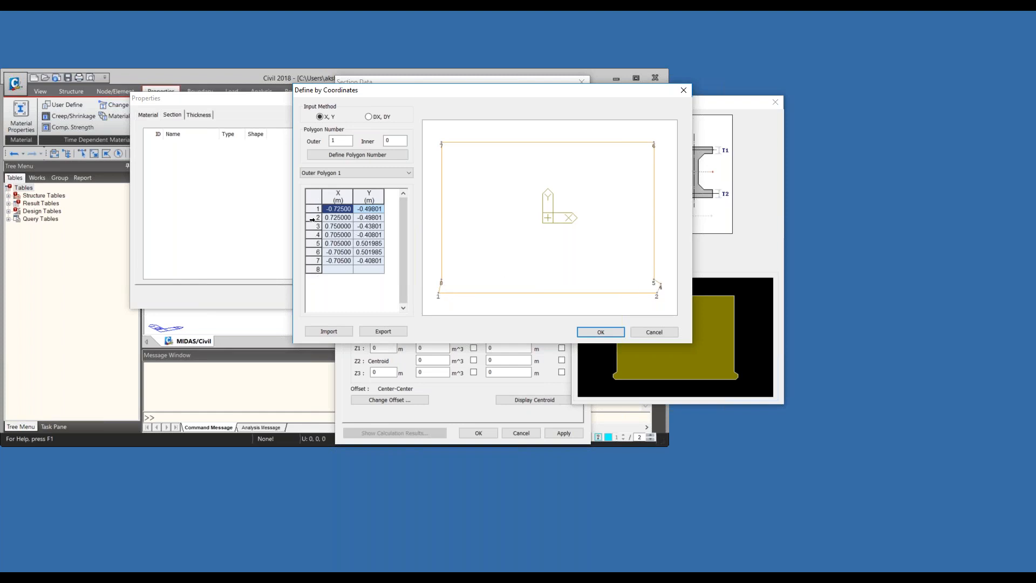
pyautogui.click(312, 235)
pyautogui.press('Delete')
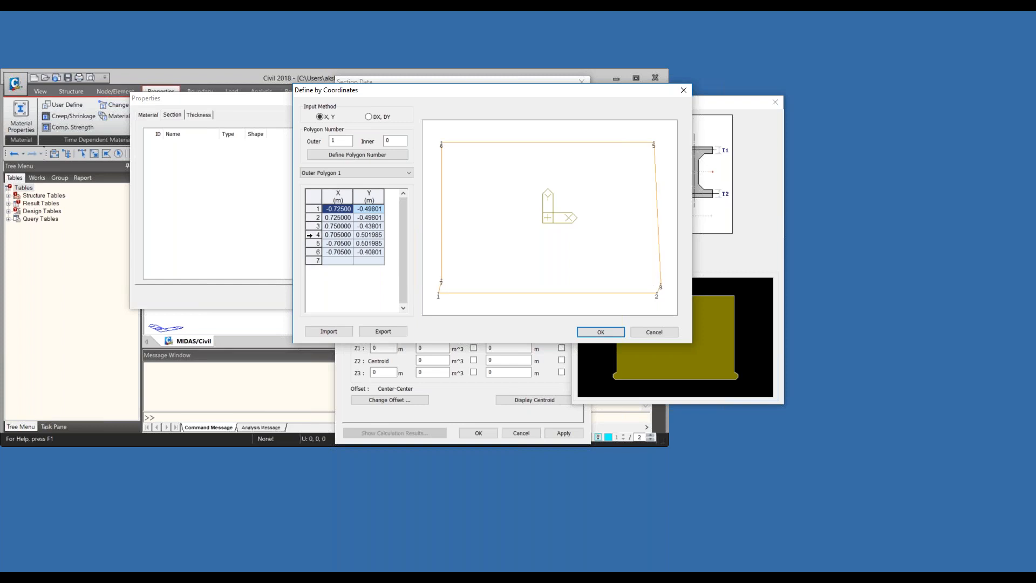
pyautogui.click(312, 261)
pyautogui.press('Delete')
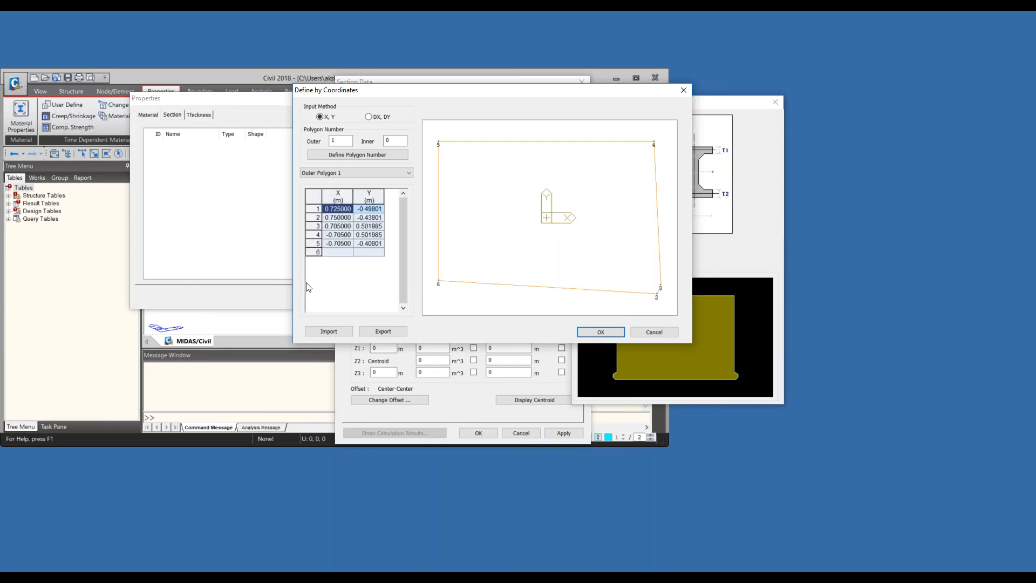
pyautogui.click(312, 225)
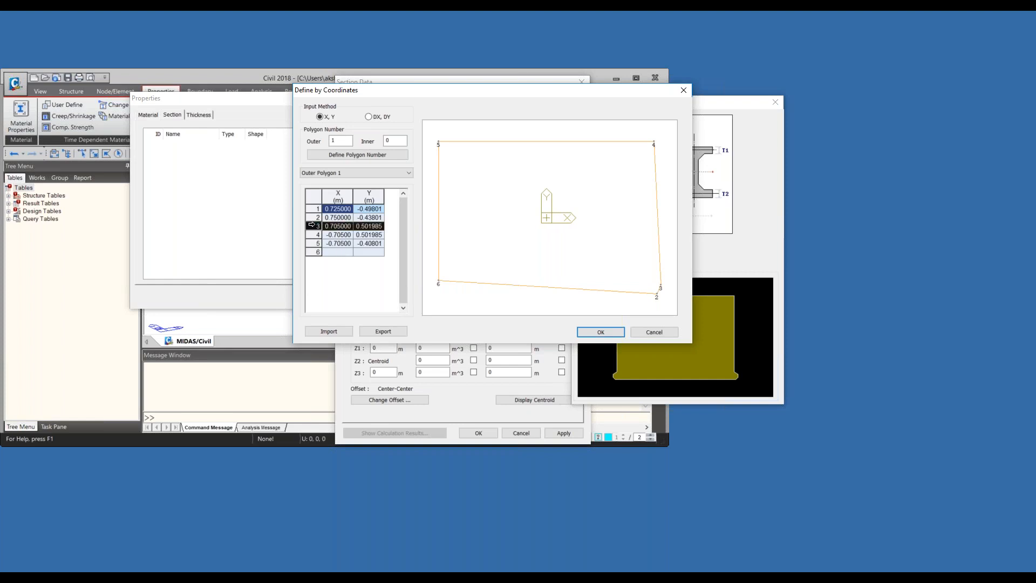
pyautogui.press('Delete')
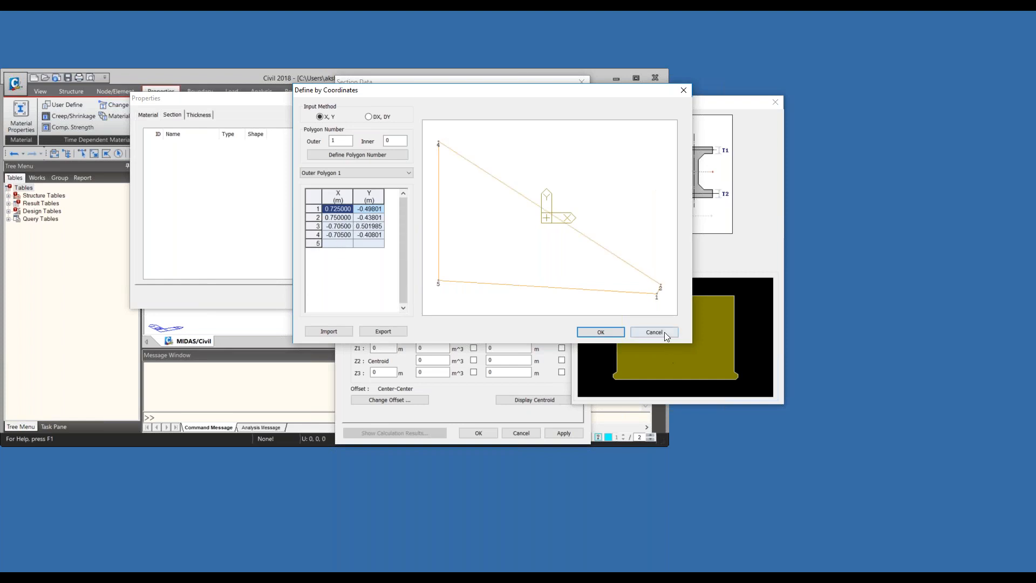
pyautogui.click(664, 332)
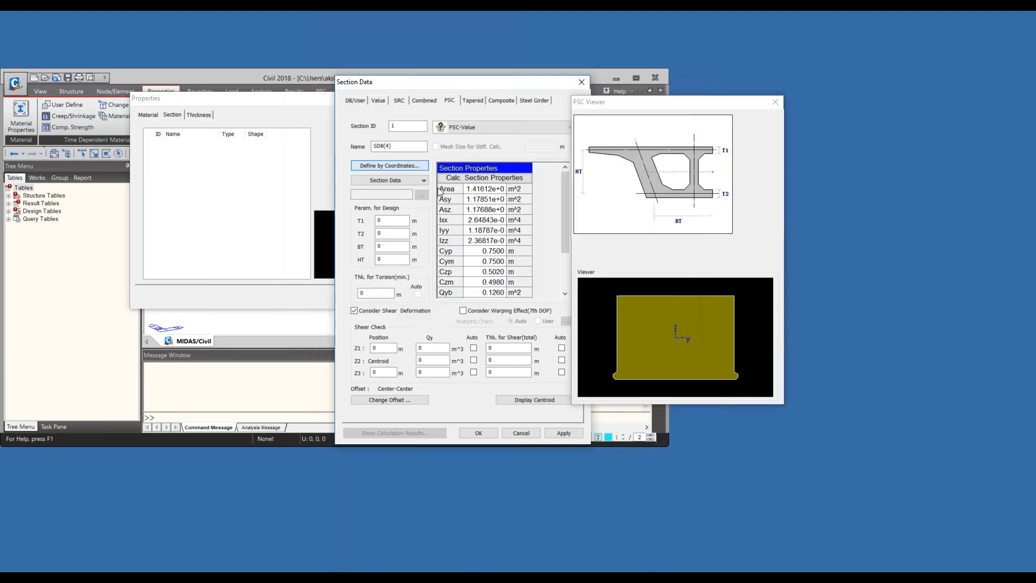
# - Examine the outer polygon coordinates of the SD8(4) section and leave the coordinate definition without applying changes
pyautogui.click(421, 168)
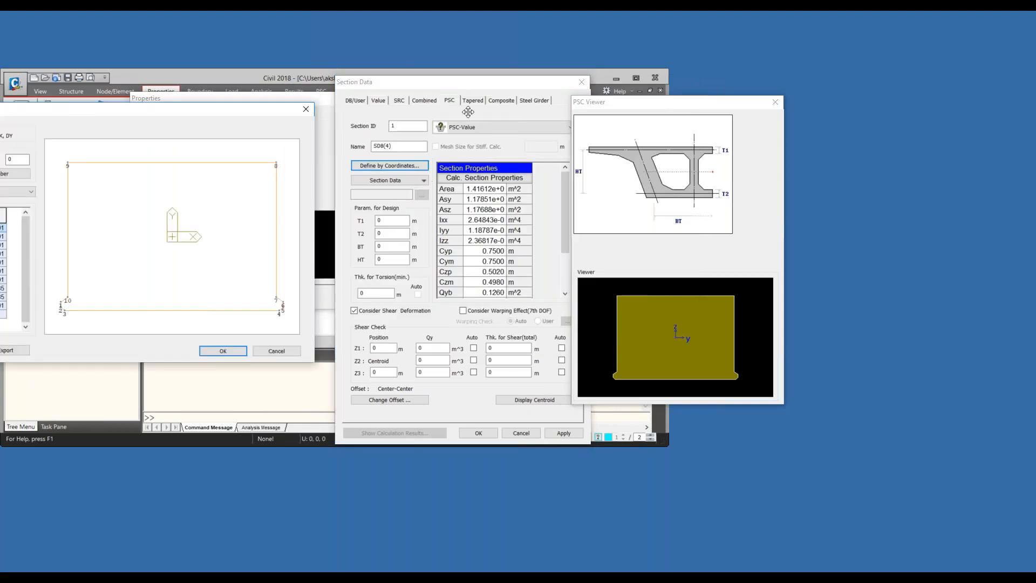
pyautogui.moveTo(468, 112); pyautogui.dragTo(576, 103)
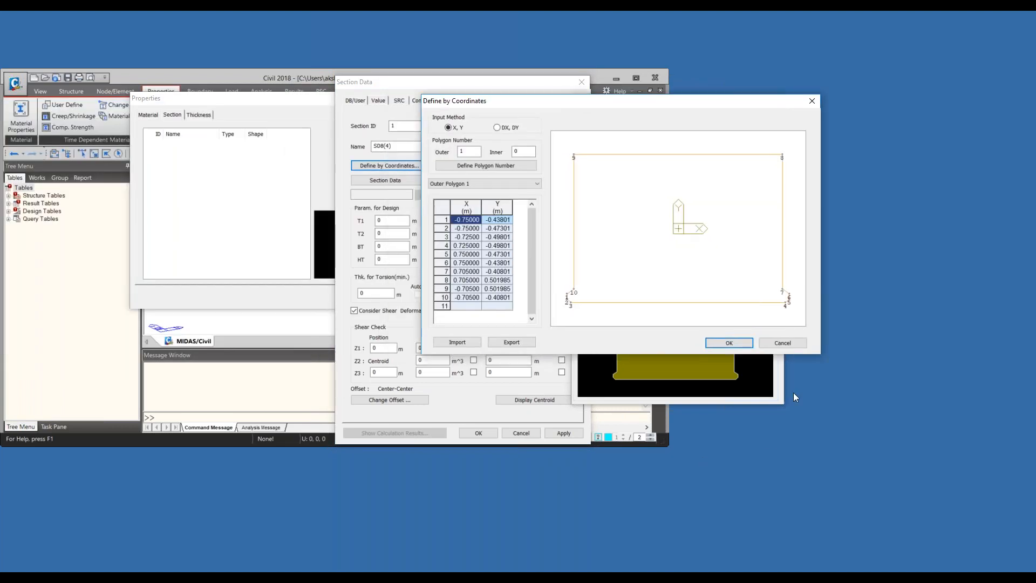
pyautogui.click(801, 343)
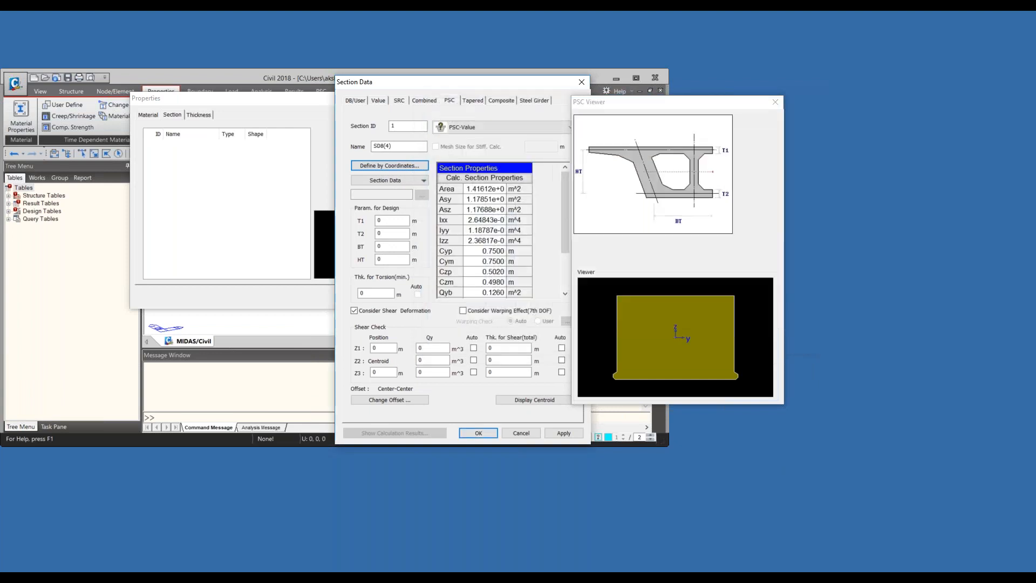
# - Enable automatic Qy and shear thickness for Z1, Z2 and Z3 in the shear check, and try to confirm the section
pyautogui.click(473, 348)
pyautogui.click(473, 360)
pyautogui.click(473, 372)
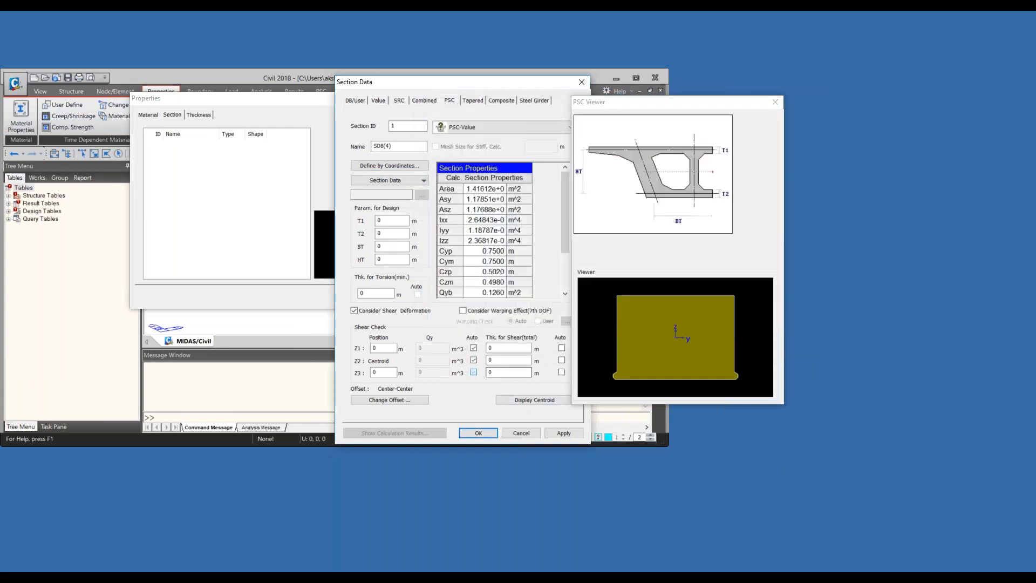
pyautogui.click(562, 349)
pyautogui.click(561, 360)
pyautogui.click(561, 372)
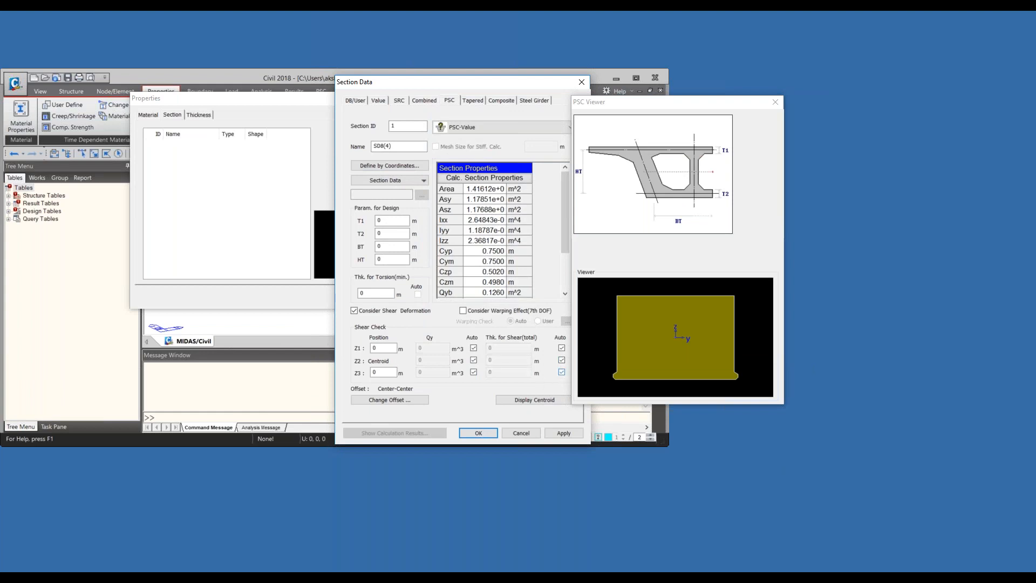
pyautogui.click(479, 433)
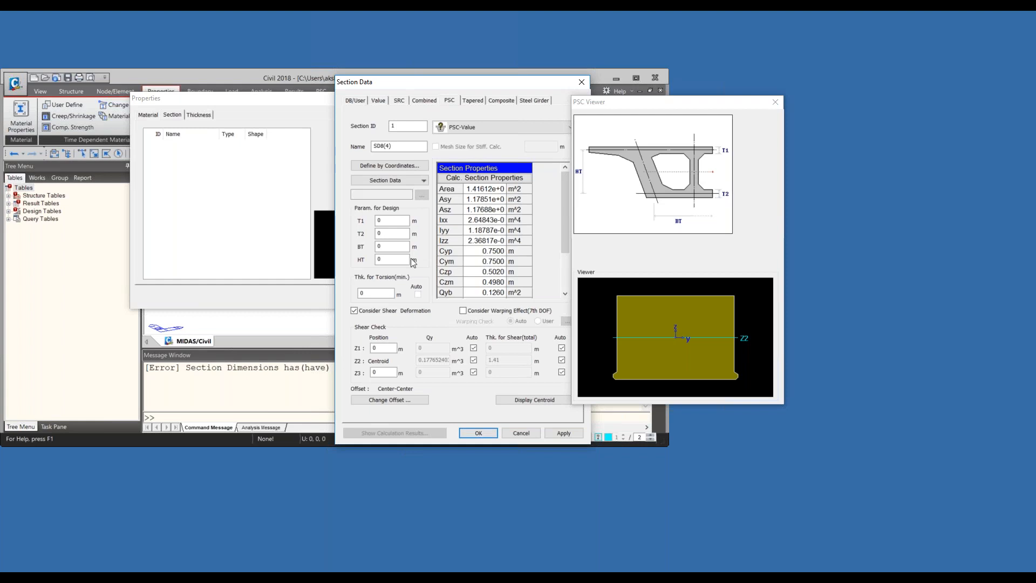
# - Set the design parameters T1, T2, BT and HT to 1 m each and confirm section 1
pyautogui.doubleClick(384, 220)
pyautogui.write('1')
pyautogui.press('Tab')
pyautogui.write('1')
pyautogui.press('Tab')
pyautogui.write('1')
pyautogui.press('Tab')
pyautogui.write('1')
pyautogui.click(479, 432)
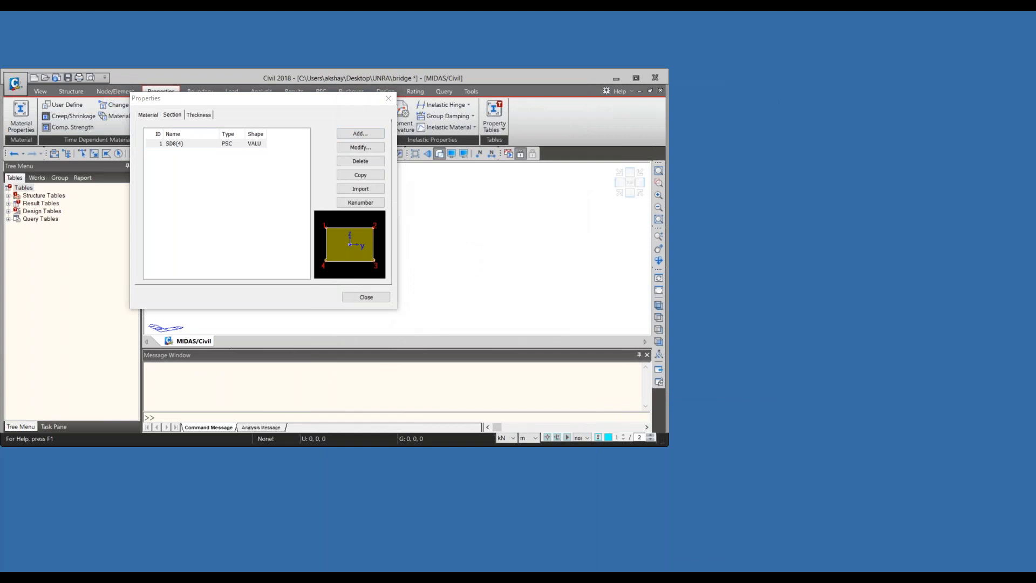
# - Change the offset of section 1 to Center-Top and confirm the modified section
pyautogui.moveTo(372, 82); pyautogui.dragTo(516, 153)
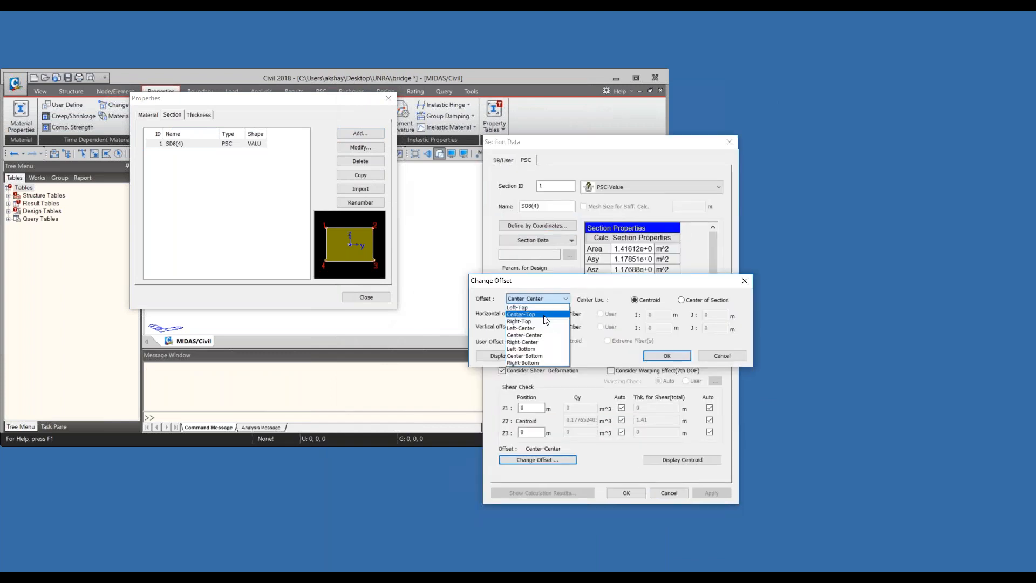
pyautogui.click(543, 315)
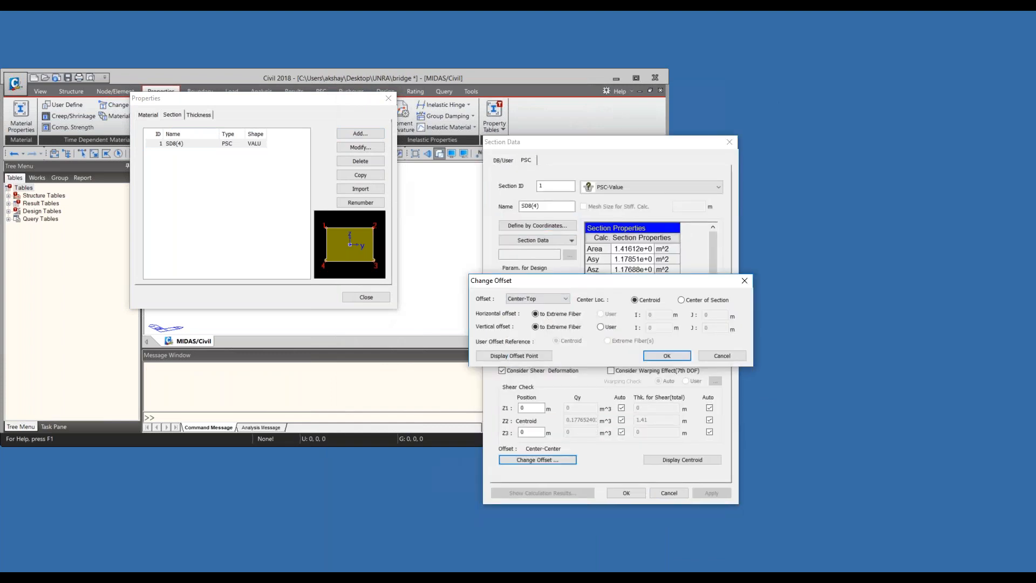
pyautogui.click(667, 355)
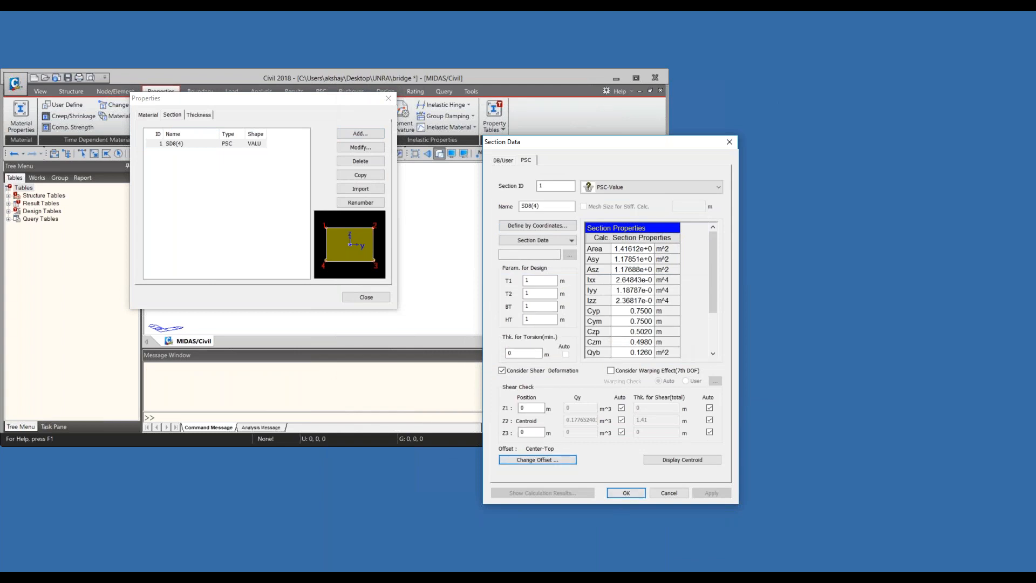
pyautogui.click(635, 496)
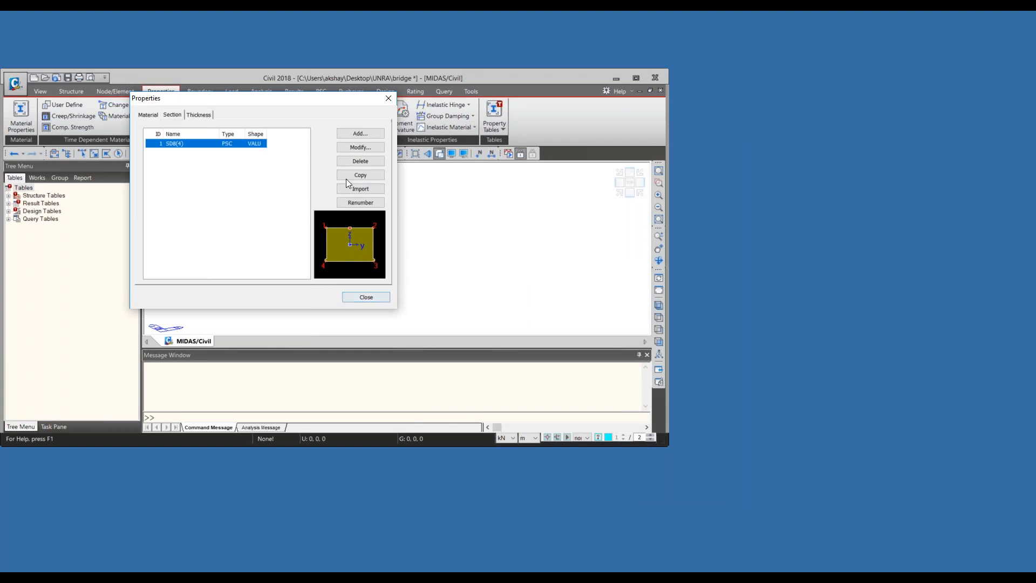
# - Examine the calculated section properties of the existing SD8(4) section
pyautogui.doubleClick(257, 145)
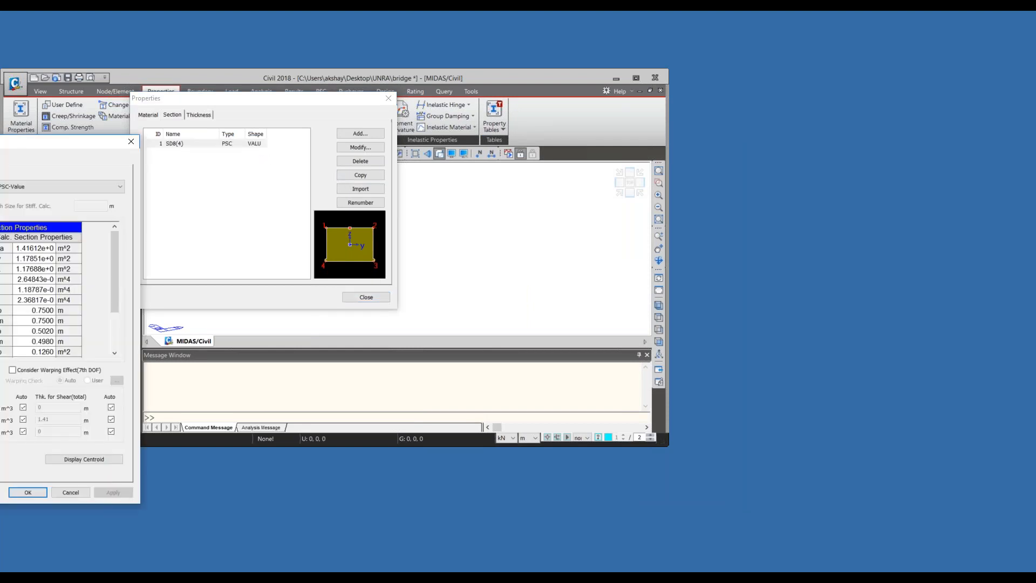
pyautogui.moveTo(6, 142); pyautogui.dragTo(557, 123)
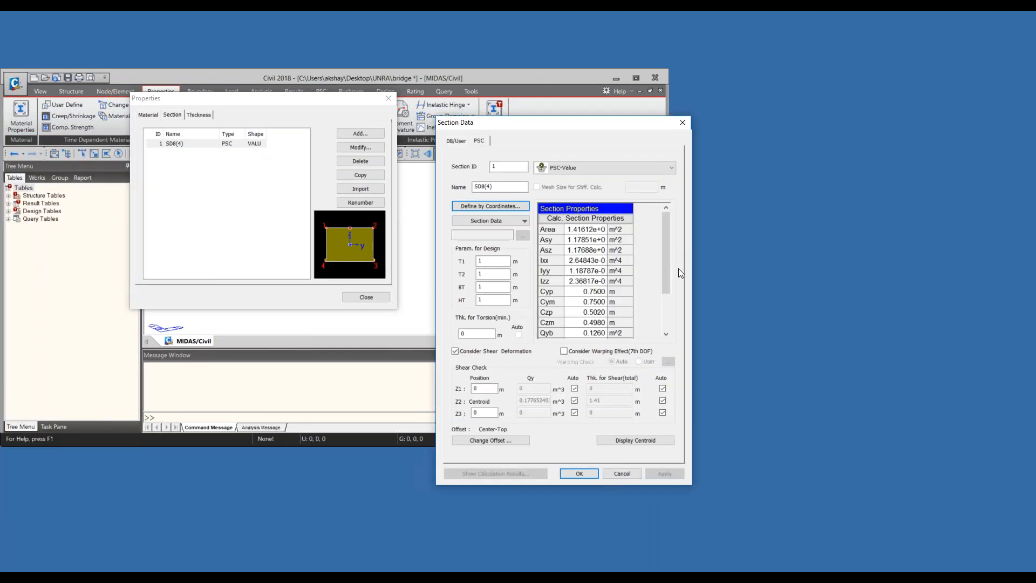
pyautogui.moveTo(669, 281); pyautogui.dragTo(601, 286)
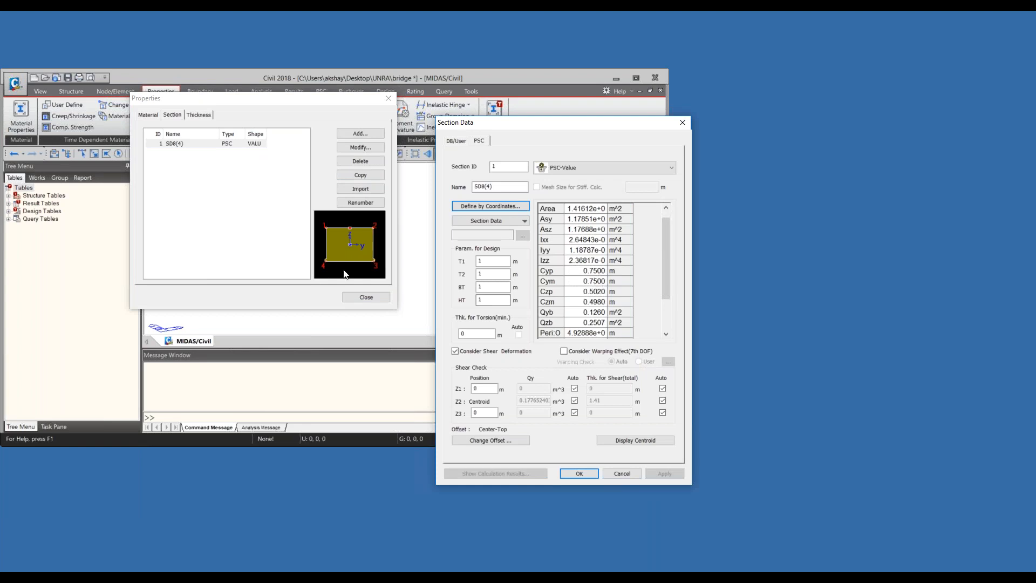
pyautogui.moveTo(663, 267)
pyautogui.mouseDown()
pyautogui.moveTo(667, 297)
pyautogui.moveTo(668, 270)
pyautogui.mouseUp()
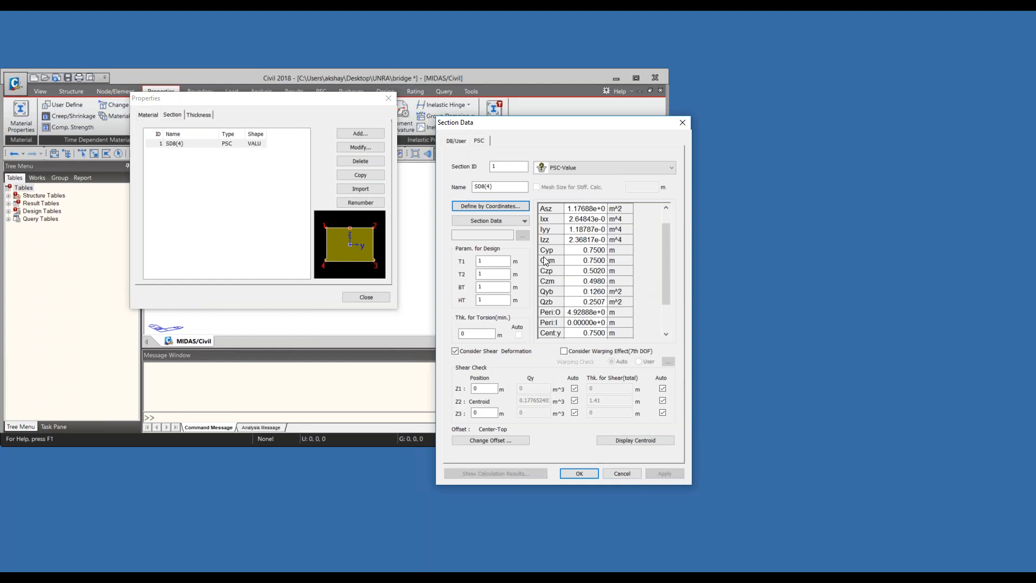
# - Delete all outer polygon 1 coordinates of the SD8(4) section, keeping the X, Y input method
pyautogui.click(512, 208)
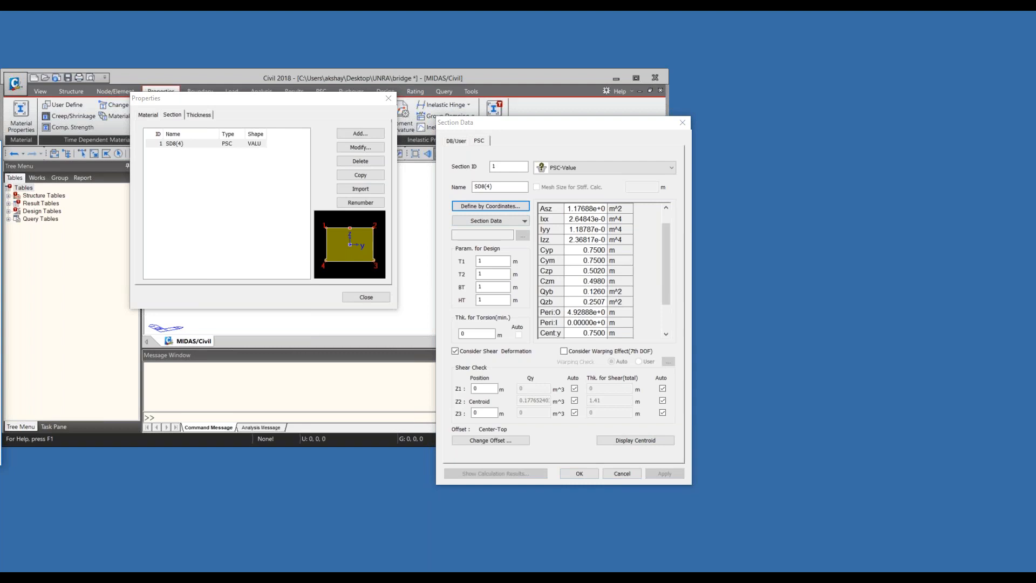
pyautogui.moveTo(405, 139); pyautogui.dragTo(559, 135)
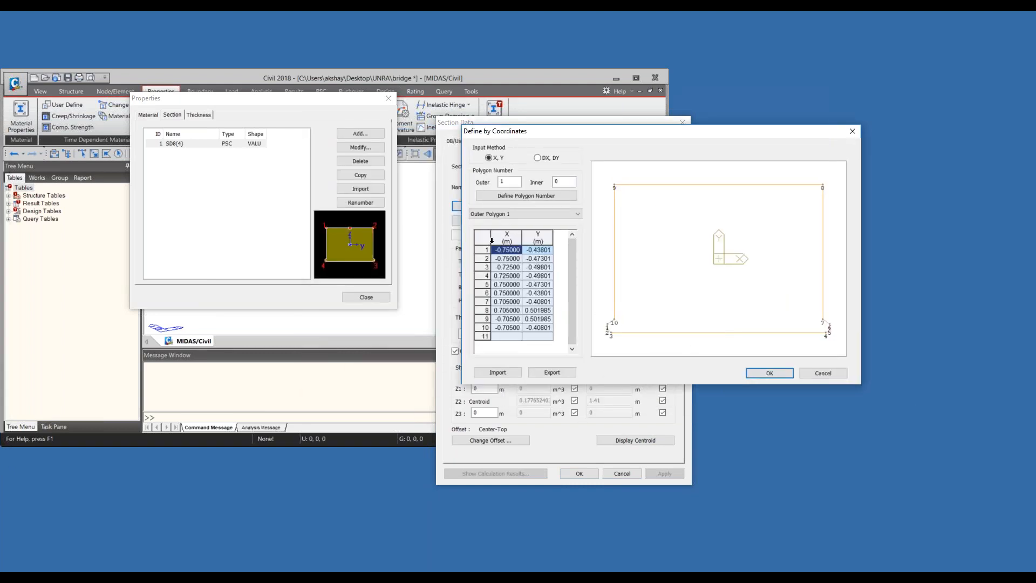
pyautogui.click(537, 157)
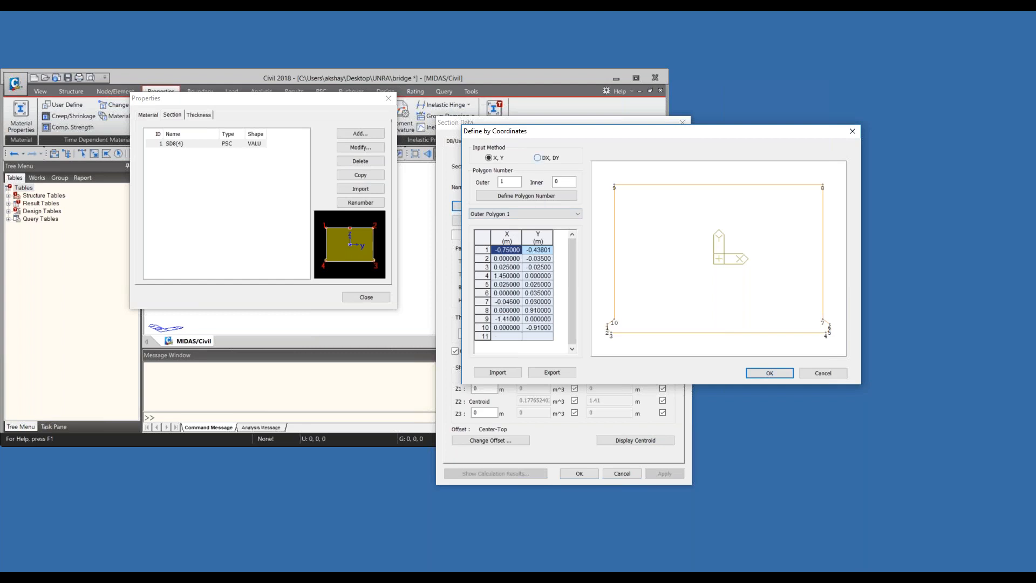
pyautogui.click(496, 159)
pyautogui.click(484, 244)
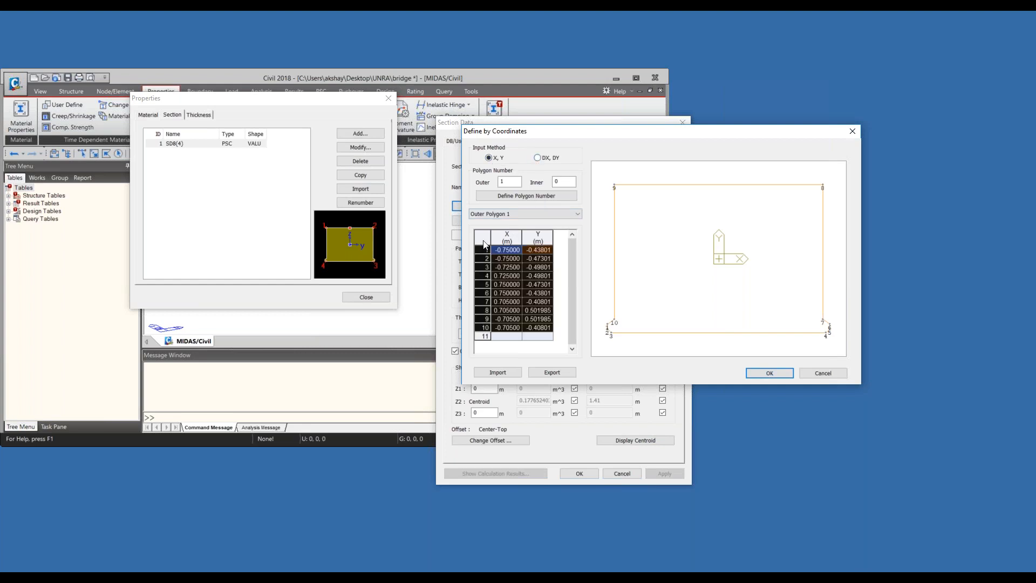
pyautogui.press('Delete')
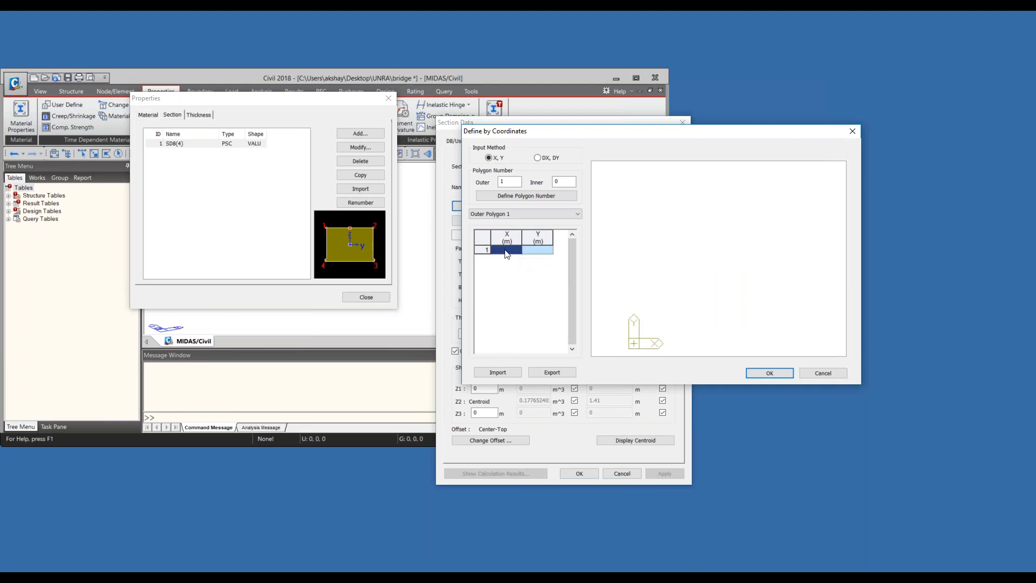
# - Enter the first outer polygon point at X 0, Y 0 m and the second at X 1000, Y 0 m
pyautogui.write('0')
pyautogui.press('Return')
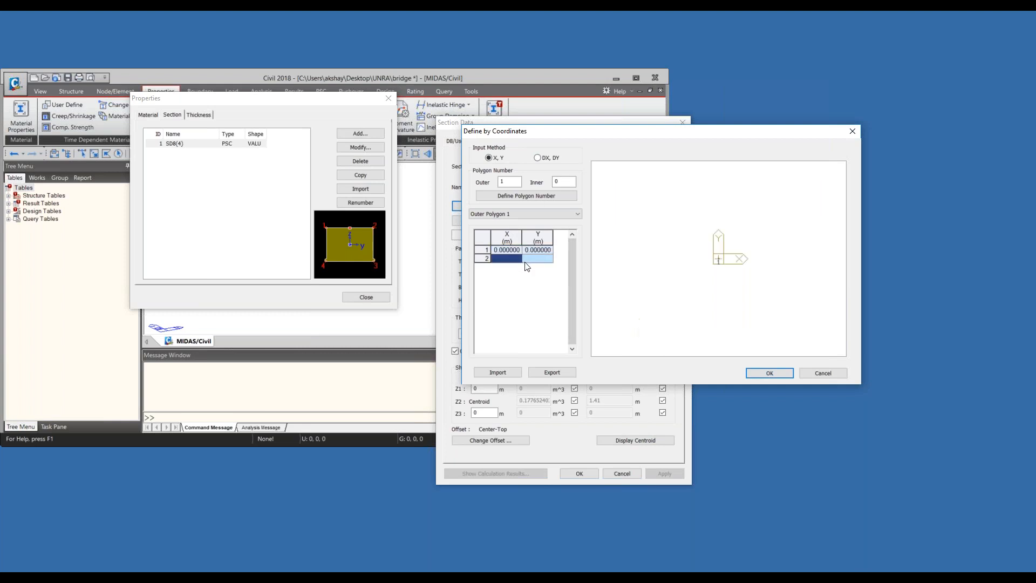
pyautogui.write('1')
pyautogui.moveTo(505, 258); pyautogui.dragTo(488, 259)
pyautogui.write('1000')
pyautogui.click(548, 259)
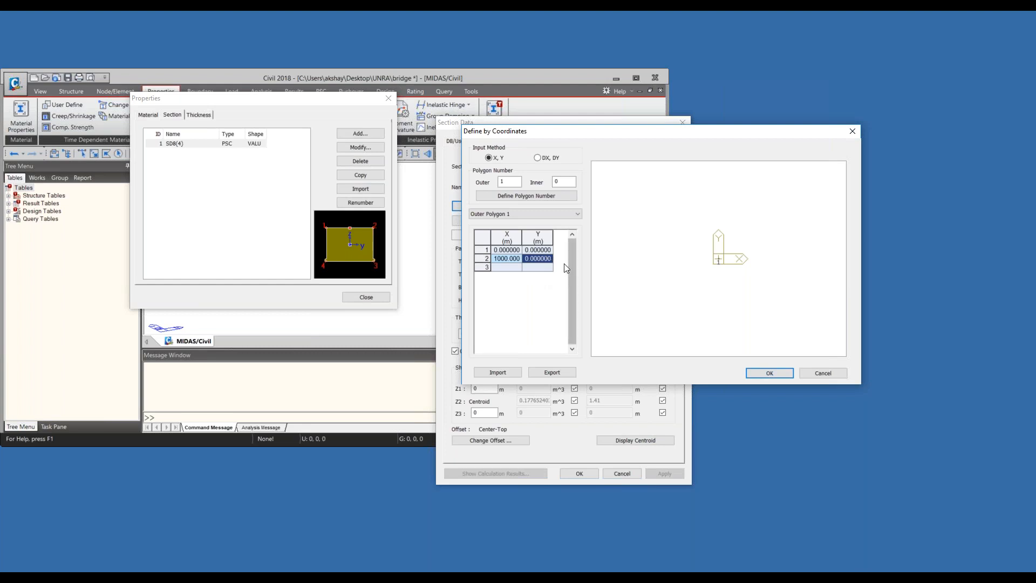
# - Correct the second polygon point to X 1 m and Y 0.650 m
pyautogui.click(514, 259)
pyautogui.click(514, 259)
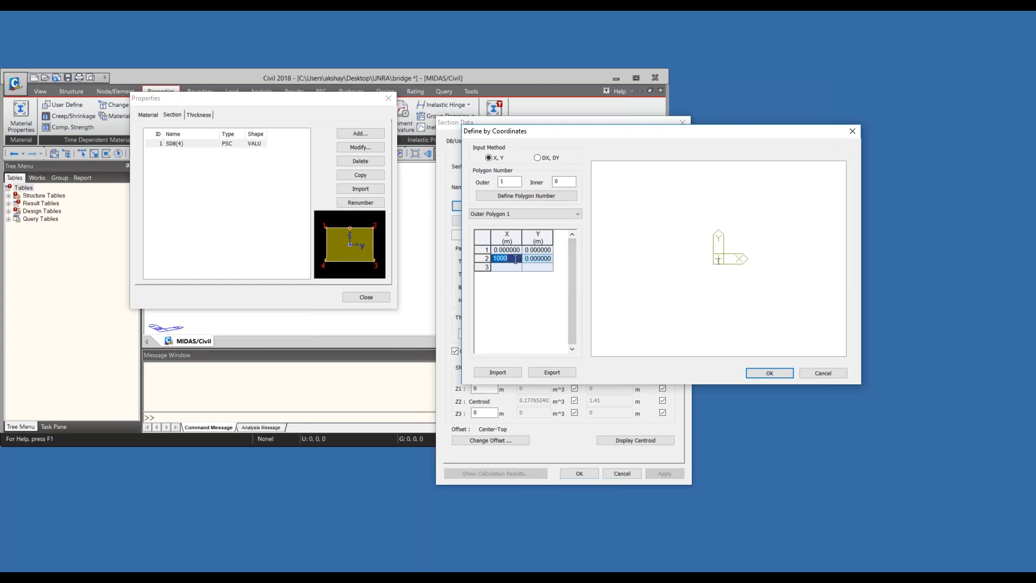
pyautogui.write('1')
pyautogui.doubleClick(545, 258)
pyautogui.write('0.650')
pyautogui.click(512, 267)
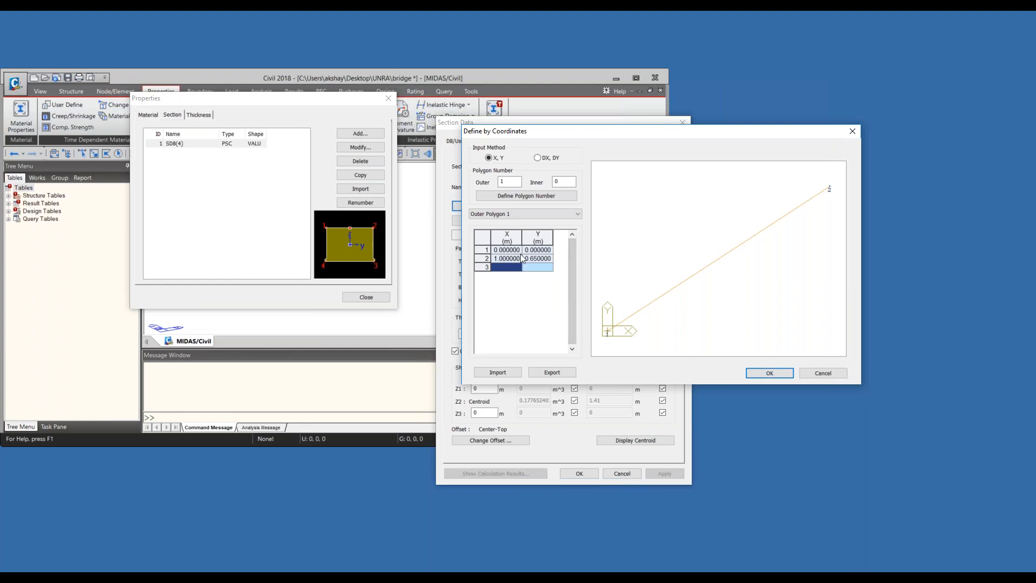
# - Change the second polygon point's Y coordinate to -0.65 m
pyautogui.click(546, 259)
pyautogui.write('0.65')
pyautogui.press('Home')
pyautogui.write('-')
pyautogui.press('Return')
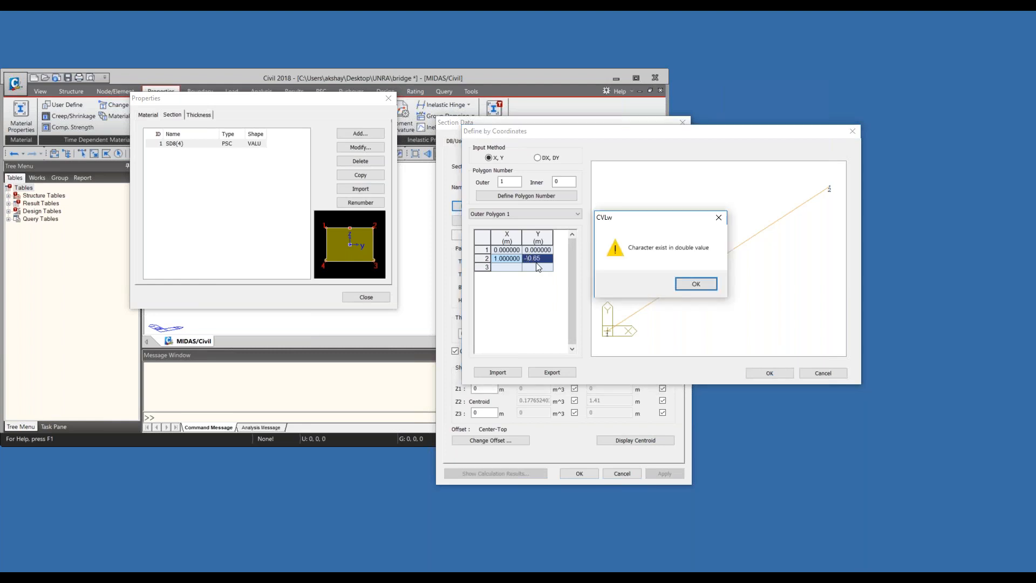
pyautogui.press('Return')
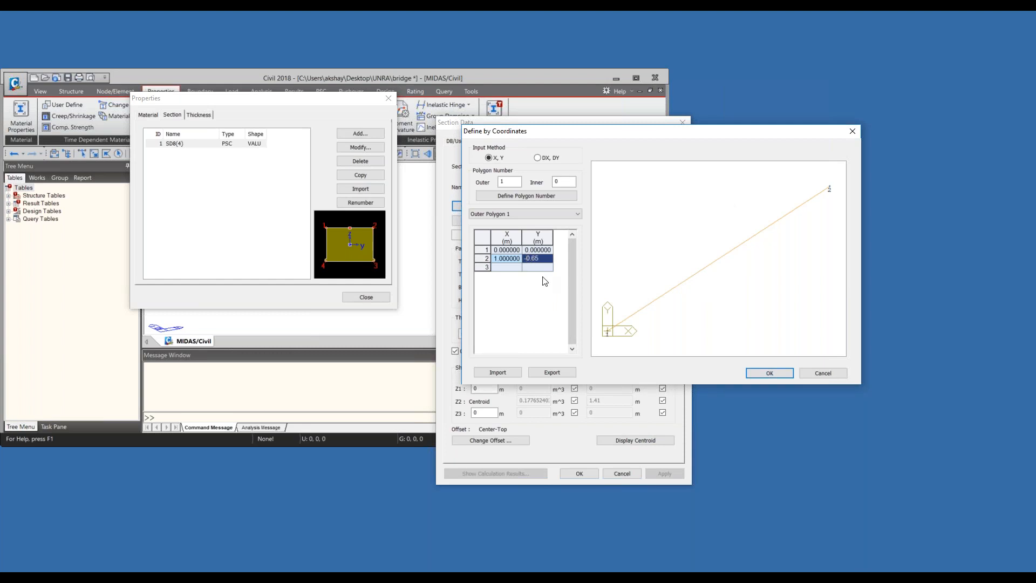
pyautogui.press('Return')
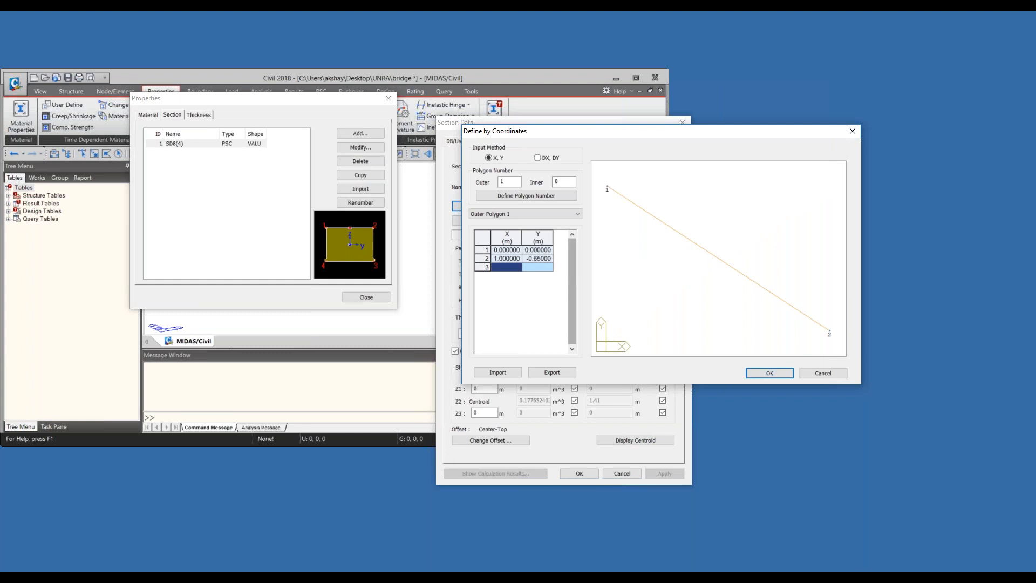
# - Set the second polygon point's X coordinate to 0 m
pyautogui.click(518, 258)
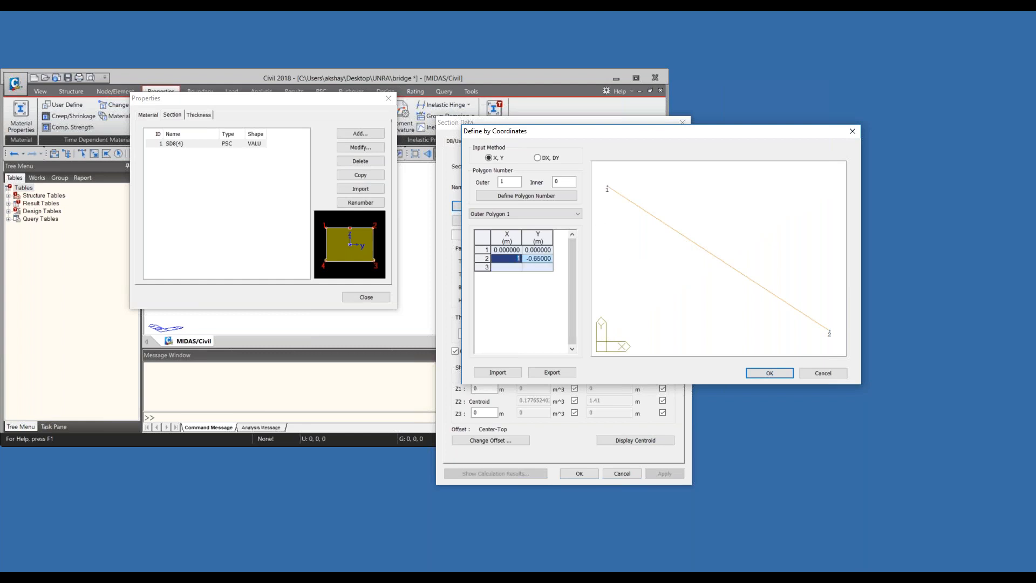
pyautogui.write('0')
pyautogui.press('Return')
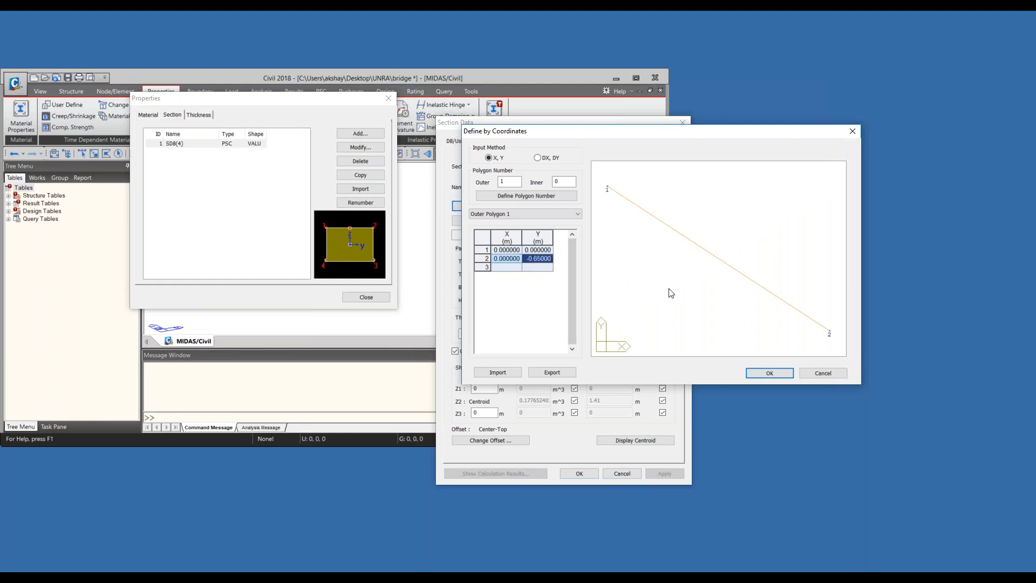
pyautogui.press('Return')
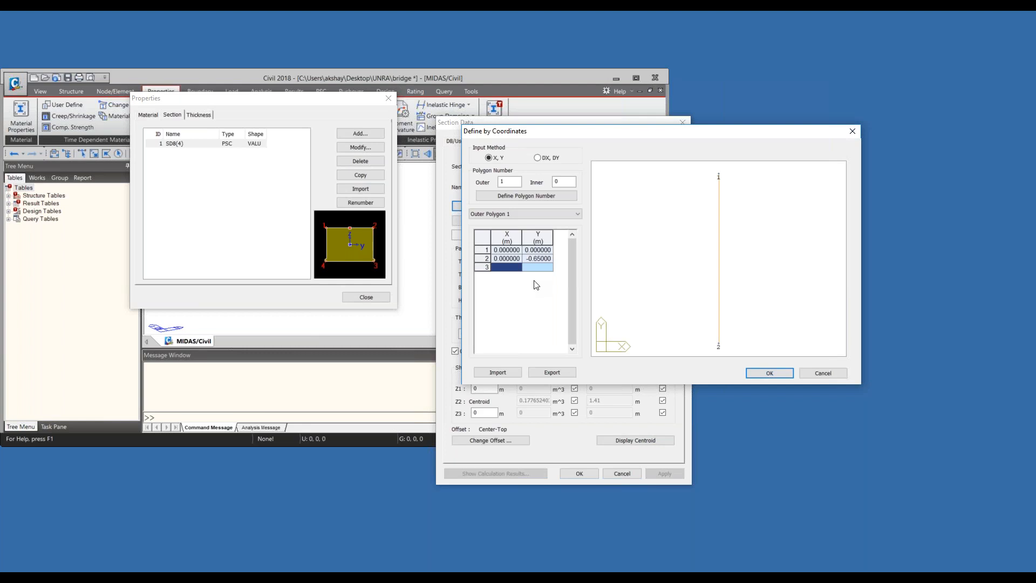
# - Redefine the second polygon point with Y 0 m and X 0.65 m
pyautogui.click(529, 258)
pyautogui.click(527, 259)
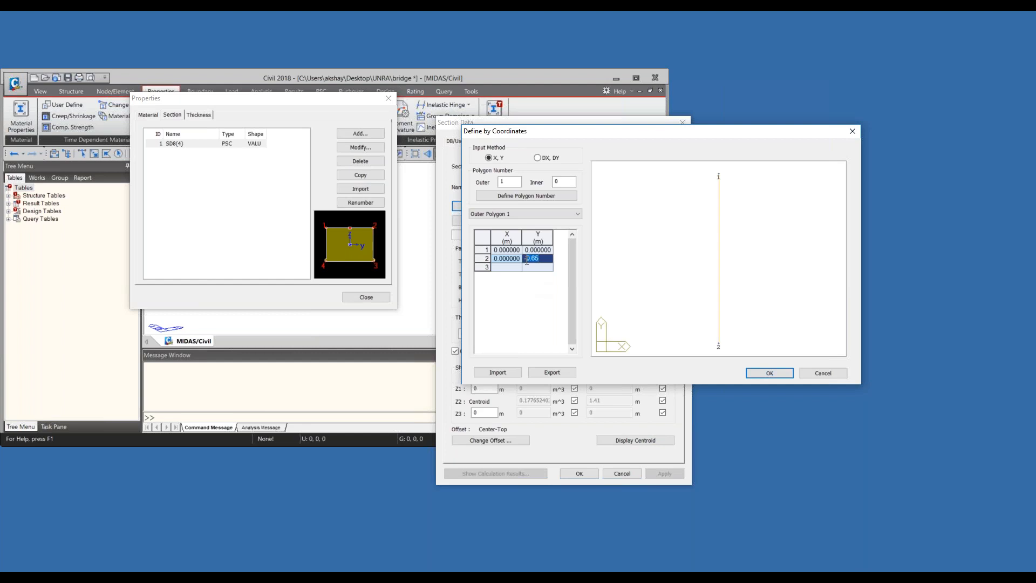
pyautogui.write('0')
pyautogui.press('Return')
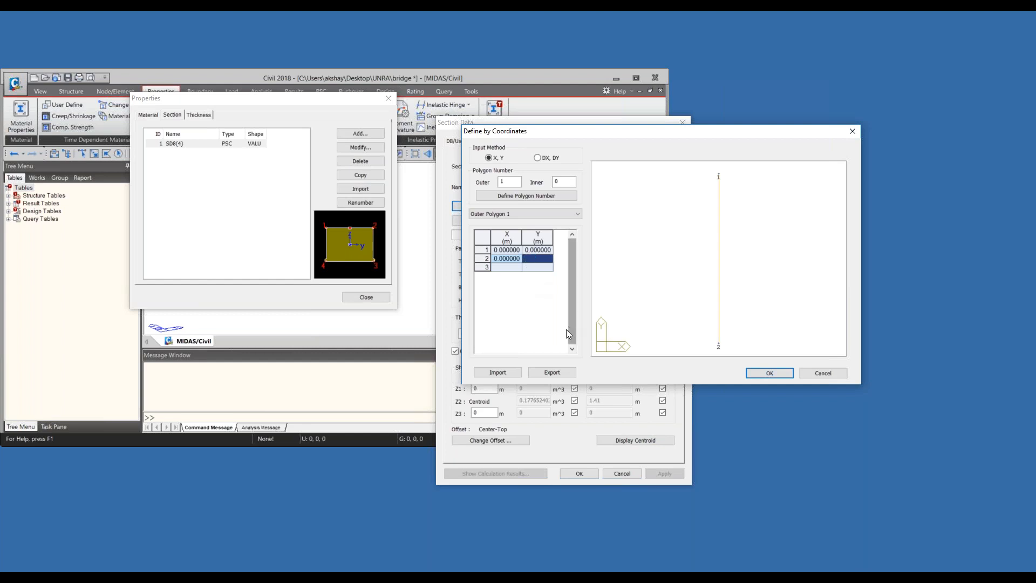
pyautogui.click(515, 256)
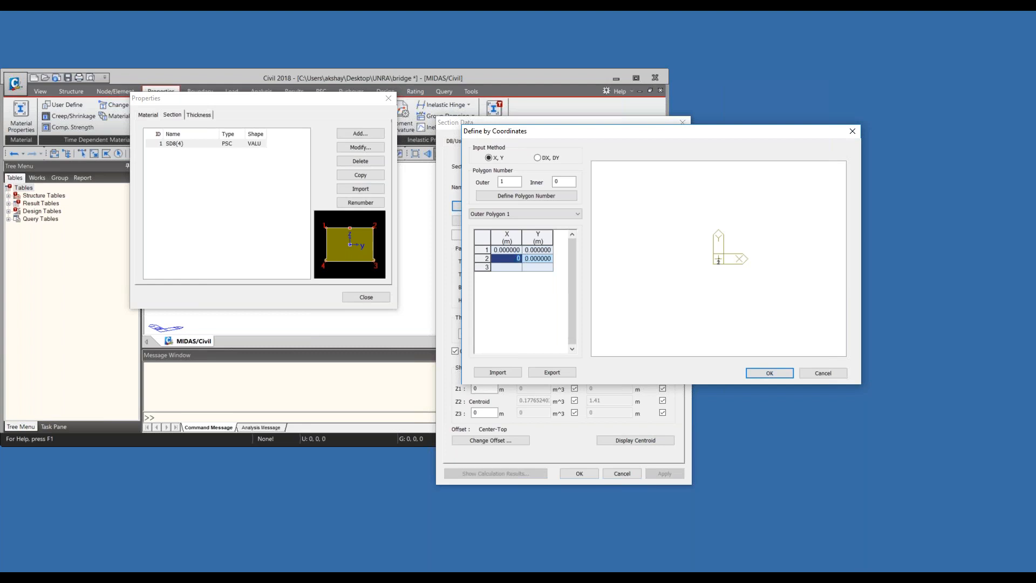
pyautogui.write('.65')
pyautogui.press('Tab')
pyautogui.press('Tab')
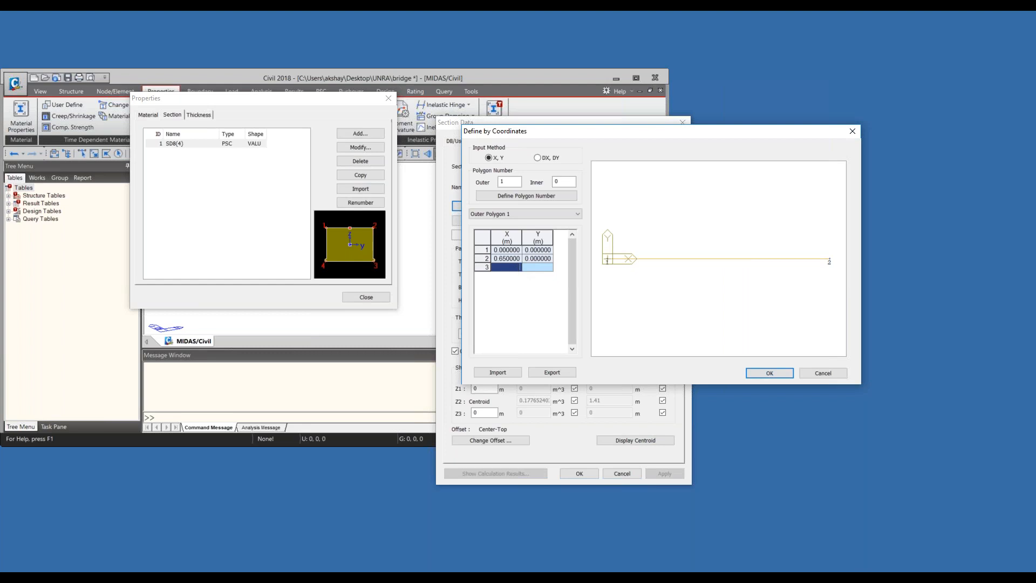
# - Add a third outer polygon point at X 0.650 m and Y -1 m
pyautogui.write('0.650')
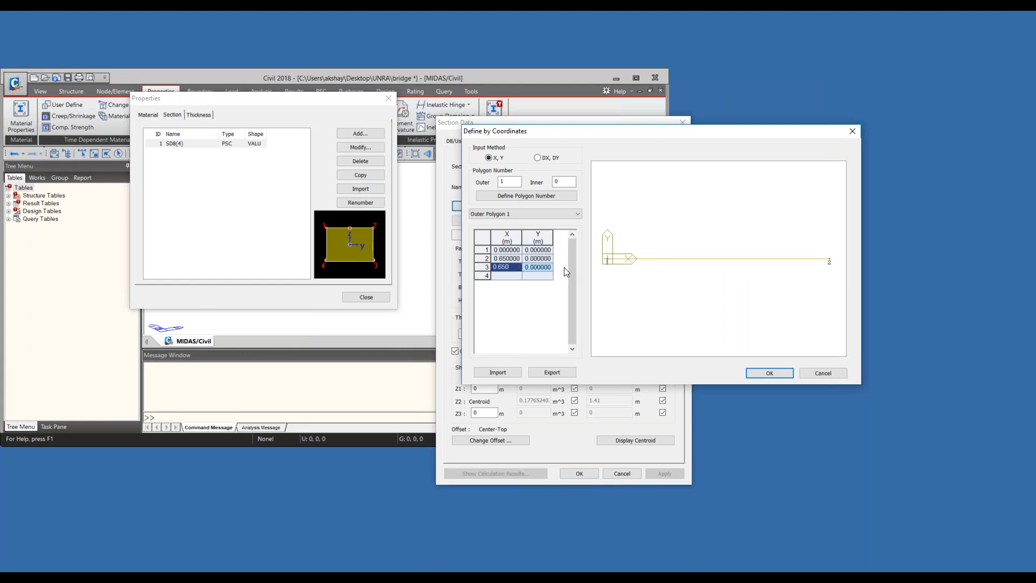
pyautogui.click(545, 267)
pyautogui.write('000')
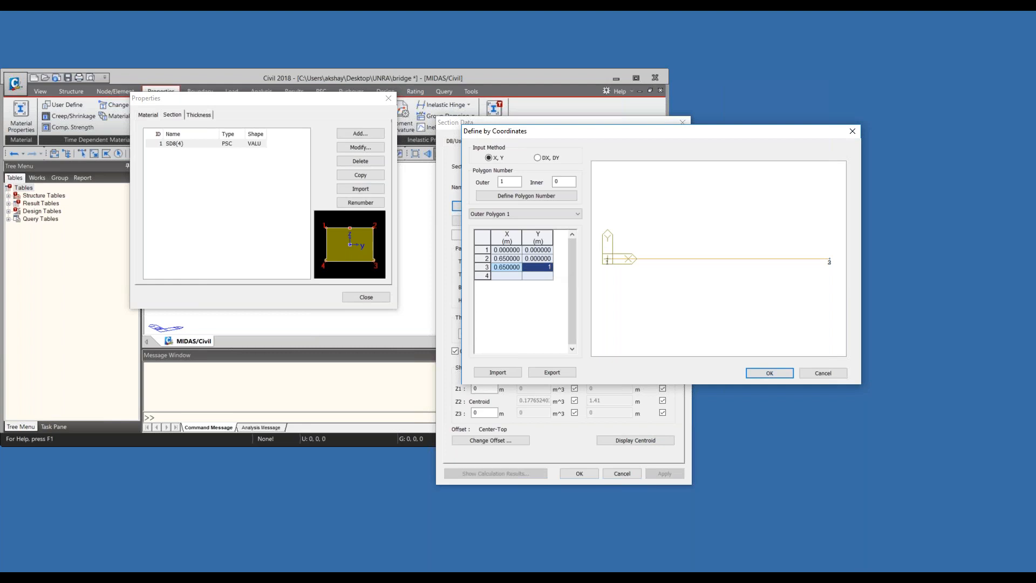
pyautogui.click(510, 276)
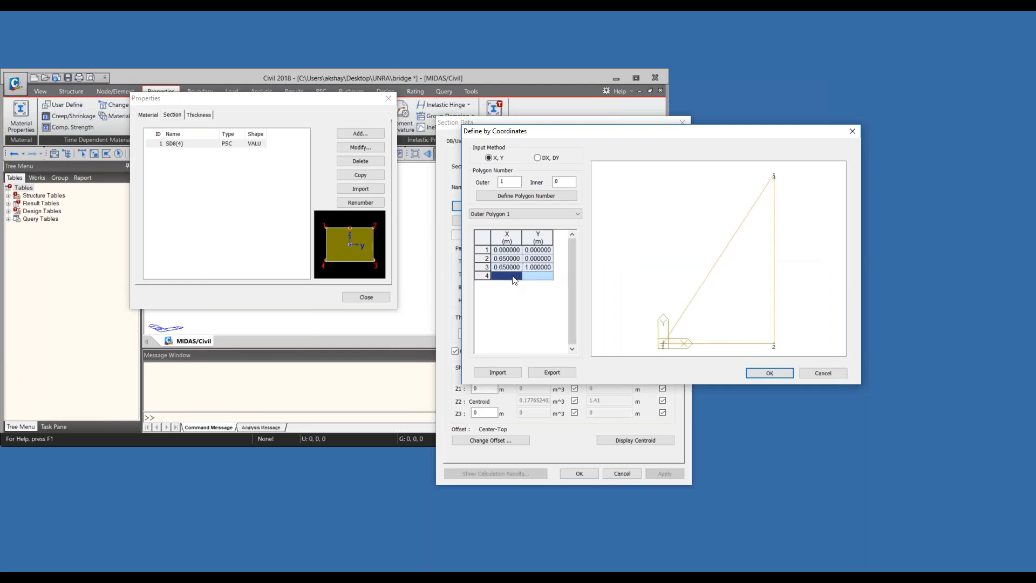
pyautogui.click(544, 270)
pyautogui.click(545, 270)
pyautogui.write('-1')
pyautogui.click(517, 277)
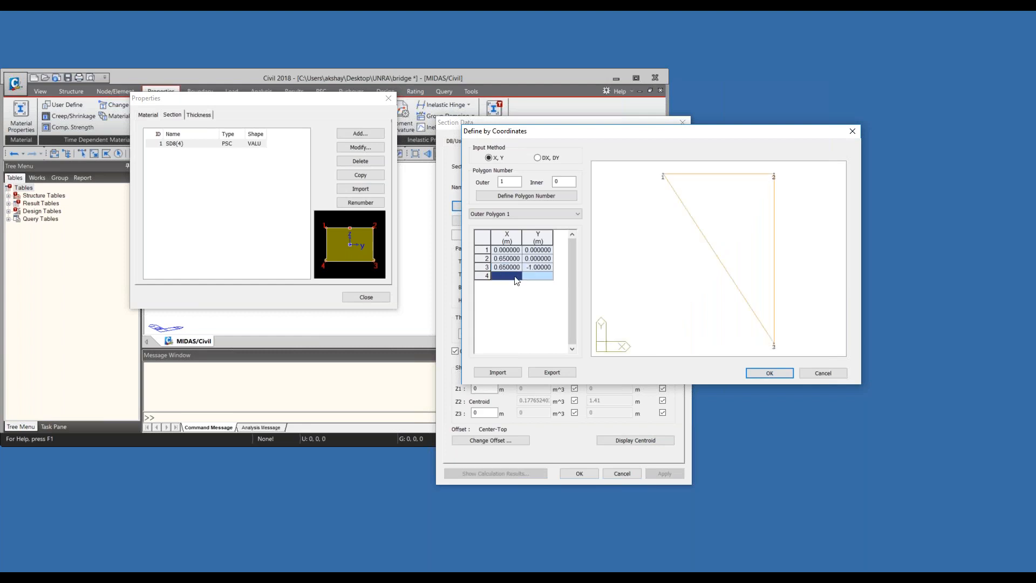
# - Try a fourth outer polygon point at X -0.650 m, Y 0 m, and delete that row
pyautogui.click(512, 277)
pyautogui.write('-0.65000')
pyautogui.click(513, 285)
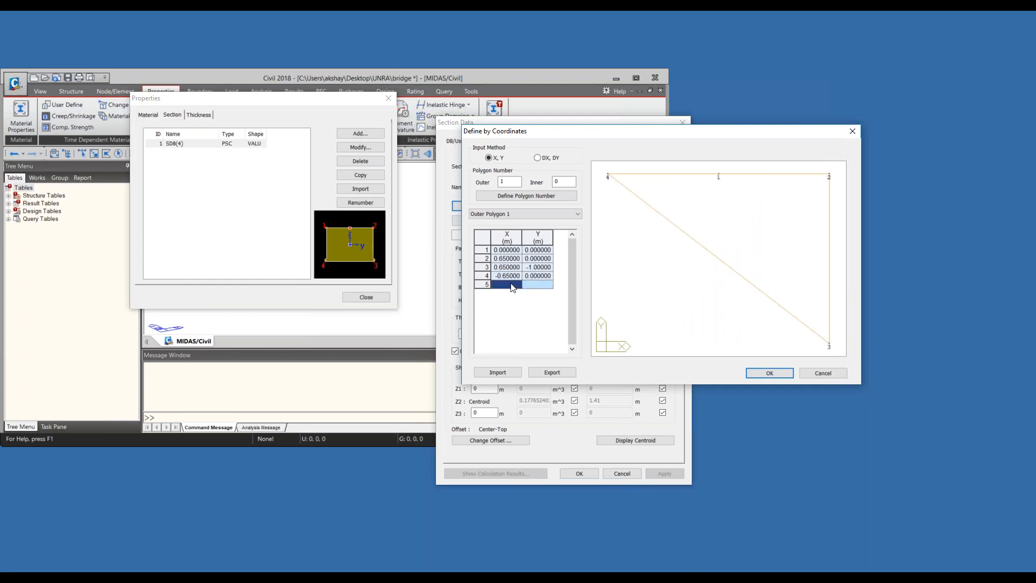
pyautogui.click(487, 276)
pyautogui.press('Delete')
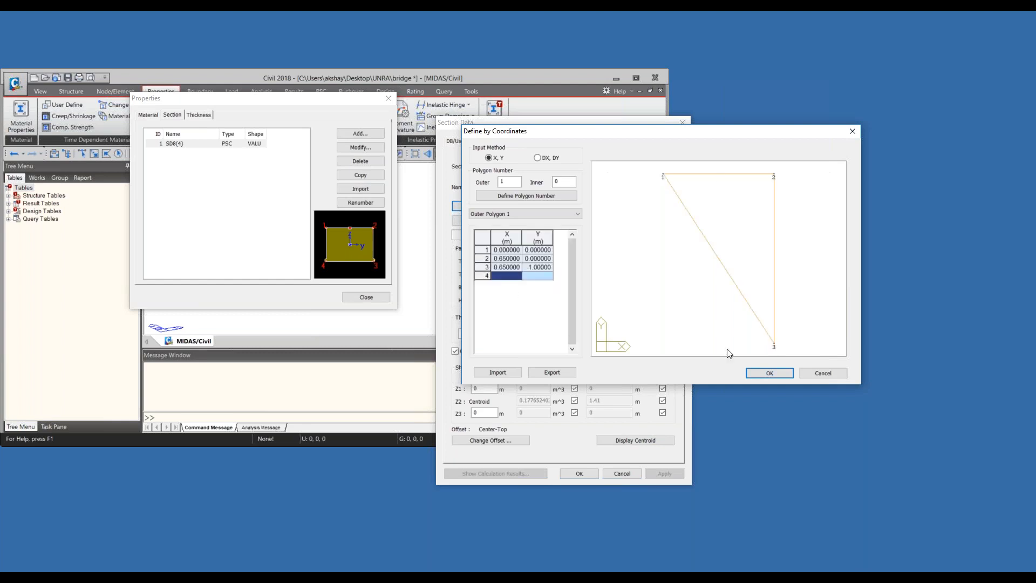
# - Clear the second polygon point's X coordinate
pyautogui.click(507, 259)
pyautogui.click(508, 259)
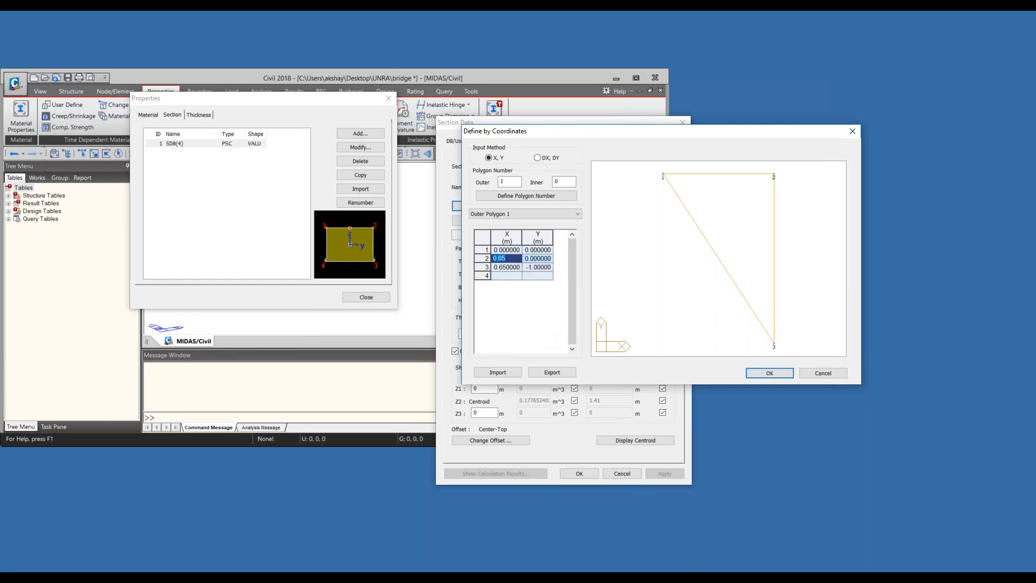
pyautogui.press('Delete')
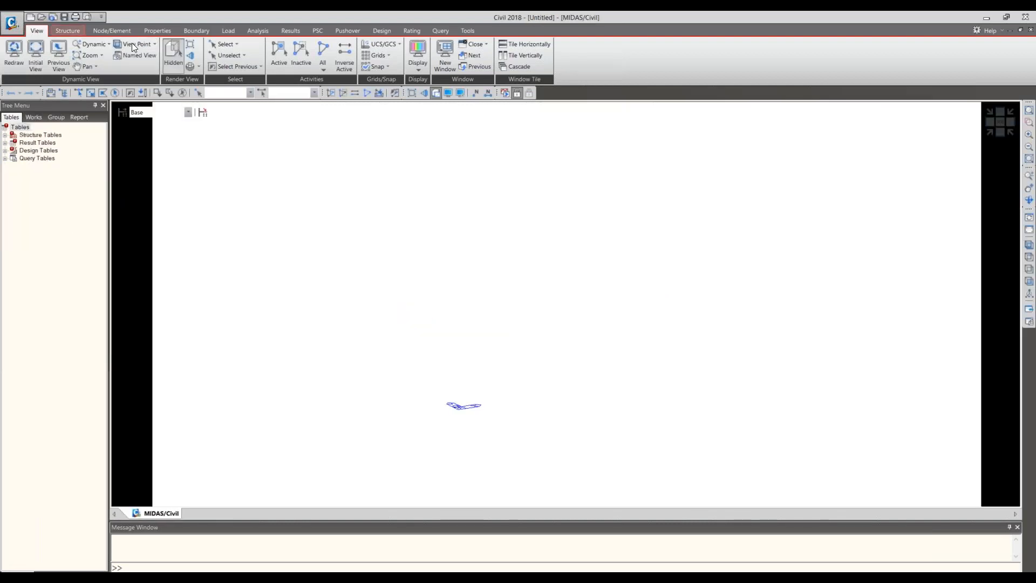
# - Start a new section in the section properties and choose the PSC-Value shape for it
pyautogui.click(69, 31)
pyautogui.click(124, 34)
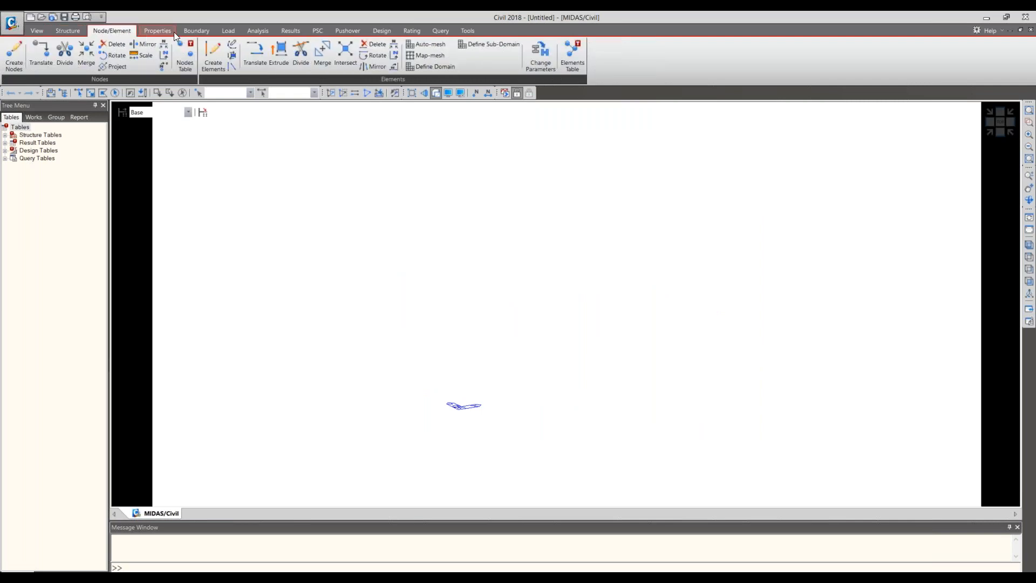
pyautogui.click(173, 32)
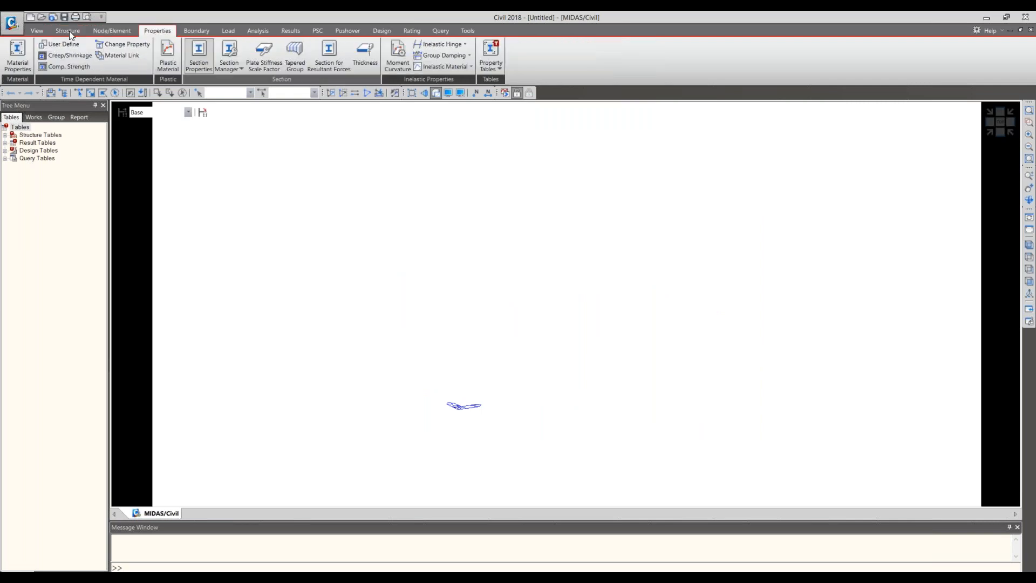
pyautogui.click(193, 51)
pyautogui.click(553, 225)
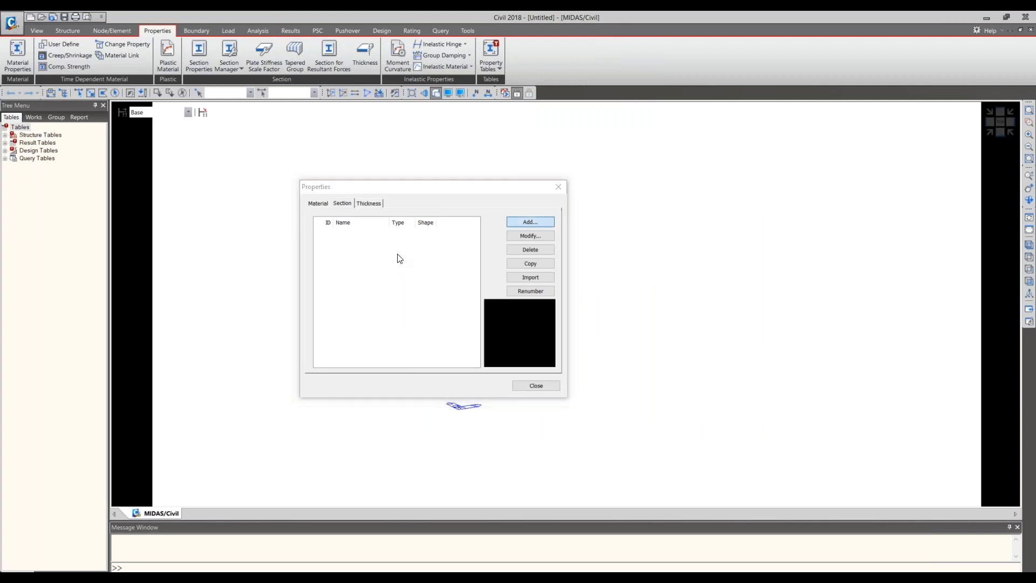
pyautogui.moveTo(103, 141); pyautogui.dragTo(520, 109)
pyautogui.click(587, 126)
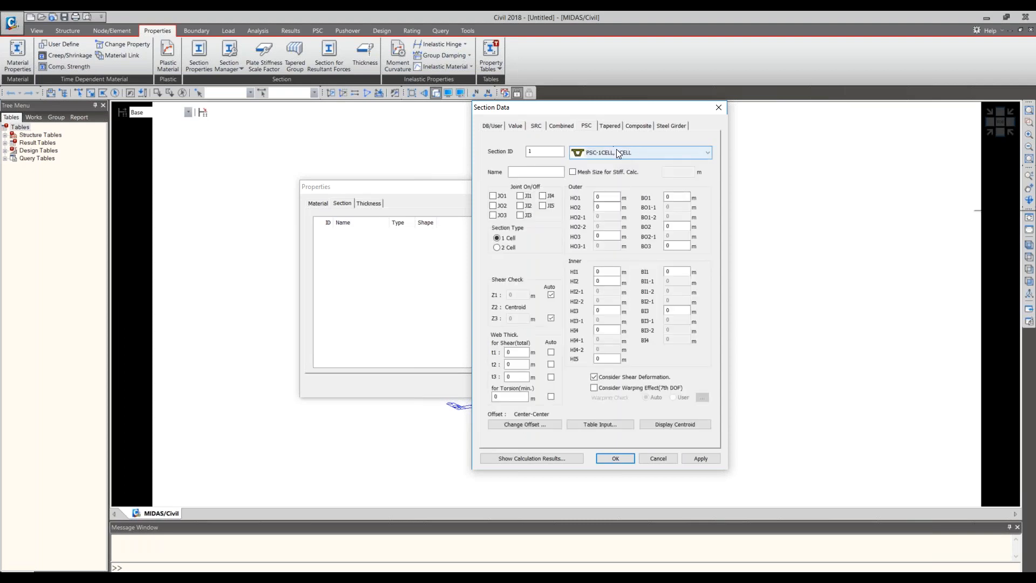
pyautogui.click(619, 154)
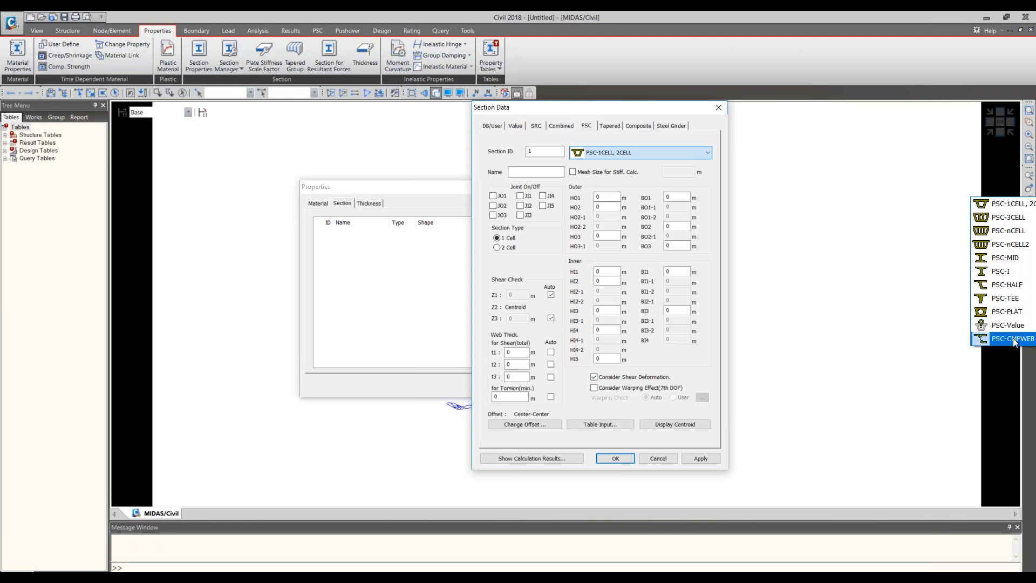
pyautogui.click(1004, 326)
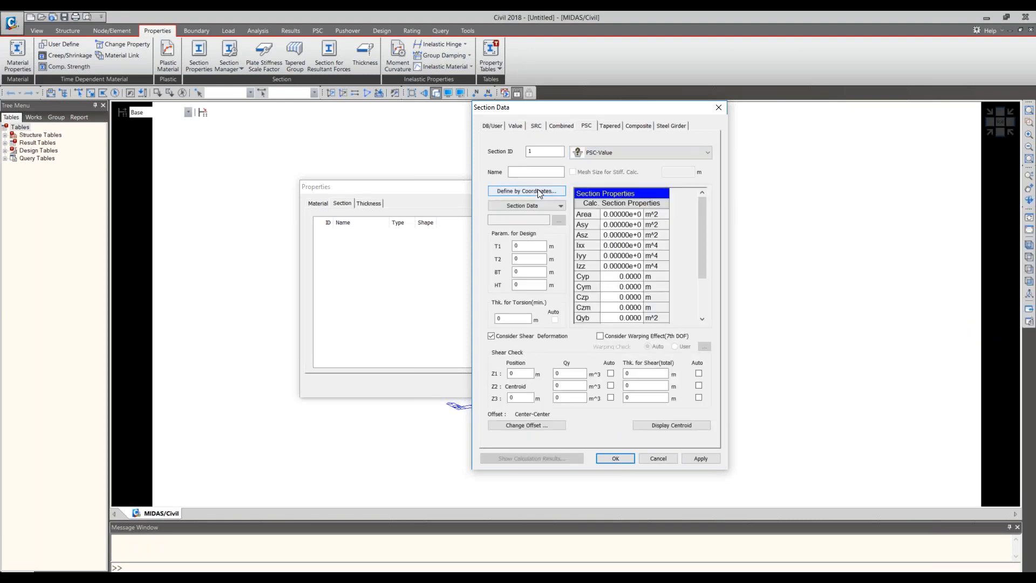
# - Begin defining the section by coordinates with the first outer polygon point at X 0 m and Y 0 m
pyautogui.click(527, 191)
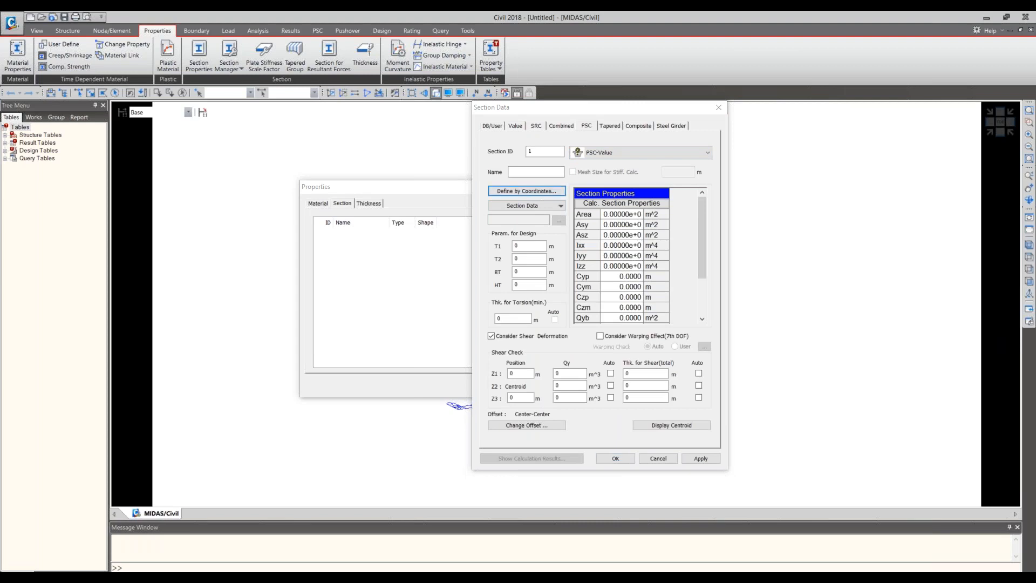
pyautogui.moveTo(668, 140); pyautogui.dragTo(761, 116)
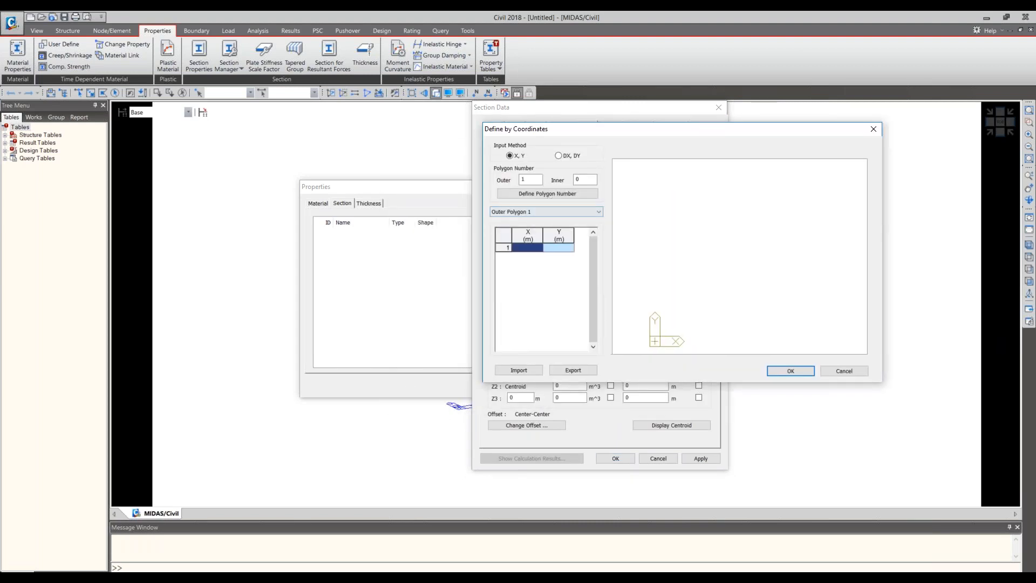
pyautogui.write('0')
pyautogui.click(532, 257)
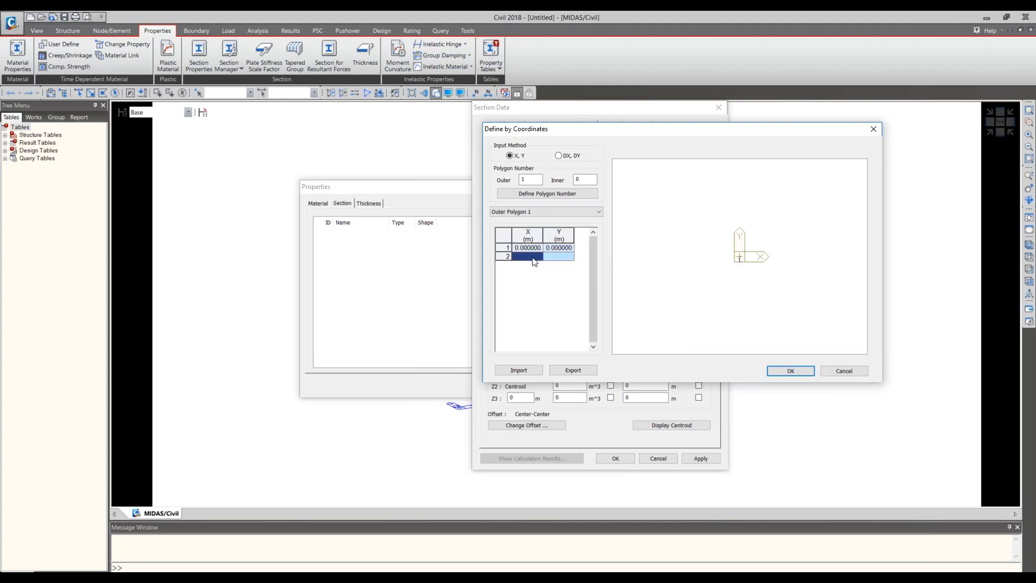
# - Add a second outer polygon point at X 0 m and Y 1 m
pyautogui.write('0')
pyautogui.press('Tab')
pyautogui.write('0.0')
pyautogui.doubleClick(566, 256)
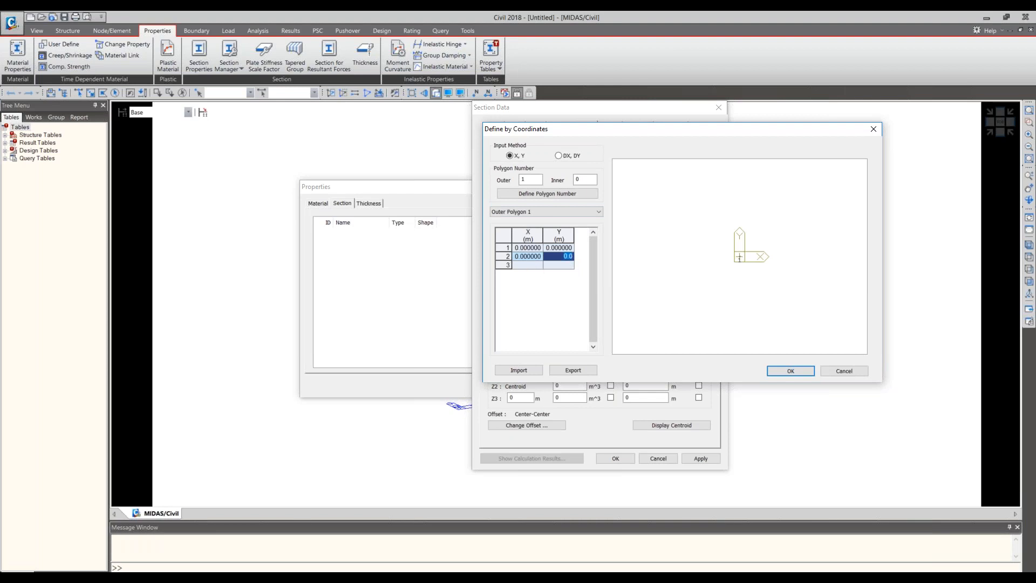
pyautogui.write('1')
pyautogui.press('Tab')
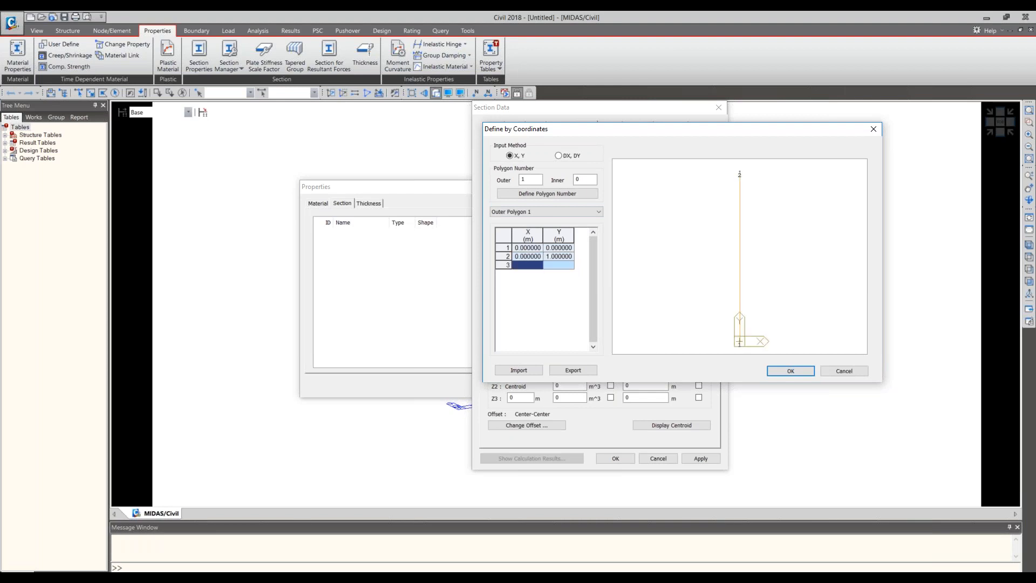
# - Set the second outer polygon point to X 1 m and Y 0 m
pyautogui.click(537, 257)
pyautogui.doubleClick(567, 258)
pyautogui.write('0')
pyautogui.click(533, 265)
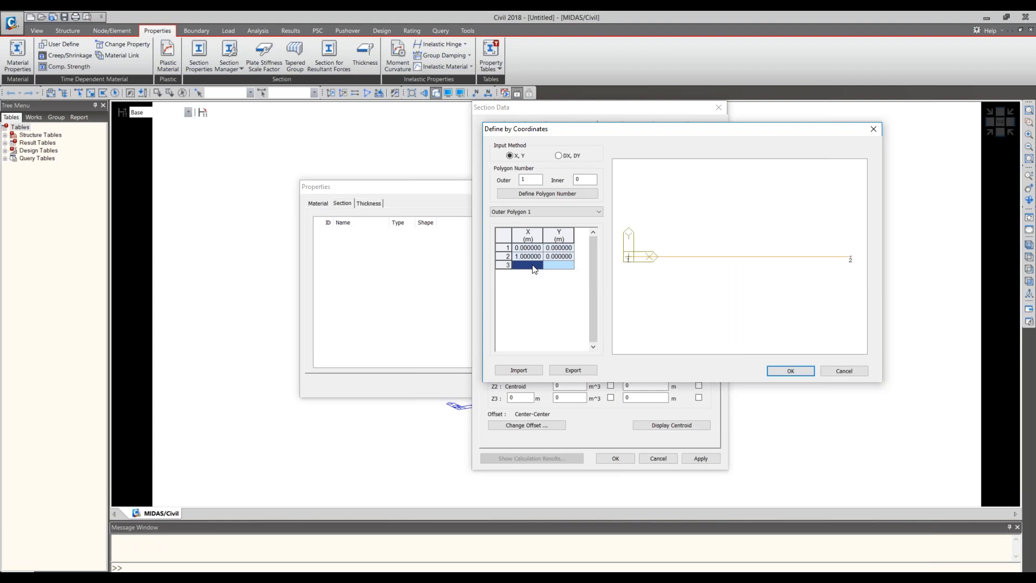
# - Add a third outer polygon point at X 1000 m and Y 0.650 m
pyautogui.write('1000')
pyautogui.click(563, 268)
pyautogui.doubleClick(563, 268)
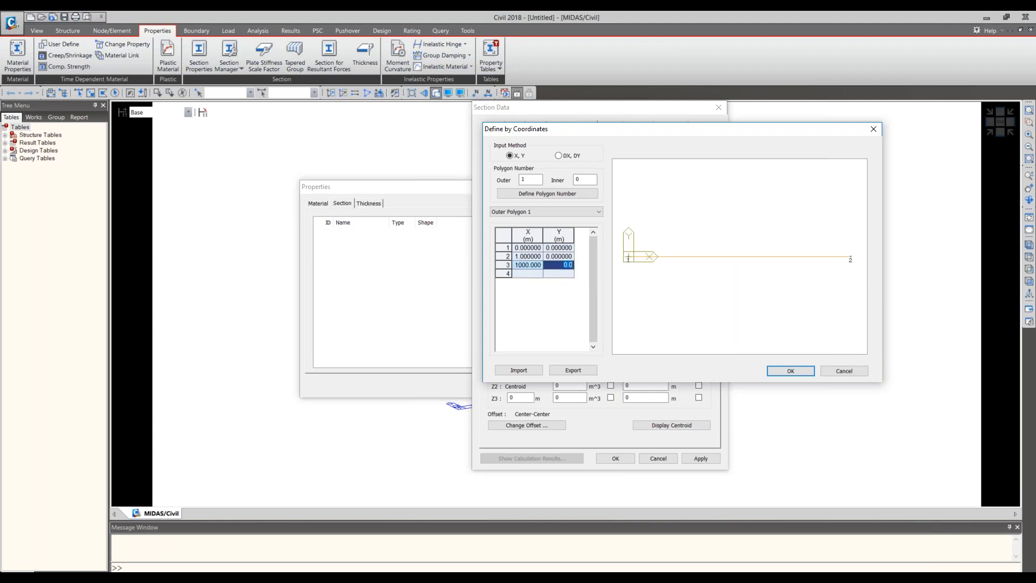
pyautogui.write('0.650')
pyautogui.press('Return')
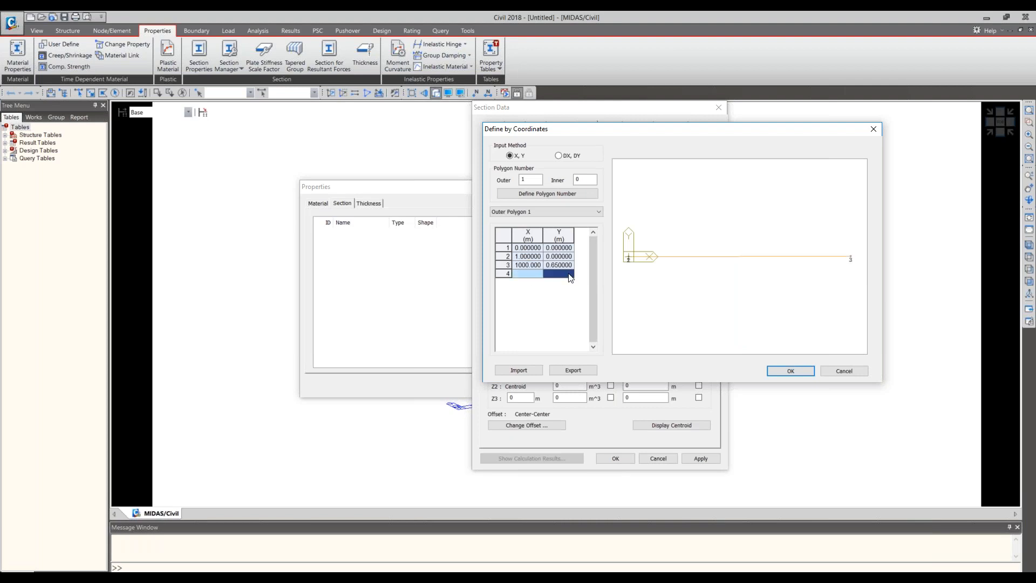
# - Set the third outer polygon point's X coordinate to 1 m
pyautogui.click(523, 265)
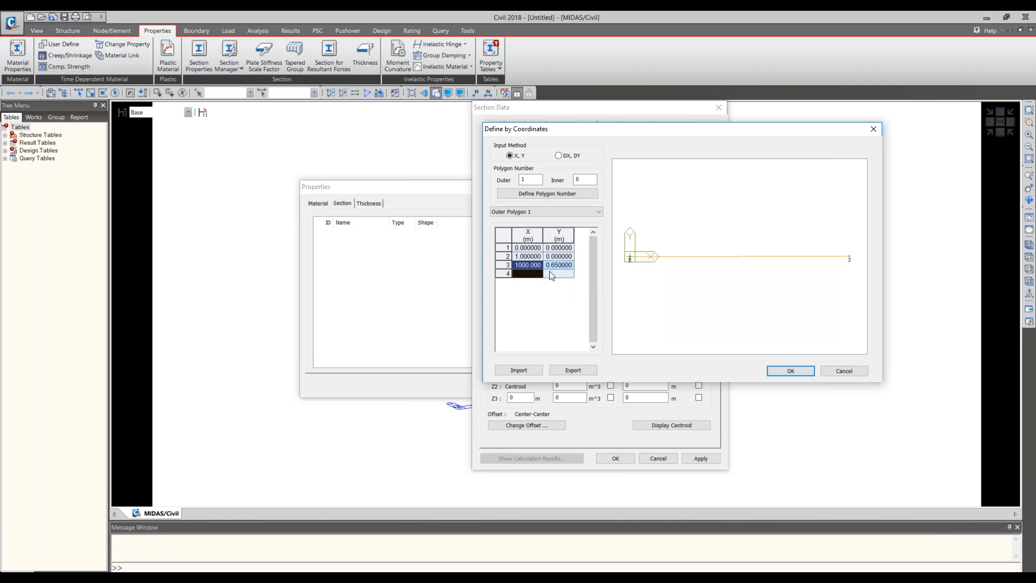
pyautogui.doubleClick(518, 265)
pyautogui.write('1')
pyautogui.press('Return')
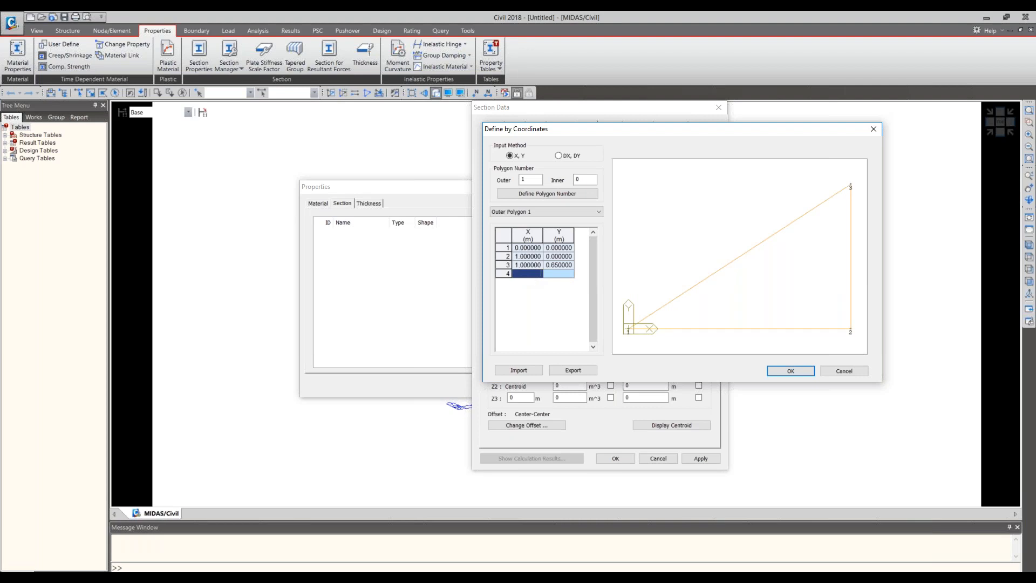
# - Add a fourth outer polygon point at X 0 m and Y 0.65 m, and accept the coordinate outline
pyautogui.write('0')
pyautogui.press('Tab')
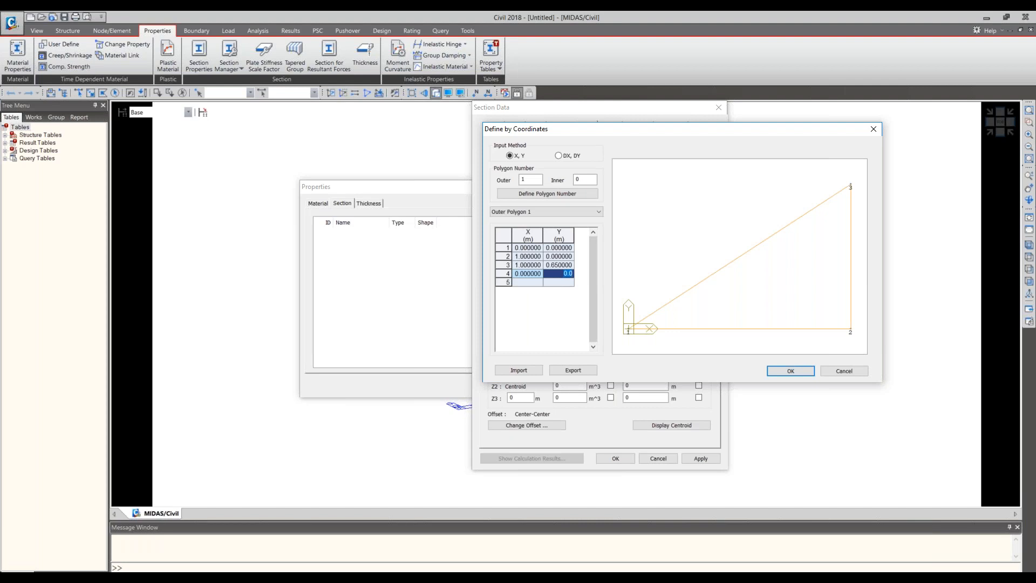
pyautogui.write('0.65')
pyautogui.press('Tab')
pyautogui.click(791, 372)
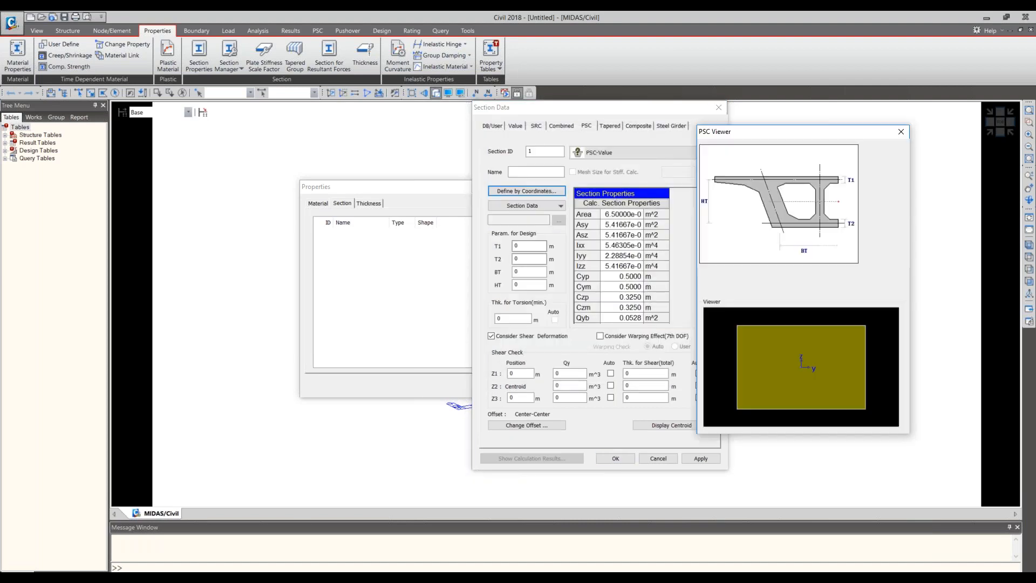
# - Change the section offset to Center-Top, keeping the centroid as the center location
pyautogui.click(526, 425)
pyautogui.click(528, 264)
pyautogui.click(531, 280)
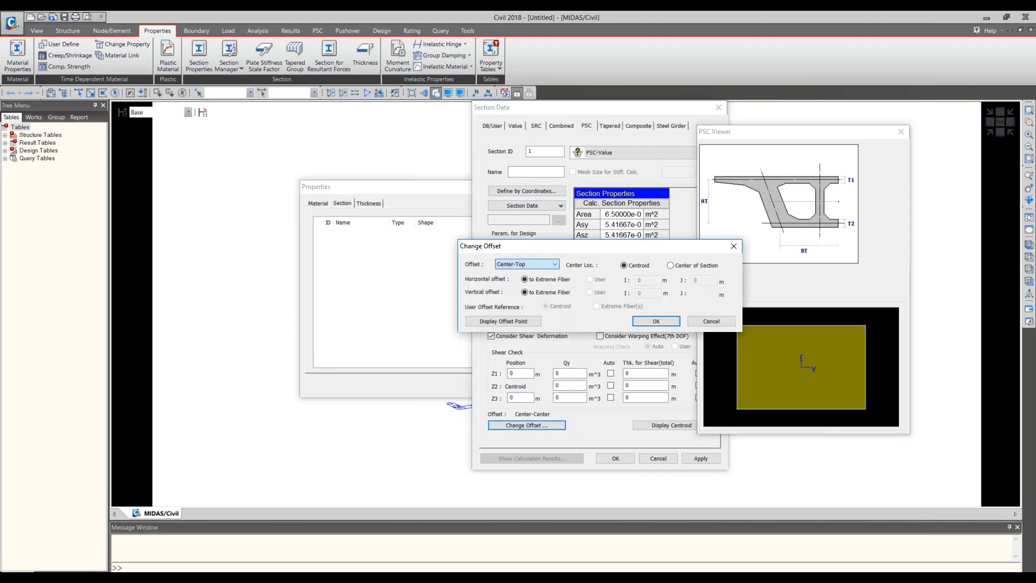
pyautogui.click(656, 322)
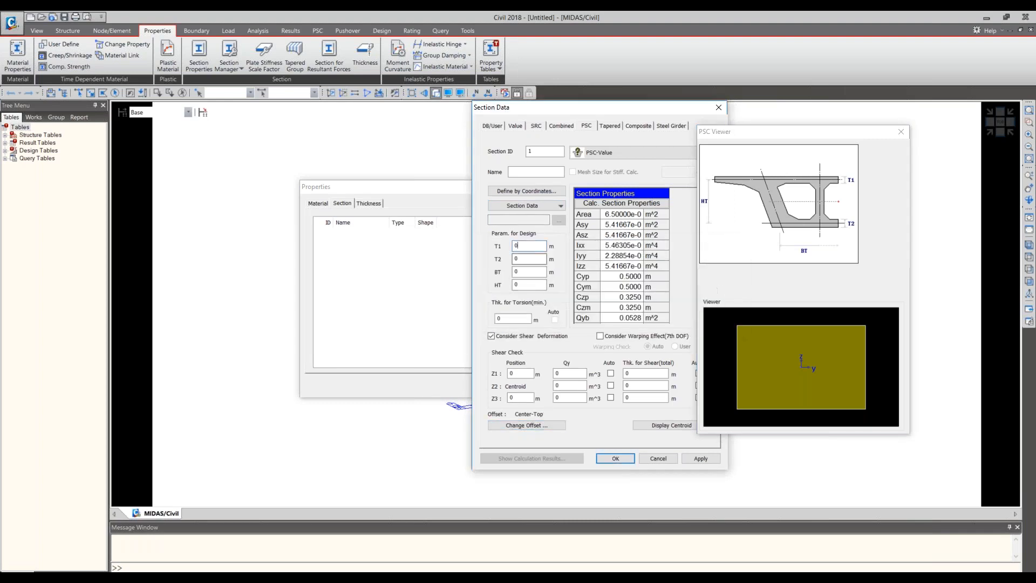
# - Name the section Girder and try to save it
pyautogui.click(615, 458)
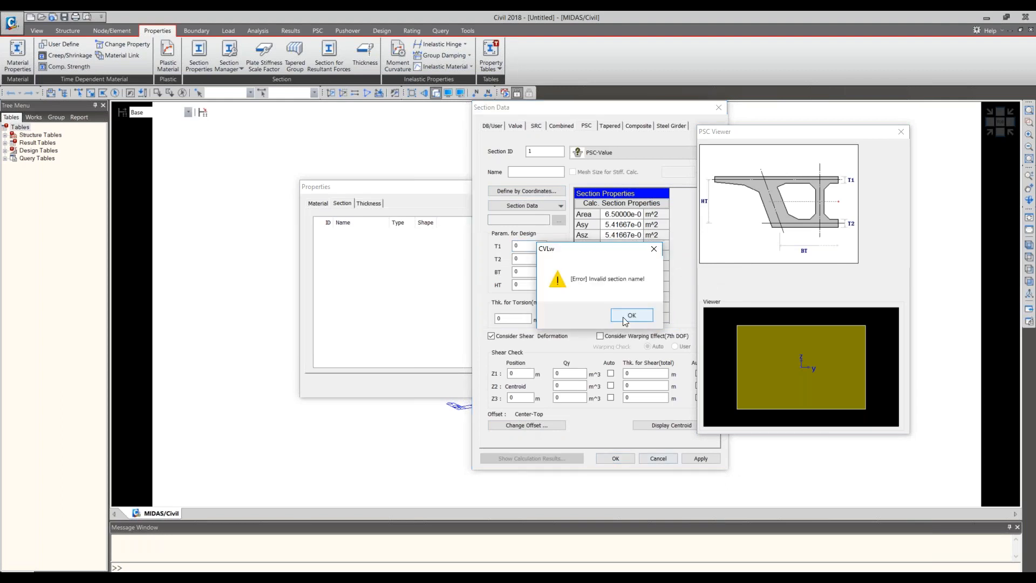
pyautogui.click(626, 315)
pyautogui.write('Girder')
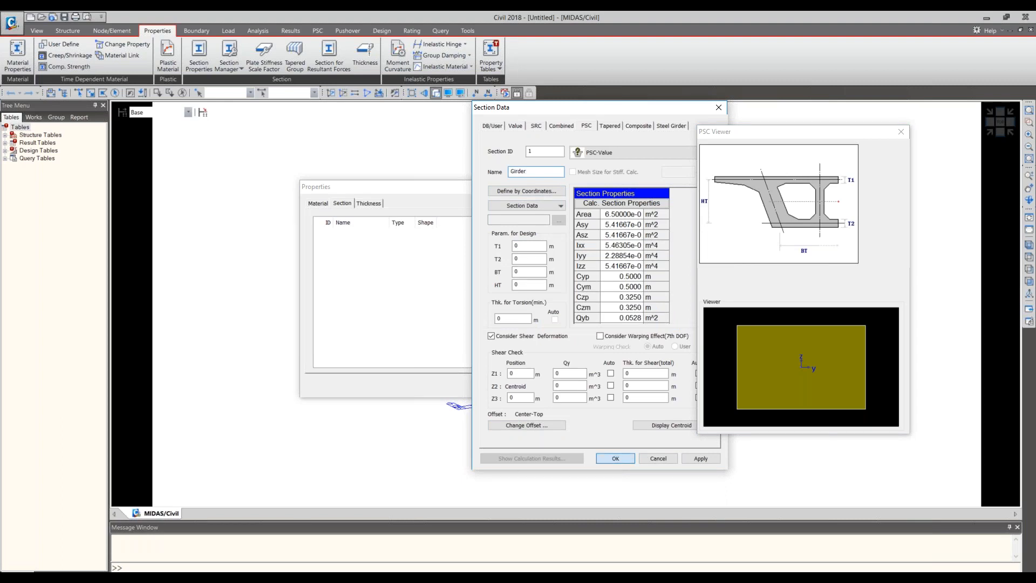
pyautogui.click(615, 458)
# - Set the design parameters T1, T2, BT and HT to 1 m each and save the Girder section
pyautogui.doubleClick(520, 244)
pyautogui.write('1')
pyautogui.press('Tab')
pyautogui.write('1')
pyautogui.press('Tab')
pyautogui.write('1')
pyautogui.press('Tab')
pyautogui.write('1')
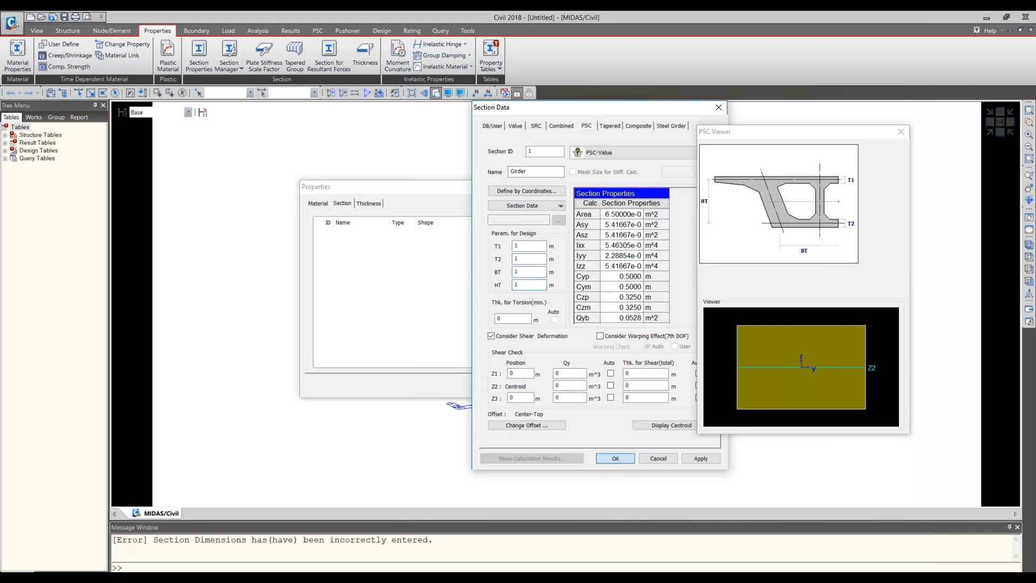
pyautogui.click(615, 458)
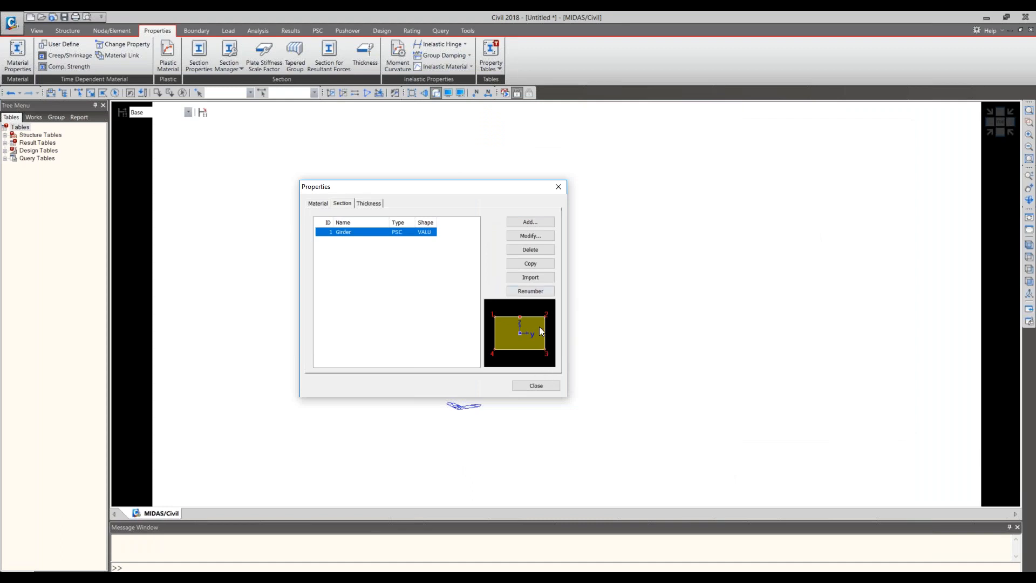
# - Reopen the Girder section to check its data and outline, and close the section properties
pyautogui.click(429, 241)
pyautogui.doubleClick(424, 233)
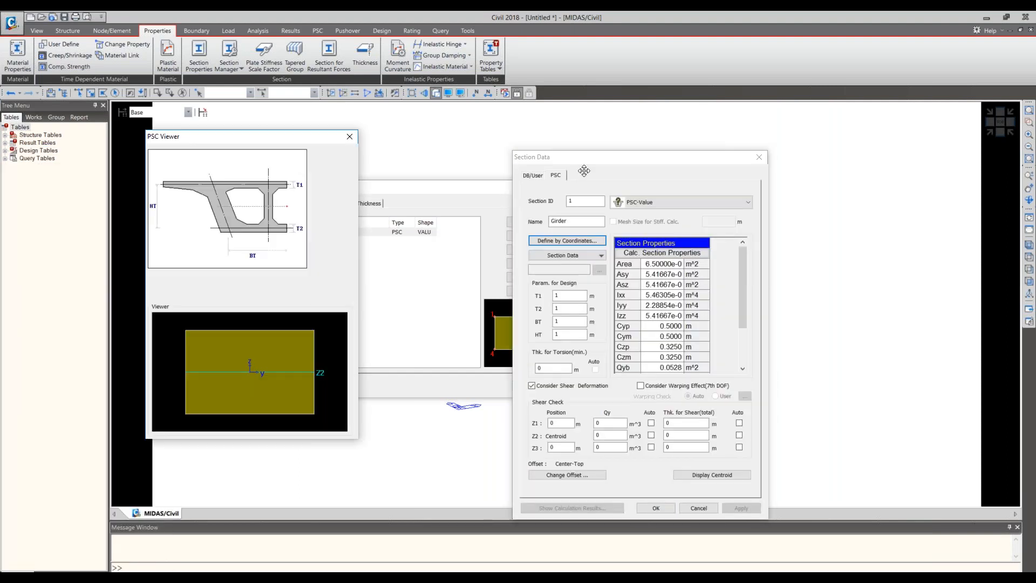
pyautogui.click(656, 508)
pyautogui.click(541, 389)
pyautogui.moveTo(109, 203); pyautogui.dragTo(141, 203)
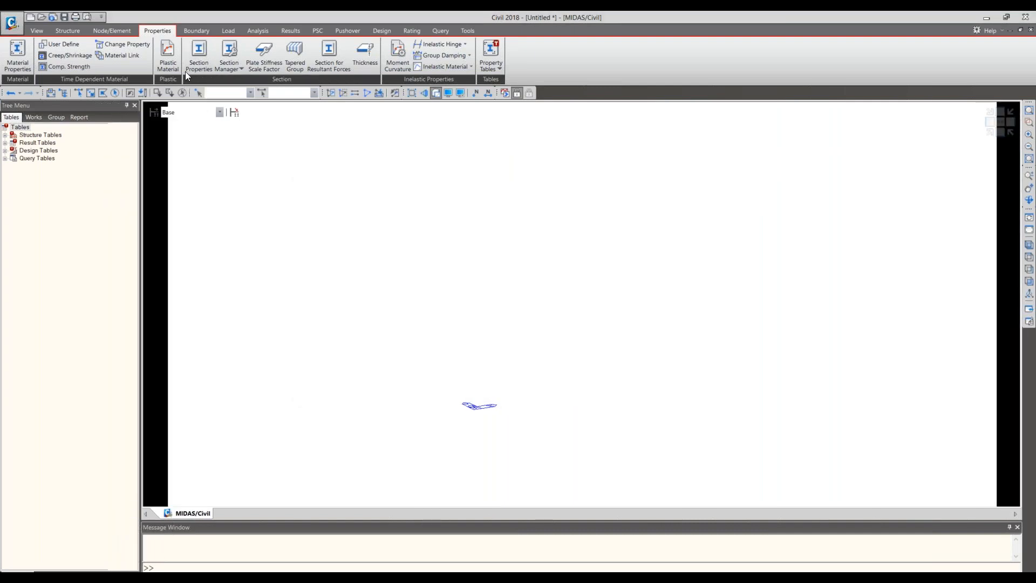
# - Reopen the section properties and try a Solid Rectangle shape for a new DB/User section
pyautogui.click(199, 55)
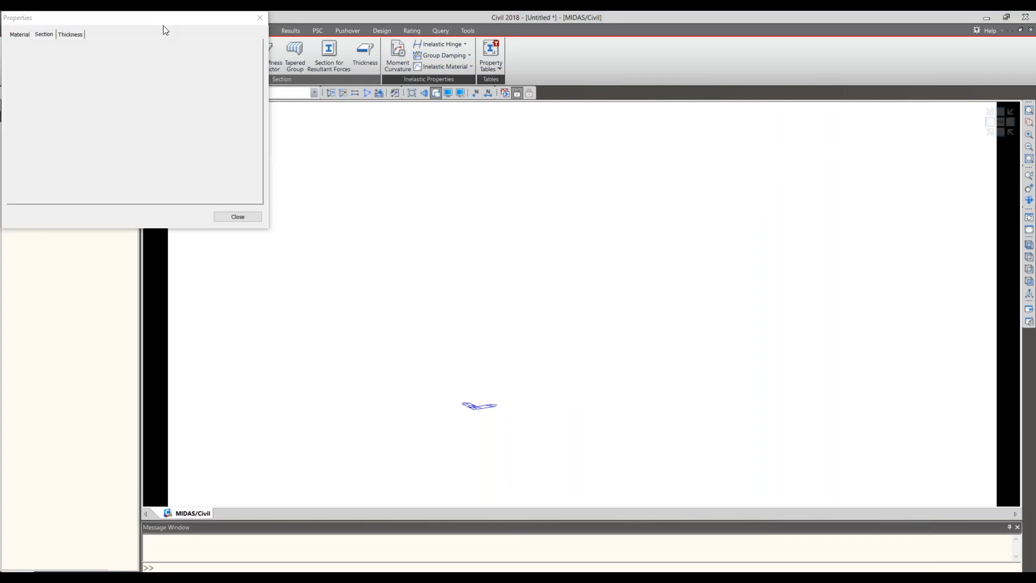
pyautogui.moveTo(163, 25); pyautogui.dragTo(581, 197)
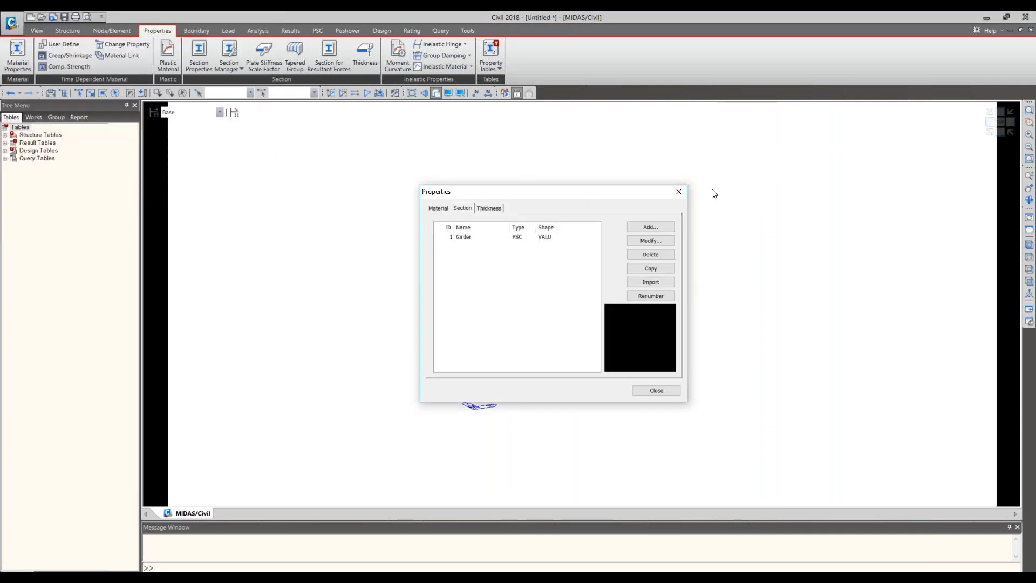
pyautogui.click(638, 229)
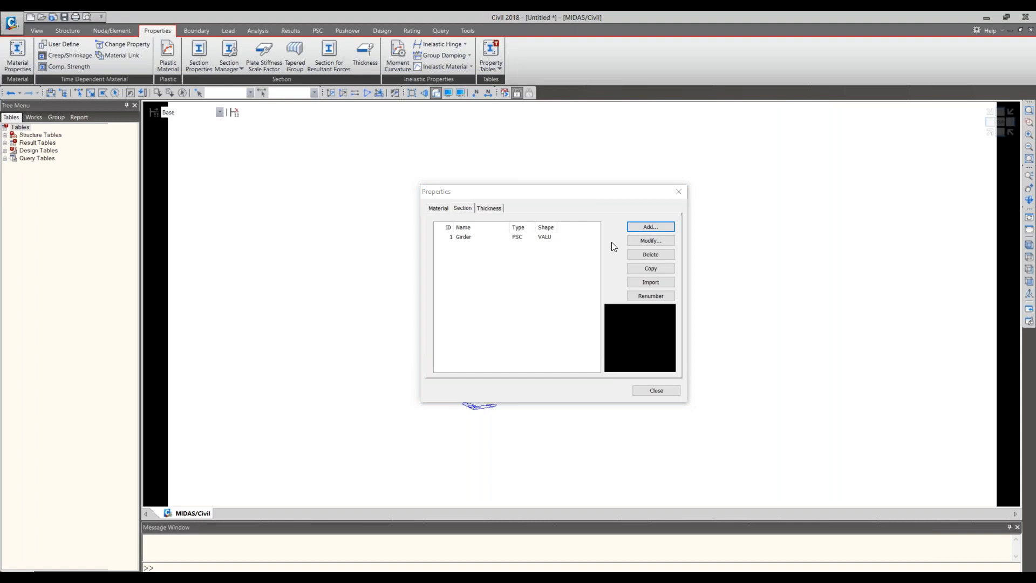
pyautogui.click(549, 190)
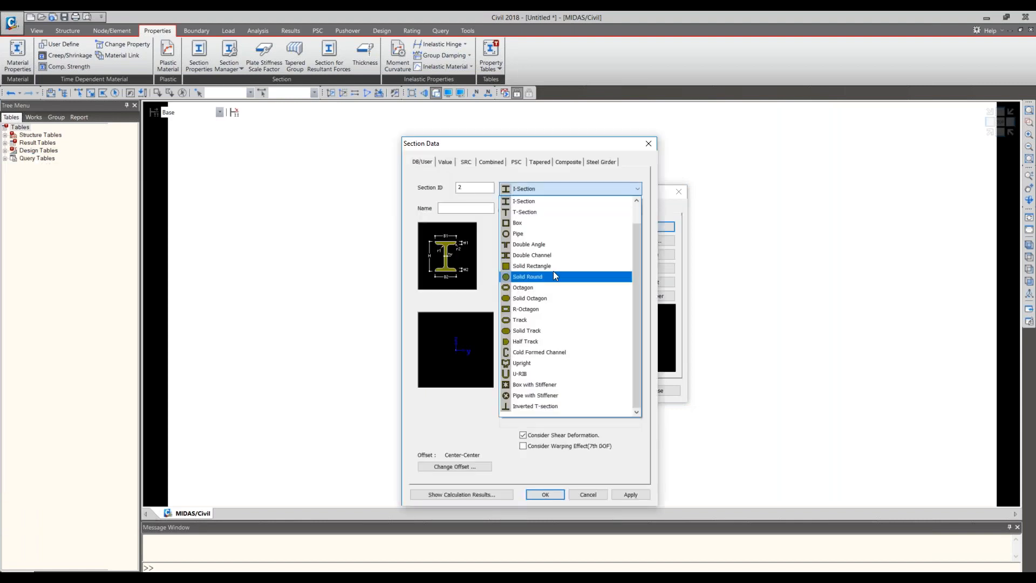
pyautogui.click(540, 265)
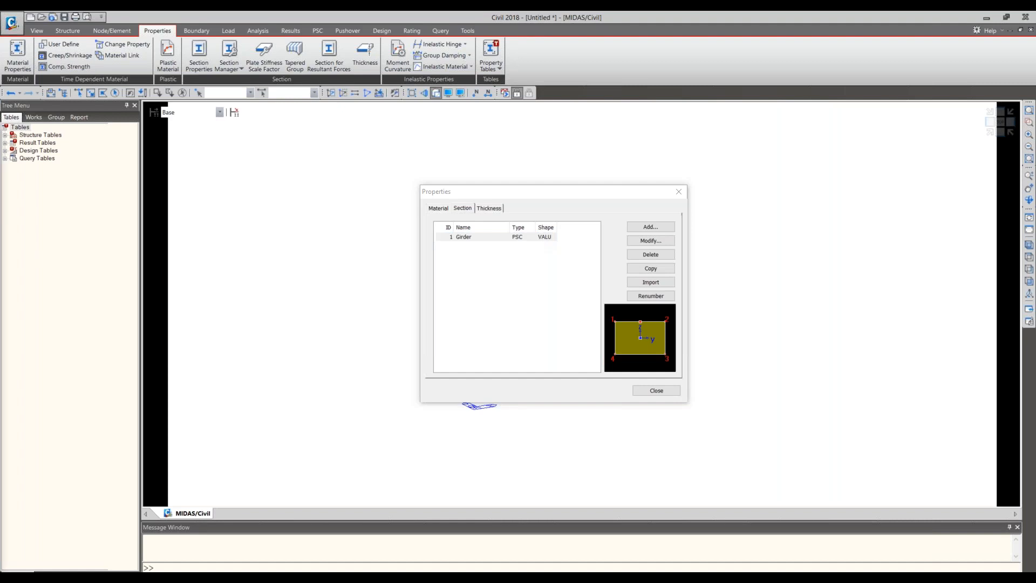
# - Examine the Girder section's data and the PSC shape types on offer, and close it without changes
pyautogui.moveTo(259, 138); pyautogui.dragTo(708, 112)
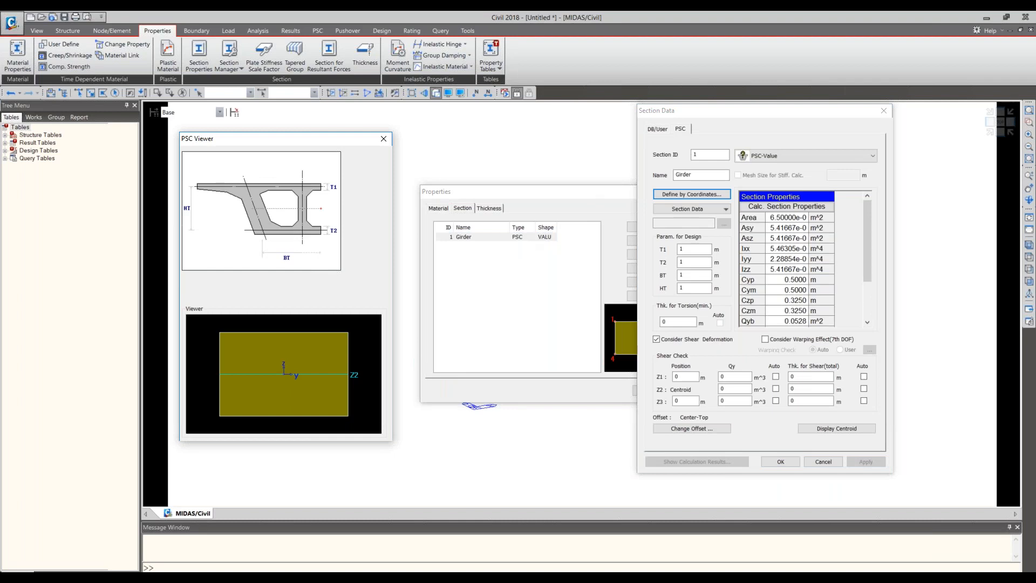
pyautogui.click(764, 156)
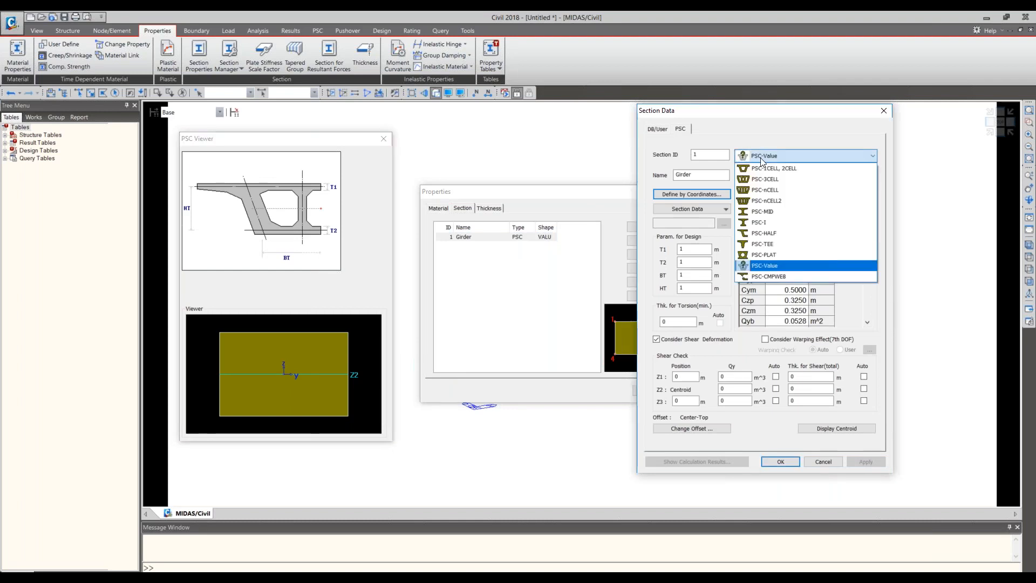
pyautogui.click(764, 156)
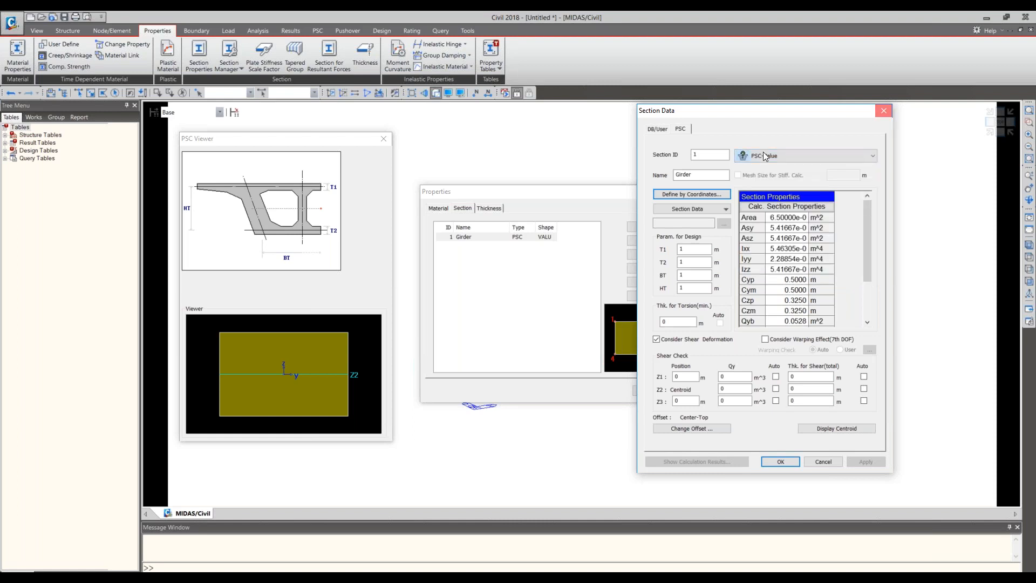
pyautogui.click(884, 110)
pyautogui.moveTo(609, 193); pyautogui.dragTo(747, 131)
pyautogui.click(788, 165)
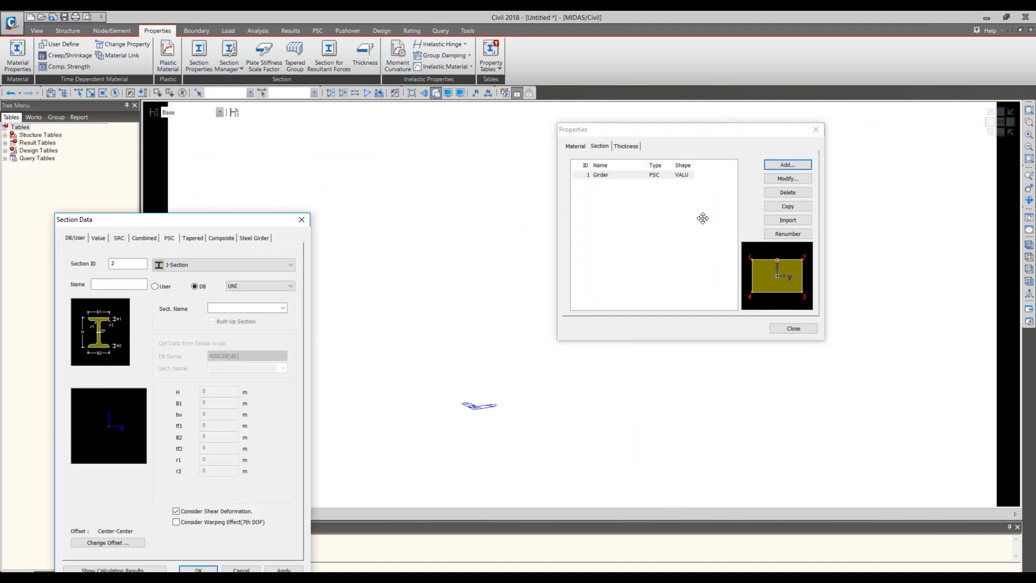
pyautogui.moveTo(703, 218); pyautogui.dragTo(876, 215)
pyautogui.click(849, 190)
pyautogui.moveTo(637, 129); pyautogui.dragTo(197, 81)
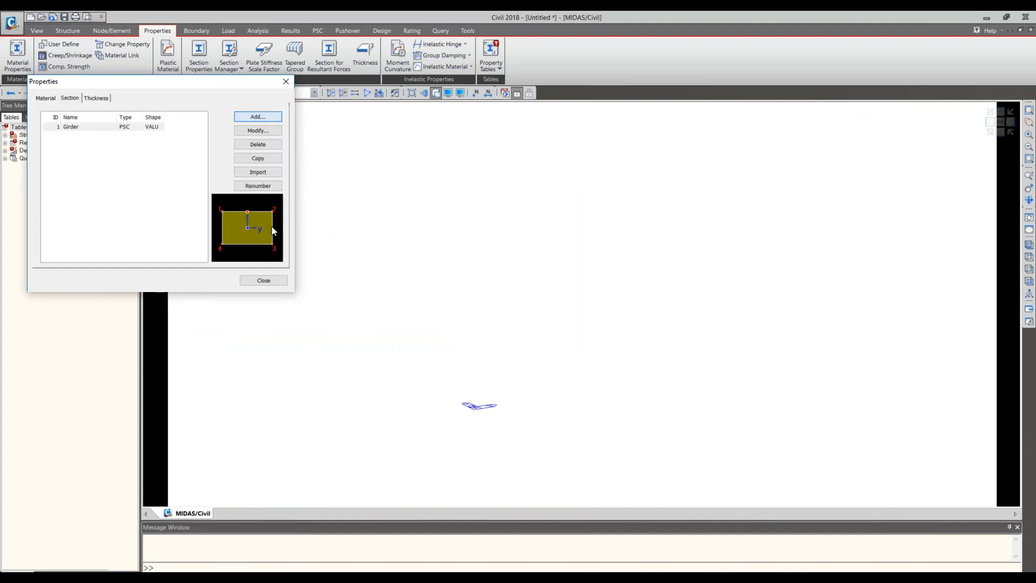
# - Start a new section with ID 2 and give it the PSC-Value shape
pyautogui.click(258, 117)
pyautogui.moveTo(65, 158); pyautogui.dragTo(292, 85)
pyautogui.click(401, 129)
pyautogui.click(360, 103)
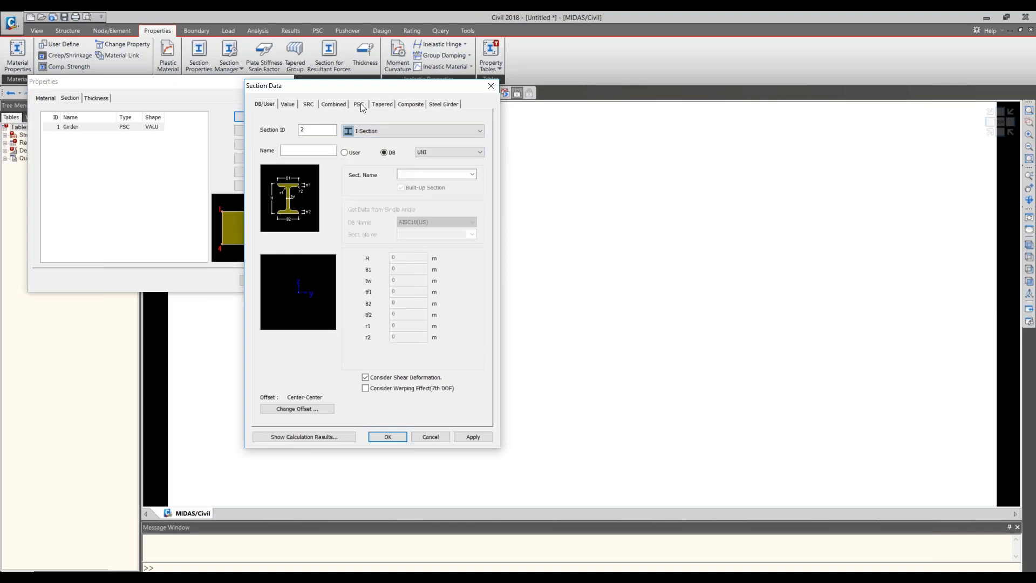
pyautogui.click(360, 104)
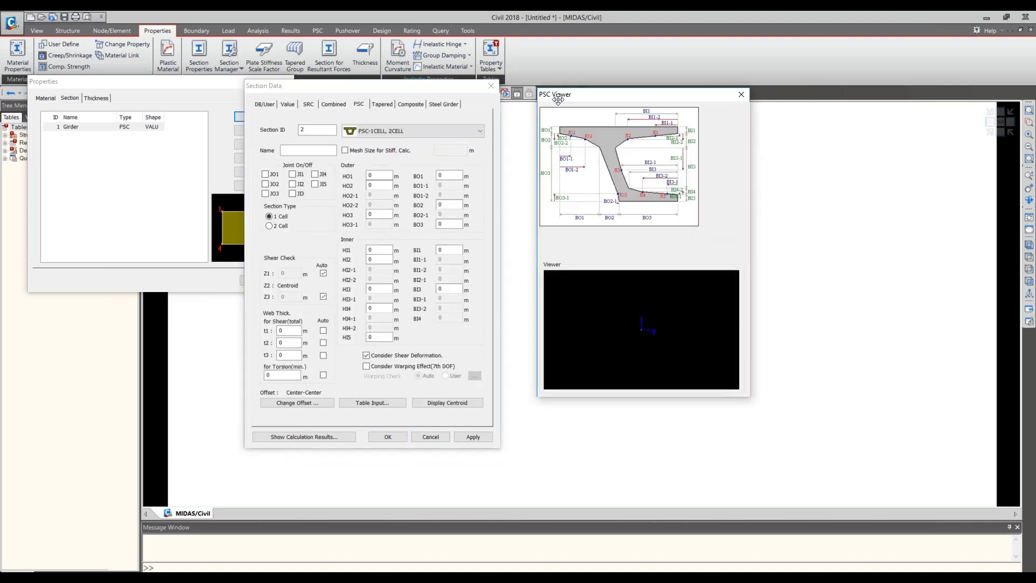
pyautogui.moveTo(558, 100); pyautogui.dragTo(537, 90)
pyautogui.click(413, 130)
pyautogui.click(407, 238)
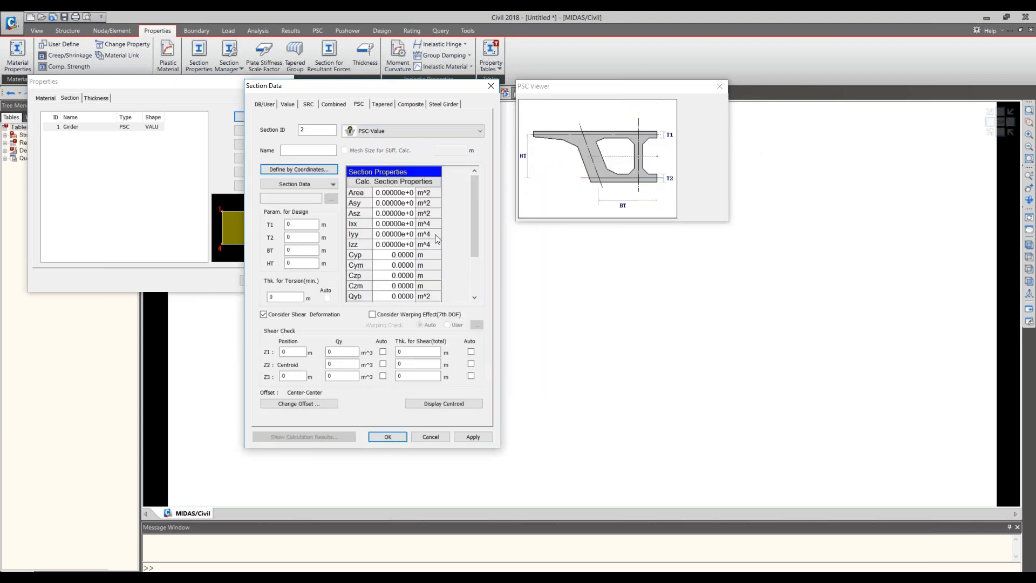
# - Open the new section's definition by coordinates and enter the outer polygon's first vertex at X 0, Y 0 m
pyautogui.click(311, 184)
pyautogui.click(311, 185)
pyautogui.click(322, 171)
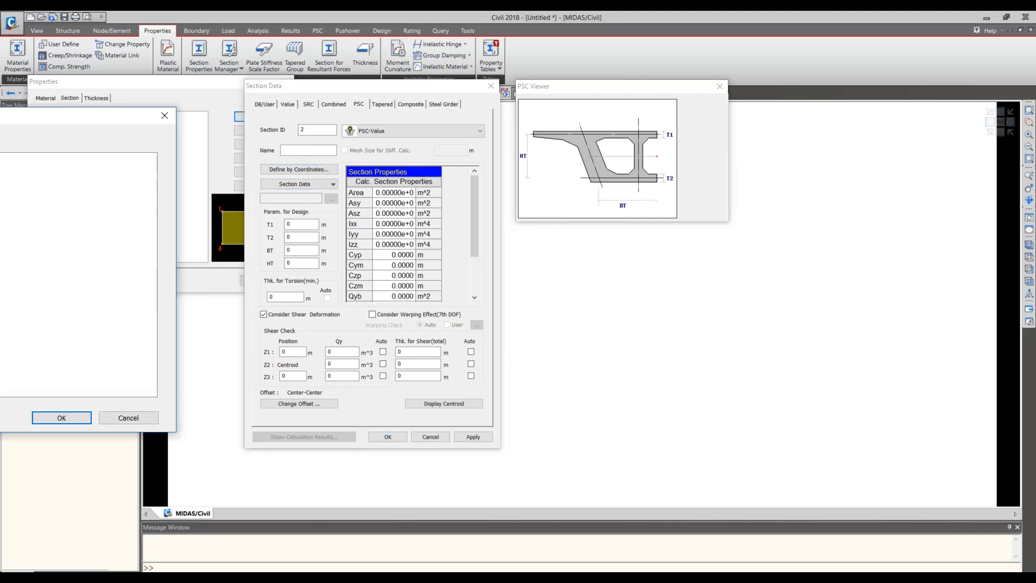
pyautogui.moveTo(642, 125); pyautogui.dragTo(714, 227)
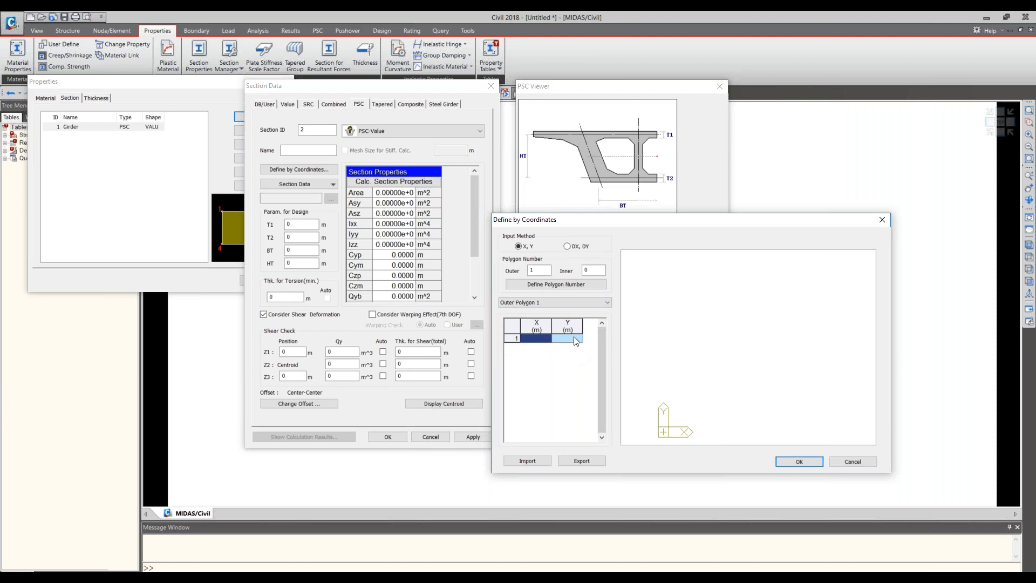
pyautogui.write('0')
pyautogui.press('Return')
pyautogui.write('000000')
pyautogui.press('Return')
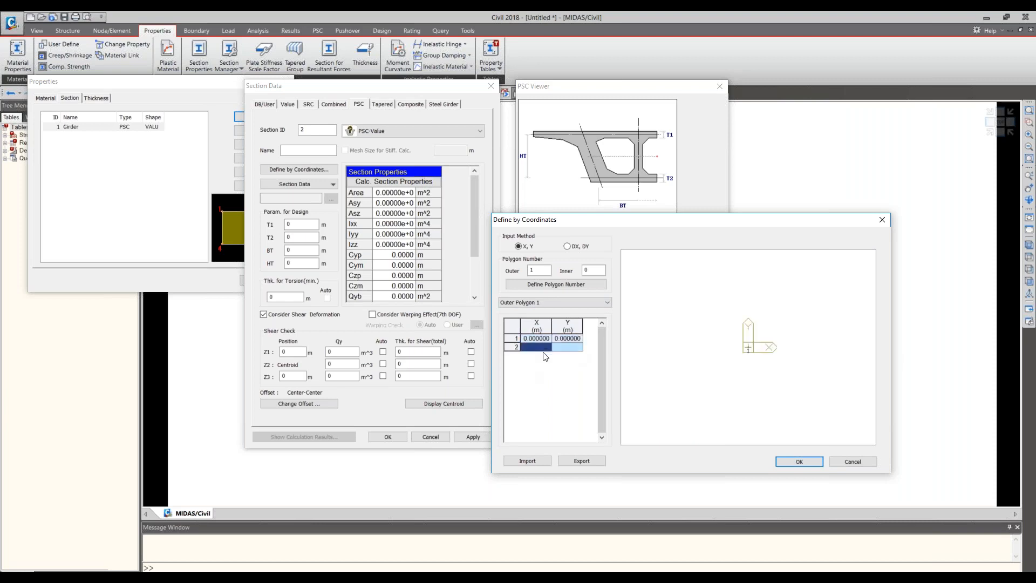
# - Enter the outer polygon's second vertex and correct it to X 1, Y 0 m
pyautogui.write('0')
pyautogui.press('Return')
pyautogui.write('1')
pyautogui.press('Return')
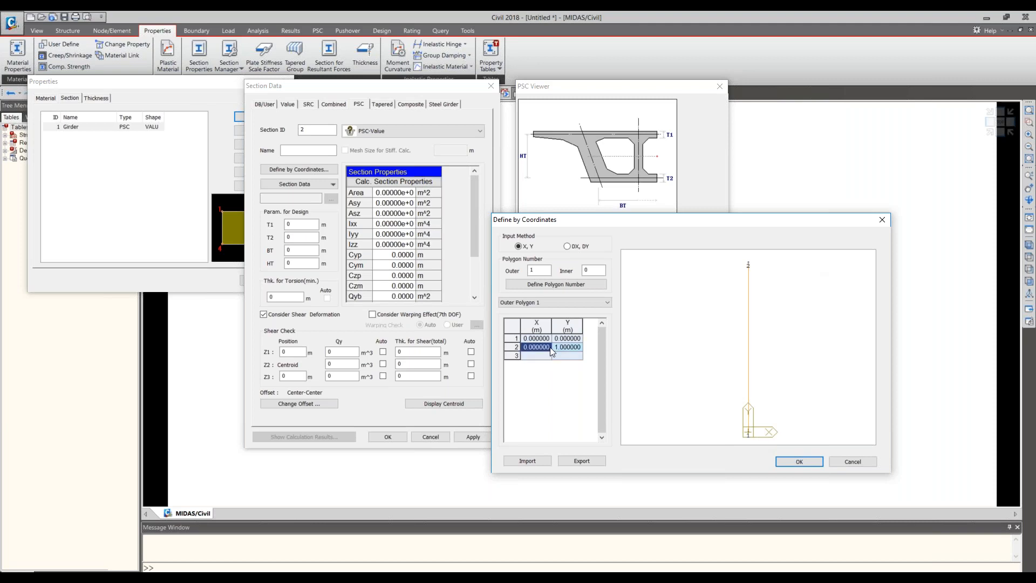
pyautogui.write('1')
pyautogui.press('Tab')
pyautogui.write('0')
pyautogui.click(571, 357)
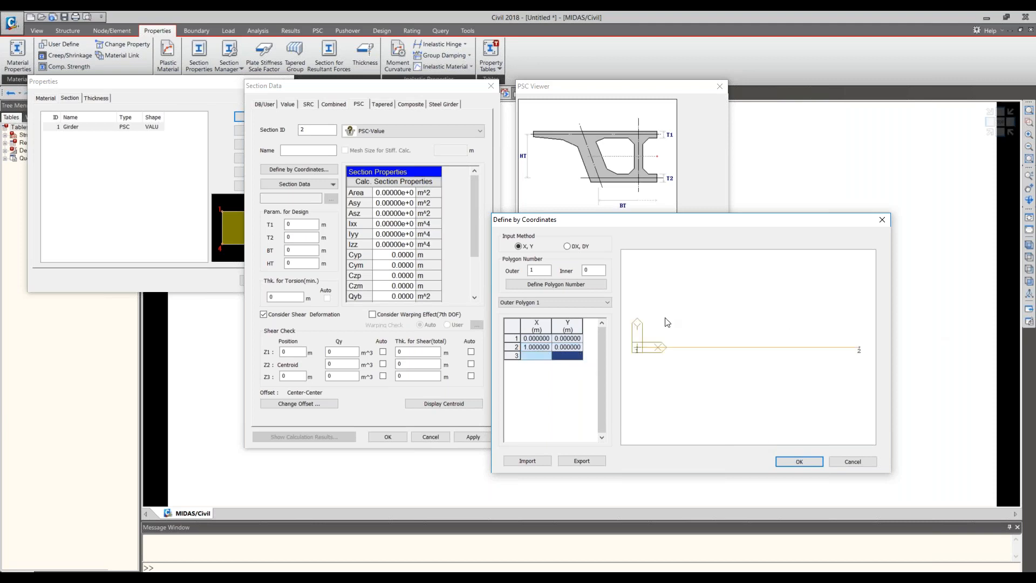
# - Add the outer polygon's third vertex at X 1, Y 0.65 m
pyautogui.click(535, 357)
pyautogui.write('1')
pyautogui.click(565, 357)
pyautogui.write('0.65')
pyautogui.press('Return')
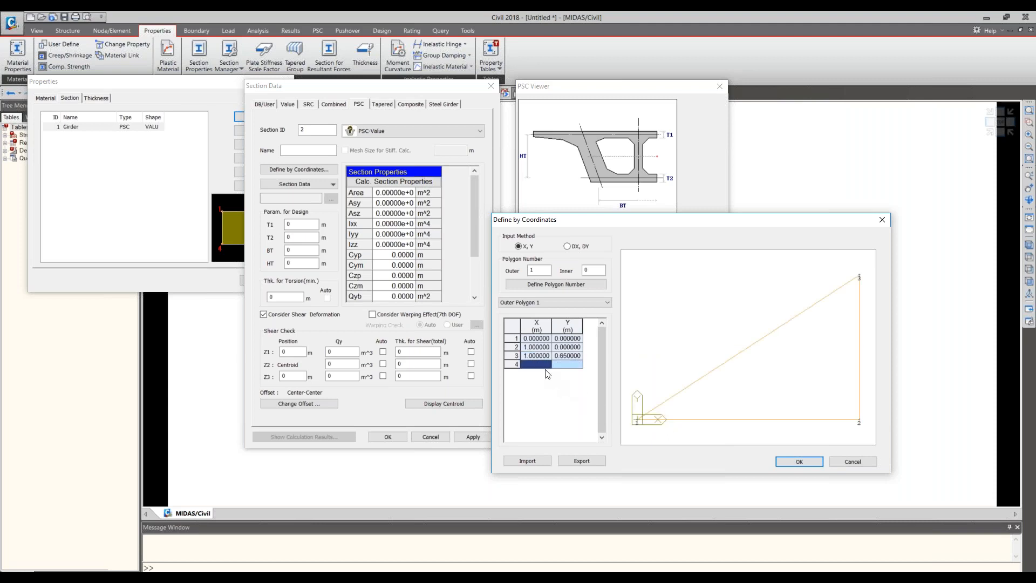
# - Add the fourth vertex, correct it to X 0, Y 0.65 m, and discard the coordinates and the new section
pyautogui.write('0')
pyautogui.click(562, 363)
pyautogui.write('1')
pyautogui.press('Return')
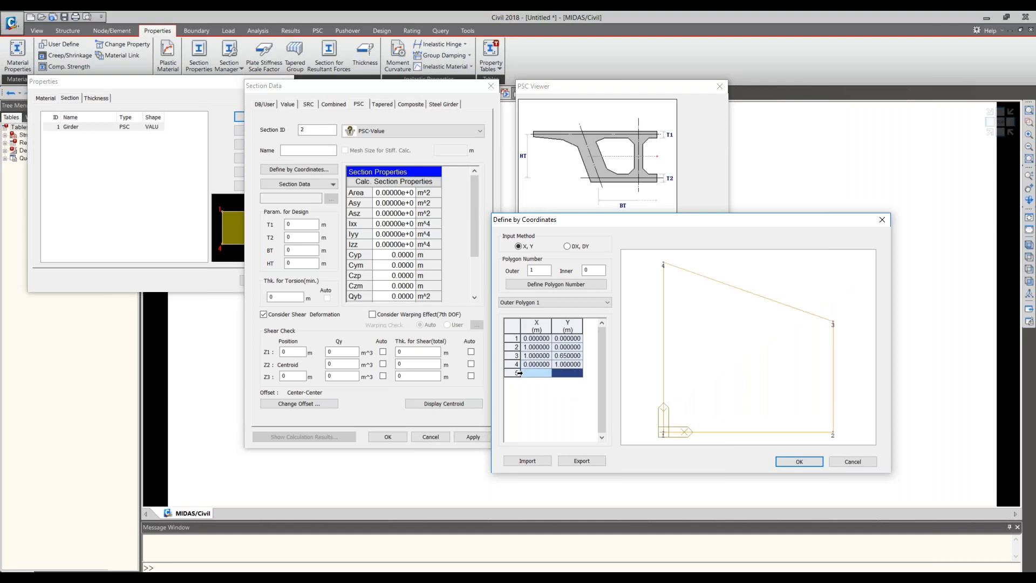
pyautogui.moveTo(536, 365); pyautogui.dragTo(575, 374)
pyautogui.click(575, 373)
pyautogui.doubleClick(576, 366)
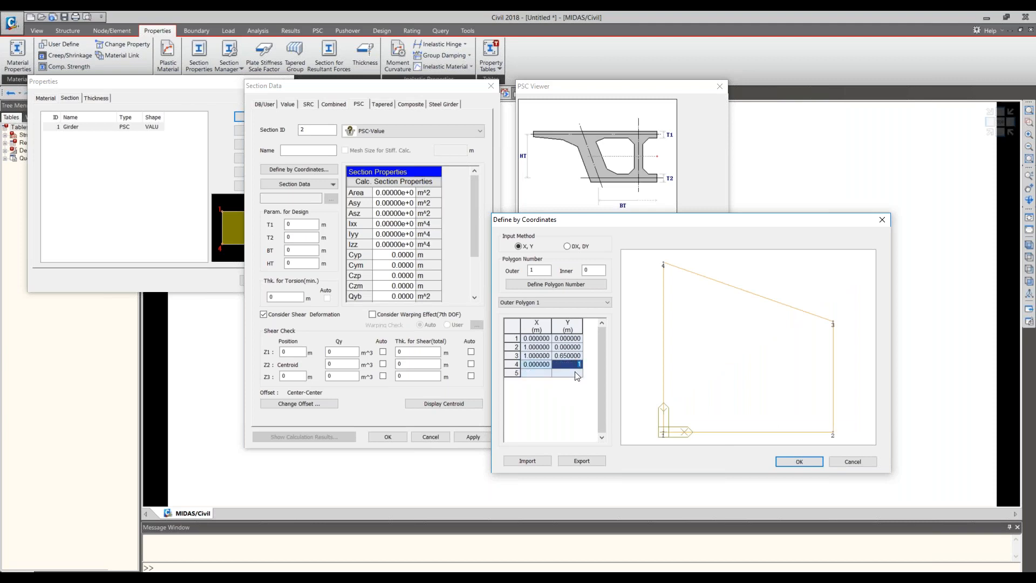
pyautogui.write('0.65')
pyautogui.press('Return')
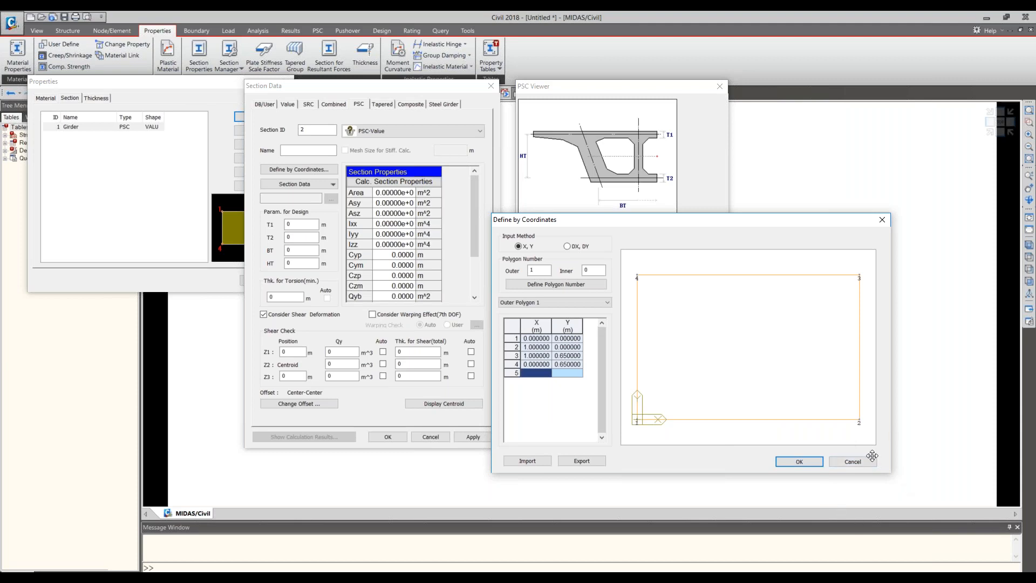
pyautogui.click(853, 462)
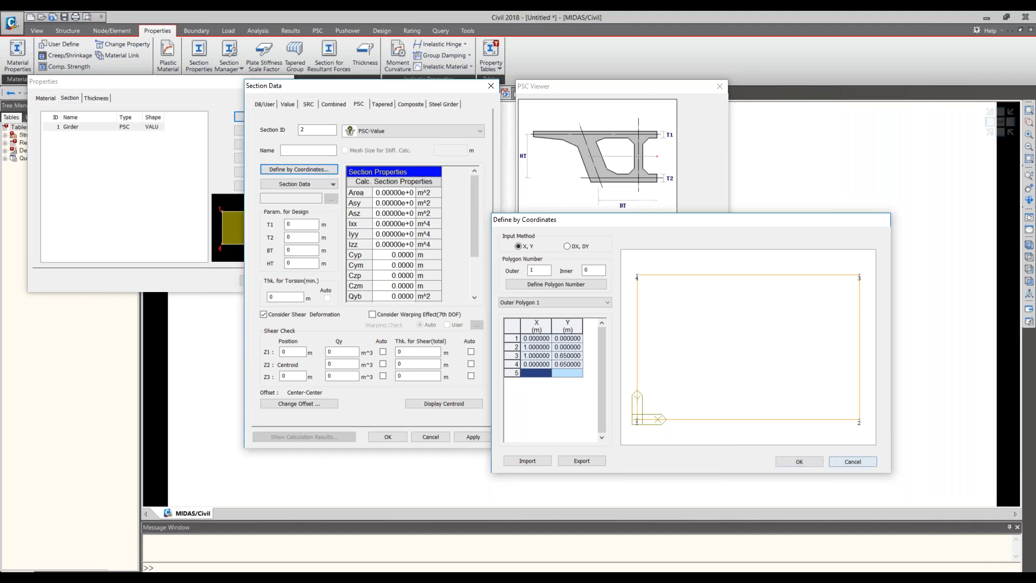
pyautogui.click(431, 437)
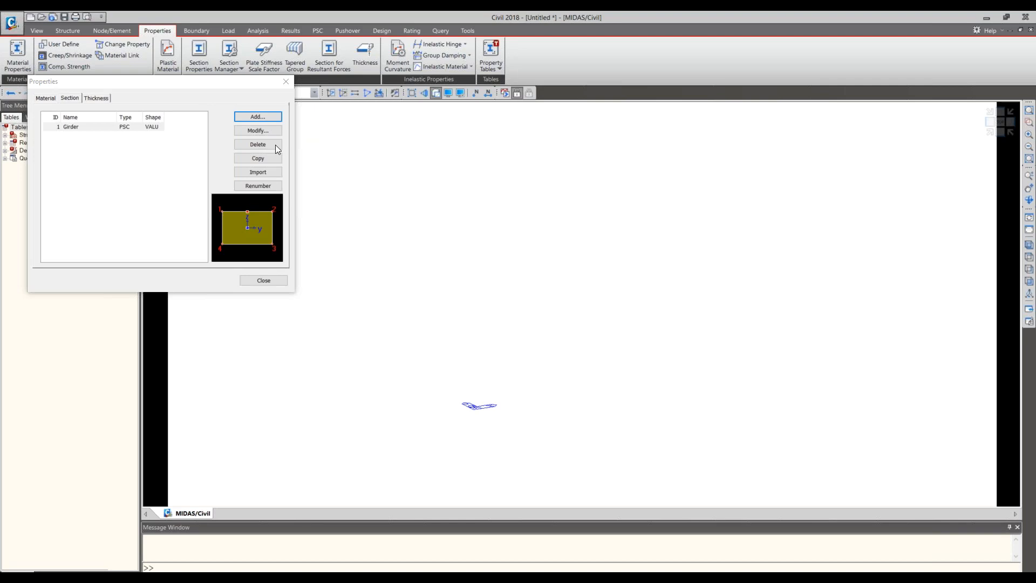
# - Start another new PSC-Value section and look at its options for loading section data
pyautogui.moveTo(0, 145); pyautogui.dragTo(451, 136)
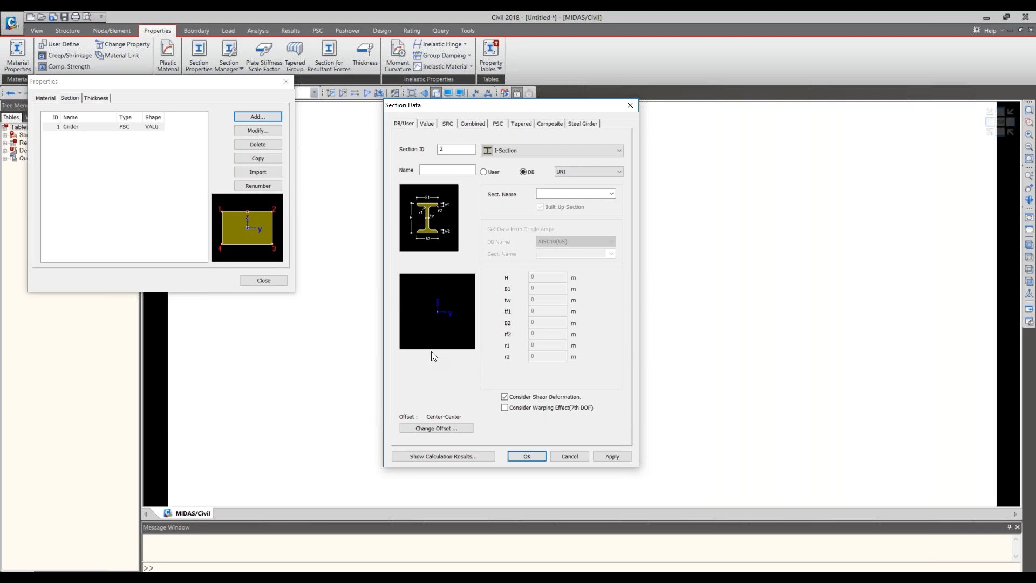
pyautogui.click(287, 82)
pyautogui.click(550, 124)
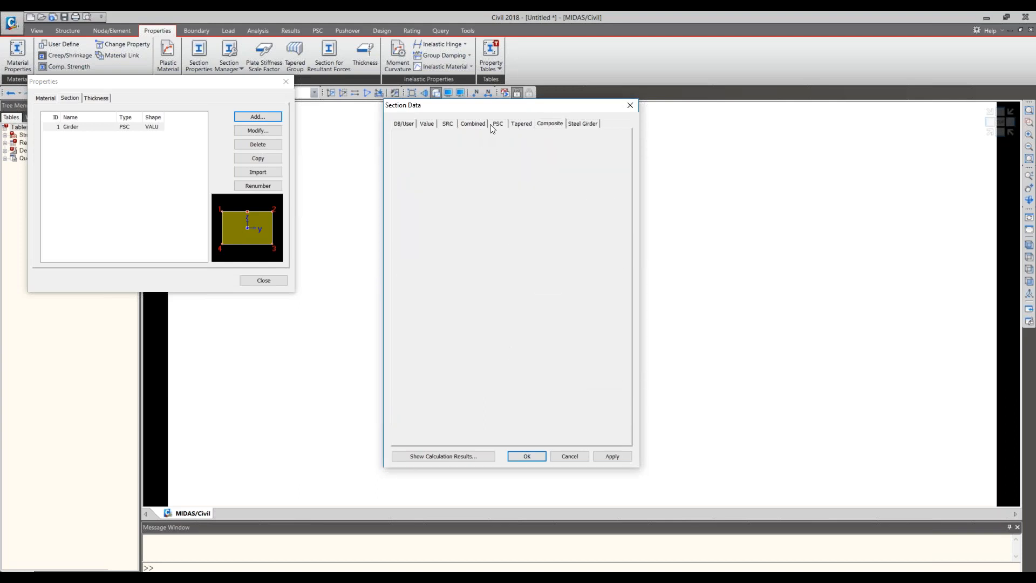
pyautogui.click(493, 126)
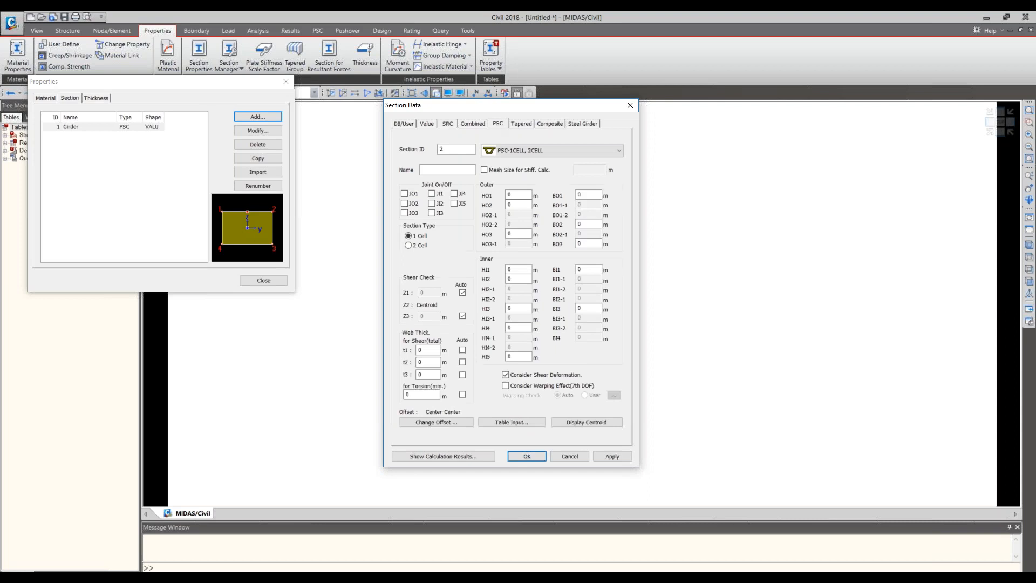
pyautogui.click(554, 147)
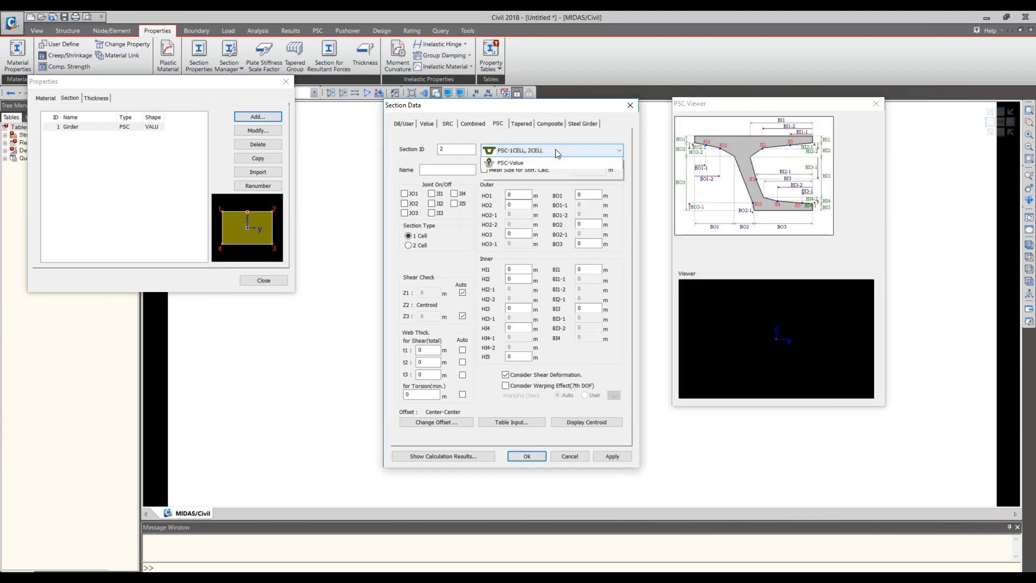
pyautogui.click(526, 237)
pyautogui.click(471, 203)
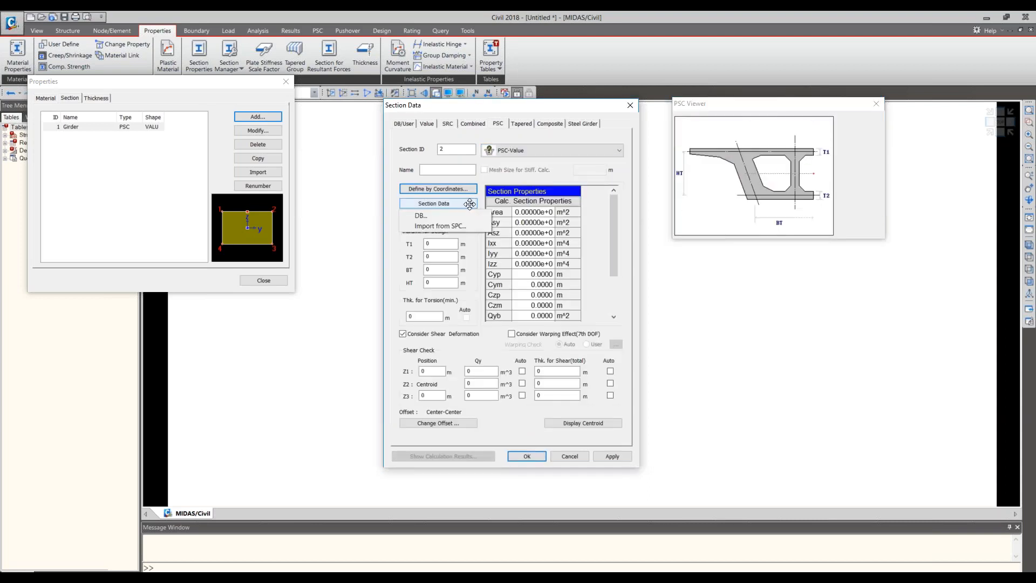
pyautogui.click(489, 175)
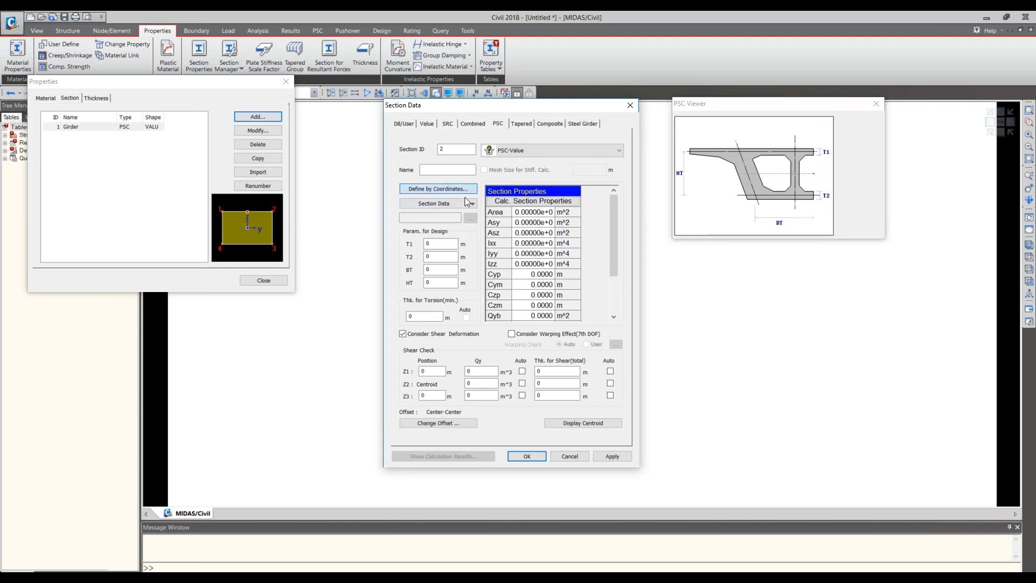
# - View the empty coordinate definition for the new section, cancel it, and close the section properties without adding a section
pyautogui.click(438, 189)
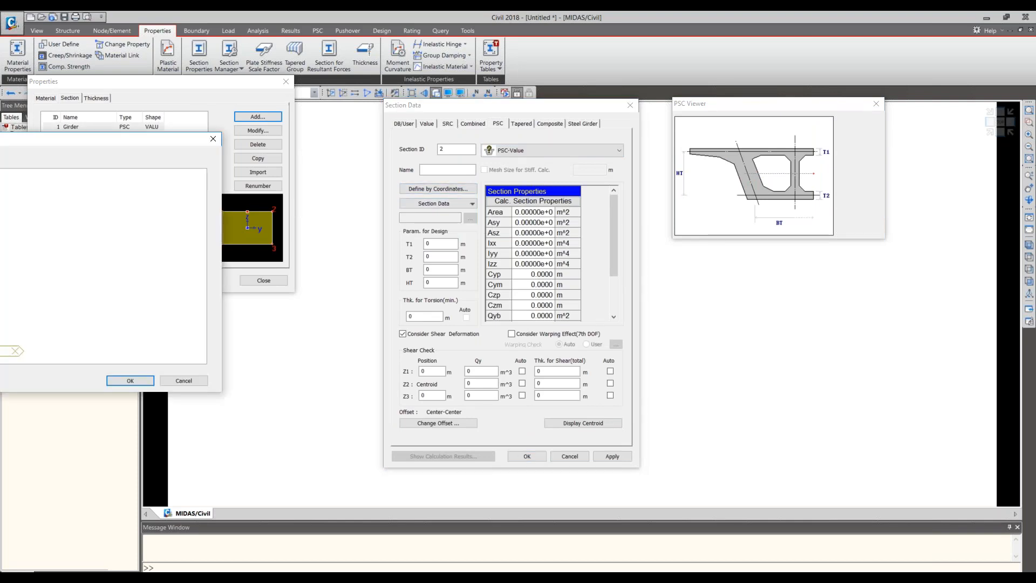
pyautogui.moveTo(466, 170); pyautogui.dragTo(469, 170)
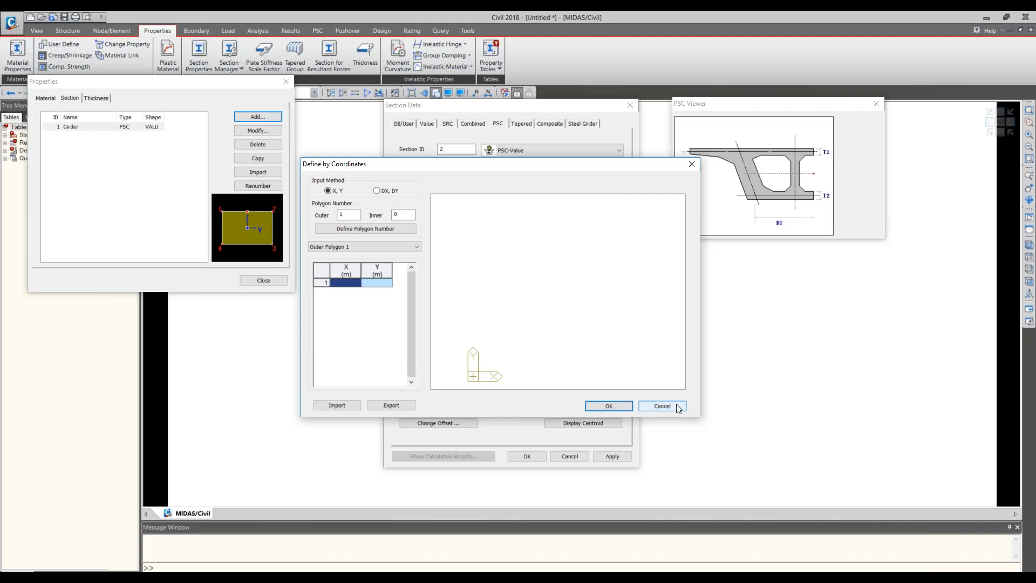
pyautogui.click(683, 407)
pyautogui.click(528, 456)
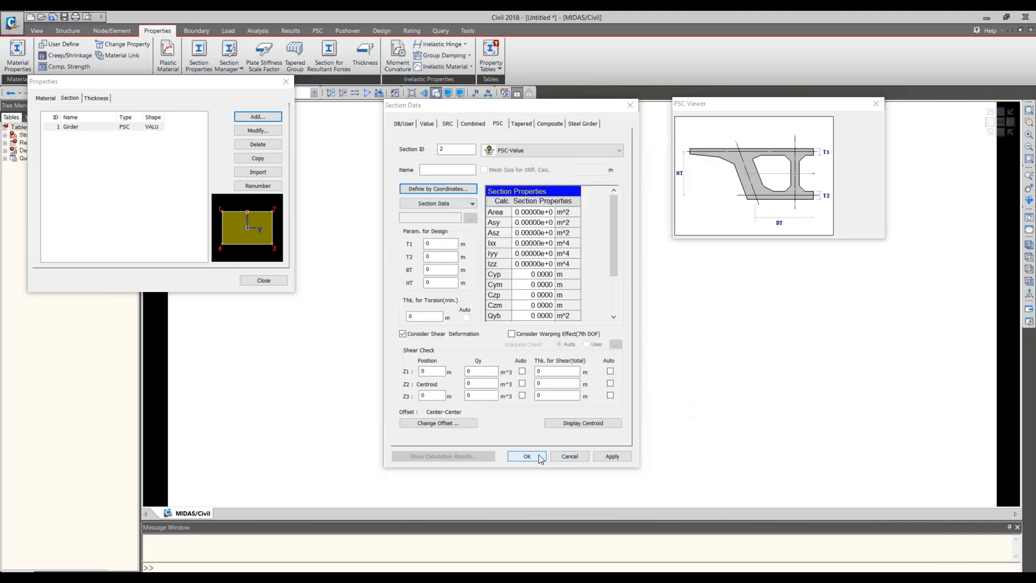
pyautogui.click(565, 249)
pyautogui.click(629, 107)
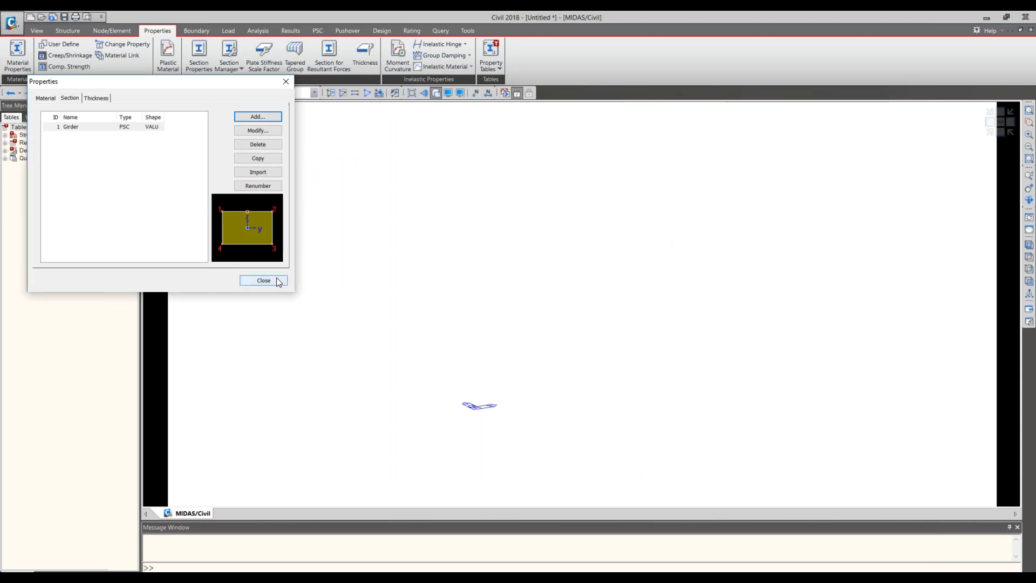
pyautogui.click(276, 279)
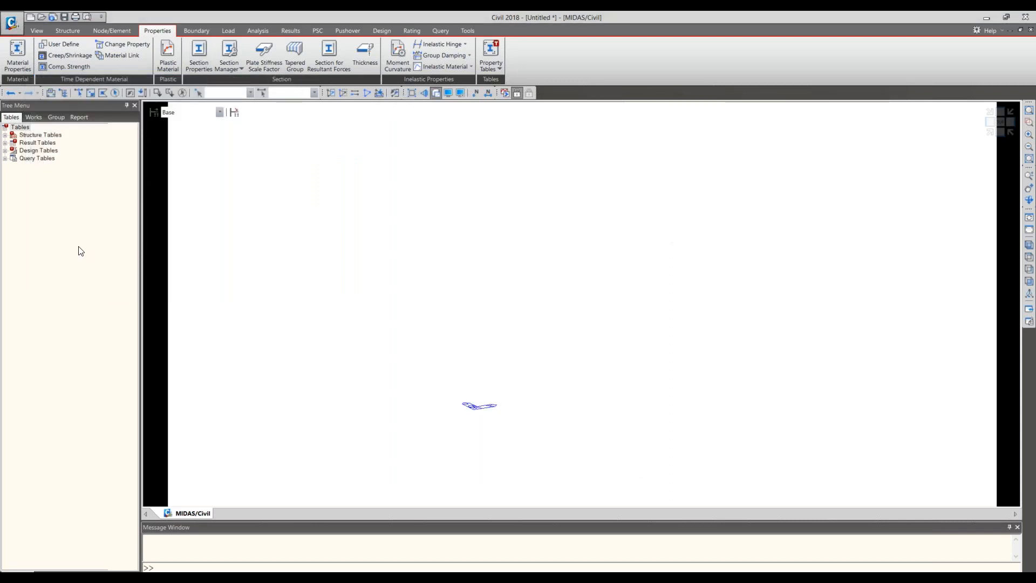
pyautogui.click(197, 63)
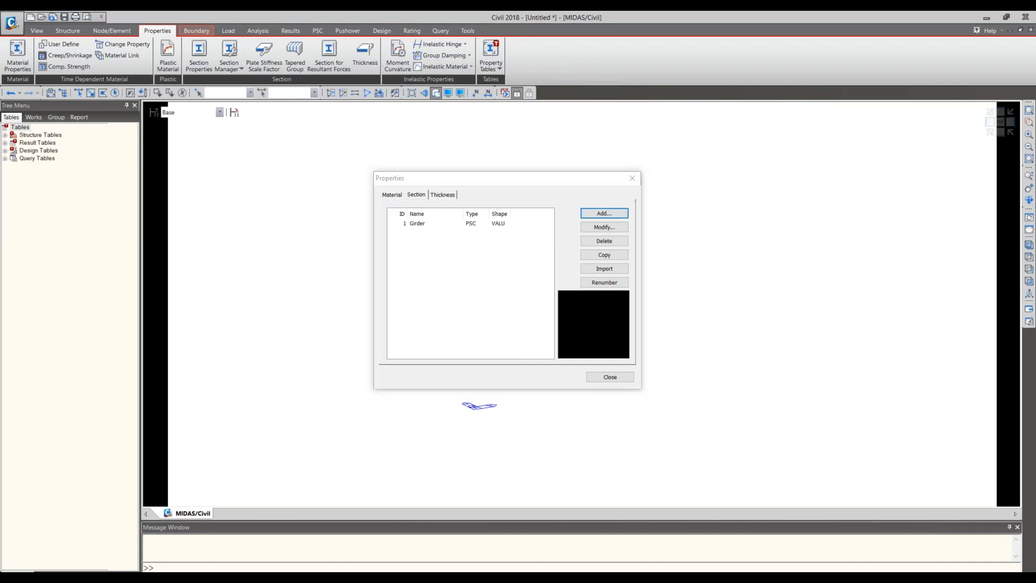
pyautogui.moveTo(196, 160); pyautogui.dragTo(539, 150)
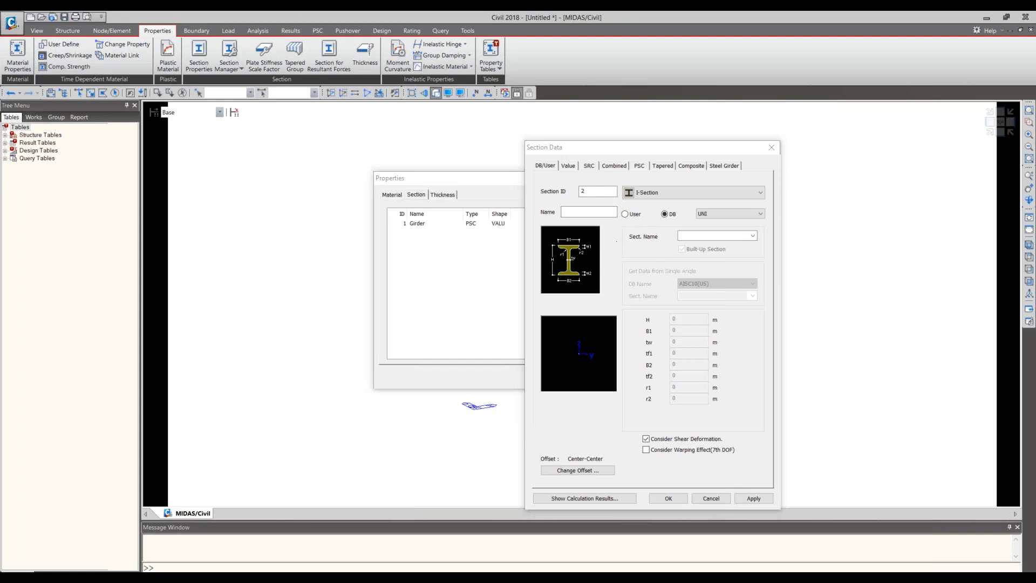
pyautogui.click(5, 426)
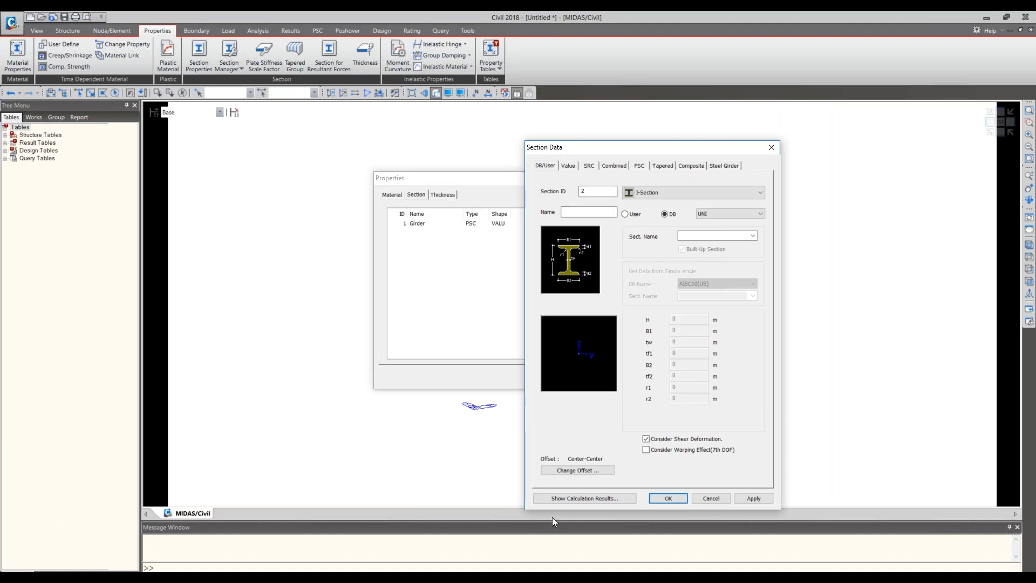
pyautogui.click(716, 498)
pyautogui.click(610, 377)
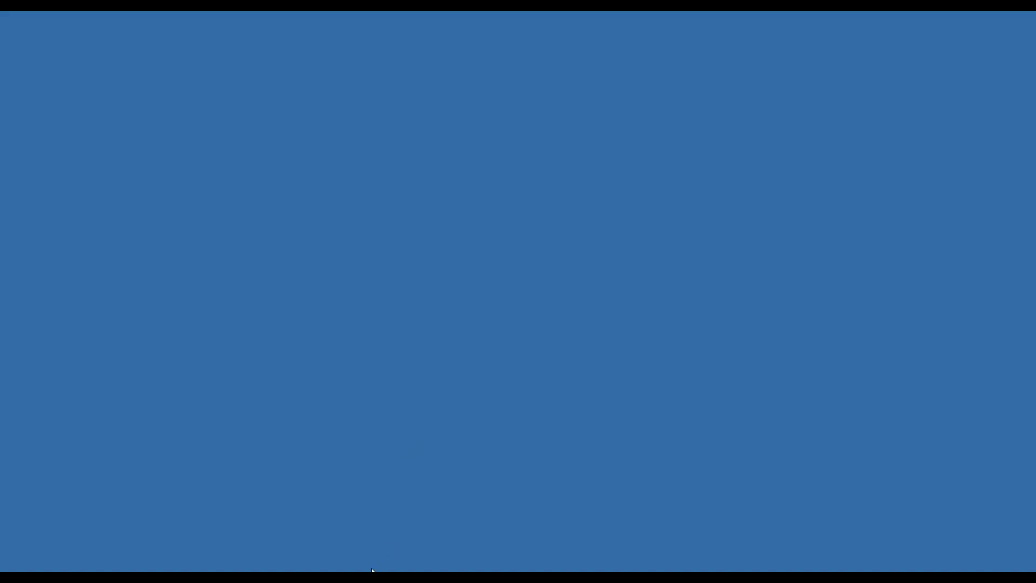
# - Dismiss the Save As dialog without saving and switch to the untitled midas Civil 2019 project window
pyautogui.click(373, 571)
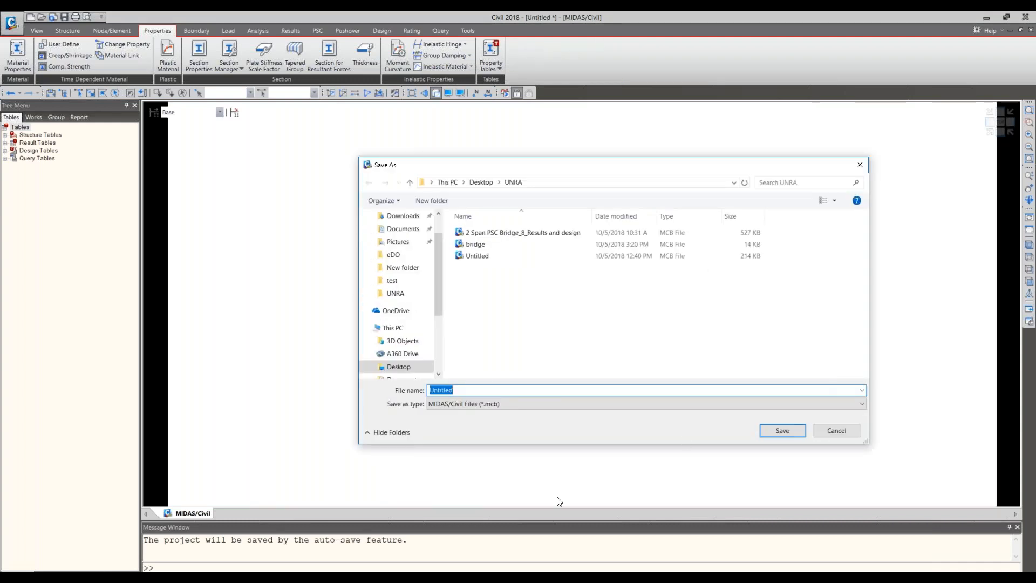
pyautogui.click(852, 431)
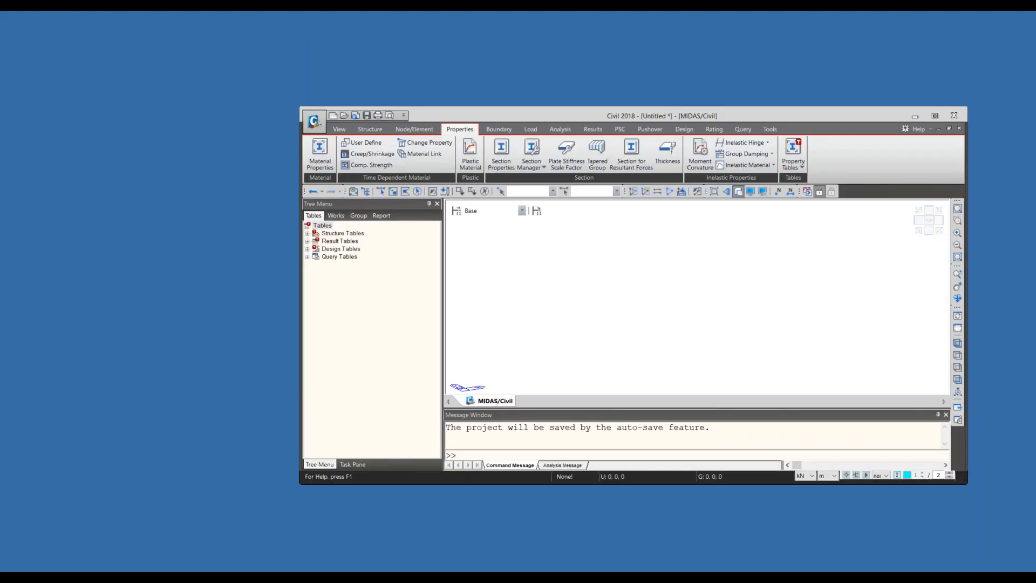
pyautogui.moveTo(384, 579)
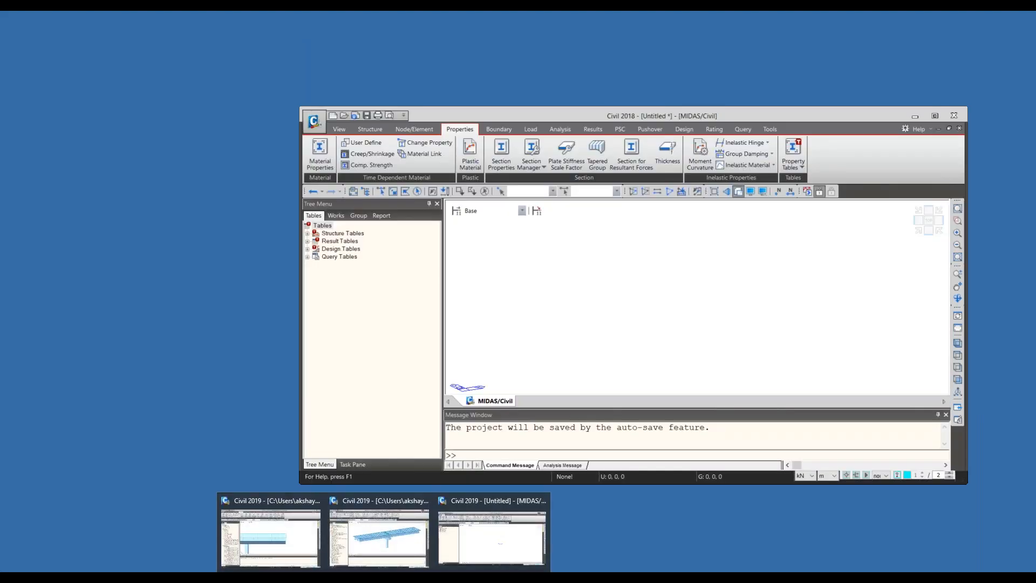
pyautogui.click(479, 561)
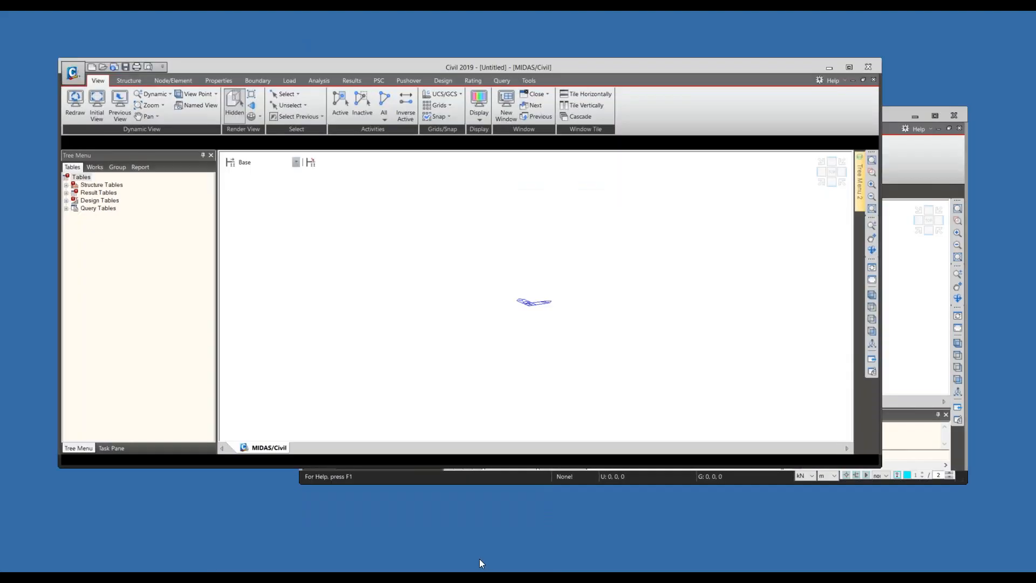
# - Close the Civil 2019 window and open the bridge file from the UNRA folder in Civil 2018, discarding the untitled project's changes
pyautogui.click(869, 67)
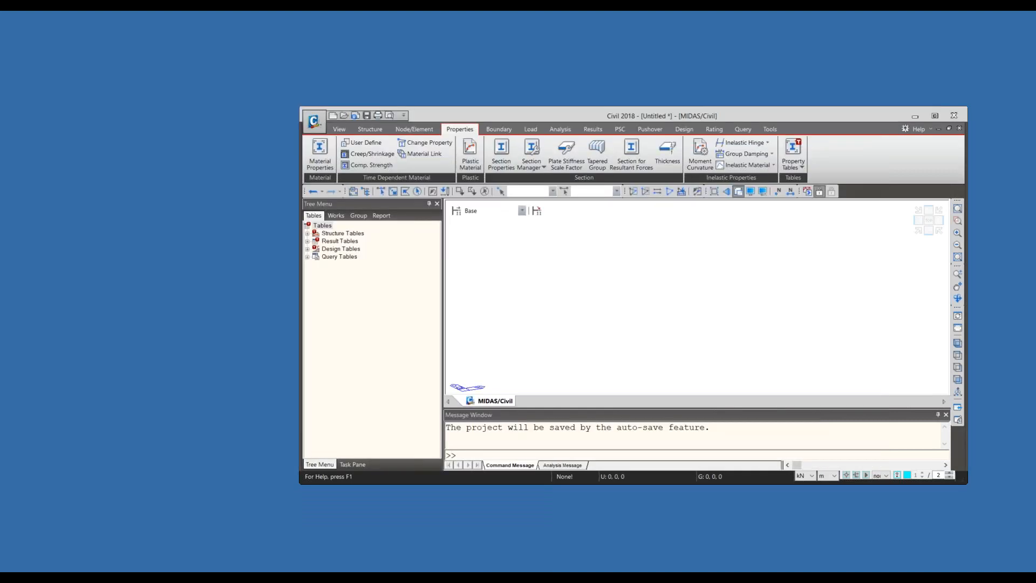
pyautogui.hotkey('ctrl', 'o')
pyautogui.click(443, 200)
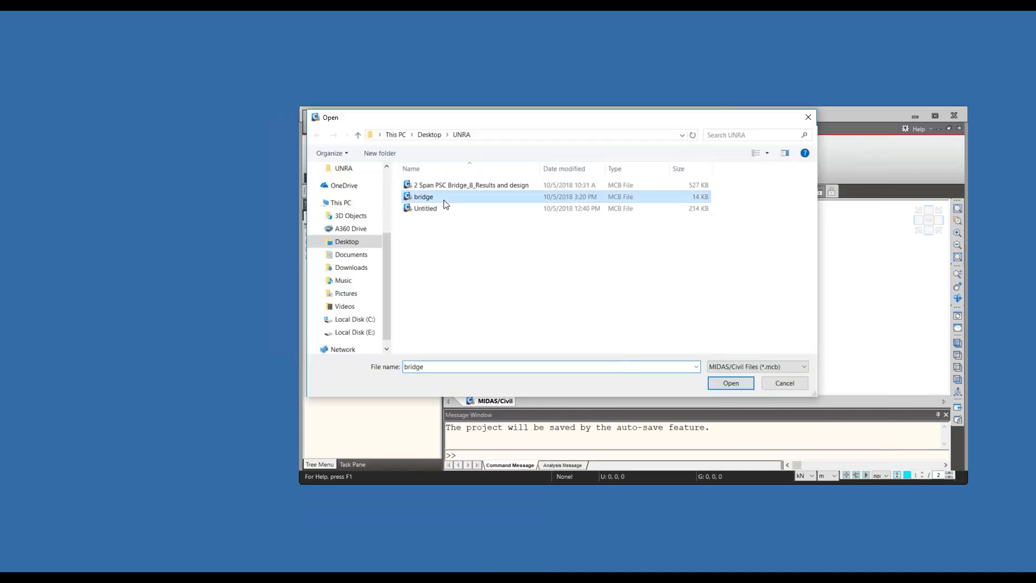
pyautogui.doubleClick(444, 201)
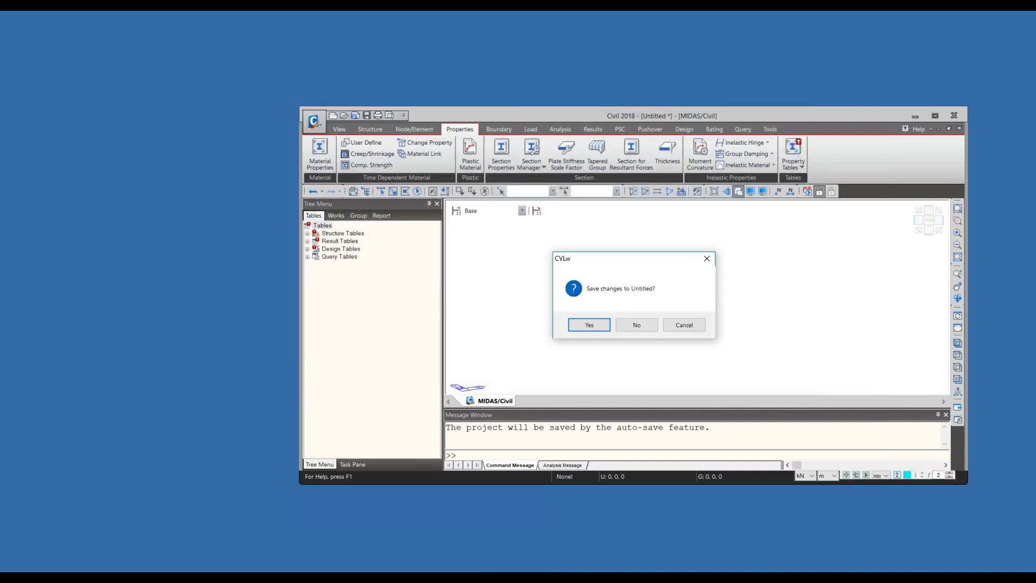
pyautogui.click(627, 323)
pyautogui.click(628, 322)
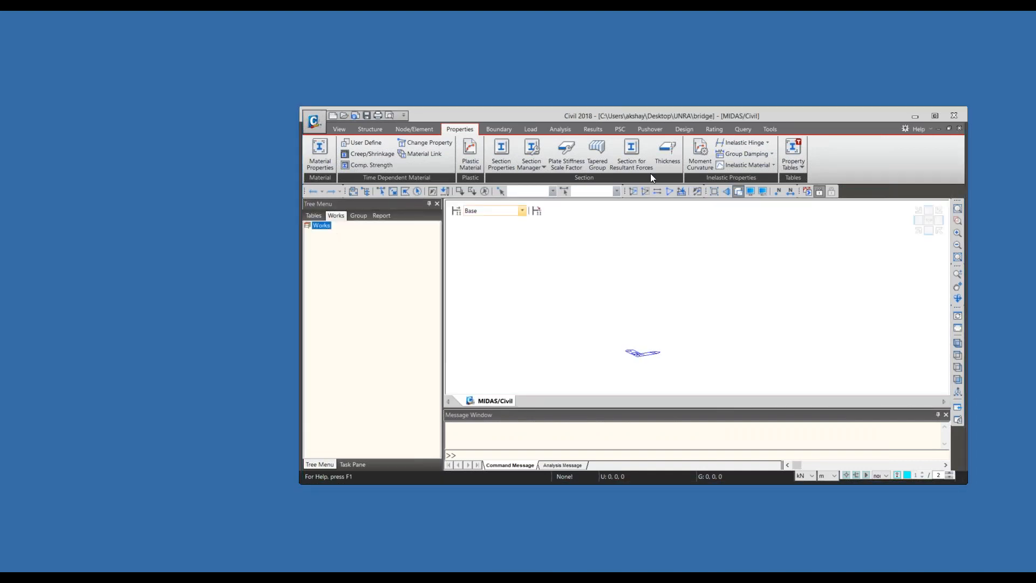
# - Show the Works tree of the bridge project, maximize the program window and enlarge the message window
pyautogui.click(334, 215)
pyautogui.click(937, 117)
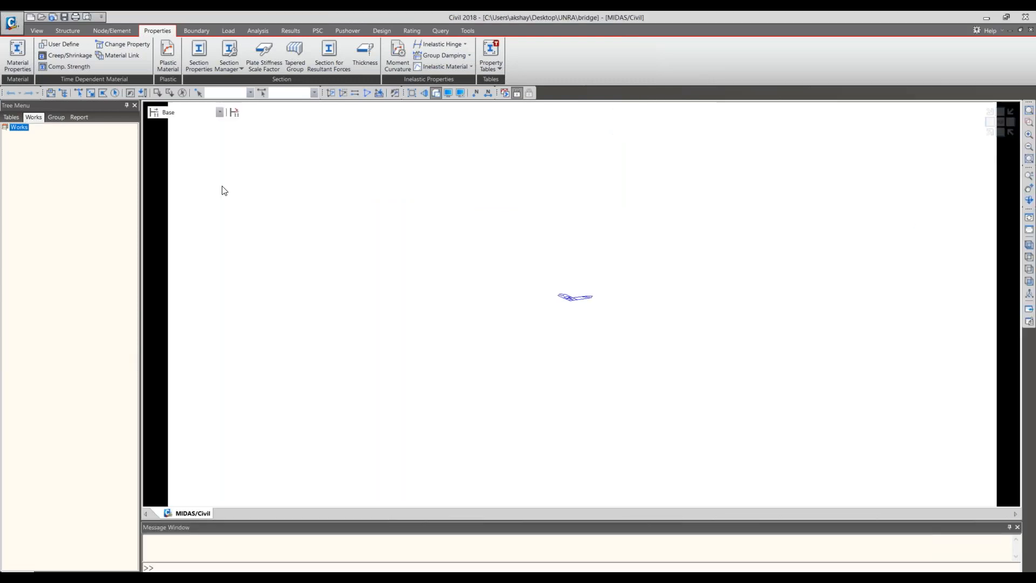
pyautogui.moveTo(284, 521); pyautogui.dragTo(284, 504)
pyautogui.click(987, 17)
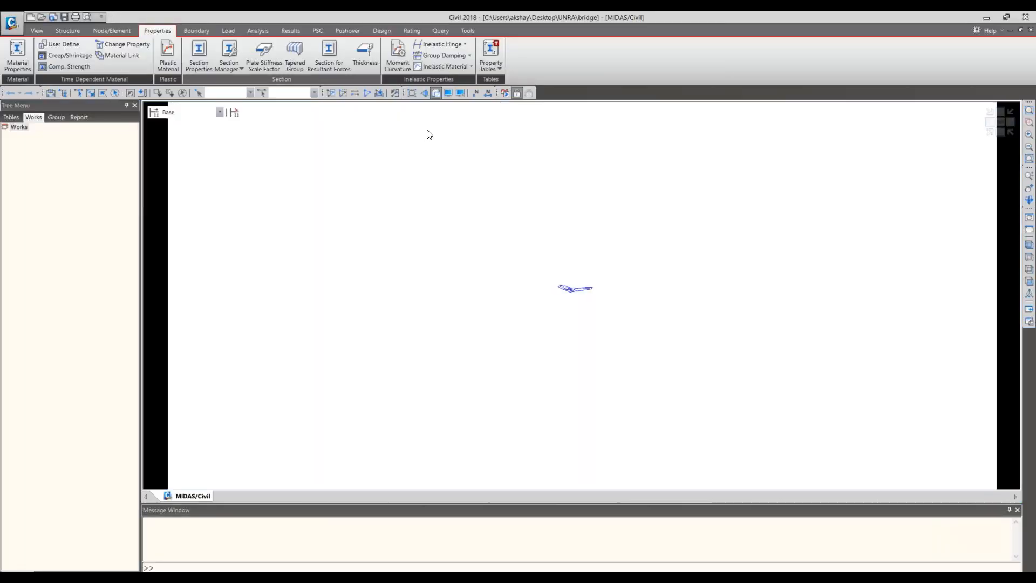
pyautogui.click(90, 31)
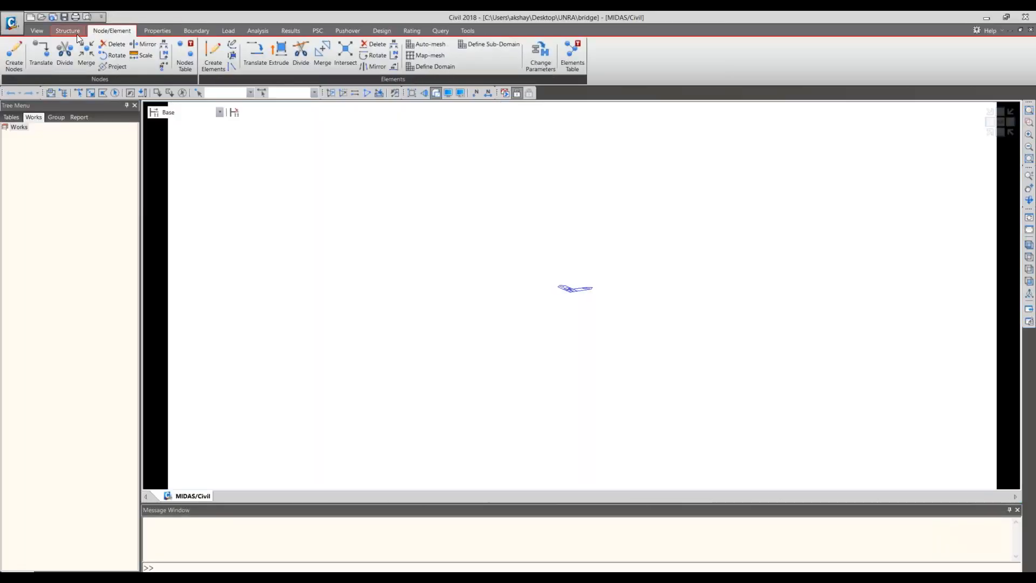
pyautogui.click(77, 34)
pyautogui.click(112, 31)
pyautogui.click(74, 32)
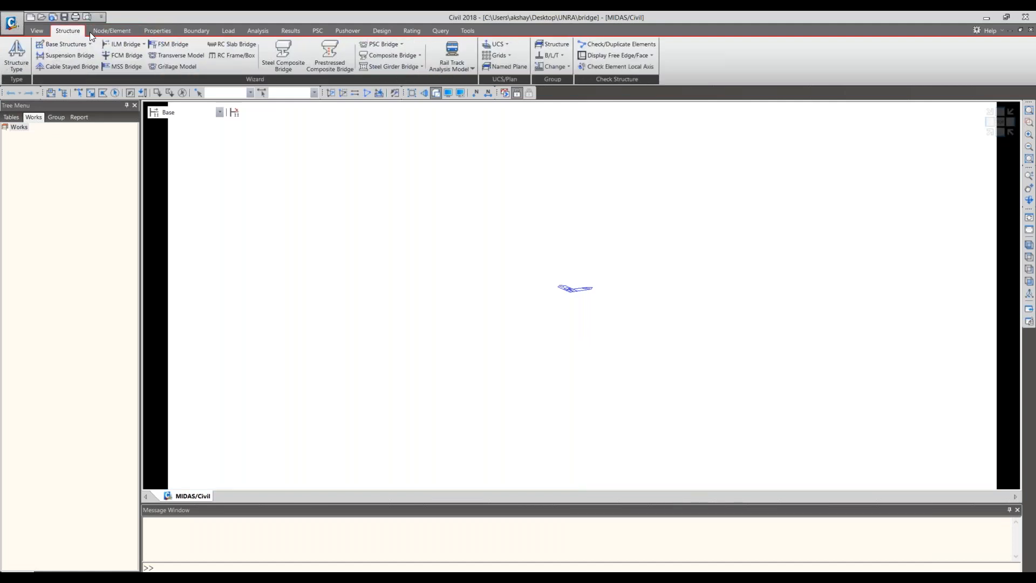
# - Add a concrete material with standard EN04(RC) and grade C35/45 to the material properties
pyautogui.click(153, 31)
pyautogui.click(16, 53)
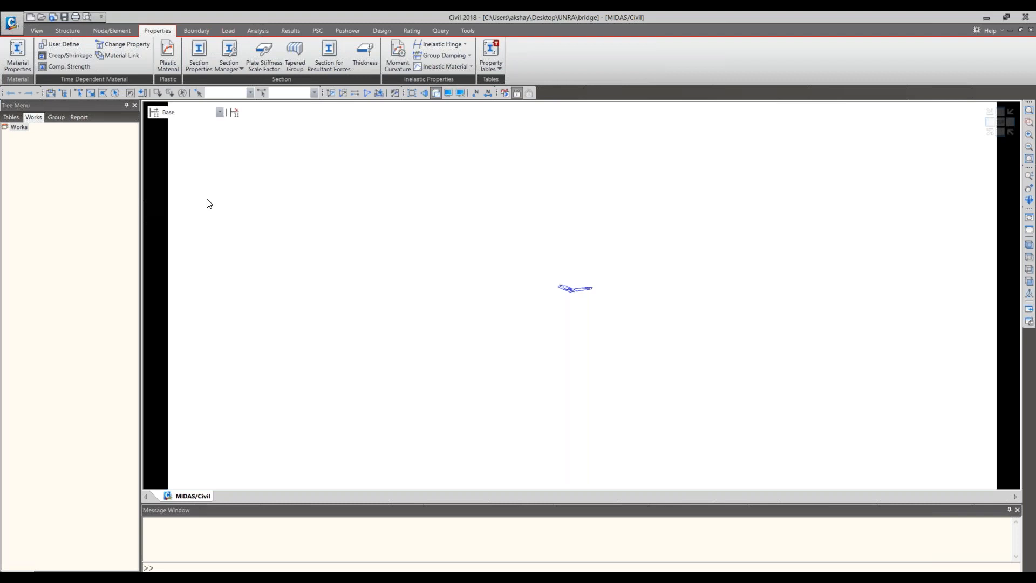
pyautogui.moveTo(163, 32); pyautogui.dragTo(372, 187)
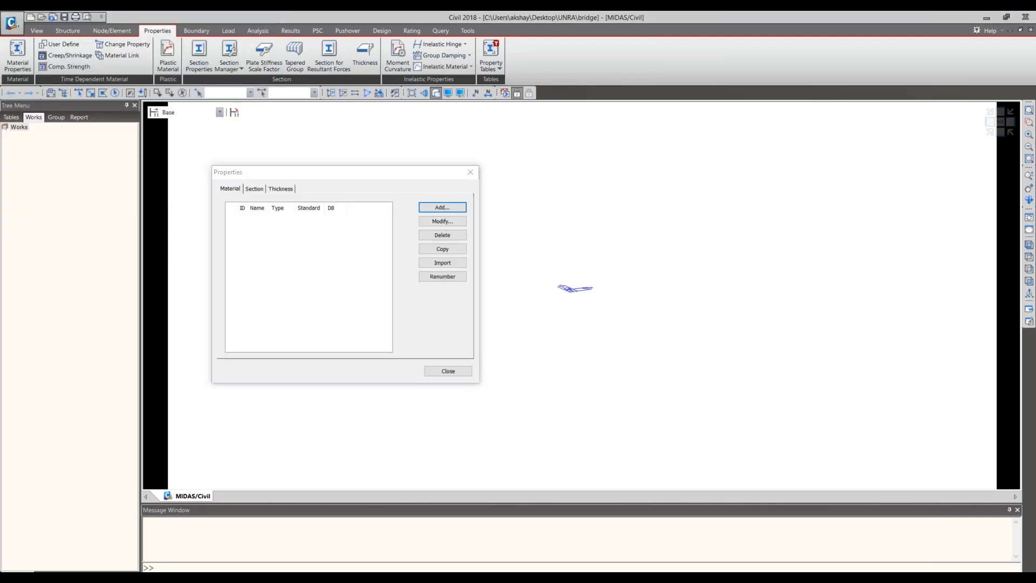
pyautogui.moveTo(206, 76); pyautogui.dragTo(549, 88)
pyautogui.click(574, 147)
pyautogui.click(563, 161)
pyautogui.click(706, 224)
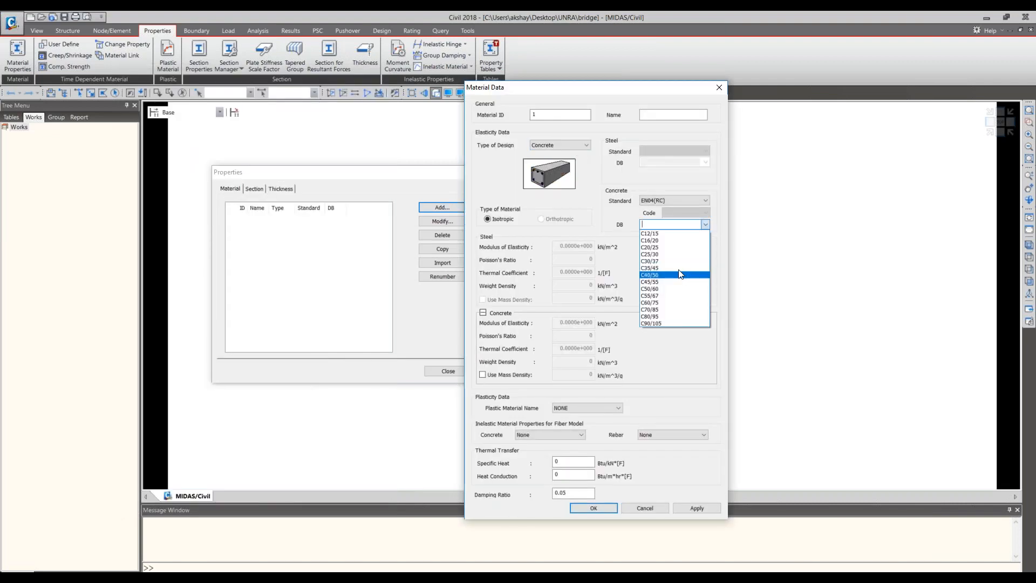
pyautogui.click(679, 269)
pyautogui.click(603, 507)
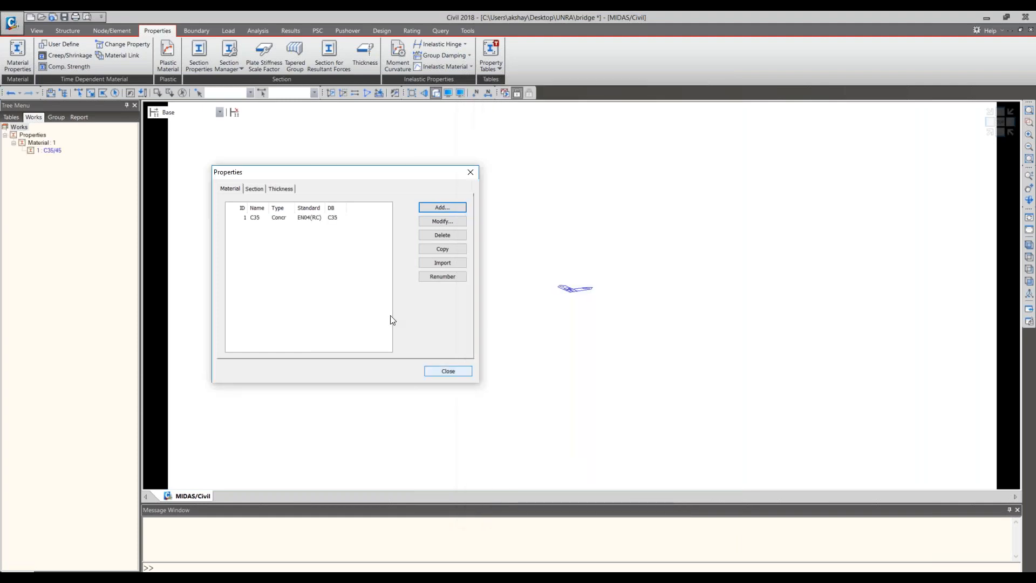
# - Start a new PSC section and set its type to PSC-Value
pyautogui.click(257, 191)
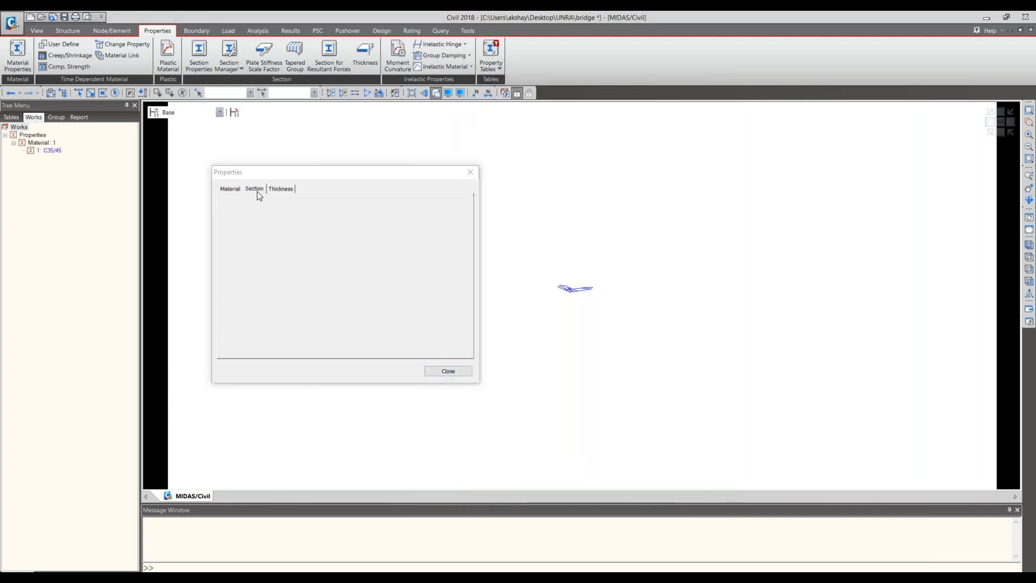
pyautogui.click(455, 209)
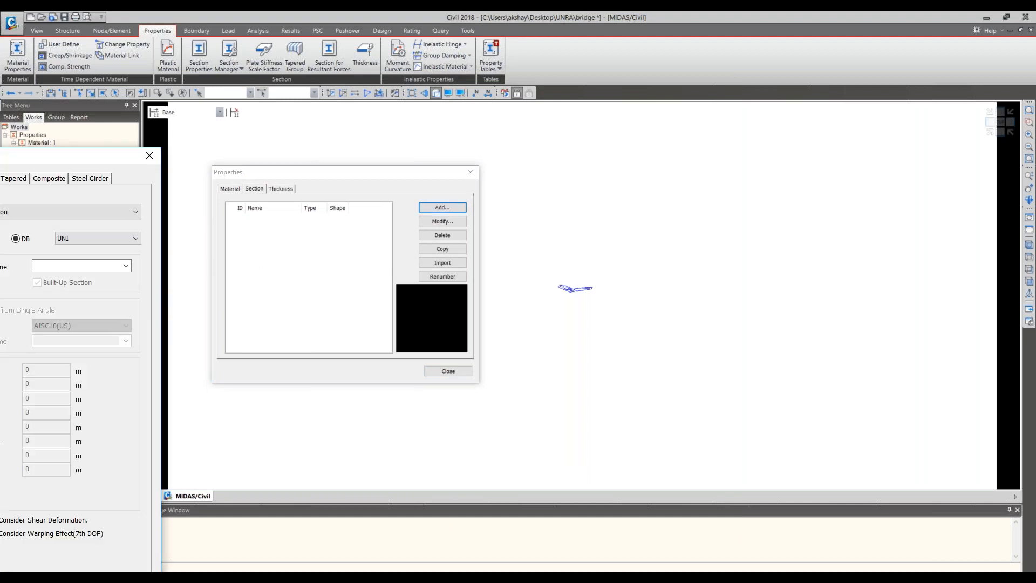
pyautogui.click(562, 113)
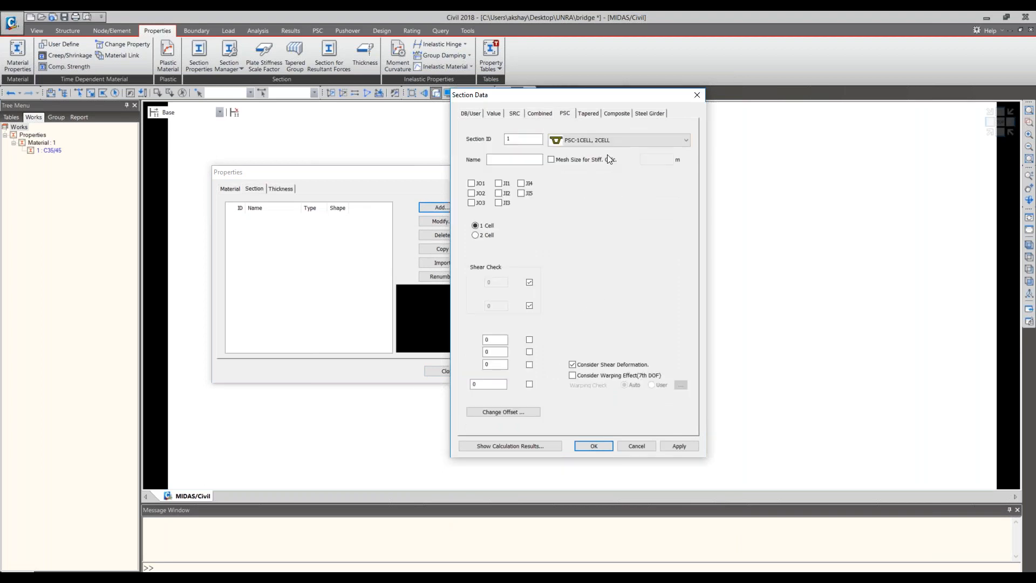
pyautogui.click(610, 139)
pyautogui.click(610, 139)
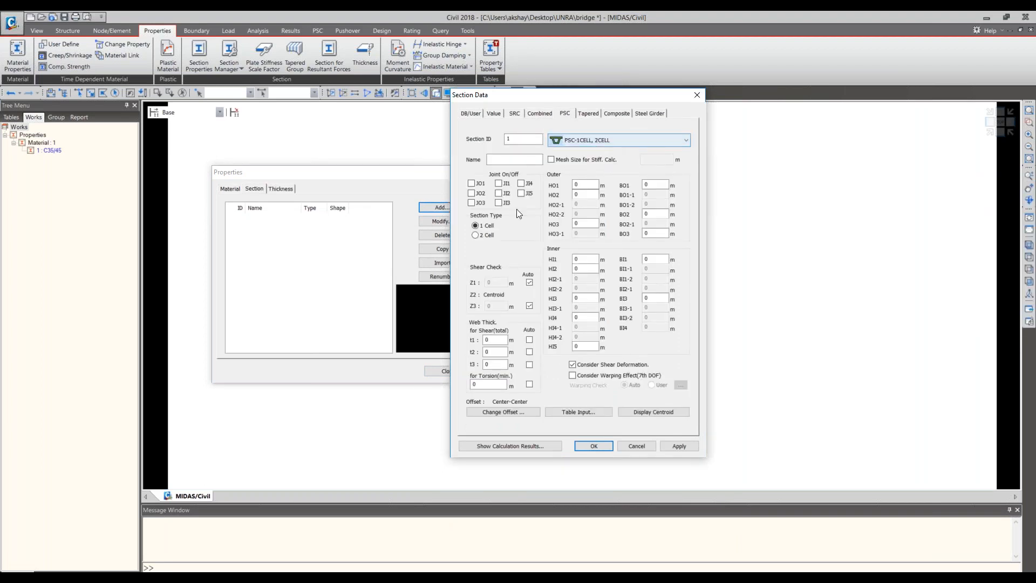
pyautogui.click(601, 142)
pyautogui.click(964, 308)
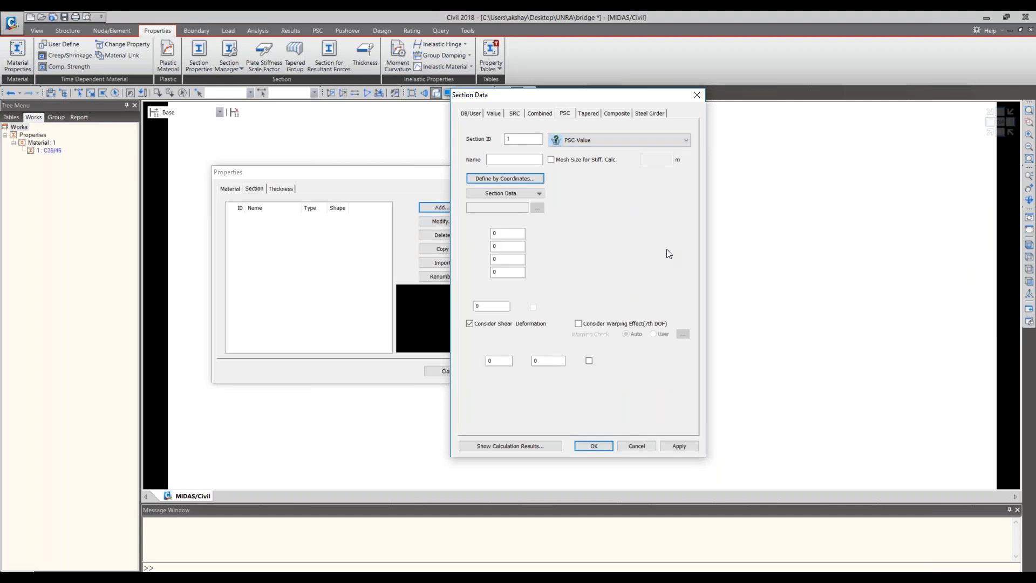
# - Define the section by coordinates, entering outer polygon vertices 1 at (0, 0) and 2 at (1, 0) m
pyautogui.click(492, 178)
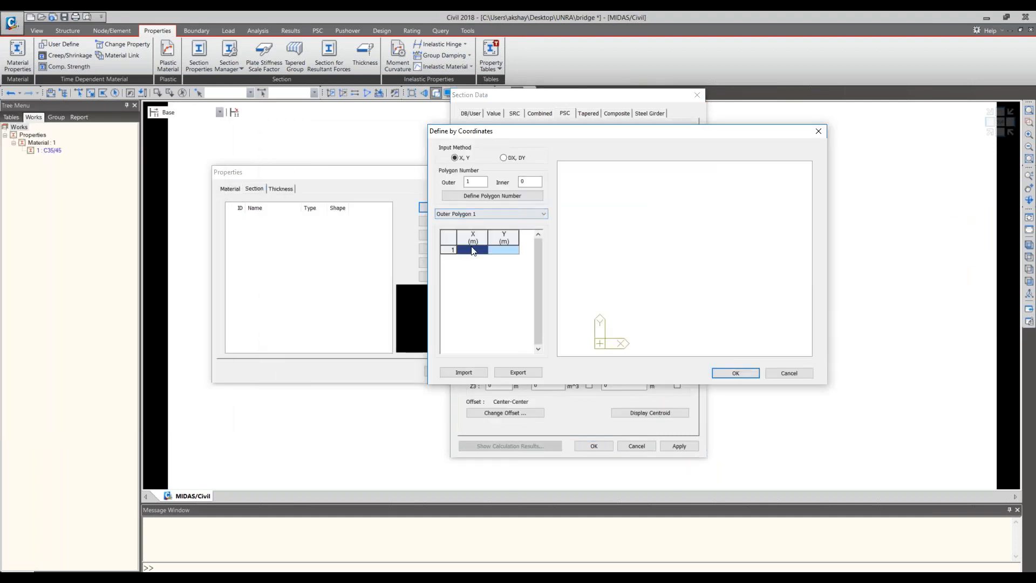
pyautogui.click(499, 251)
pyautogui.click(484, 251)
pyautogui.write('0')
pyautogui.click(482, 261)
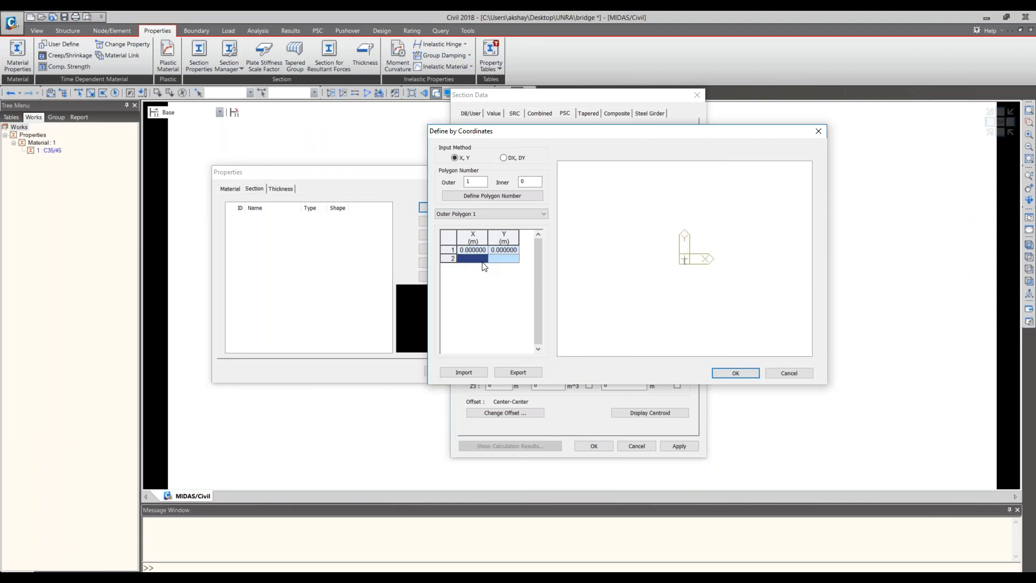
pyautogui.write('1')
# - Add outer polygon vertices 3 at (1, 0.65) and 4 at (0, 0.65) m and accept the coordinates
pyautogui.click(484, 267)
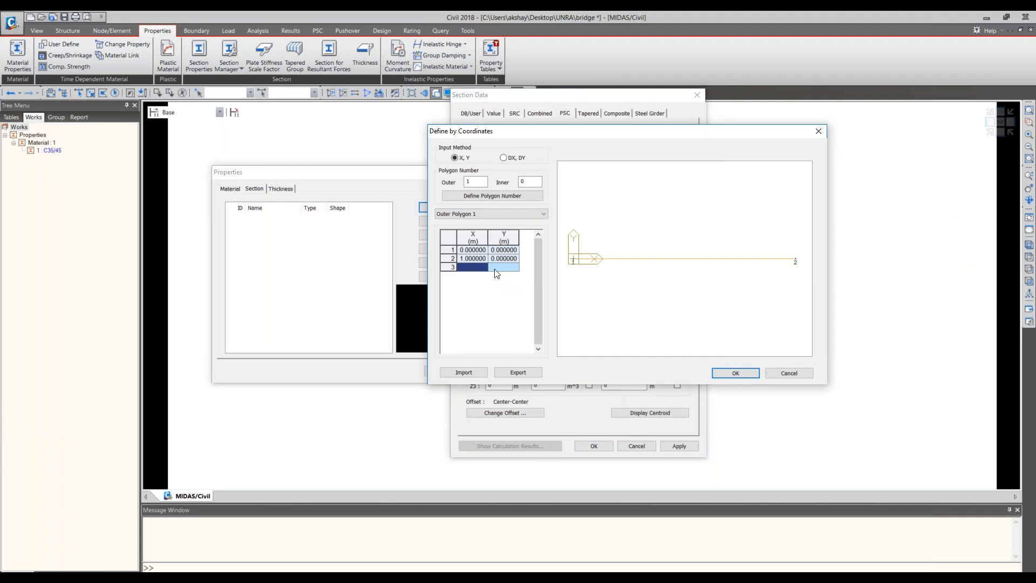
pyautogui.write('1')
pyautogui.click(511, 269)
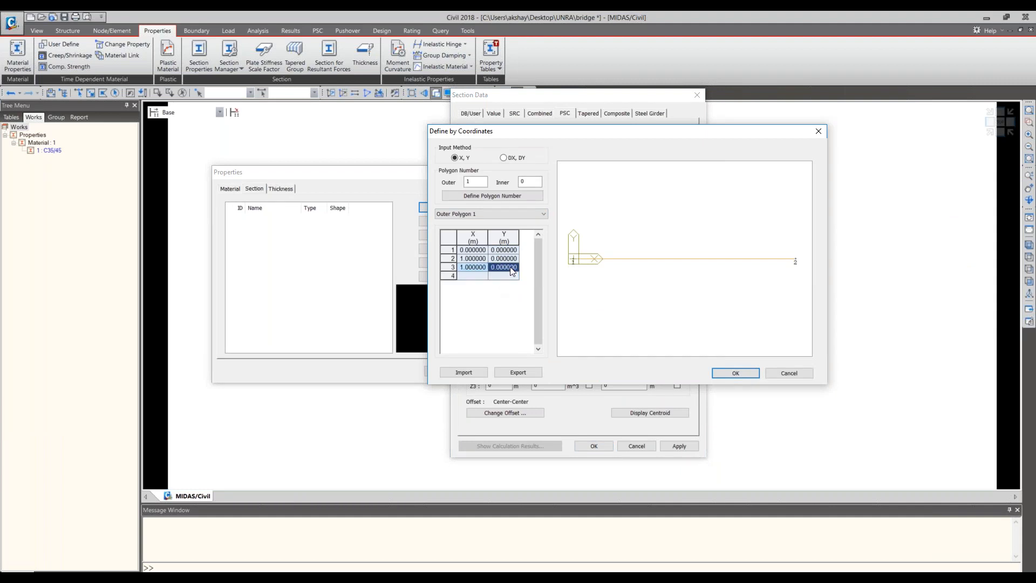
pyautogui.write('0.65')
pyautogui.click(476, 277)
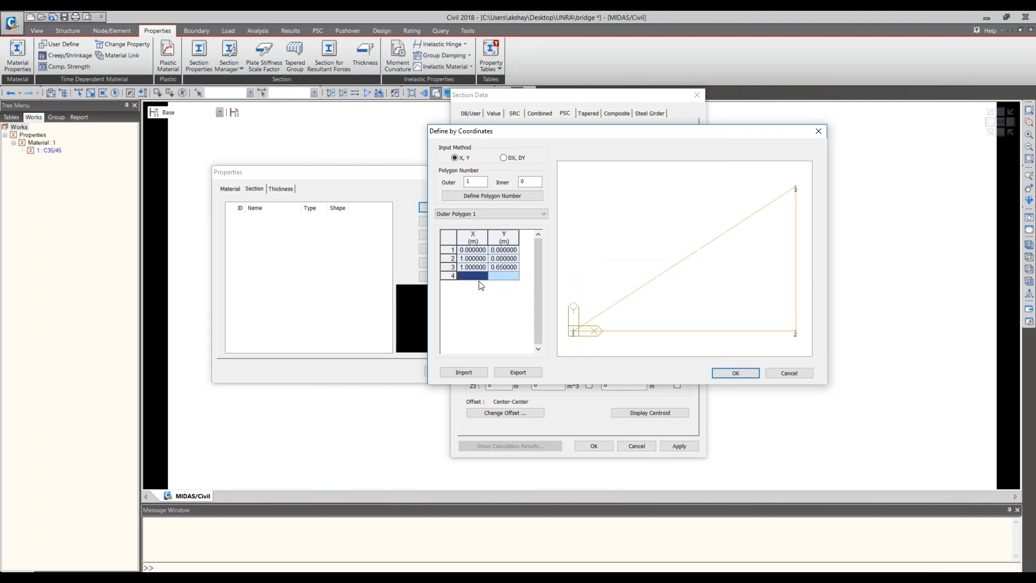
pyautogui.write('0')
pyautogui.click(510, 277)
pyautogui.write('0')
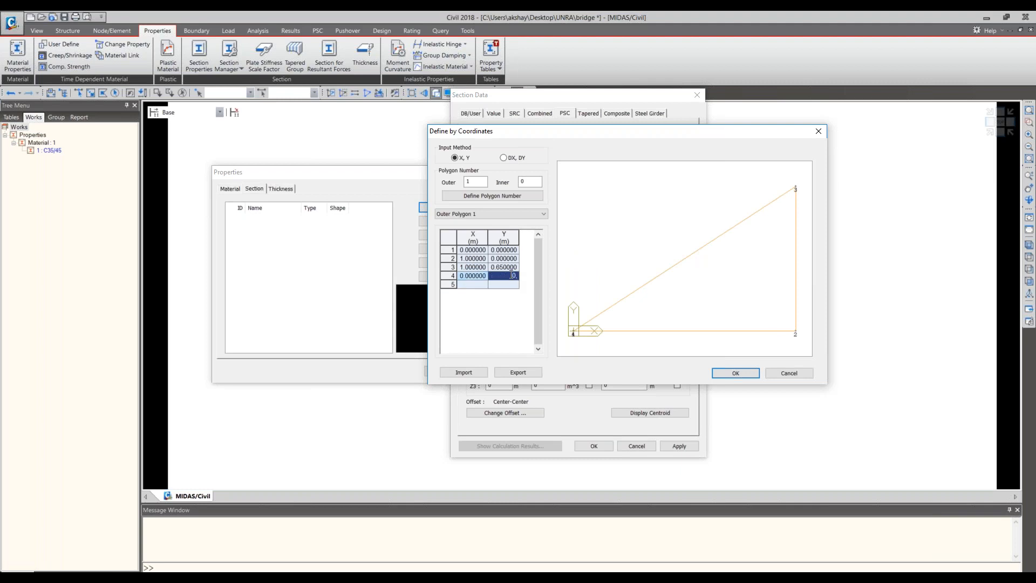
pyautogui.write('.65')
pyautogui.click(490, 286)
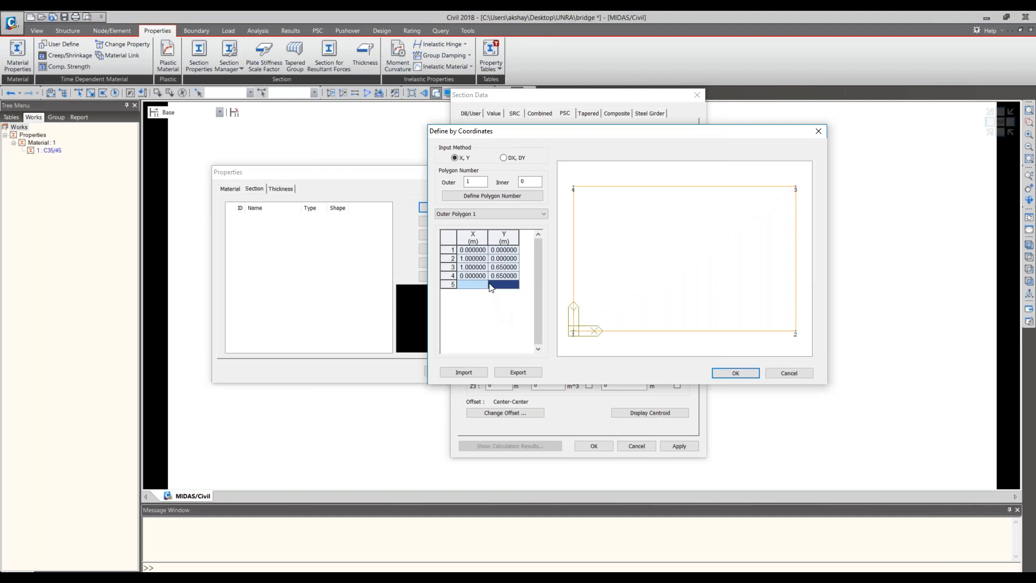
pyautogui.click(736, 373)
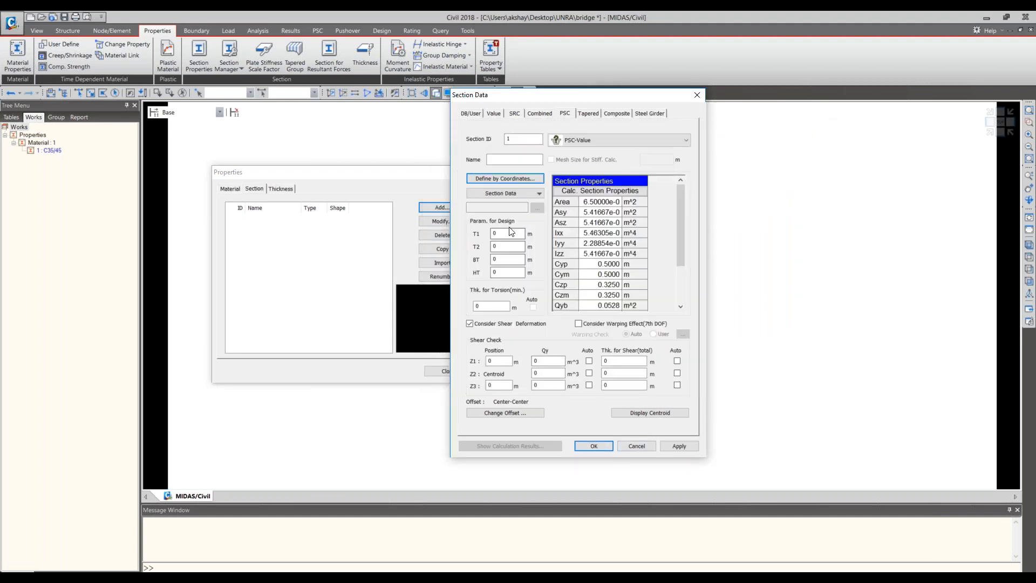
# - Set the design parameters T1, T2, BT and HT to 1 m and try to accept the unnamed section
pyautogui.doubleClick(508, 234)
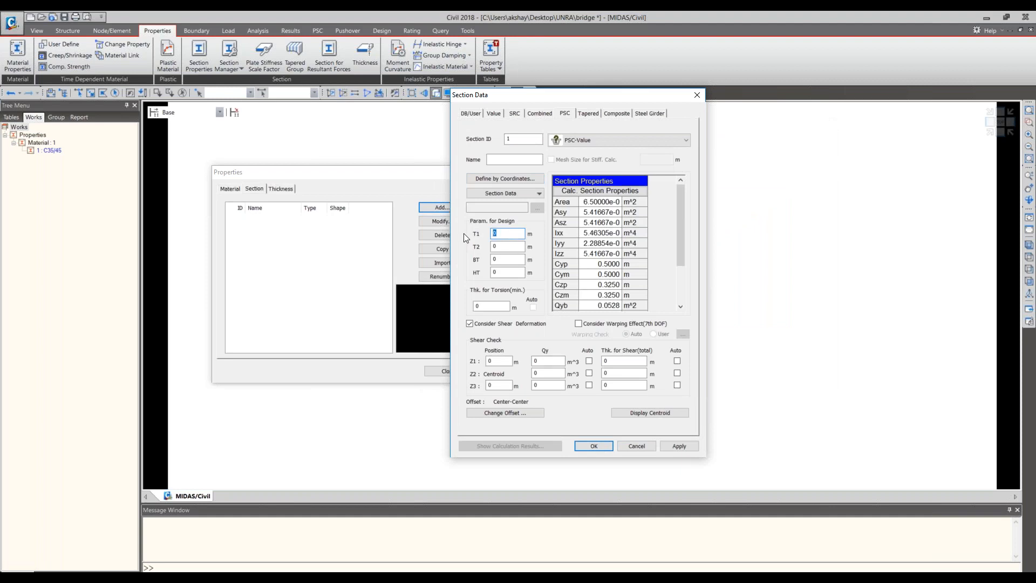
pyautogui.write('1')
pyautogui.press('Tab')
pyautogui.write('1')
pyautogui.press('Tab')
pyautogui.write('1')
pyautogui.press('Tab')
pyautogui.write('1')
pyautogui.press('Return')
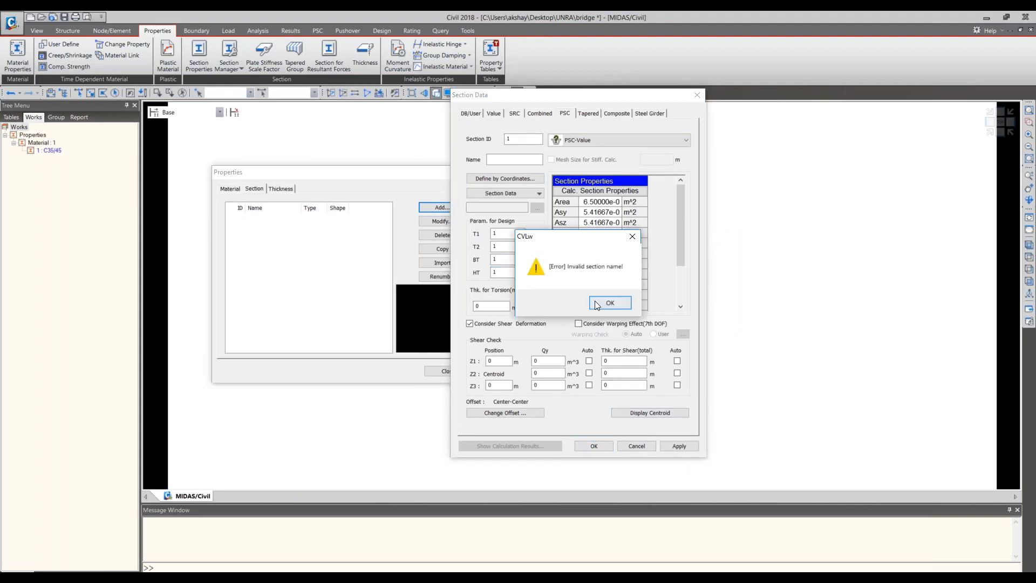
# - Name the PSC-Value section Girder and add it to the section list
pyautogui.click(597, 305)
pyautogui.write('Girder')
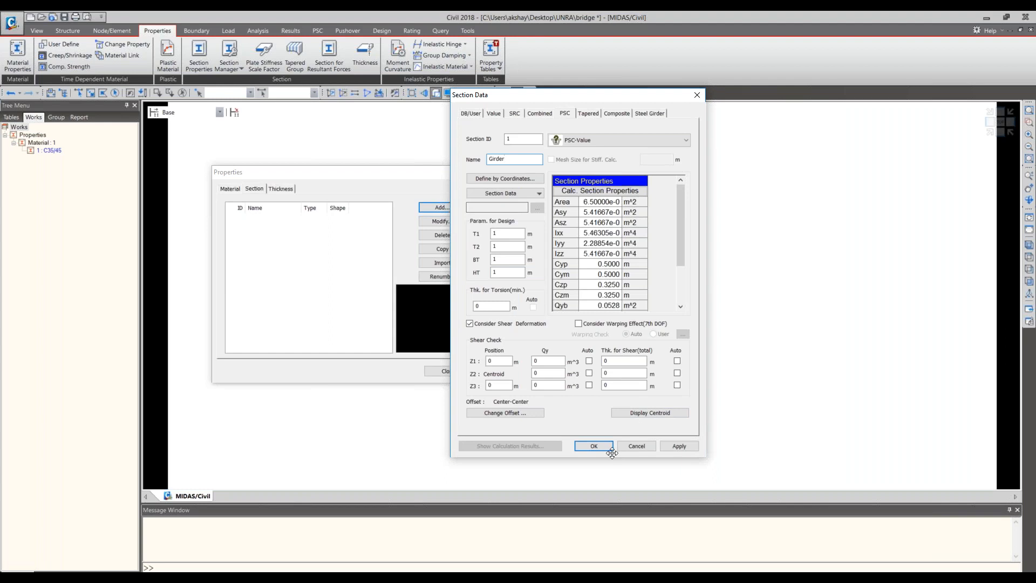
pyautogui.click(595, 447)
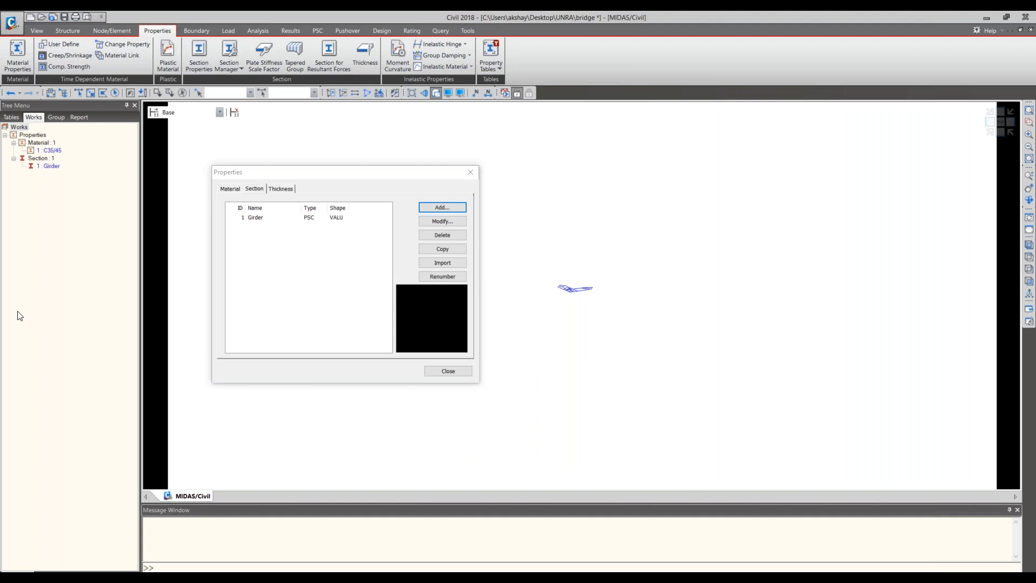
# - Start a new Solid Rectangle section named Pier and discard it without adding it
pyautogui.click(430, 206)
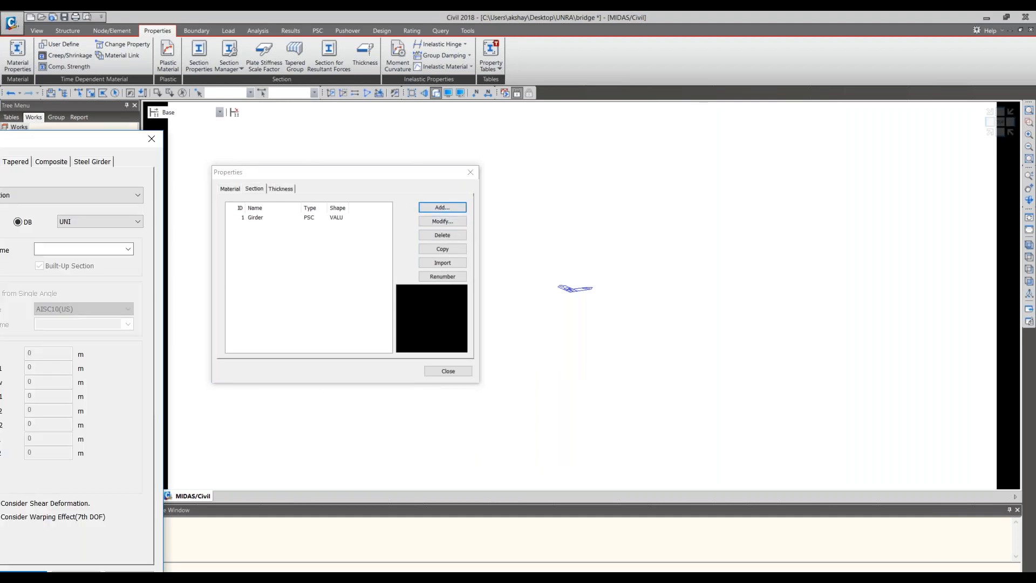
pyautogui.moveTo(81, 139); pyautogui.dragTo(559, 68)
pyautogui.click(724, 107)
pyautogui.click(663, 186)
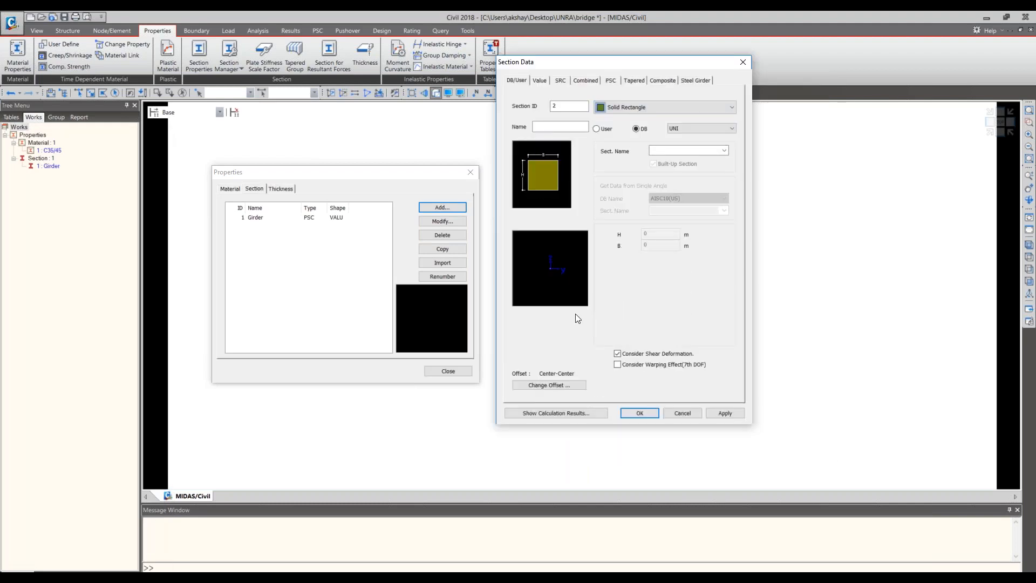
pyautogui.click(28, 217)
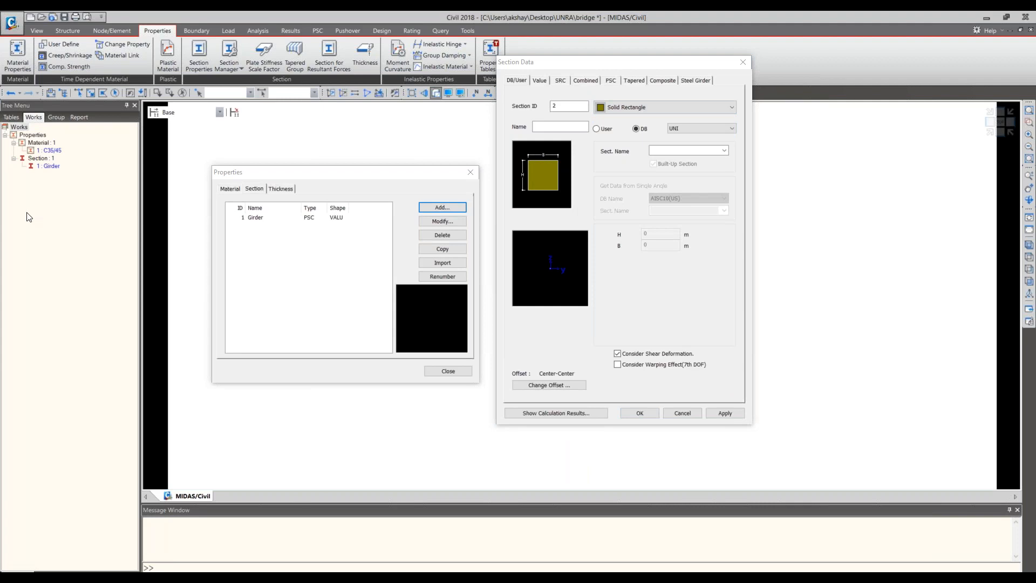
pyautogui.click(626, 261)
pyautogui.click(580, 128)
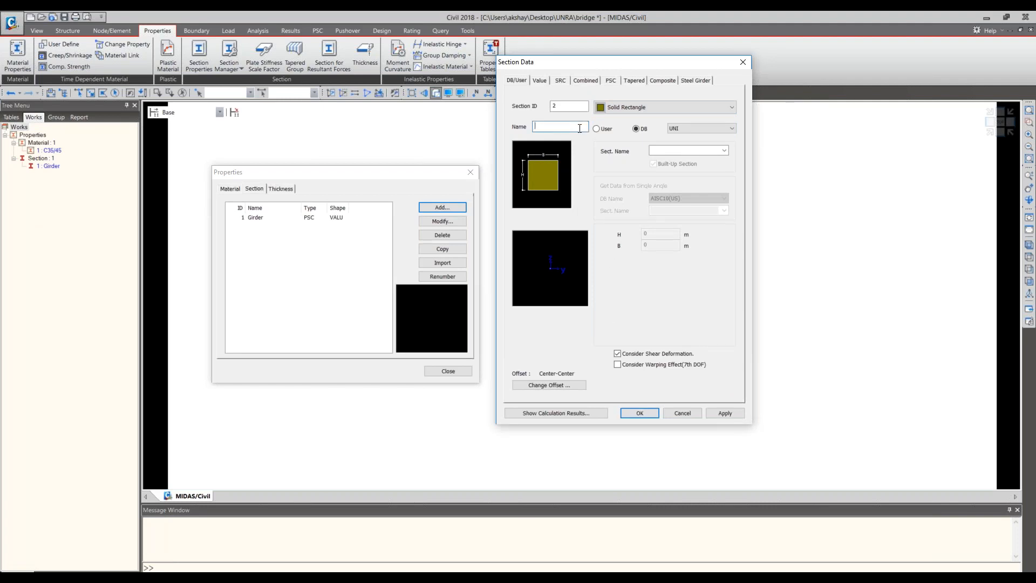
pyautogui.write('Pier Cap')
pyautogui.click(661, 188)
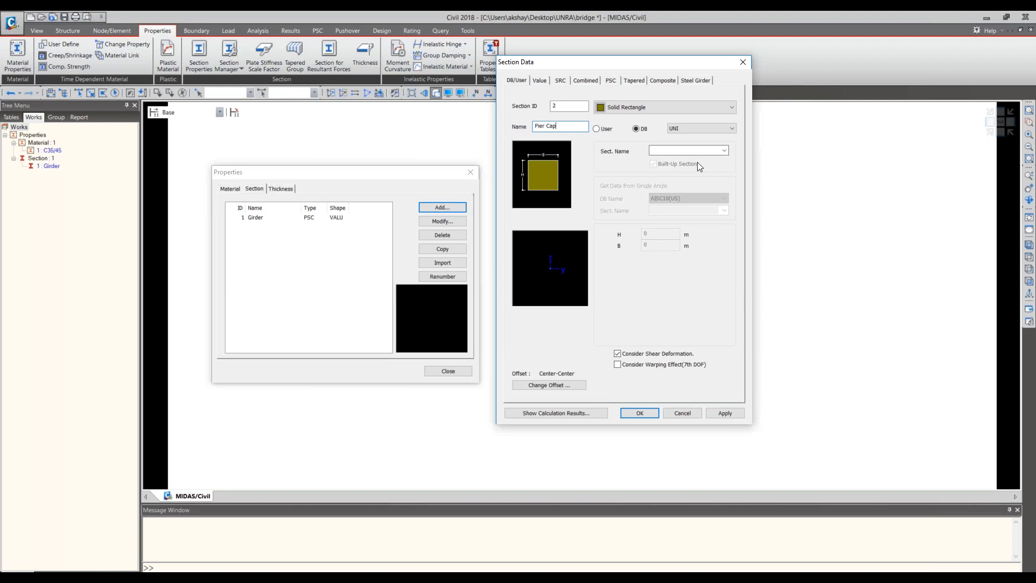
pyautogui.click(743, 64)
pyautogui.click(987, 18)
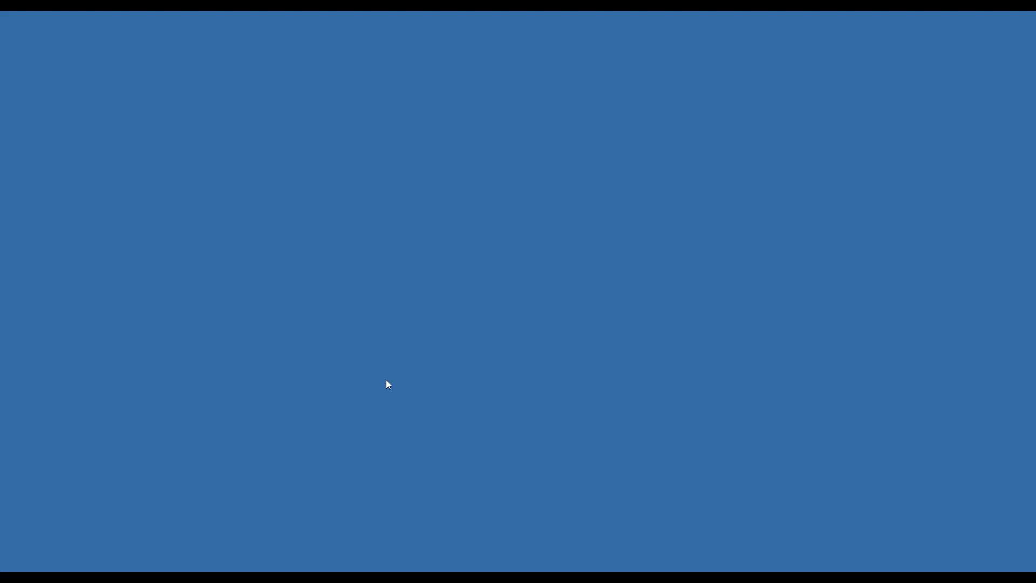
pyautogui.click(504, 571)
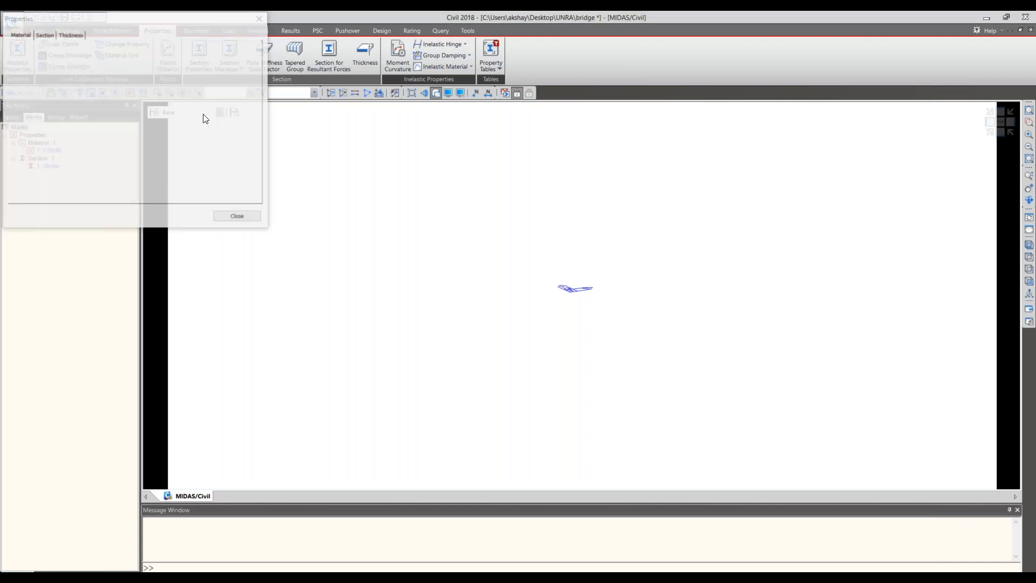
# - Start a new DB/User section, placing the Properties and Section Data dialogs over the middle of the model view
pyautogui.moveTo(178, 19); pyautogui.dragTo(587, 81)
pyautogui.click(108, 579)
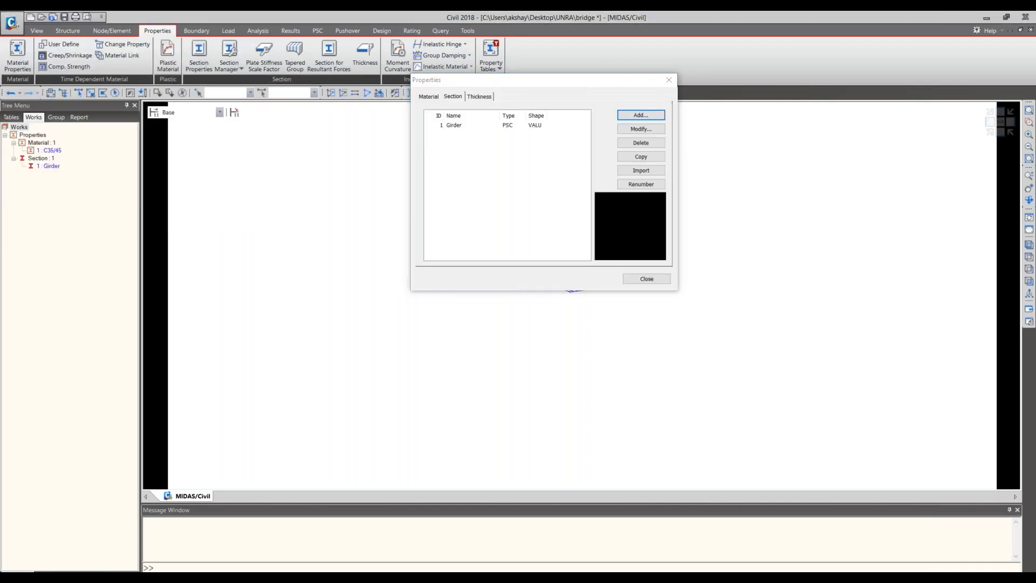
pyautogui.moveTo(0, 152); pyautogui.dragTo(539, 105)
pyautogui.click(569, 147)
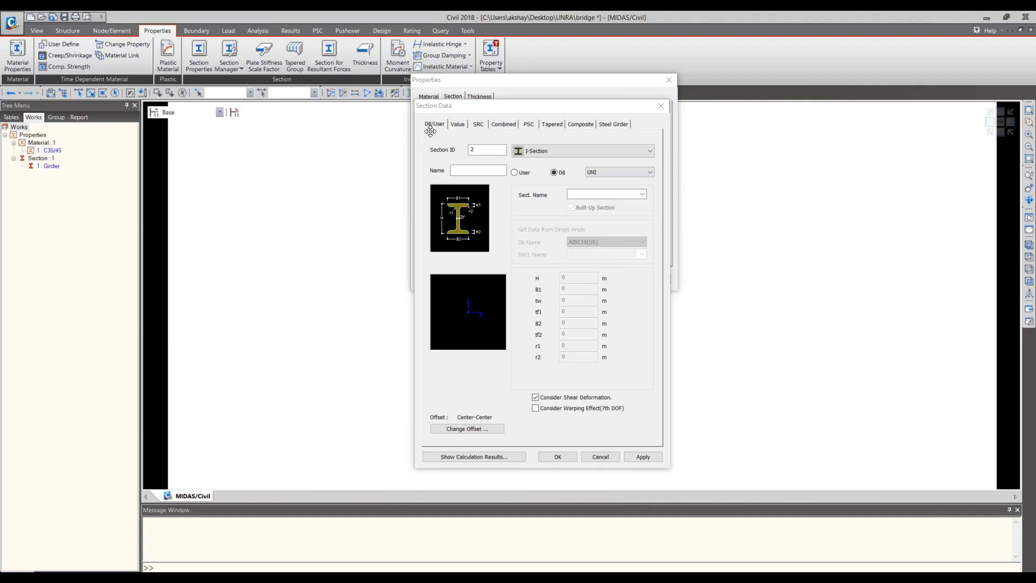
pyautogui.click(566, 149)
pyautogui.click(566, 151)
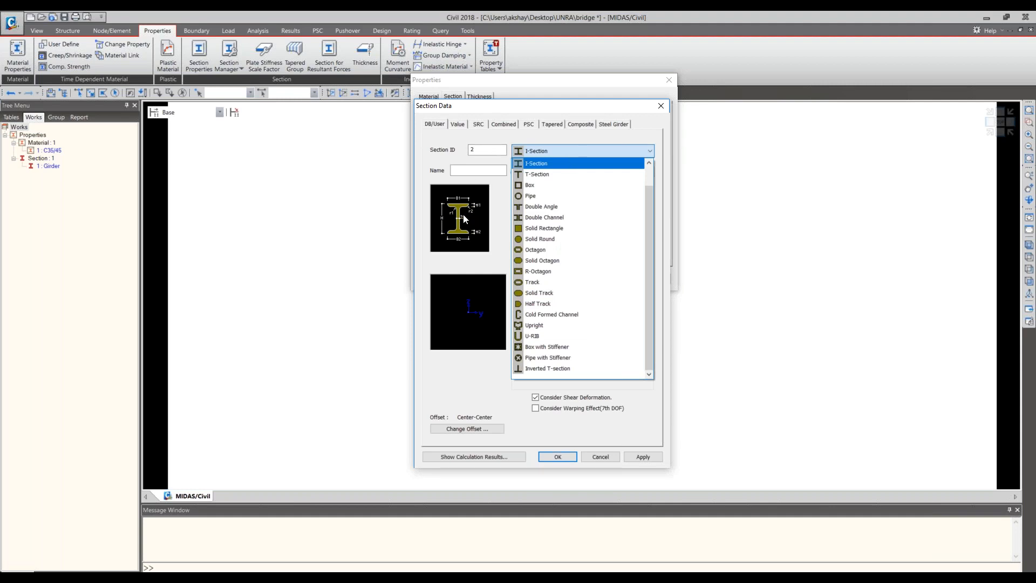
pyautogui.press('Return')
# - Switch to the bridge drawing in Adobe Reader to check the pier cap dimensions, and return to midas Civil
pyautogui.hotkey('alt', 'Tab')
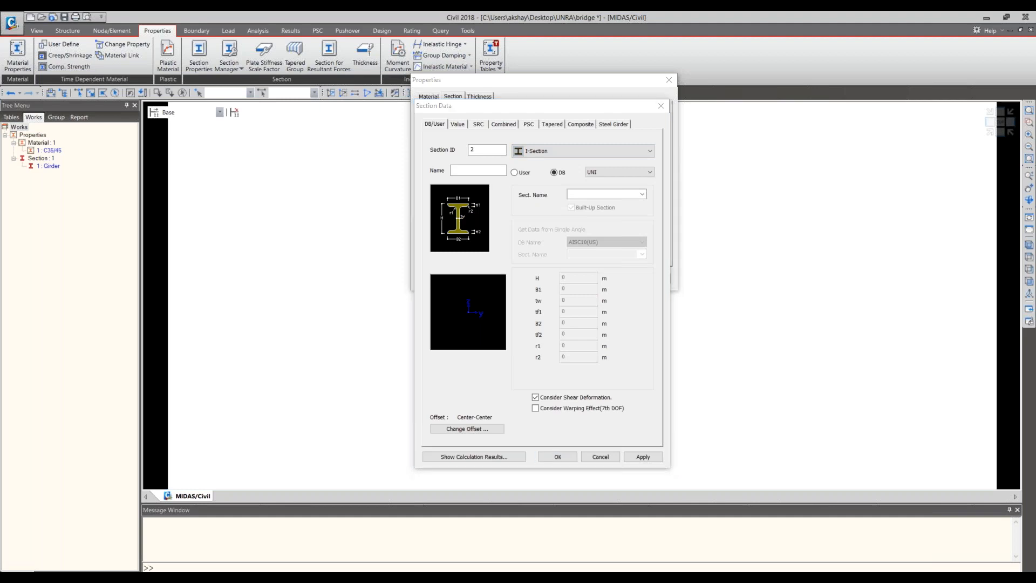
pyautogui.moveTo(0, 107); pyautogui.dragTo(536, 49)
pyautogui.doubleClick(536, 49)
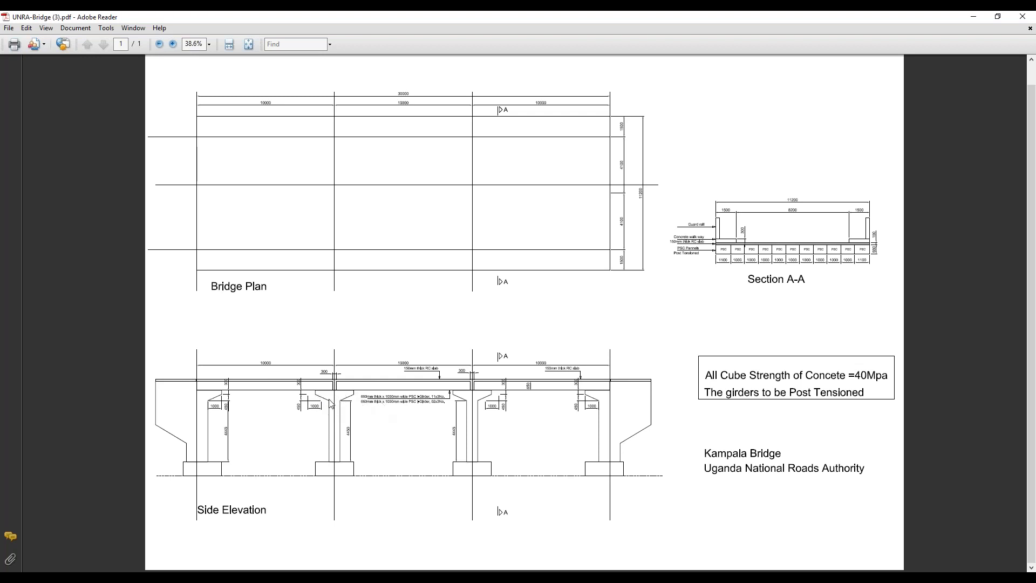
pyautogui.click(973, 21)
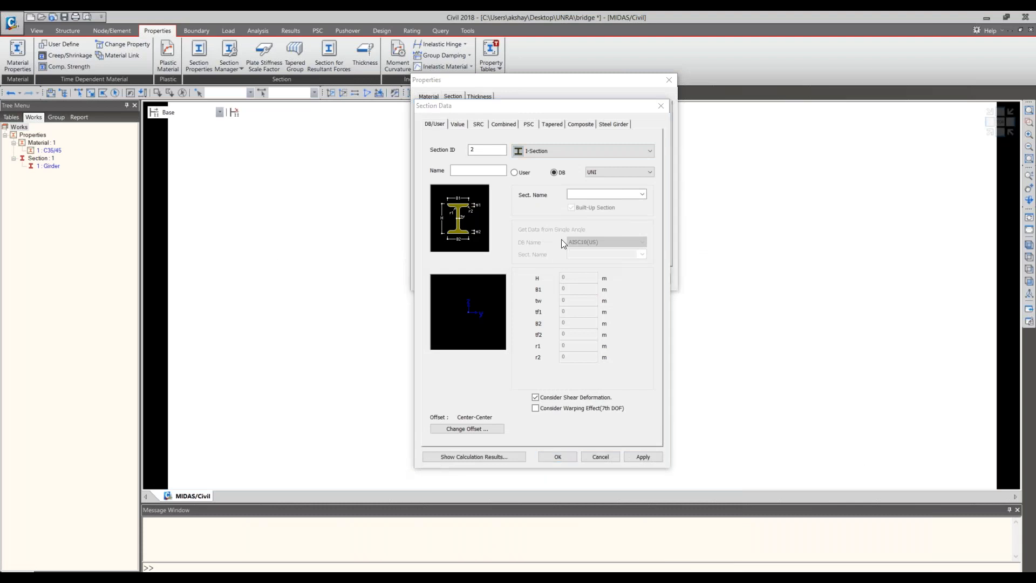
# - Name the section Pier cap MID and make it a user-defined Solid Rectangle
pyautogui.click(477, 170)
pyautogui.write('Pier cap MID')
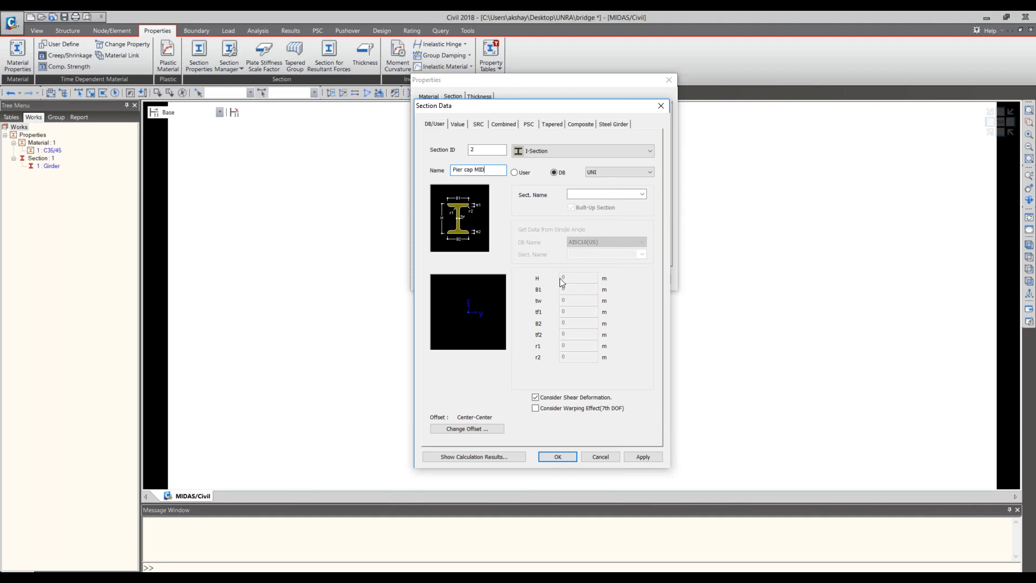
pyautogui.click(522, 173)
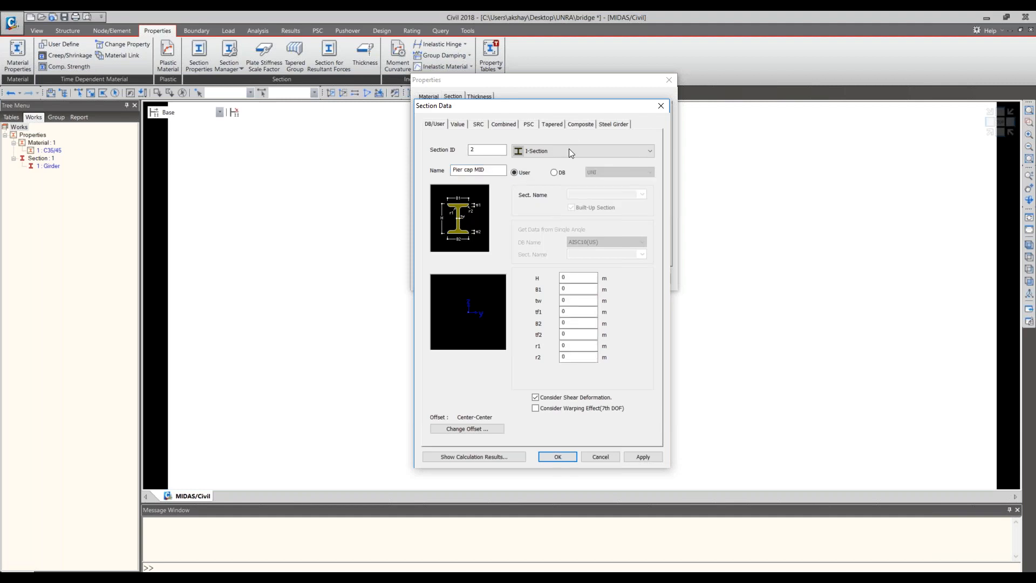
pyautogui.click(569, 148)
pyautogui.click(567, 230)
pyautogui.click(566, 152)
pyautogui.click(558, 233)
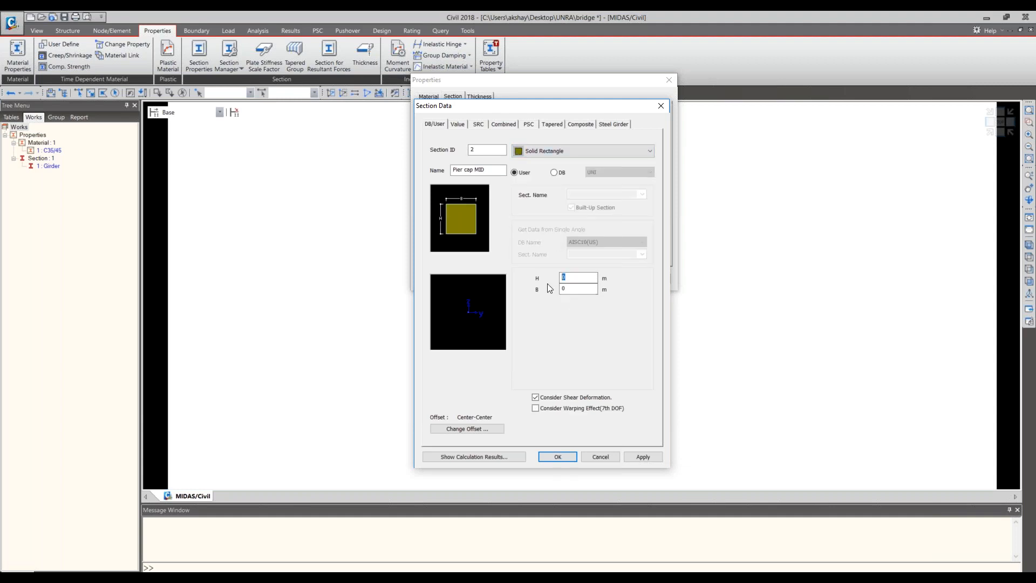
# - Set Pier cap MID to H 0.75 m and B 1 m with a Center-Top offset, and add it to the section list
pyautogui.write('0.75')
pyautogui.doubleClick(578, 289)
pyautogui.write('1')
pyautogui.click(464, 428)
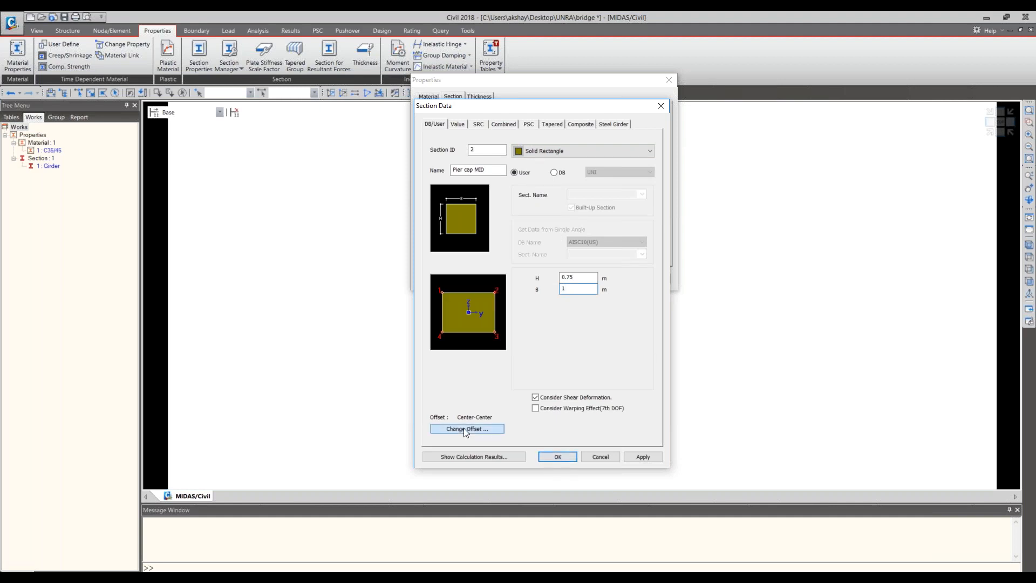
pyautogui.click(475, 263)
pyautogui.click(474, 278)
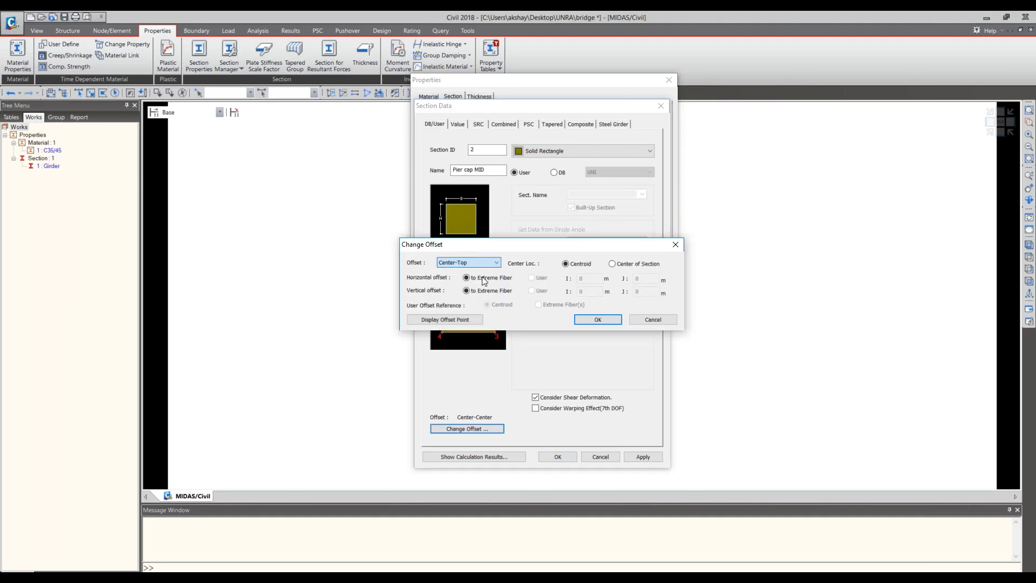
pyautogui.click(598, 319)
pyautogui.click(648, 457)
pyautogui.moveTo(535, 112); pyautogui.dragTo(673, 106)
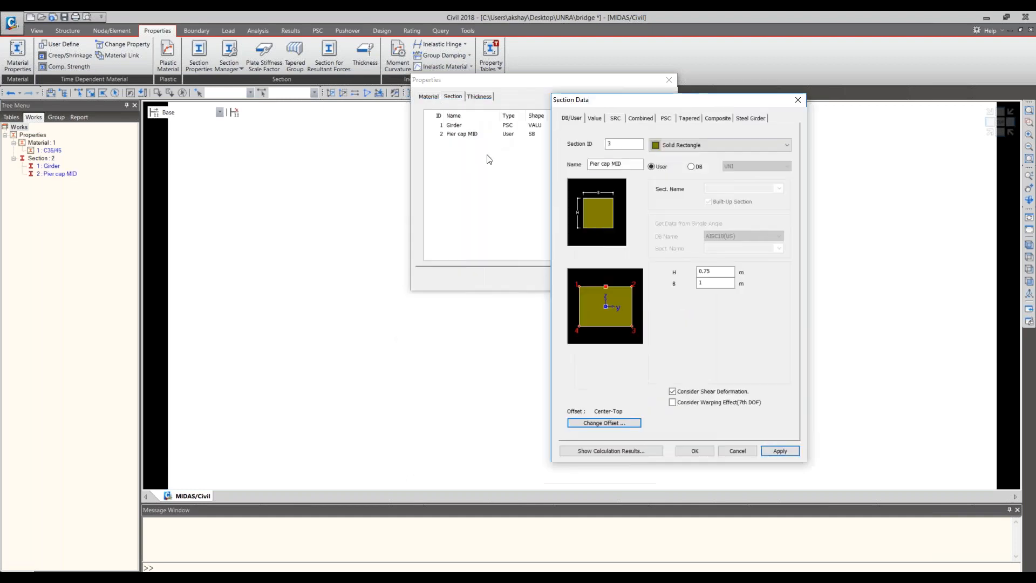
pyautogui.click(34, 122)
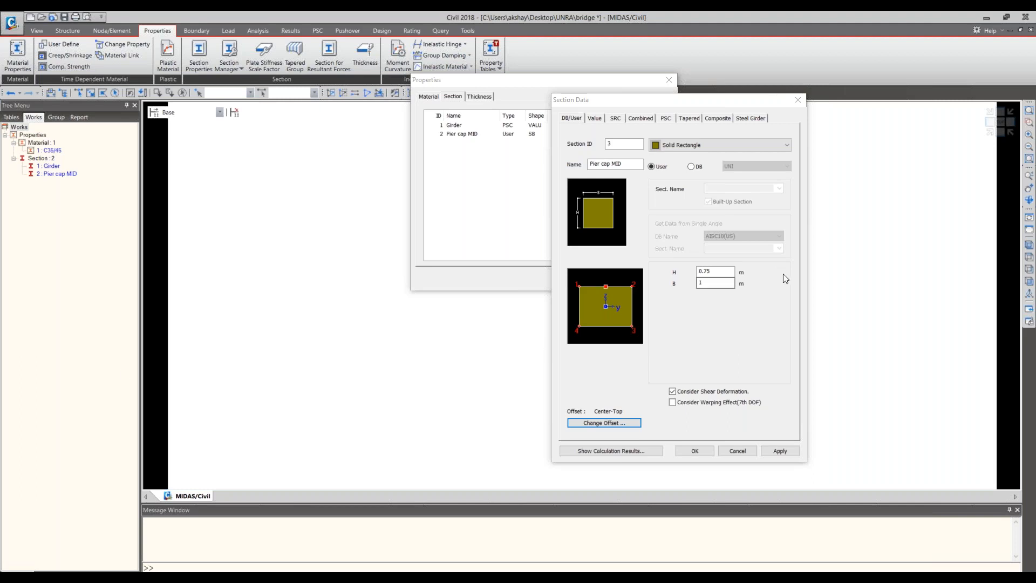
pyautogui.click(634, 164)
pyautogui.moveTo(634, 164); pyautogui.dragTo(594, 169)
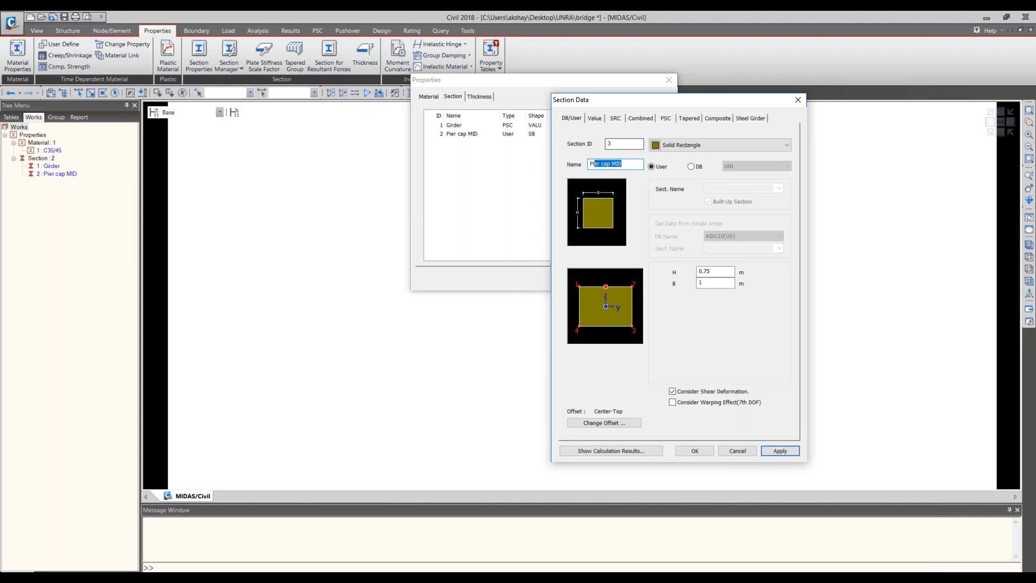
pyautogui.moveTo(627, 164); pyautogui.dragTo(578, 165)
pyautogui.press('BackSpace')
pyautogui.write('Pier Cap Taper')
# - Start a tapered section with the Solid Rectangle shape and name it Pier cap taper
pyautogui.click(690, 119)
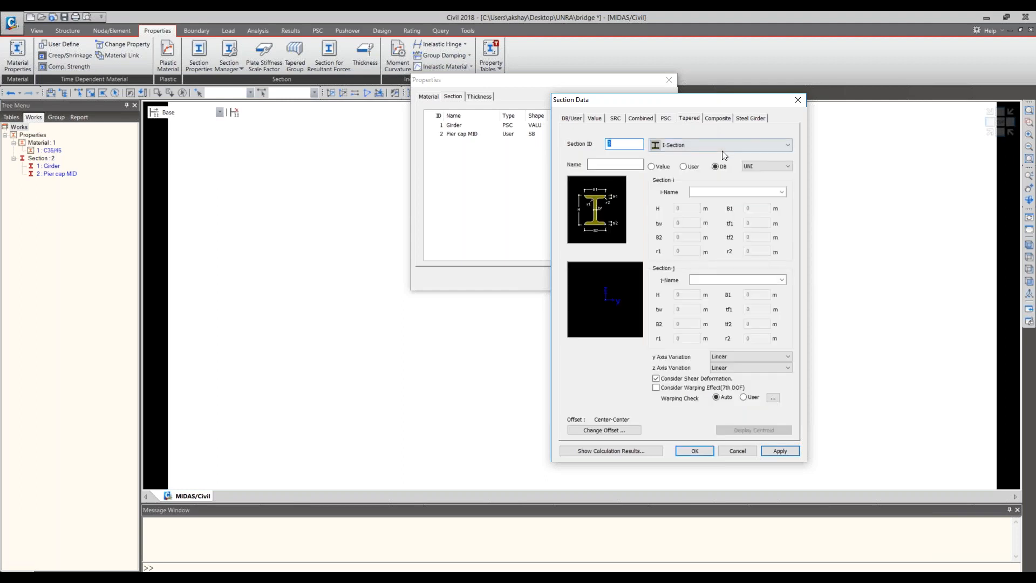
pyautogui.click(723, 149)
pyautogui.click(715, 219)
pyautogui.click(615, 165)
pyautogui.write('Pier cap')
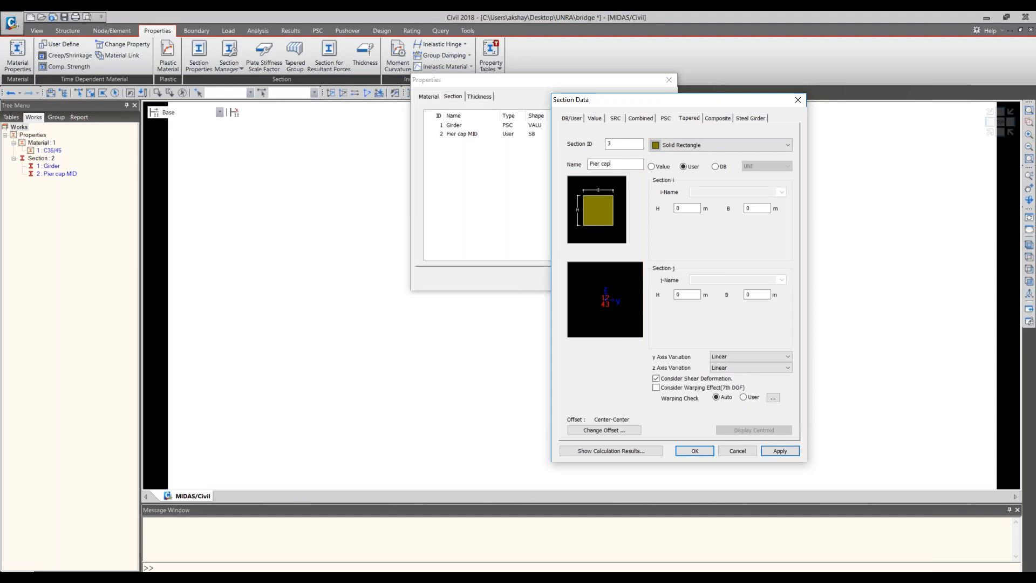
pyautogui.write(' taper')
# - Set the tapered section's i-end to H 0.75 m and B 1 m, and its j-end to H 0.3 m and B 1 m
pyautogui.doubleClick(682, 208)
pyautogui.write('0')
pyautogui.write('.75')
pyautogui.write('1')
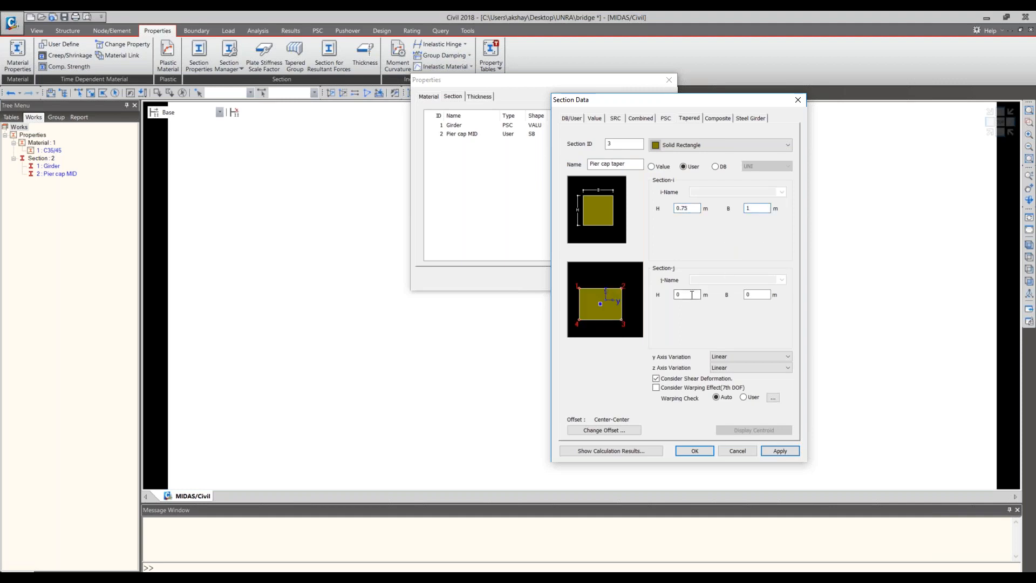
pyautogui.click(681, 295)
pyautogui.write('0.3')
pyautogui.click(745, 297)
pyautogui.write('1')
# - Change the offset of the Pier cap taper section to Center-Top
pyautogui.click(617, 434)
pyautogui.click(626, 256)
pyautogui.click(622, 273)
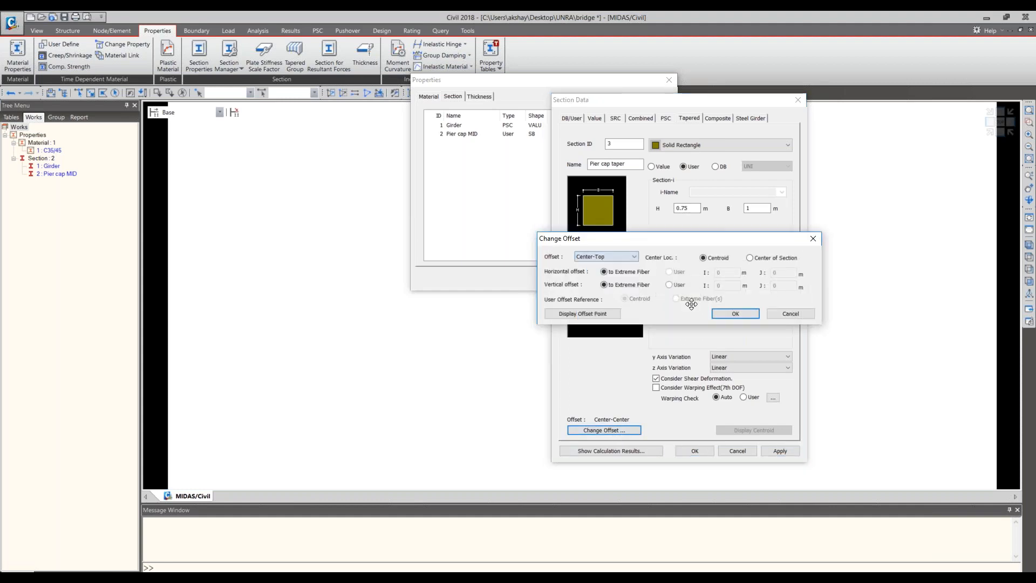
pyautogui.click(734, 314)
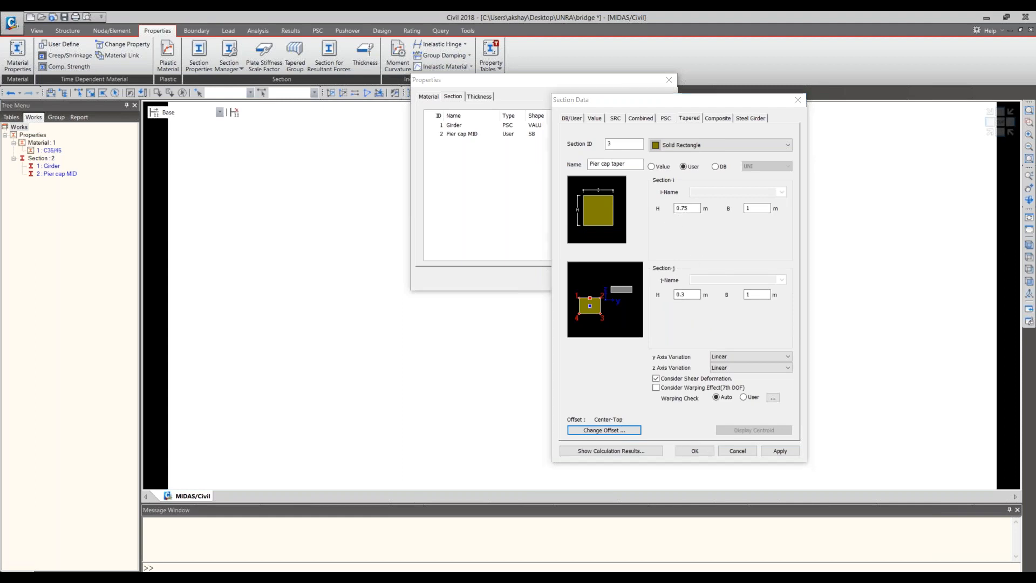
# - Check the pier cap taper against the bridge drawing in Adobe Reader, and add the tapered section to the list in midas Civil
pyautogui.hotkey('alt', 'Tab')
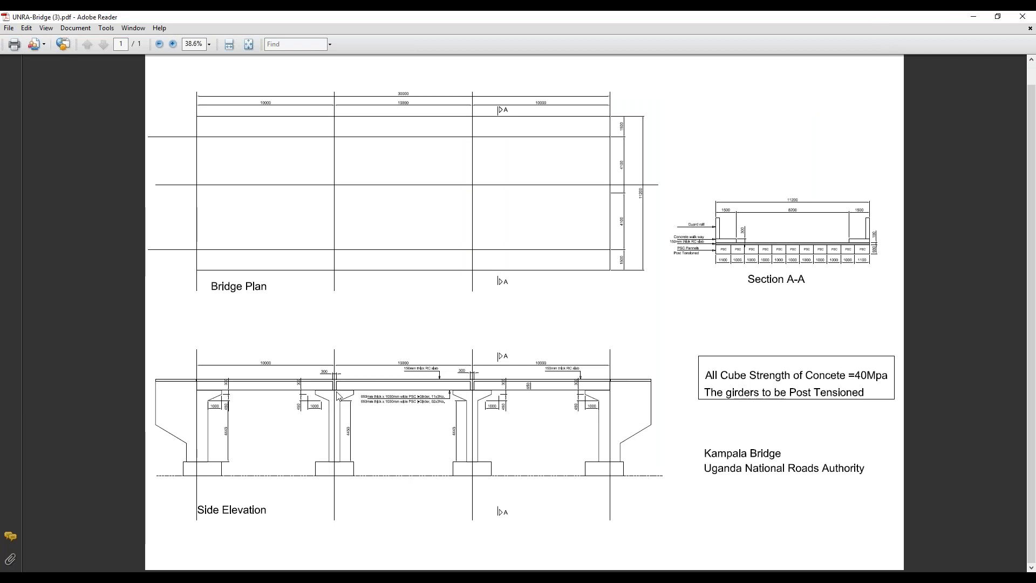
pyautogui.doubleClick(786, 27)
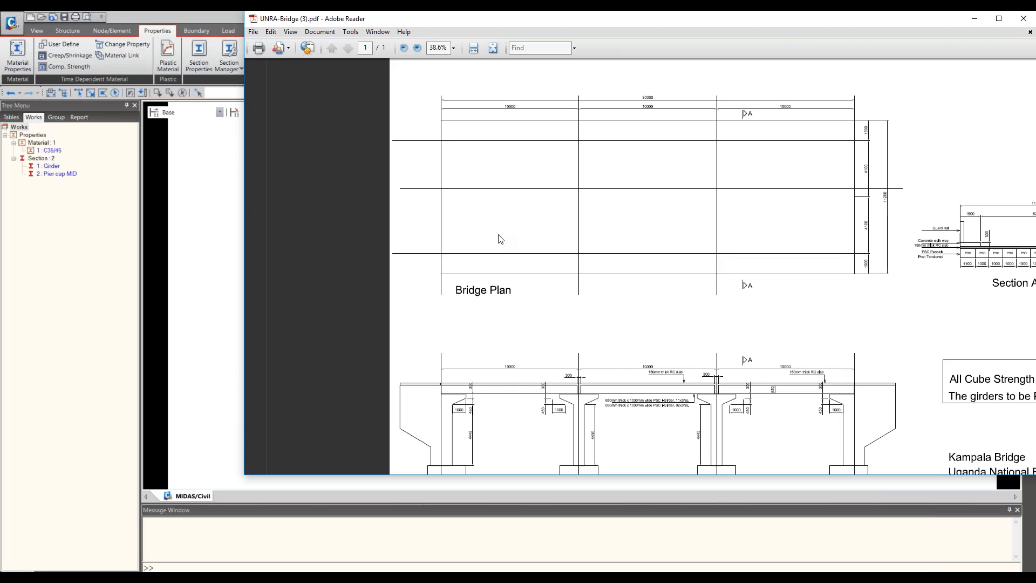
pyautogui.moveTo(499, 235)
pyautogui.mouseDown()
pyautogui.moveTo(0, 294)
pyautogui.moveTo(168, 214)
pyautogui.moveTo(333, 160)
pyautogui.moveTo(495, 80)
pyautogui.mouseUp()
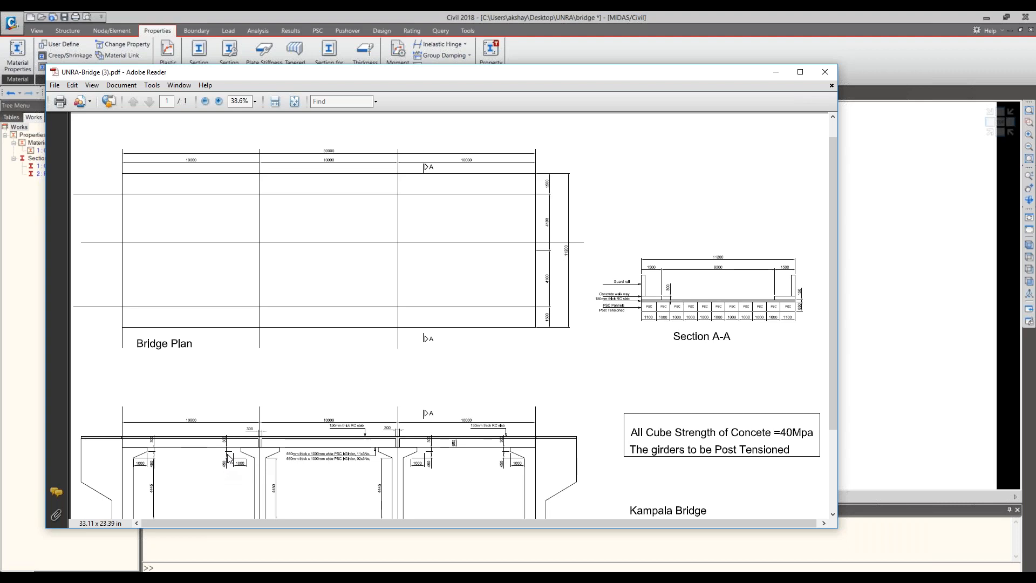
pyautogui.click(776, 74)
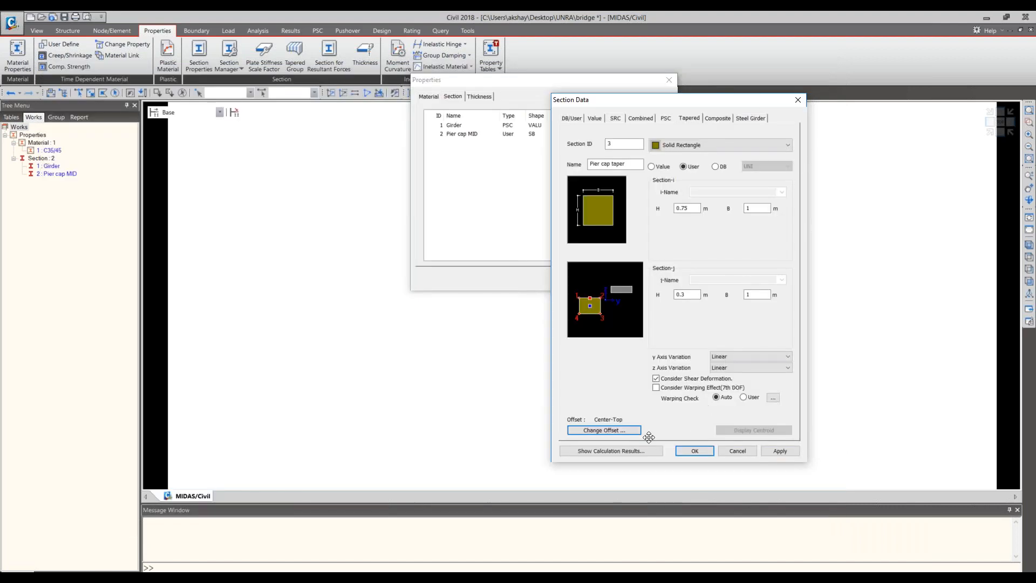
pyautogui.click(695, 451)
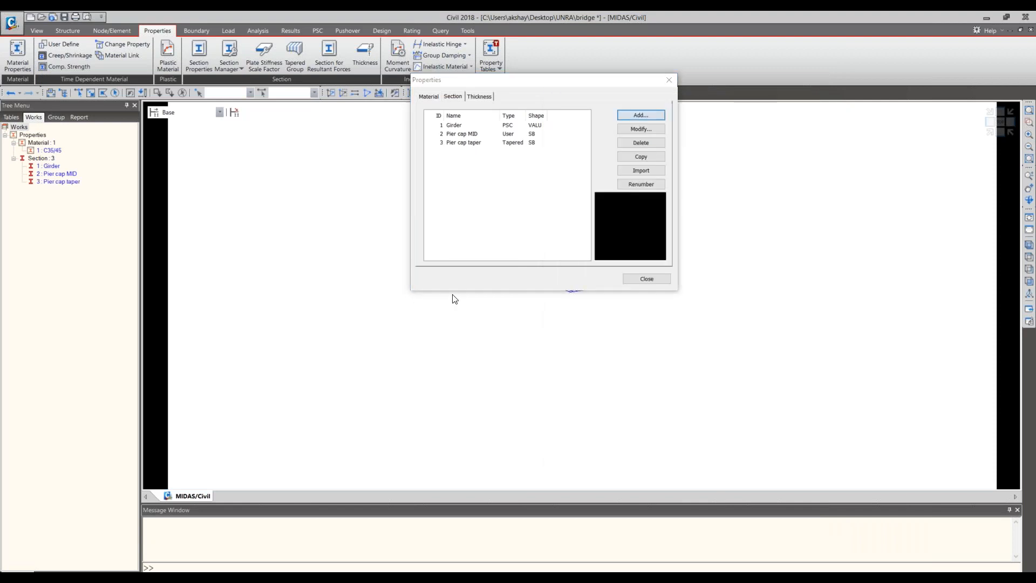
# - Start a new DB/User section with the Solid Round shape and name it Pier
pyautogui.moveTo(1, 140); pyautogui.dragTo(538, 129)
pyautogui.click(659, 171)
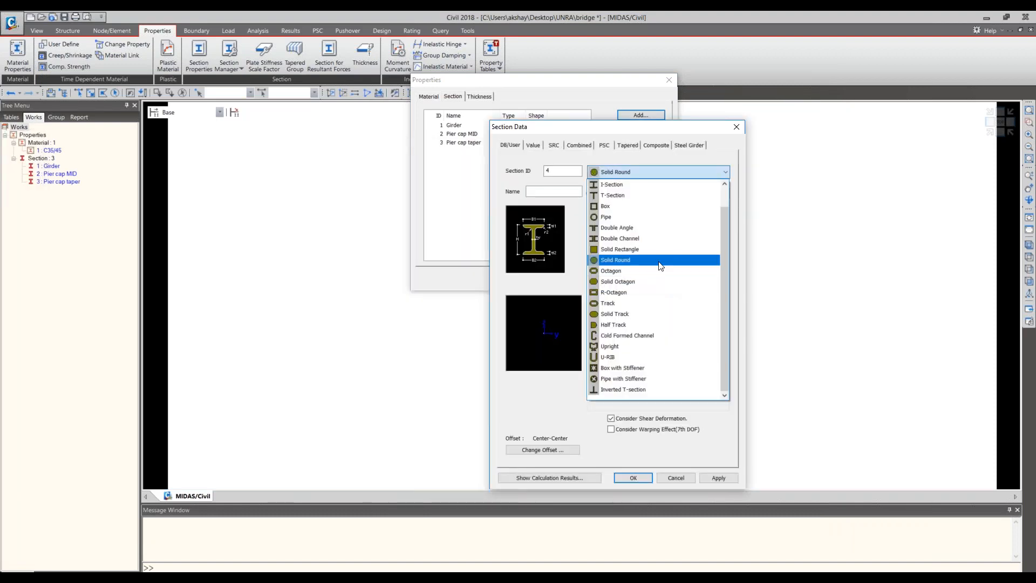
pyautogui.click(659, 261)
pyautogui.click(555, 191)
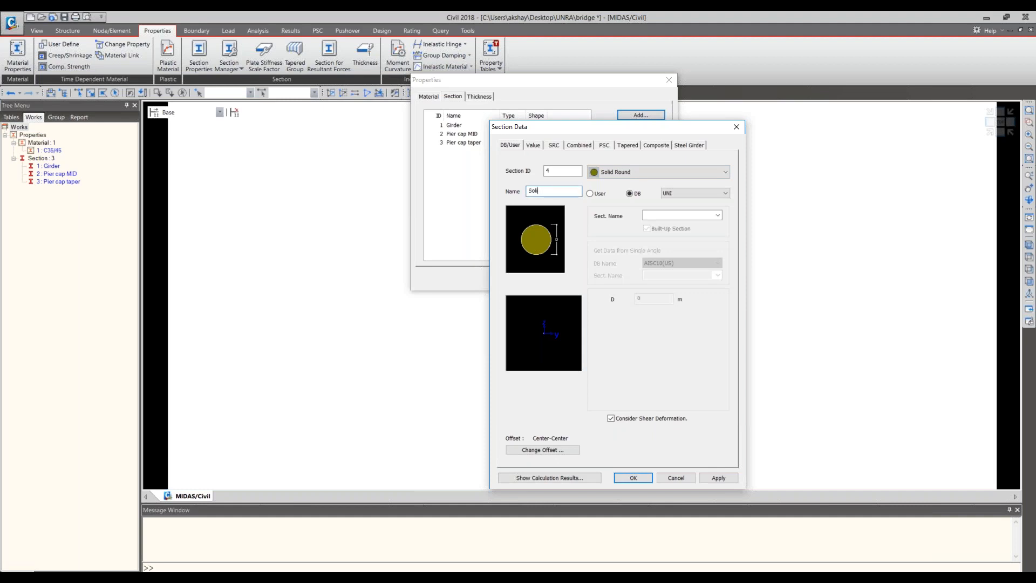
pyautogui.write('Pier')
# - Switch the Pier section to user-defined dimensions and change its shape to Solid Rectangle
pyautogui.click(633, 147)
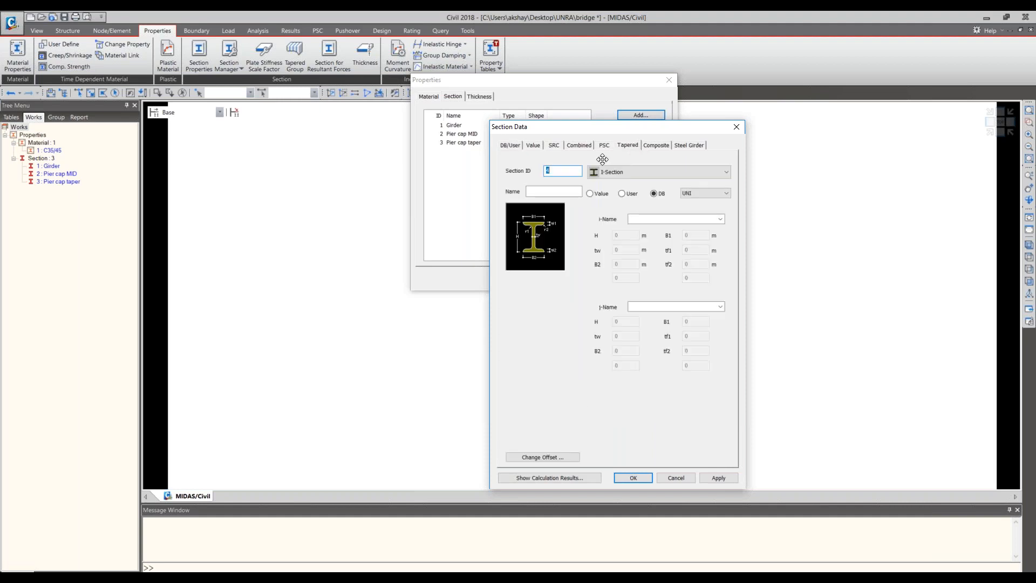
pyautogui.click(504, 147)
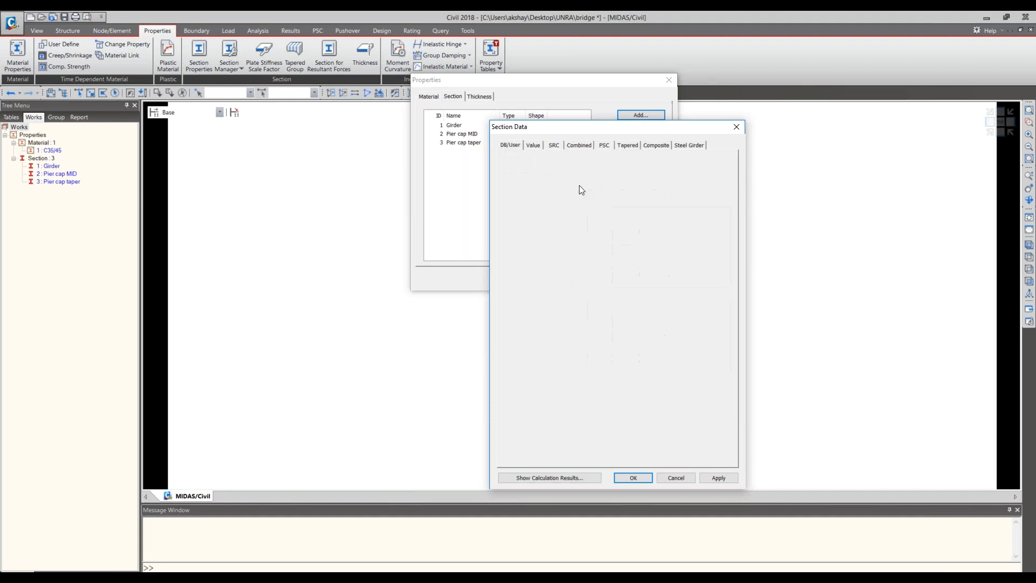
pyautogui.click(657, 174)
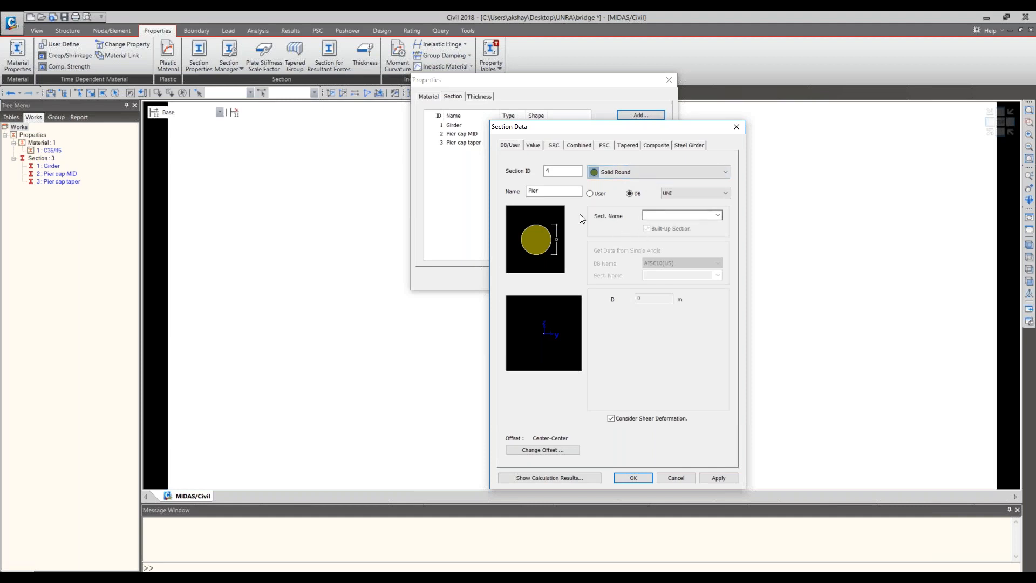
pyautogui.click(590, 193)
pyautogui.click(651, 299)
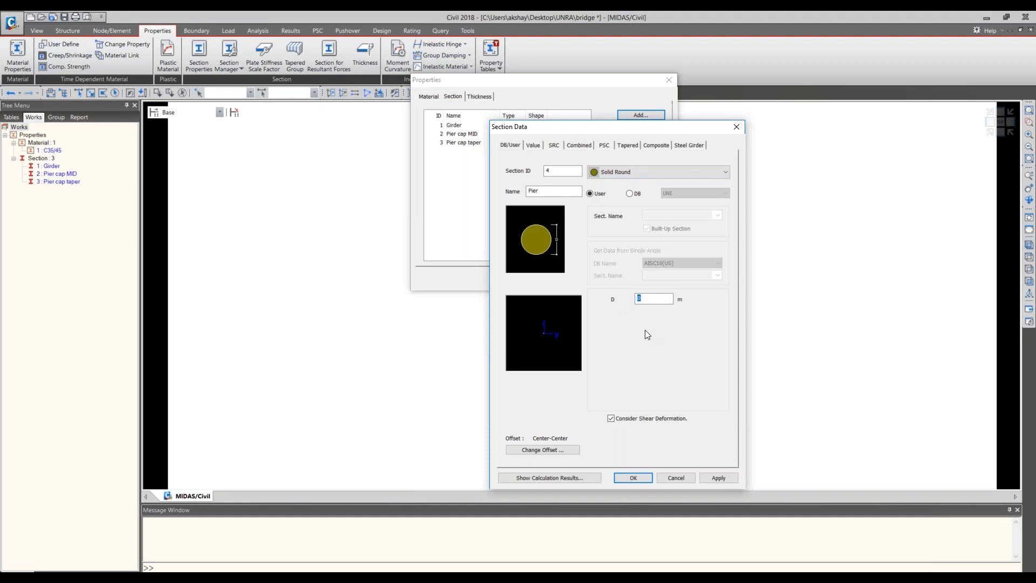
pyautogui.press('BackSpace')
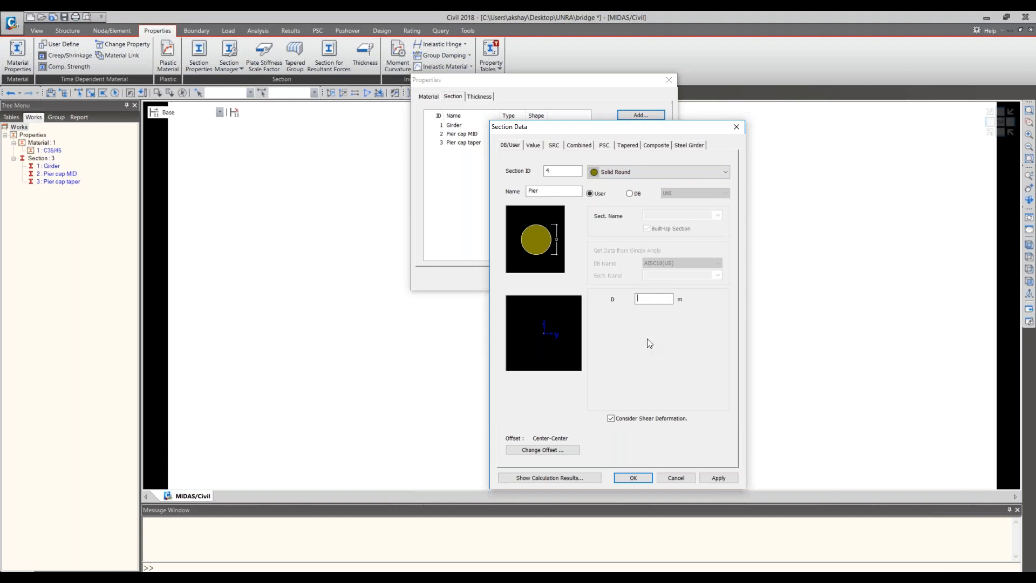
pyautogui.click(661, 173)
pyautogui.click(651, 248)
pyautogui.doubleClick(646, 301)
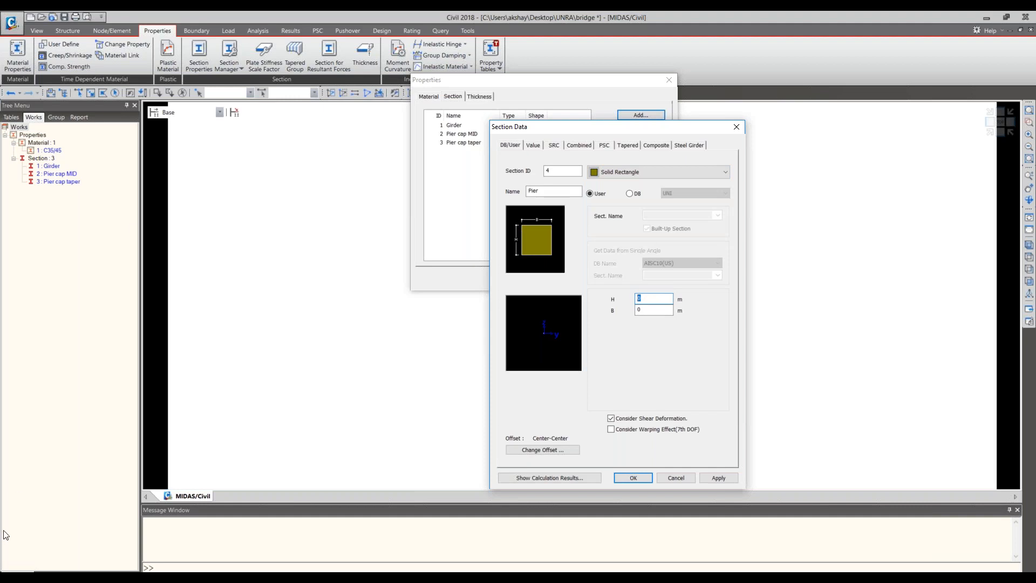
# - Switch to the bridge drawing in Adobe Reader and examine the pier dimensions in the side elevation
pyautogui.hotkey('alt', 'Tab')
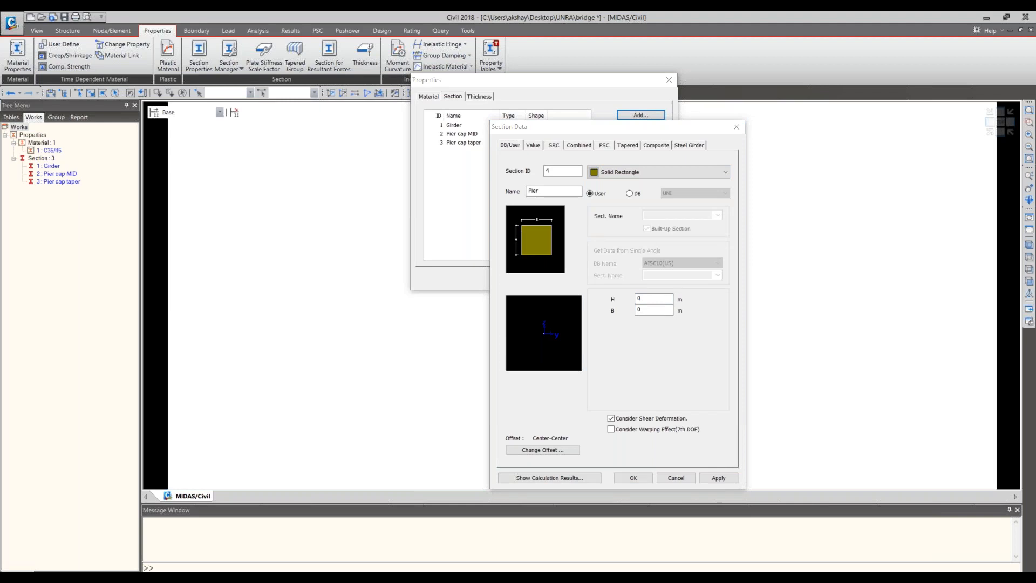
pyautogui.hotkey('alt', 'Tab')
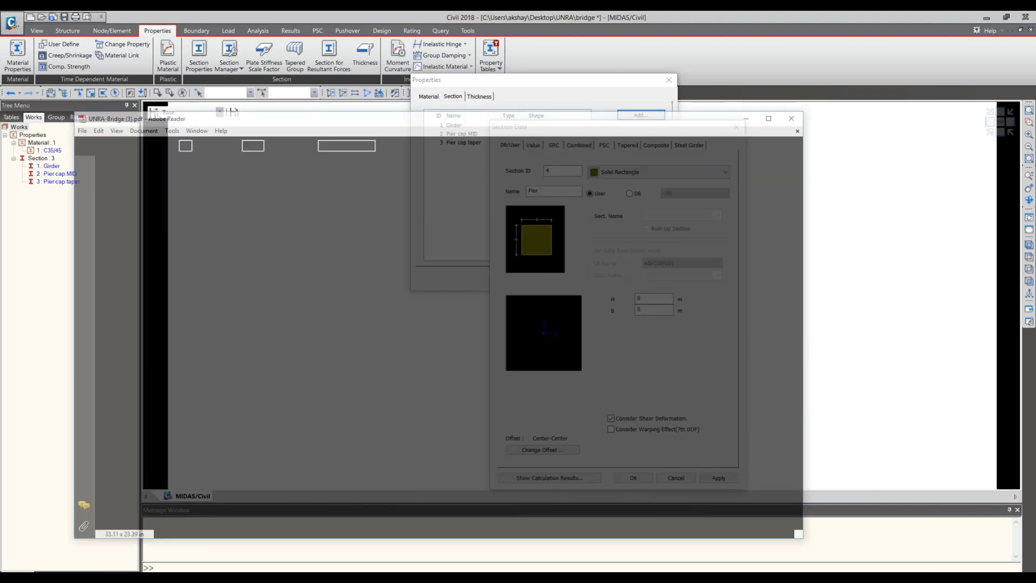
pyautogui.scroll(-2, 257, 373)
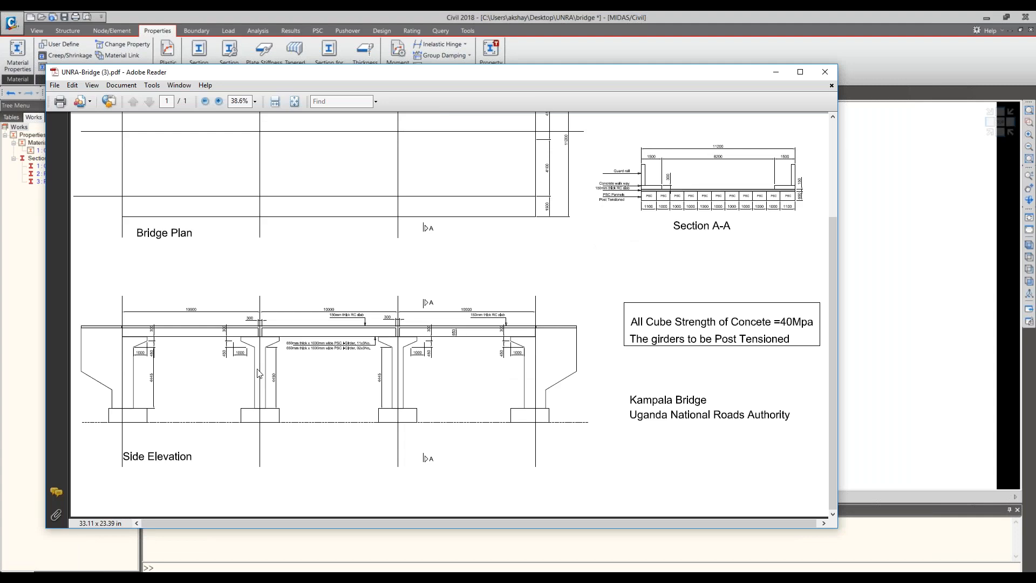
# - Inspect the piers in the drawing's side elevation, and set the Pier section's width B to 11 m back in midas Civil
pyautogui.scroll(1, 258, 373)
pyautogui.scroll(-1, 260, 371)
pyautogui.keyDown('ctrl'); pyautogui.scroll(2, 361, 369); pyautogui.keyUp('ctrl')
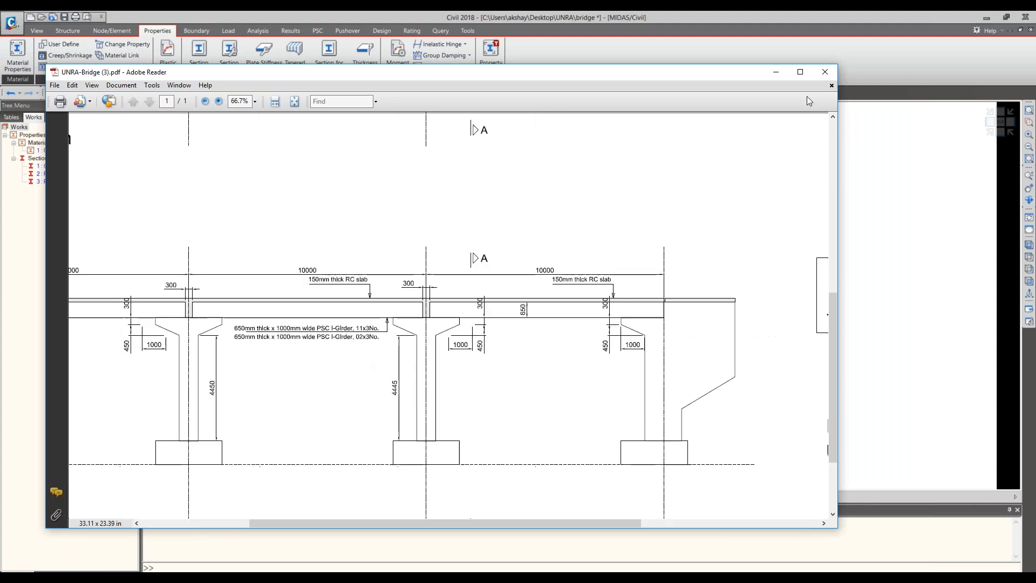
pyautogui.click(774, 74)
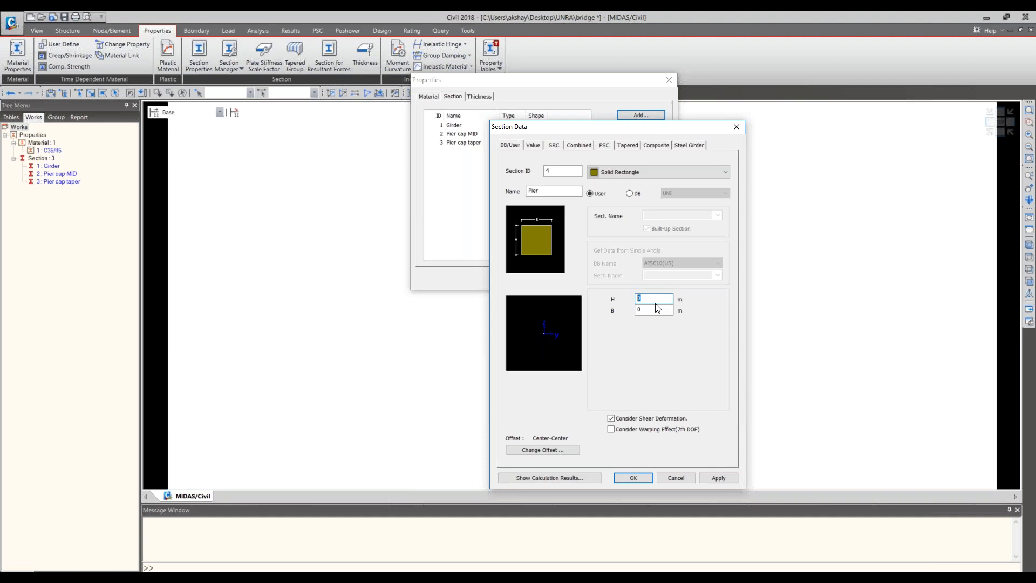
pyautogui.press('Tab')
pyautogui.write('11')
pyautogui.hotkey('shift', 'Tab')
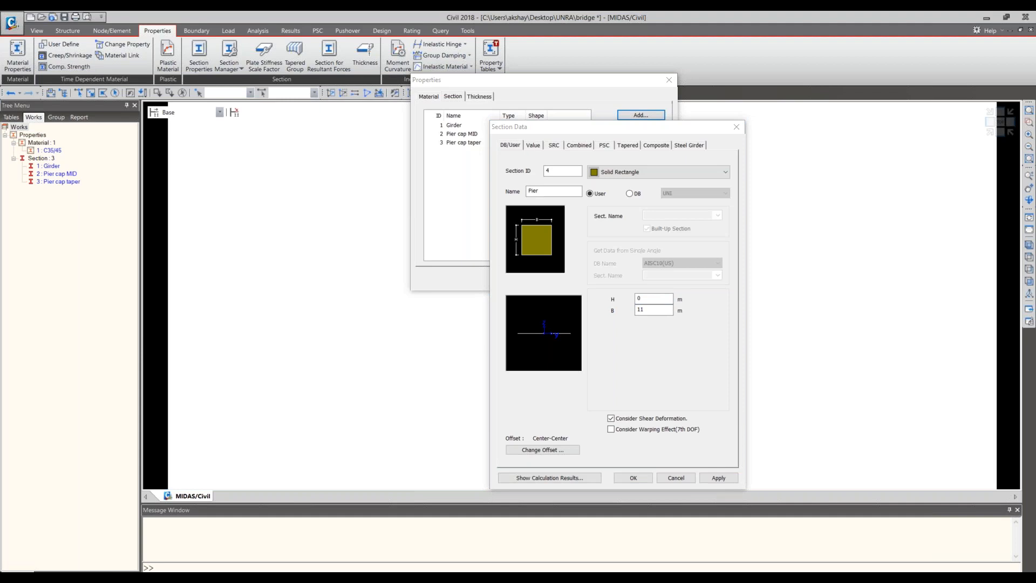
# - Recheck the pier dimensions on the bridge drawing in Adobe Reader, and set the Pier section's H to 5.45 m in midas Civil
pyautogui.hotkey('alt', 'Tab')
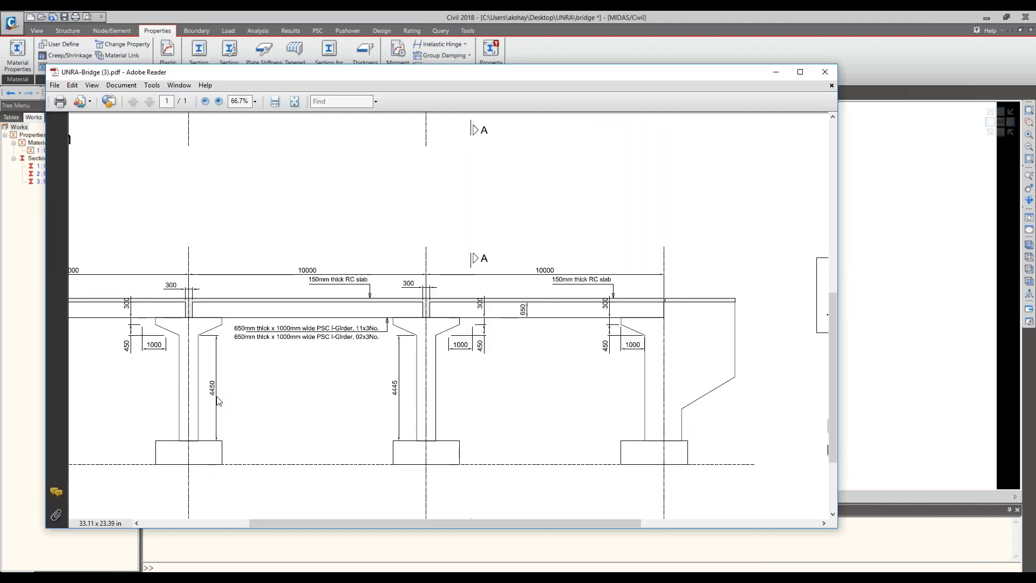
pyautogui.click(778, 79)
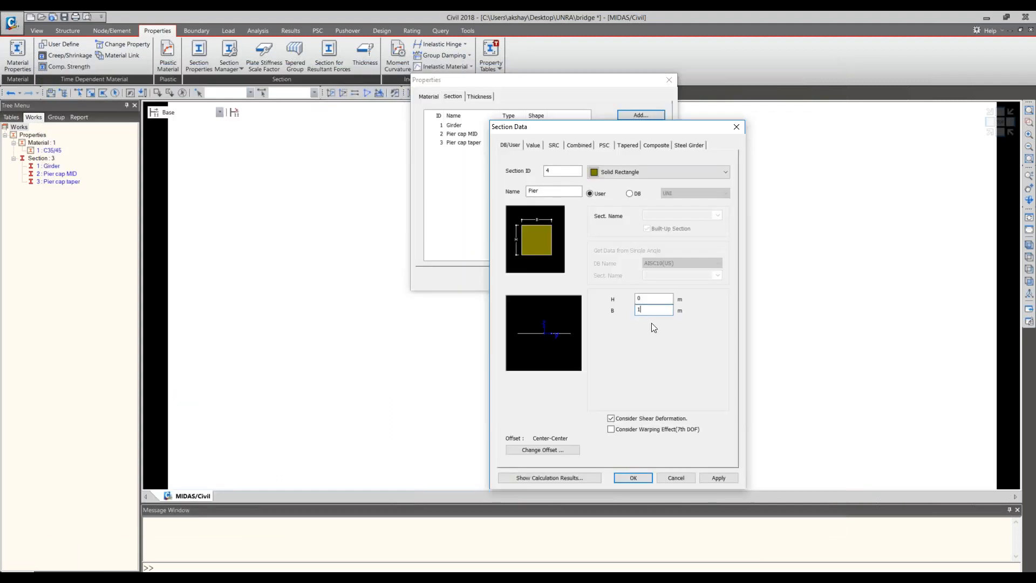
pyautogui.doubleClick(657, 300)
pyautogui.hotkey('alt', 'Tab')
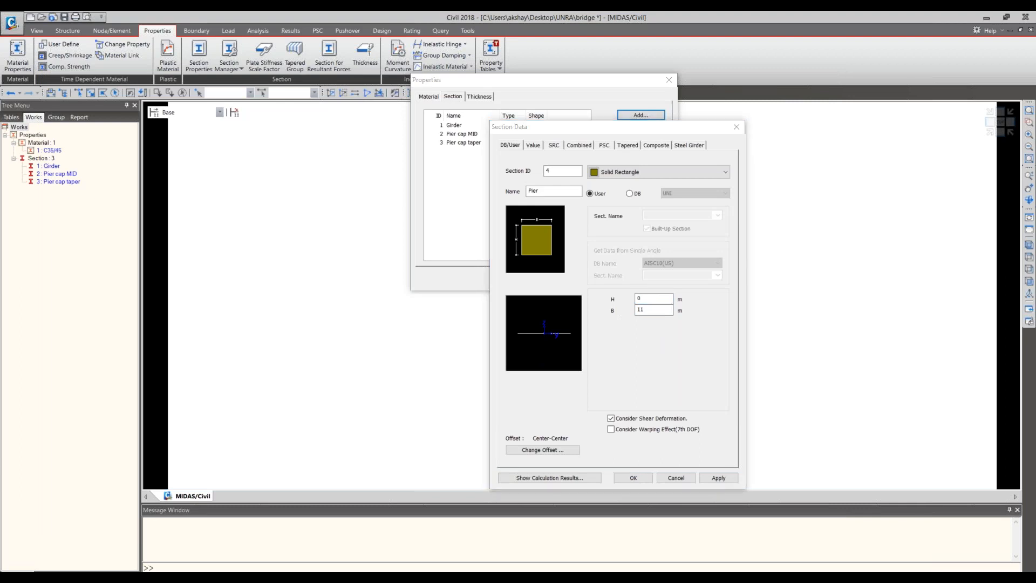
pyautogui.doubleClick(642, 299)
pyautogui.write('5.45')
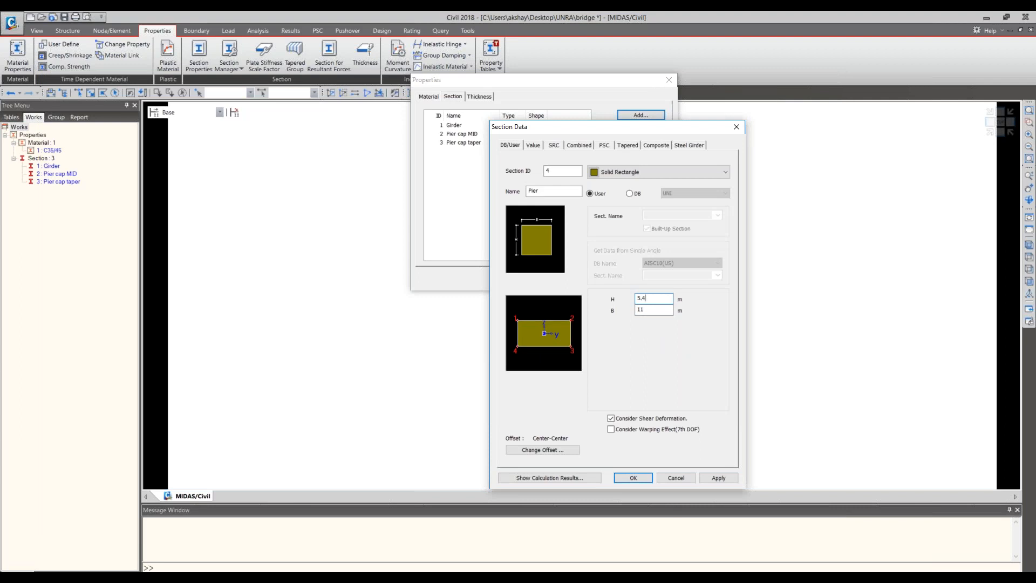
# - Accept the Center-Center offset located at the centroid for the Pier section, and add the section to the list
pyautogui.click(547, 448)
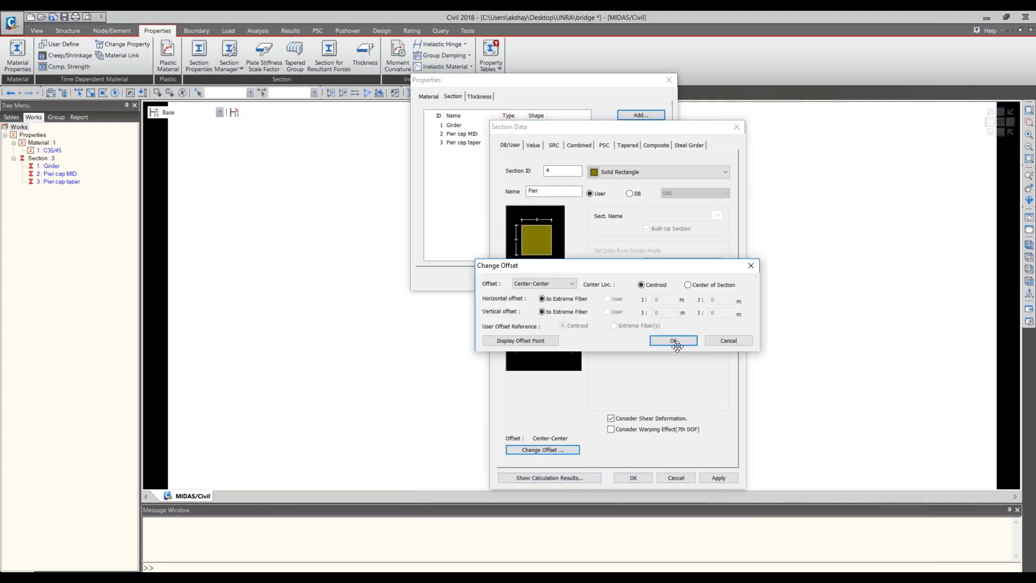
pyautogui.click(674, 341)
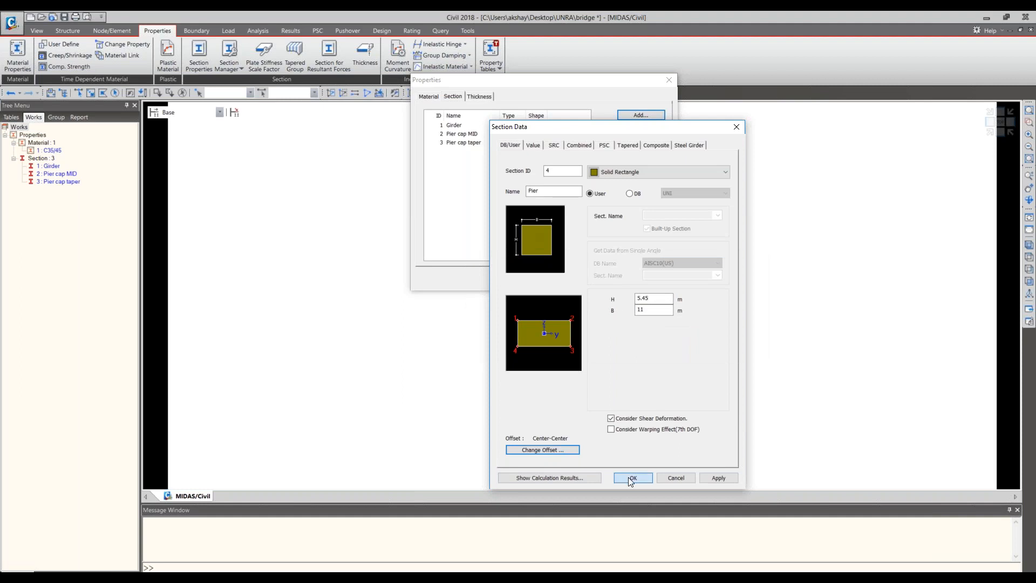
pyautogui.click(631, 478)
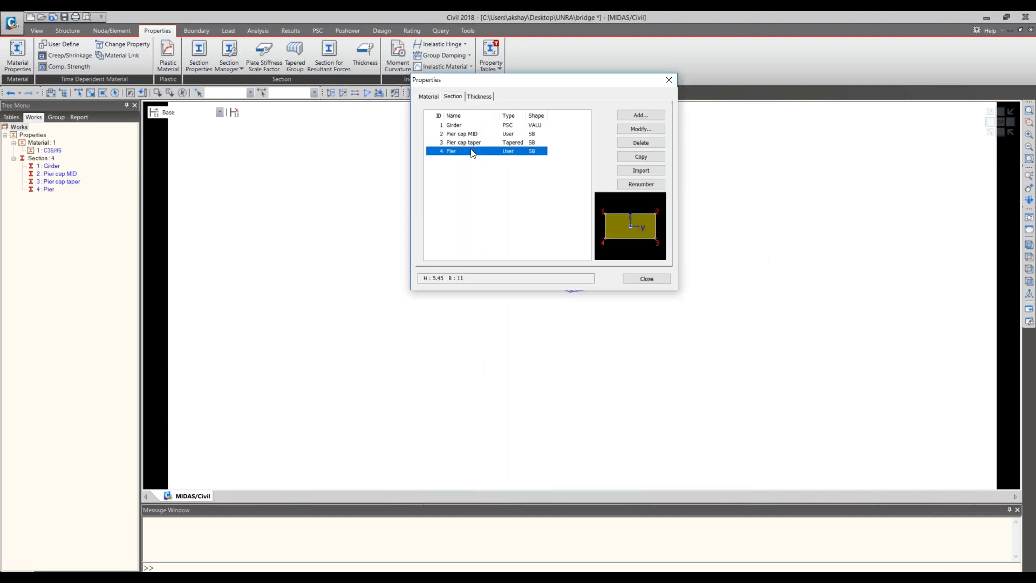
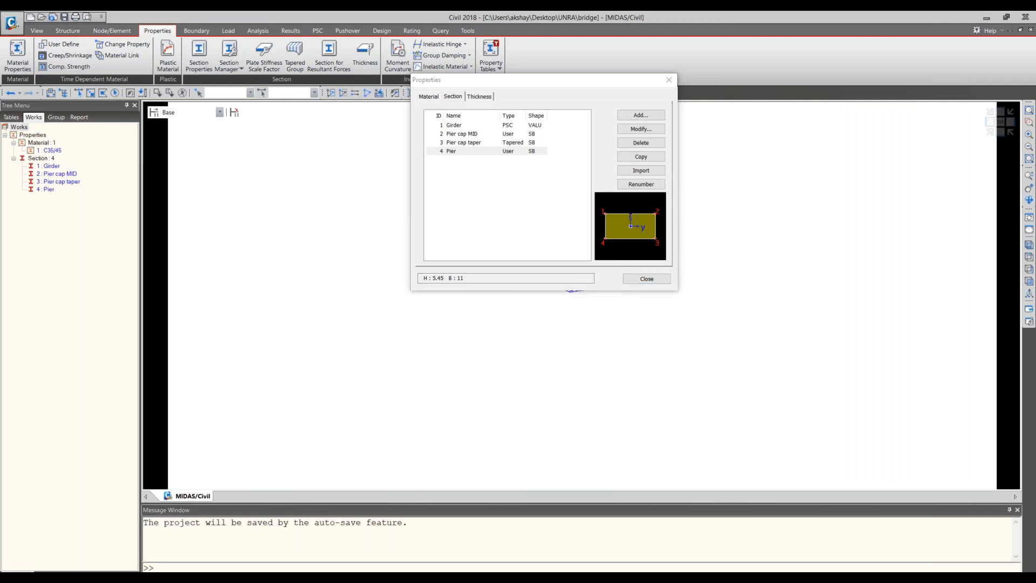
# - Review the section data of Pier, Pier cap MID and Pier cap taper, and close the section properties
pyautogui.click(447, 151)
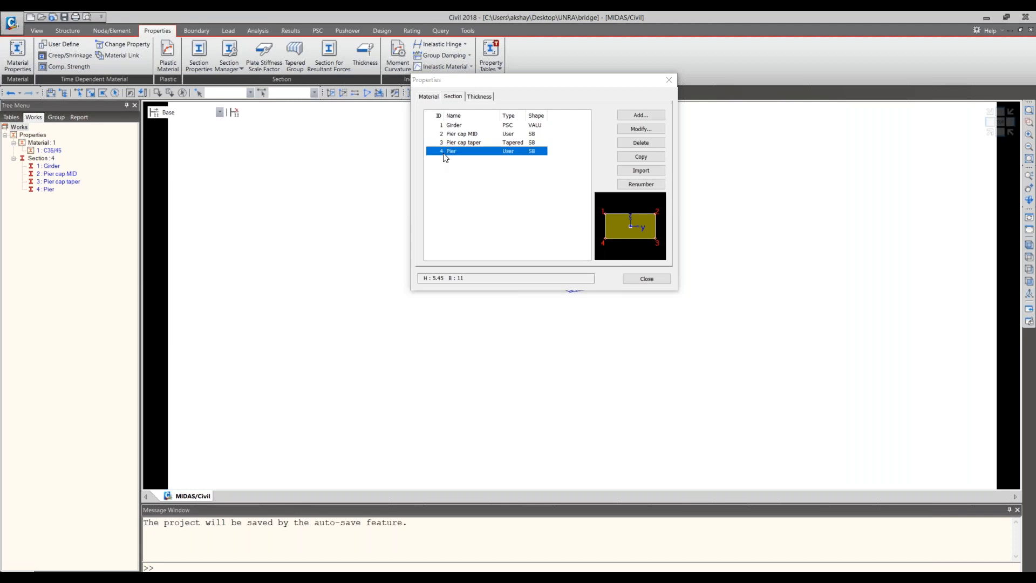
pyautogui.click(164, 252)
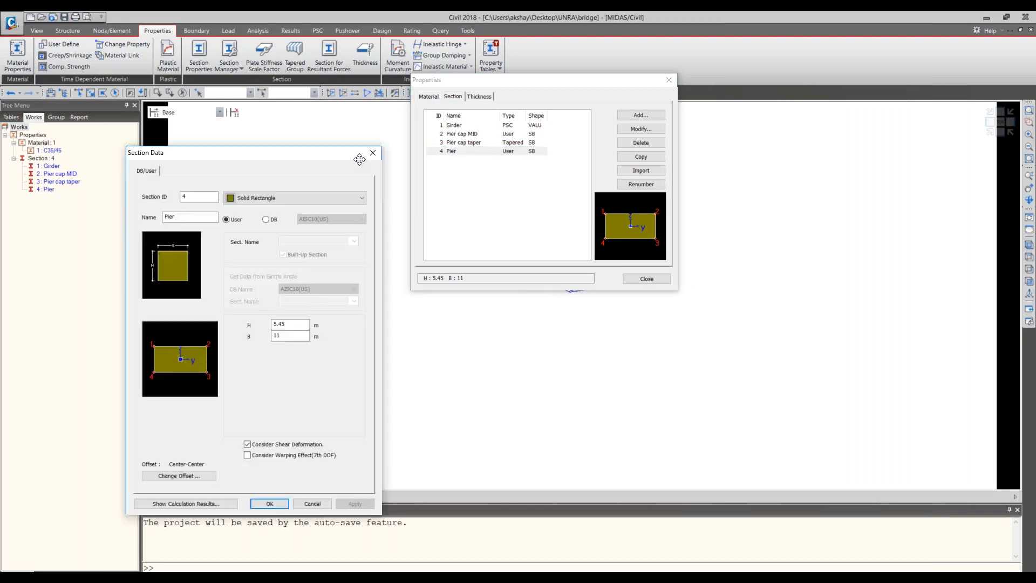
pyautogui.moveTo(227, 153); pyautogui.dragTo(436, 139)
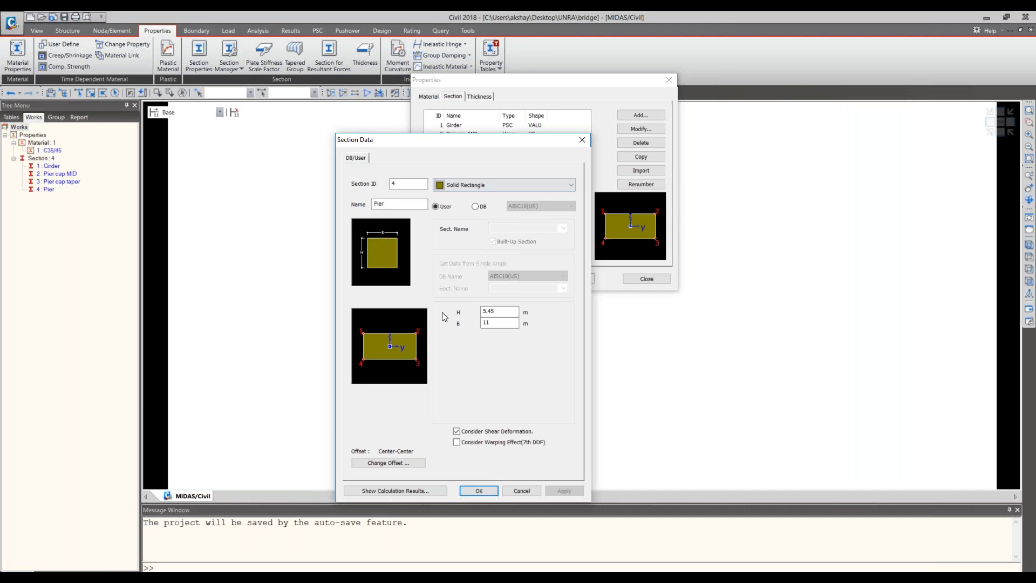
pyautogui.click(586, 142)
pyautogui.click(468, 136)
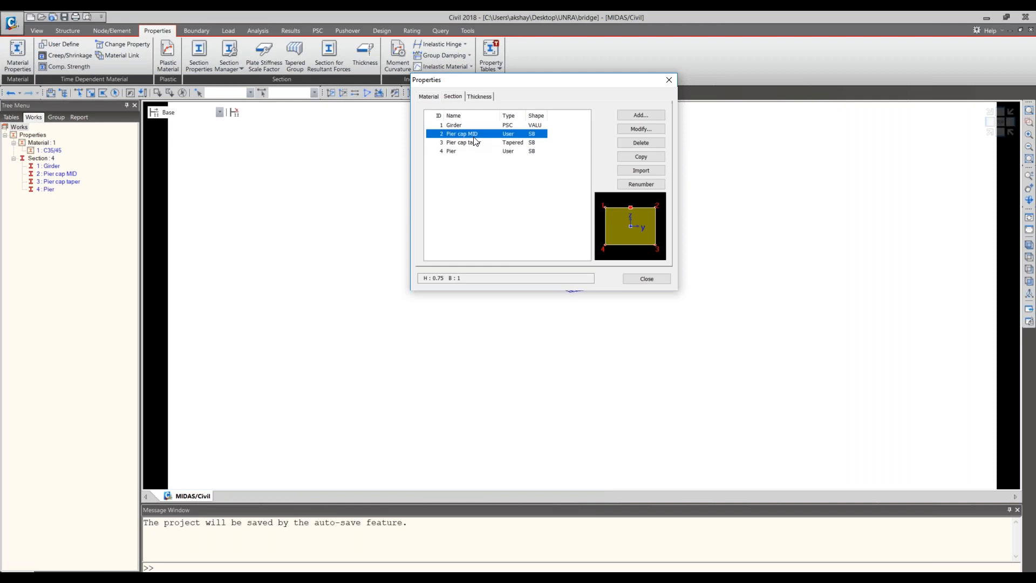
pyautogui.doubleClick(474, 139)
pyautogui.moveTo(47, 155); pyautogui.dragTo(723, 161)
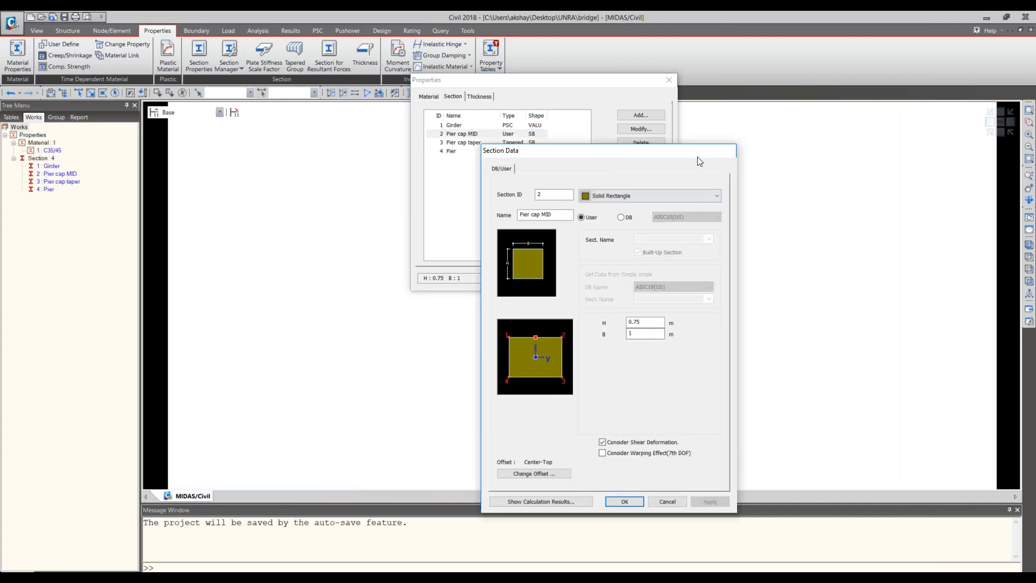
pyautogui.press('Escape')
pyautogui.doubleClick(477, 143)
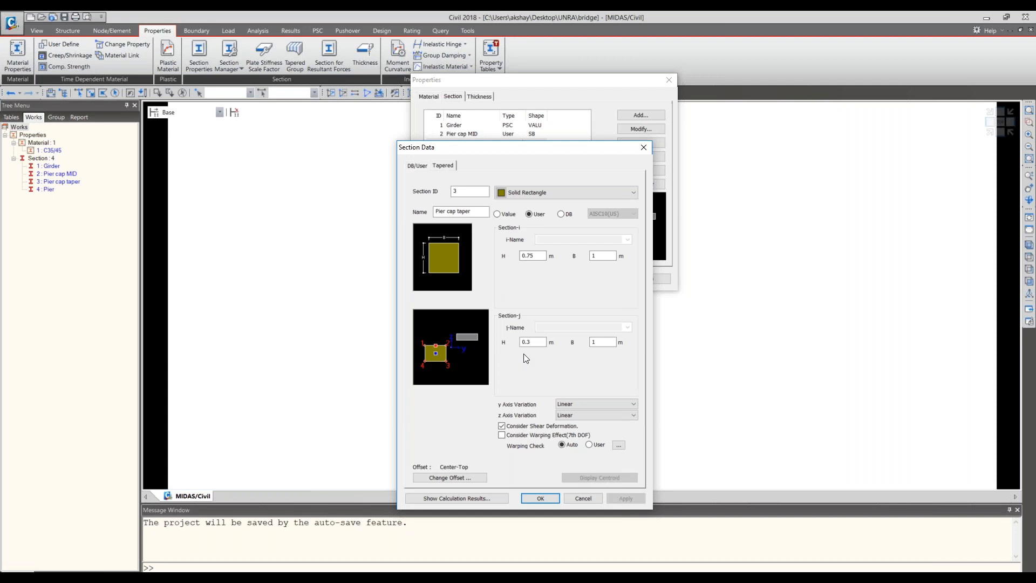
pyautogui.click(540, 498)
pyautogui.click(647, 280)
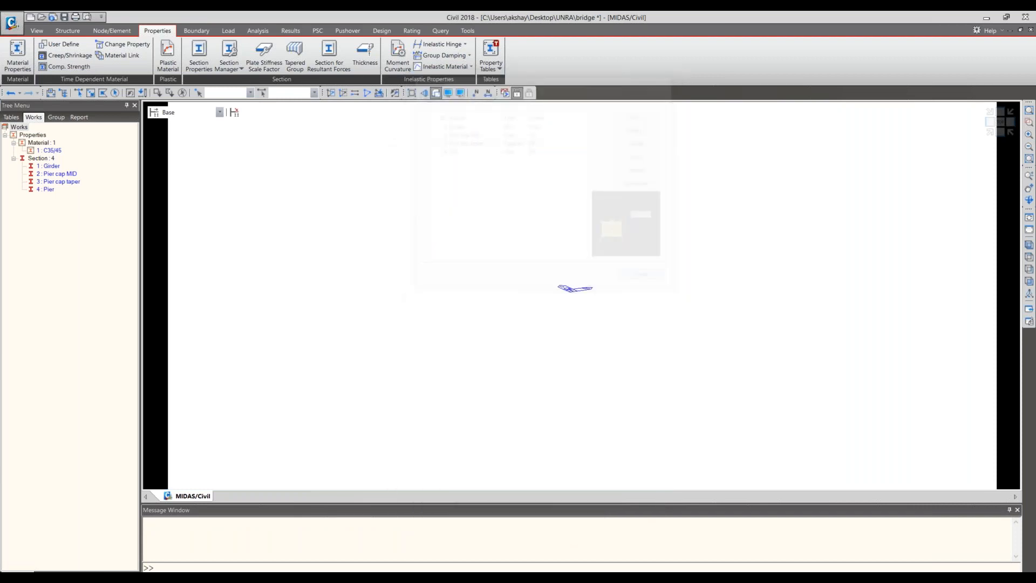
# - Create a single node at coordinates 0, 0, 0 as the start of the girder line
pyautogui.click(71, 31)
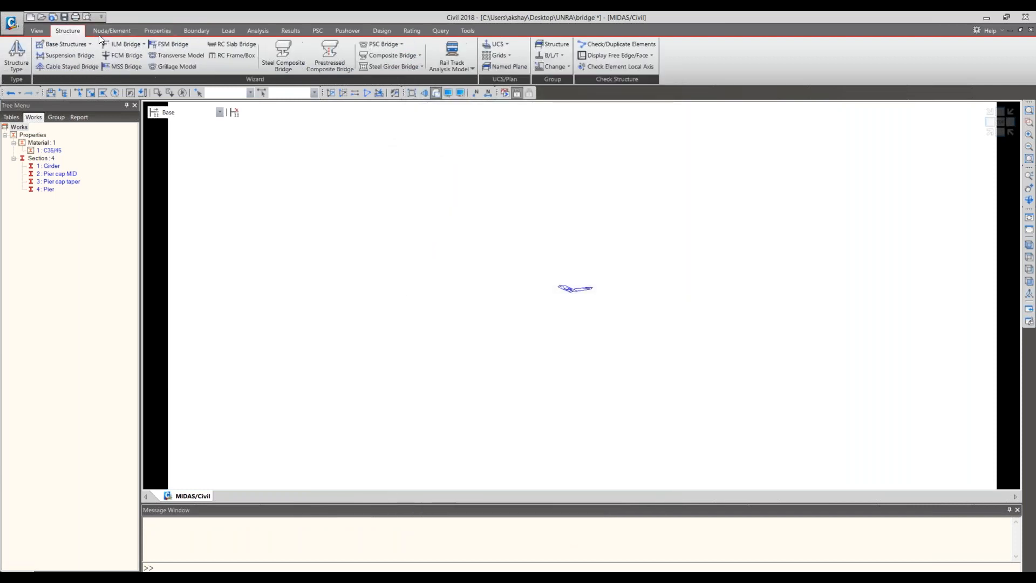
pyautogui.click(118, 30)
pyautogui.click(16, 58)
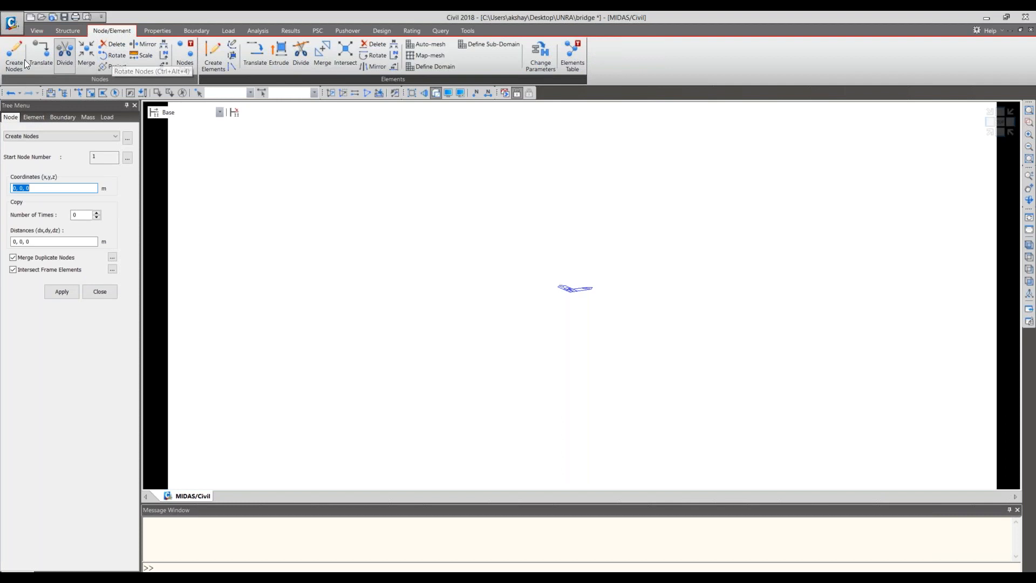
pyautogui.click(60, 291)
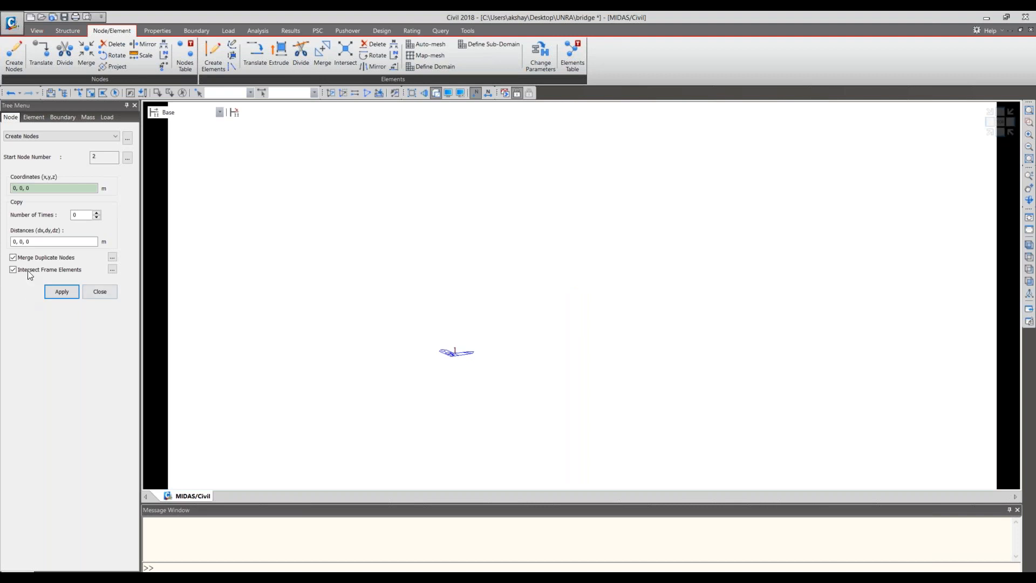
# - Examine the Extrude Elements options for extrude type, translation, section and material, and recheck the Create Nodes settings
pyautogui.click(286, 51)
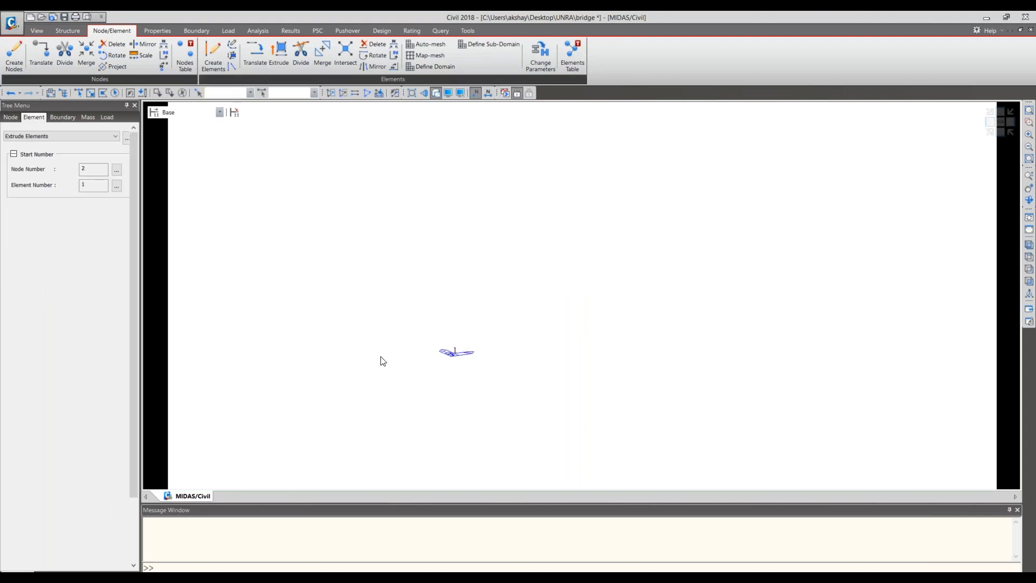
pyautogui.click(46, 217)
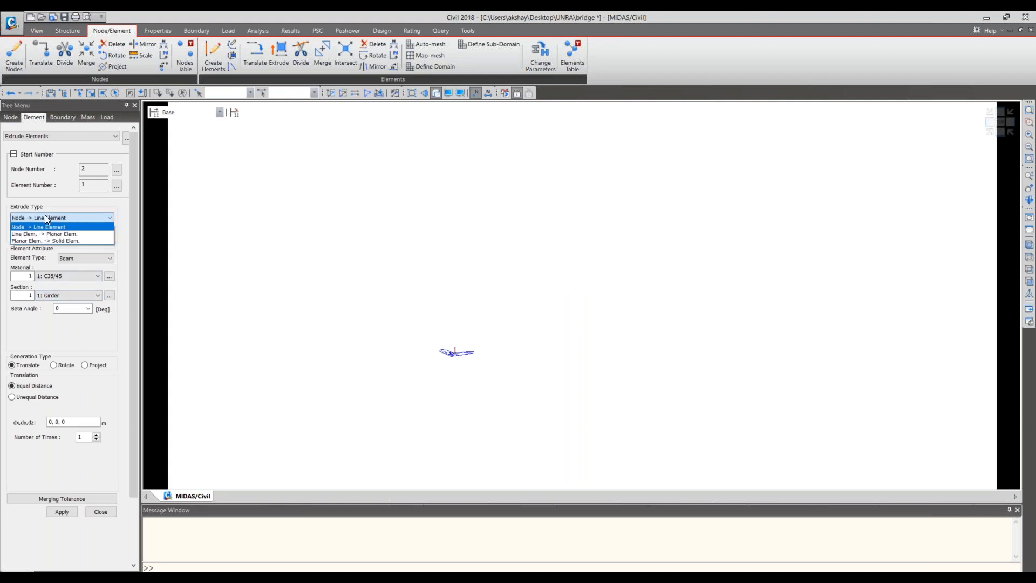
pyautogui.click(45, 216)
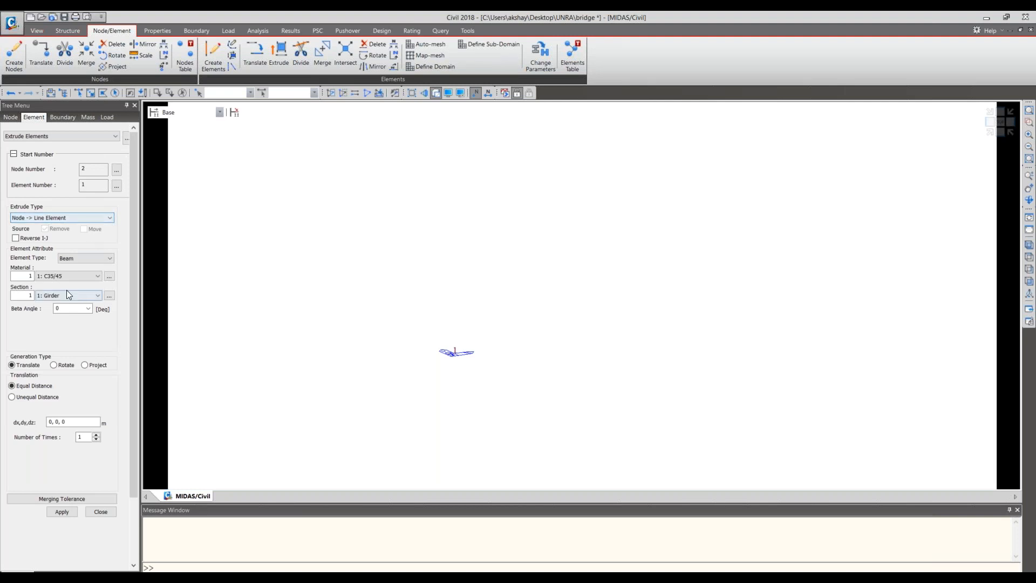
pyautogui.click(75, 304)
pyautogui.doubleClick(53, 422)
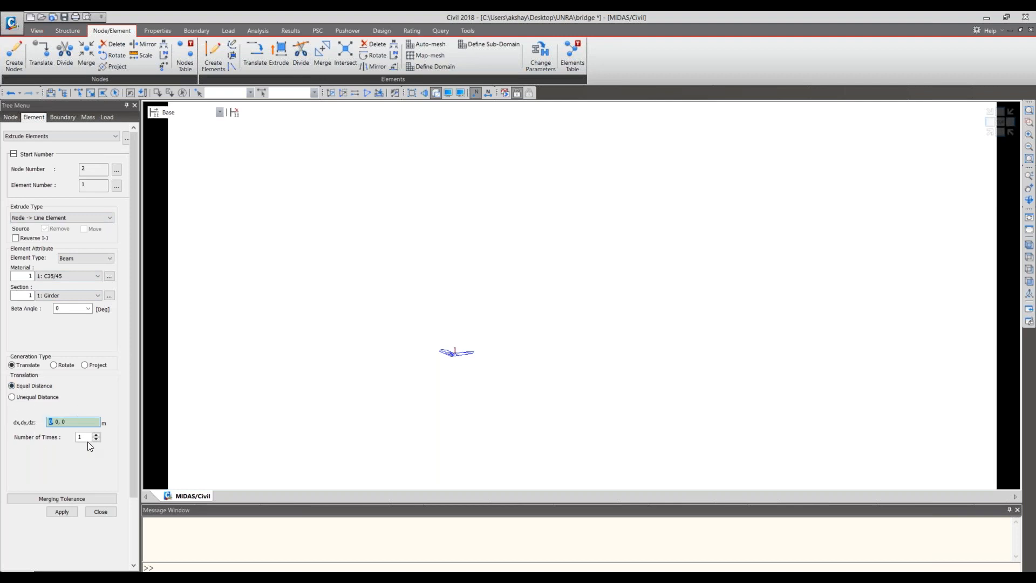
pyautogui.click(60, 423)
pyautogui.scroll(-1, 132, 417)
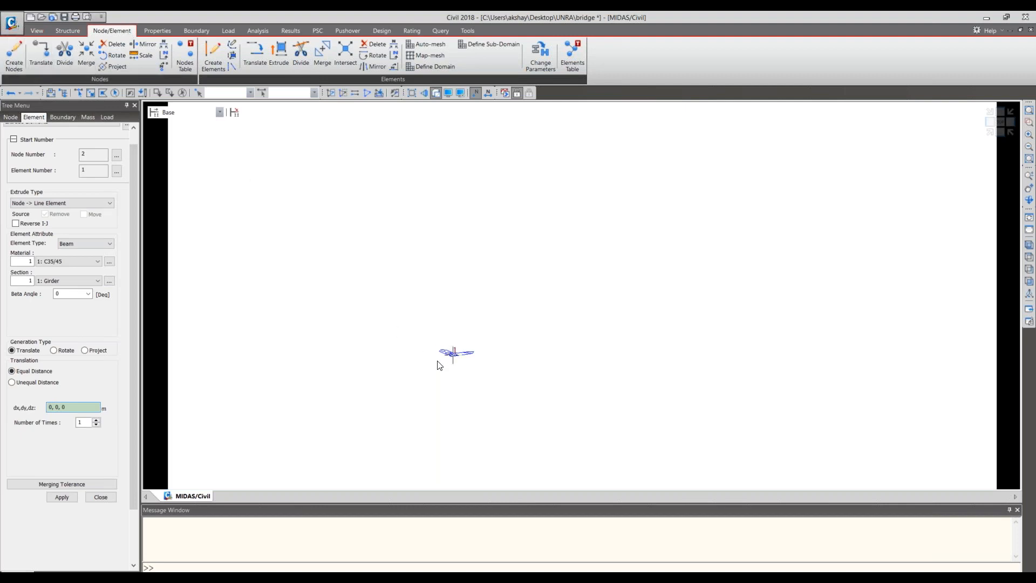
pyautogui.moveTo(438, 365)
pyautogui.moveTo(52, 407); pyautogui.dragTo(38, 404)
pyautogui.click(57, 282)
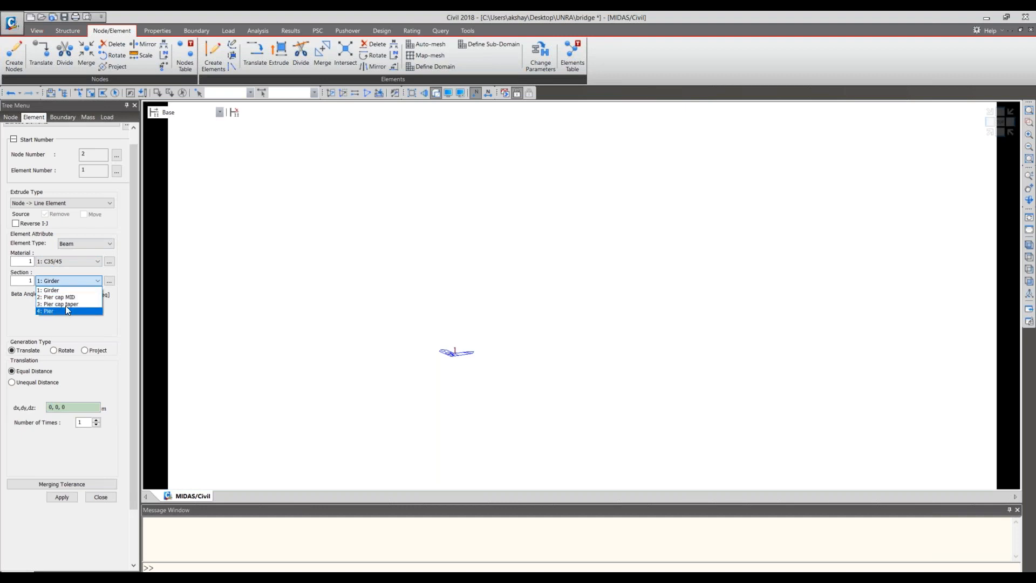
pyautogui.click(80, 263)
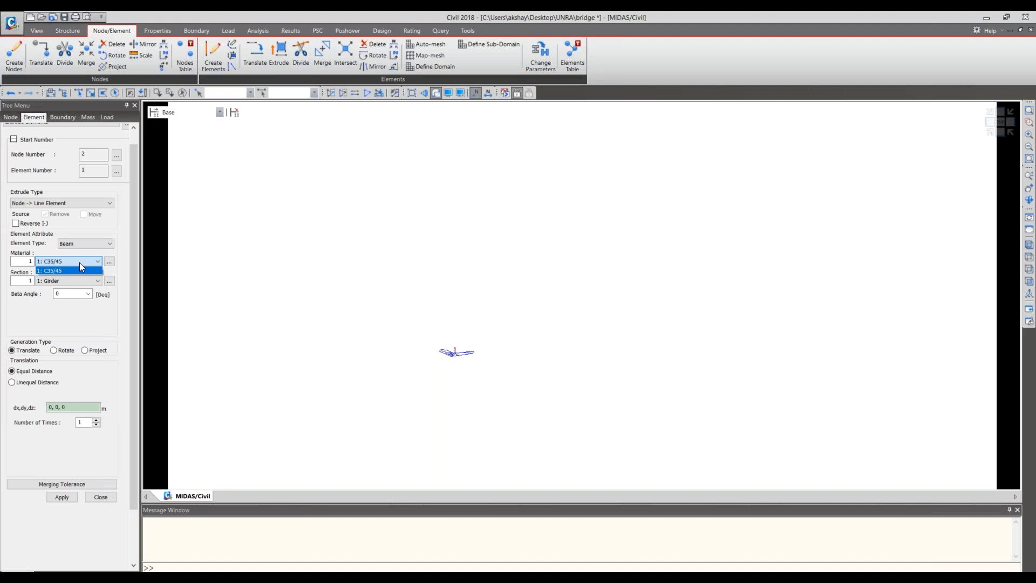
pyautogui.click(80, 263)
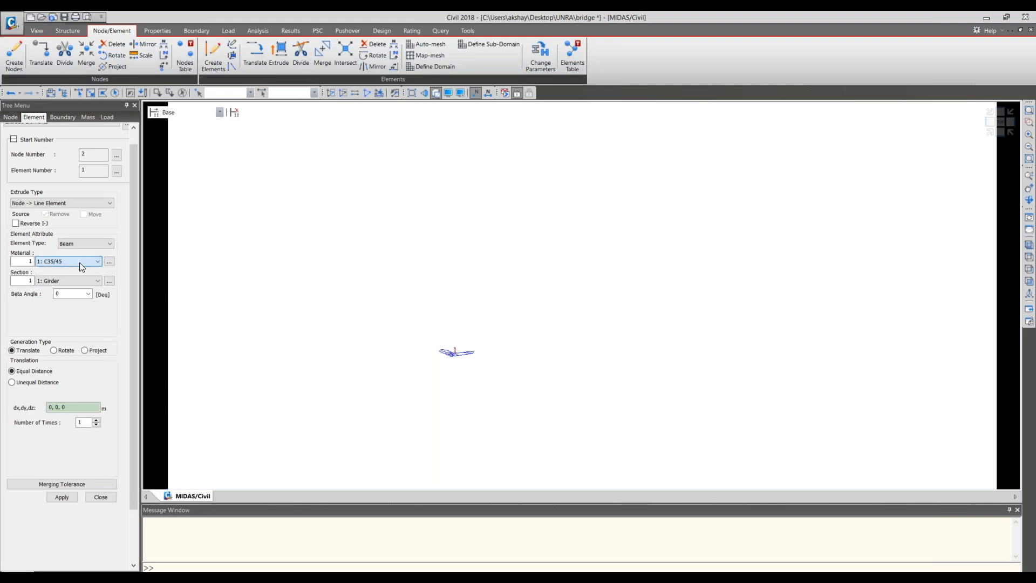
pyautogui.click(100, 497)
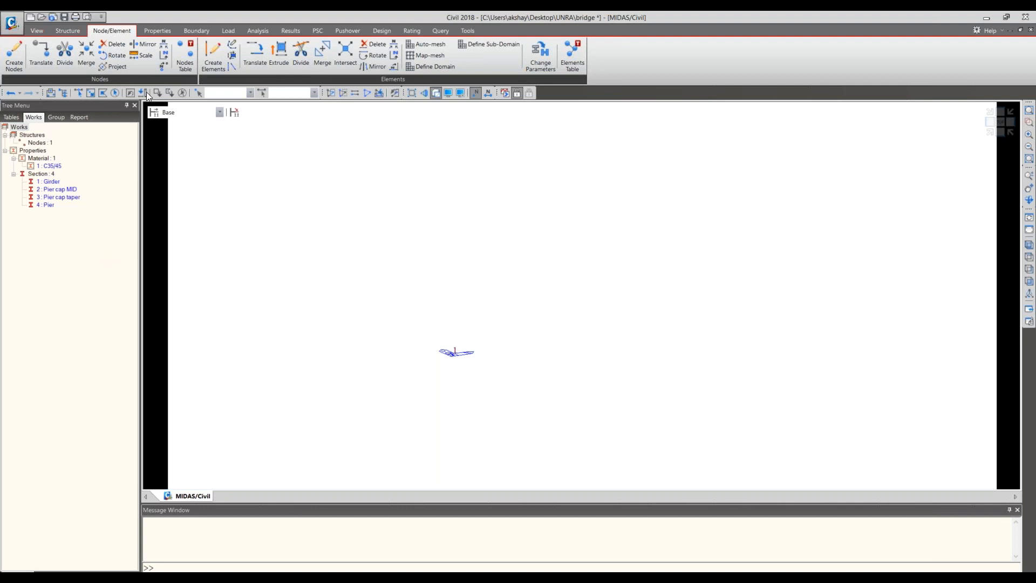
pyautogui.click(15, 54)
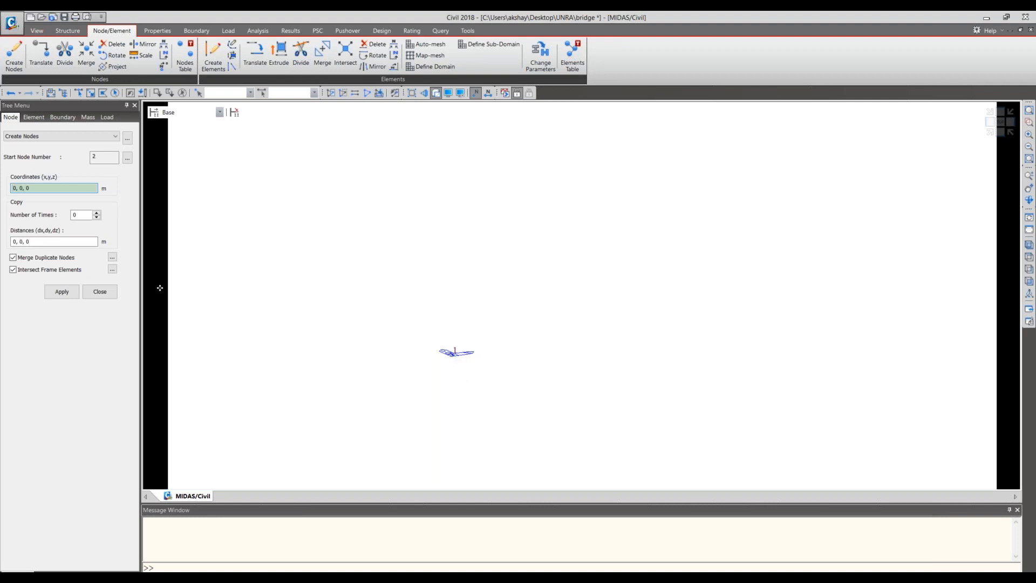
pyautogui.click(99, 292)
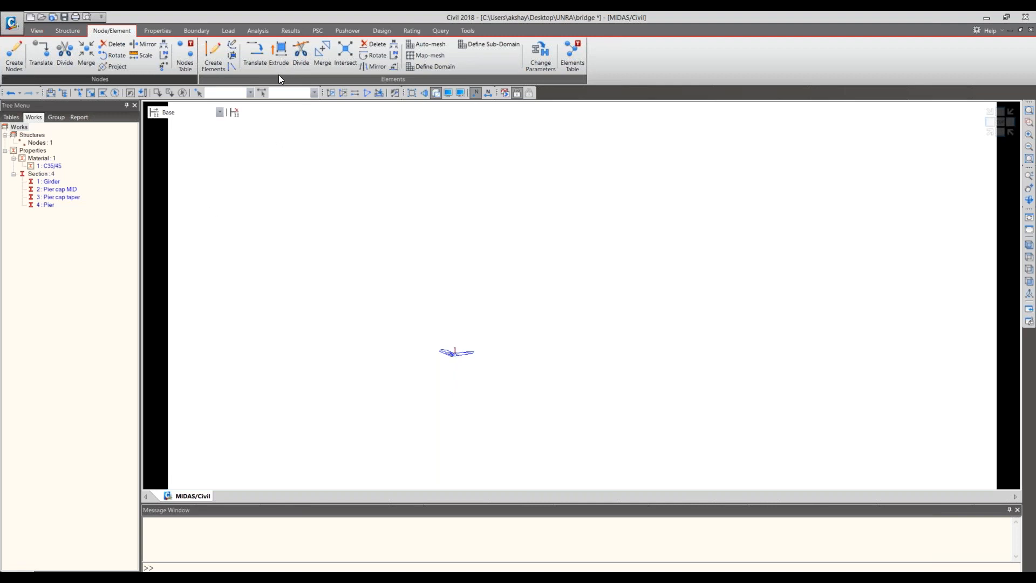
# - Extrude the origin node into beam elements with material C35/45 and section Girder, using dx,dy,dz 1, 0, 0 m repeated 10 times
pyautogui.click(287, 57)
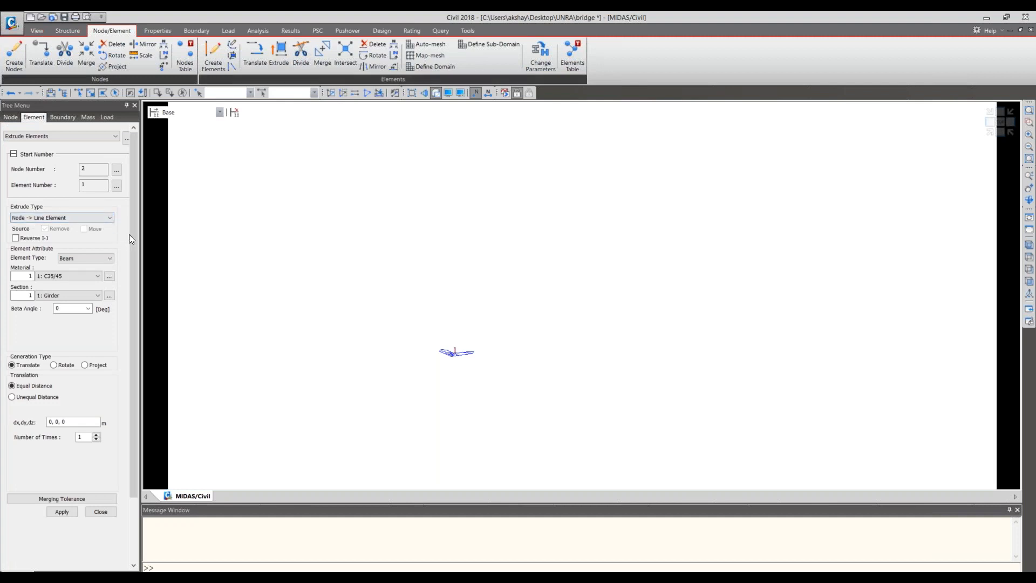
pyautogui.scroll(-1, 90, 233)
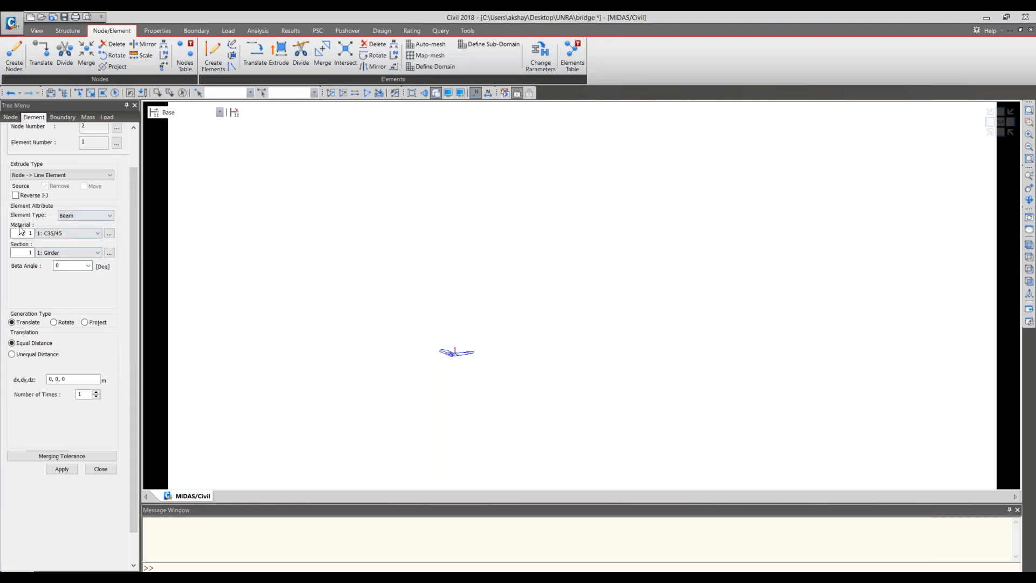
pyautogui.click(91, 216)
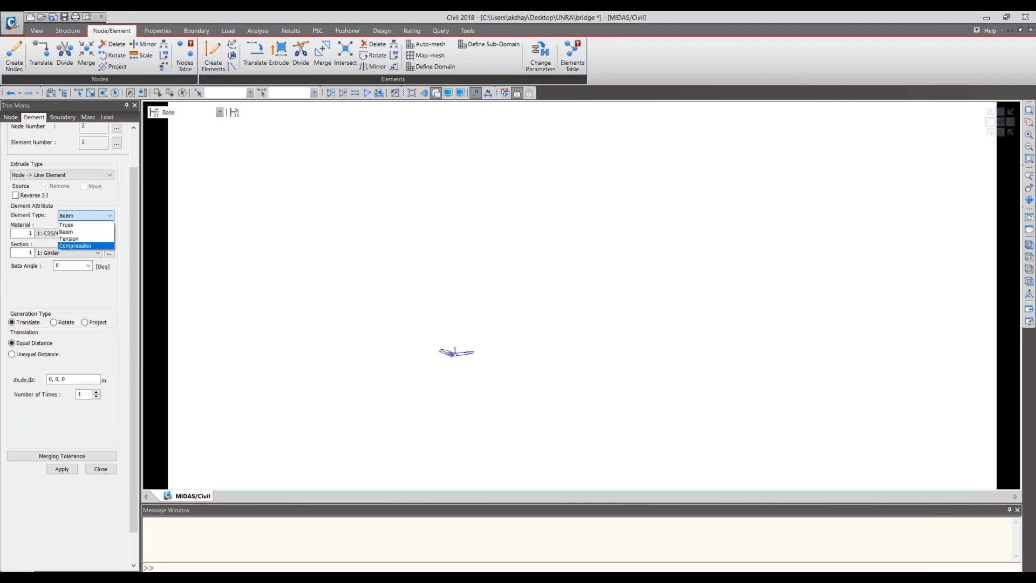
pyautogui.press('Escape')
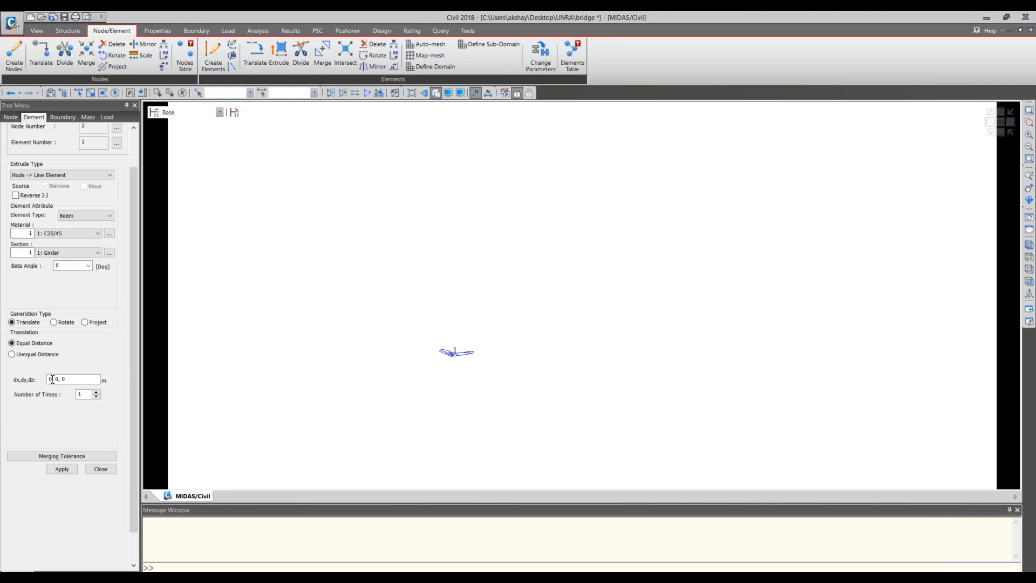
pyautogui.doubleClick(52, 379)
pyautogui.write('1, 0, 0')
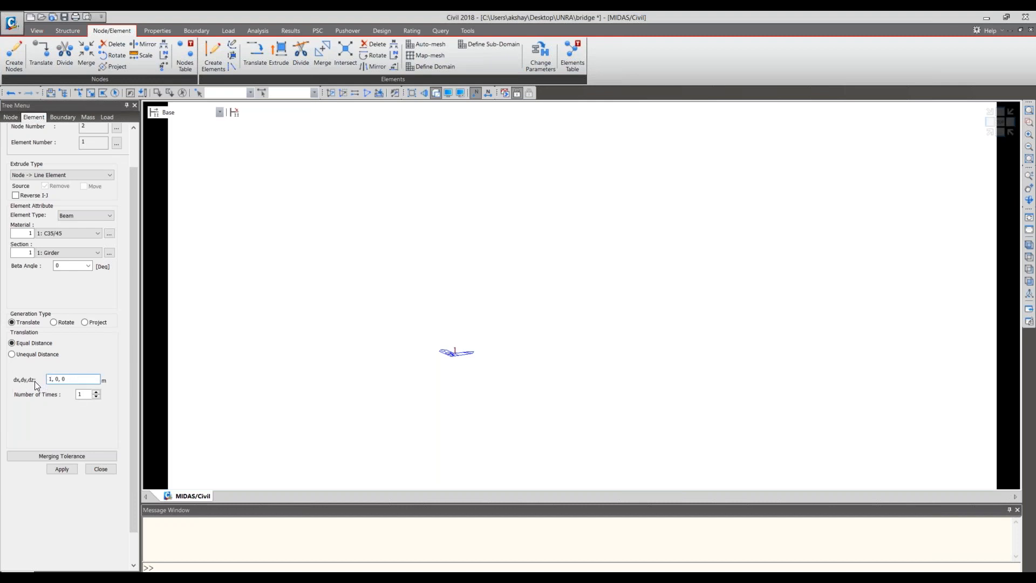
pyautogui.click(89, 396)
pyautogui.click(990, 133)
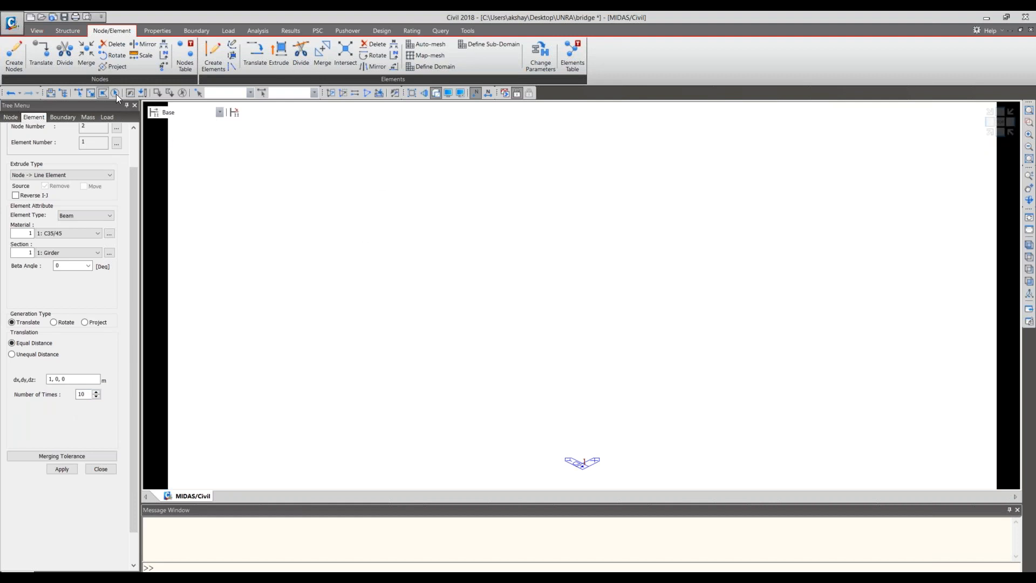
pyautogui.click(598, 465)
pyautogui.click(62, 469)
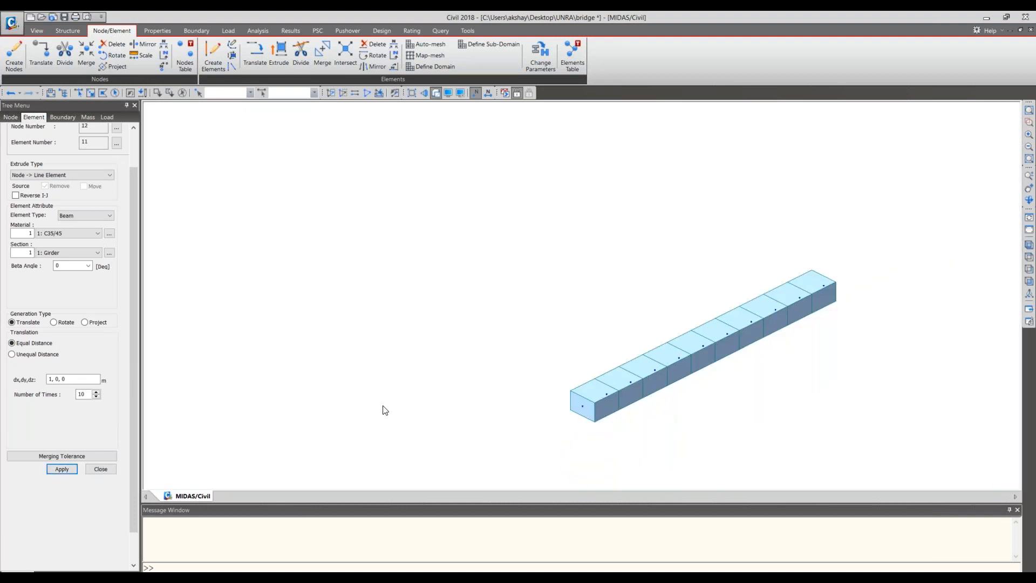
# - Move the Girder section's offset to the top of the section in its properties, and finish extruding elements
pyautogui.click(109, 254)
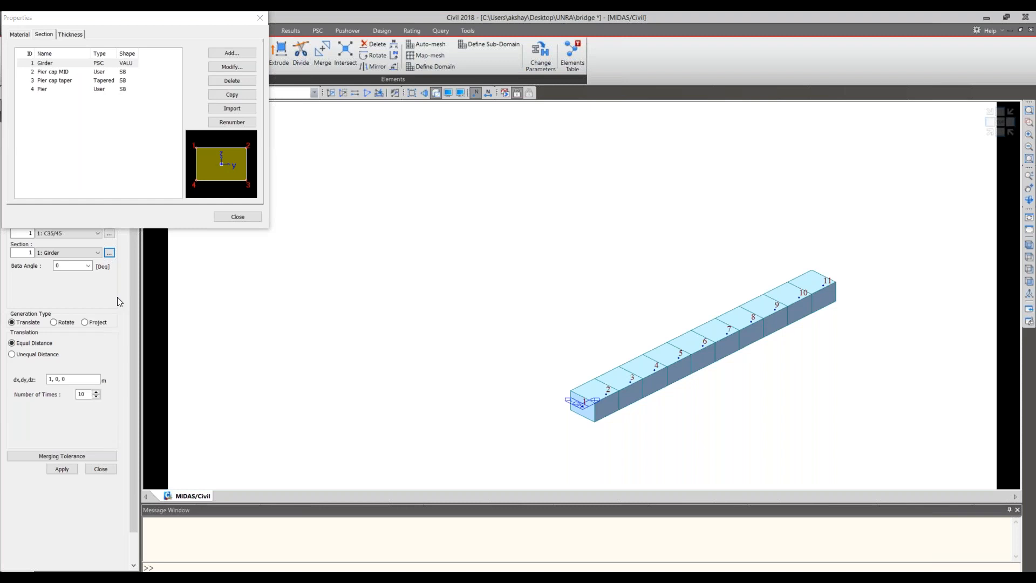
pyautogui.click(224, 219)
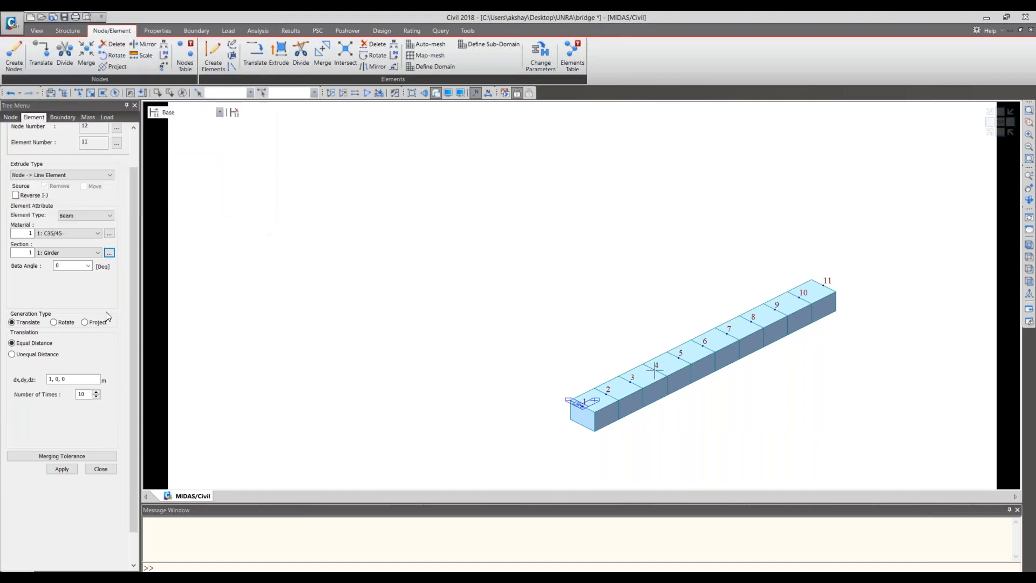
pyautogui.click(112, 469)
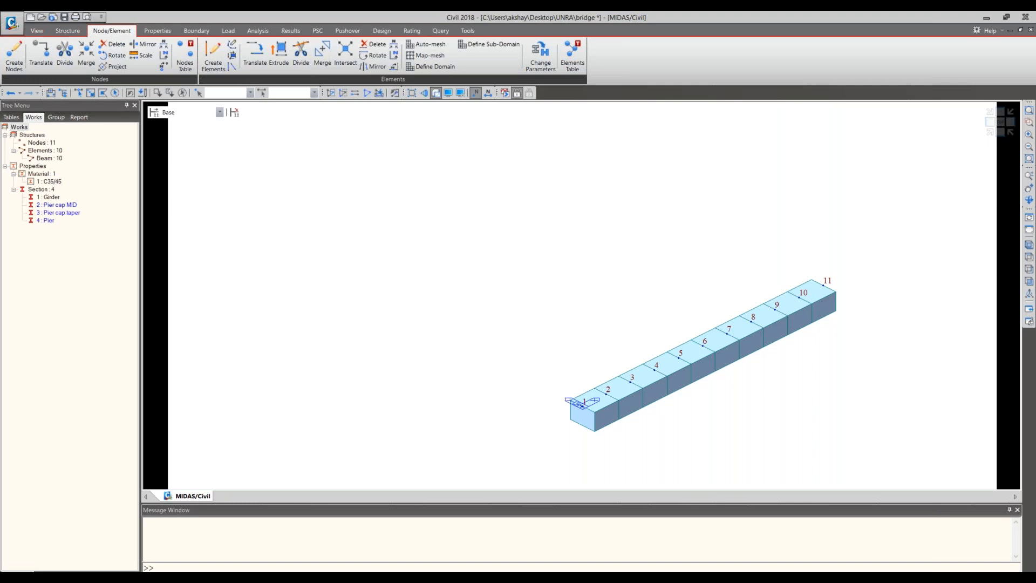
# - Switch to the bridge drawing in Adobe Reader and examine the spans in the side elevation and the girder layout in Section A-A
pyautogui.hotkey('alt', 'Tab')
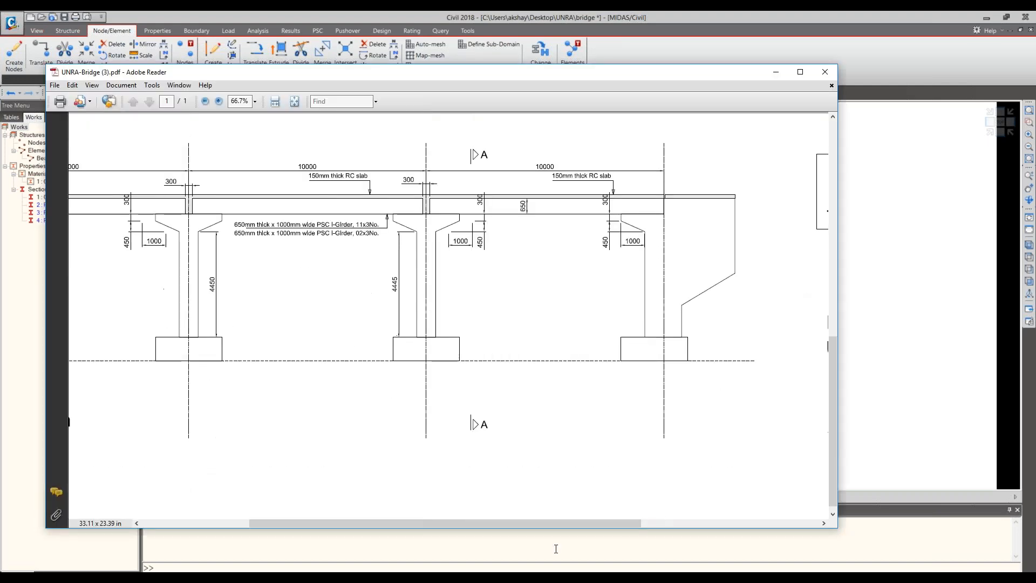
pyautogui.moveTo(518, 523); pyautogui.dragTo(684, 518)
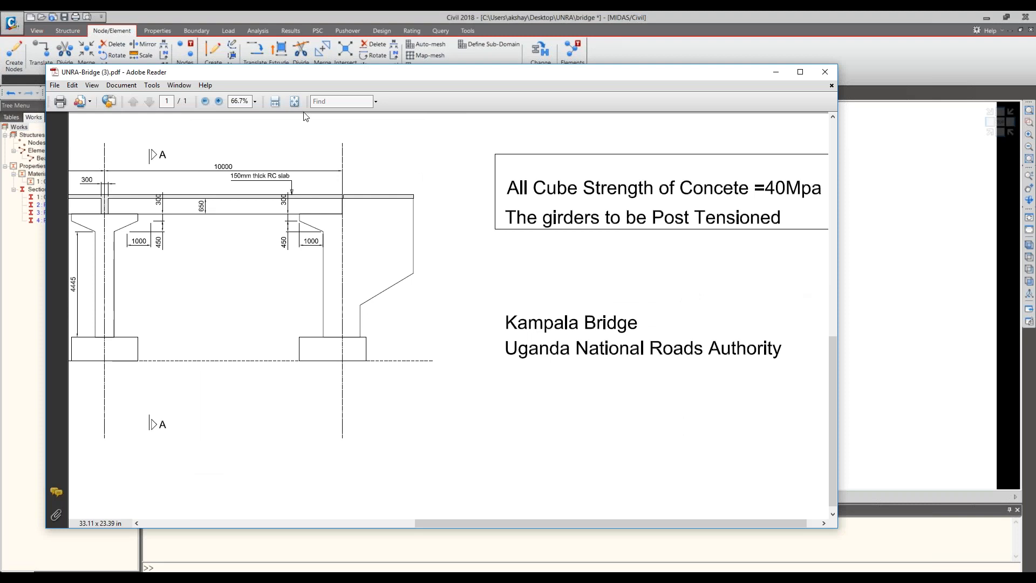
pyautogui.click(801, 72)
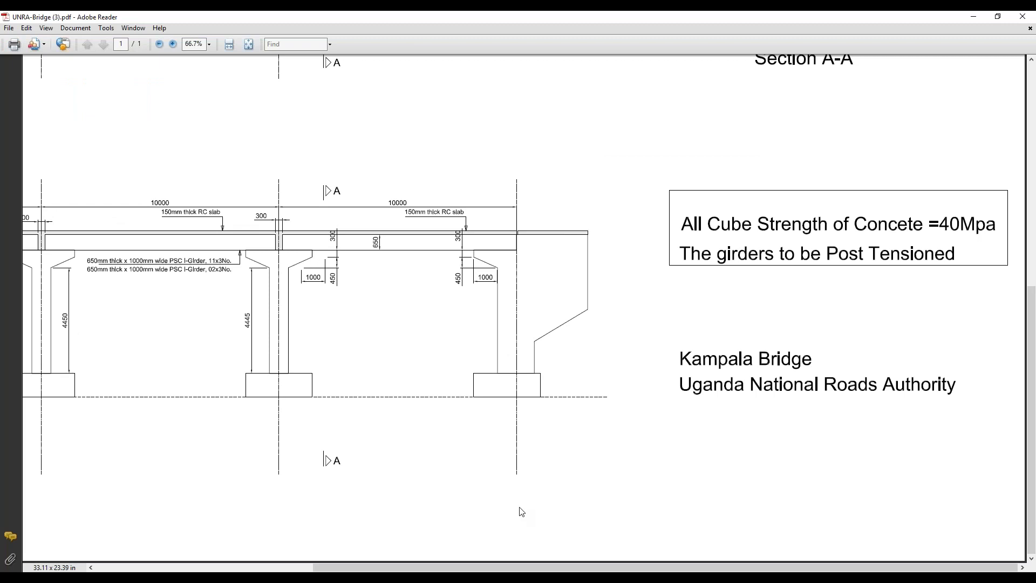
pyautogui.scroll(5, 522, 512)
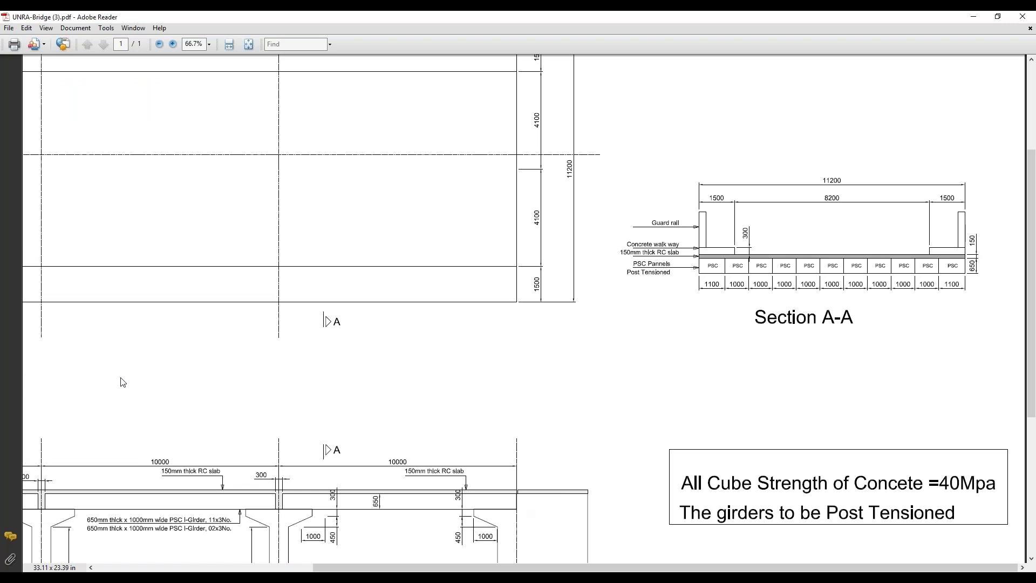
# - Switch back to midas Civil, select the whole girder line, and set an equal-distance element copy with dx,dy,dz of 0,1.5,0 m
pyautogui.hotkey('alt', 'Tab')
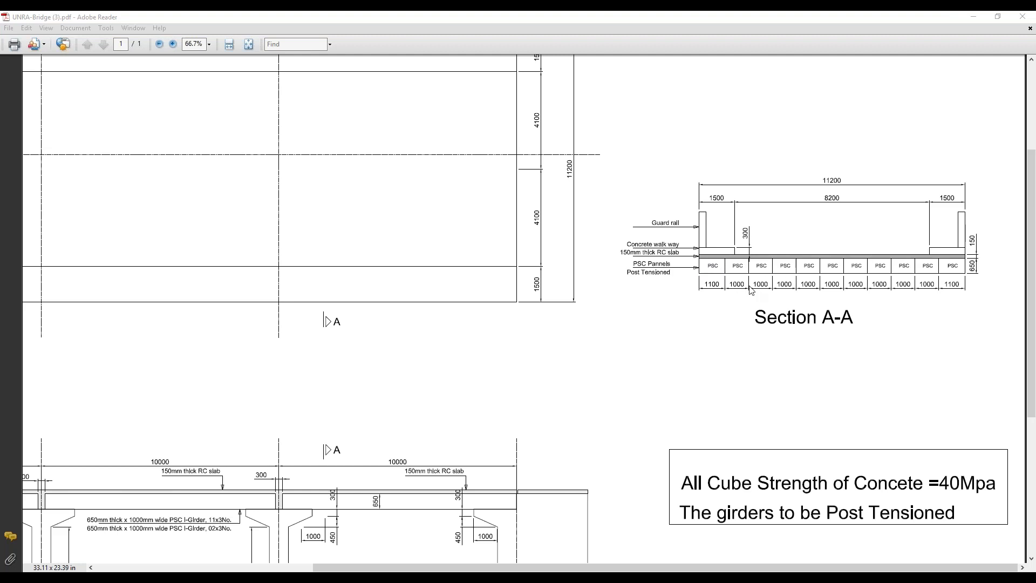
pyautogui.click(979, 20)
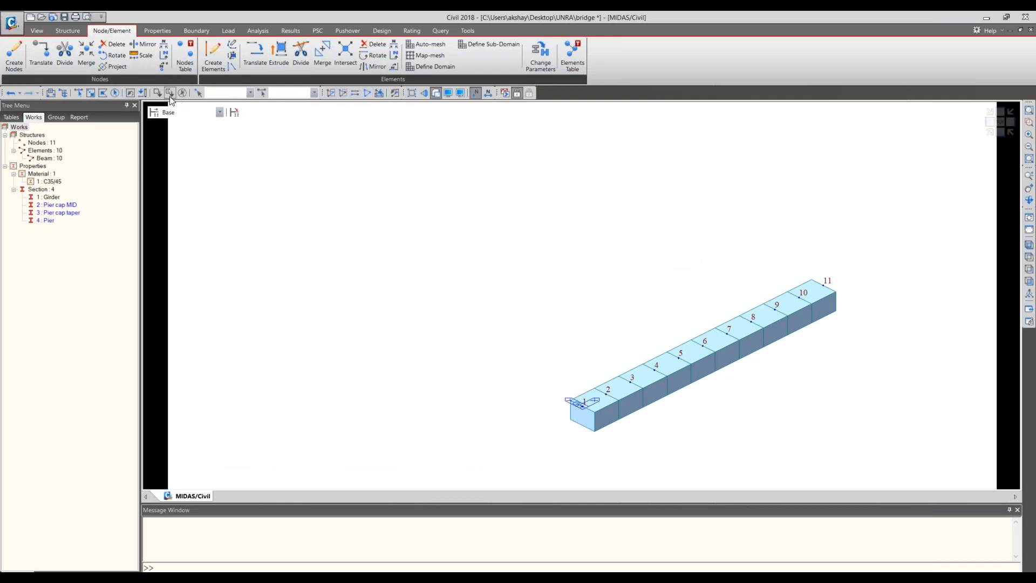
pyautogui.click(114, 93)
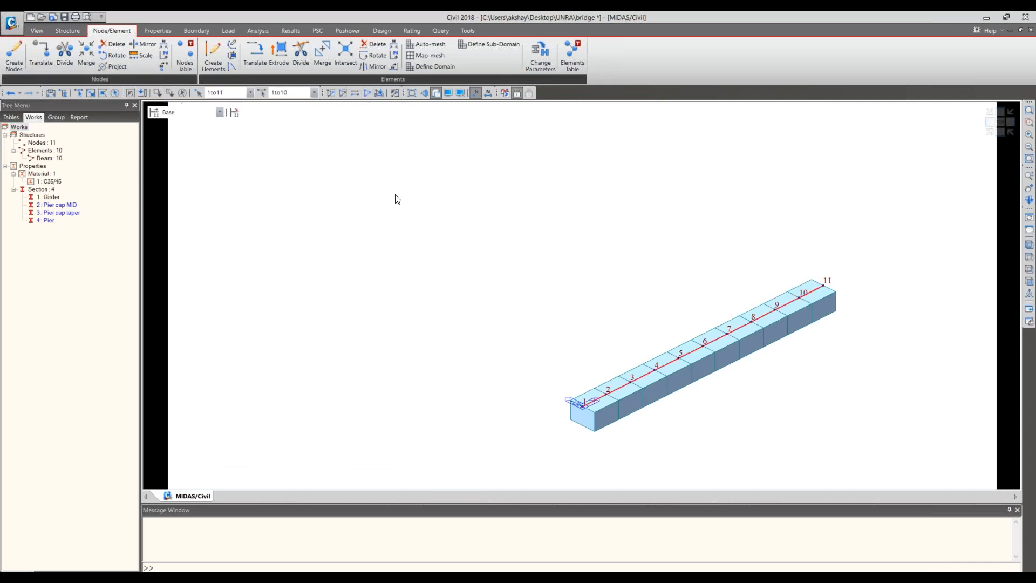
pyautogui.click(258, 65)
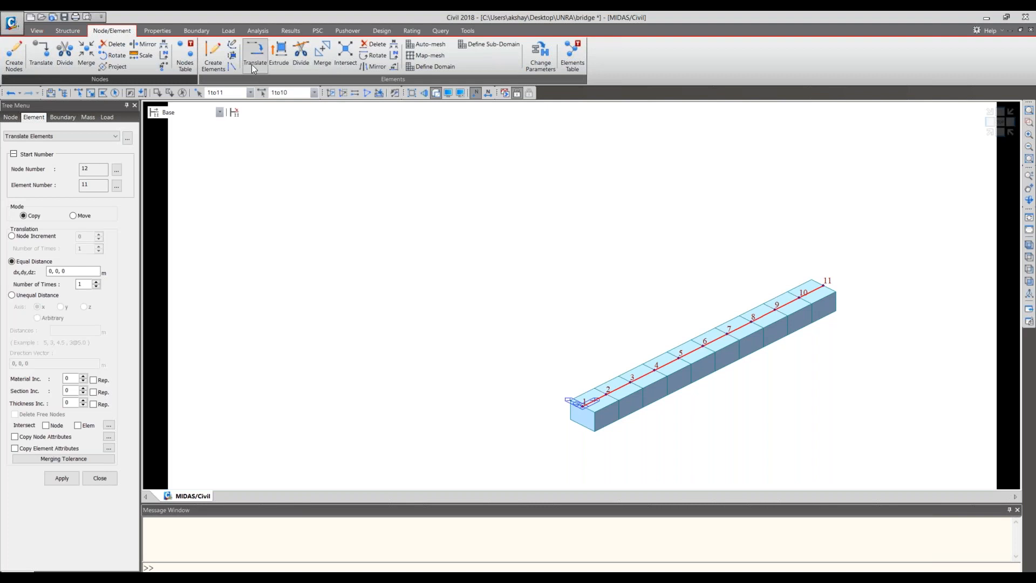
pyautogui.doubleClick(58, 271)
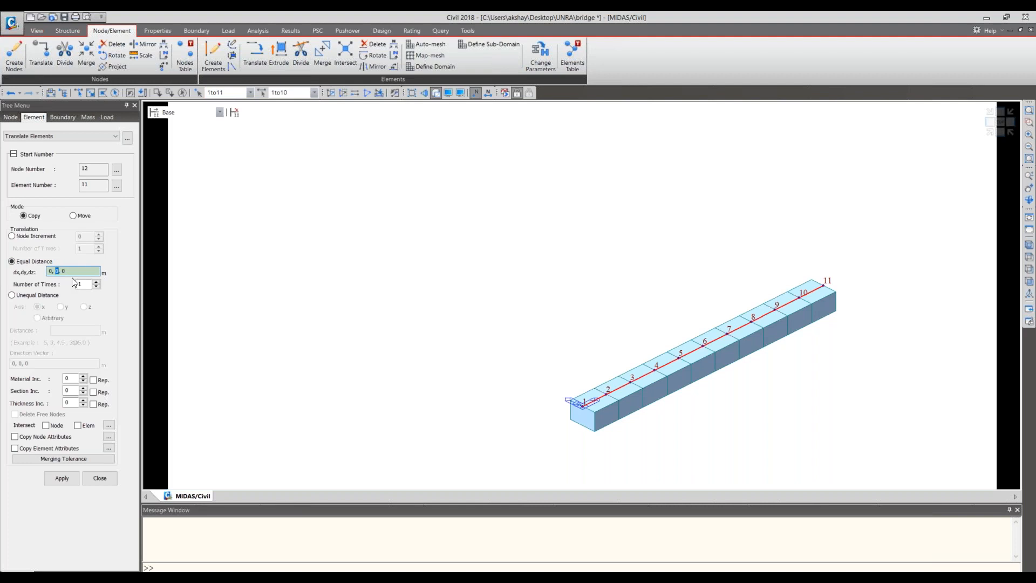
pyautogui.moveTo(72, 271); pyautogui.dragTo(45, 269)
pyautogui.write('0,1.5,0')
# - Copy the selected girder line 10 times, with node and element intersection on and node and element attributes copied
pyautogui.moveTo(86, 285); pyautogui.dragTo(65, 285)
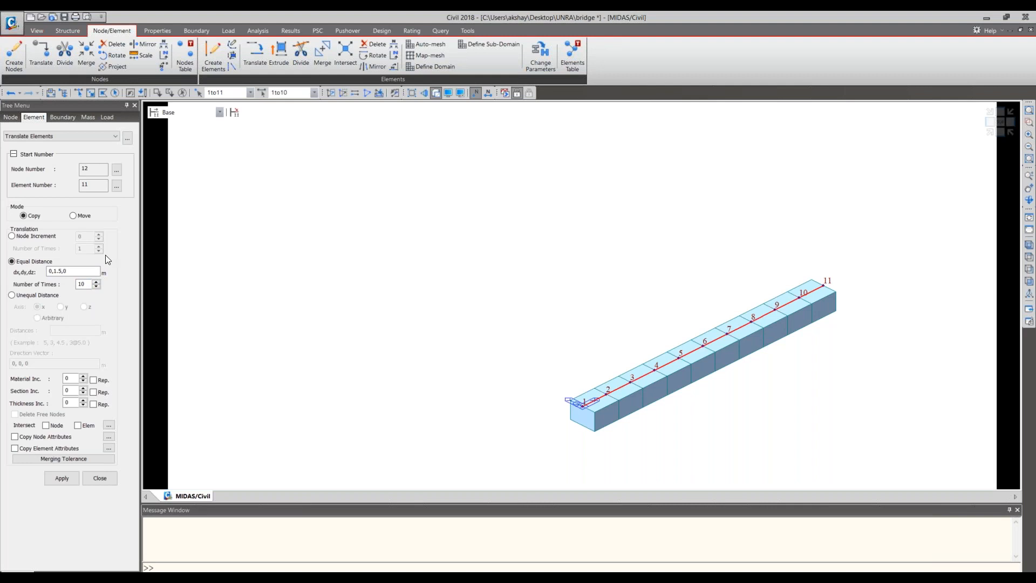
pyautogui.click(86, 285)
pyautogui.click(54, 427)
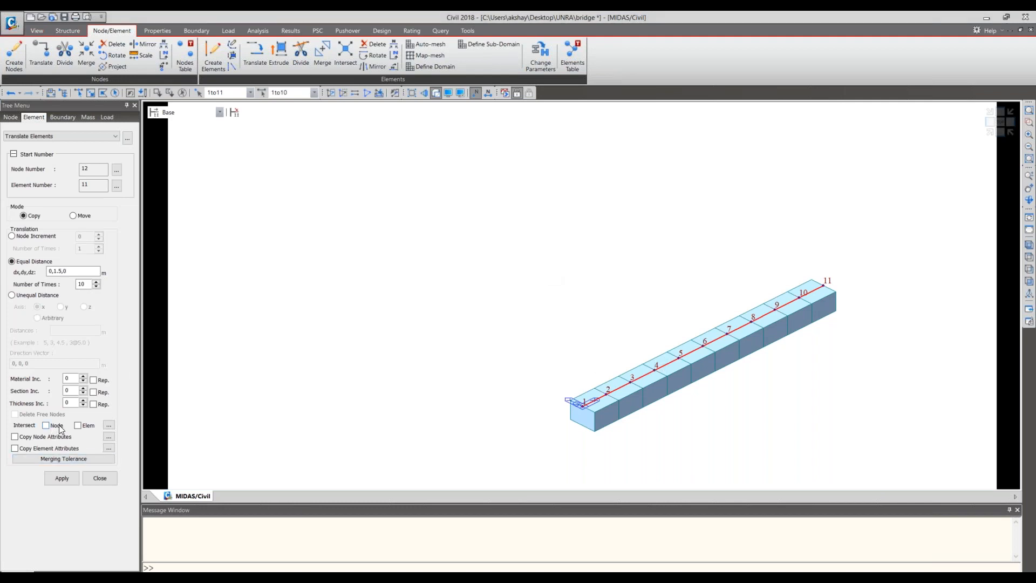
pyautogui.click(16, 450)
pyautogui.click(62, 478)
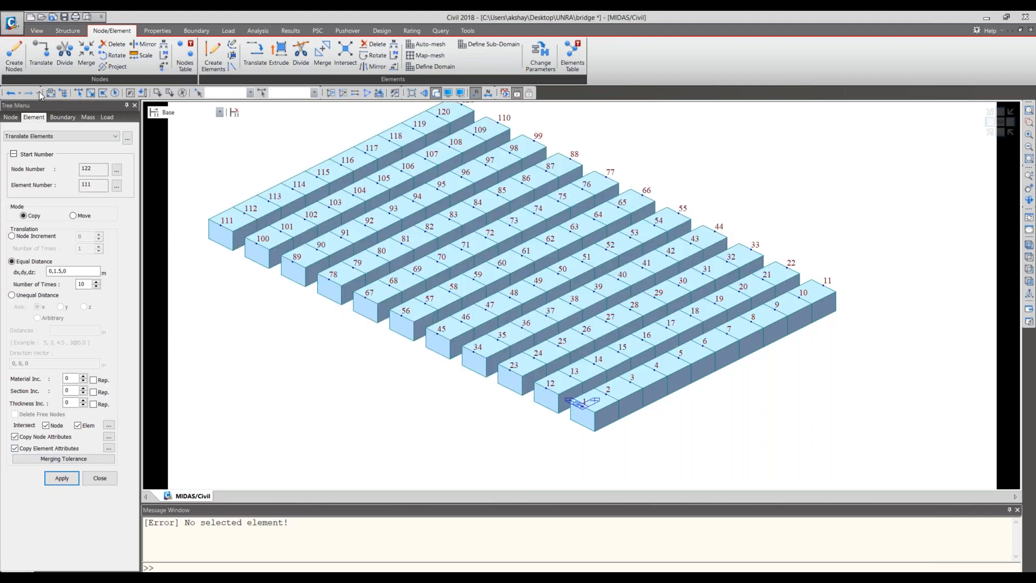
# - Undo the girder copies, reselect all elements, and copy them 10 times with dx,dy,dz of 0,1,0 m
pyautogui.click(12, 93)
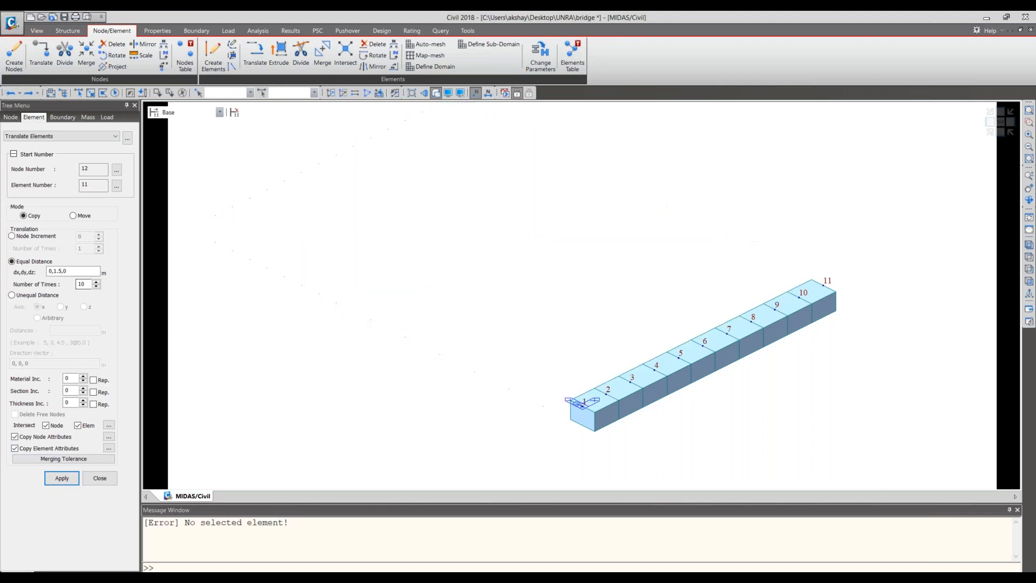
pyautogui.click(584, 407)
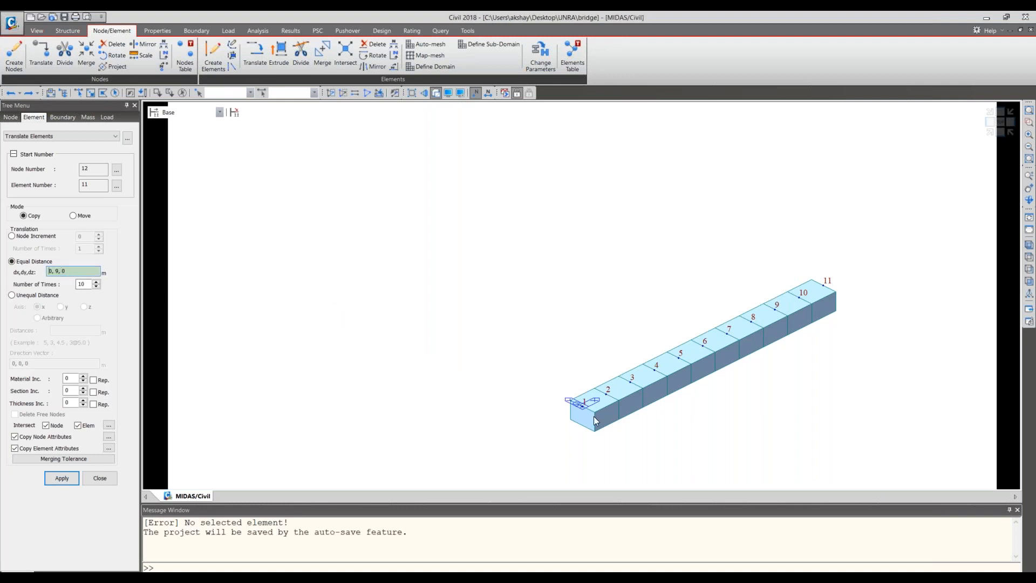
pyautogui.click(80, 269)
pyautogui.write('0,1,0')
pyautogui.click(115, 92)
pyautogui.click(54, 480)
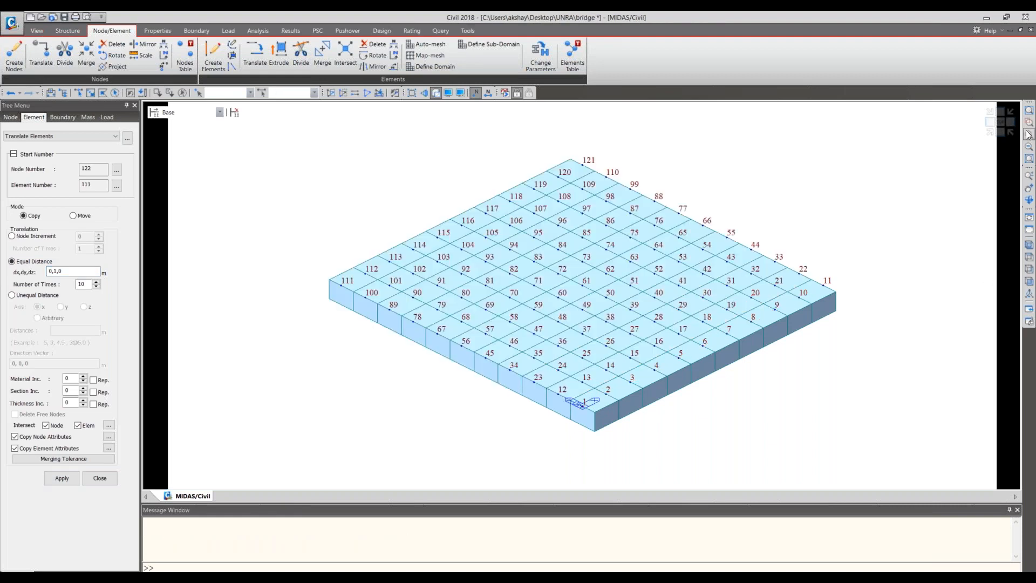
# - Check the adjoining girders in the side and isometric views, and save the model
pyautogui.click(990, 123)
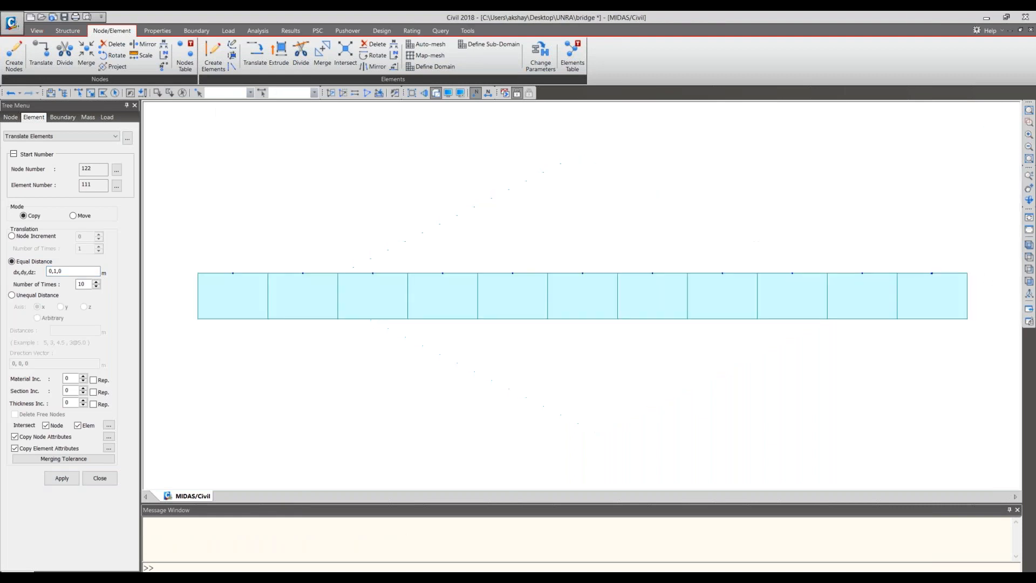
pyautogui.click(990, 131)
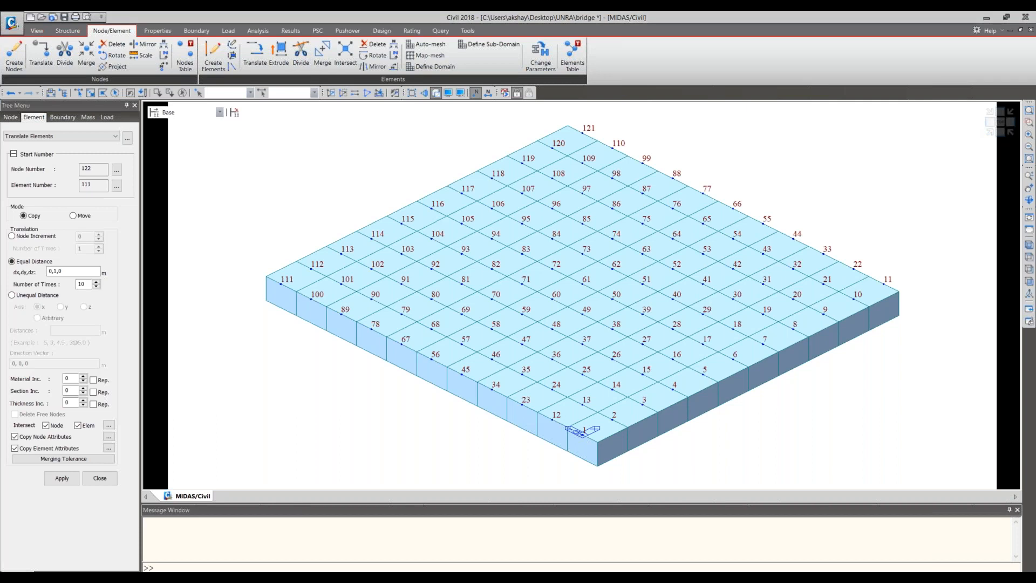
pyautogui.moveTo(1, 148)
pyautogui.mouseDown()
pyautogui.moveTo(11, 148)
pyautogui.moveTo(0, 448)
pyautogui.mouseUp()
pyautogui.moveTo(0, 280); pyautogui.dragTo(0, 269)
pyautogui.click(65, 16)
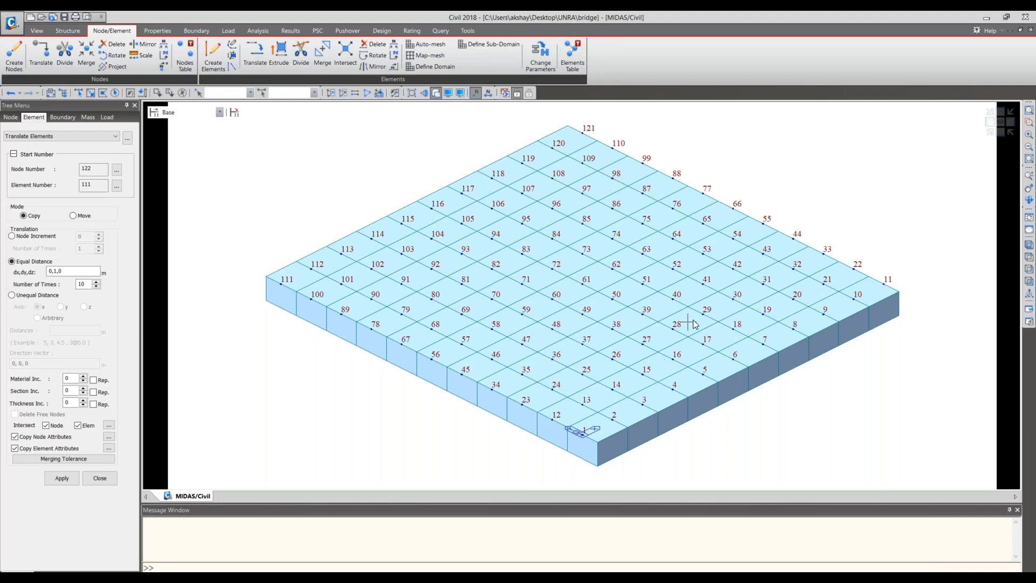
# - Inspect the girder grid up close and compare it with the bridge drawing's section and elevation
pyautogui.scroll(-1, 693, 319)
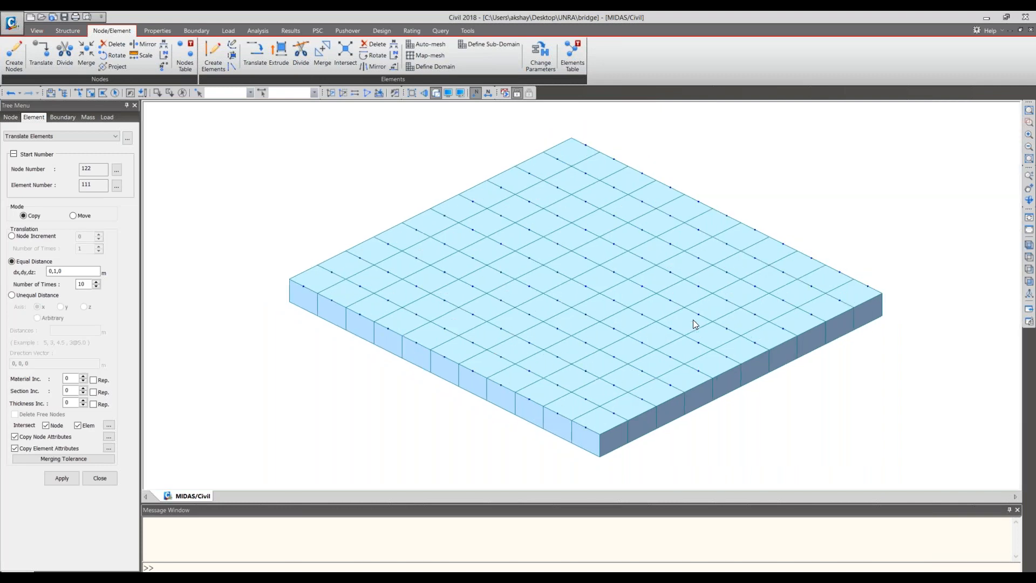
pyautogui.scroll(-1, 693, 319)
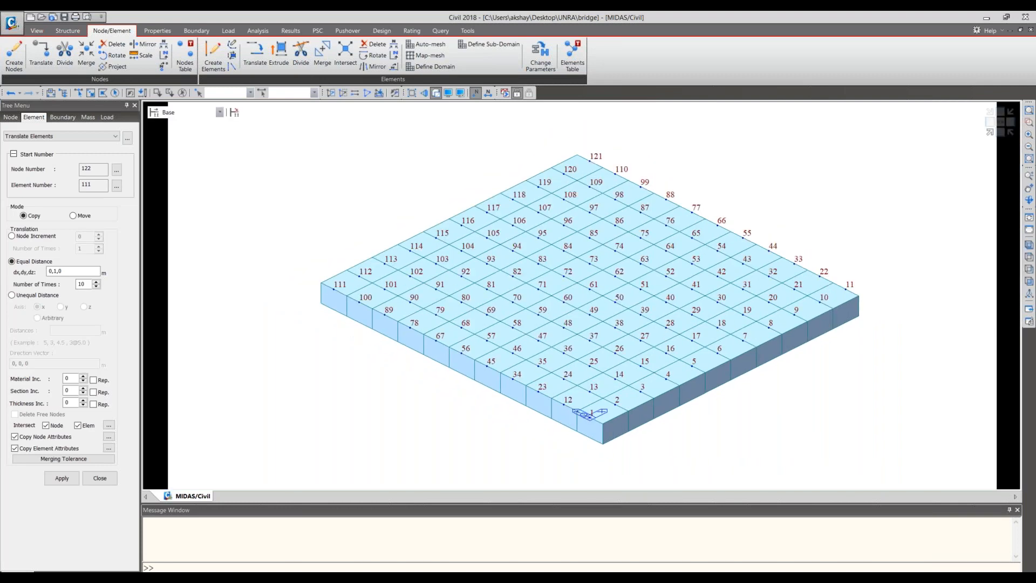
pyautogui.scroll(1, 637, 314)
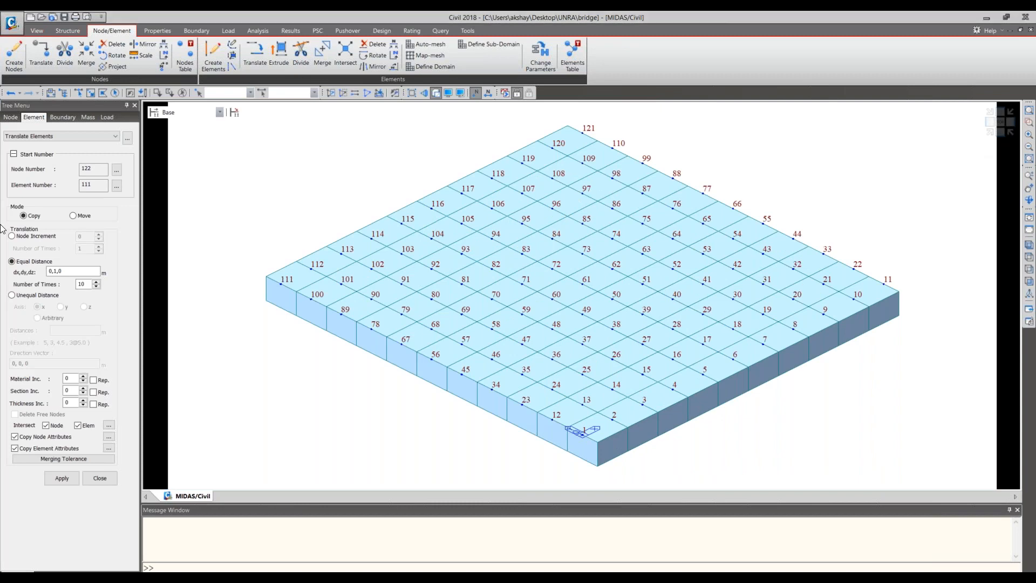
pyautogui.hotkey('alt', 'Tab')
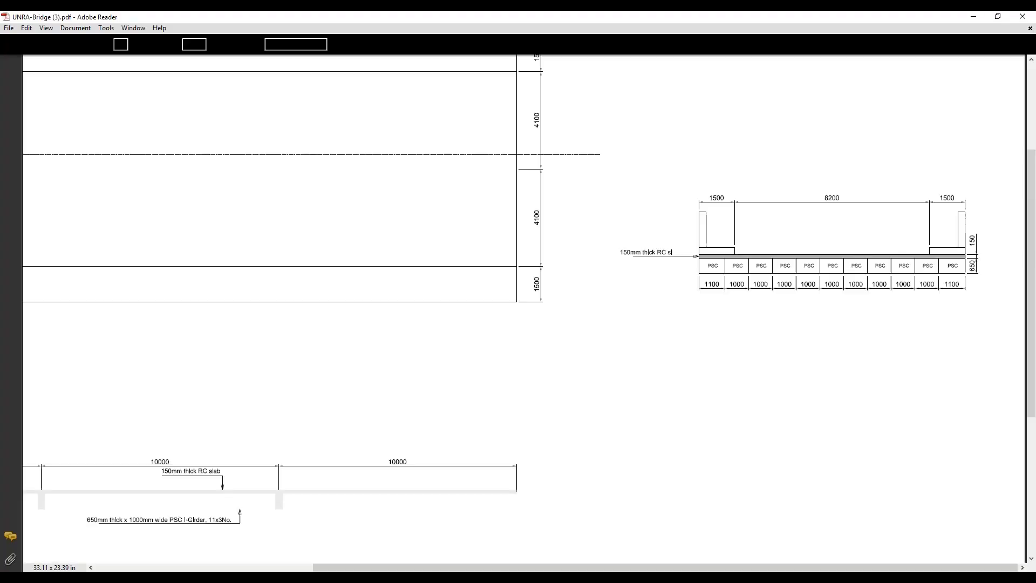
pyautogui.scroll(-2, 440, 383)
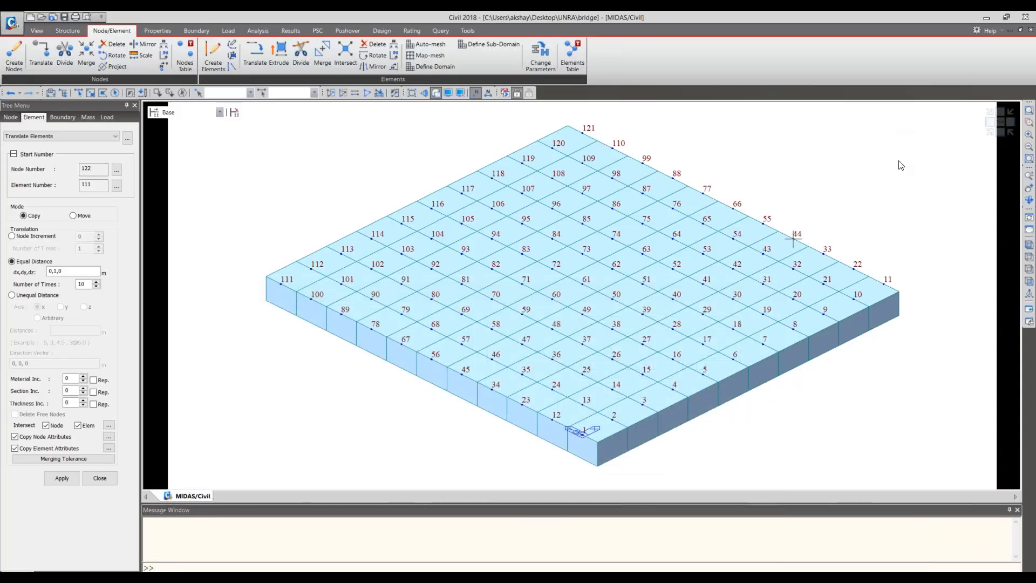
# - Select all nodes at both ends of the girder lines, using the plan and front views with node numbers shown
pyautogui.click(1001, 132)
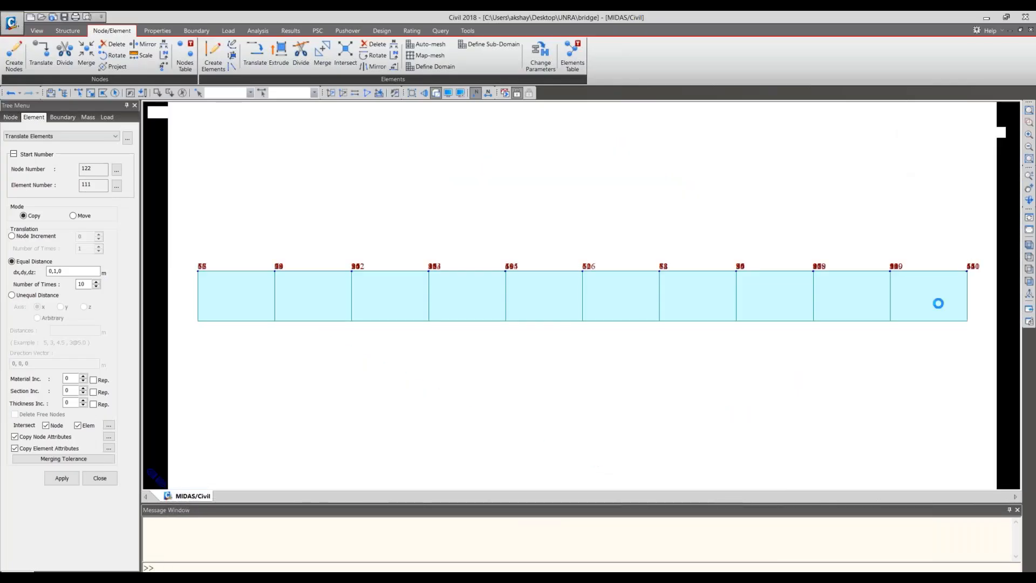
pyautogui.click(1007, 122)
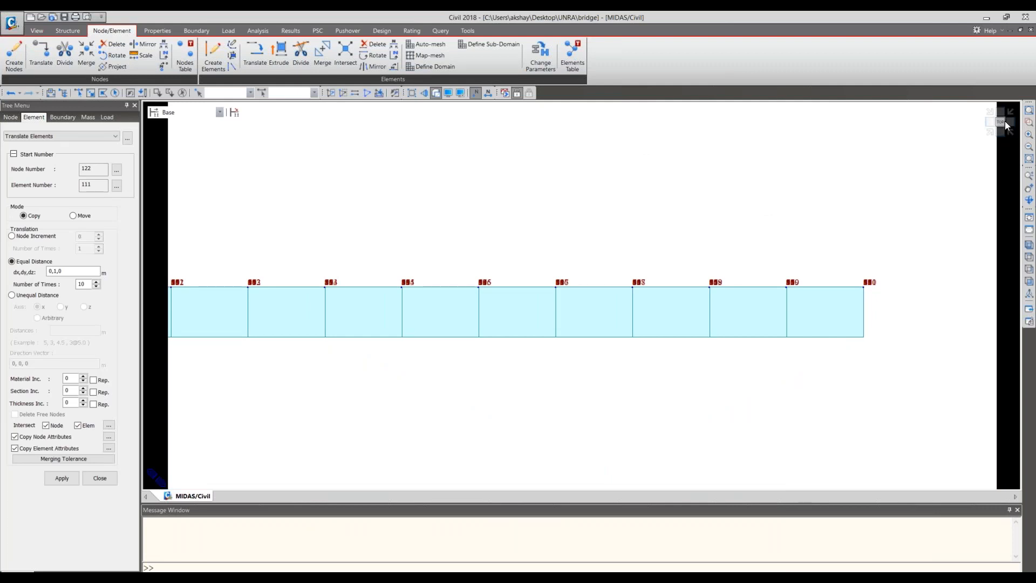
pyautogui.click(476, 95)
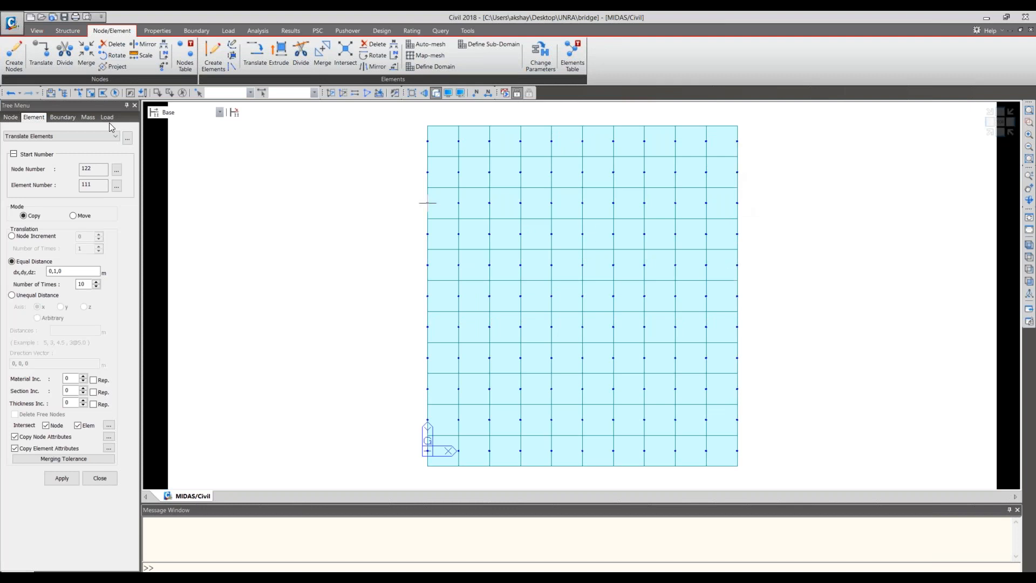
pyautogui.click(80, 93)
pyautogui.click(737, 296)
pyautogui.click(475, 92)
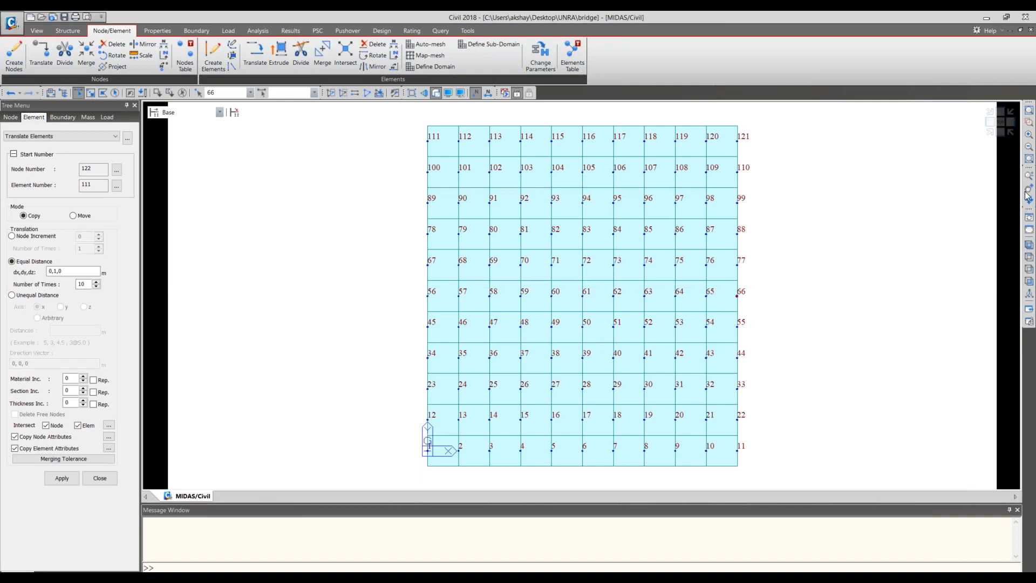
pyautogui.click(1002, 135)
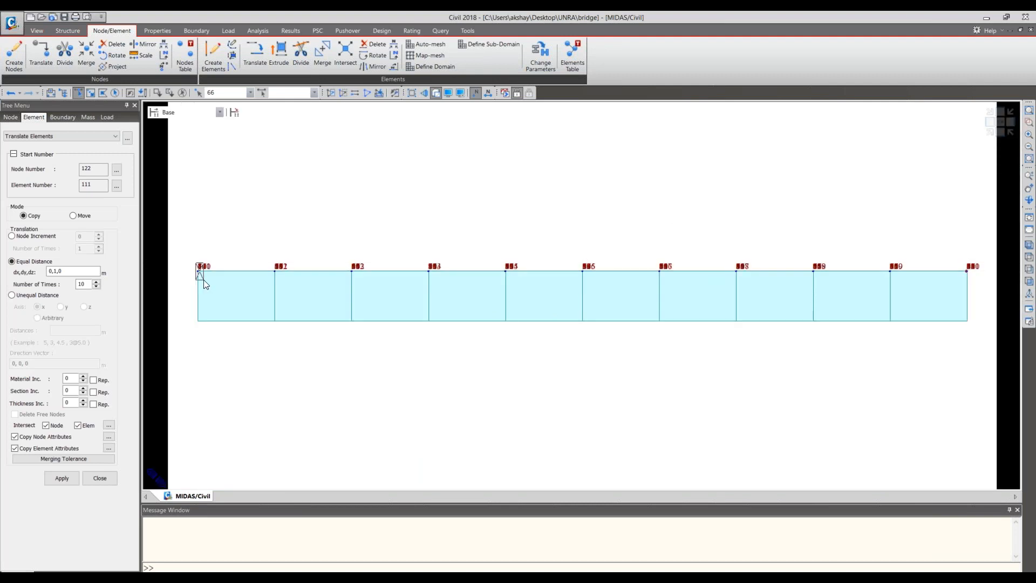
pyautogui.moveTo(204, 280); pyautogui.dragTo(203, 280)
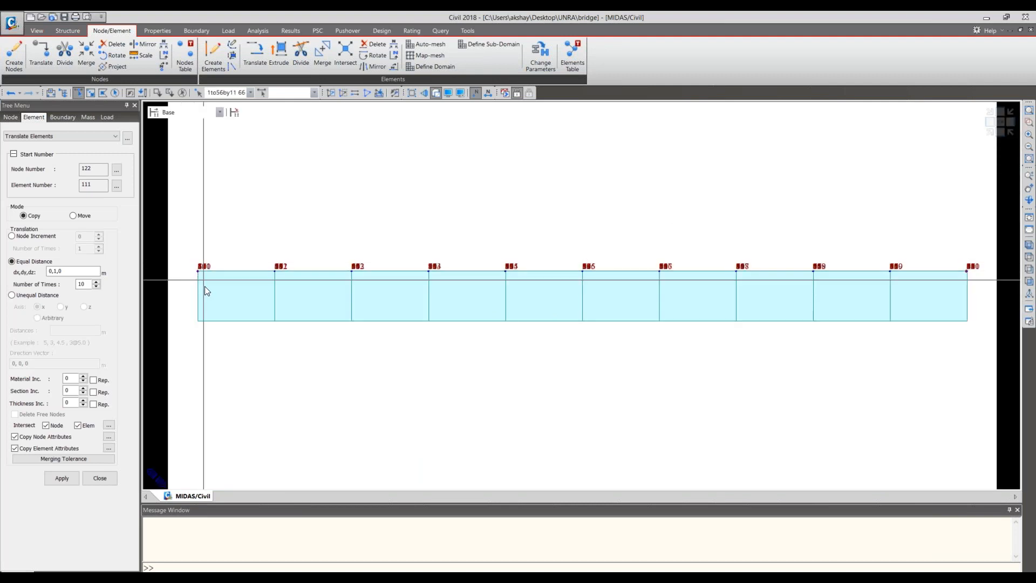
pyautogui.moveTo(963, 260); pyautogui.dragTo(978, 296)
pyautogui.click(1002, 139)
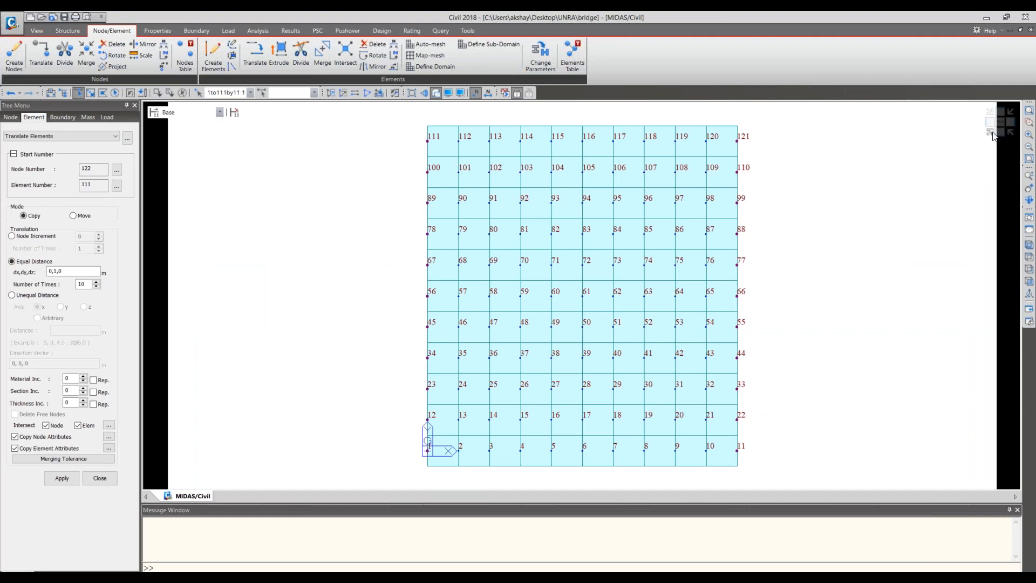
# - Copy the selected end nodes down to the girder soffit, using dx,dy,dz 0, 0, -0.650 m once
pyautogui.click(41, 53)
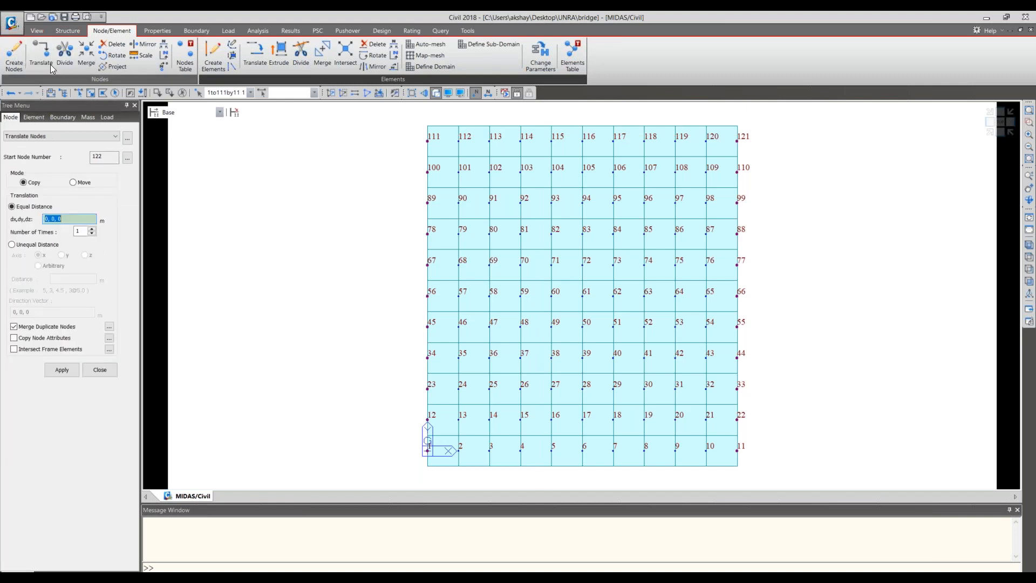
pyautogui.click(70, 221)
pyautogui.press('BackSpace')
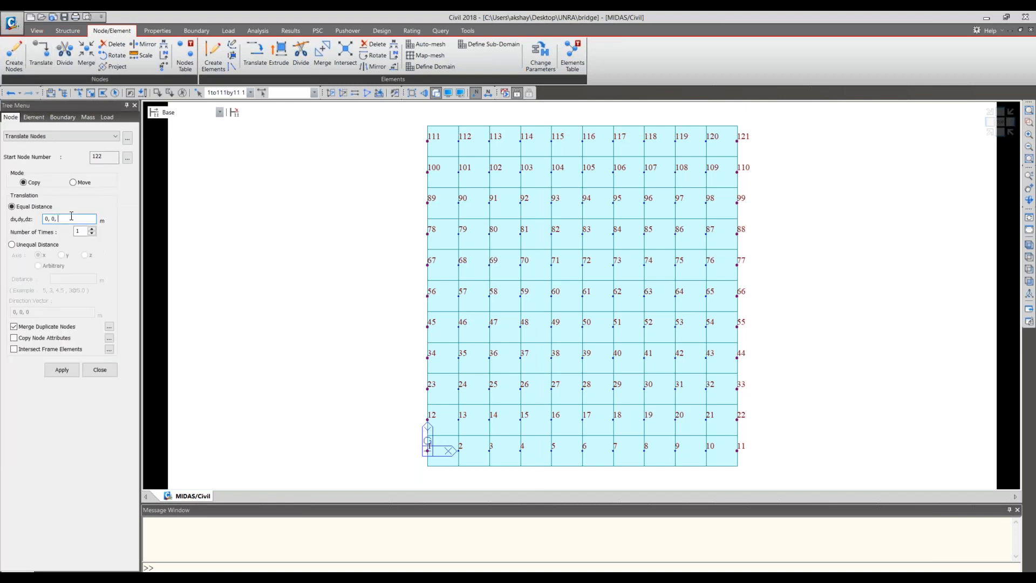
pyautogui.write('-0.650')
pyautogui.click(61, 370)
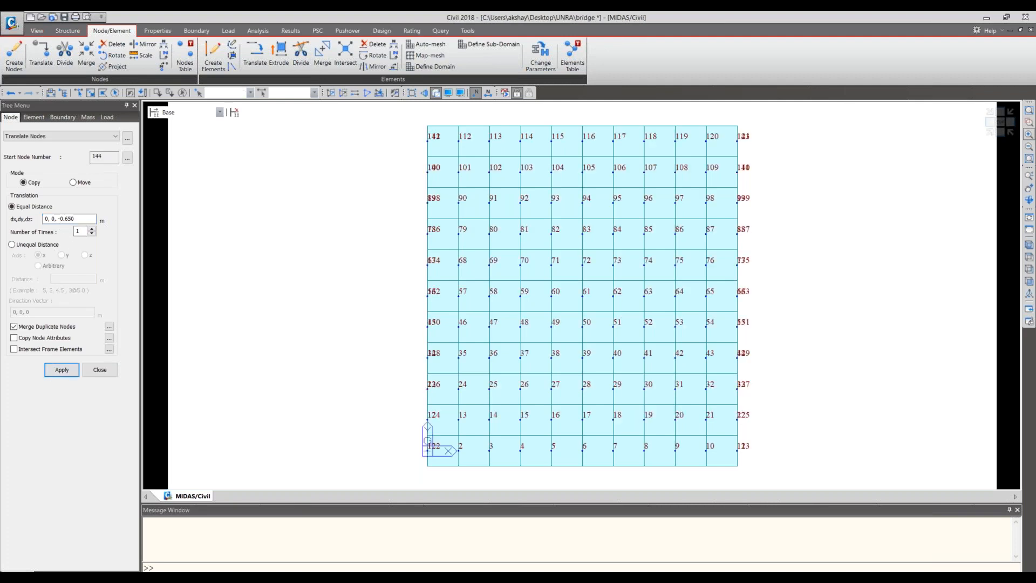
# - Examine the copied nodes beneath the girder ends from the side, in isometric view and from a rotated close-up
pyautogui.click(990, 122)
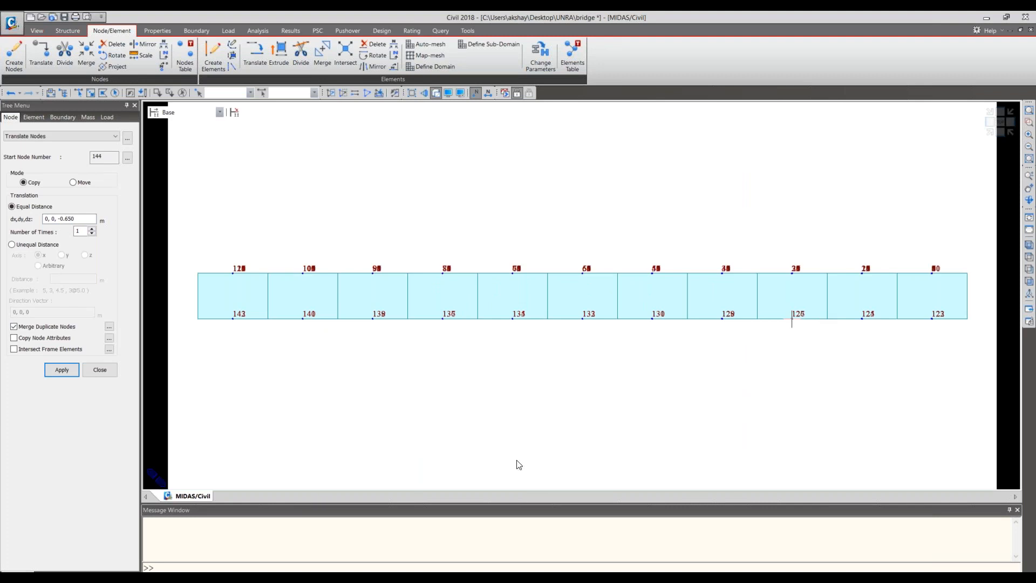
pyautogui.click(990, 139)
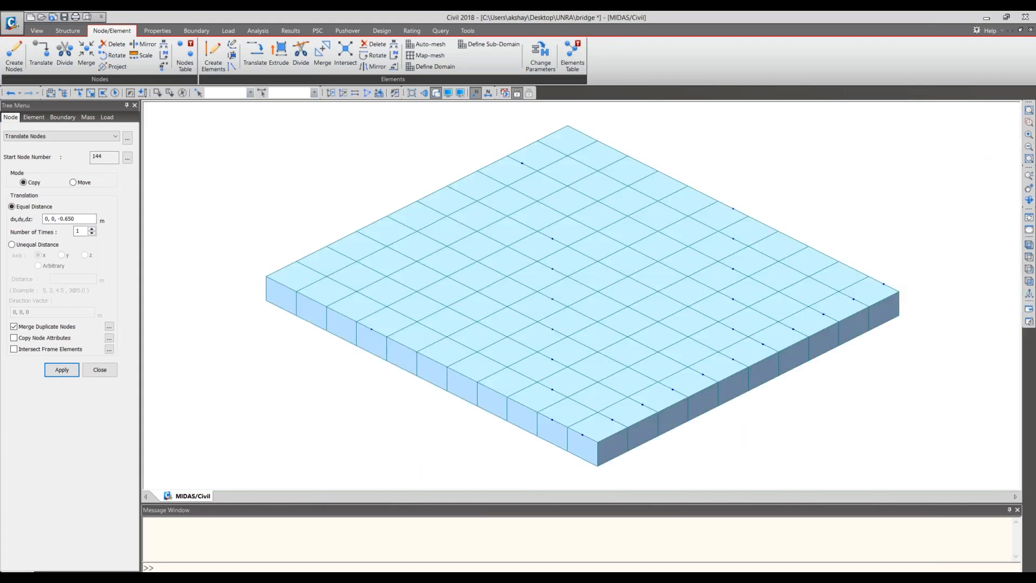
pyautogui.moveTo(815, 289); pyautogui.dragTo(812, 293, button='middle')
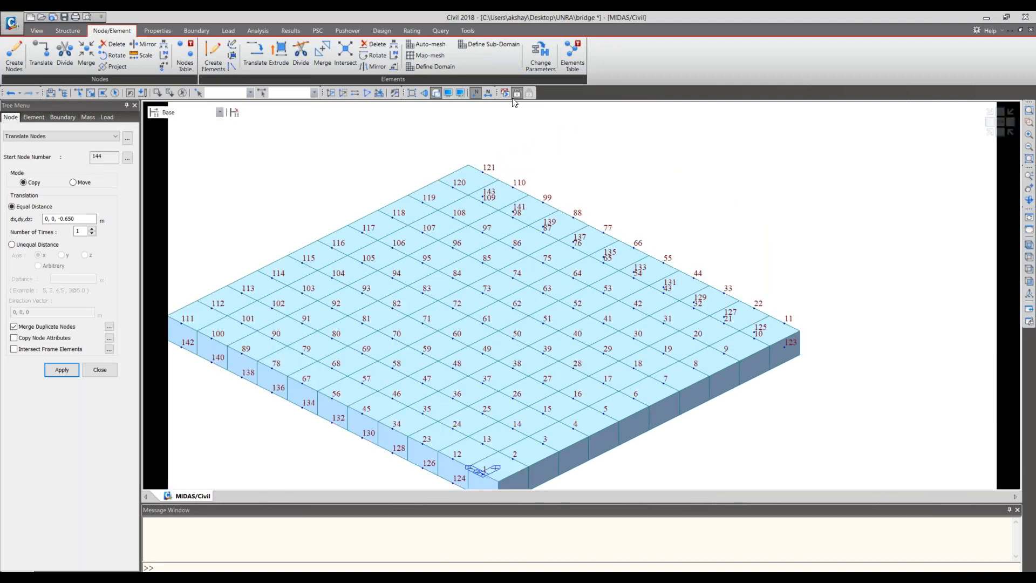
pyautogui.click(436, 94)
pyautogui.click(436, 95)
pyautogui.click(1029, 200)
pyautogui.moveTo(933, 280); pyautogui.dragTo(928, 282)
pyautogui.moveTo(928, 283); pyautogui.dragTo(707, 370)
pyautogui.scroll(3, 707, 371)
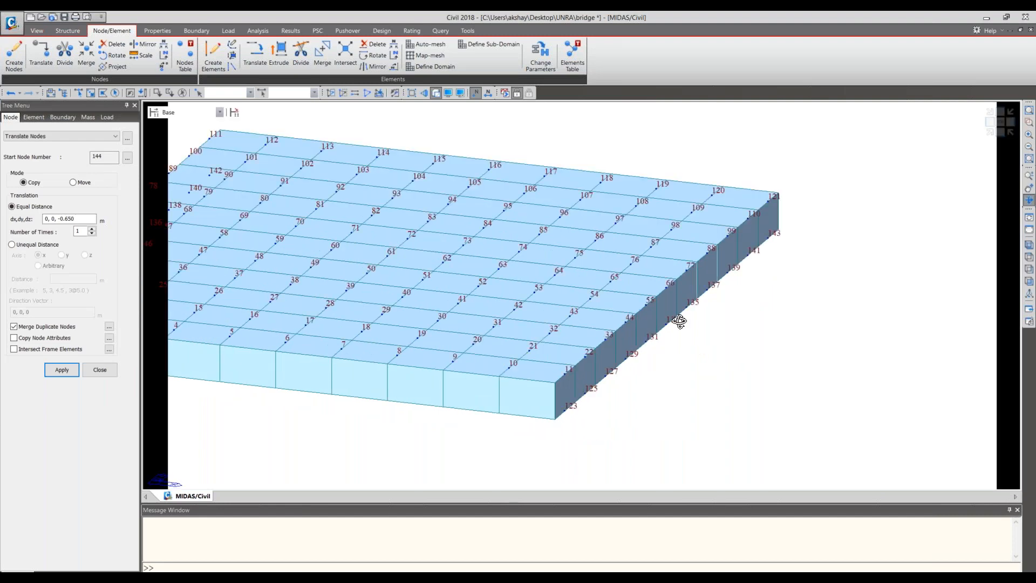
pyautogui.moveTo(680, 321); pyautogui.dragTo(679, 321)
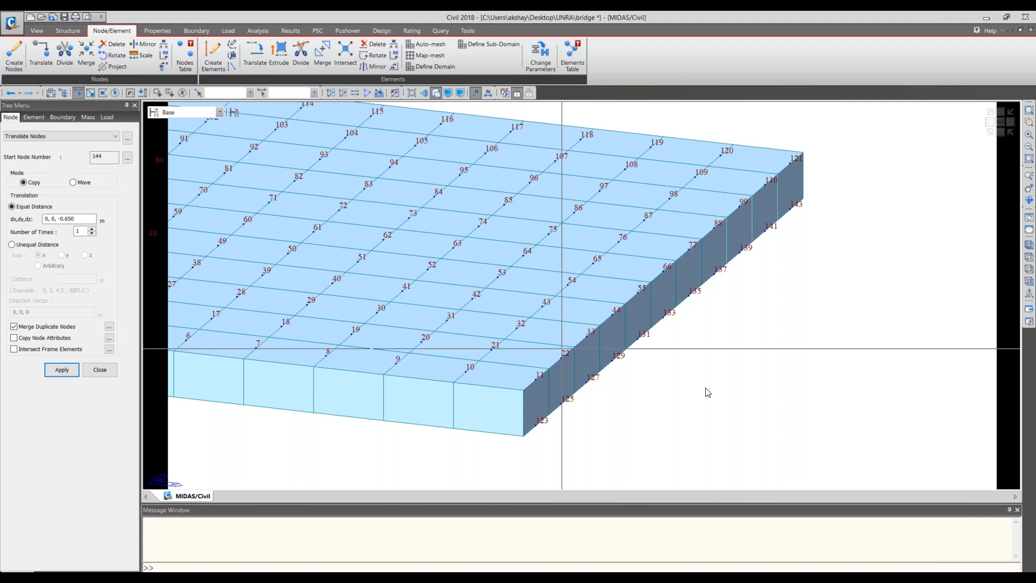
# - Select soffit node 133 at the middle of the girder ends as the node to copy
pyautogui.click(662, 315)
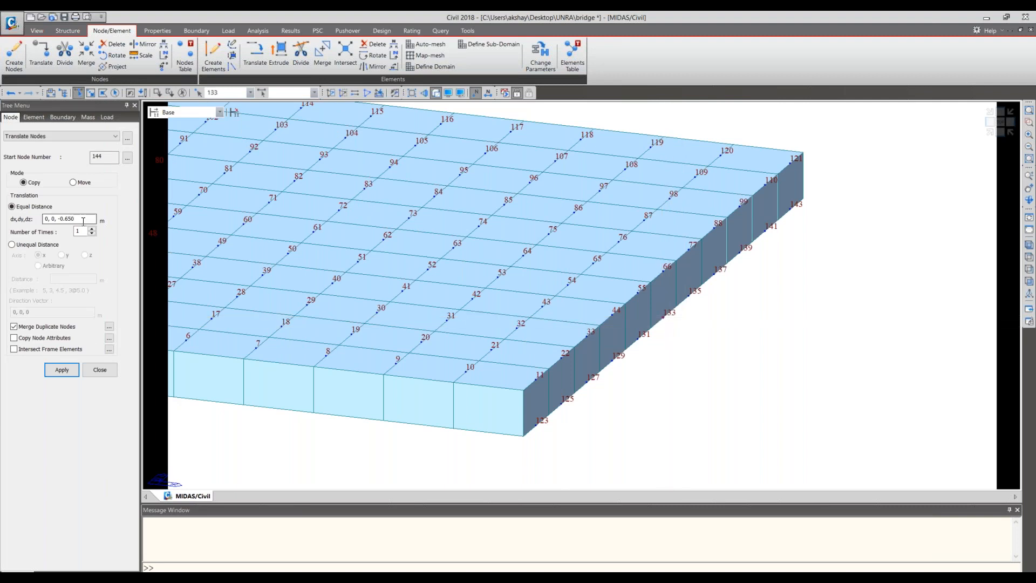
pyautogui.moveTo(83, 221); pyautogui.dragTo(27, 215)
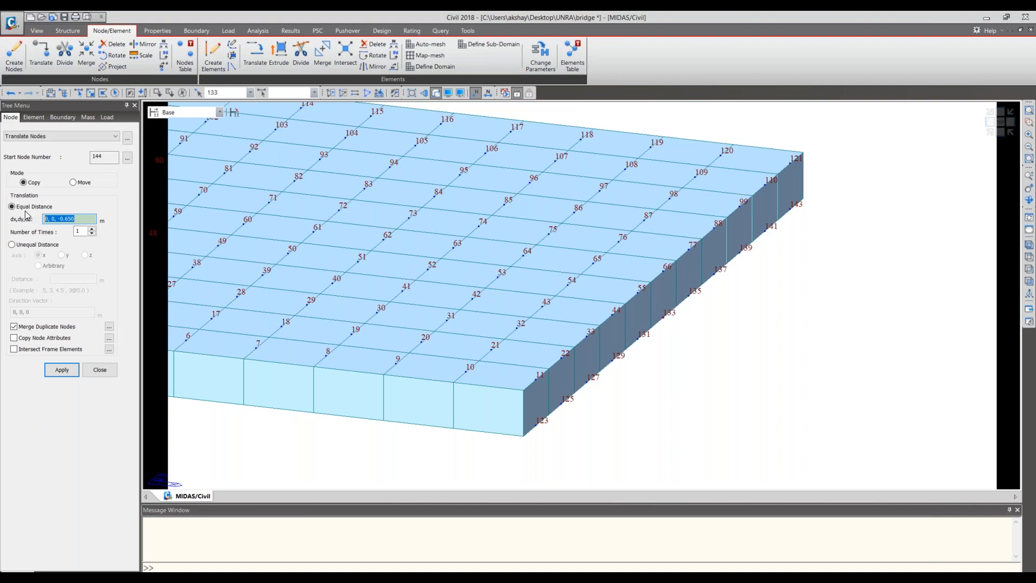
pyautogui.write('1.5, 9, 0')
# - Switch to the bridge drawing in Adobe Reader and examine the girder gap and pier geometry in the side elevation
pyautogui.hotkey('alt', 'Tab')
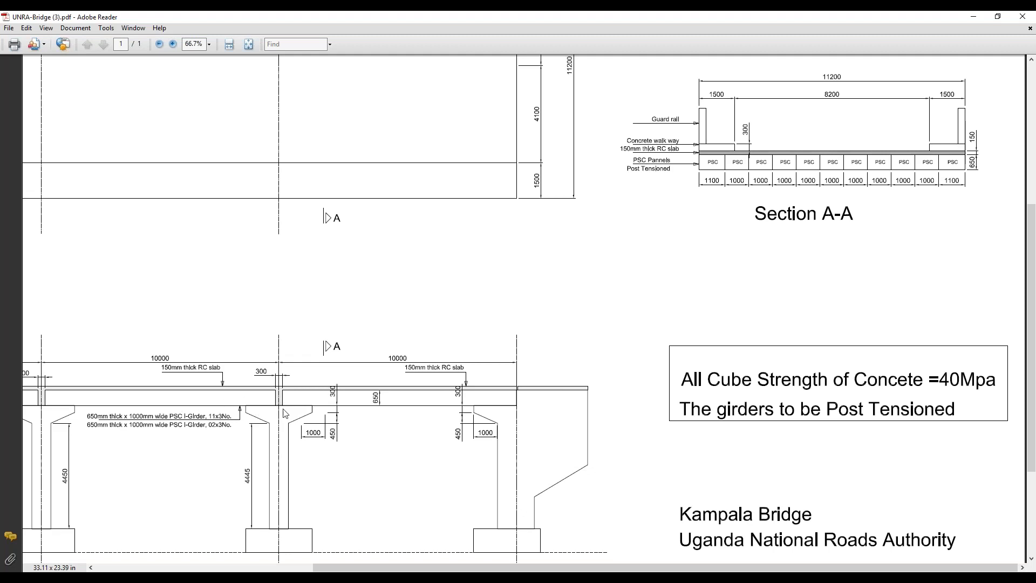
pyautogui.scroll(-1, 285, 414)
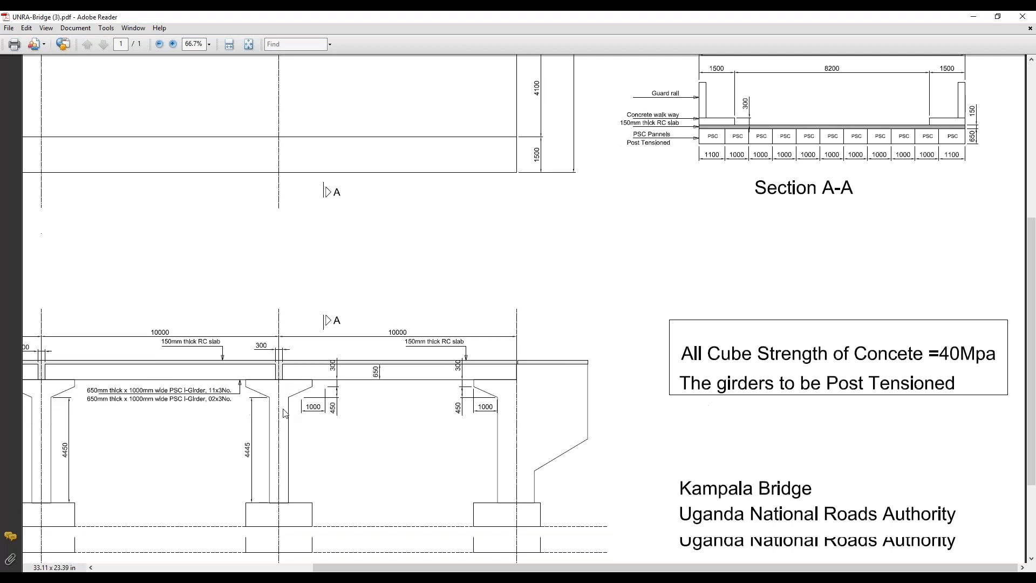
pyautogui.scroll(-1, 285, 414)
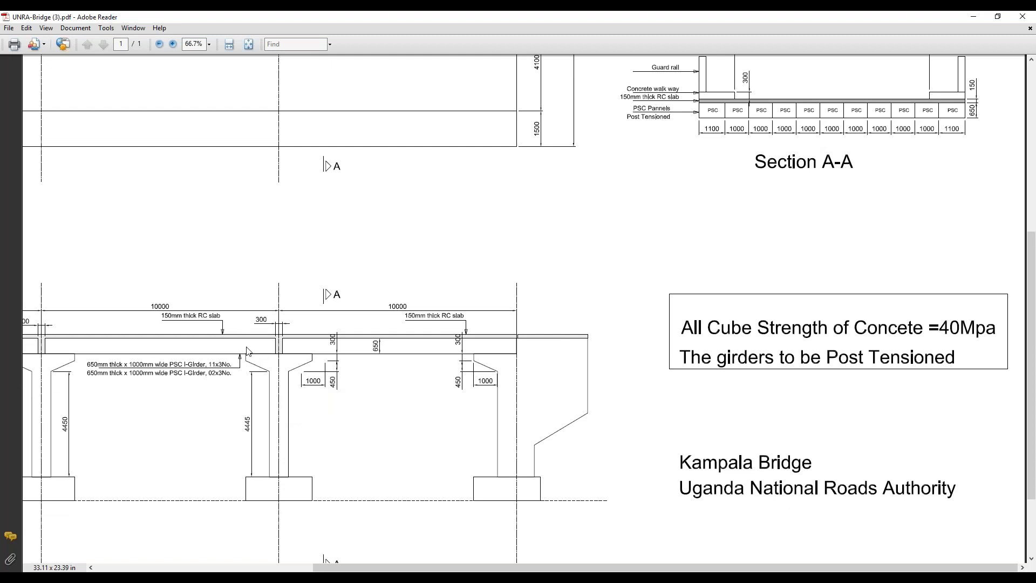
pyautogui.scroll(-2, 249, 351)
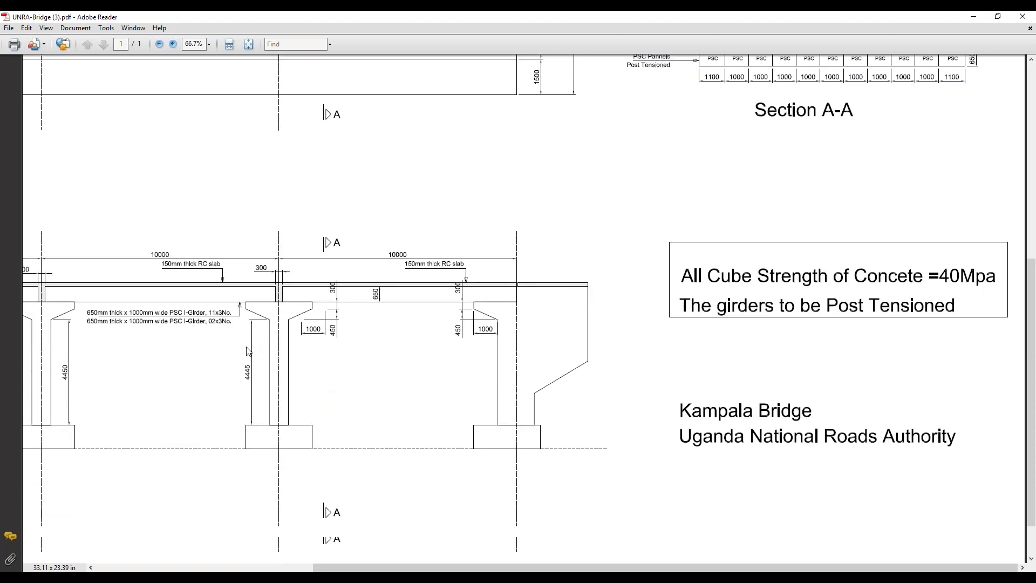
pyautogui.scroll(4, 248, 351)
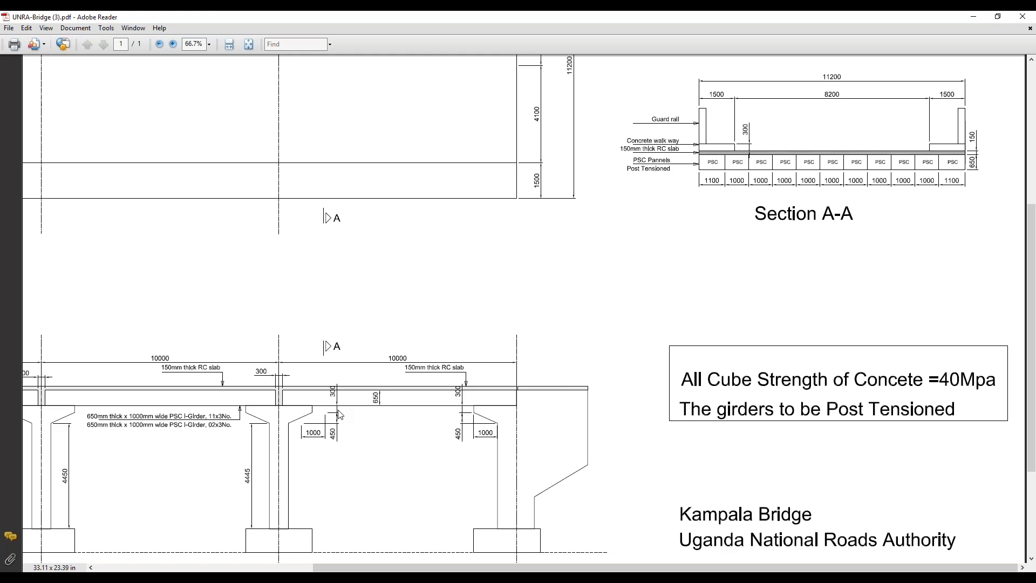
pyautogui.scroll(1, 340, 415)
pyautogui.scroll(-1, 340, 414)
pyautogui.scroll(-1, 376, 400)
pyautogui.moveTo(513, 567); pyautogui.dragTo(339, 568)
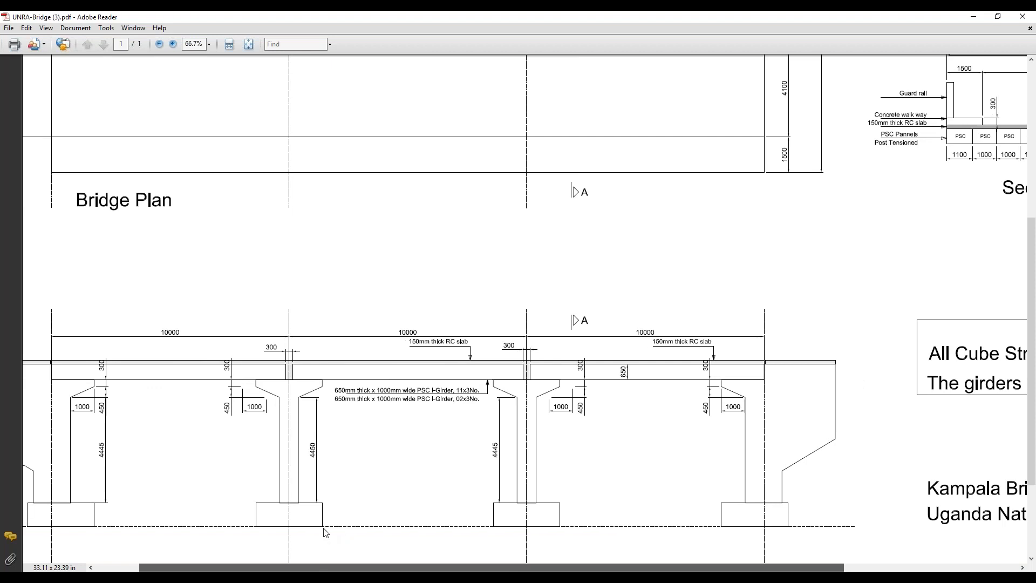
pyautogui.moveTo(323, 529); pyautogui.dragTo(309, 518)
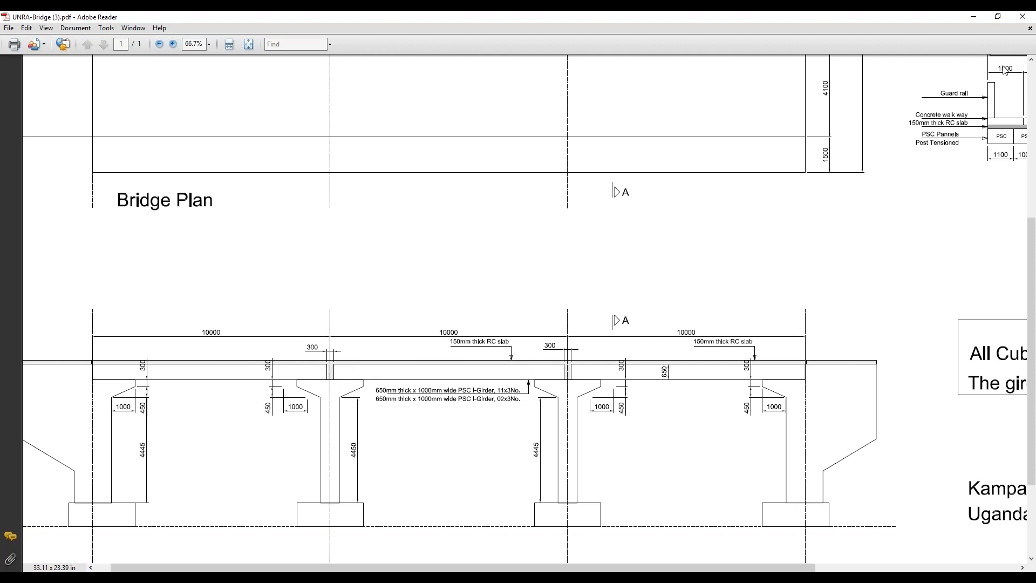
pyautogui.click(976, 20)
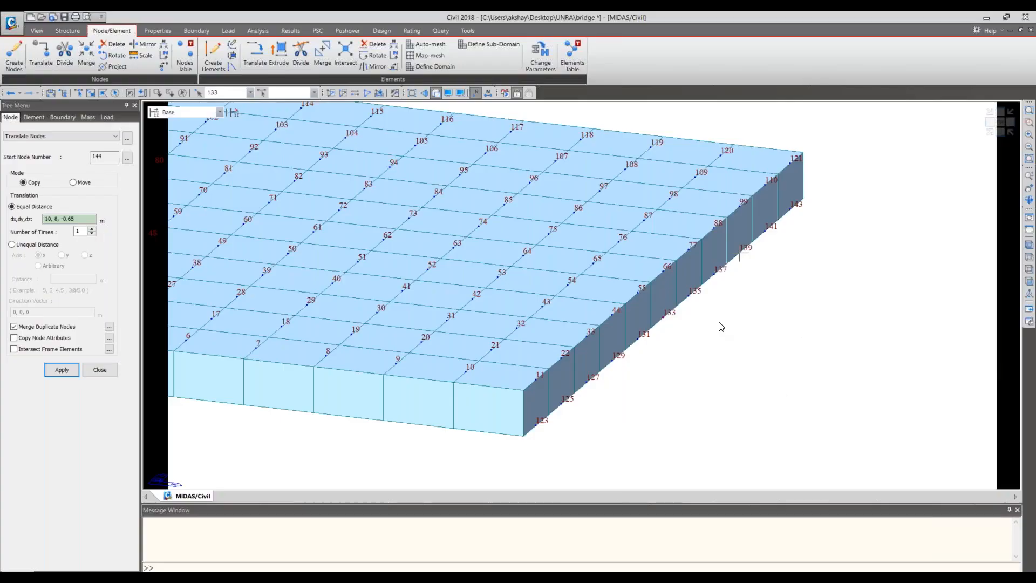
# - Copy the selected soffit node once, using an equal distance dx,dy,dz of 0.15, 0, 0 m
pyautogui.click(78, 93)
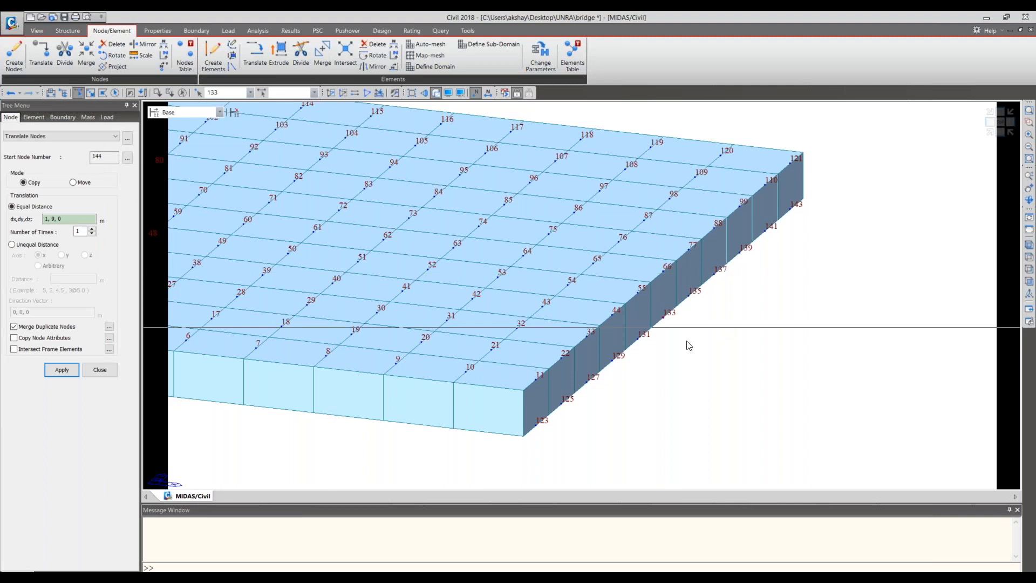
pyautogui.write('0.15,0,')
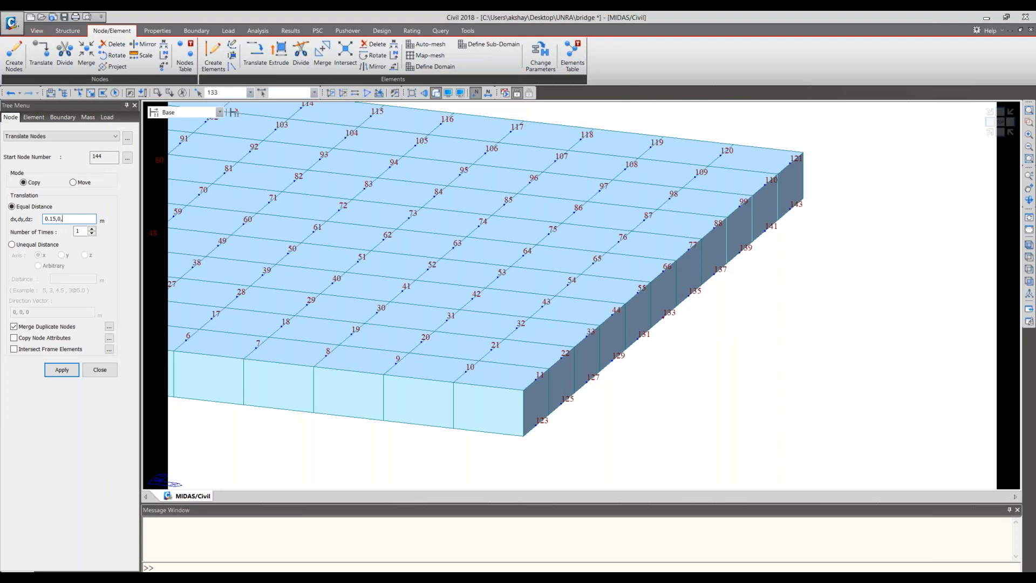
pyautogui.press('BackSpace')
pyautogui.press('BackSpace')
pyautogui.write('0,')
pyautogui.click(56, 370)
# - Inspect the copied node's position beyond the girder ends in front, plan and isometric views, then close Translate Nodes
pyautogui.click(995, 133)
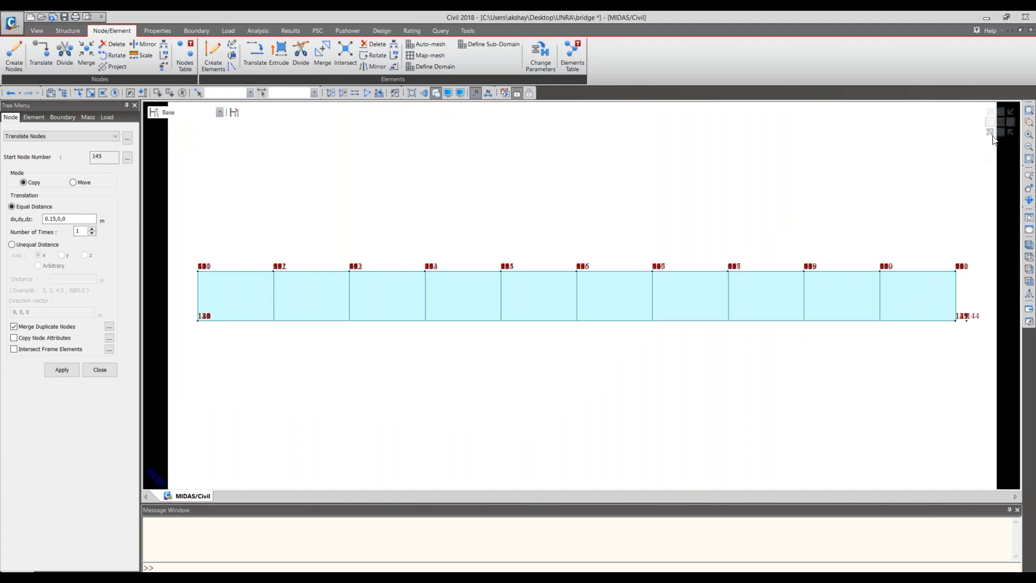
pyautogui.click(993, 136)
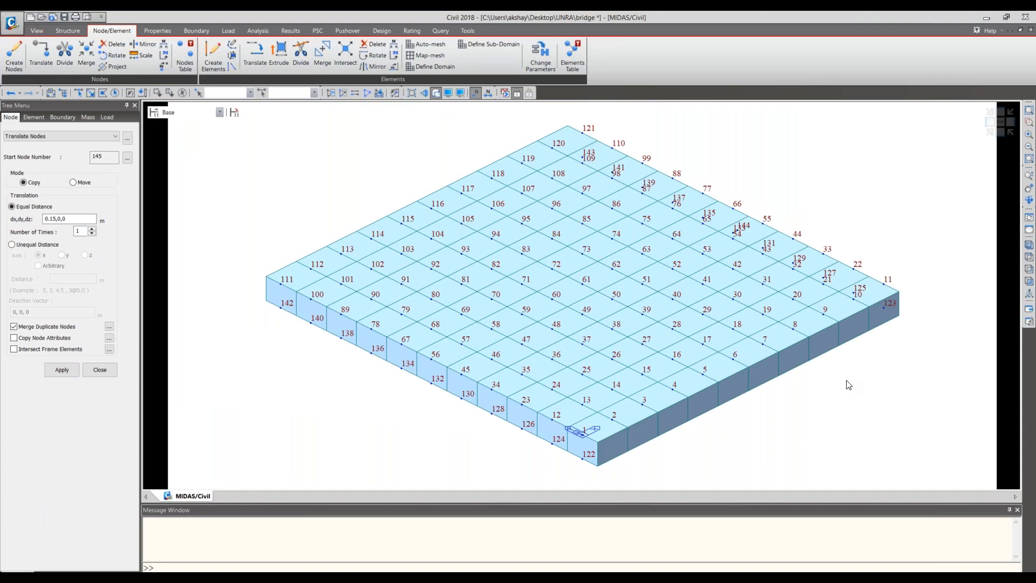
pyautogui.moveTo(853, 355); pyautogui.dragTo(856, 339, button='middle')
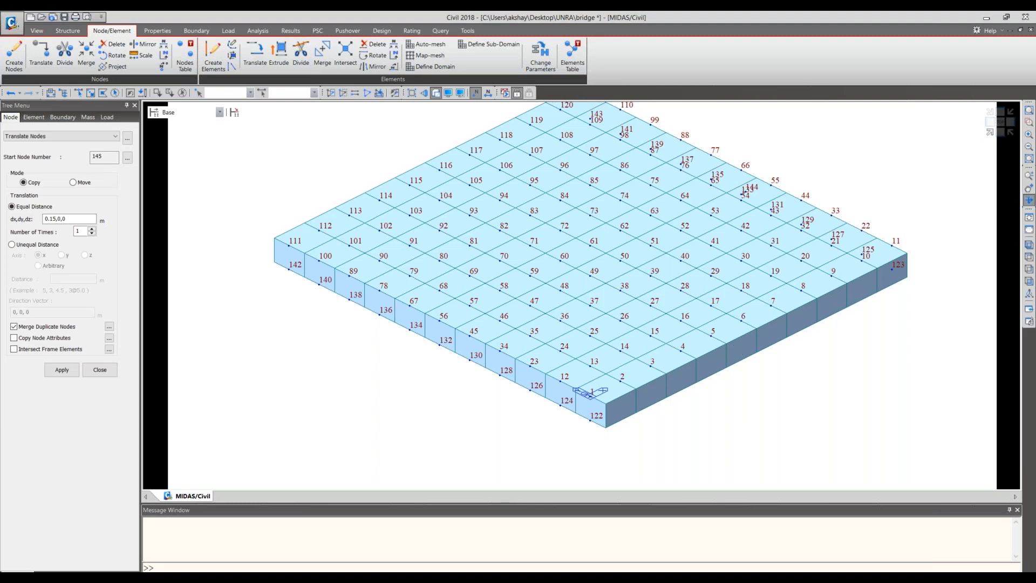
pyautogui.moveTo(735, 350); pyautogui.dragTo(727, 388, button='middle')
pyautogui.click(992, 131)
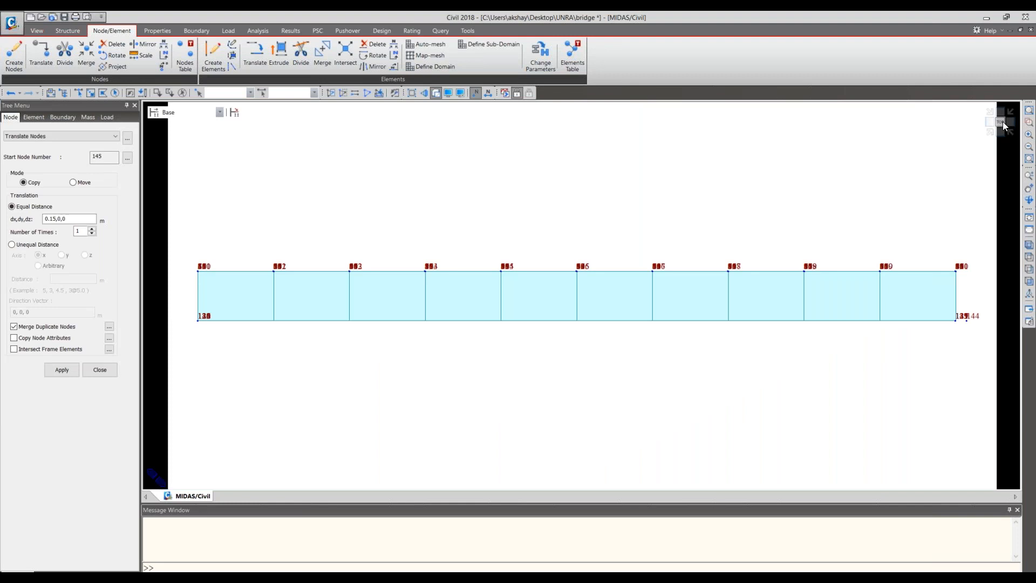
pyautogui.click(1003, 121)
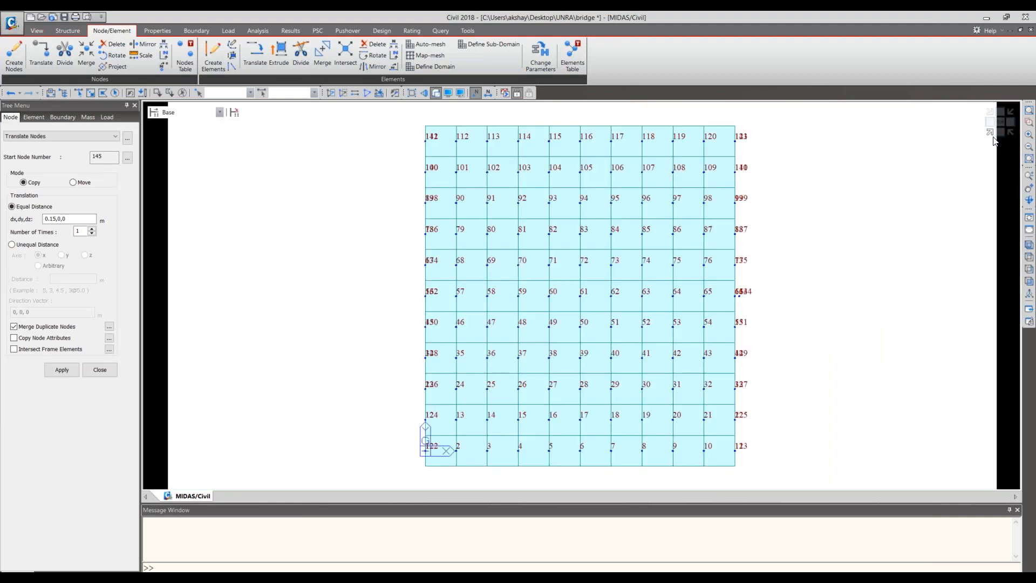
pyautogui.click(995, 139)
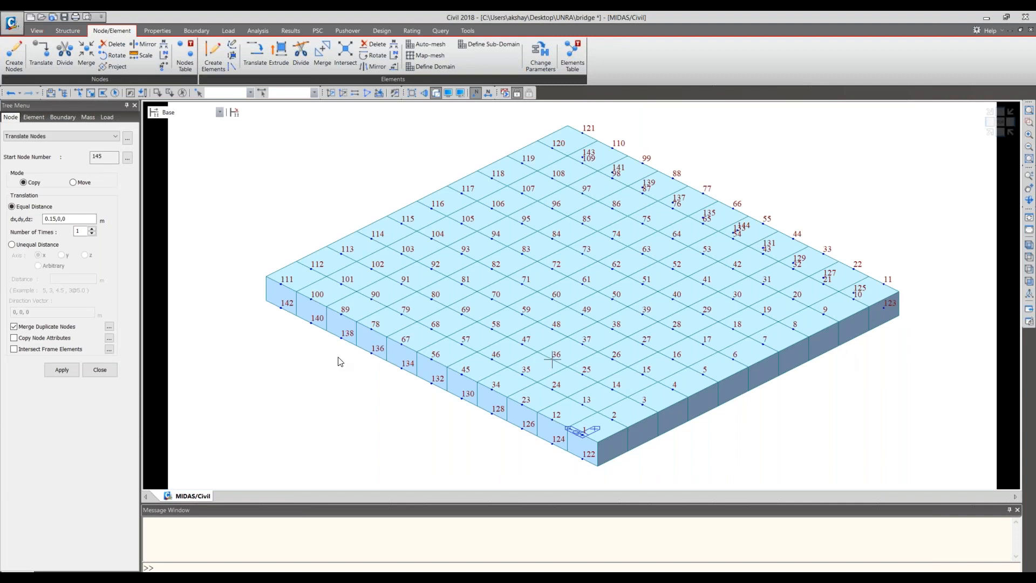
pyautogui.click(93, 373)
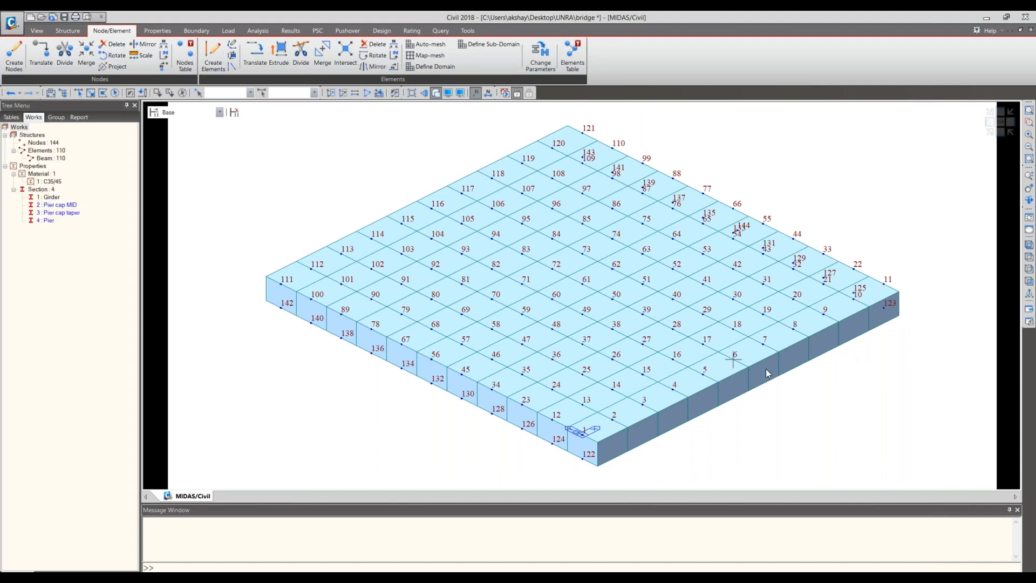
# - Select node 144 beside the girder ends and open Extrude Elements with Node -> Line Element, reviewing the available material and sections
pyautogui.moveTo(881, 326); pyautogui.dragTo(810, 399, button='middle')
pyautogui.moveTo(707, 403); pyautogui.dragTo(703, 362)
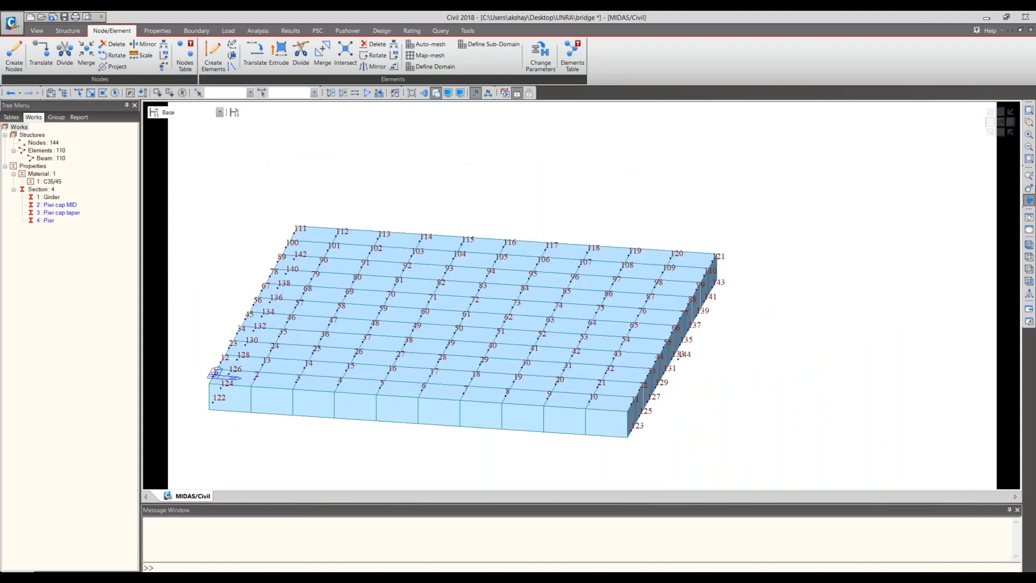
pyautogui.click(1029, 202)
pyautogui.click(81, 94)
pyautogui.click(682, 365)
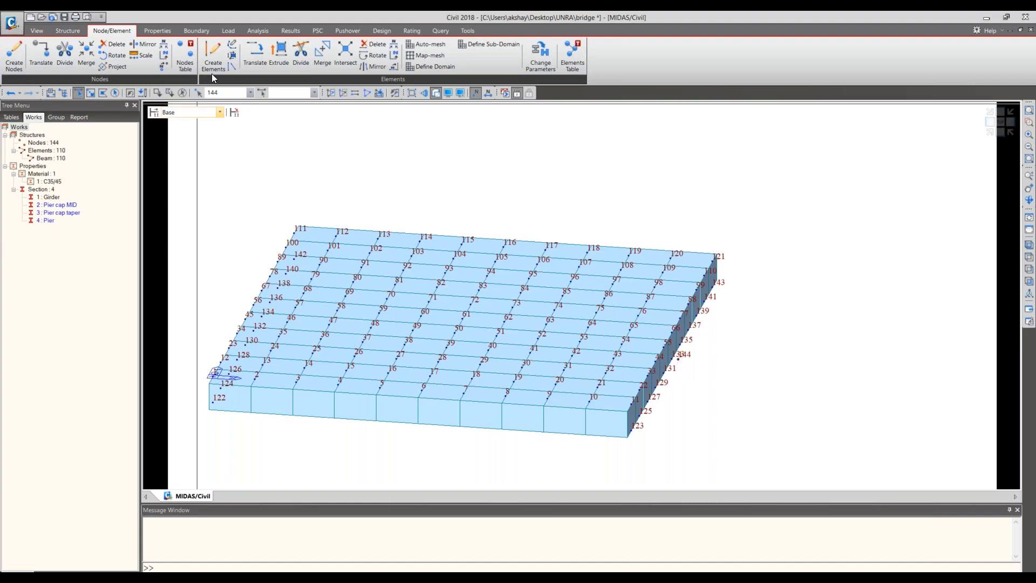
pyautogui.click(276, 61)
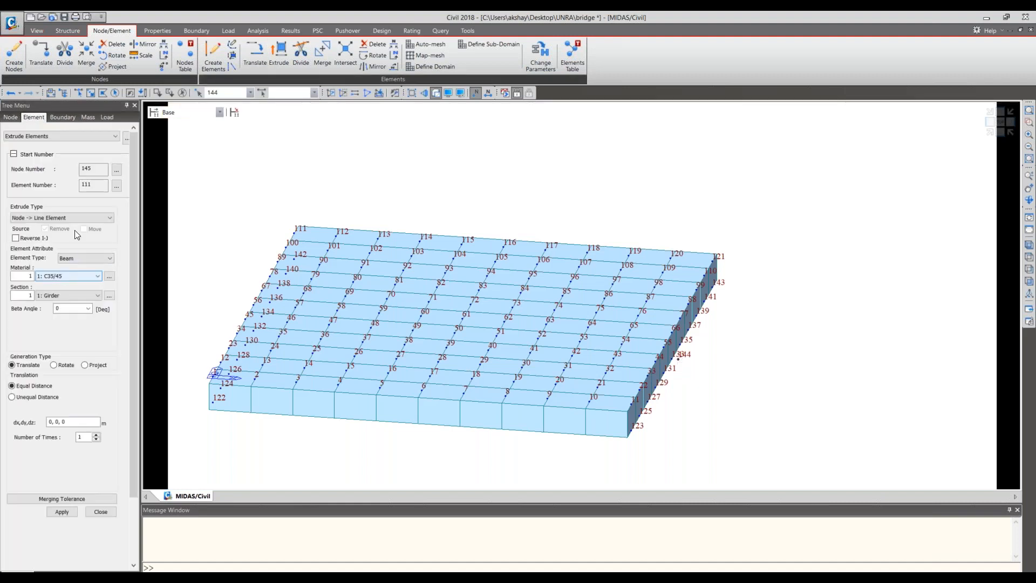
pyautogui.click(81, 276)
pyautogui.click(79, 296)
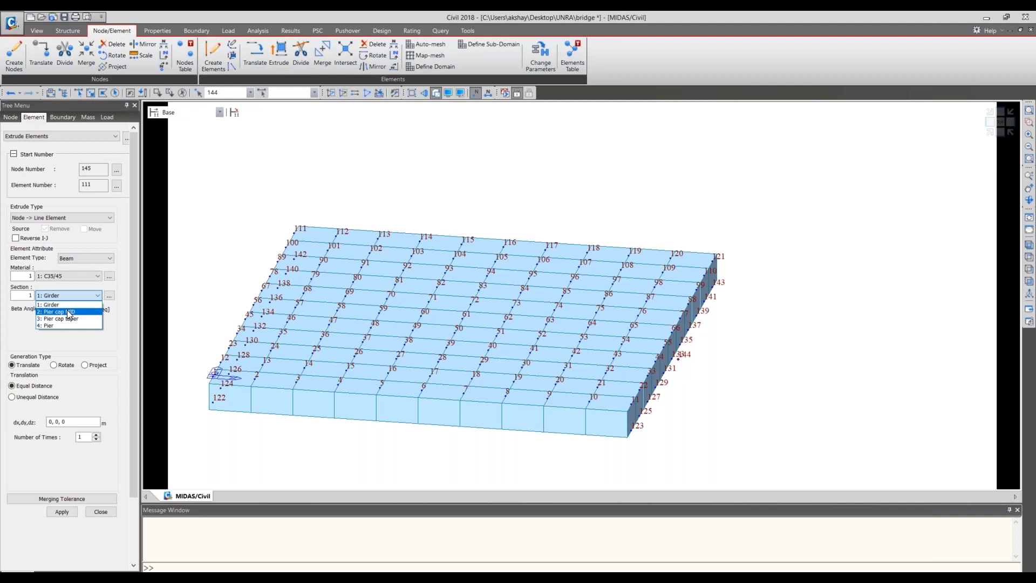
pyautogui.click(147, 320)
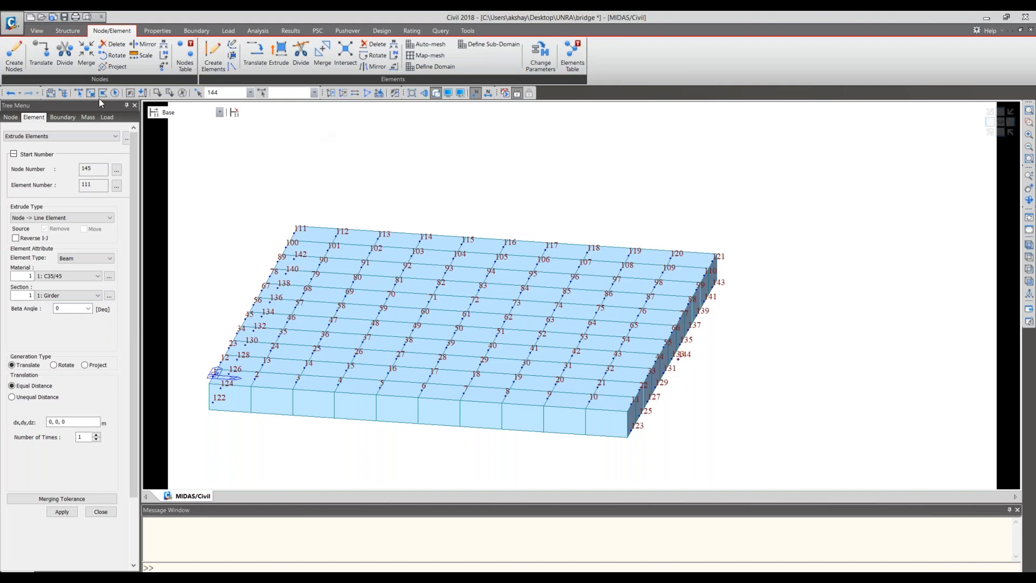
pyautogui.click(79, 93)
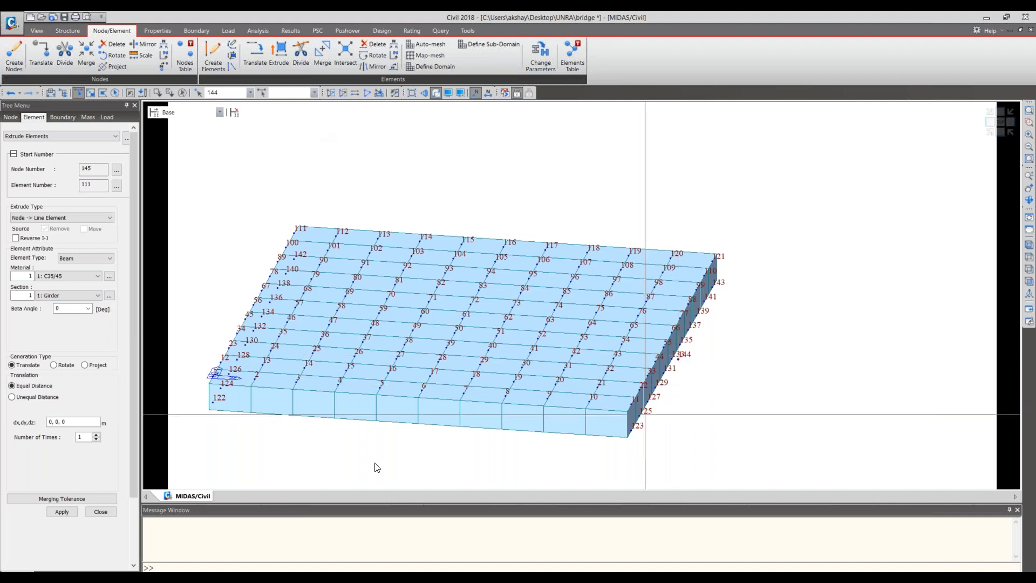
# - Switch to the bridge drawing and examine the pier locations in the side elevation and the deck width in the plan
pyautogui.hotkey('alt', 'Tab')
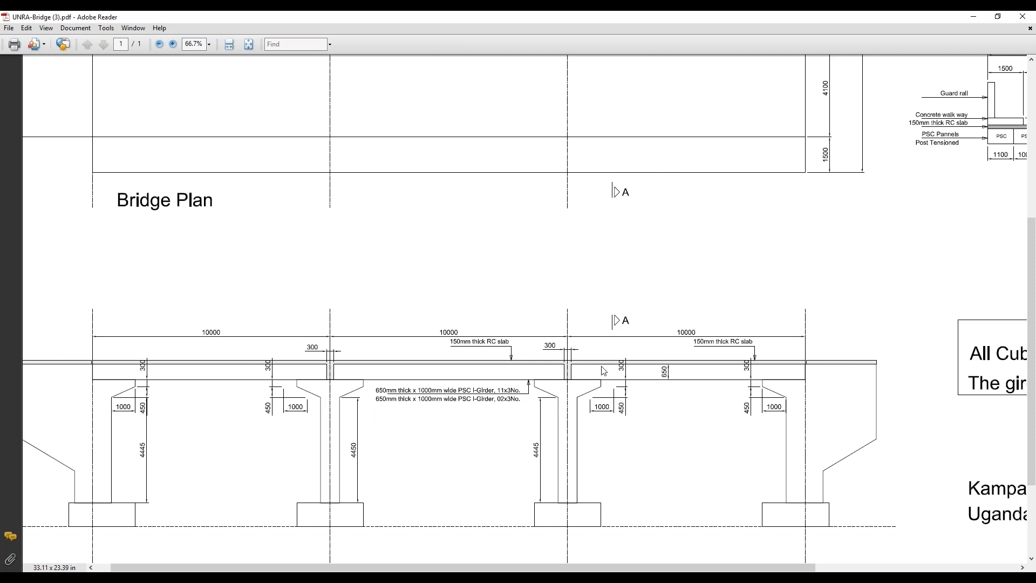
pyautogui.scroll(-2, 604, 364)
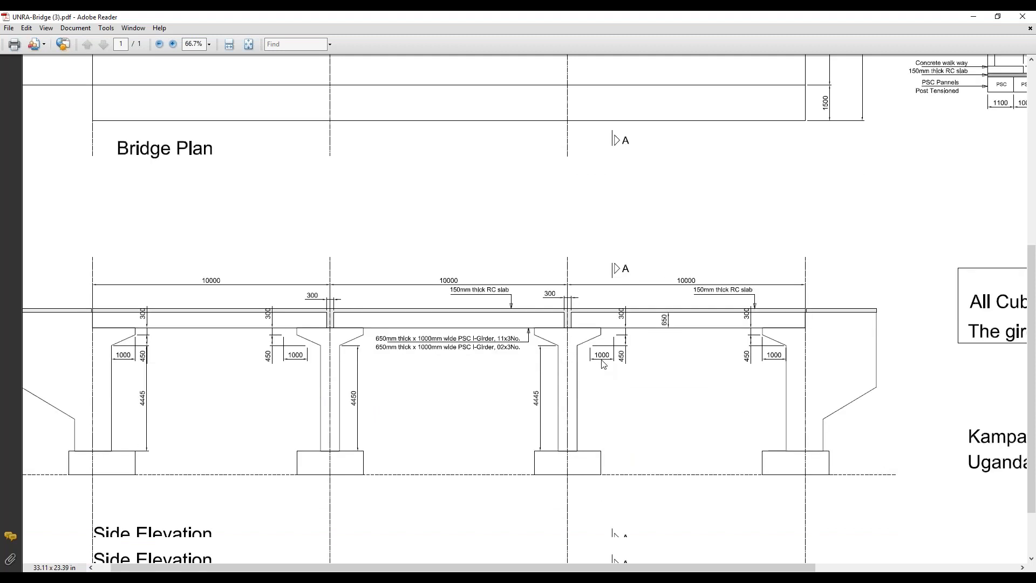
pyautogui.scroll(8, 604, 365)
pyautogui.scroll(-3, 603, 364)
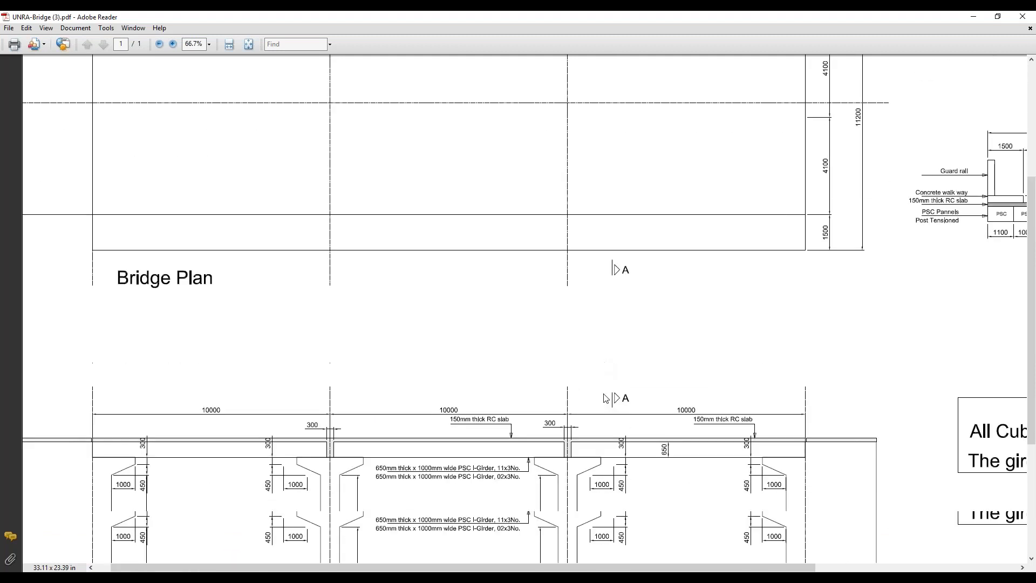
pyautogui.scroll(-2, 606, 398)
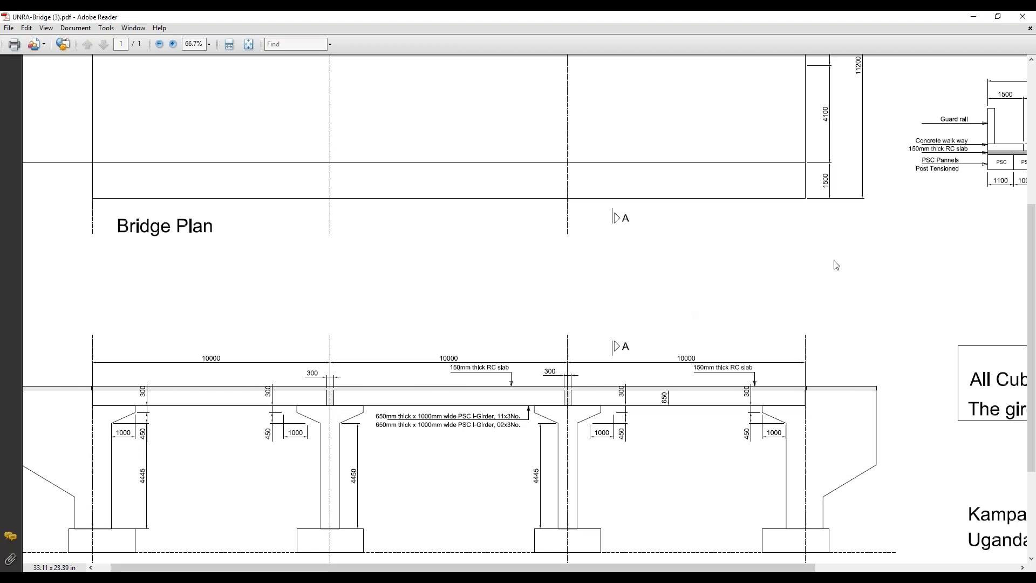
pyautogui.scroll(5, 821, 309)
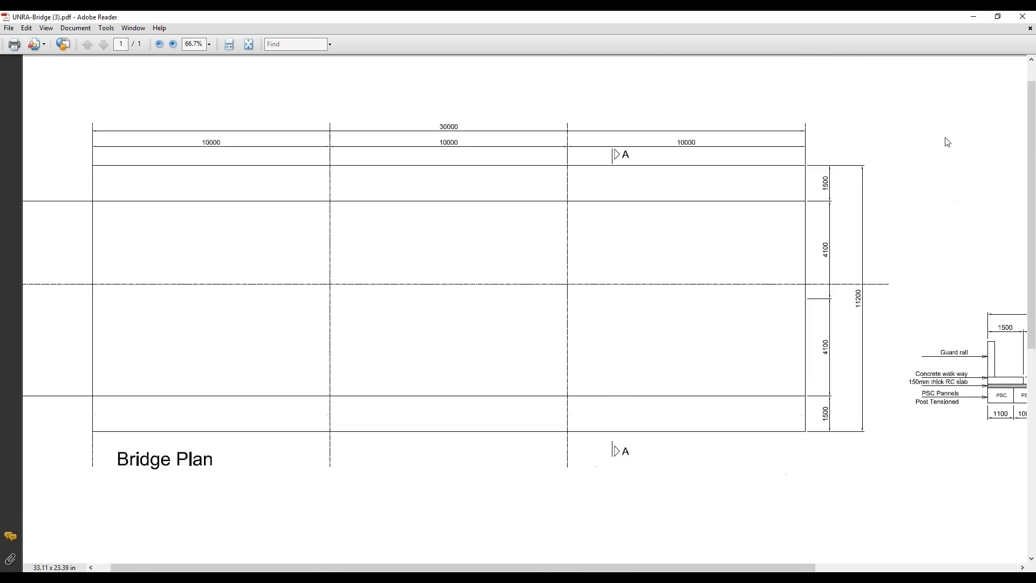
pyautogui.click(994, 18)
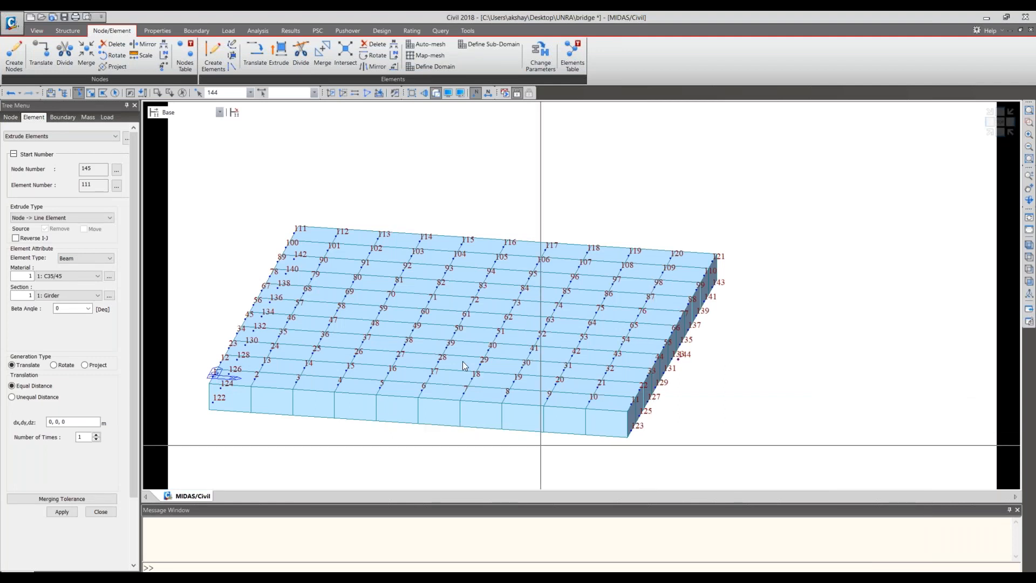
# - Compare the whole girder grid with the pier cap and column dimensions in the drawing's side elevation
pyautogui.moveTo(462, 361); pyautogui.dragTo(530, 351, button='middle')
pyautogui.scroll(-1, 531, 351)
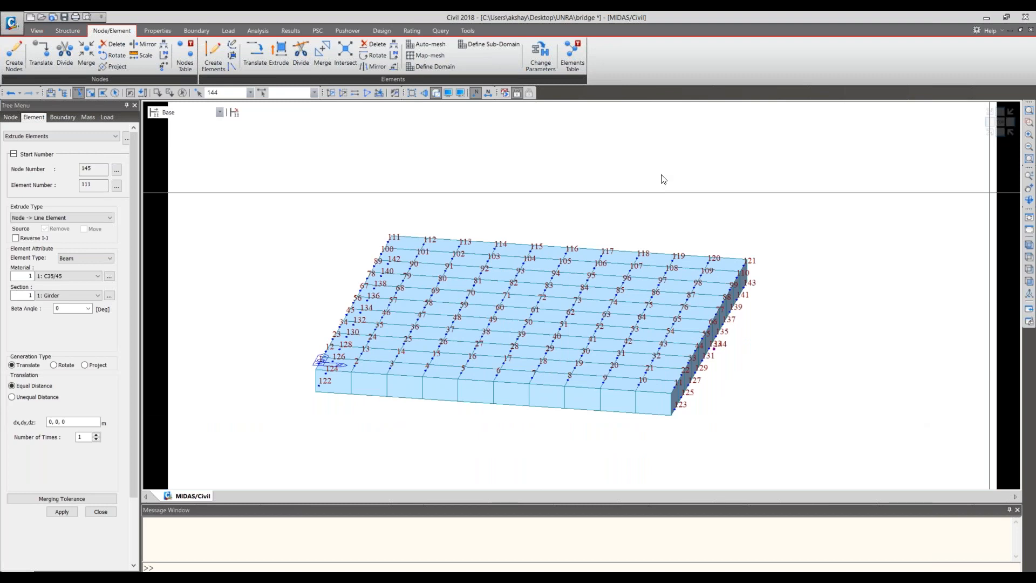
pyautogui.hotkey('alt', 'Tab')
pyautogui.scroll(-5, 650, 322)
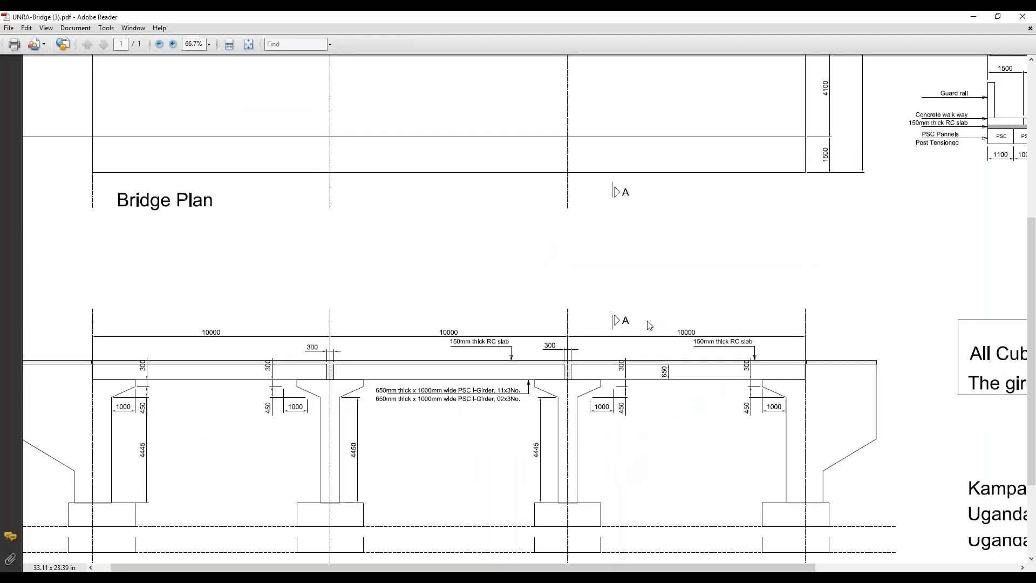
pyautogui.scroll(-5, 650, 324)
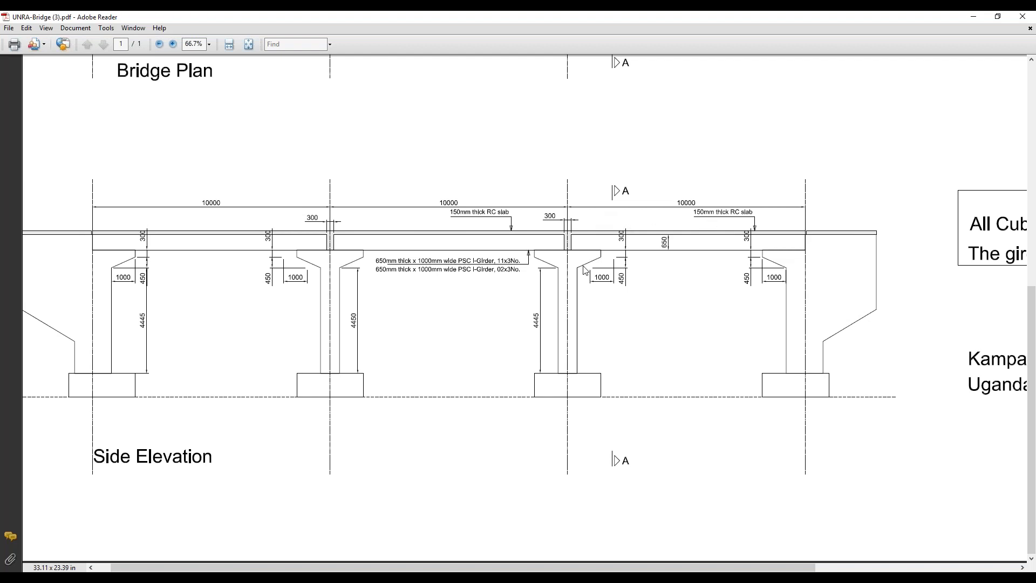
pyautogui.click(967, 16)
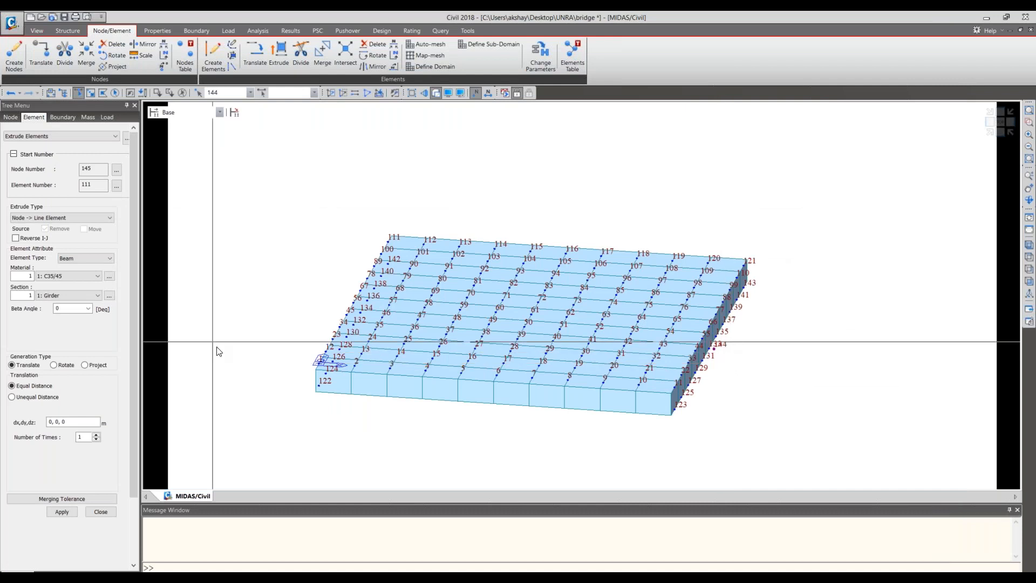
# - Extrude node 144 into two beam elements with the 2: Pier cap MID section, spaced 0.25 m in the positive X direction
pyautogui.click(98, 296)
pyautogui.click(60, 310)
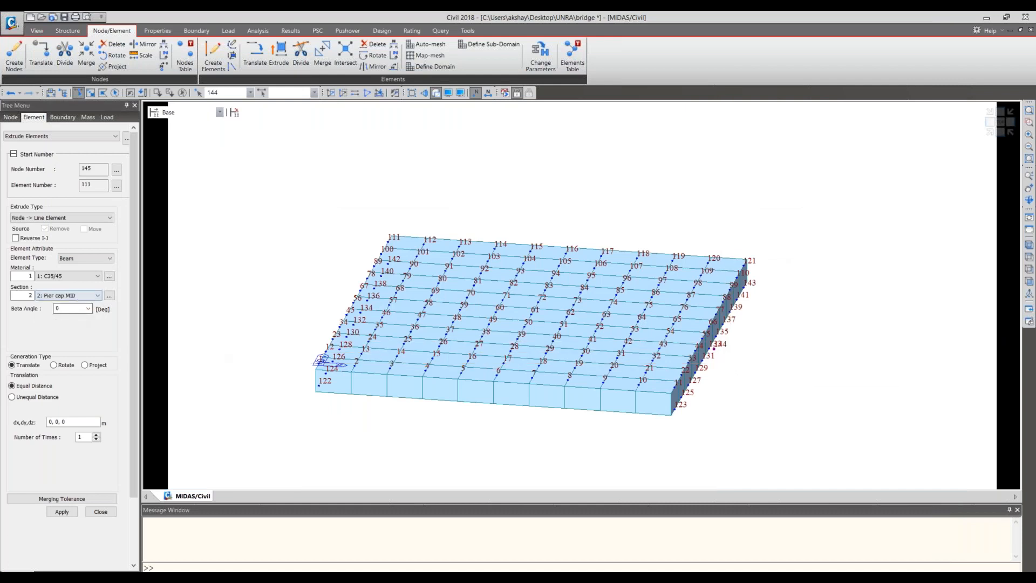
pyautogui.click(49, 422)
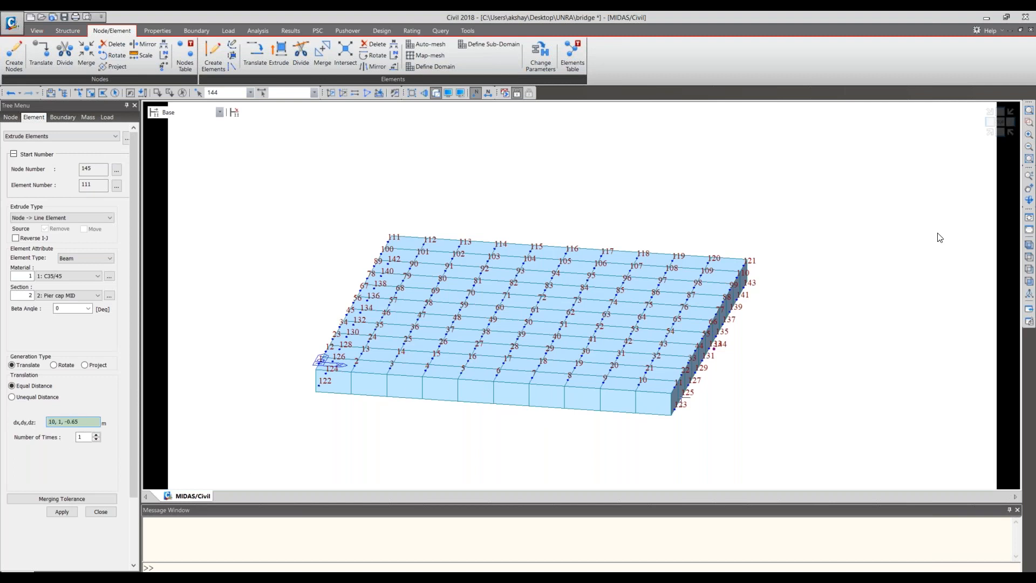
pyautogui.write('0.25')
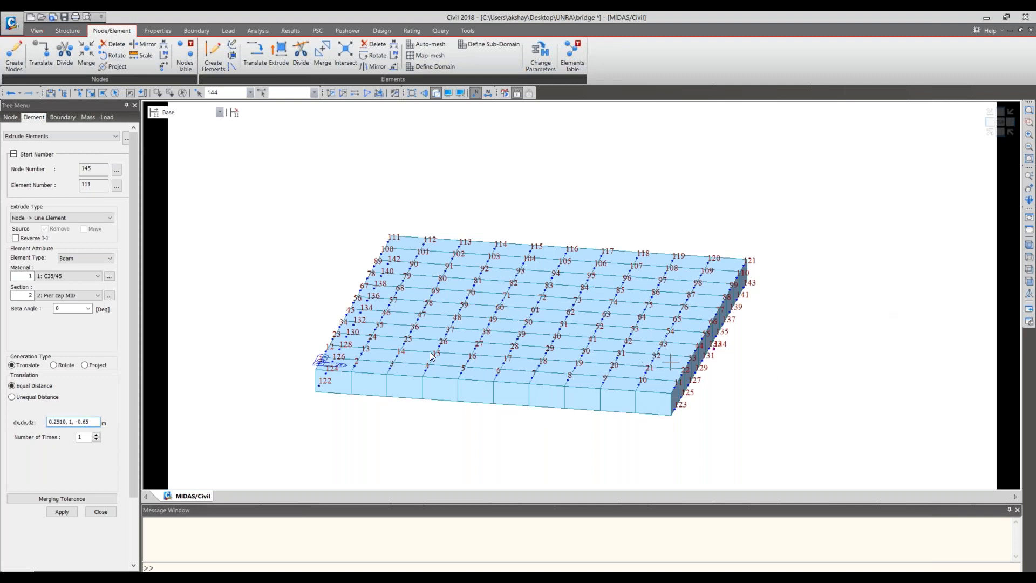
pyautogui.click(91, 423)
pyautogui.moveTo(91, 422); pyautogui.dragTo(64, 422)
pyautogui.press('BackSpace')
pyautogui.press('BackSpace')
pyautogui.click(60, 513)
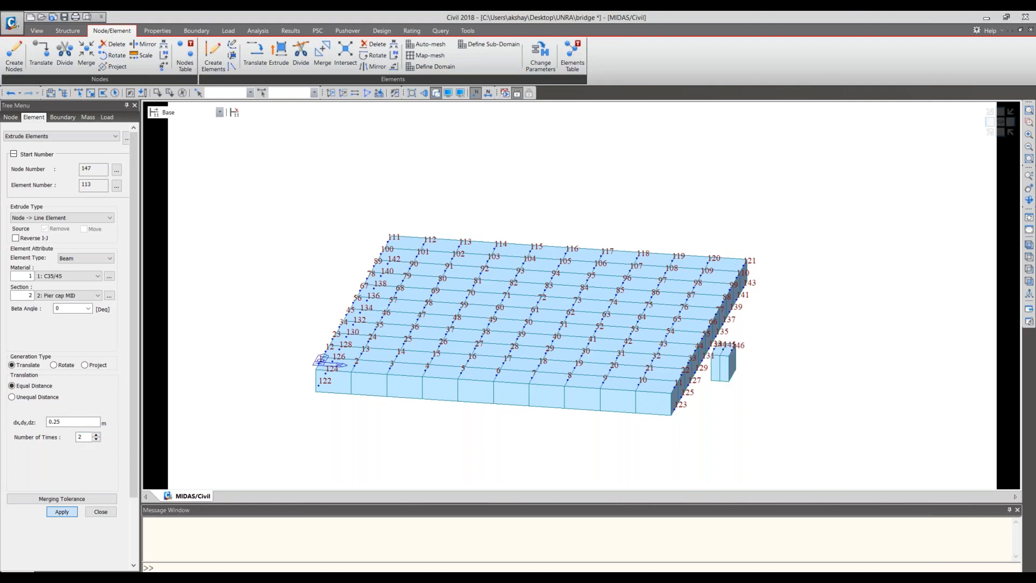
# - Extrude node 144 the opposite way into two more Pier cap MID elements at -0.25 m spacing
pyautogui.click(1001, 132)
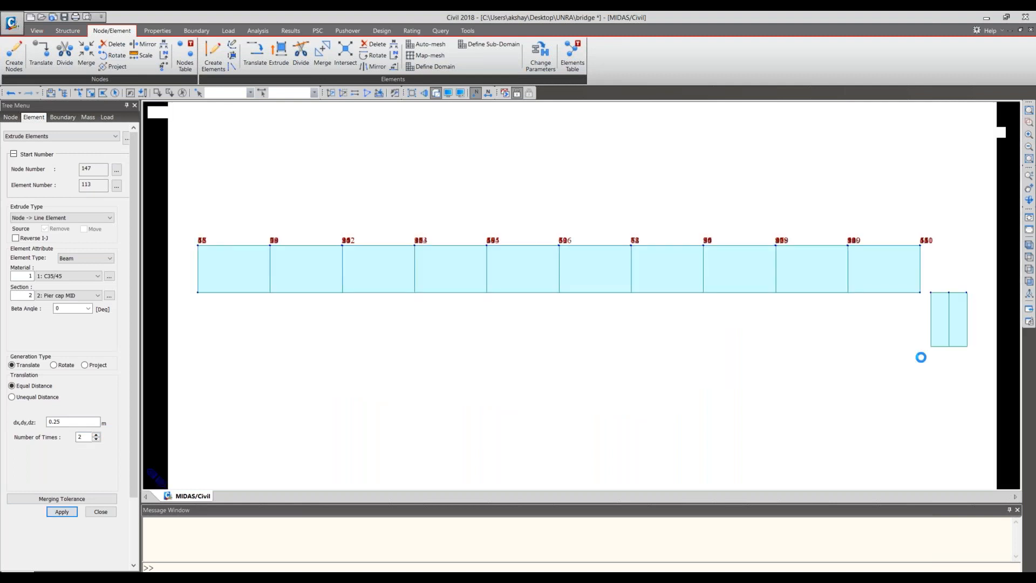
pyautogui.moveTo(934, 307); pyautogui.dragTo(763, 313, button='middle')
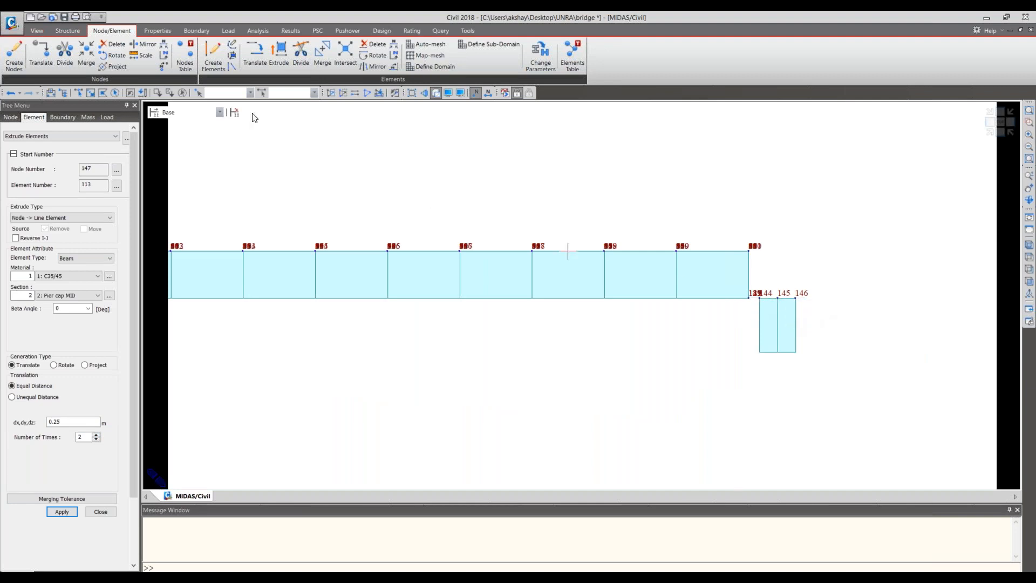
pyautogui.click(80, 91)
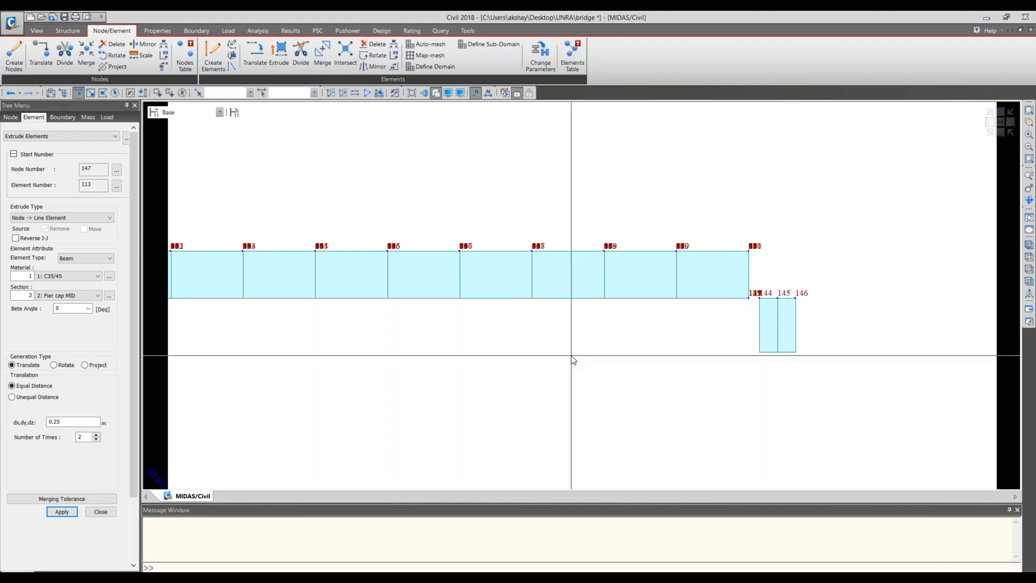
pyautogui.click(760, 299)
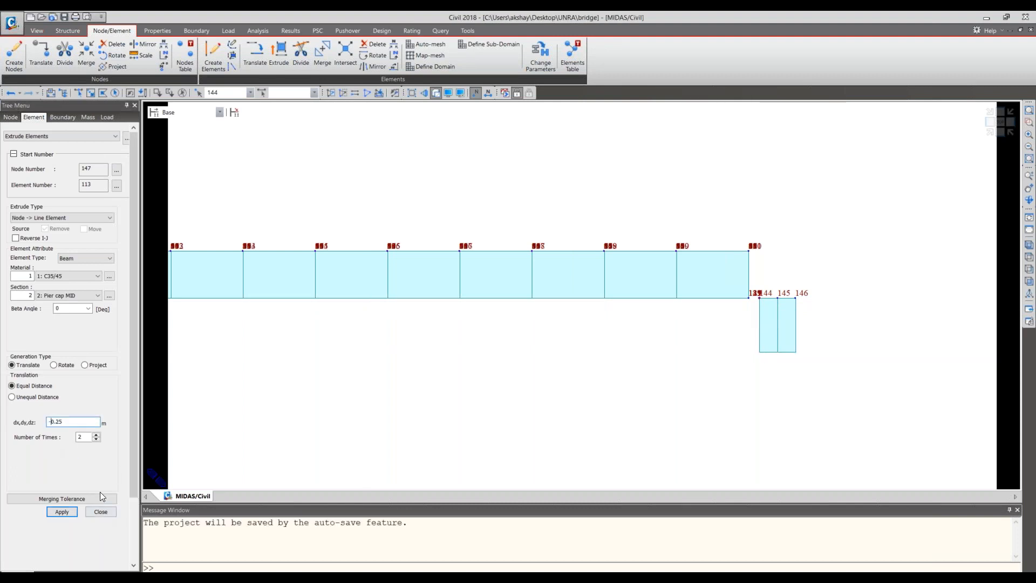
pyautogui.click(61, 511)
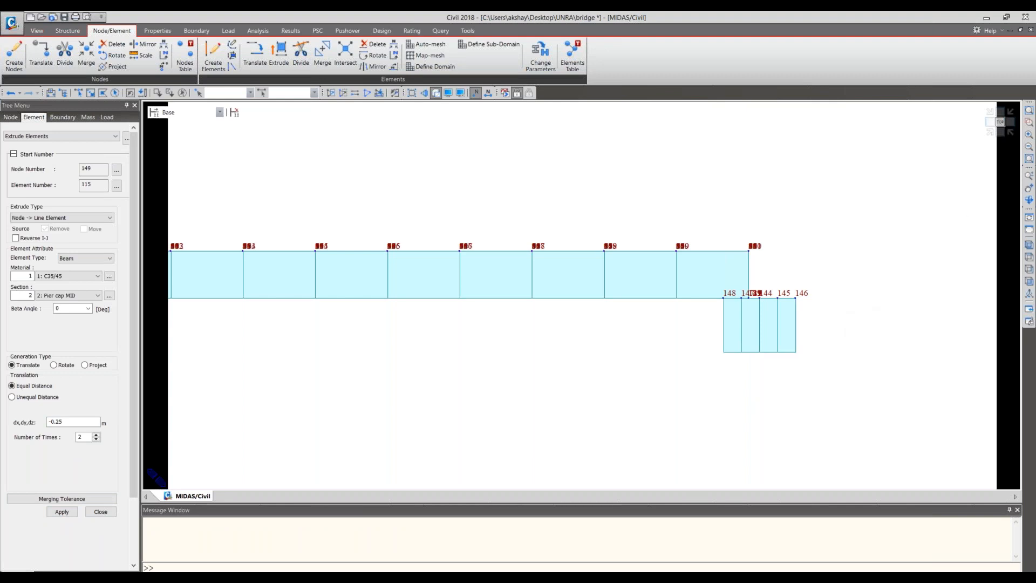
# - Check the pier cap strip from several viewpoints and select its four elements, 111 to 114, at the girder ends
pyautogui.click(1001, 122)
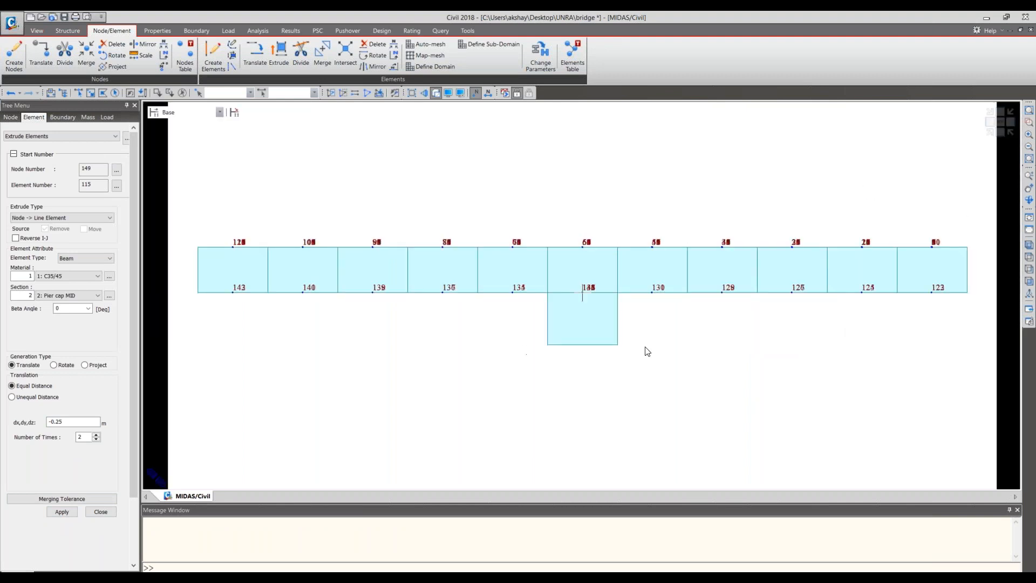
pyautogui.click(990, 132)
pyautogui.click(991, 129)
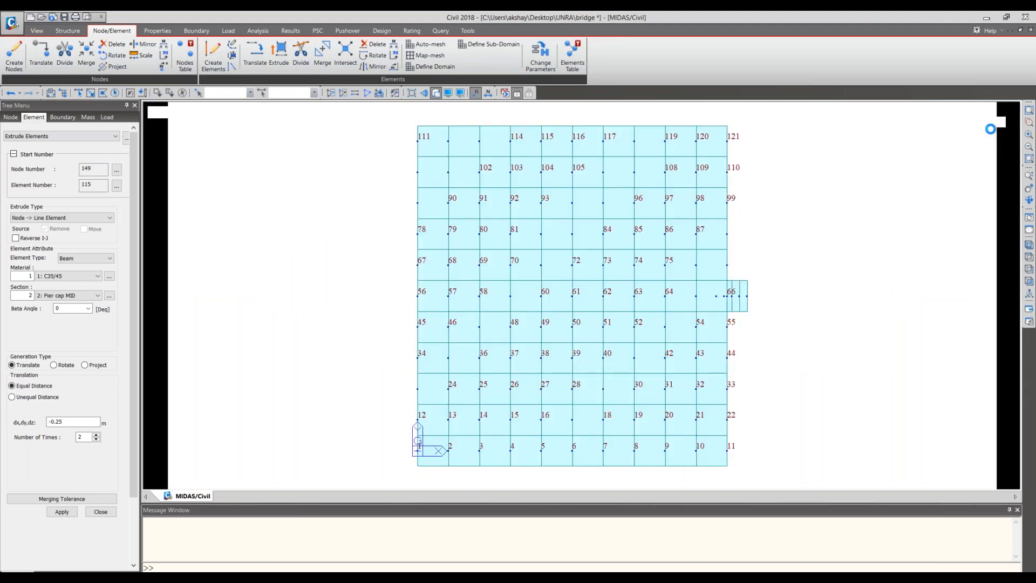
pyautogui.click(991, 129)
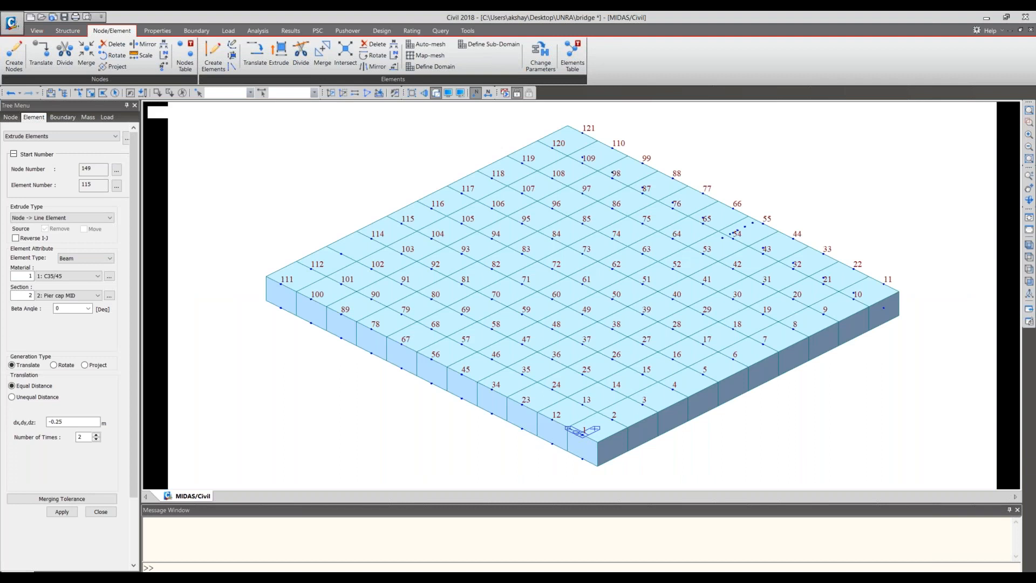
pyautogui.click(990, 129)
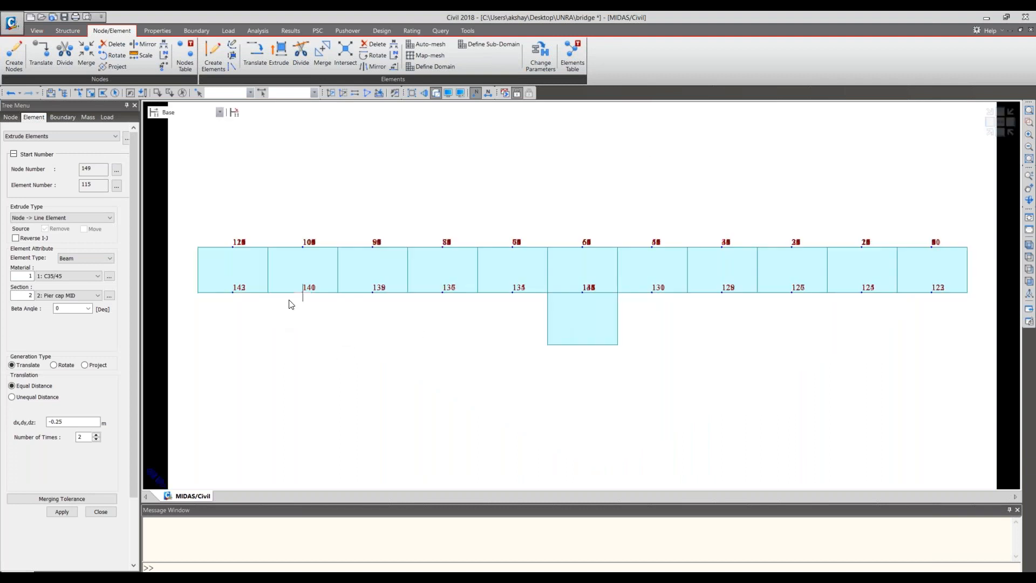
pyautogui.click(78, 93)
pyautogui.click(578, 315)
pyautogui.click(1005, 136)
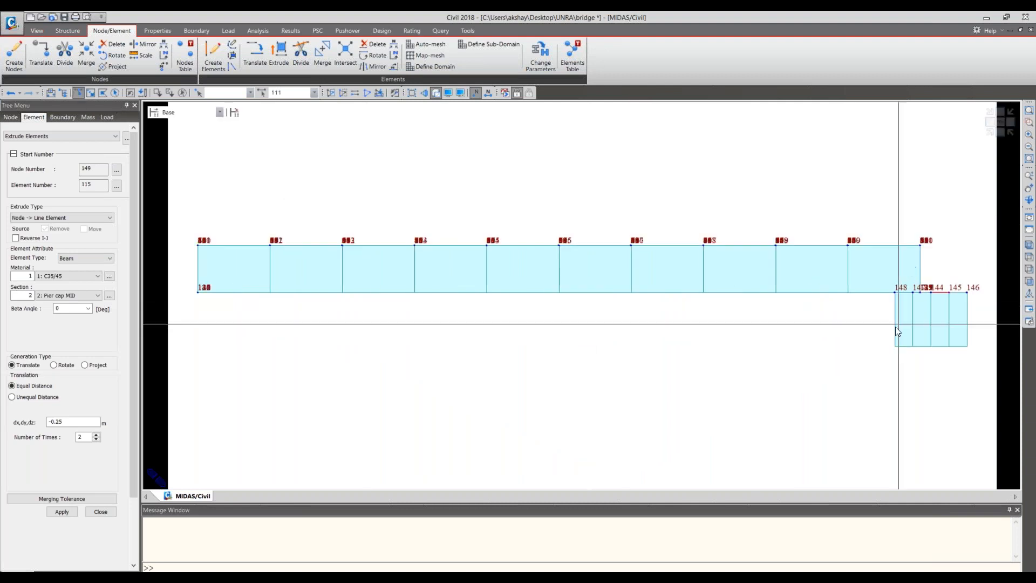
pyautogui.moveTo(897, 325); pyautogui.dragTo(842, 321, button='middle')
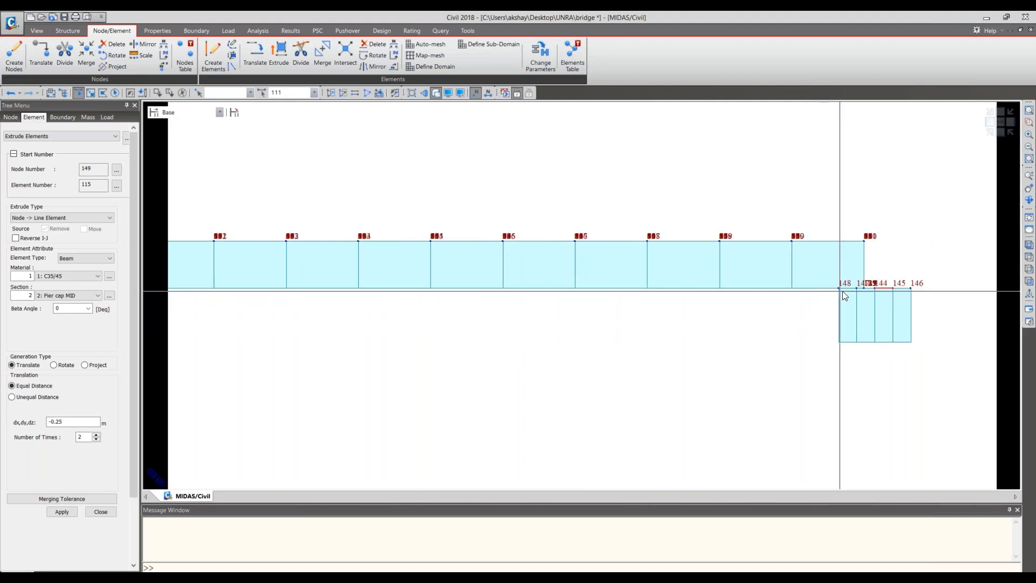
pyautogui.click(847, 289)
pyautogui.click(867, 289)
pyautogui.click(909, 289)
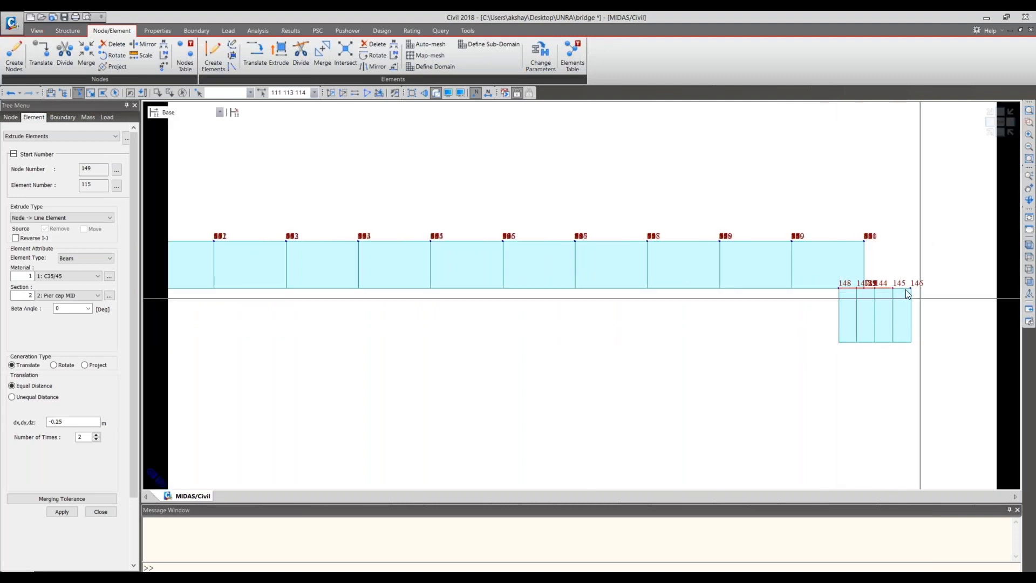
pyautogui.click(1001, 122)
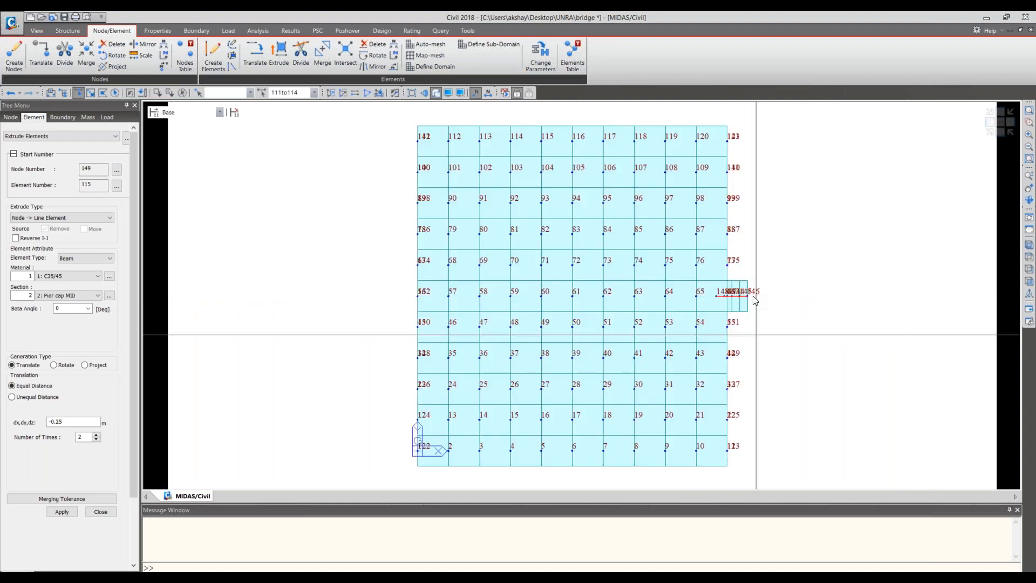
# - Start Translate Elements in Copy mode and set the equal distance to 0, 1, 0 m, picked between two adjacent girder end nodes
pyautogui.click(255, 52)
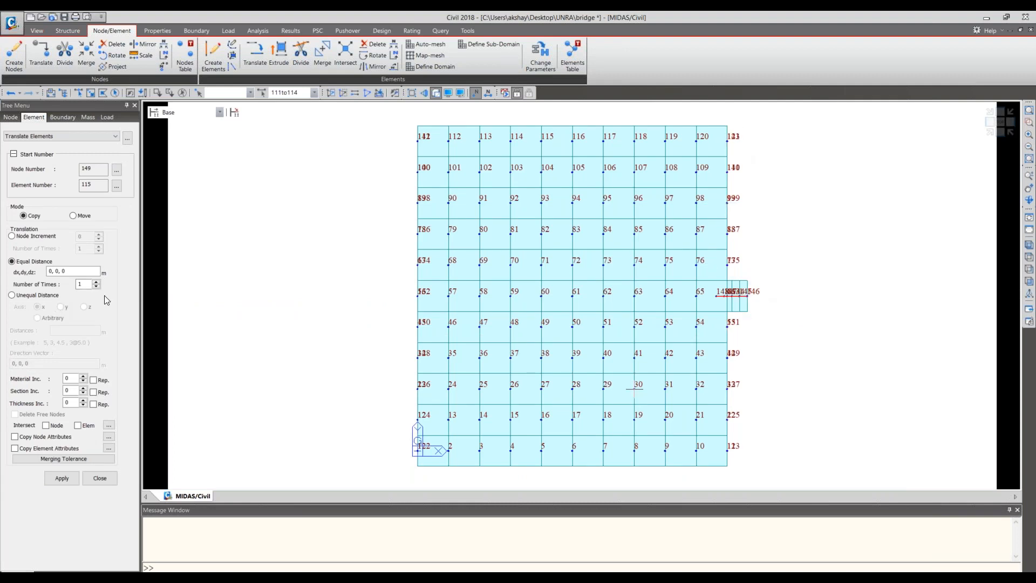
pyautogui.click(56, 272)
pyautogui.doubleClick(56, 272)
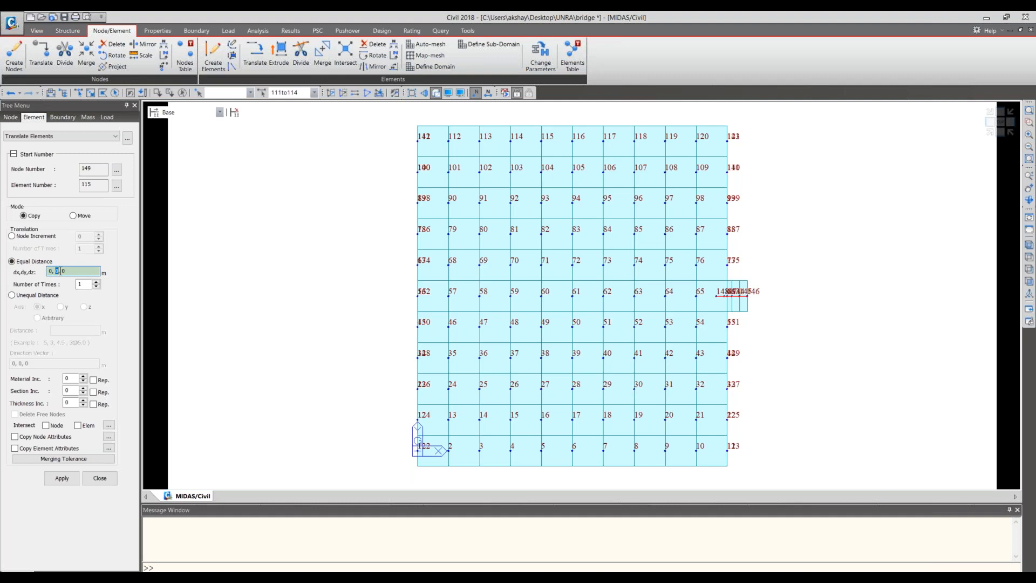
pyautogui.write('5, 1')
pyautogui.click(717, 296)
pyautogui.click(727, 274)
pyautogui.press('Escape')
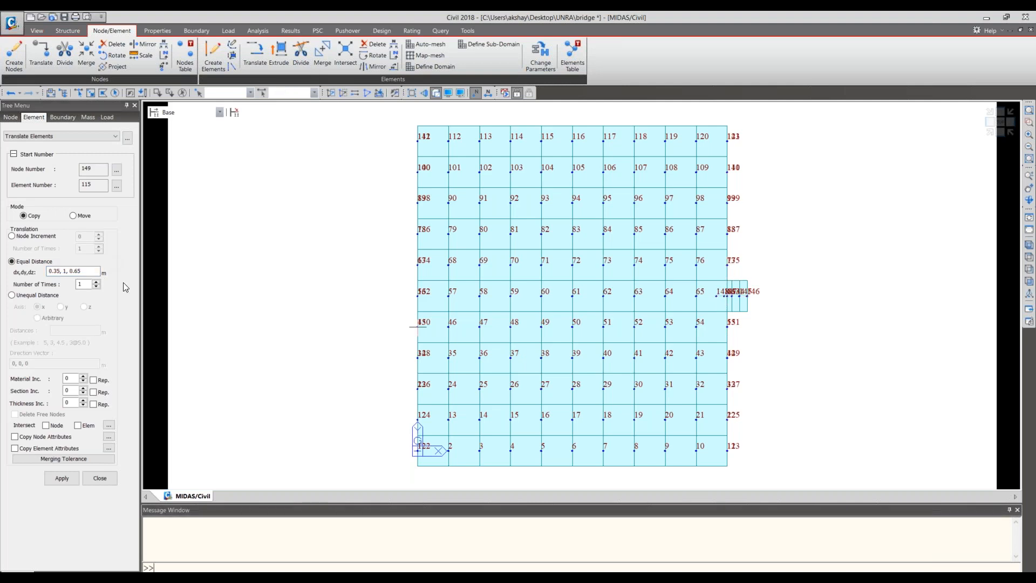
pyautogui.click(87, 272)
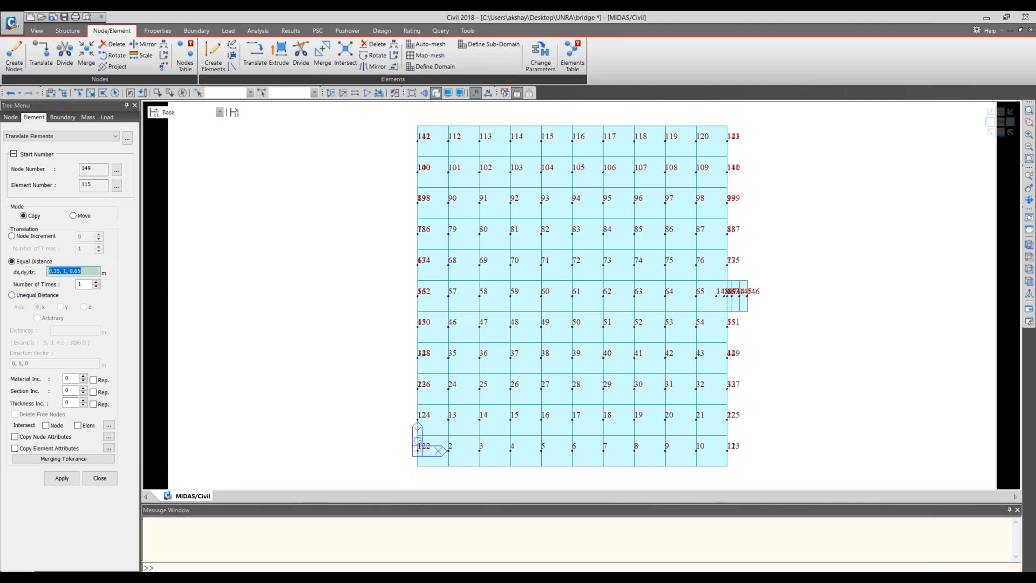
pyautogui.click(727, 297)
pyautogui.click(728, 266)
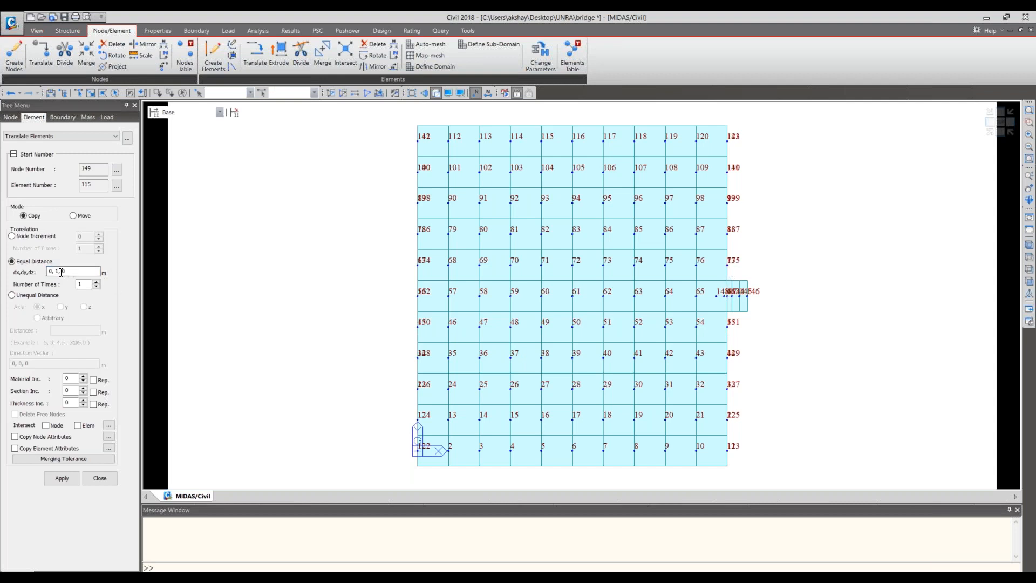
# - Copy elements 111 to 114 five times at that spacing, with node and element intersection and node and element attributes included
pyautogui.click(45, 425)
pyautogui.click(78, 425)
pyautogui.click(15, 437)
pyautogui.click(15, 448)
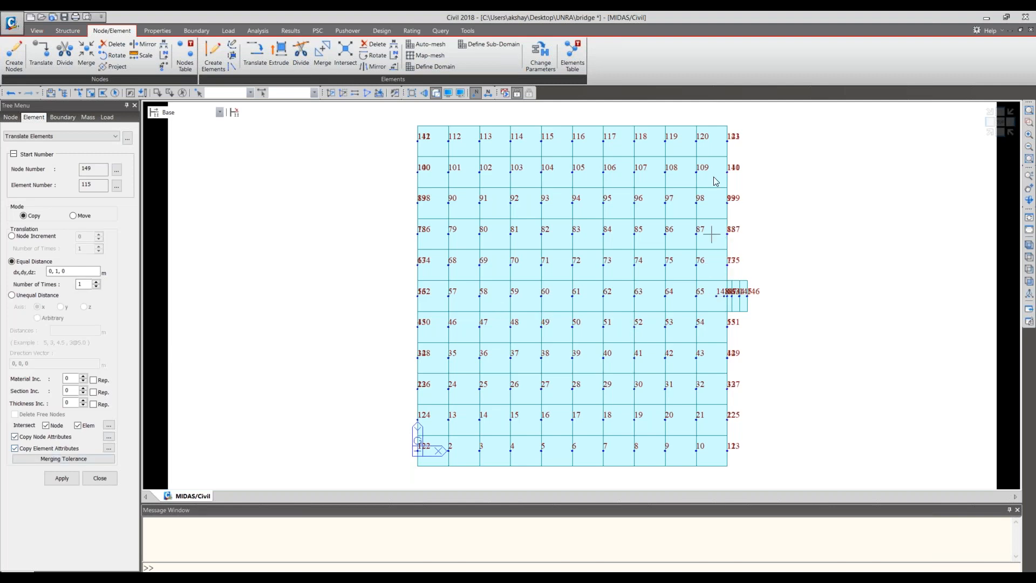
pyautogui.write('5')
pyautogui.click(68, 477)
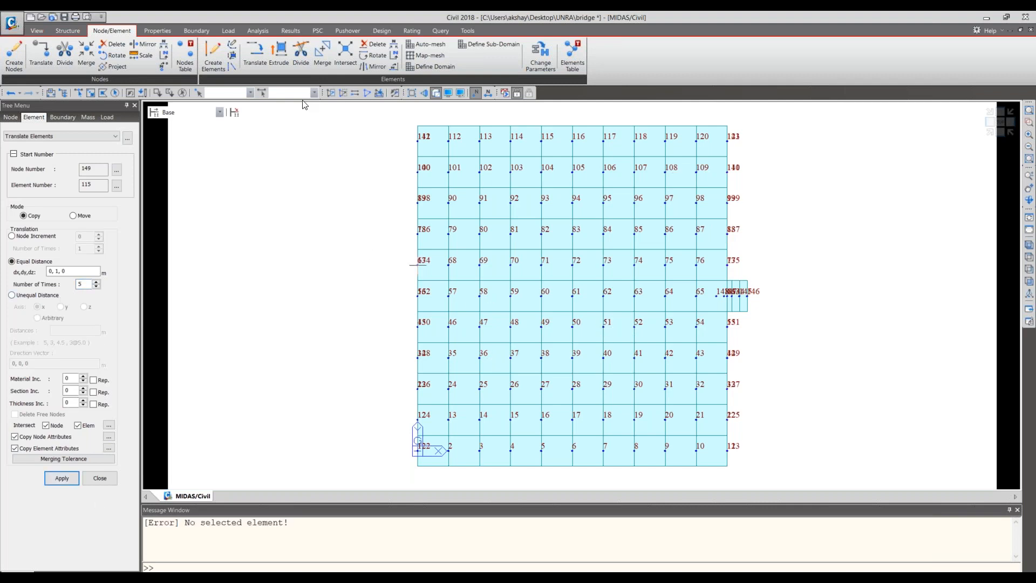
pyautogui.click(130, 94)
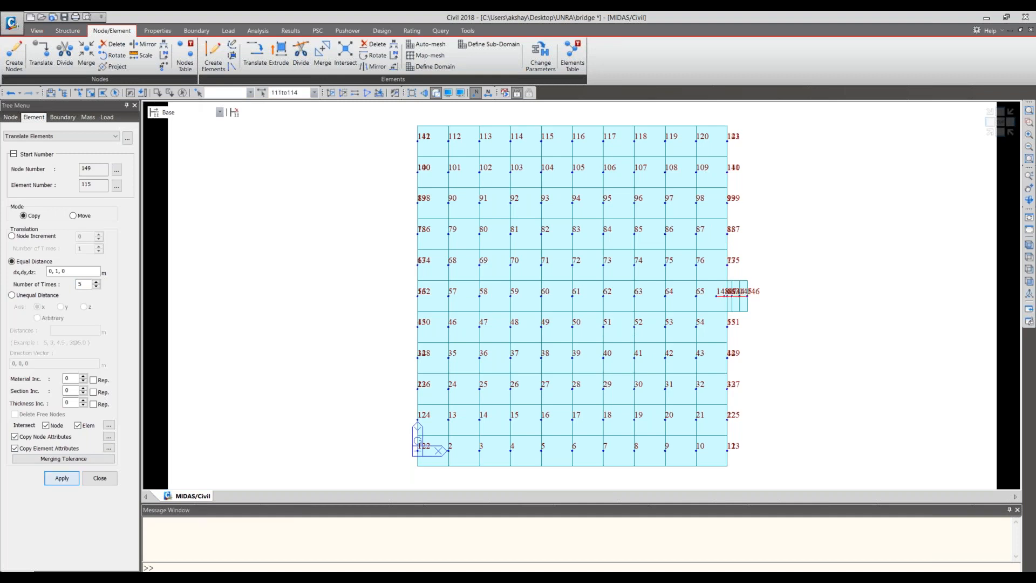
pyautogui.click(66, 477)
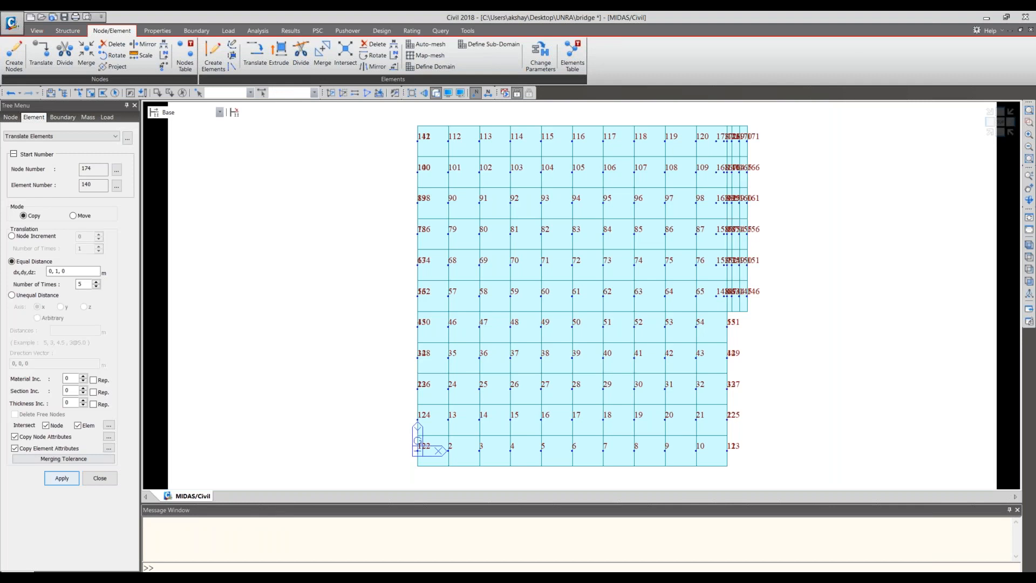
# - Reselect the four original pier cap elements and copy them five times by 0, -1, 0 m
pyautogui.click(56, 271)
pyautogui.write('-')
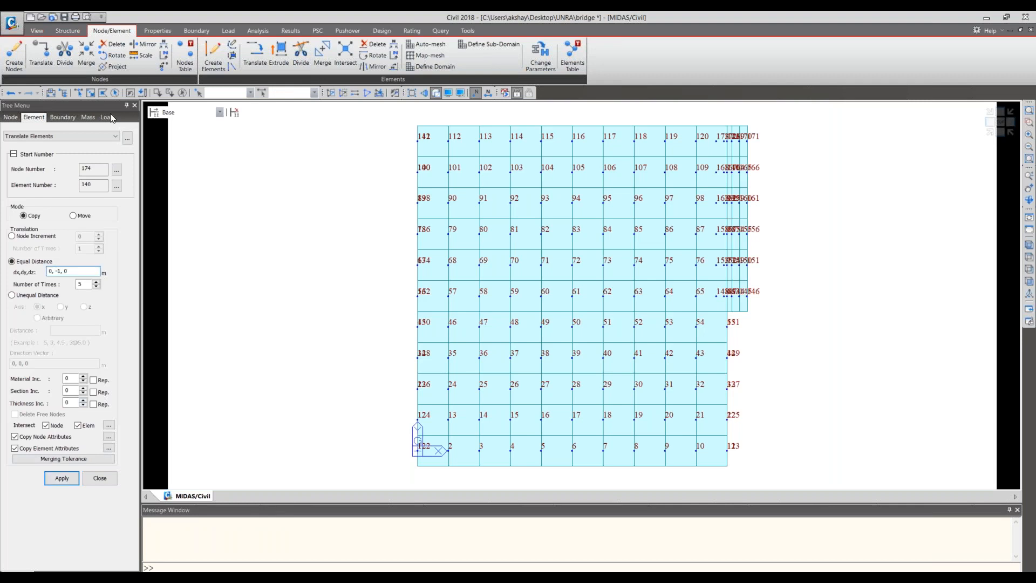
pyautogui.click(135, 95)
pyautogui.click(60, 477)
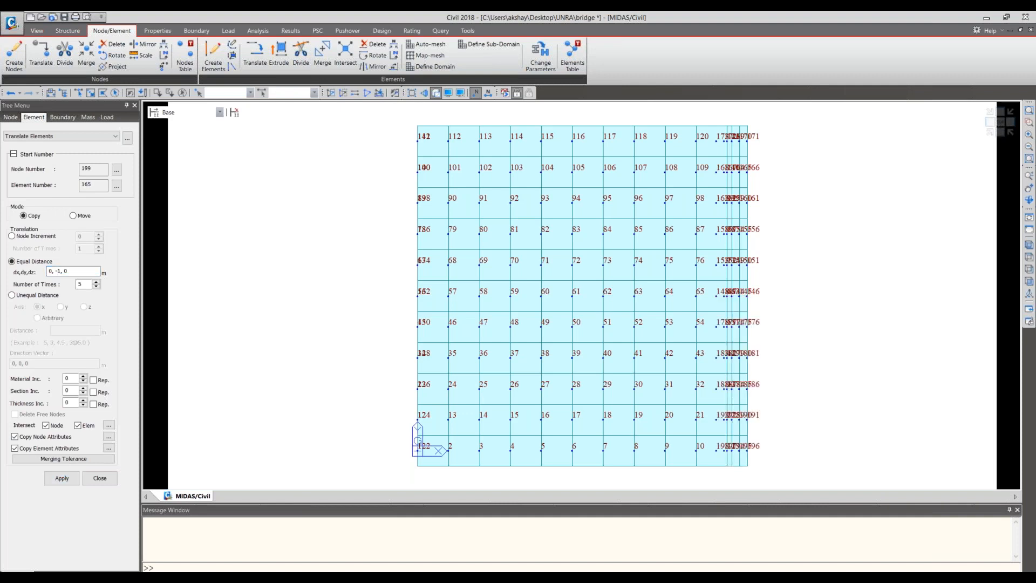
# - Compare the pier cap's front profile with the drawing's side elevation and select its edge nodes, 148to198by5, beneath the girders
pyautogui.click(991, 122)
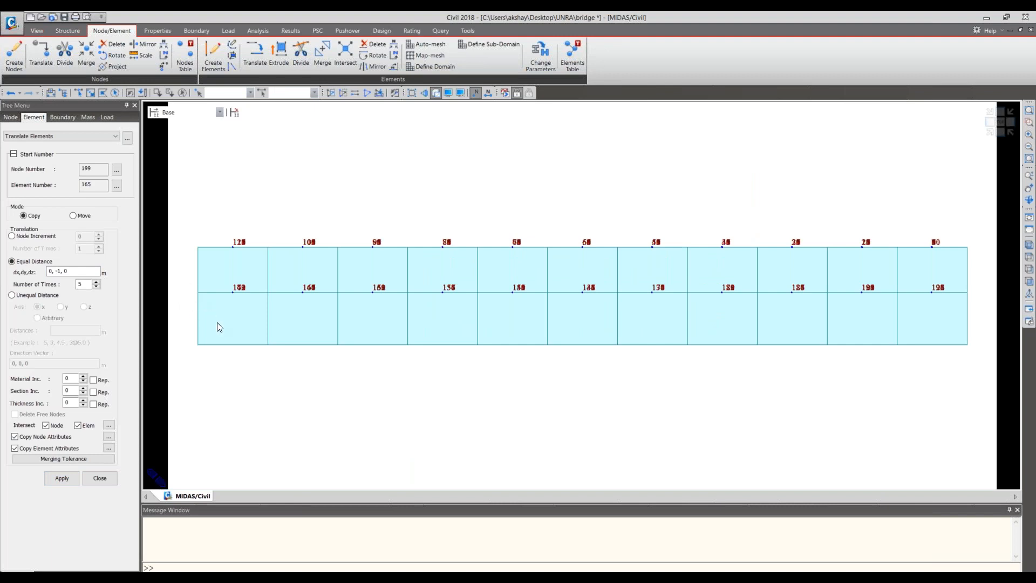
pyautogui.click(1001, 132)
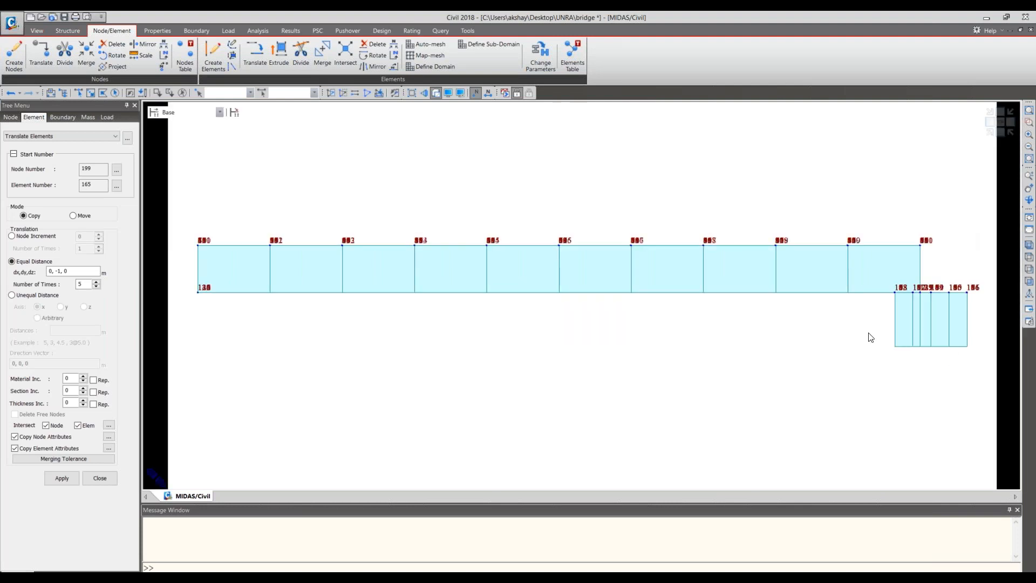
pyautogui.moveTo(846, 335); pyautogui.dragTo(603, 294, button='middle')
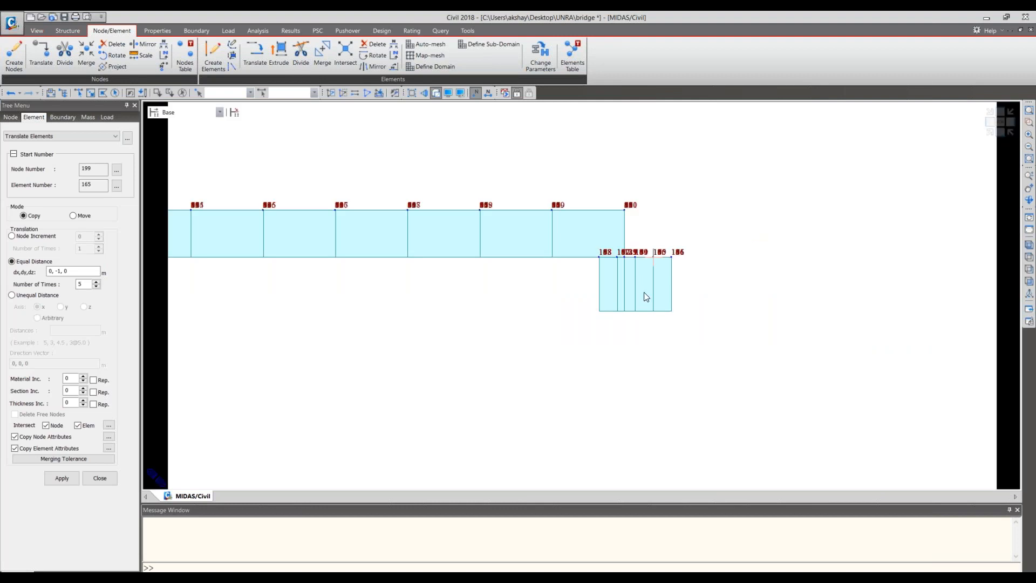
pyautogui.scroll(1, 636, 288)
pyautogui.scroll(-1, 636, 287)
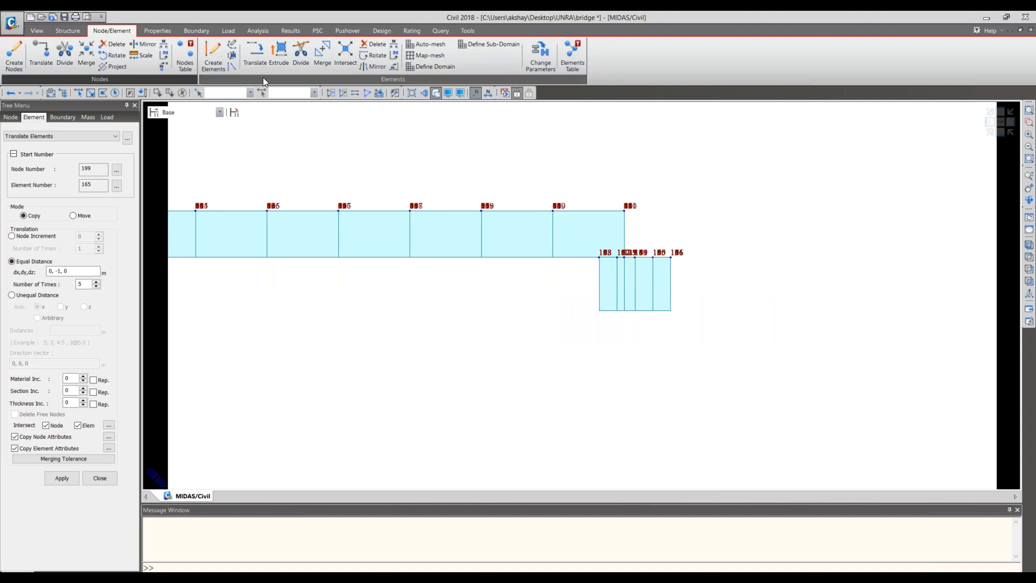
pyautogui.click(78, 93)
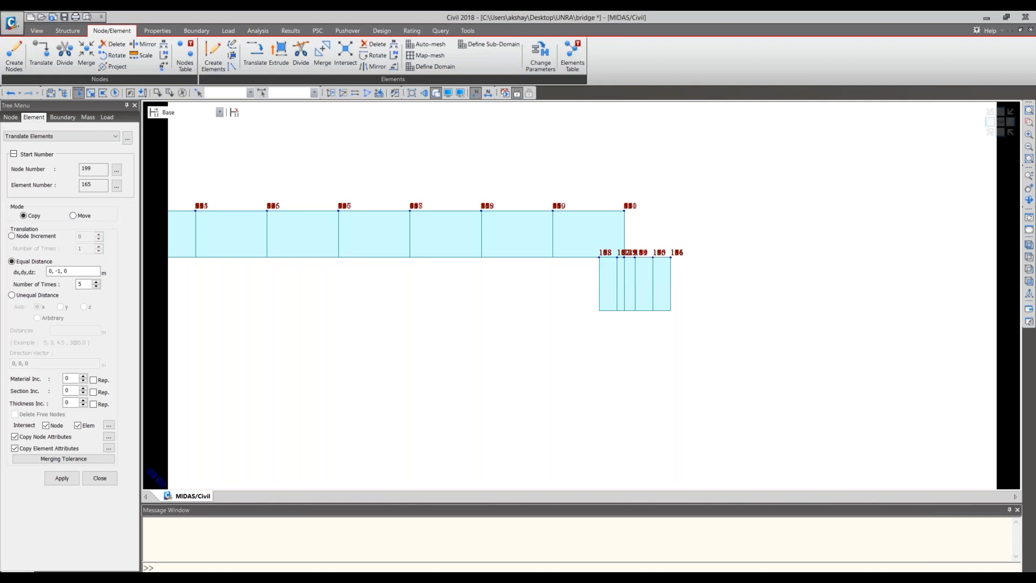
pyautogui.hotkey('alt', 'Tab')
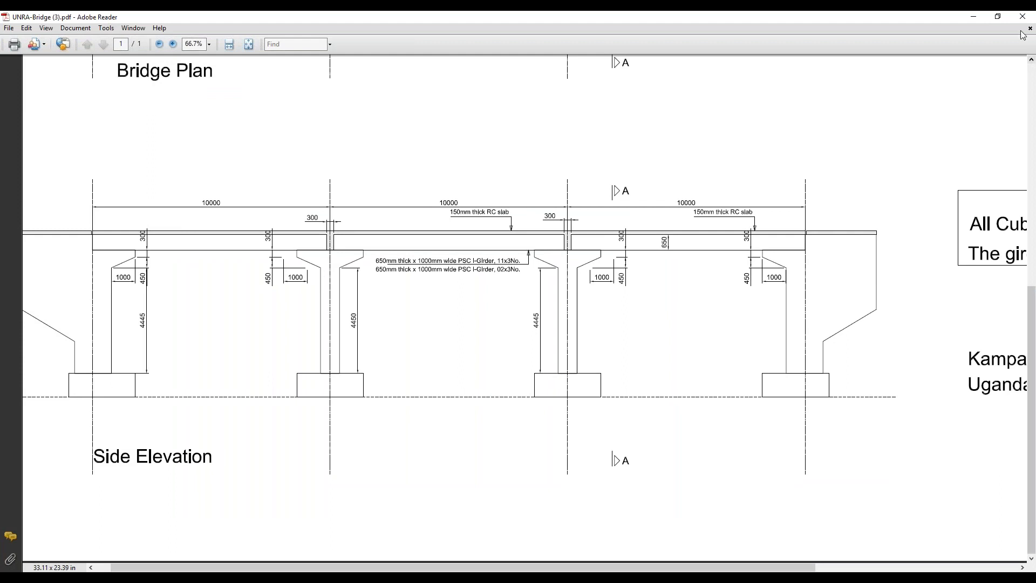
pyautogui.click(975, 17)
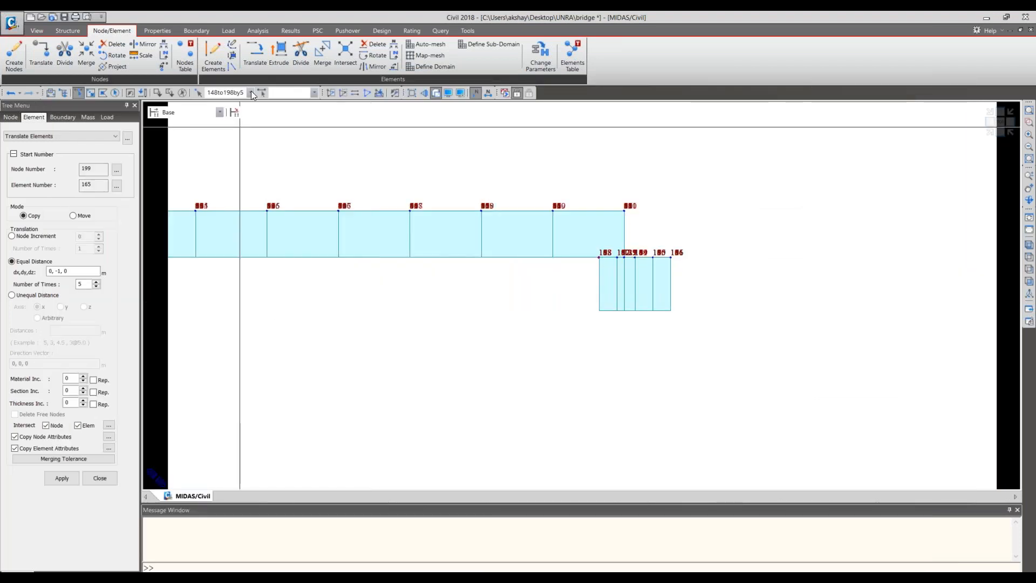
# - Try to extrude the selected edge nodes into beams with section 3: Pier cap taper, two times at 0.25, 0, 0 m
pyautogui.click(279, 58)
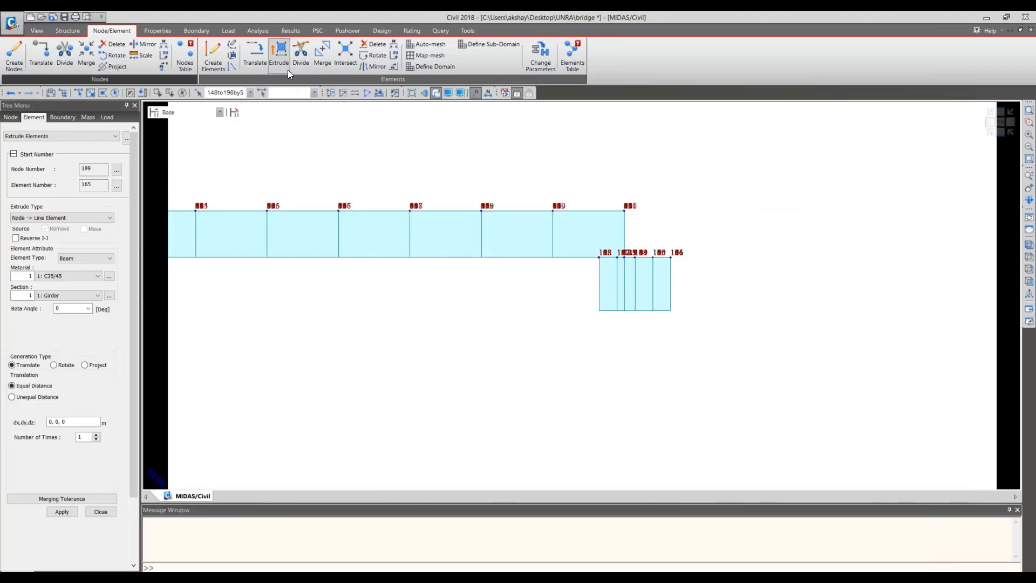
pyautogui.click(89, 297)
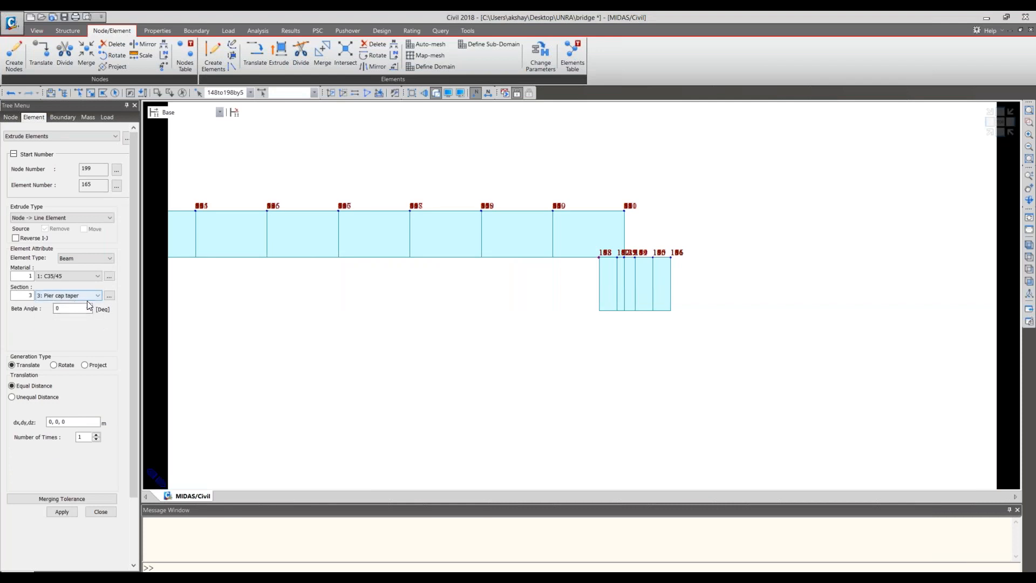
pyautogui.moveTo(53, 422); pyautogui.dragTo(48, 421)
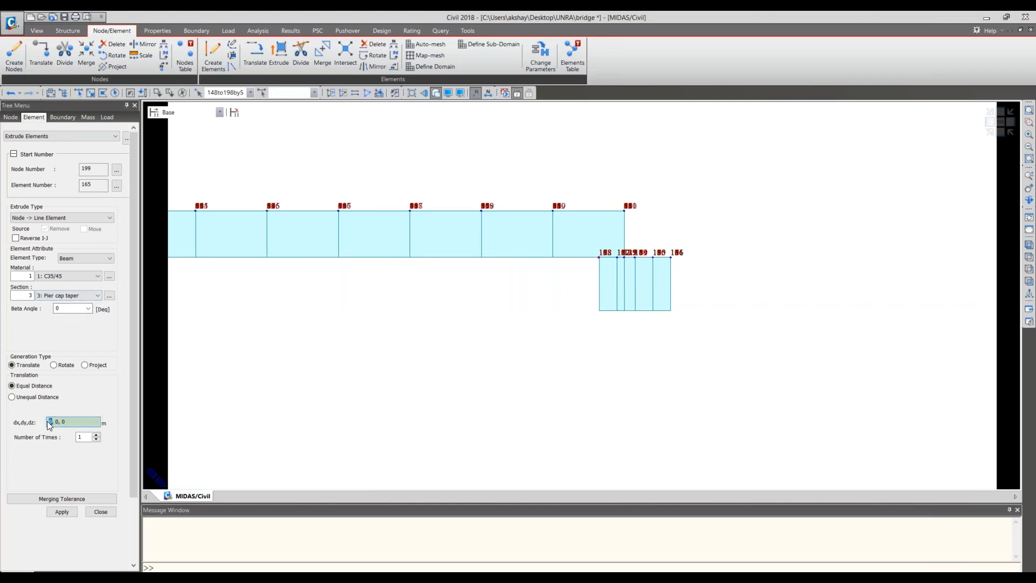
pyautogui.write('0.25')
pyautogui.click(97, 434)
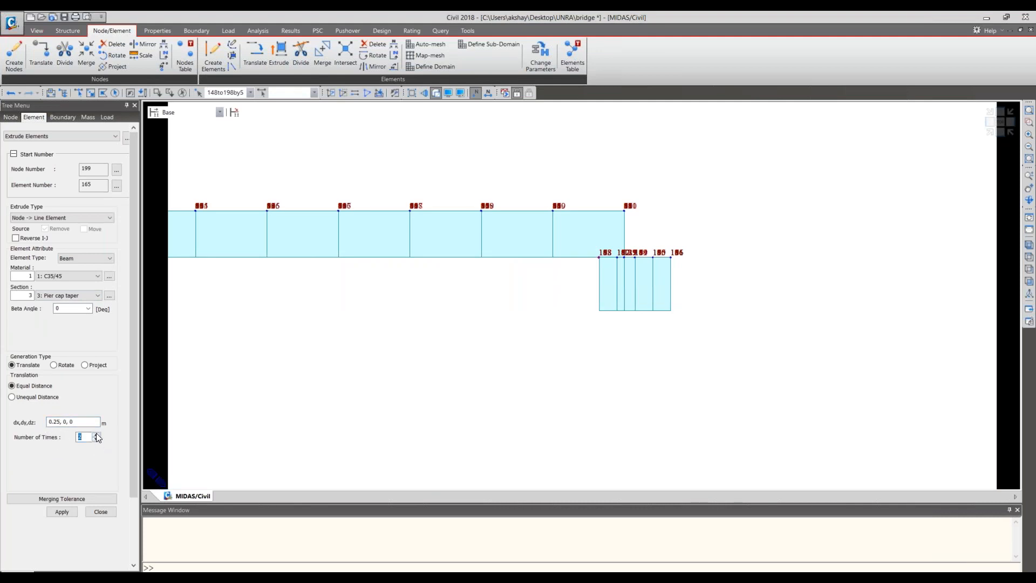
pyautogui.click(62, 512)
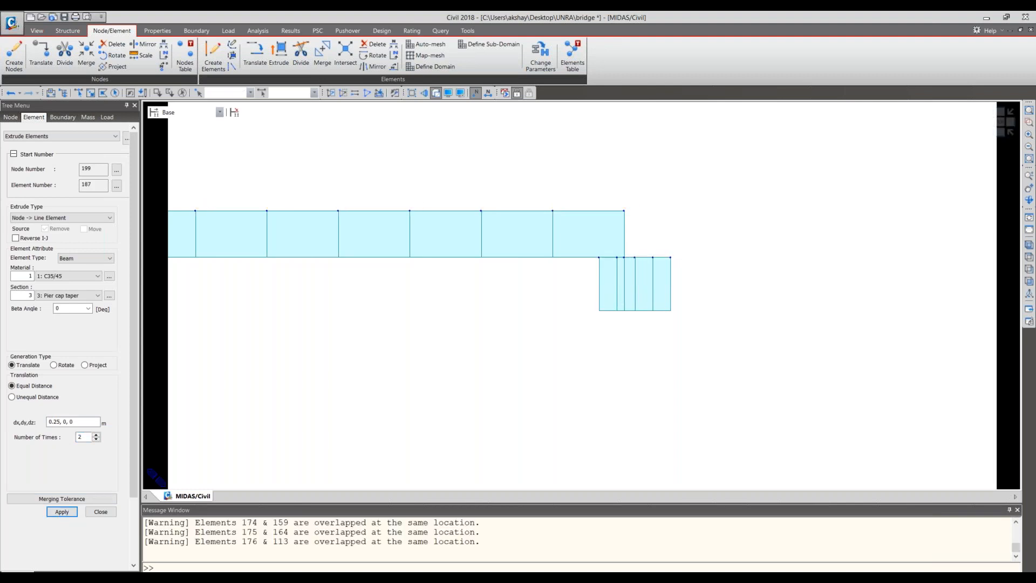
pyautogui.hotkey('ctrl', 'z')
# - Reselect edge nodes 148to198by5 and extrude them two times by -0.25, 0, 0 m with the Pier cap taper section
pyautogui.click(69, 422)
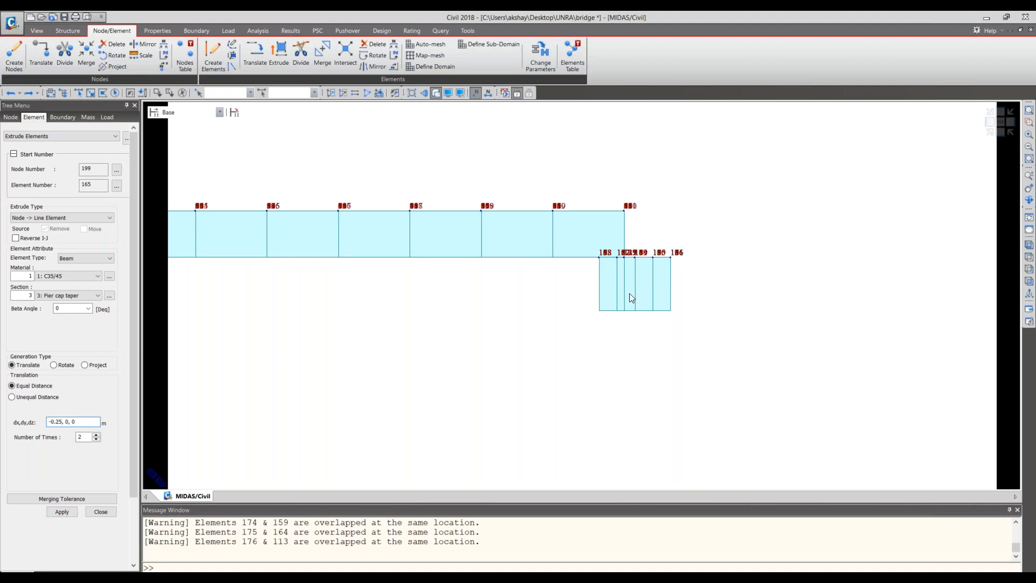
pyautogui.click(118, 92)
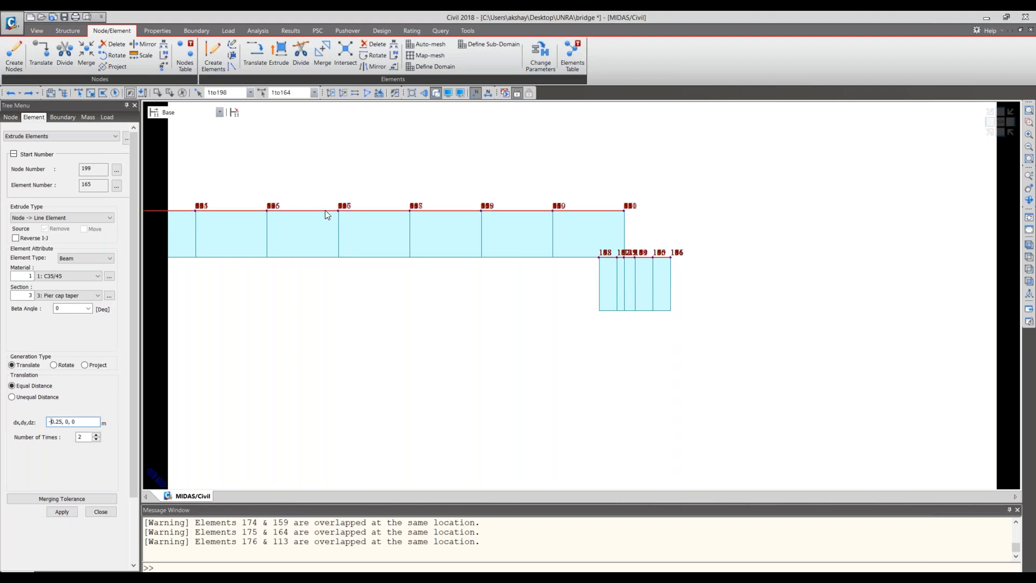
pyautogui.click(508, 360)
pyautogui.press('Escape')
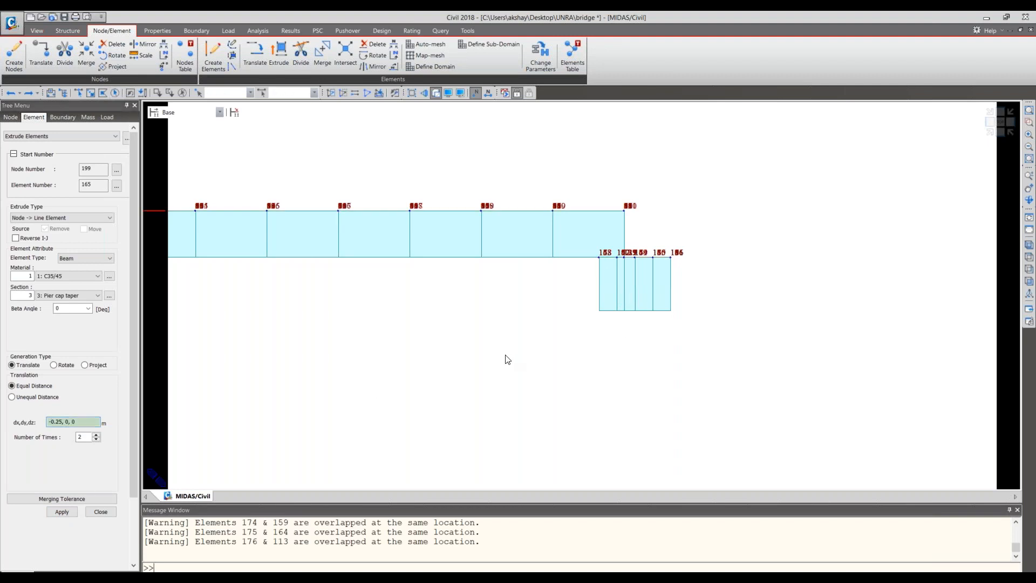
pyautogui.click(78, 92)
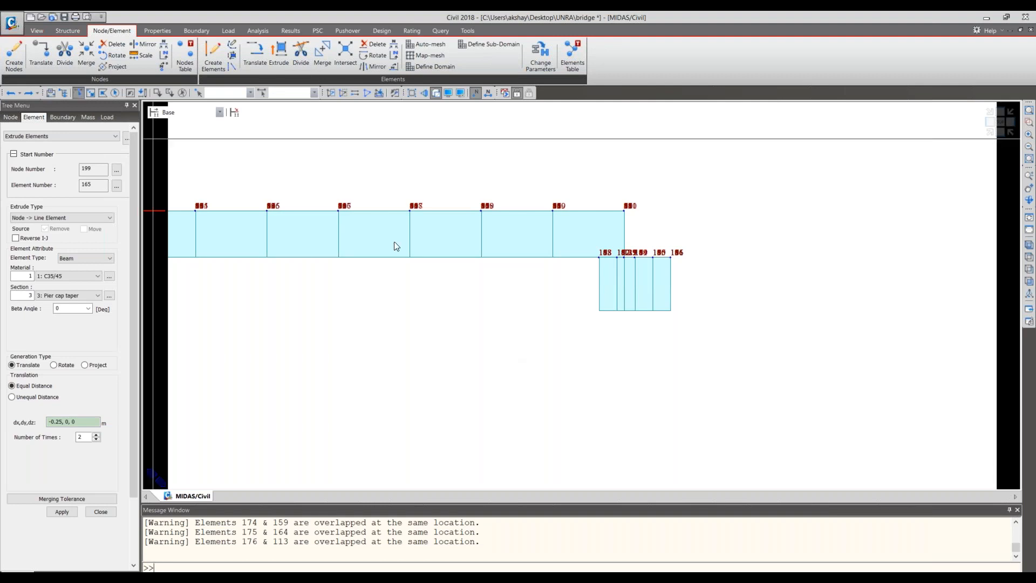
pyautogui.click(597, 257)
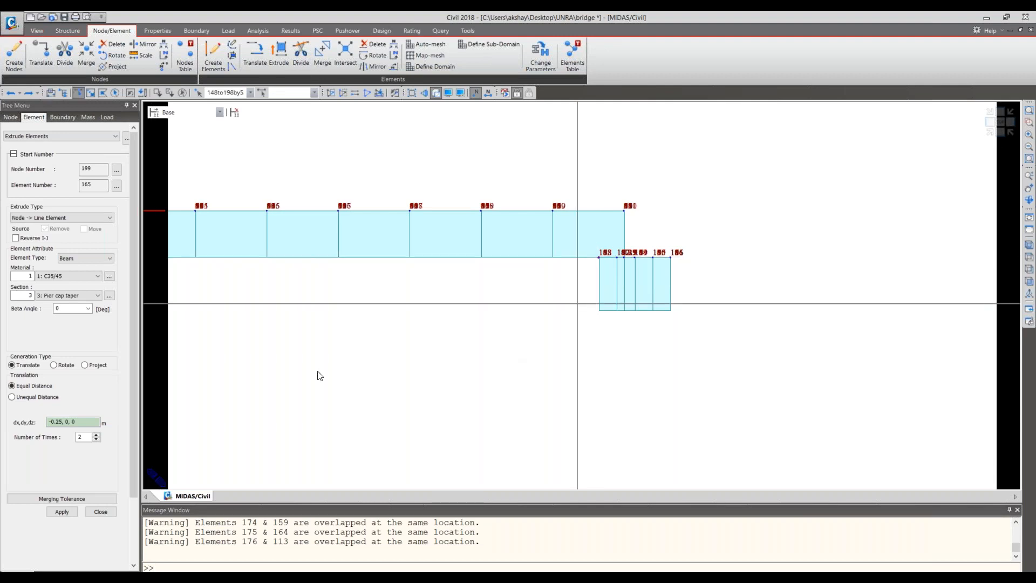
pyautogui.click(65, 511)
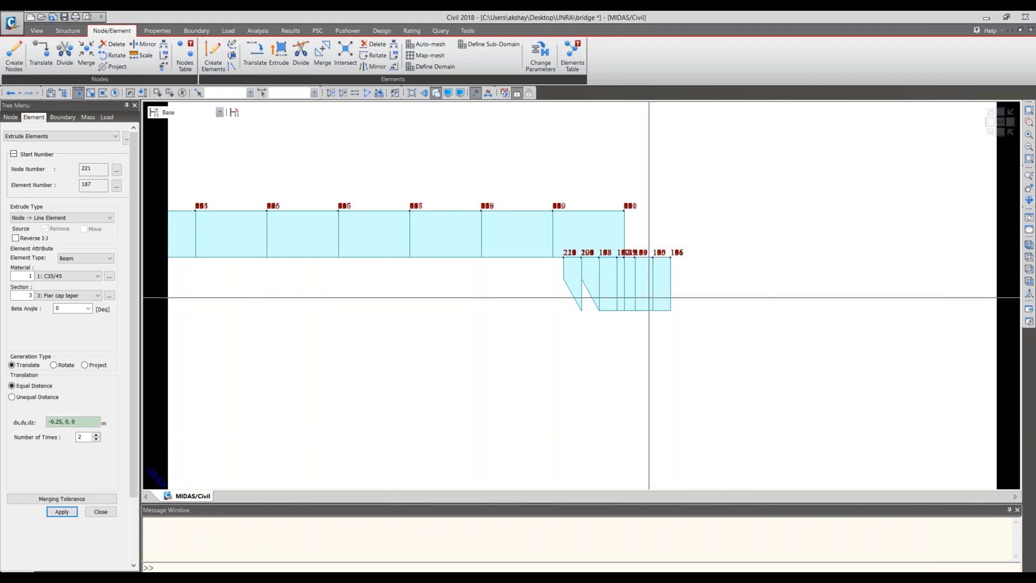
# - Extrude the pier cap's opposite edge nodes, 146to196by5, two times by 0.25, 0, 0 m with the Pier cap taper section
pyautogui.moveTo(650, 301); pyautogui.dragTo(556, 291, button='middle')
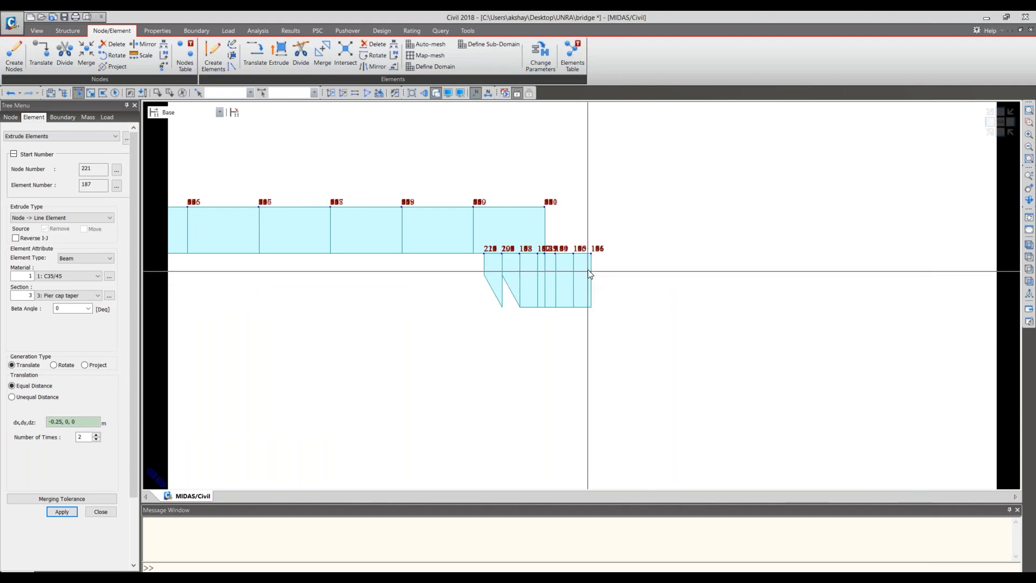
pyautogui.click(595, 258)
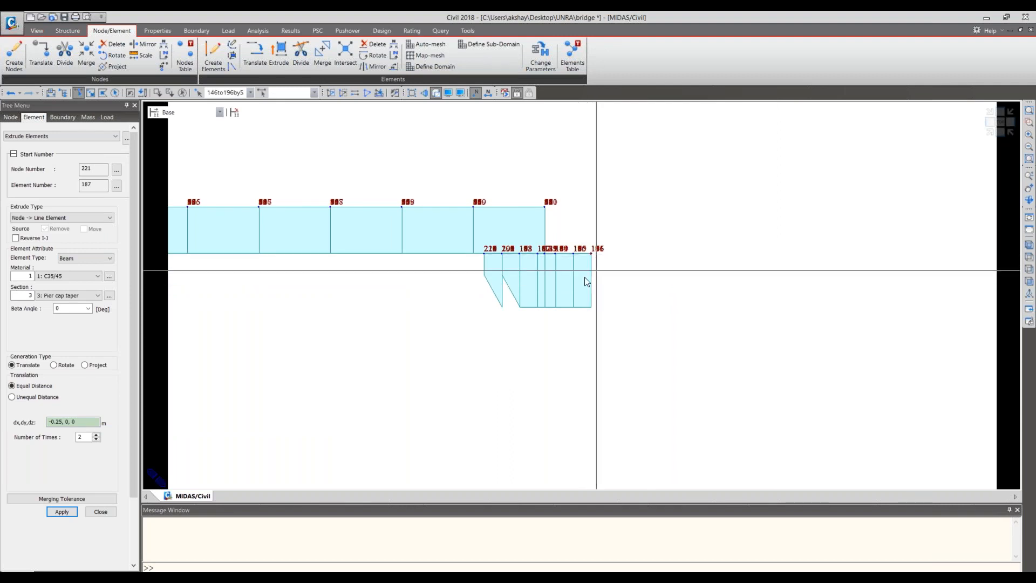
pyautogui.click(52, 422)
pyautogui.press('BackSpace')
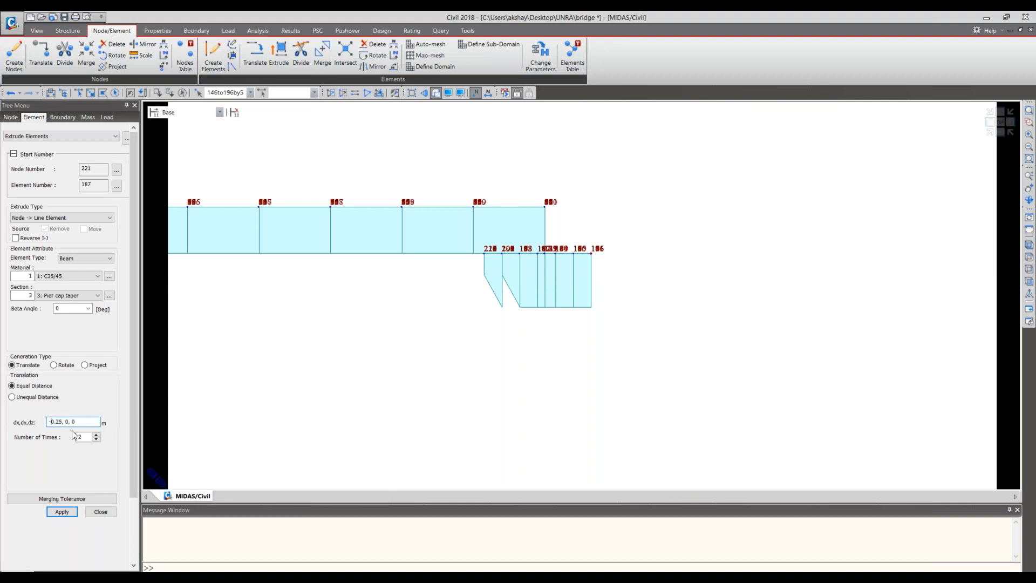
pyautogui.click(63, 513)
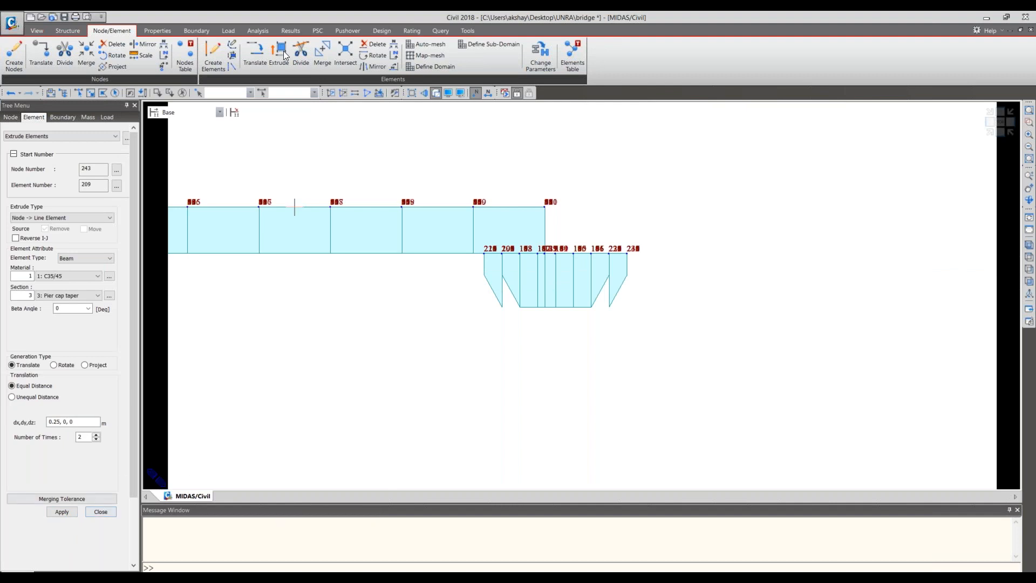
# - Start a tapered section group named LEFT and make its element list ready for picking
pyautogui.click(162, 31)
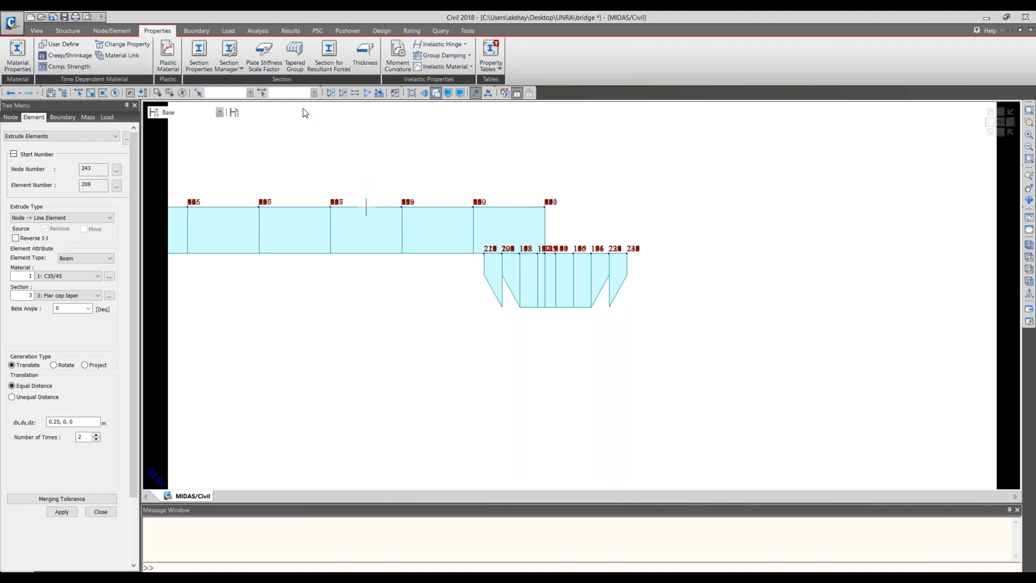
pyautogui.click(296, 63)
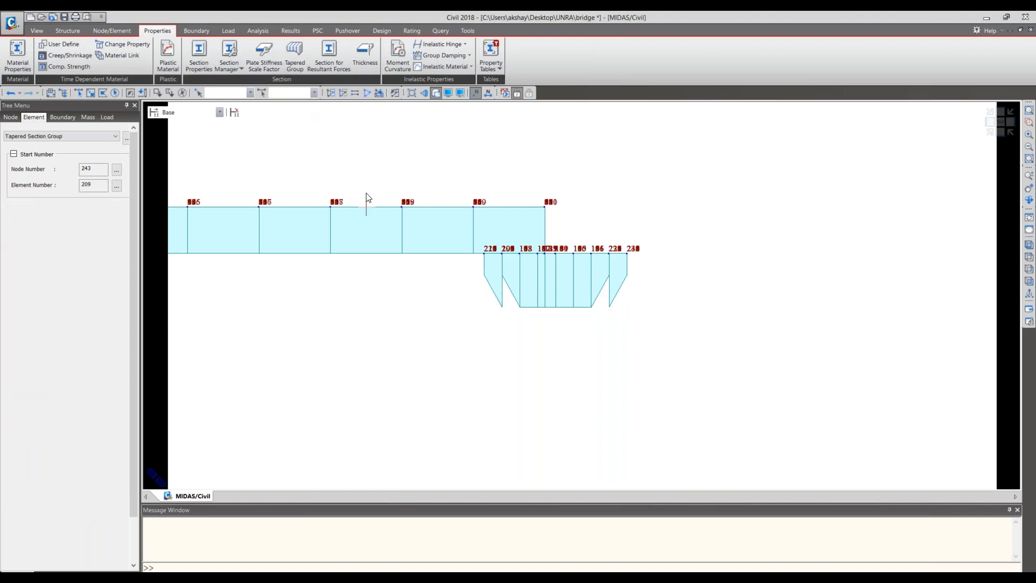
pyautogui.write('LE')
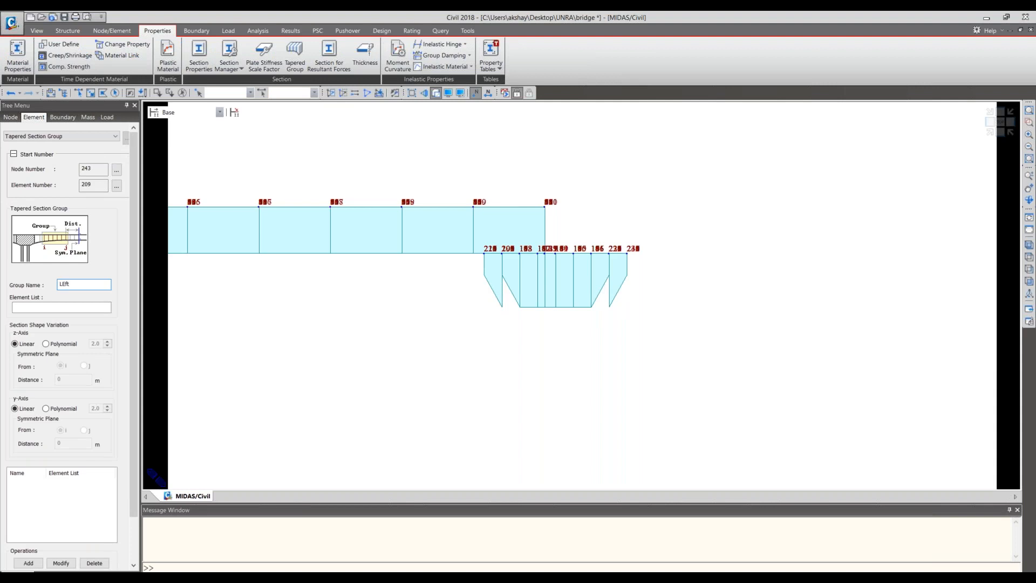
pyautogui.write('fT')
pyautogui.press('BackSpace')
pyautogui.write('EFT')
pyautogui.click(198, 48)
pyautogui.click(76, 309)
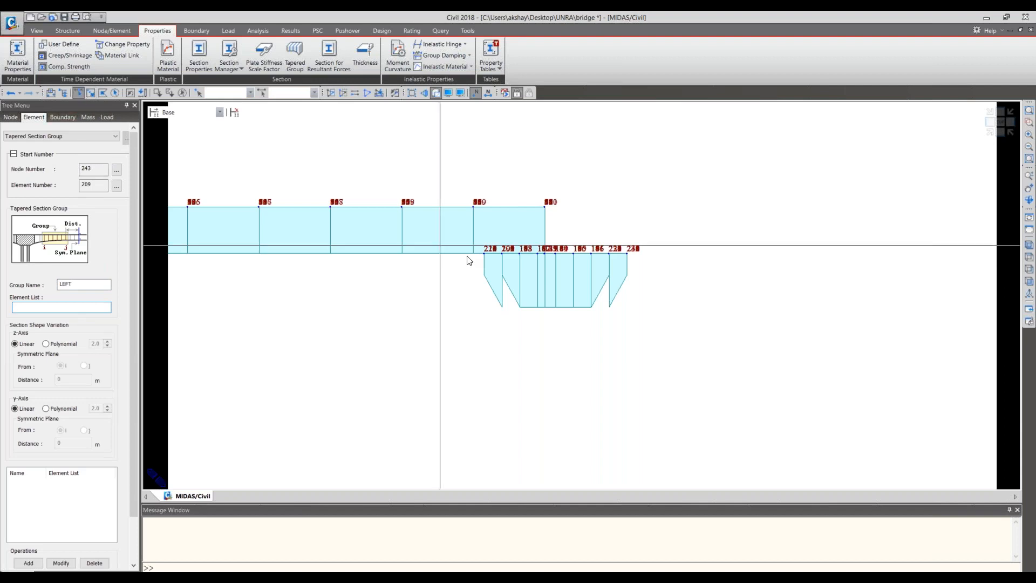
# - Select only the left tapered pier cap elements, 165to186, leaving out girder and straight cap elements, and add the LEFT group
pyautogui.moveTo(493, 248)
pyautogui.mouseDown()
pyautogui.moveTo(511, 266)
pyautogui.moveTo(484, 241)
pyautogui.mouseUp()
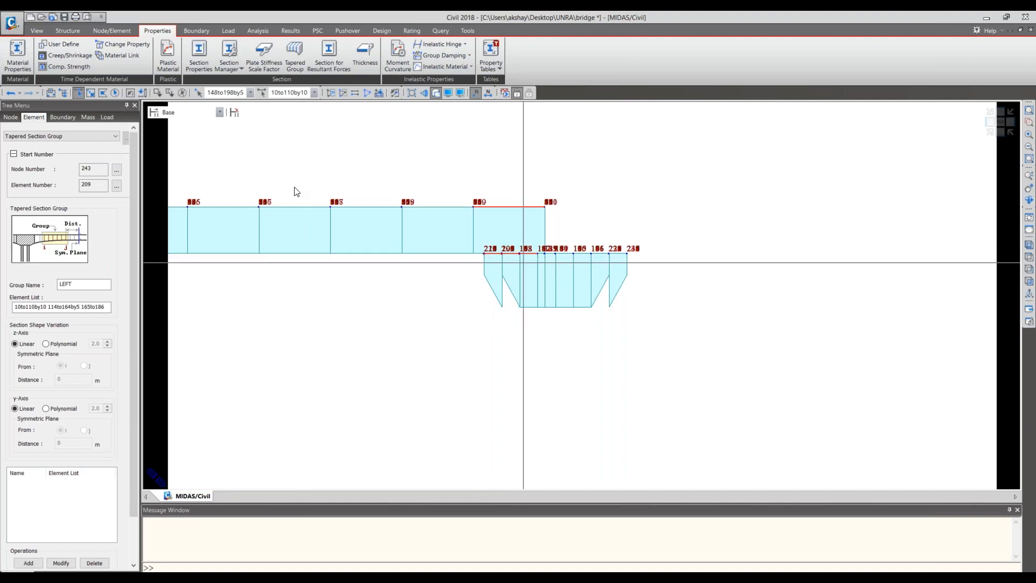
pyautogui.click(157, 92)
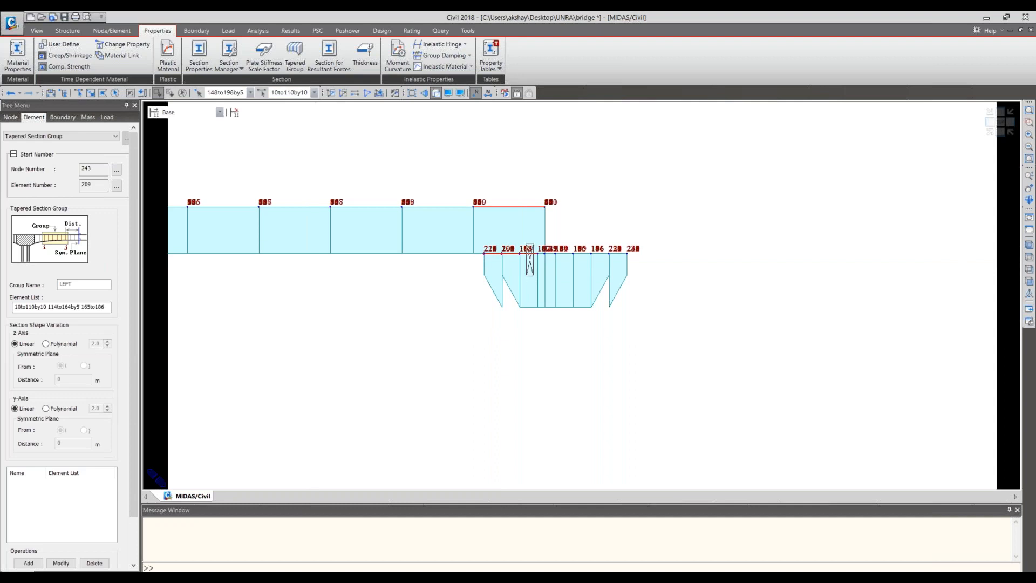
pyautogui.moveTo(539, 237); pyautogui.dragTo(502, 190)
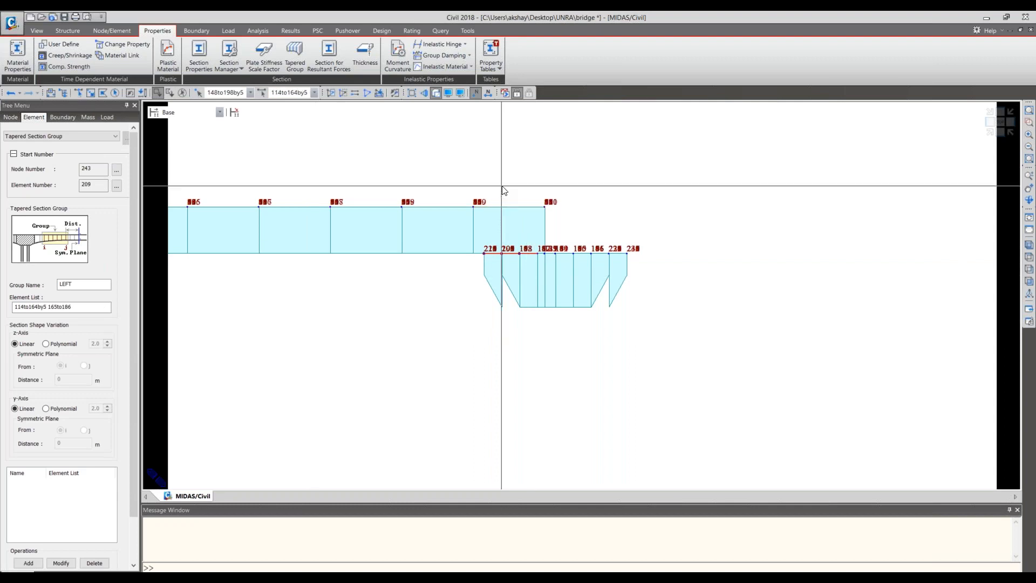
pyautogui.moveTo(539, 259); pyautogui.dragTo(531, 246)
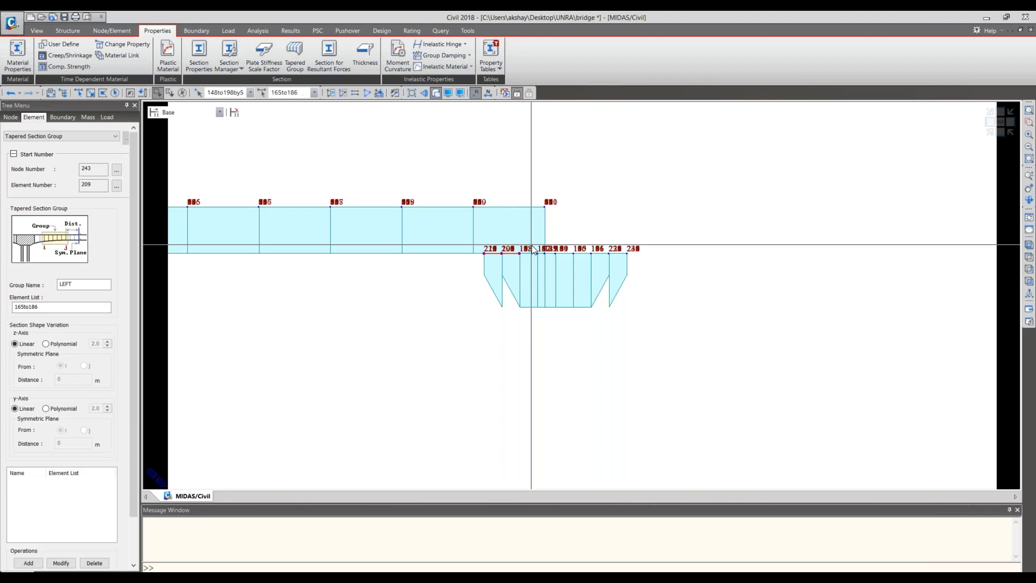
pyautogui.click(23, 563)
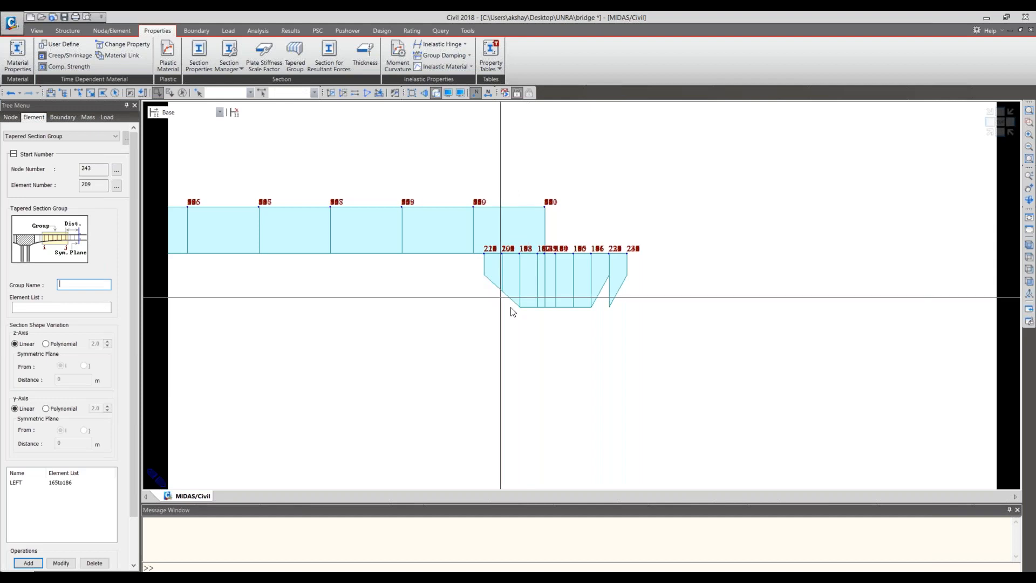
# - Add a second tapered section group named right from elements 187to208, and show the model in isometric view
pyautogui.write('right')
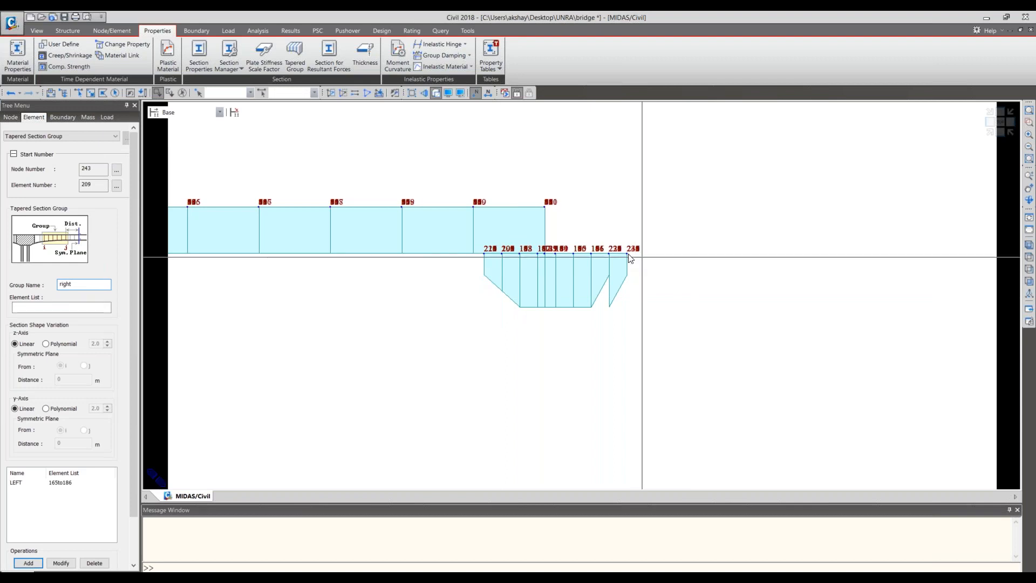
pyautogui.moveTo(659, 256); pyautogui.dragTo(618, 271)
pyautogui.click(78, 93)
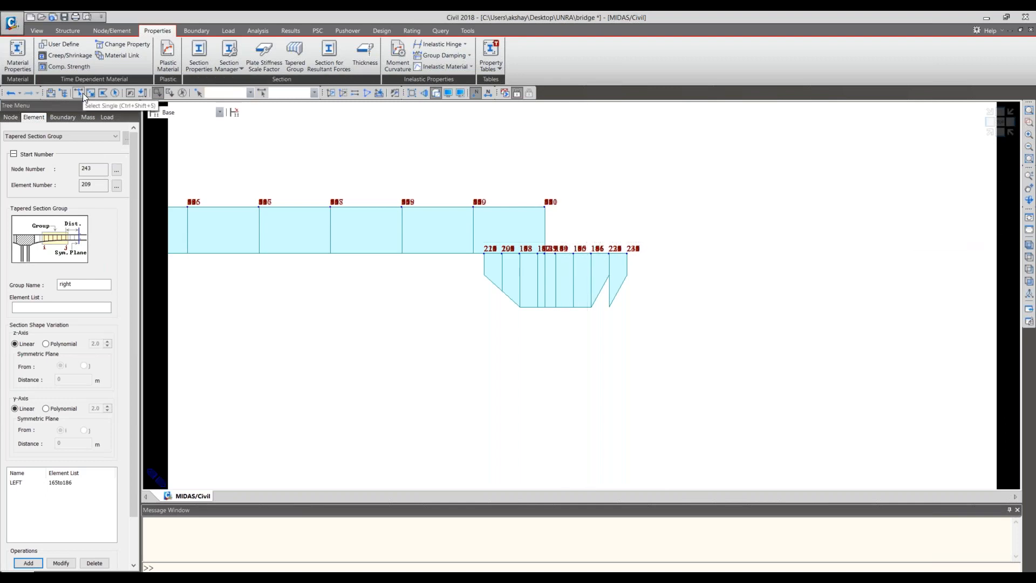
pyautogui.moveTo(589, 234); pyautogui.dragTo(635, 256)
pyautogui.moveTo(672, 285); pyautogui.dragTo(593, 232)
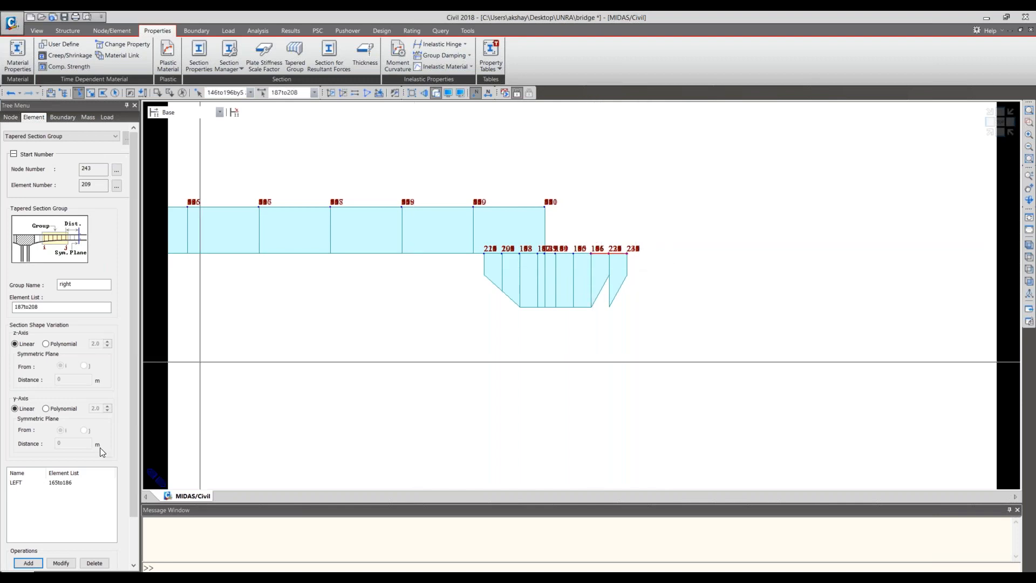
pyautogui.click(39, 564)
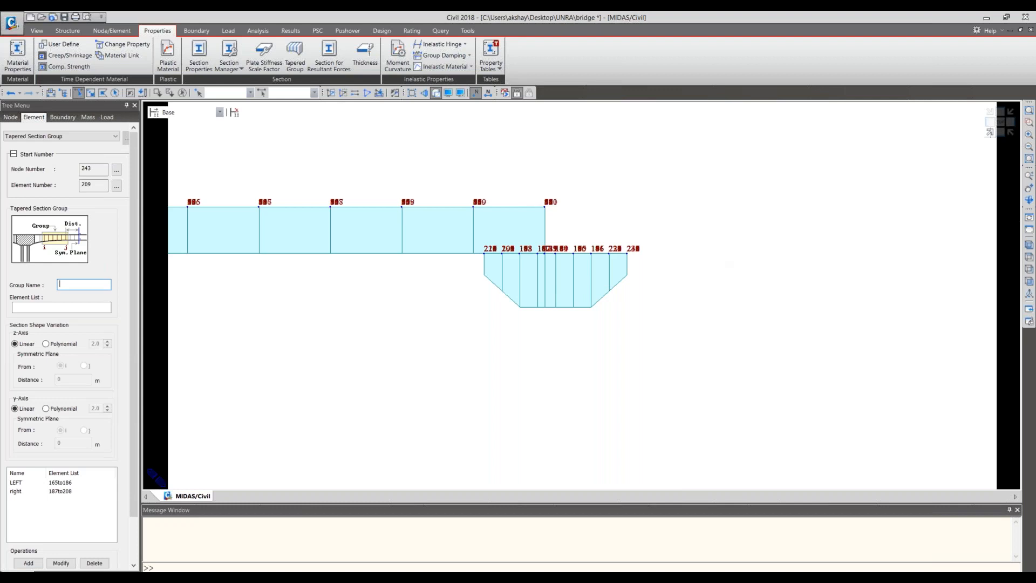
pyautogui.click(1011, 116)
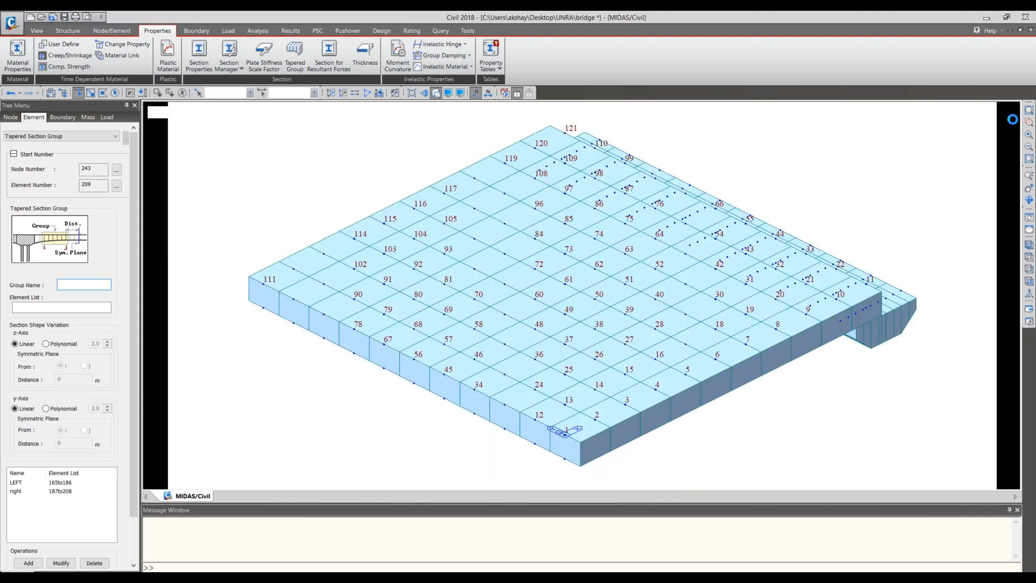
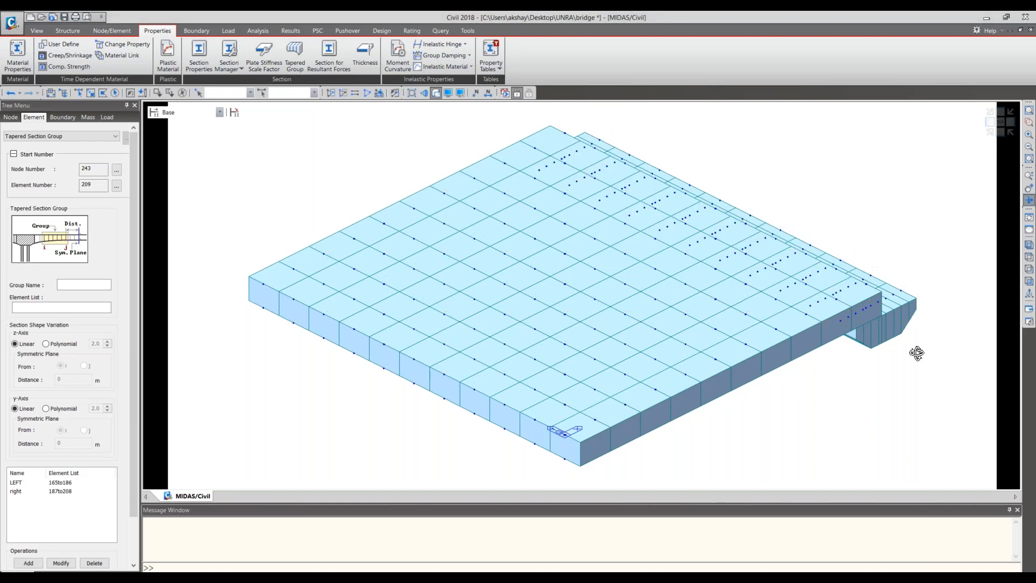
# - Examine the tapered pier cap beneath the girders from below, in isometric view and from the front and side
pyautogui.moveTo(917, 353); pyautogui.dragTo(866, 336)
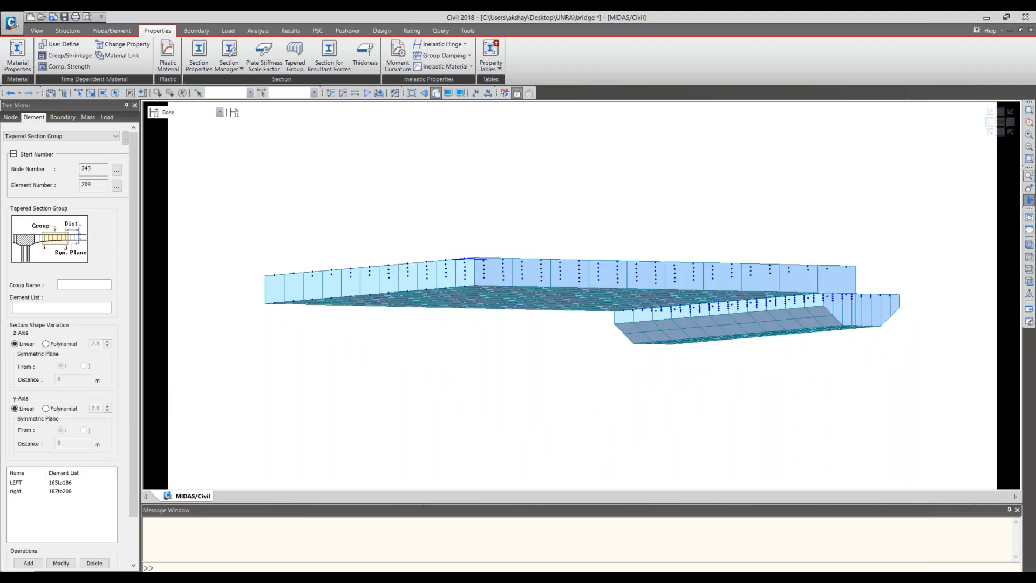
pyautogui.moveTo(821, 293); pyautogui.dragTo(814, 329)
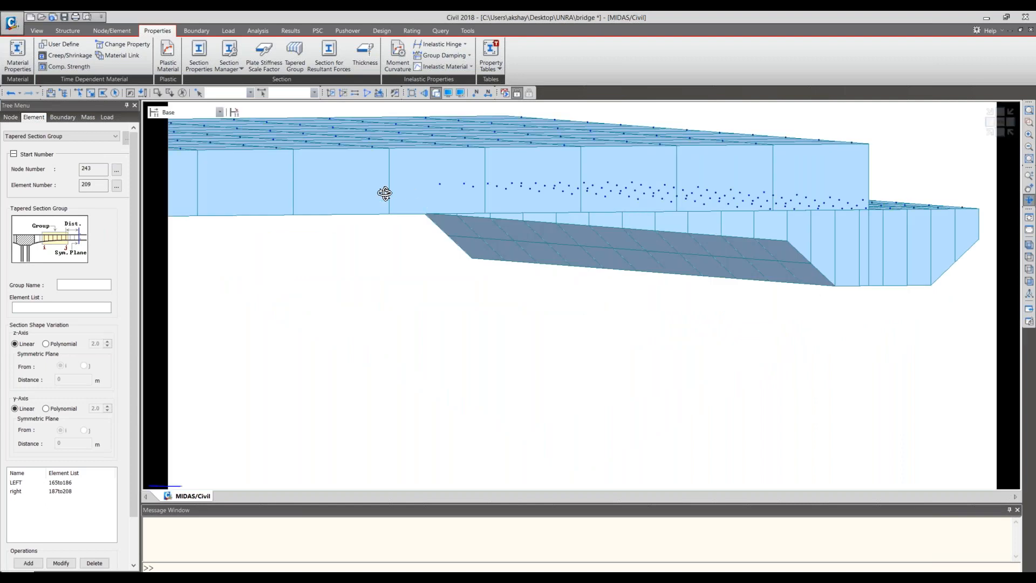
pyautogui.click(994, 133)
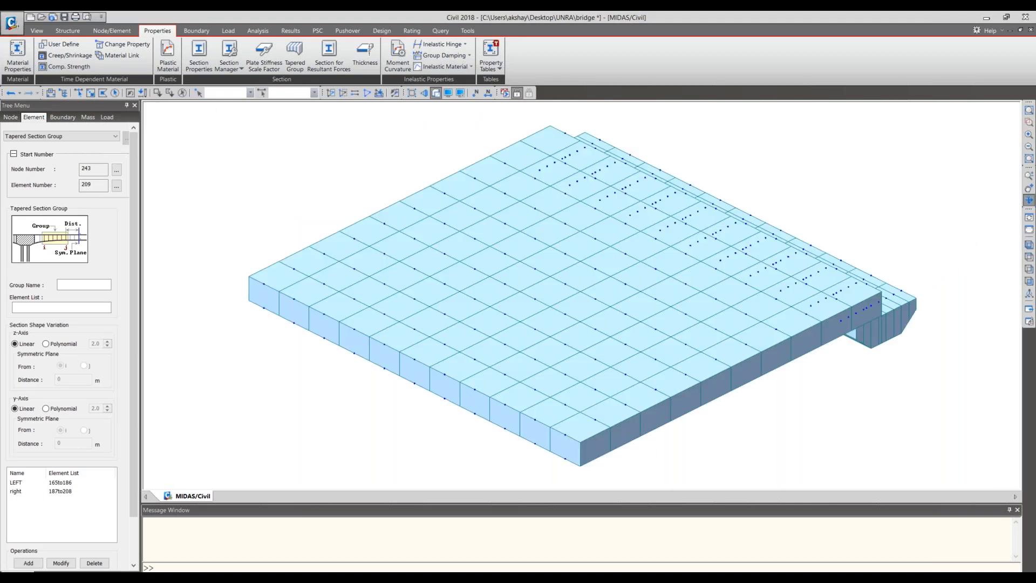
pyautogui.click(1001, 133)
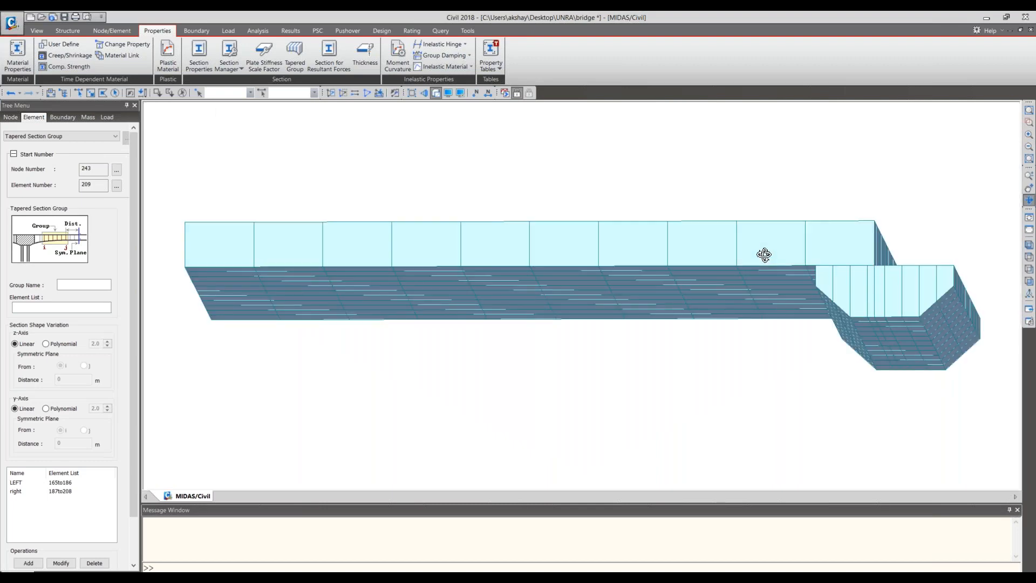
pyautogui.moveTo(764, 254); pyautogui.dragTo(812, 306)
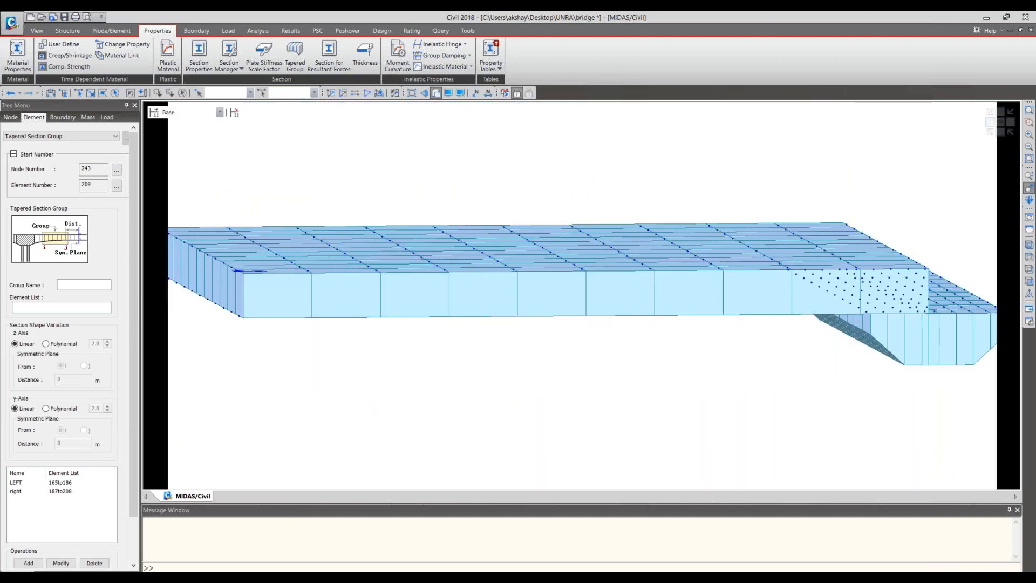
pyautogui.moveTo(816, 309); pyautogui.dragTo(509, 320, button='middle')
pyautogui.moveTo(868, 319); pyautogui.dragTo(924, 239)
pyautogui.click(1029, 192)
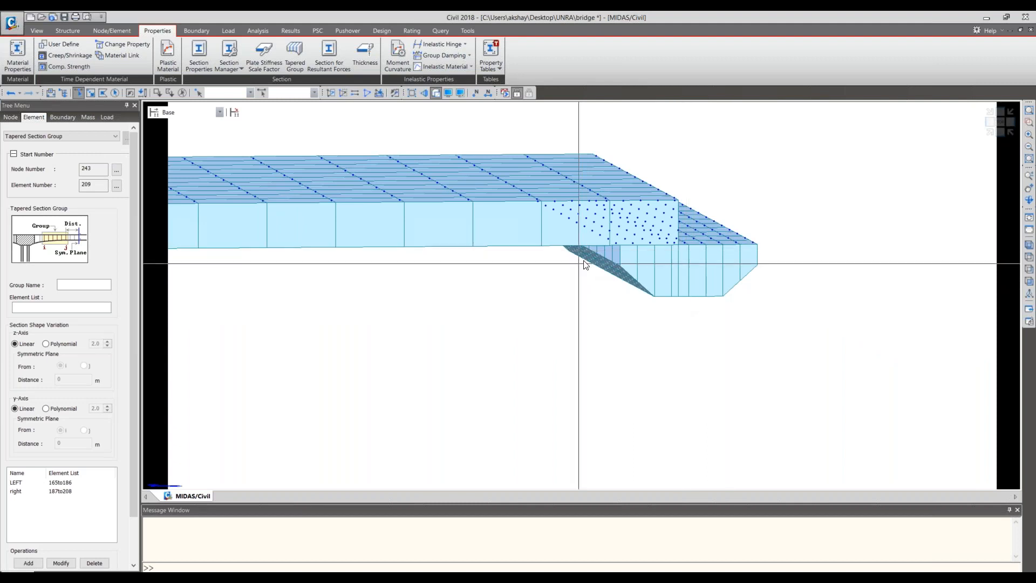
pyautogui.click(1000, 133)
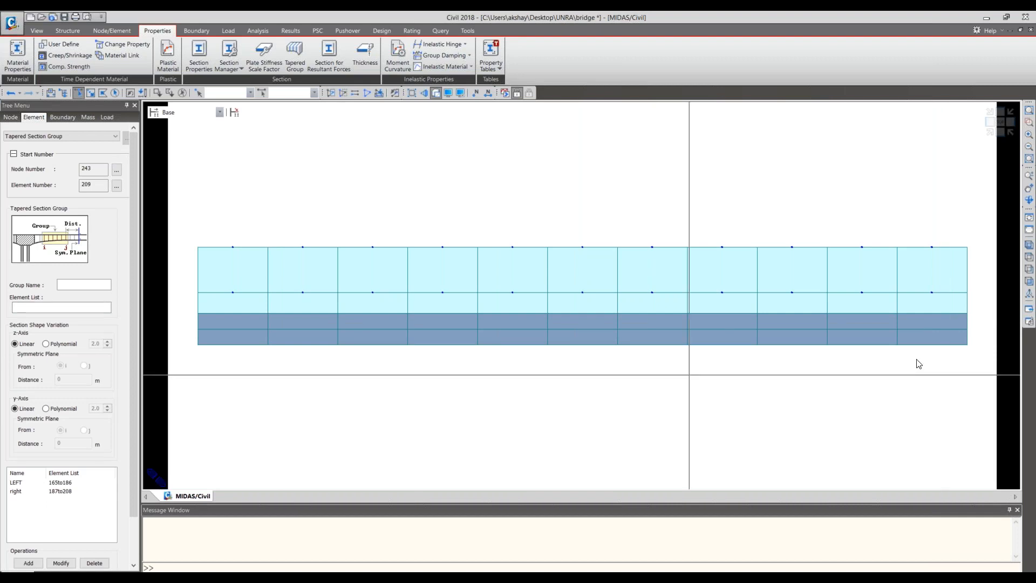
pyautogui.click(999, 134)
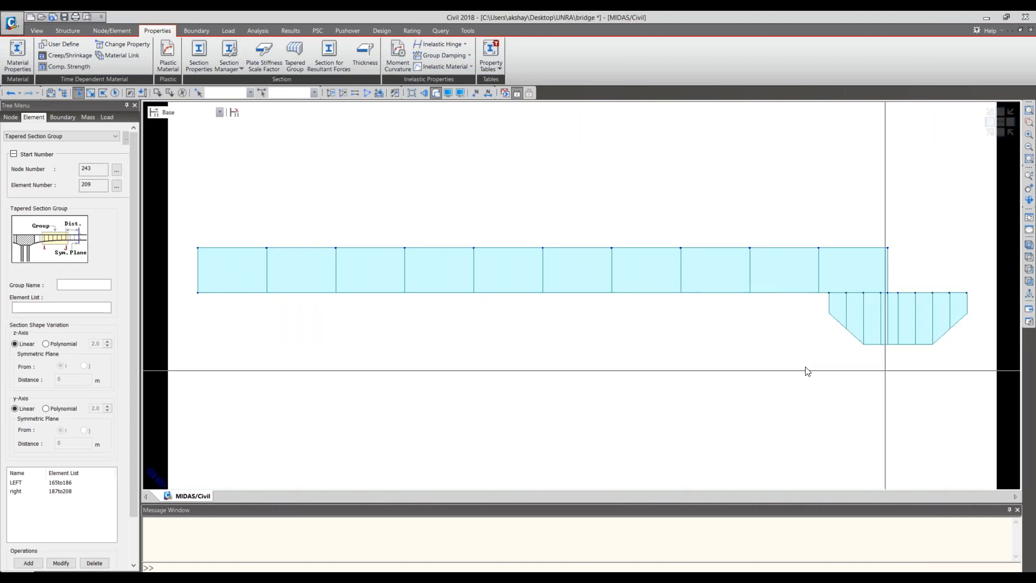
pyautogui.moveTo(876, 311); pyautogui.dragTo(734, 304, button='middle')
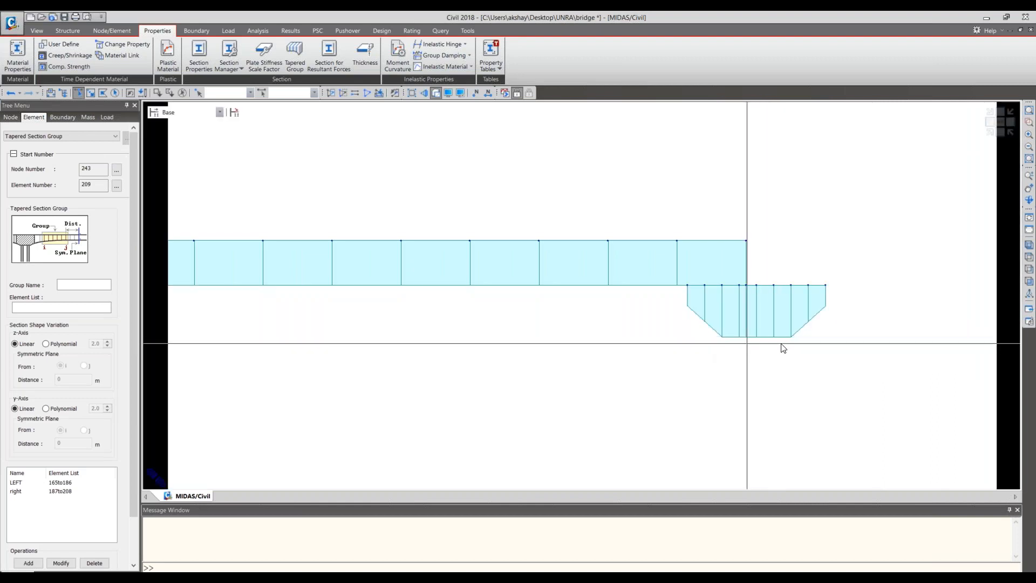
# - Close the tapered section group settings and check the depth of the Pier cap MID section
pyautogui.click(759, 290)
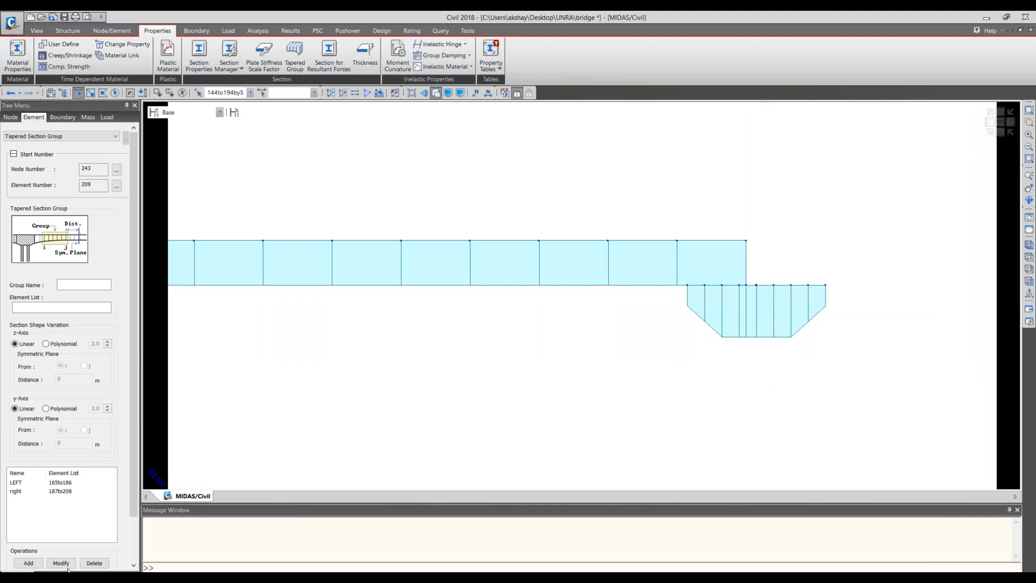
pyautogui.scroll(-3, 132, 537)
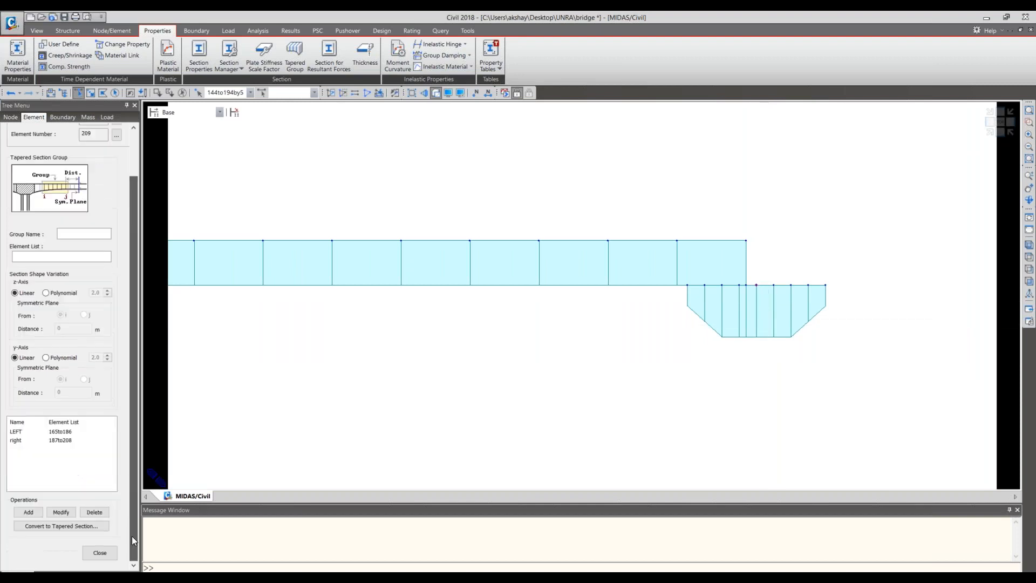
pyautogui.click(102, 556)
pyautogui.click(66, 206)
pyautogui.rightClick(65, 204)
pyautogui.click(95, 326)
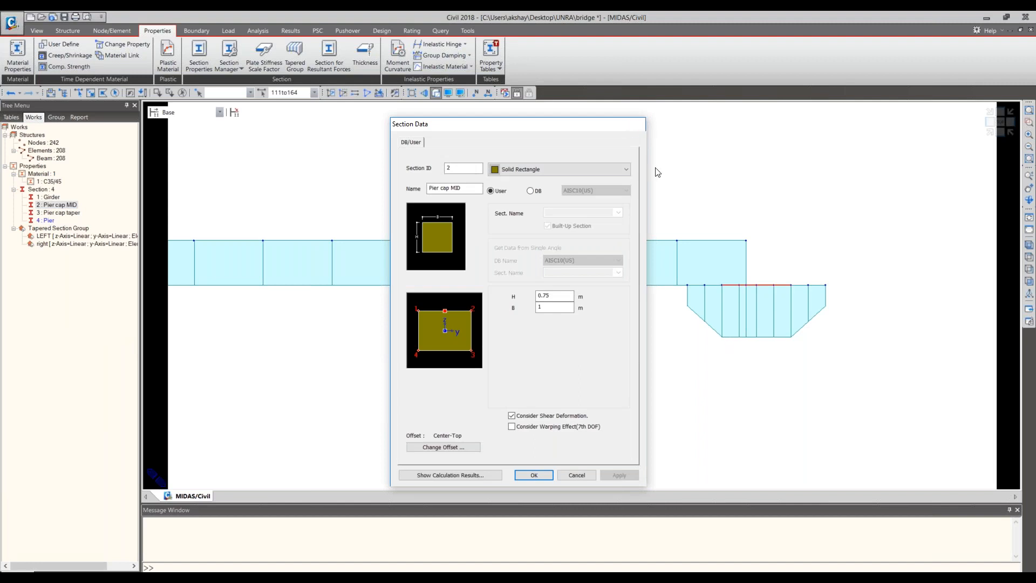
pyautogui.press('Escape')
# - Copy the pier cap's centreline nodes, 144to194by5, once by 0, 0, -0.75 m down to the cap's underside
pyautogui.click(77, 94)
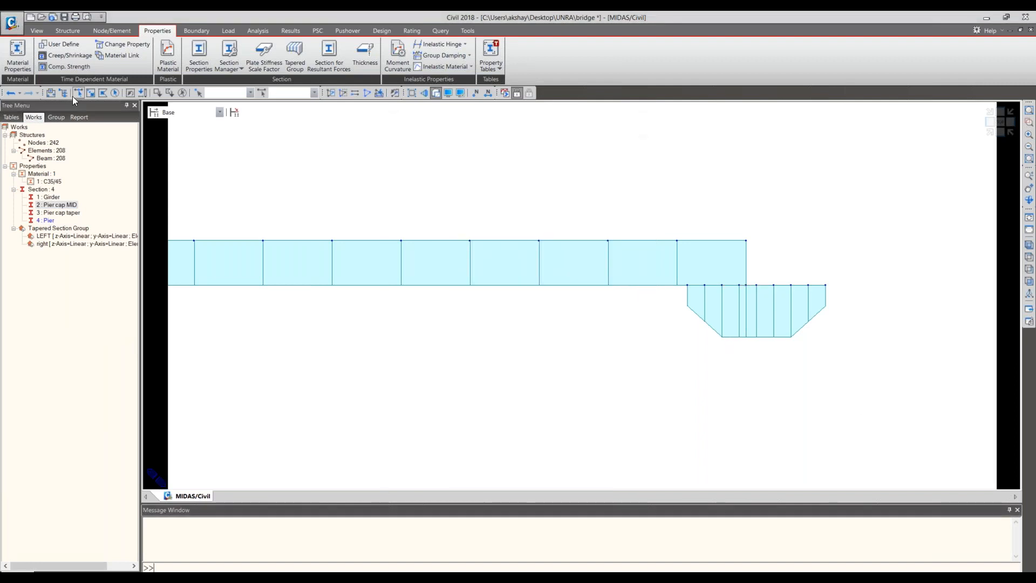
pyautogui.click(762, 294)
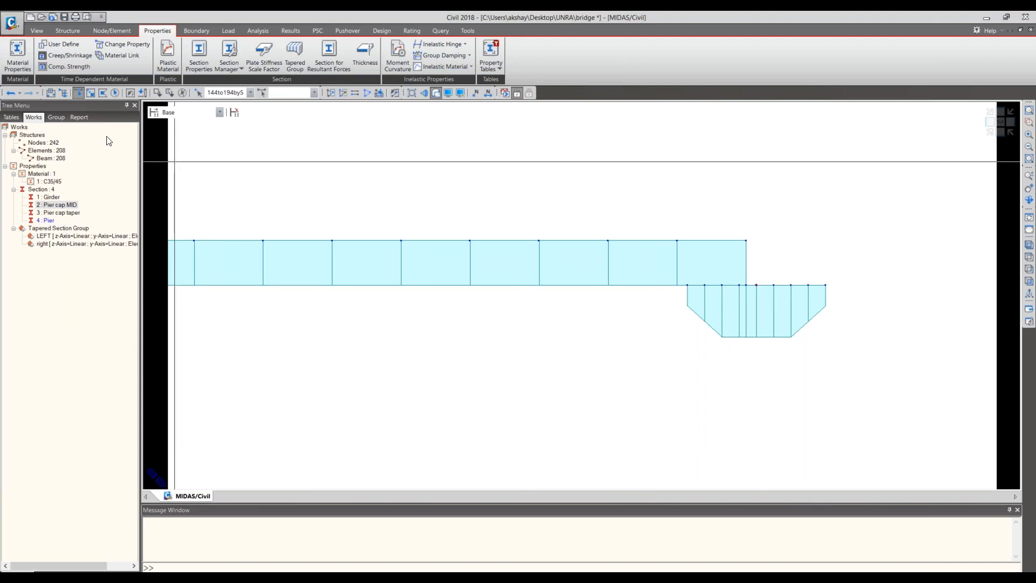
pyautogui.click(111, 30)
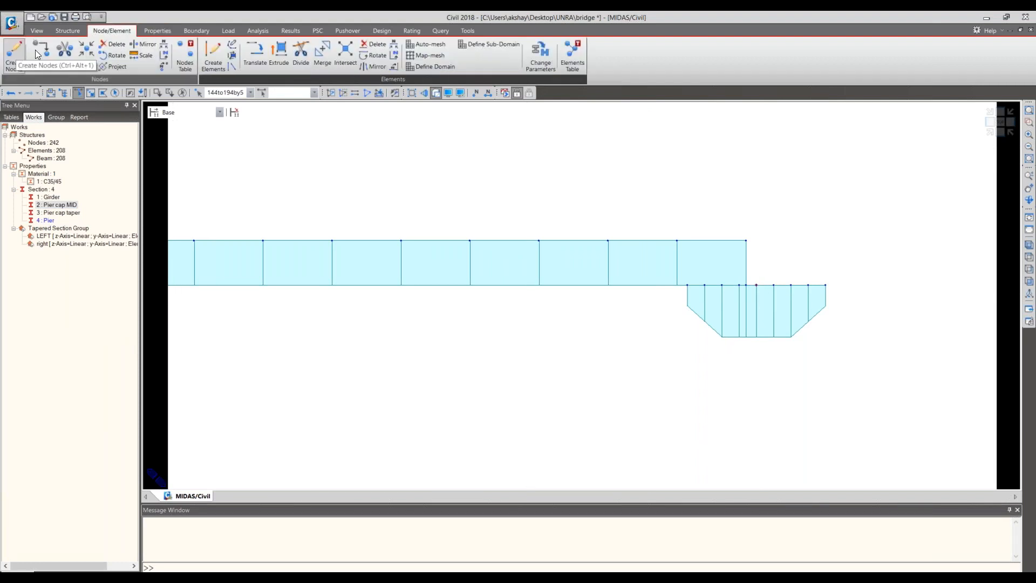
pyautogui.click(73, 219)
pyautogui.press('BackSpace')
pyautogui.write('-0.75')
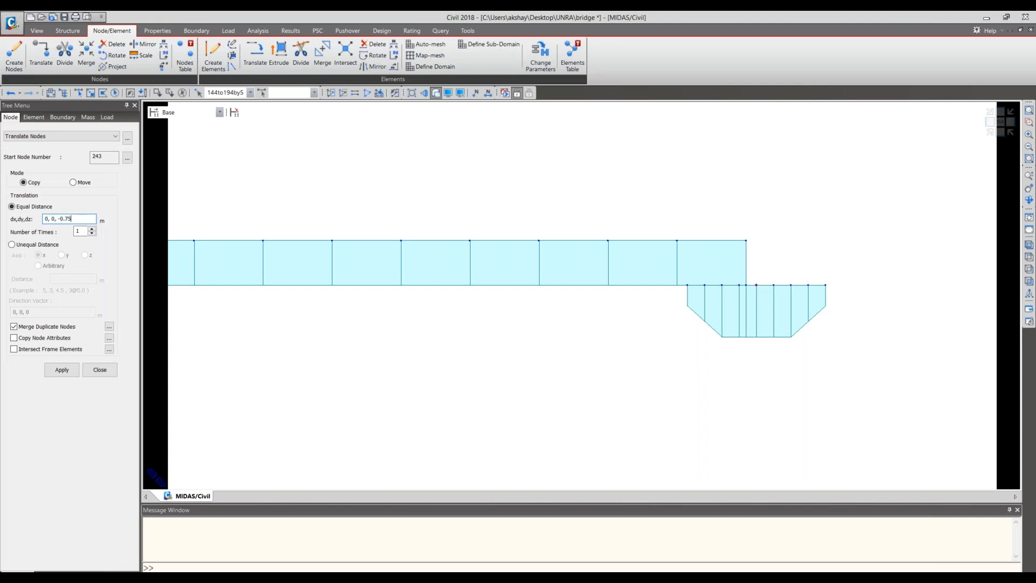
pyautogui.click(68, 372)
# - Try to extrude the copied nodes, 243to253, by 0, 0, -5.45 m into beam elements with the Girder section
pyautogui.click(997, 125)
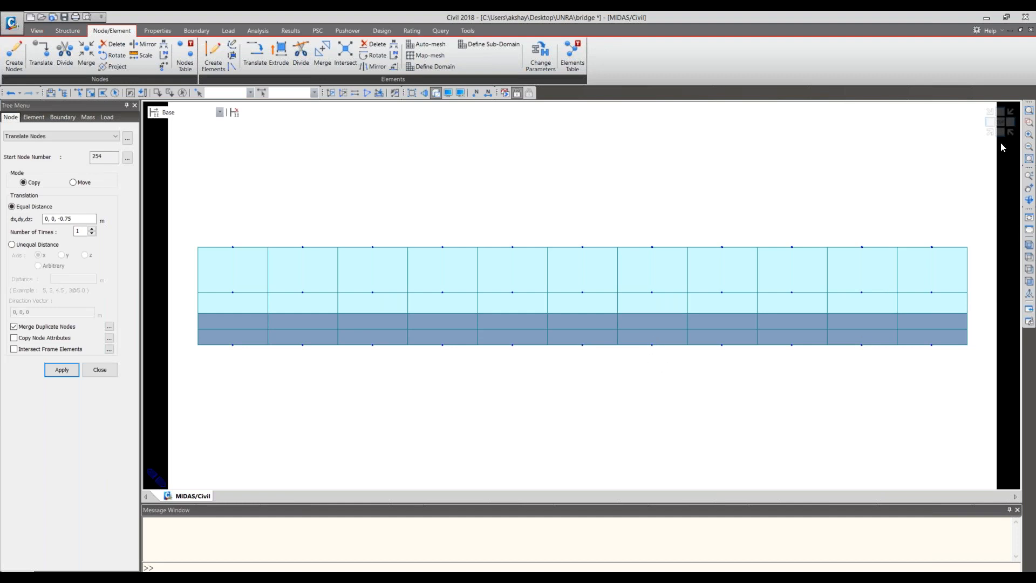
pyautogui.click(996, 128)
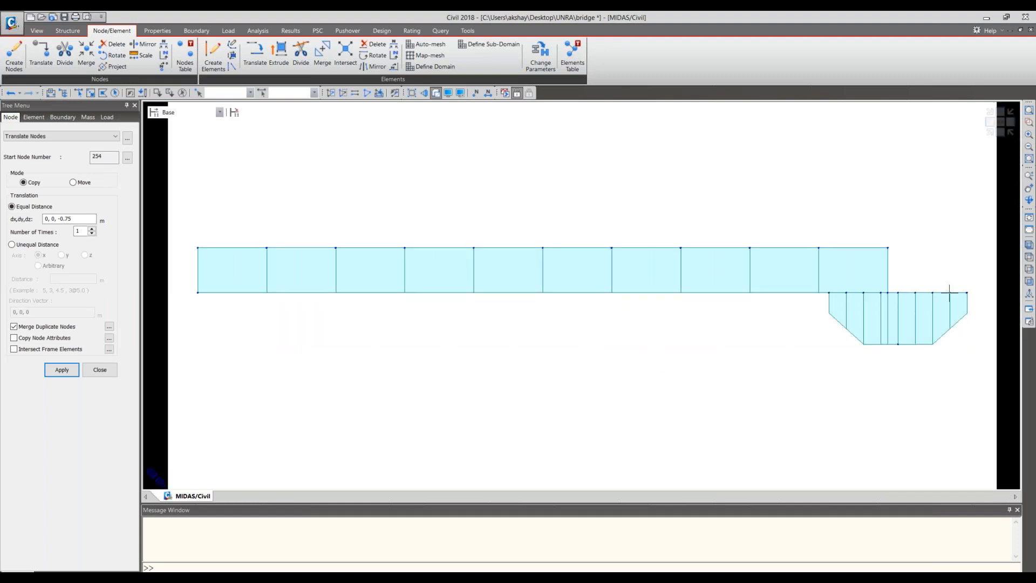
pyautogui.moveTo(951, 292); pyautogui.dragTo(663, 268, button='middle')
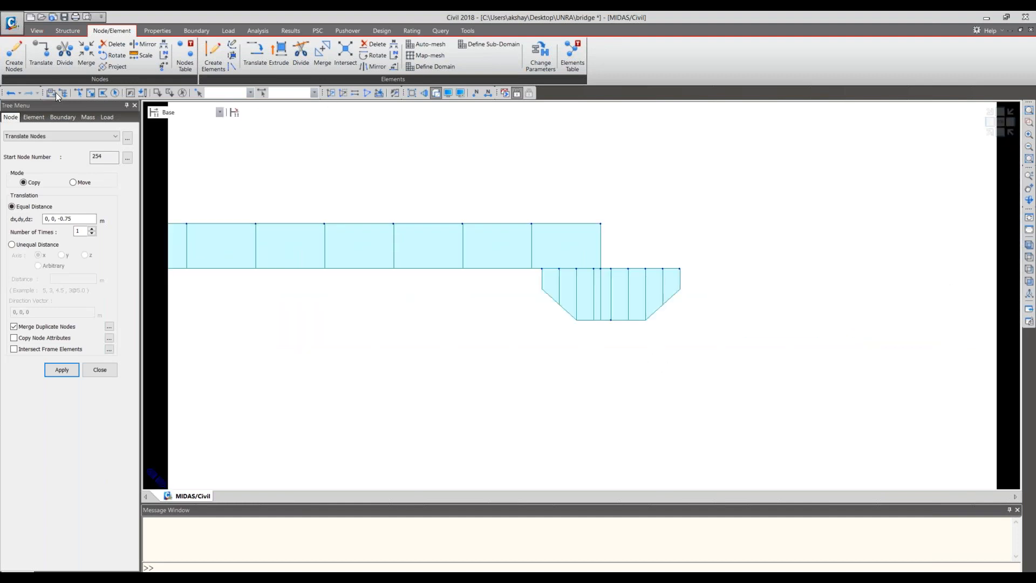
pyautogui.moveTo(600, 313); pyautogui.dragTo(619, 327)
pyautogui.click(213, 54)
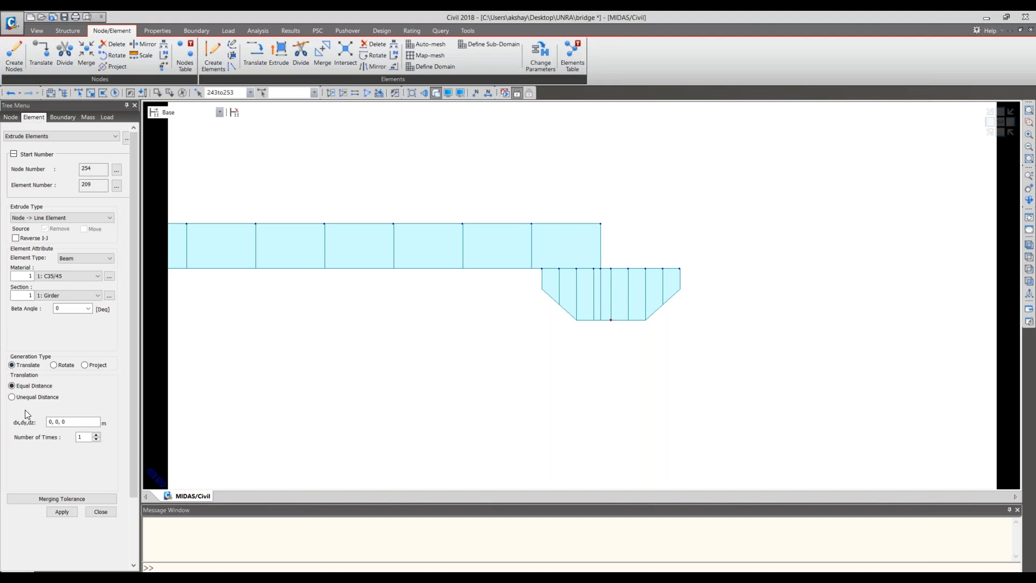
pyautogui.click(83, 420)
pyautogui.hotkey('alt', 'Tab')
pyautogui.write('5')
pyautogui.click(62, 512)
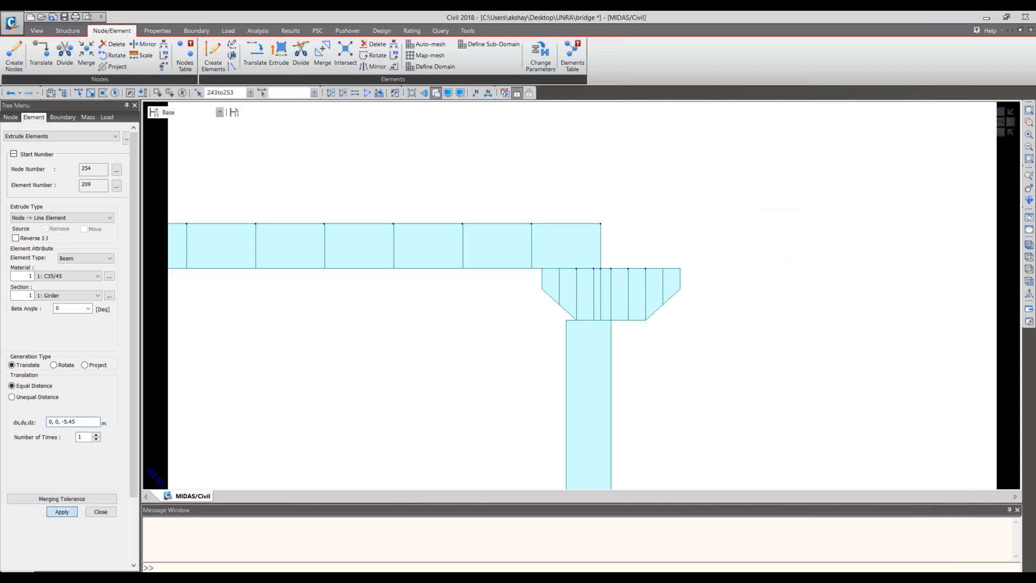
# - Close the extrusion settings and undo the extrusion made with the Girder section
pyautogui.moveTo(687, 342); pyautogui.dragTo(643, 225, button='middle')
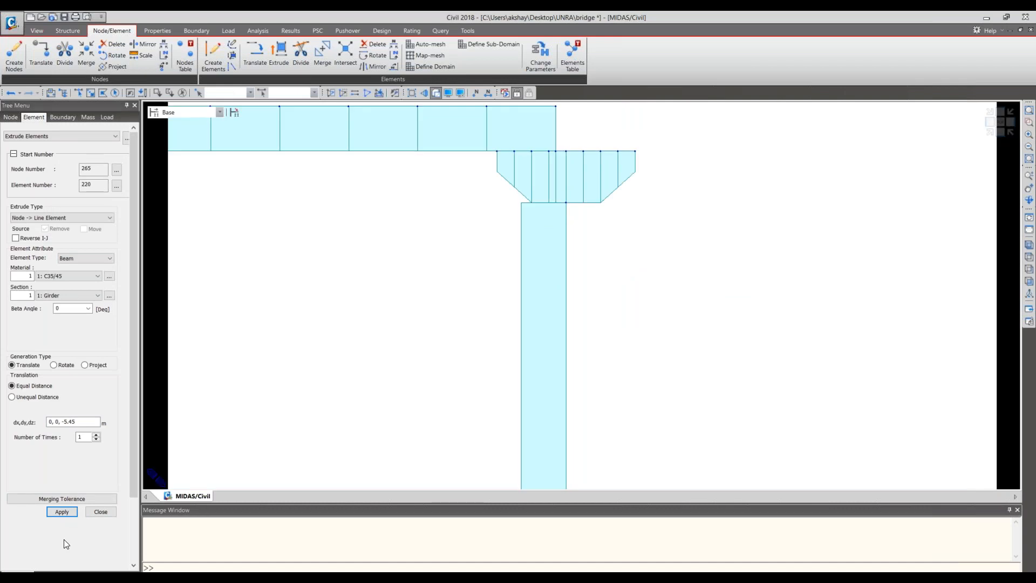
pyautogui.click(92, 512)
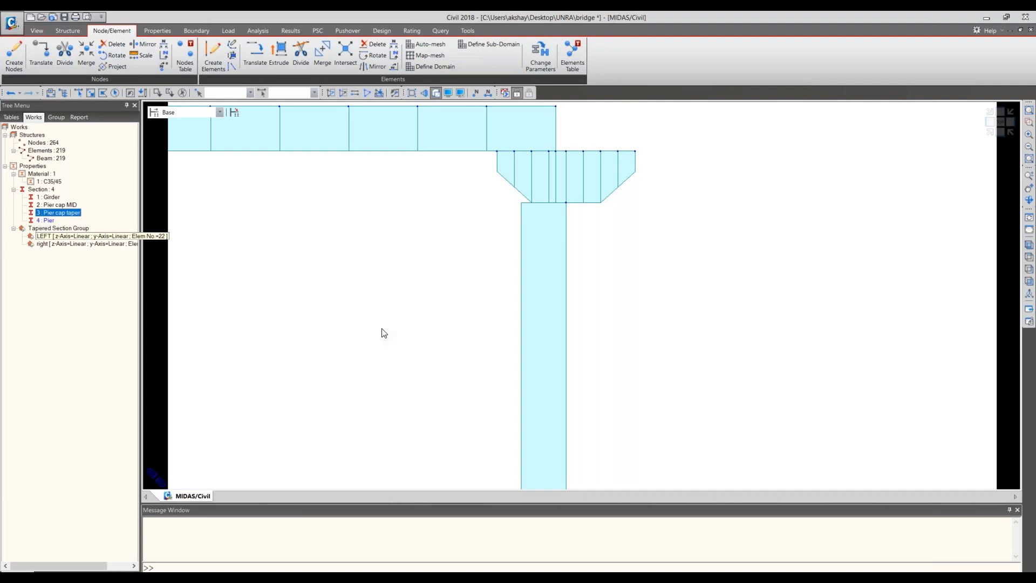
pyautogui.hotkey('ctrl', 'z')
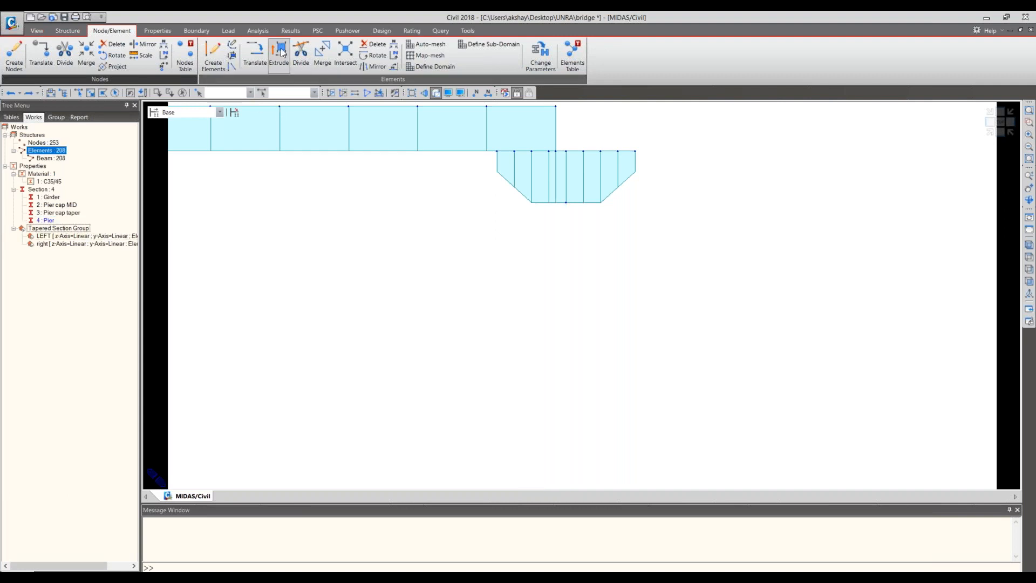
# - Extrude nodes 243to253 once by 0, 0, -5.45 m into C35/45 beam elements with the Pier section
pyautogui.click(84, 95)
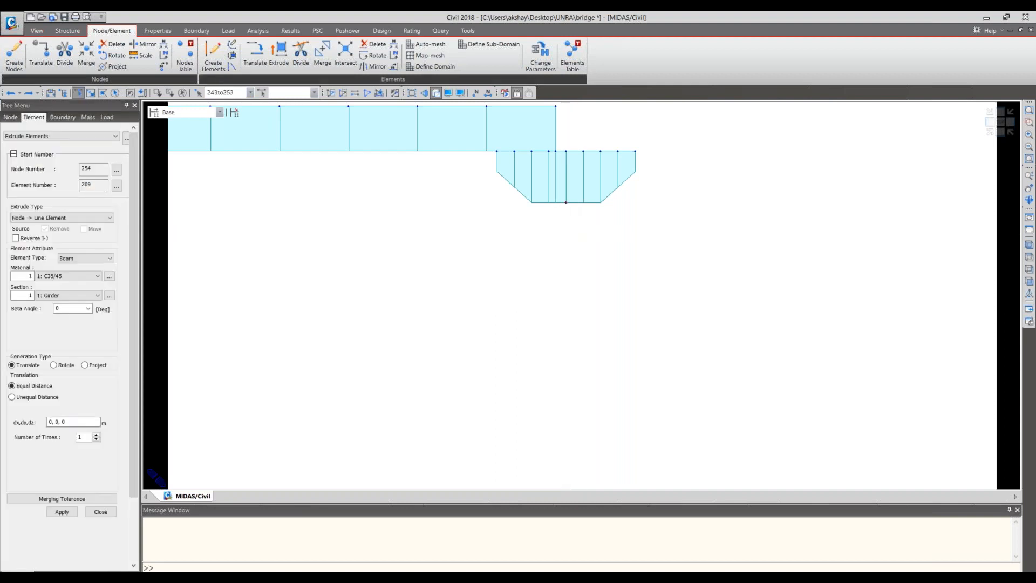
pyautogui.click(70, 296)
pyautogui.click(49, 326)
pyautogui.click(83, 425)
pyautogui.press('BackSpace')
pyautogui.write('-5.45')
pyautogui.click(61, 512)
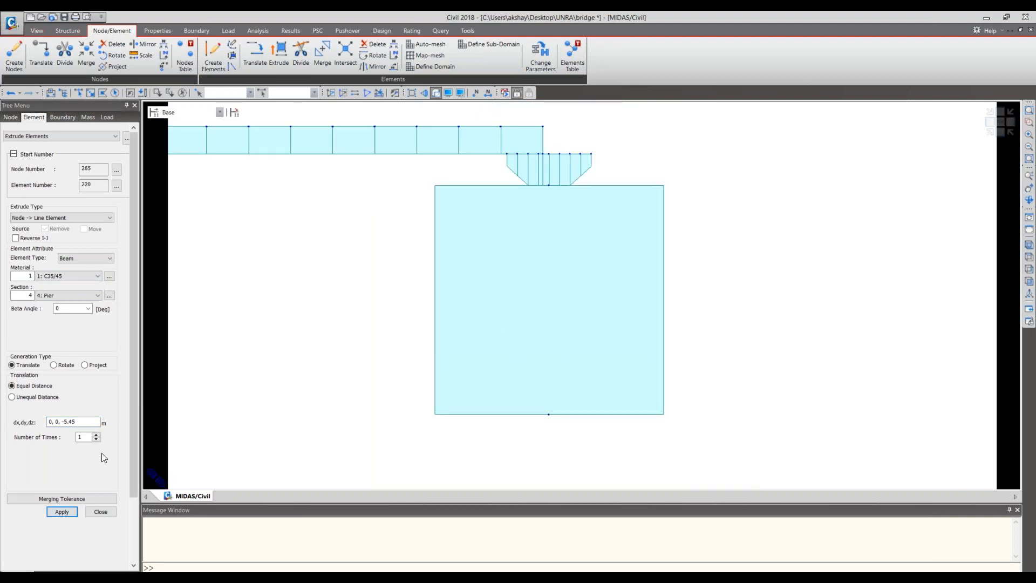
pyautogui.click(100, 511)
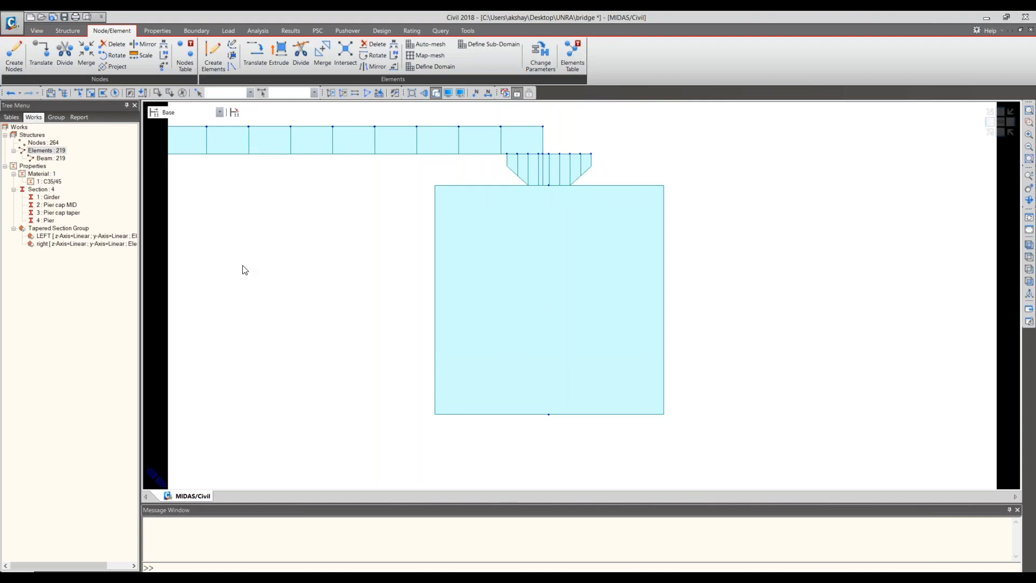
# - Show the model in isometric view and set both the height H and width B of the Pier section to 1 m
pyautogui.click(990, 126)
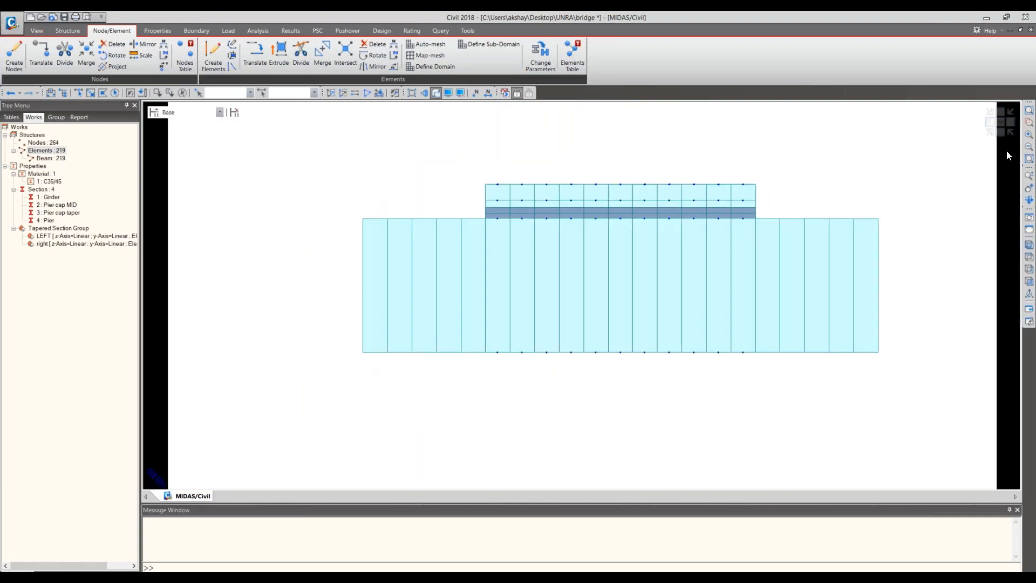
pyautogui.click(993, 133)
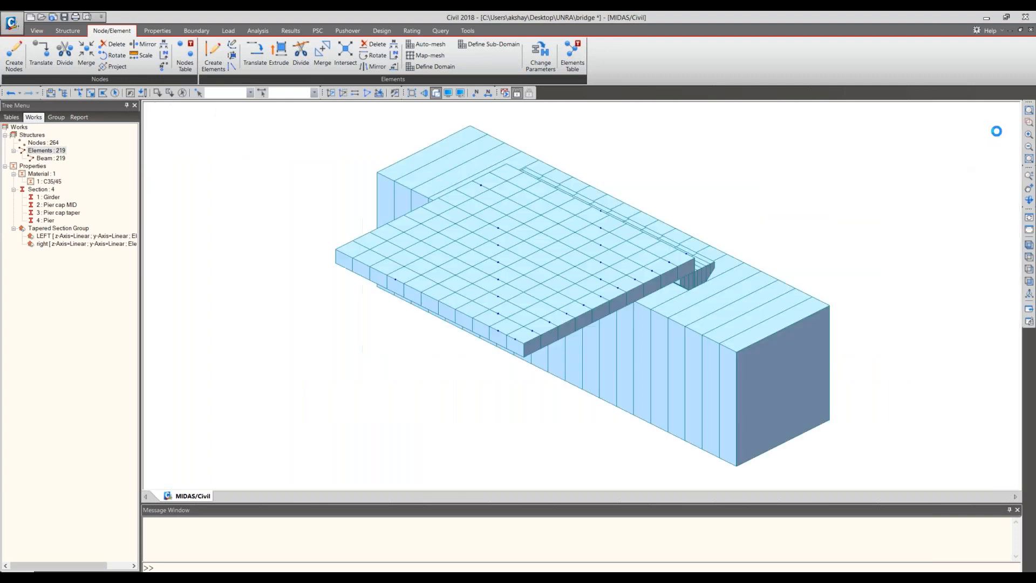
pyautogui.rightClick(51, 219)
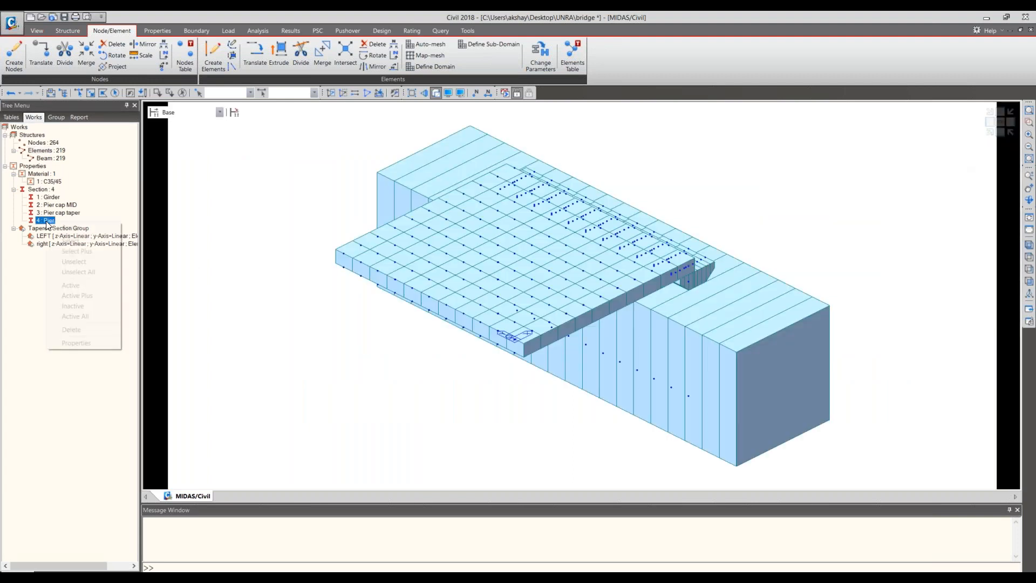
pyautogui.click(67, 343)
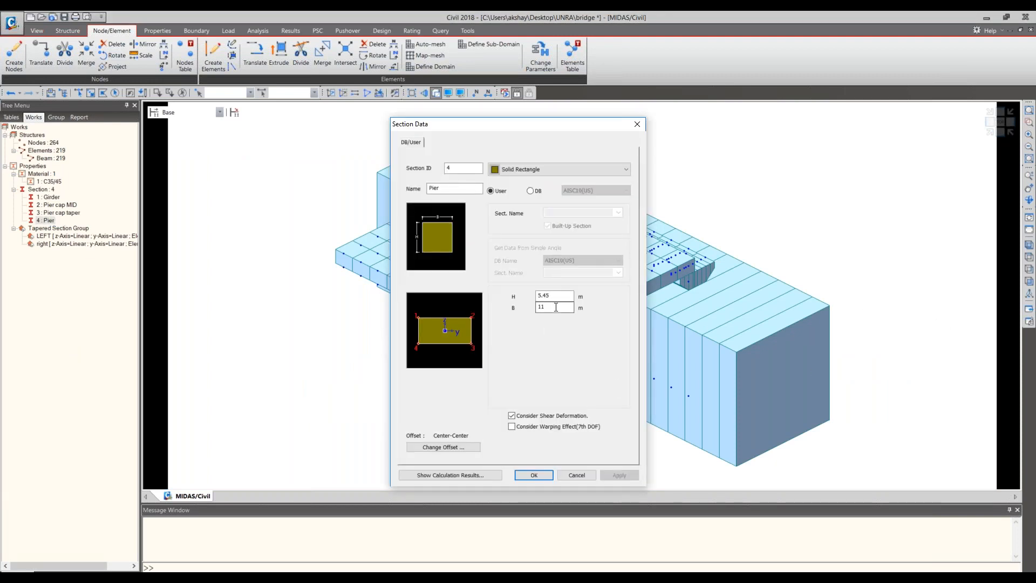
pyautogui.moveTo(556, 307); pyautogui.dragTo(525, 312)
pyautogui.write('1')
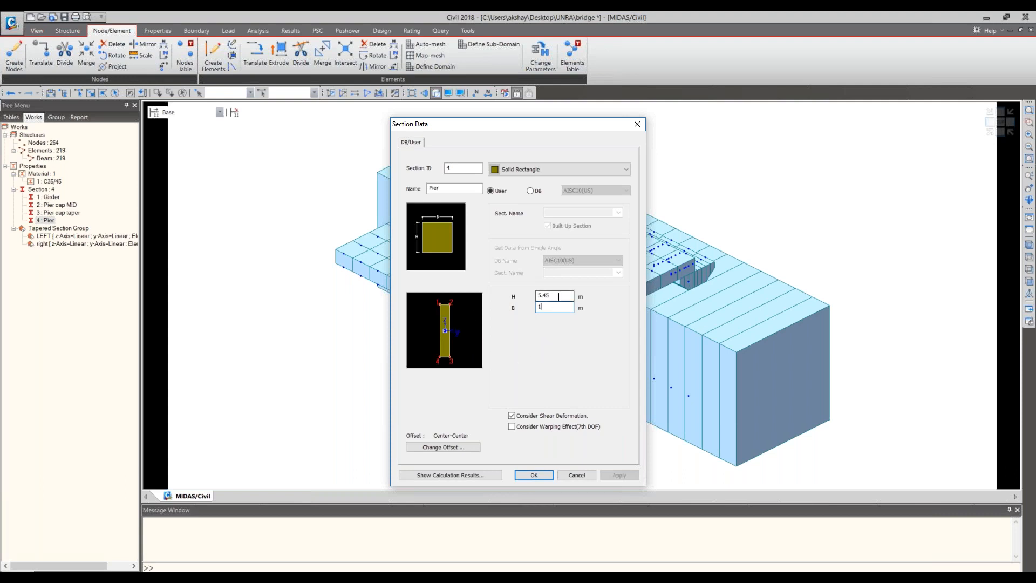
pyautogui.click(529, 474)
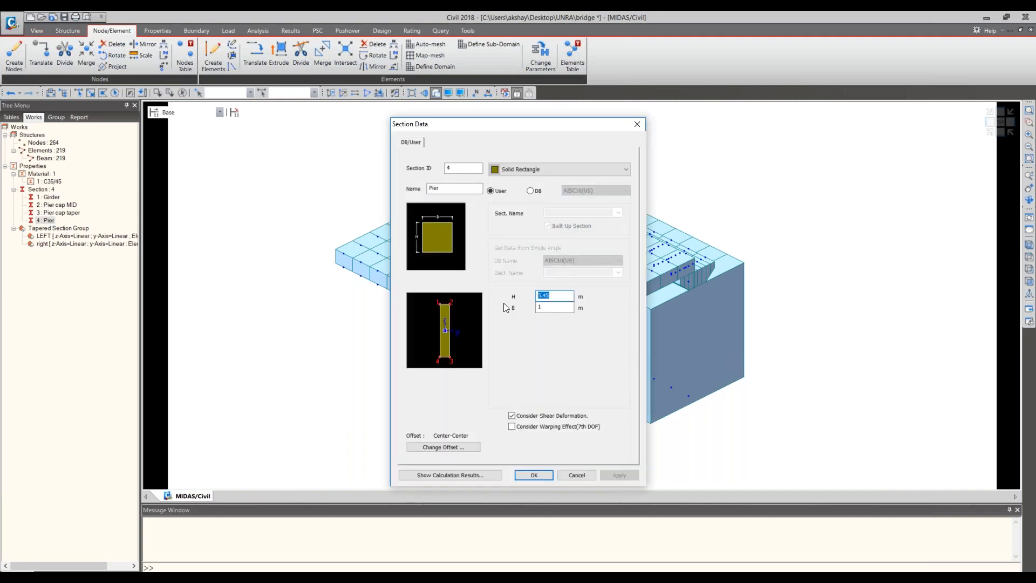
pyautogui.write('1')
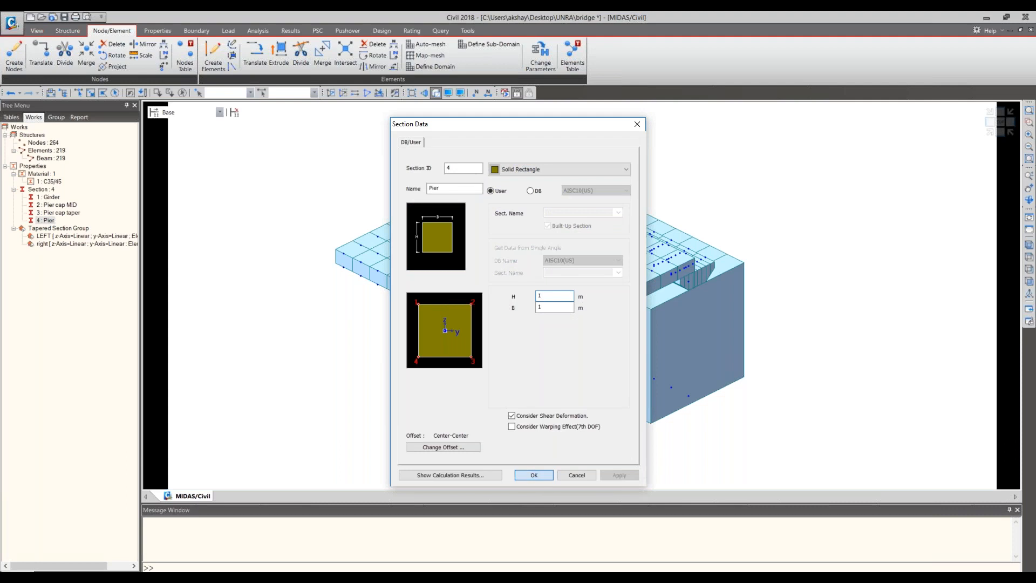
pyautogui.press('Return')
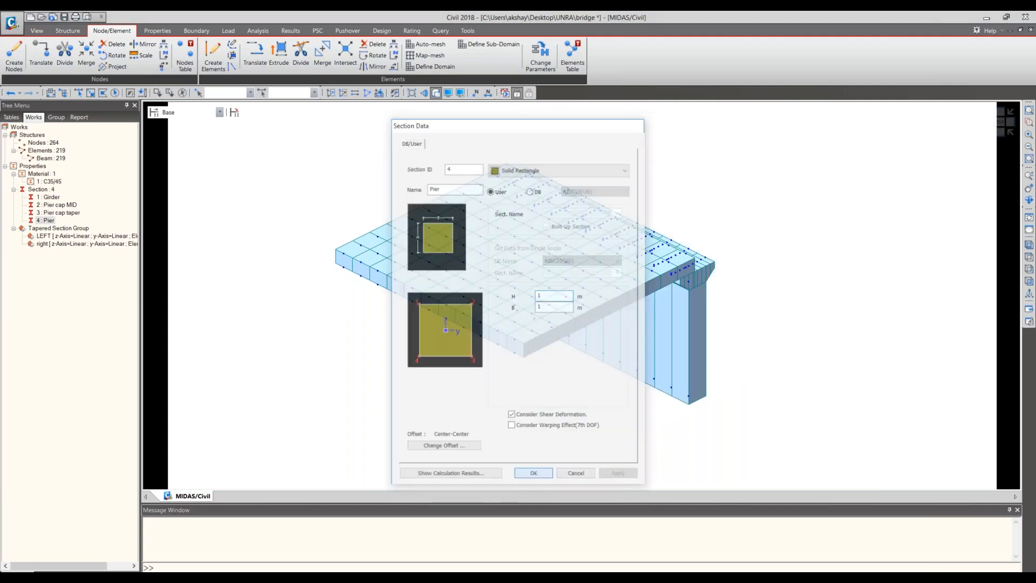
# - Examine how the deck, tapered pier cap and pier line up in the isometric, side and end views
pyautogui.click(994, 142)
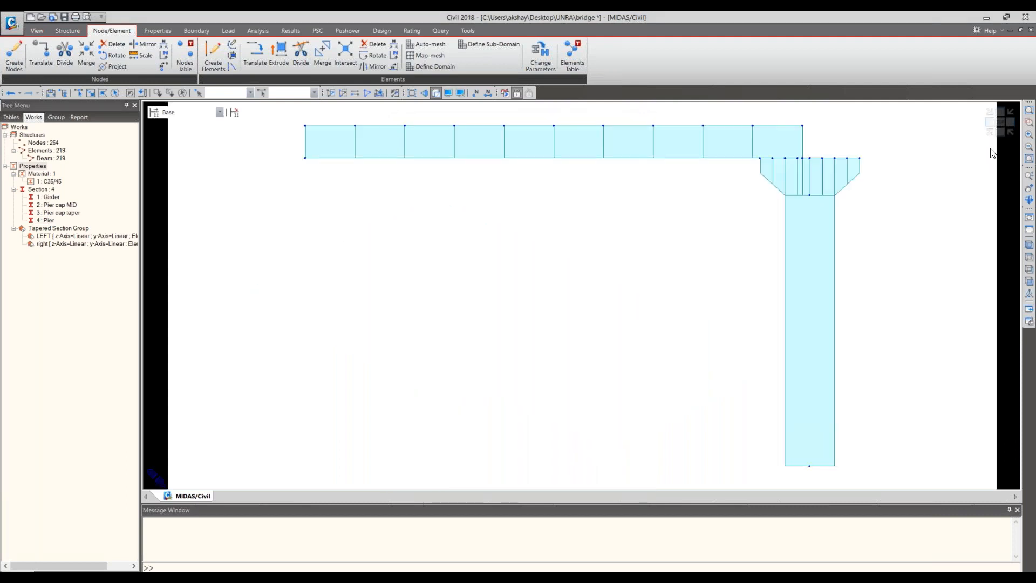
pyautogui.click(991, 134)
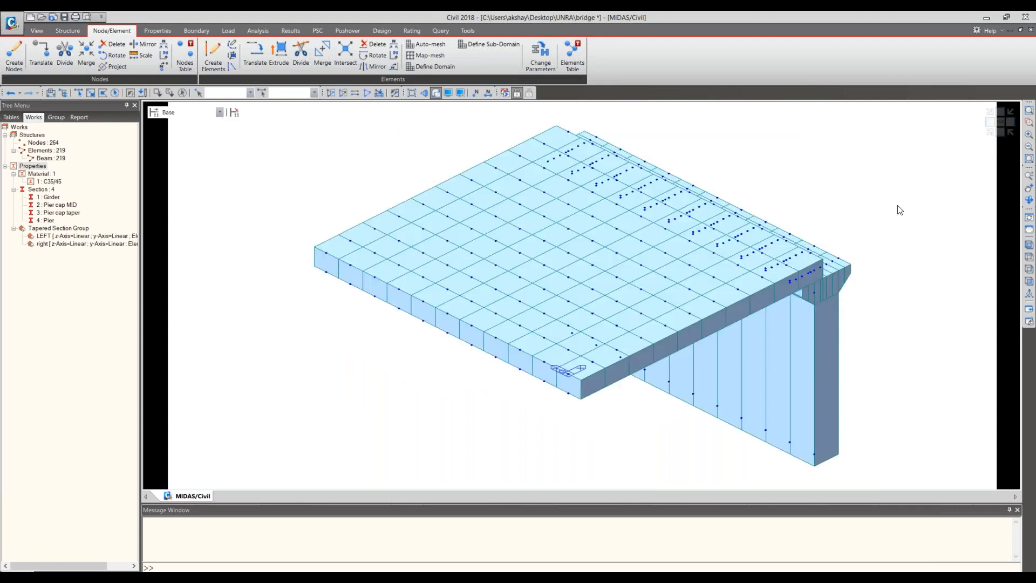
pyautogui.click(999, 133)
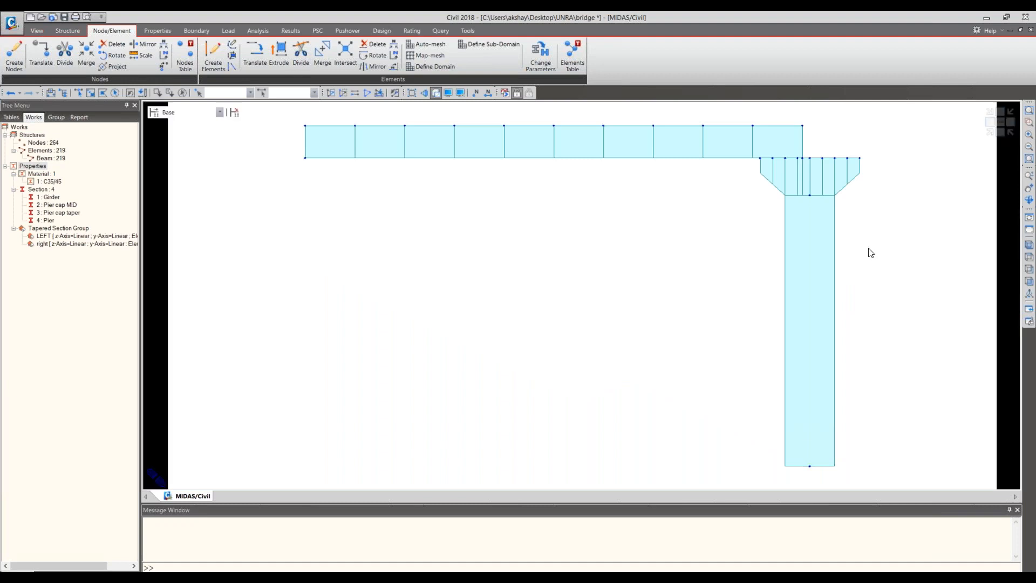
pyautogui.scroll(3, 779, 241)
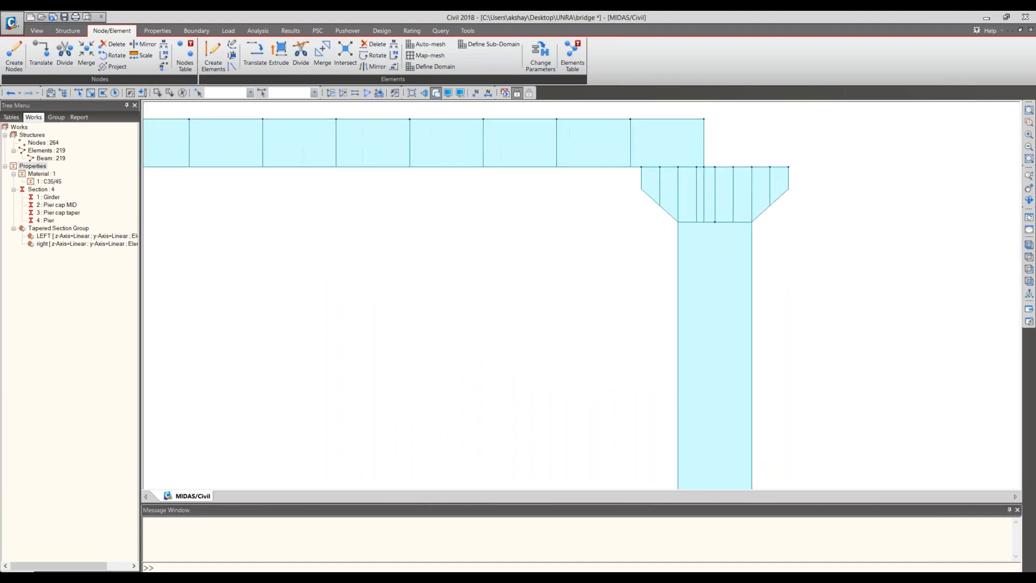
pyautogui.scroll(-1, 780, 241)
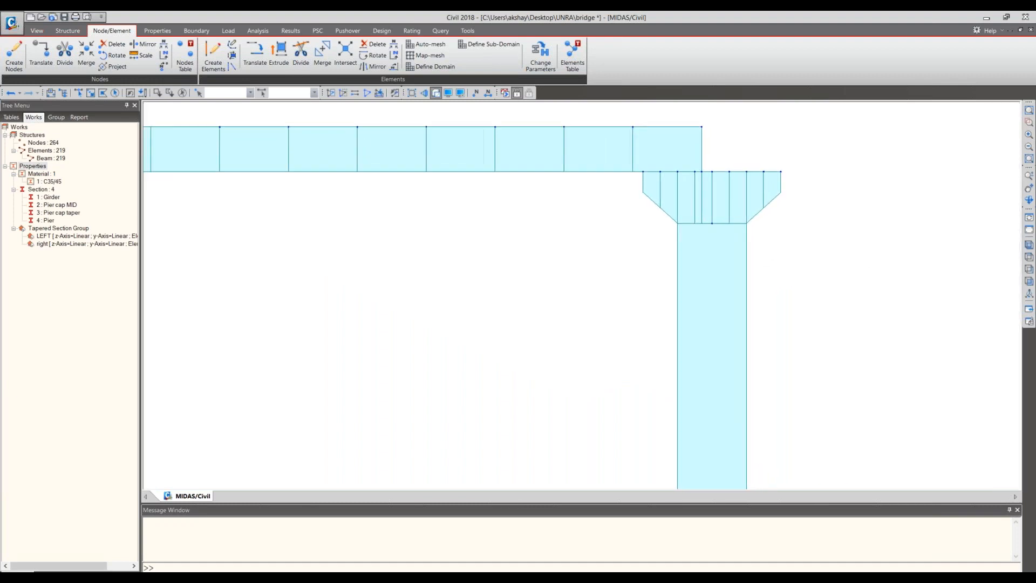
pyautogui.scroll(1, 940, 209)
pyautogui.scroll(-1, 948, 204)
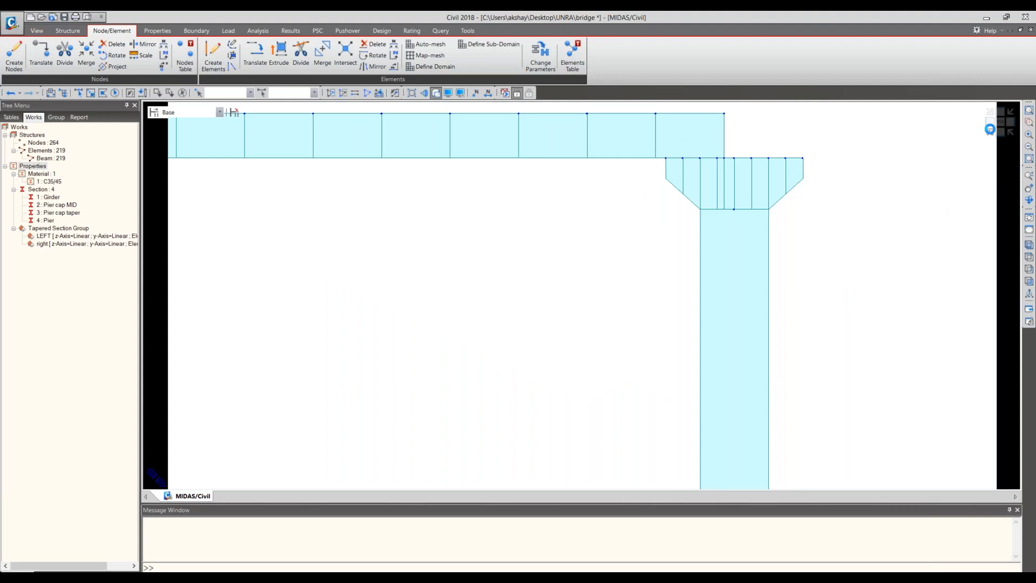
pyautogui.click(990, 130)
pyautogui.click(990, 132)
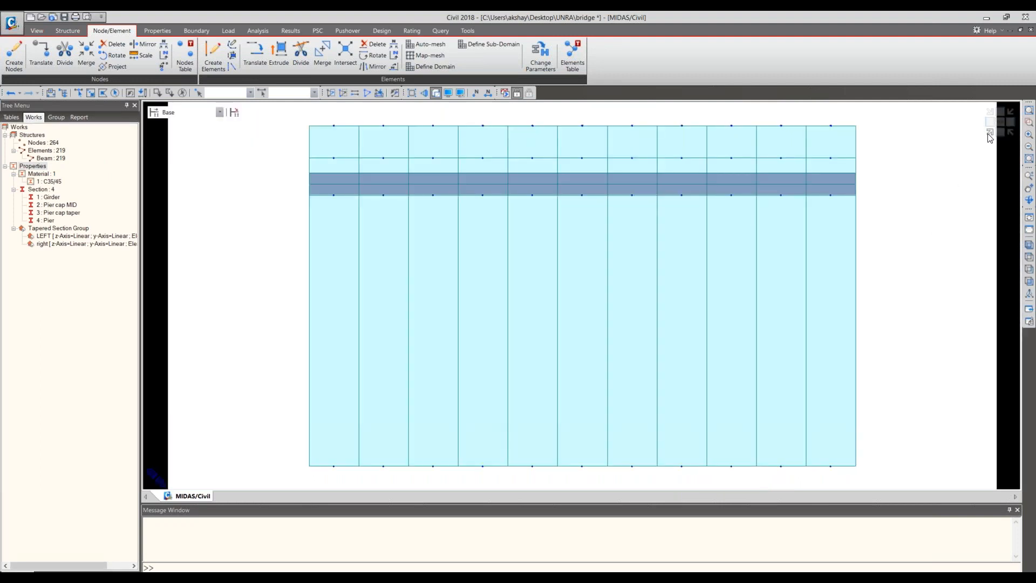
pyautogui.click(990, 133)
pyautogui.click(1000, 134)
pyautogui.moveTo(800, 243); pyautogui.dragTo(711, 306, button='middle')
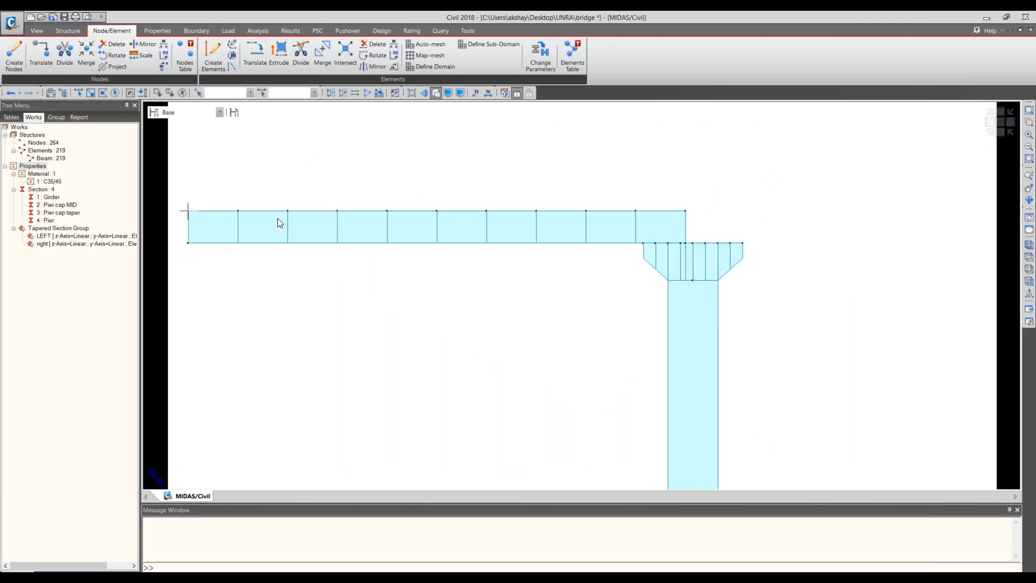
pyautogui.moveTo(290, 227); pyautogui.dragTo(338, 278, button='middle')
pyautogui.scroll(-1, 338, 279)
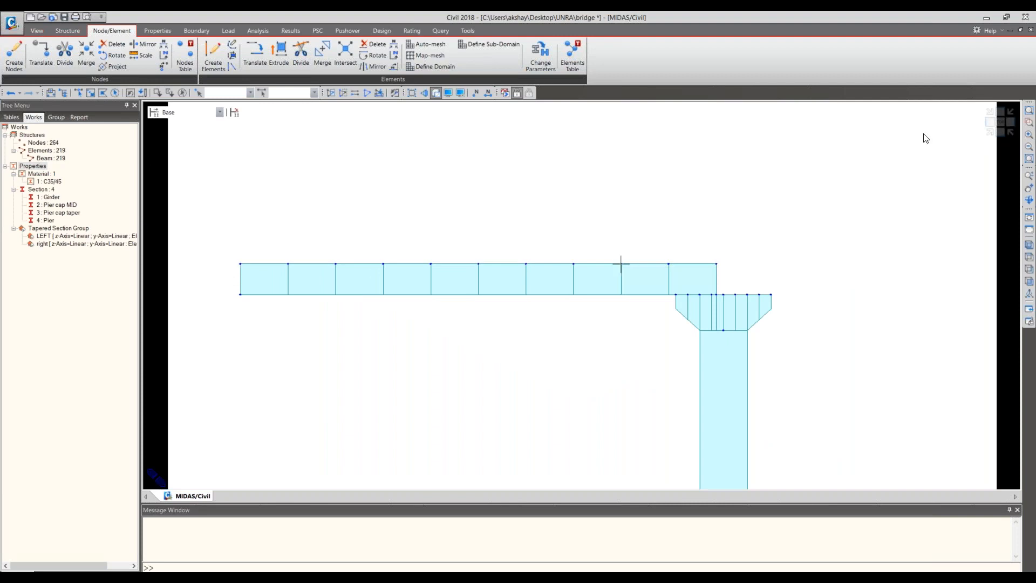
pyautogui.click(994, 134)
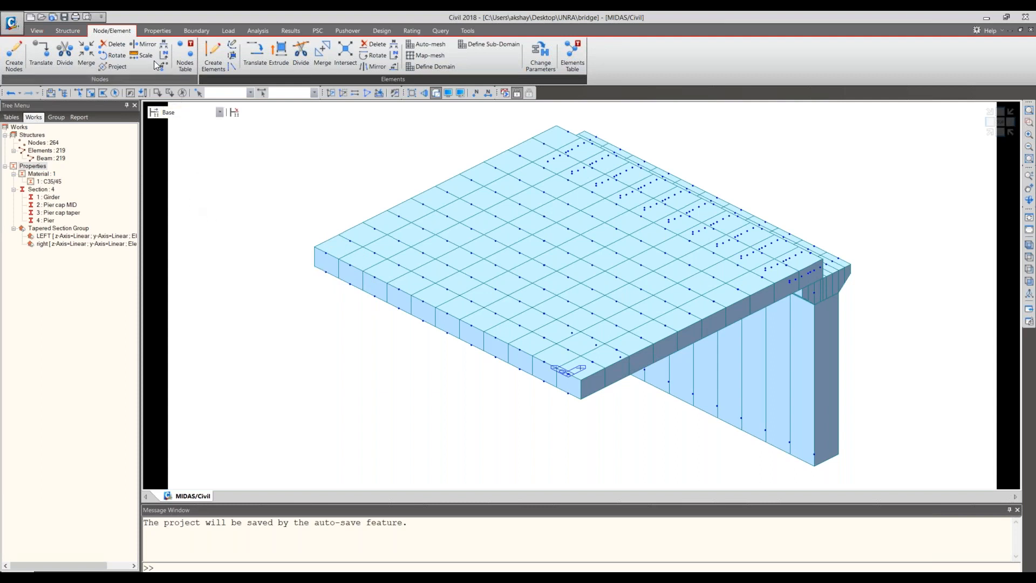
# - Set up a Rigid Body rigid link with corner deck node 1 as the master node and enable copying of the link
pyautogui.click(196, 31)
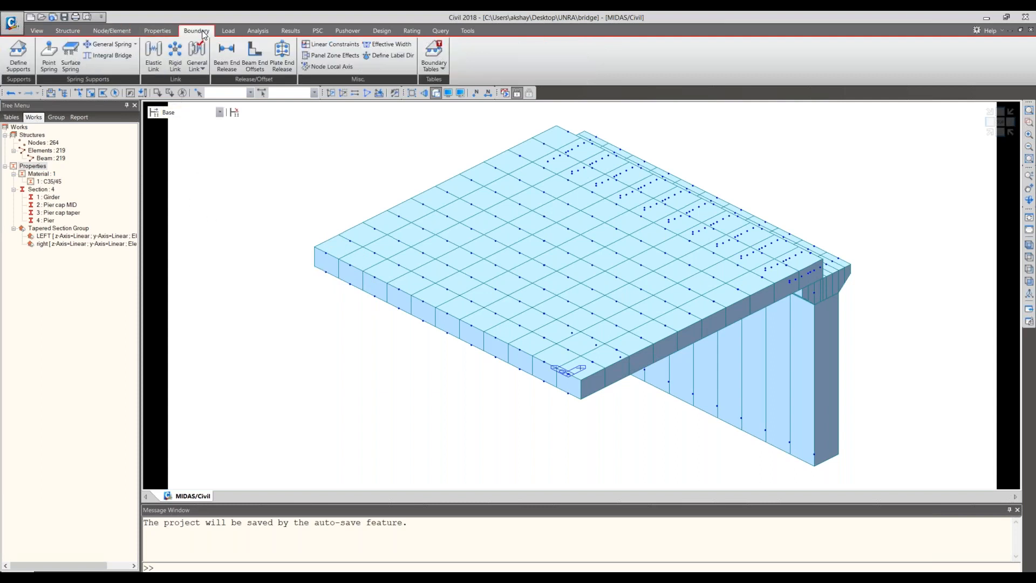
pyautogui.click(183, 57)
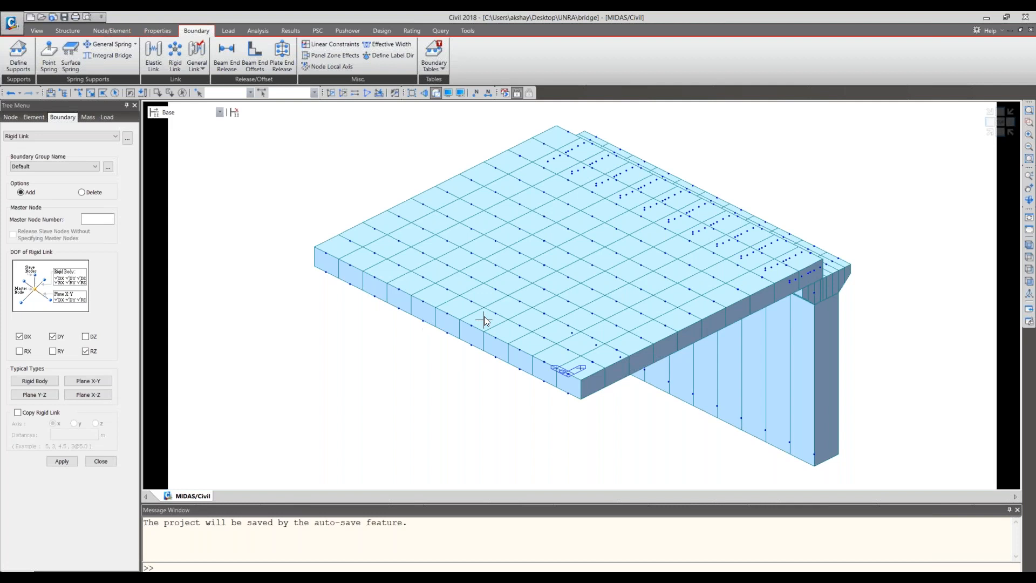
pyautogui.moveTo(486, 323); pyautogui.dragTo(427, 261, button='middle')
pyautogui.scroll(1, 428, 261)
pyautogui.scroll(3, 454, 275)
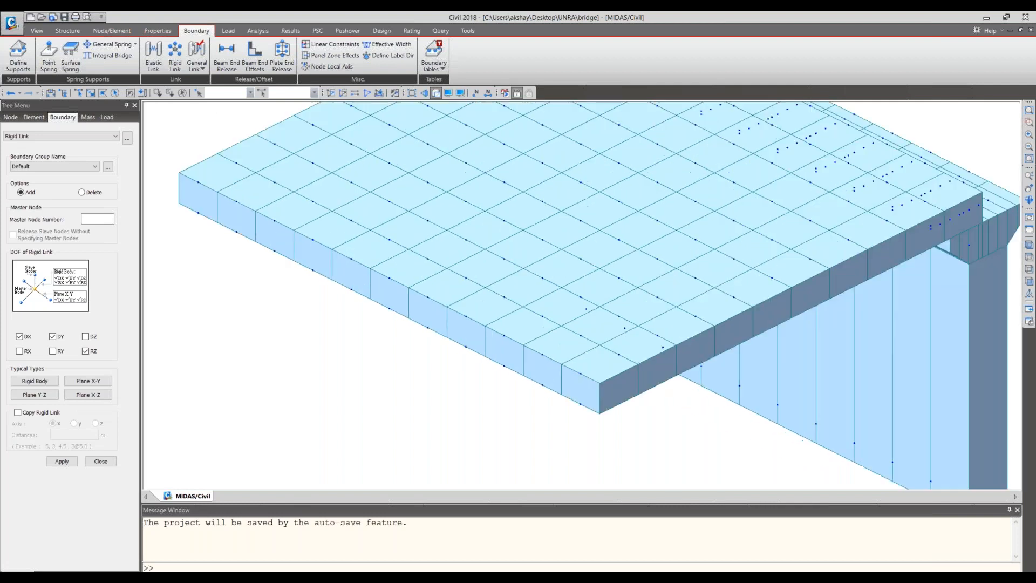
pyautogui.click(100, 221)
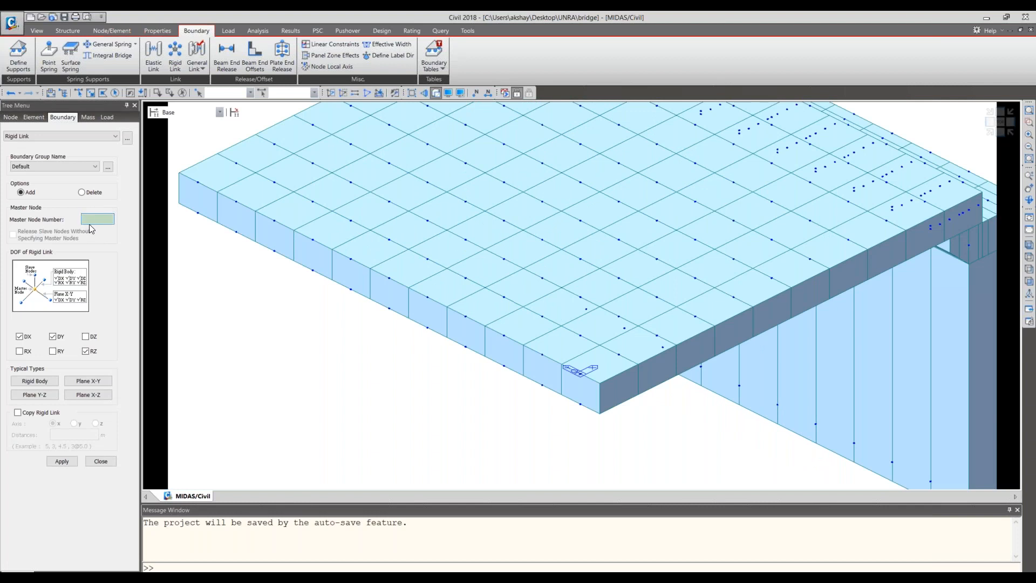
pyautogui.click(586, 378)
pyautogui.click(54, 378)
pyautogui.click(21, 413)
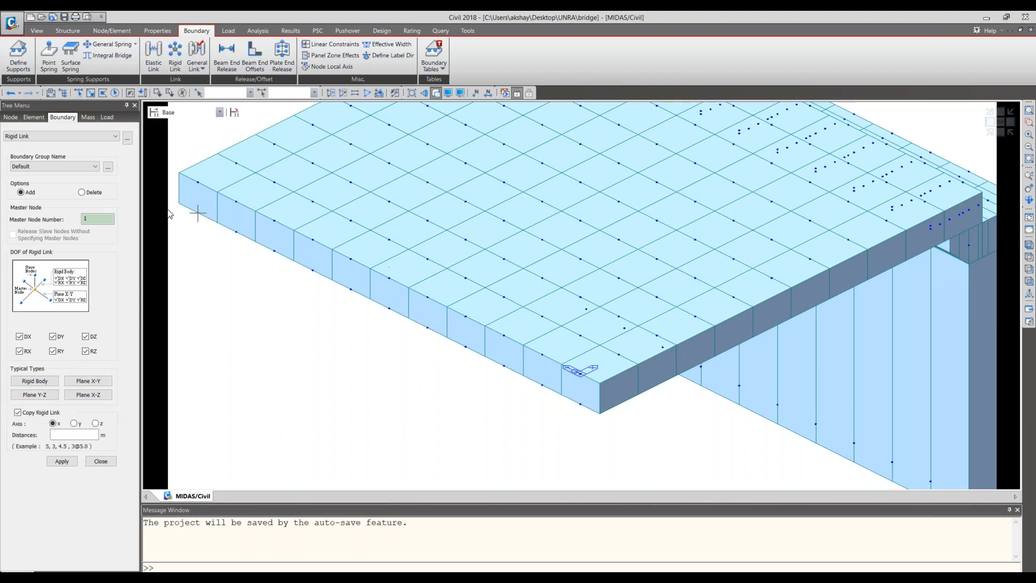
# - Link the node directly below node 1 to it and copy the rigid link along the y axis at 10@1 m
pyautogui.click(74, 424)
pyautogui.click(72, 434)
pyautogui.write('10@1')
pyautogui.click(52, 464)
pyautogui.click(78, 92)
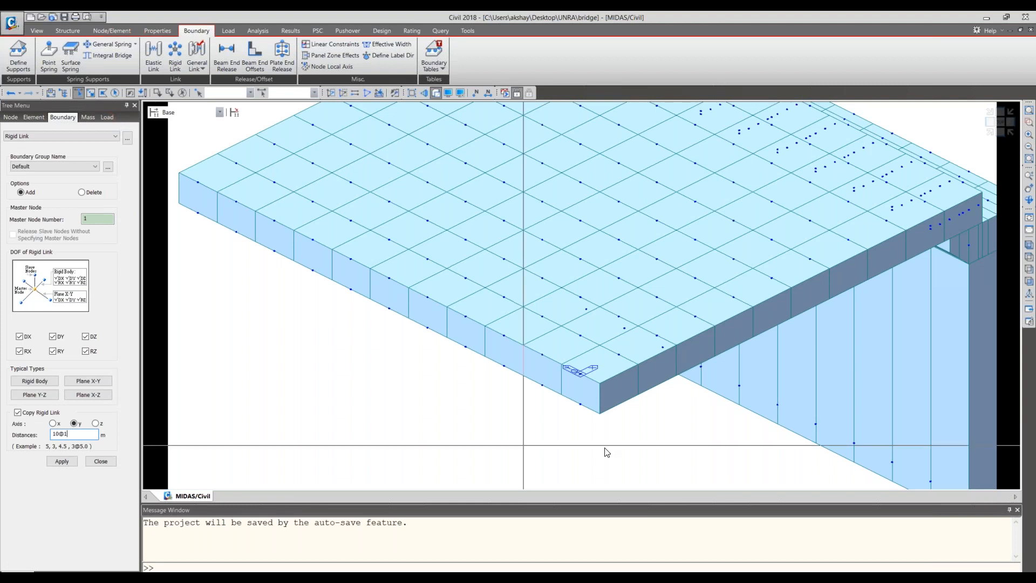
pyautogui.click(589, 418)
pyautogui.click(62, 461)
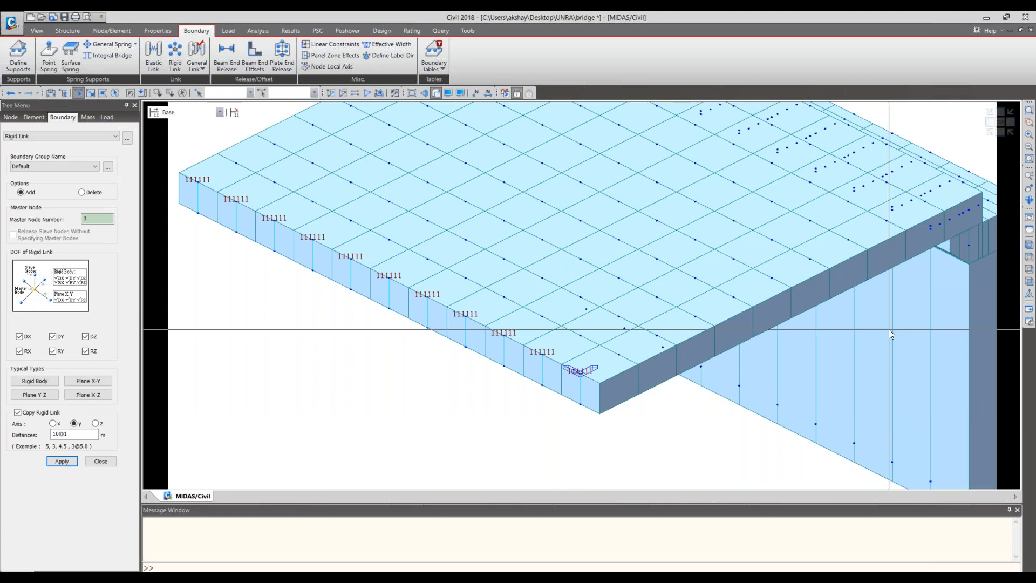
# - Select the deck's nodes 1to121 and elements 1to110 in the side elevation view
pyautogui.moveTo(890, 329); pyautogui.dragTo(616, 444, button='middle')
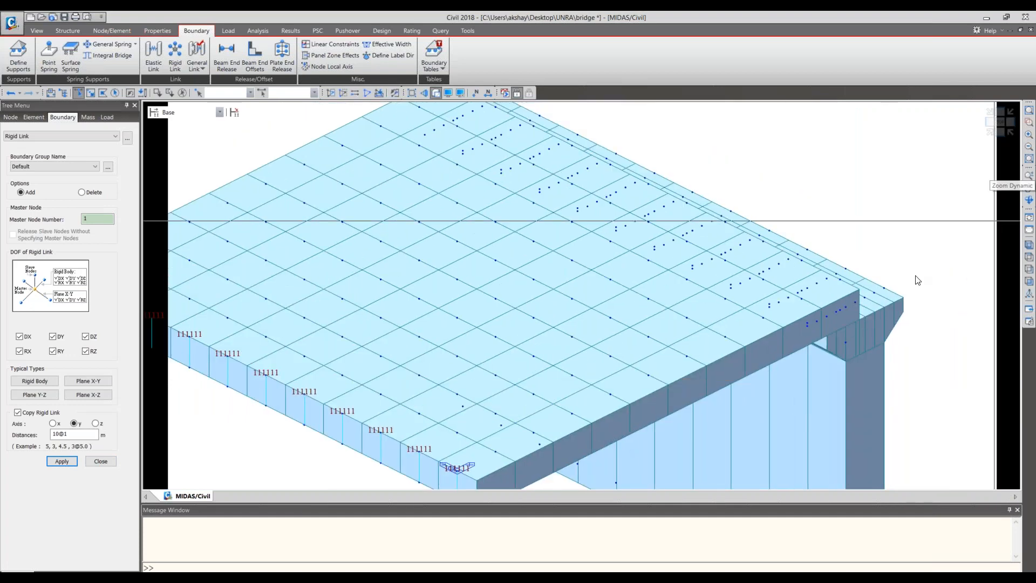
pyautogui.click(1000, 132)
pyautogui.moveTo(685, 216); pyautogui.dragTo(595, 292, button='middle')
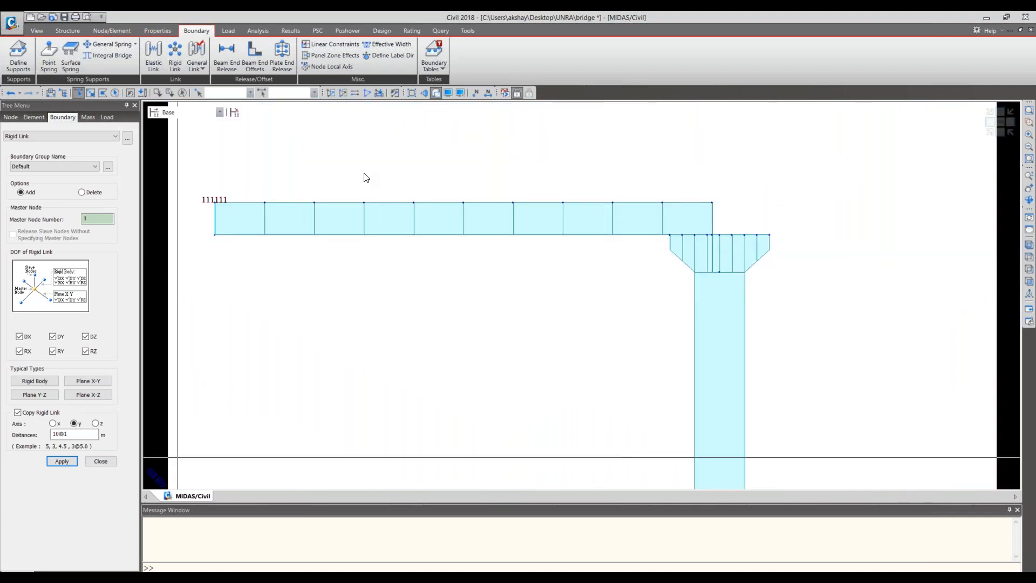
pyautogui.click(1011, 132)
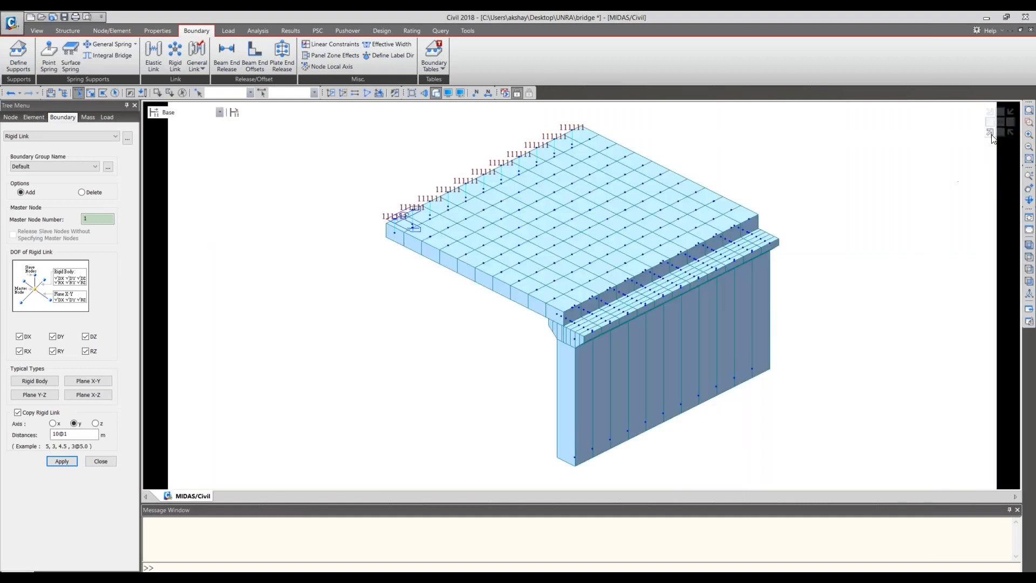
pyautogui.click(993, 138)
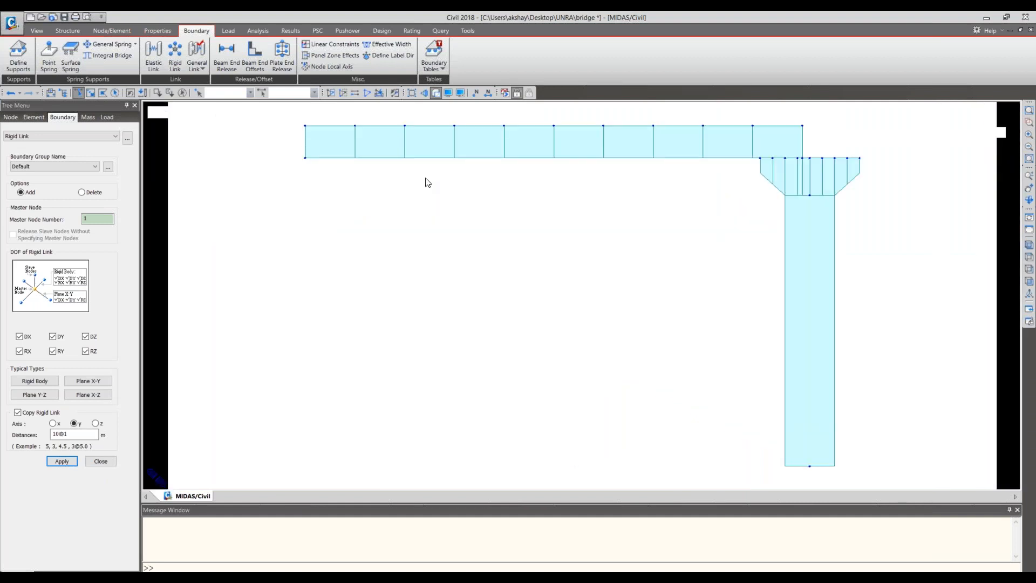
pyautogui.moveTo(243, 214); pyautogui.dragTo(239, 190)
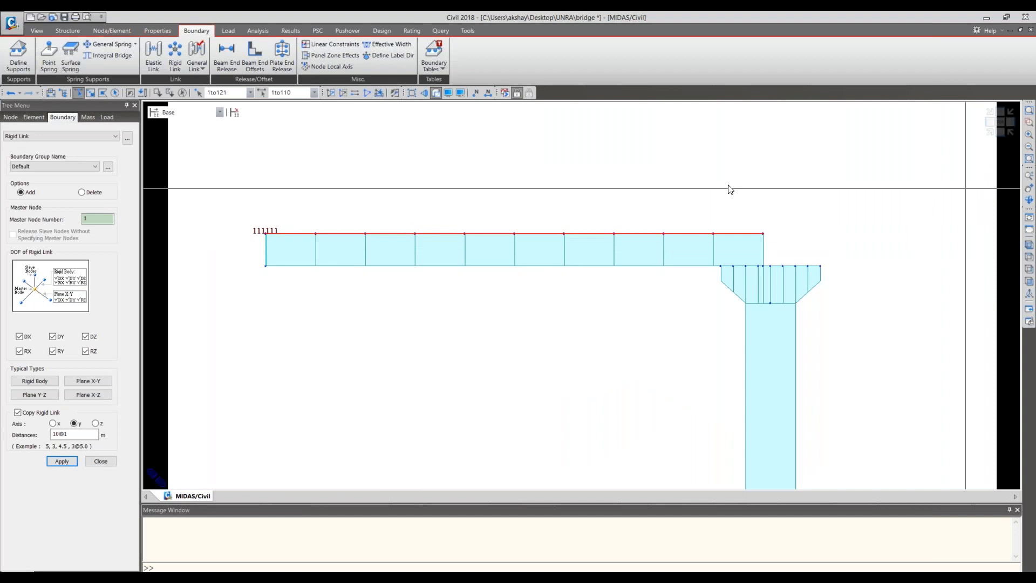
# - Copy the selected deck elements once by 10+0.15, 0, 0 m with node and element intersection and both node and element attributes copied
pyautogui.click(115, 31)
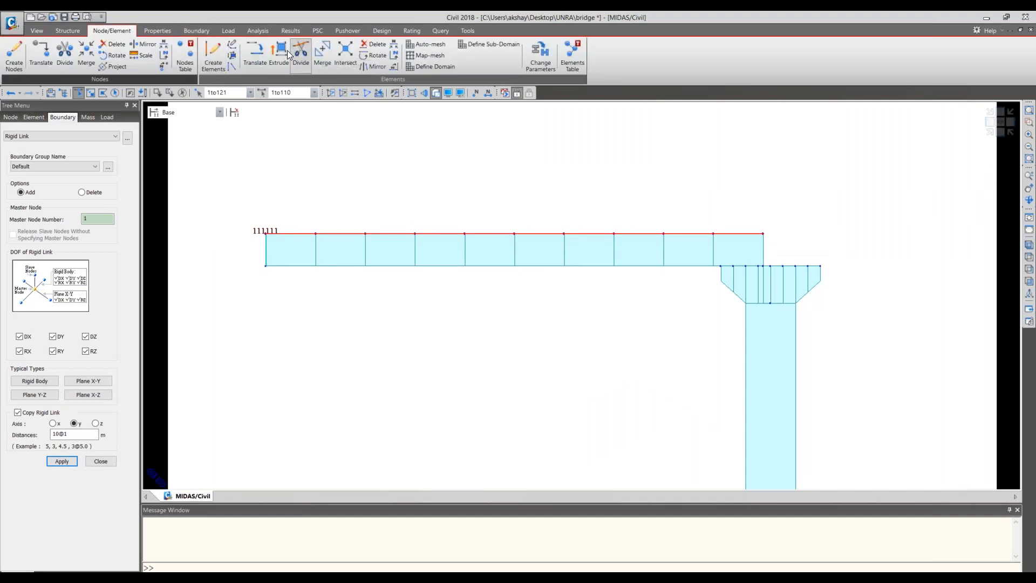
pyautogui.click(258, 51)
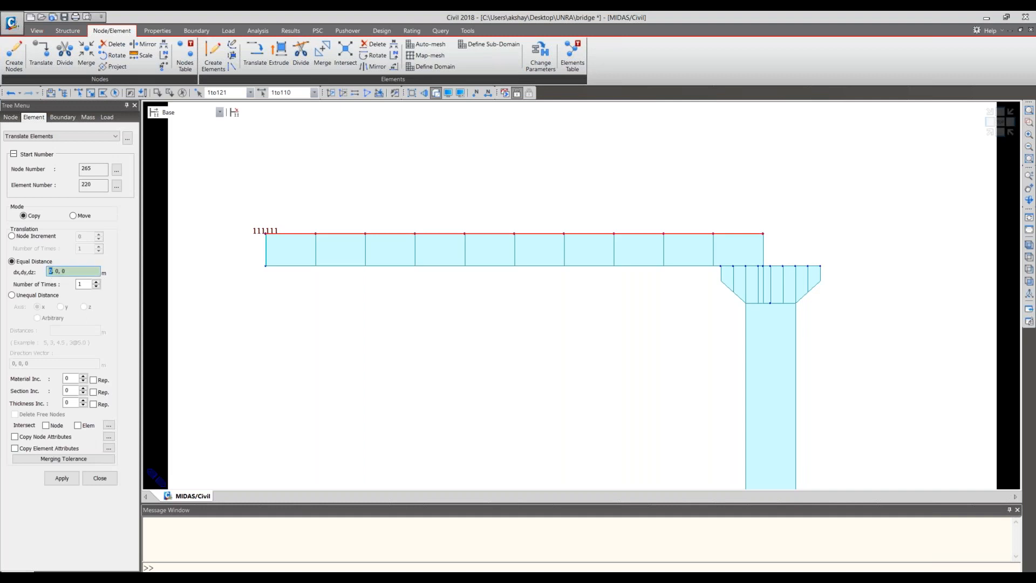
pyautogui.write('10+0.15')
pyautogui.click(78, 425)
pyautogui.click(15, 436)
pyautogui.click(15, 448)
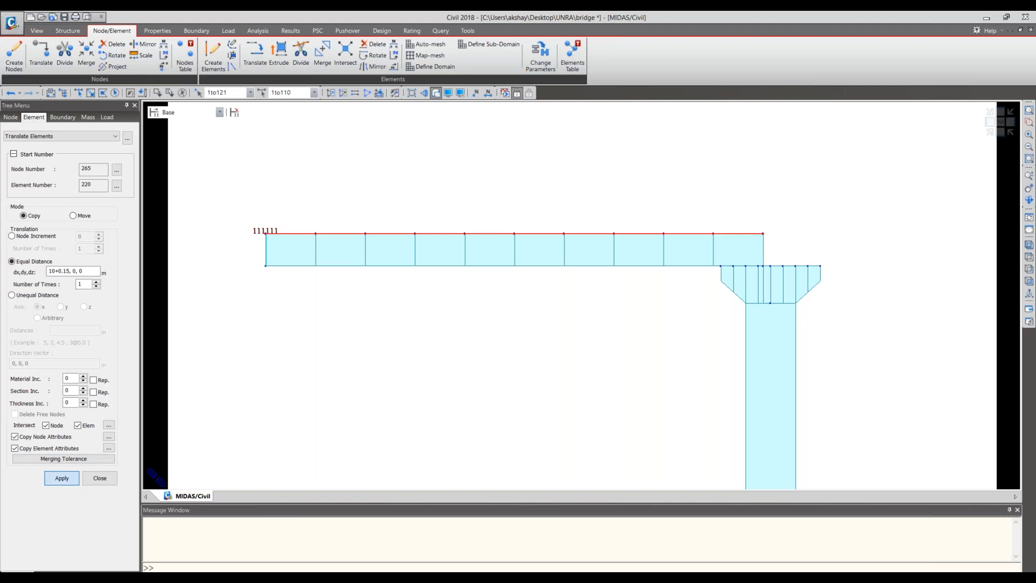
pyautogui.click(62, 478)
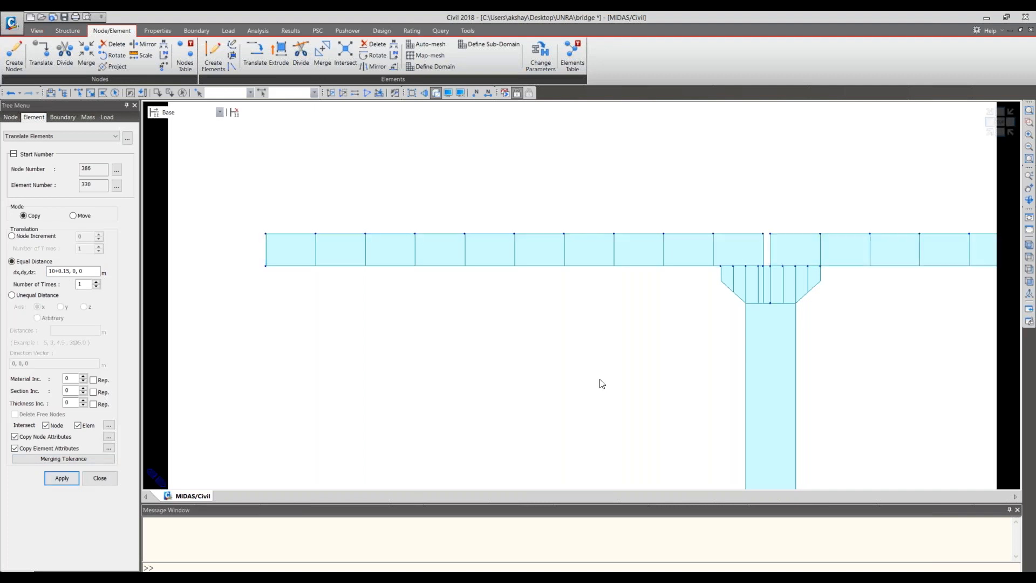
# - Check the gap between the spans in the Adobe Reader bridge drawing, return to midas Civil and undo the deck copy
pyautogui.moveTo(813, 266); pyautogui.dragTo(619, 258, button='middle')
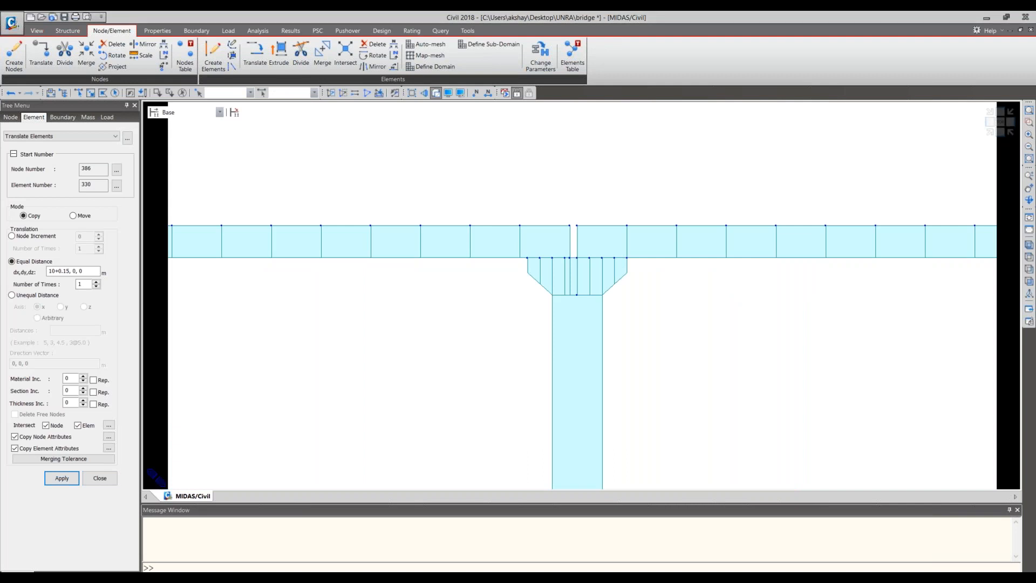
pyautogui.hotkey('alt', 'Tab')
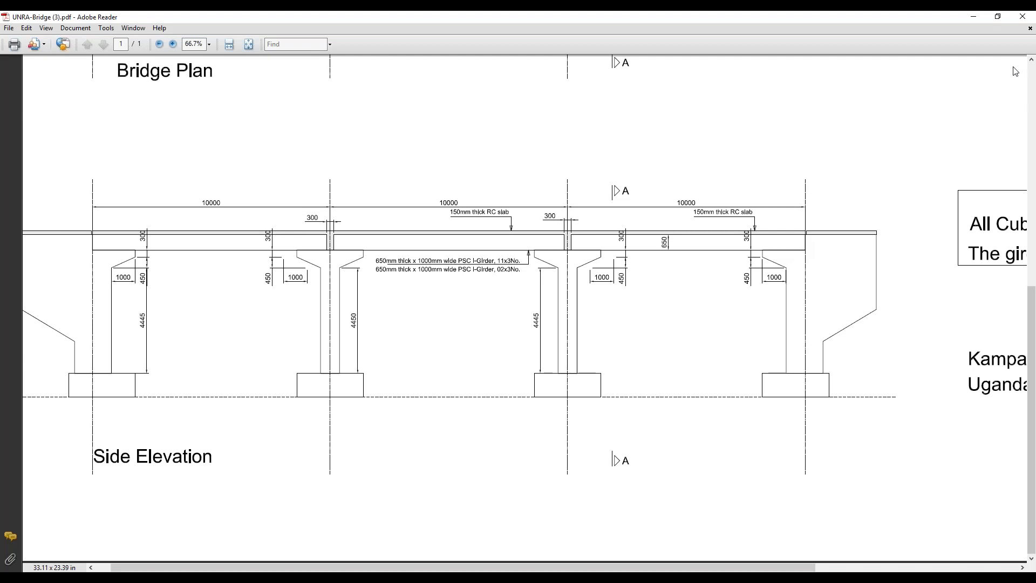
pyautogui.click(975, 22)
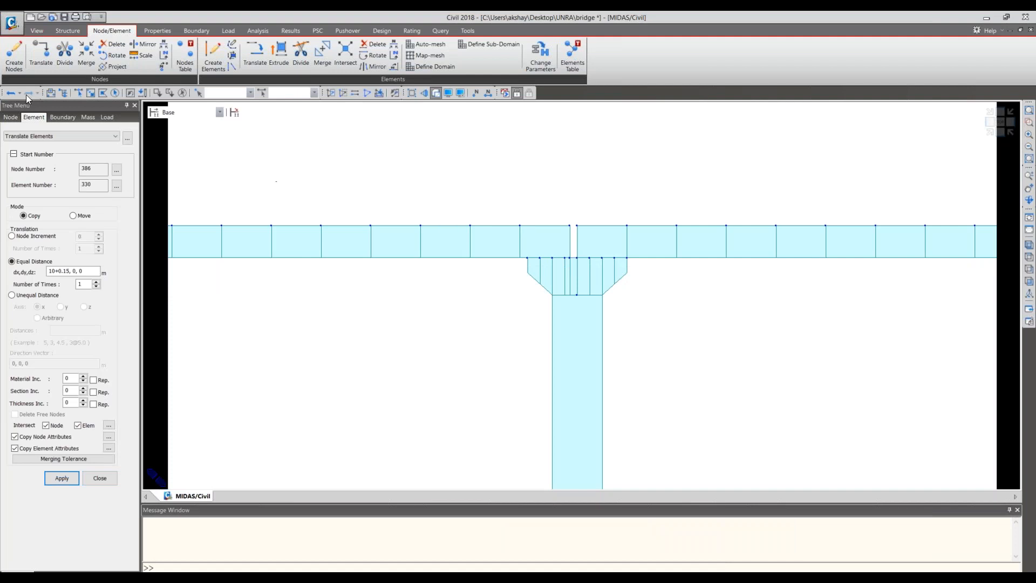
pyautogui.click(12, 93)
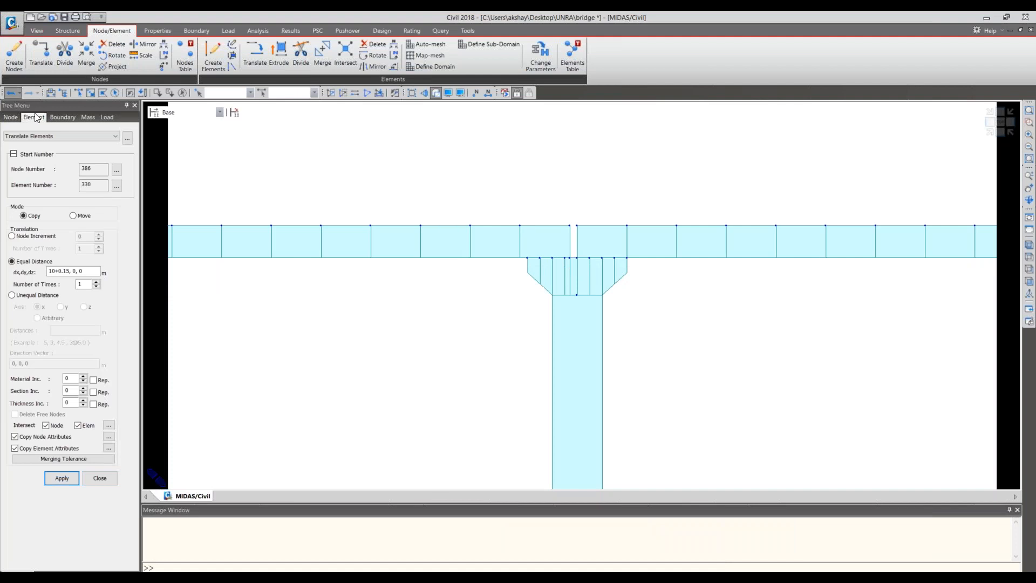
# - Reselect the deck elements, copy them once by 10+0.3, 0, 0 m and show both spans in isometric view
pyautogui.click(70, 272)
pyautogui.press('BackSpace')
pyautogui.press('BackSpace')
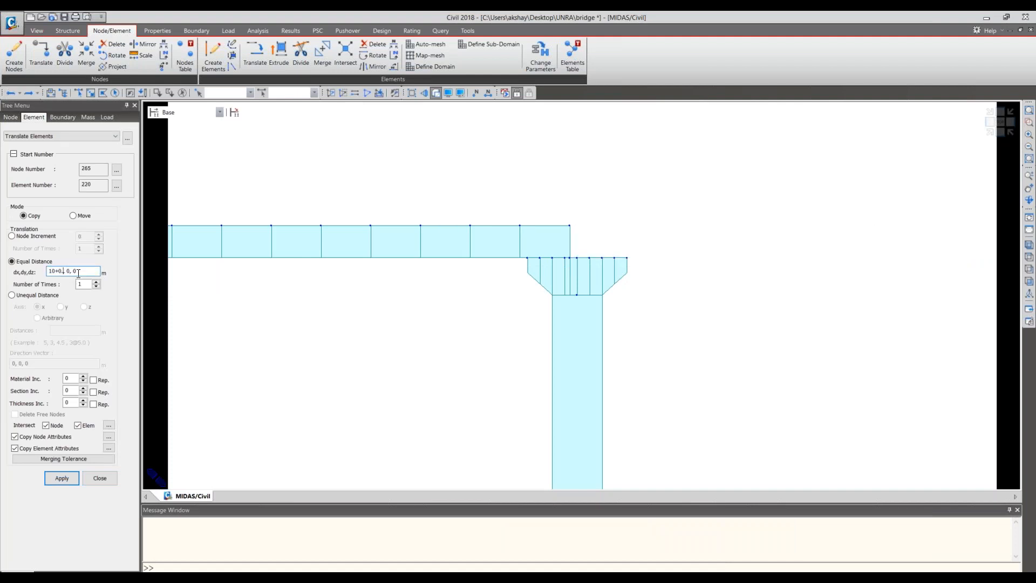
pyautogui.write('3')
pyautogui.click(129, 92)
pyautogui.click(62, 478)
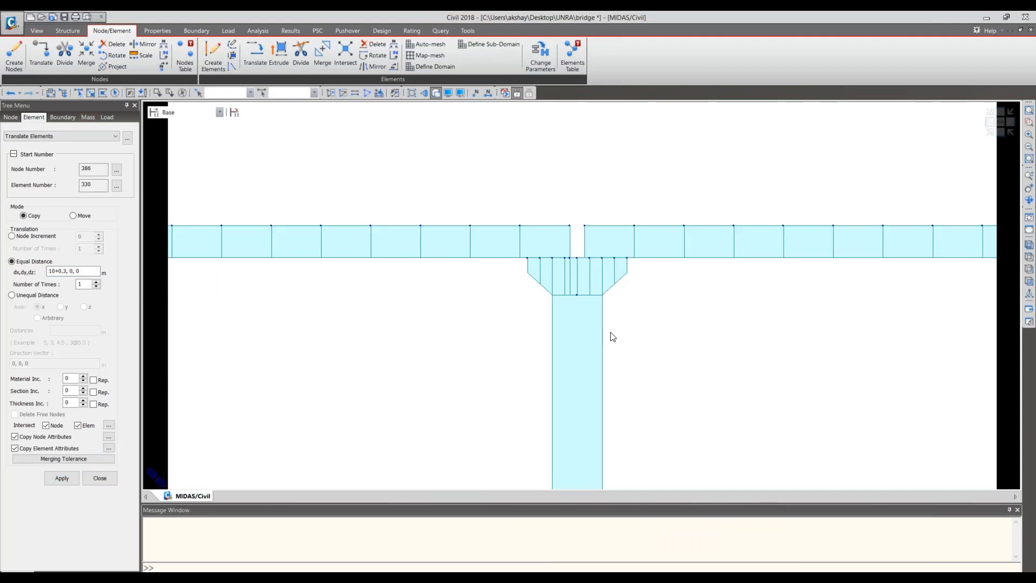
pyautogui.scroll(-2, 559, 293)
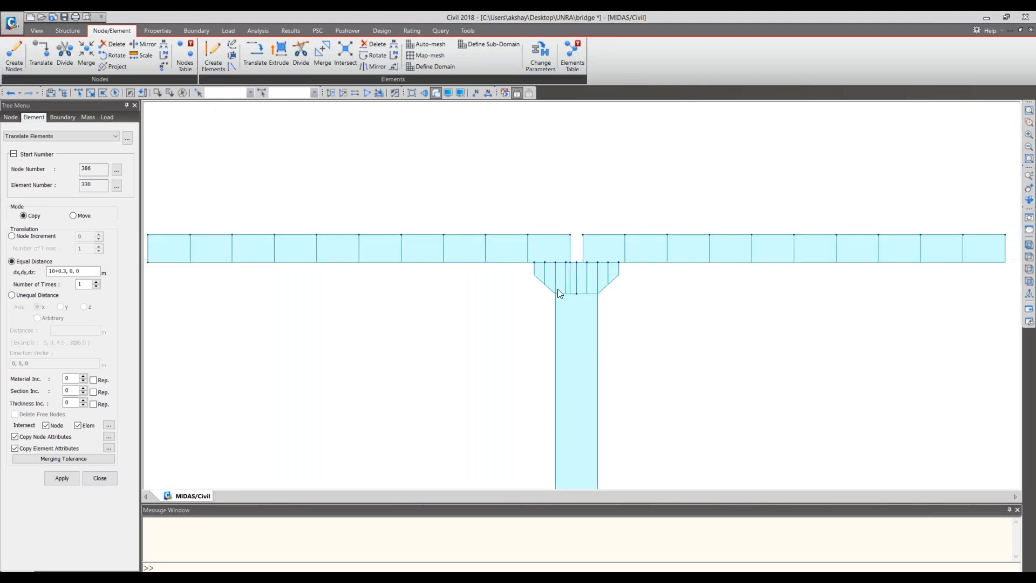
pyautogui.moveTo(734, 310); pyautogui.dragTo(586, 317, button='middle')
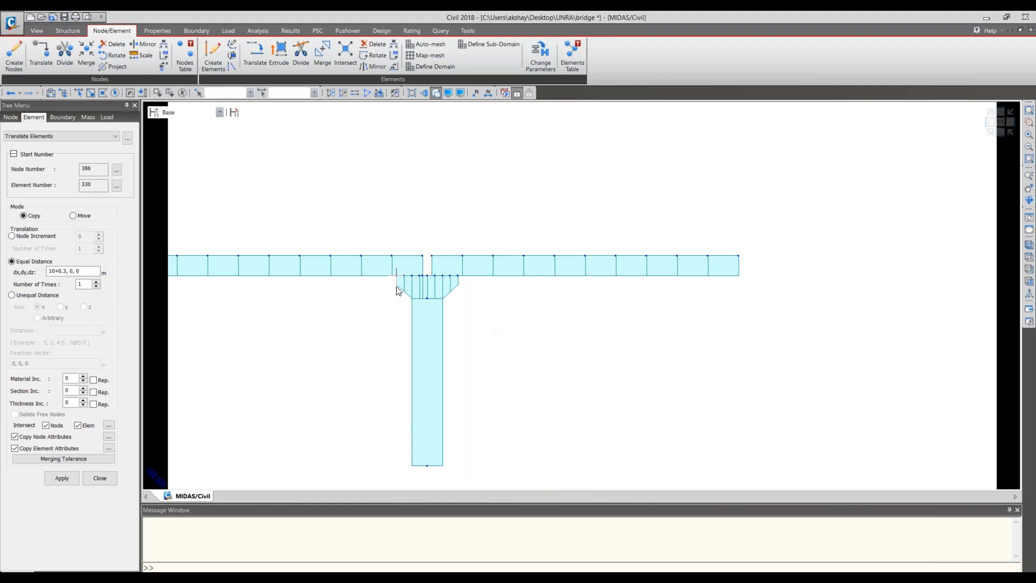
pyautogui.scroll(-2, 397, 290)
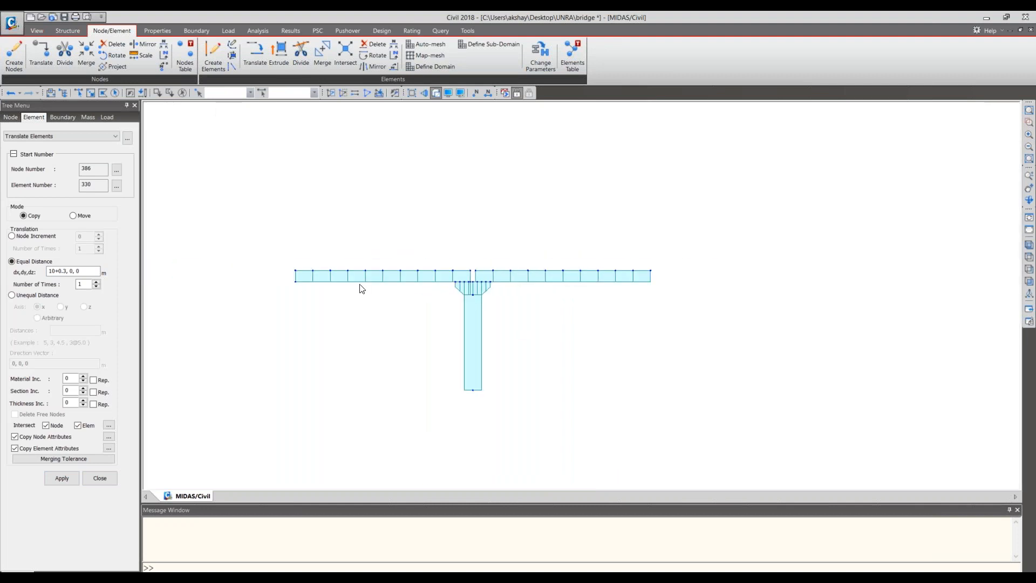
pyautogui.moveTo(360, 284); pyautogui.dragTo(386, 269, button='middle')
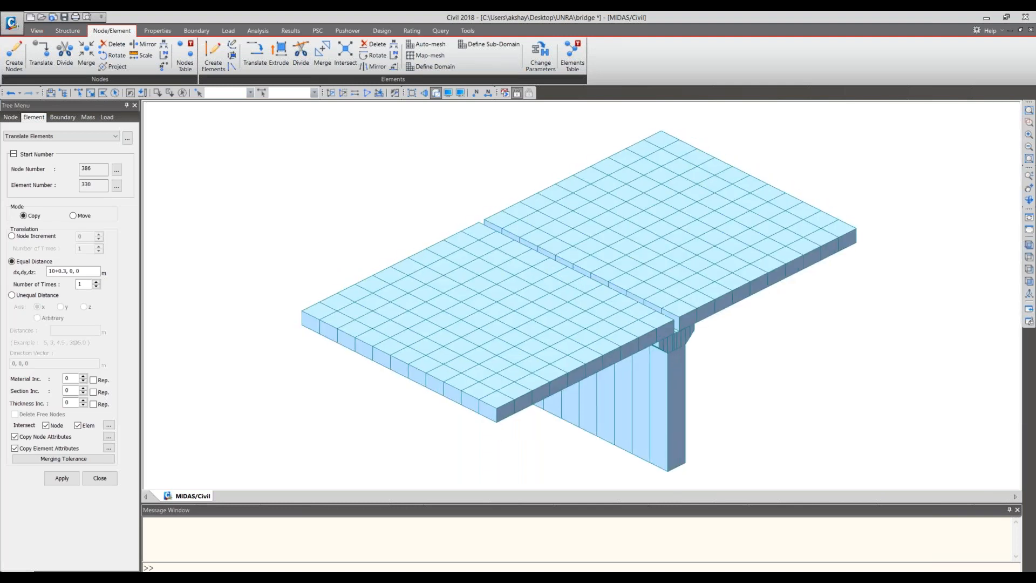
# - Examine the joint between the two deck spans above the pier in isometric and side elevation, in wireframe and rendered display
pyautogui.scroll(2, 688, 345)
pyautogui.scroll(2, 789, 347)
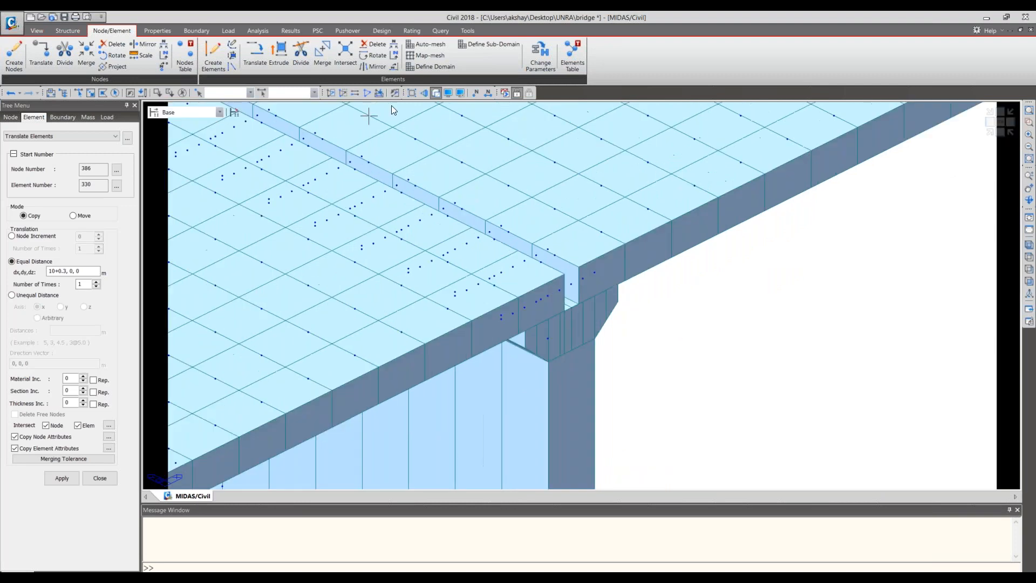
pyautogui.click(437, 93)
pyautogui.moveTo(724, 331); pyautogui.dragTo(720, 365, button='middle')
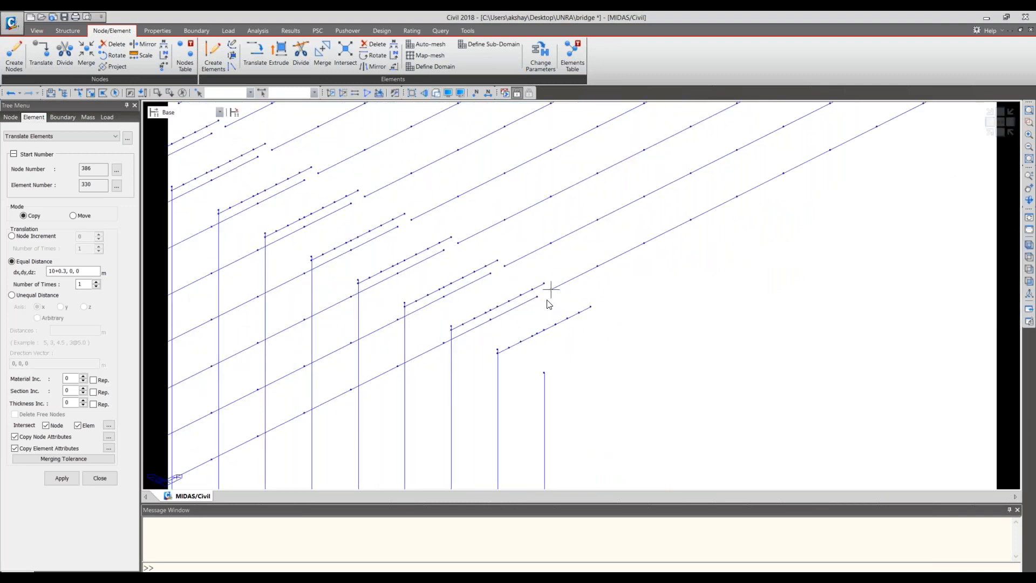
pyautogui.click(1003, 132)
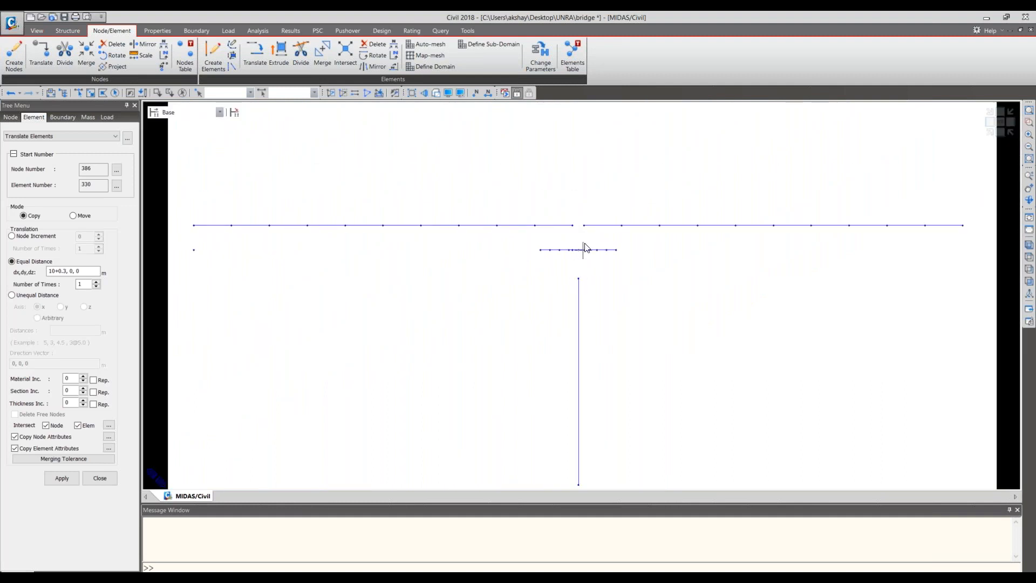
pyautogui.hotkey('ctrl', 'h')
pyautogui.hotkey('ctrl', 'h')
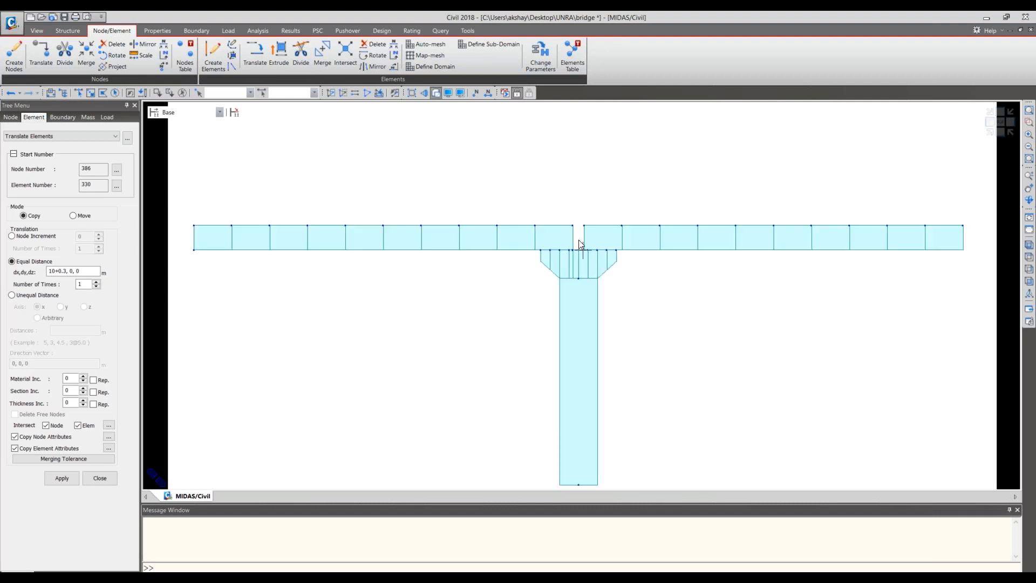
pyautogui.hotkey('ctrl', 'h')
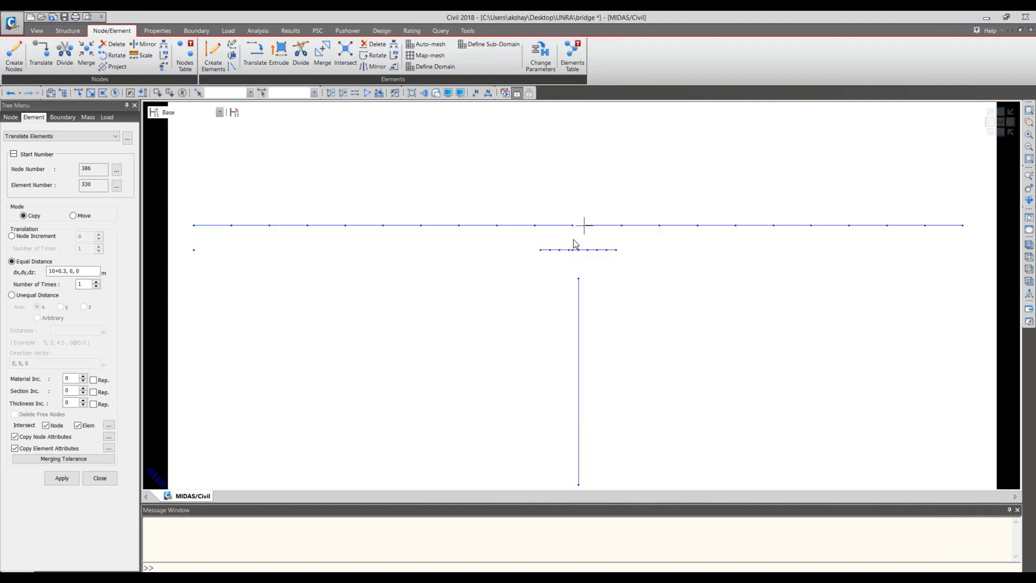
pyautogui.click(996, 132)
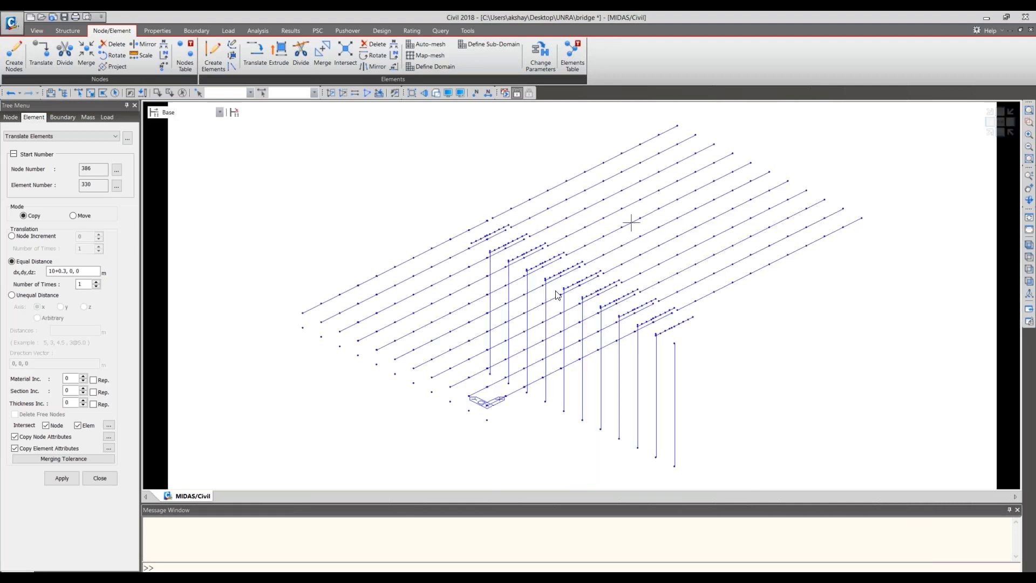
pyautogui.click(437, 94)
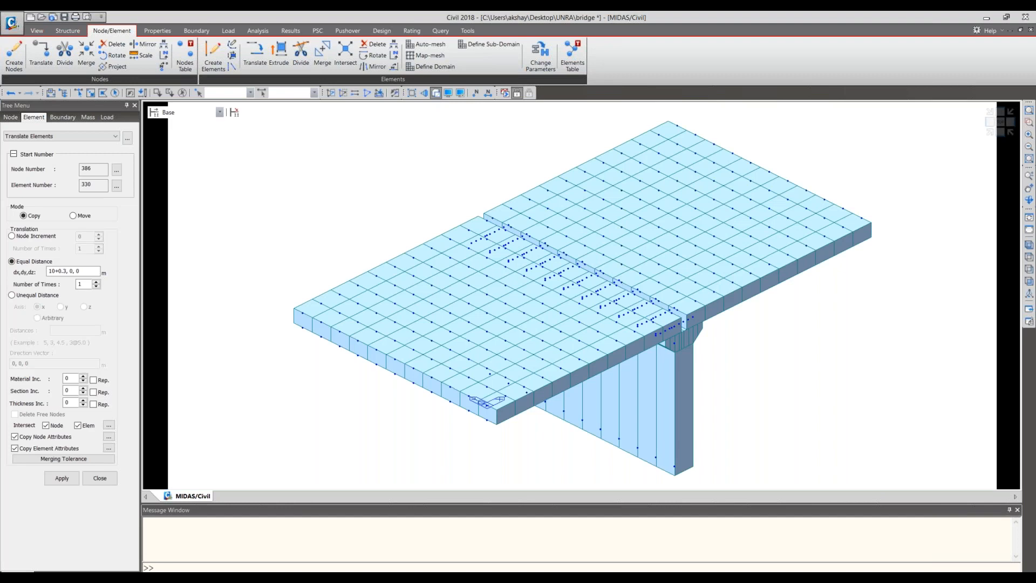
# - Show the span joint as an isometric wireframe close-up and save the bridge model
pyautogui.hotkey('ctrl', 'h')
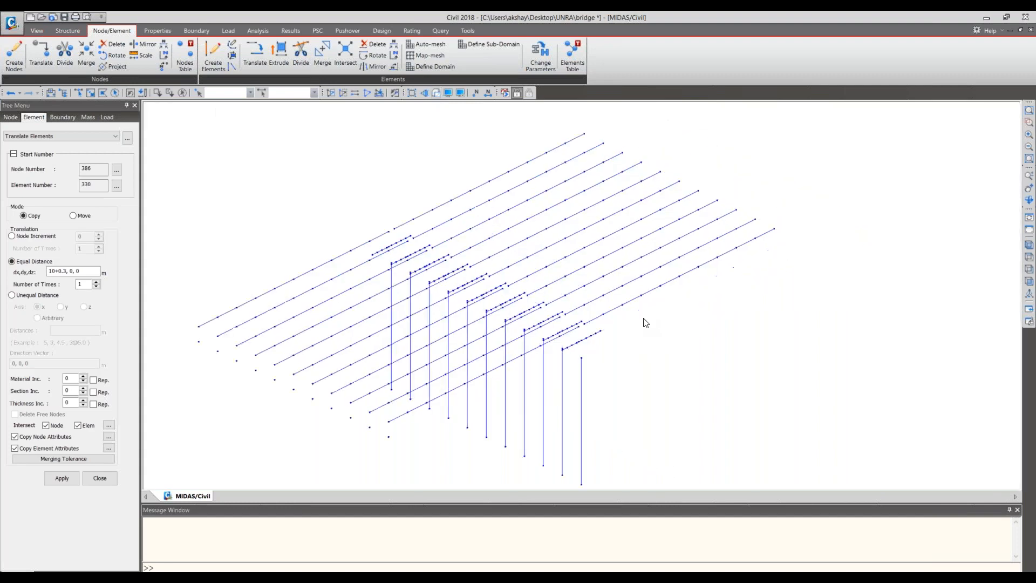
pyautogui.scroll(3, 646, 323)
pyautogui.moveTo(642, 318); pyautogui.dragTo(629, 350, button='middle')
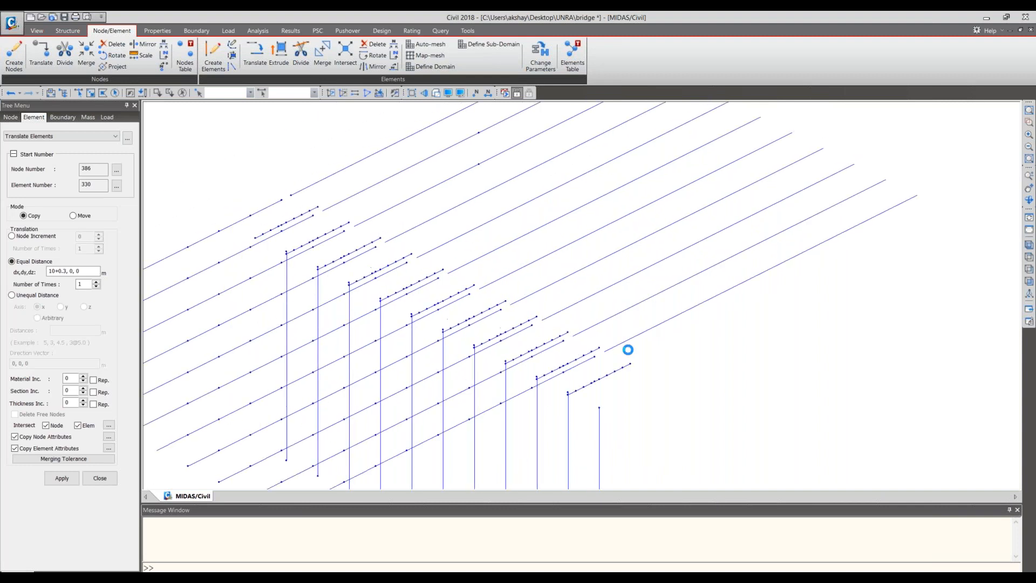
pyautogui.scroll(1, 628, 350)
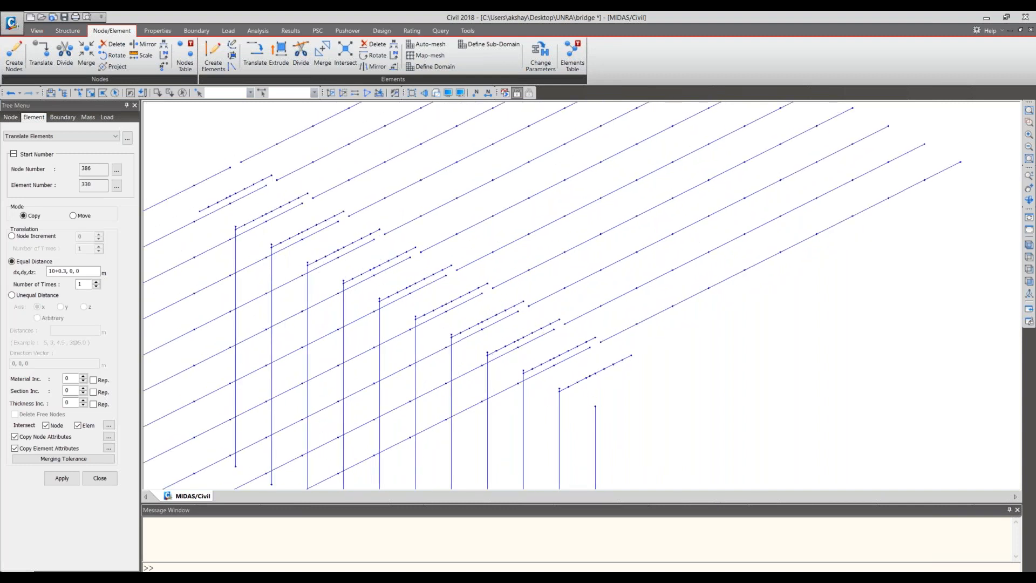
pyautogui.scroll(1, 630, 351)
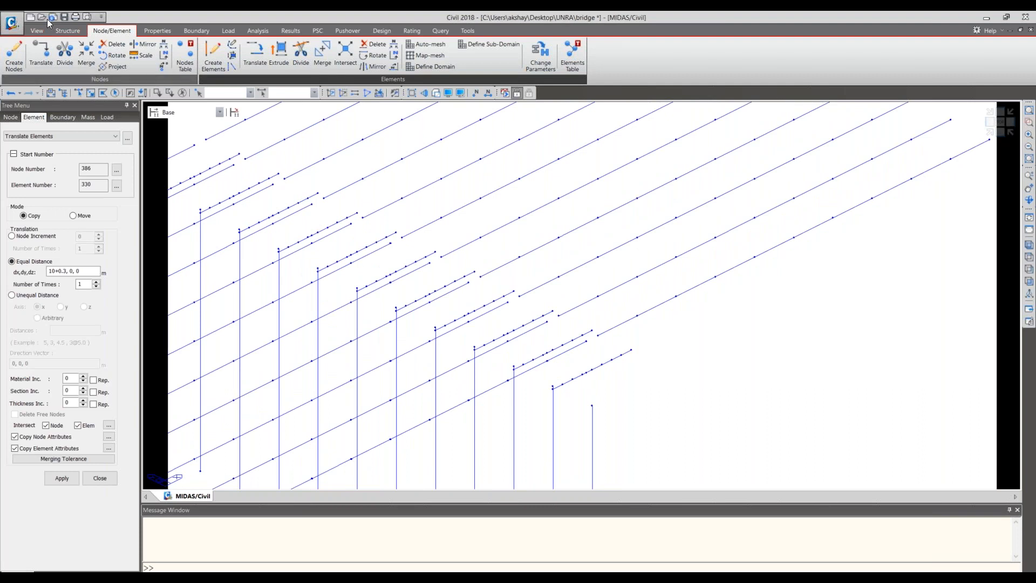
pyautogui.click(64, 18)
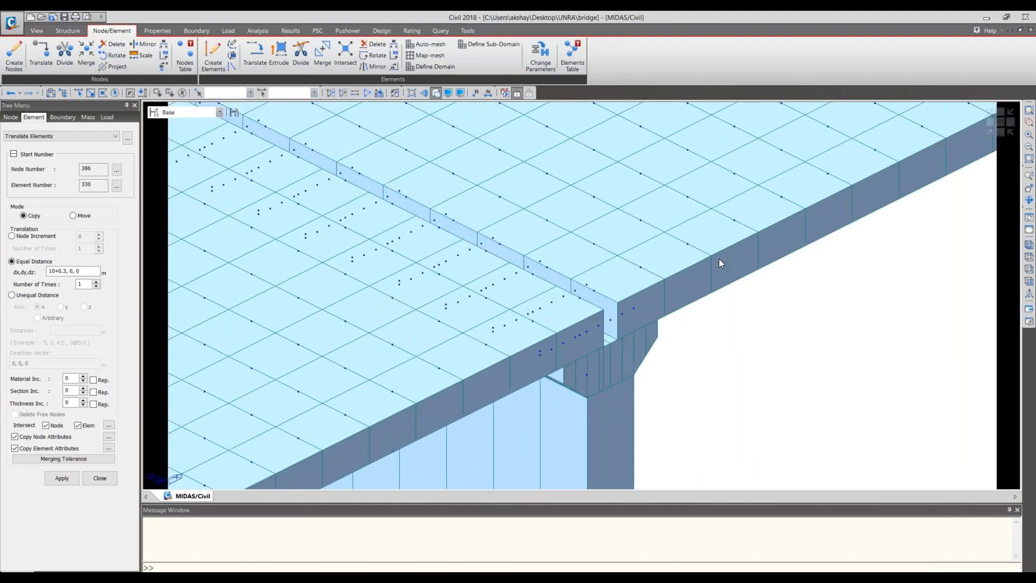
# - Examine the deck ends and pier cap nodes at the span joint in a rotated close-up, comparing wireframe and rendered display
pyautogui.click(437, 93)
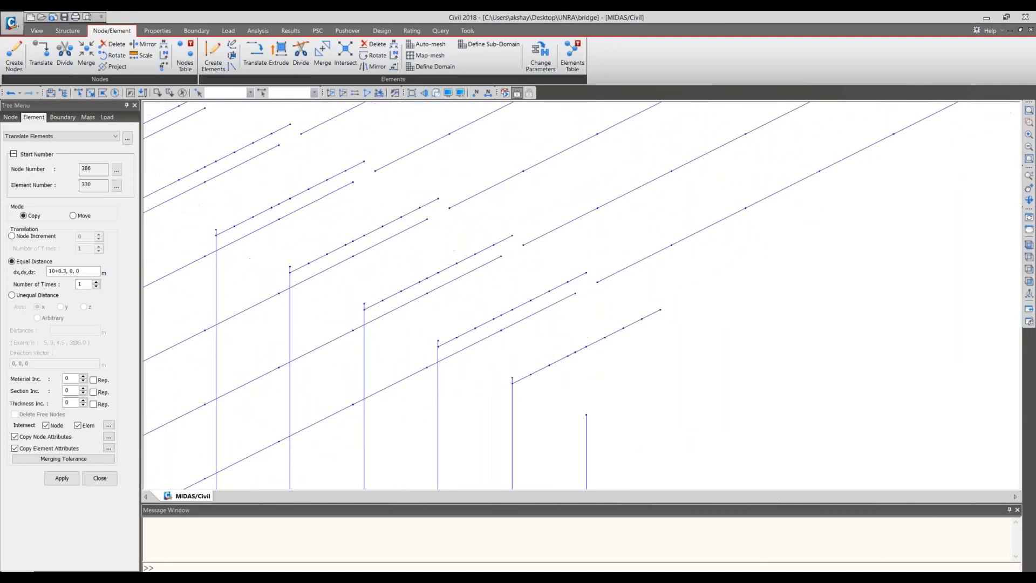
pyautogui.scroll(2, 605, 329)
pyautogui.click(1029, 281)
pyautogui.moveTo(634, 328); pyautogui.dragTo(656, 434, button='middle')
pyautogui.scroll(3, 560, 201)
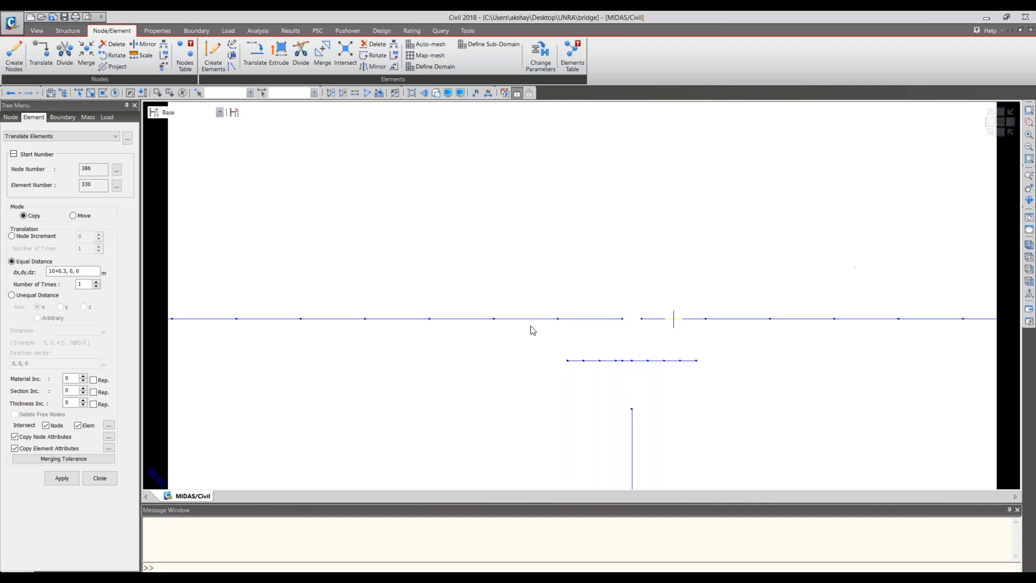
pyautogui.click(995, 135)
pyautogui.keyDown('ctrl'); pyautogui.moveTo(612, 323); pyautogui.dragTo(587, 308, button='middle'); pyautogui.keyUp('ctrl')
pyautogui.moveTo(531, 259); pyautogui.dragTo(706, 363)
pyautogui.moveTo(521, 179); pyautogui.dragTo(712, 353)
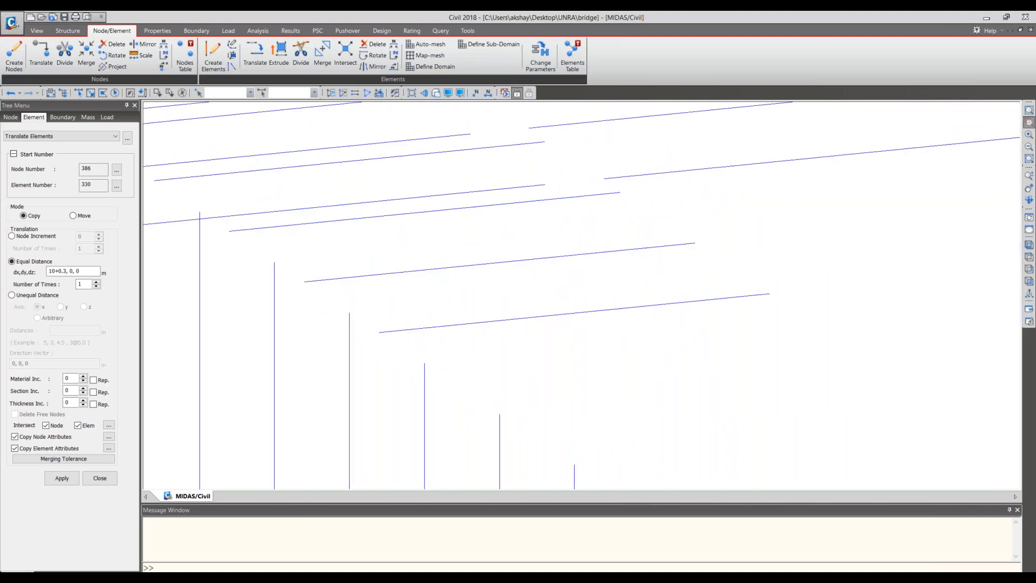
pyautogui.click(435, 93)
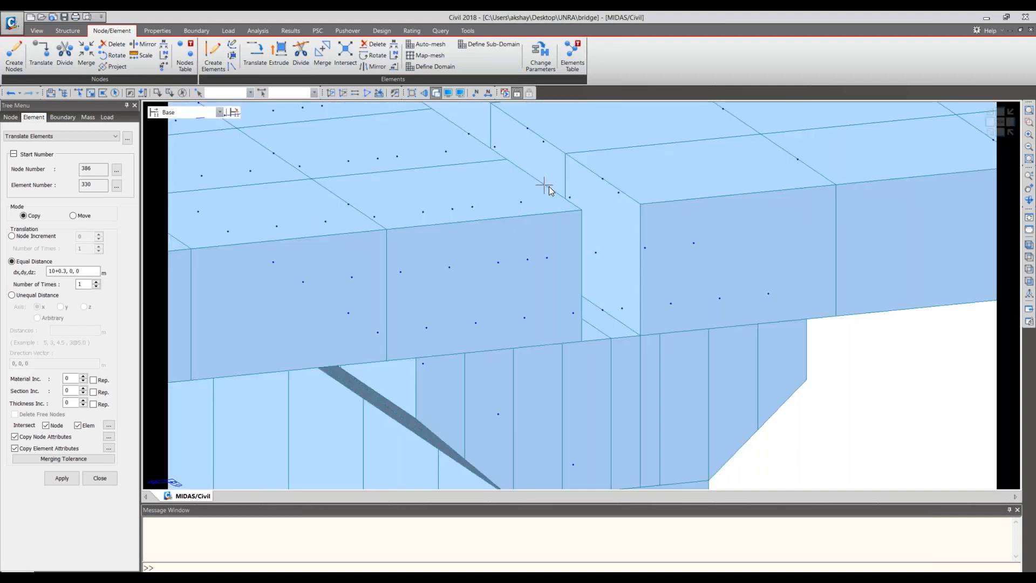
pyautogui.click(437, 92)
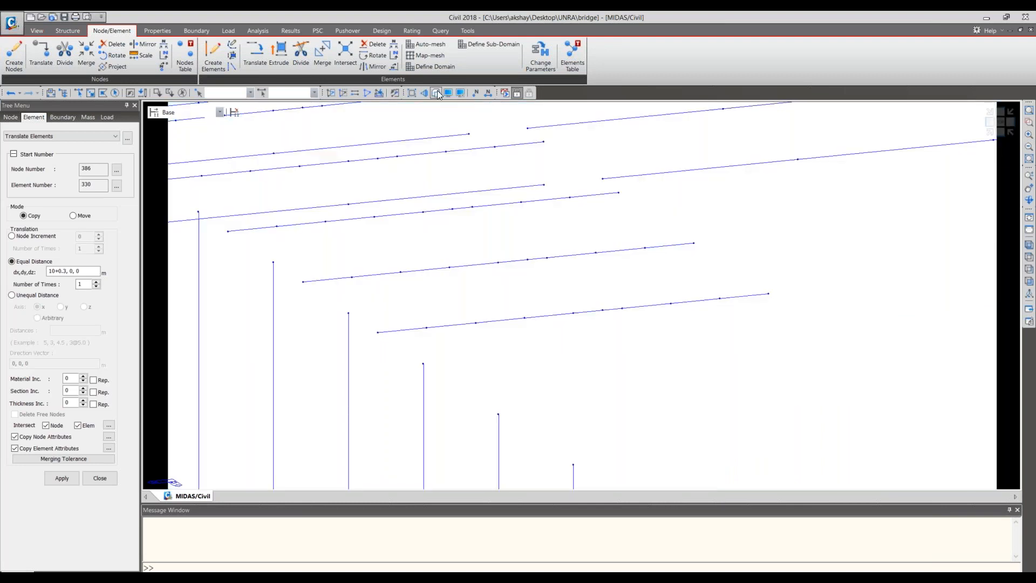
pyautogui.click(436, 92)
pyautogui.click(436, 93)
pyautogui.click(436, 93)
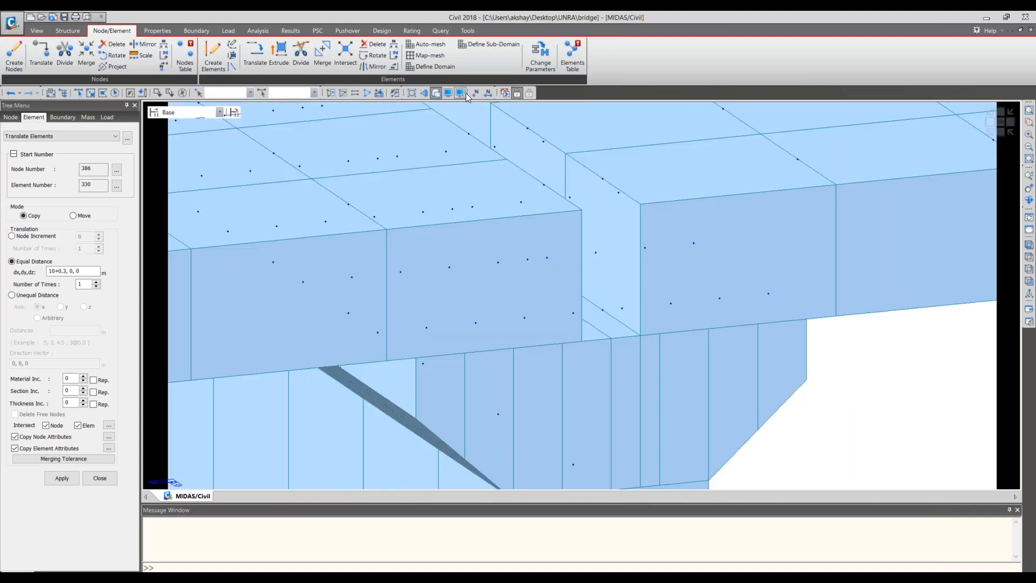
# - Display the node numbers and rotate the rendered model to examine the nodes around the span gap and pier cap
pyautogui.click(1029, 200)
pyautogui.scroll(3, 902, 259)
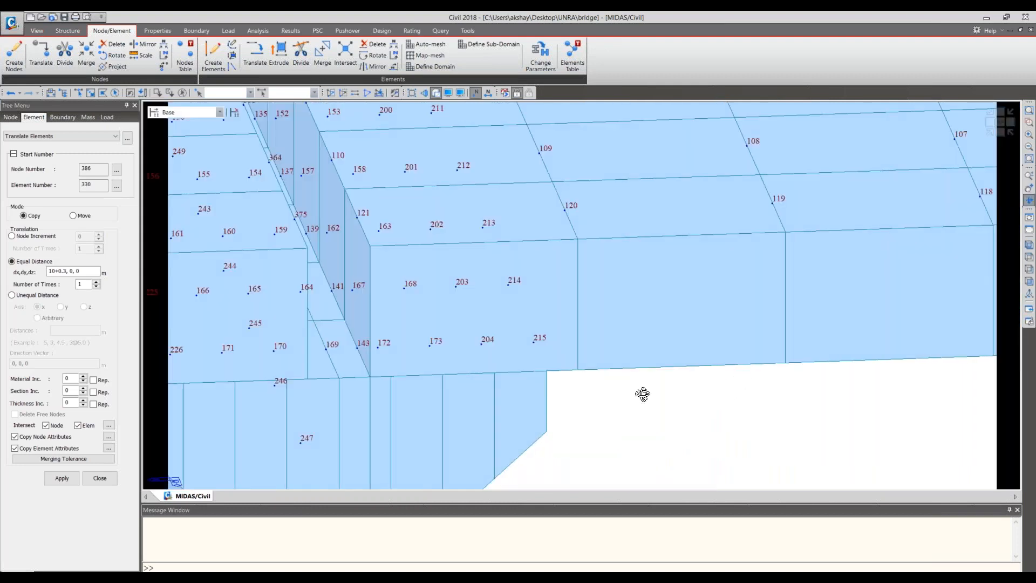
pyautogui.moveTo(434, 389); pyautogui.dragTo(415, 389)
pyautogui.click(1030, 188)
pyautogui.moveTo(434, 216); pyautogui.dragTo(658, 234)
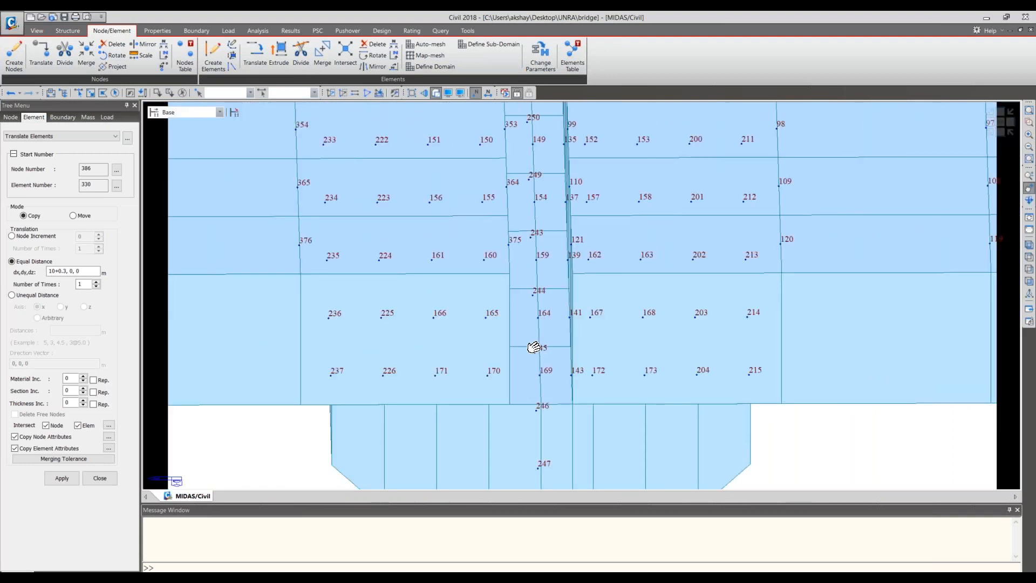
pyautogui.moveTo(532, 347); pyautogui.dragTo(535, 348)
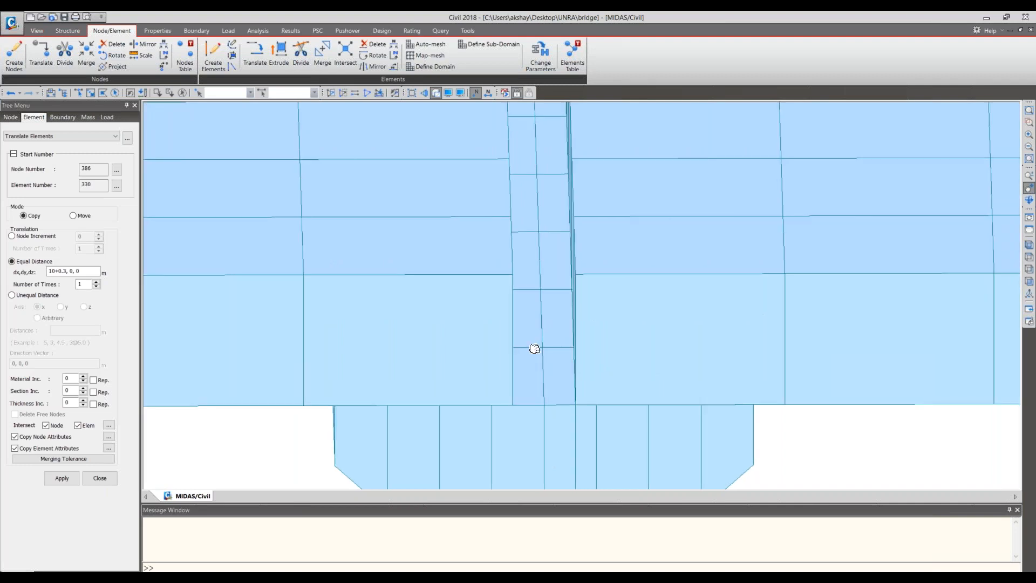
pyautogui.scroll(-2, 534, 348)
pyautogui.scroll(-3, 535, 349)
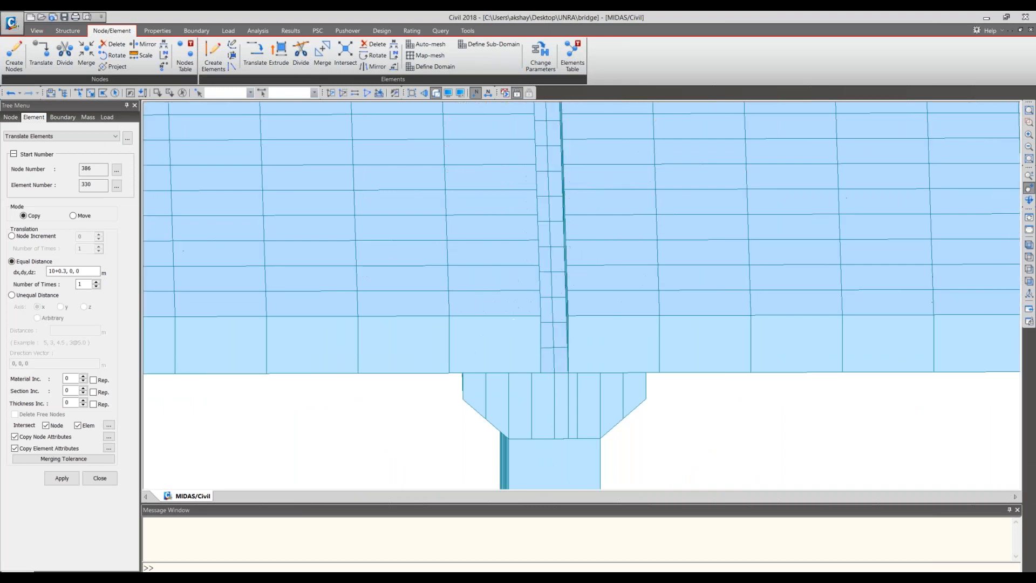
pyautogui.scroll(4, 511, 325)
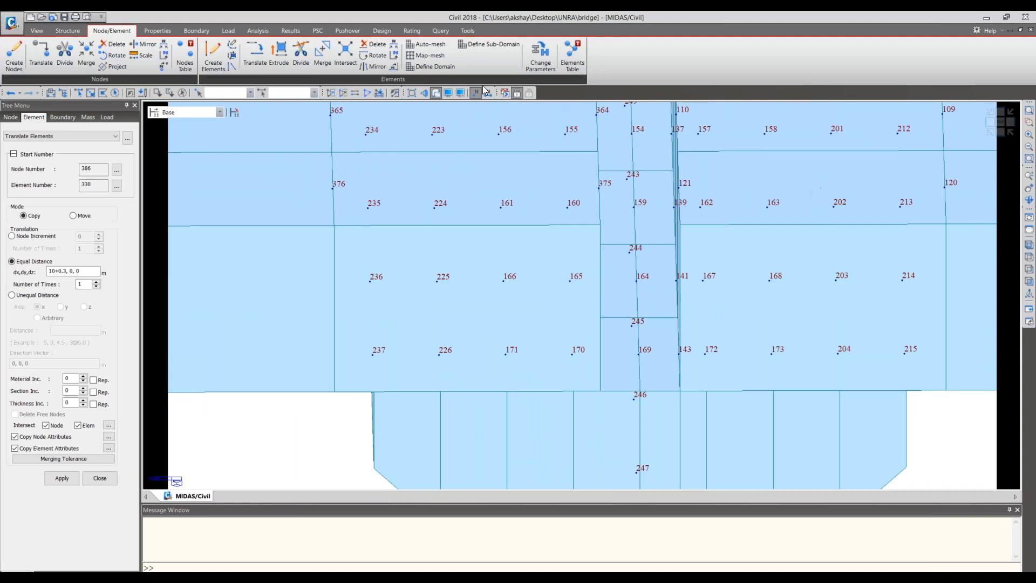
# - Examine the gap between the deck spans and the pier cap beneath it in the numbered side elevation
pyautogui.click(440, 95)
pyautogui.click(440, 95)
pyautogui.click(440, 95)
pyautogui.click(440, 95)
pyautogui.click(1004, 137)
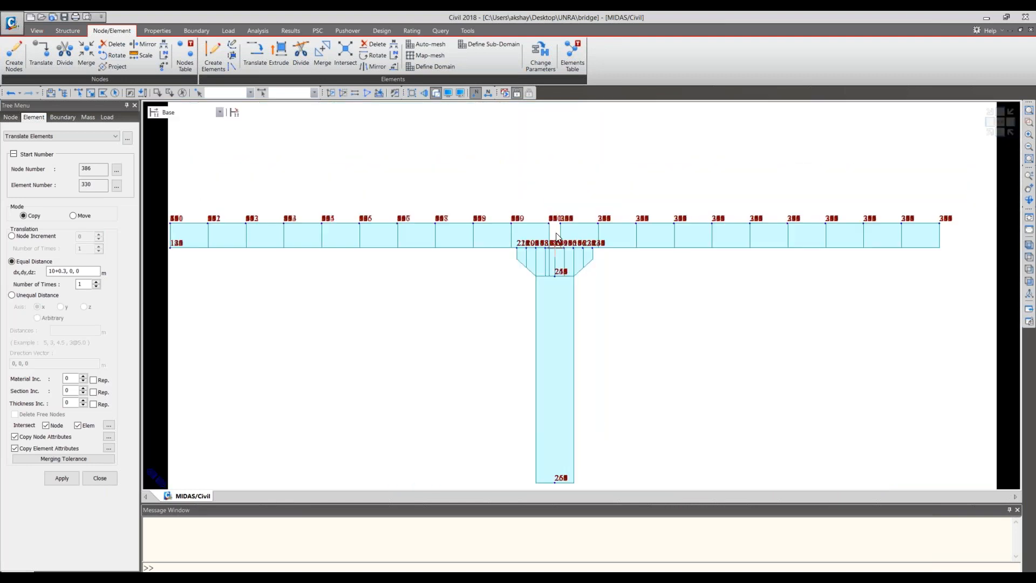
pyautogui.scroll(5, 558, 238)
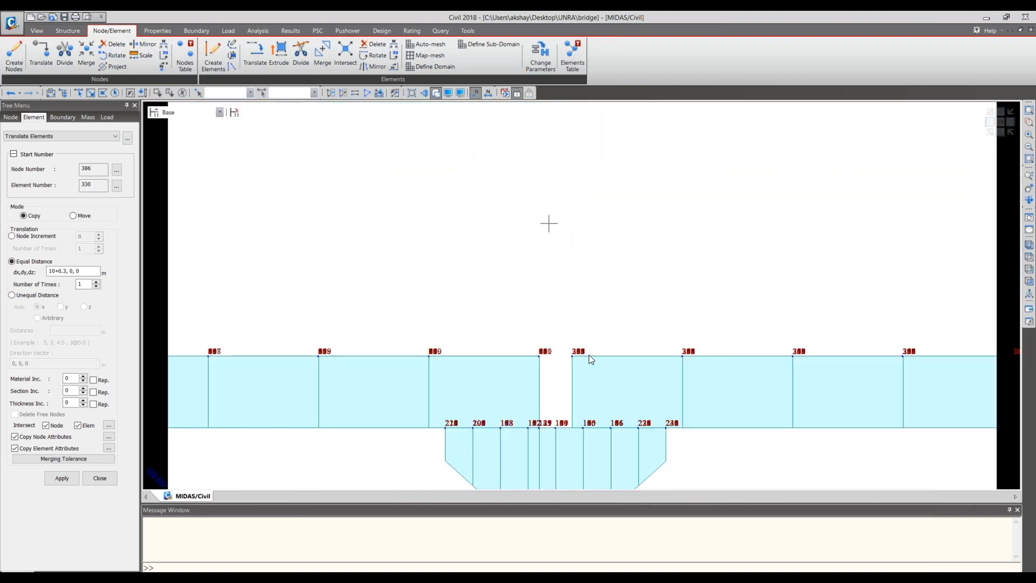
pyautogui.scroll(1, 576, 414)
pyautogui.scroll(2, 548, 222)
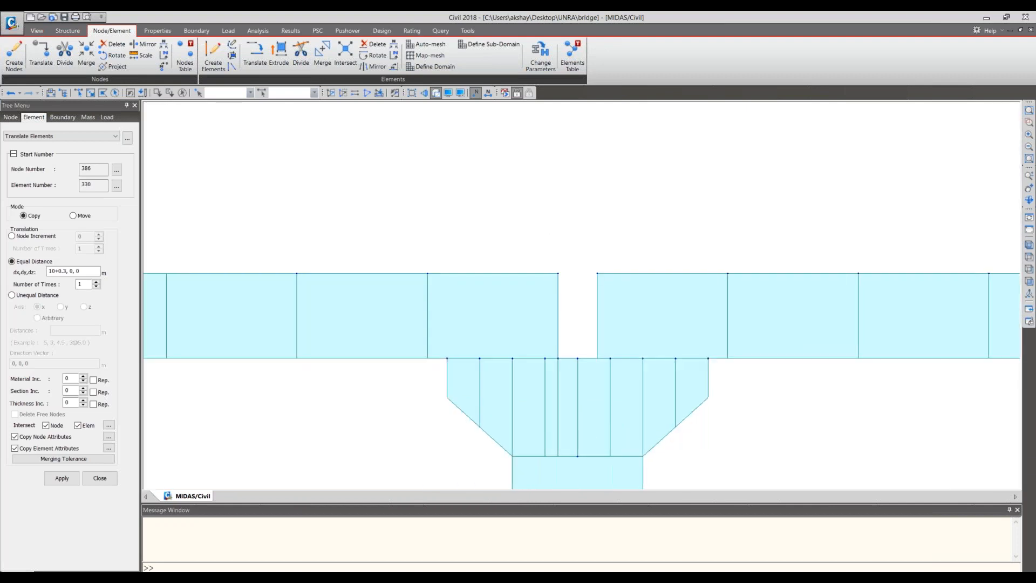
pyautogui.scroll(1, 592, 359)
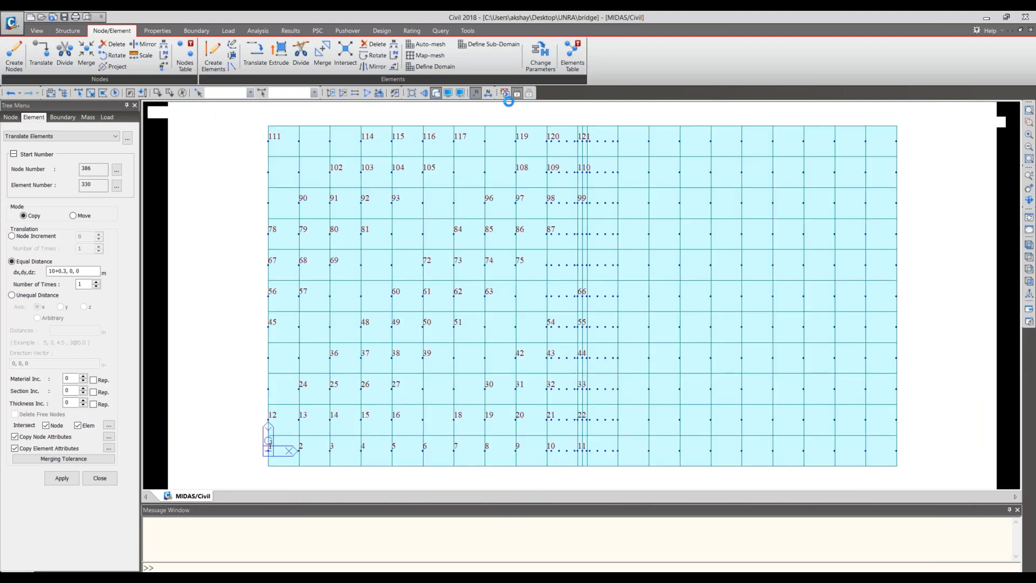
# - Examine the isometric wireframe at the span joint, briefly showing node numbers to identify the deck-end and pier cap nodes
pyautogui.click(475, 92)
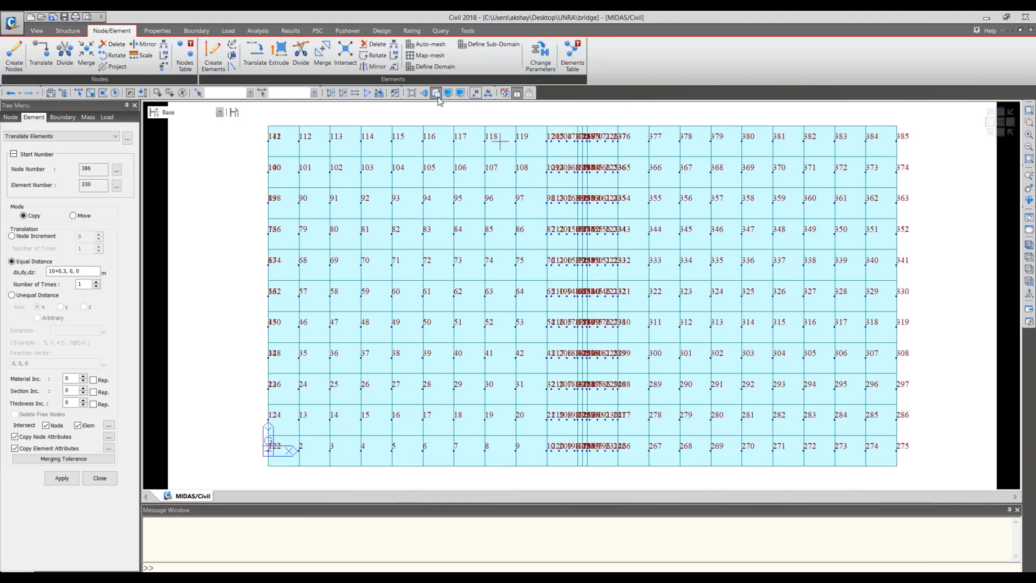
pyautogui.click(436, 93)
pyautogui.moveTo(671, 479); pyautogui.dragTo(664, 413, button='middle')
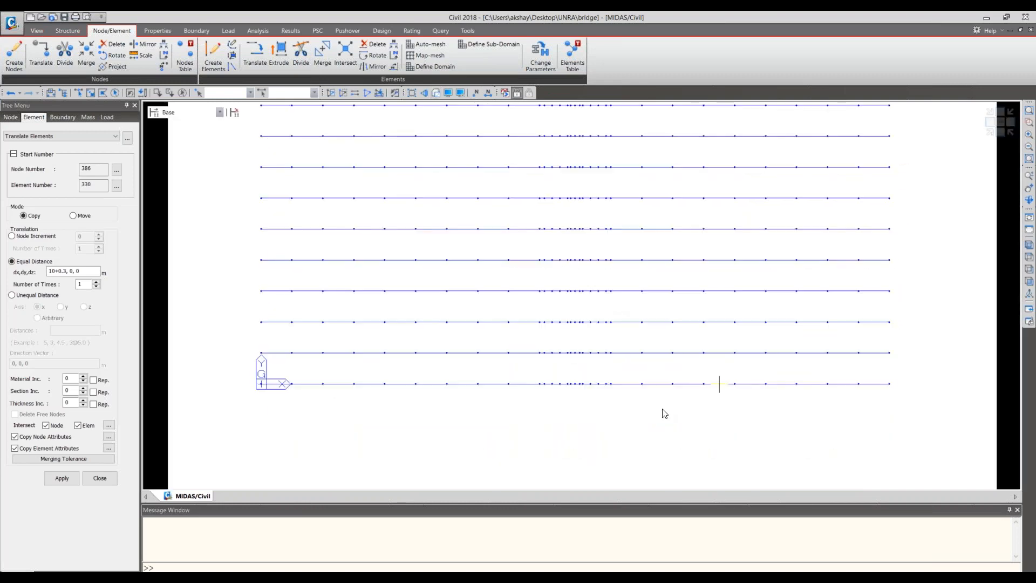
pyautogui.click(992, 135)
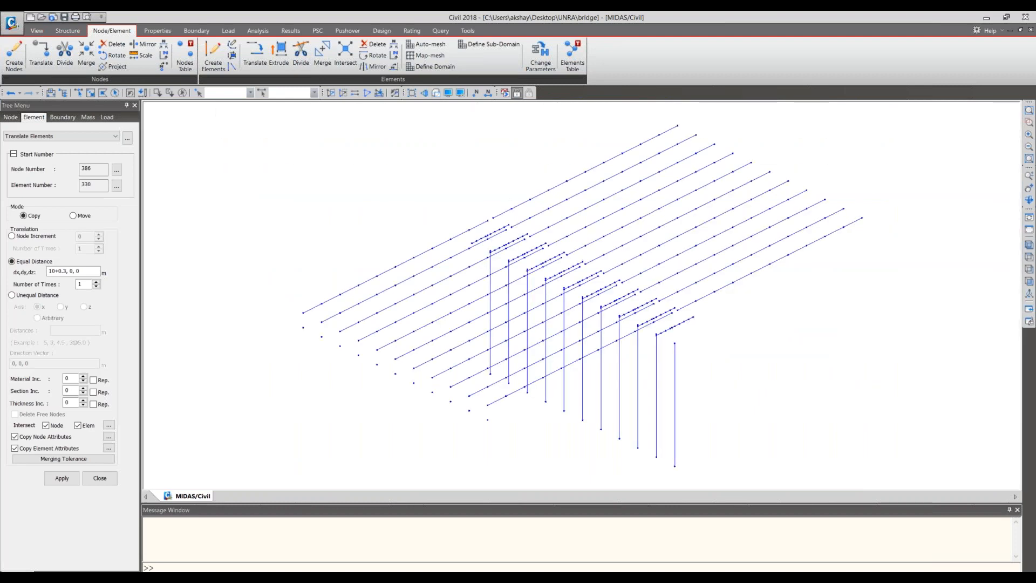
pyautogui.scroll(5, 613, 203)
pyautogui.moveTo(694, 319); pyautogui.dragTo(711, 414, button='middle')
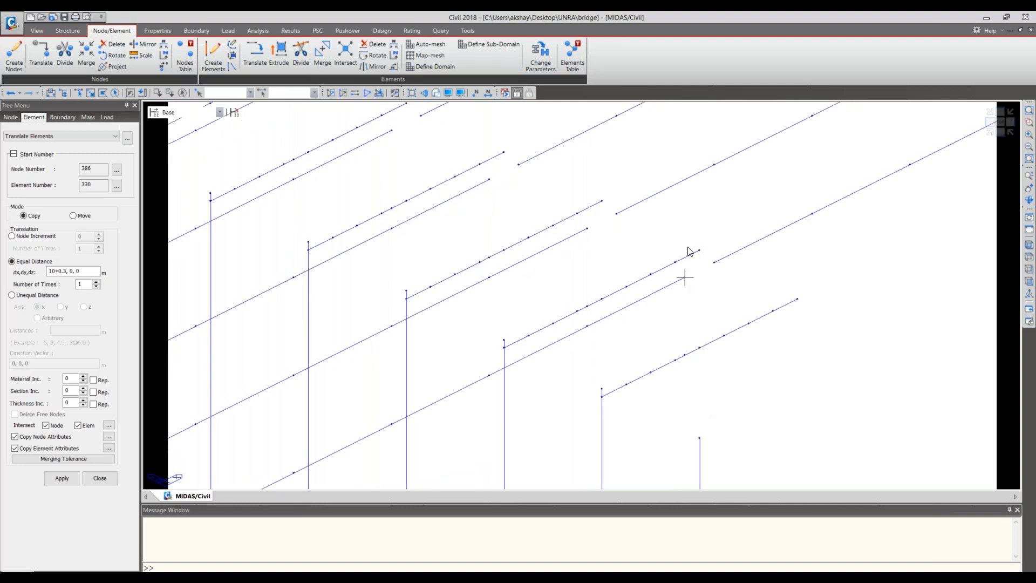
pyautogui.click(478, 95)
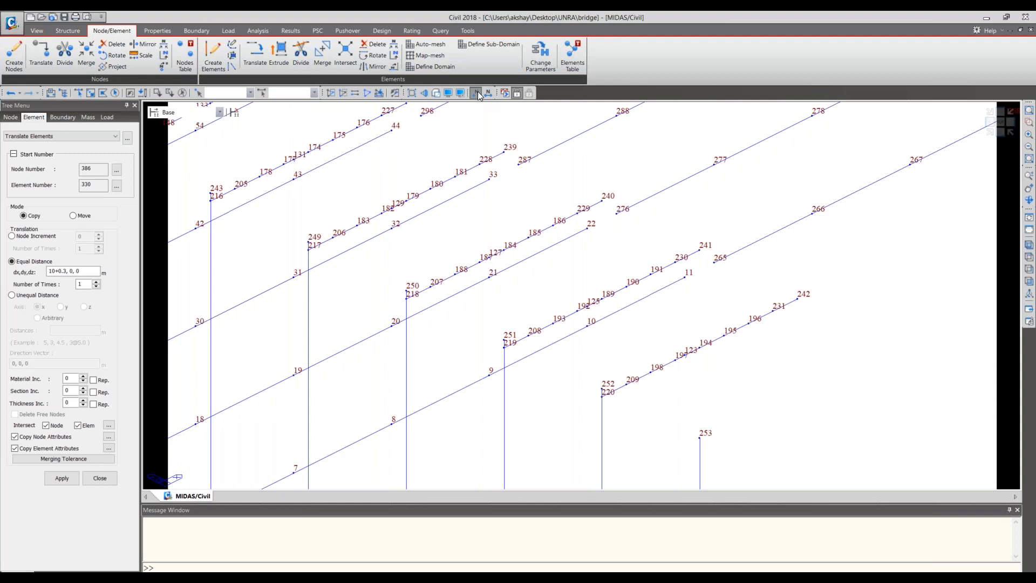
pyautogui.click(479, 96)
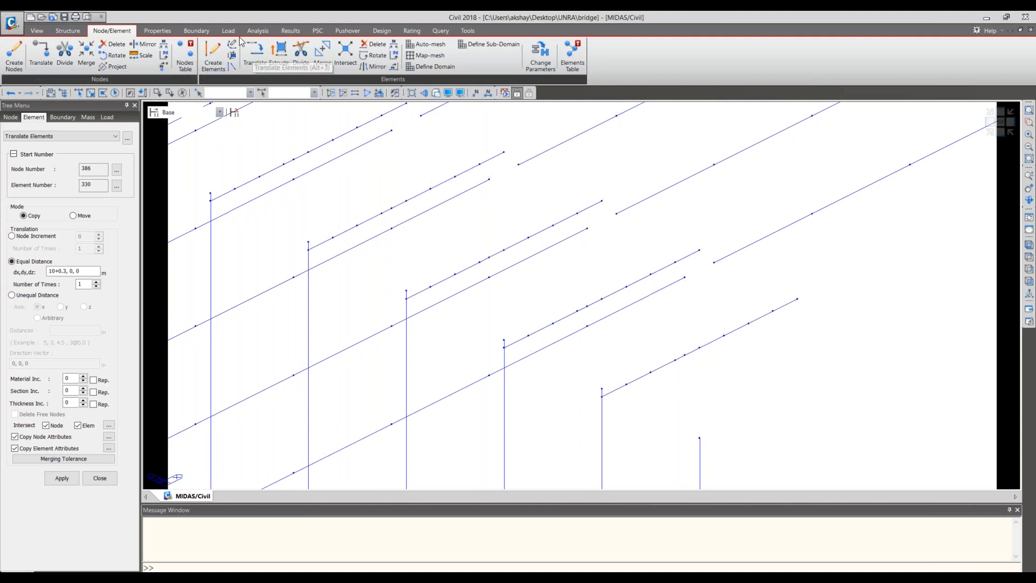
# - Rigidly link master node 11 at the first span's end to pier cap node 123, copying the link 10@1 m along Y
pyautogui.click(197, 31)
pyautogui.click(175, 60)
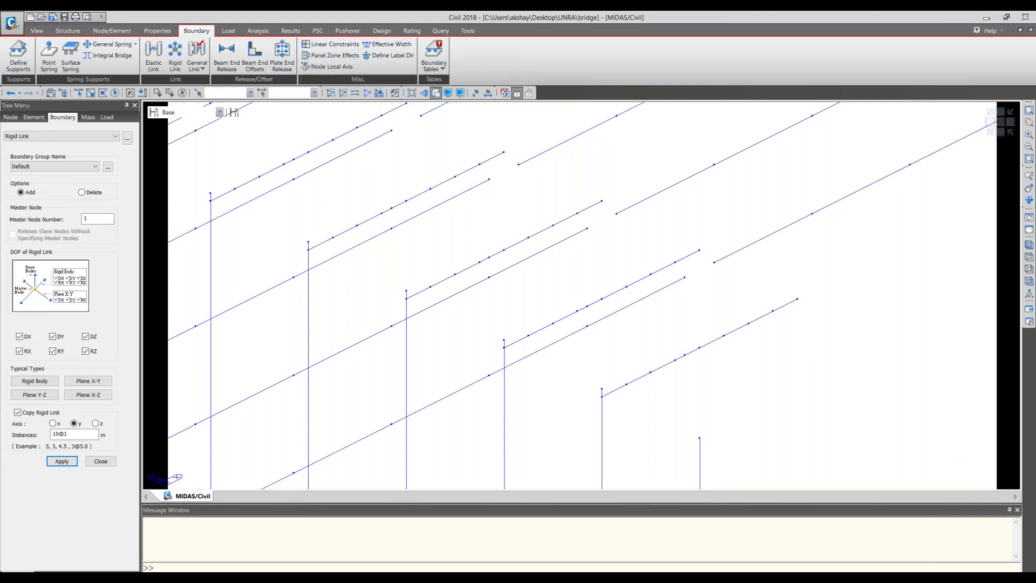
pyautogui.click(436, 93)
pyautogui.click(436, 92)
pyautogui.click(436, 93)
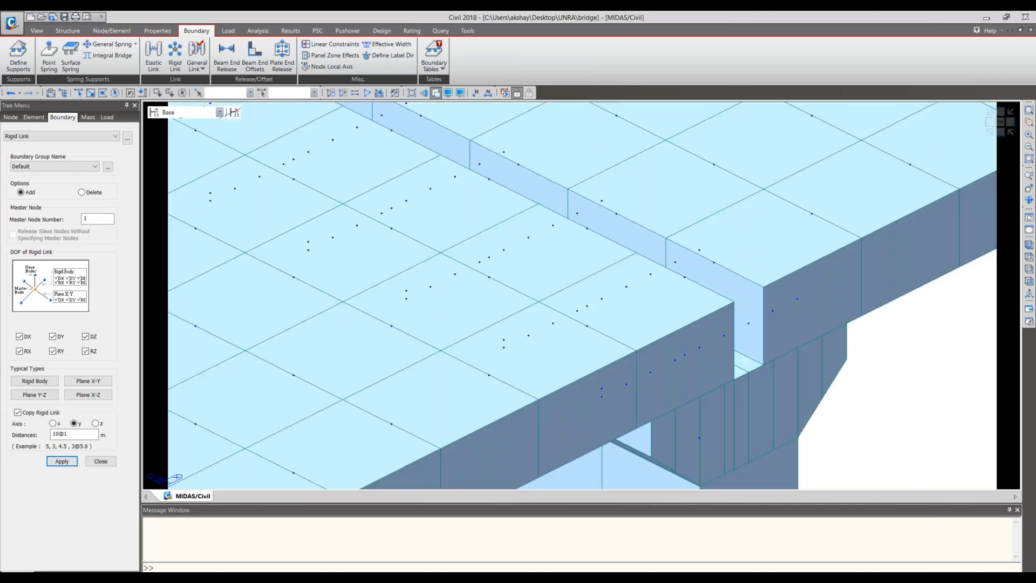
pyautogui.click(436, 93)
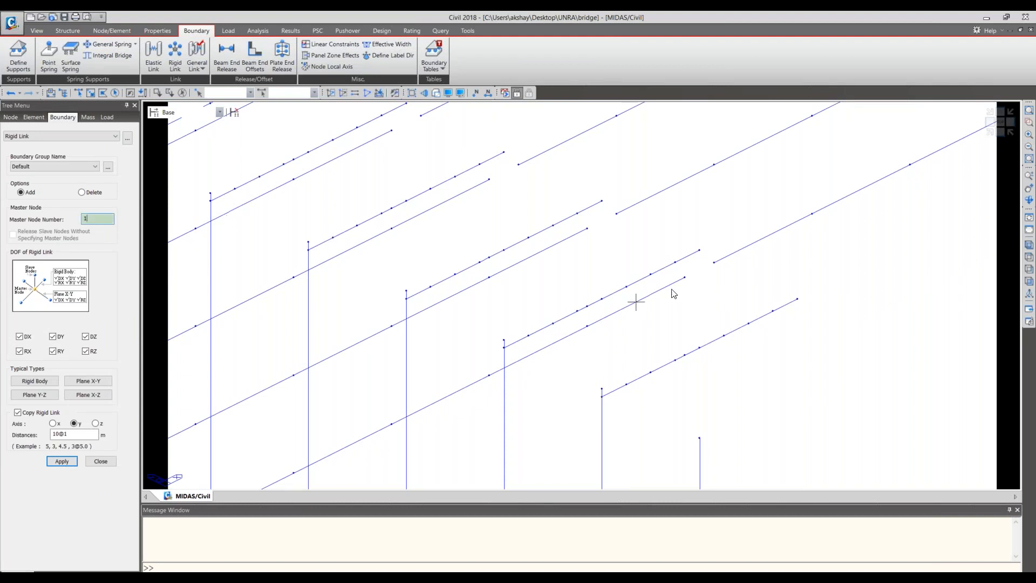
pyautogui.click(682, 278)
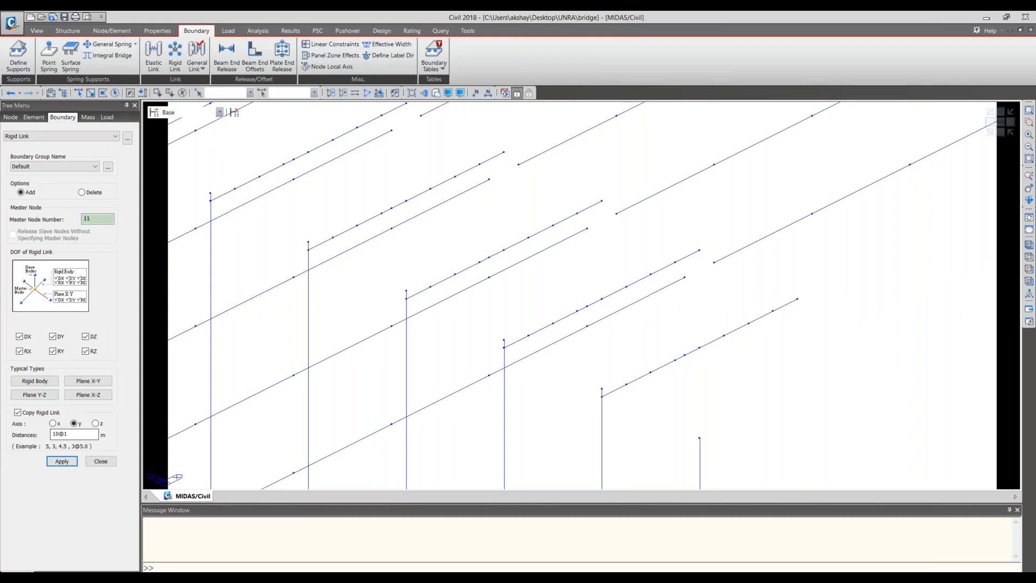
pyautogui.click(78, 92)
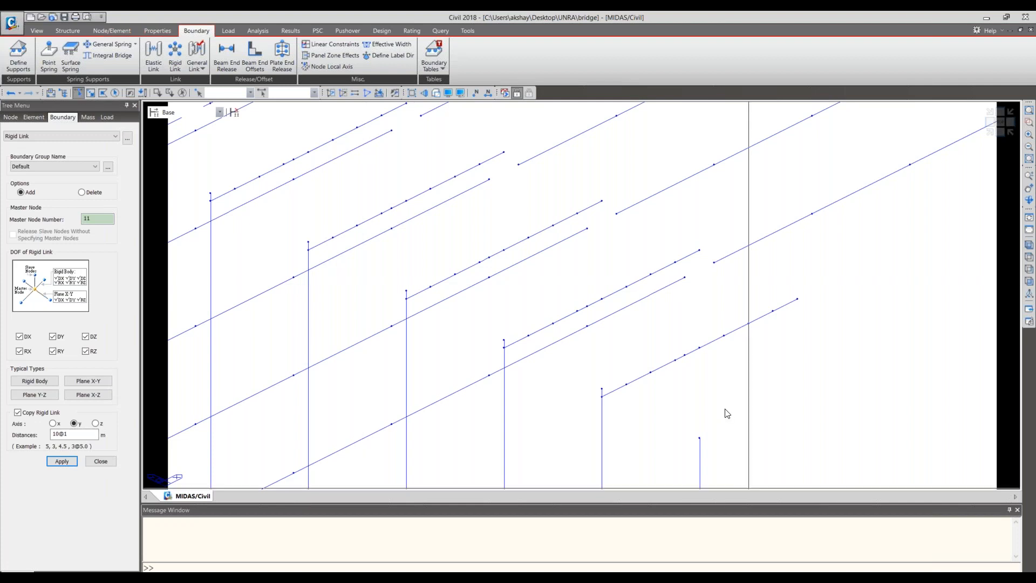
pyautogui.click(685, 355)
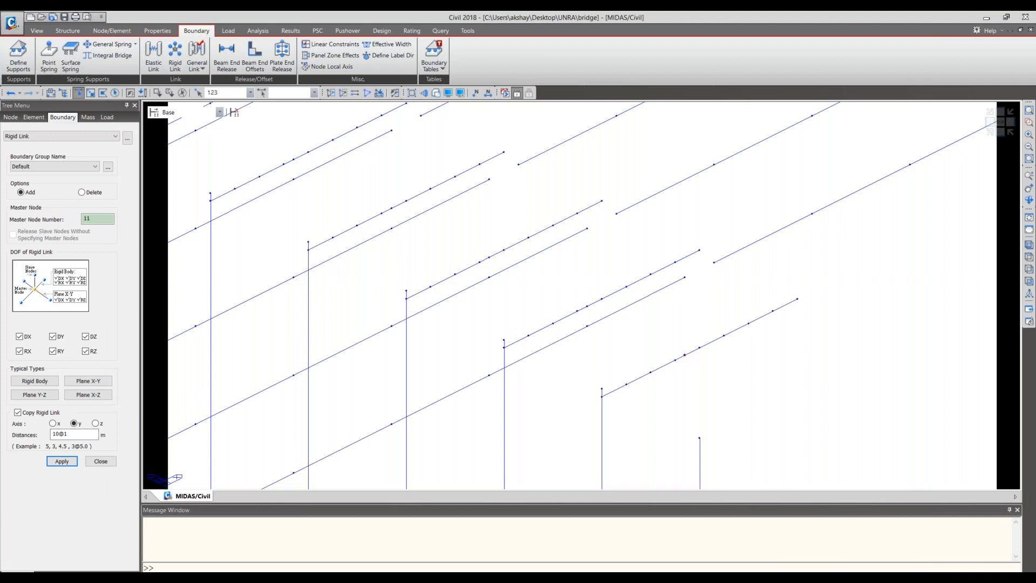
pyautogui.click(64, 460)
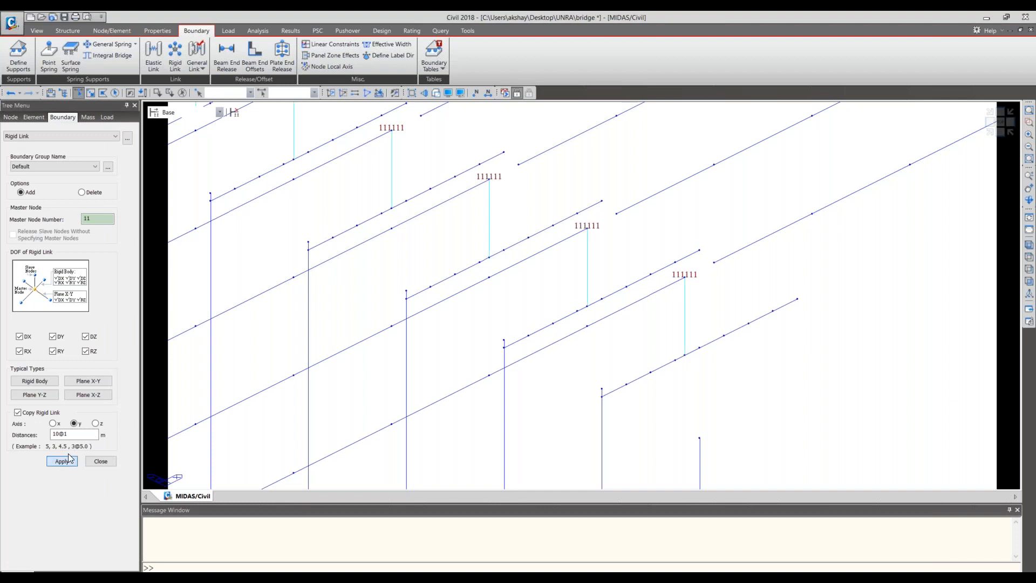
# - Try rigidly linking master node 265 at the second span's start to pier cap node 195, copied 10@1 m along Y
pyautogui.scroll(-1, 590, 360)
pyautogui.scroll(-2, 597, 334)
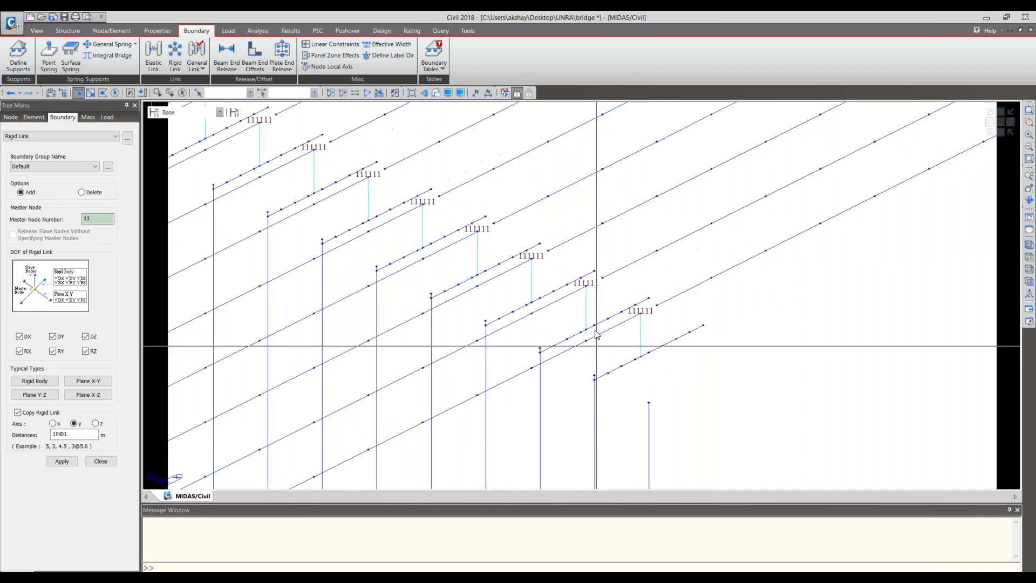
pyautogui.moveTo(595, 331); pyautogui.dragTo(737, 450, button='middle')
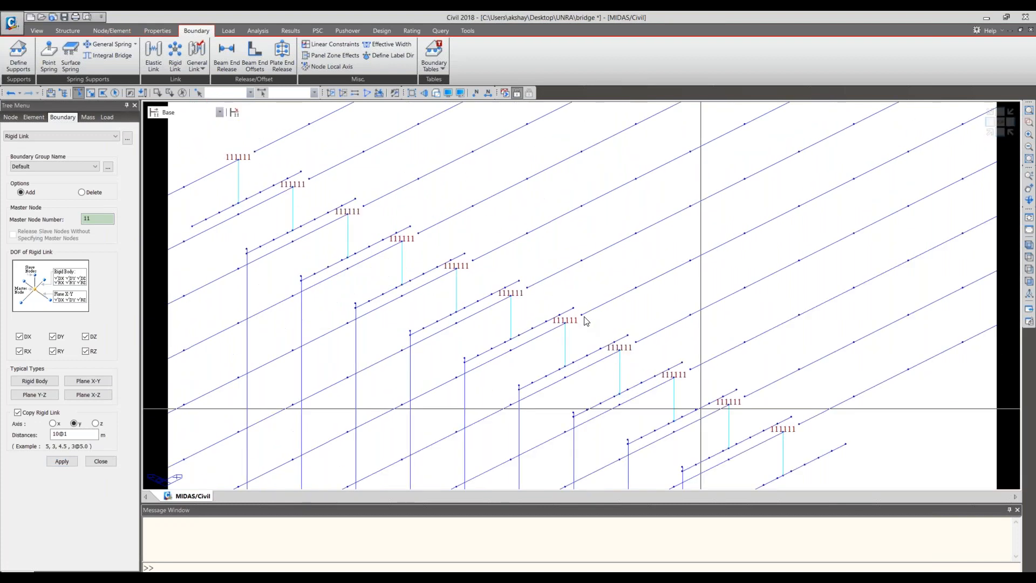
pyautogui.moveTo(949, 437); pyautogui.dragTo(873, 400, button='middle')
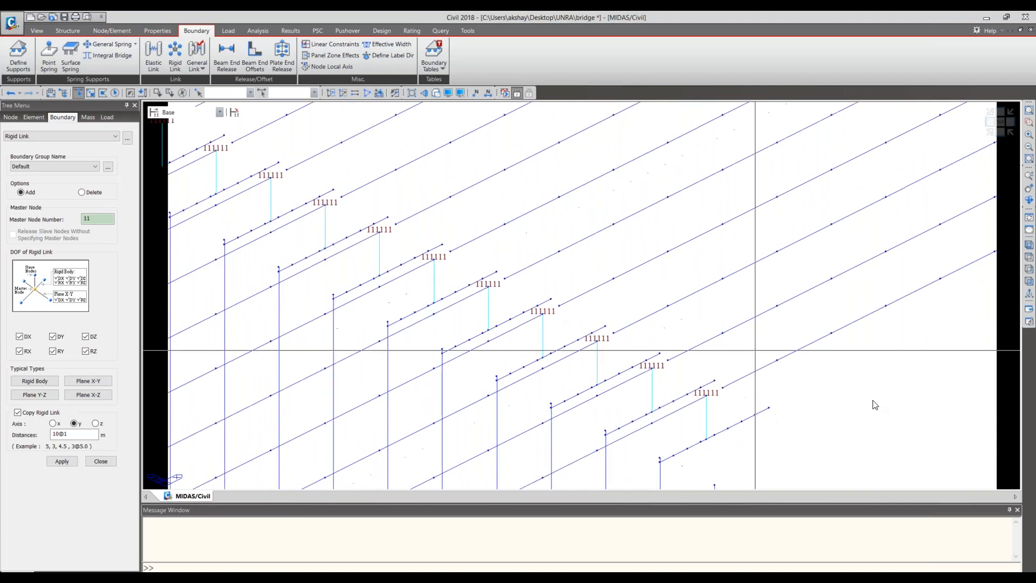
pyautogui.scroll(1, 876, 405)
pyautogui.scroll(3, 746, 422)
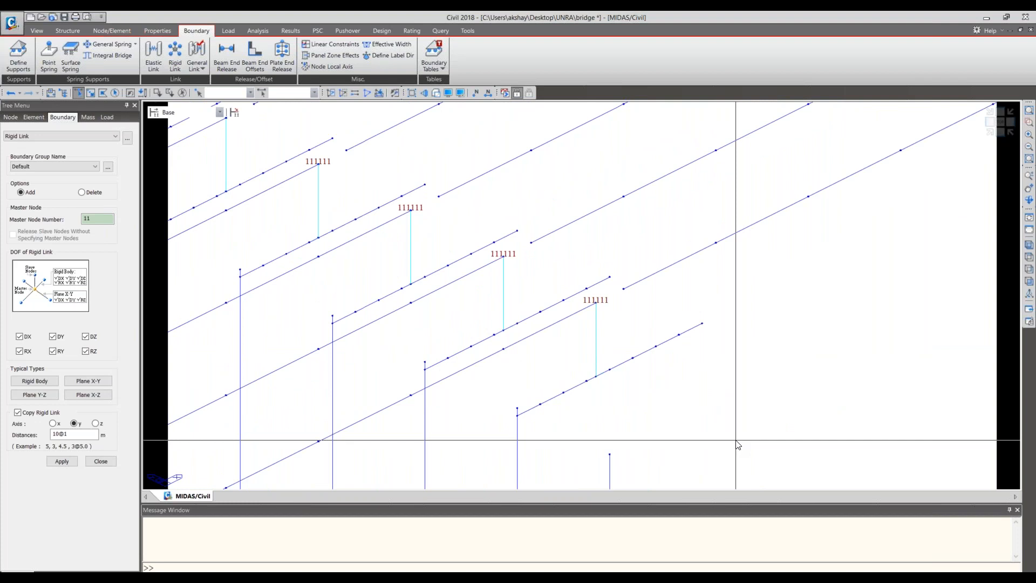
pyautogui.press('Escape')
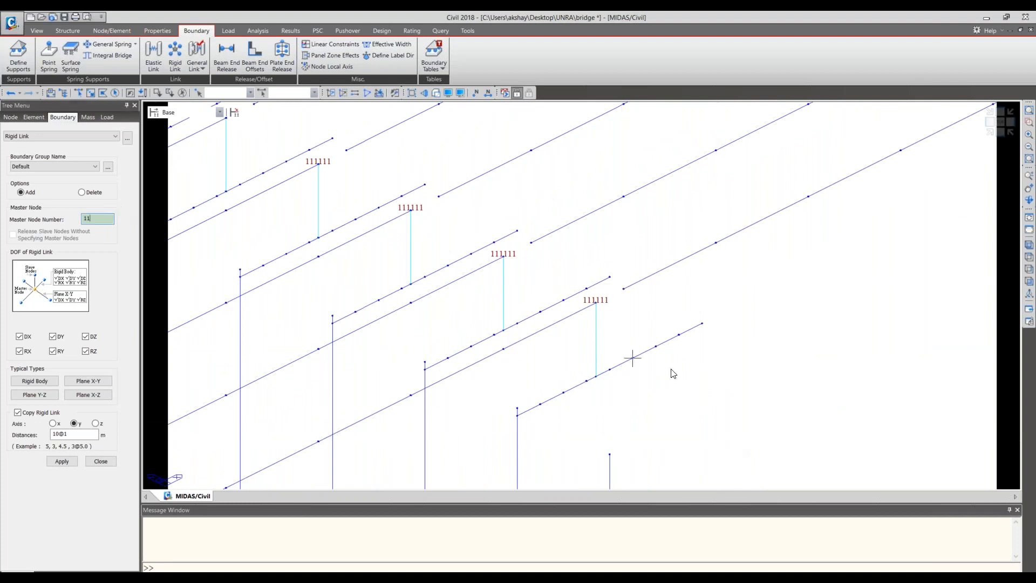
pyautogui.click(620, 298)
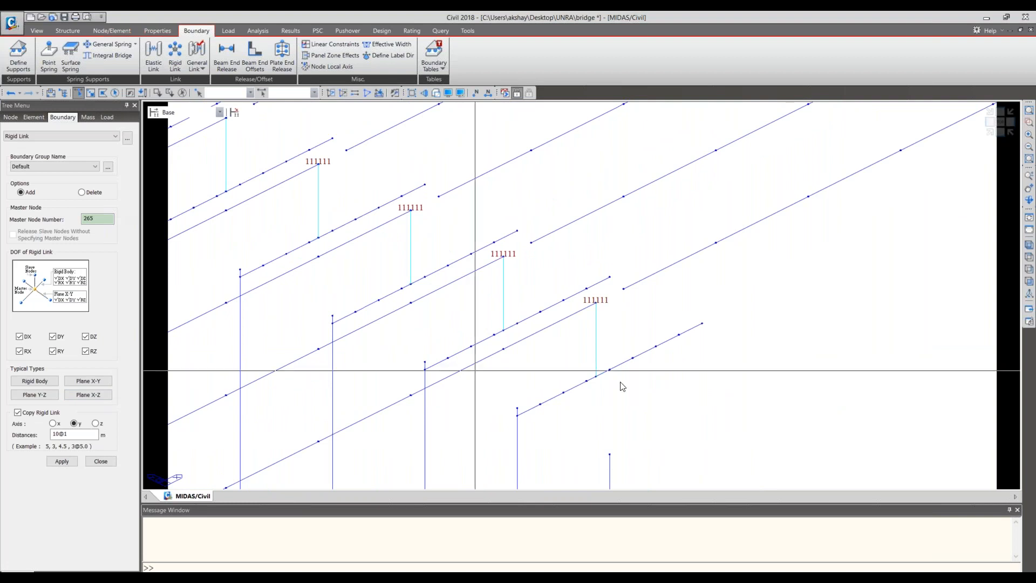
pyautogui.click(643, 367)
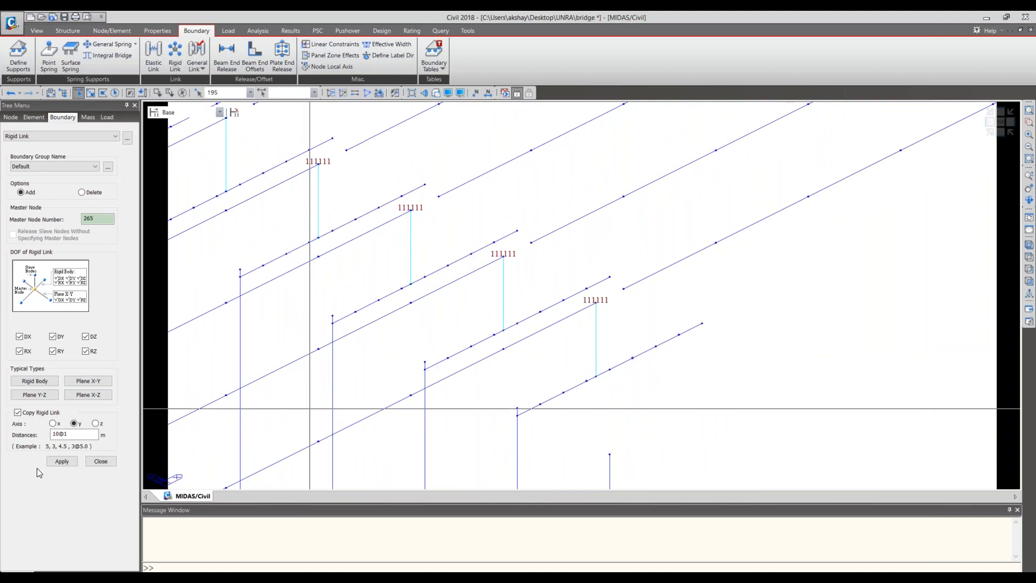
pyautogui.click(62, 461)
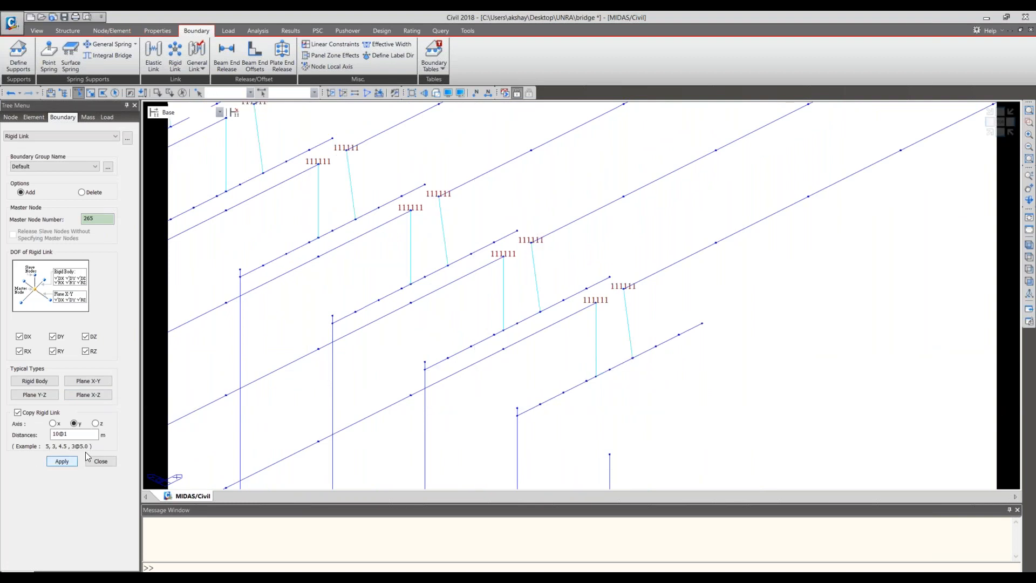
# - Redisplay the rigid links and undo the row just added between the second span and the pier cap
pyautogui.moveTo(405, 296); pyautogui.dragTo(418, 362, button='middle')
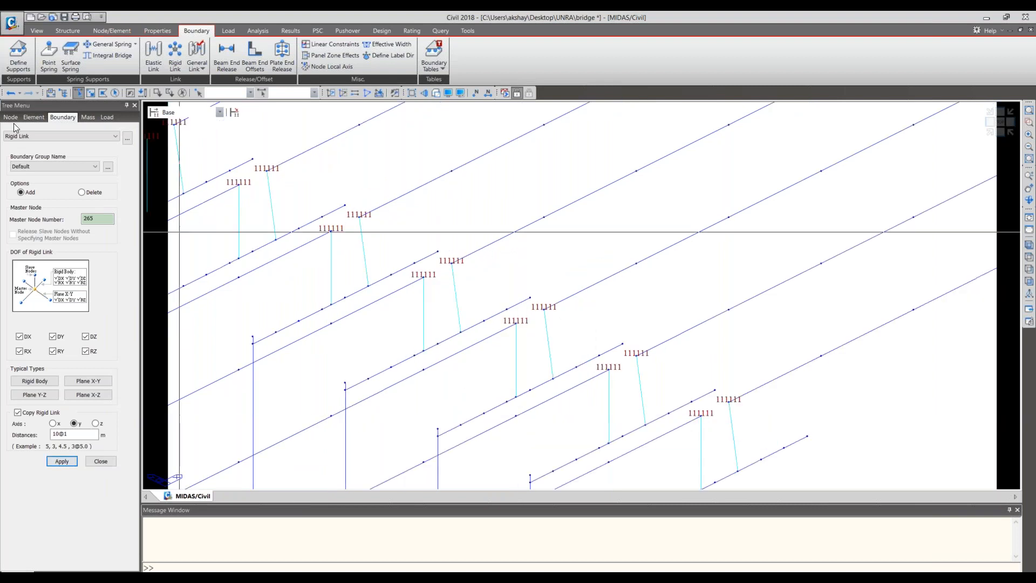
pyautogui.click(11, 93)
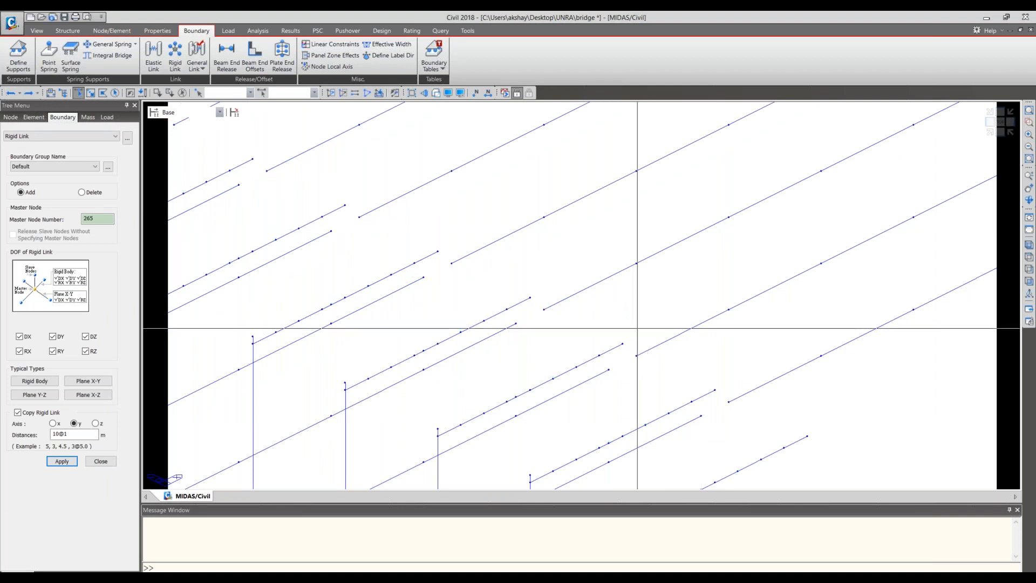
pyautogui.moveTo(638, 329); pyautogui.dragTo(557, 292, button='middle')
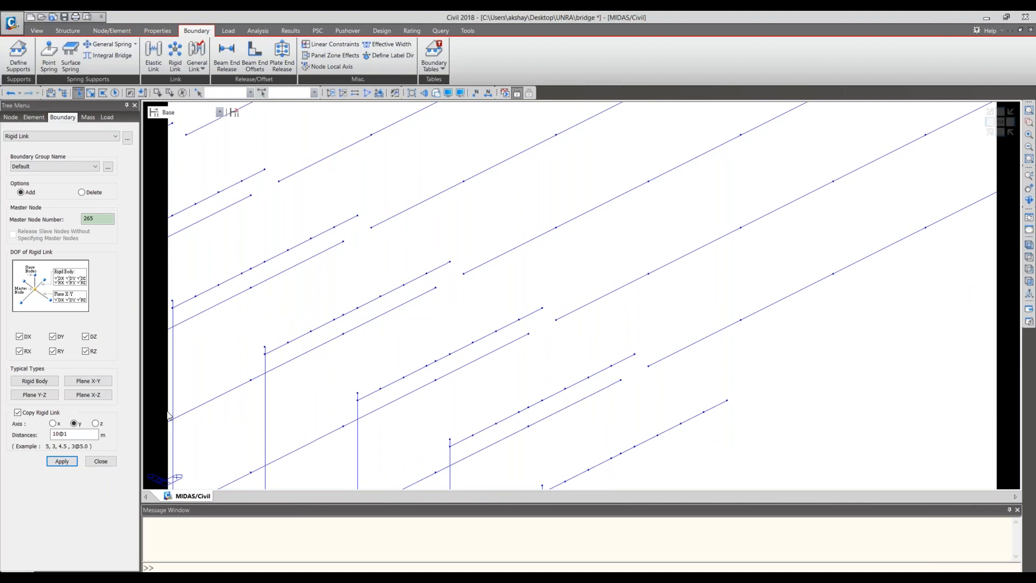
pyautogui.click(100, 462)
pyautogui.rightClick(80, 354)
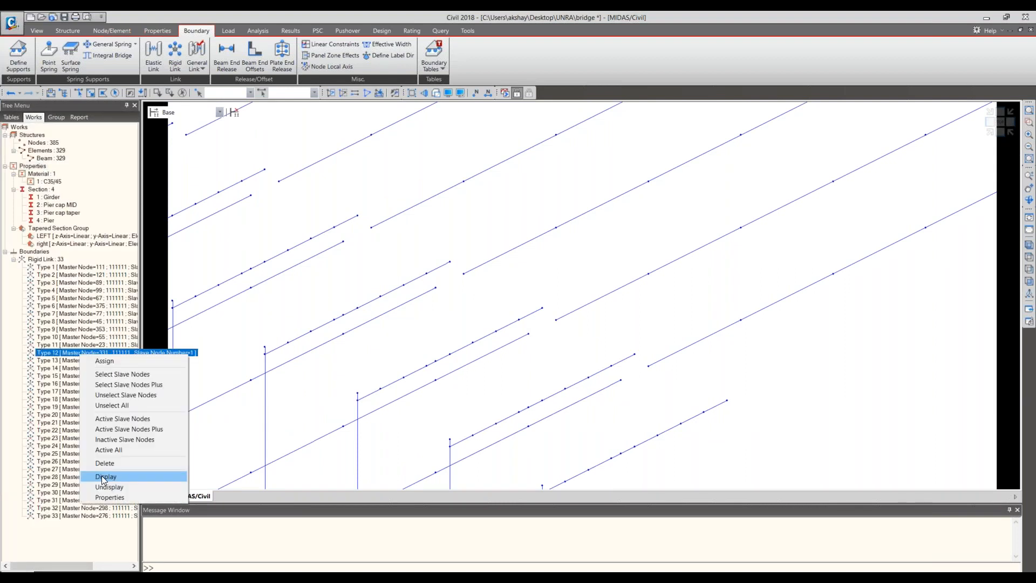
pyautogui.click(101, 477)
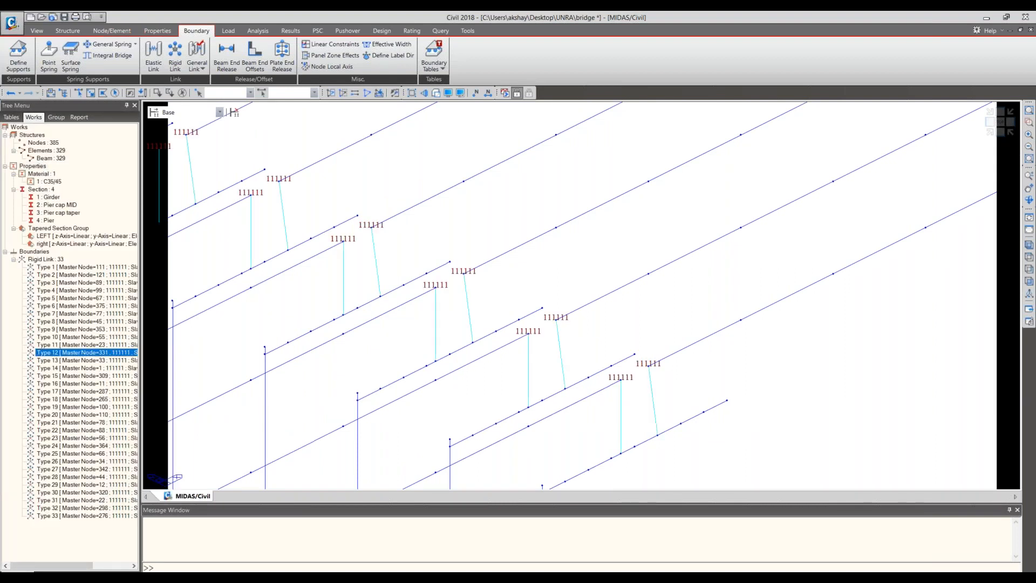
pyautogui.click(11, 93)
pyautogui.moveTo(741, 444); pyautogui.dragTo(675, 414, button='middle')
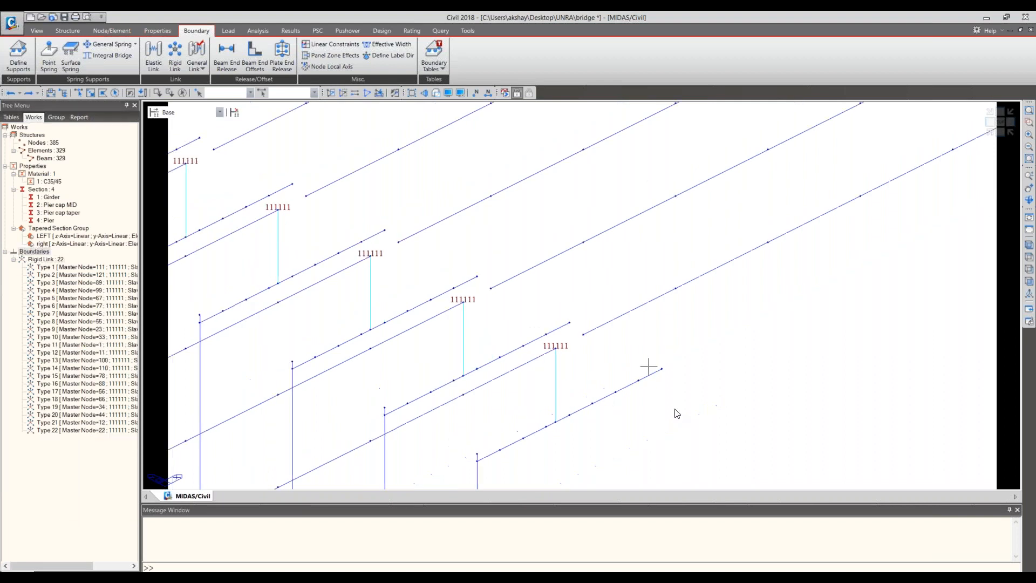
# - Copy the pier cap nodes on the pier centreline 0.15 m along X, with frame elements intersected at the new nodes
pyautogui.click(1001, 132)
pyautogui.moveTo(507, 230); pyautogui.dragTo(470, 309, button='middle')
pyautogui.scroll(4, 571, 345)
pyautogui.moveTo(425, 122); pyautogui.dragTo(425, 232, button='middle')
pyautogui.scroll(4, 566, 292)
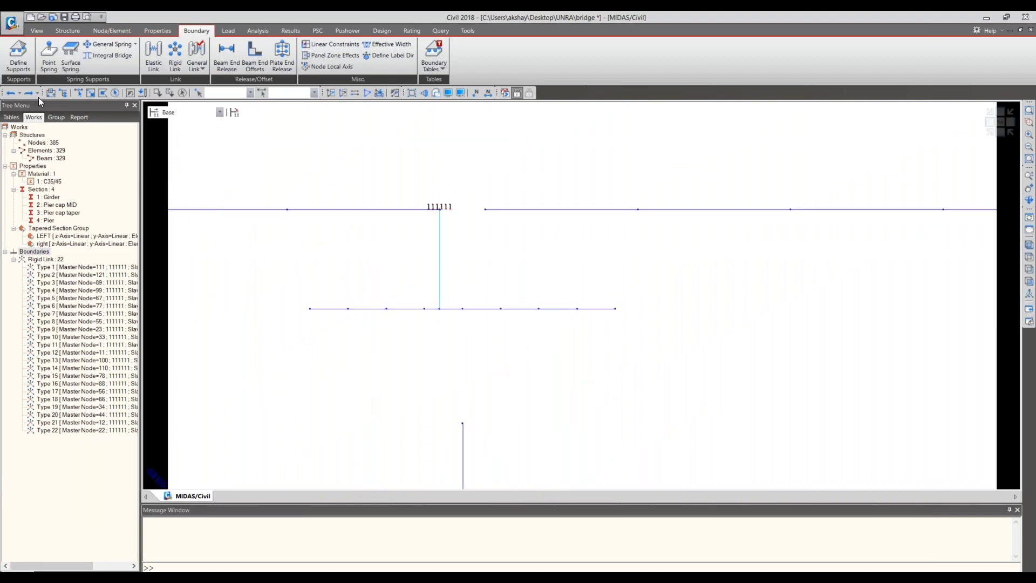
pyautogui.click(78, 94)
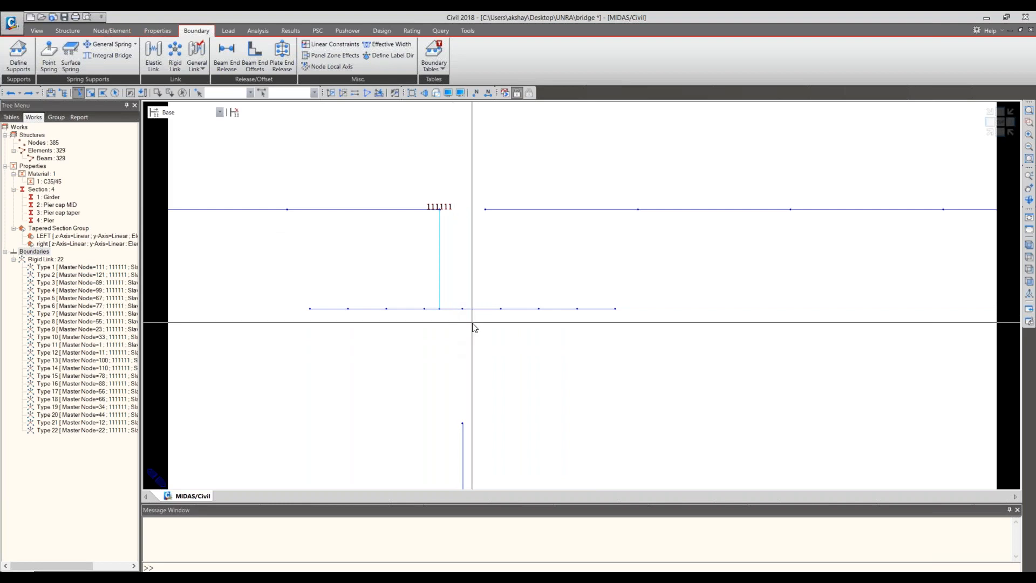
pyautogui.moveTo(496, 315)
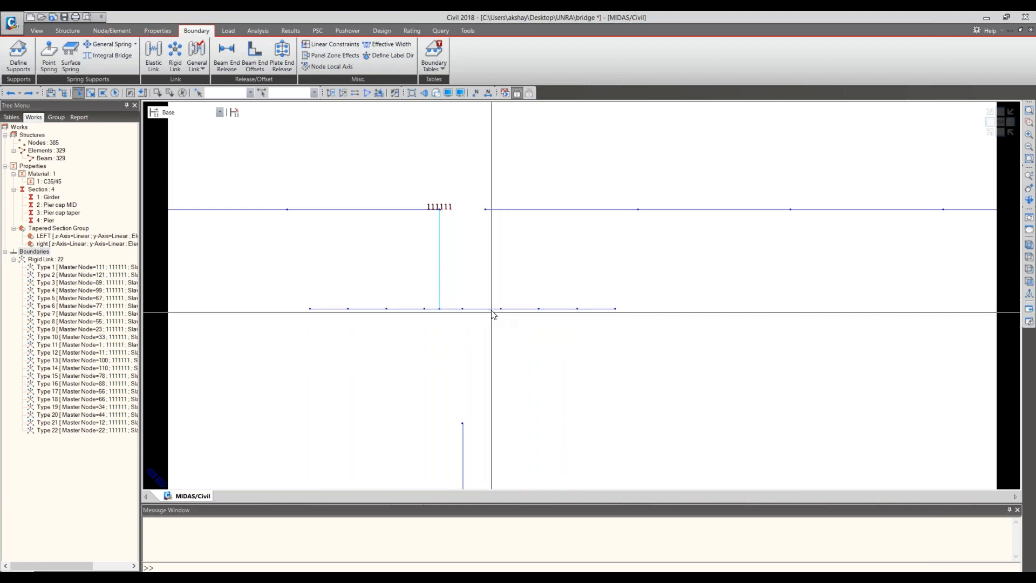
pyautogui.click(464, 313)
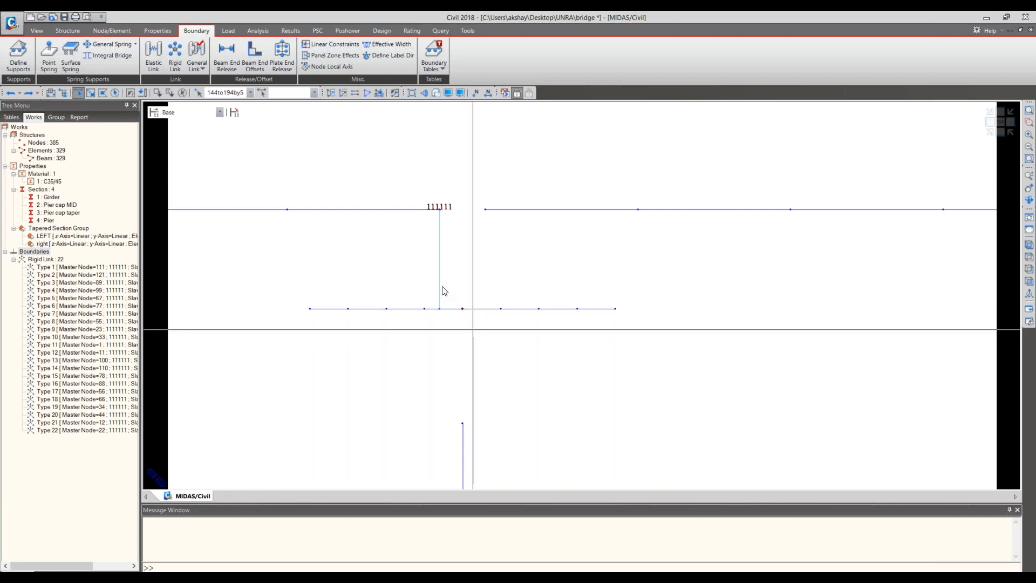
pyautogui.click(112, 31)
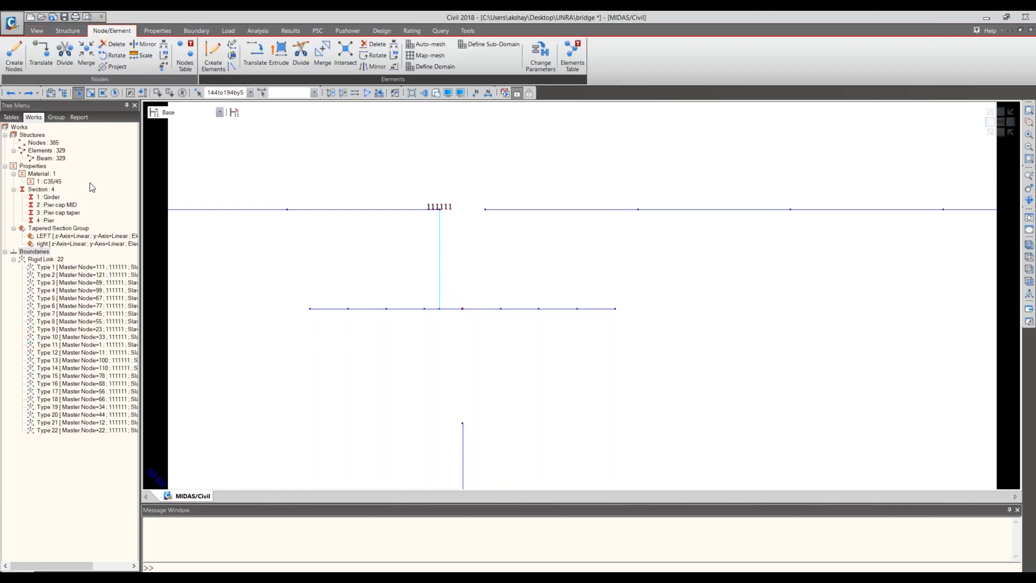
pyautogui.click(41, 54)
pyautogui.click(50, 218)
pyautogui.press('Left')
pyautogui.press('BackSpace')
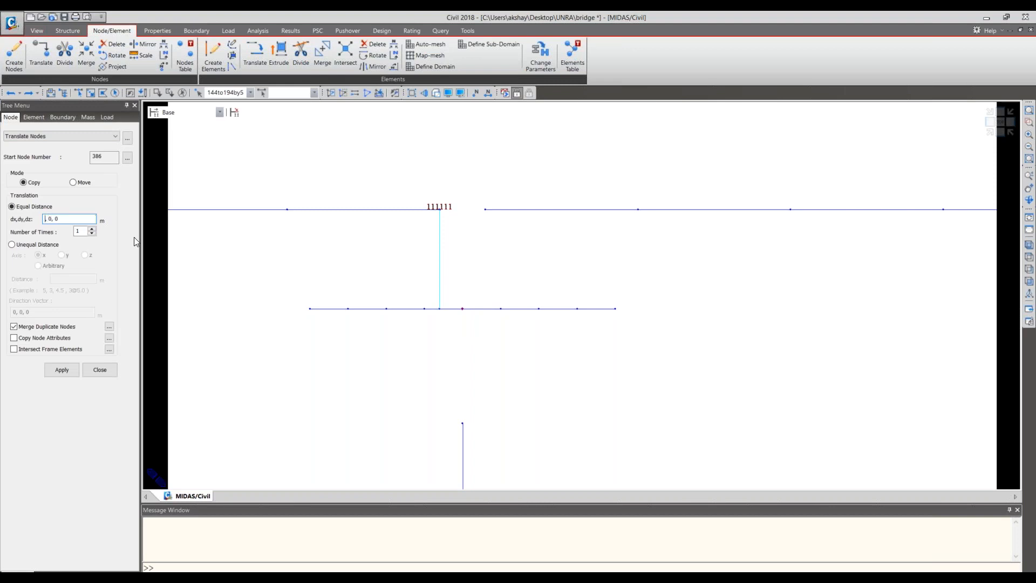
pyautogui.write('0.15')
pyautogui.click(61, 371)
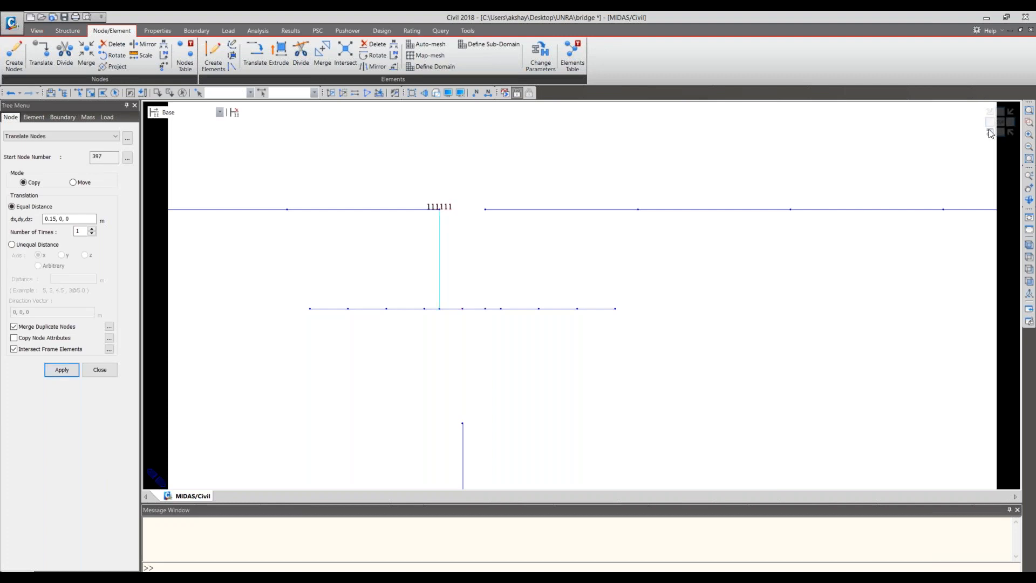
# - Set up a rigid-body link with master node 265 at the second span's start, copied 10@1 m along Y
pyautogui.click(991, 134)
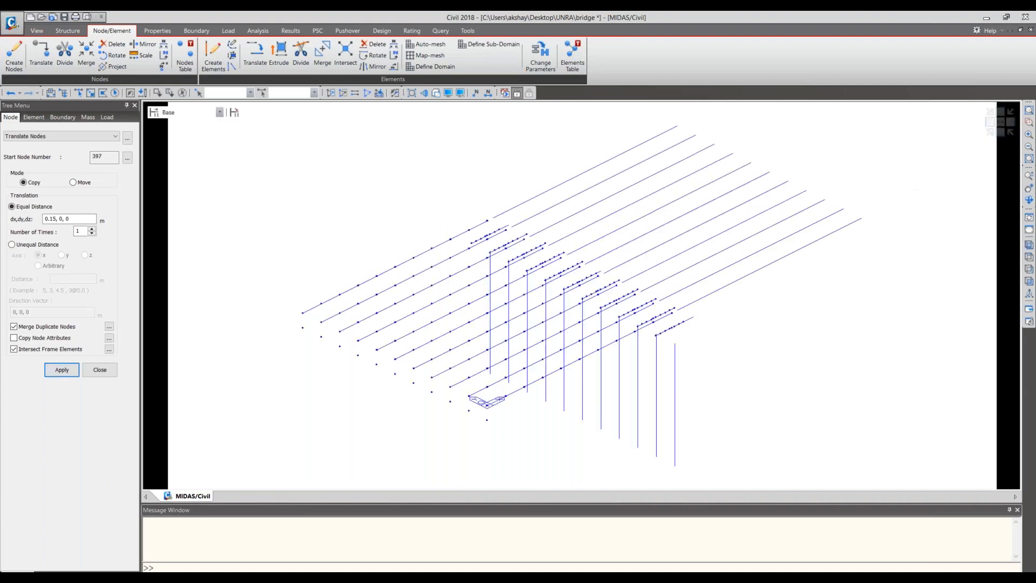
pyautogui.scroll(3, 664, 314)
pyautogui.scroll(3, 664, 314)
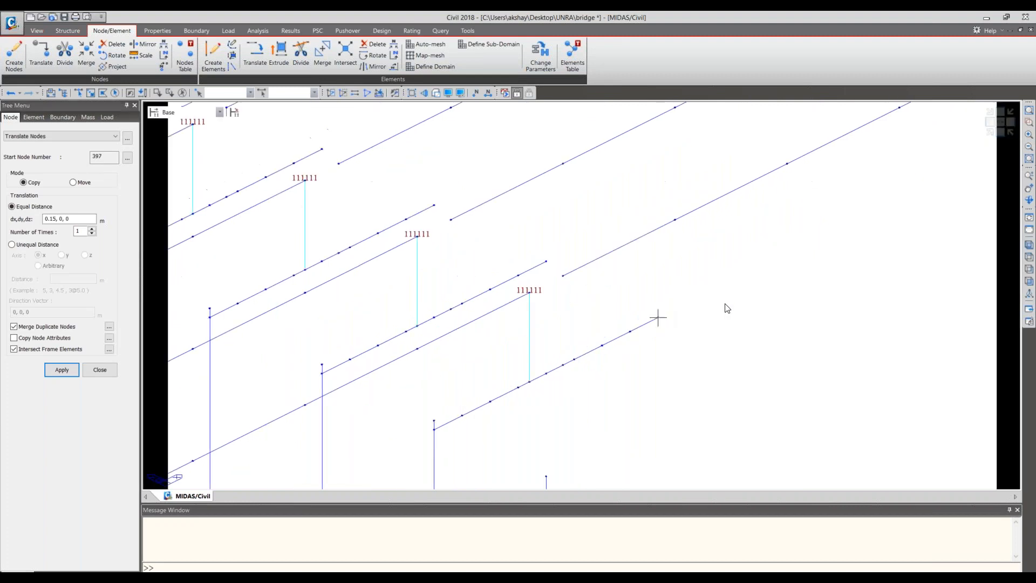
pyautogui.click(199, 32)
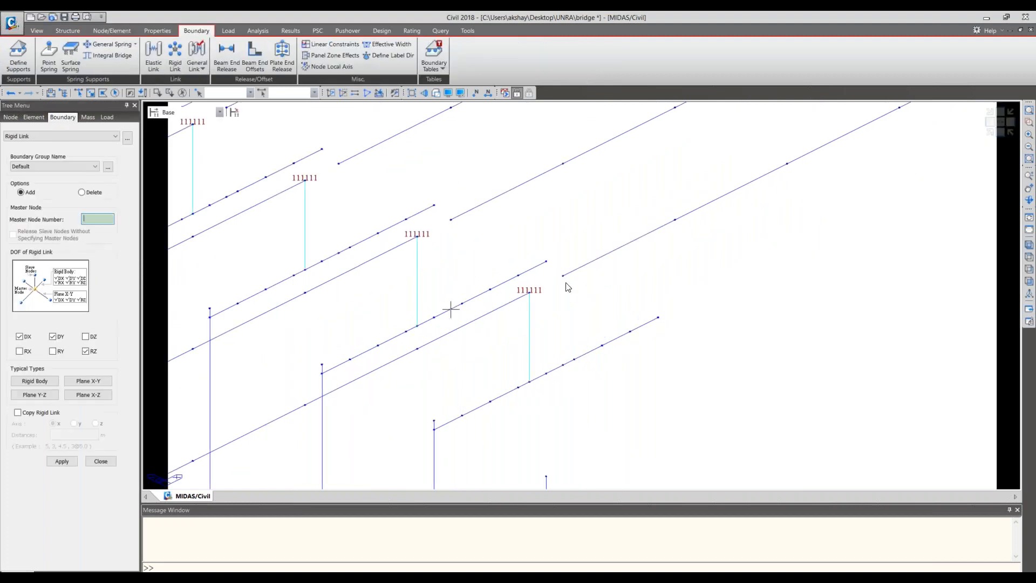
pyautogui.click(47, 381)
pyautogui.click(39, 413)
pyautogui.click(74, 423)
pyautogui.click(77, 434)
pyautogui.write('10@1')
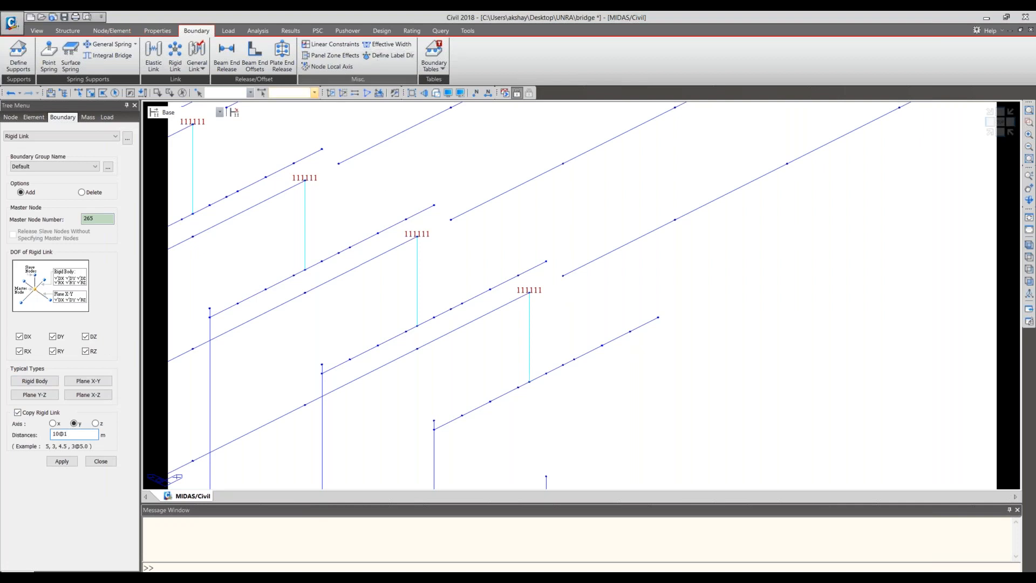
# - Try applying the rigid links from the second span to the newly copied pier cap nodes, and undo them
pyautogui.click(78, 93)
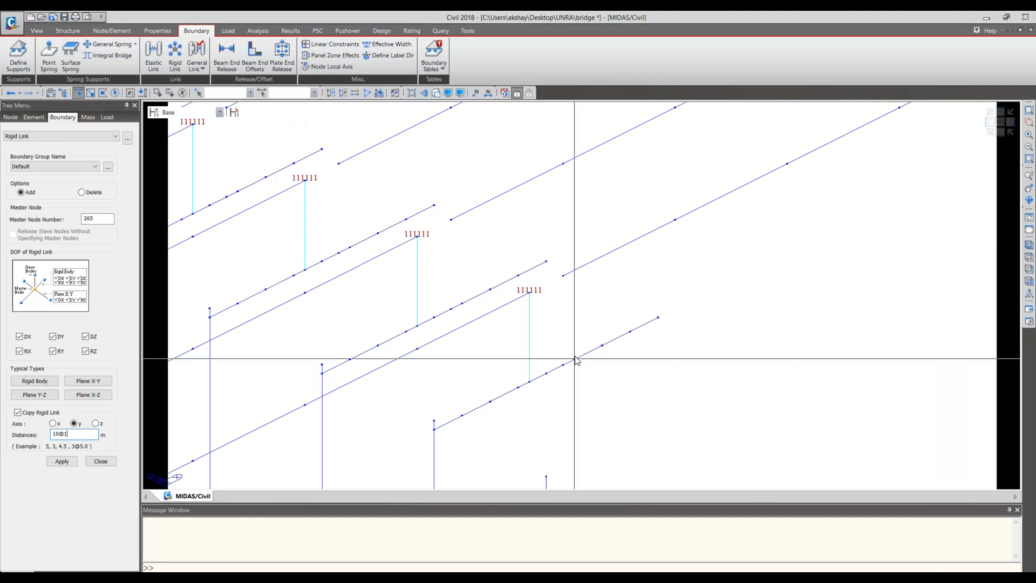
pyautogui.click(59, 461)
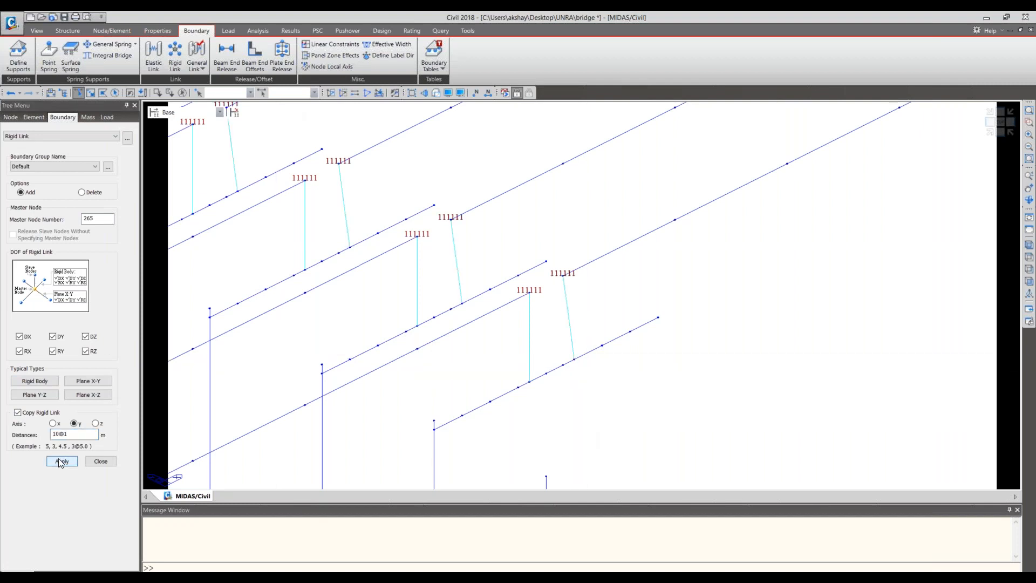
pyautogui.hotkey('ctrl', 'z')
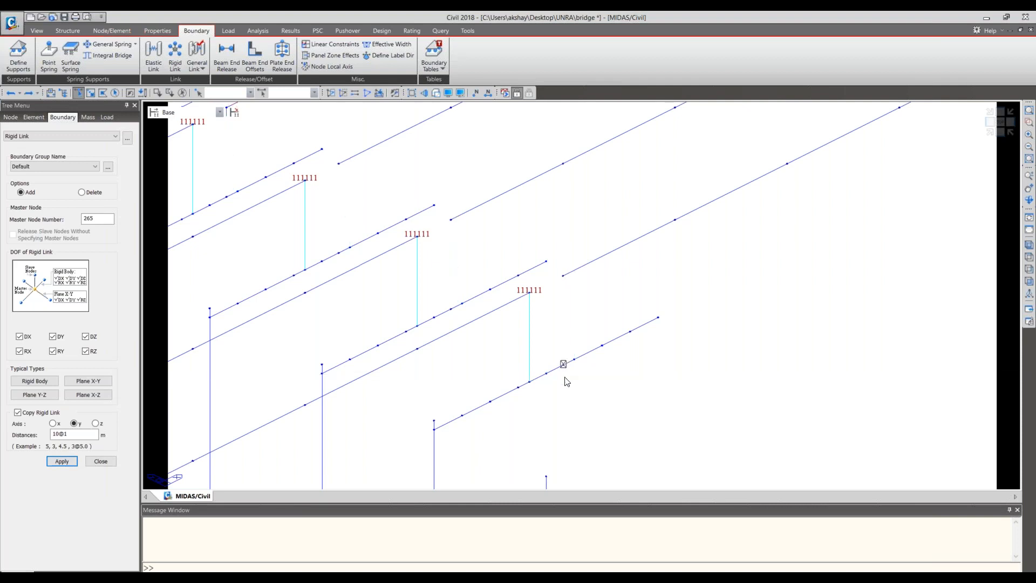
# - Apply the rigid-body links from the second span's start nodes to the pier cap nodes, copied 10@1 m along Y
pyautogui.click(56, 461)
pyautogui.hotkey('ctrl', 'z')
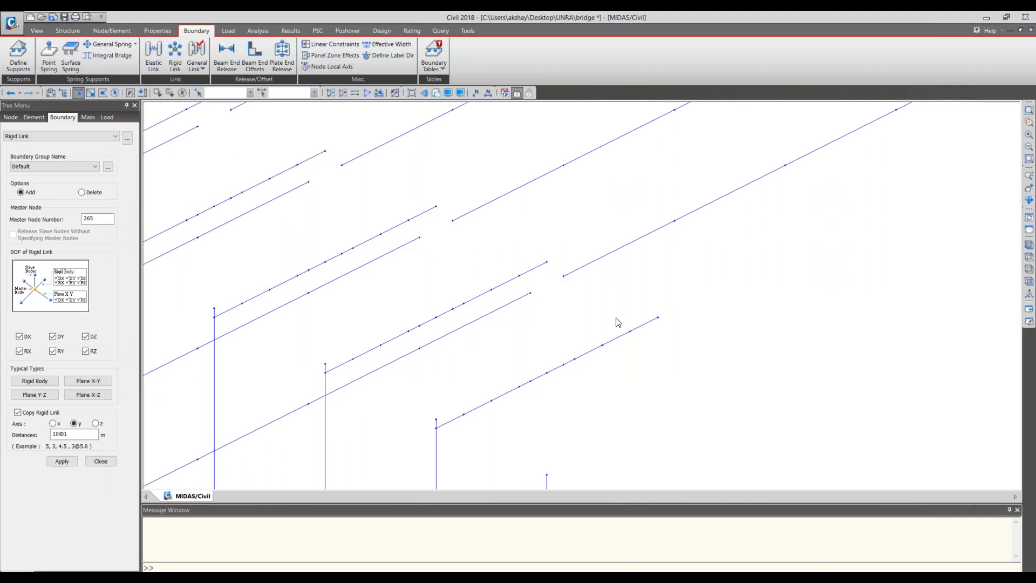
pyautogui.scroll(-2, 616, 319)
pyautogui.scroll(-1, 813, 361)
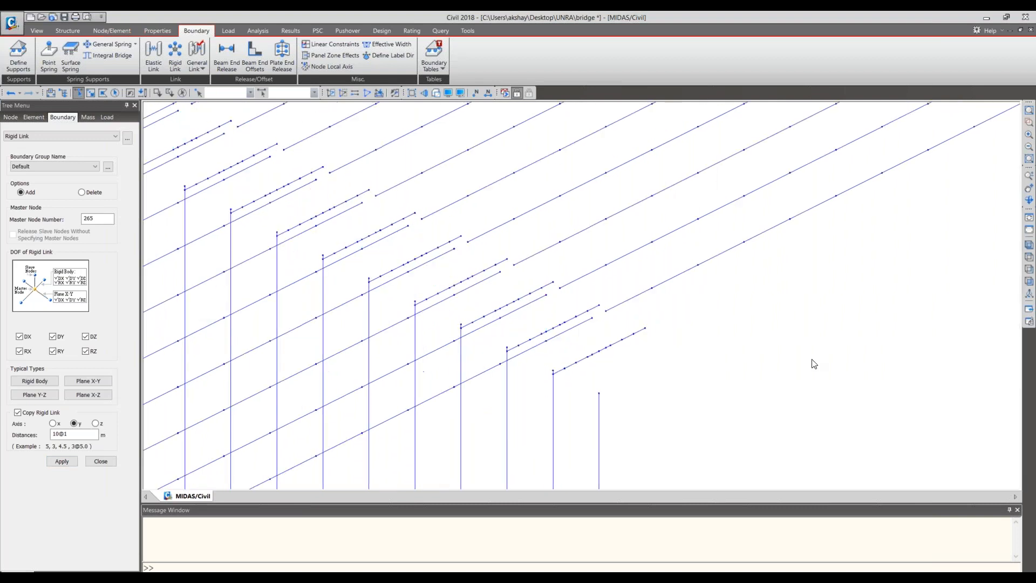
pyautogui.scroll(-1, 814, 363)
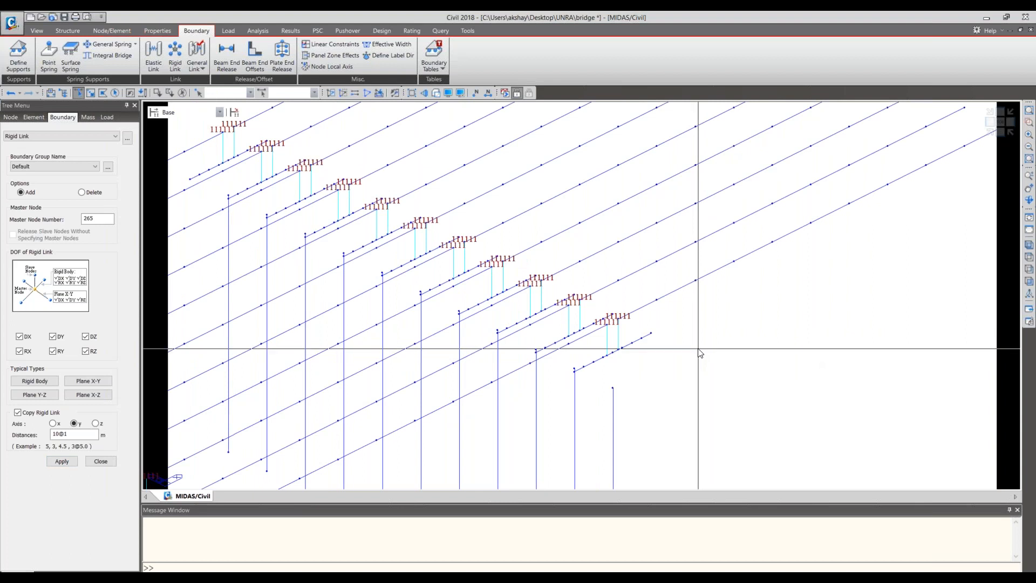
# - Link all pier top nodes rigidly to master node 144 at the pier cap's middle, with link copying turned off
pyautogui.click(1011, 133)
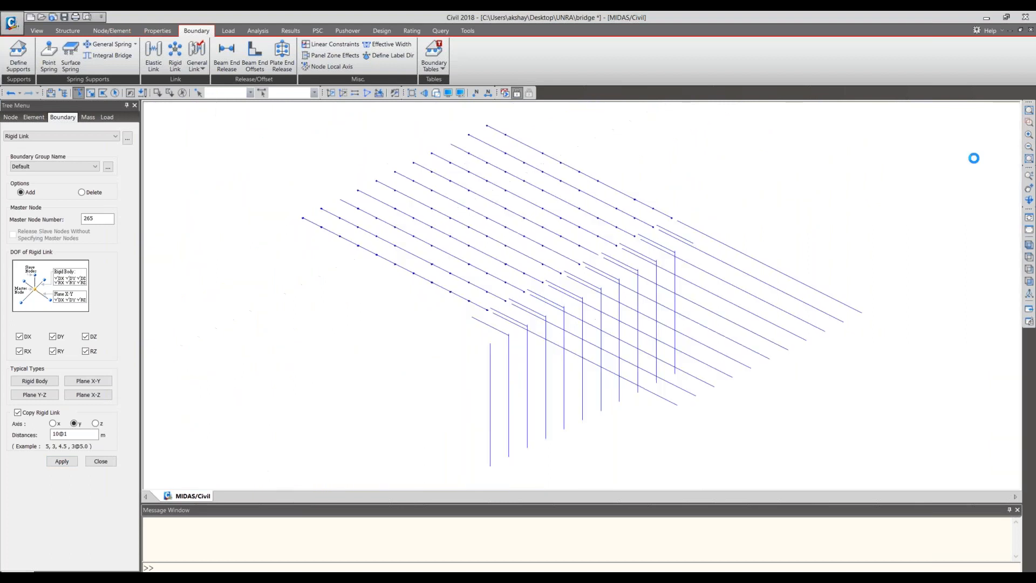
pyautogui.click(1000, 136)
pyautogui.scroll(1, 618, 251)
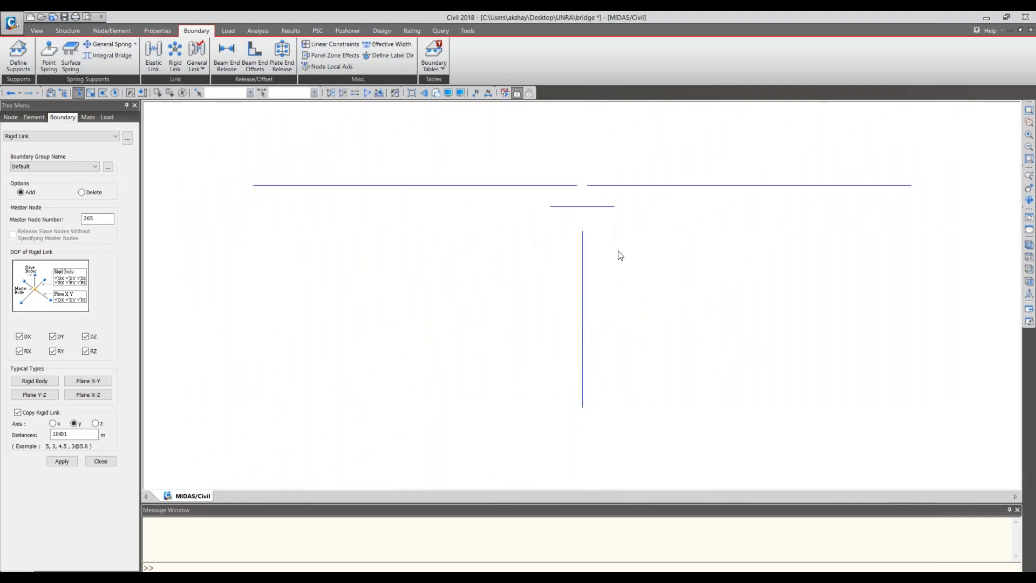
pyautogui.scroll(2, 618, 251)
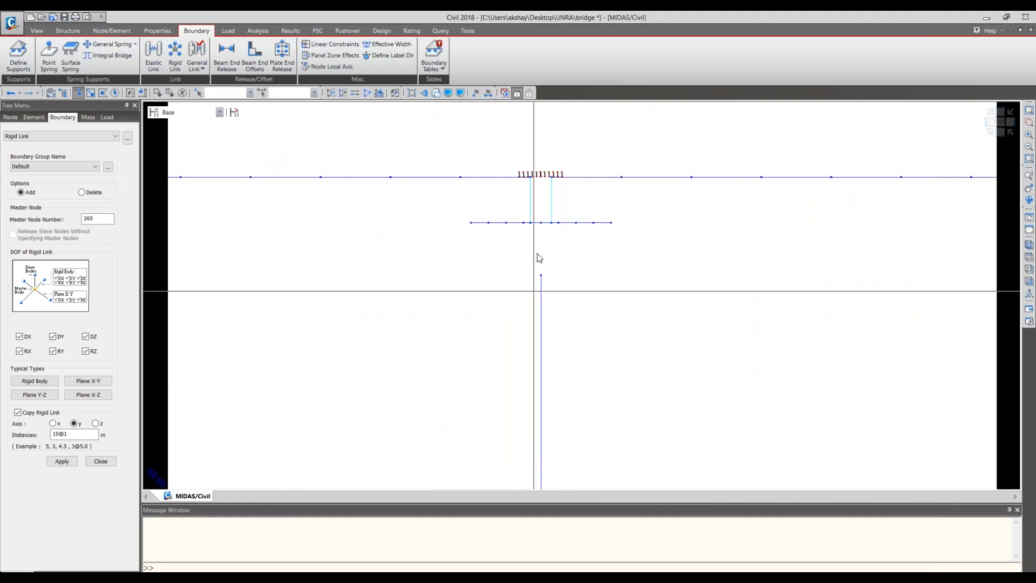
pyautogui.click(105, 221)
pyautogui.click(542, 231)
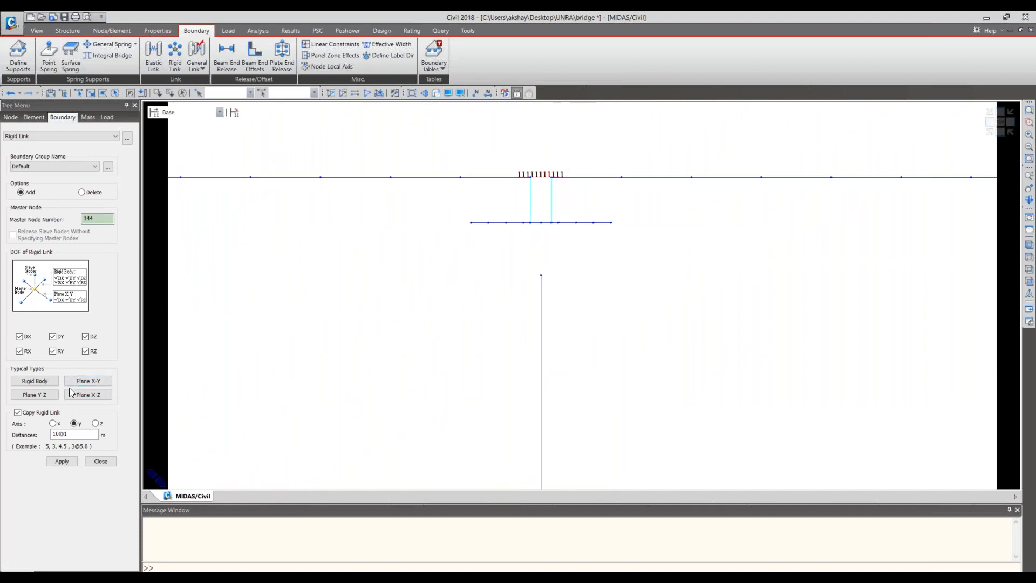
pyautogui.click(43, 413)
pyautogui.click(82, 134)
pyautogui.click(74, 92)
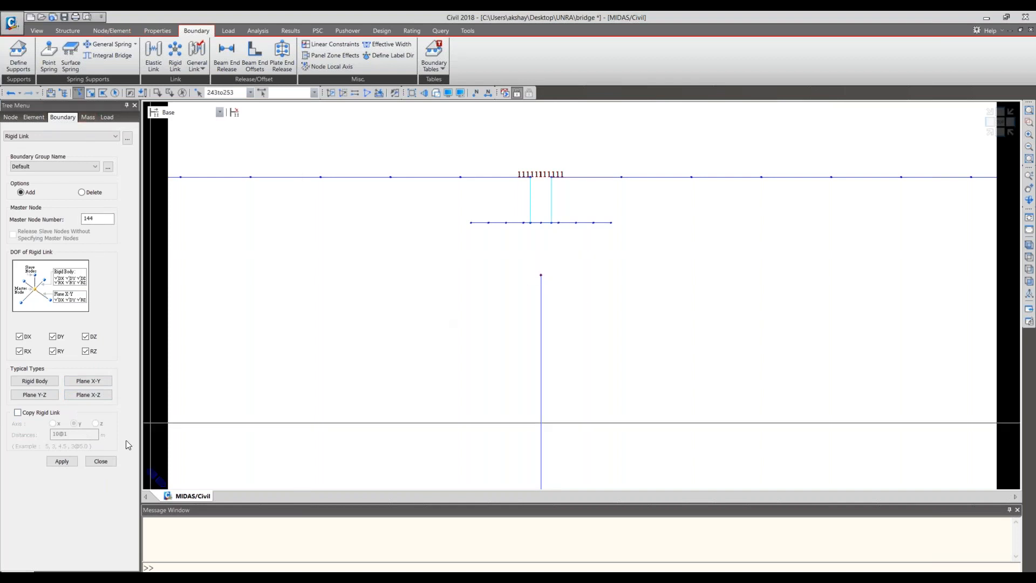
pyautogui.click(61, 461)
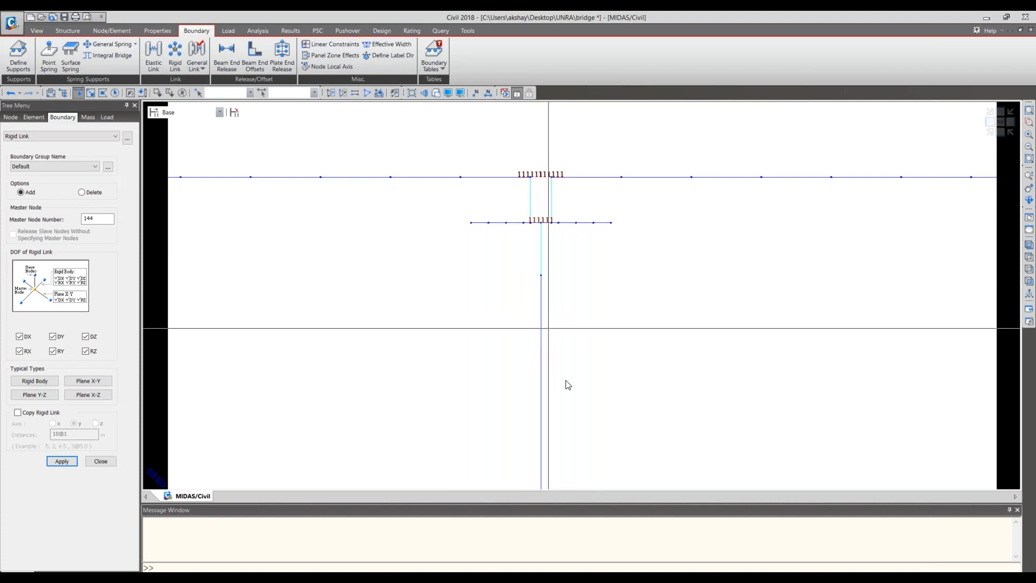
# - Show the model with solid sections, inspect the pier and deck links in elevation and isometric view, and close the rigid link settings
pyautogui.click(989, 133)
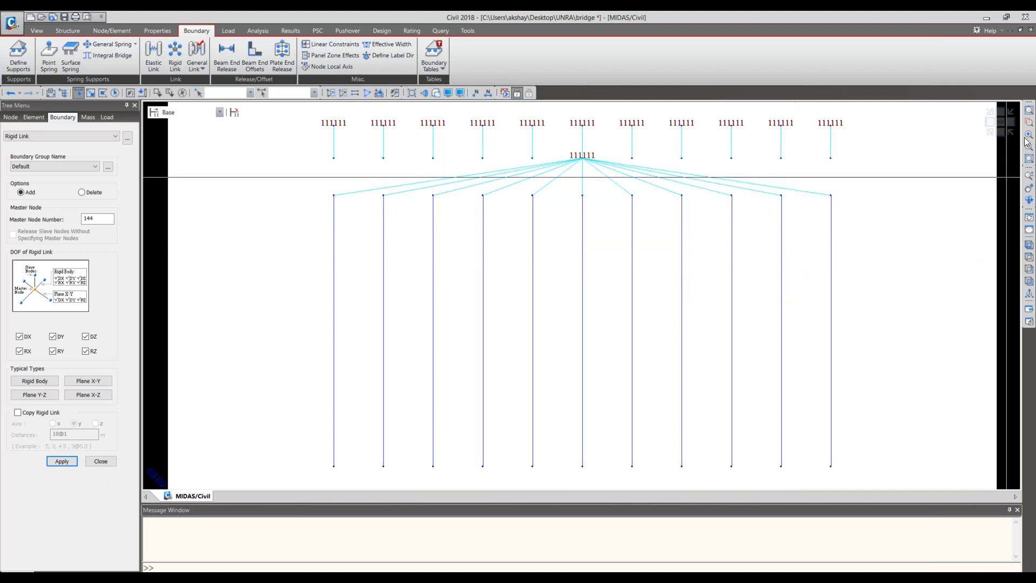
pyautogui.click(996, 136)
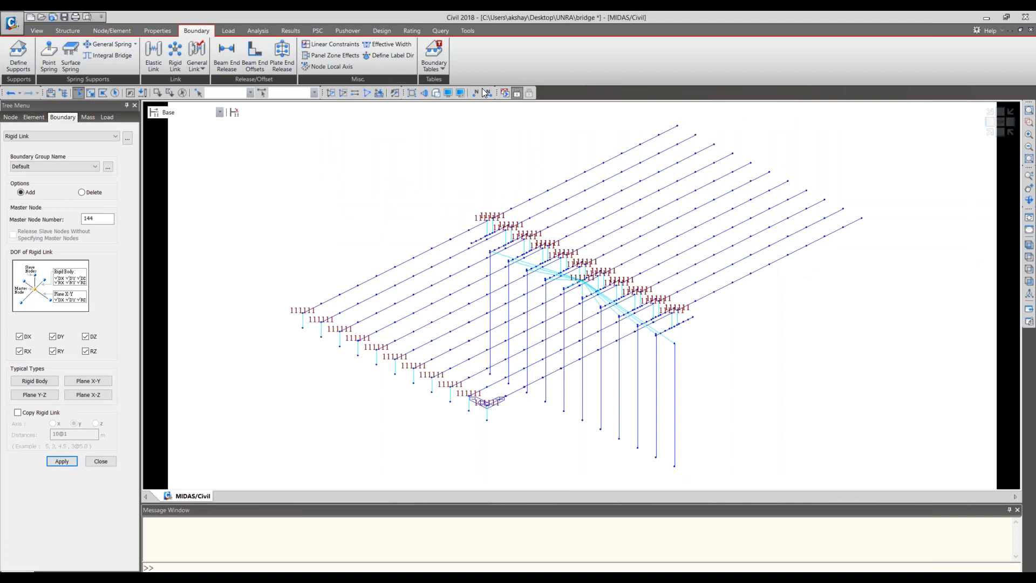
pyautogui.click(436, 93)
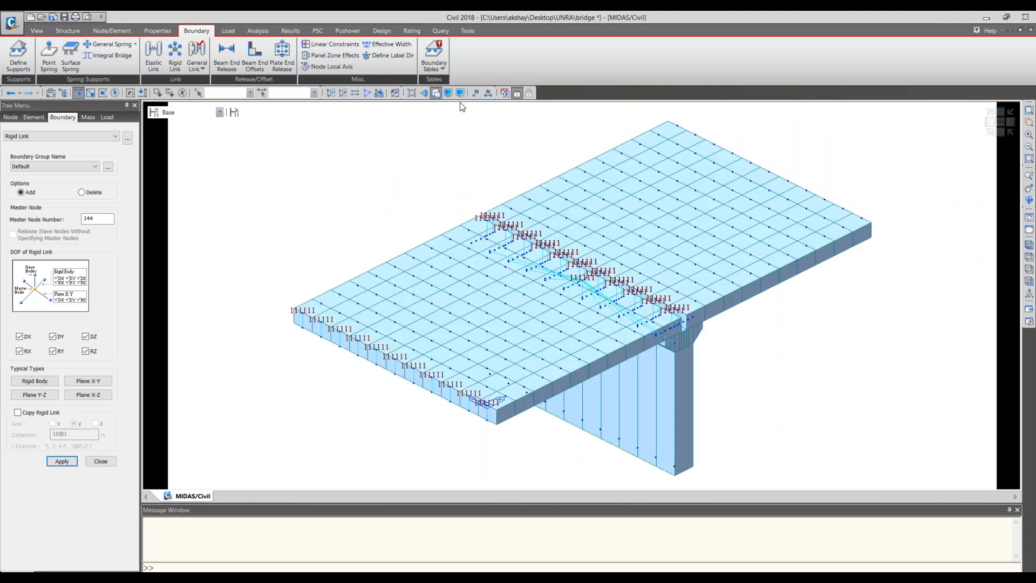
pyautogui.click(999, 132)
pyautogui.moveTo(713, 234); pyautogui.dragTo(565, 268, button='middle')
pyautogui.scroll(-6, 565, 269)
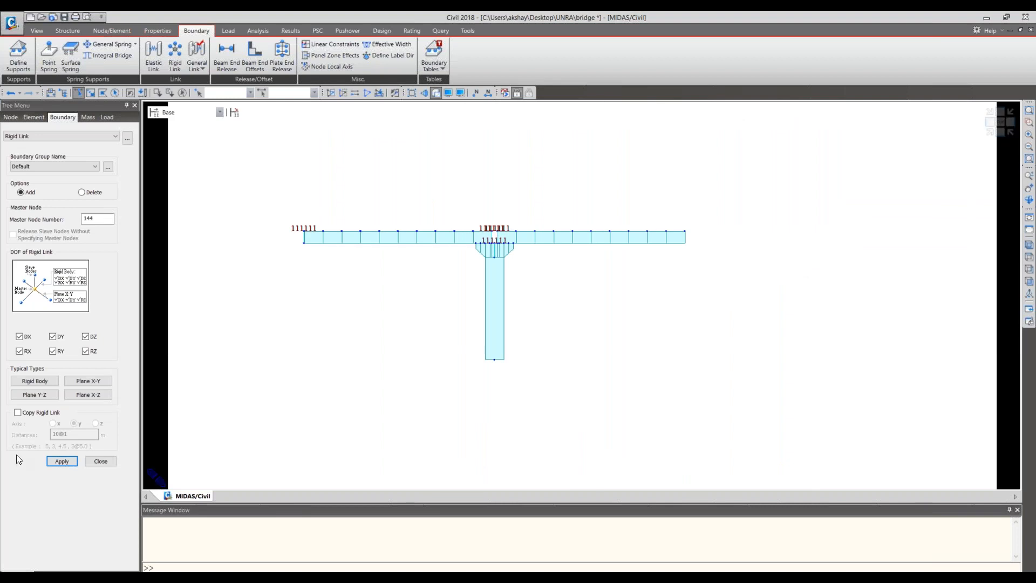
pyautogui.click(113, 462)
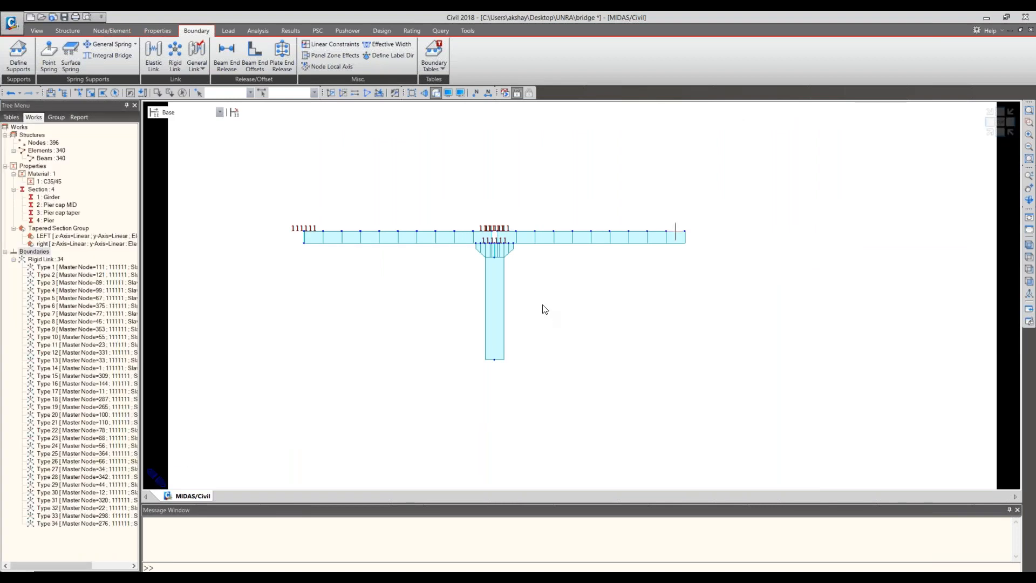
# - Copy the entire model once by 20+0.6 m along X, intersecting nodes and elements and including node and element attributes
pyautogui.scroll(5, 544, 308)
pyautogui.click(78, 94)
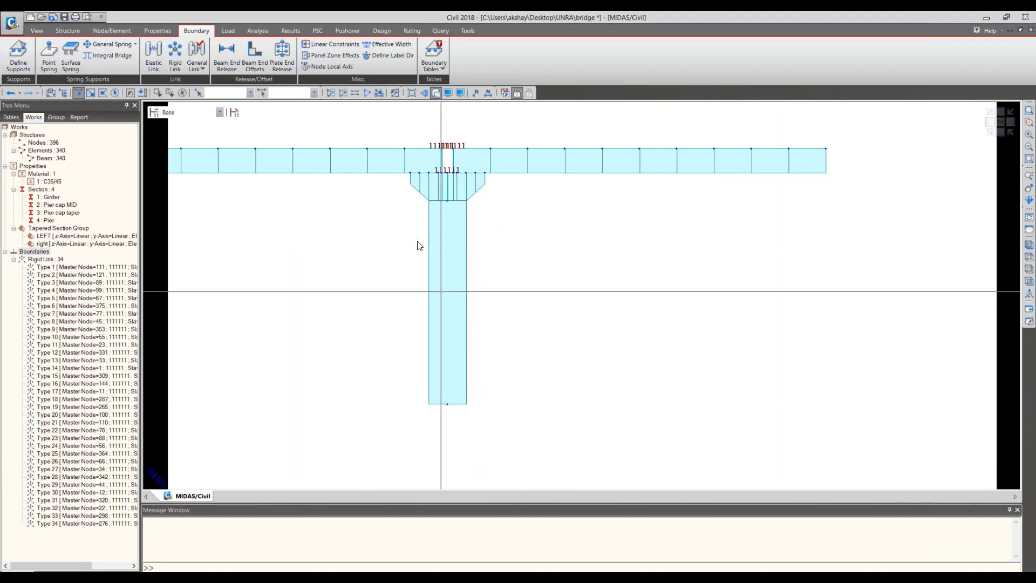
pyautogui.scroll(-2, 523, 432)
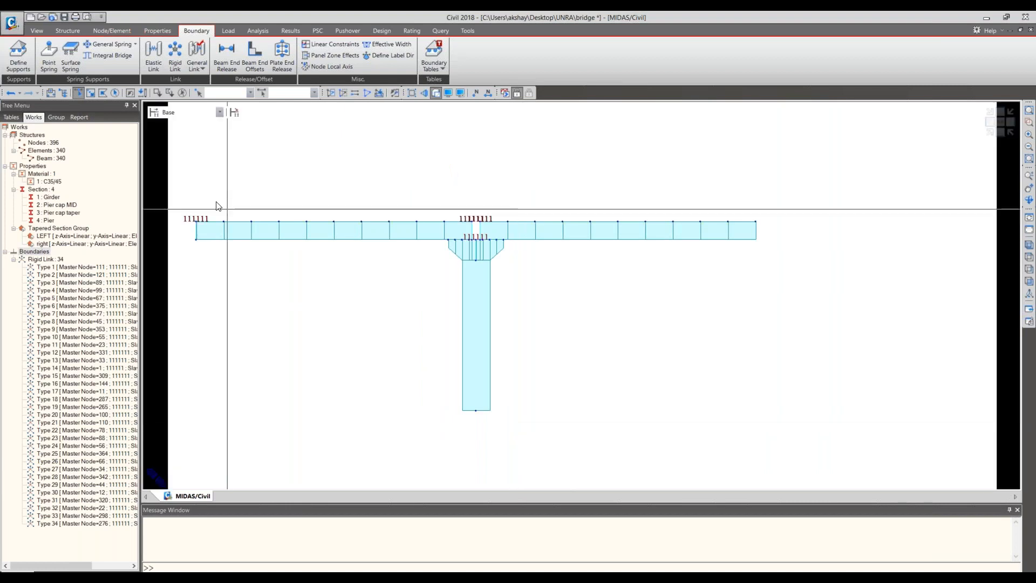
pyautogui.moveTo(184, 181)
pyautogui.mouseDown()
pyautogui.moveTo(259, 255)
pyautogui.moveTo(698, 472)
pyautogui.moveTo(846, 504)
pyautogui.mouseUp()
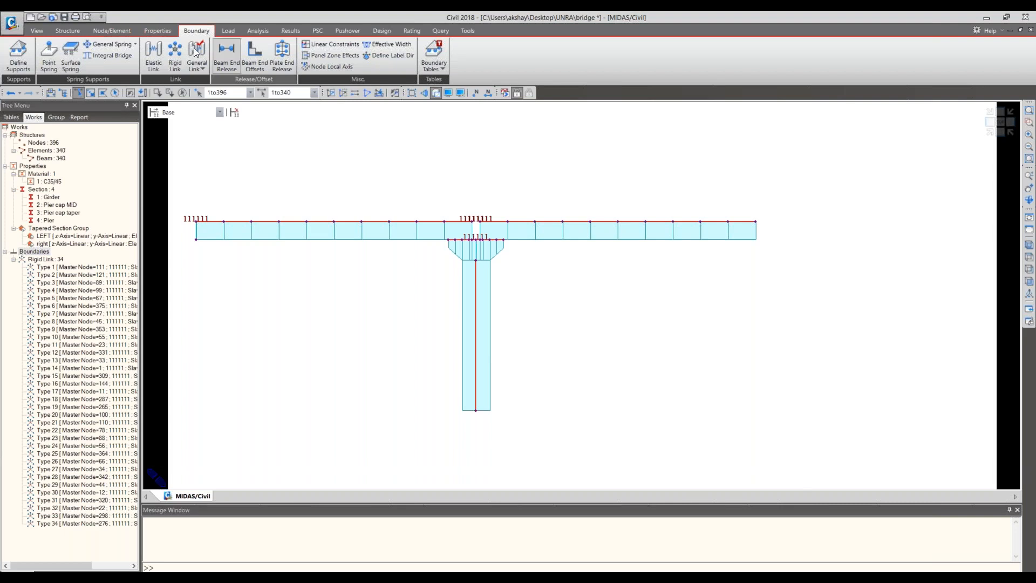
pyautogui.click(164, 30)
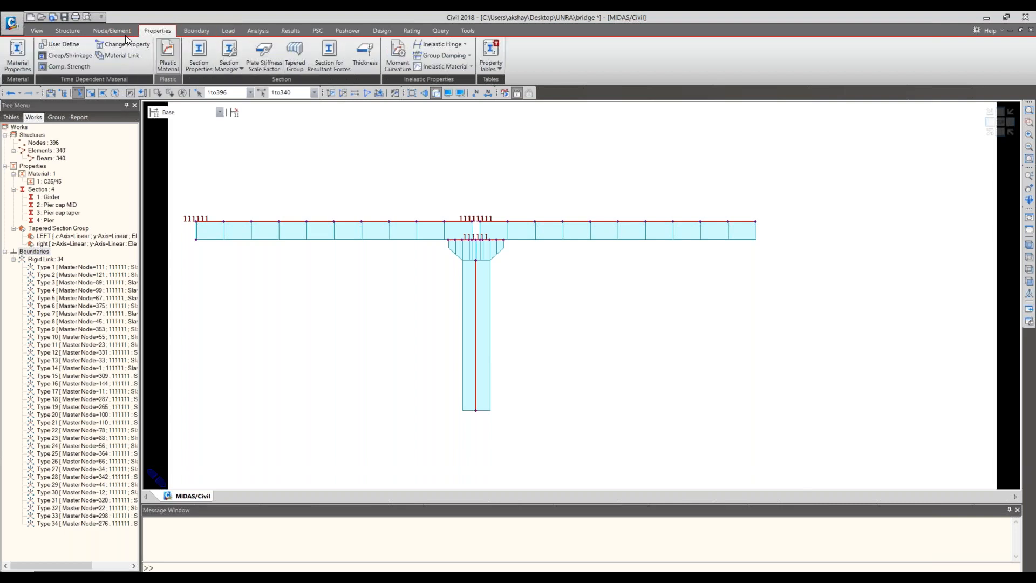
pyautogui.click(102, 30)
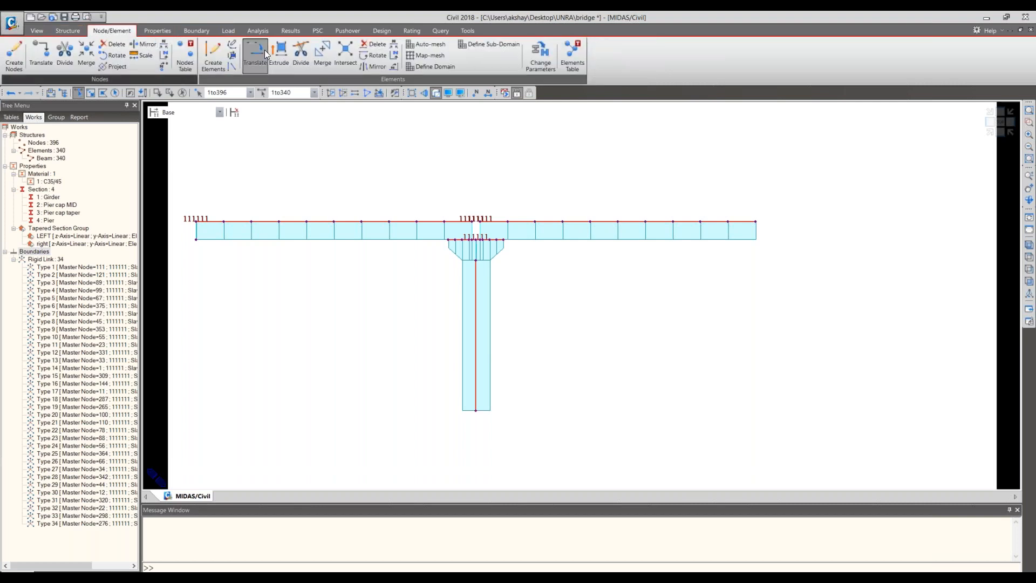
pyautogui.click(263, 50)
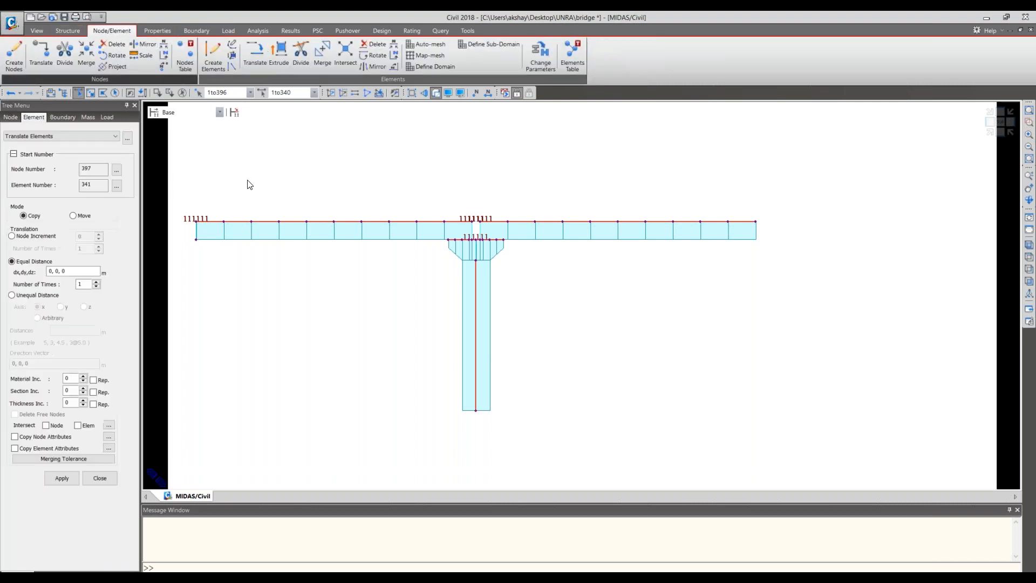
pyautogui.click(48, 271)
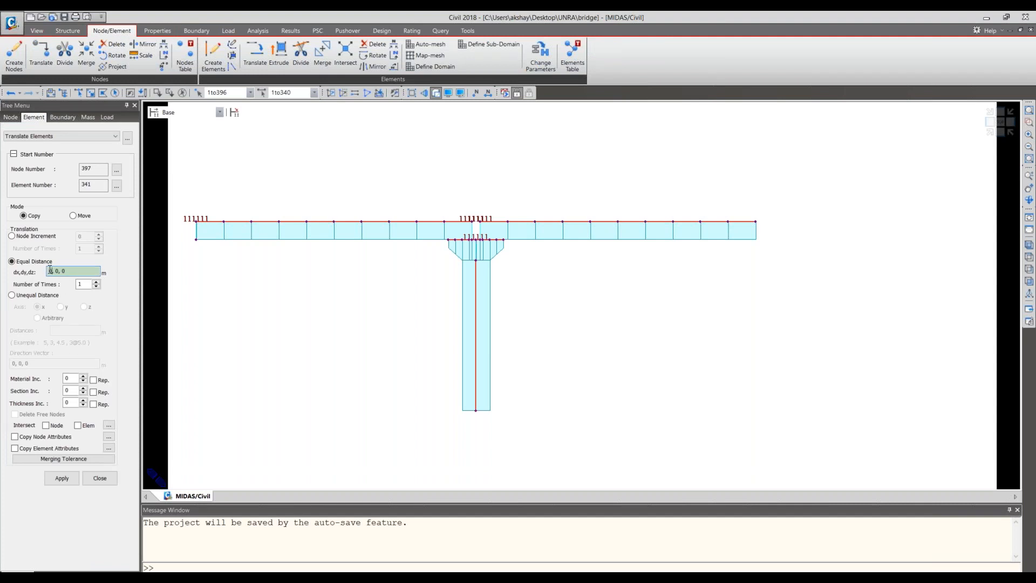
pyautogui.write('20+0.6')
pyautogui.click(45, 426)
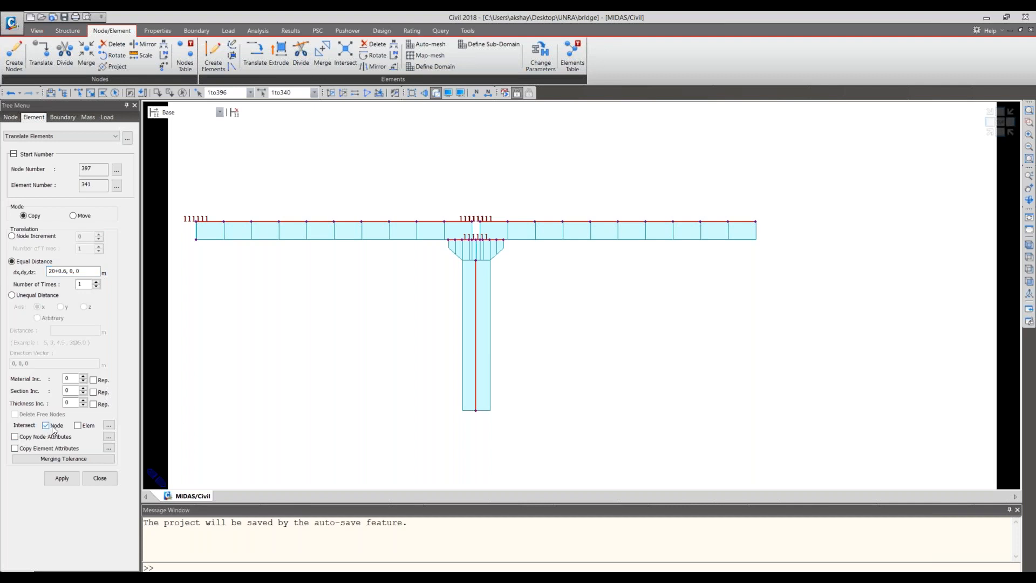
pyautogui.click(78, 426)
pyautogui.click(68, 478)
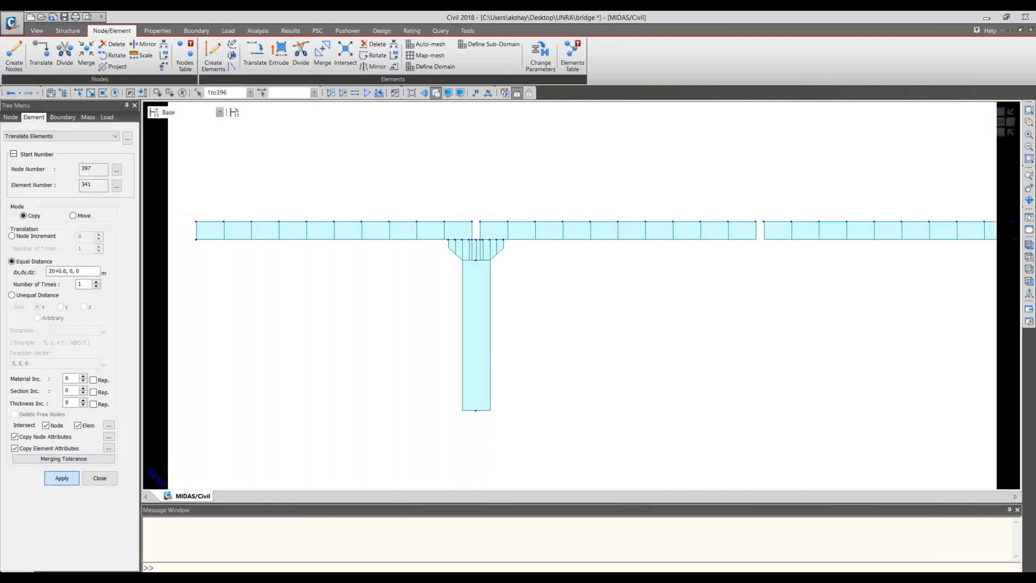
# - Query the end nodes on both sides of the gap between the original and the copied spans
pyautogui.moveTo(834, 305); pyautogui.dragTo(598, 331, button='middle')
pyautogui.moveTo(505, 341); pyautogui.dragTo(433, 342, button='middle')
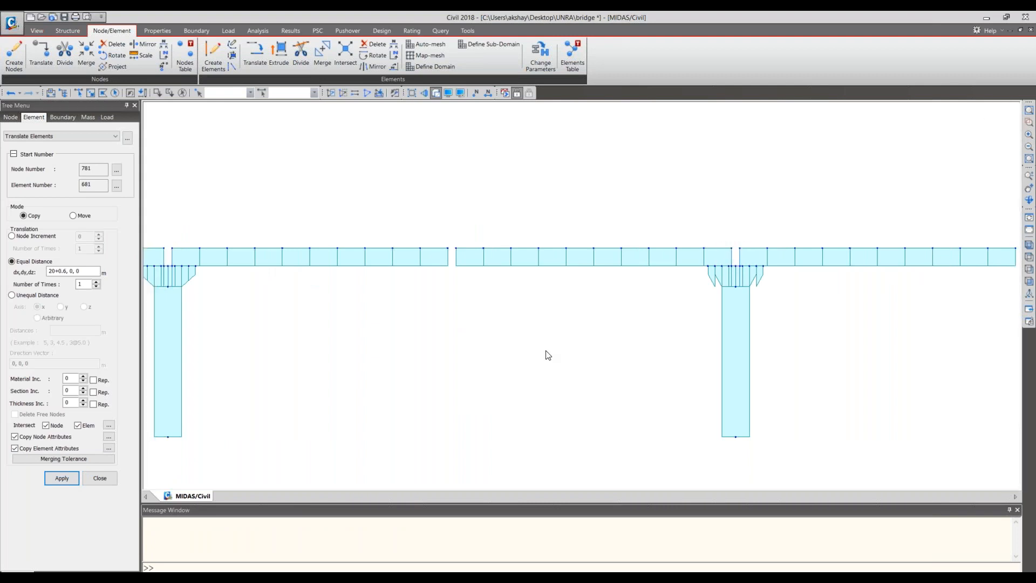
pyautogui.scroll(-2, 548, 354)
pyautogui.moveTo(499, 354); pyautogui.dragTo(502, 354, button='middle')
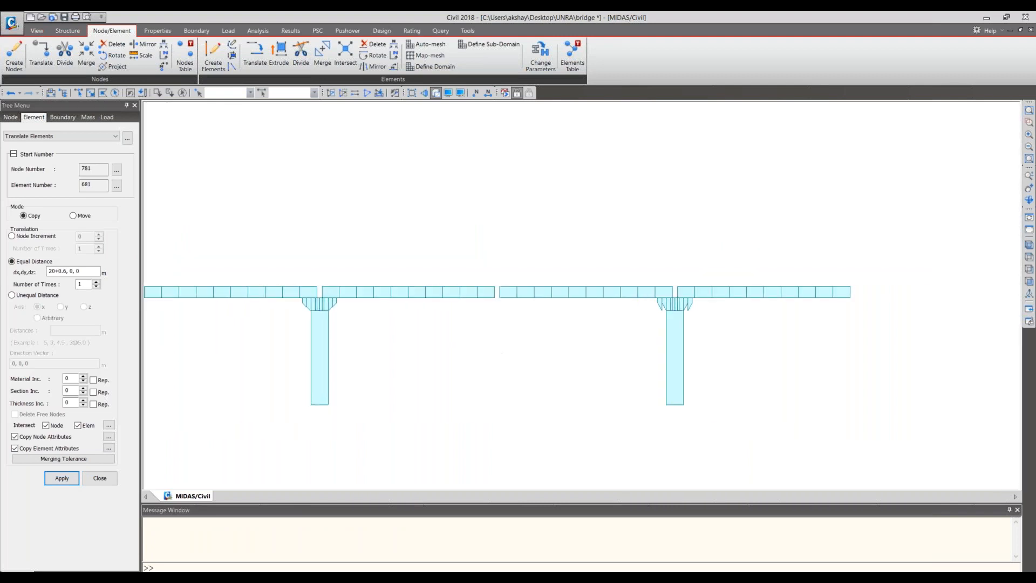
pyautogui.scroll(2, 568, 316)
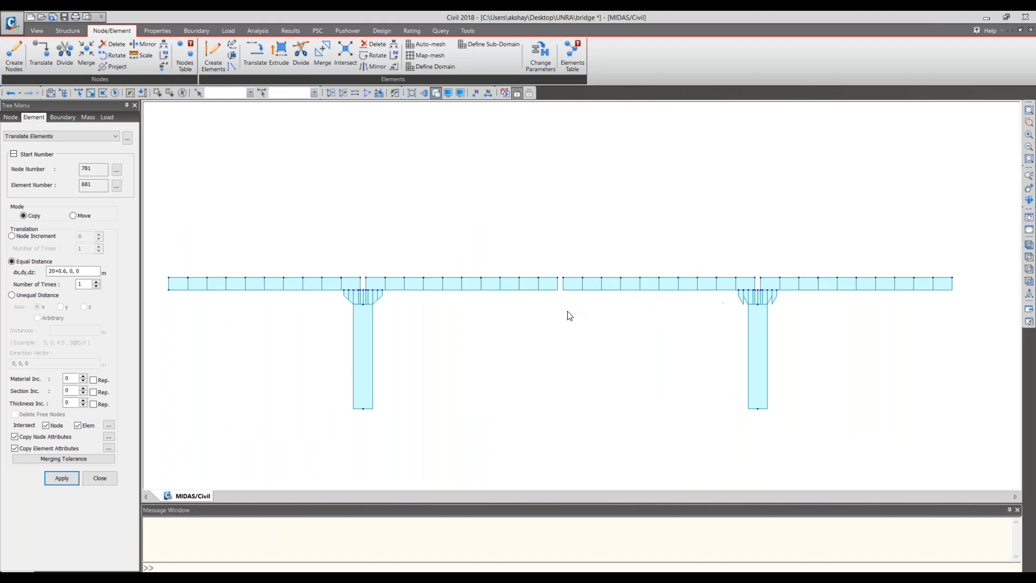
pyautogui.scroll(2, 568, 316)
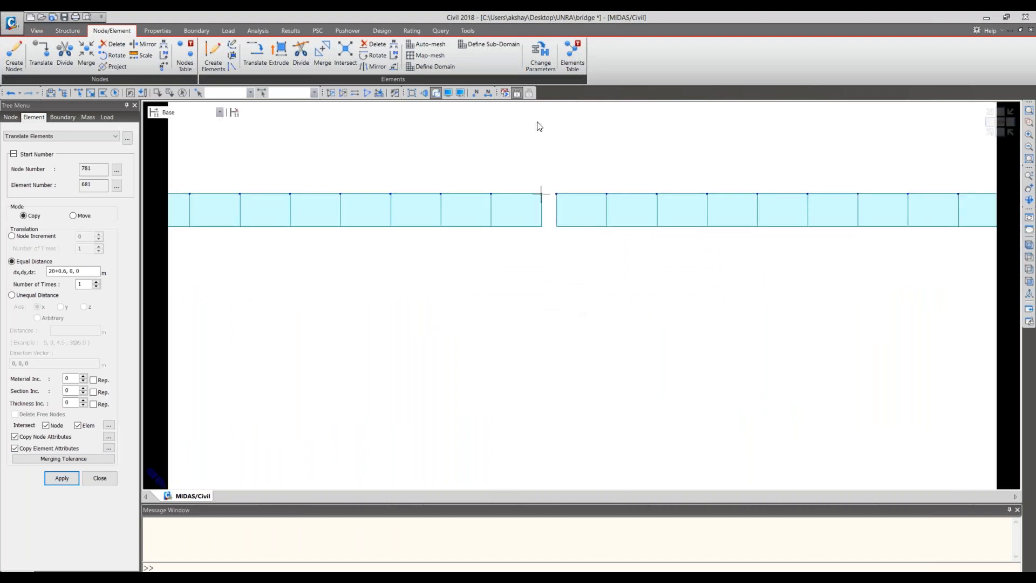
pyautogui.click(449, 30)
pyautogui.click(41, 63)
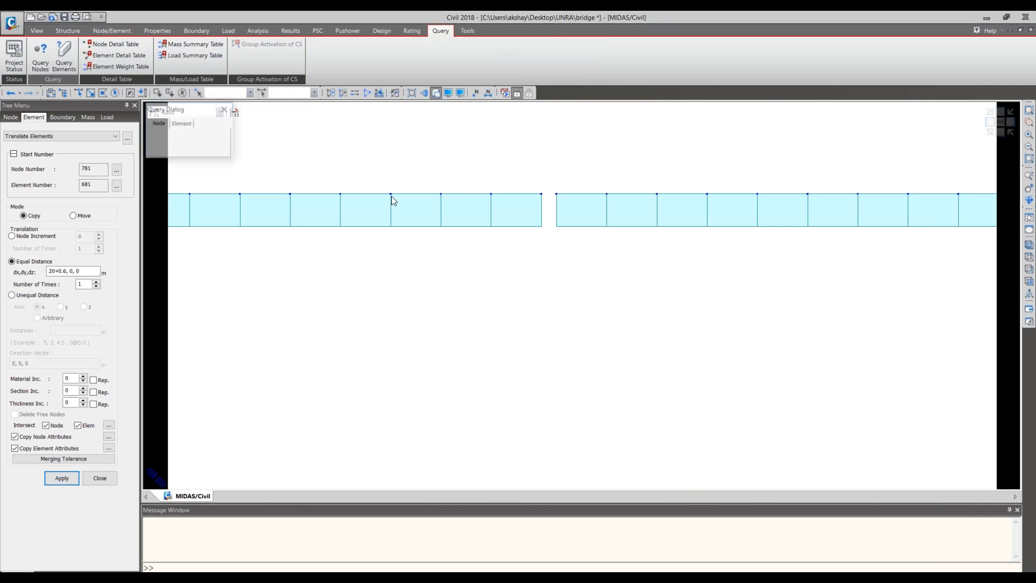
pyautogui.click(542, 194)
pyautogui.click(556, 194)
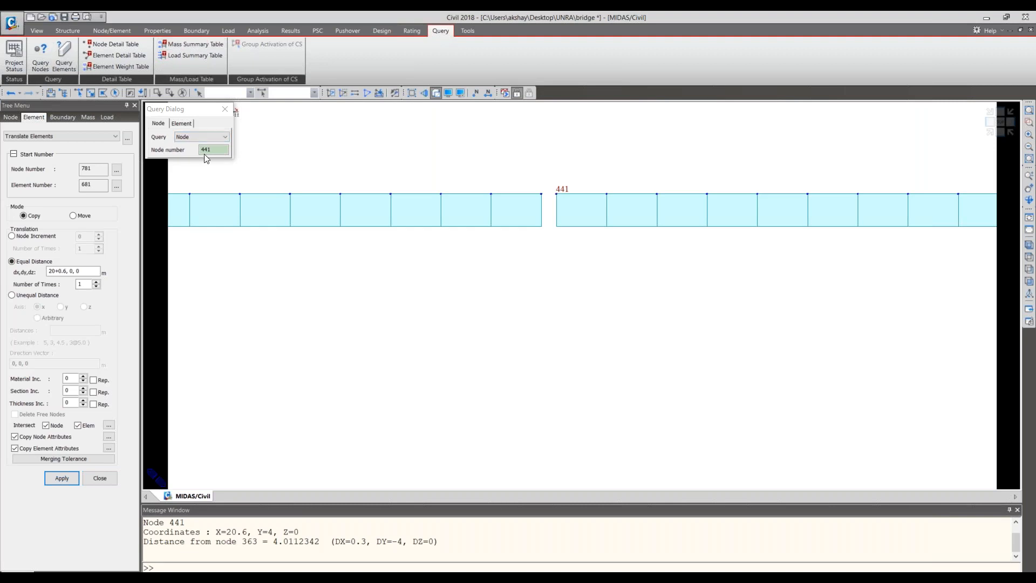
pyautogui.click(225, 113)
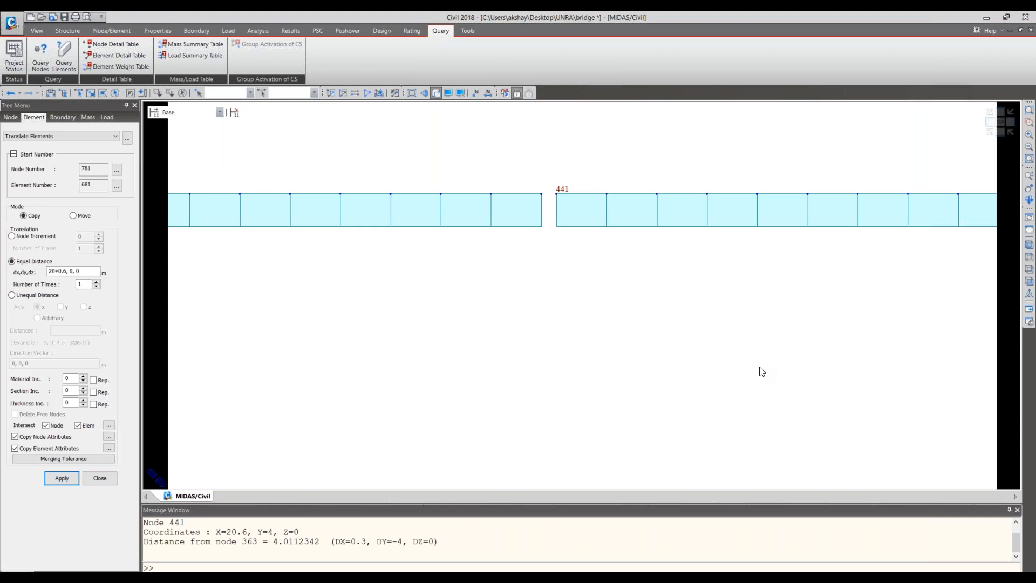
pyautogui.scroll(-5, 761, 372)
pyautogui.moveTo(752, 367); pyautogui.dragTo(530, 306, button='middle')
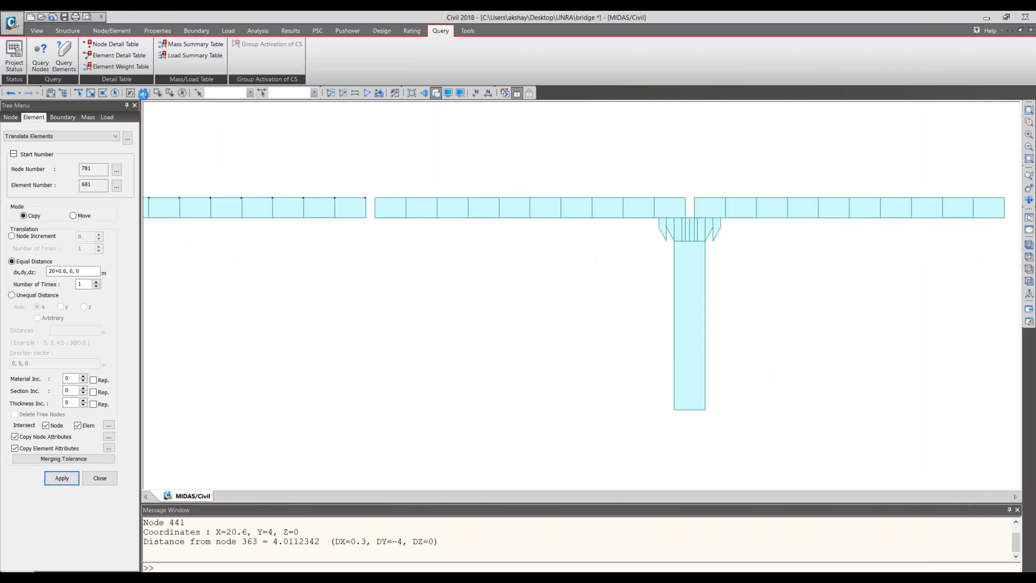
pyautogui.click(80, 94)
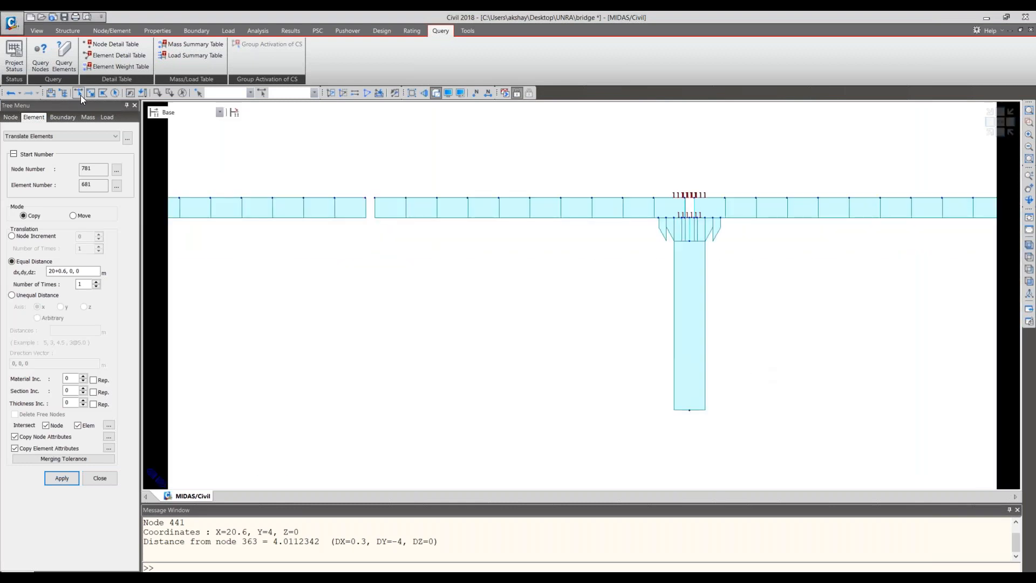
pyautogui.moveTo(367, 175); pyautogui.dragTo(885, 389)
pyautogui.scroll(-3, 712, 383)
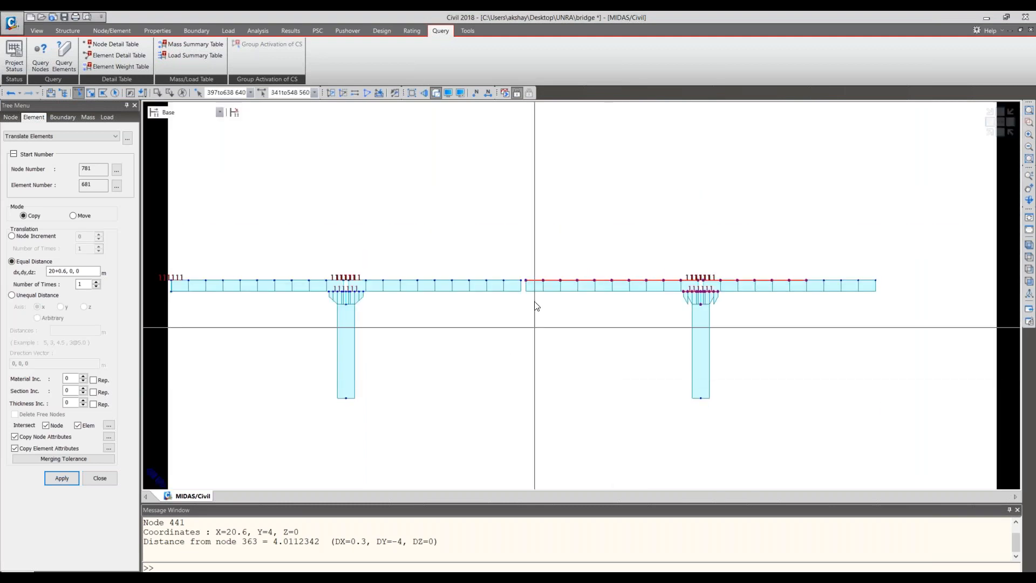
pyautogui.moveTo(755, 228); pyautogui.dragTo(887, 341)
pyautogui.moveTo(793, 462); pyautogui.dragTo(704, 379)
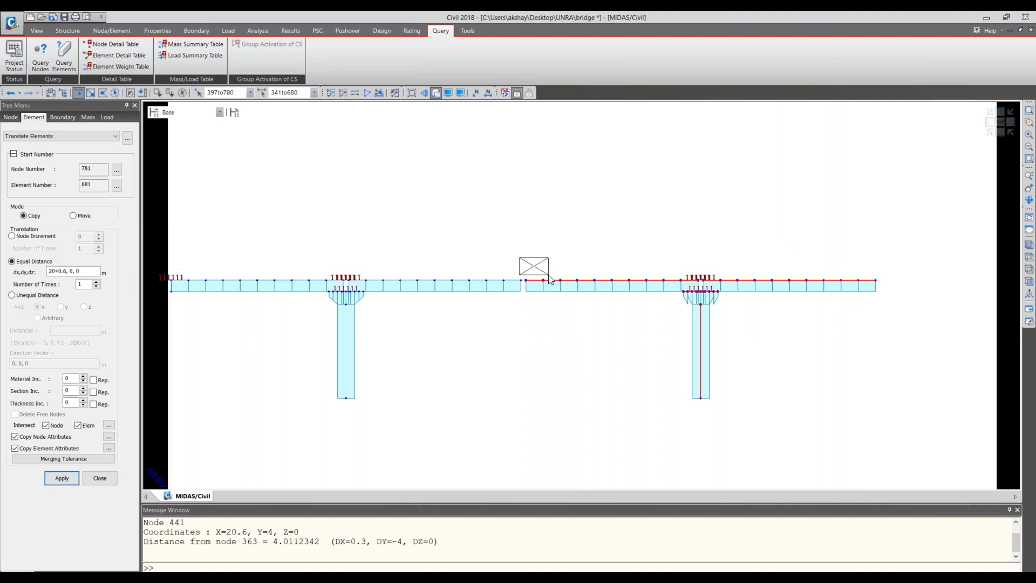
pyautogui.moveTo(943, 432); pyautogui.dragTo(526, 216)
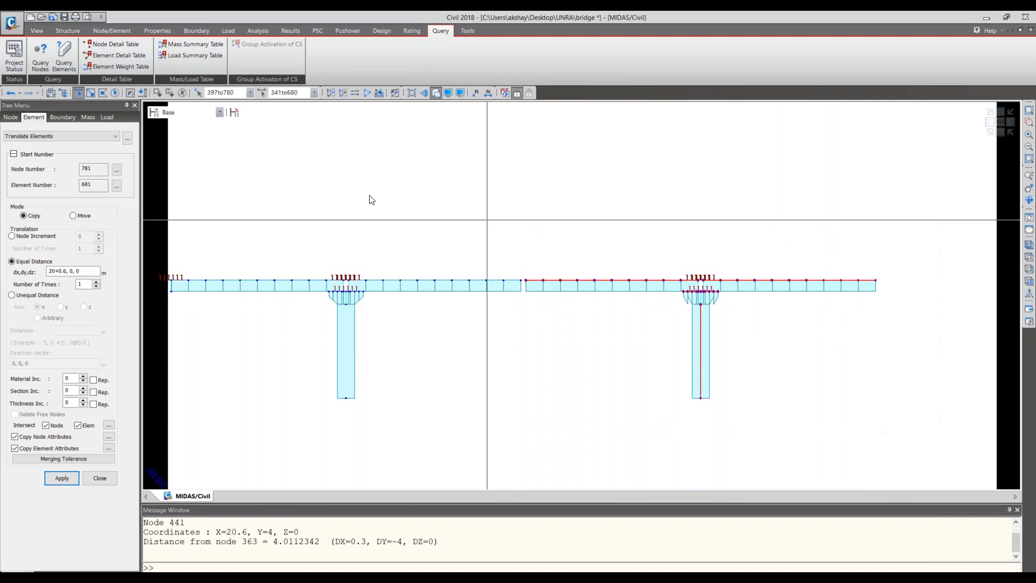
pyautogui.click(111, 31)
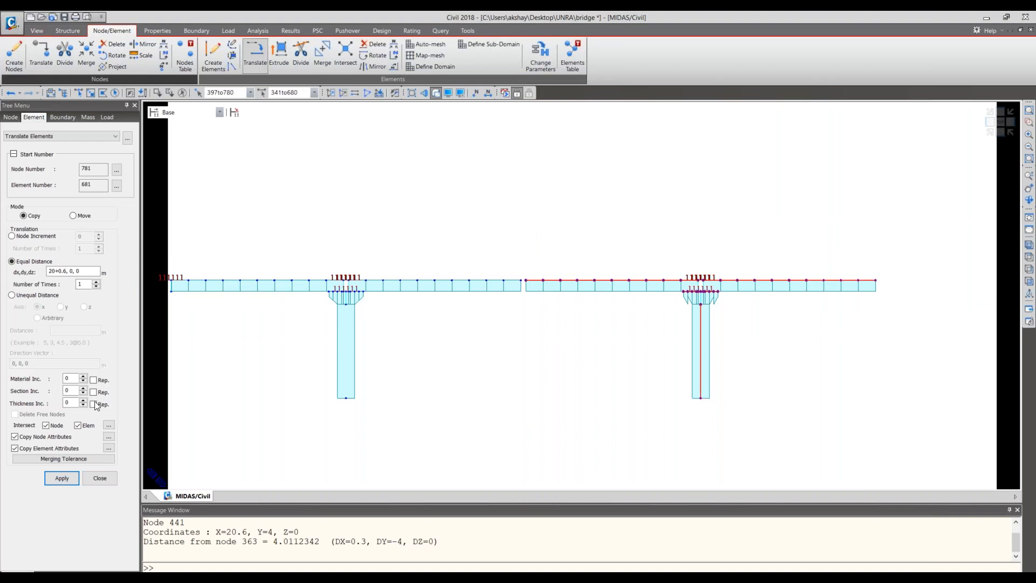
pyautogui.click(73, 216)
pyautogui.click(67, 272)
pyautogui.hotkey('ctrl', 'z')
pyautogui.write('-0.3')
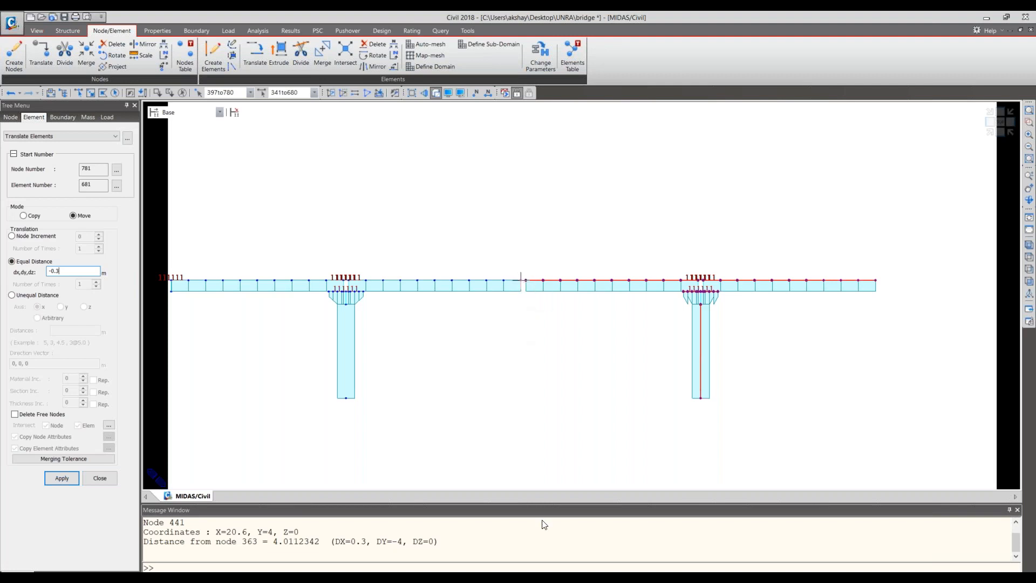
pyautogui.click(581, 362)
pyautogui.press('Escape')
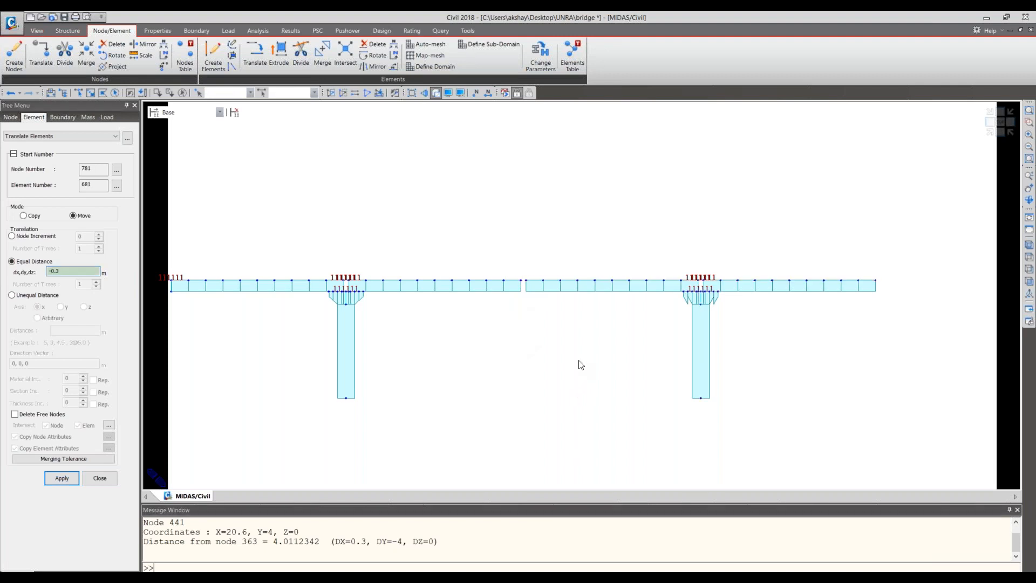
# - Set the translation distance to 10+0.15 m along X, try moving the first pier and its pier cap, and undo the move
pyautogui.click(79, 93)
pyautogui.moveTo(377, 423); pyautogui.dragTo(307, 297)
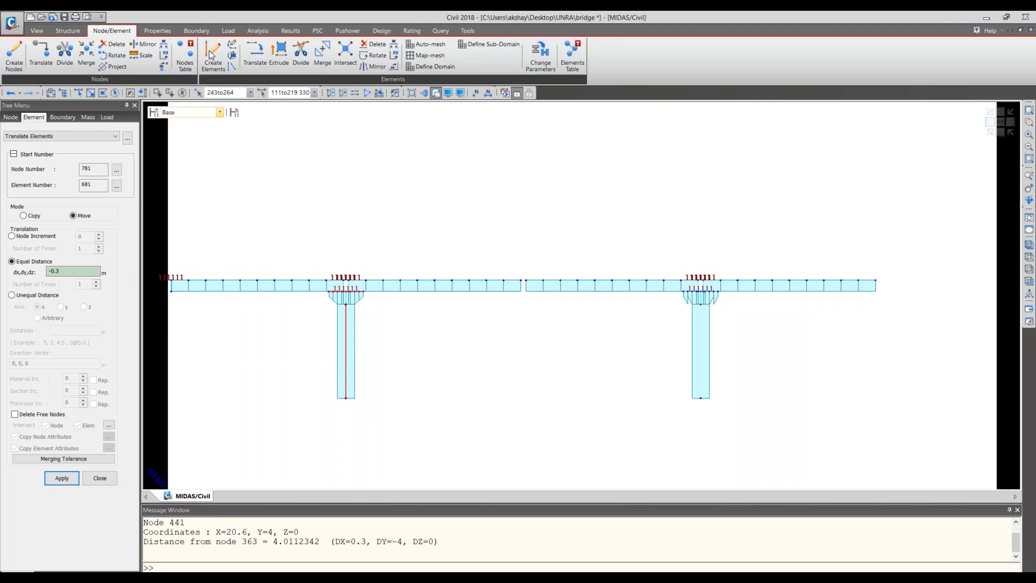
pyautogui.click(70, 271)
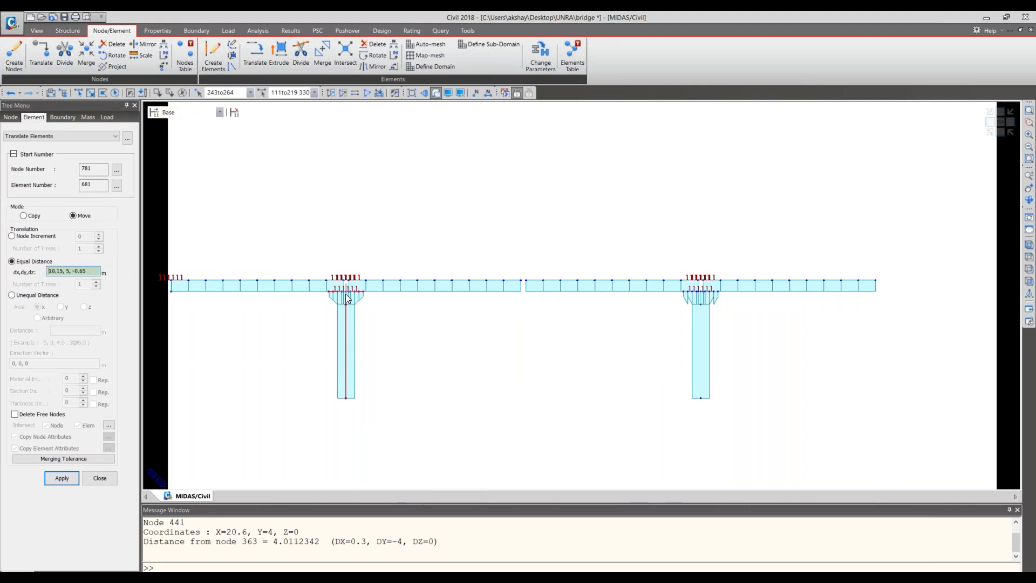
pyautogui.moveTo(85, 271); pyautogui.dragTo(32, 269)
pyautogui.write('10')
pyautogui.write(',')
pyautogui.write('0.')
pyautogui.write('15')
pyautogui.click(62, 478)
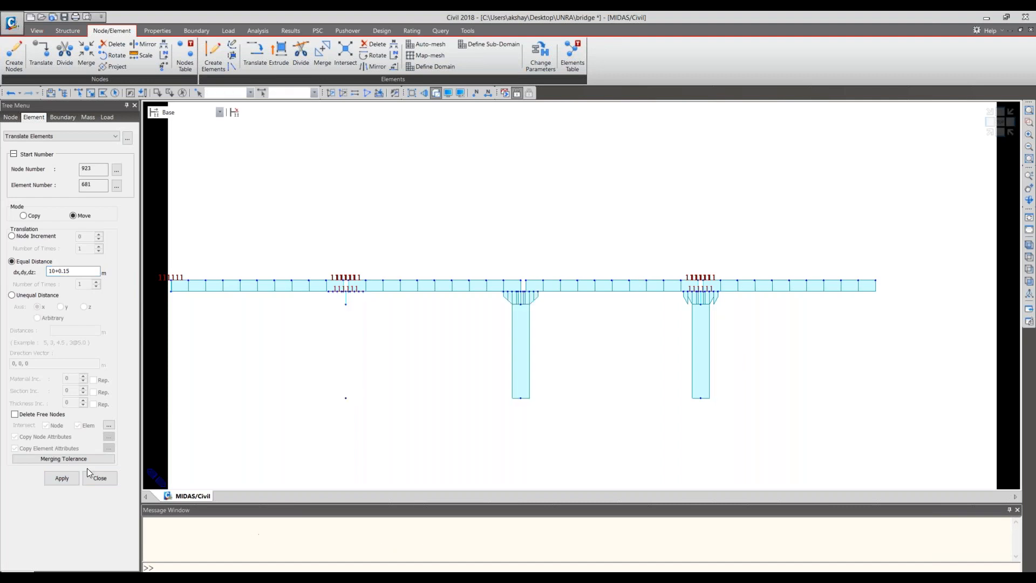
pyautogui.hotkey('ctrl', 'z')
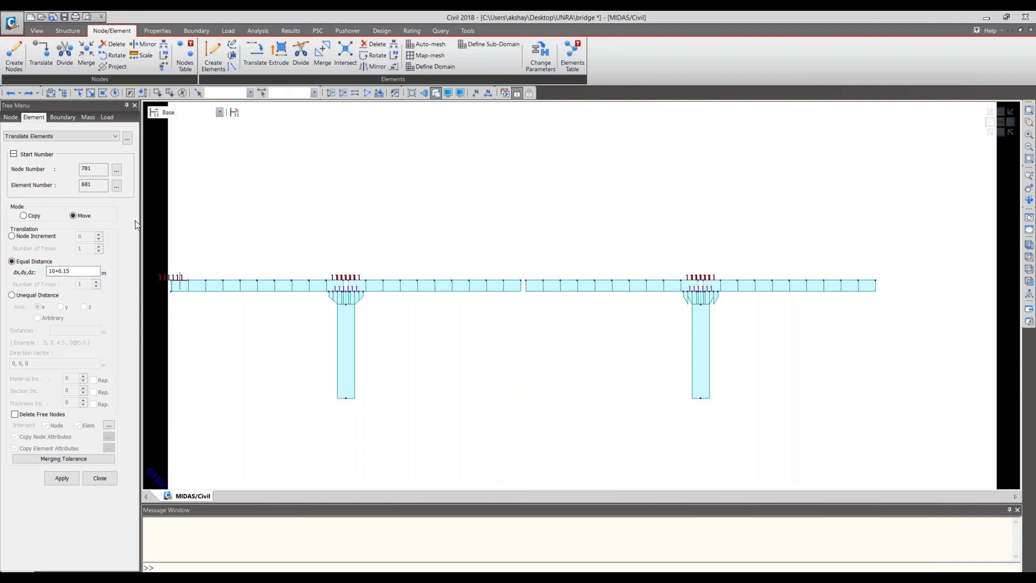
# - Copy the first pier and its pier cap once by 10+0.15 m along X, and close the element translation settings
pyautogui.click(32, 214)
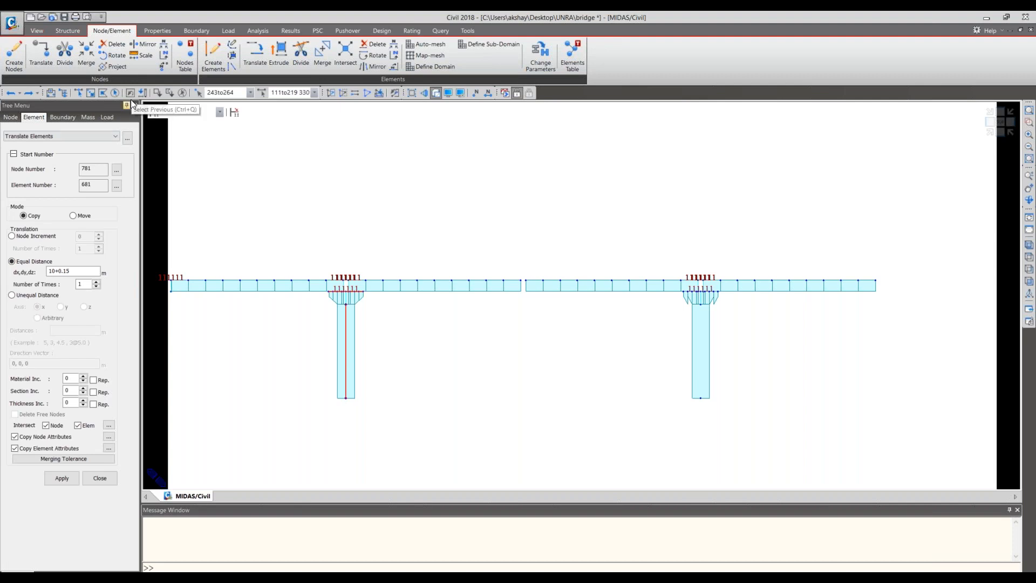
pyautogui.click(58, 477)
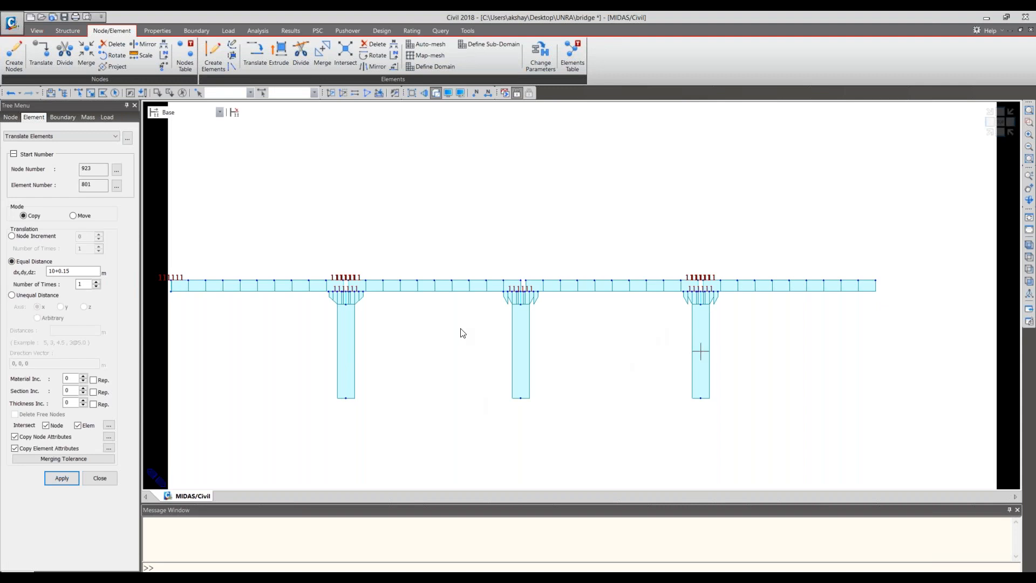
pyautogui.moveTo(461, 329); pyautogui.dragTo(497, 323, button='middle')
pyautogui.scroll(-3, 502, 324)
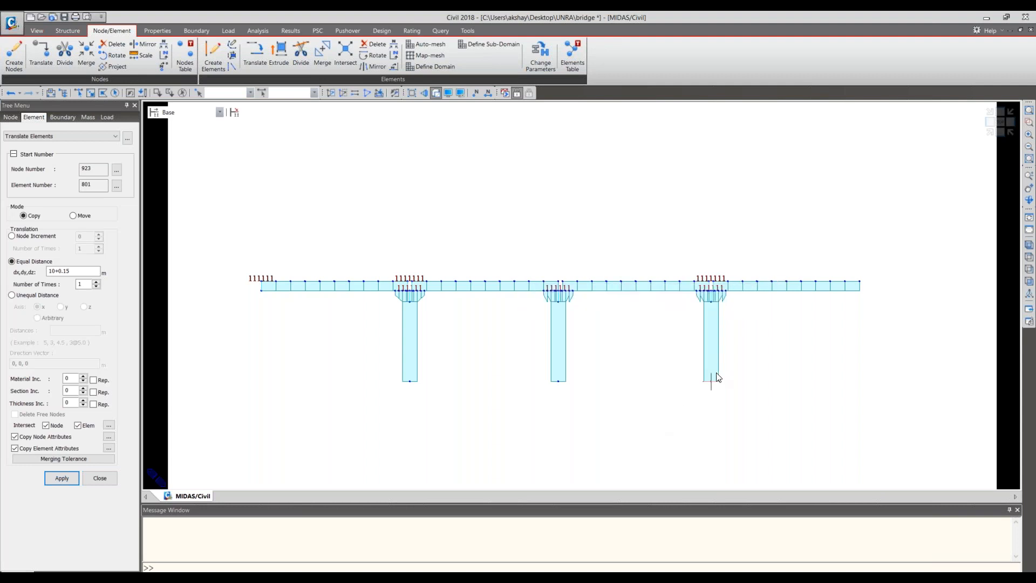
pyautogui.moveTo(717, 376); pyautogui.dragTo(574, 387, button='middle')
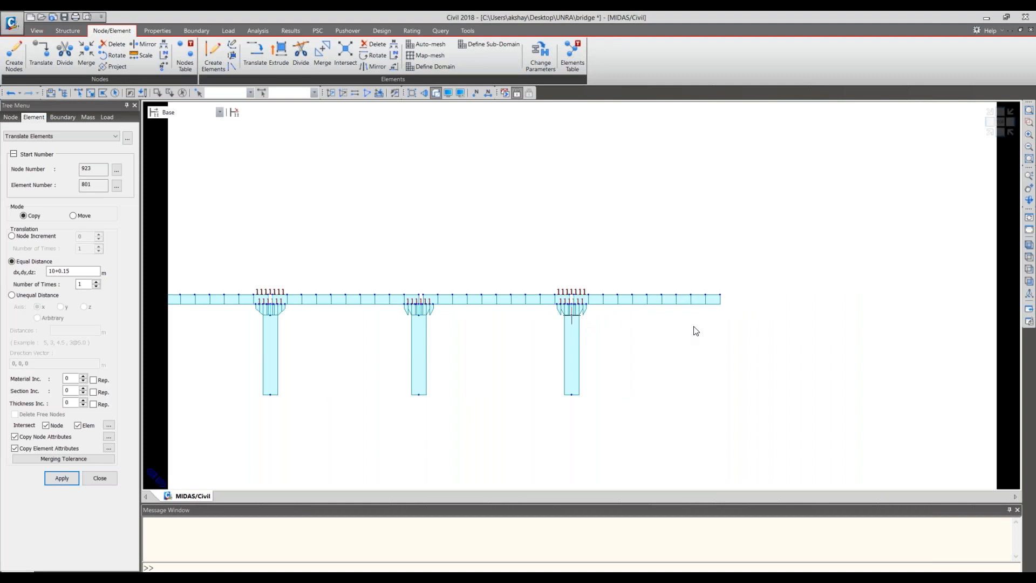
pyautogui.scroll(-1, 694, 328)
pyautogui.scroll(-1, 696, 330)
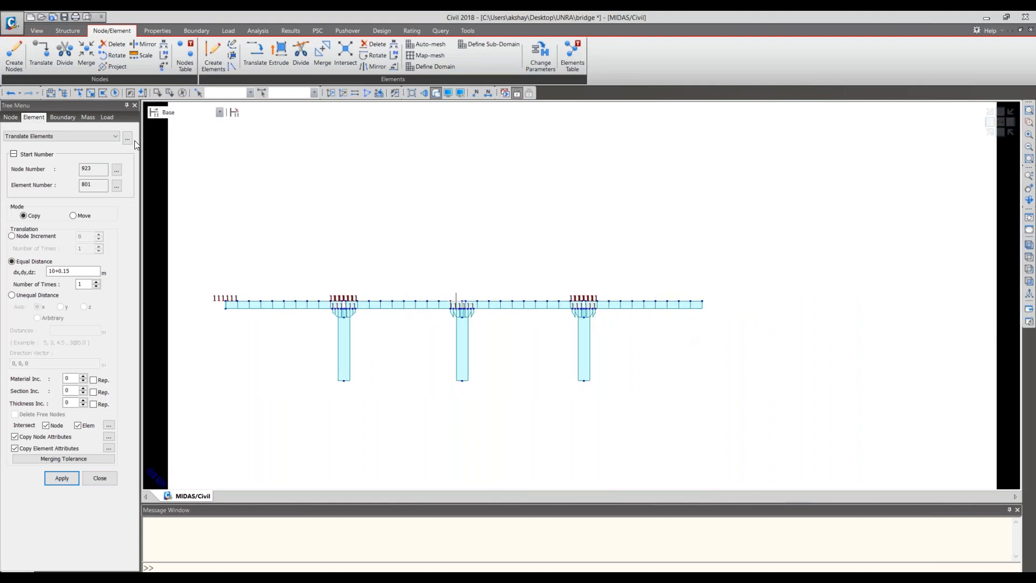
pyautogui.click(103, 479)
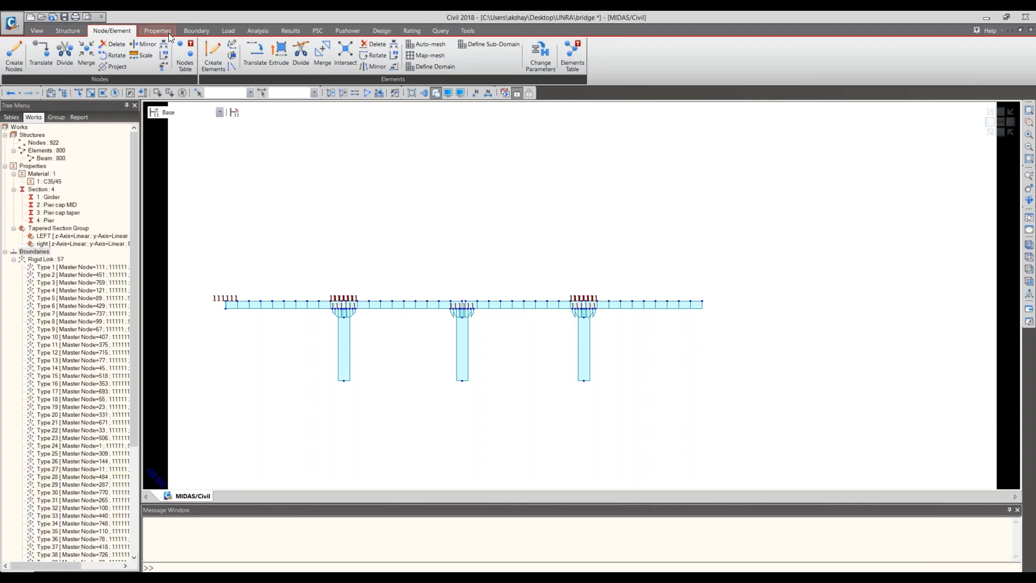
# - Delete the deck elements beyond the last pier, except the segment next to that pier's cap
pyautogui.click(79, 93)
pyautogui.moveTo(640, 284); pyautogui.dragTo(686, 309)
pyautogui.scroll(3, 705, 316)
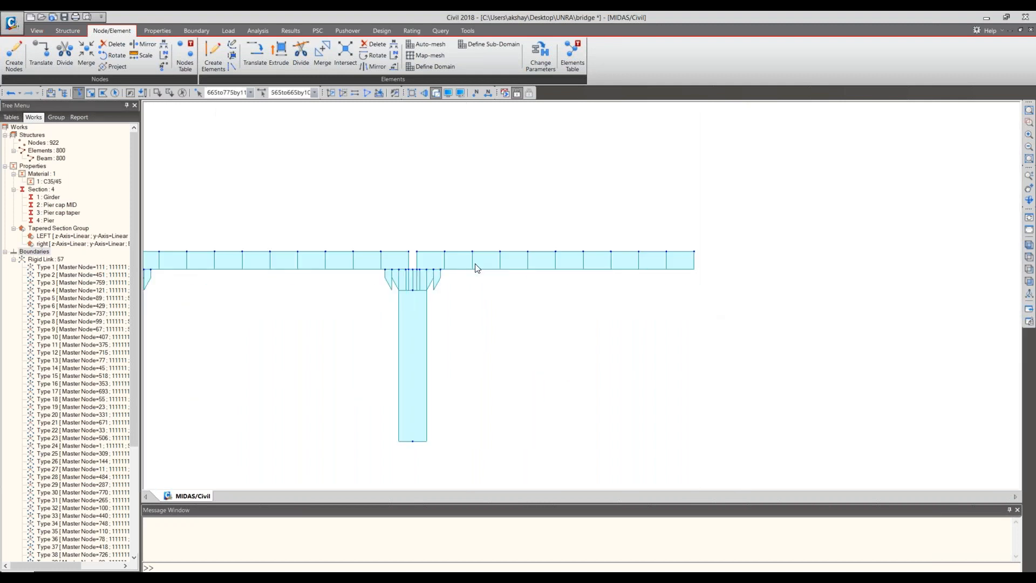
pyautogui.click(443, 258)
pyautogui.moveTo(769, 281); pyautogui.dragTo(453, 182)
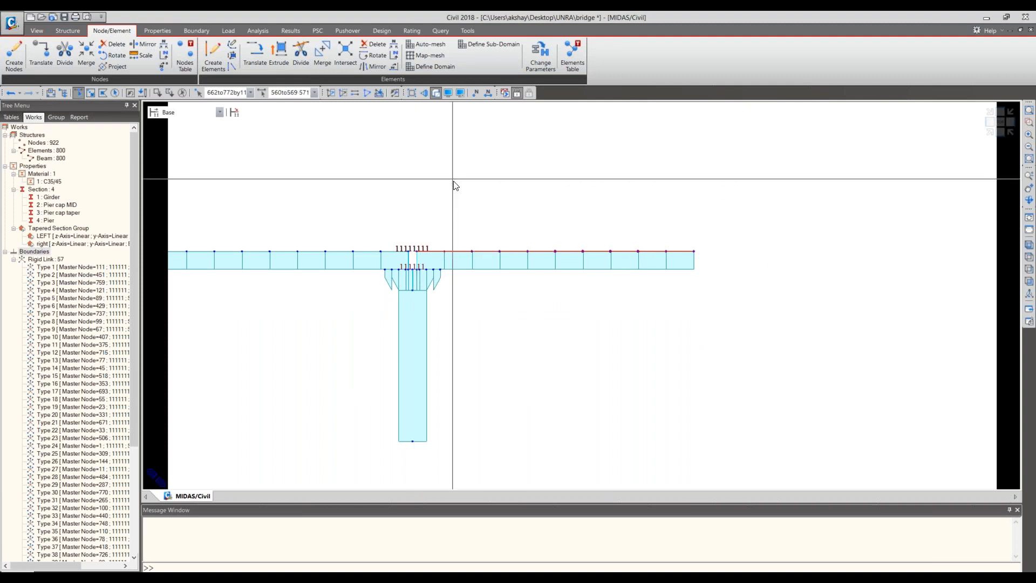
pyautogui.press('Delete')
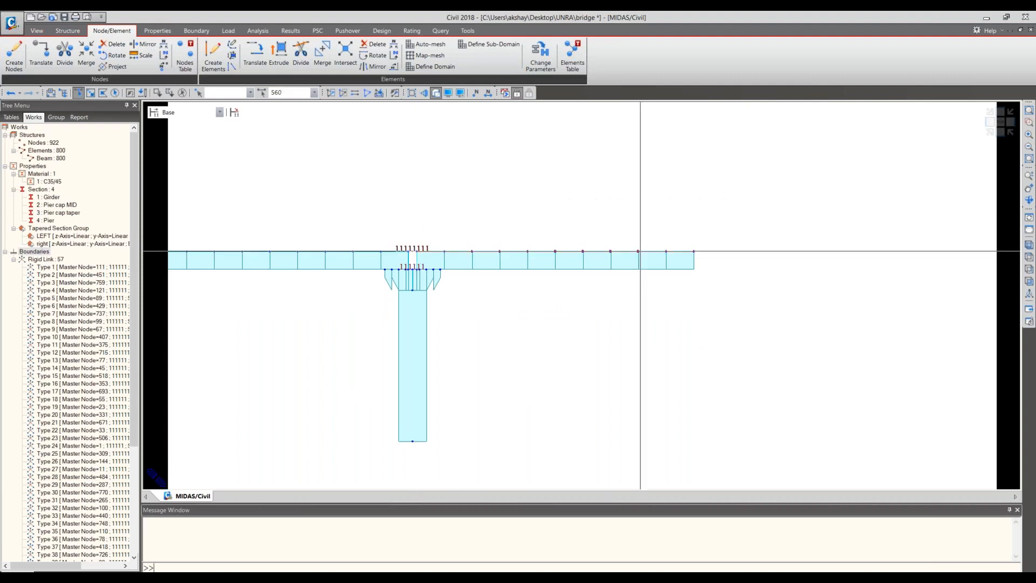
# - Delete the remaining deck segment on the outer side of the last pier cap across the full deck width
pyautogui.click(432, 258)
pyautogui.press('Delete')
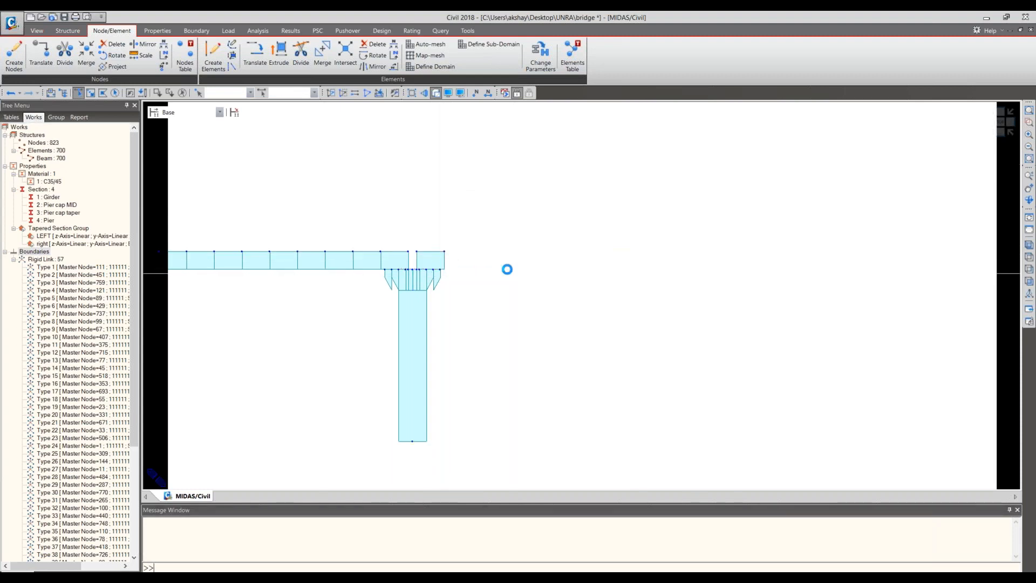
pyautogui.click(442, 253)
pyautogui.press('Delete')
pyautogui.moveTo(422, 249); pyautogui.dragTo(421, 249)
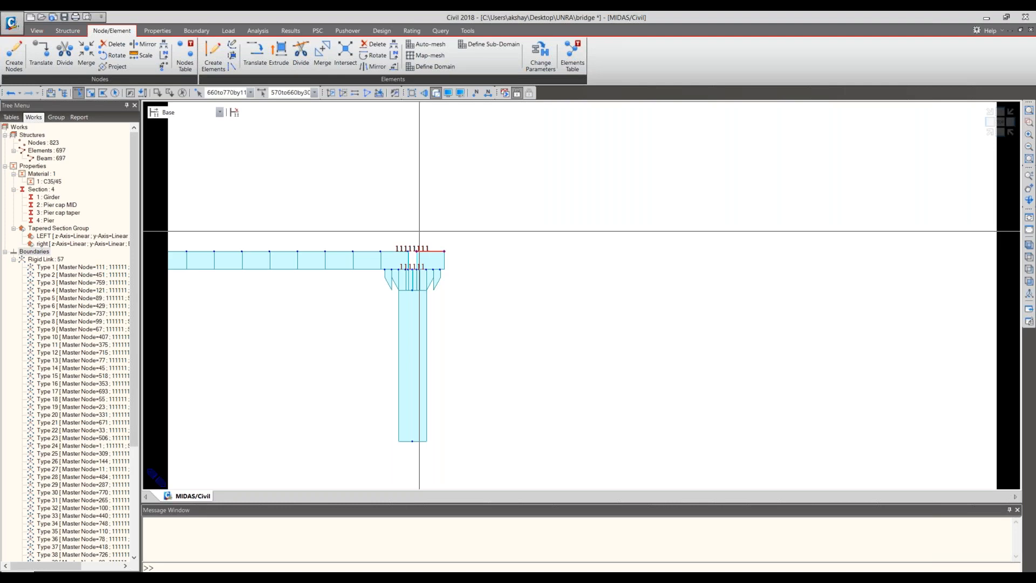
pyautogui.press('Delete')
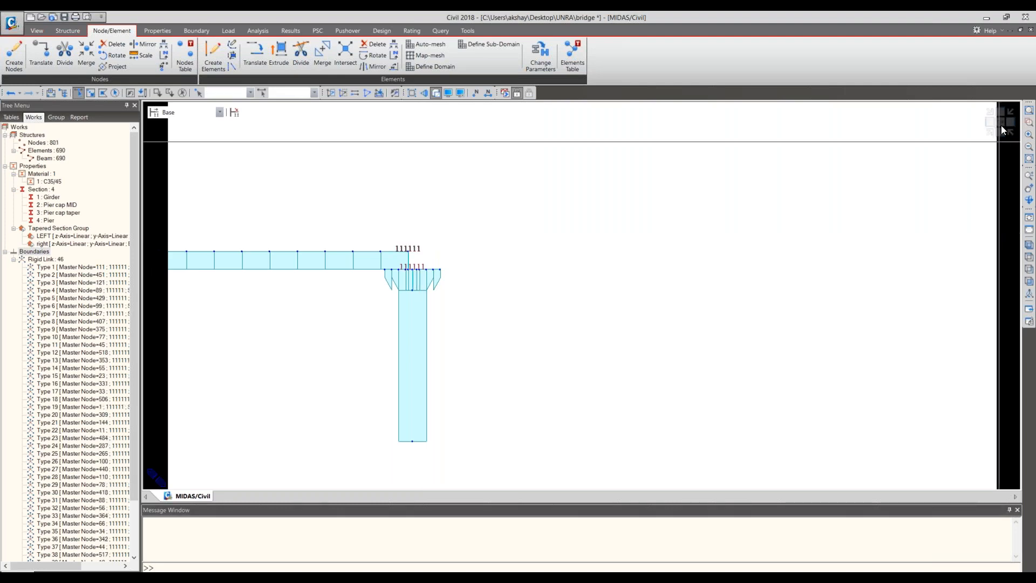
# - Review the bridge in plan and isometric views, and check the side elevation of the bridge PDF in Adobe Reader
pyautogui.click(1003, 129)
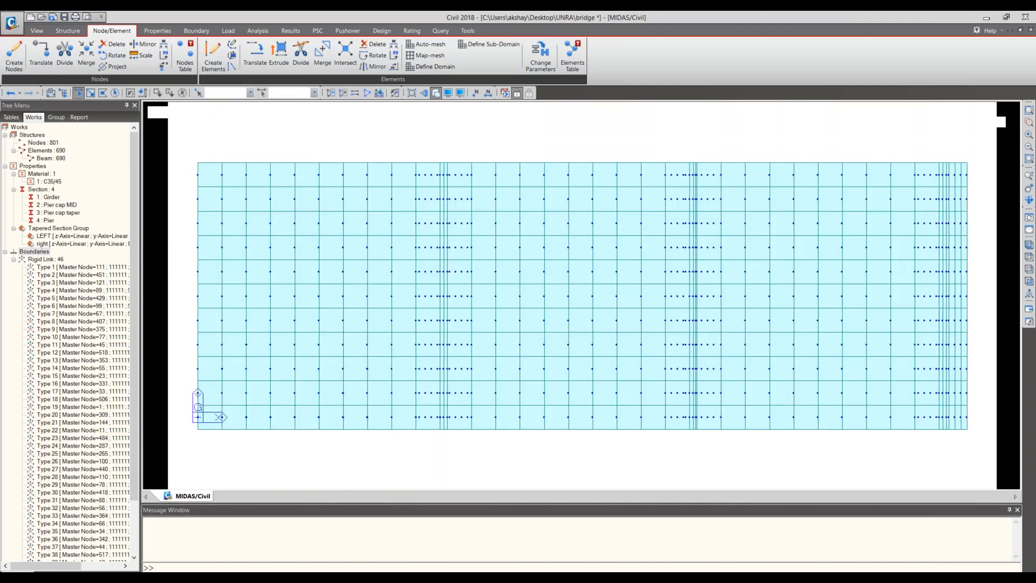
pyautogui.click(991, 135)
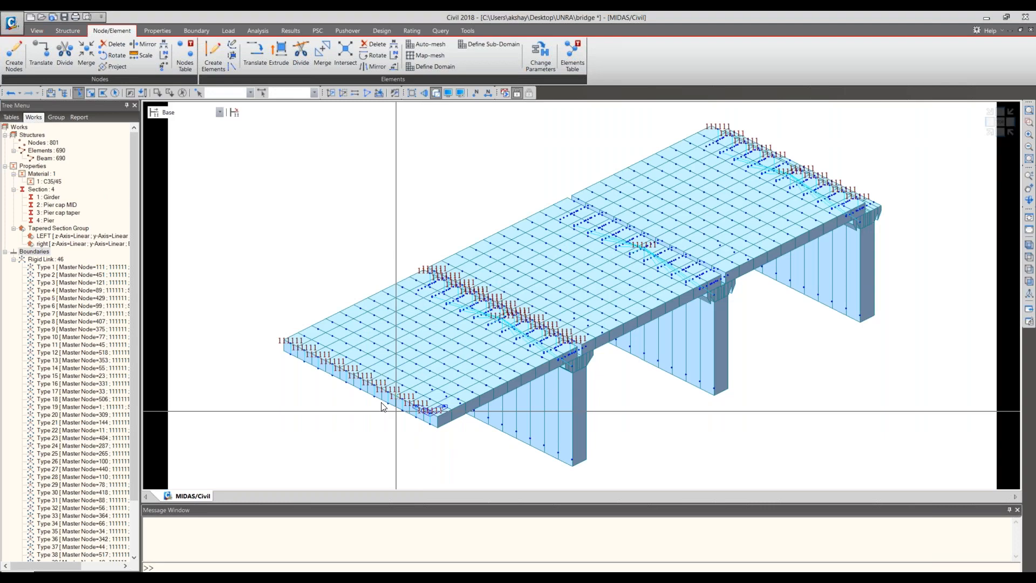
pyautogui.hotkey('alt', 'Tab')
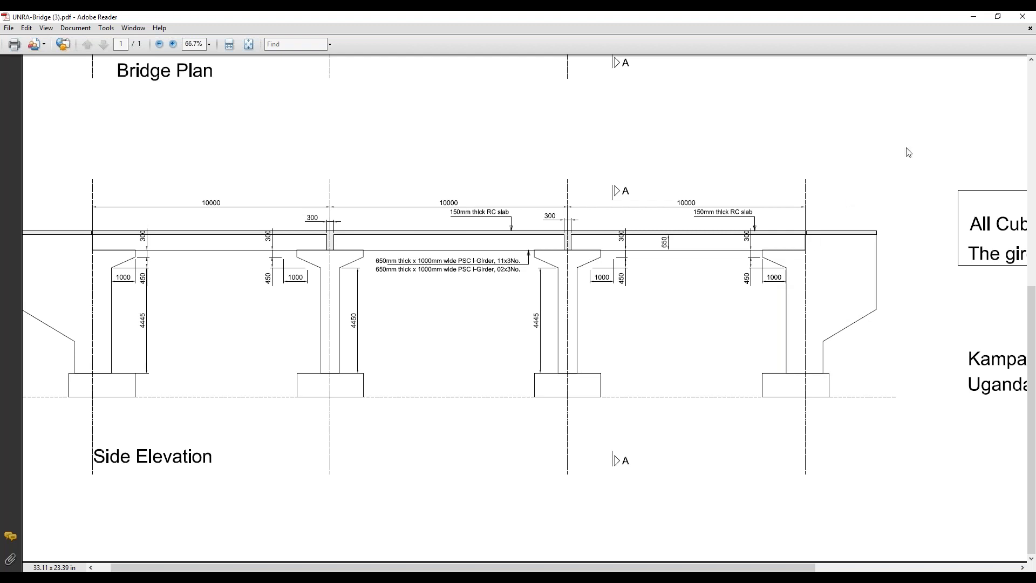
pyautogui.click(974, 14)
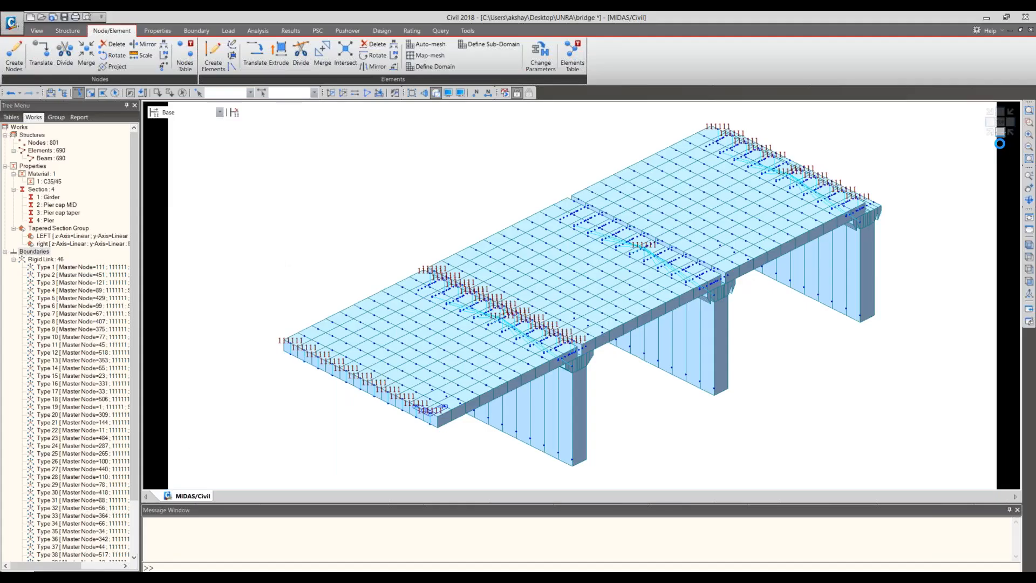
# - Select the first pier together with its pier cap in the elevation view
pyautogui.moveTo(520, 446); pyautogui.dragTo(565, 371, button='middle')
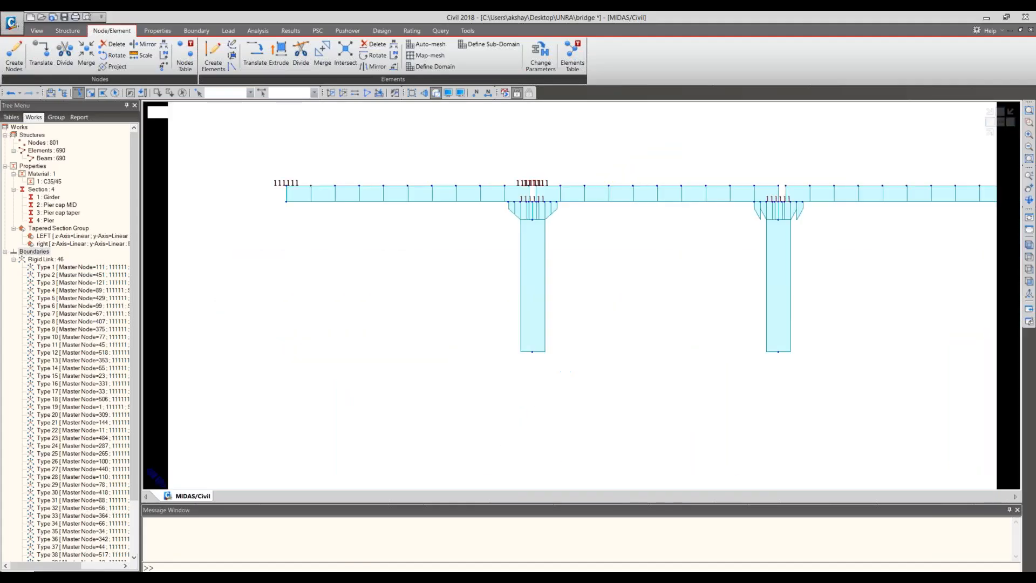
pyautogui.moveTo(565, 370); pyautogui.dragTo(493, 207)
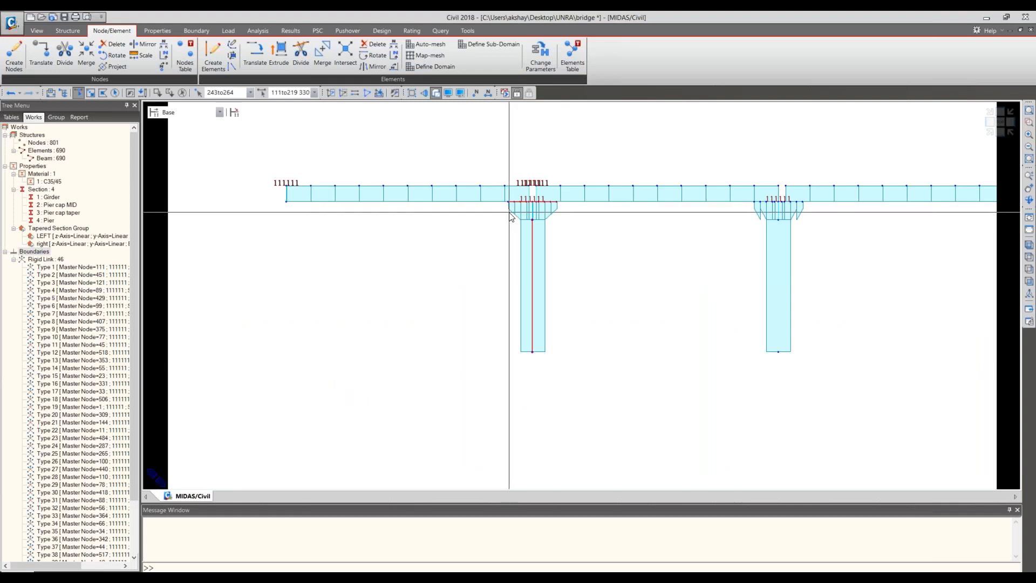
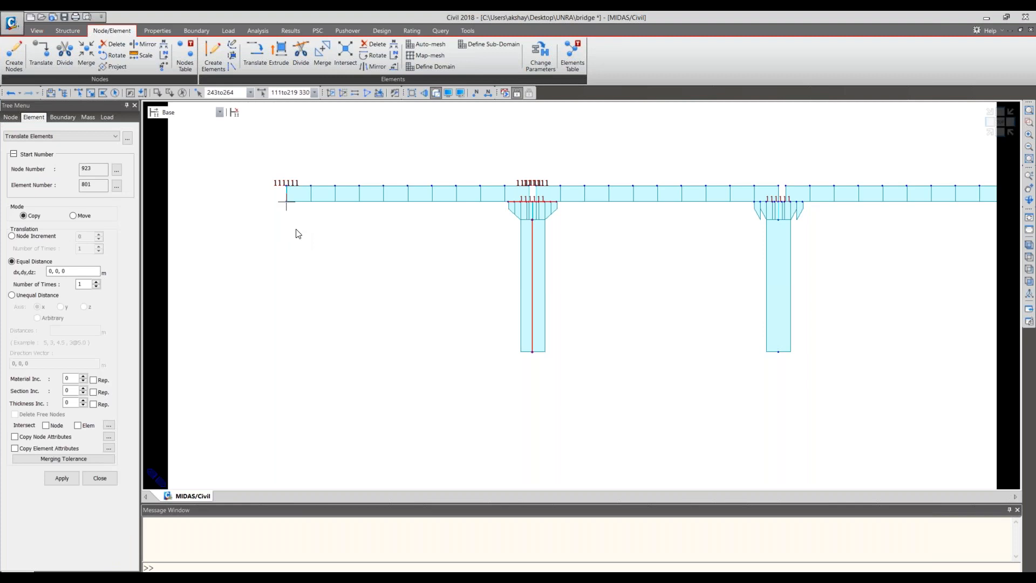
# - Copy the selected pier and cap once by -10+0.15, 0, 0 m, with node and element intersection and both node and element attributes copied
pyautogui.click(75, 269)
pyautogui.tripleClick(52, 271)
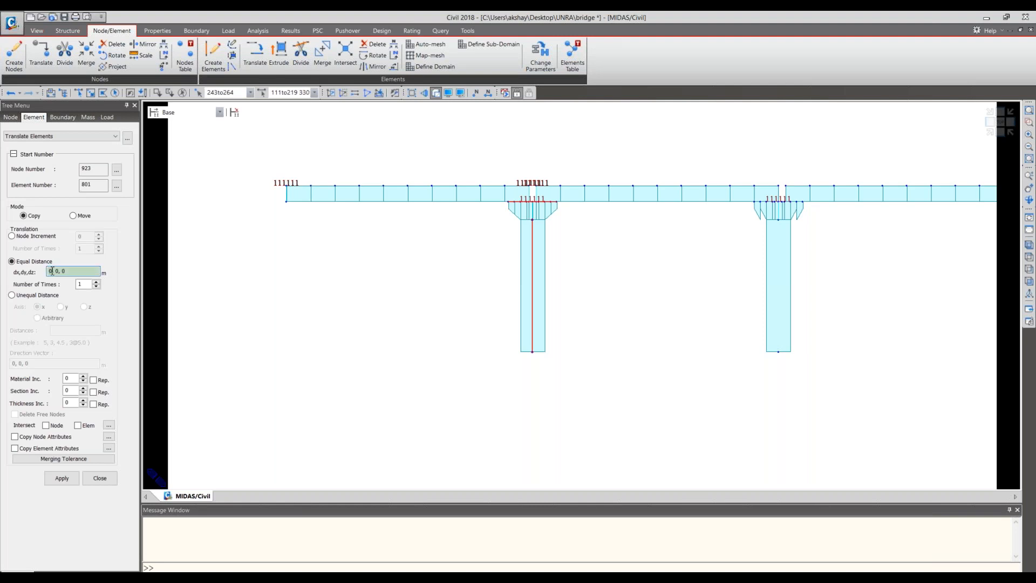
pyautogui.doubleClick(46, 271)
pyautogui.write('-10+0.15')
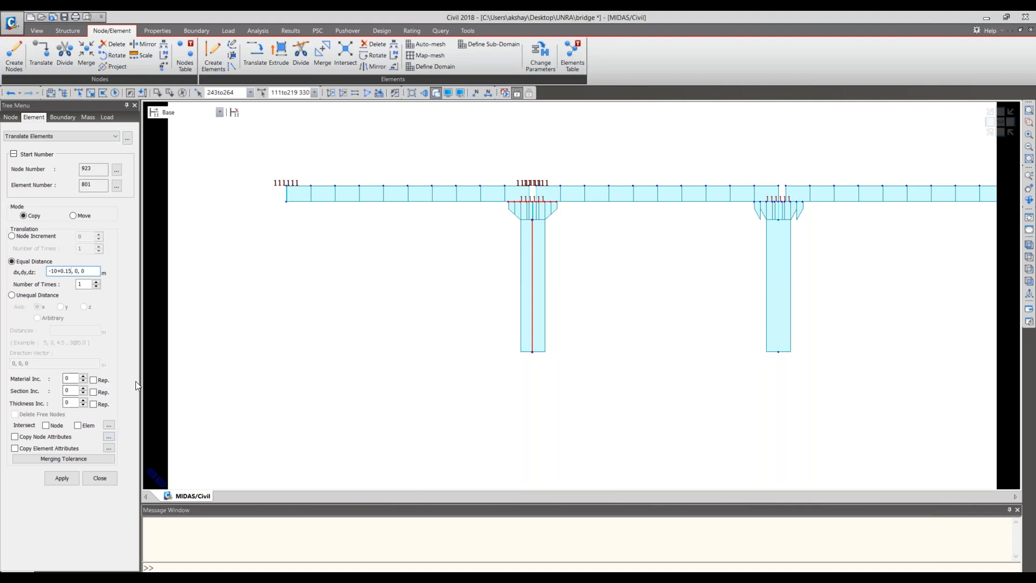
pyautogui.click(78, 425)
pyautogui.click(32, 439)
pyautogui.click(28, 449)
pyautogui.click(63, 478)
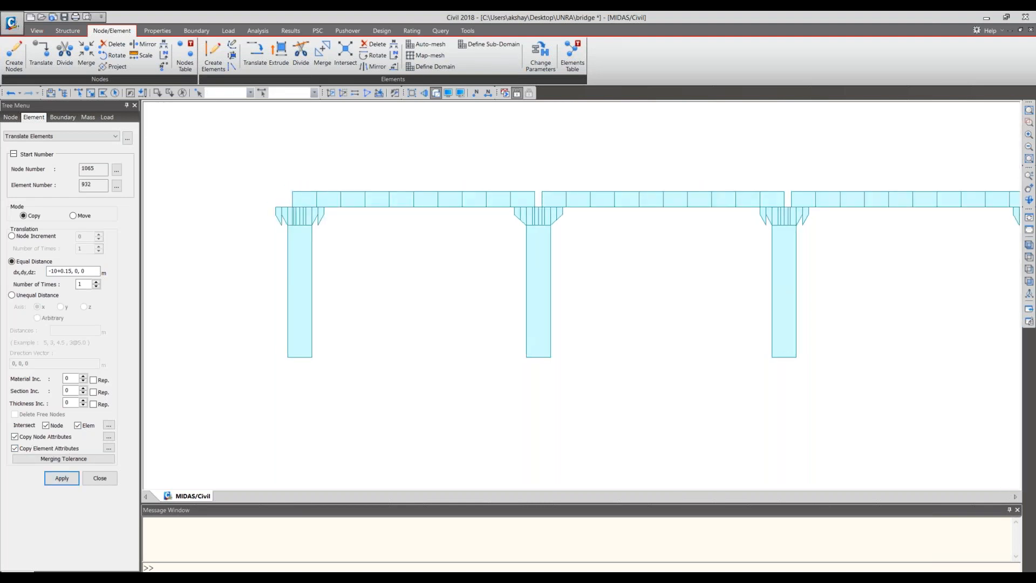
pyautogui.scroll(-3, 655, 363)
pyautogui.moveTo(655, 364); pyautogui.dragTo(604, 371, button='middle')
pyautogui.scroll(1, 341, 292)
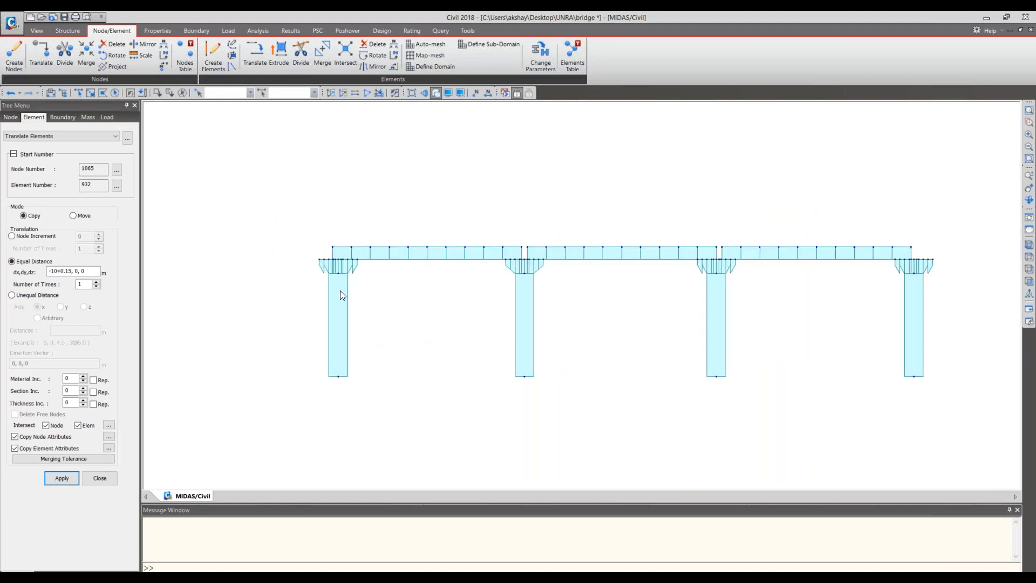
pyautogui.scroll(1, 340, 290)
pyautogui.moveTo(578, 312); pyautogui.dragTo(487, 301, button='middle')
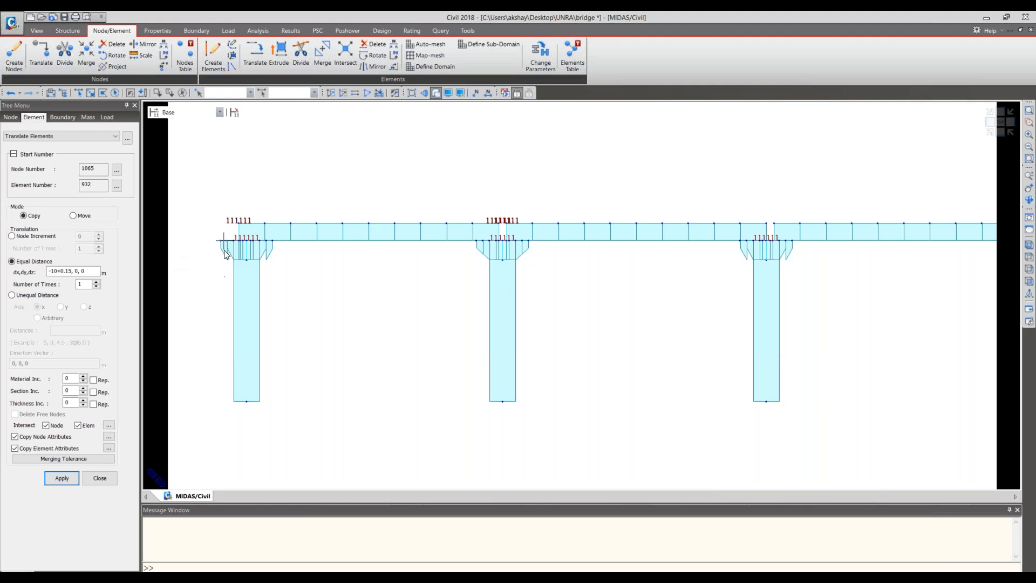
pyautogui.click(91, 478)
# - Add a tapered section group named "Left span" containing pier cap elements 735to756 and 866to887
pyautogui.click(157, 31)
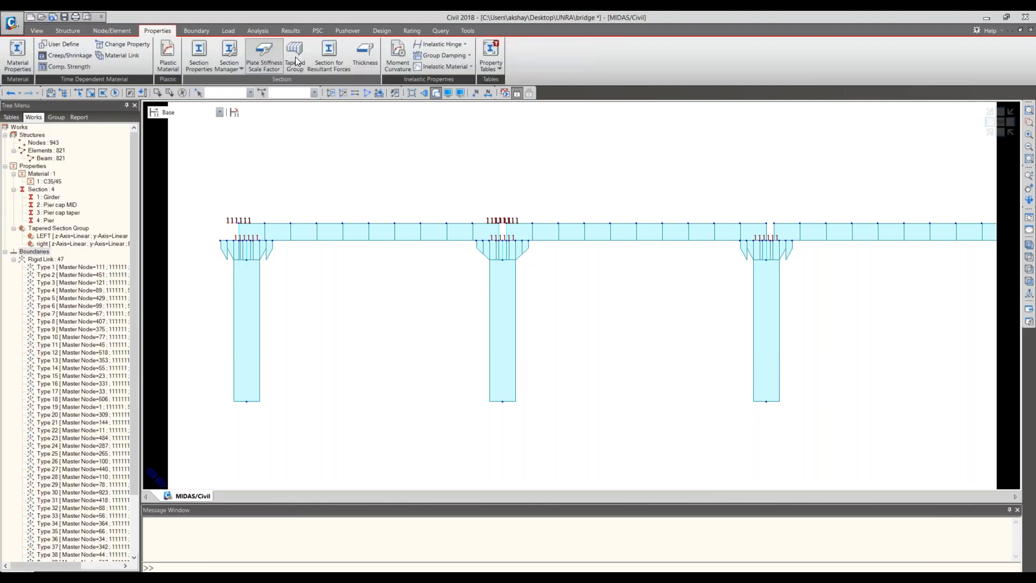
pyautogui.click(294, 51)
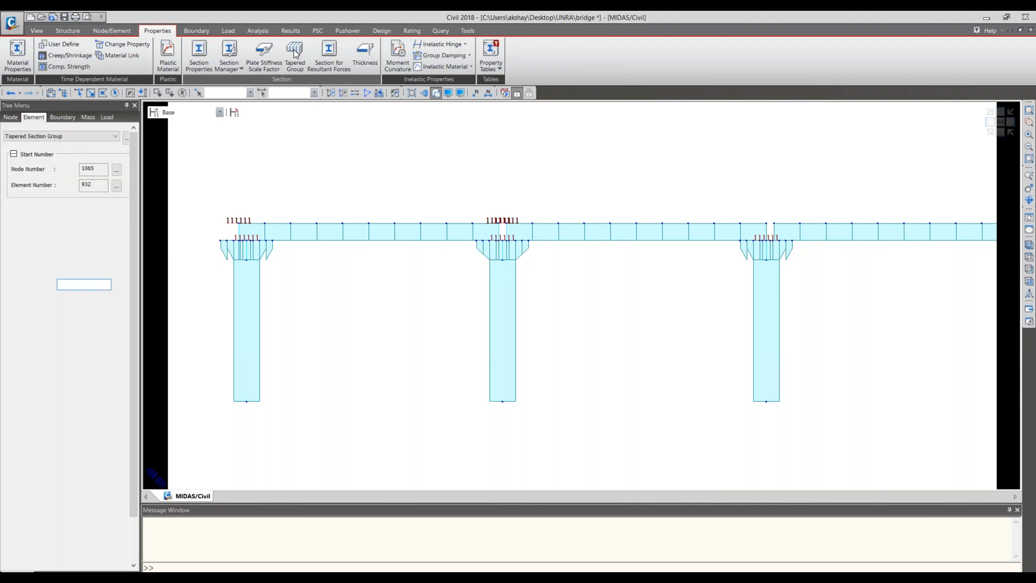
pyautogui.write('Left span')
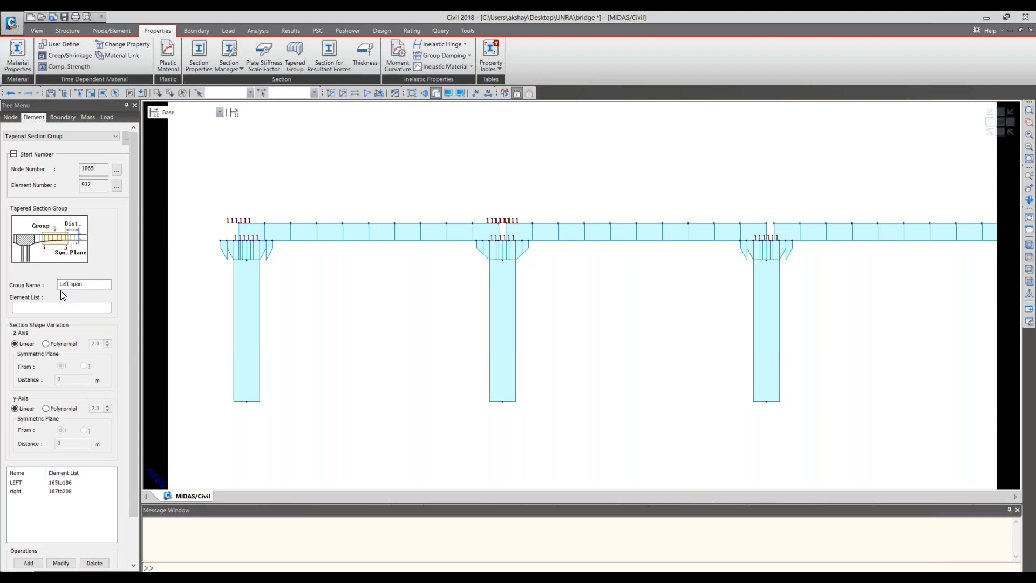
pyautogui.press('Tab')
pyautogui.moveTo(654, 336); pyautogui.dragTo(461, 419)
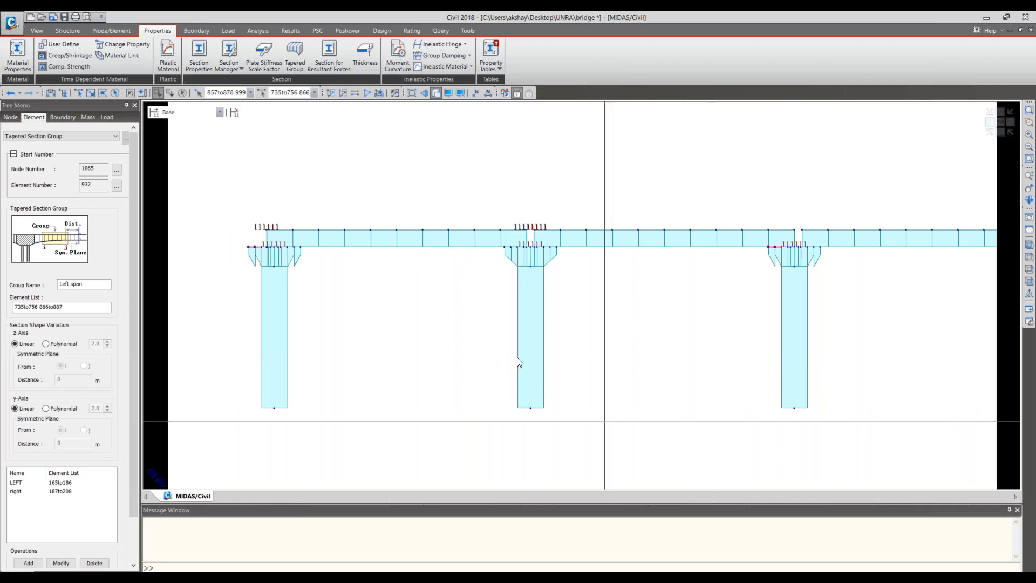
pyautogui.click(28, 563)
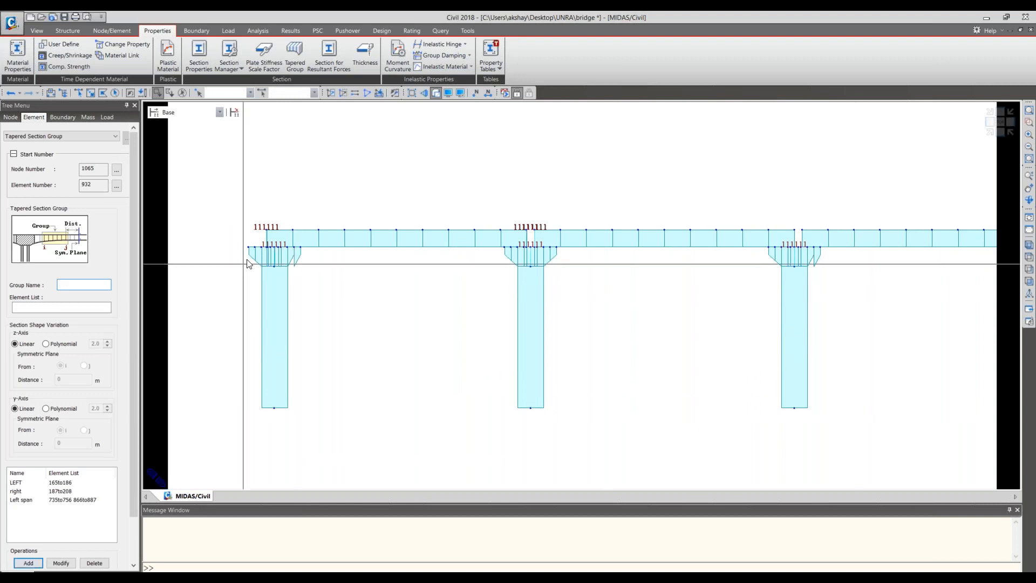
# - Name a new tapered section group "right span" and select only elements 888to909, the right-side taper of the first pier's cap
pyautogui.moveTo(834, 296); pyautogui.dragTo(844, 321, button='middle')
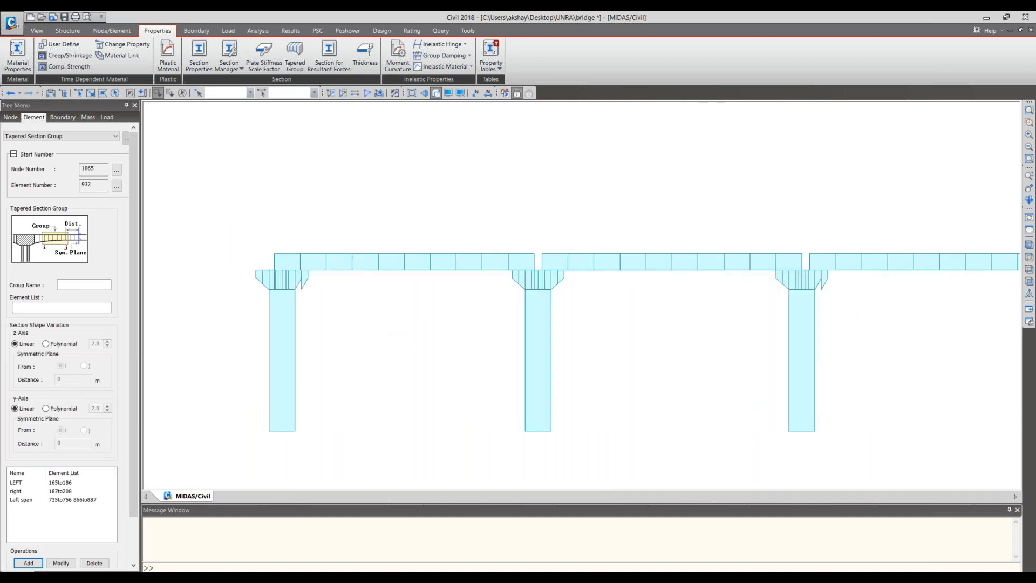
pyautogui.click(95, 283)
pyautogui.write('right span')
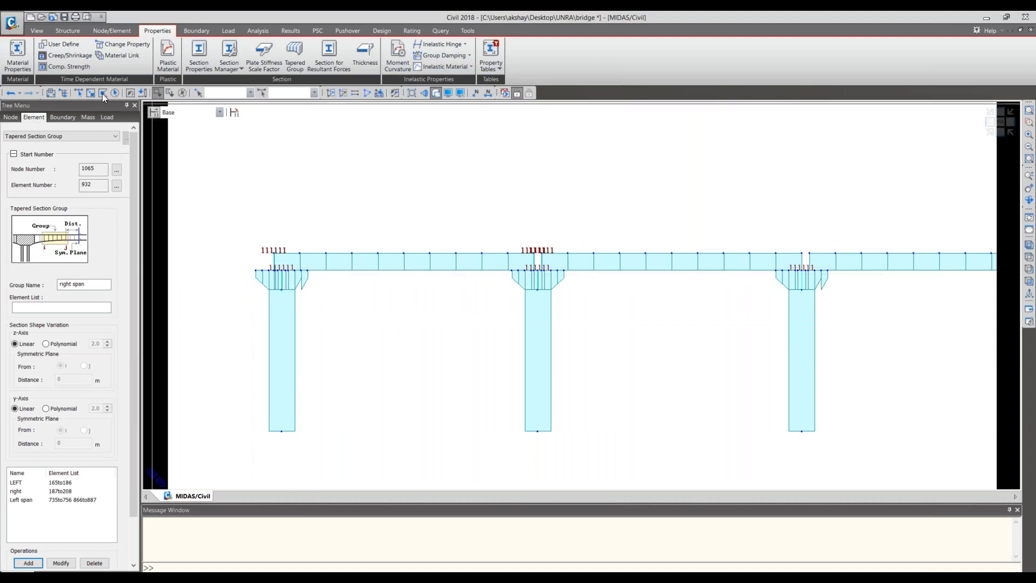
pyautogui.click(78, 93)
pyautogui.moveTo(313, 275); pyautogui.dragTo(295, 269)
pyautogui.press('Escape')
pyautogui.scroll(5, 333, 287)
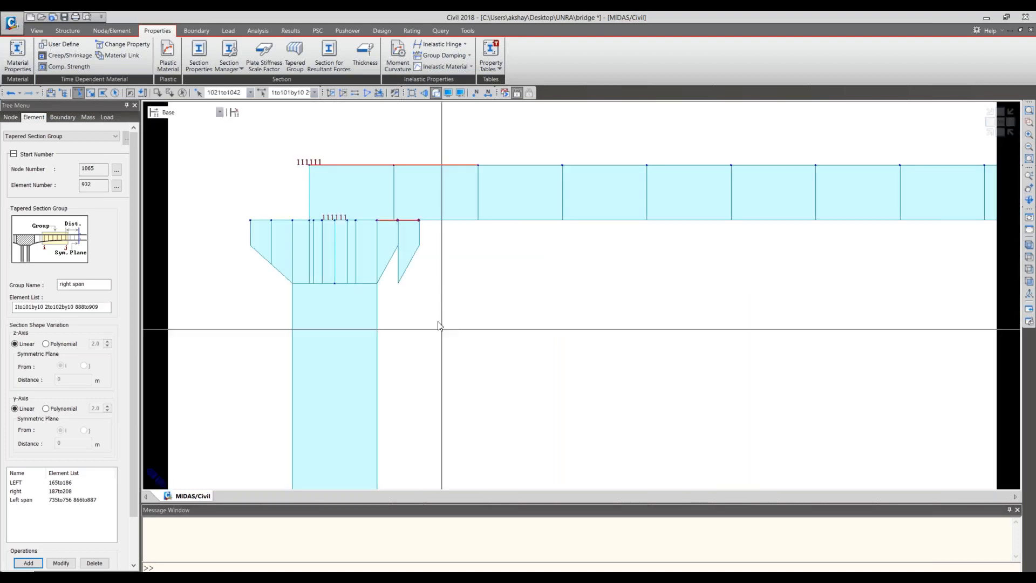
pyautogui.scroll(-1, 465, 328)
pyautogui.click(419, 232)
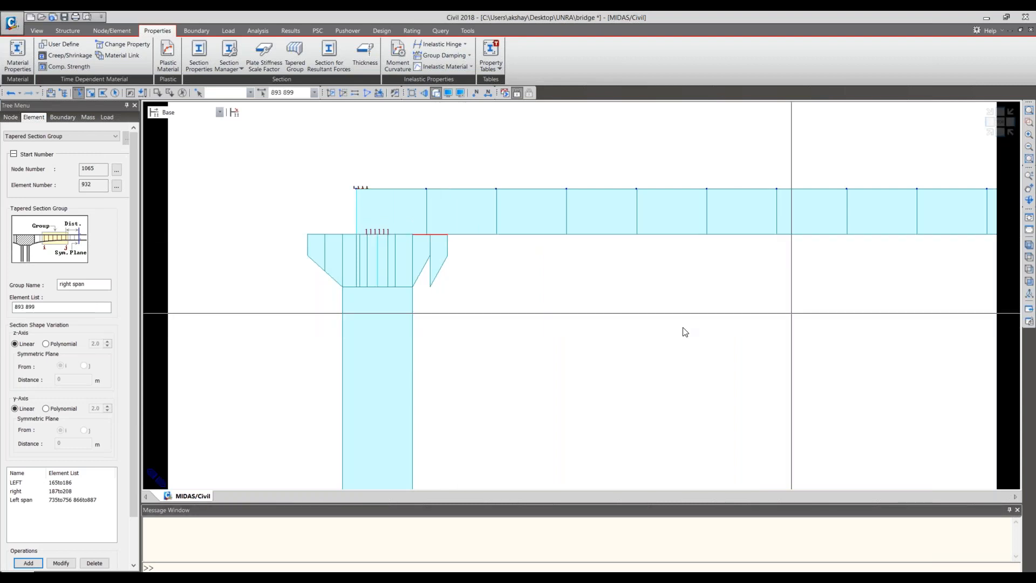
pyautogui.click(408, 234)
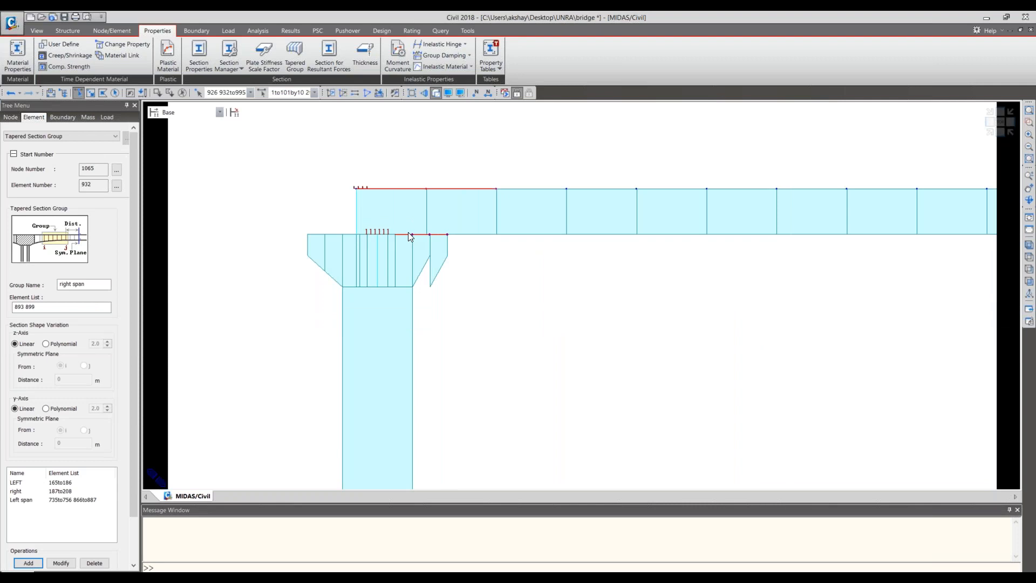
pyautogui.click(159, 93)
pyautogui.moveTo(458, 206); pyautogui.dragTo(406, 248)
# - Include the third pier cap's right-side taper elements 757to778 without the girder elements, and add the "right span" tapered group
pyautogui.click(79, 92)
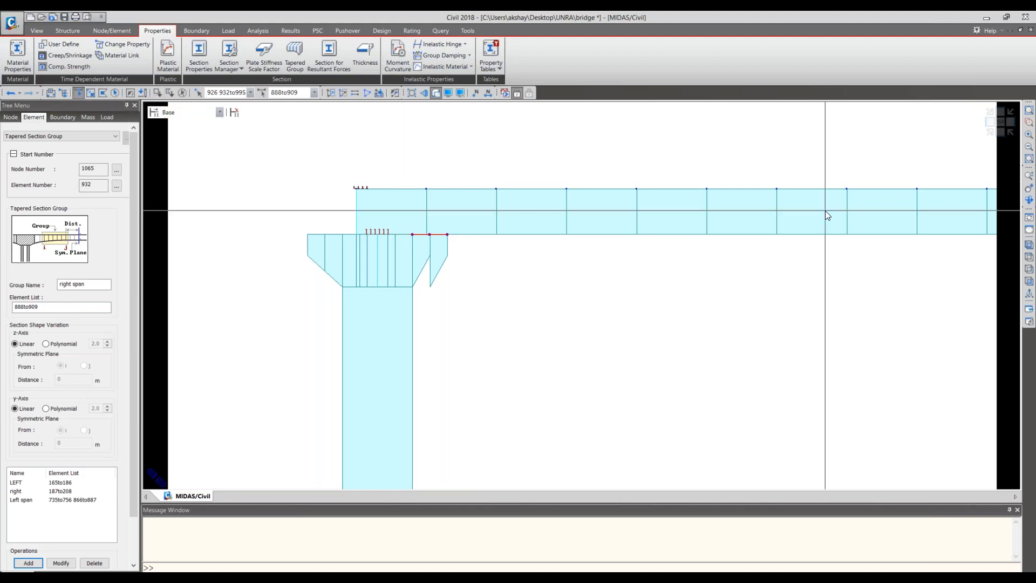
pyautogui.moveTo(825, 211); pyautogui.dragTo(213, 278, button='middle')
pyautogui.moveTo(655, 292); pyautogui.dragTo(578, 282, button='middle')
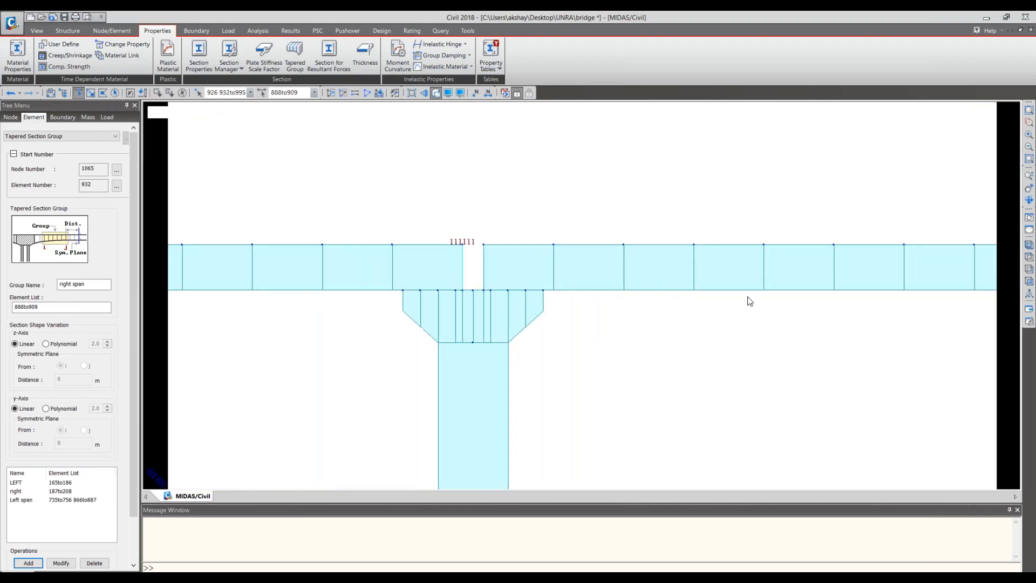
pyautogui.moveTo(749, 301); pyautogui.dragTo(345, 262, button='middle')
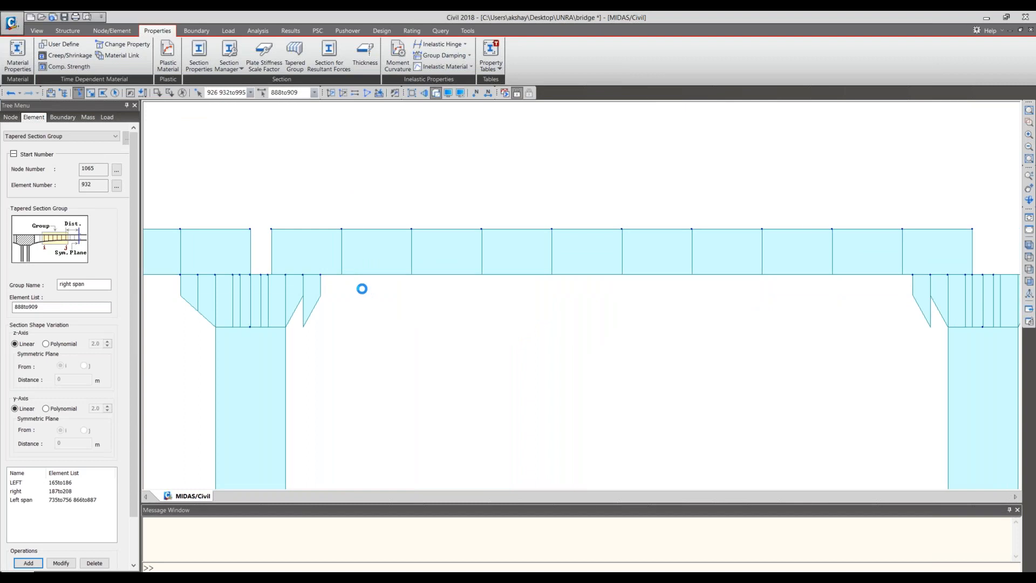
pyautogui.click(321, 278)
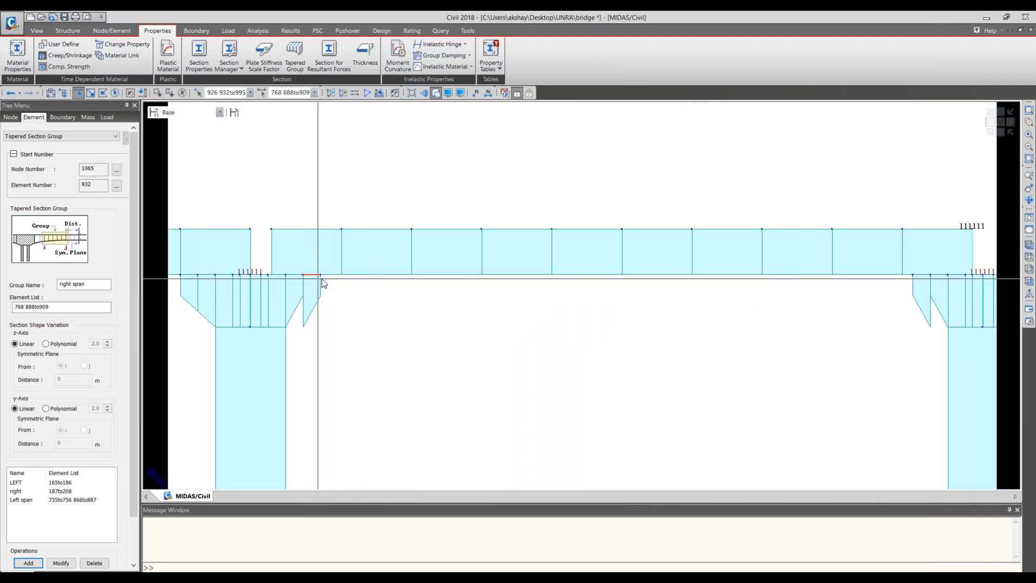
pyautogui.click(299, 281)
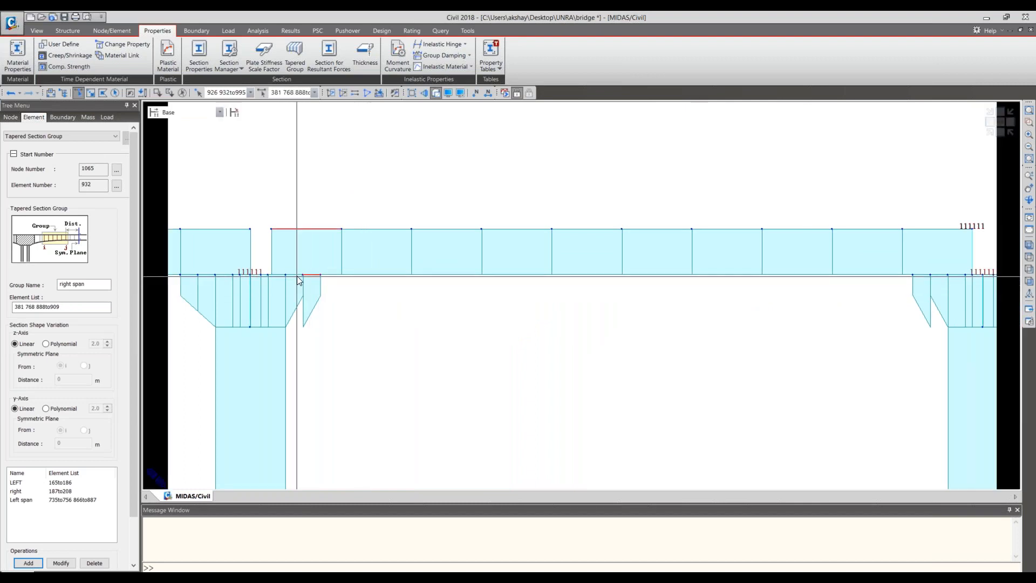
pyautogui.moveTo(304, 277); pyautogui.dragTo(283, 271)
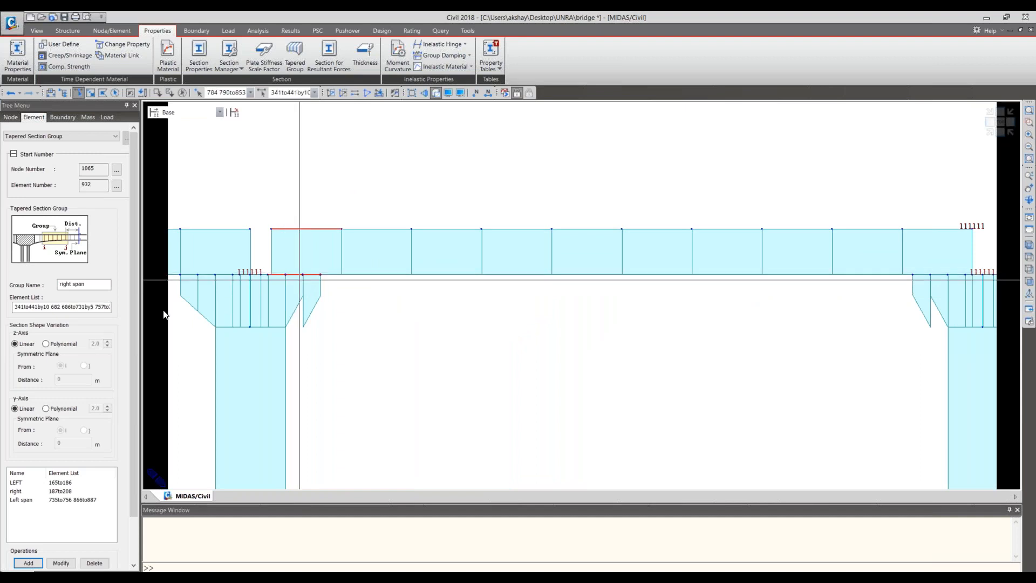
pyautogui.click(158, 93)
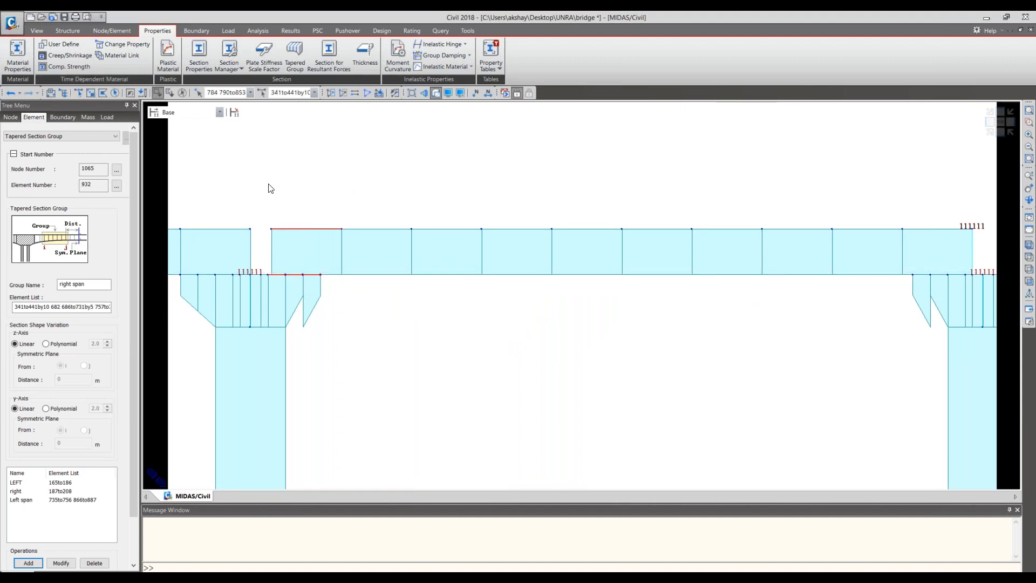
pyautogui.moveTo(309, 236); pyautogui.dragTo(296, 210)
pyautogui.moveTo(274, 265); pyautogui.dragTo(703, 288)
pyautogui.moveTo(544, 291); pyautogui.dragTo(505, 261, button='middle')
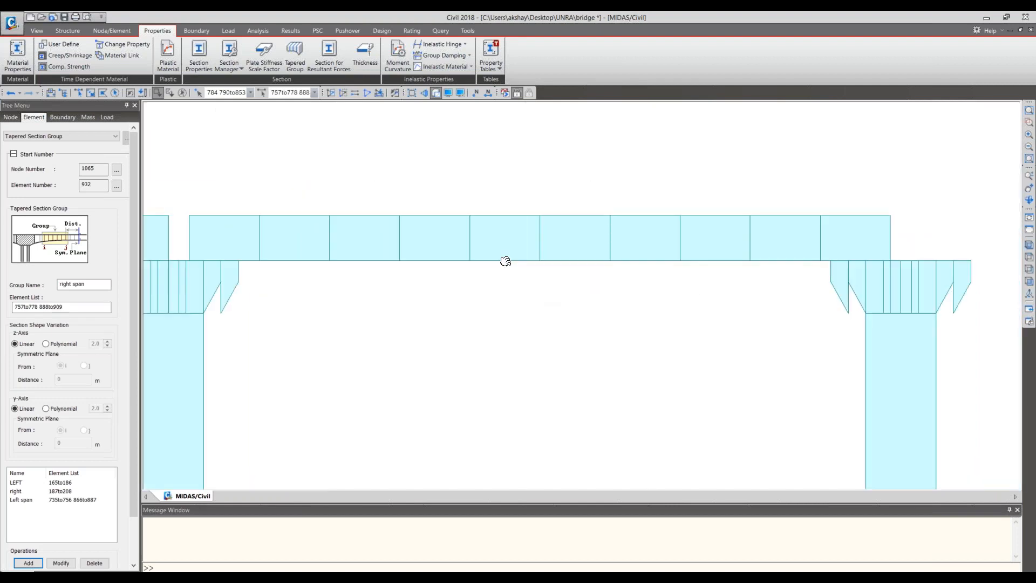
pyautogui.moveTo(806, 340); pyautogui.dragTo(637, 335, button='middle')
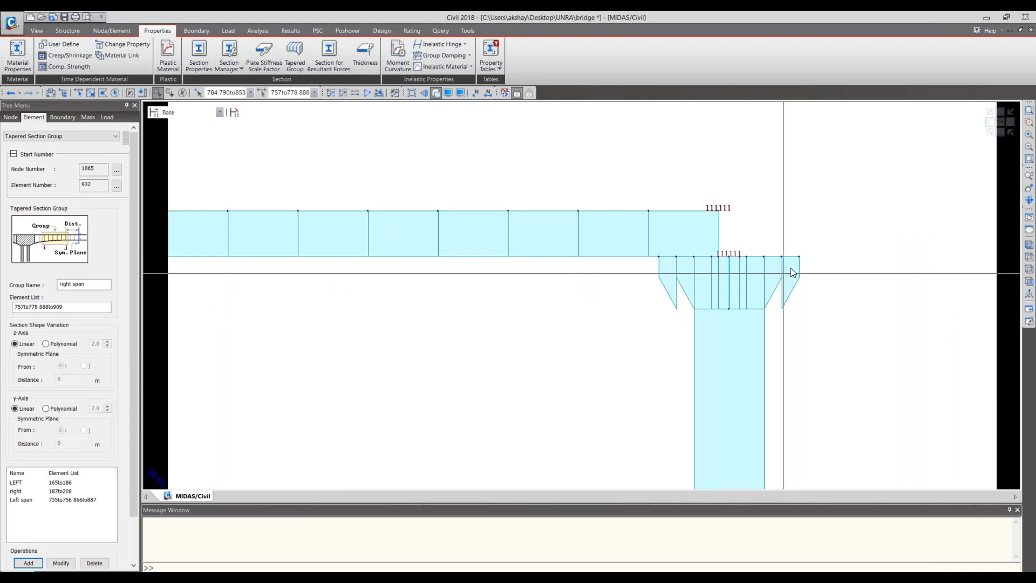
pyautogui.click(36, 561)
# - Name a new tapered section group "Side span" for the last pier's cap
pyautogui.moveTo(552, 300); pyautogui.dragTo(804, 300, button='middle')
pyautogui.scroll(-5, 384, 317)
pyautogui.moveTo(387, 309); pyautogui.dragTo(562, 305, button='middle')
pyautogui.moveTo(652, 340); pyautogui.dragTo(285, 345, button='middle')
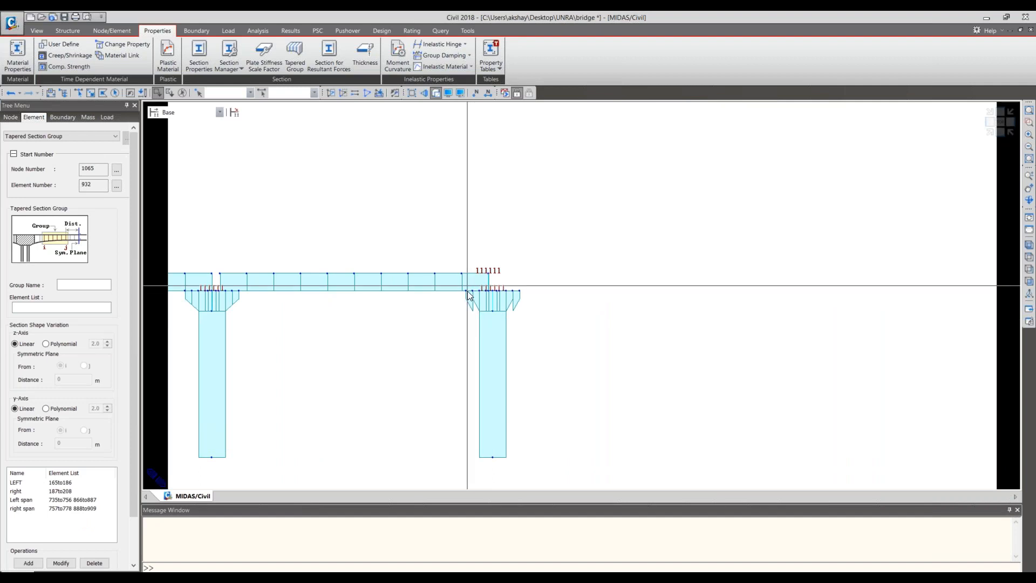
pyautogui.click(76, 285)
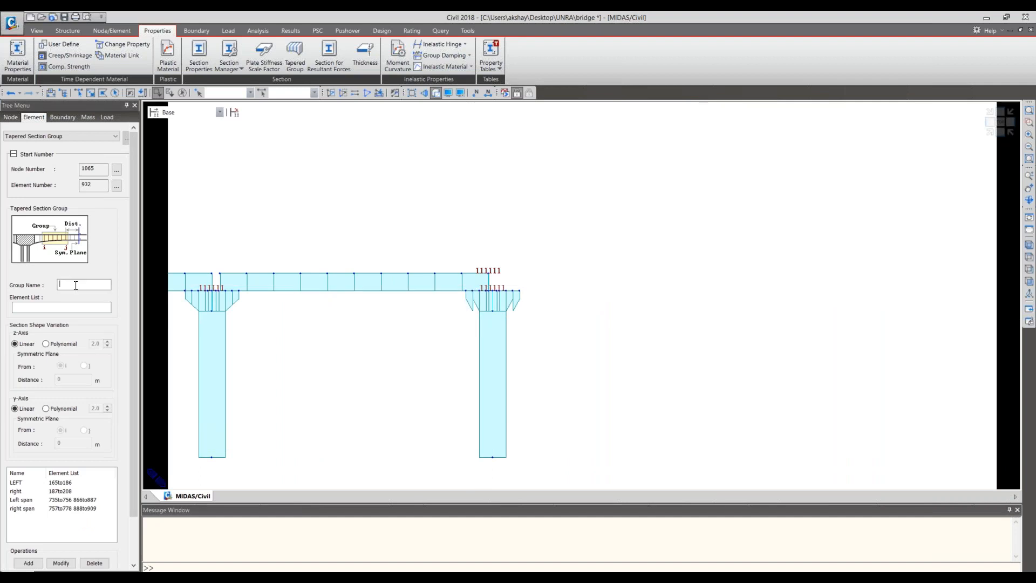
pyautogui.write('Side span')
# - Select only elements 505to526, the left-side taper of the last pier's cap, and add the "Side span" tapered group
pyautogui.click(96, 307)
pyautogui.click(79, 93)
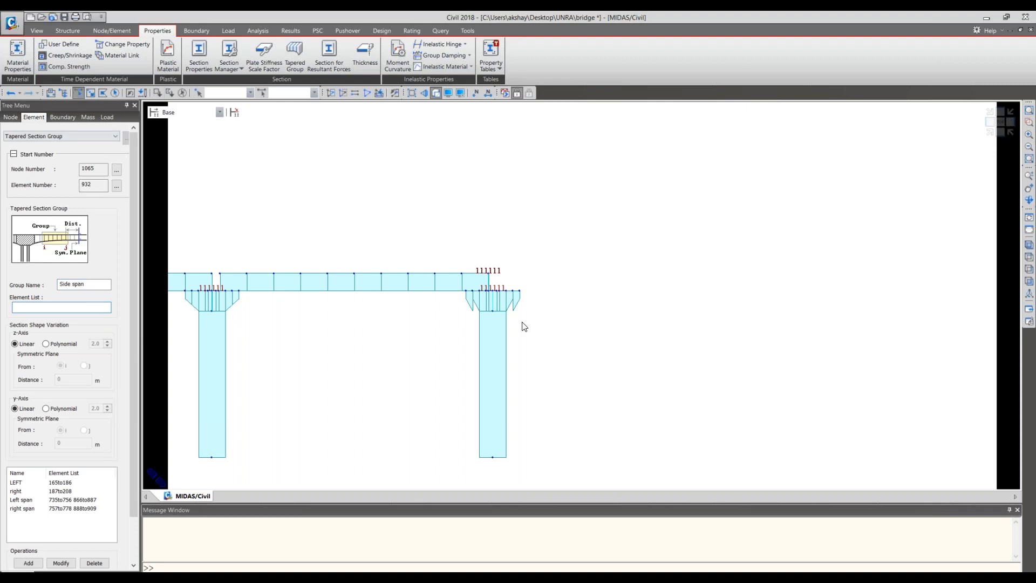
pyautogui.moveTo(480, 294); pyautogui.dragTo(465, 287)
pyautogui.click(466, 288)
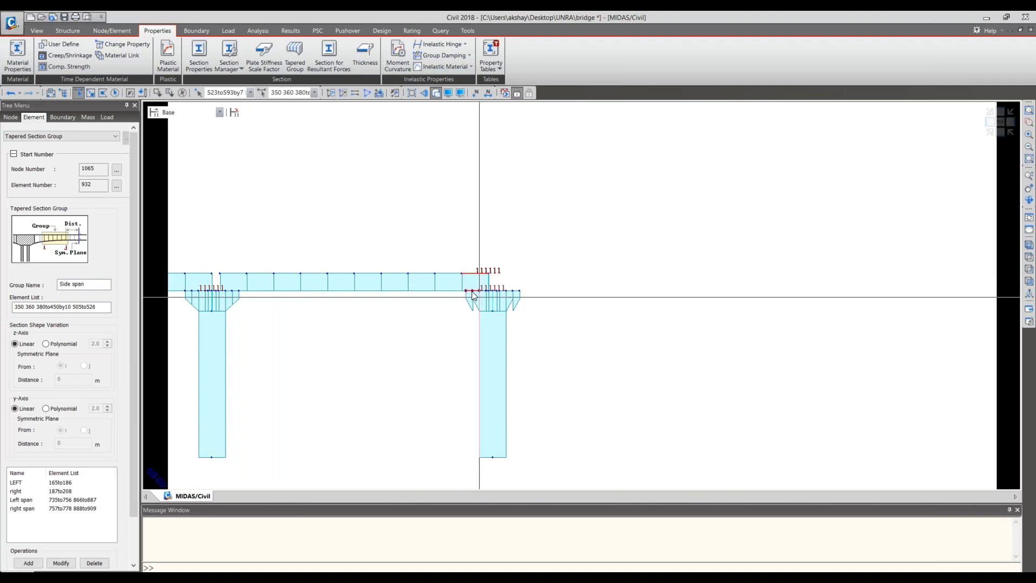
pyautogui.scroll(5, 481, 303)
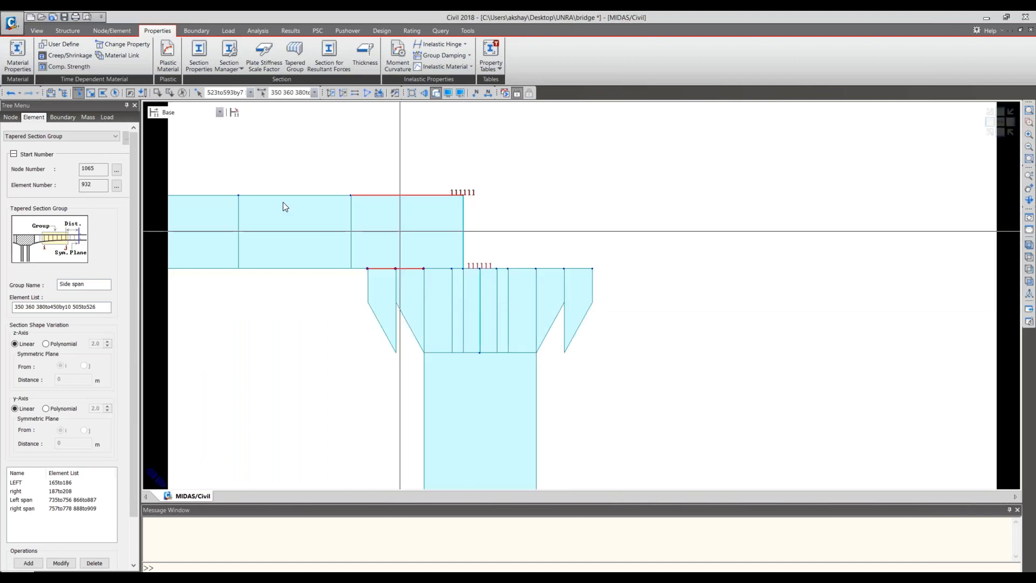
pyautogui.click(157, 93)
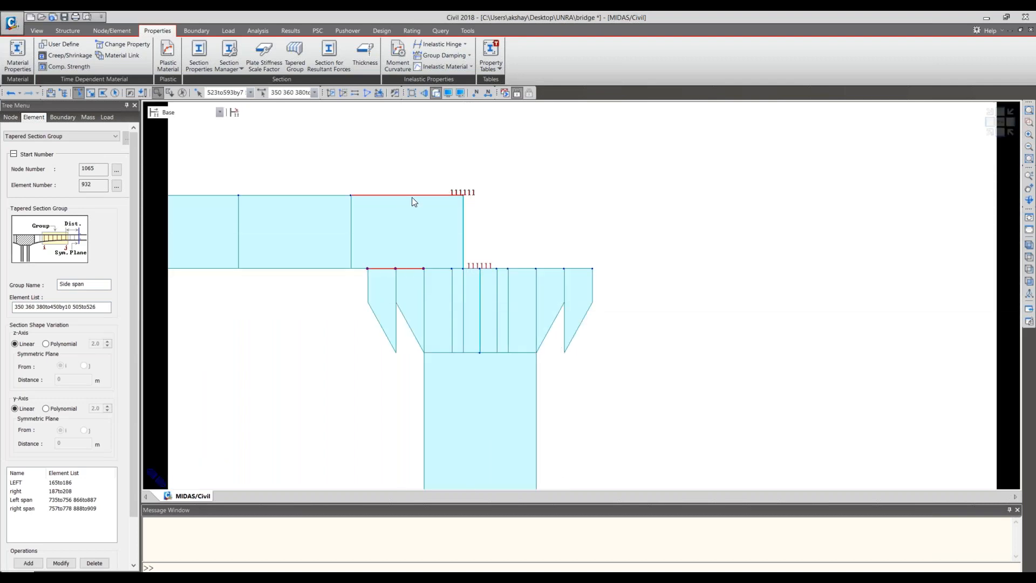
pyautogui.click(391, 194)
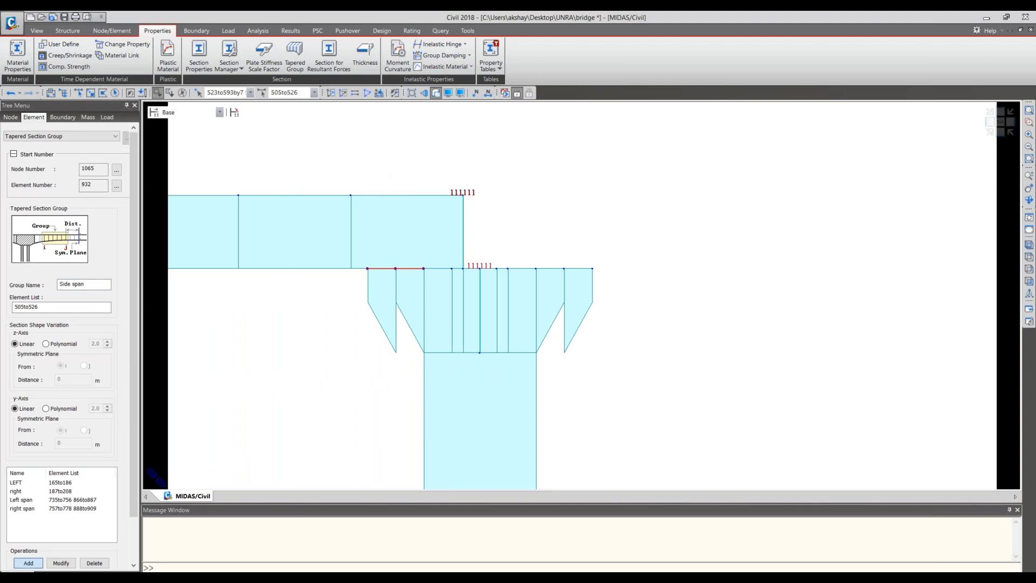
pyautogui.click(29, 563)
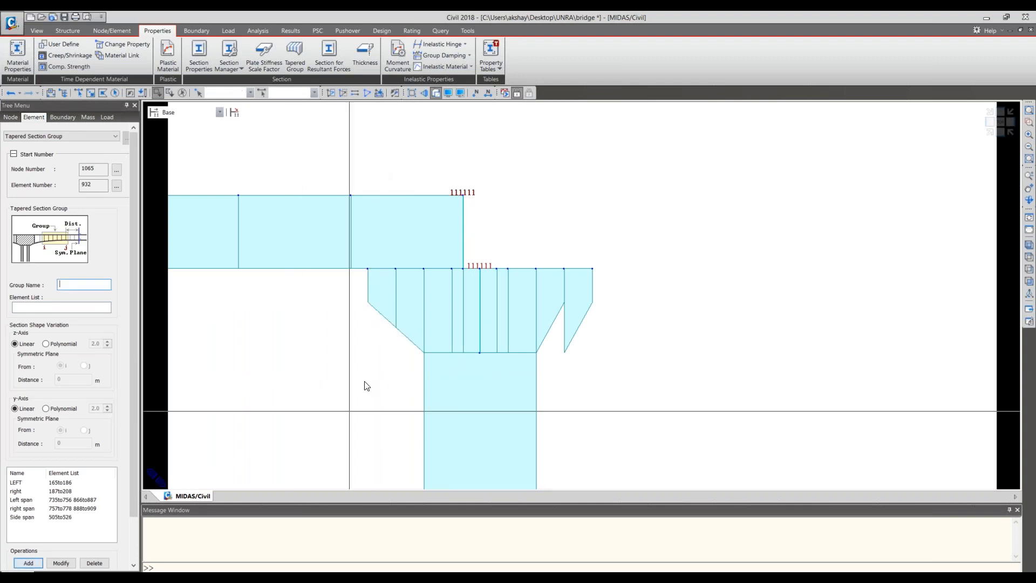
# - Delete elements 527to548, the outer right-side taper of the last pier's cap, so the cap ends flush with the pier
pyautogui.scroll(-1, 366, 385)
pyautogui.click(77, 93)
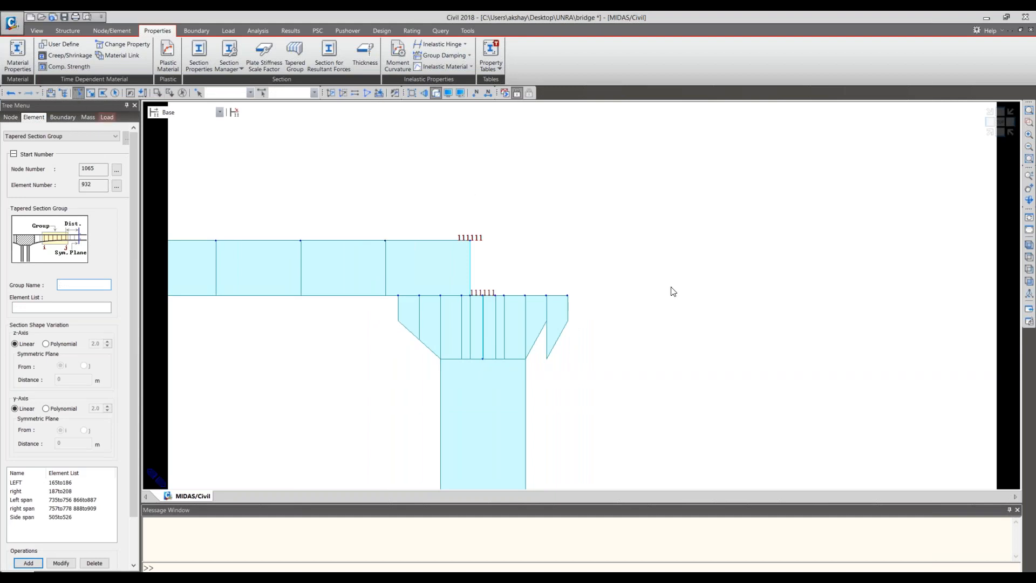
pyautogui.click(553, 303)
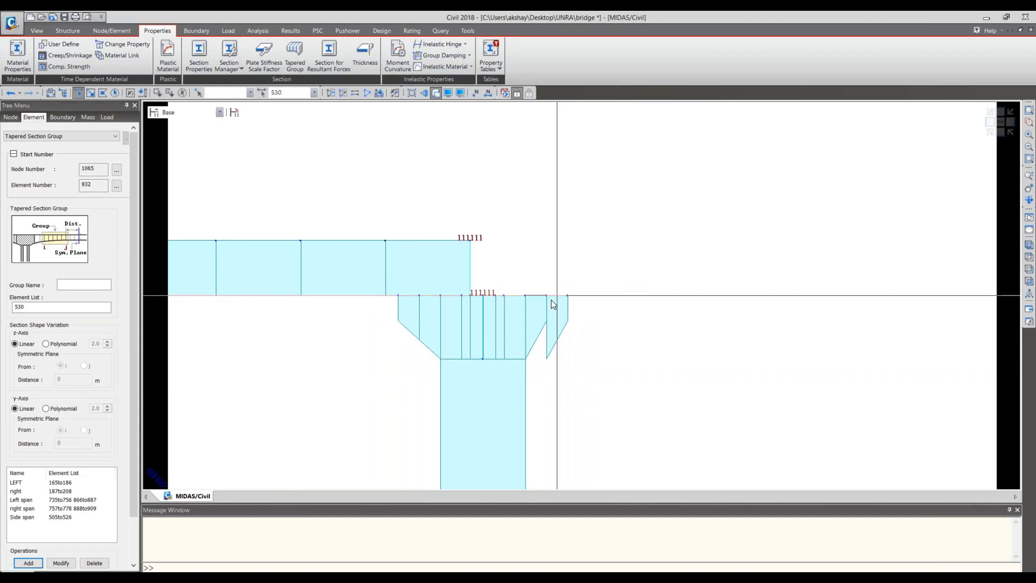
pyautogui.click(553, 304)
pyautogui.press('Escape')
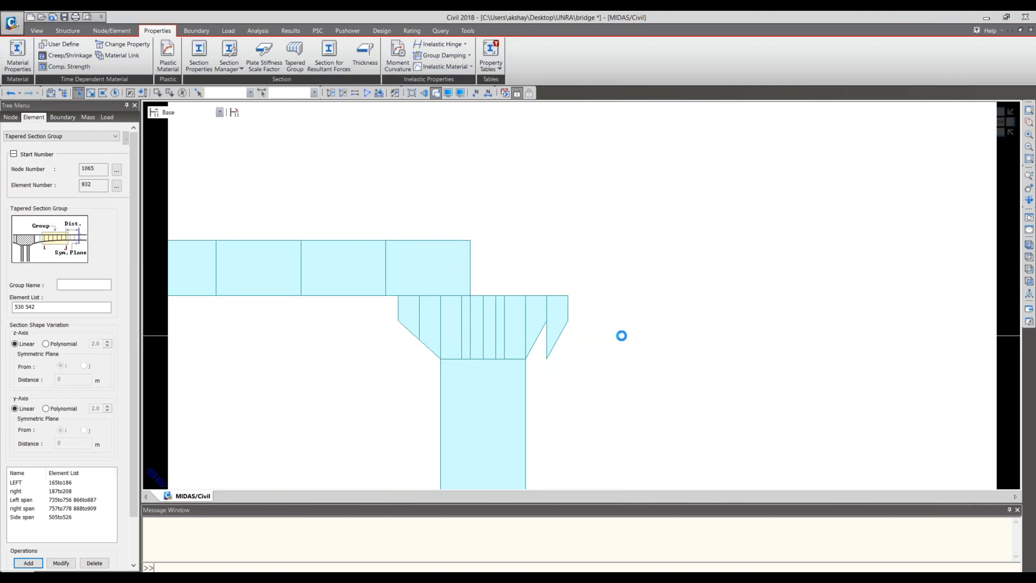
pyautogui.moveTo(579, 304); pyautogui.dragTo(526, 281)
pyautogui.hotkey('ctrl', 'F2')
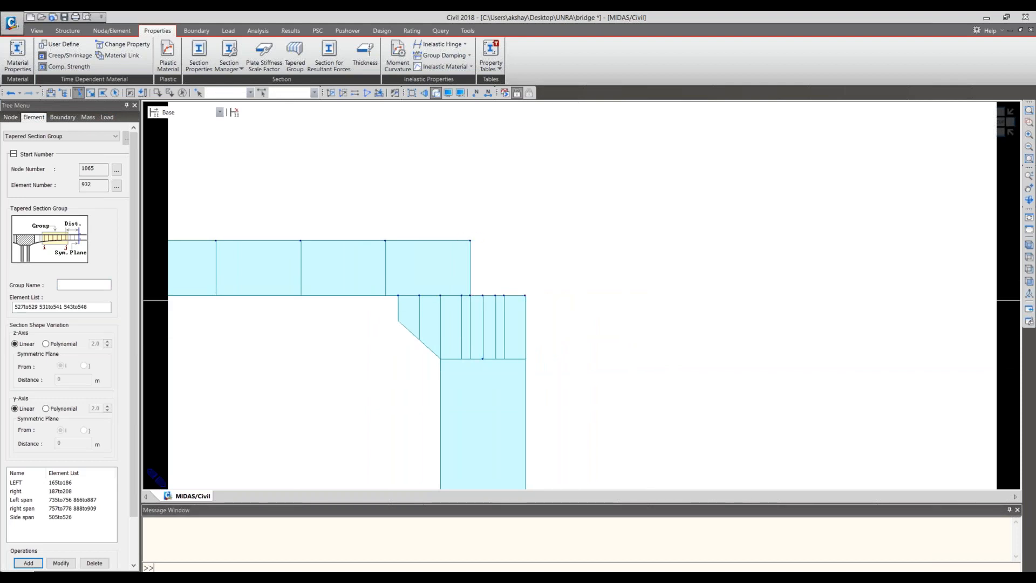
# - Delete elements 866to887, the outer left-side taper of the first pier's cap
pyautogui.scroll(-5, 590, 378)
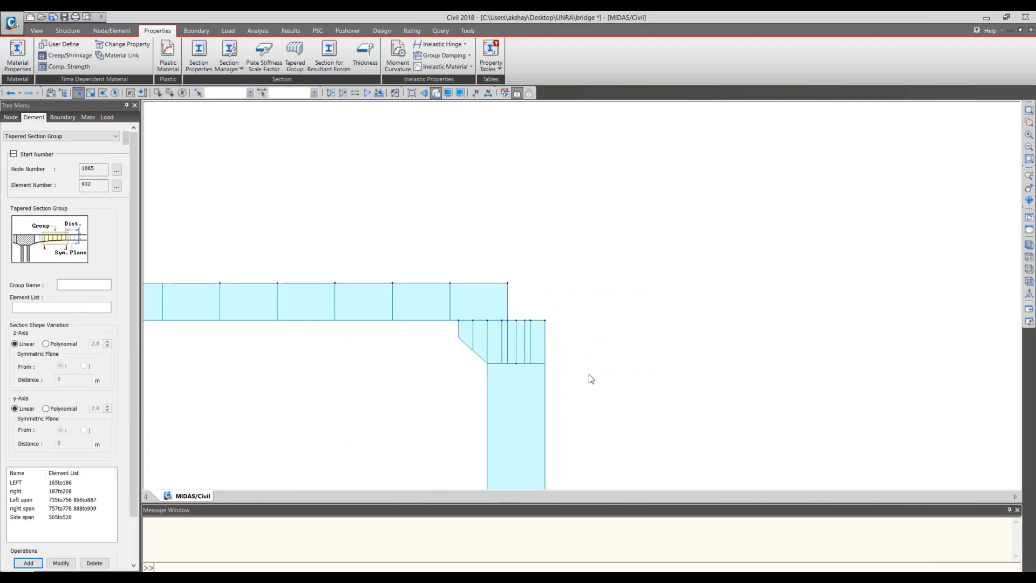
pyautogui.moveTo(252, 303); pyautogui.dragTo(793, 277, button='middle')
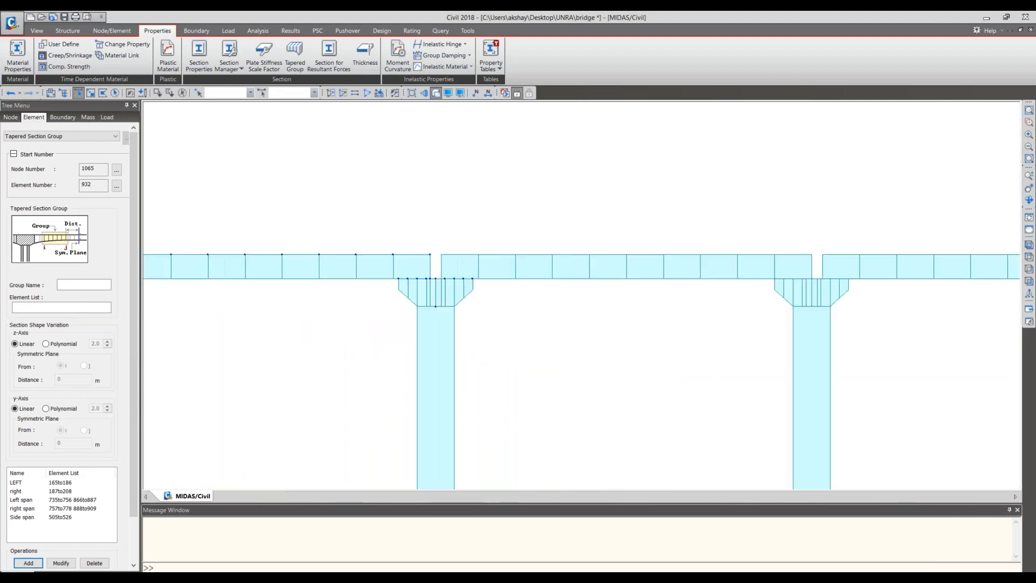
pyautogui.moveTo(270, 240); pyautogui.dragTo(655, 299, button='middle')
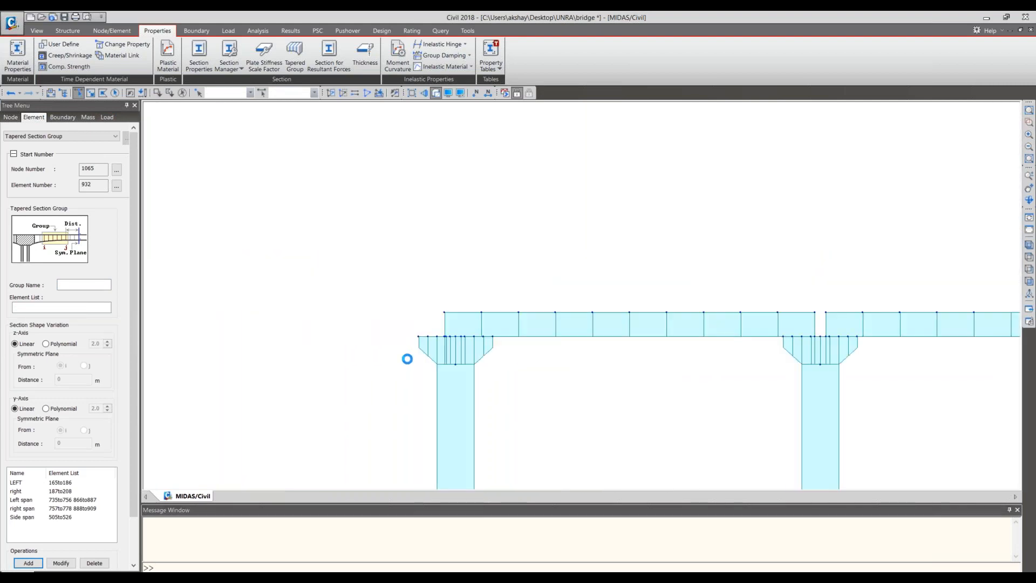
pyautogui.click(434, 344)
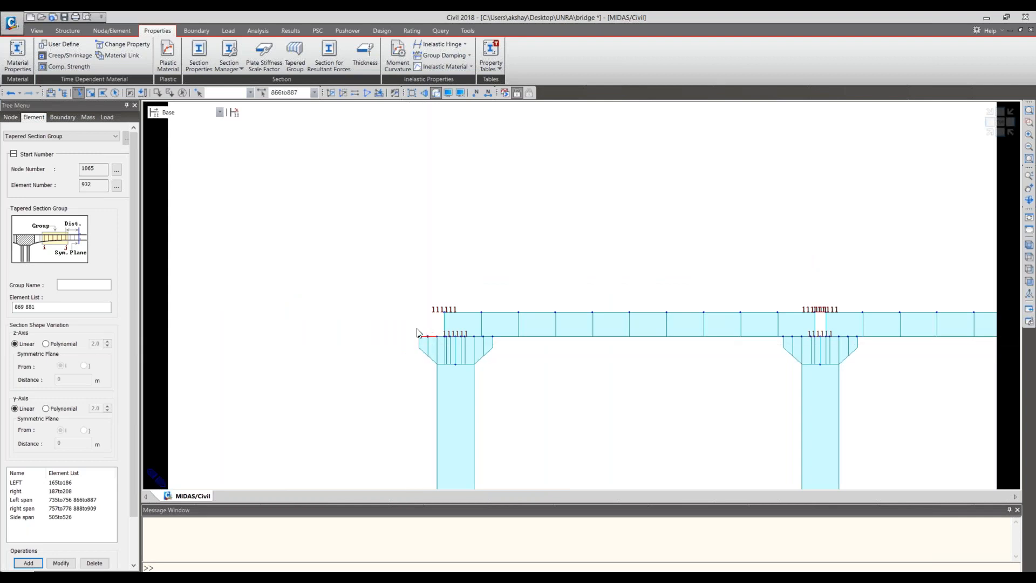
pyautogui.press('Delete')
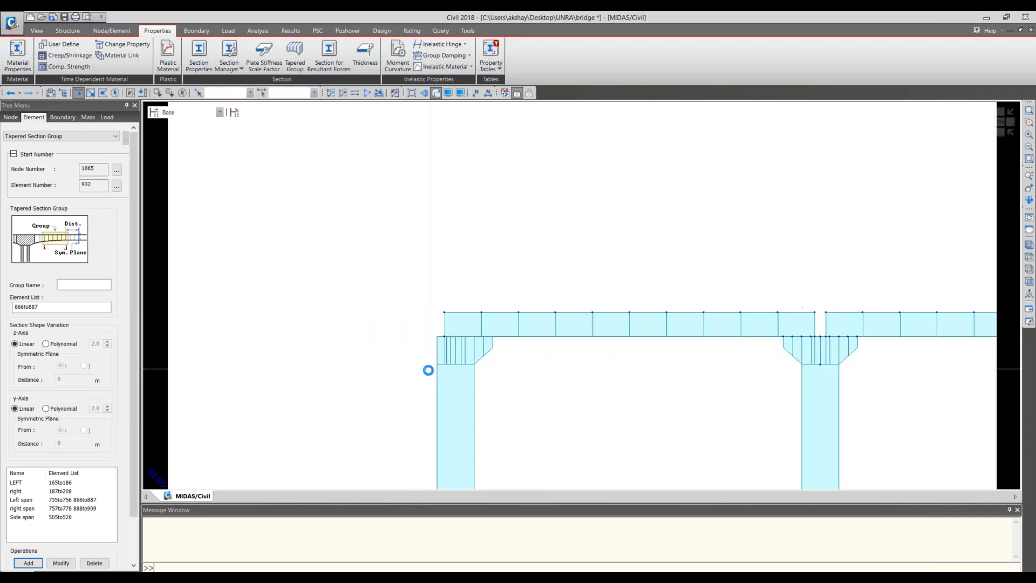
# - Examine the tapers of all four pier caps in the side elevation and close the tapered section group settings
pyautogui.scroll(-5, 779, 338)
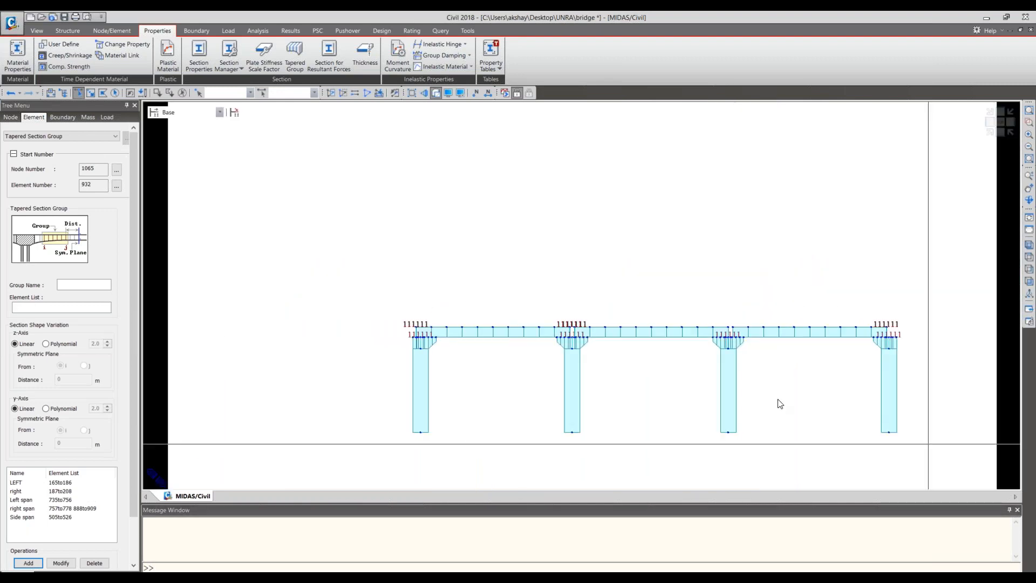
pyautogui.moveTo(785, 312); pyautogui.dragTo(785, 310, button='middle')
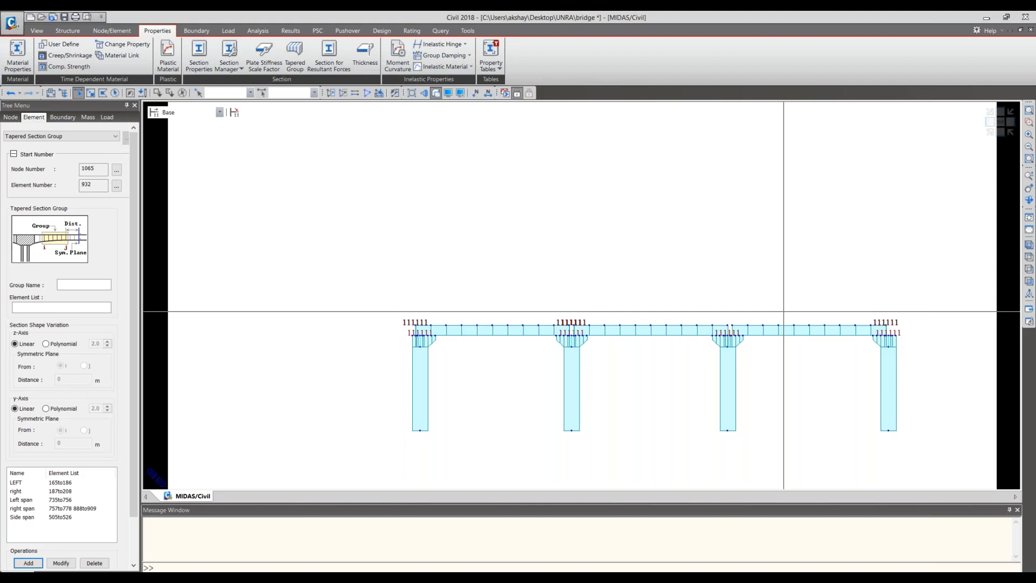
pyautogui.moveTo(798, 358); pyautogui.dragTo(736, 254, button='middle')
pyautogui.scroll(1, 757, 238)
pyautogui.scroll(8, 736, 254)
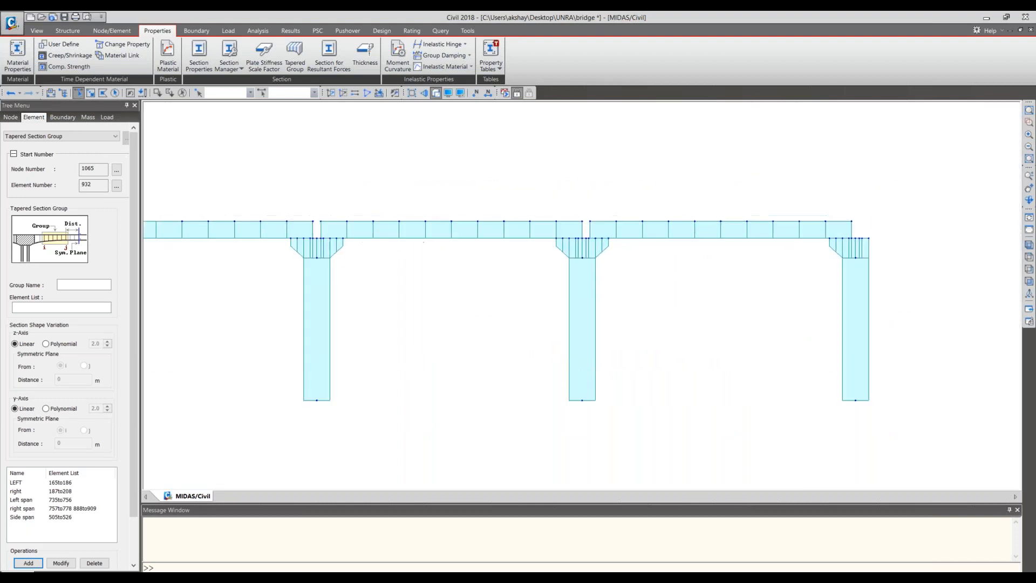
pyautogui.moveTo(312, 251); pyautogui.dragTo(422, 273, button='middle')
pyautogui.scroll(1, 421, 273)
pyautogui.scroll(4, 419, 298)
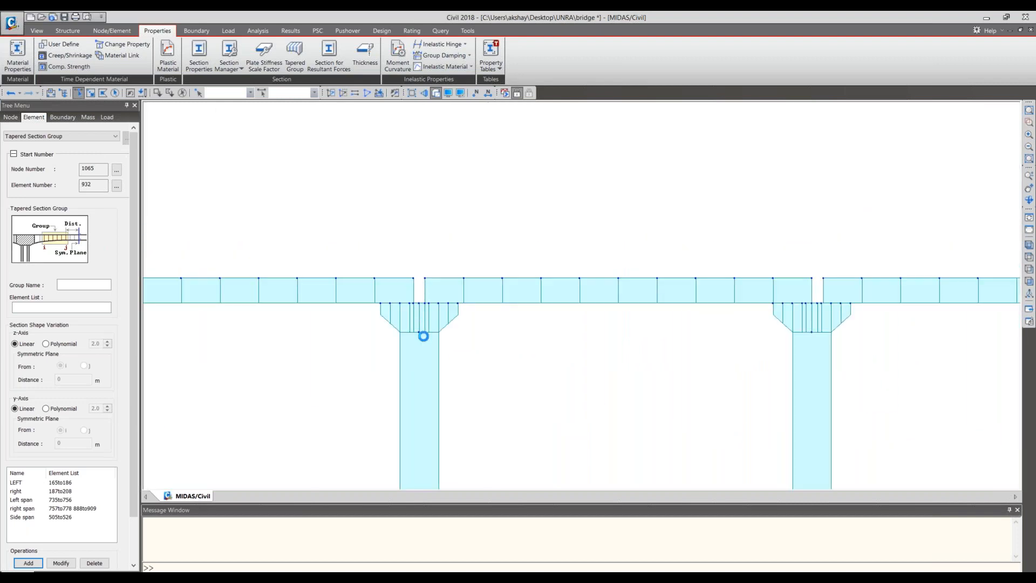
pyautogui.moveTo(458, 393); pyautogui.dragTo(439, 351, button='middle')
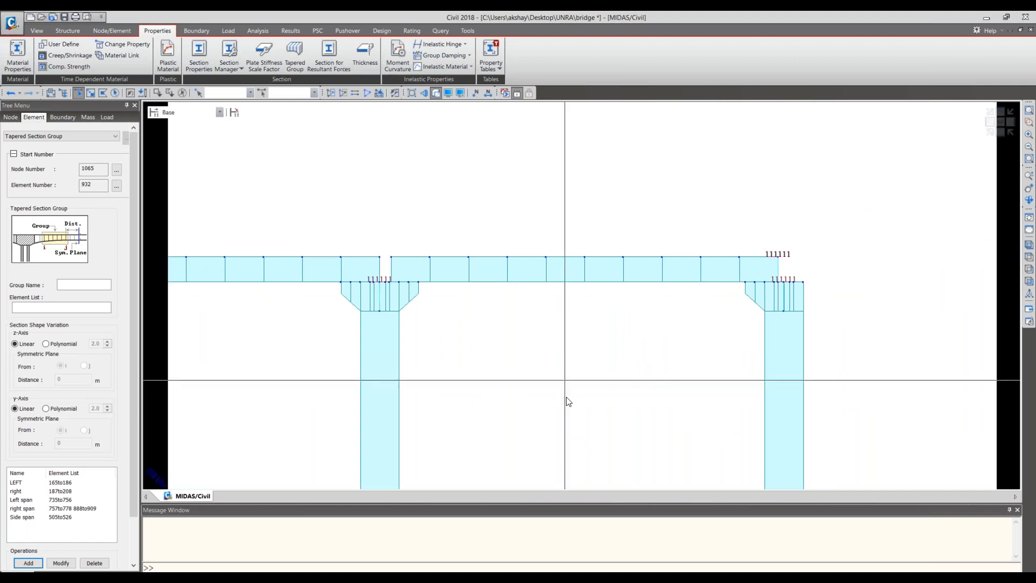
pyautogui.scroll(-3, 134, 502)
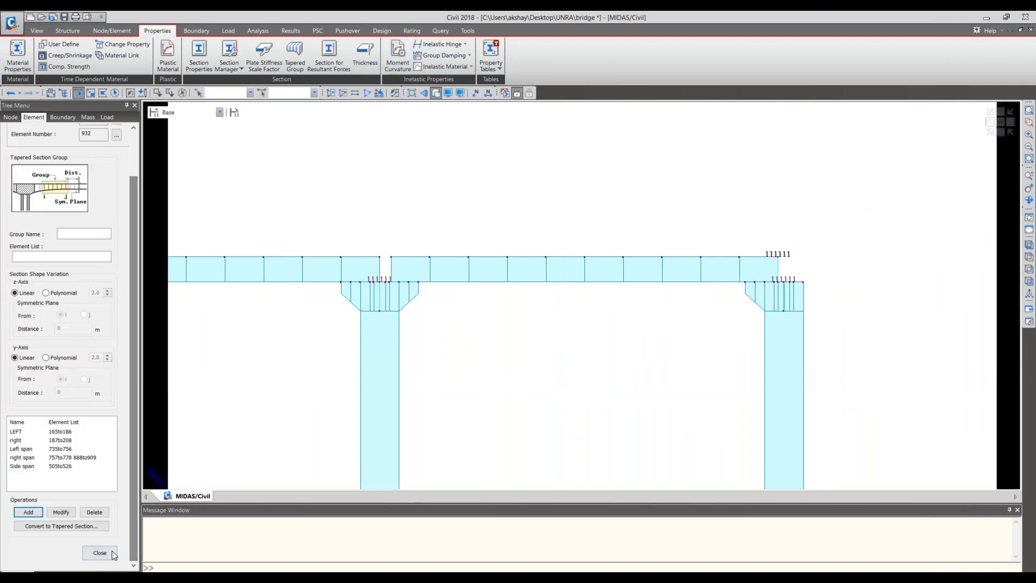
pyautogui.click(114, 551)
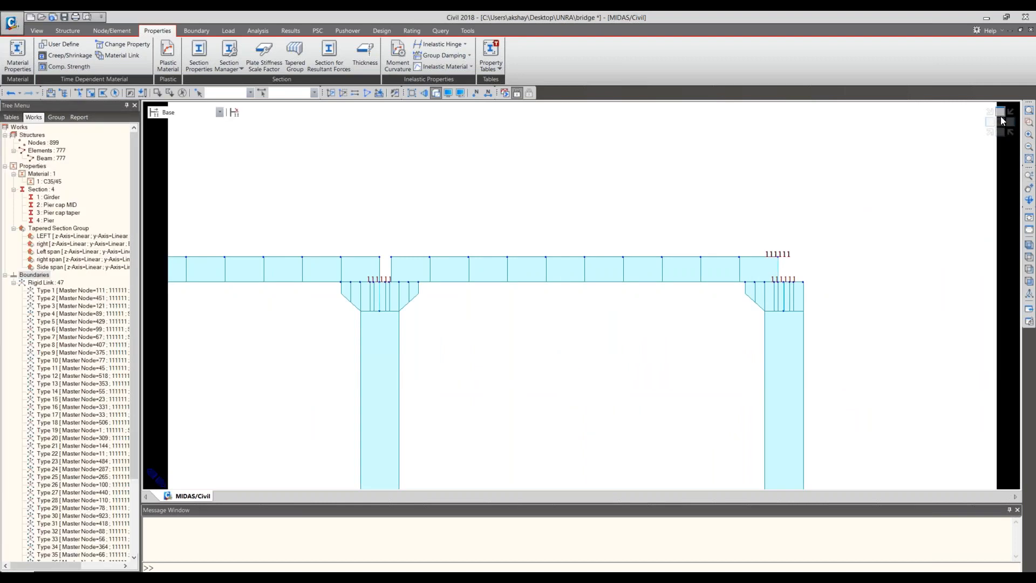
# - Examine the complete bridge in isometric view, including the rigid links between the girders and the pier caps
pyautogui.click(1000, 120)
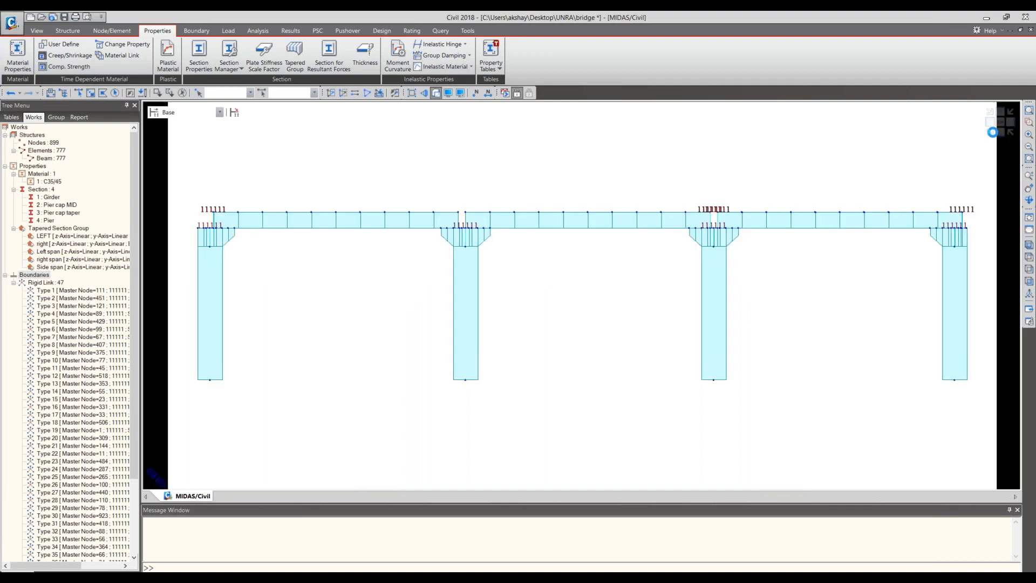
pyautogui.click(993, 132)
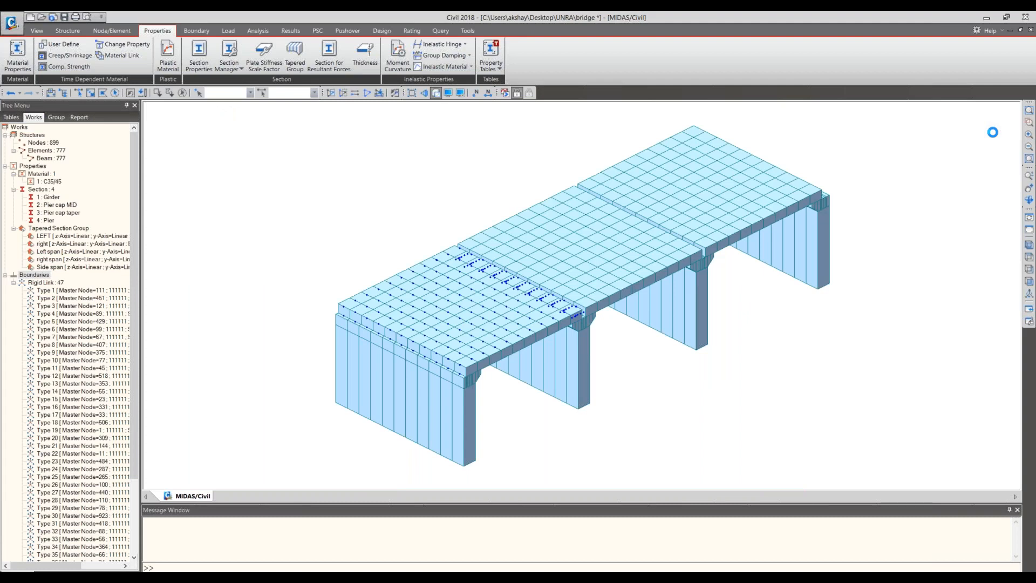
pyautogui.moveTo(723, 242); pyautogui.dragTo(621, 294, button='middle')
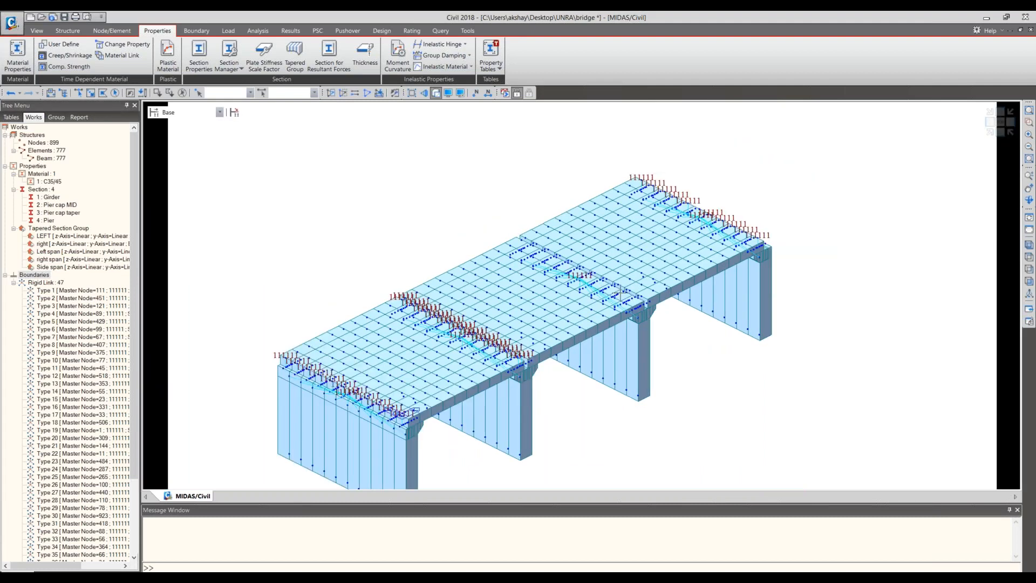
pyautogui.scroll(2, 620, 294)
pyautogui.scroll(3, 646, 320)
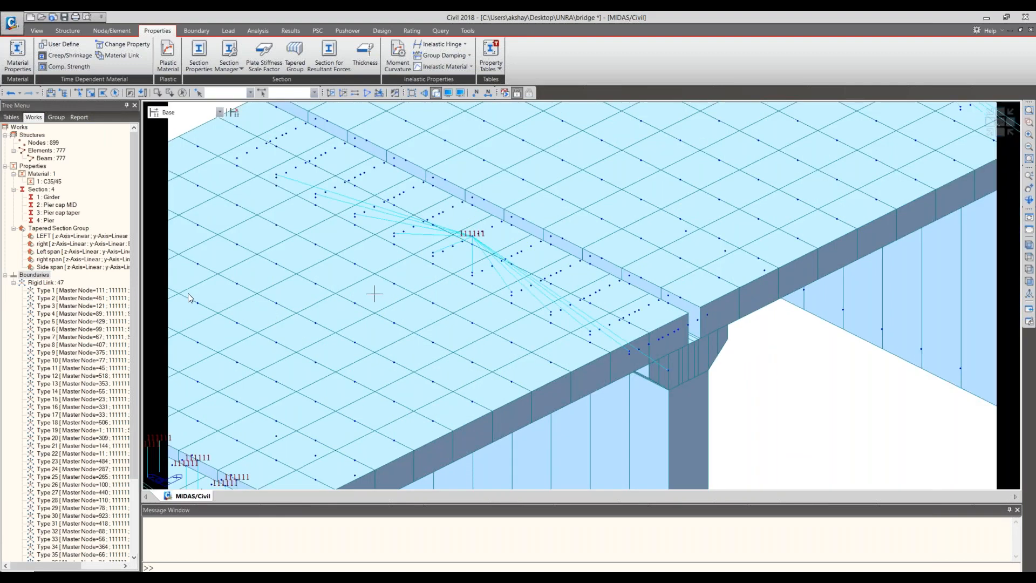
pyautogui.moveTo(75, 314); pyautogui.dragTo(162, 433)
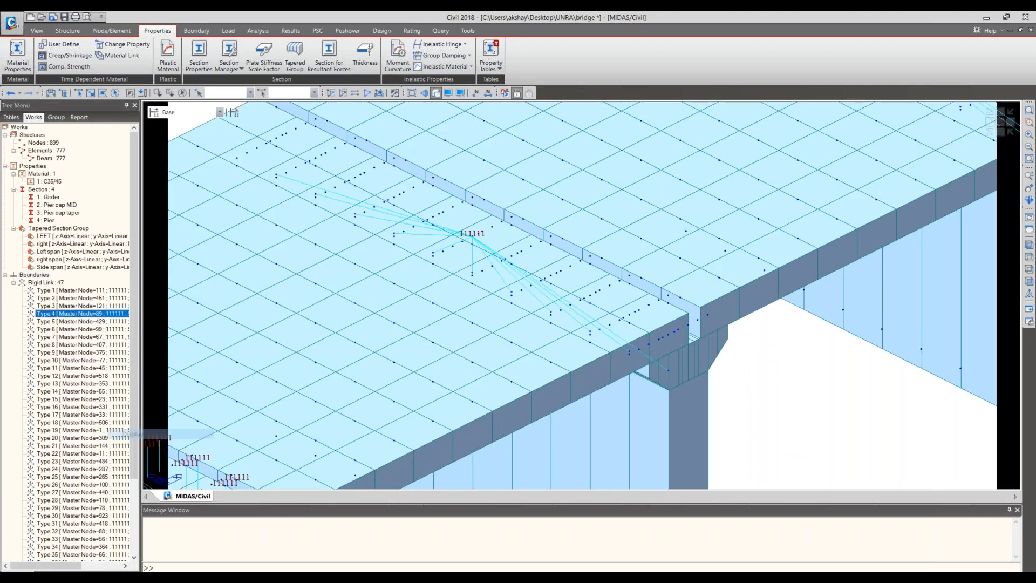
pyautogui.moveTo(798, 202); pyautogui.dragTo(772, 306, button='middle')
# - Define supports at the base nodes of all four piers in the side elevation, fixing all translations (D-ALL) and rotations (R-ALL)
pyautogui.click(1000, 132)
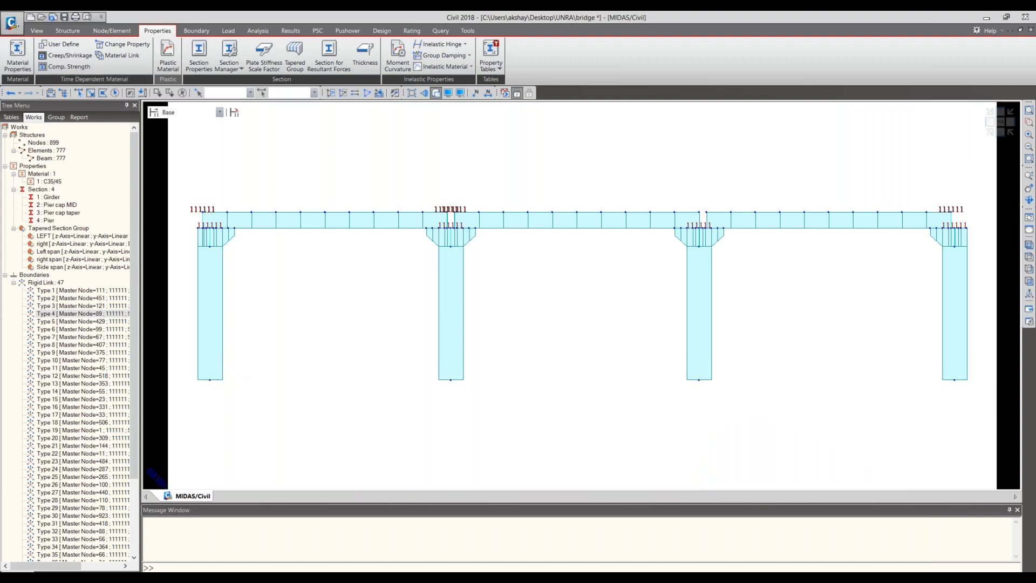
pyautogui.click(78, 93)
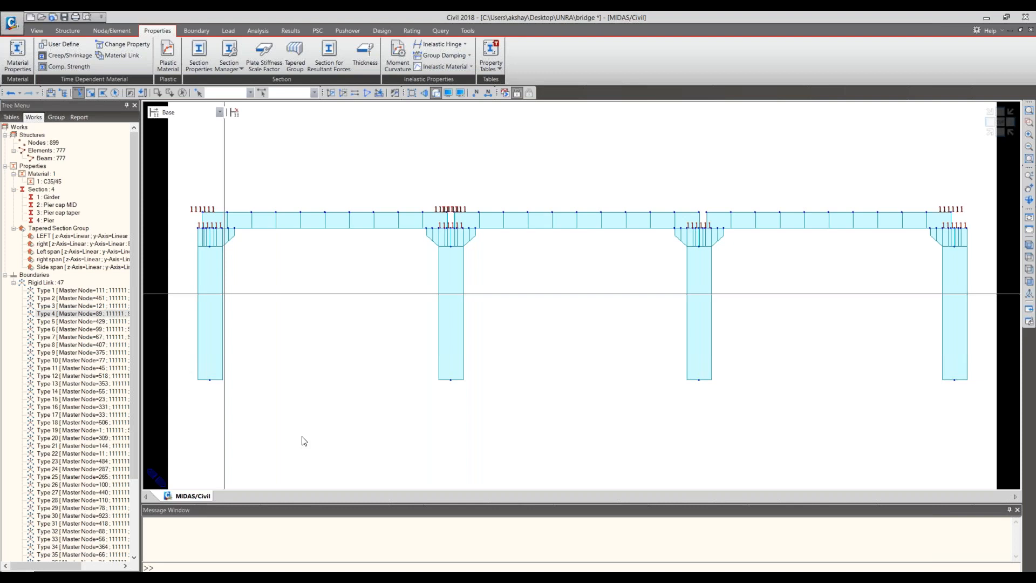
pyautogui.click(195, 31)
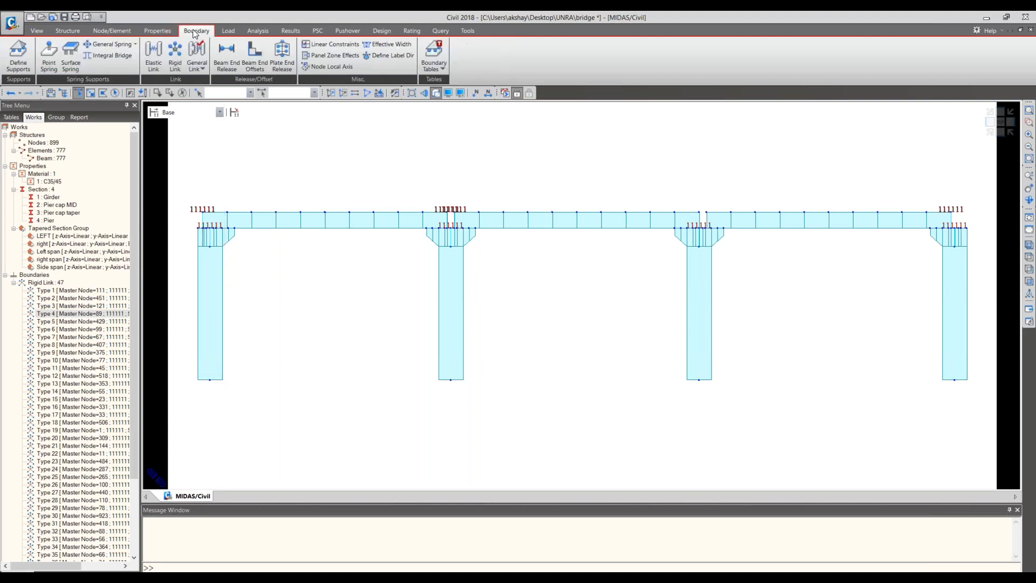
pyautogui.click(47, 57)
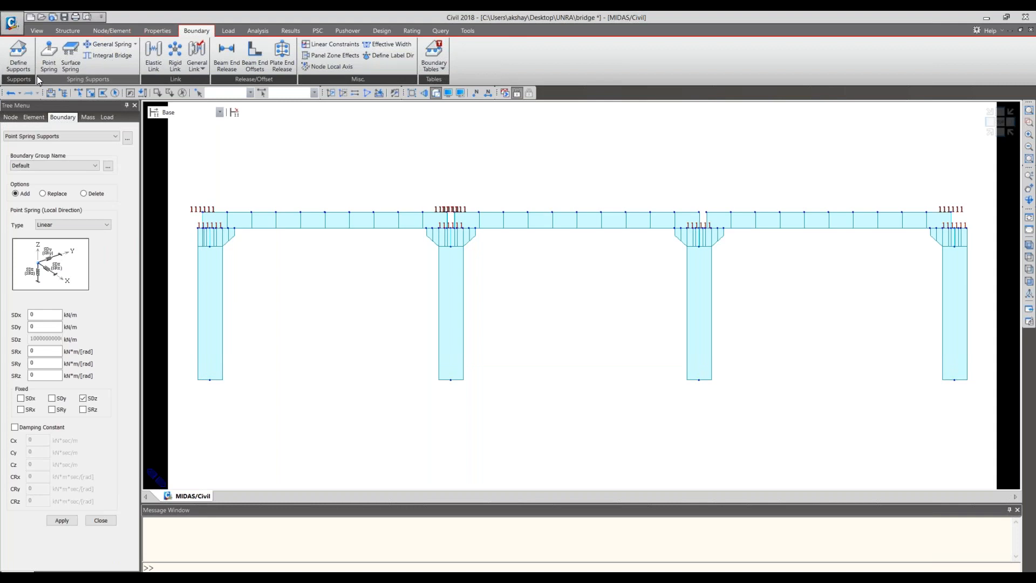
pyautogui.click(27, 64)
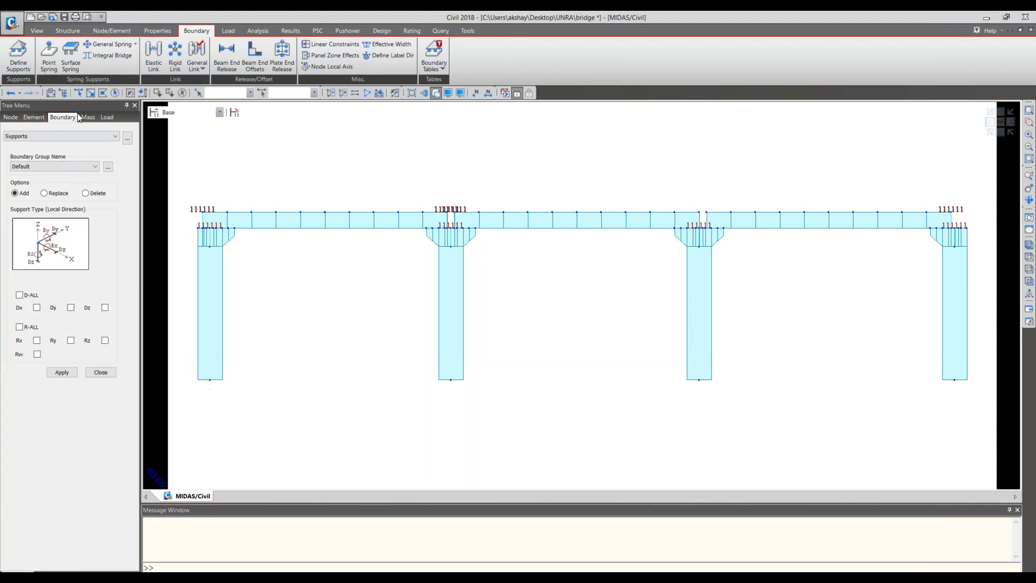
pyautogui.click(79, 93)
pyautogui.moveTo(197, 366); pyautogui.dragTo(238, 398)
pyautogui.moveTo(427, 372); pyautogui.dragTo(477, 401)
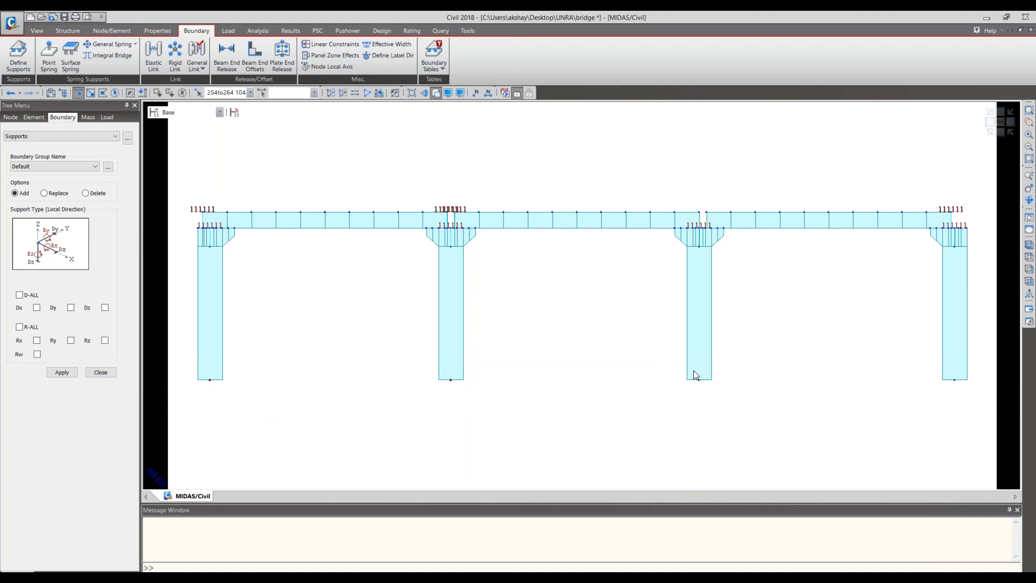
pyautogui.moveTo(949, 370); pyautogui.dragTo(981, 404)
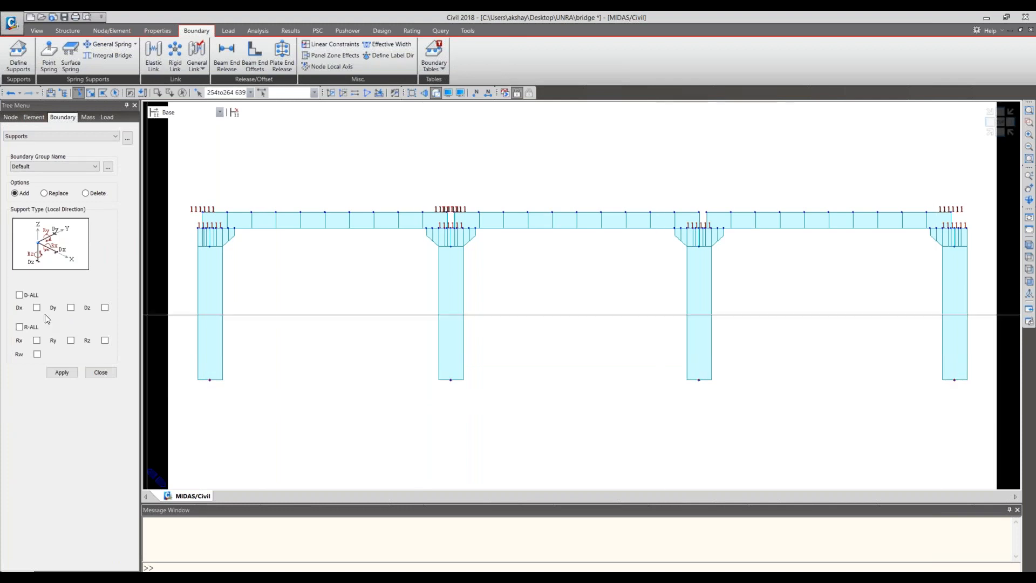
pyautogui.click(19, 295)
pyautogui.click(19, 326)
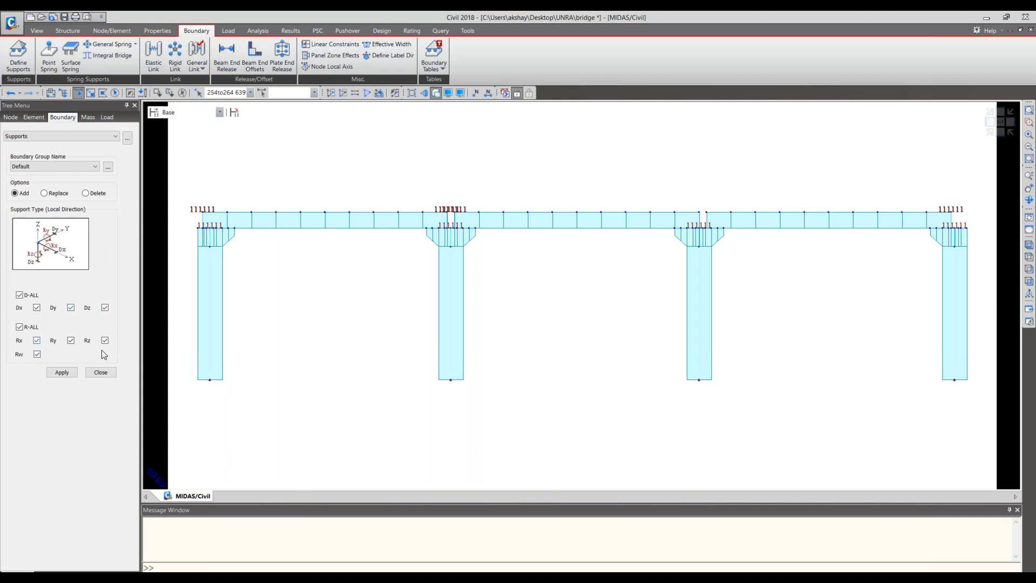
pyautogui.click(70, 374)
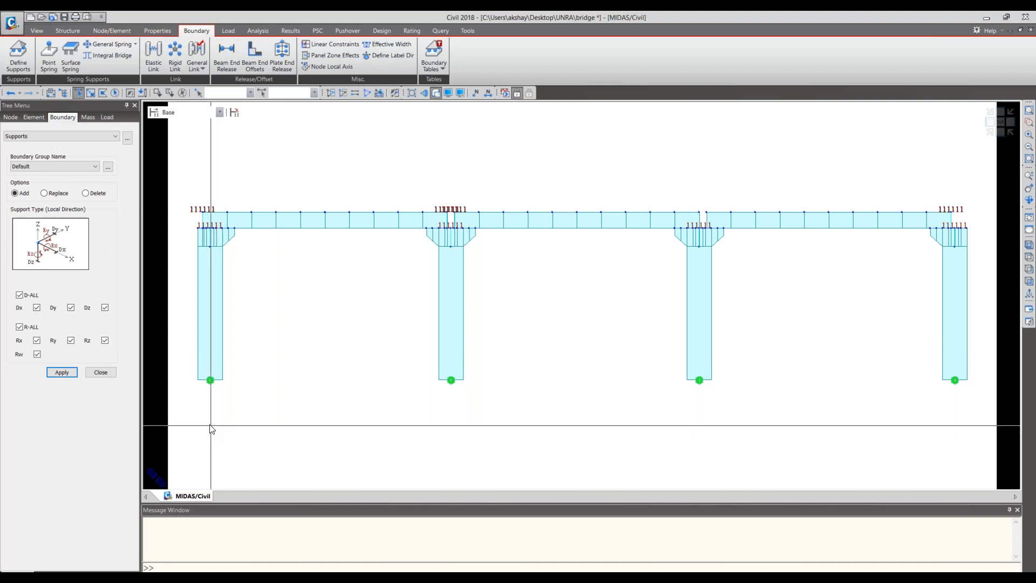
pyautogui.click(103, 373)
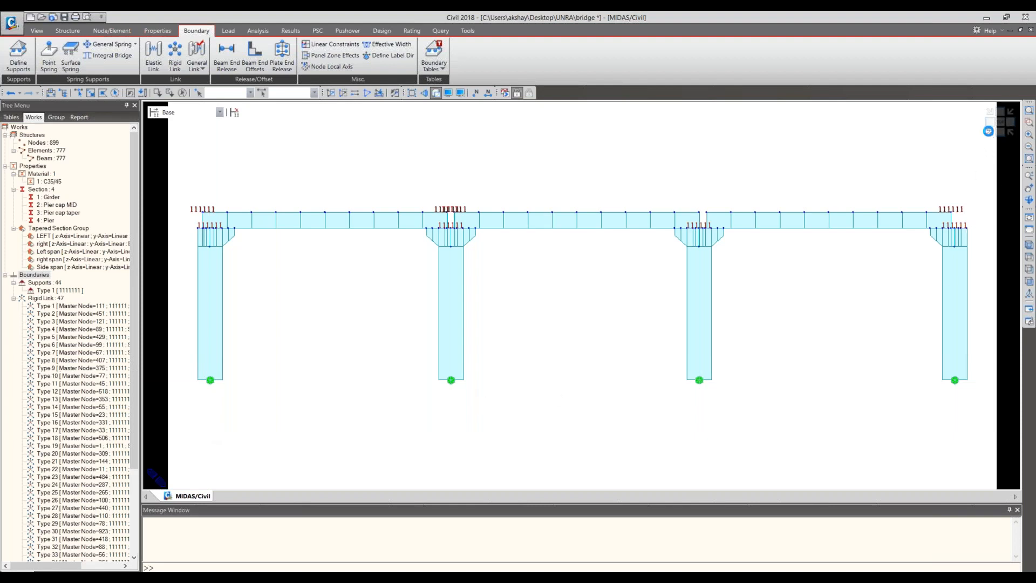
# - Examine the supports along the pier bases in isometric view
pyautogui.click(989, 131)
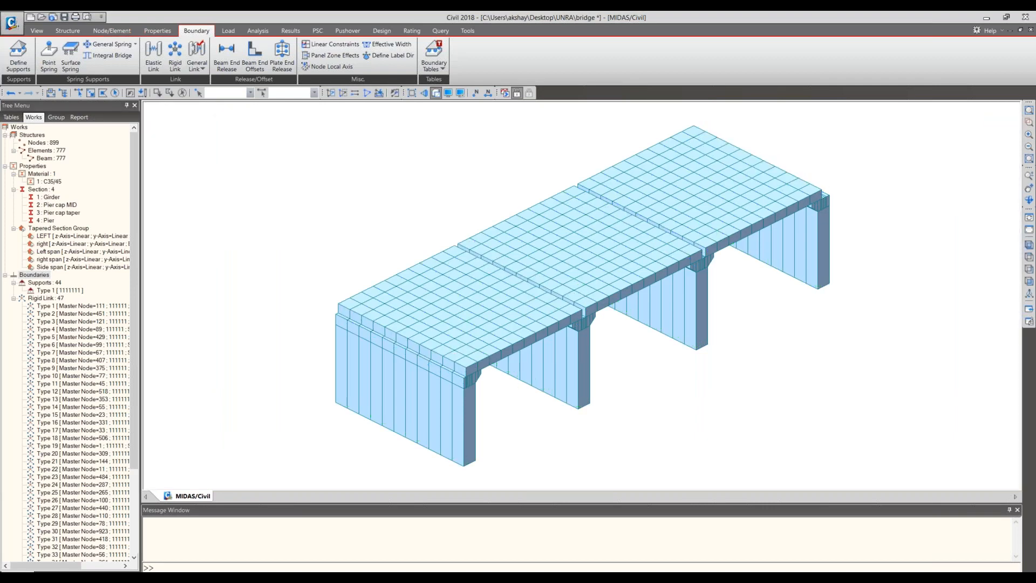
pyautogui.scroll(5, 469, 374)
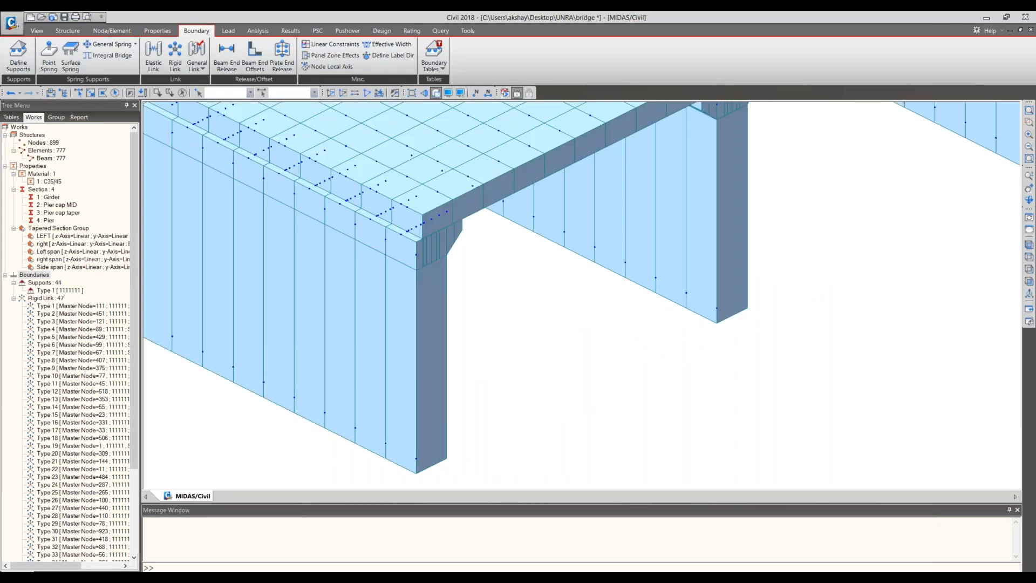
pyautogui.moveTo(469, 375); pyautogui.dragTo(472, 384, button='middle')
pyautogui.scroll(-3, 461, 444)
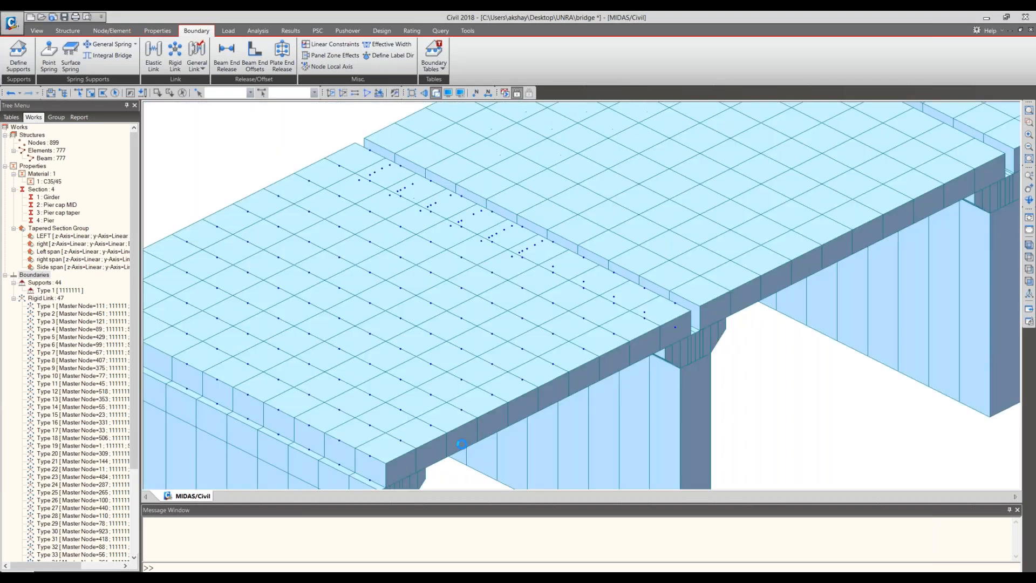
pyautogui.moveTo(462, 444); pyautogui.dragTo(457, 401, button='middle')
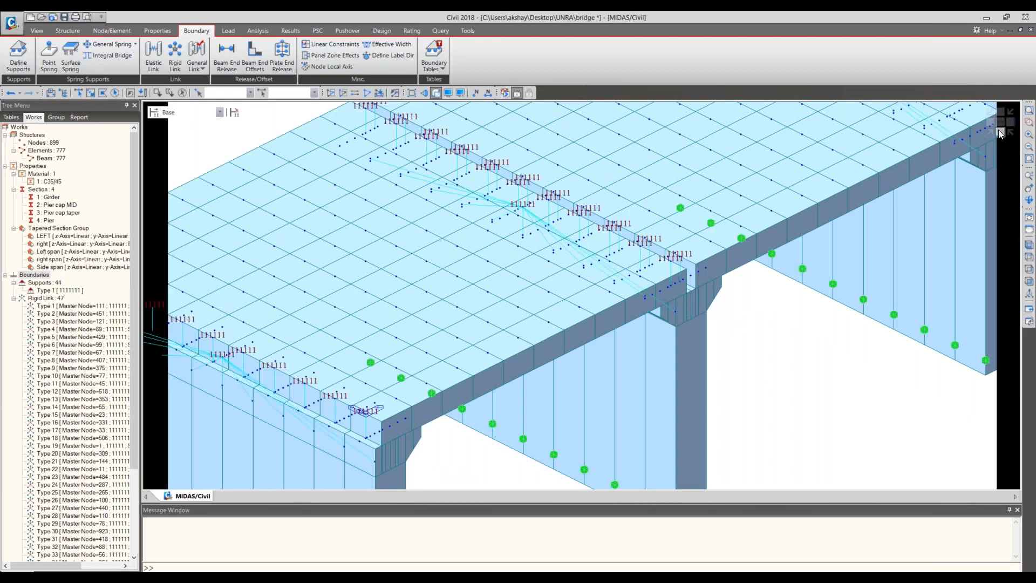
# - Examine the girder ends above the third pier cap in side elevation and isometric view for their rigid links
pyautogui.click(1001, 132)
pyautogui.scroll(2, 780, 295)
pyautogui.moveTo(716, 367); pyautogui.dragTo(722, 356, button='middle')
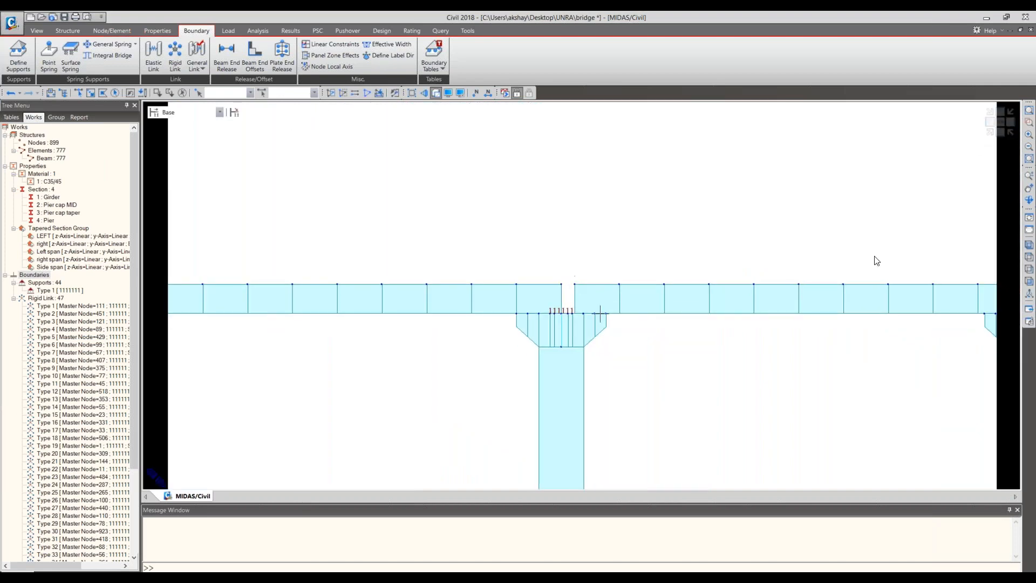
pyautogui.click(991, 135)
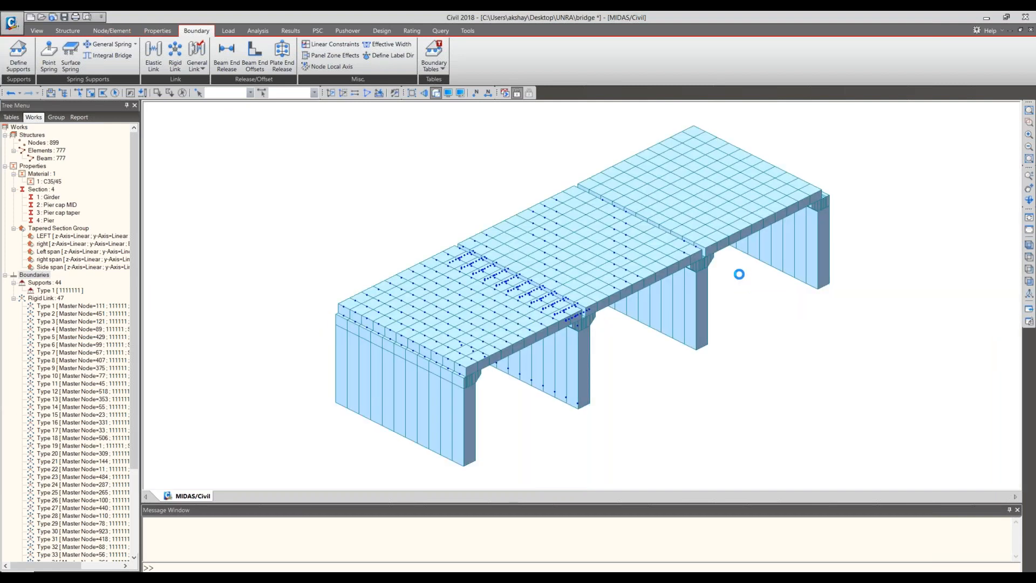
pyautogui.click(28, 400)
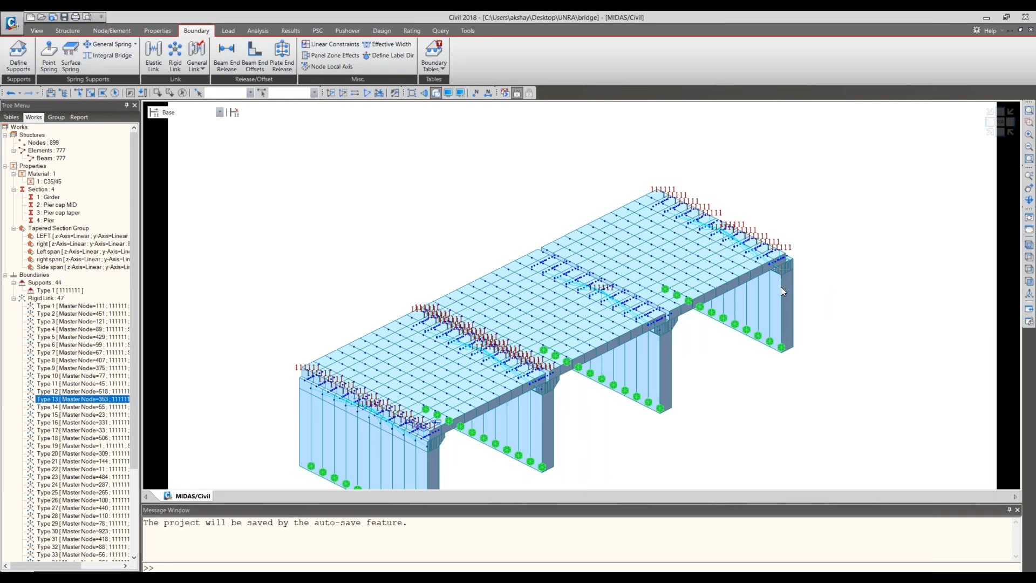
pyautogui.scroll(4, 747, 418)
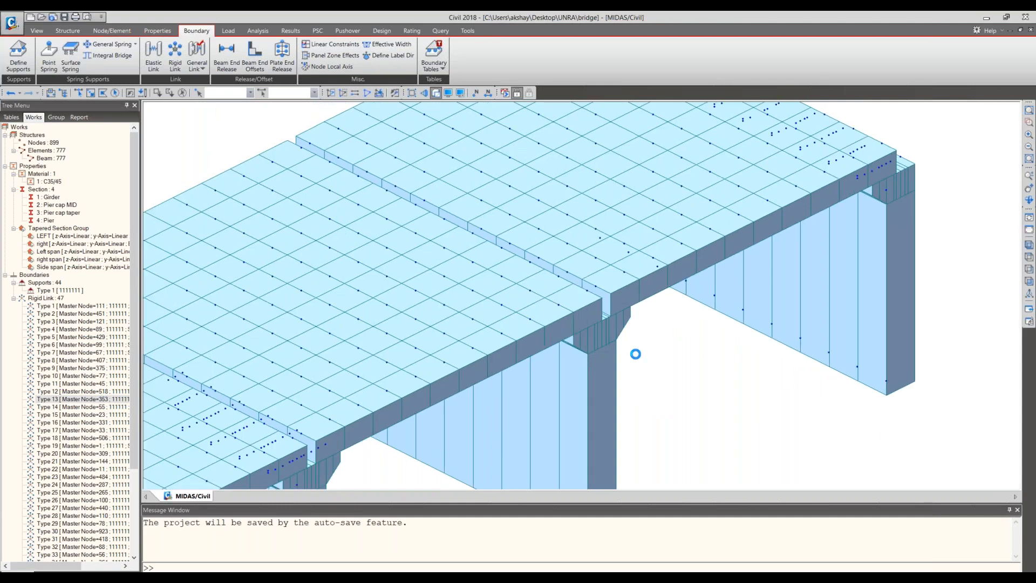
pyautogui.moveTo(636, 354); pyautogui.dragTo(696, 410, button='middle')
pyautogui.scroll(1, 695, 410)
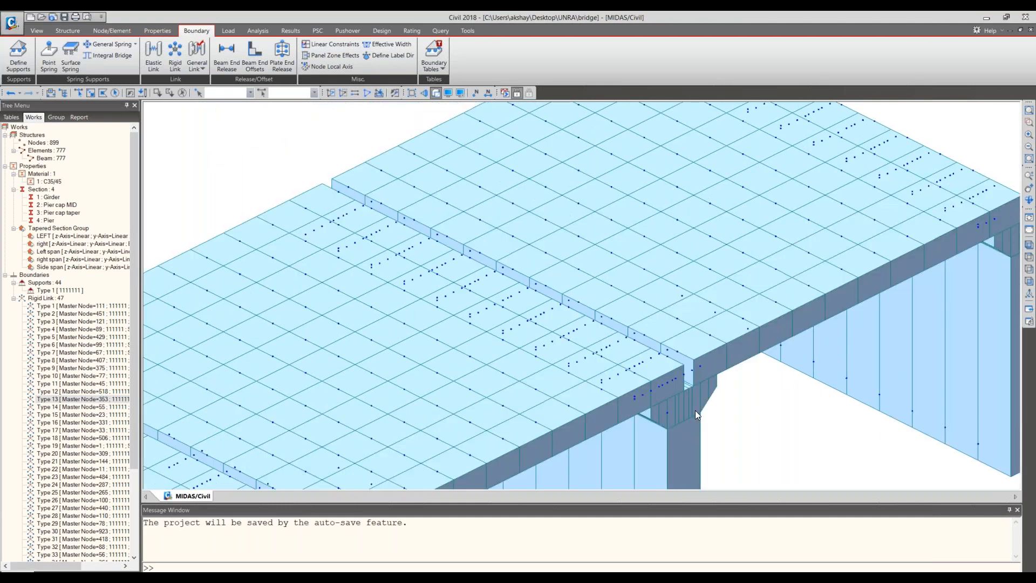
pyautogui.scroll(2, 695, 411)
pyautogui.scroll(5, 615, 461)
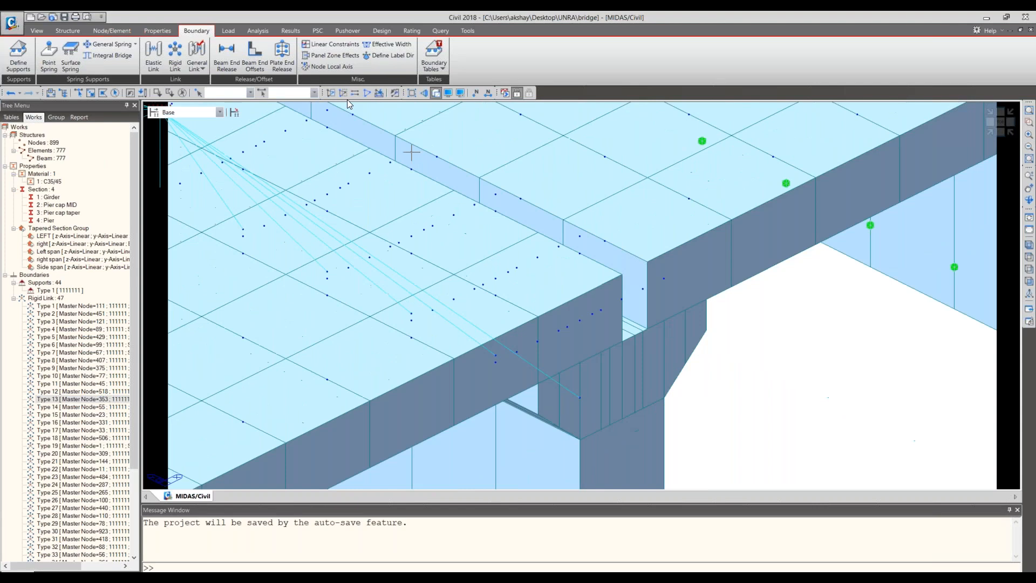
# - Add a Rigid Body link from master node 275 to pier cap node 850, copied along y at 10@1 m
pyautogui.click(174, 65)
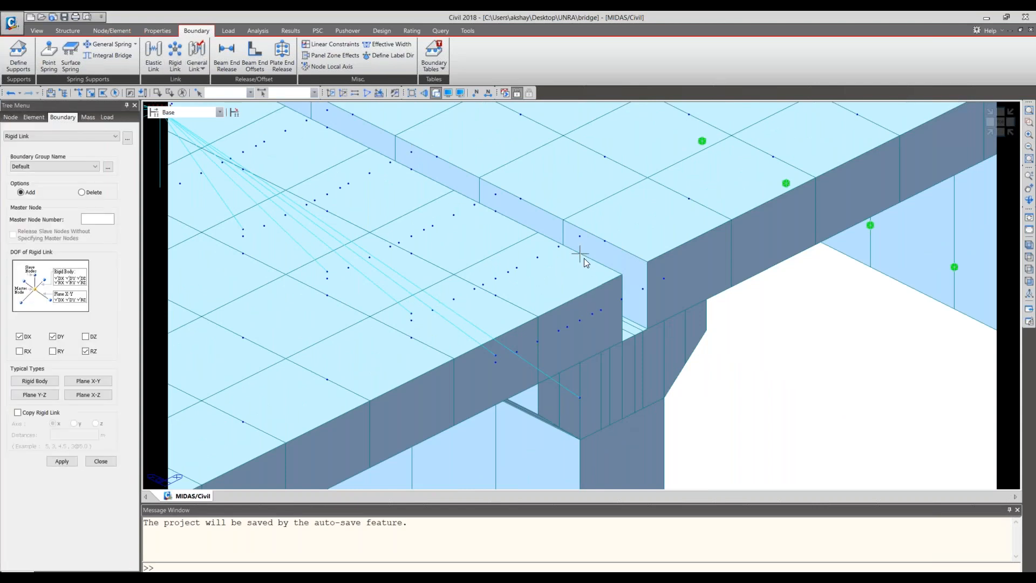
pyautogui.click(97, 219)
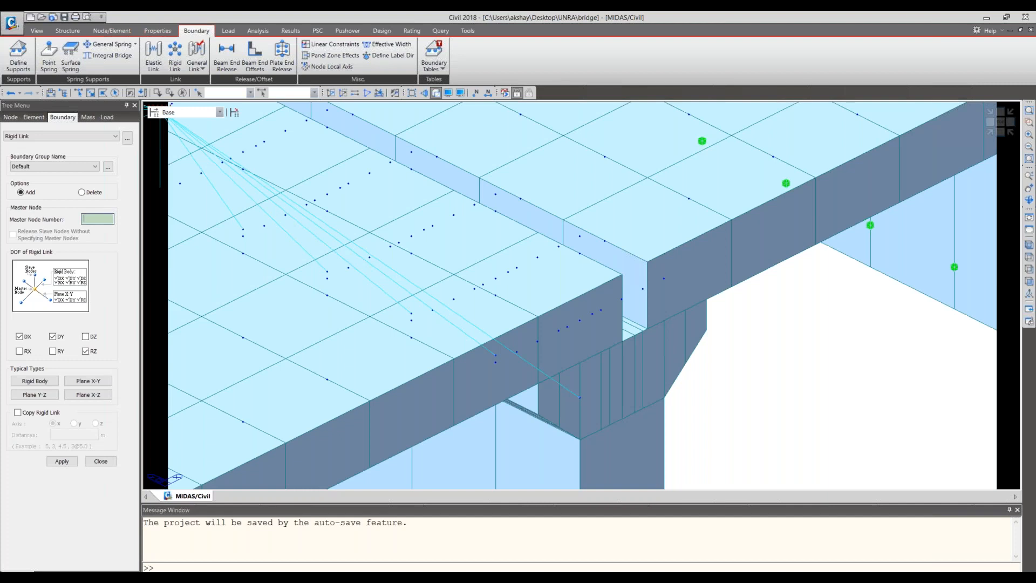
pyautogui.click(580, 254)
pyautogui.click(50, 381)
pyautogui.hotkey('ctrl', 'h')
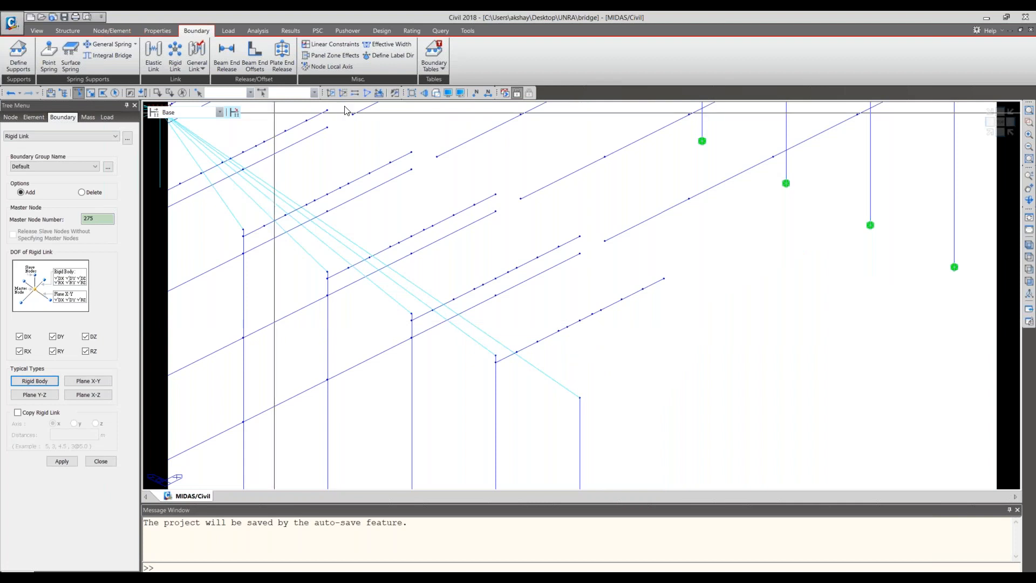
pyautogui.click(476, 94)
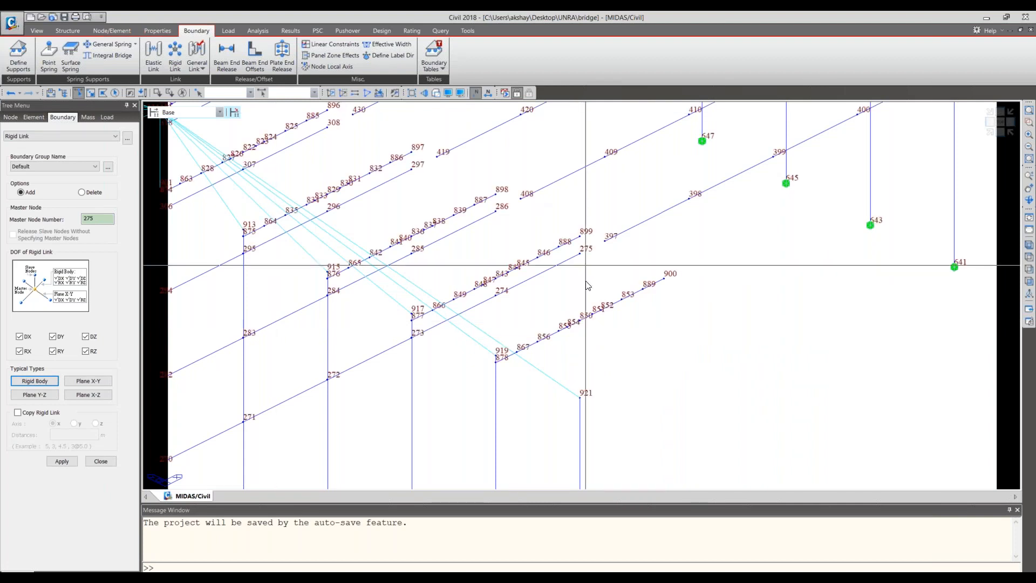
pyautogui.click(580, 316)
pyautogui.click(18, 412)
pyautogui.click(74, 424)
pyautogui.click(75, 435)
pyautogui.write('10@1')
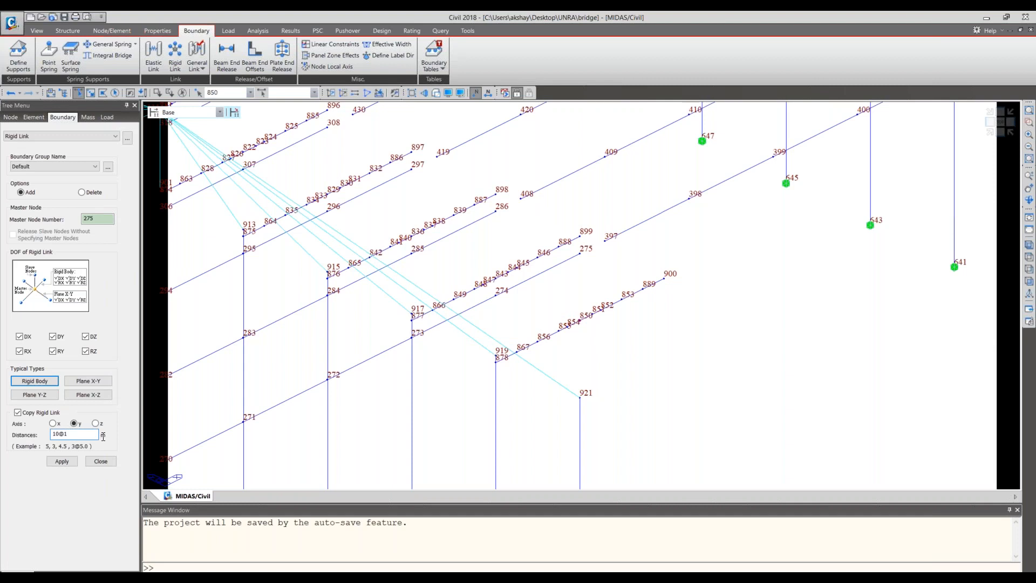
pyautogui.click(62, 461)
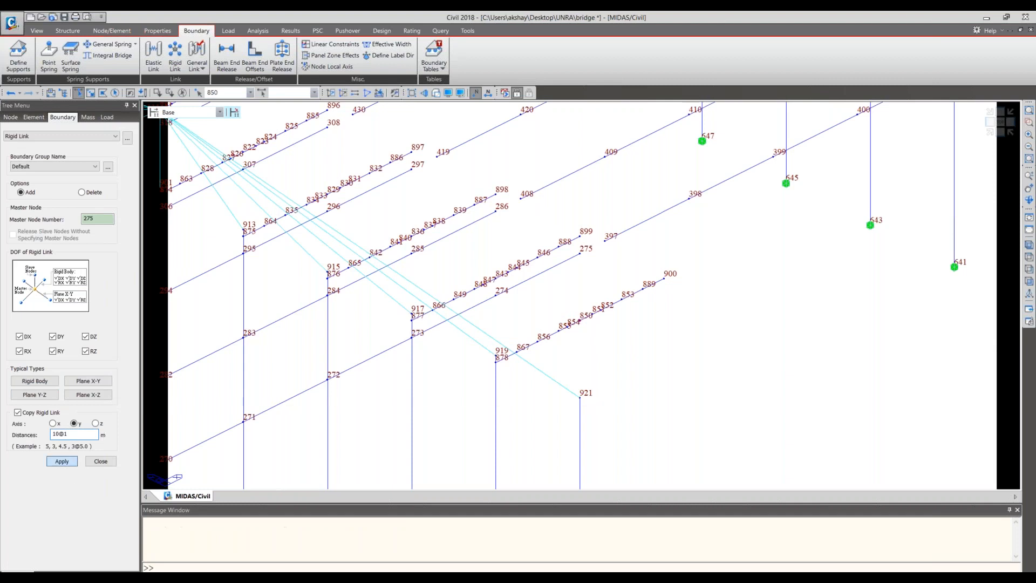
# - Try a rigid link from master node 397 to pier cap node 852, copied along y at 10@1 m, and undo it
pyautogui.moveTo(367, 376); pyautogui.dragTo(400, 385, button='middle')
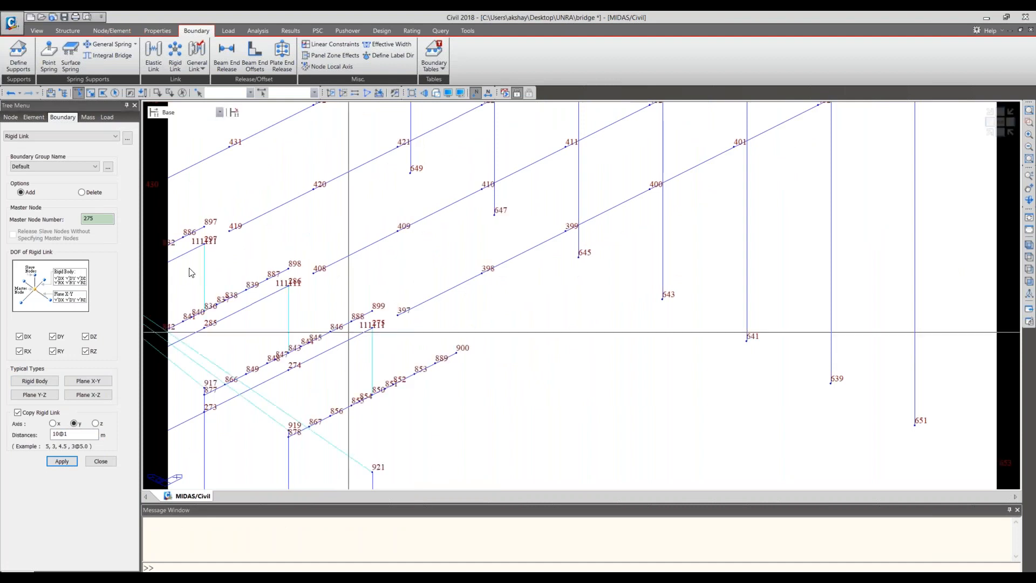
pyautogui.click(400, 323)
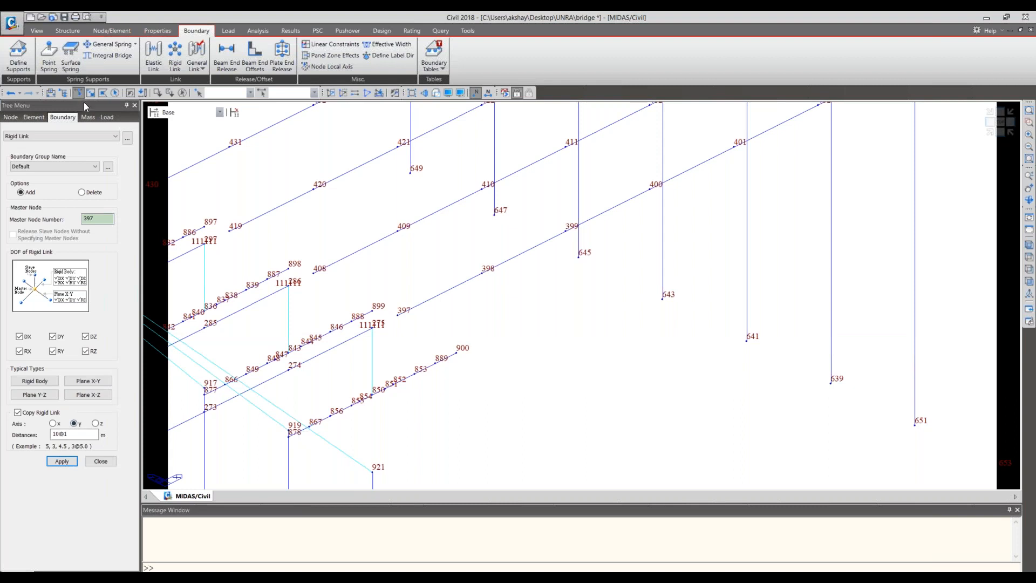
pyautogui.click(417, 368)
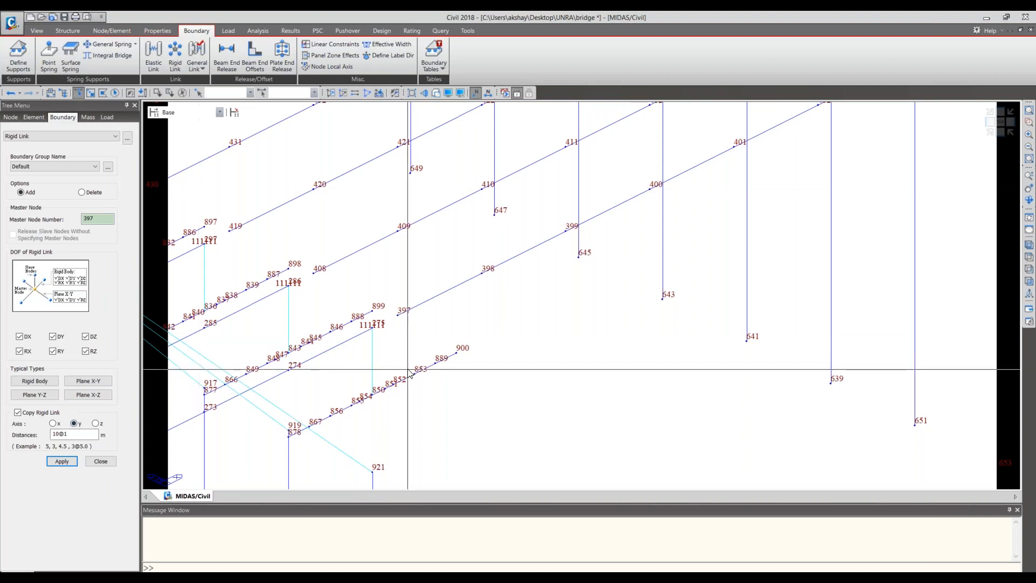
pyautogui.click(62, 461)
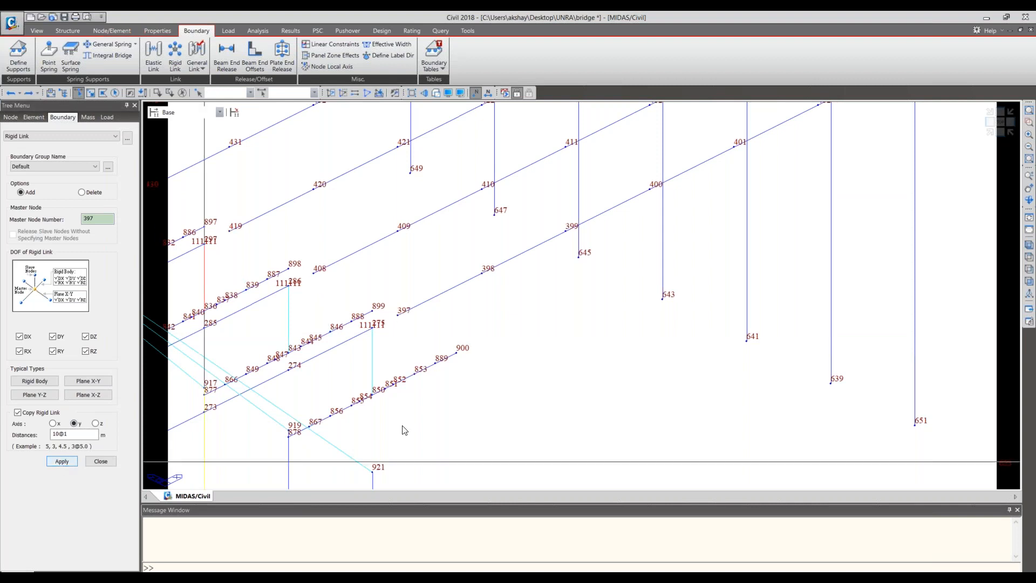
pyautogui.scroll(1, 393, 381)
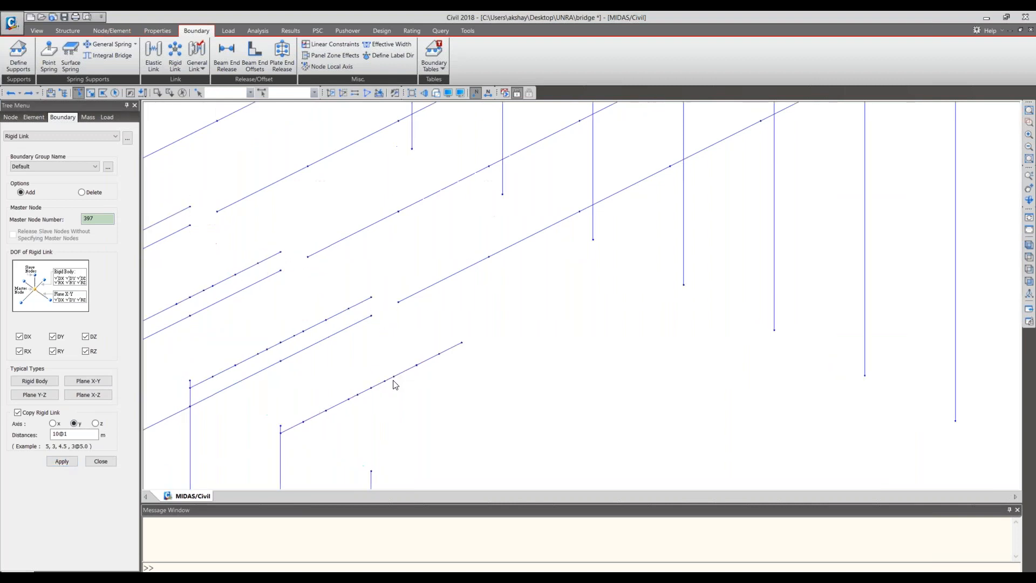
pyautogui.scroll(1, 439, 402)
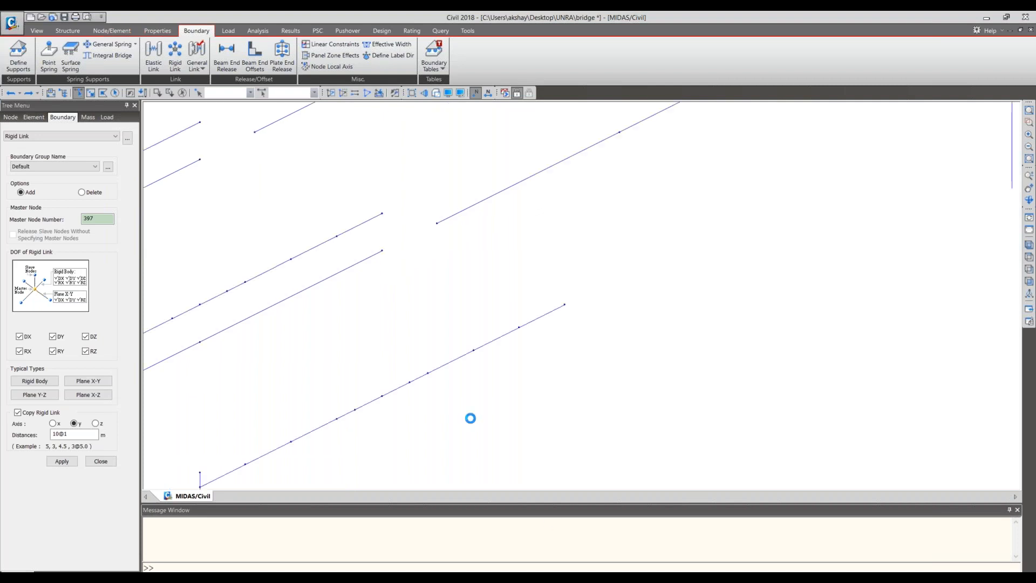
pyautogui.click(446, 396)
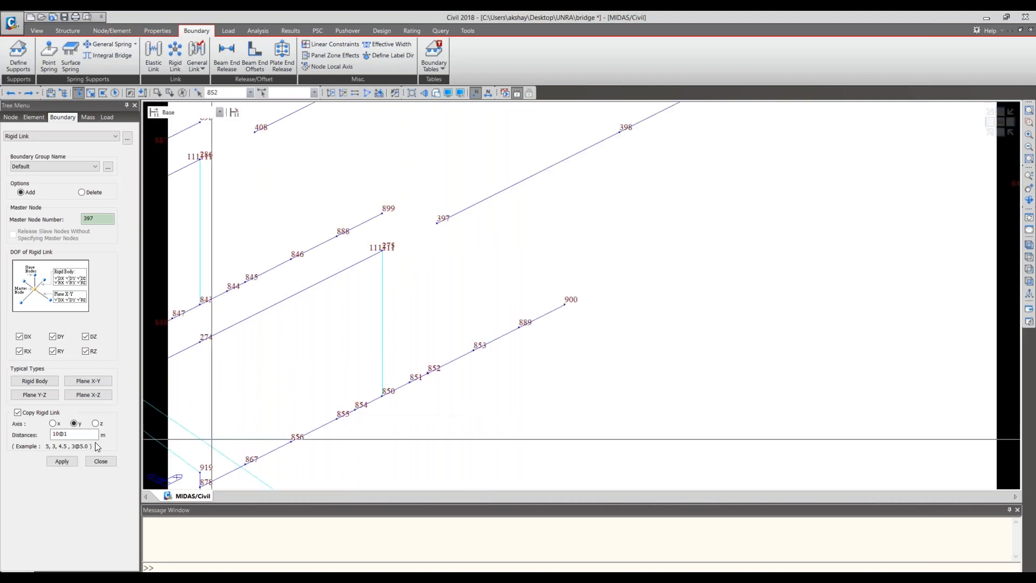
pyautogui.click(62, 461)
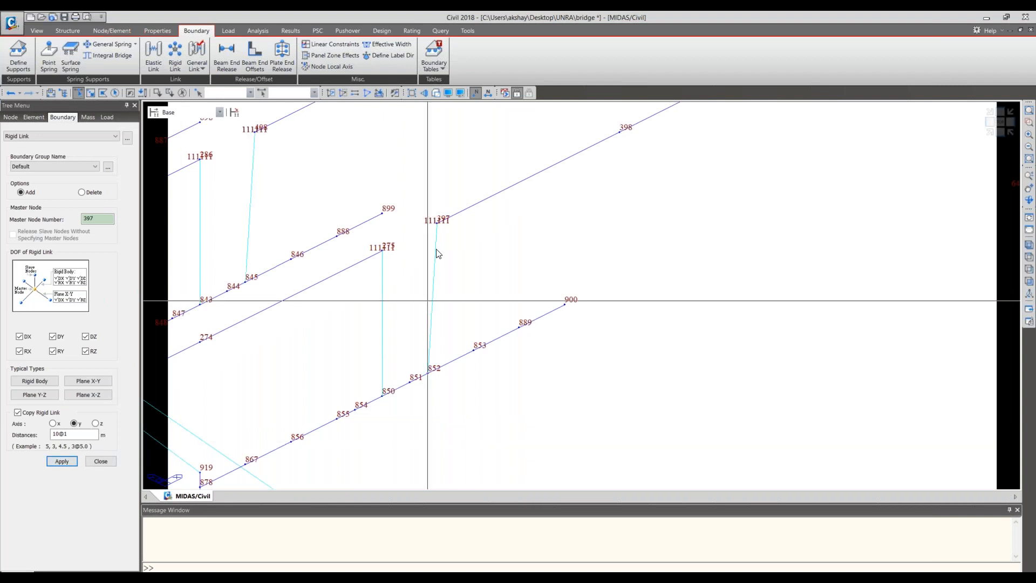
pyautogui.click(11, 93)
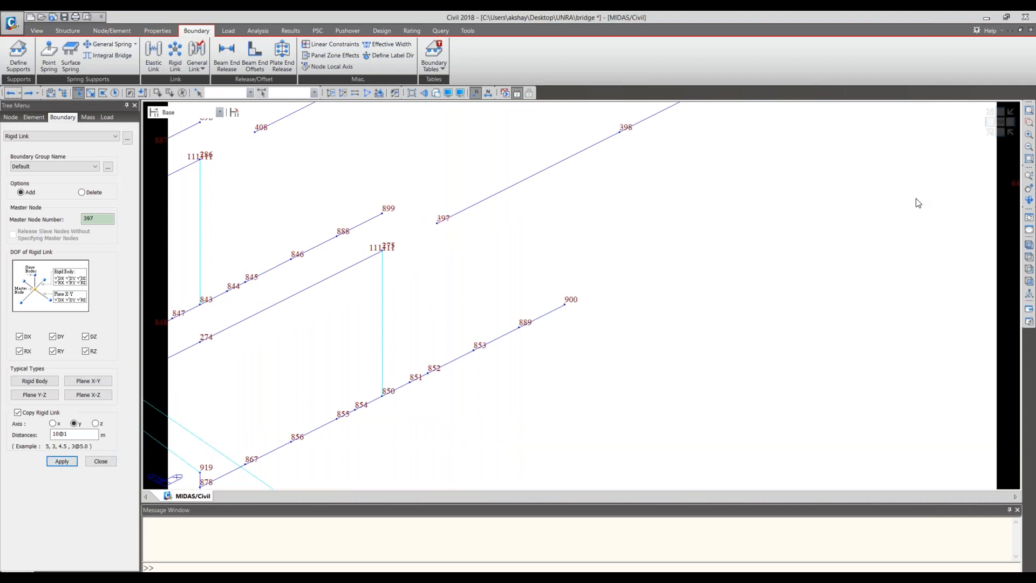
# - Hide the node numbers and examine in side elevation how the girder end nodes align with the third pier cap nodes
pyautogui.click(1002, 132)
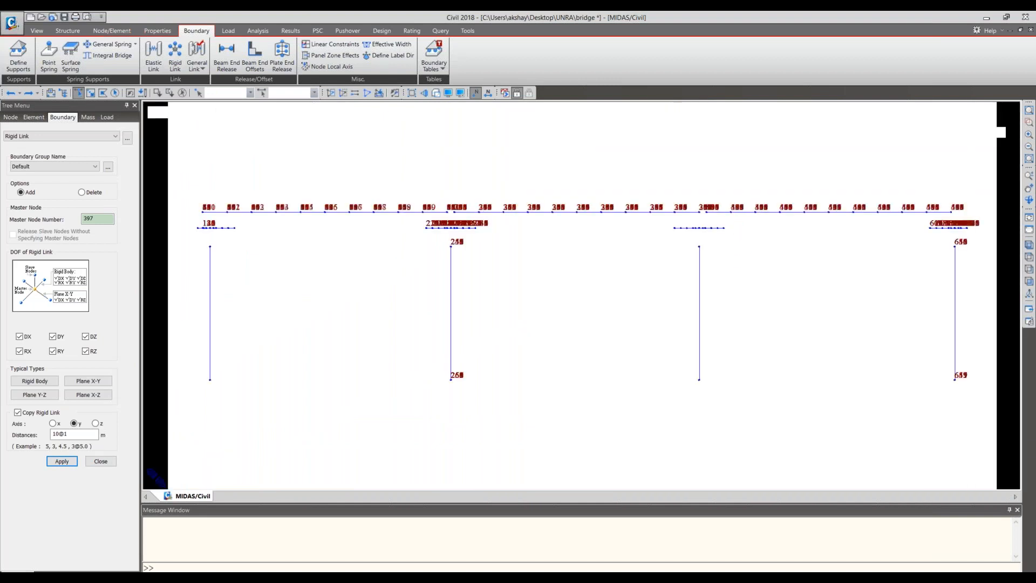
pyautogui.click(475, 93)
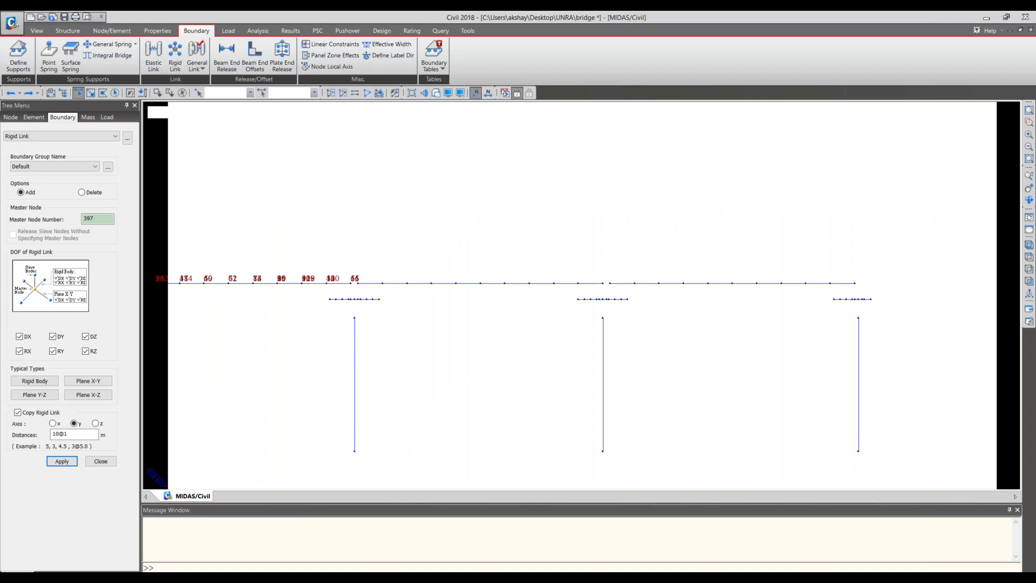
pyautogui.click(476, 94)
pyautogui.scroll(8, 594, 384)
pyautogui.scroll(5, 625, 199)
pyautogui.moveTo(625, 199); pyautogui.dragTo(622, 428, button='middle')
pyautogui.scroll(10, 572, 409)
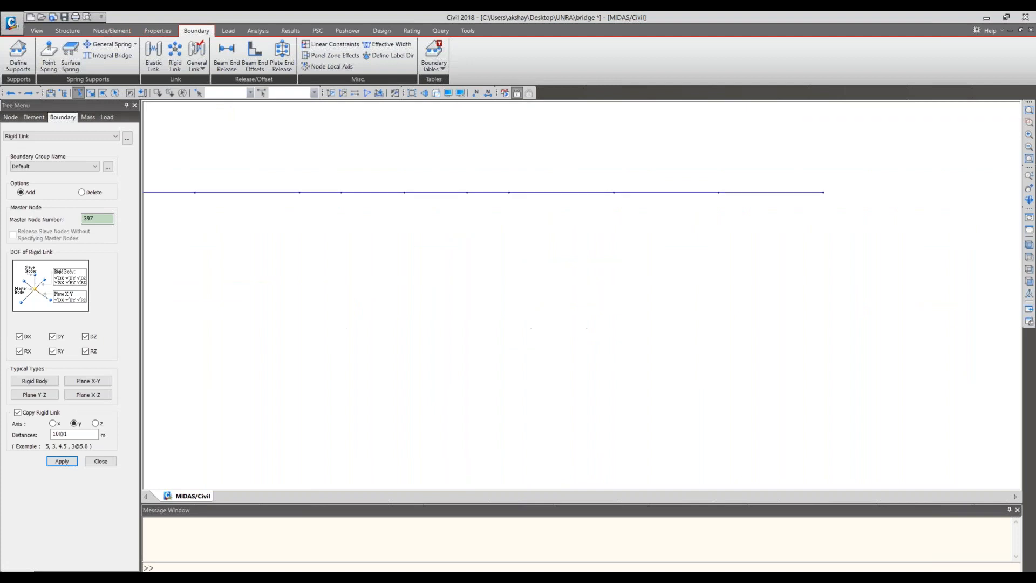
pyautogui.moveTo(542, 277); pyautogui.dragTo(643, 458, button='middle')
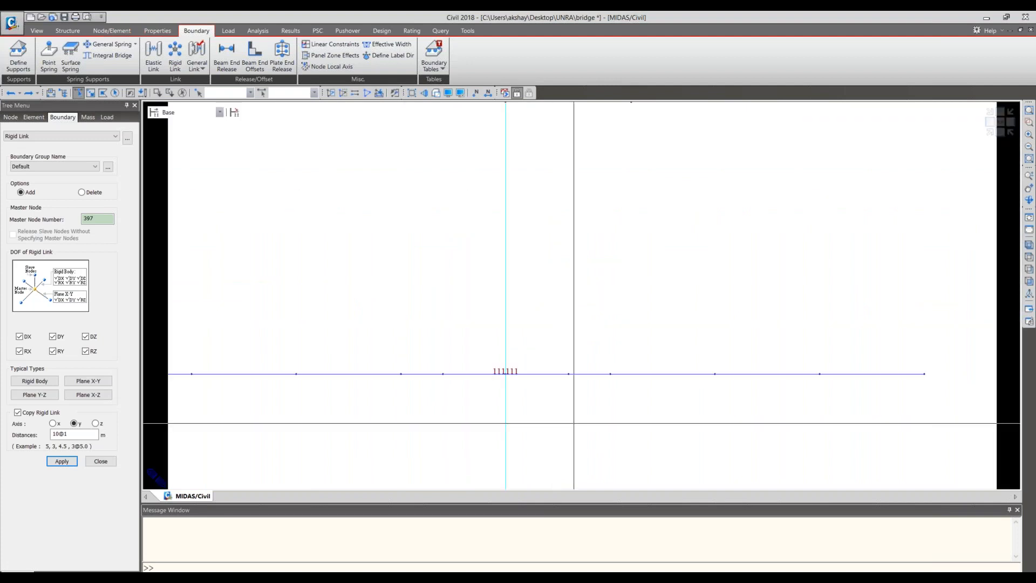
pyautogui.scroll(-2, 574, 423)
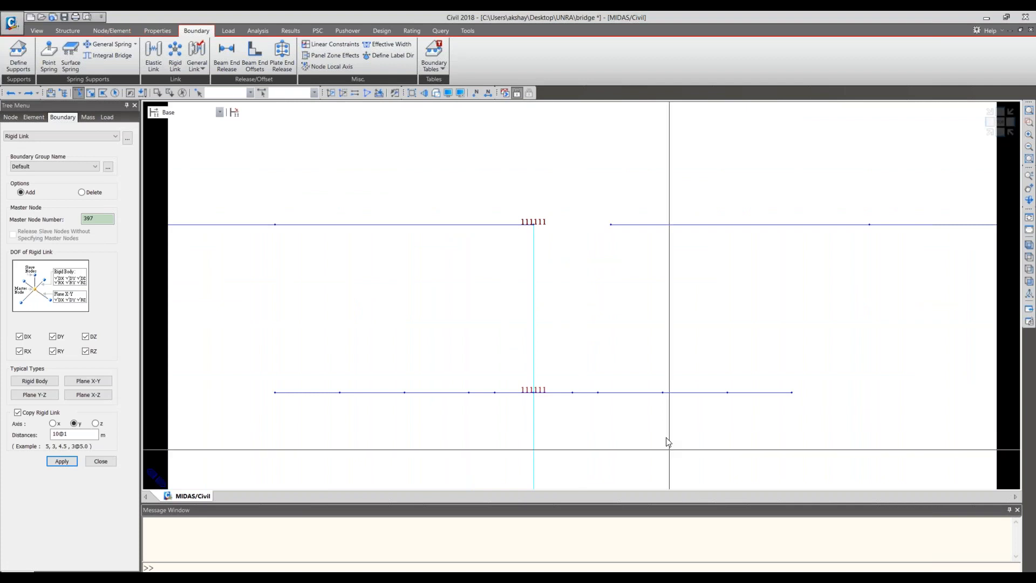
pyautogui.scroll(-1, 667, 437)
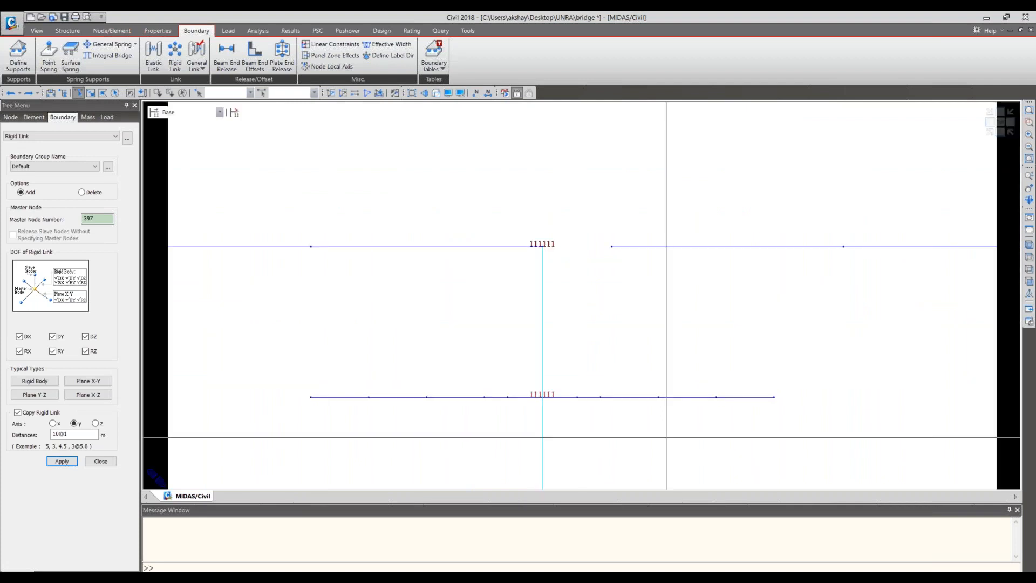
pyautogui.moveTo(643, 419); pyautogui.dragTo(648, 340, button='middle')
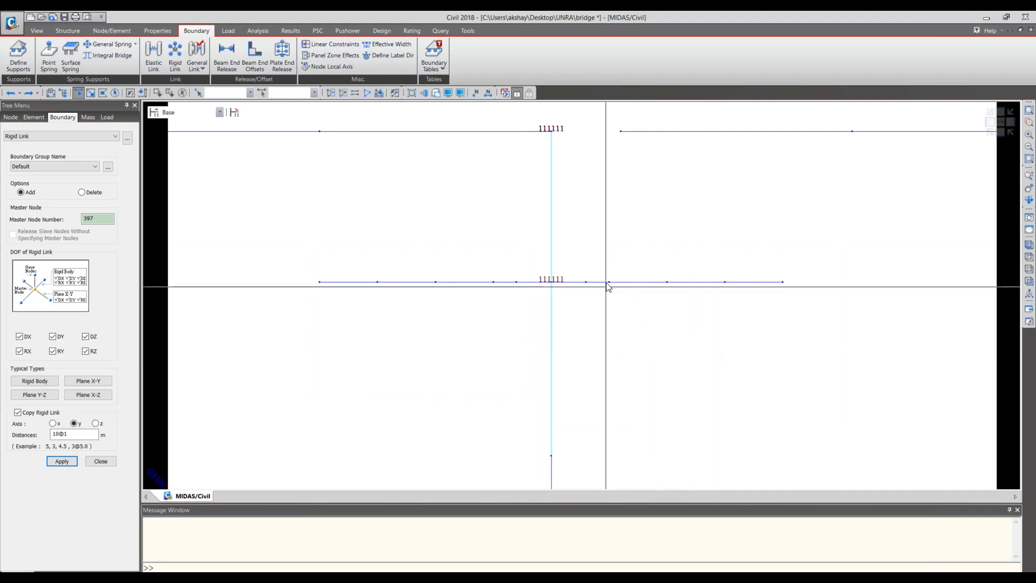
# - Copy the girder end nodes 397to507by11 down onto the pier cap with a translation of 0, 0, -0.65 m
pyautogui.moveTo(615, 120); pyautogui.dragTo(643, 157)
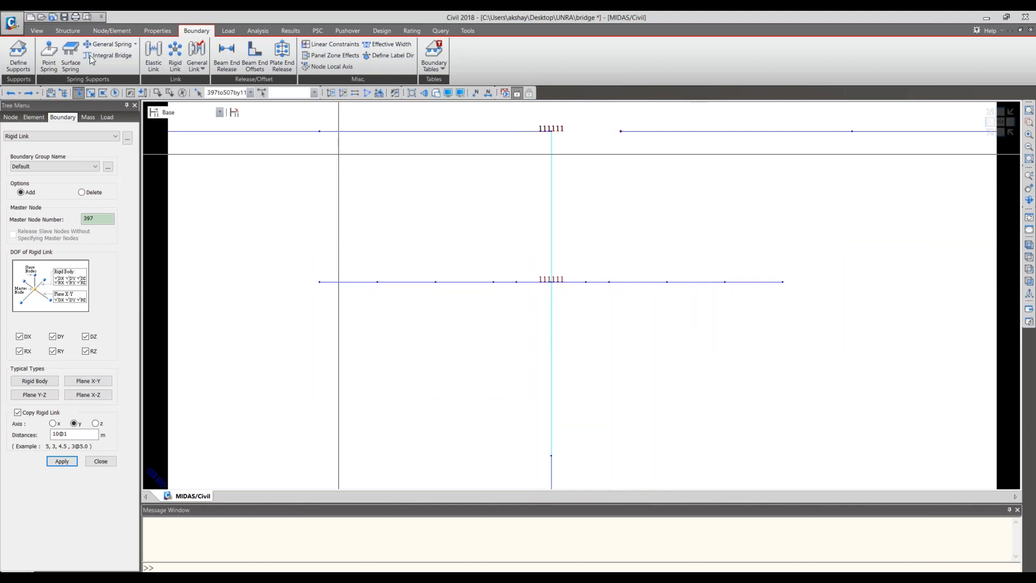
pyautogui.click(105, 31)
pyautogui.click(41, 63)
pyautogui.click(72, 219)
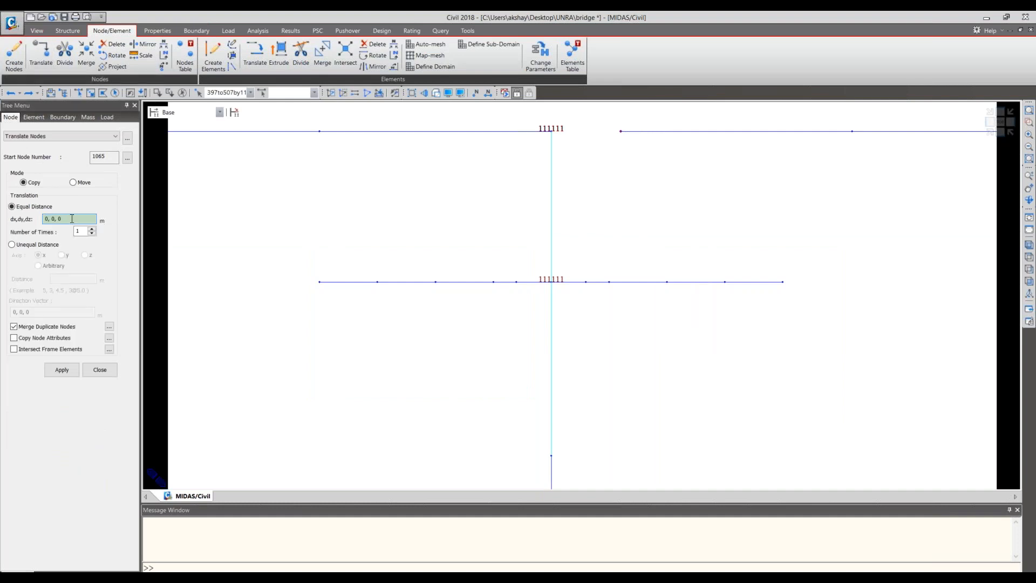
pyautogui.press('BackSpace')
pyautogui.write('-0.65')
pyautogui.press('Return')
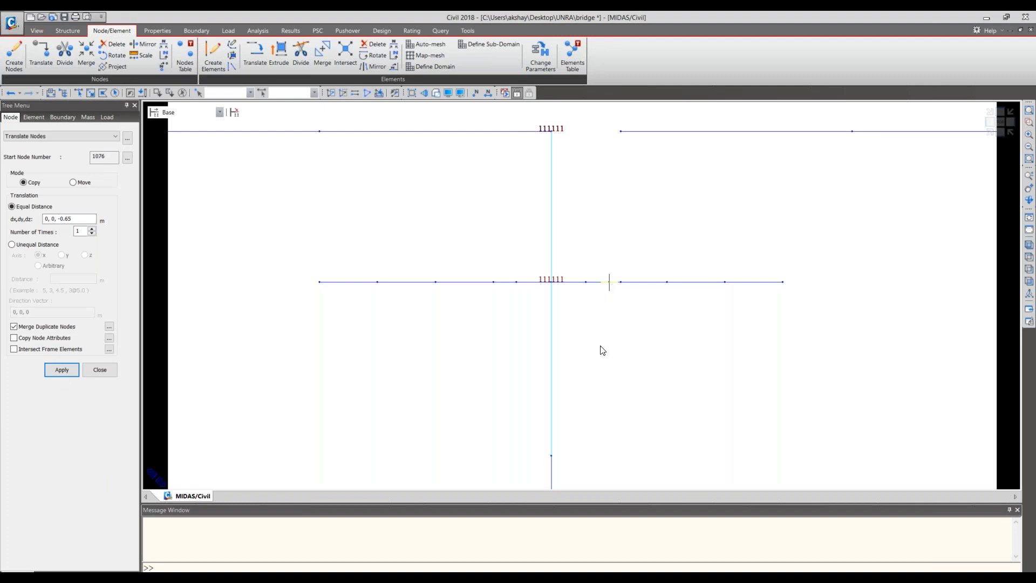
# - Add a rigid link from master node 397 to the copied pier cap node below it, copied along y at 10@1 m
pyautogui.click(990, 133)
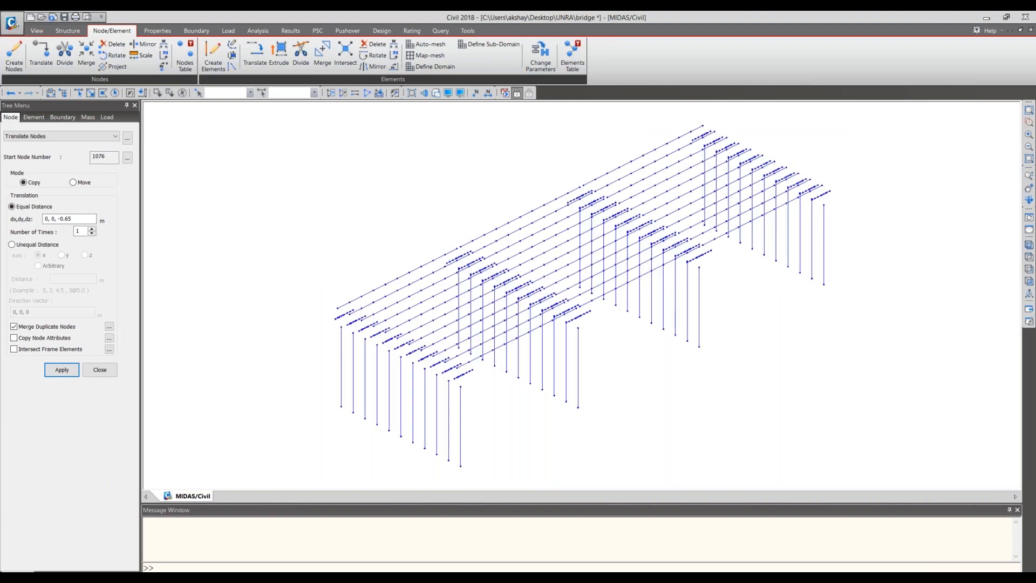
pyautogui.scroll(4, 456, 364)
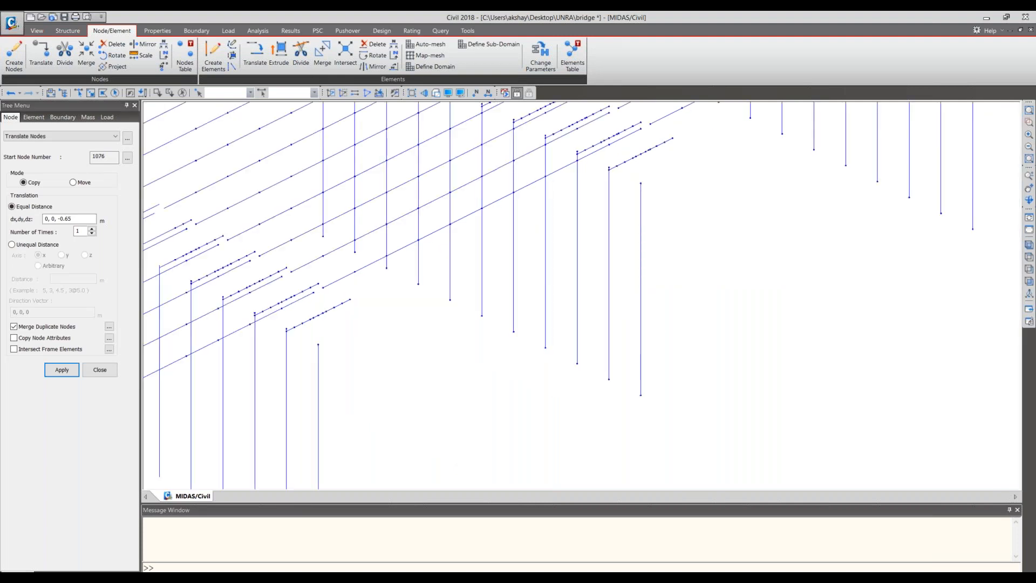
pyautogui.scroll(3, 655, 317)
pyautogui.scroll(-5, 352, 280)
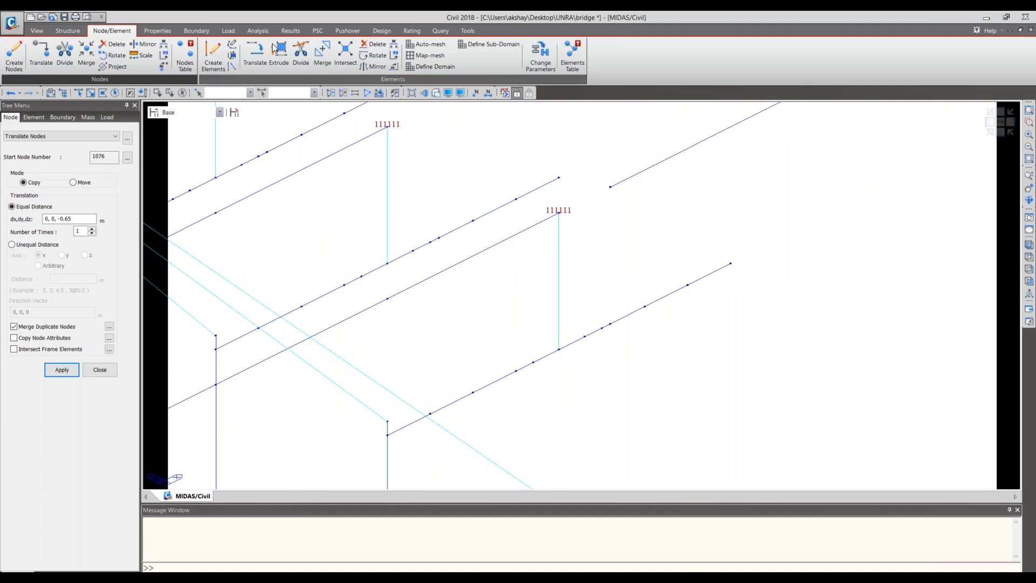
pyautogui.click(197, 31)
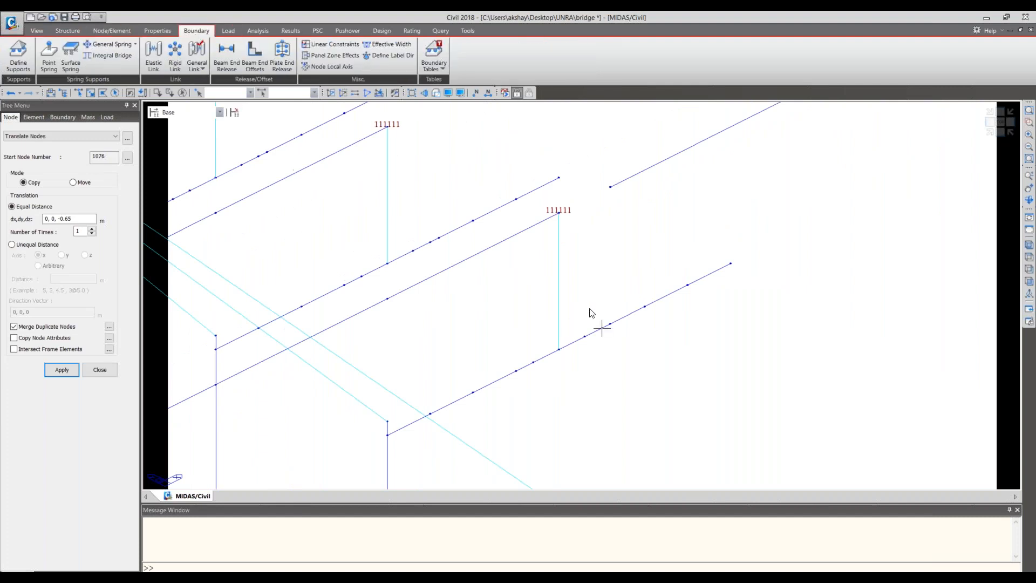
pyautogui.scroll(2, 590, 326)
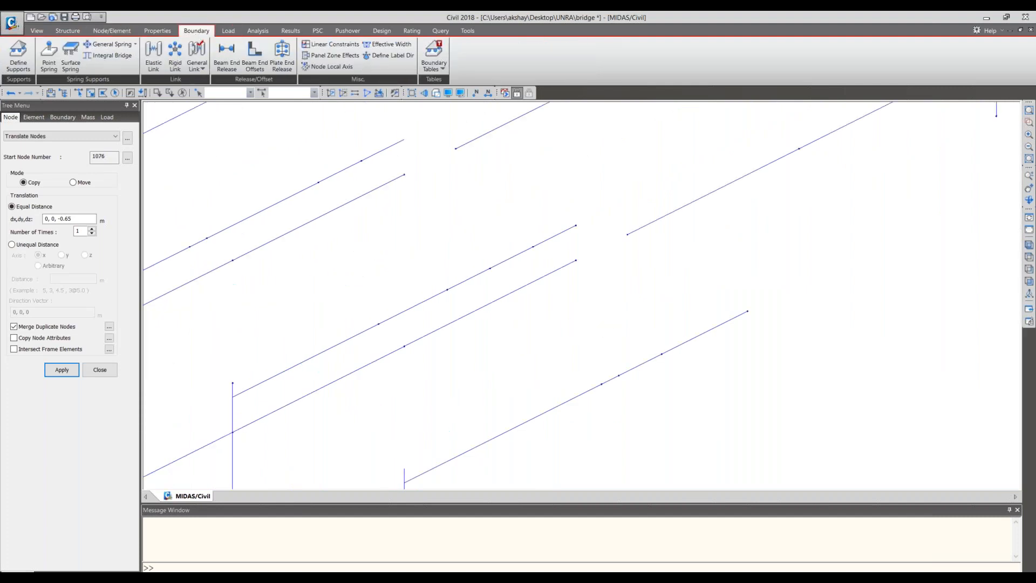
pyautogui.scroll(1, 599, 414)
pyautogui.moveTo(638, 424); pyautogui.dragTo(677, 341, button='middle')
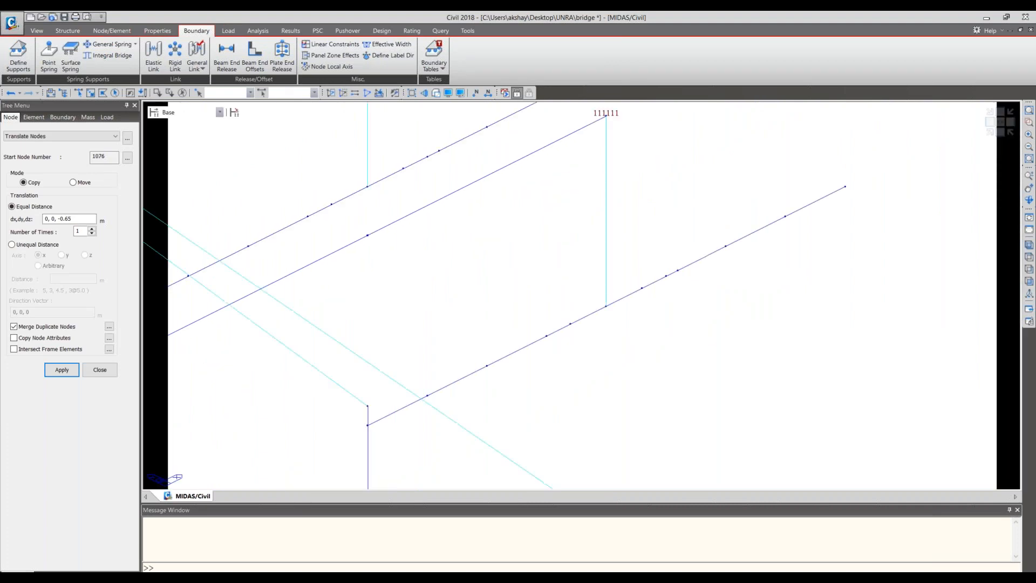
pyautogui.moveTo(677, 304); pyautogui.dragTo(665, 347, button='middle')
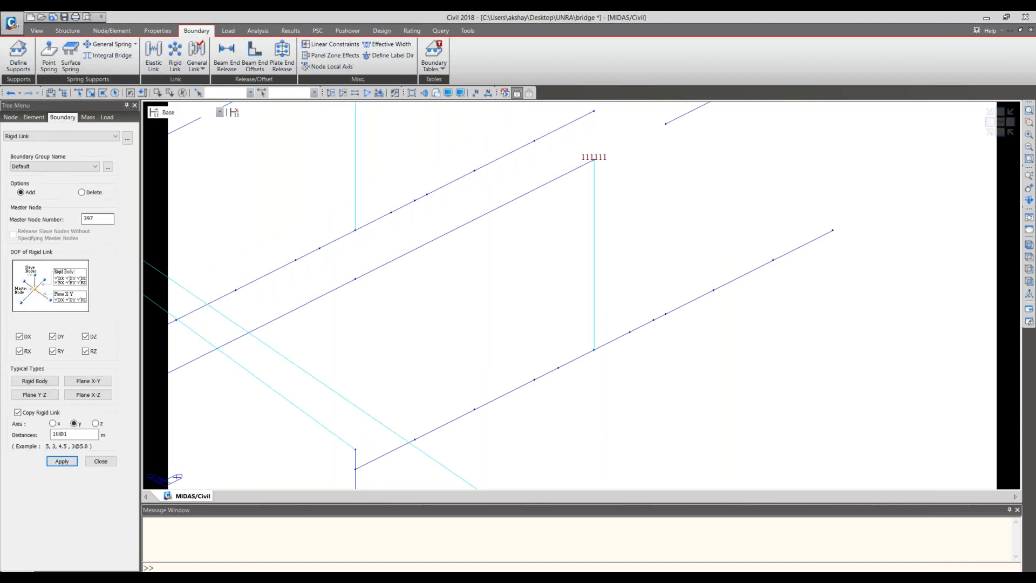
pyautogui.click(101, 219)
pyautogui.click(666, 123)
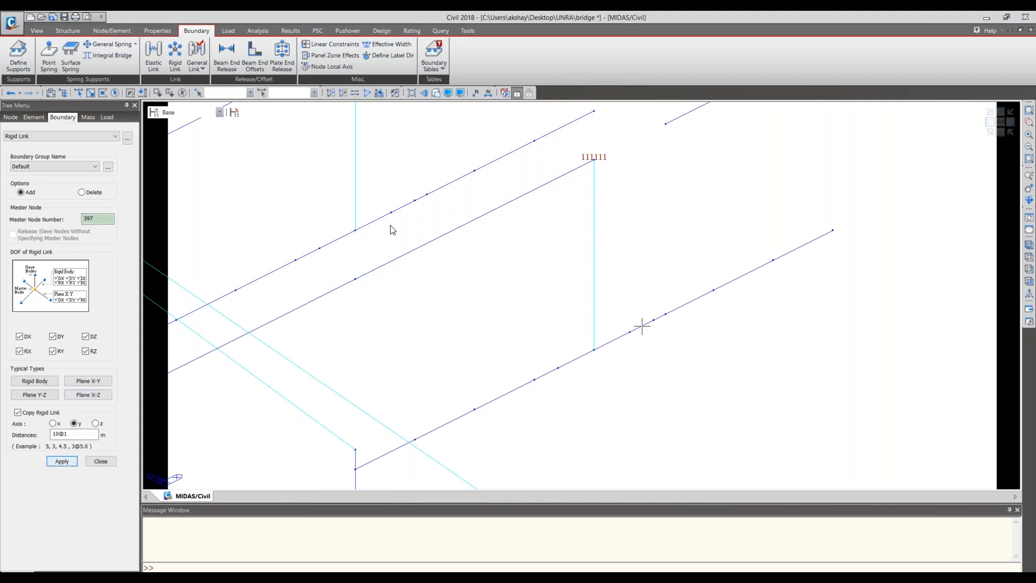
pyautogui.click(80, 94)
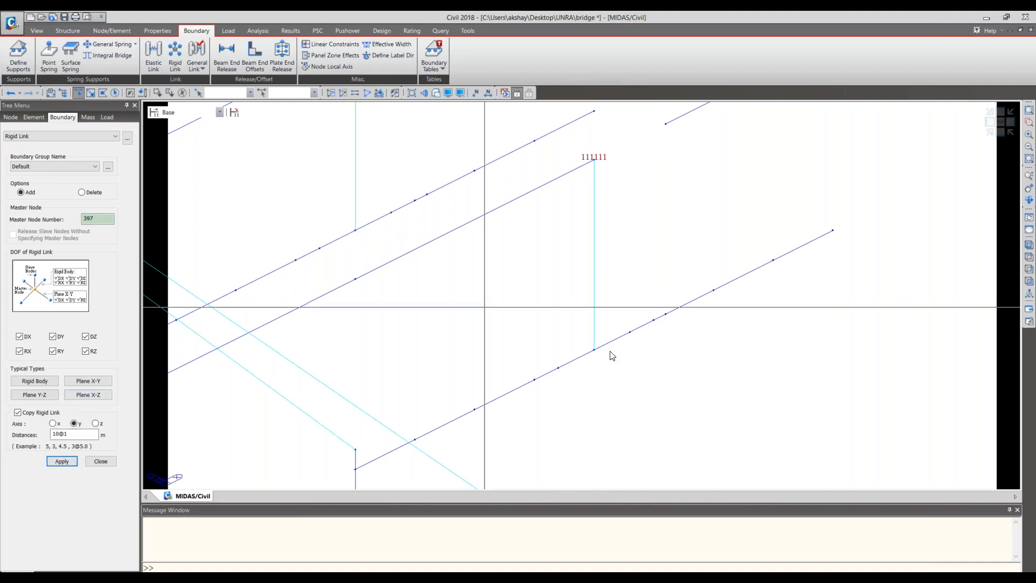
pyautogui.click(667, 314)
pyautogui.click(63, 462)
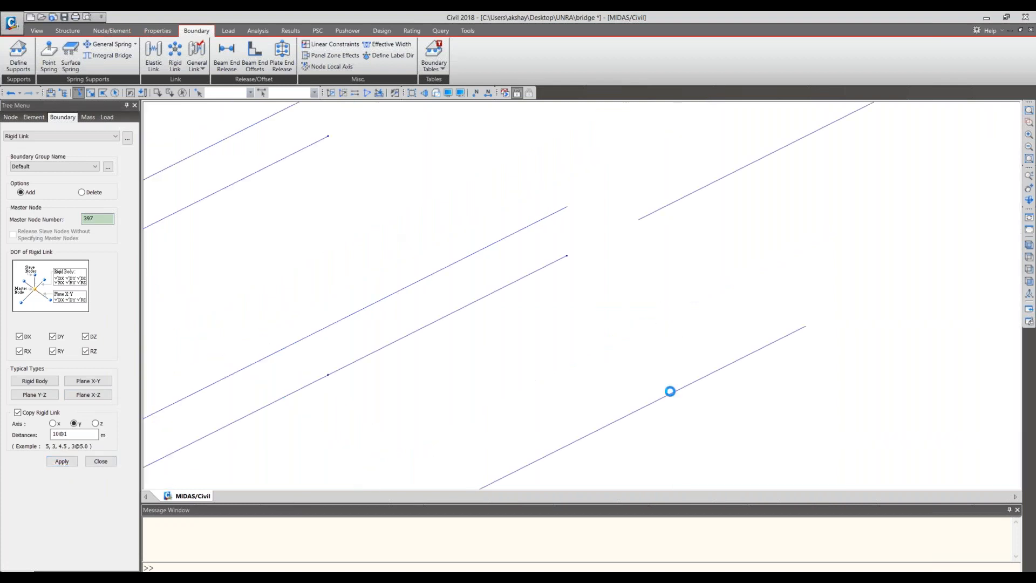
# - Examine the rigid links at the piers in elevation and isometric views, comparing the wireframe with the rendered sections
pyautogui.click(994, 123)
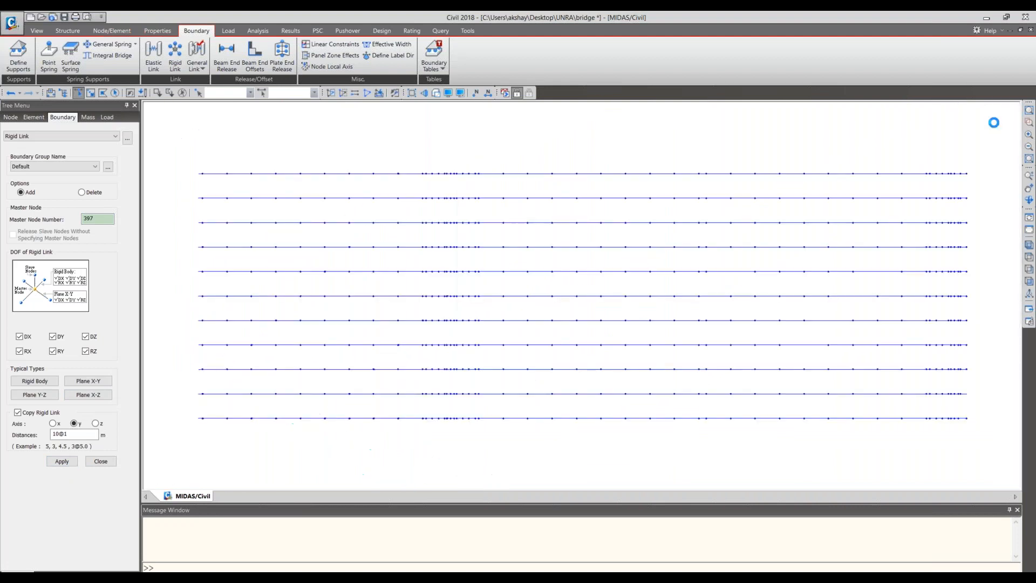
pyautogui.click(992, 134)
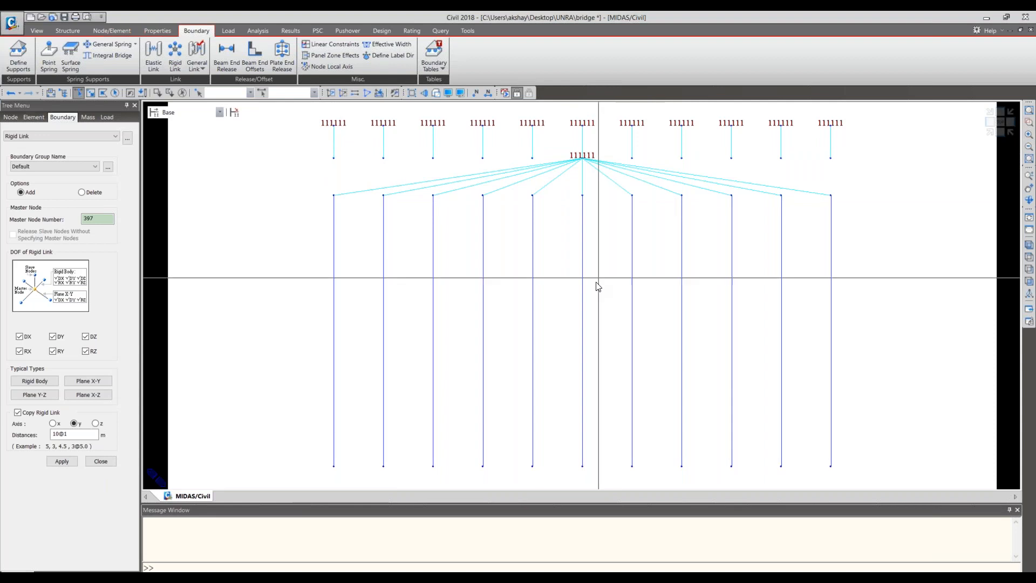
pyautogui.click(990, 136)
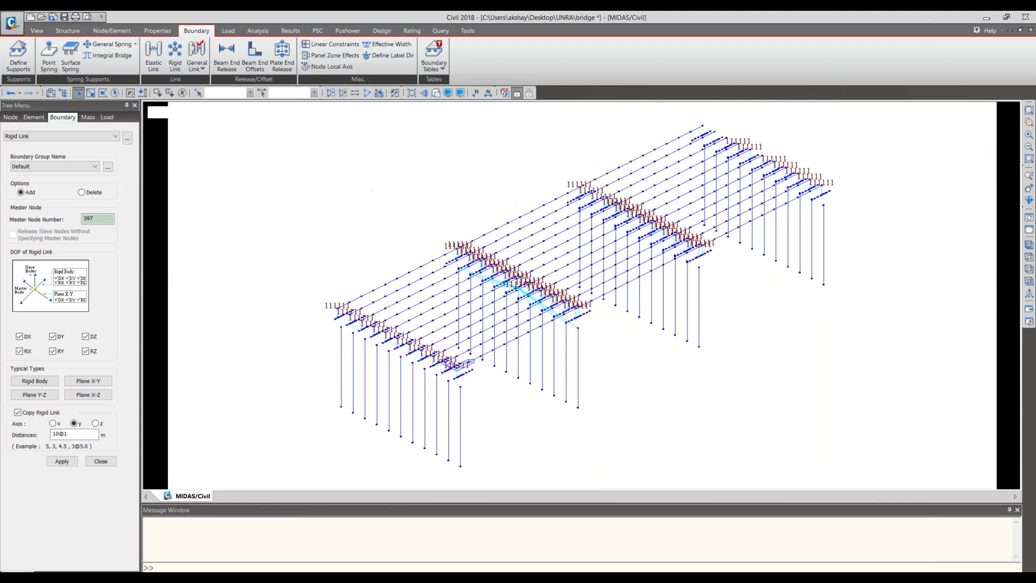
pyautogui.click(993, 139)
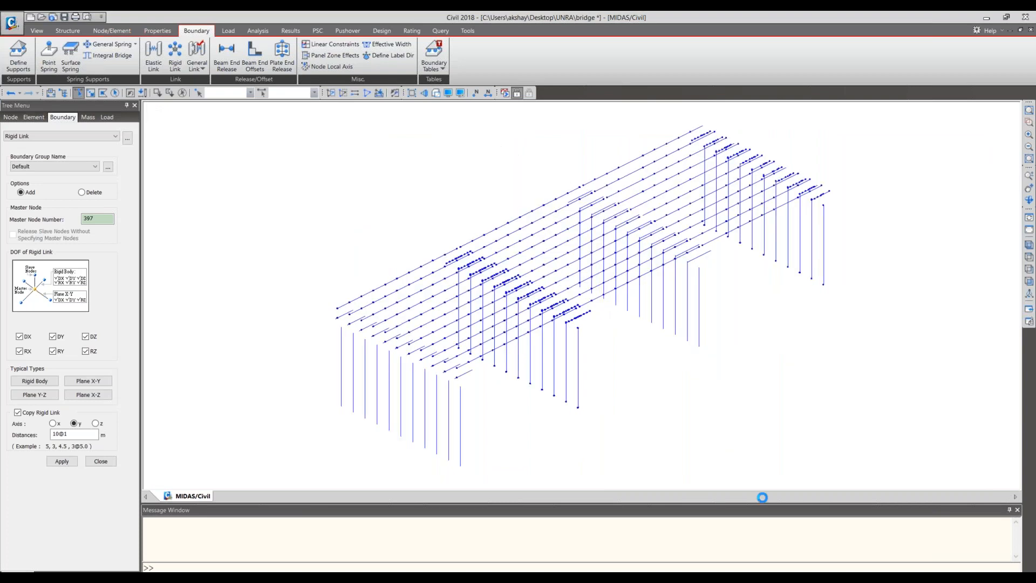
pyautogui.click(1001, 133)
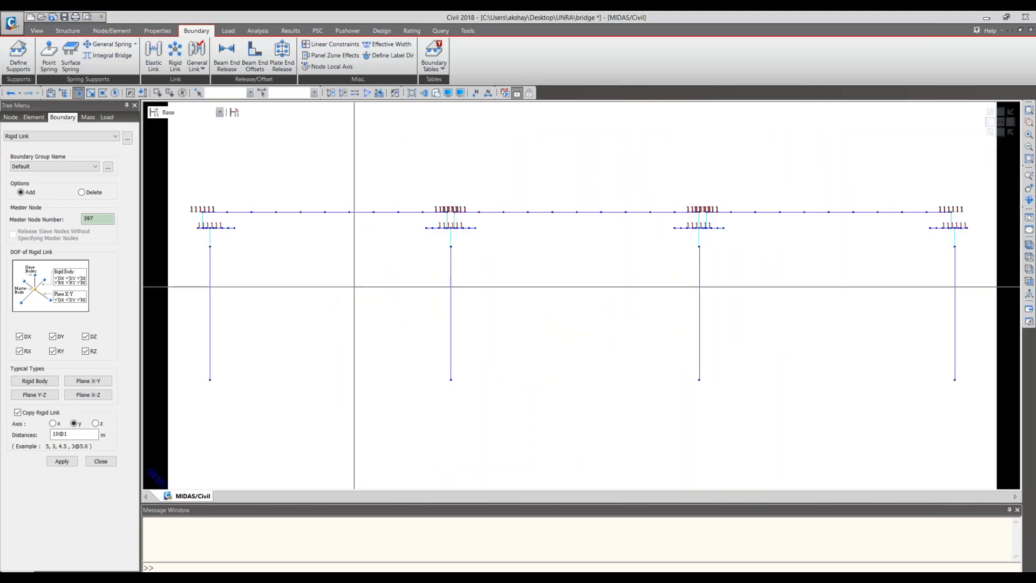
pyautogui.scroll(5, 423, 326)
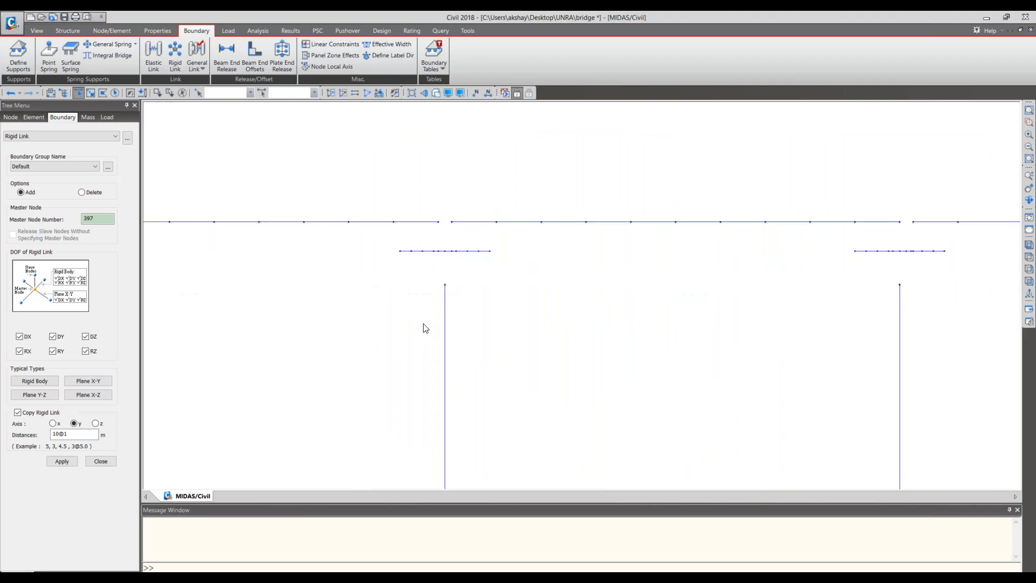
pyautogui.moveTo(912, 313); pyautogui.dragTo(587, 323, button='middle')
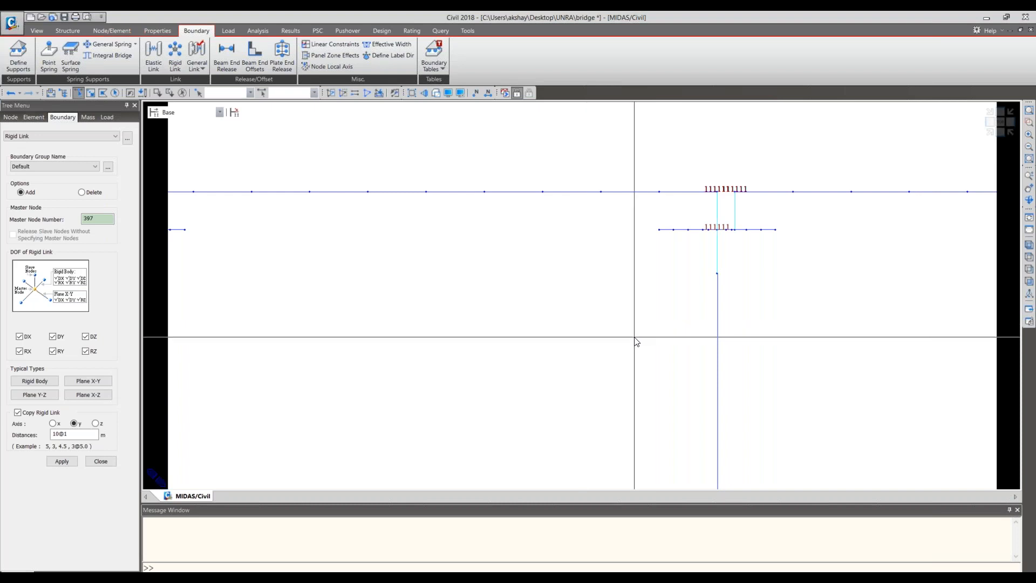
pyautogui.hotkey('ctrl', 'h')
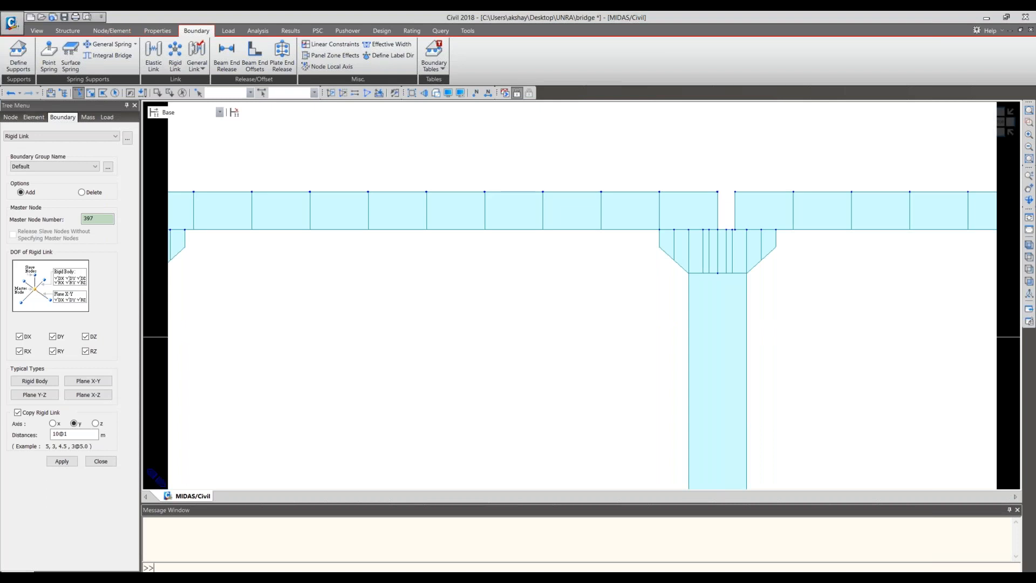
pyautogui.hotkey('ctrl', 'h')
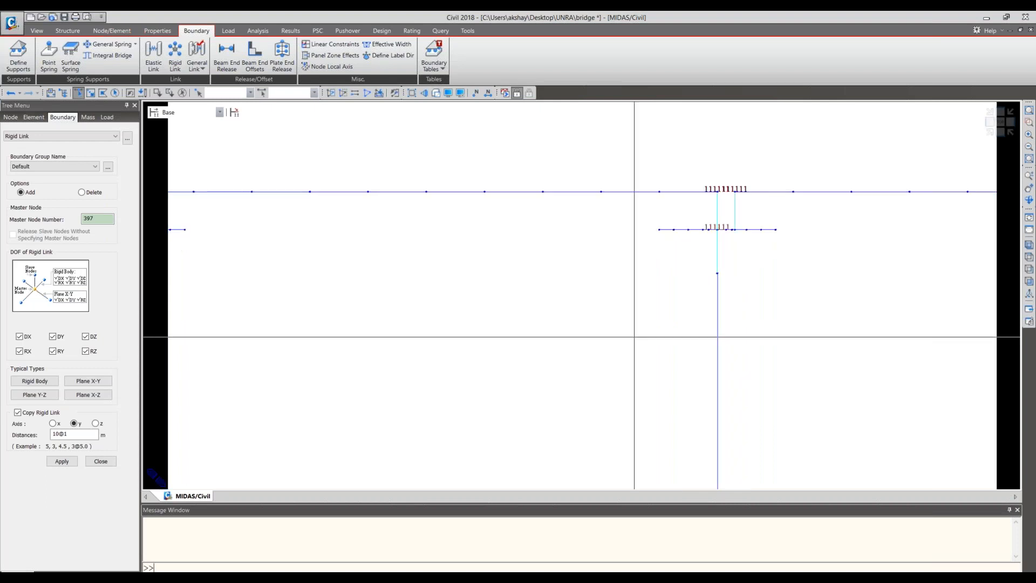
pyautogui.moveTo(635, 337); pyautogui.dragTo(578, 324, button='middle')
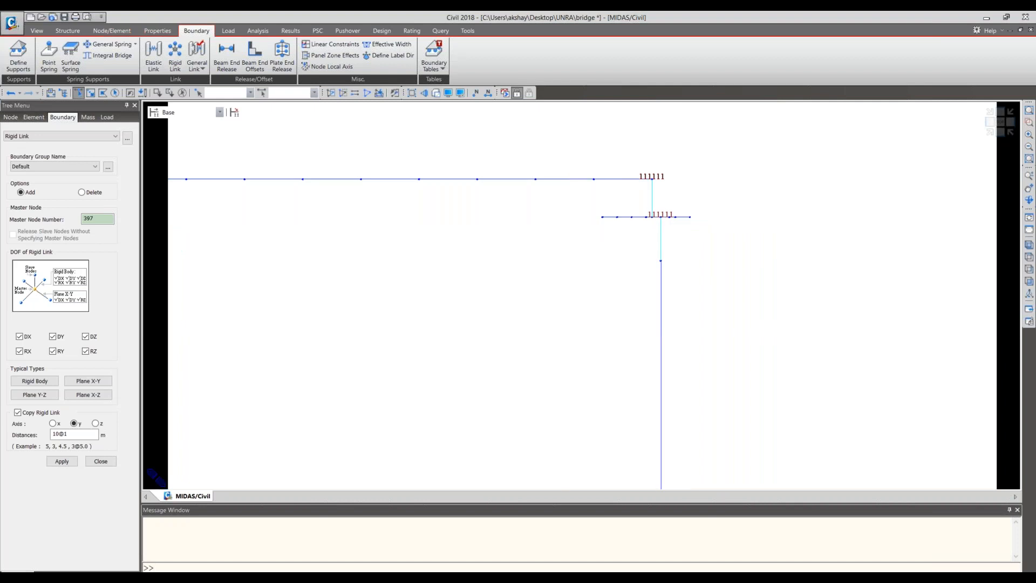
pyautogui.click(995, 133)
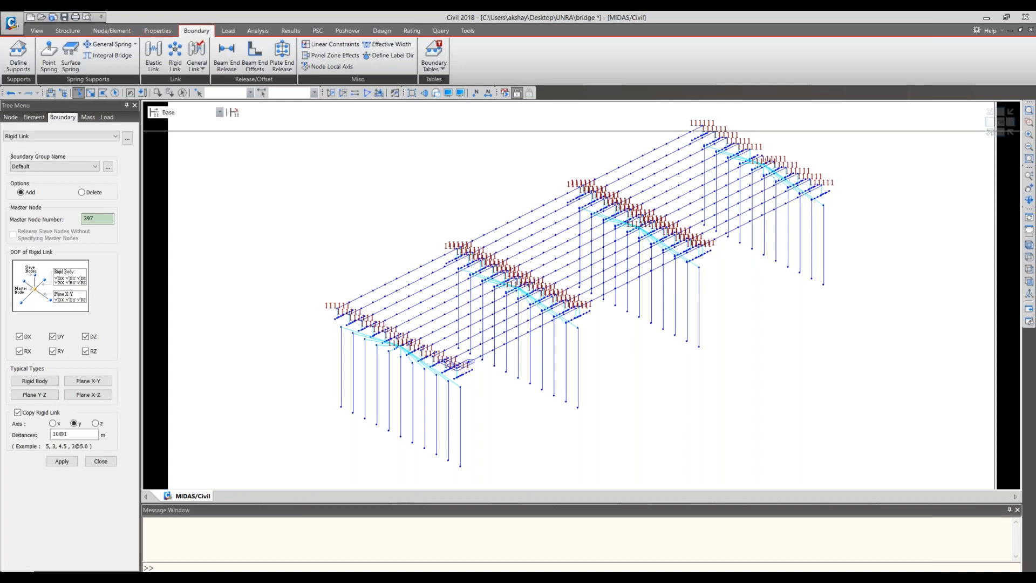
# - Display the bridge with rendered sections and examine how the pier's rigid links fan out in end elevation
pyautogui.click(436, 93)
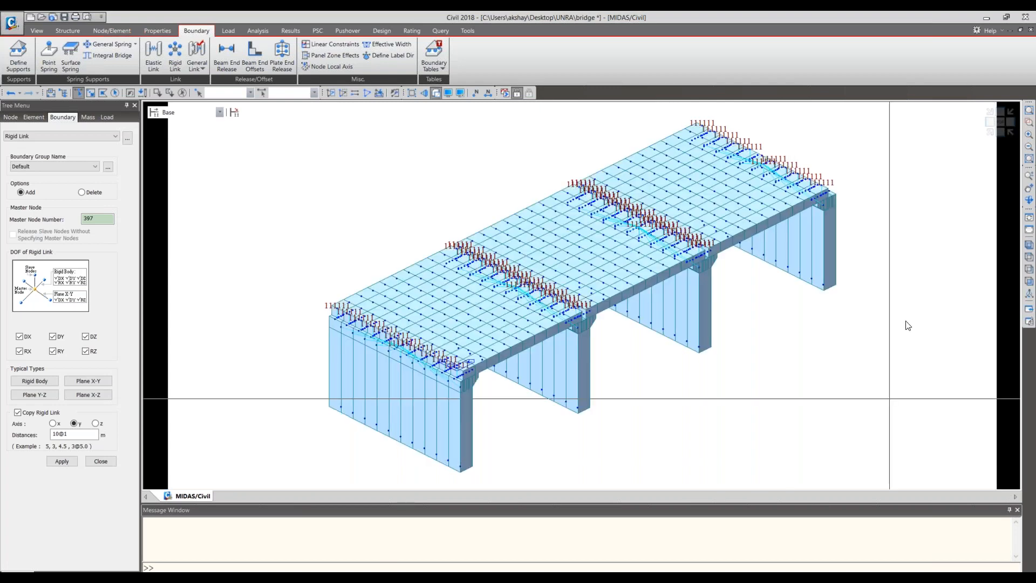
pyautogui.click(990, 123)
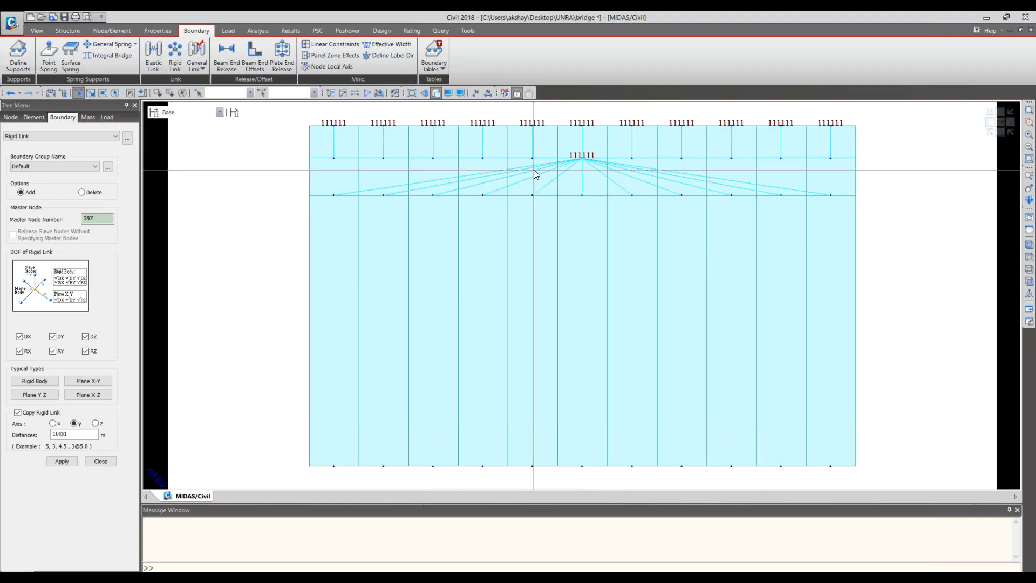
pyautogui.moveTo(537, 172)
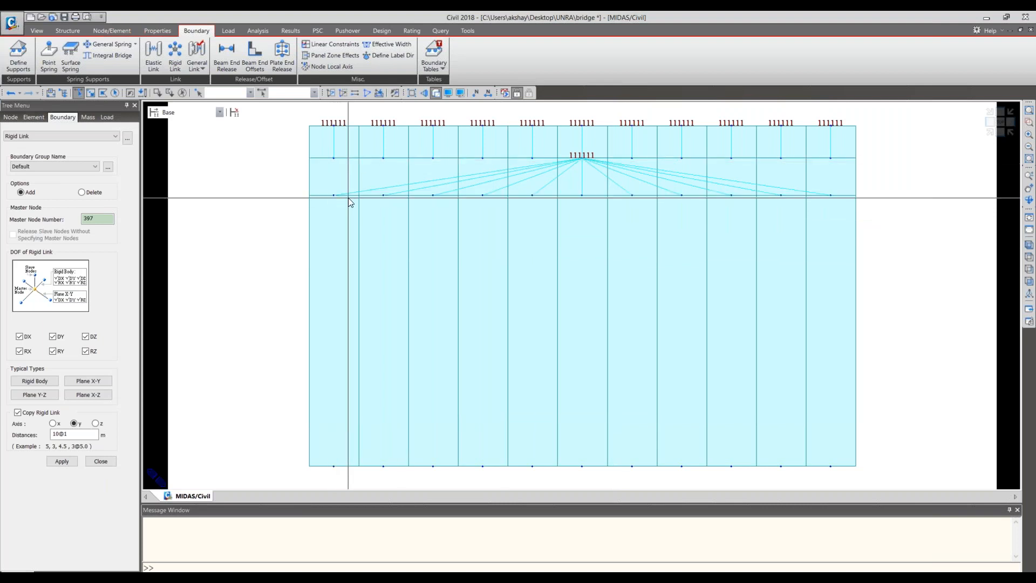
pyautogui.moveTo(348, 198)
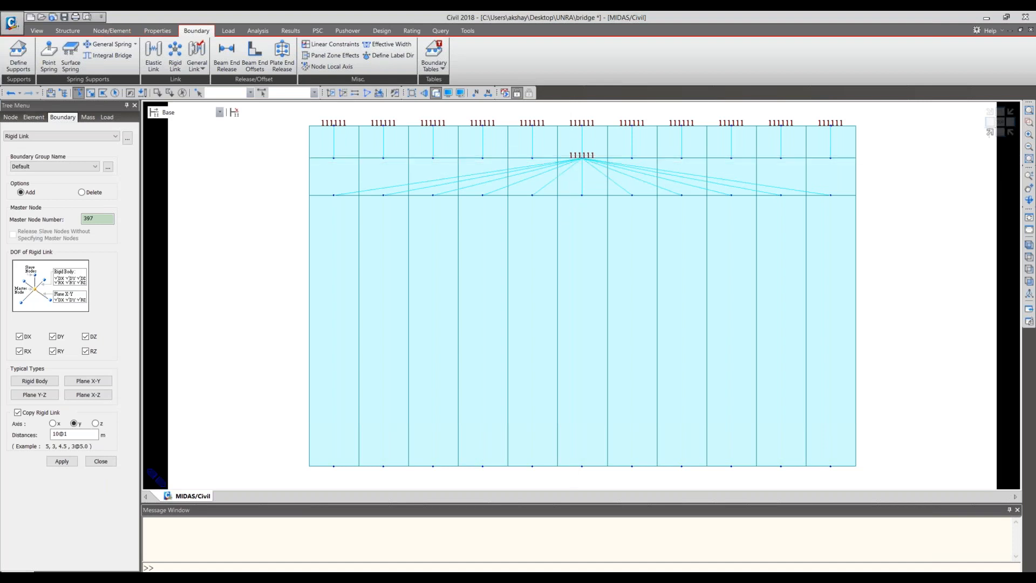
# - Inspect the rigid links between the deck, the end pier cap and the pier columns up close in isometric view
pyautogui.click(1029, 245)
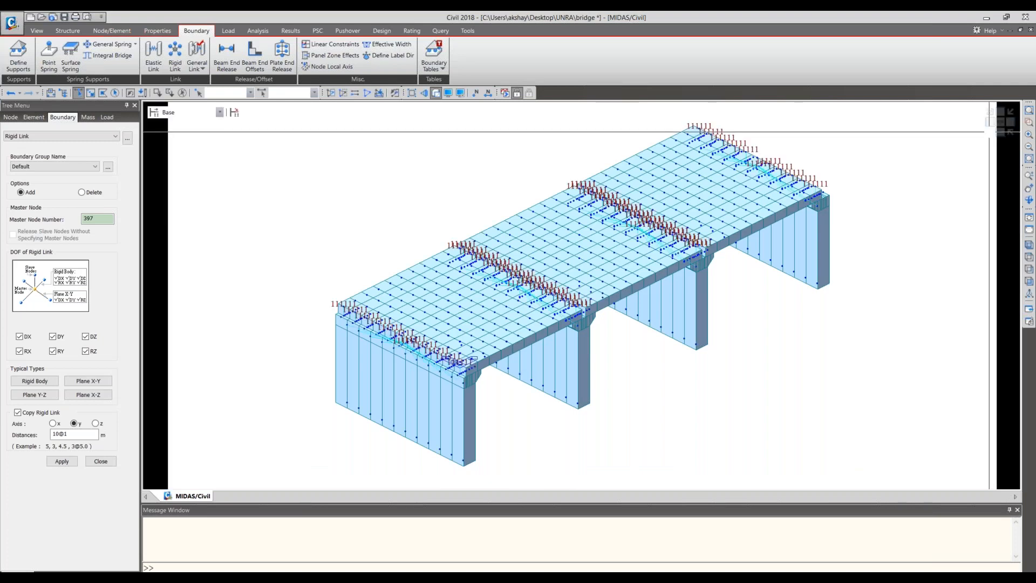
pyautogui.moveTo(567, 382); pyautogui.dragTo(508, 402, button='middle')
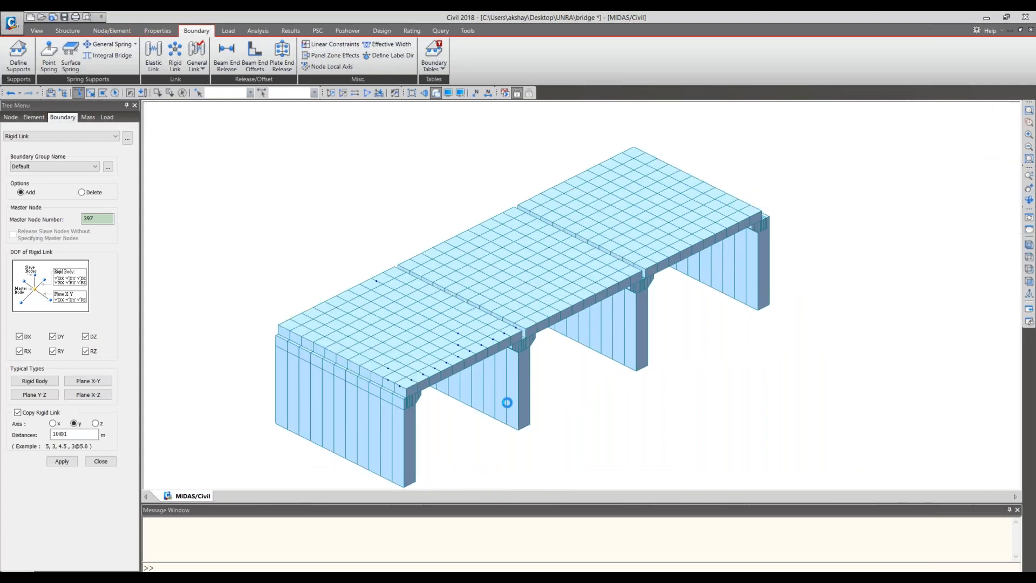
pyautogui.scroll(1, 506, 403)
pyautogui.scroll(3, 507, 403)
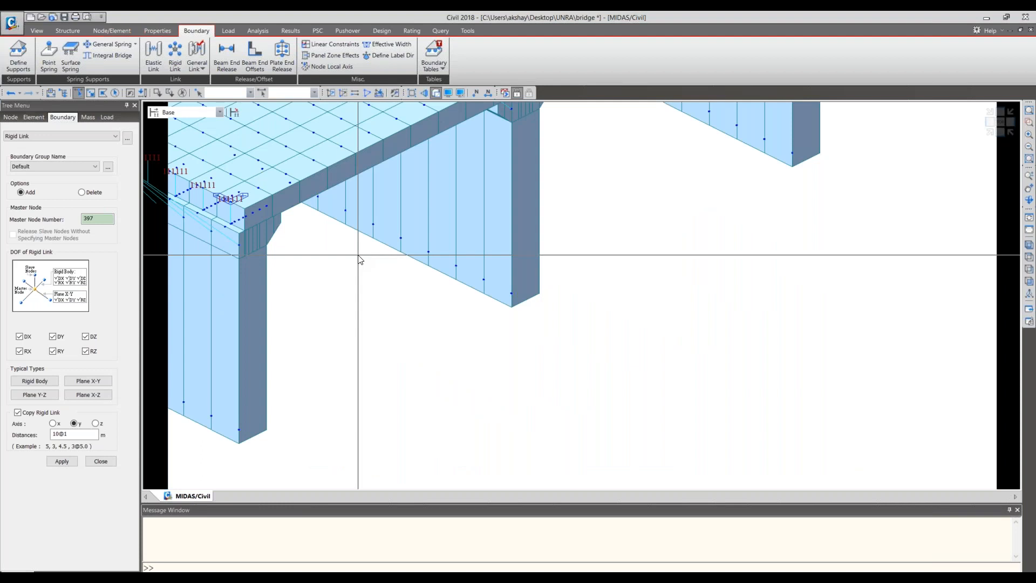
pyautogui.moveTo(164, 218); pyautogui.dragTo(296, 333, button='middle')
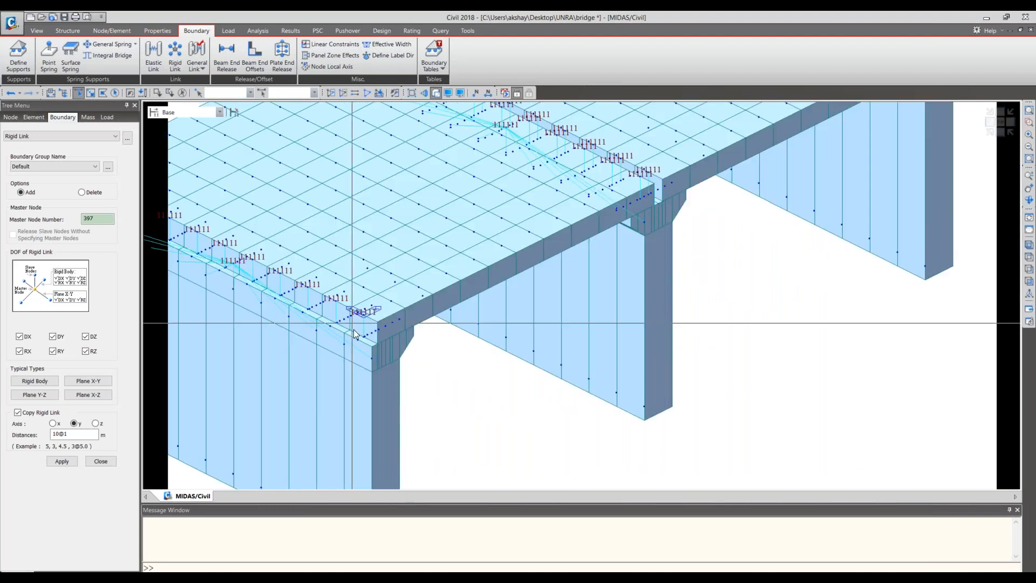
pyautogui.moveTo(355, 335); pyautogui.dragTo(442, 332, button='middle')
pyautogui.scroll(3, 442, 332)
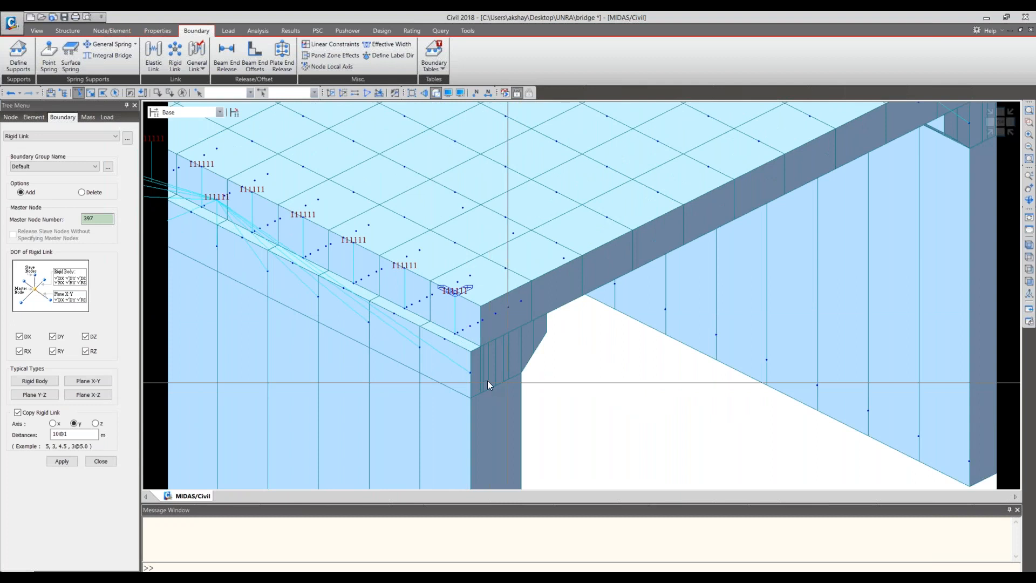
pyautogui.moveTo(486, 388)
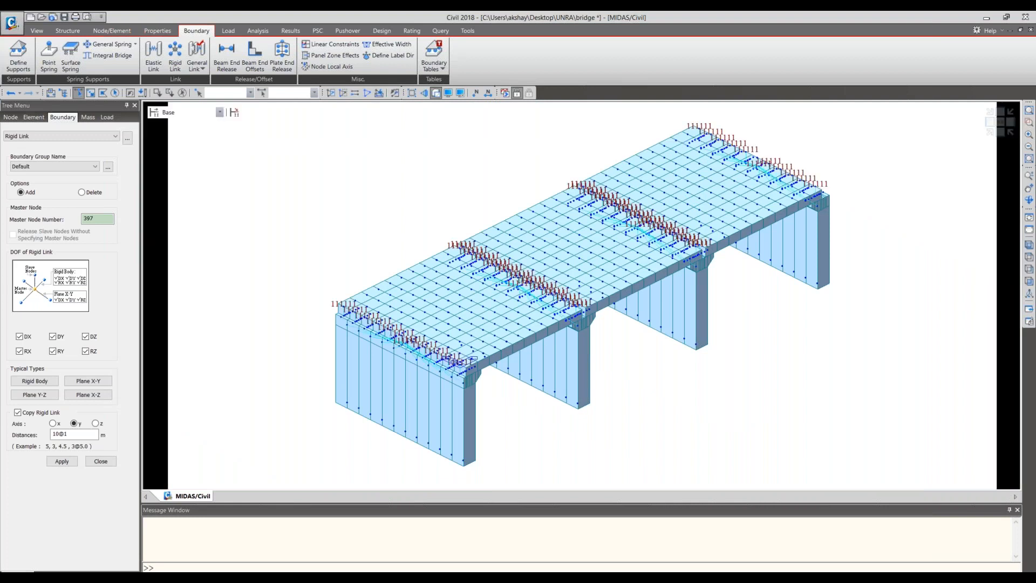
# - Restore the previous close-up of the bridge and close the Rigid Link settings
pyautogui.click(39, 31)
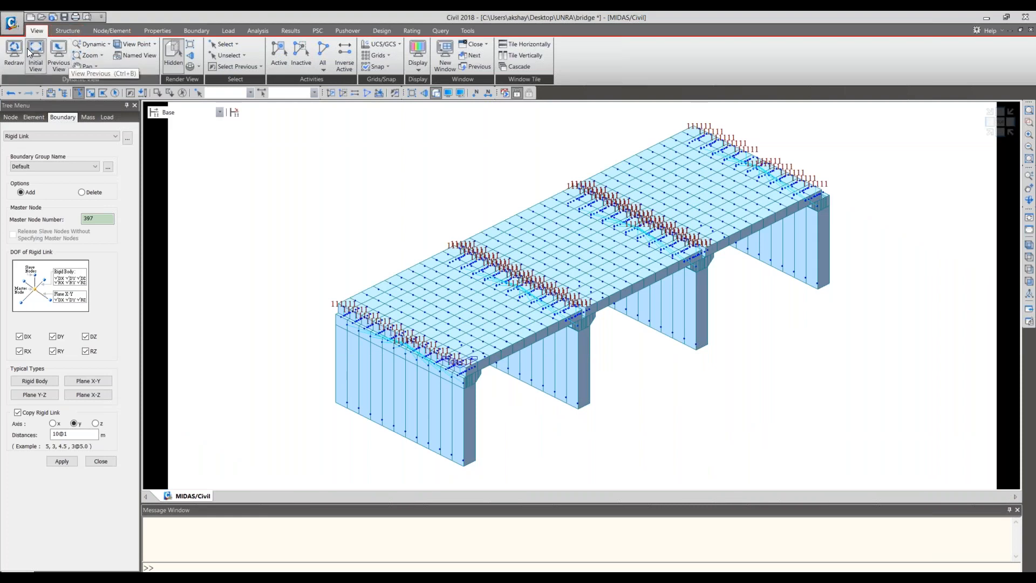
pyautogui.click(56, 54)
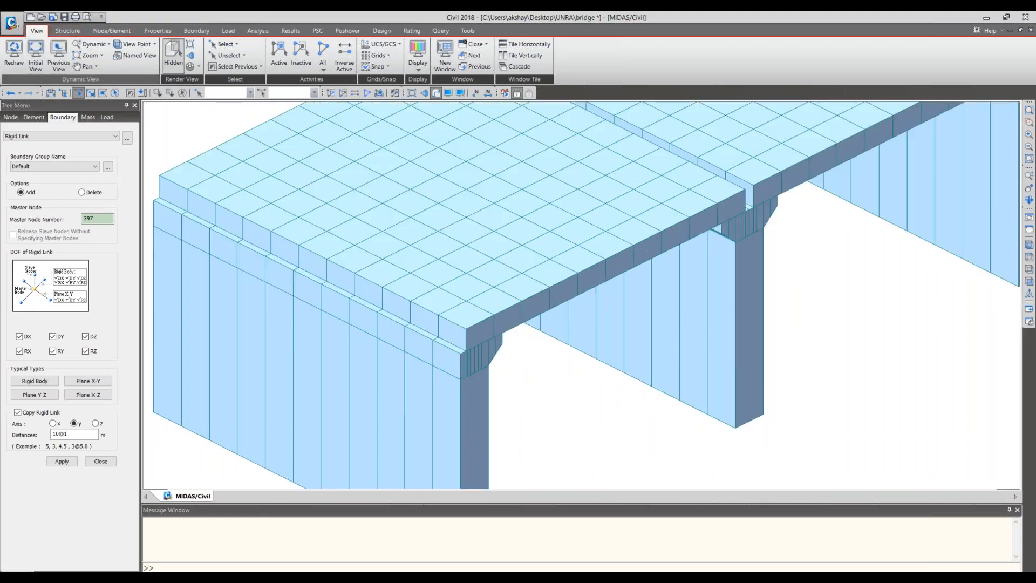
pyautogui.scroll(-2, 543, 244)
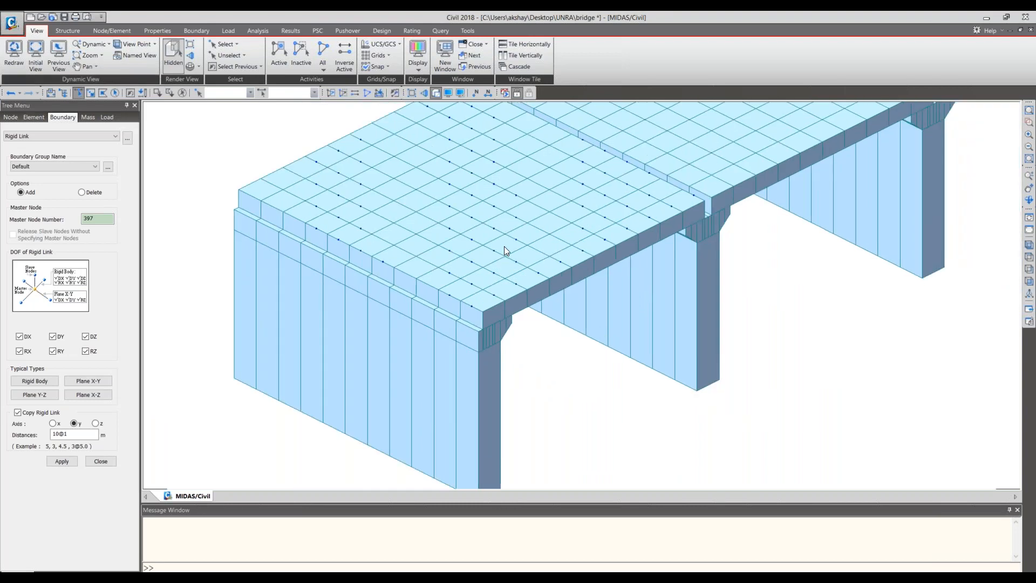
pyautogui.click(107, 463)
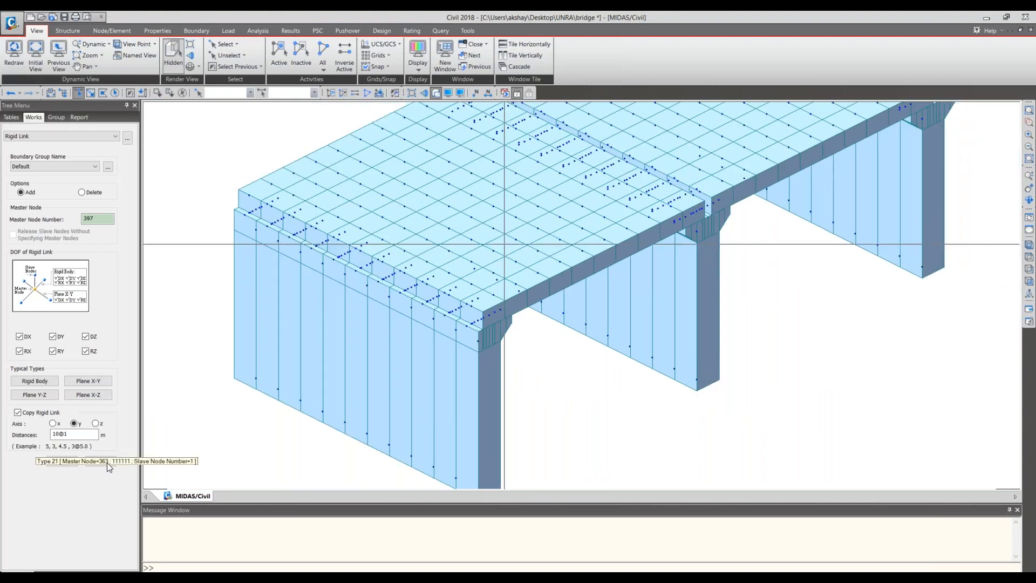
# - Hide the rigid link symbols in the model view and look over the rendered spans and piers
pyautogui.rightClick(112, 515)
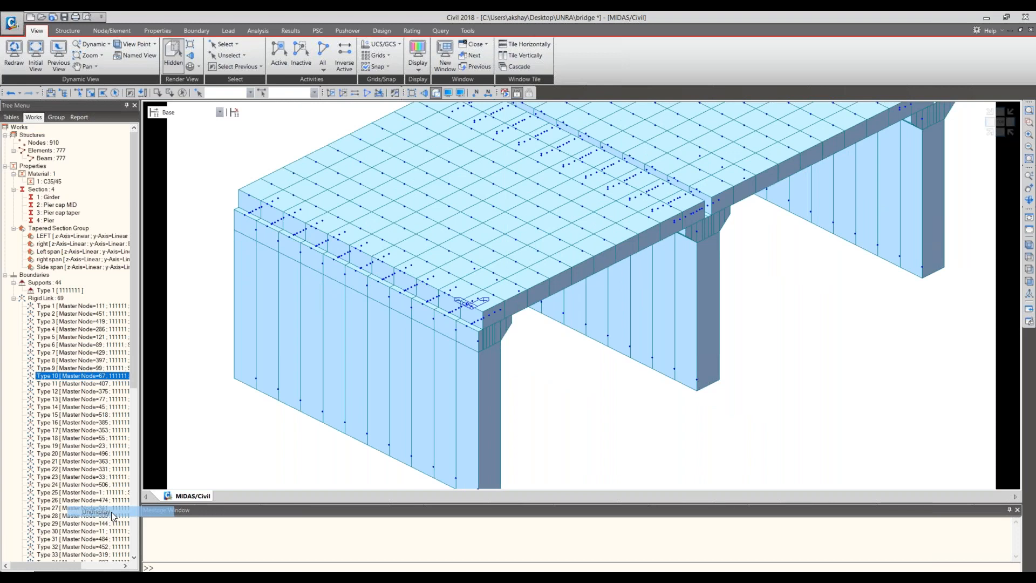
pyautogui.click(110, 513)
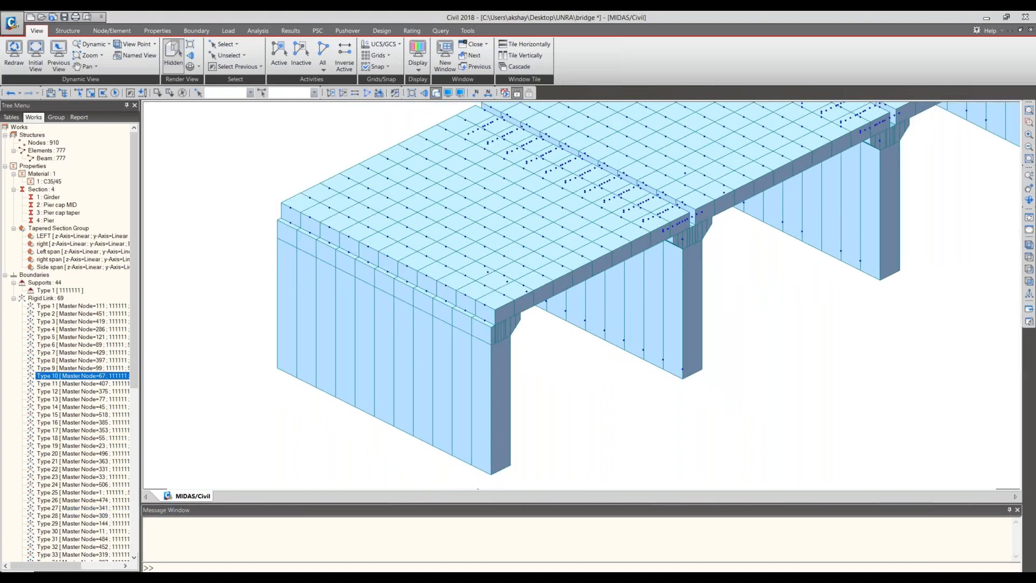
pyautogui.moveTo(673, 223); pyautogui.dragTo(490, 367, button='middle')
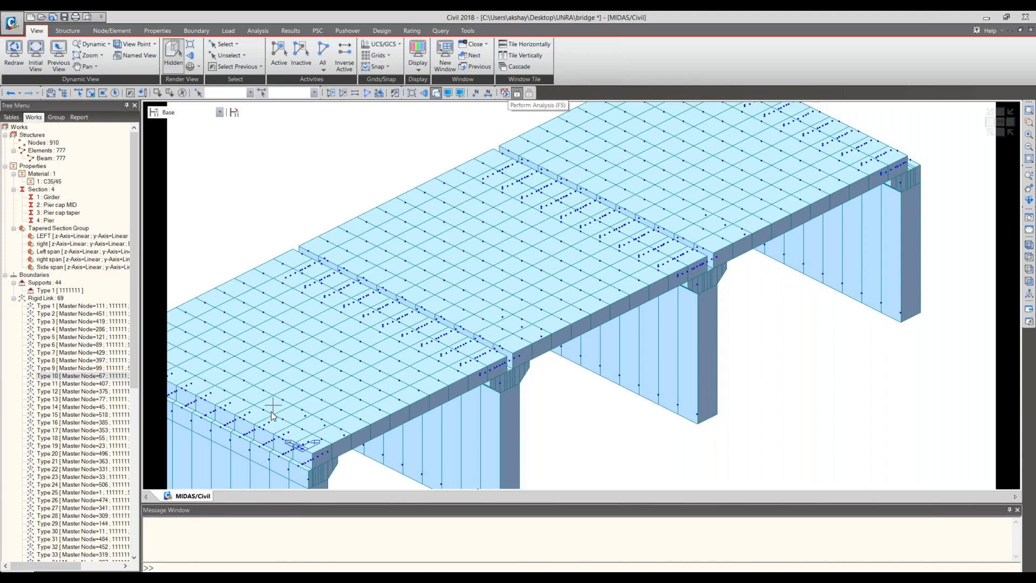
pyautogui.moveTo(271, 412); pyautogui.dragTo(315, 406, button='middle')
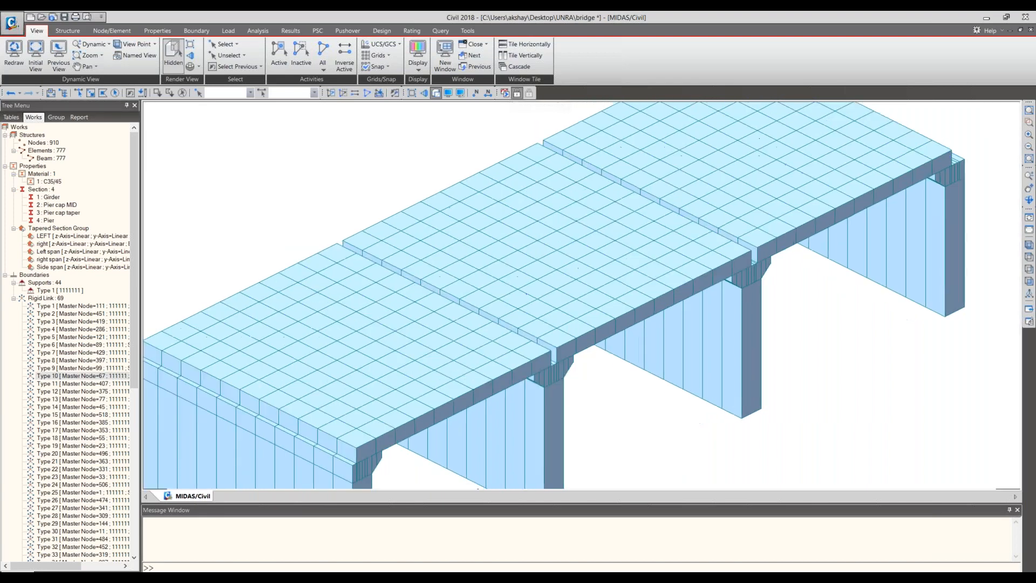
pyautogui.moveTo(336, 471); pyautogui.dragTo(388, 301)
pyautogui.scroll(5, 388, 302)
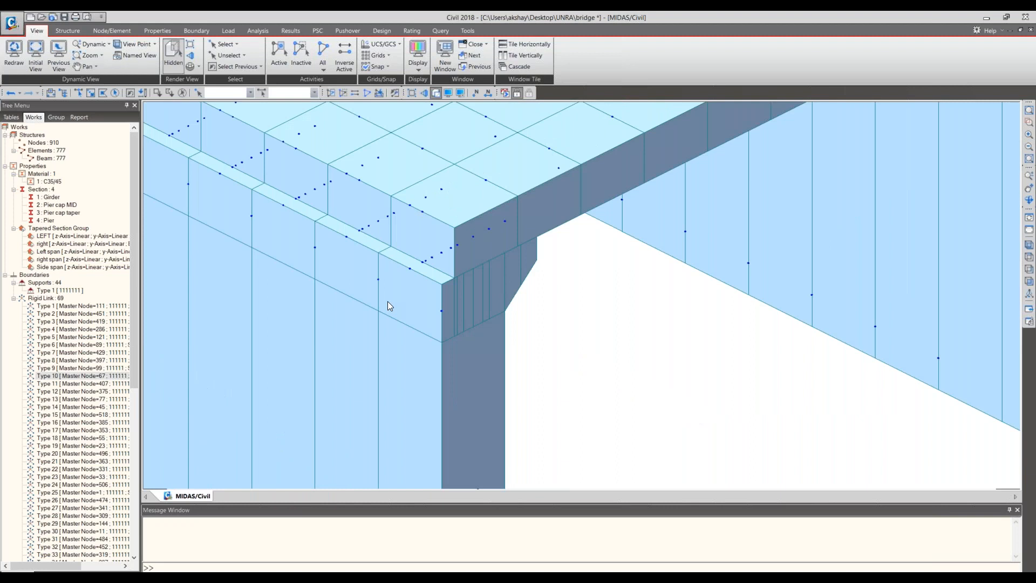
# - Examine the rendered deck edge and the nodes along the first end pier cap up close
pyautogui.moveTo(388, 301); pyautogui.dragTo(454, 355, button='middle')
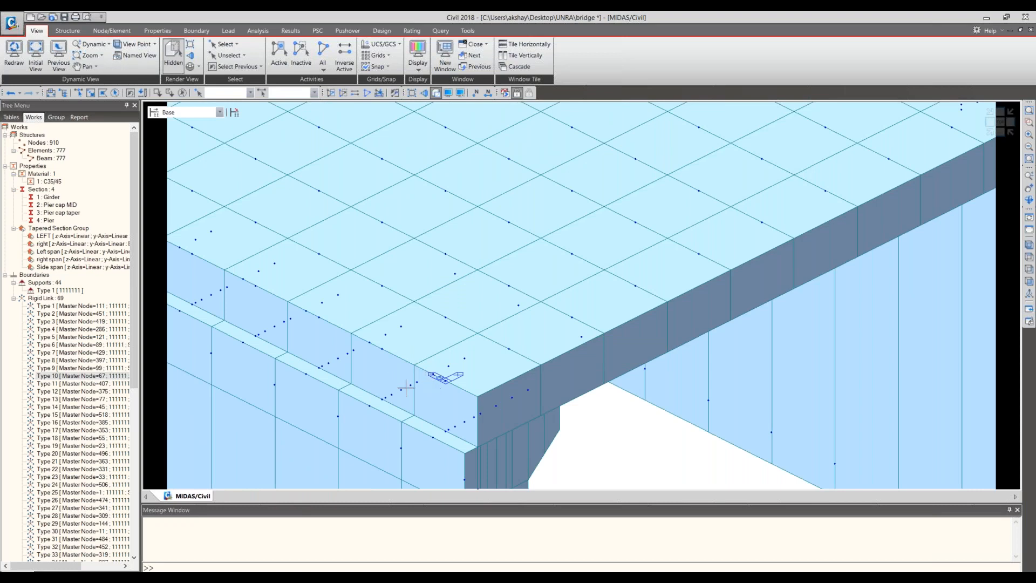
pyautogui.moveTo(406, 387); pyautogui.dragTo(741, 528, button='middle')
pyautogui.moveTo(303, 300); pyautogui.dragTo(345, 332, button='middle')
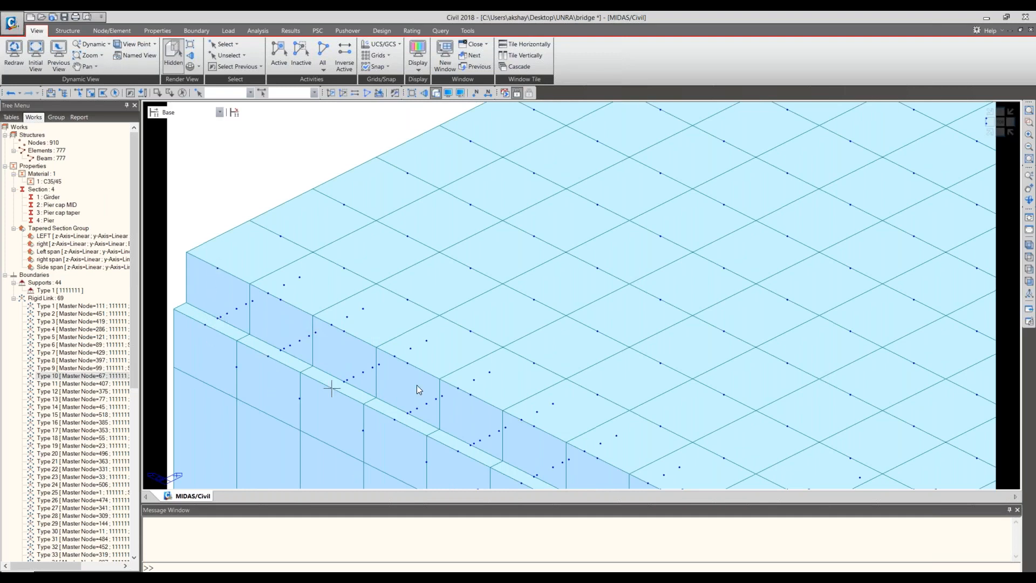
pyautogui.scroll(-1, 435, 371)
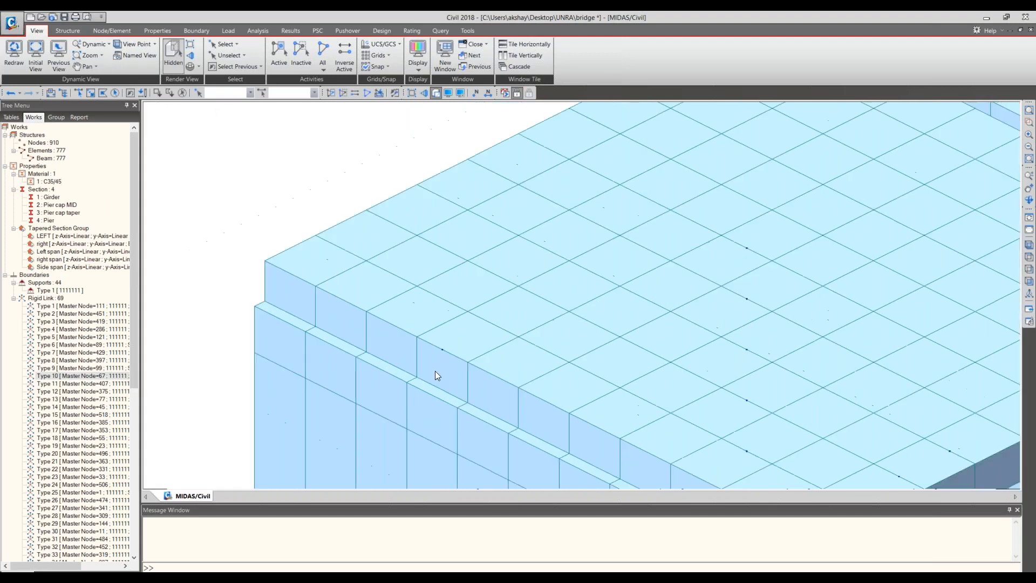
pyautogui.scroll(-1, 435, 370)
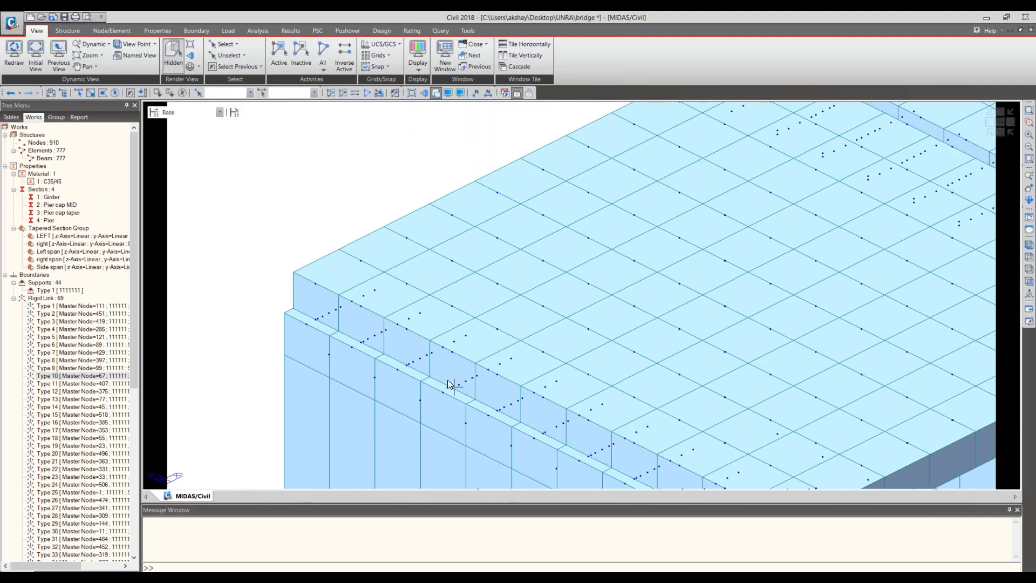
pyautogui.moveTo(452, 387); pyautogui.dragTo(358, 291, button='middle')
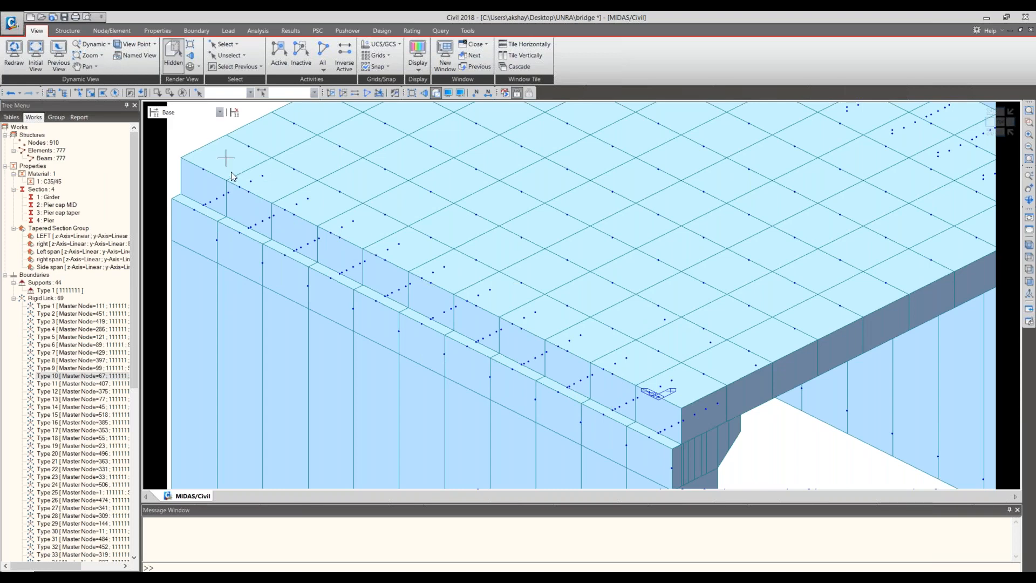
# - Try to run the analysis of the bridge model
pyautogui.moveTo(234, 176)
pyautogui.scroll(-1, 396, 184)
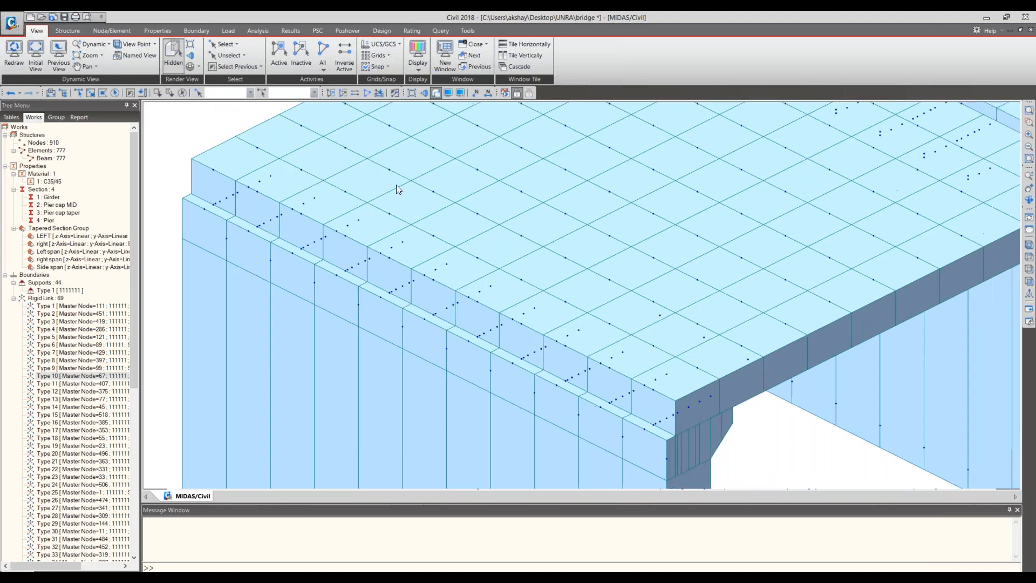
pyautogui.scroll(-3, 396, 185)
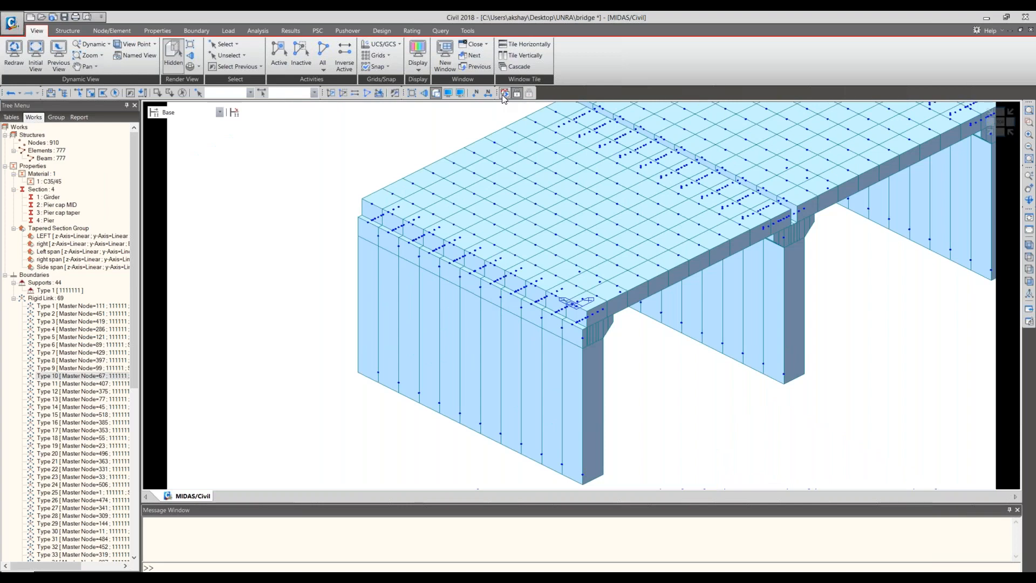
pyautogui.click(503, 93)
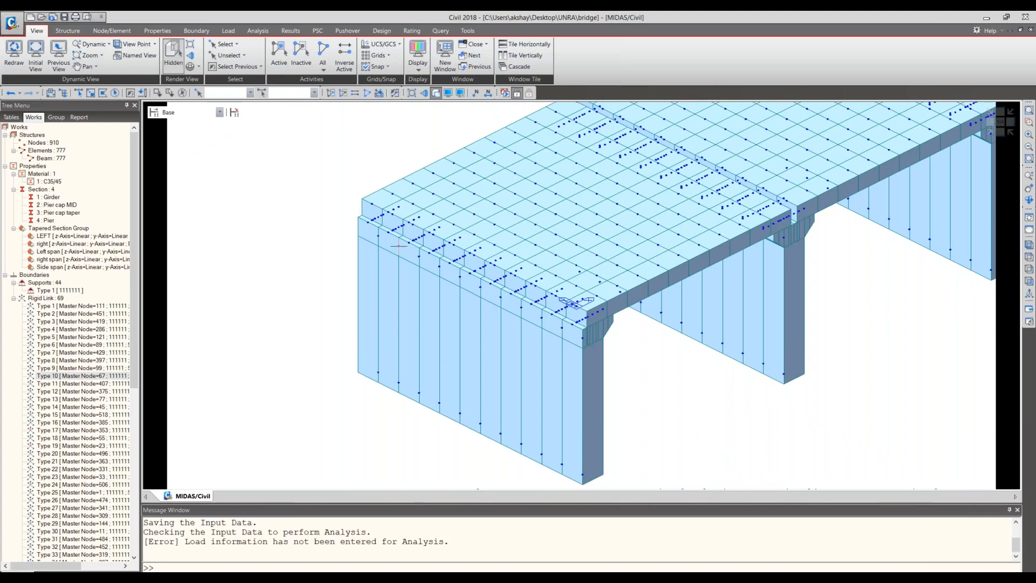
# - Examine the rendered first span where its deck edge rests on the end pier cap
pyautogui.moveTo(672, 238); pyautogui.dragTo(484, 313, button='middle')
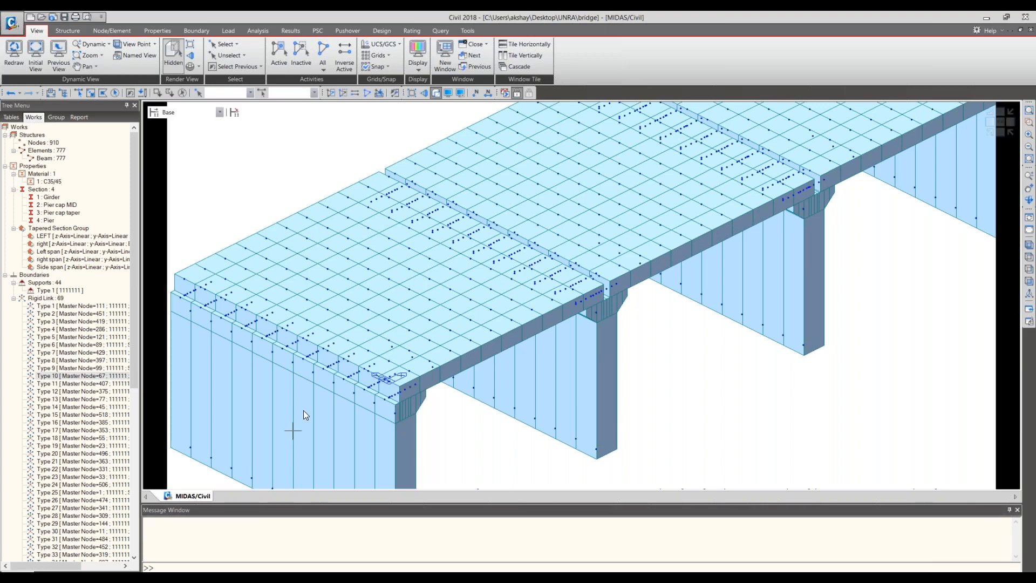
pyautogui.moveTo(303, 410); pyautogui.dragTo(347, 410, button='middle')
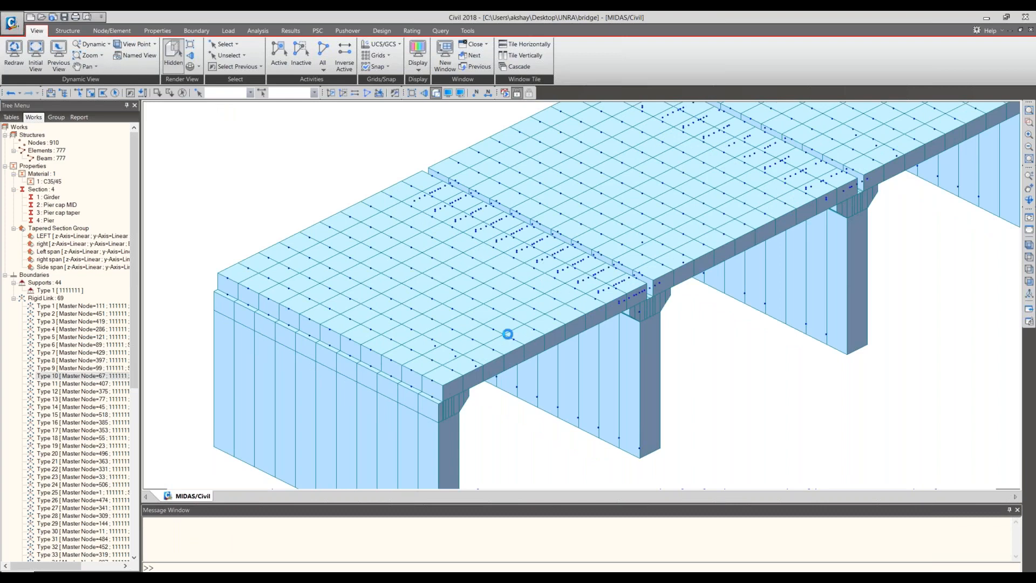
pyautogui.scroll(5, 468, 348)
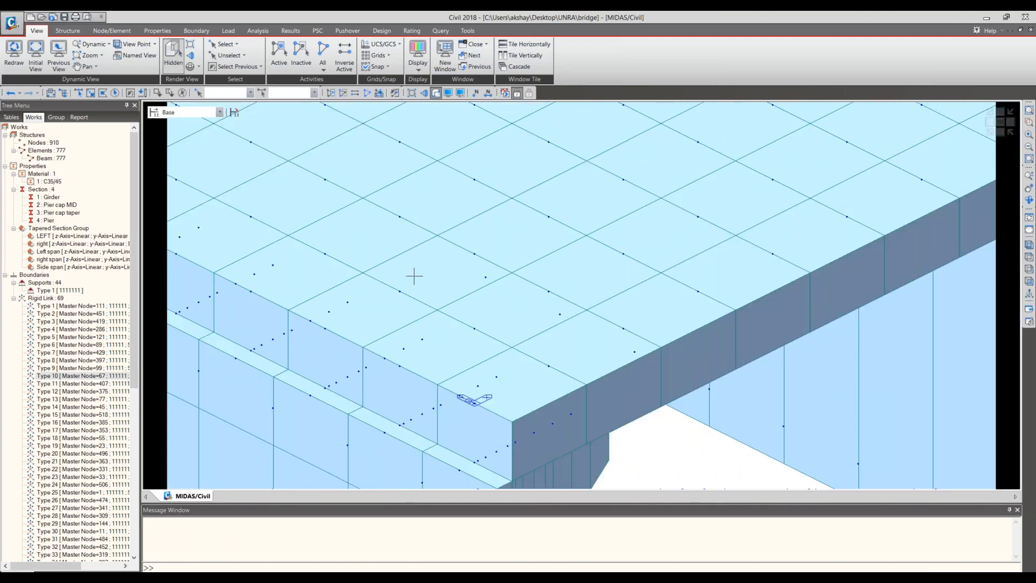
pyautogui.scroll(-1, 414, 276)
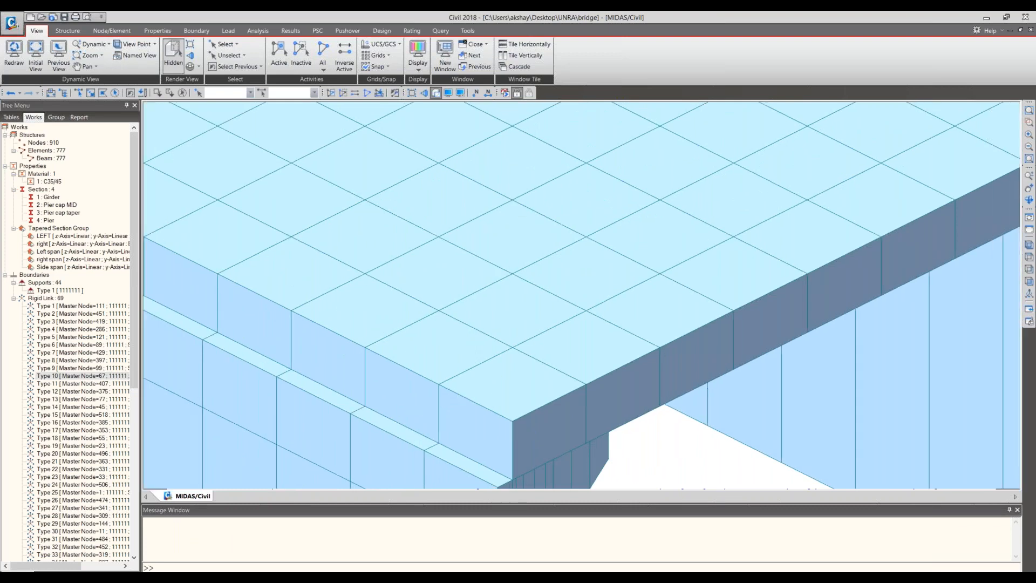
pyautogui.scroll(-2, 550, 360)
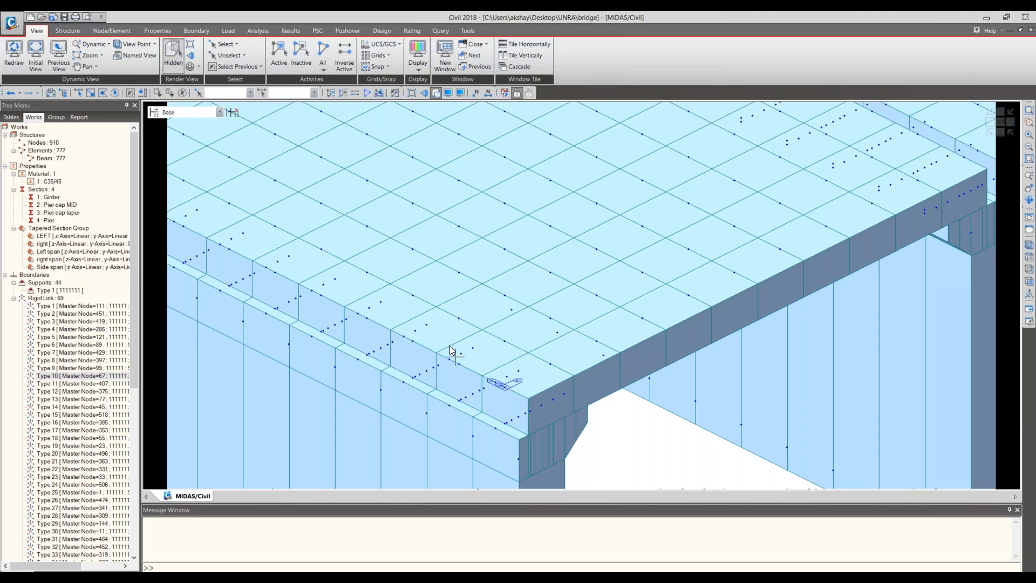
pyautogui.scroll(-1, 450, 346)
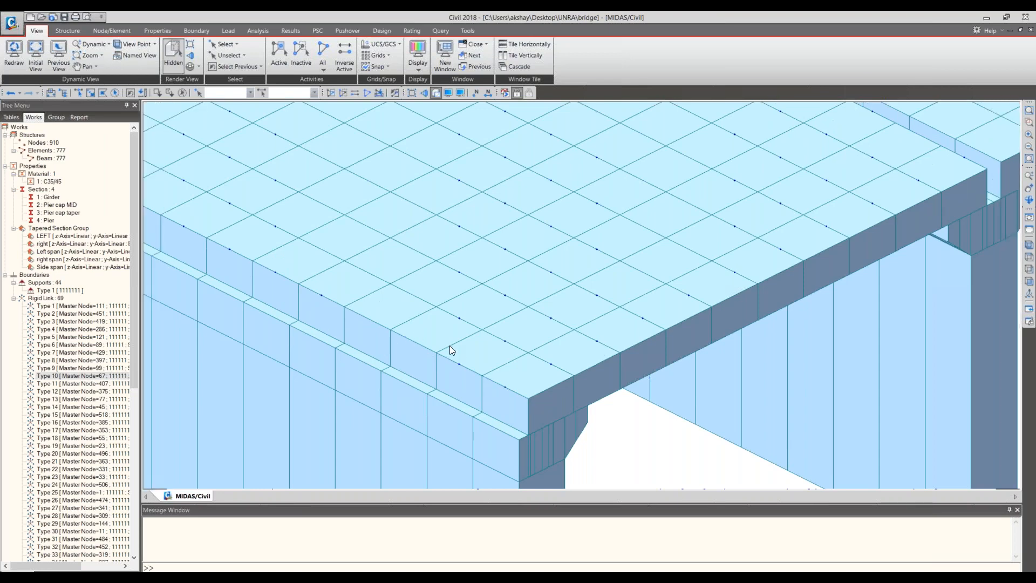
pyautogui.scroll(-1, 449, 345)
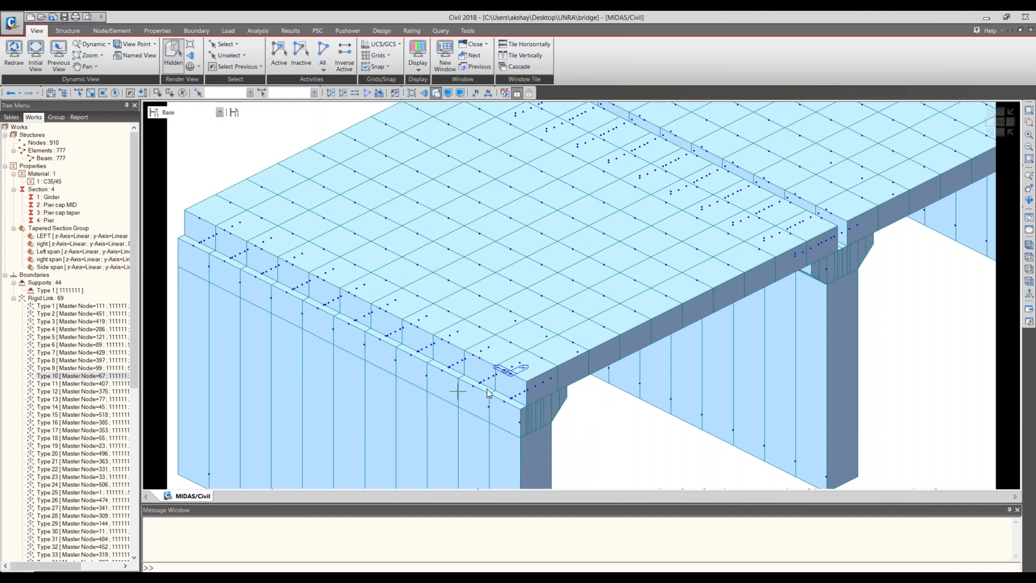
# - Show the rigid links again and inspect them along the deck joints, from the intermediate piers to the far end pier
pyautogui.moveTo(418, 394); pyautogui.dragTo(692, 281, button='middle')
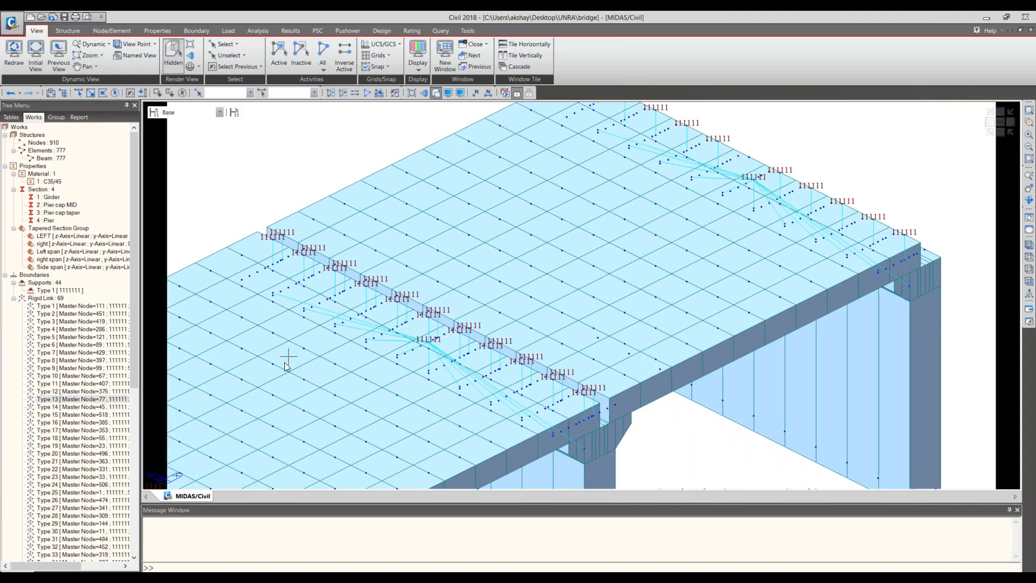
pyautogui.moveTo(287, 364); pyautogui.dragTo(519, 260, button='middle')
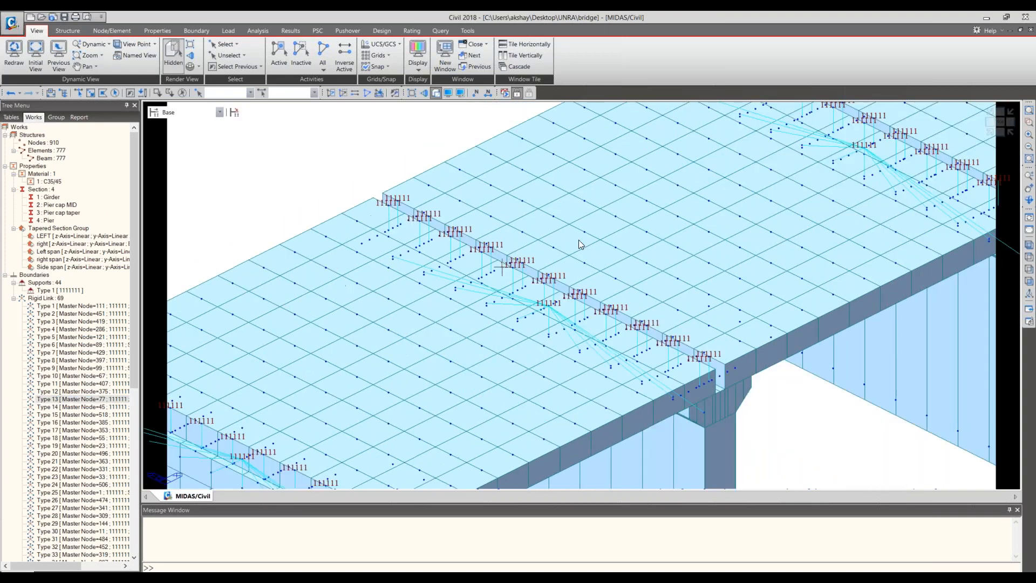
pyautogui.moveTo(573, 321); pyautogui.dragTo(631, 236, button='middle')
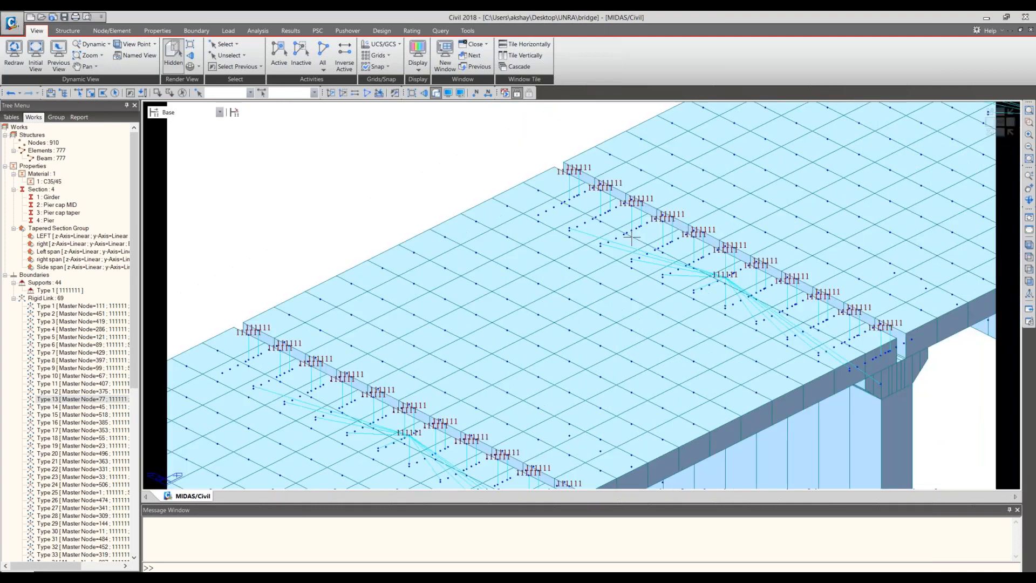
pyautogui.moveTo(937, 240); pyautogui.dragTo(626, 389, button='middle')
pyautogui.moveTo(759, 281); pyautogui.dragTo(591, 353, button='middle')
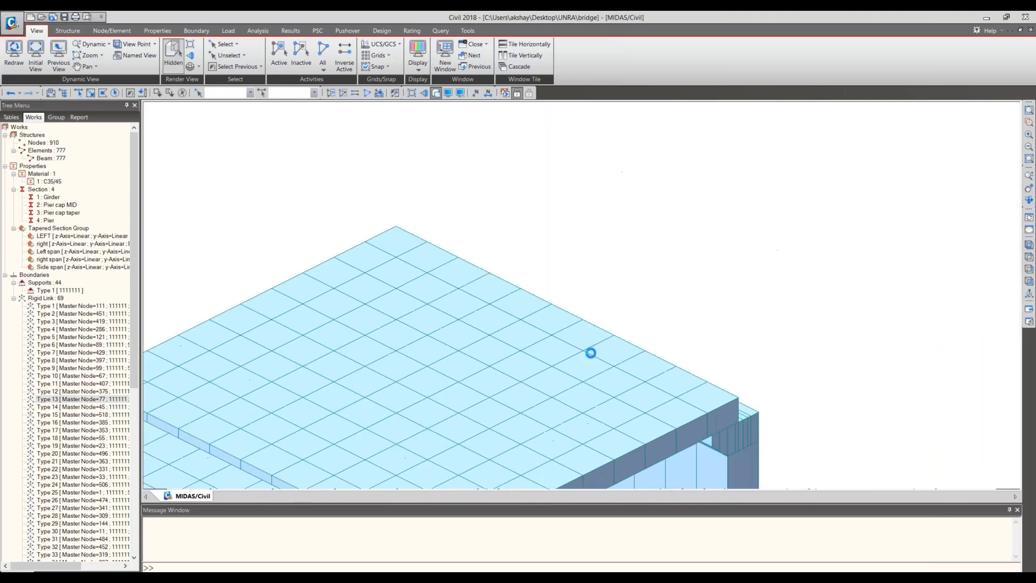
pyautogui.scroll(1, 591, 353)
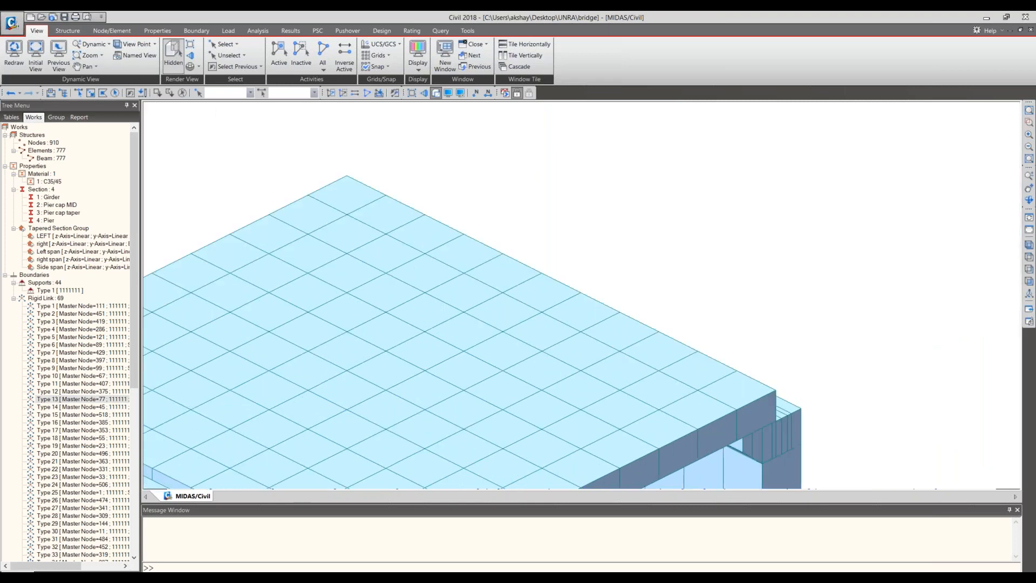
pyautogui.scroll(2, 604, 363)
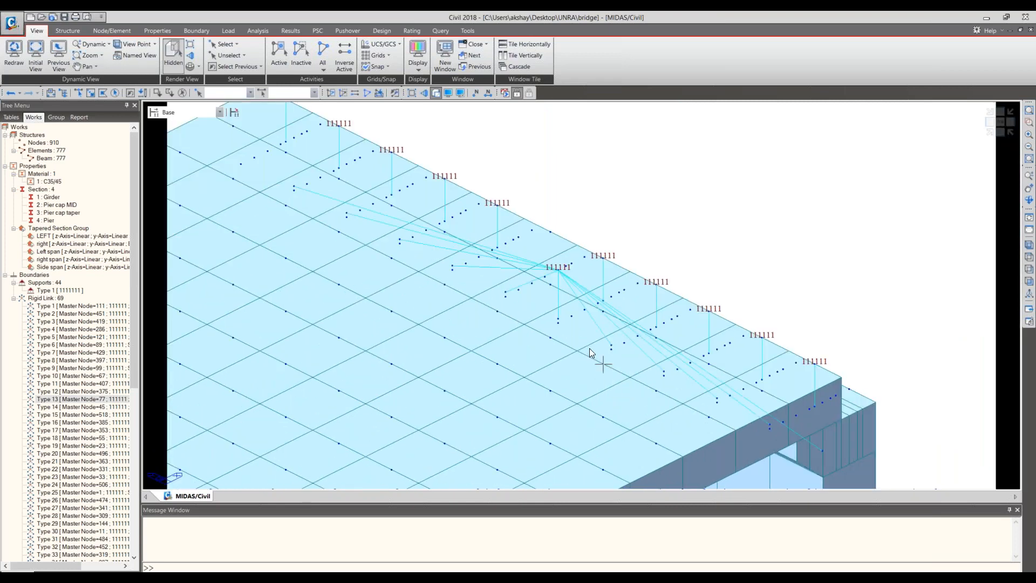
pyautogui.moveTo(590, 349)
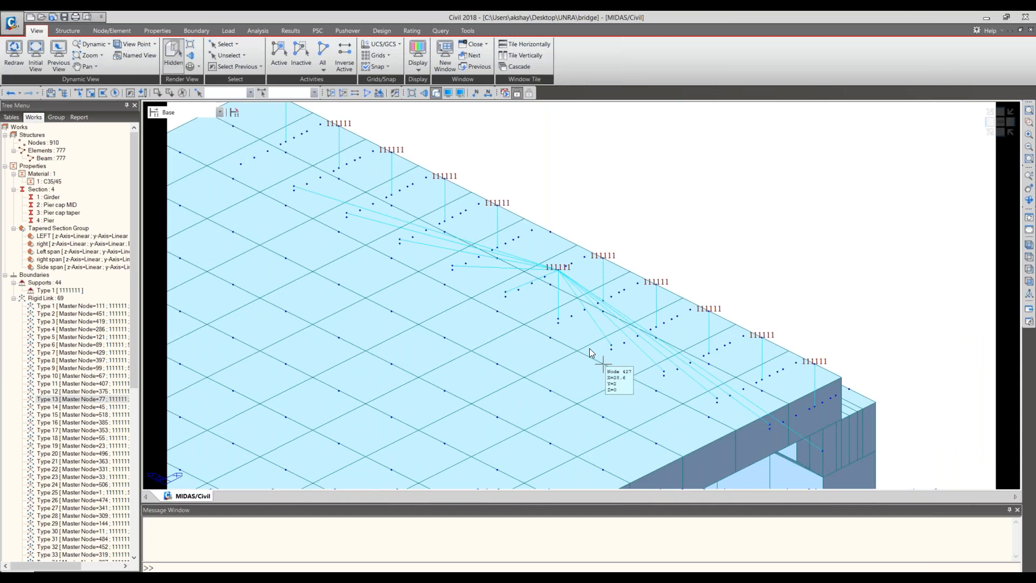
pyautogui.scroll(-1, 590, 348)
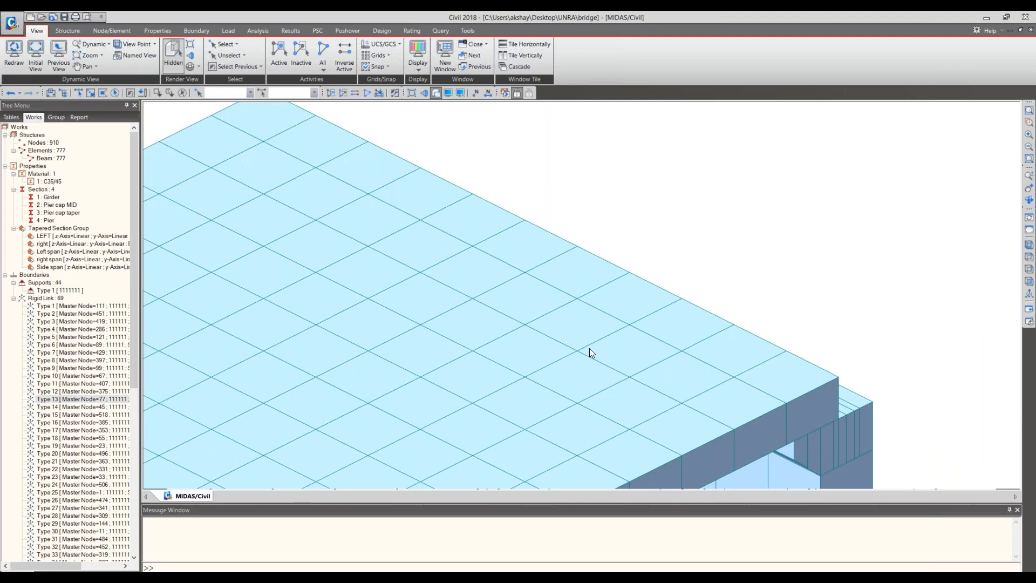
pyautogui.scroll(-3, 589, 348)
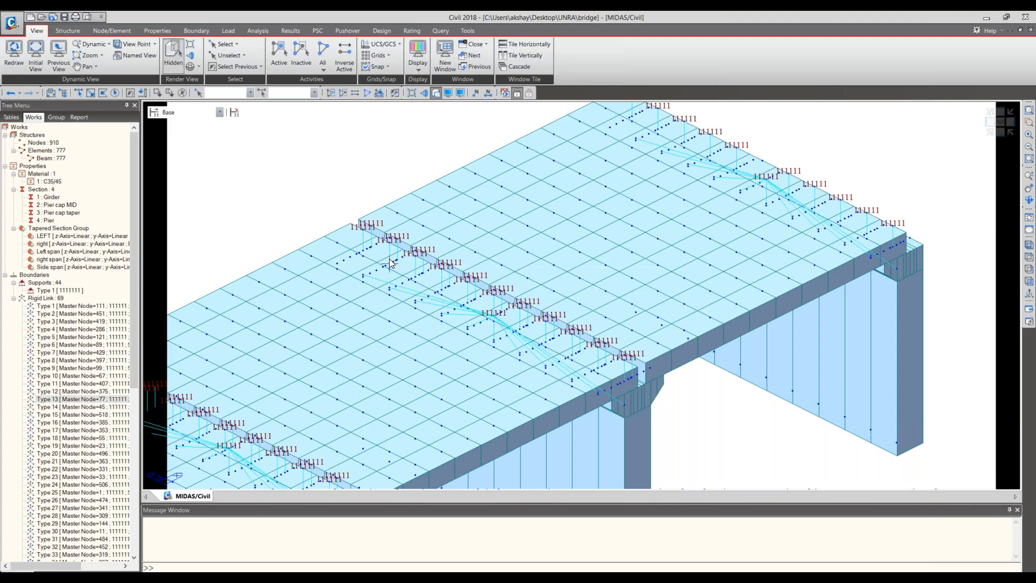
# - Inspect up close how the far end pier's rigid links connect the deck, cap and columns
pyautogui.moveTo(390, 263)
pyautogui.moveTo(920, 229); pyautogui.dragTo(641, 457, button='middle')
pyautogui.scroll(3, 537, 436)
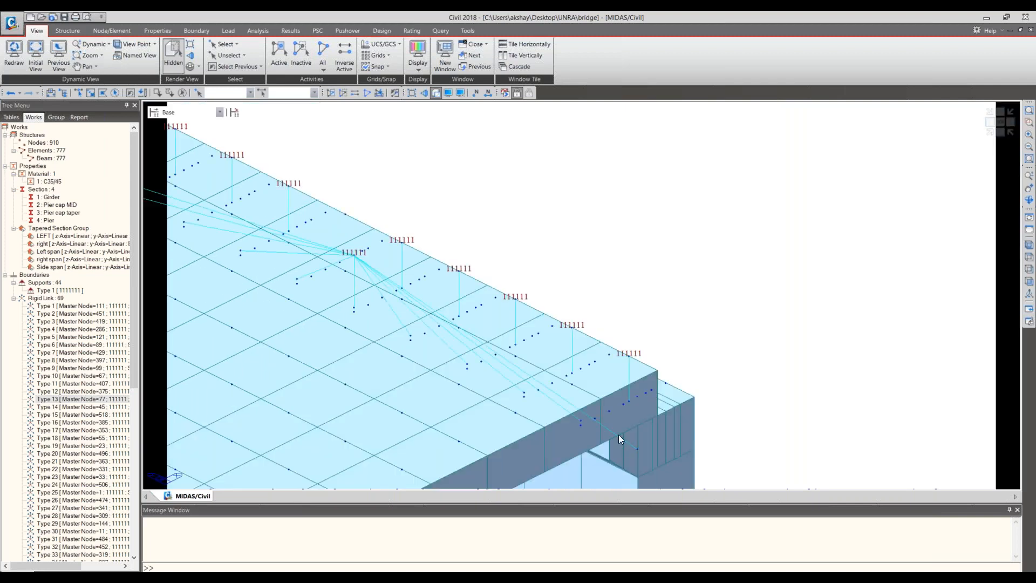
pyautogui.moveTo(619, 435)
pyautogui.scroll(2, 514, 371)
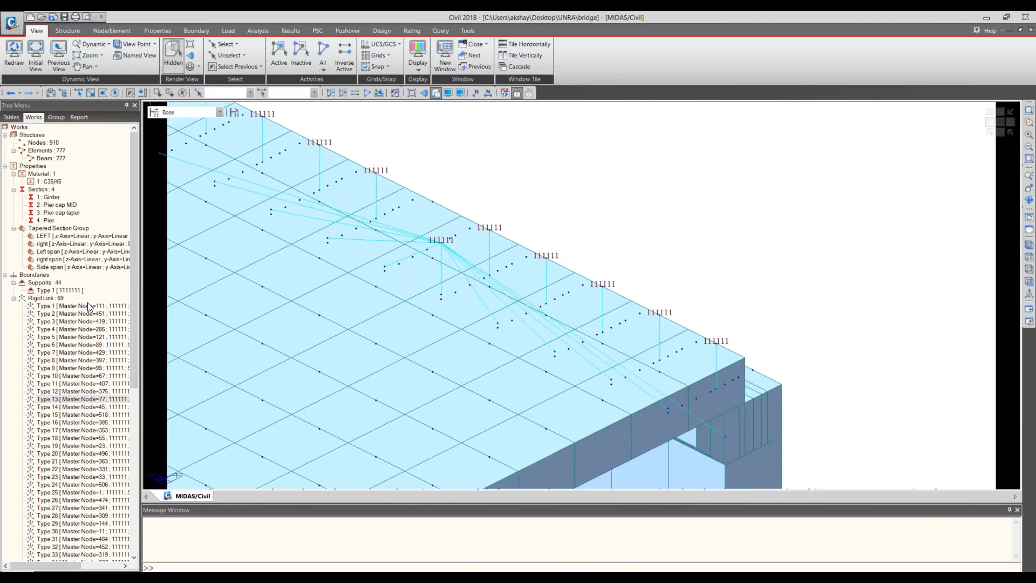
# - Check the far end pier's rigid links in wireframe side elevation, and return the whole bridge to isometric view
pyautogui.click(1000, 133)
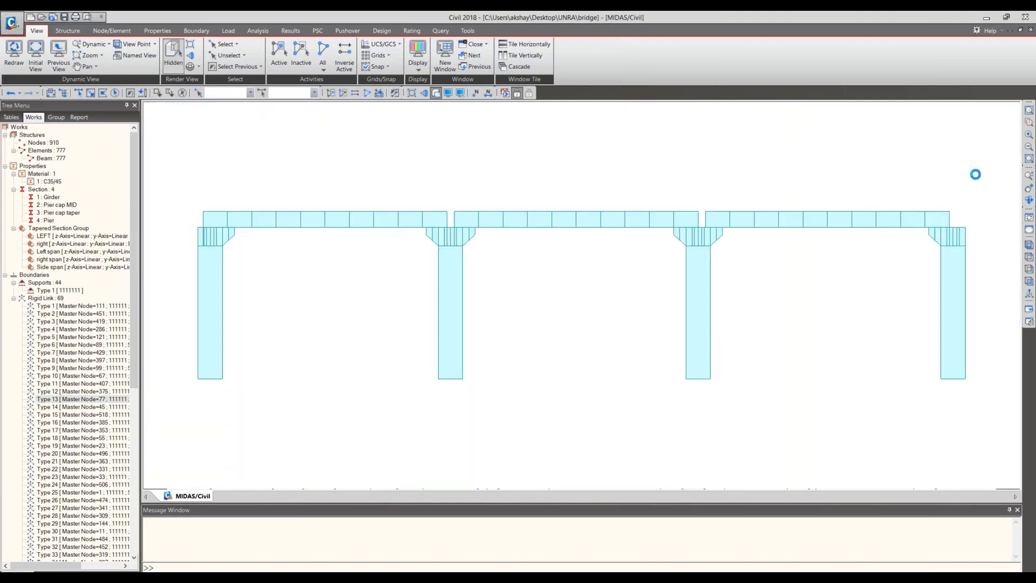
pyautogui.scroll(6, 718, 197)
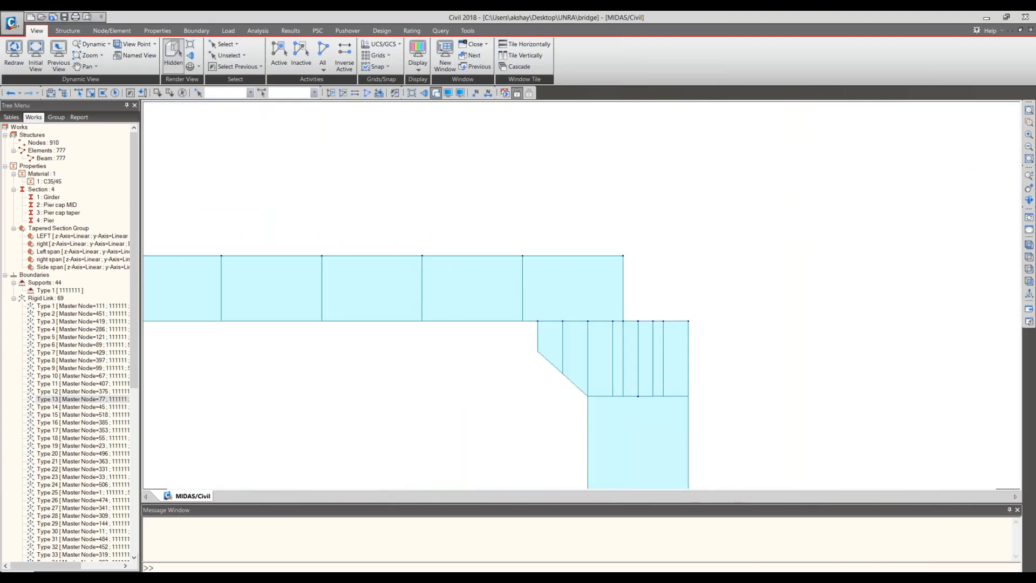
pyautogui.click(434, 94)
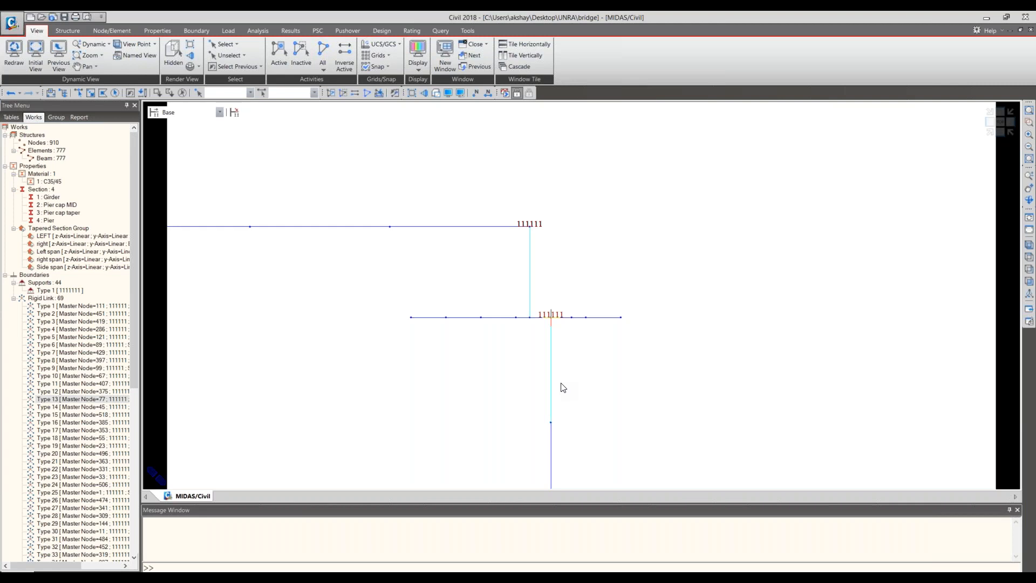
pyautogui.click(990, 135)
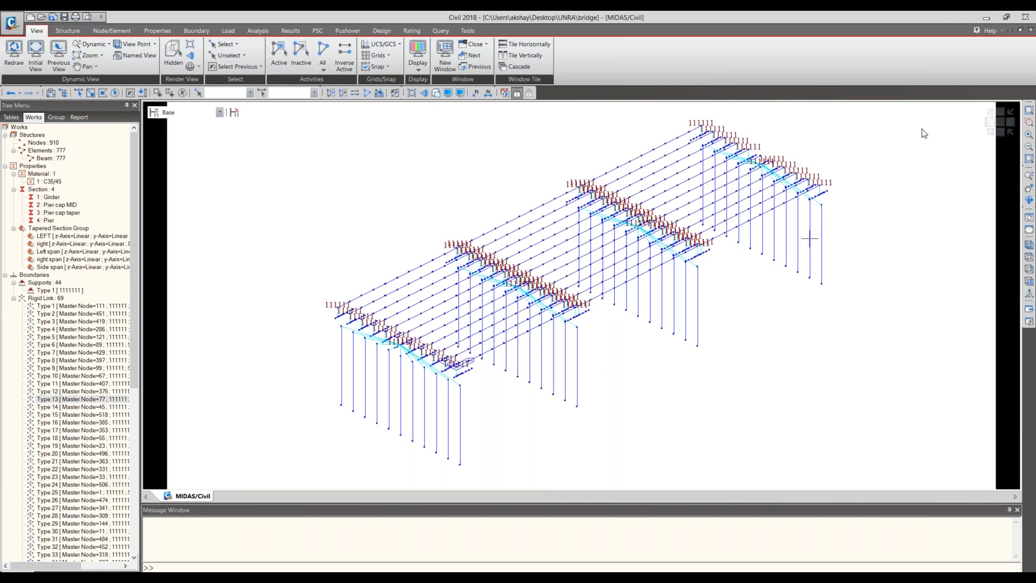
# - Examine up close the near end pier's rigid links between girder ends, pier cap and column tops
pyautogui.moveTo(472, 363); pyautogui.dragTo(504, 315, button='middle')
pyautogui.scroll(2, 505, 315)
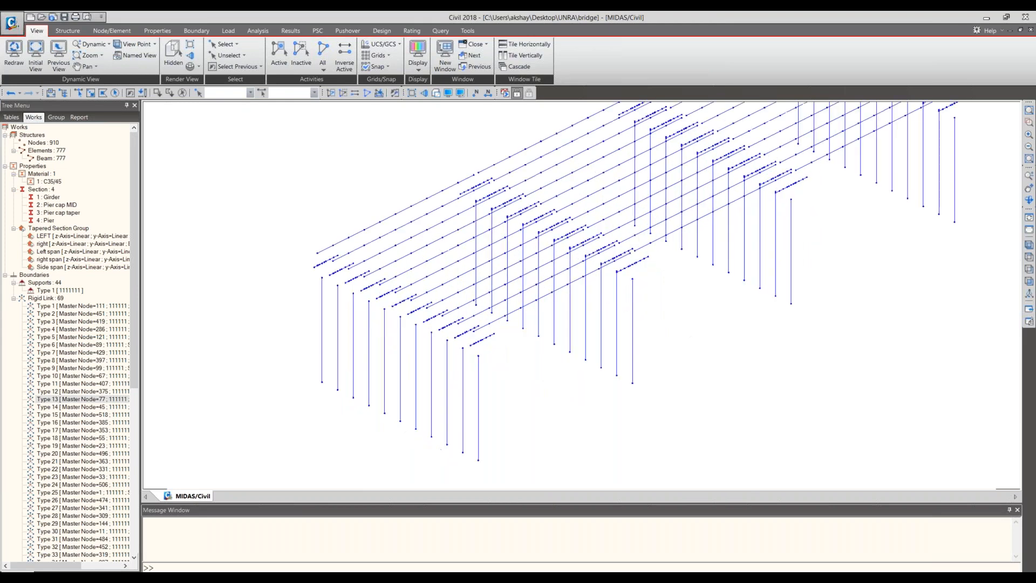
pyautogui.scroll(3, 493, 336)
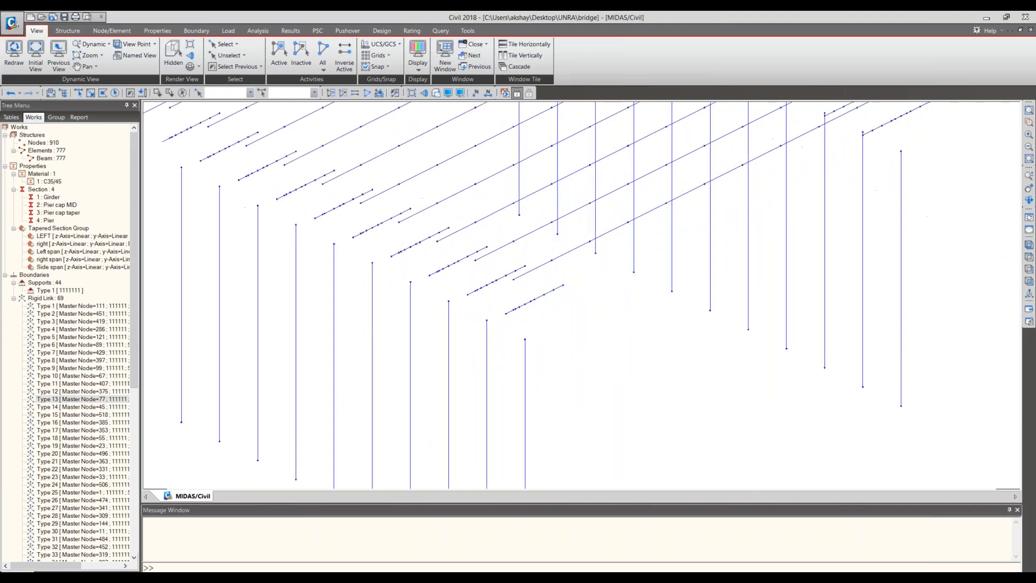
pyautogui.moveTo(493, 335); pyautogui.dragTo(596, 413, button='middle')
pyautogui.scroll(1, 448, 309)
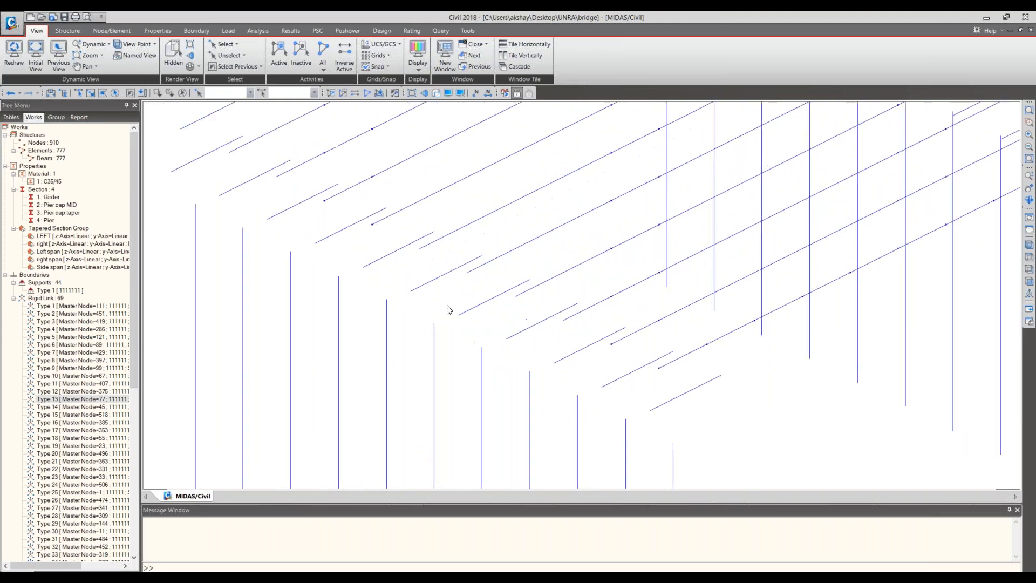
pyautogui.scroll(1, 447, 309)
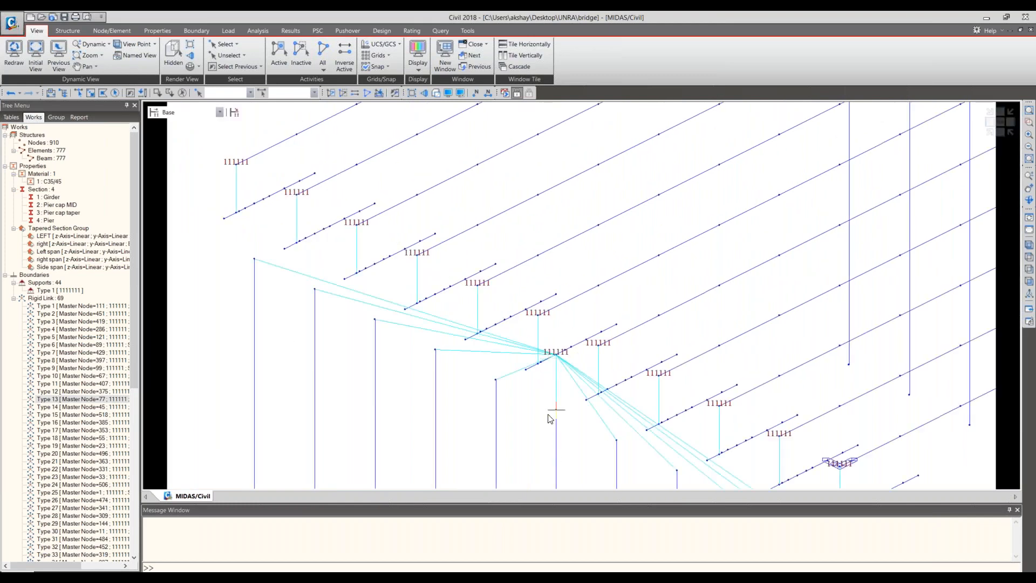
pyautogui.moveTo(549, 419); pyautogui.dragTo(515, 327, button='middle')
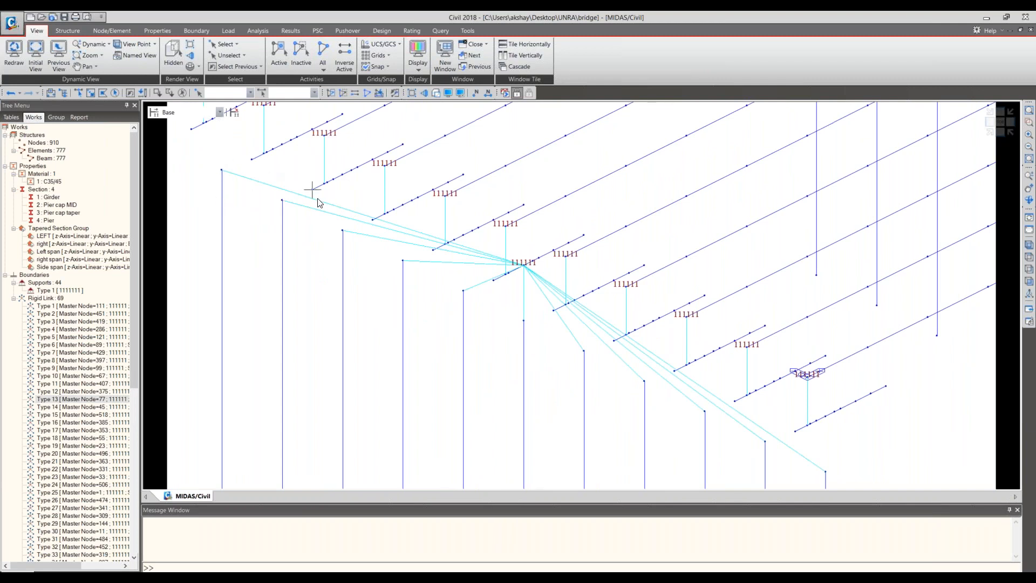
pyautogui.scroll(-1, 318, 204)
pyautogui.scroll(-1, 280, 181)
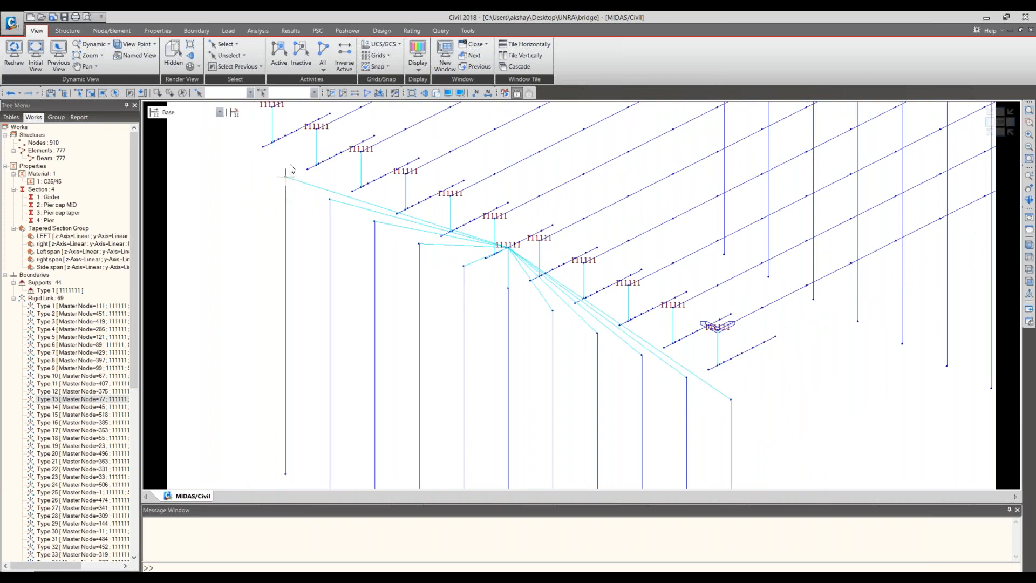
# - Check the near end pier's rigid links and supports in side elevation, and return the bridge to isometric view
pyautogui.click(1002, 134)
pyautogui.scroll(5, 342, 254)
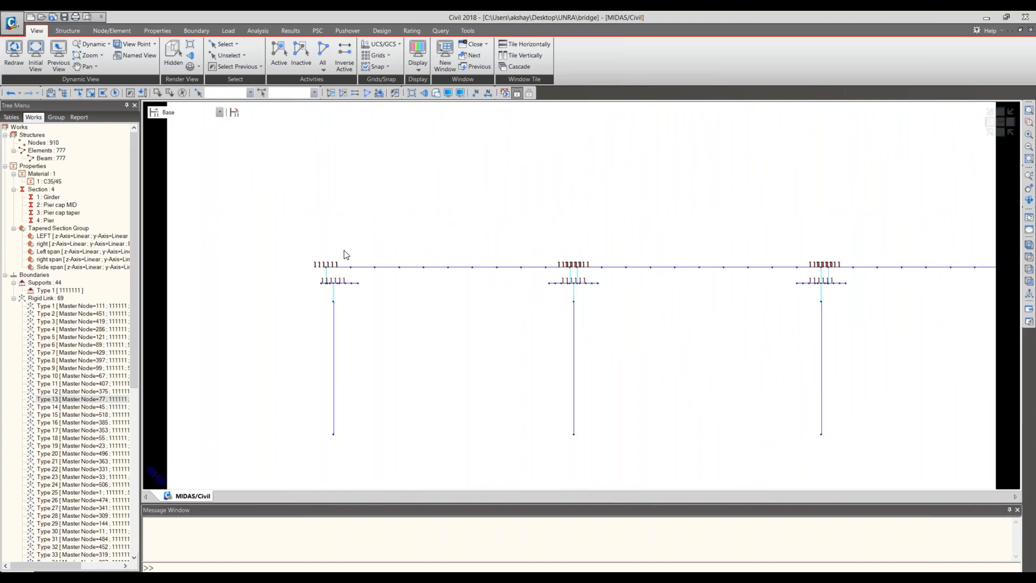
pyautogui.scroll(5, 364, 313)
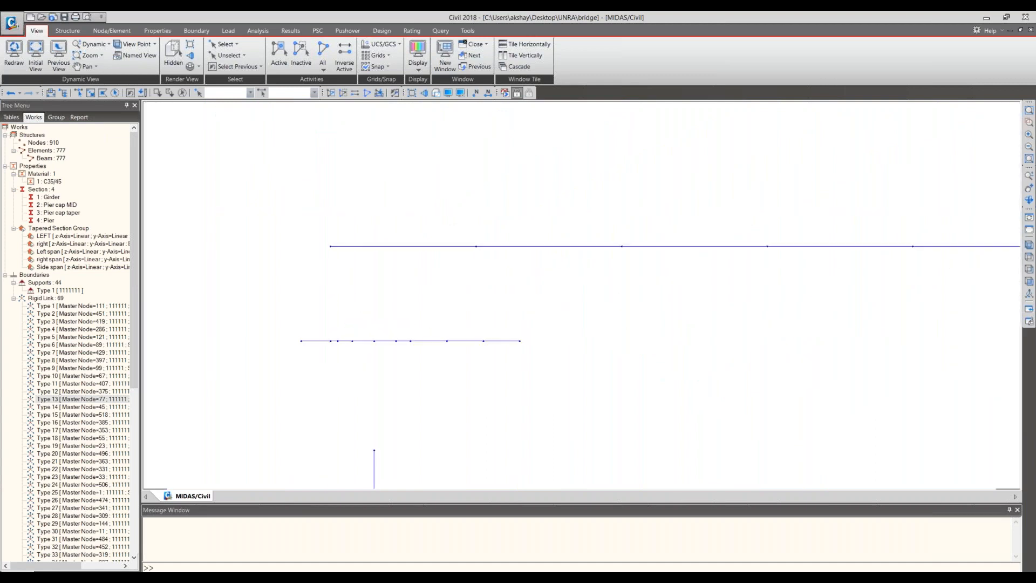
pyautogui.moveTo(362, 353); pyautogui.dragTo(373, 285, button='middle')
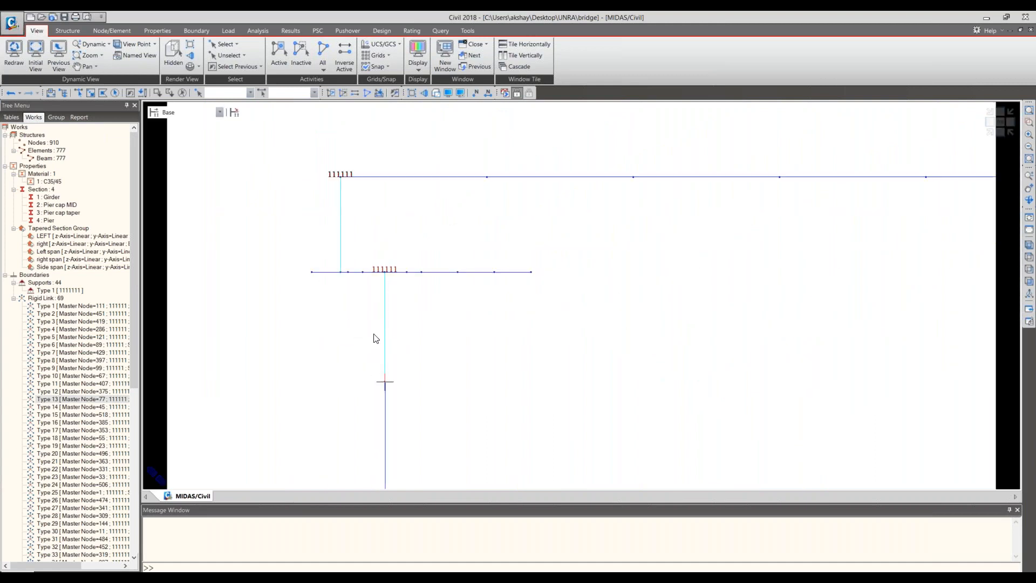
pyautogui.click(991, 127)
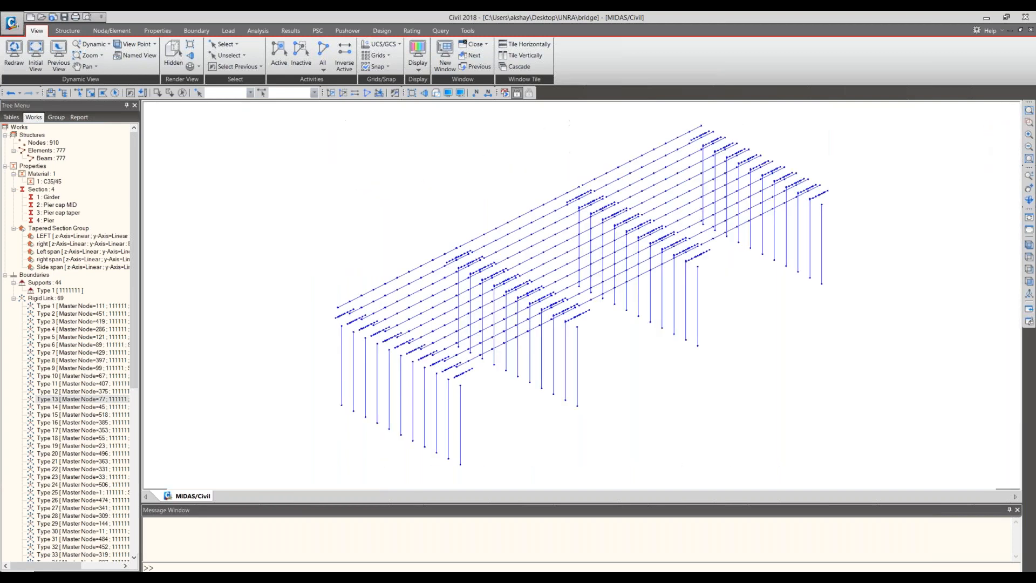
# - Inspect the rigid links fanning out to the near end pier's columns, and show the whole bridge rendered in isometric view
pyautogui.moveTo(582, 294); pyautogui.dragTo(615, 264, button='middle')
pyautogui.scroll(1, 423, 304)
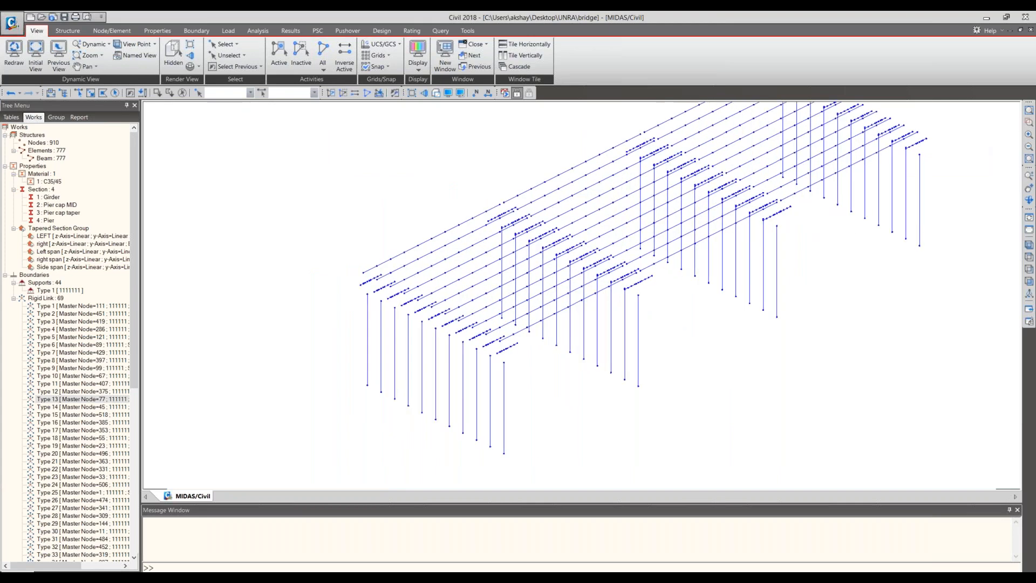
pyautogui.scroll(3, 446, 316)
pyautogui.scroll(3, 606, 378)
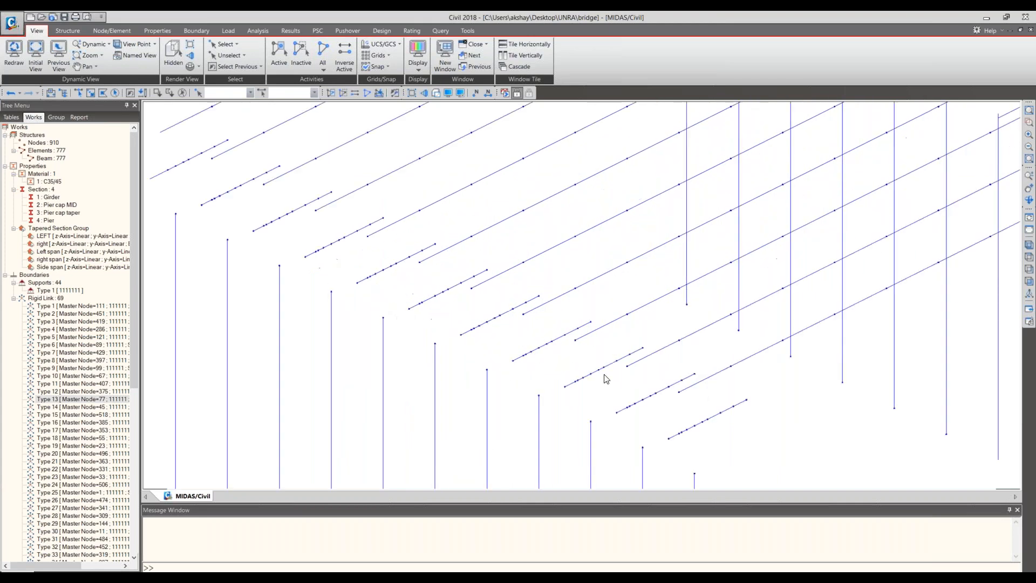
pyautogui.scroll(2, 606, 378)
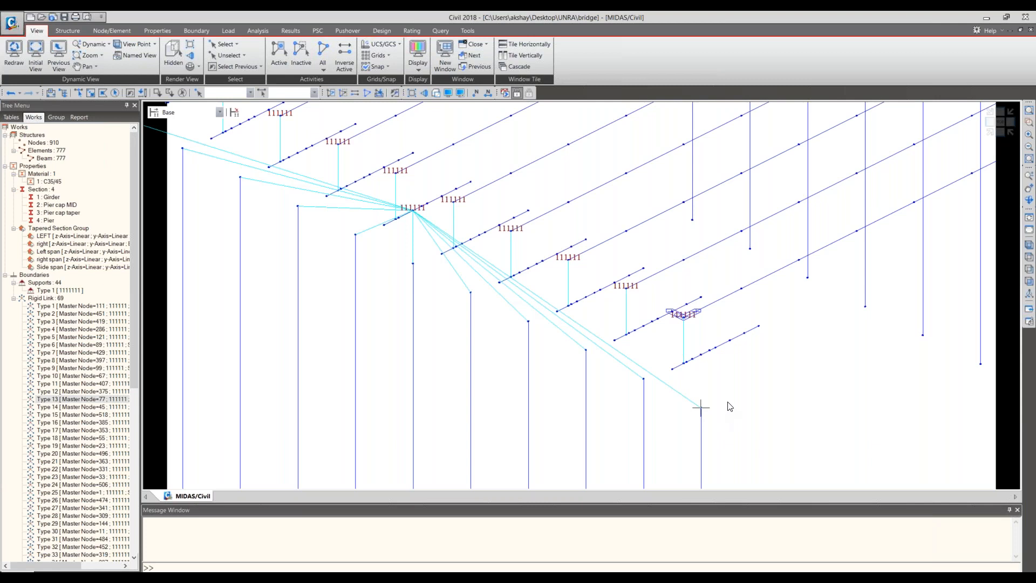
pyautogui.moveTo(728, 402)
pyautogui.moveTo(297, 206); pyautogui.dragTo(419, 264, button='middle')
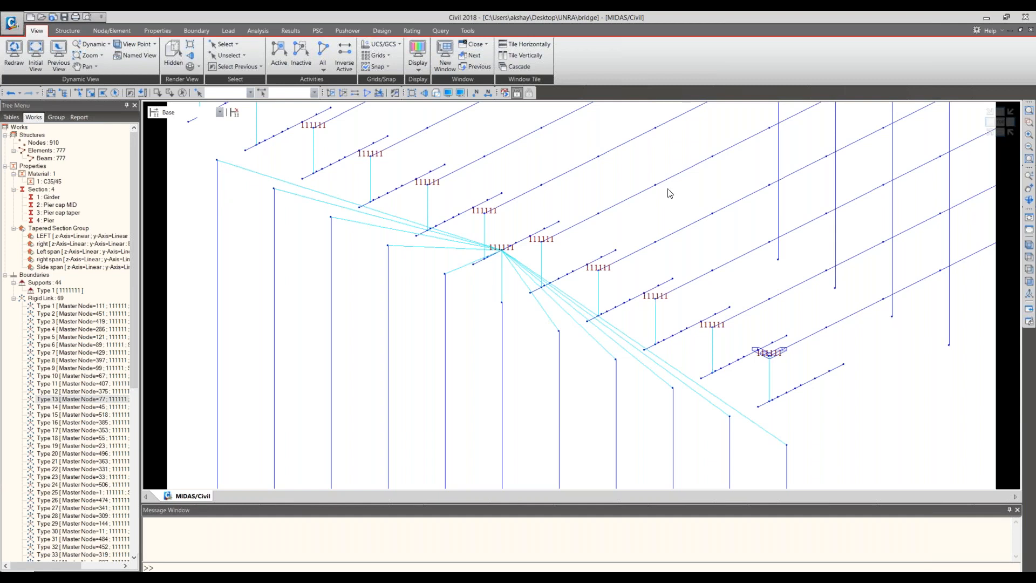
pyautogui.click(992, 132)
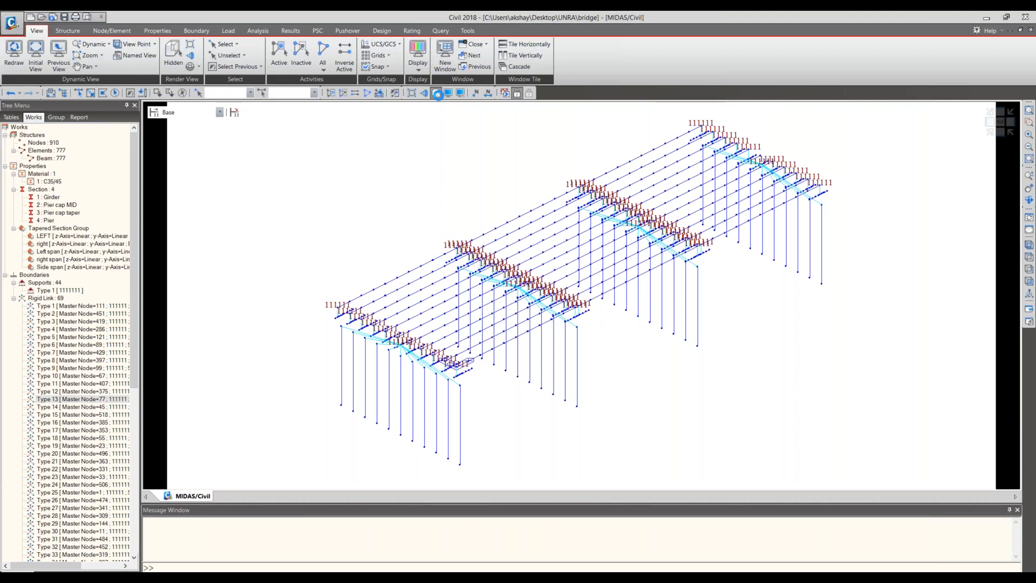
pyautogui.click(438, 95)
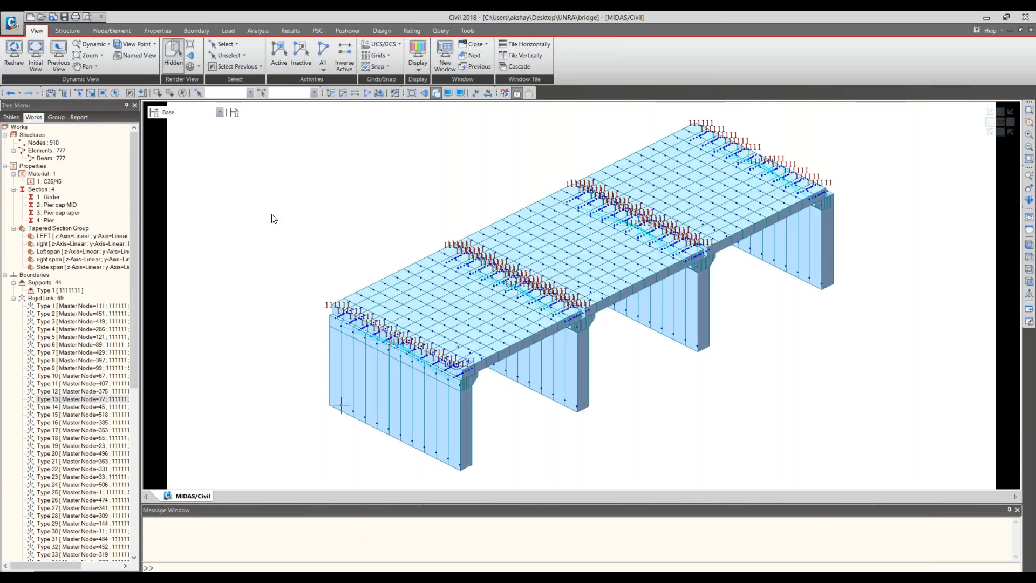
# - Add a static load case named SW of type Dead Load (D)
pyautogui.click(227, 31)
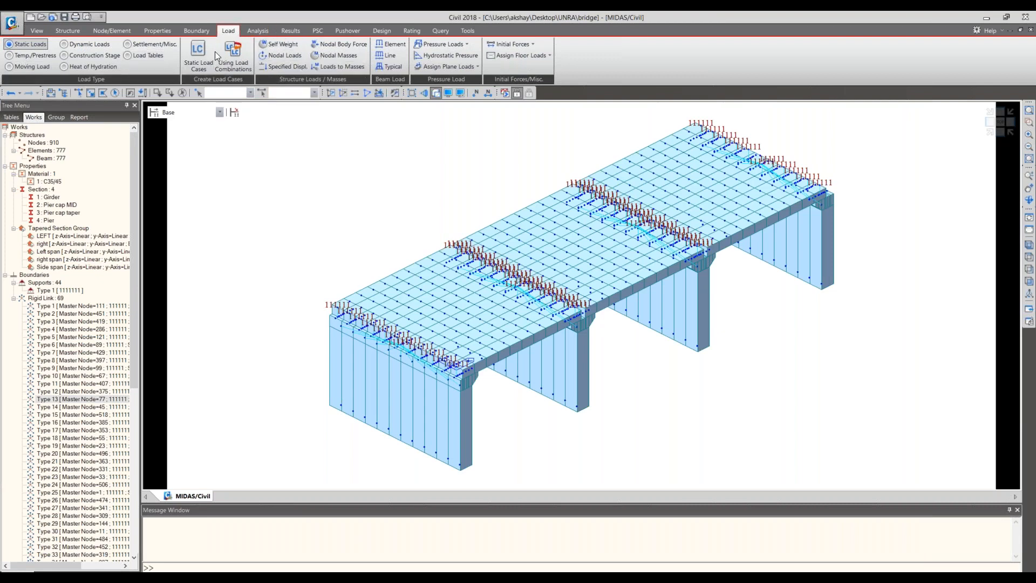
pyautogui.press('F9')
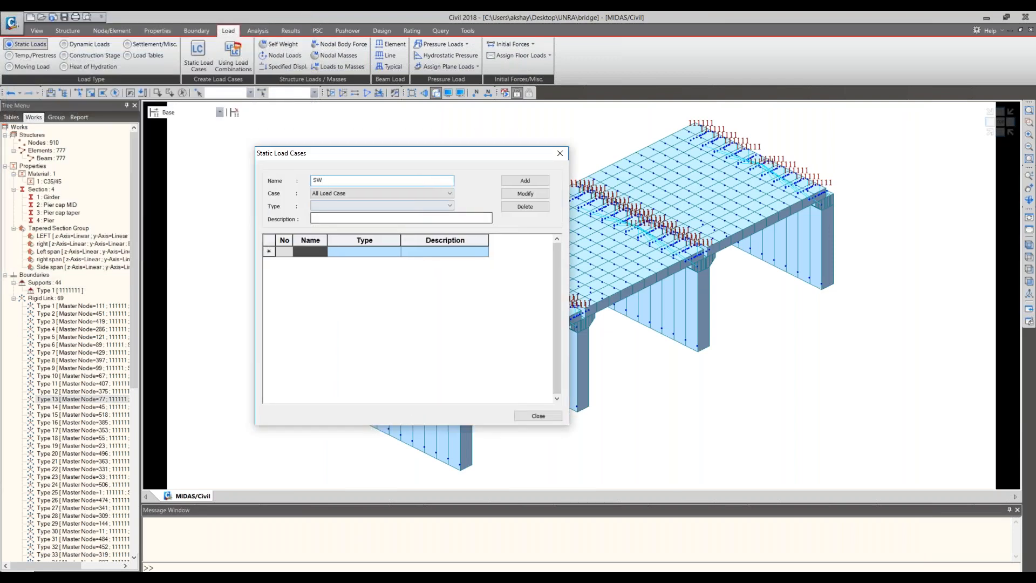
pyautogui.click(359, 205)
pyautogui.click(346, 221)
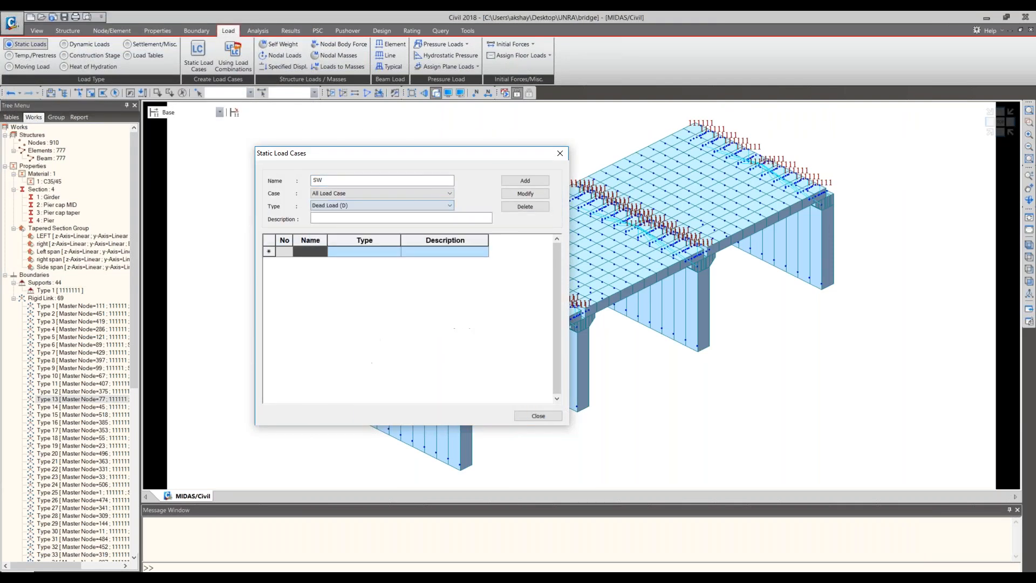
pyautogui.press('Return')
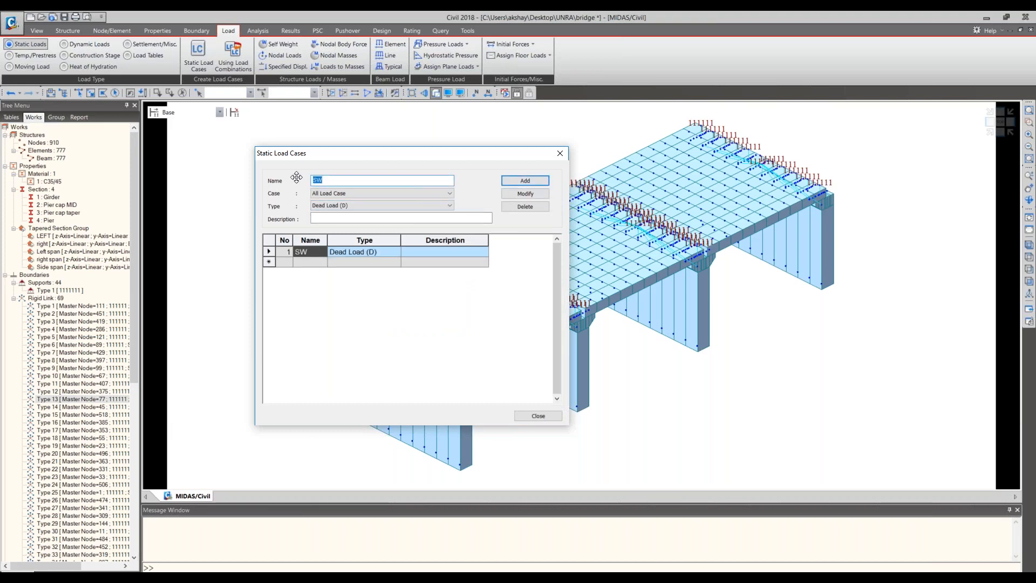
# - Add a static load case named SIDL of type Dead Load of Wearing Surfaces and Utilities (DW), and finish defining load cases
pyautogui.write('SIDL')
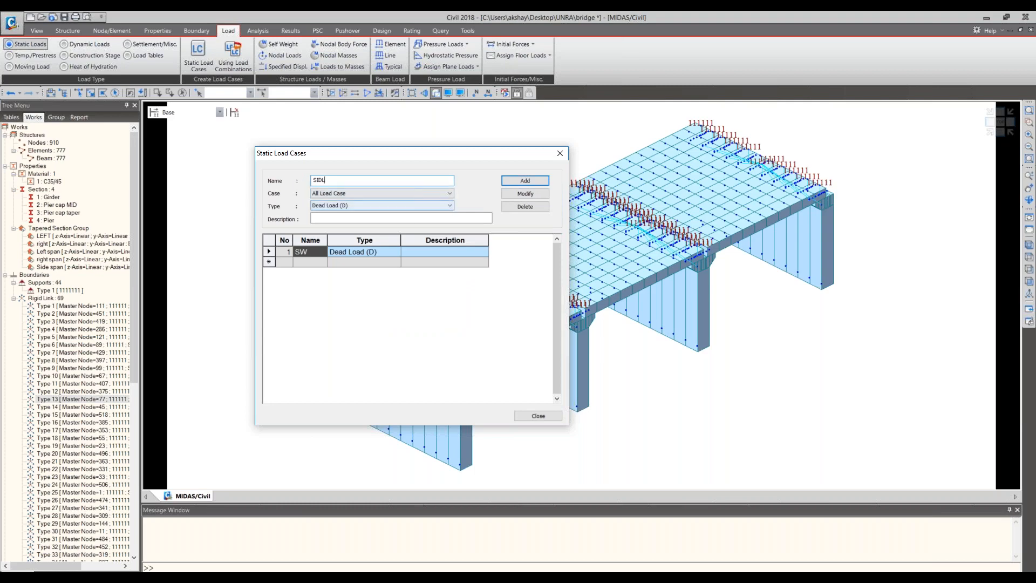
pyautogui.click(327, 206)
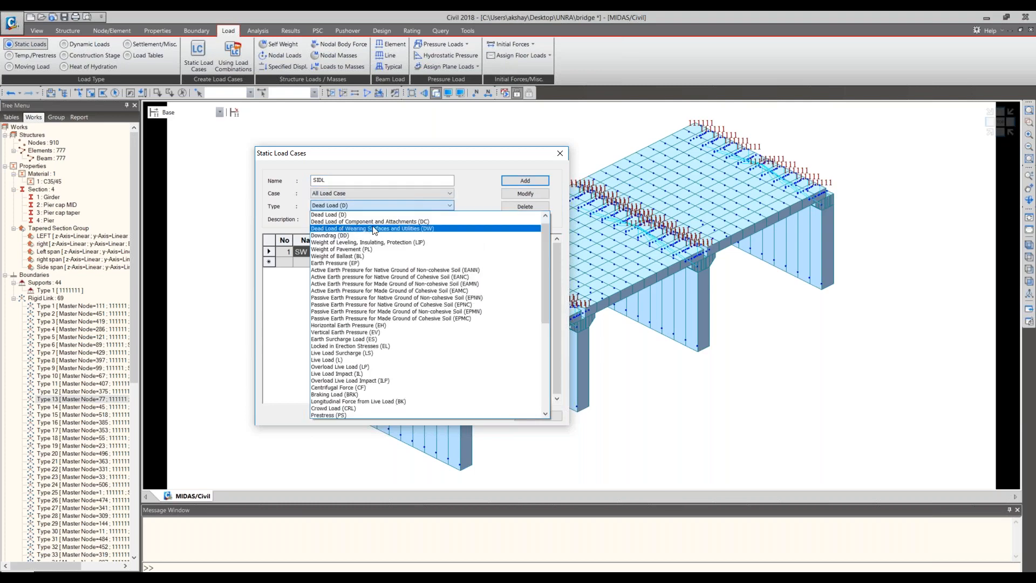
pyautogui.click(375, 230)
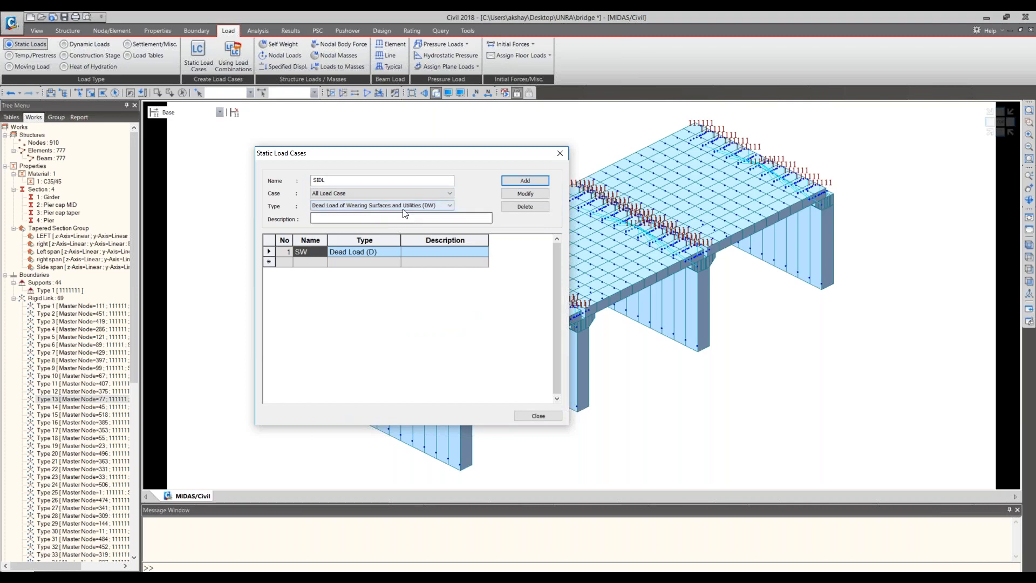
pyautogui.click(511, 180)
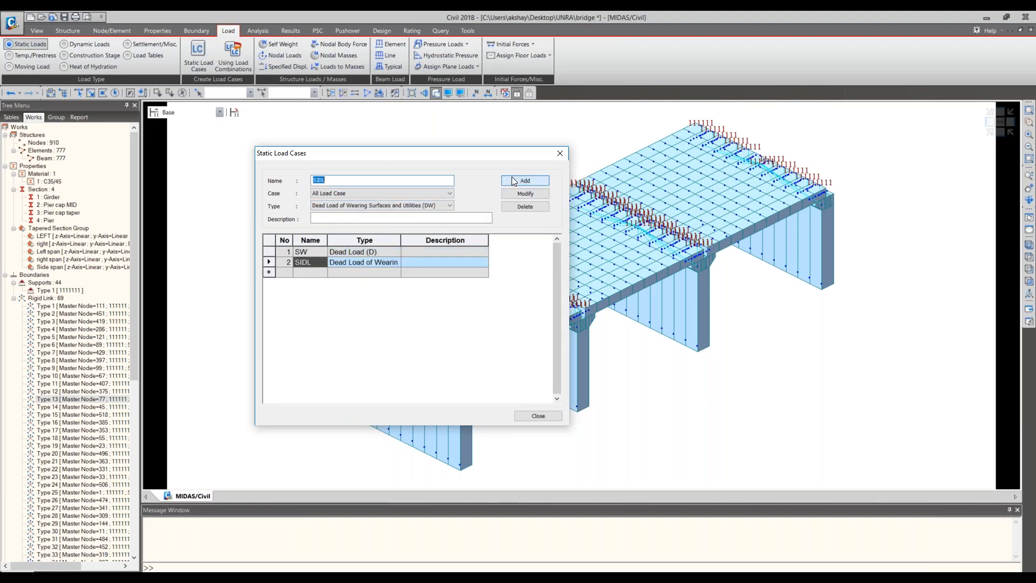
pyautogui.click(535, 416)
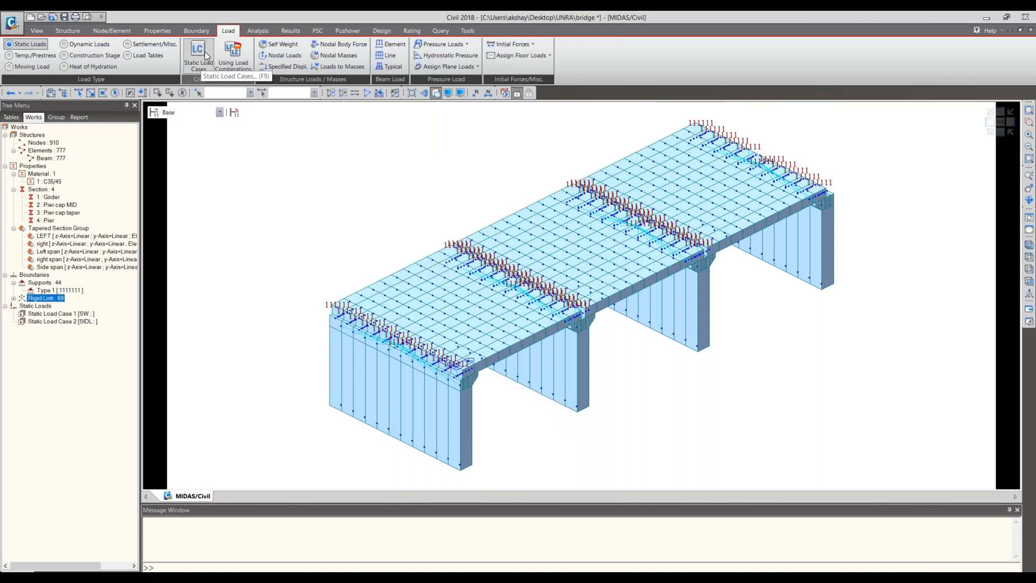
# - Add self weight to the SW load case with a Z factor of -1
pyautogui.click(286, 44)
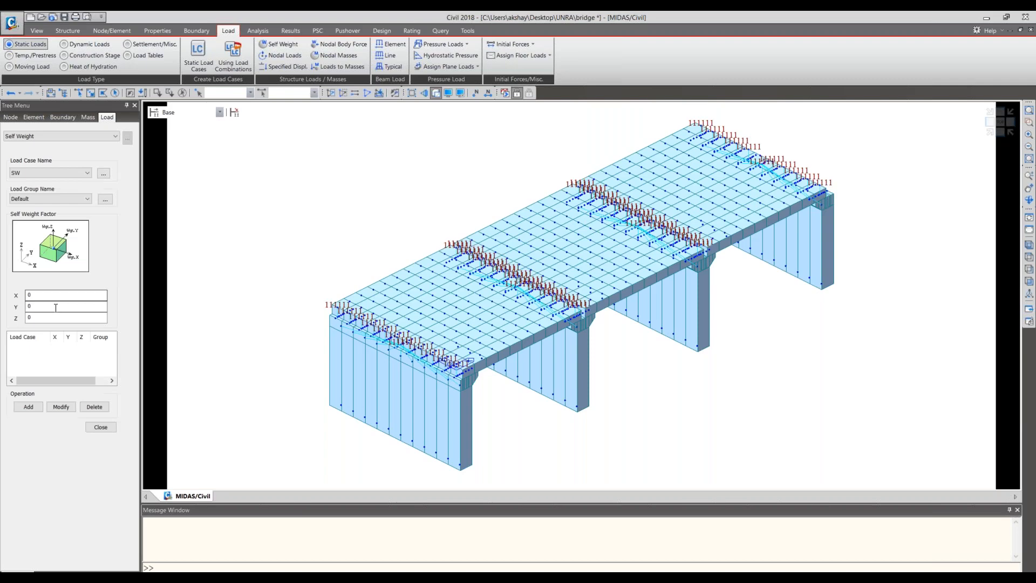
pyautogui.doubleClick(50, 317)
pyautogui.write('-1')
pyautogui.click(30, 406)
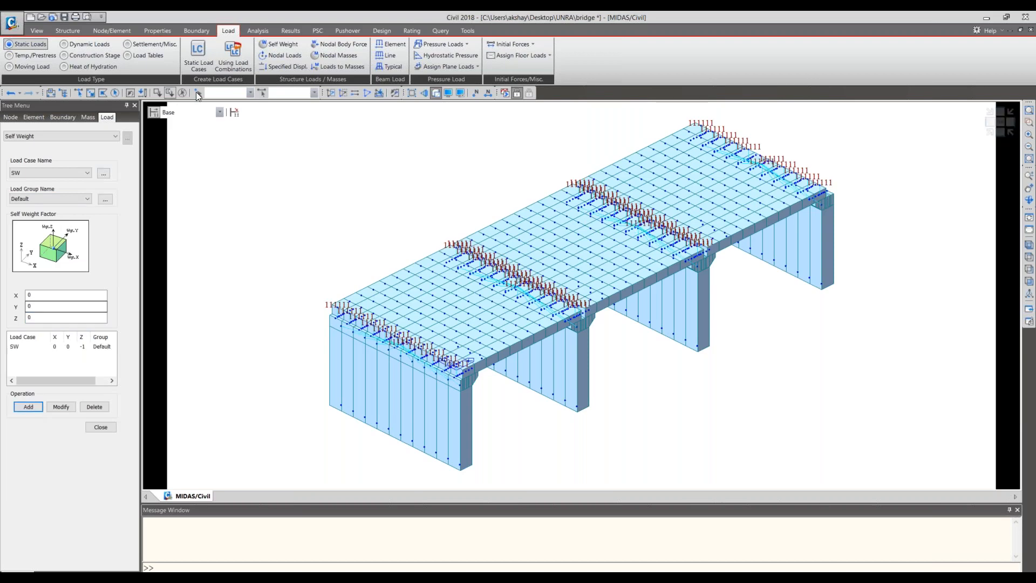
# - Start assigning element beam loads, show the second tree menu's works list and select all elements with the Girder section
pyautogui.click(396, 45)
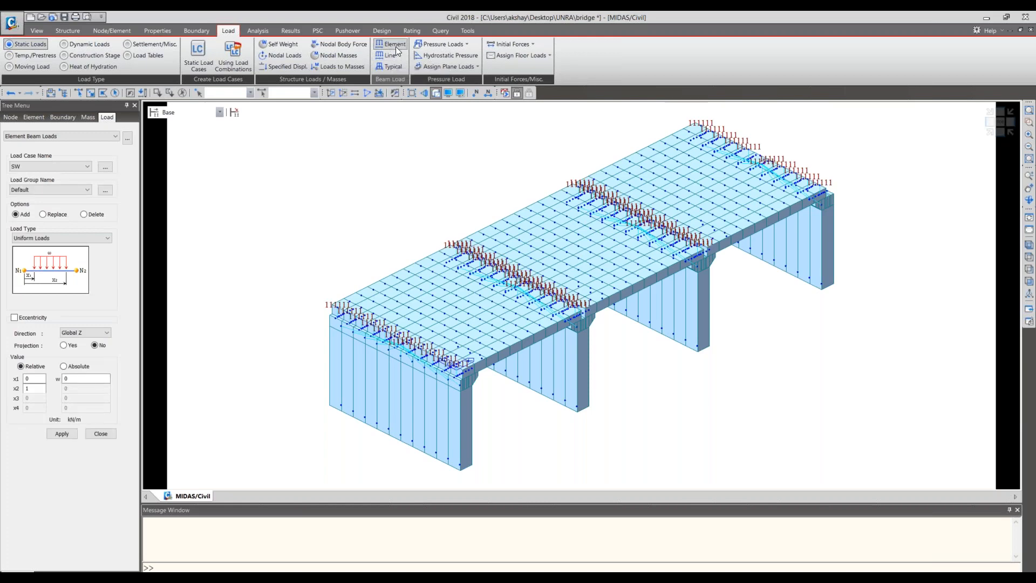
pyautogui.rightClick(916, 94)
pyautogui.click(943, 114)
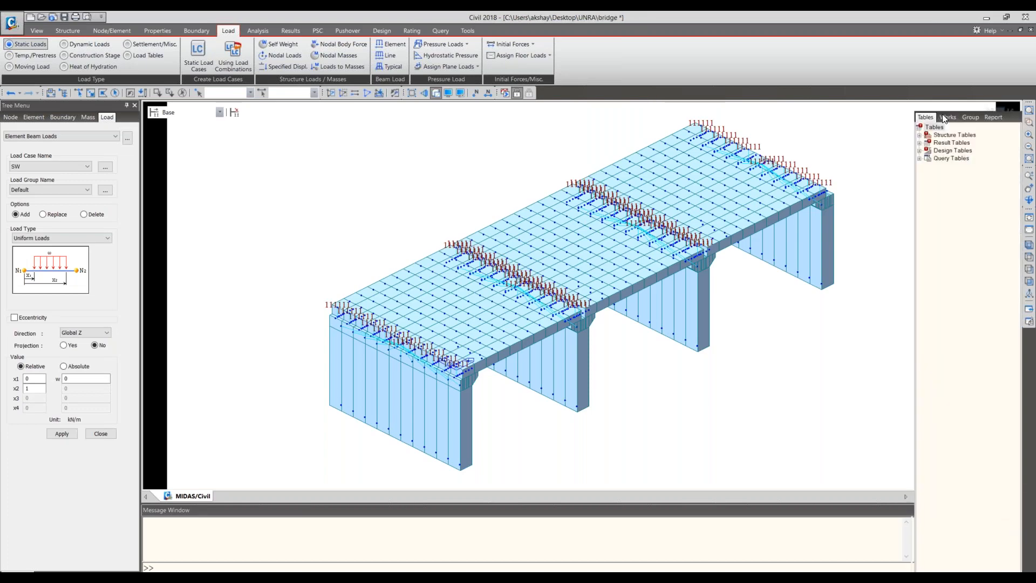
pyautogui.rightClick(953, 94)
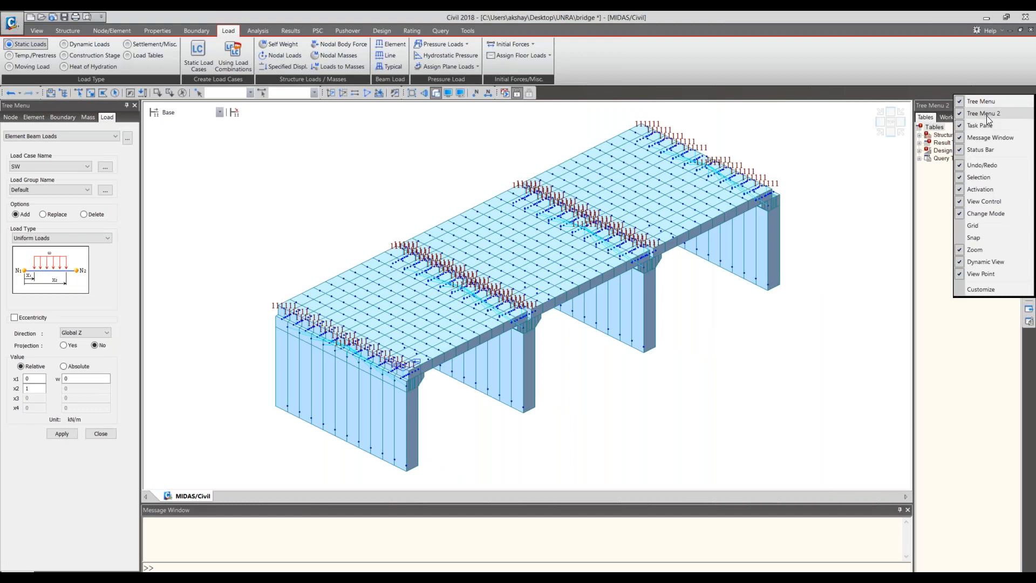
pyautogui.click(945, 123)
pyautogui.click(965, 198)
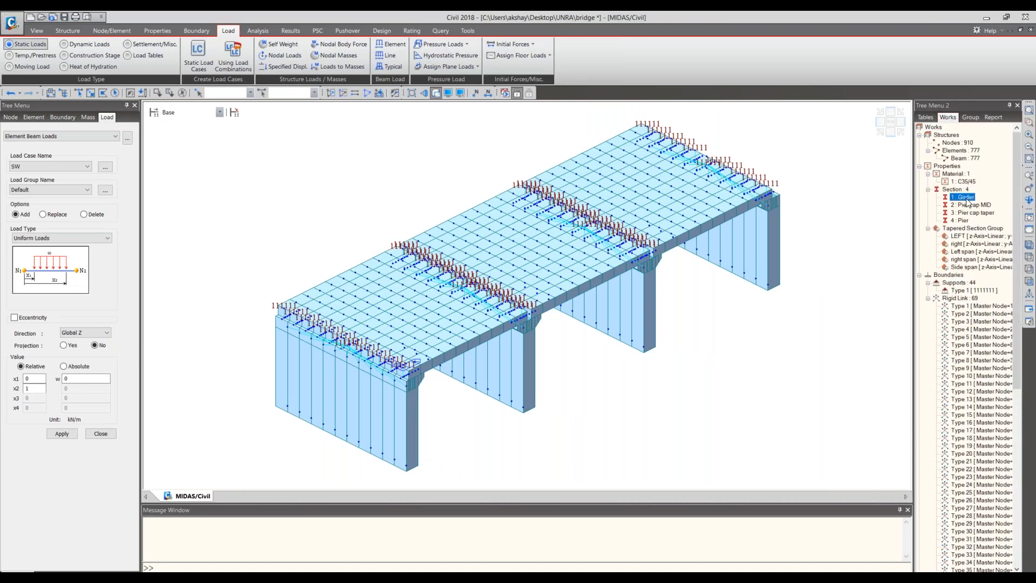
pyautogui.doubleClick(966, 198)
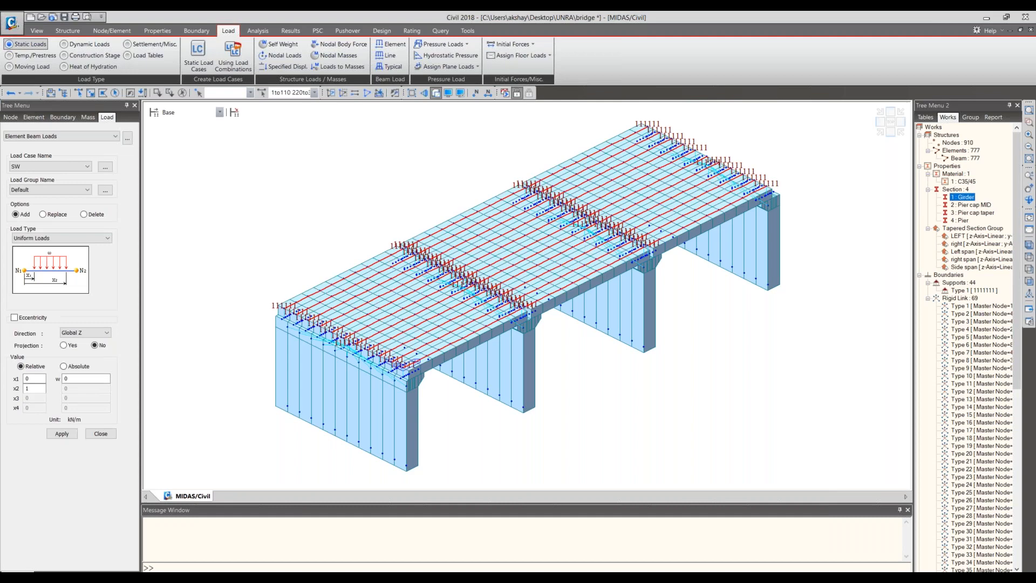
# - Apply a uniform beam load of -15 kN/m in Global Z to the selected girders under the SIDL load case
pyautogui.doubleClick(75, 378)
pyautogui.write('-10')
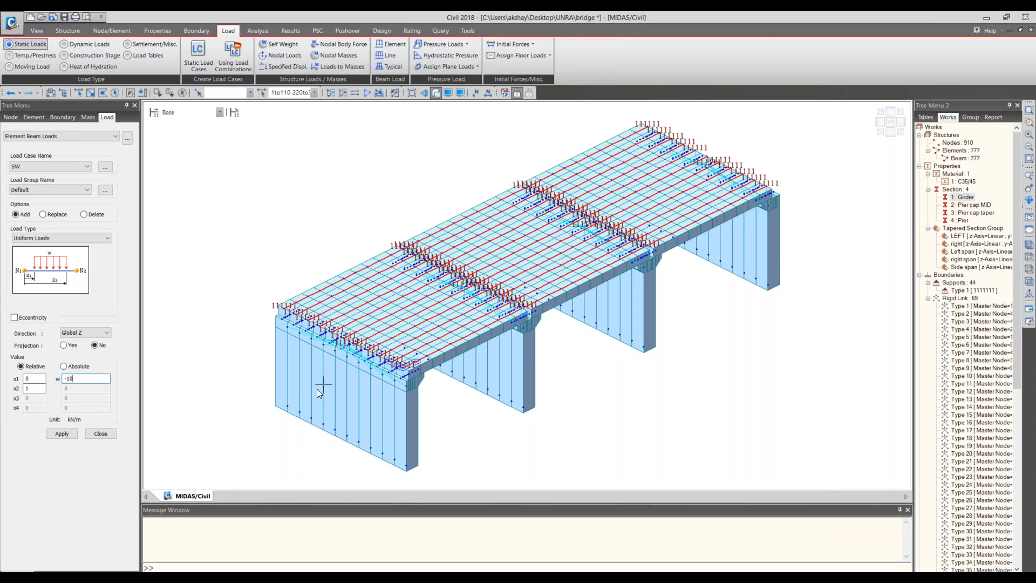
pyautogui.moveTo(318, 390)
pyautogui.moveTo(277, 380)
pyautogui.doubleClick(71, 380)
pyautogui.write('-15')
pyautogui.click(54, 166)
pyautogui.click(34, 170)
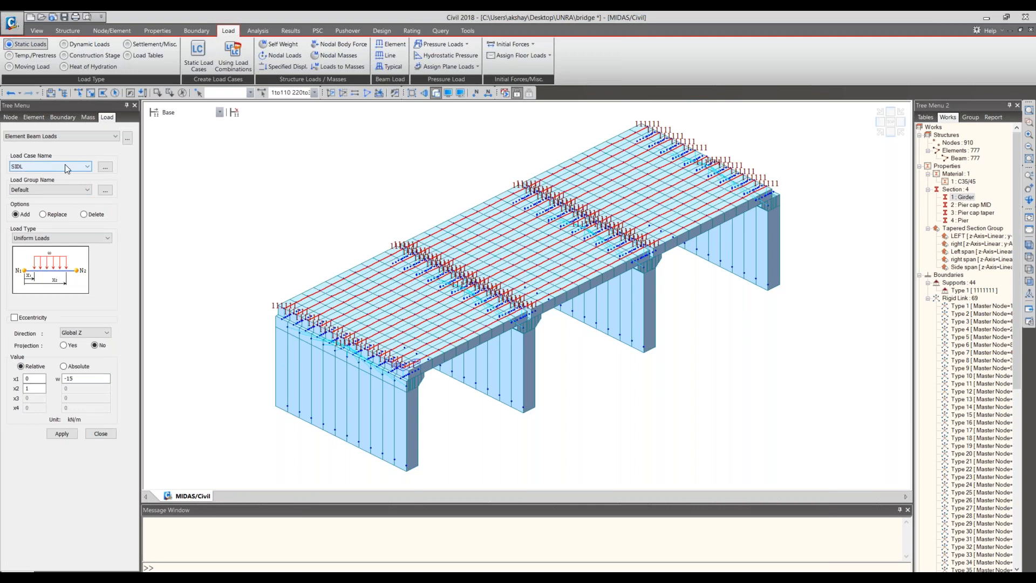
pyautogui.click(57, 433)
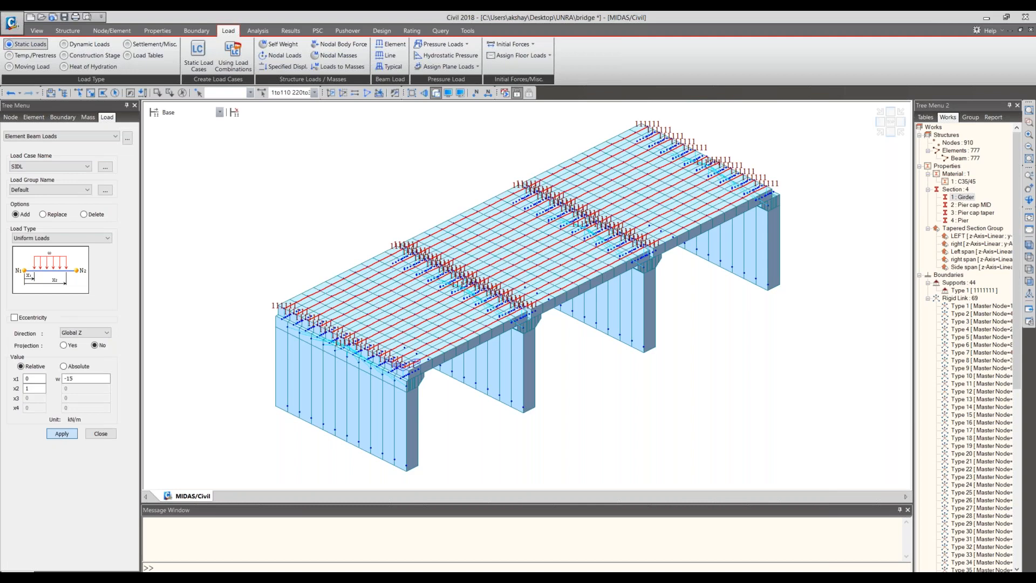
# - Apply the -15 kN/m SIDL beam load to the selected girders, then run the analysis and clear its messages
pyautogui.click(57, 434)
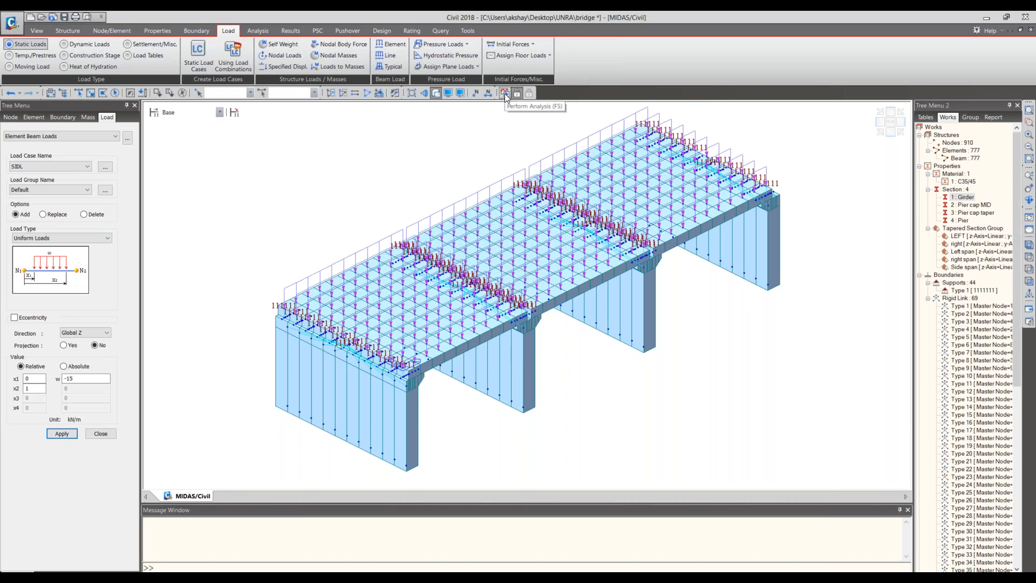
pyautogui.click(504, 93)
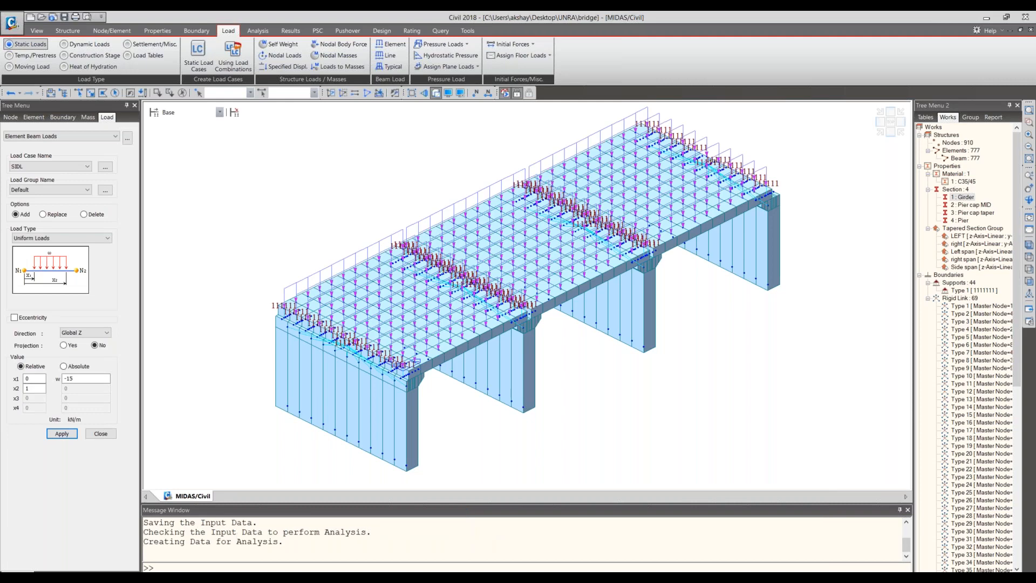
pyautogui.rightClick(341, 522)
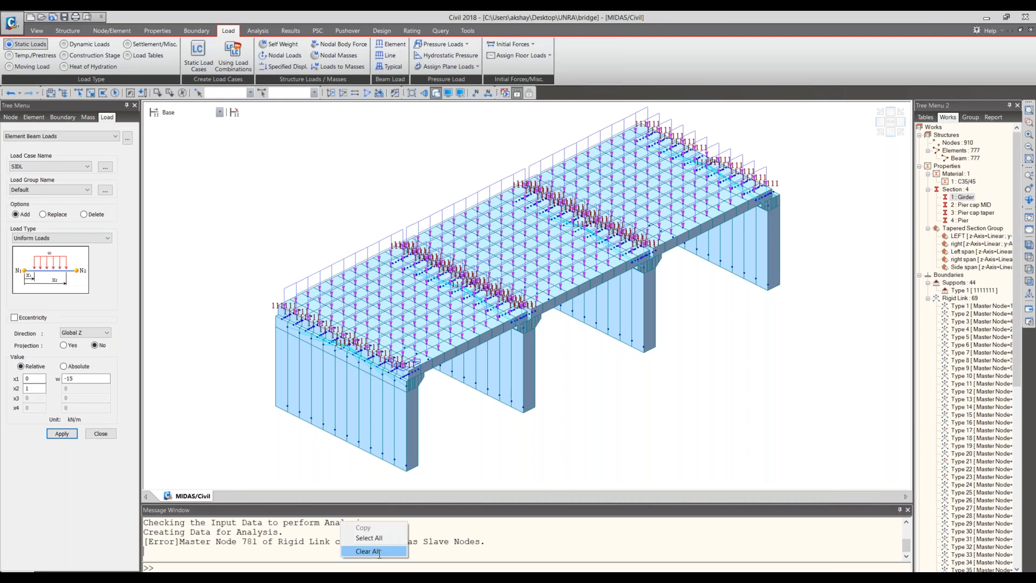
pyautogui.click(379, 552)
# - Select node 781, close the beam load settings and undisplay the rigid link with master node 1
pyautogui.click(227, 93)
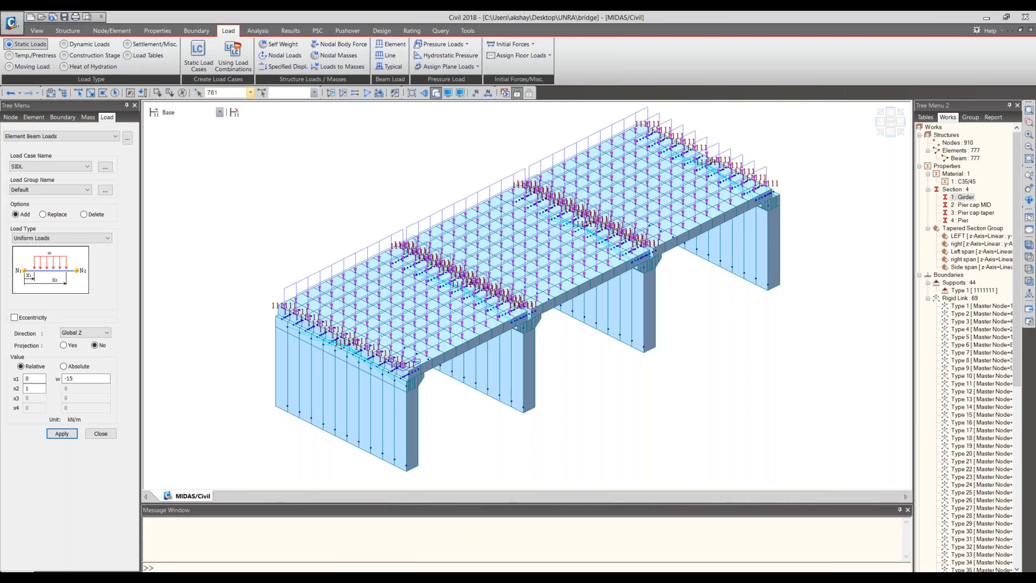
pyautogui.click(108, 436)
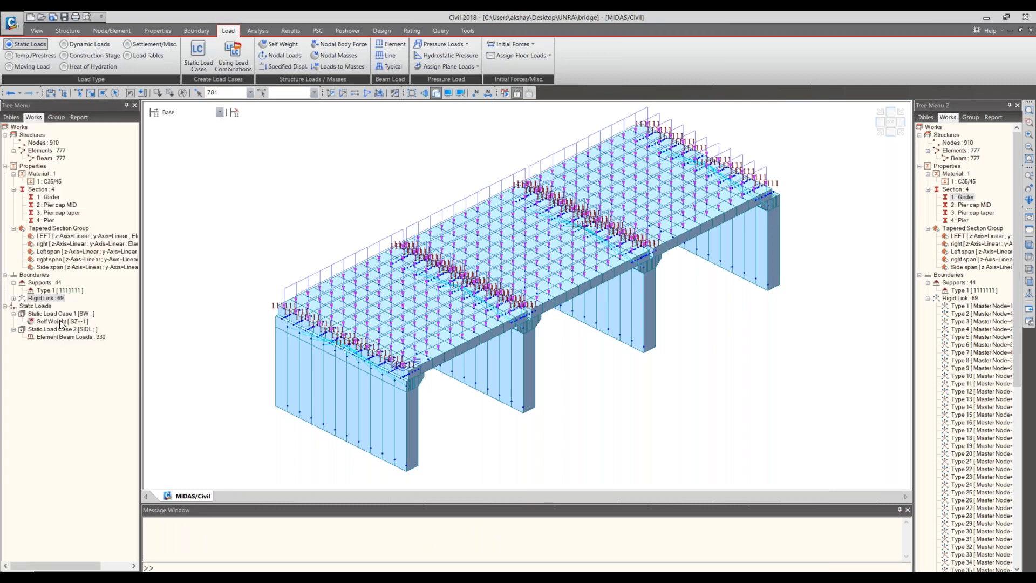
pyautogui.click(46, 298)
pyautogui.doubleClick(46, 299)
pyautogui.rightClick(48, 322)
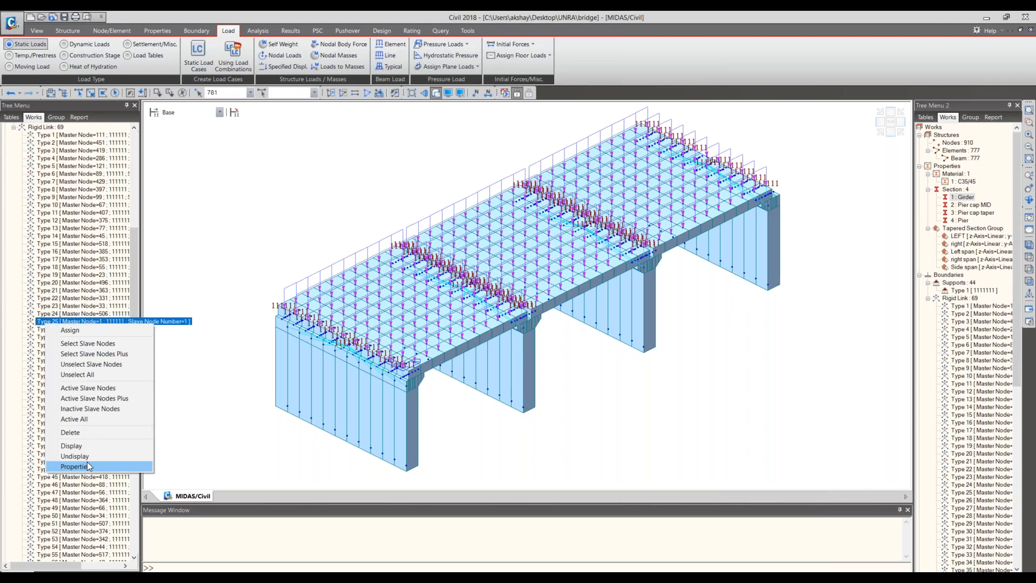
pyautogui.click(89, 457)
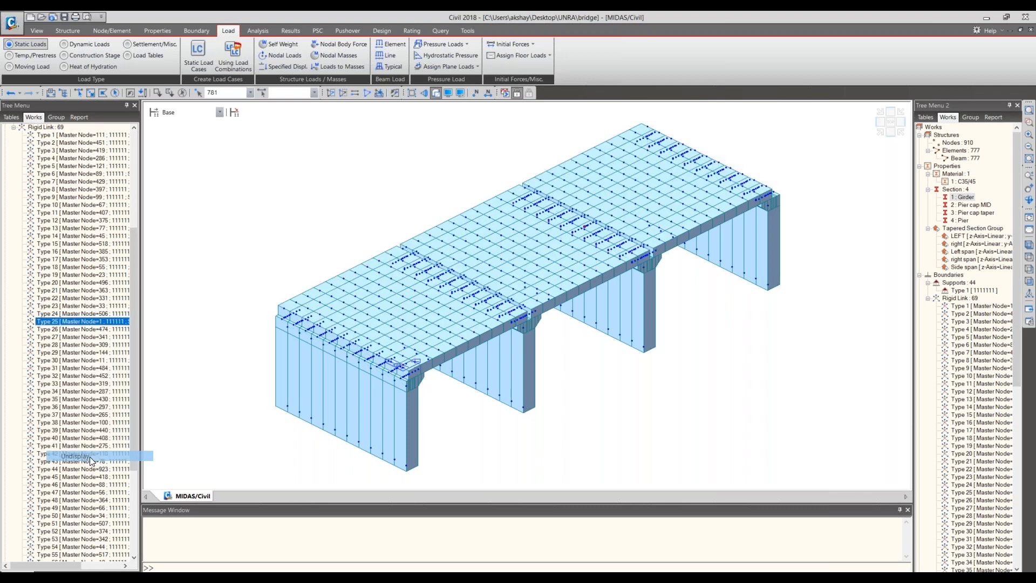
# - Locate the rigid link with master node 781 in the works list, then recheck the analysis and clear its messages
pyautogui.scroll(3, 614, 130)
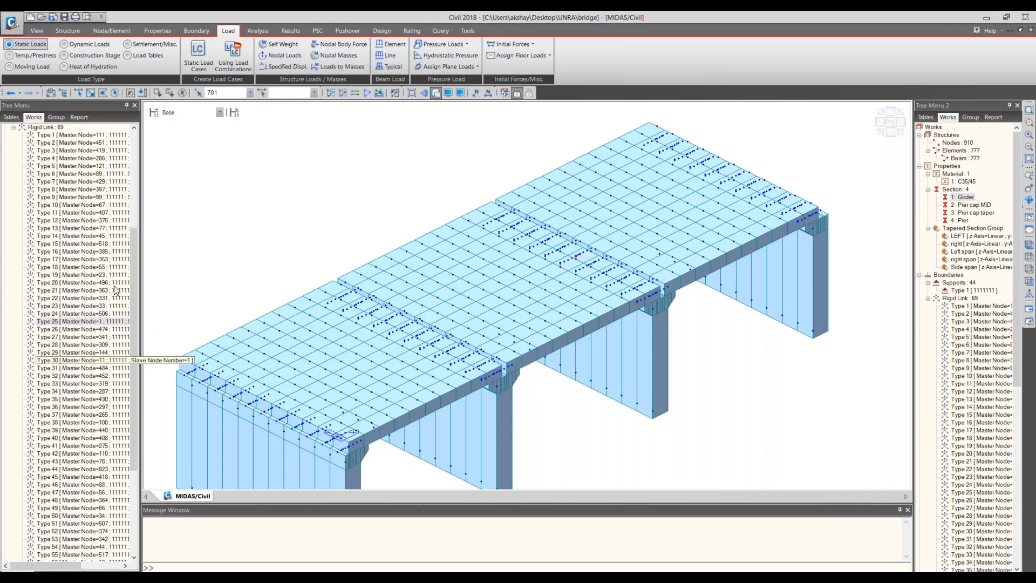
pyautogui.moveTo(137, 401); pyautogui.dragTo(135, 434)
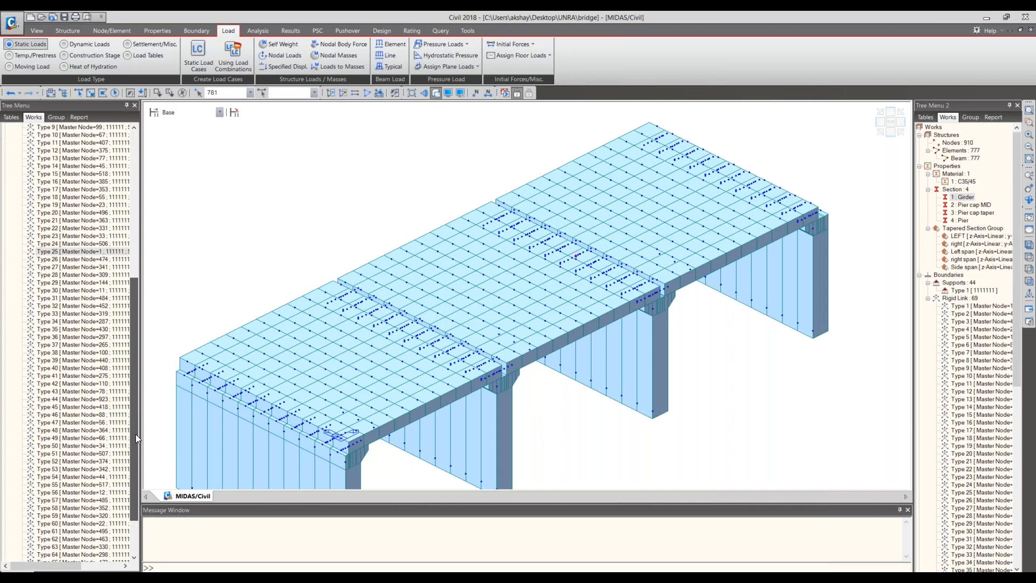
pyautogui.scroll(-4, 135, 434)
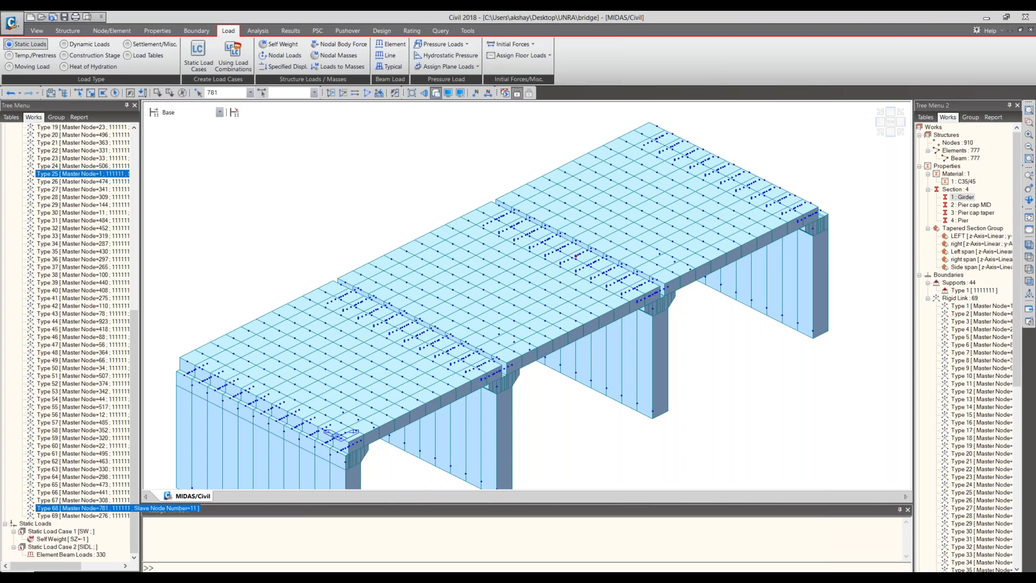
pyautogui.click(505, 93)
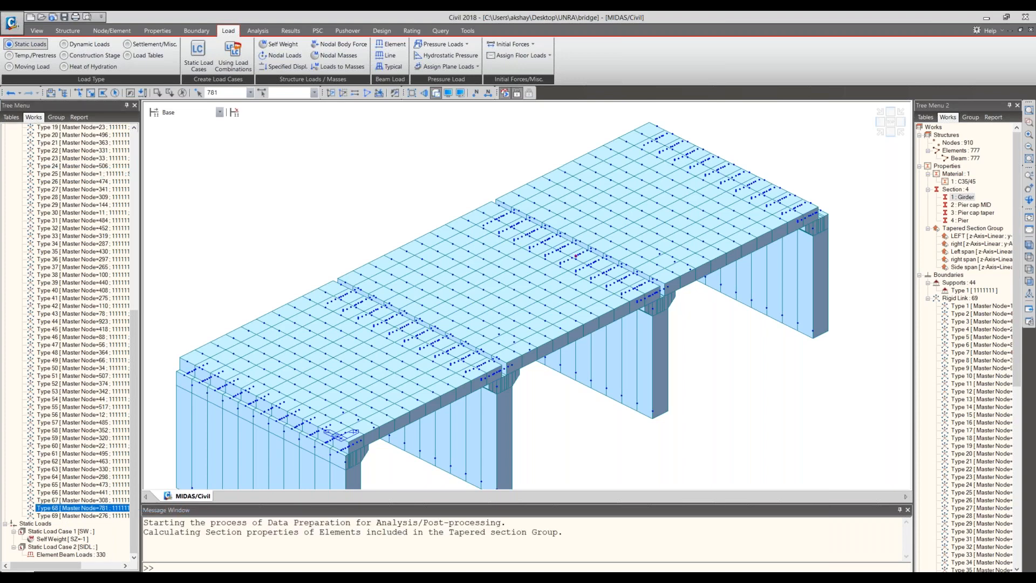
pyautogui.rightClick(404, 558)
pyautogui.click(408, 554)
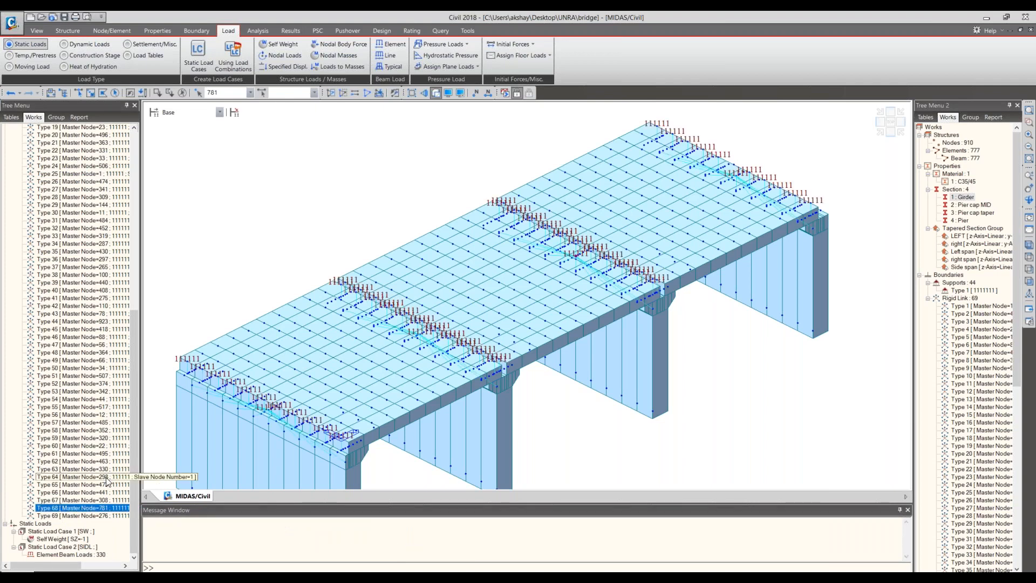
# - Delete slave node 781 from master node 330's entry in the rigid link table and close the table
pyautogui.scroll(7, 57, 153)
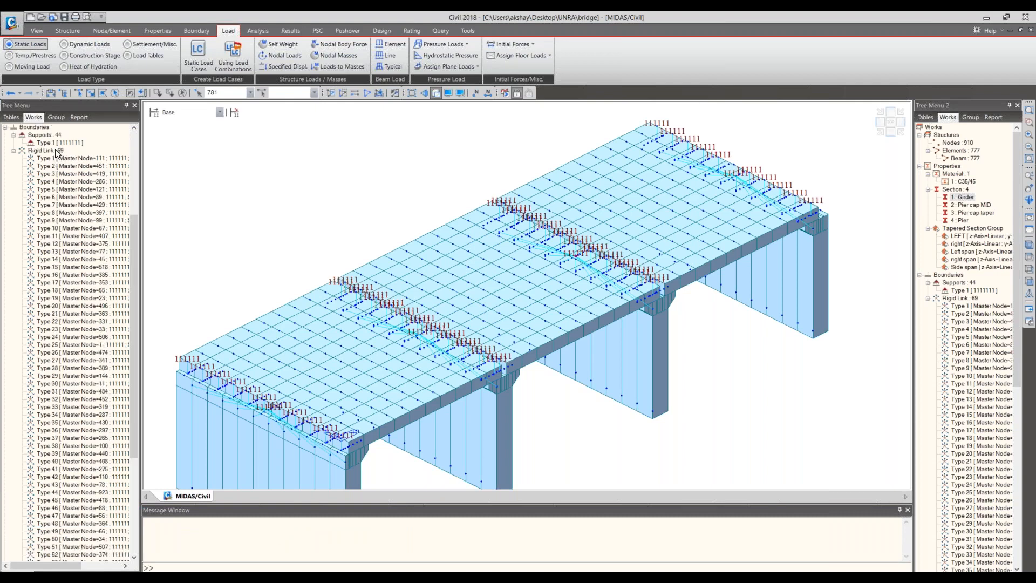
pyautogui.doubleClick(56, 152)
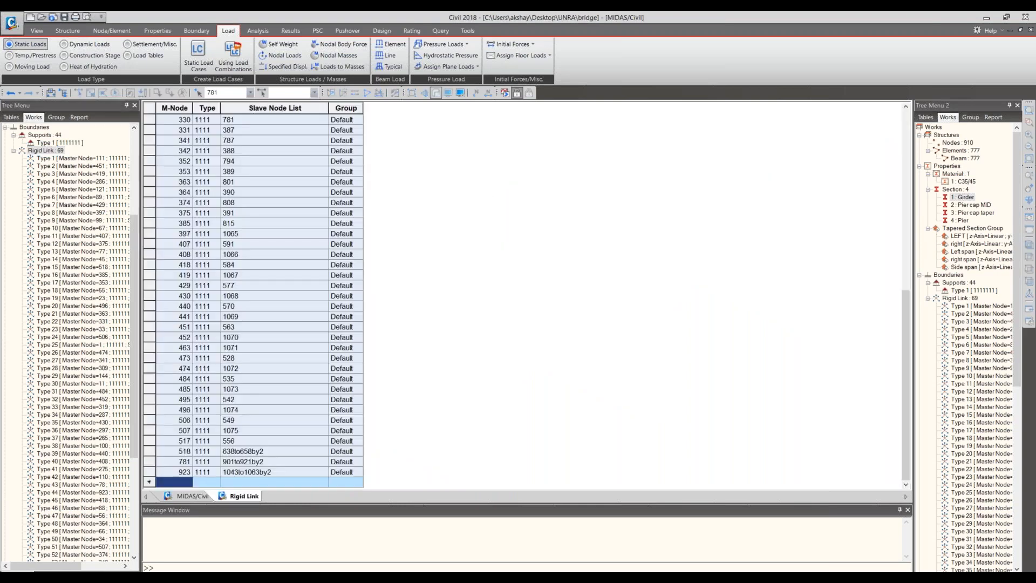
pyautogui.moveTo(207, 161); pyautogui.dragTo(207, 171)
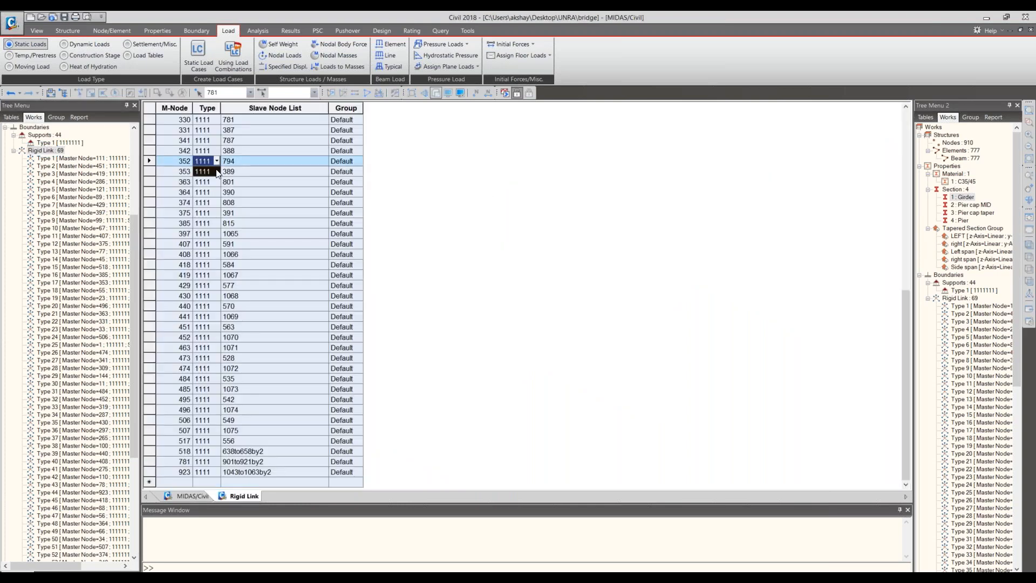
pyautogui.click(274, 120)
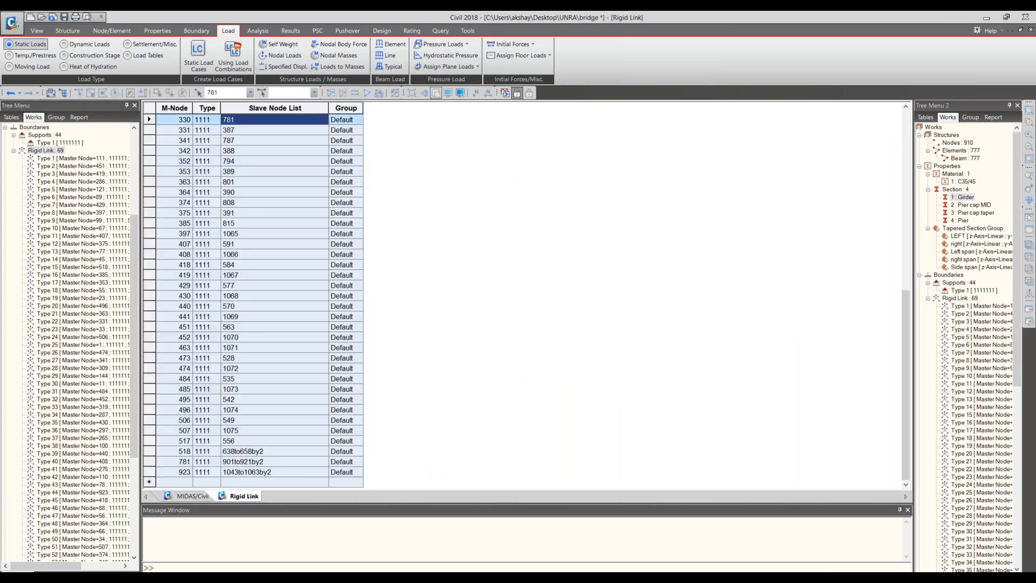
pyautogui.press('Delete')
pyautogui.rightClick(245, 498)
pyautogui.click(278, 515)
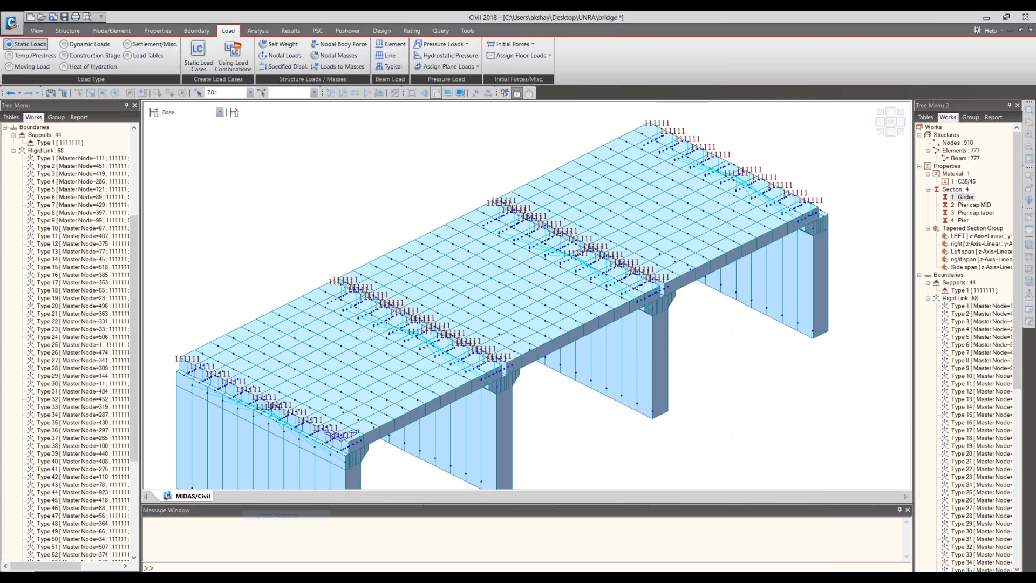
# - Run the analysis of the corrected model and return to preprocessing mode
pyautogui.press('F5')
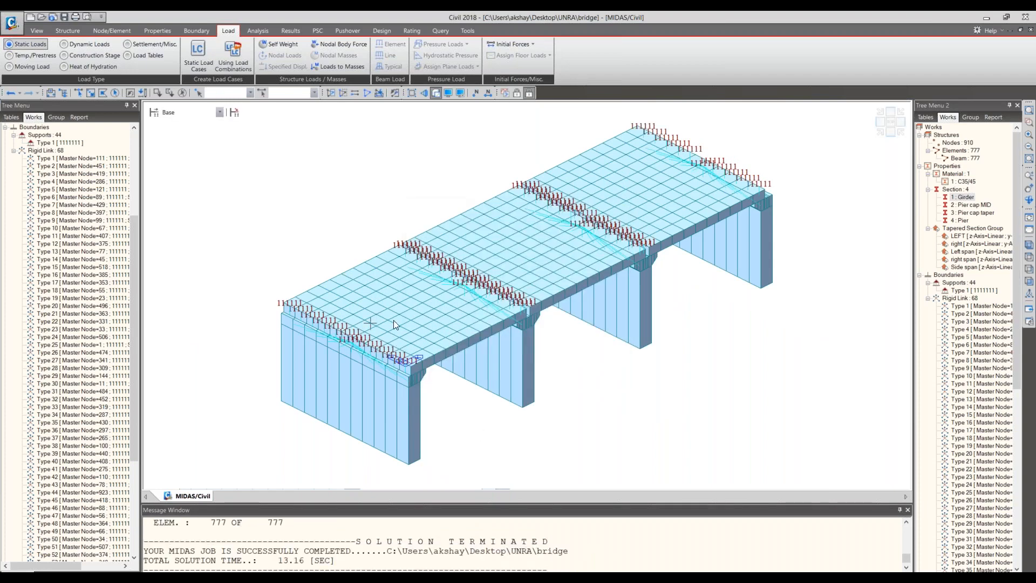
pyautogui.click(518, 91)
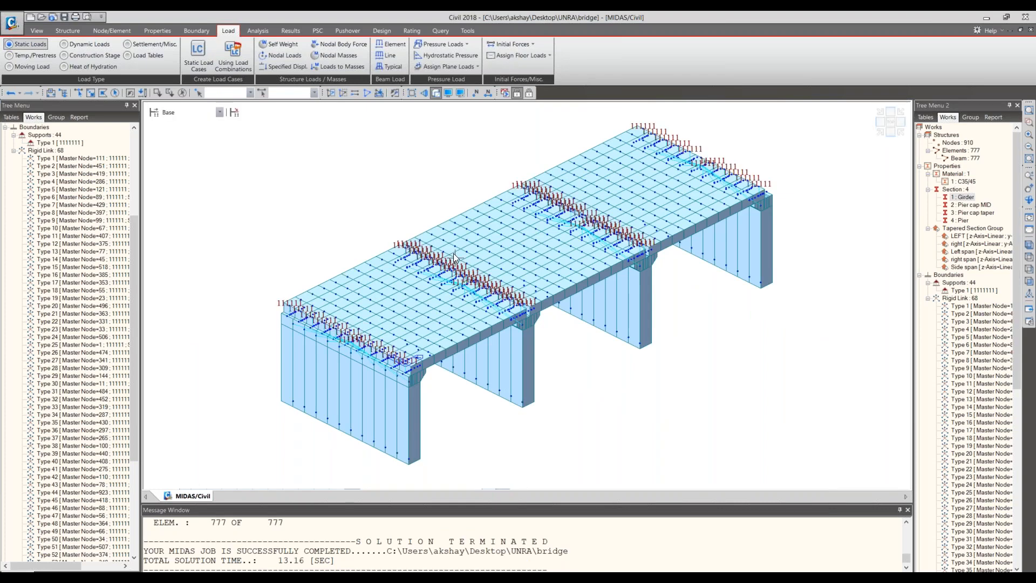
pyautogui.doubleClick(50, 151)
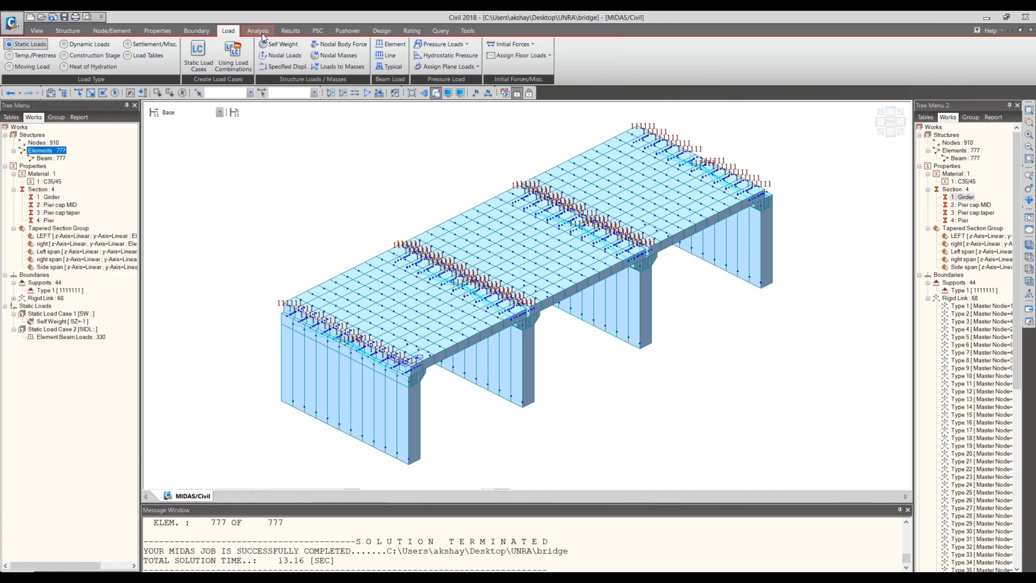
# - Set the moving load code to EUROCODE and accept deletion of the analysis results
pyautogui.click(32, 66)
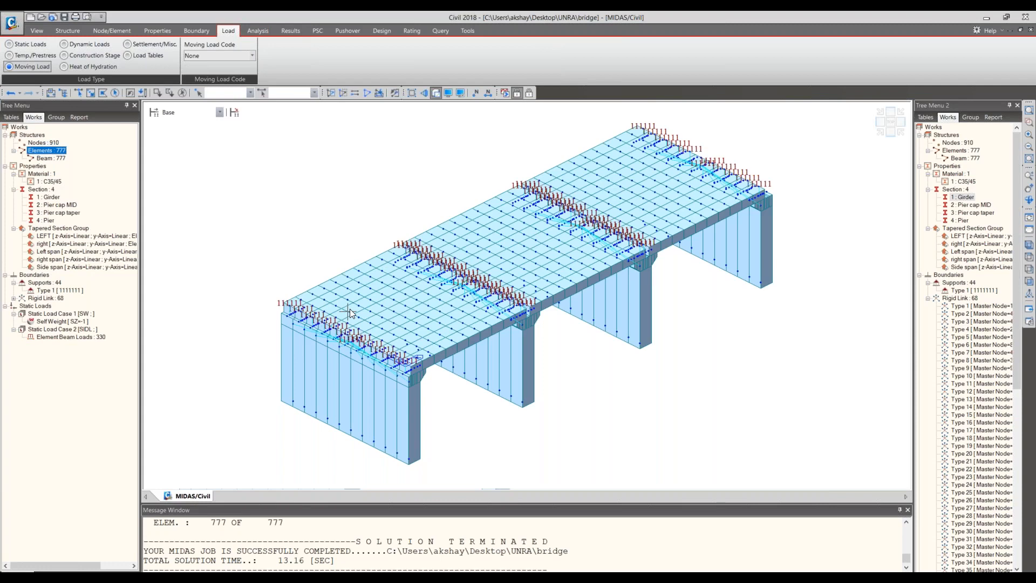
pyautogui.moveTo(350, 309)
pyautogui.click(251, 55)
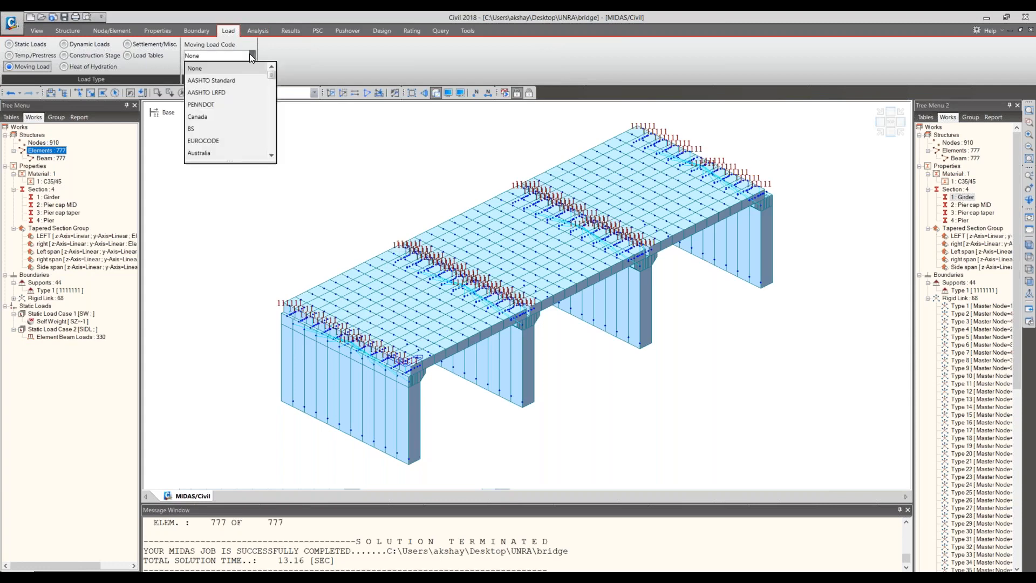
pyautogui.click(229, 142)
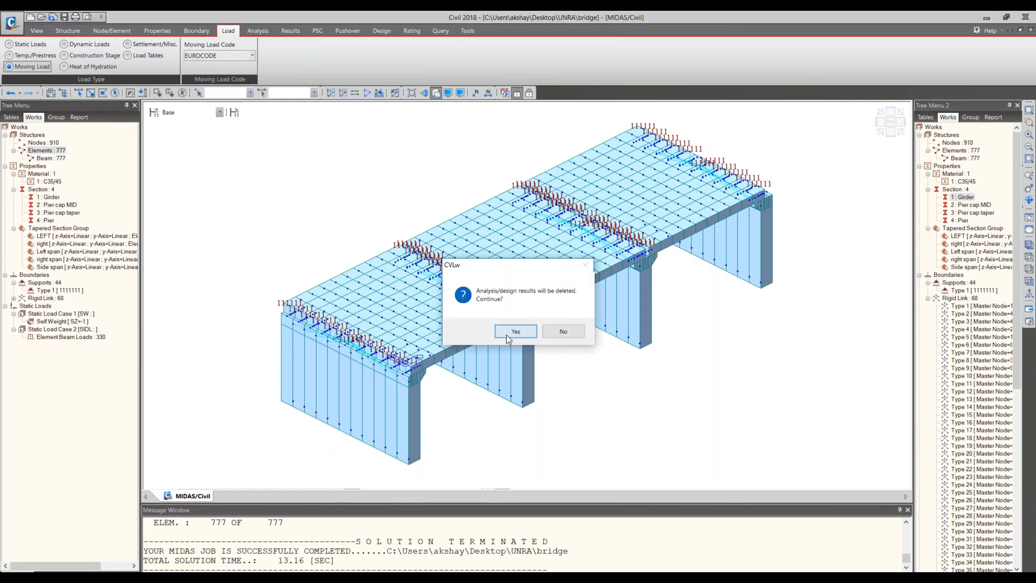
pyautogui.click(516, 331)
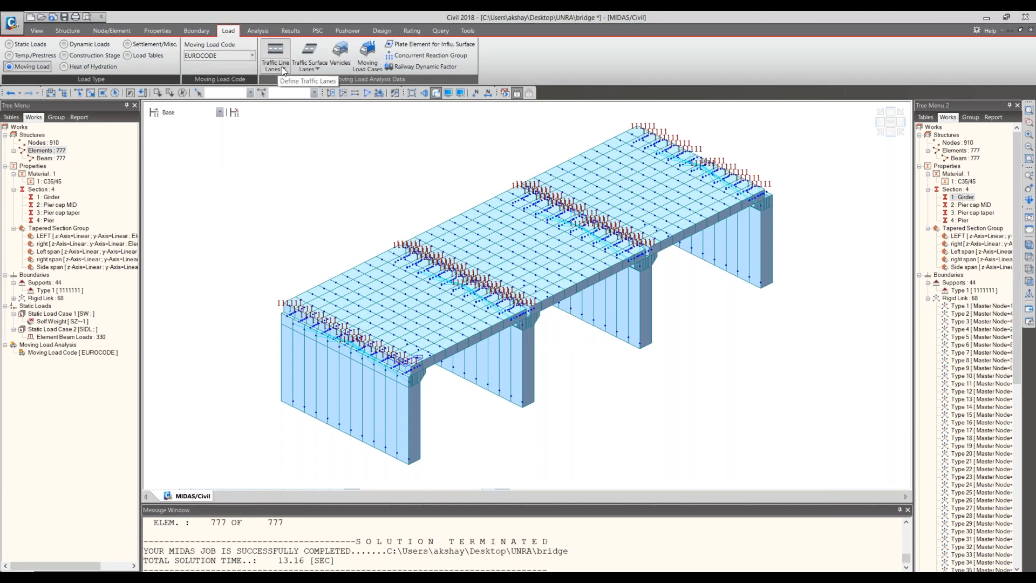
# - Add a new traffic line lane and name it Lane 1
pyautogui.click(283, 68)
pyautogui.click(283, 81)
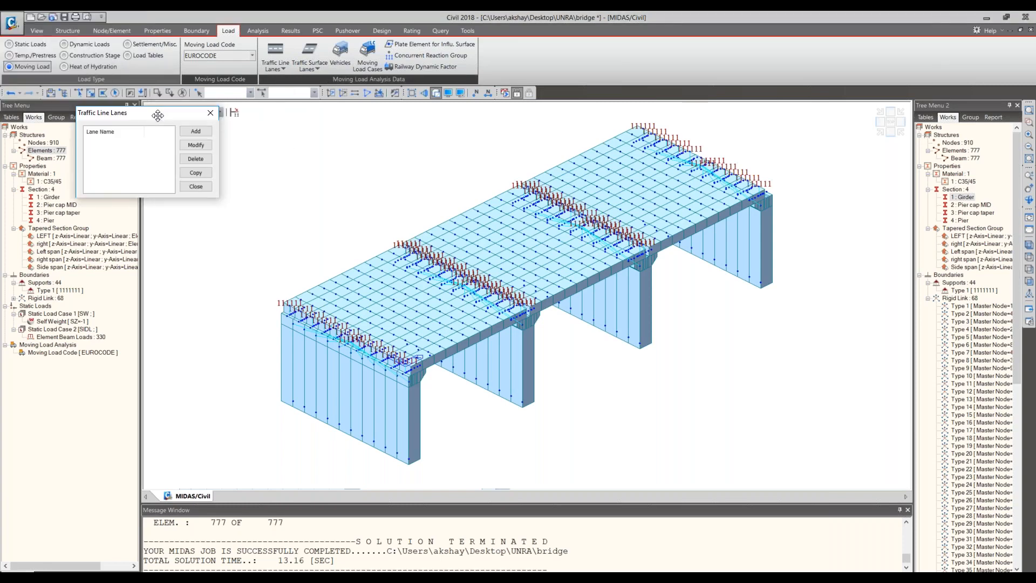
pyautogui.click(194, 133)
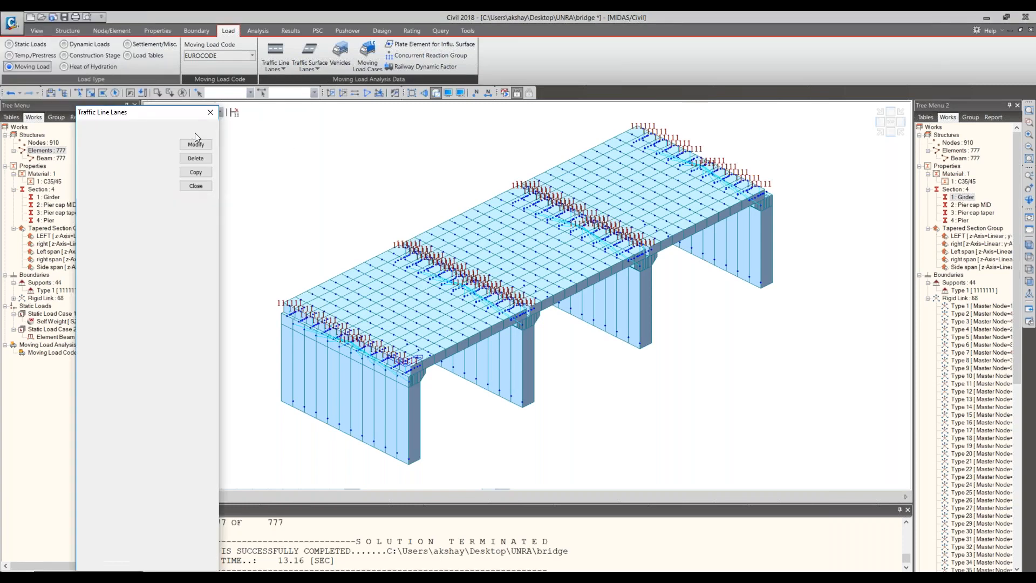
pyautogui.write('Lane2')
pyautogui.press('BackSpace')
pyautogui.write('1')
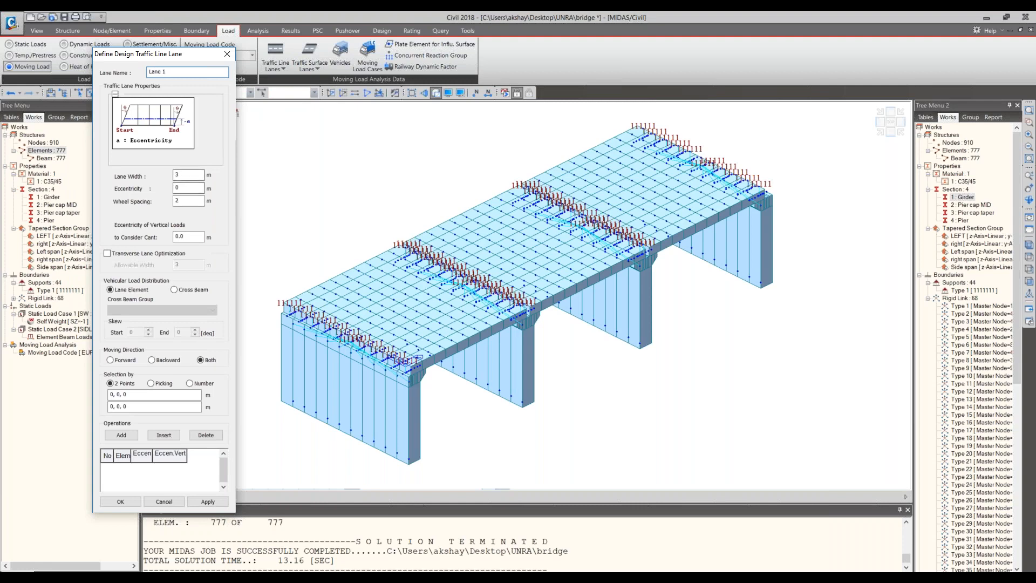
# - Set Lane 1's eccentricity to -1.6 m and its lane width to 3.75 m
pyautogui.doubleClick(187, 190)
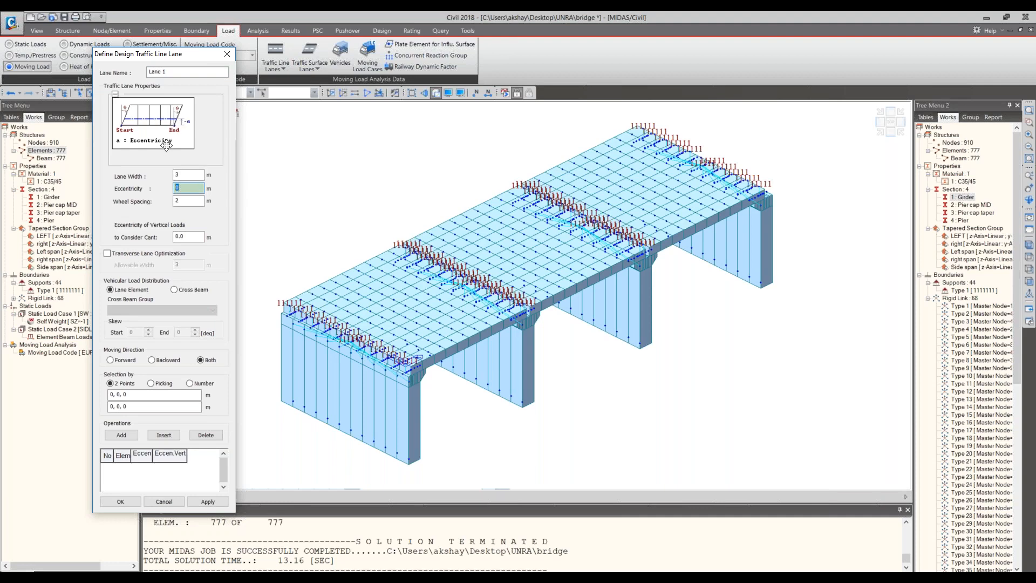
pyautogui.write('-1.6')
pyautogui.click(191, 174)
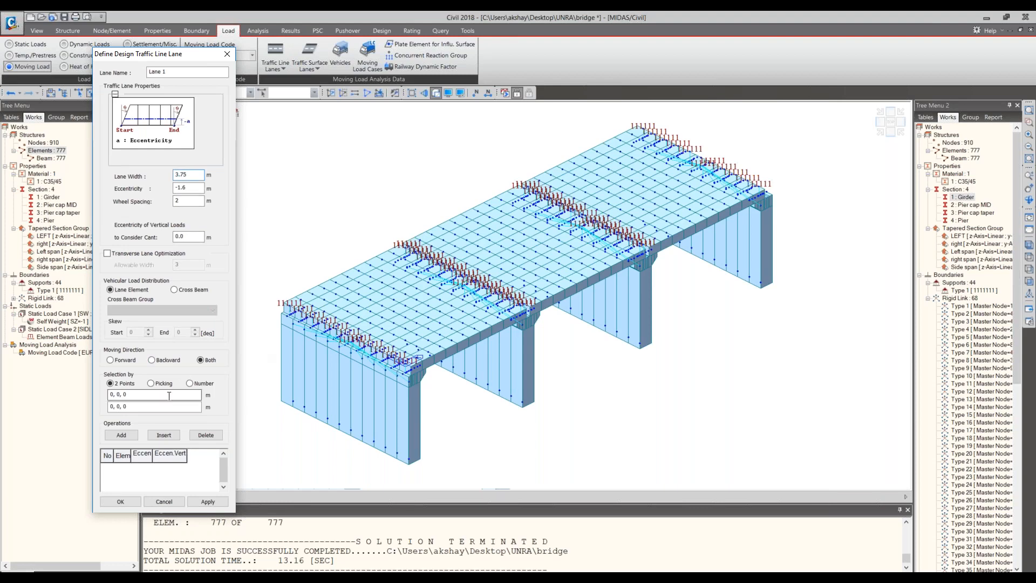
# - Pick Lane 1's start point at 1.175, 6, -0.65 on the near end of the bridge deck
pyautogui.click(181, 395)
pyautogui.click(348, 342)
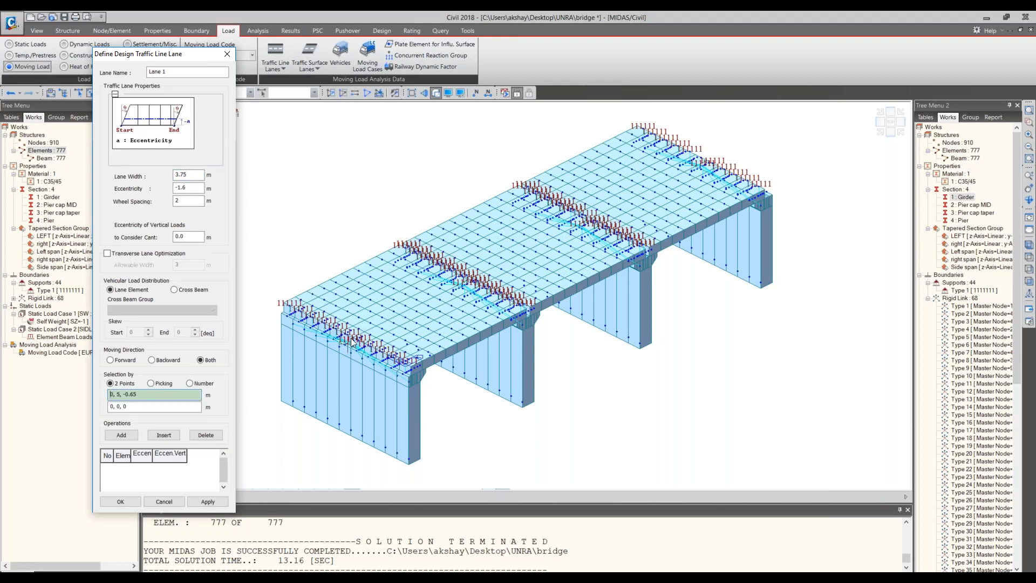
pyautogui.scroll(-1, 372, 343)
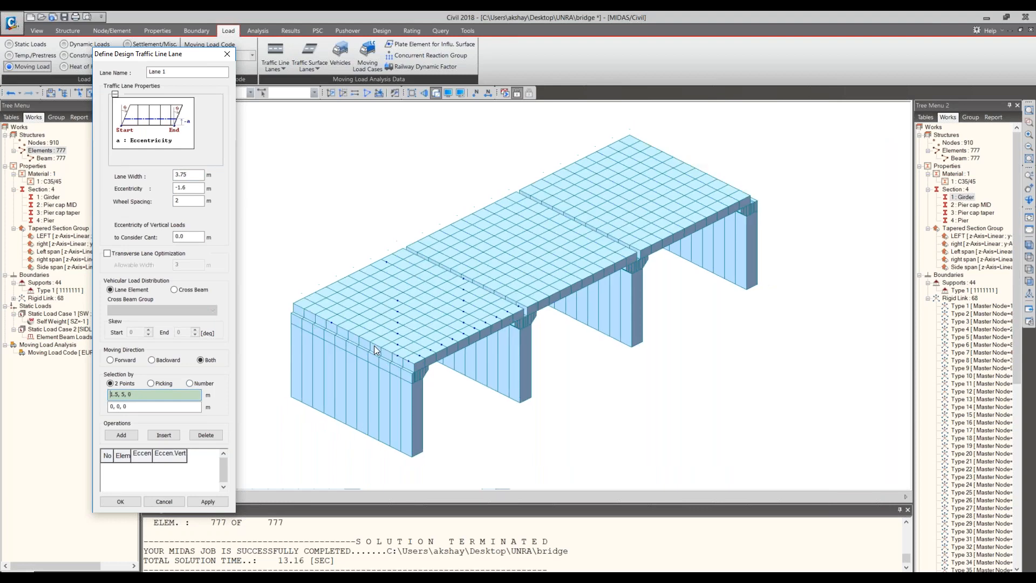
pyautogui.scroll(3, 375, 345)
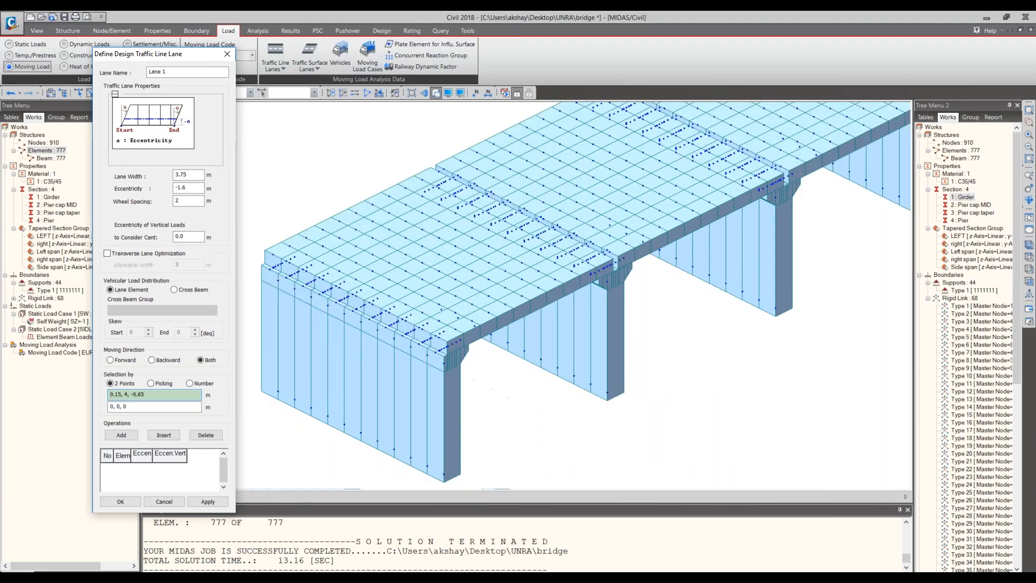
pyautogui.scroll(3, 334, 162)
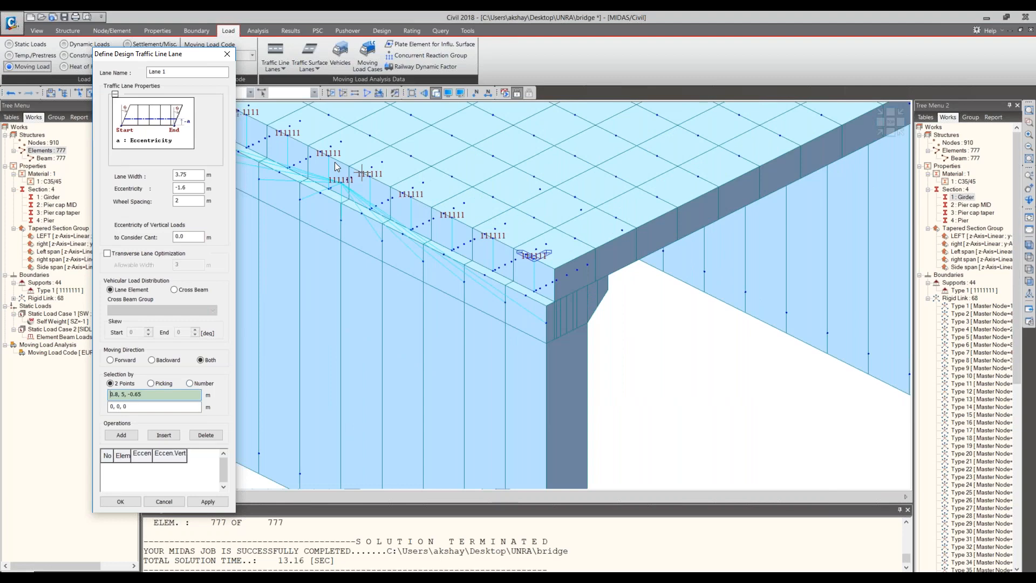
pyautogui.scroll(3, 335, 161)
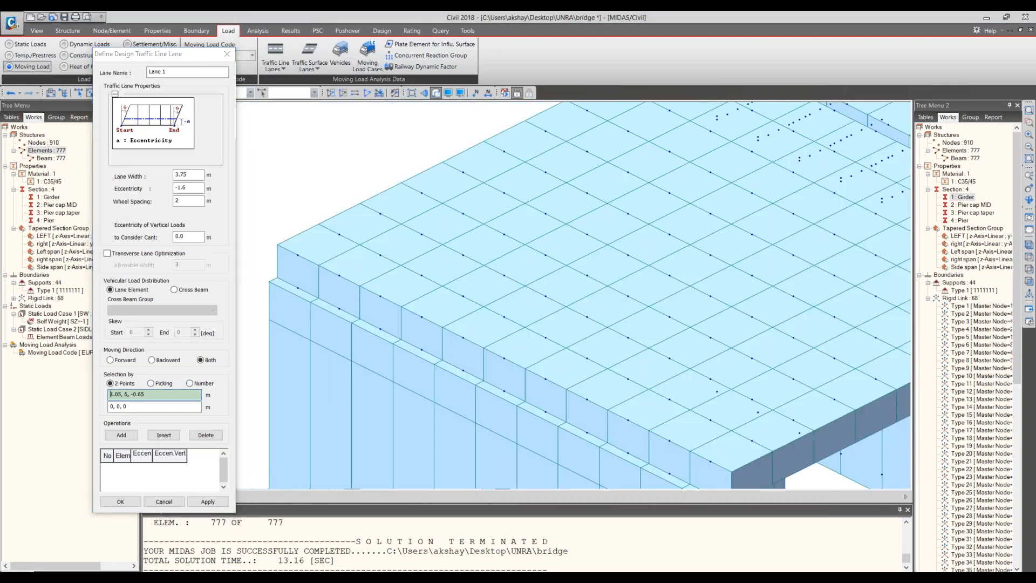
pyautogui.click(505, 359)
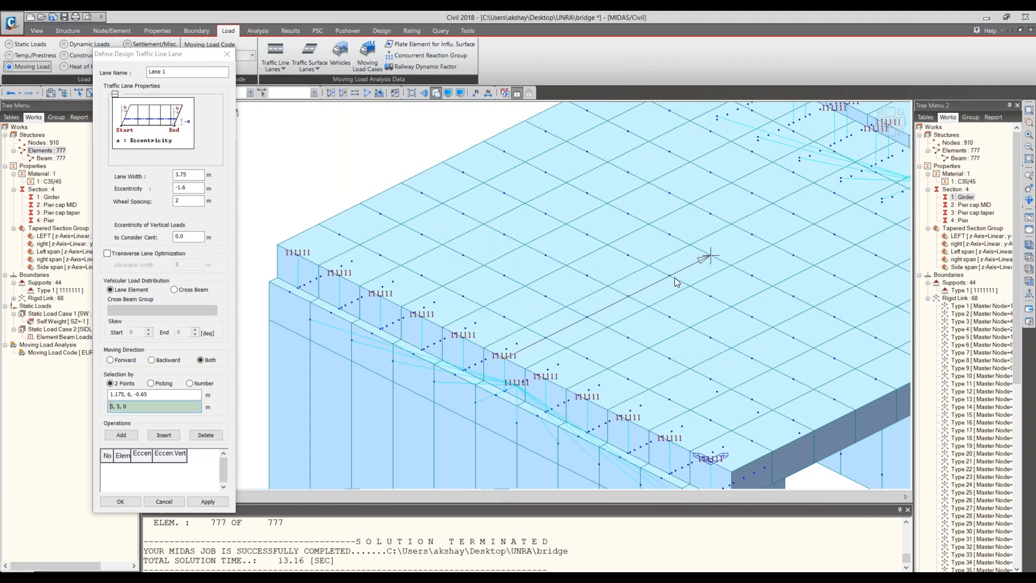
# - Pick Lane 1's end point at the far end of the bridge deck and accept the lane definition
pyautogui.scroll(-3, 675, 278)
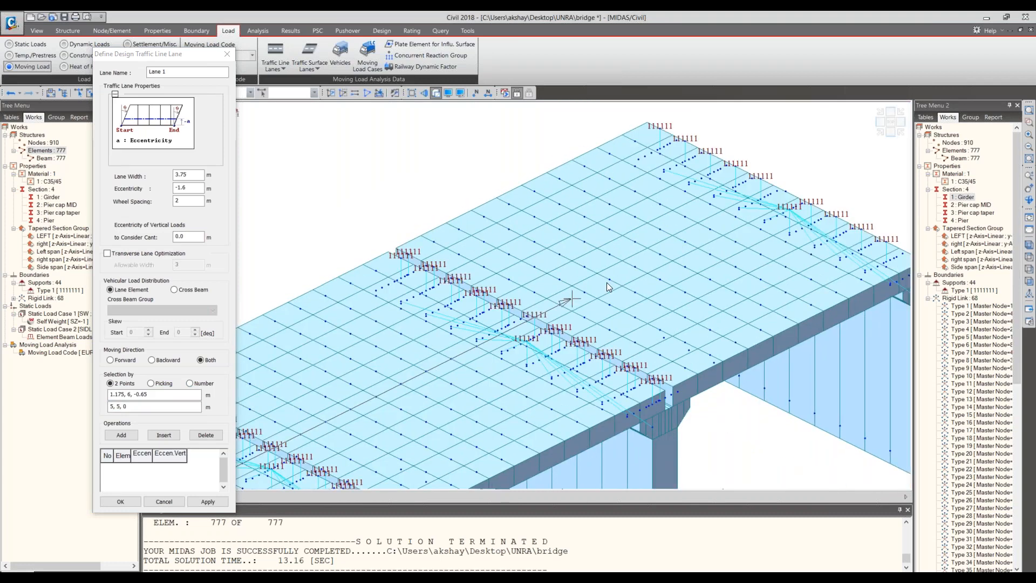
pyautogui.click(787, 192)
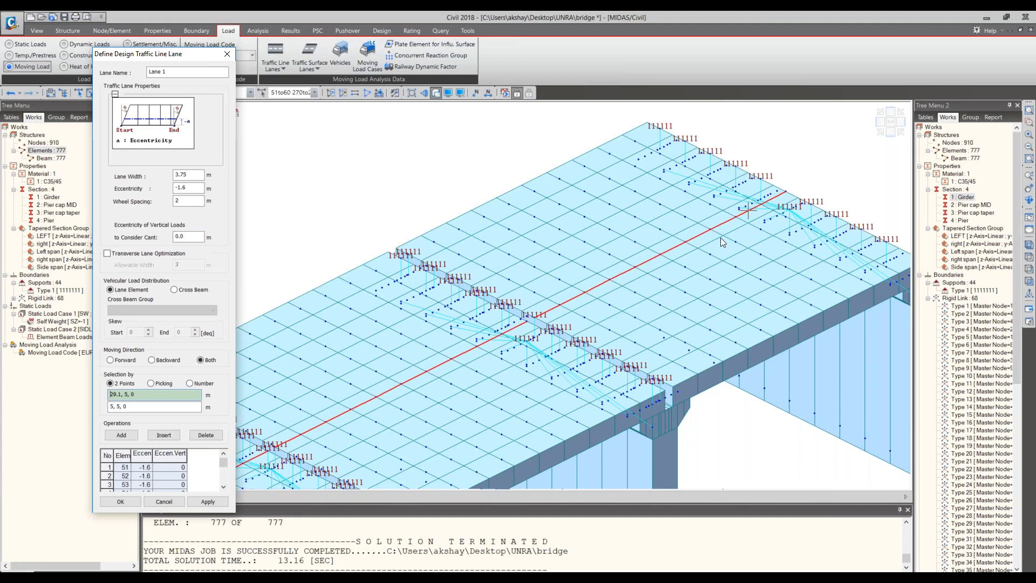
pyautogui.press('Return')
# - Inspect Lane 1 along the deck, first in the isometric view and then from above, and select its lane entry
pyautogui.scroll(3, 271, 376)
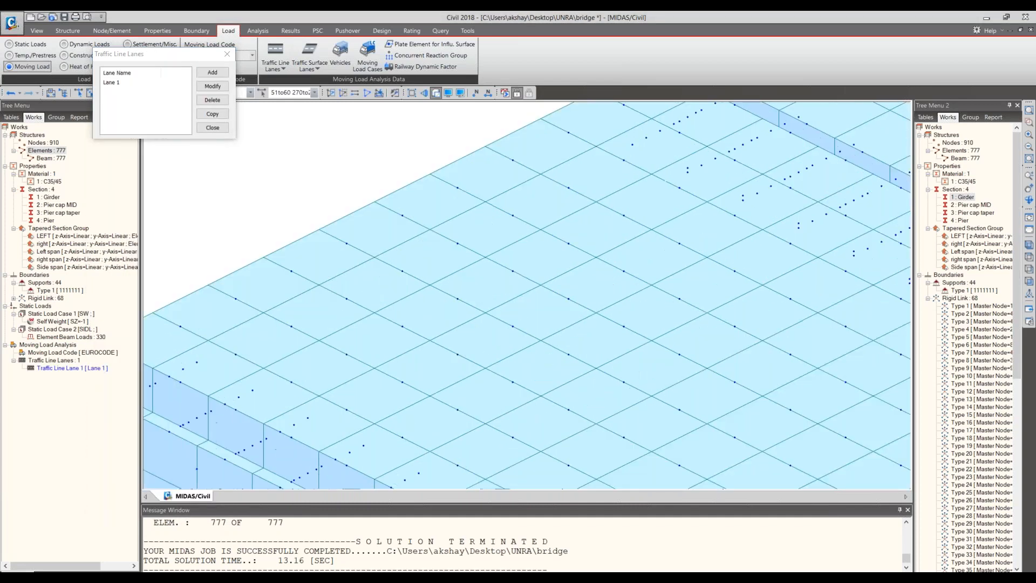
pyautogui.moveTo(439, 458); pyautogui.dragTo(446, 393, button='middle')
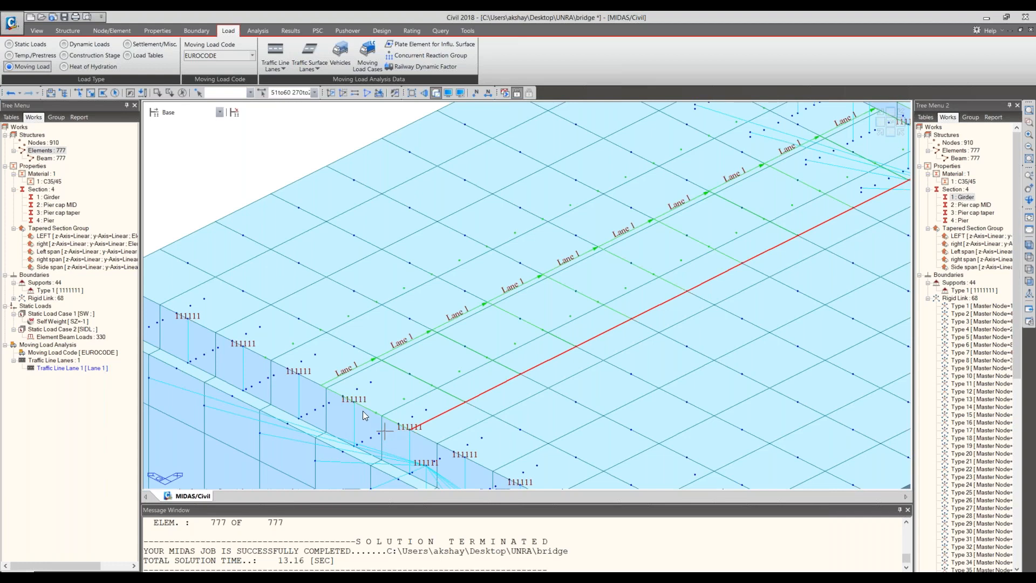
pyautogui.click(1028, 216)
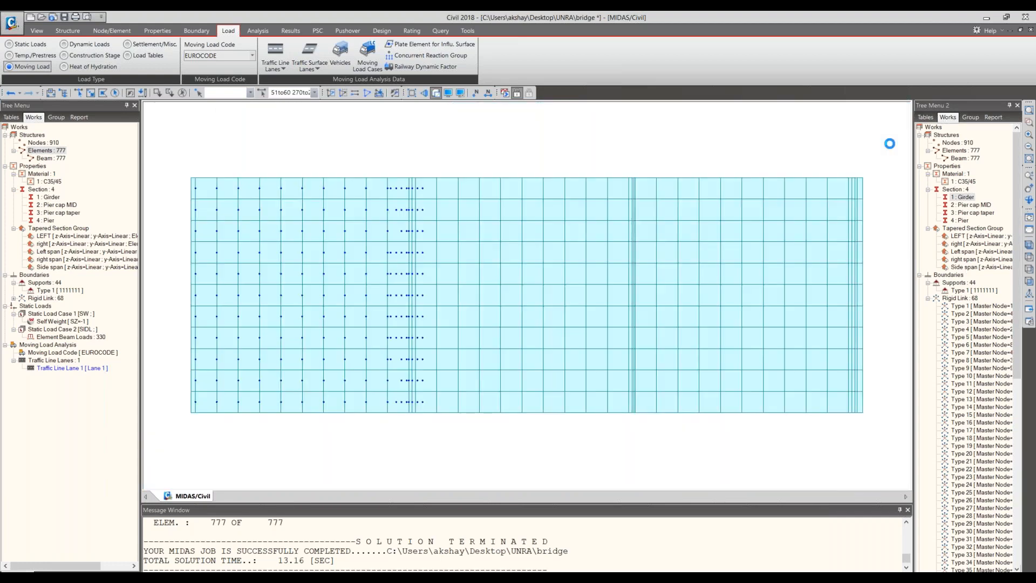
pyautogui.scroll(6, 291, 283)
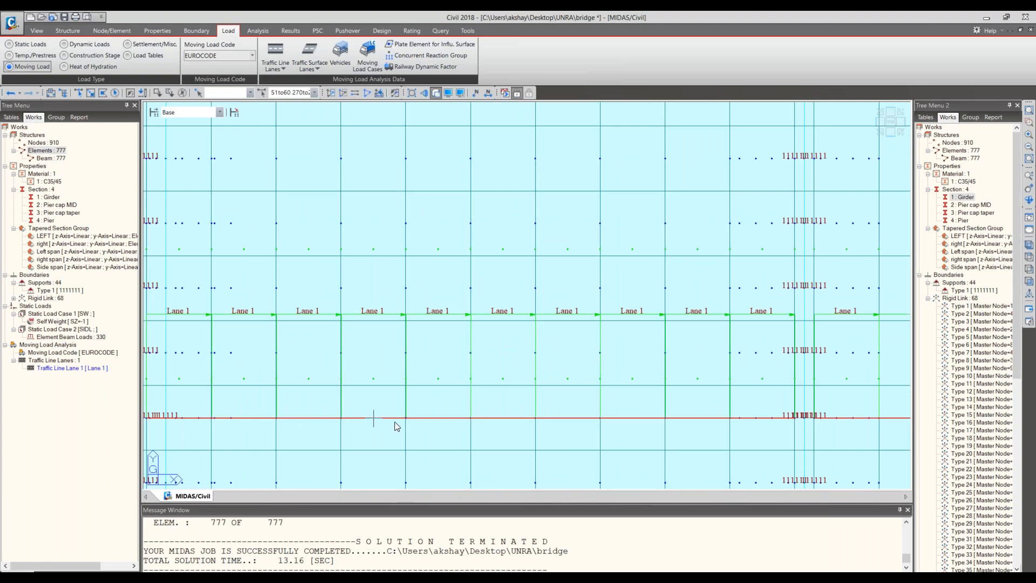
pyautogui.doubleClick(98, 368)
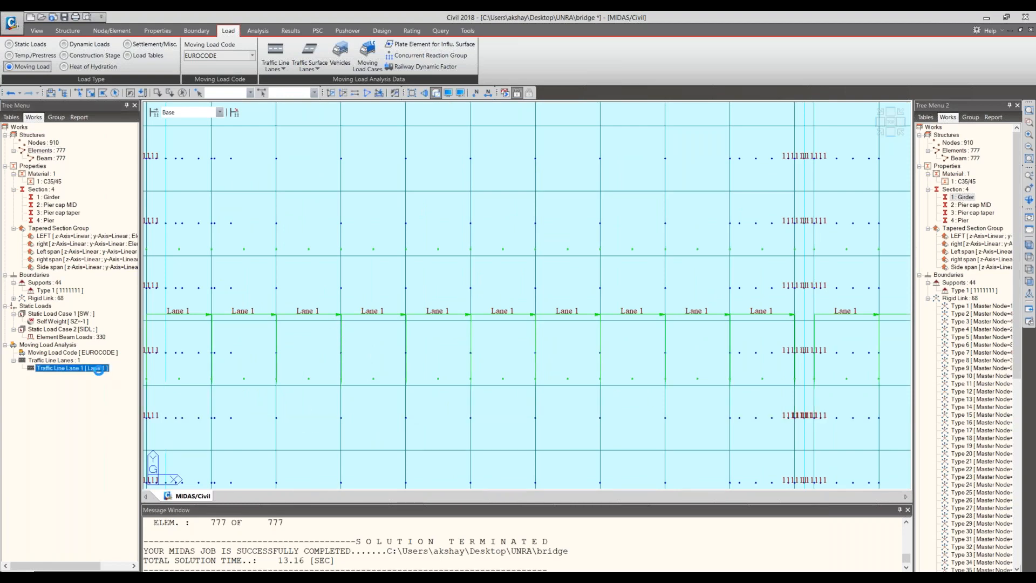
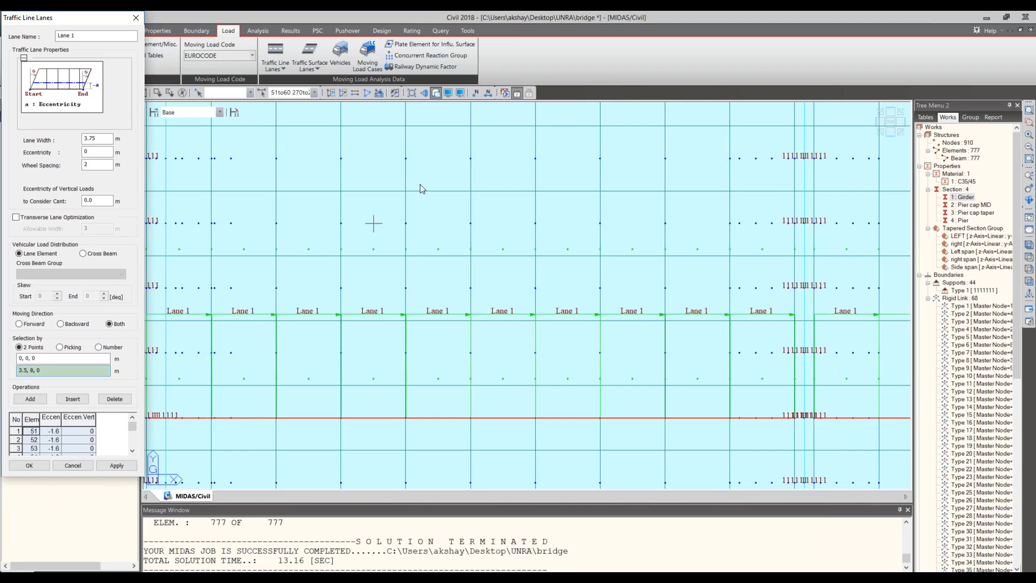
pyautogui.click(71, 465)
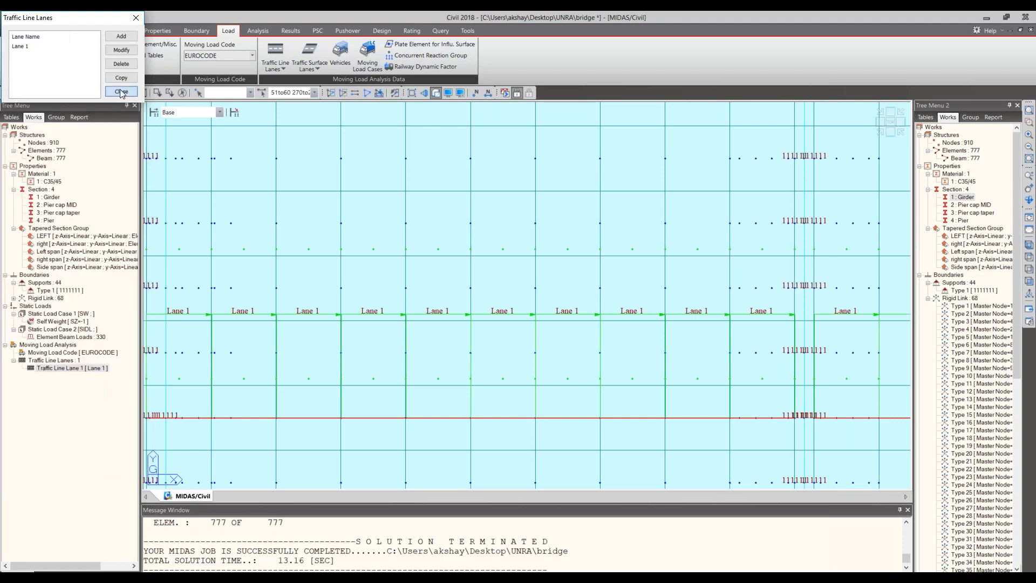
pyautogui.click(340, 56)
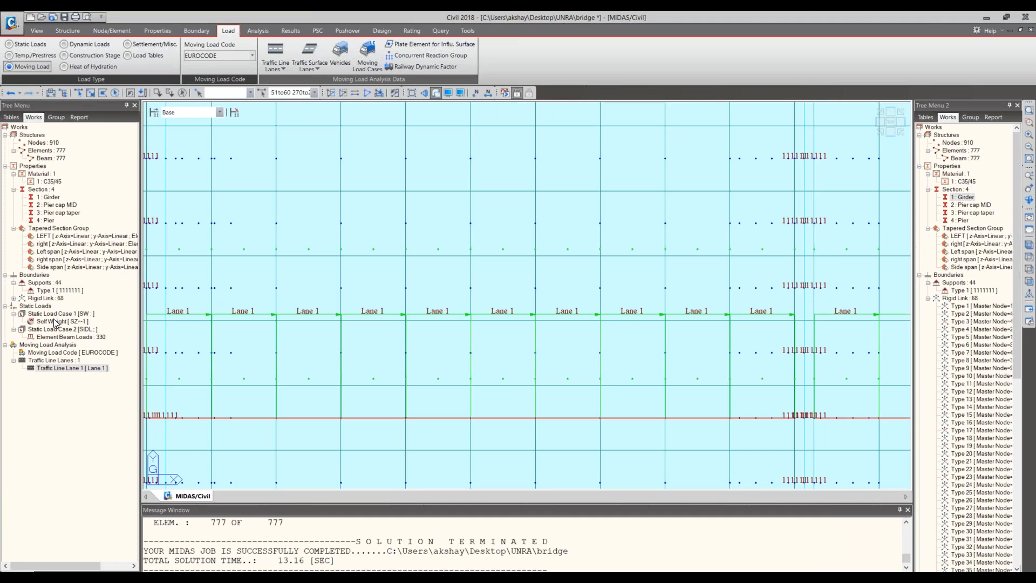
pyautogui.moveTo(0, 100); pyautogui.dragTo(148, 221)
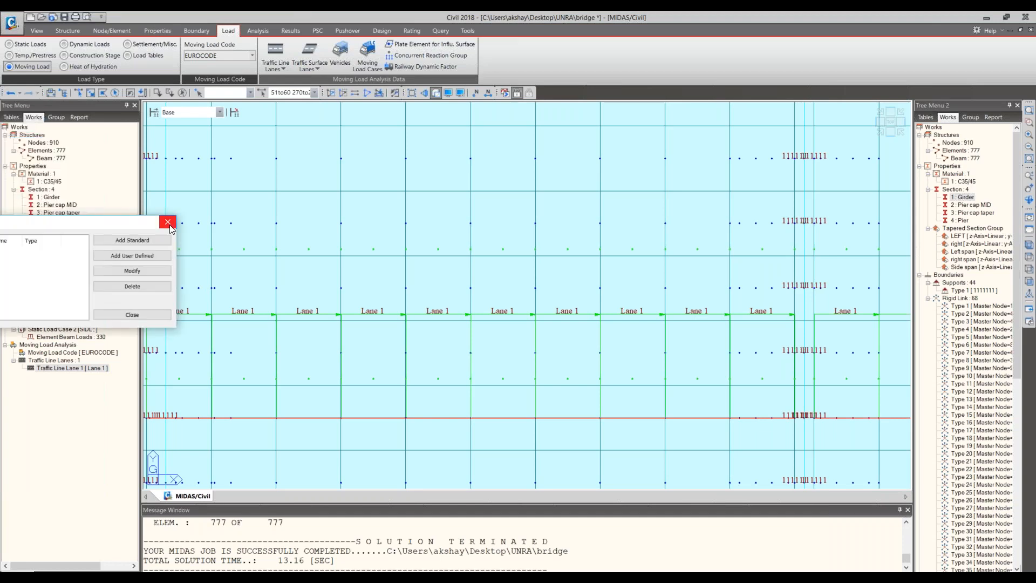
pyautogui.click(247, 222)
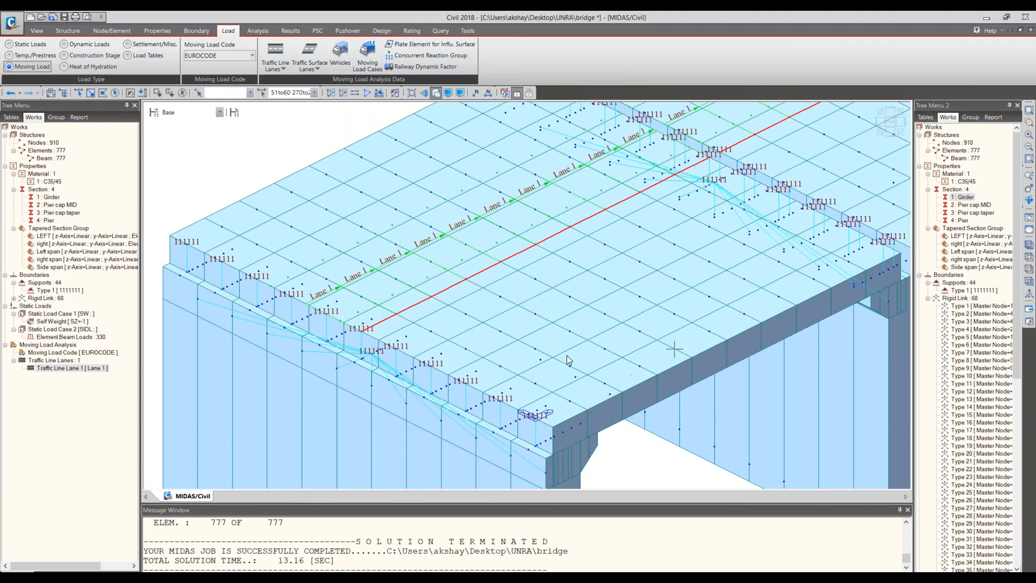
# - Start a new traffic line lane named Lane 2 with a lane width of 3.75 m and an eccentricity of 1.6 m
pyautogui.click(275, 64)
pyautogui.click(292, 80)
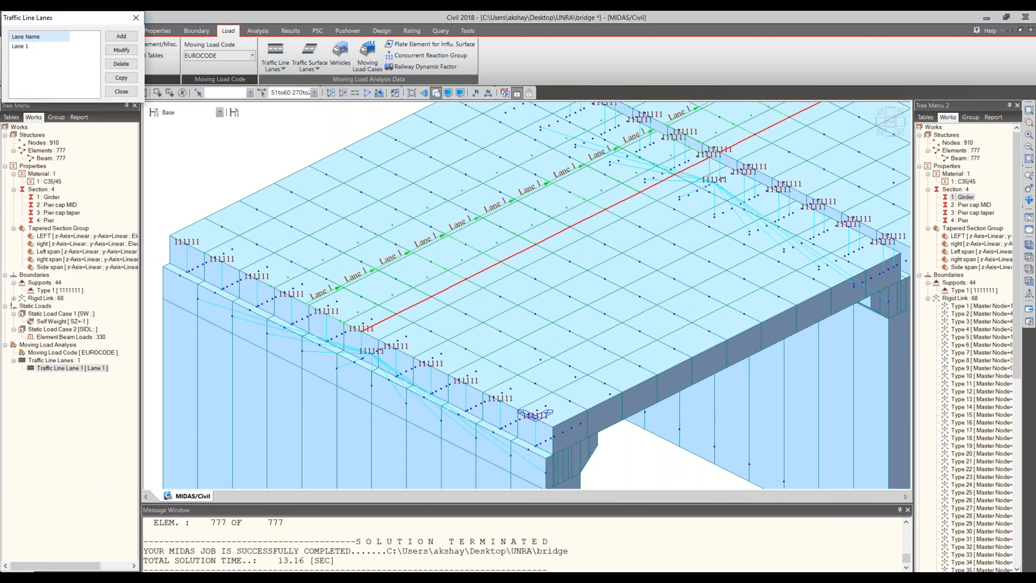
pyautogui.click(127, 39)
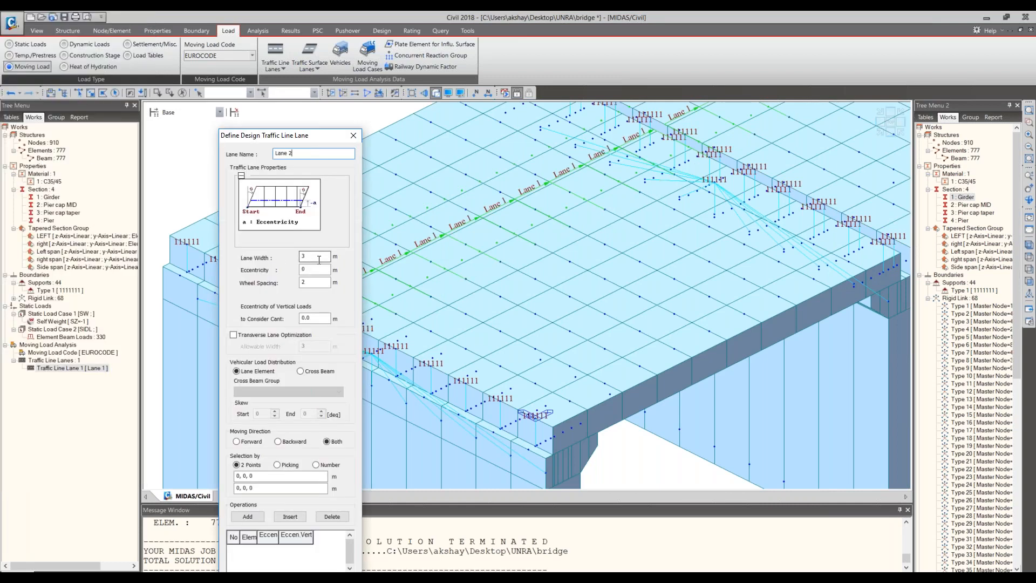
pyautogui.click(319, 260)
pyautogui.write('3.75')
pyautogui.press('Tab')
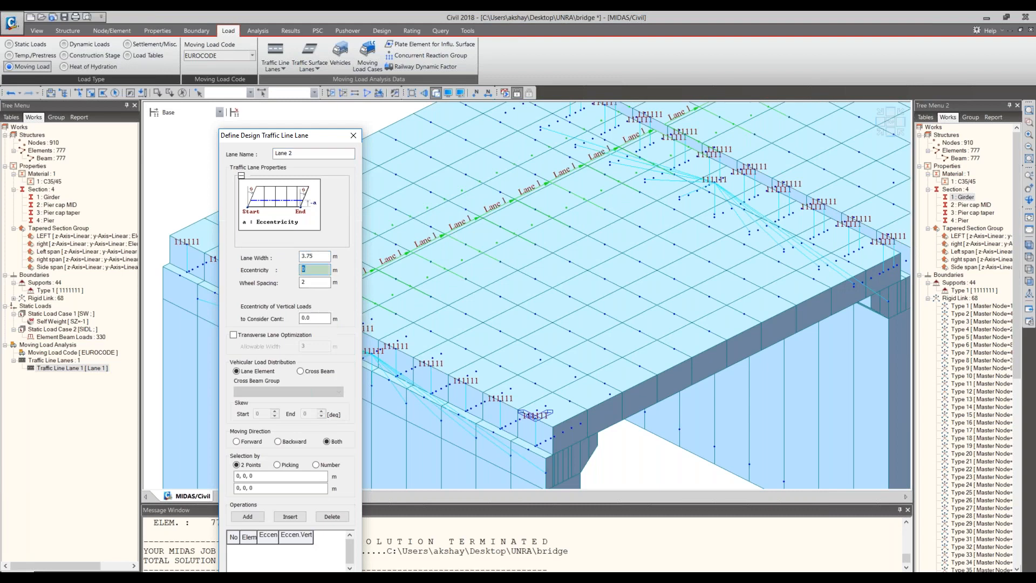
pyautogui.write('1.6')
# - Pick Lane 2's start and end points at the near and far ends of the bridge deck and accept the lane definition
pyautogui.click(281, 477)
pyautogui.click(448, 253)
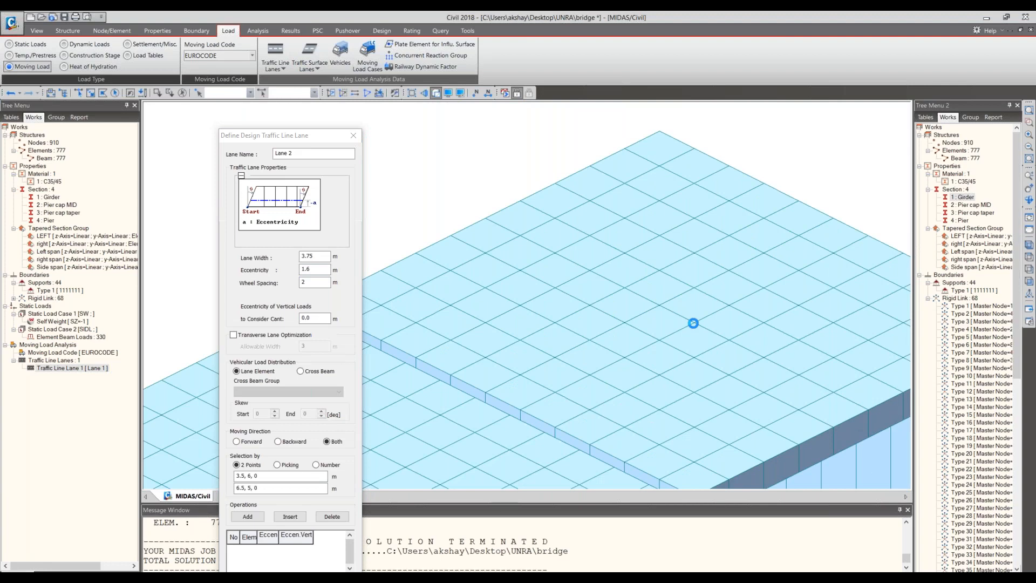
pyautogui.click(867, 222)
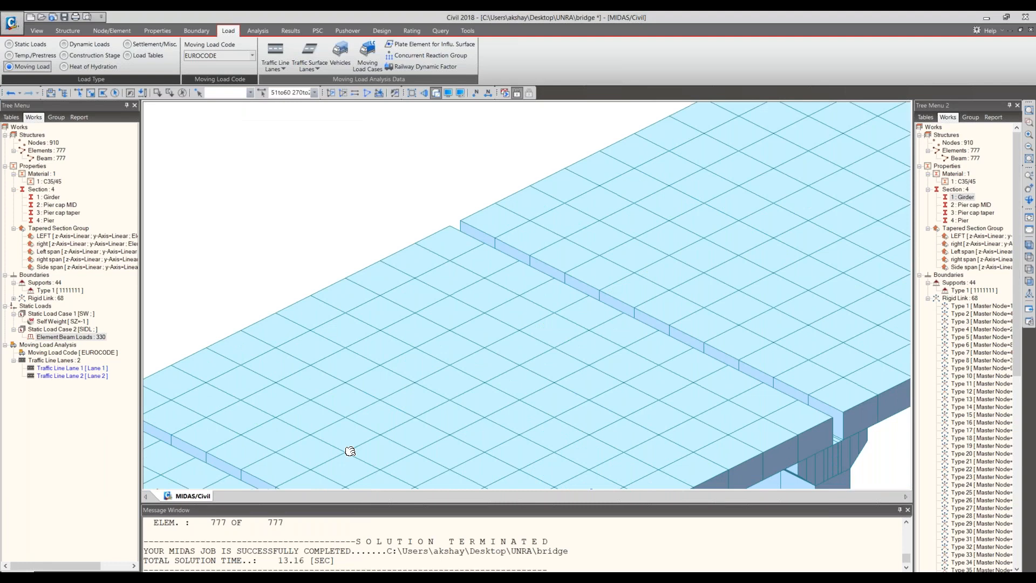
pyautogui.moveTo(350, 452); pyautogui.dragTo(307, 310, button='middle')
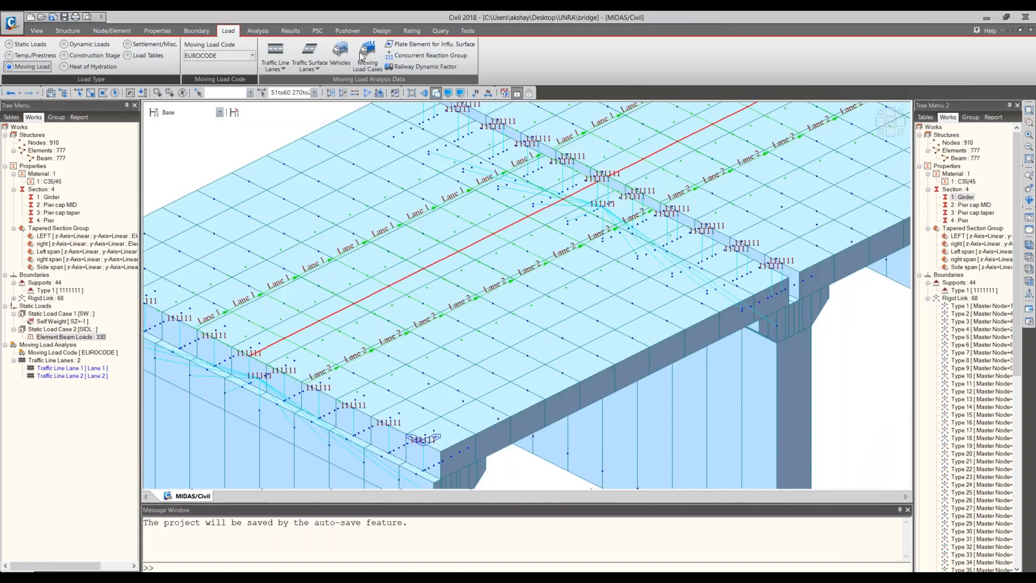
# - Add the EN 1991-2:2003 - RoadBridge standard vehicle Load Model 1 with its default adjustment and psi factors
pyautogui.click(340, 54)
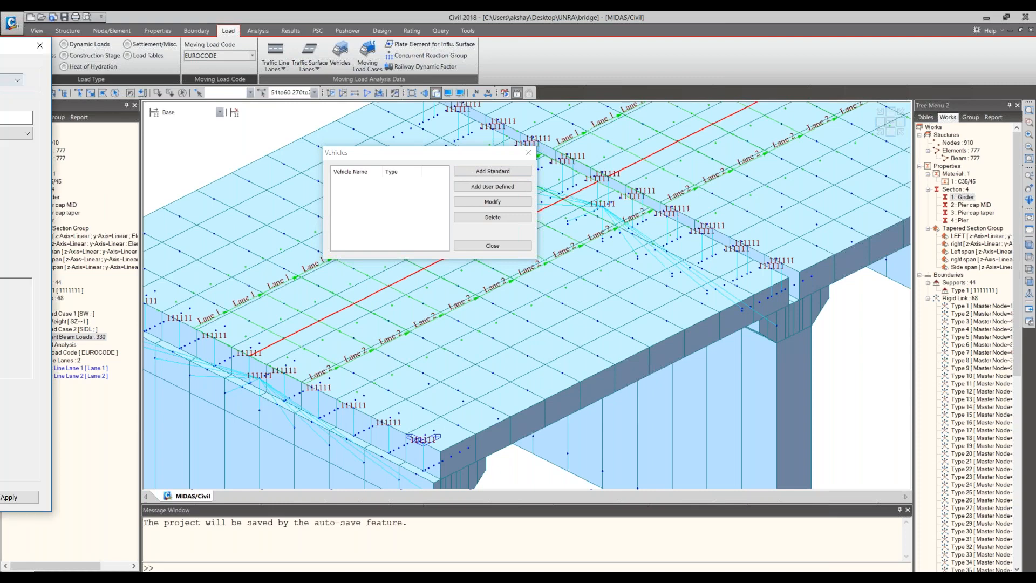
pyautogui.moveTo(51, 47); pyautogui.dragTo(777, 74)
pyautogui.click(674, 143)
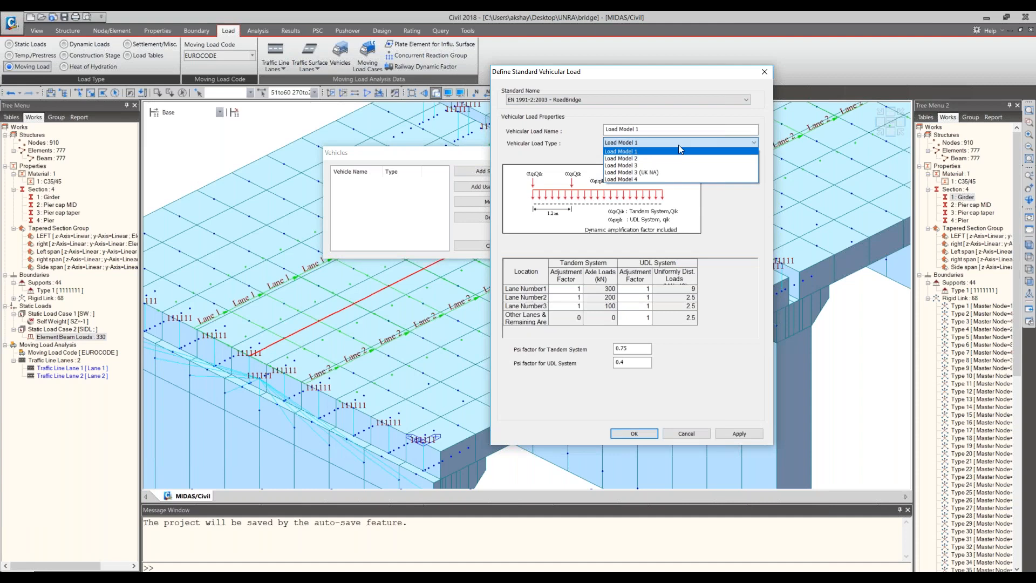
pyautogui.click(678, 153)
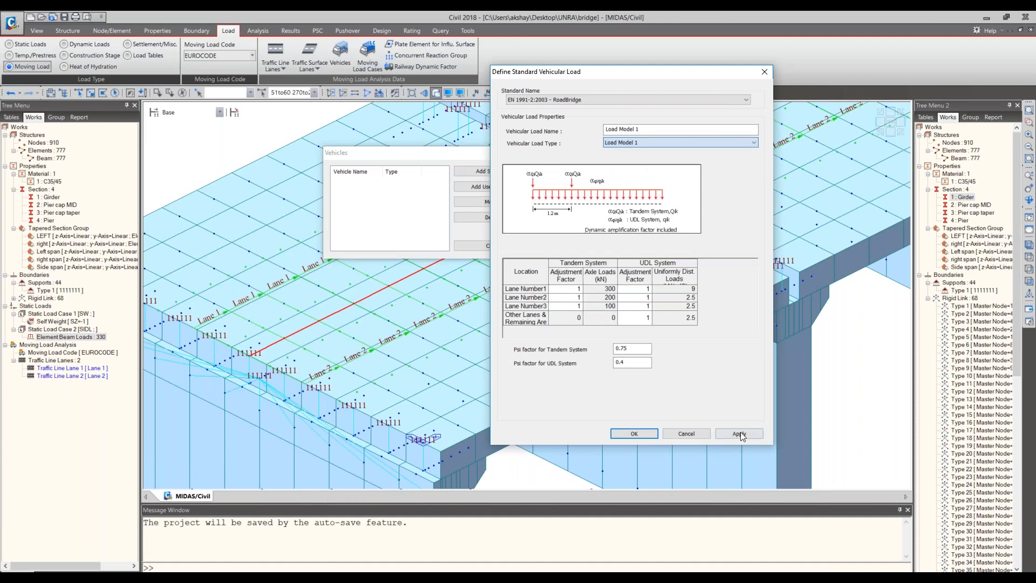
pyautogui.click(740, 434)
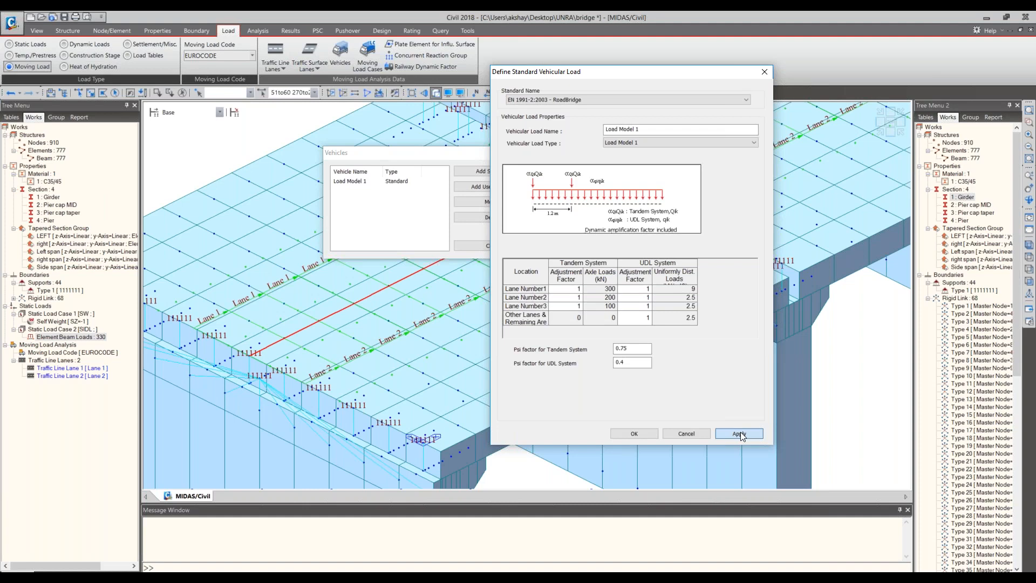
# - Add the standard vehicle Load Model 3 with the 600/150 special vehicle and automatic dynamic amplification, and finish the vehicle definitions
pyautogui.click(702, 143)
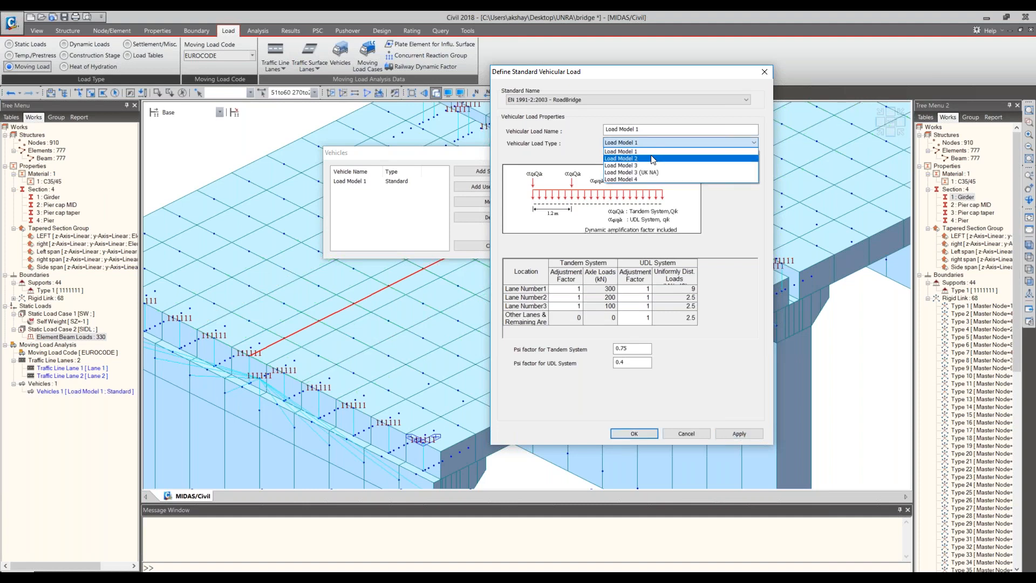
pyautogui.click(652, 159)
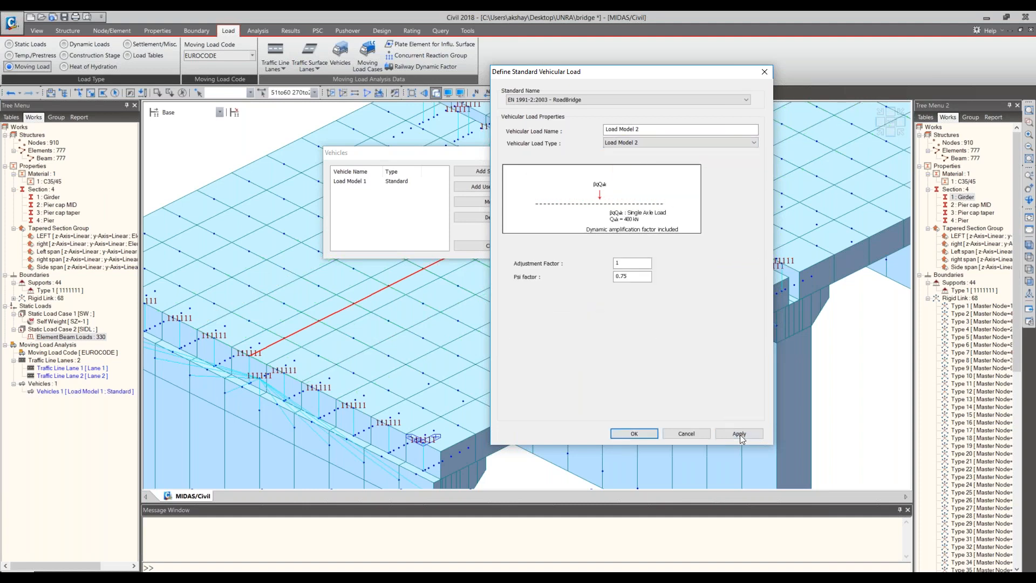
pyautogui.click(655, 144)
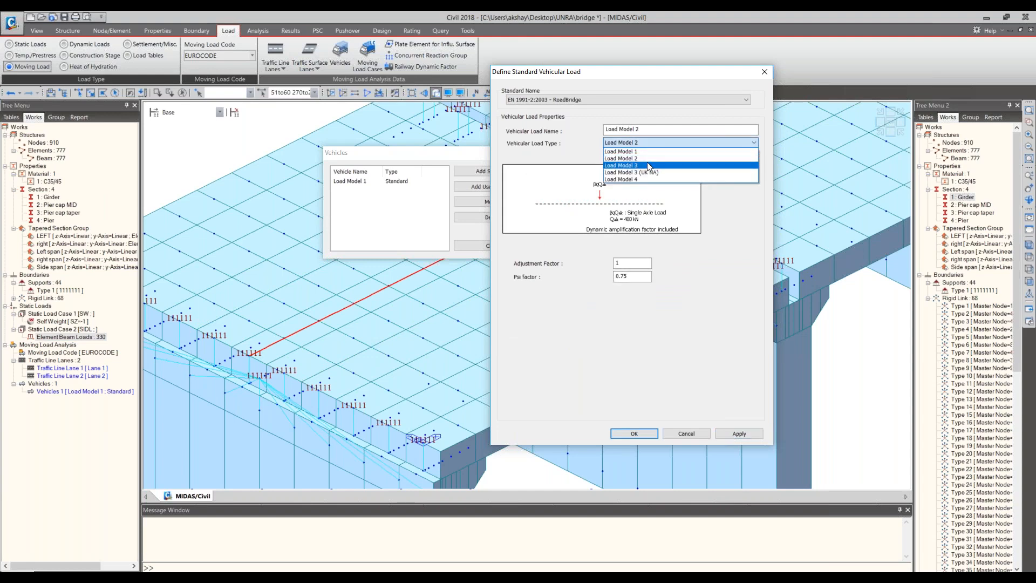
pyautogui.click(647, 165)
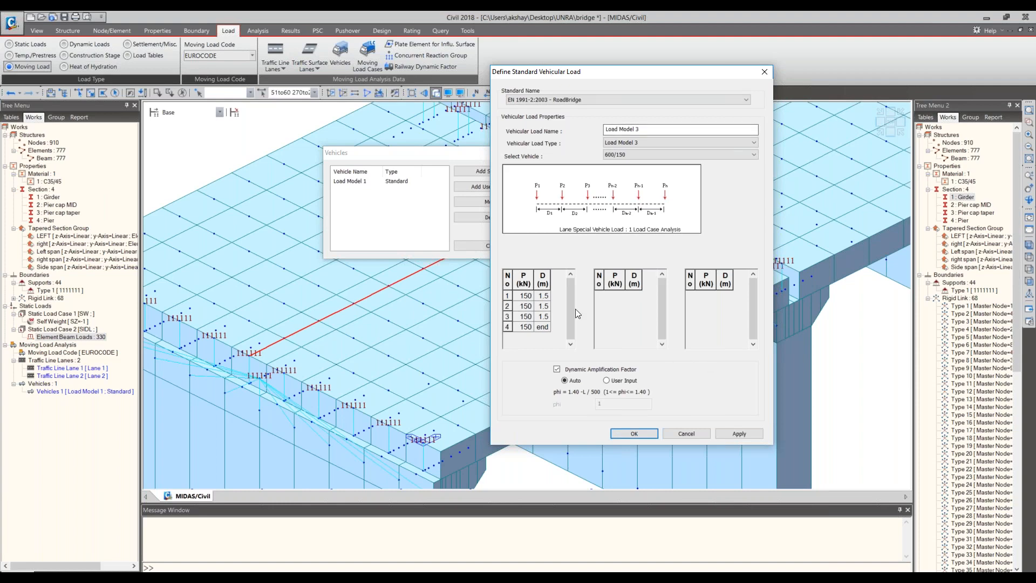
pyautogui.click(628, 439)
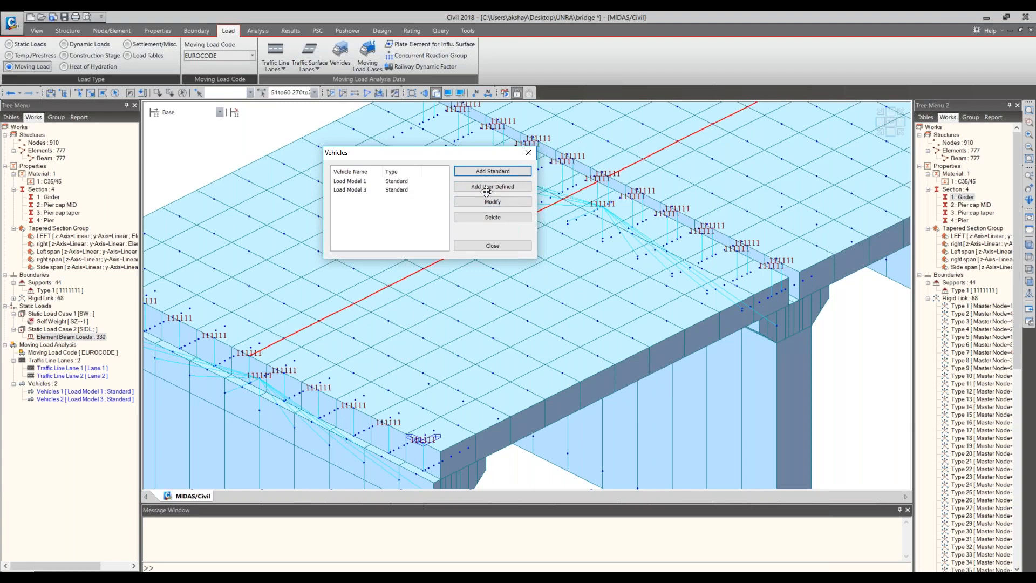
pyautogui.click(484, 246)
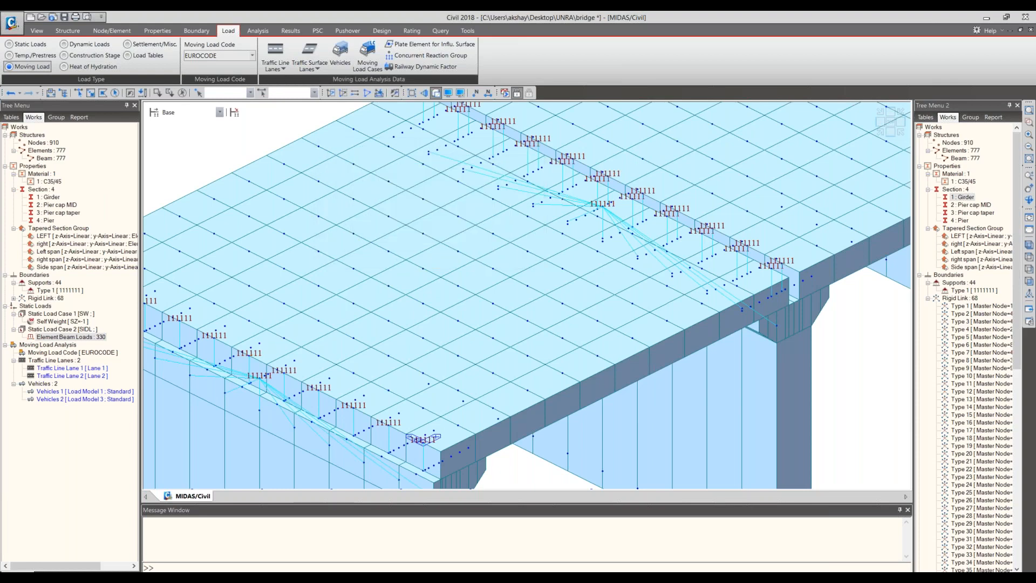
# - Create a moving load case named MVL-1 using the LM 1 & 3 Multi load model
pyautogui.click(368, 58)
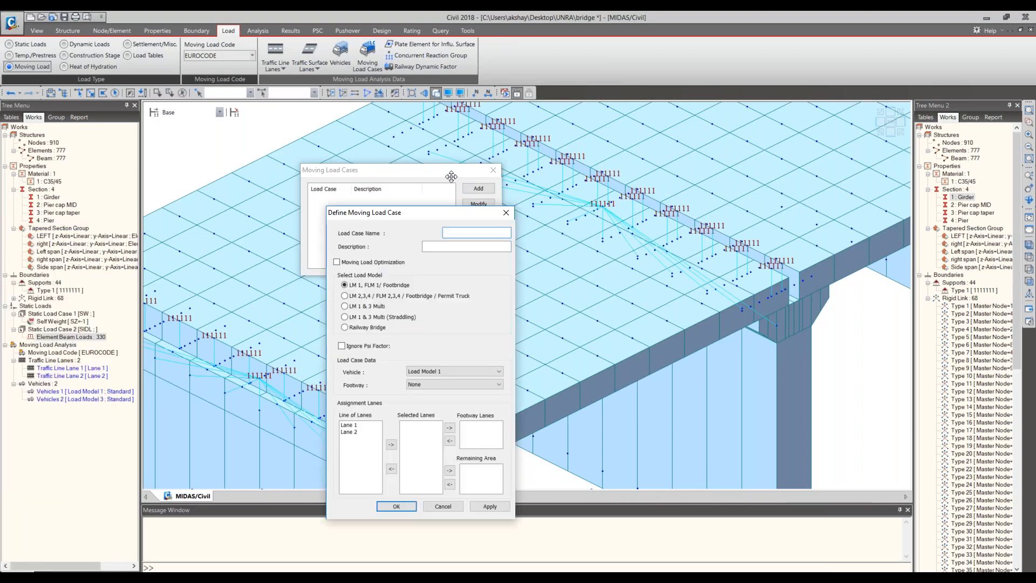
pyautogui.write('MVL-1')
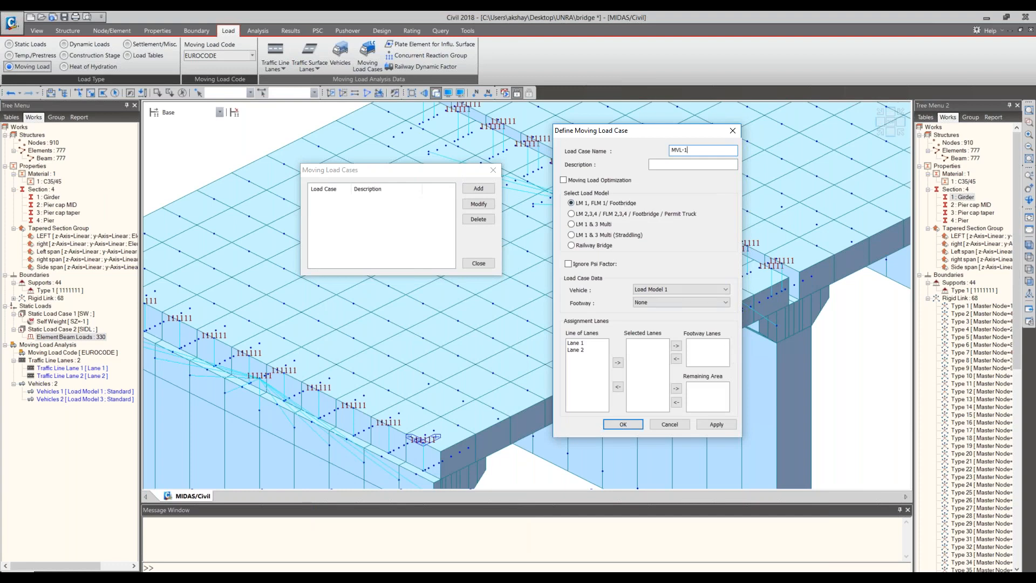
pyautogui.click(647, 291)
pyautogui.click(658, 292)
pyautogui.click(576, 343)
pyautogui.click(654, 303)
pyautogui.click(584, 225)
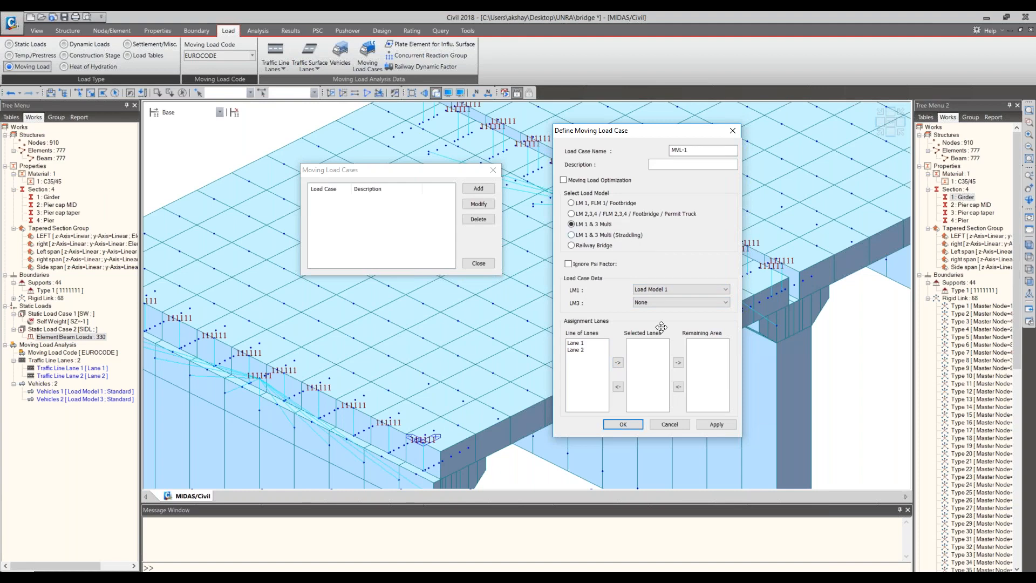
# - Set LM3 to Load Model 3 in MVL-1, assign Lane 1 and Lane 2 to it, and accept the load case
pyautogui.click(649, 303)
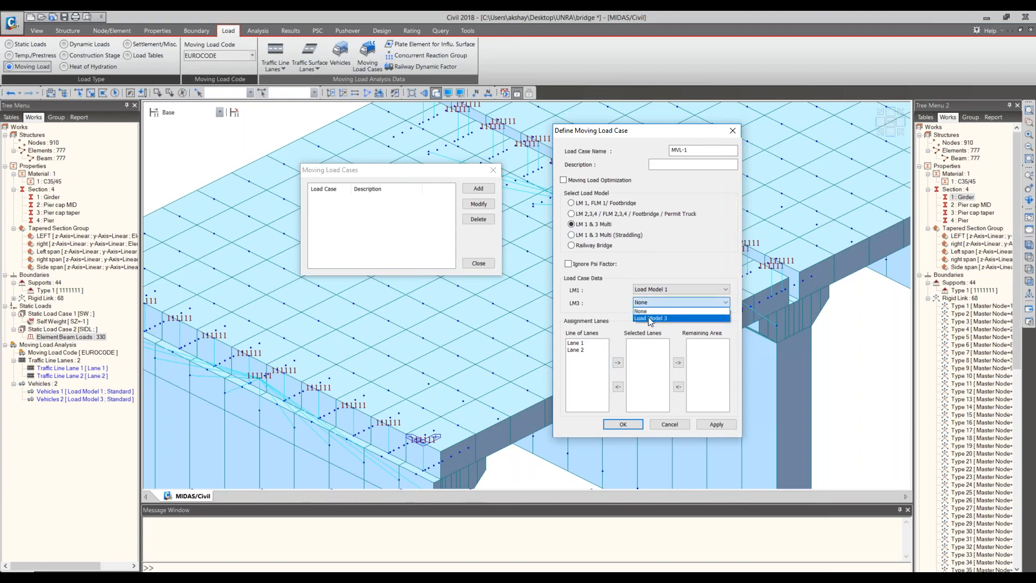
pyautogui.click(649, 318)
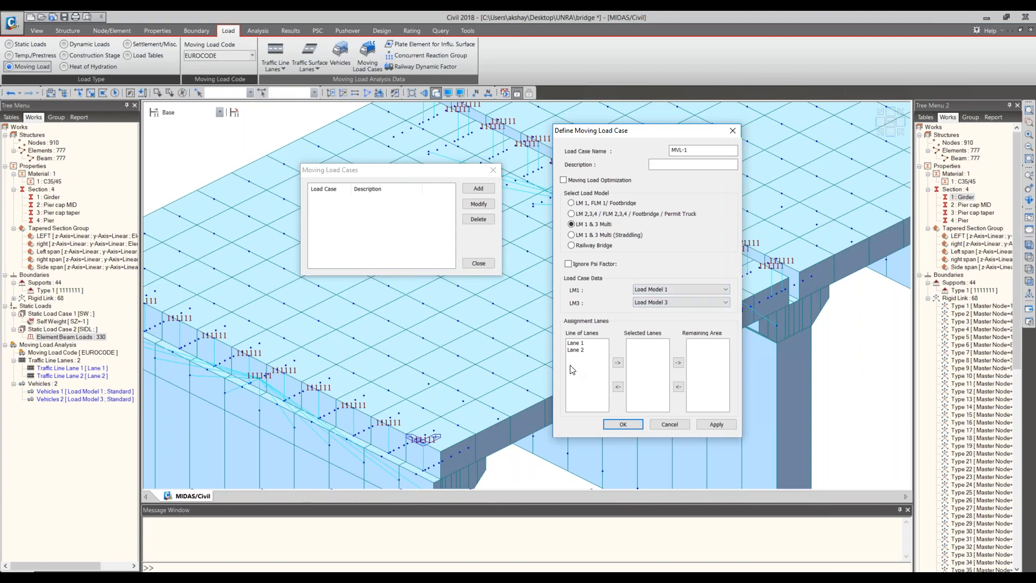
pyautogui.moveTo(575, 343); pyautogui.dragTo(580, 353)
pyautogui.click(618, 363)
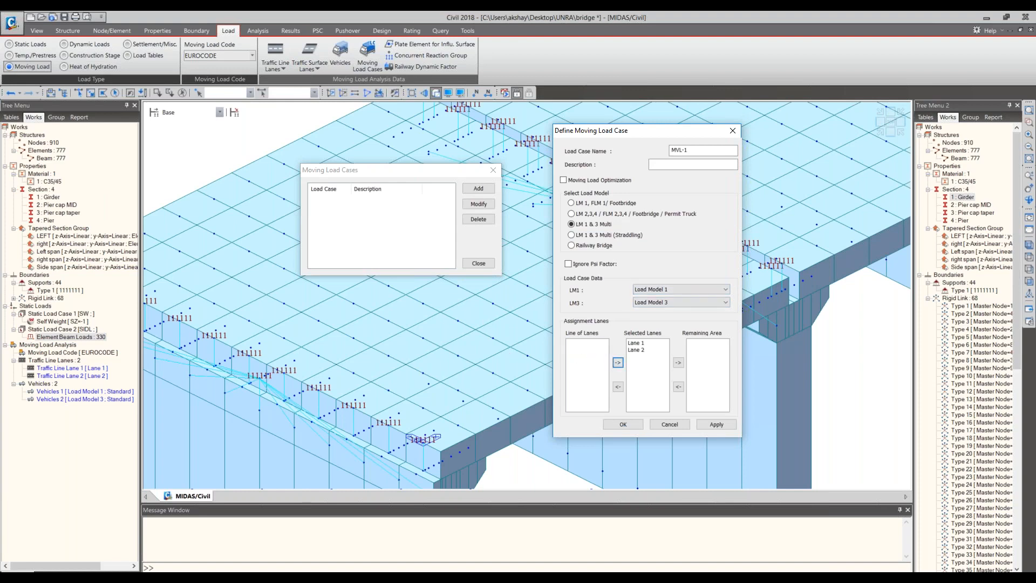
pyautogui.click(626, 424)
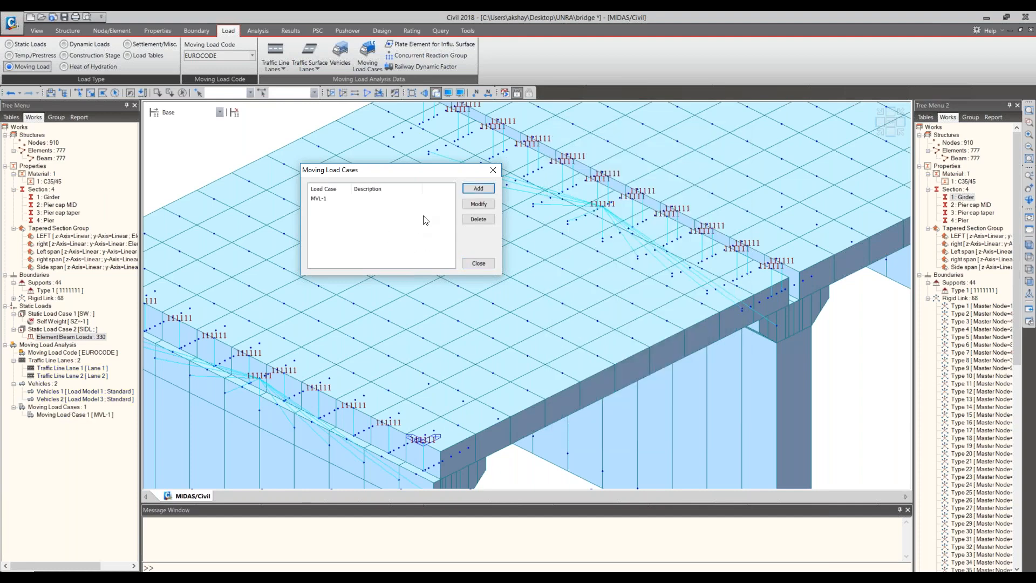
pyautogui.click(472, 268)
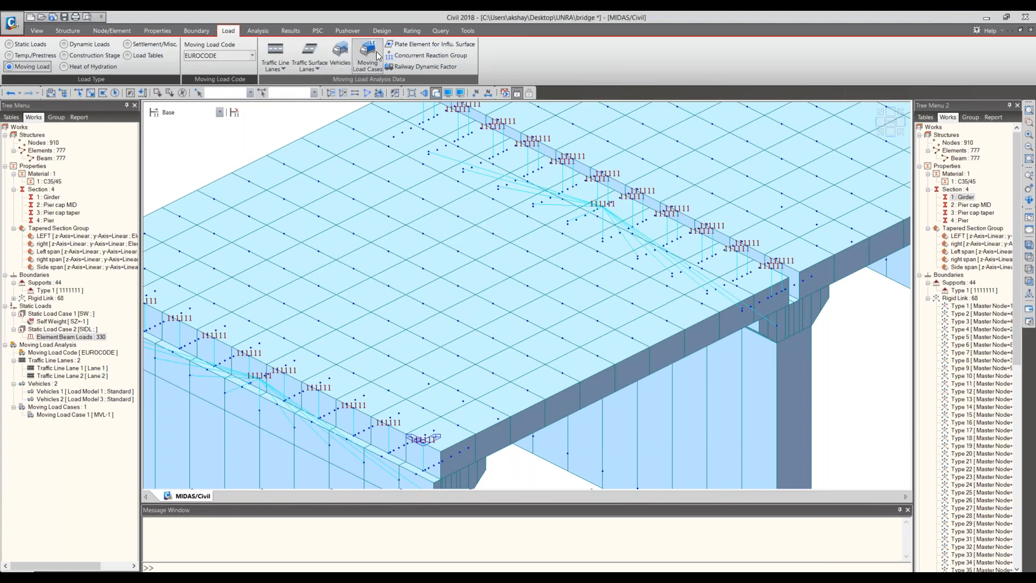
# - Run the analysis with the moving load case and enlarge the message output to check its completion
pyautogui.click(272, 31)
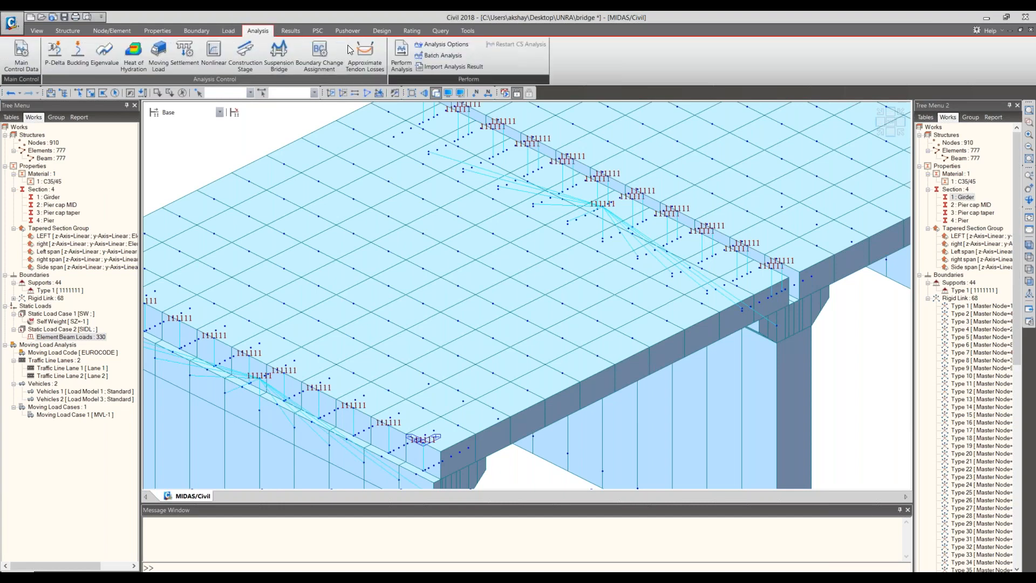
pyautogui.click(399, 57)
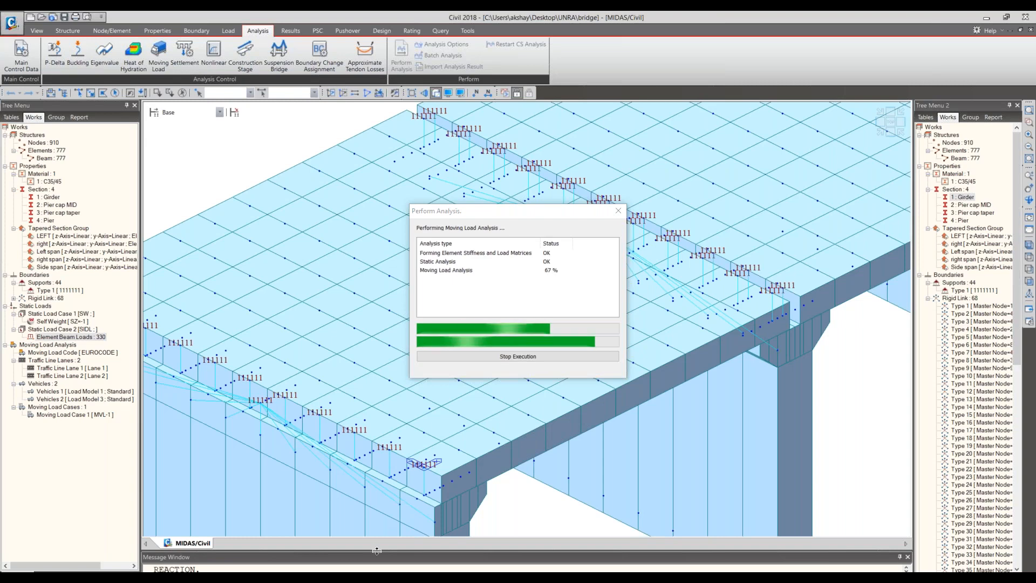
pyautogui.moveTo(377, 551); pyautogui.dragTo(382, 530)
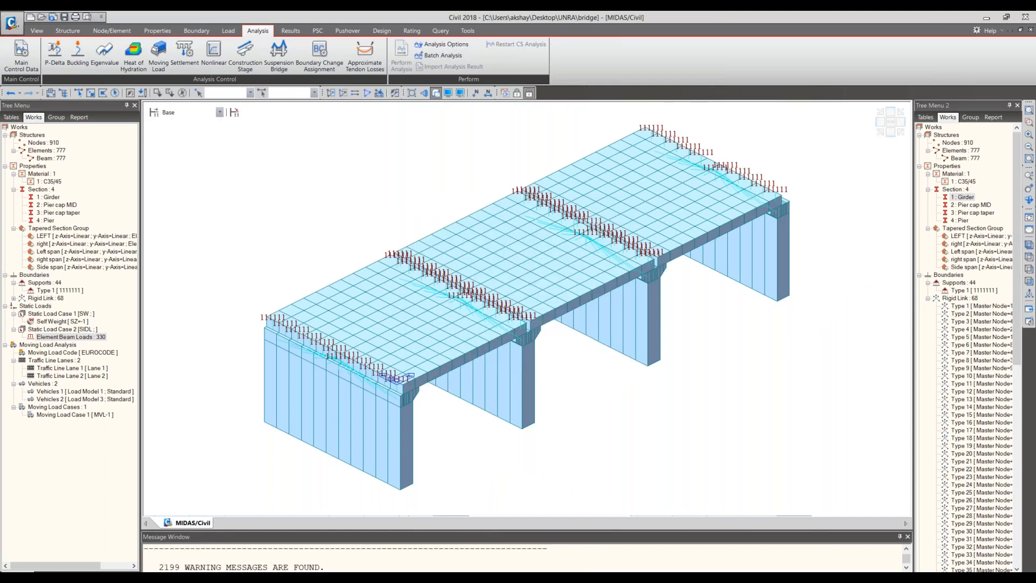
pyautogui.scroll(3, 459, 551)
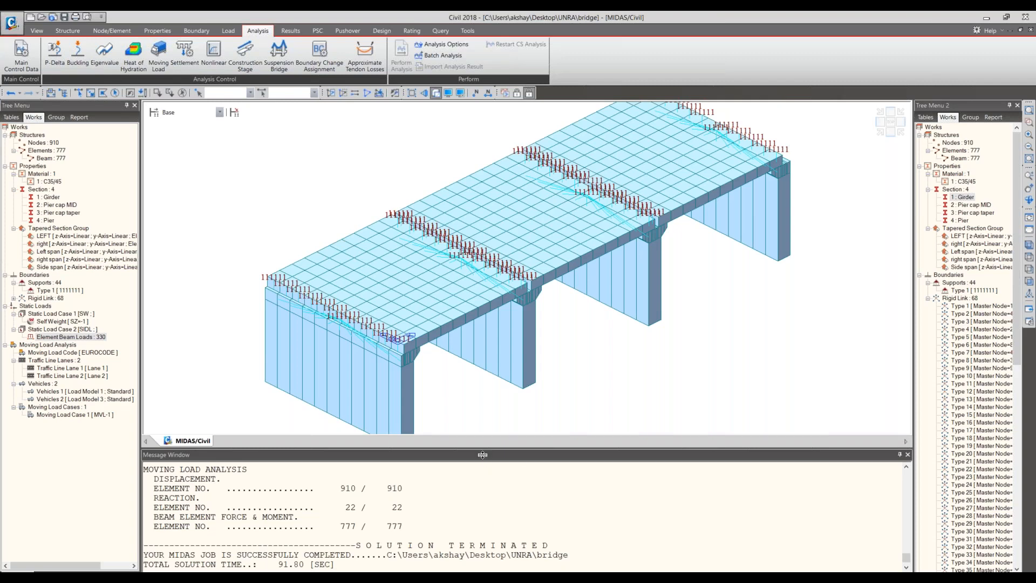
pyautogui.moveTo(482, 455); pyautogui.dragTo(480, 468)
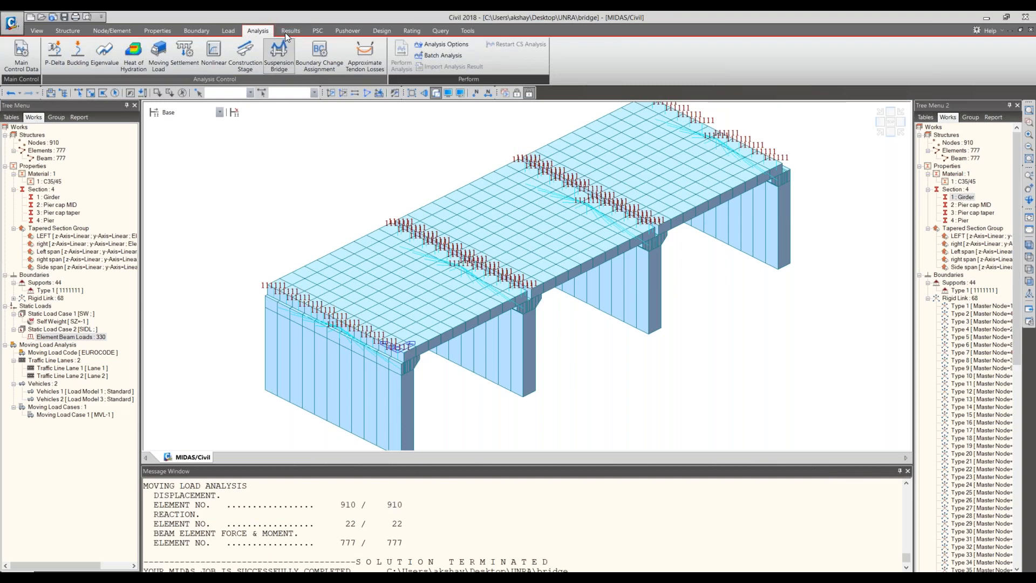
# - Open the reaction forces/moments results and examine the load cases available for display
pyautogui.click(299, 34)
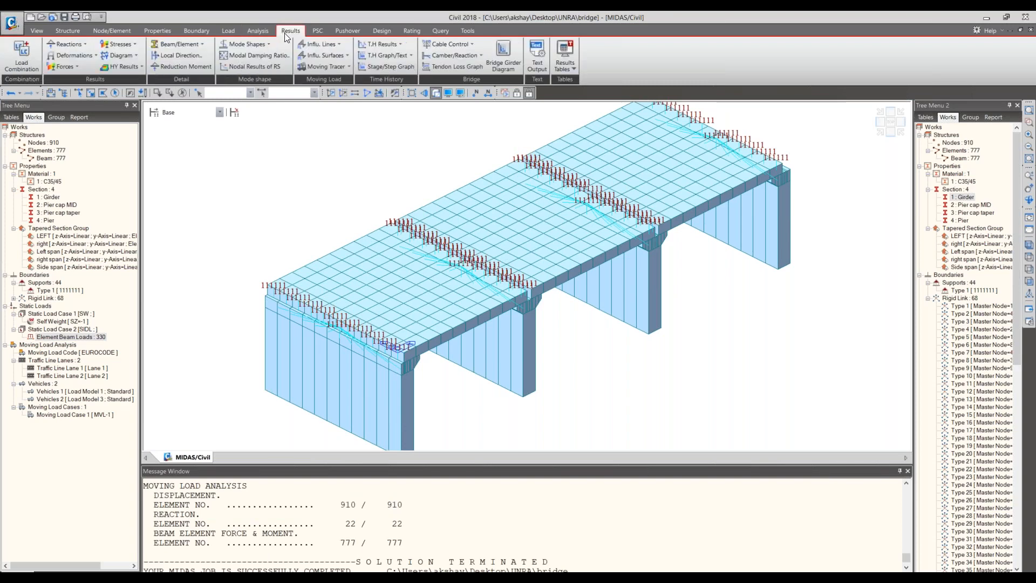
pyautogui.click(64, 44)
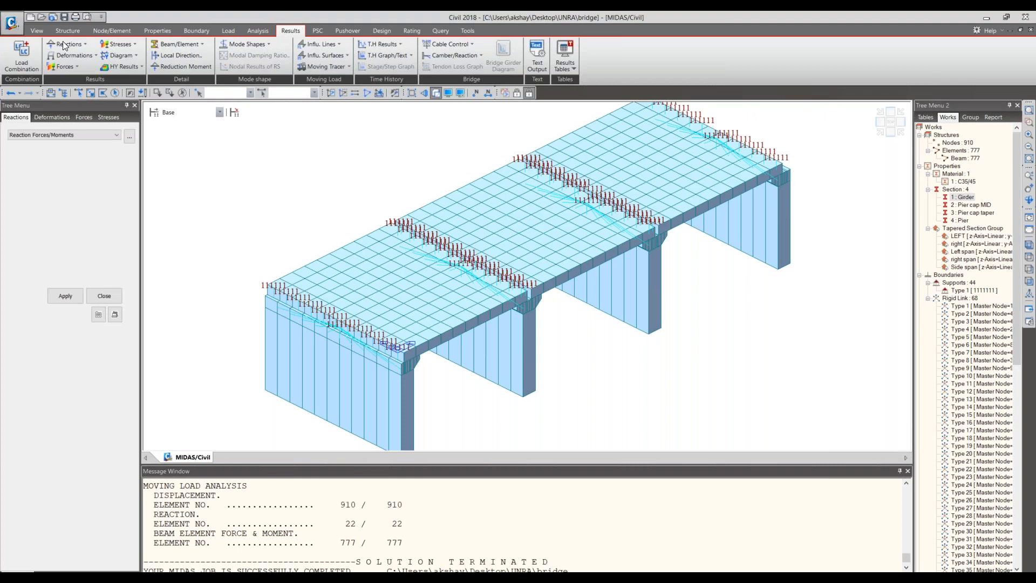
pyautogui.click(76, 166)
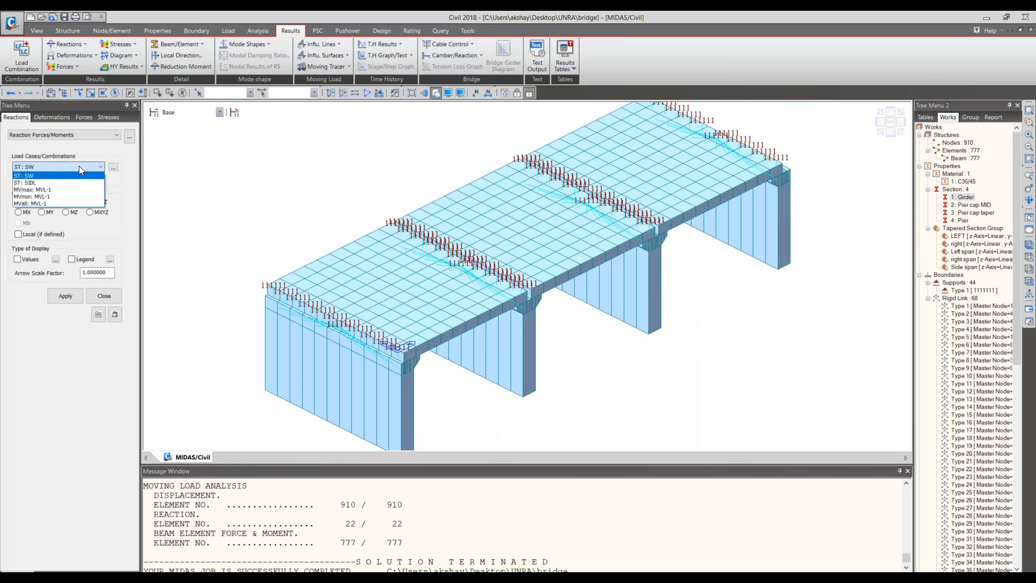
pyautogui.click(79, 166)
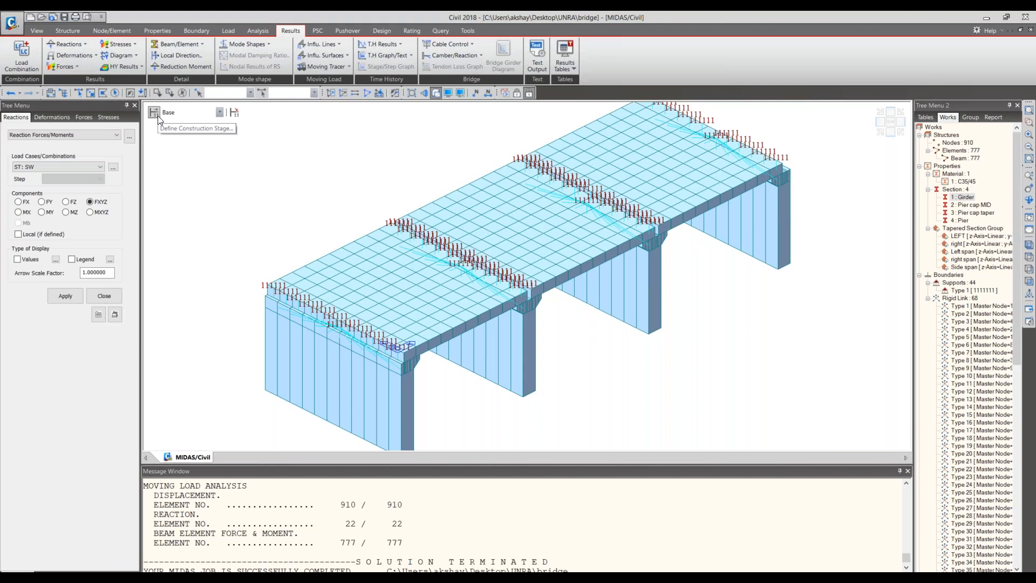
# - Add a concrete design load combination named LCB-1 with the Strength/Stress active setting
pyautogui.click(22, 57)
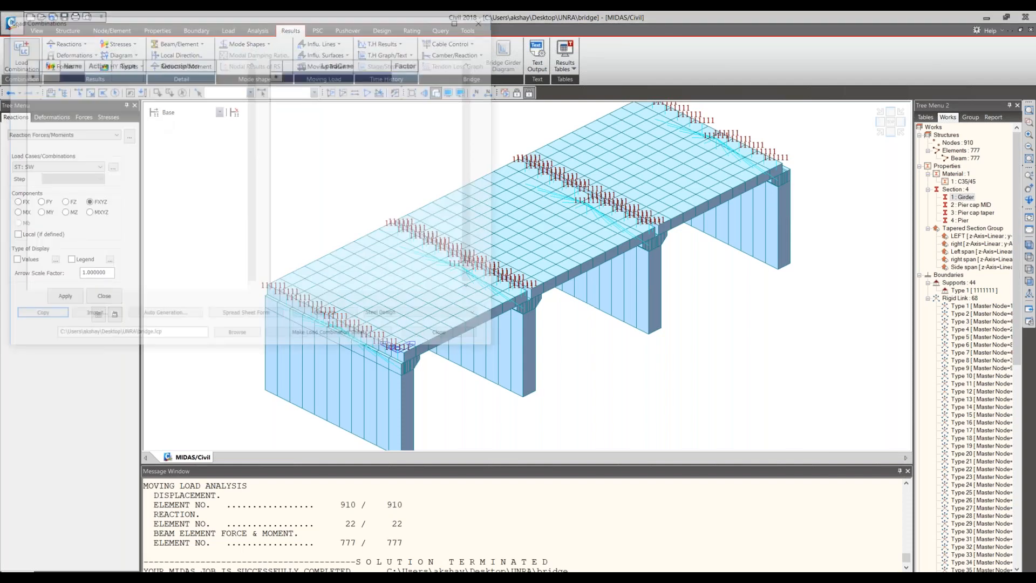
pyautogui.click(136, 92)
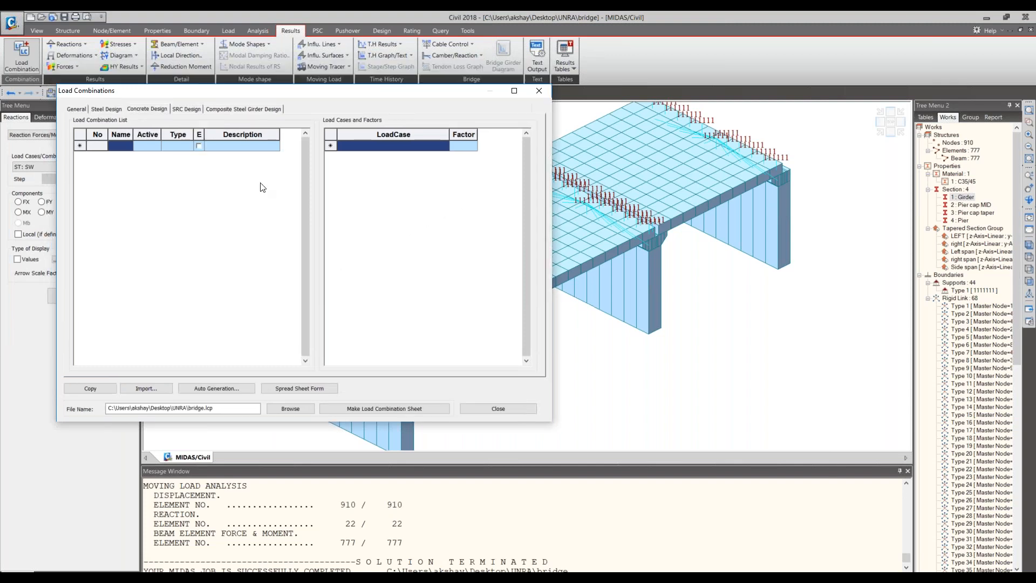
pyautogui.click(221, 387)
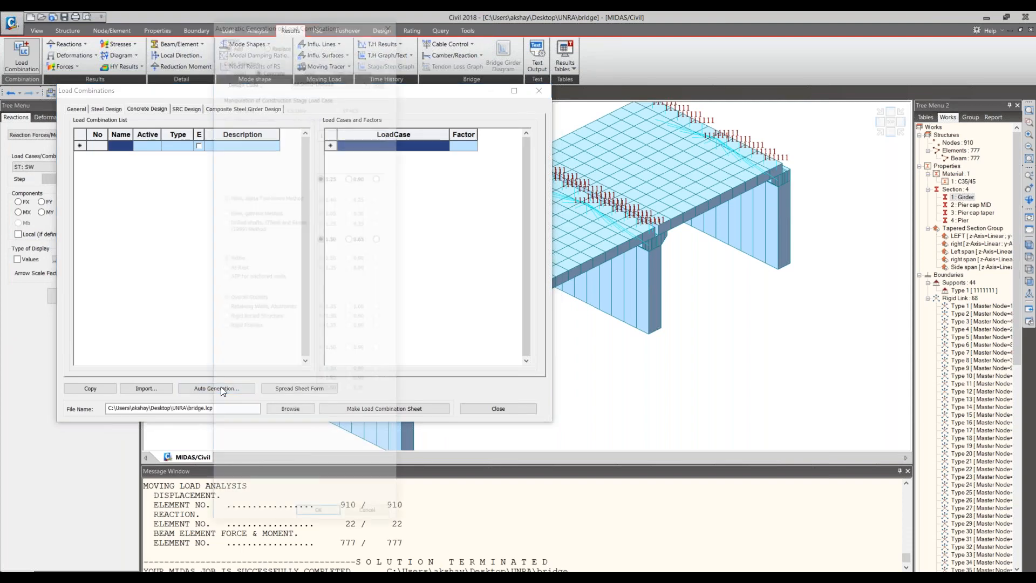
pyautogui.click(392, 19)
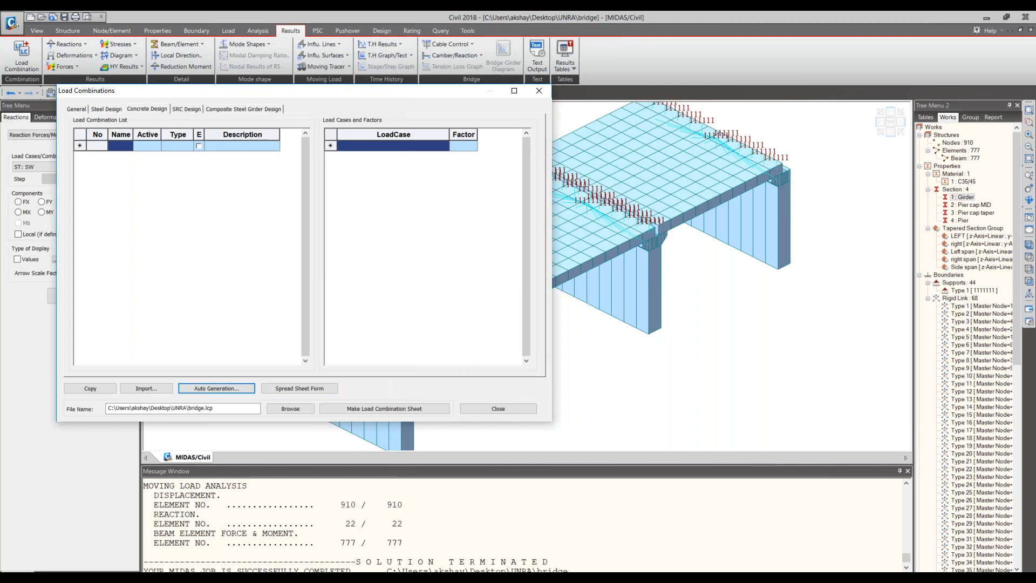
pyautogui.click(129, 147)
pyautogui.write('LCB-1')
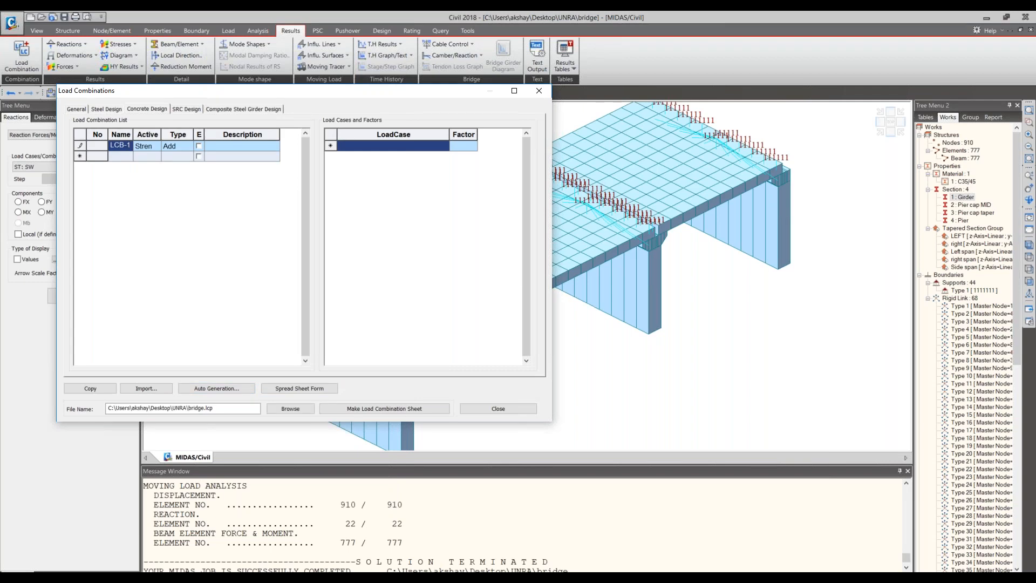
pyautogui.click(147, 144)
pyautogui.click(158, 146)
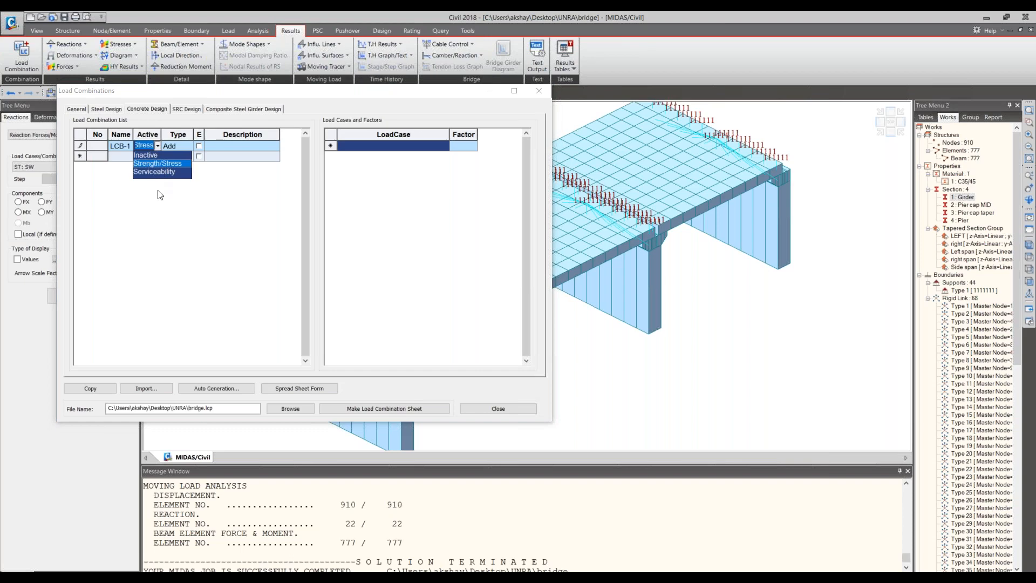
pyautogui.click(164, 196)
# - Assign SW with factor 1.0 and SIDL with factor 1.5 to the LCB-1 combination
pyautogui.click(392, 147)
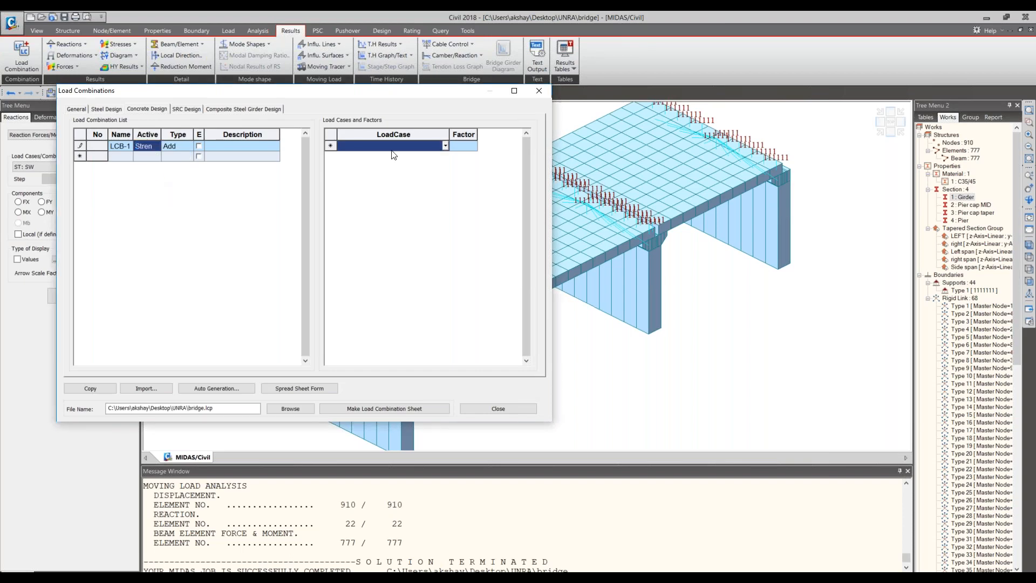
pyautogui.click(445, 147)
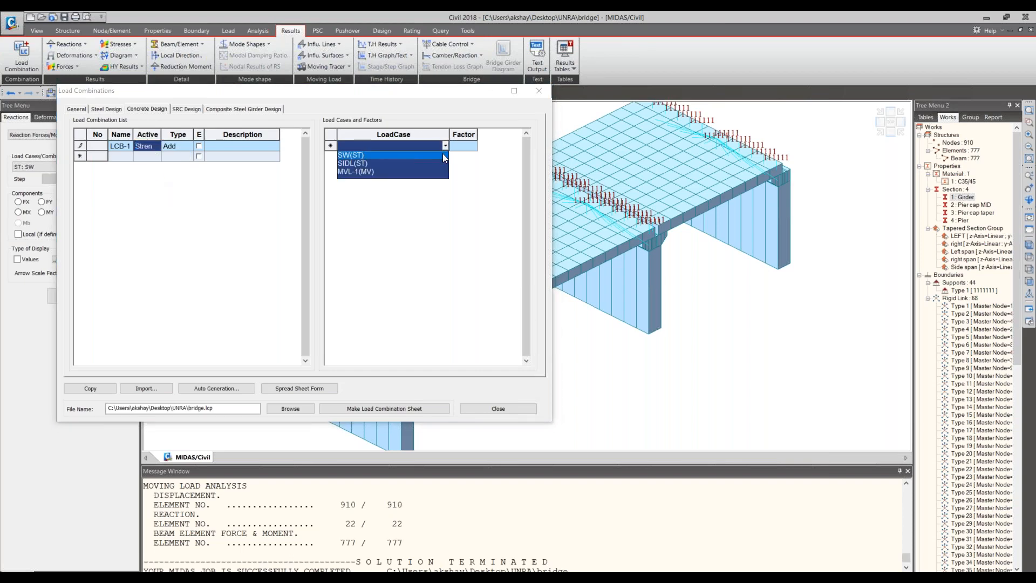
pyautogui.click(444, 156)
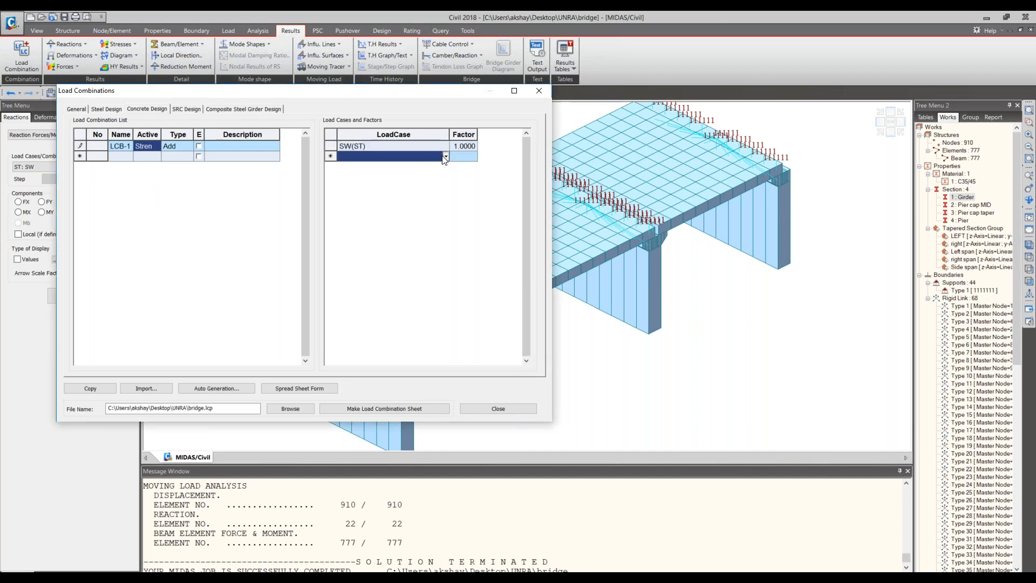
pyautogui.click(446, 156)
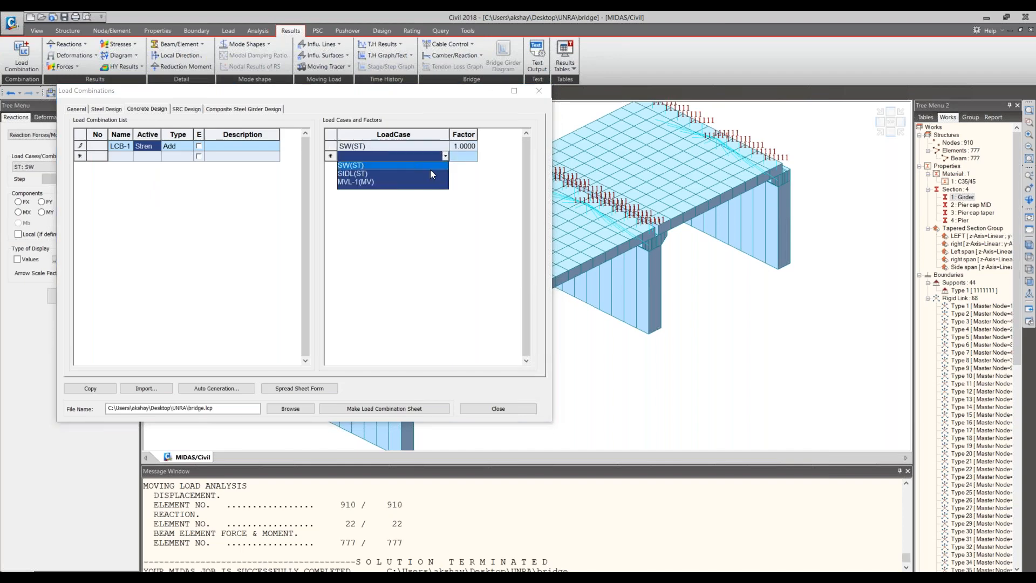
pyautogui.click(431, 173)
pyautogui.click(461, 156)
pyautogui.write('1.5')
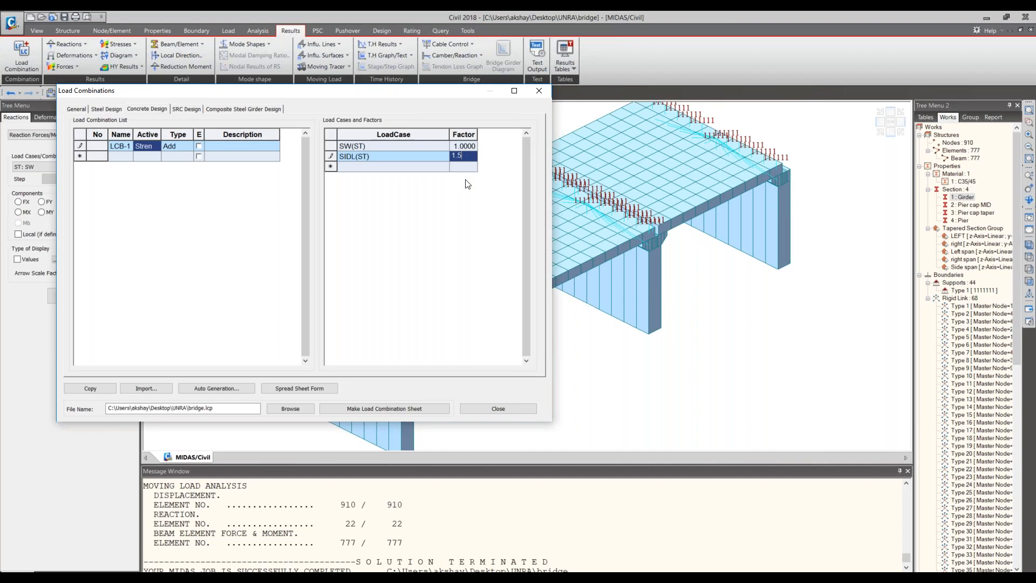
pyautogui.click(455, 170)
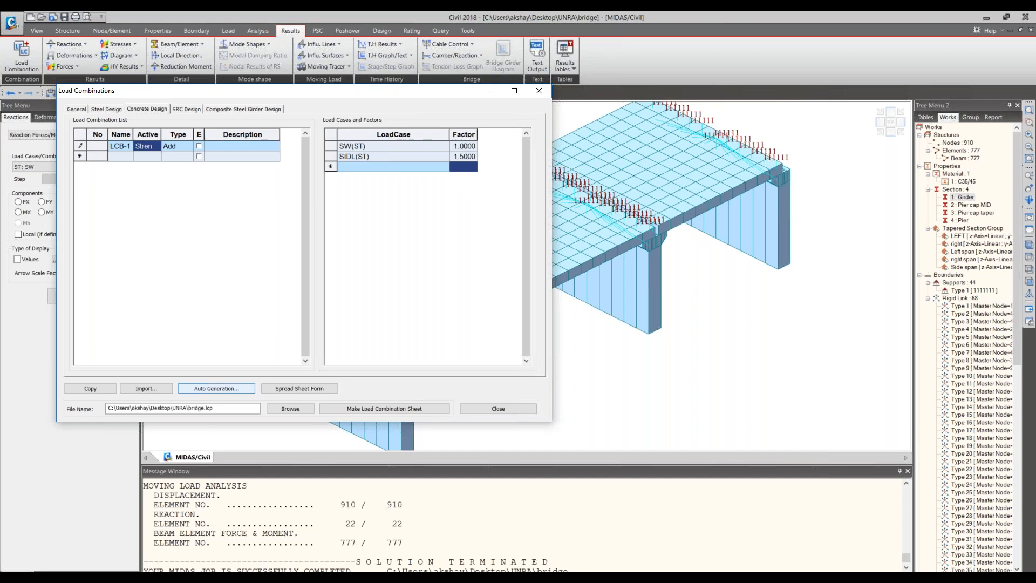
# - Auto-generate additional concrete load combinations to Eurocode 0 with 1.00 load factors, select LCB-1 to check its factors, and close the combinations
pyautogui.click(209, 390)
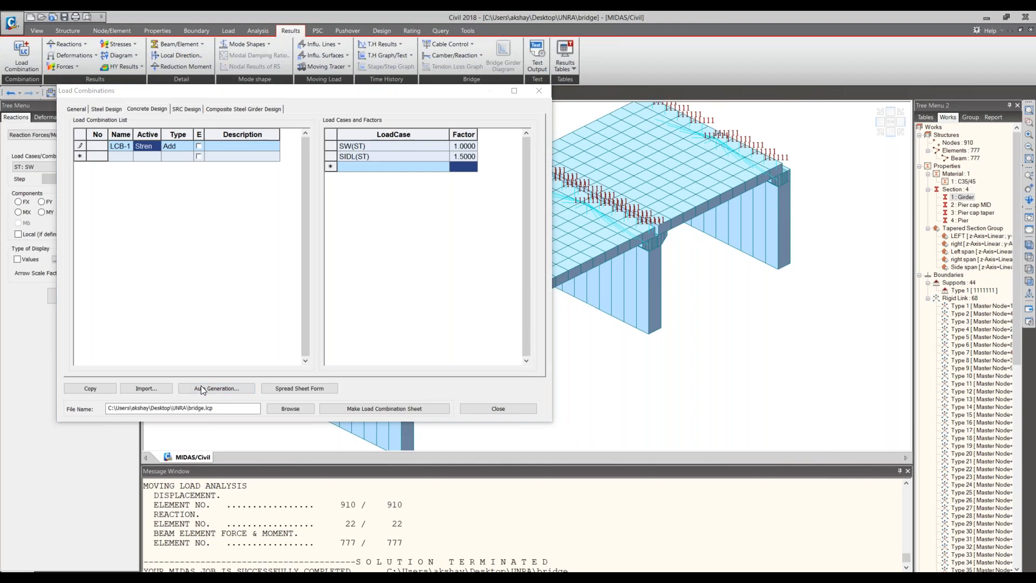
pyautogui.click(331, 75)
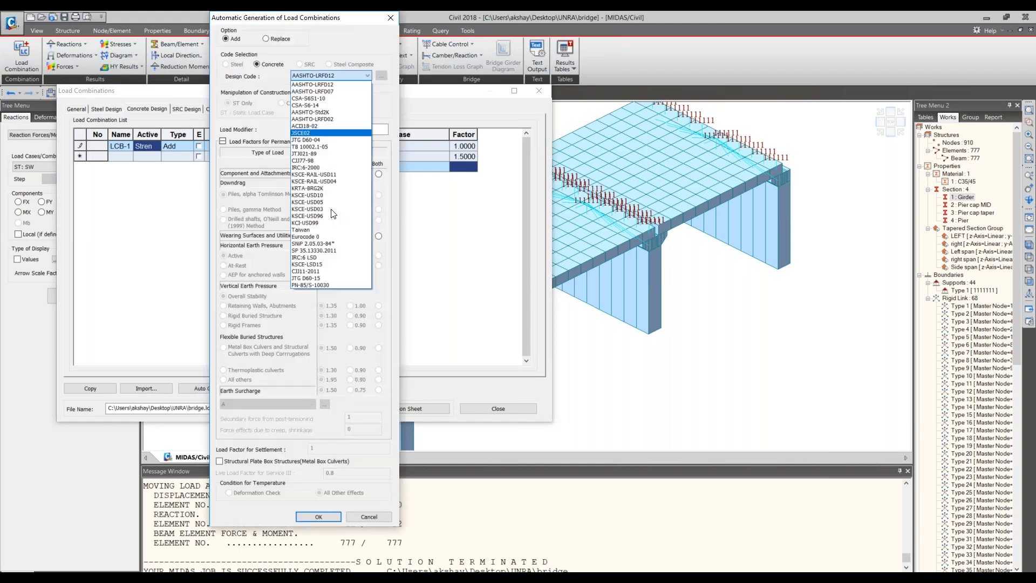
pyautogui.click(337, 240)
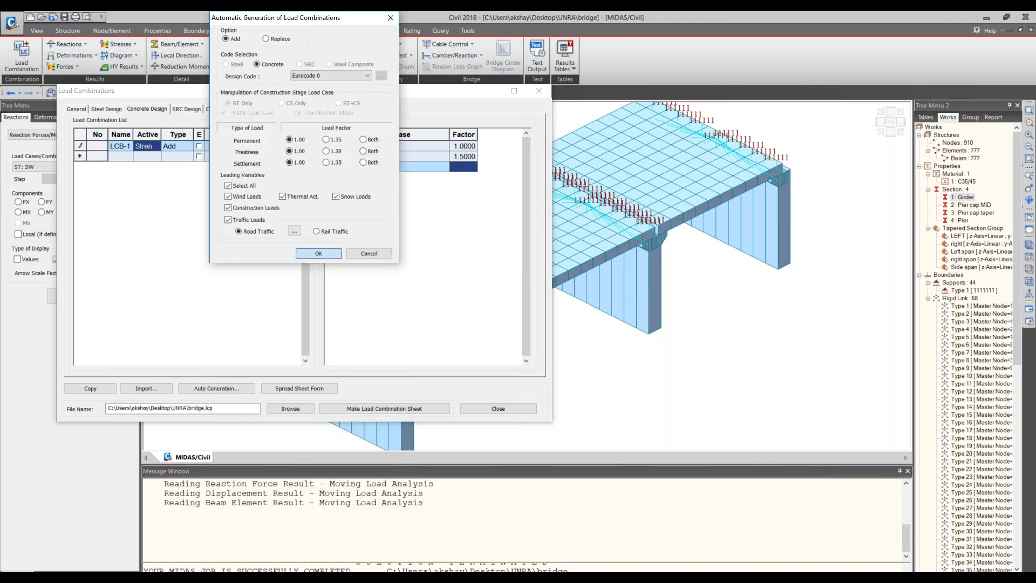
pyautogui.click(319, 253)
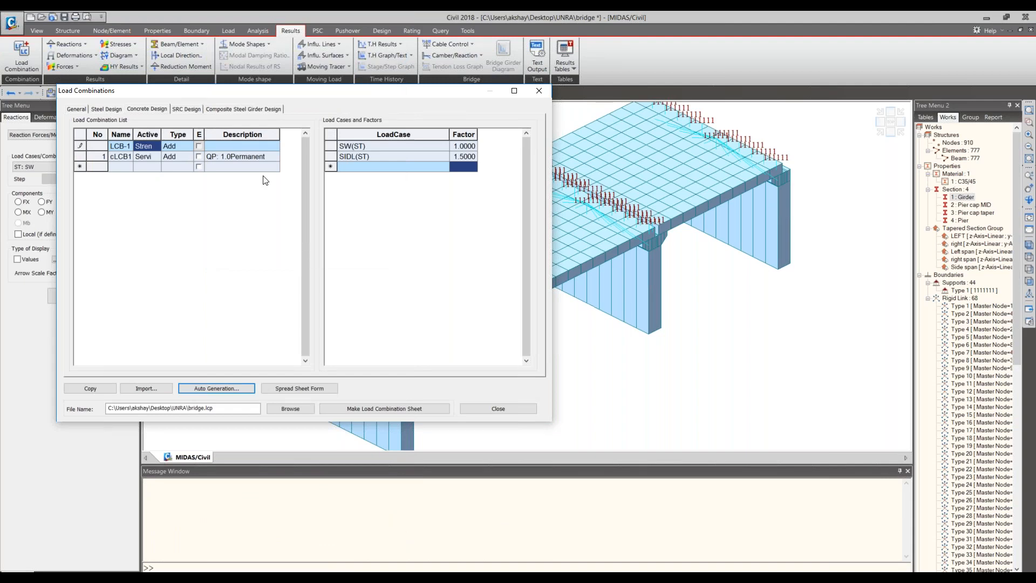
pyautogui.click(146, 146)
pyautogui.click(118, 155)
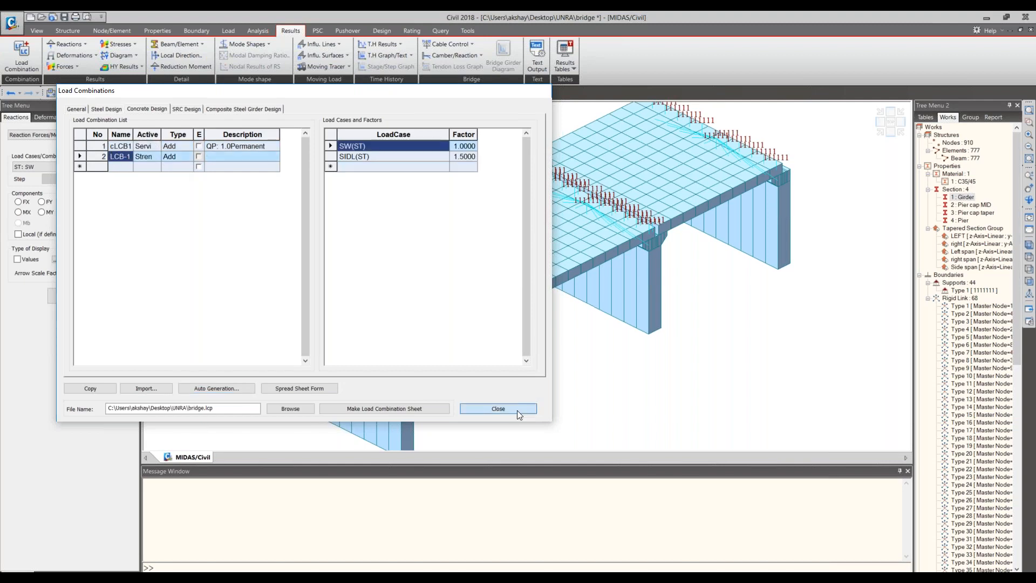
pyautogui.click(497, 408)
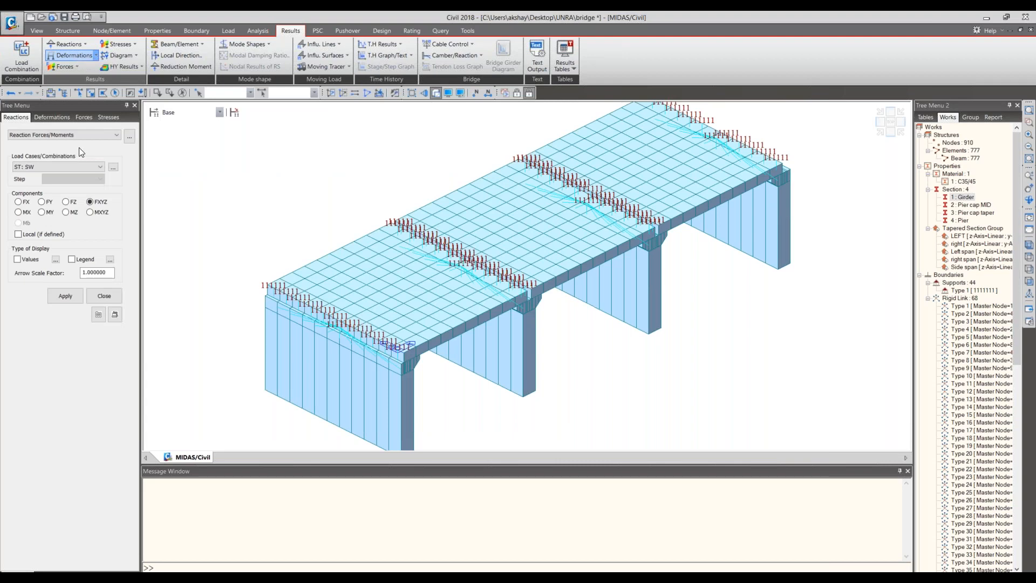
# - Check the combinations offered for reactions, and reopen the concrete design combinations to examine the active type options of LCB-1
pyautogui.click(86, 168)
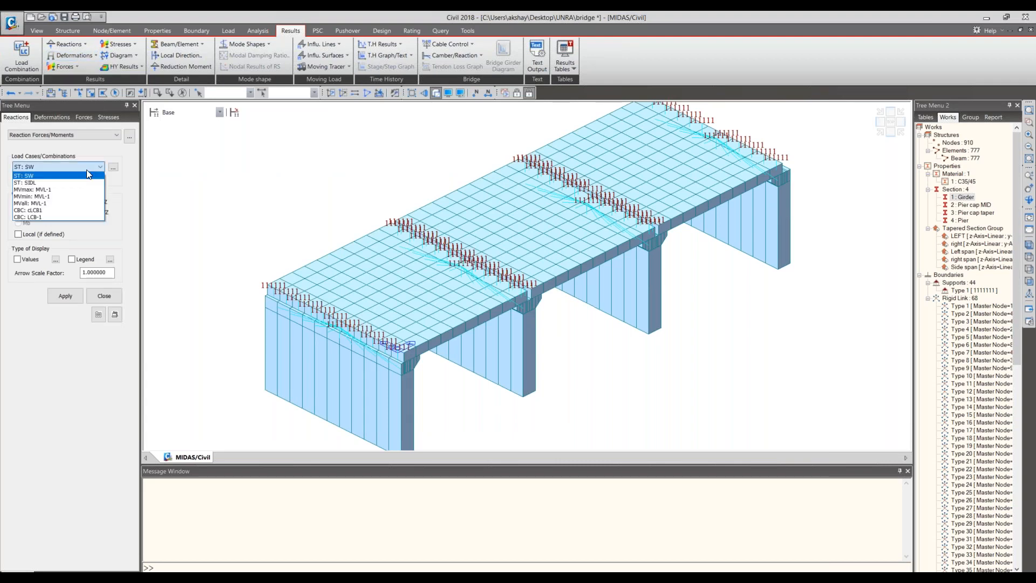
pyautogui.click(86, 169)
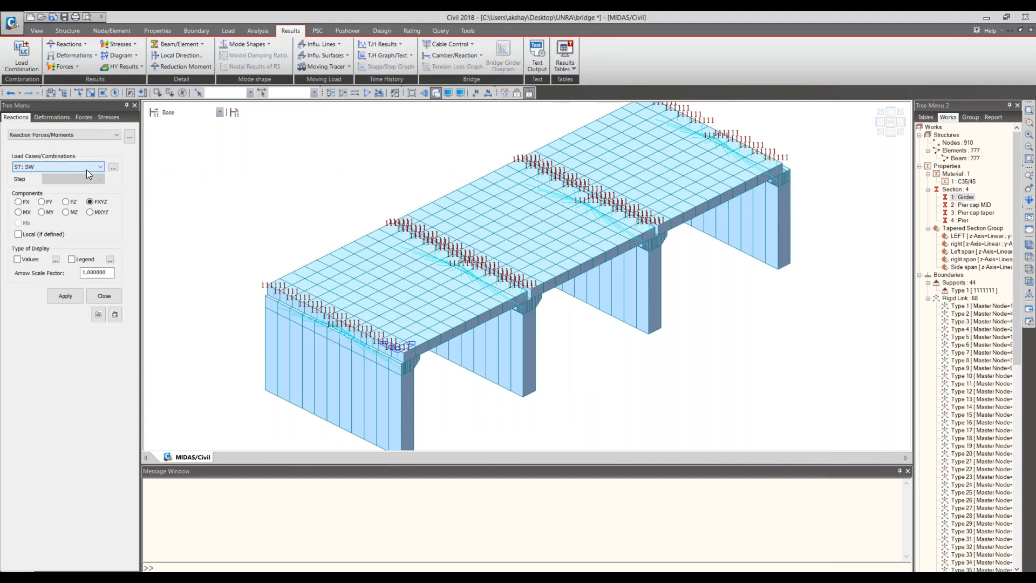
pyautogui.click(33, 63)
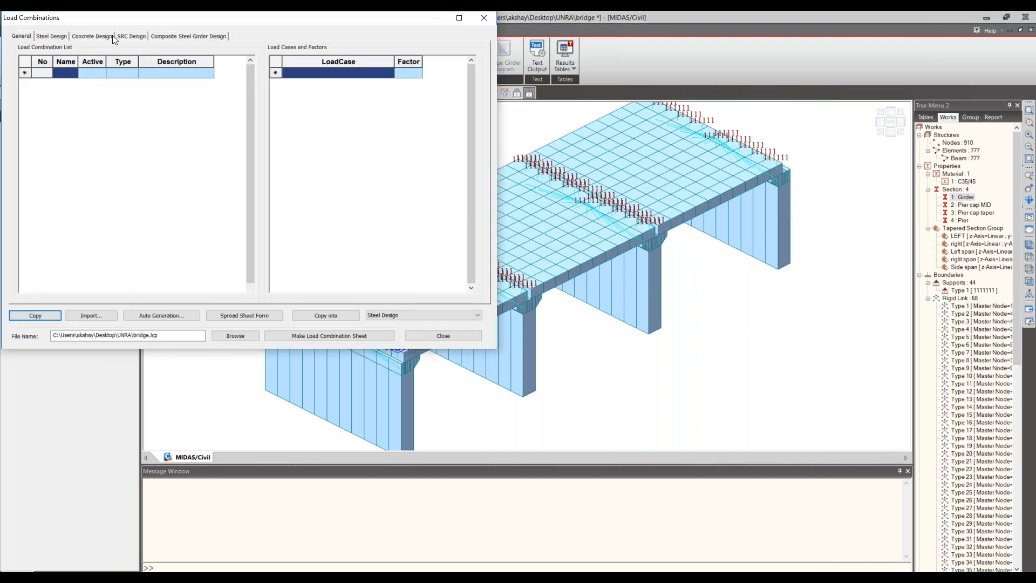
pyautogui.click(98, 36)
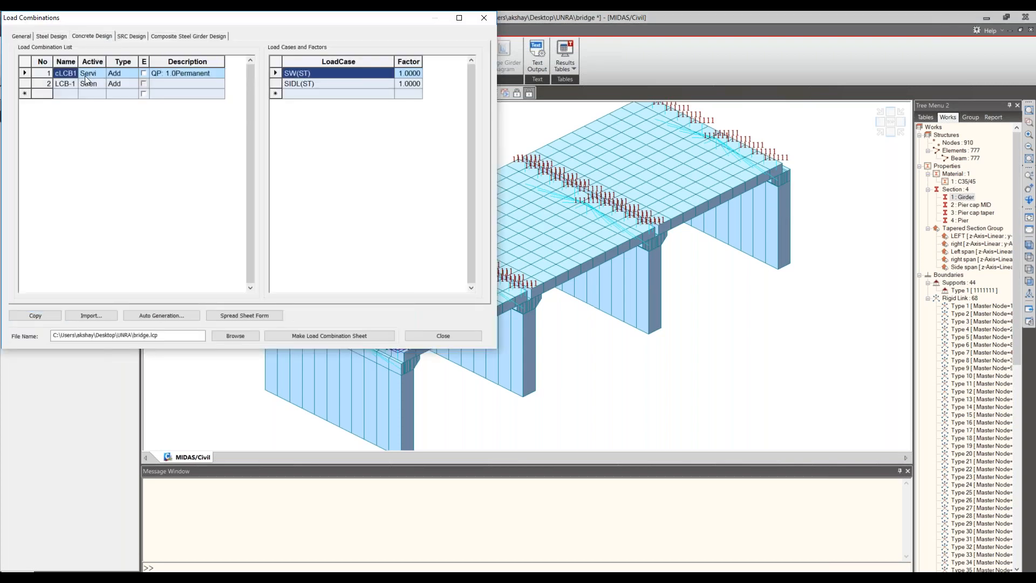
pyautogui.click(97, 84)
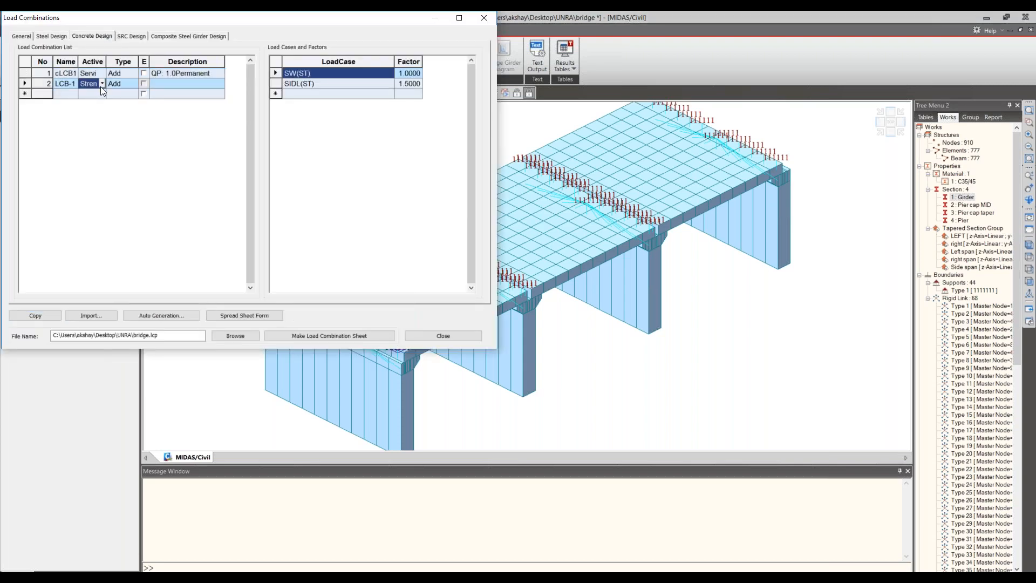
pyautogui.click(102, 85)
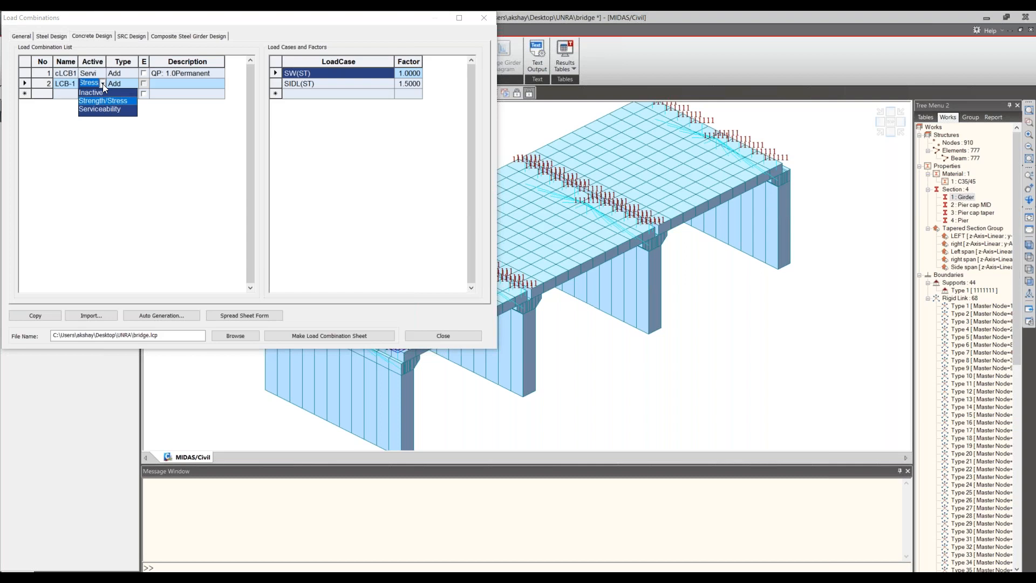
pyautogui.click(167, 132)
pyautogui.click(167, 132)
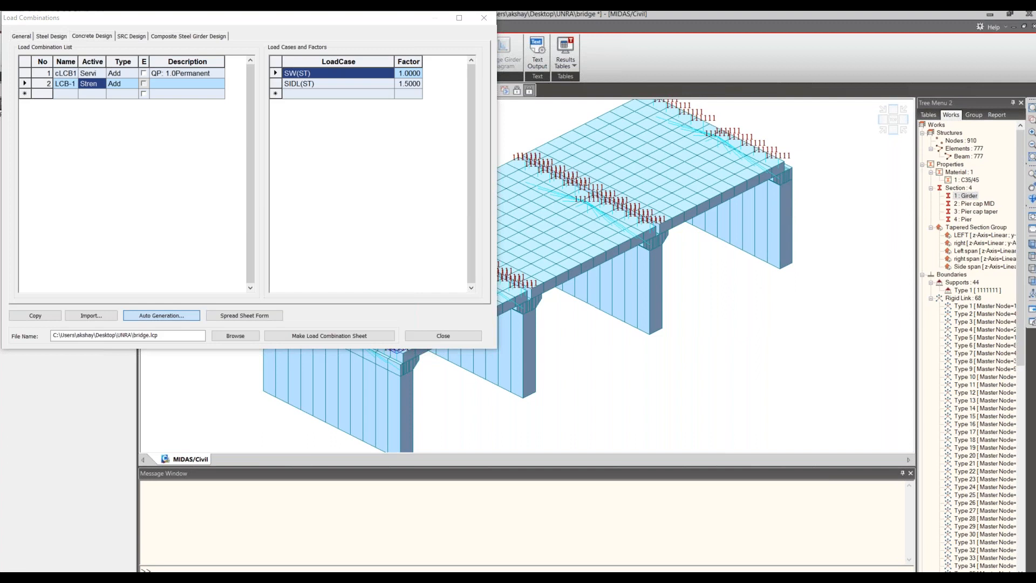
# - Auto-generate Eurocode 0 concrete combinations using both load factors for permanent, prestress and settlement loads, and close the load combinations
pyautogui.click(286, 75)
pyautogui.click(278, 236)
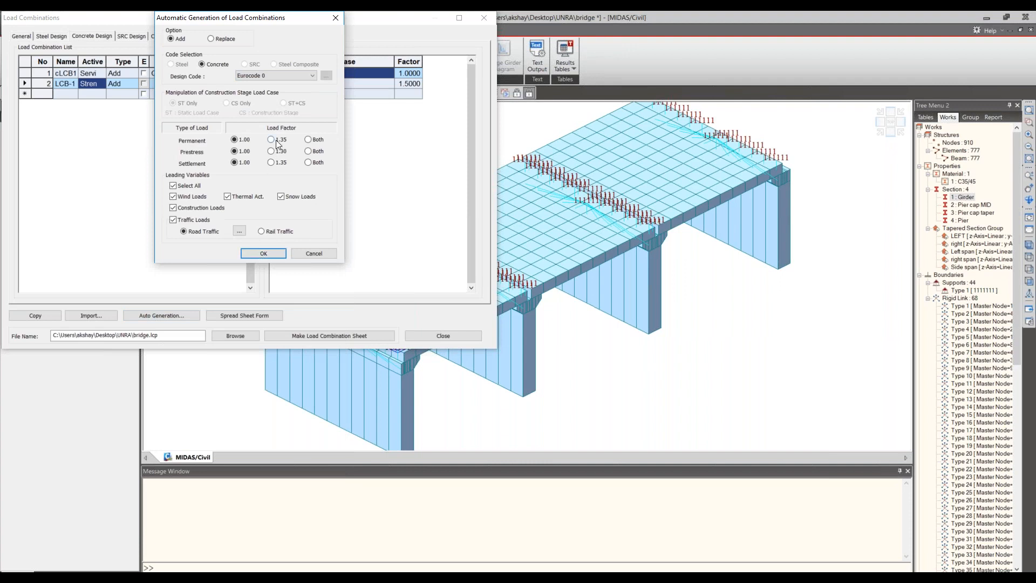
pyautogui.click(312, 140)
pyautogui.click(310, 151)
pyautogui.click(308, 162)
pyautogui.click(263, 253)
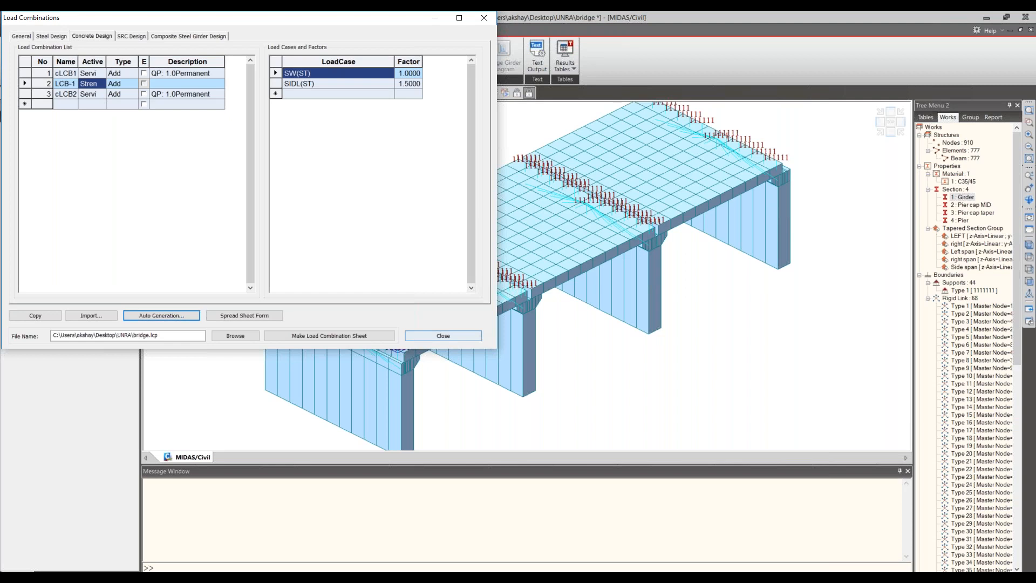
pyautogui.click(466, 260)
pyautogui.click(446, 336)
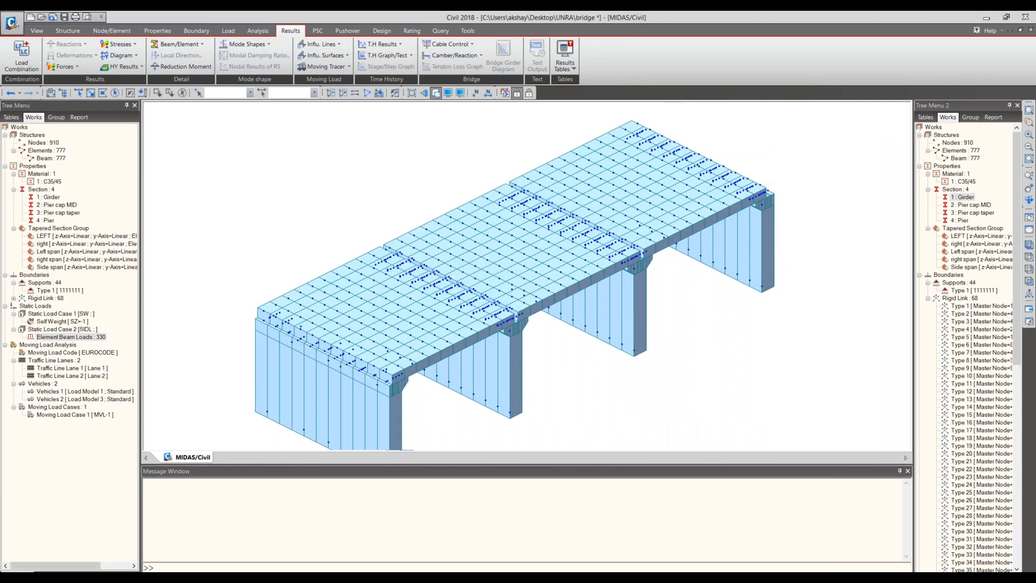
# - Start a new prestress tendon property named Tendon and set its type to Internal(Pre-Tension)
pyautogui.scroll(7, 359, 398)
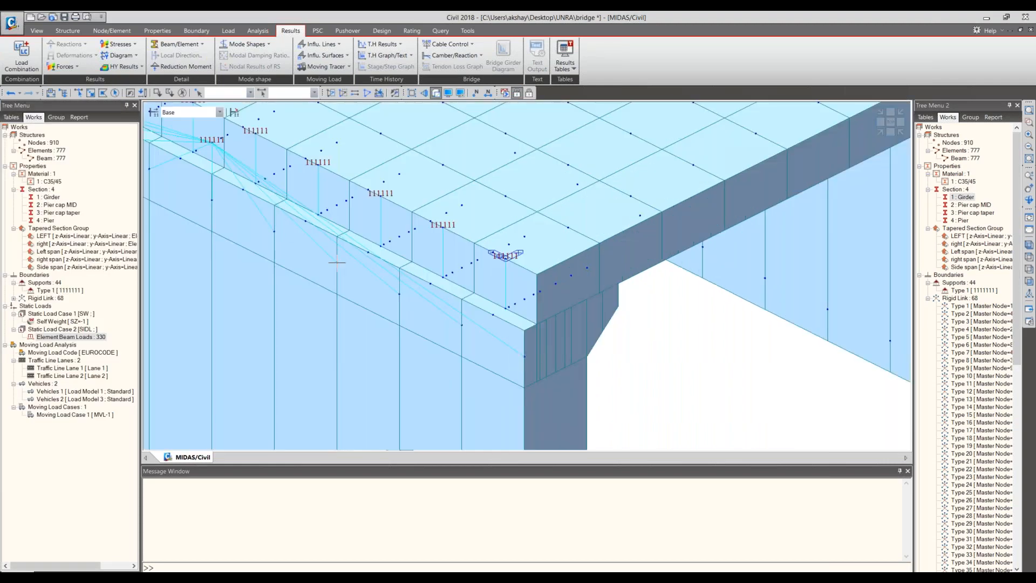
pyautogui.moveTo(475, 262); pyautogui.dragTo(464, 386, button='middle')
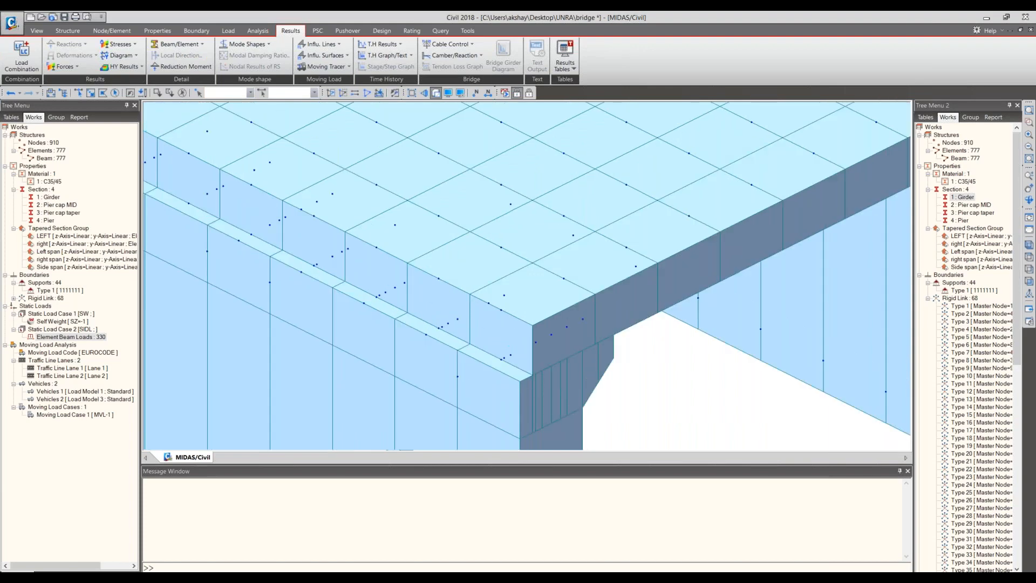
pyautogui.click(228, 31)
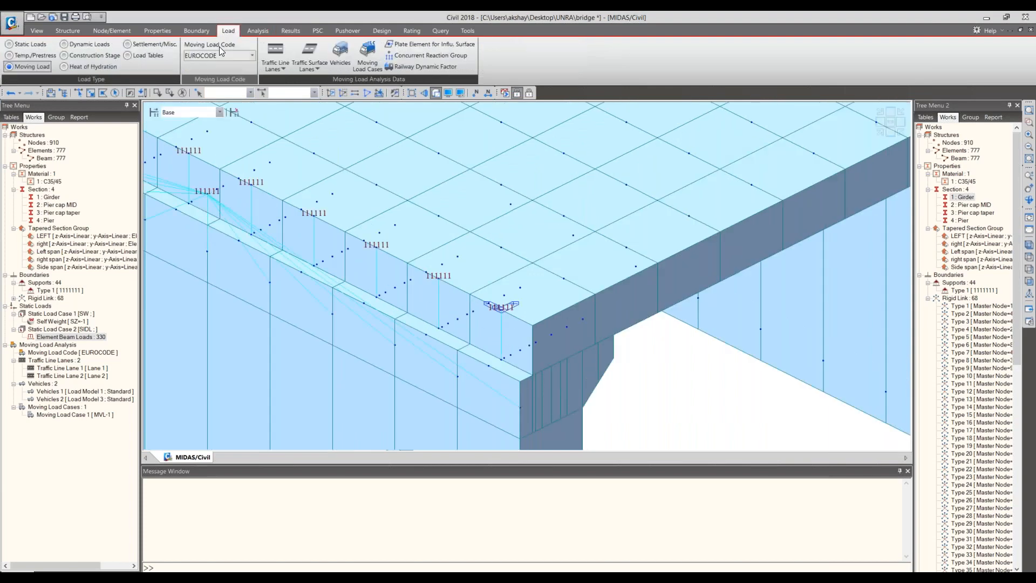
pyautogui.click(35, 54)
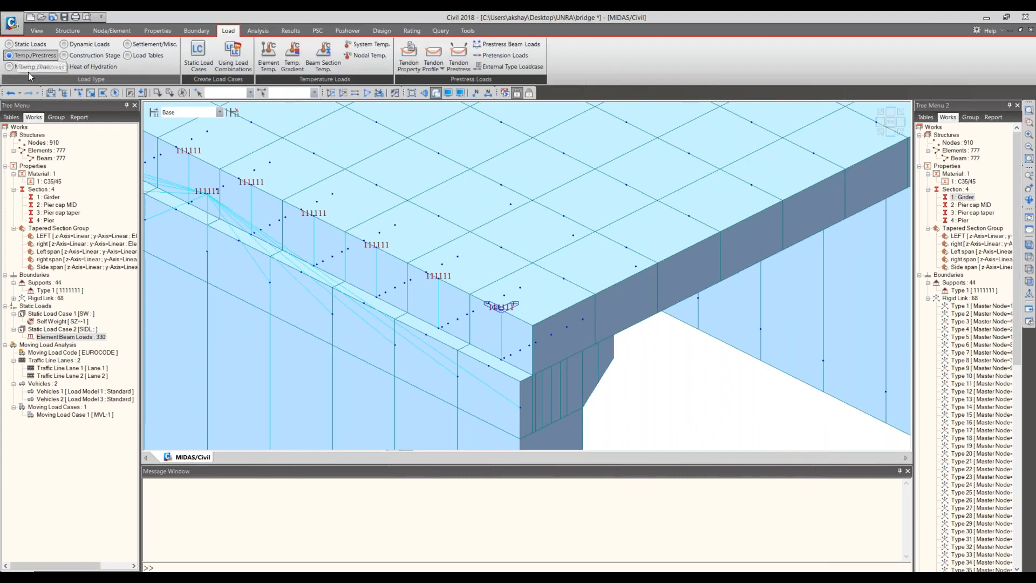
pyautogui.click(414, 58)
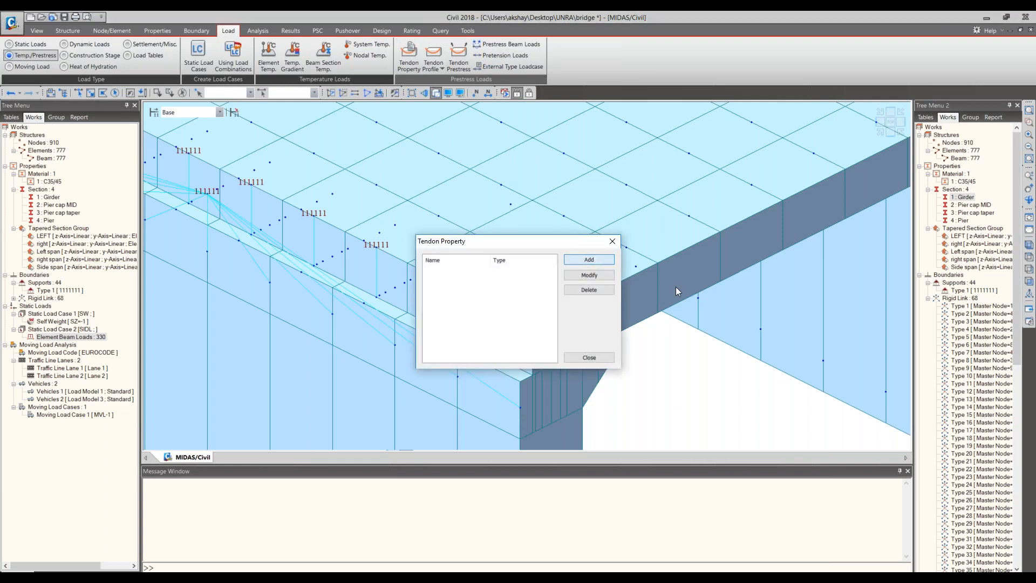
pyautogui.moveTo(572, 181); pyautogui.dragTo(568, 159)
pyautogui.write('tendon')
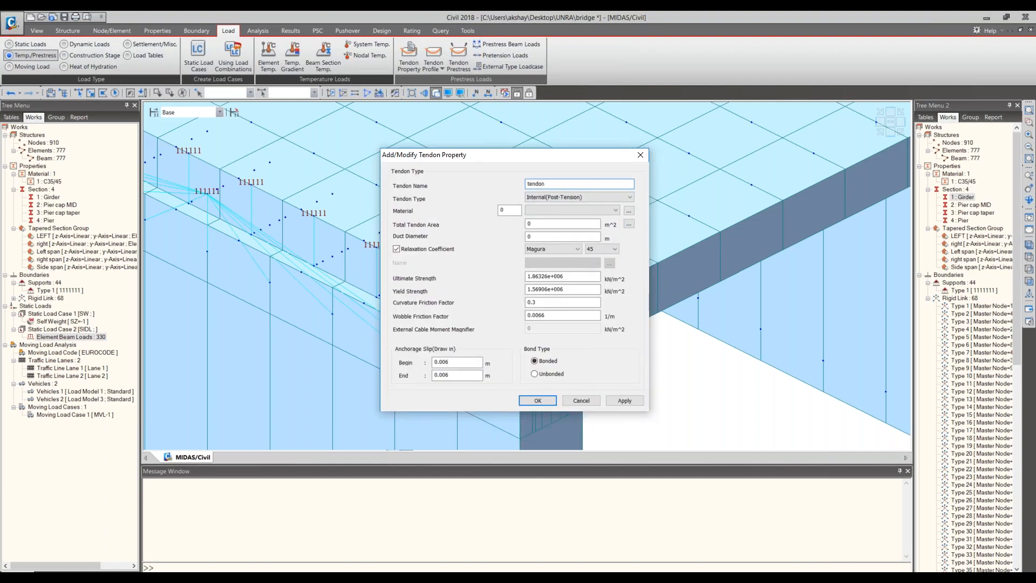
pyautogui.press('BackSpace')
pyautogui.press('BackSpace')
pyautogui.press('BackSpace')
pyautogui.press('BackSpace')
pyautogui.press('BackSpace')
pyautogui.write('Tendon')
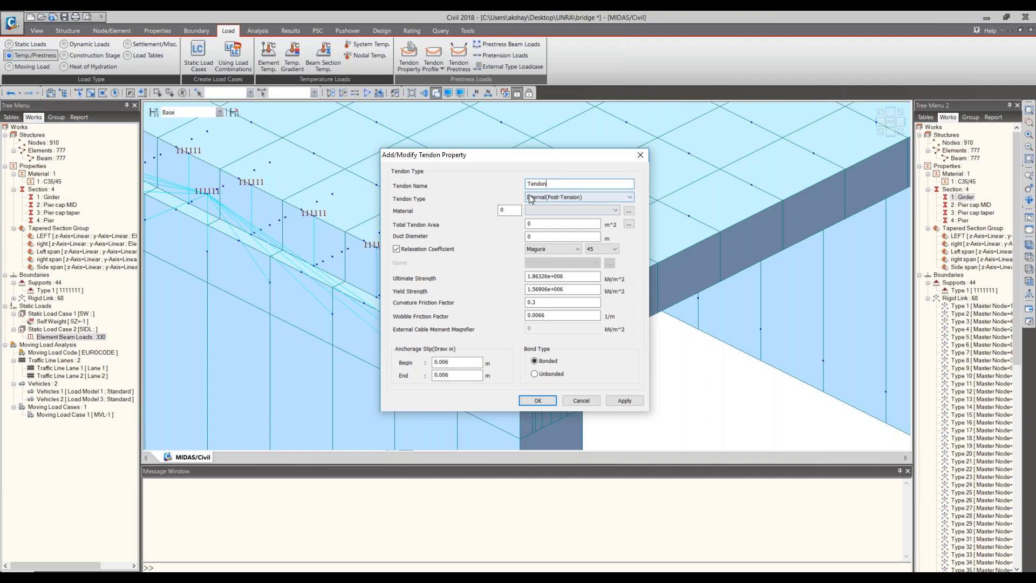
pyautogui.click(565, 198)
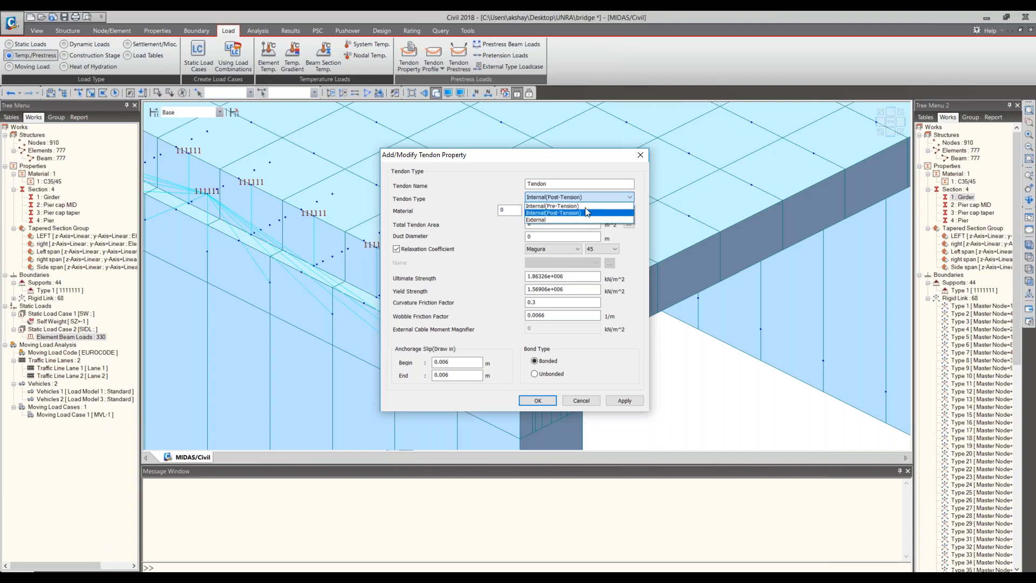
pyautogui.click(585, 206)
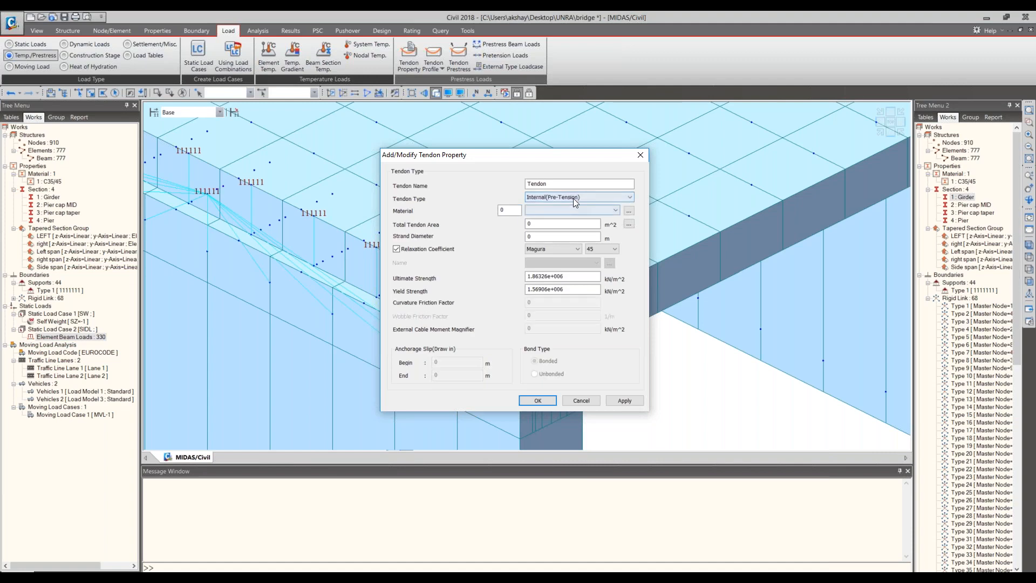
# - Add an S355 steel material to the EN05(S) standard, accepting deletion of the analysis results, and assign it to the tendon property
pyautogui.click(610, 209)
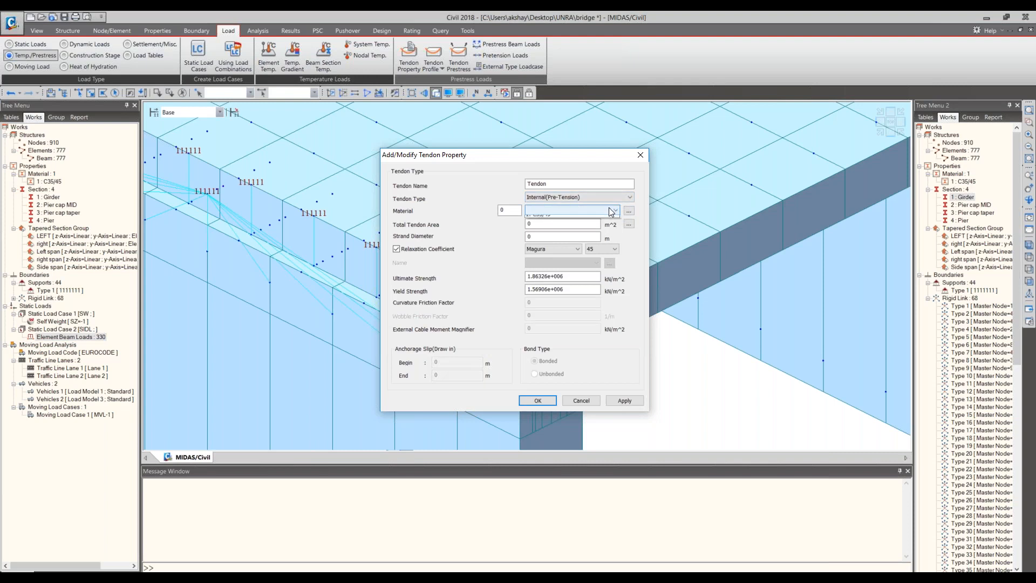
pyautogui.click(610, 209)
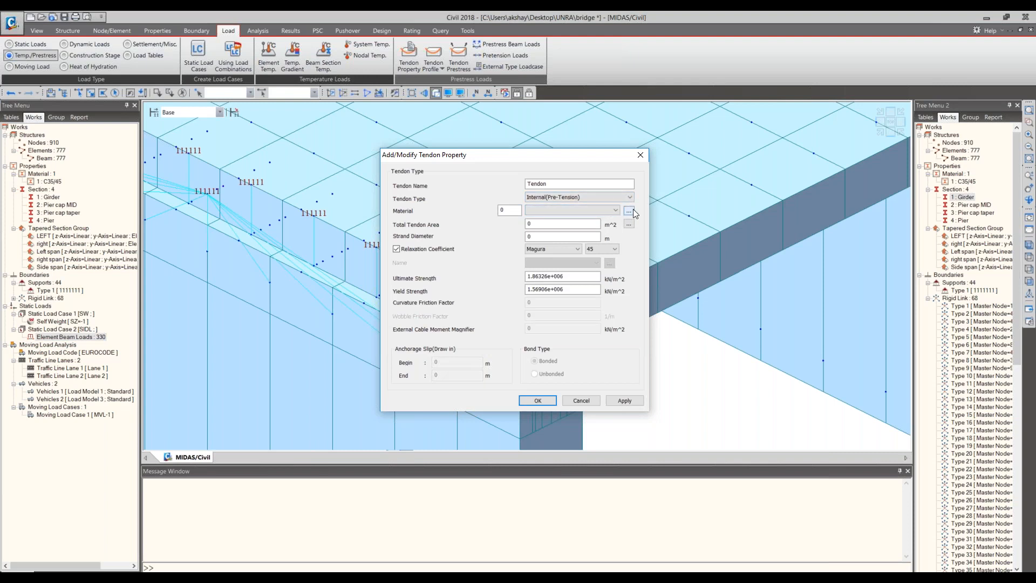
pyautogui.click(632, 210)
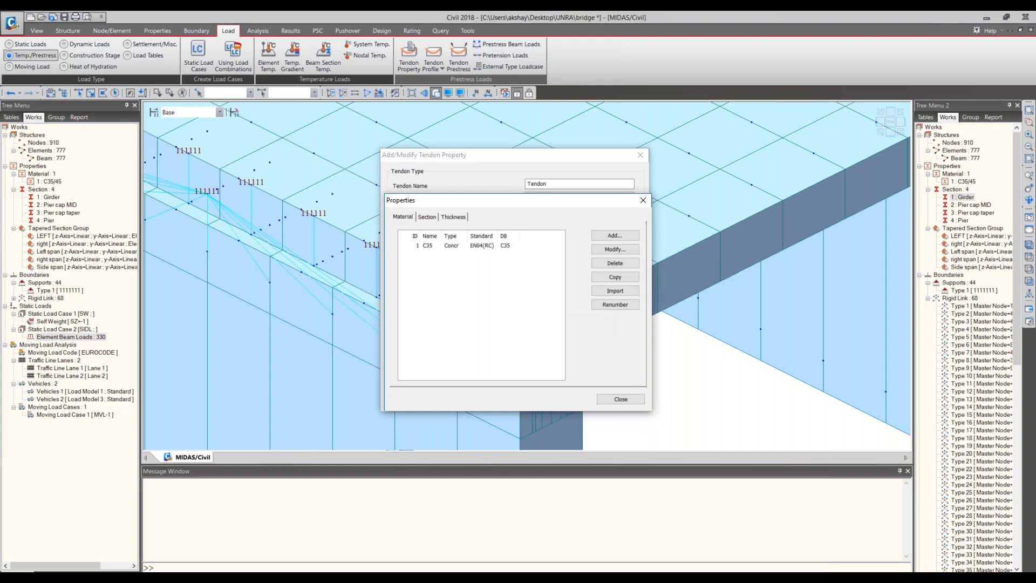
pyautogui.click(643, 201)
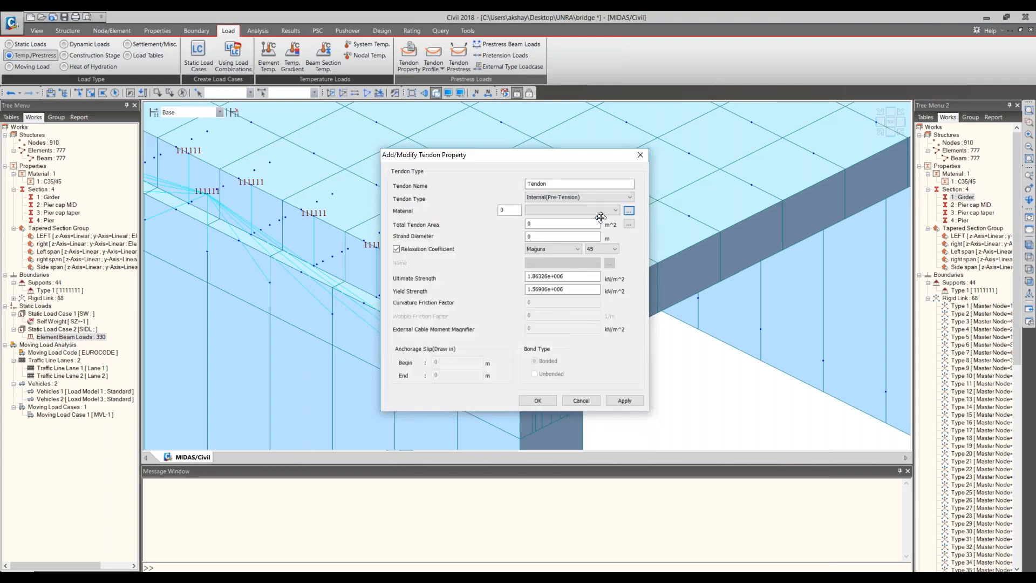
pyautogui.click(629, 211)
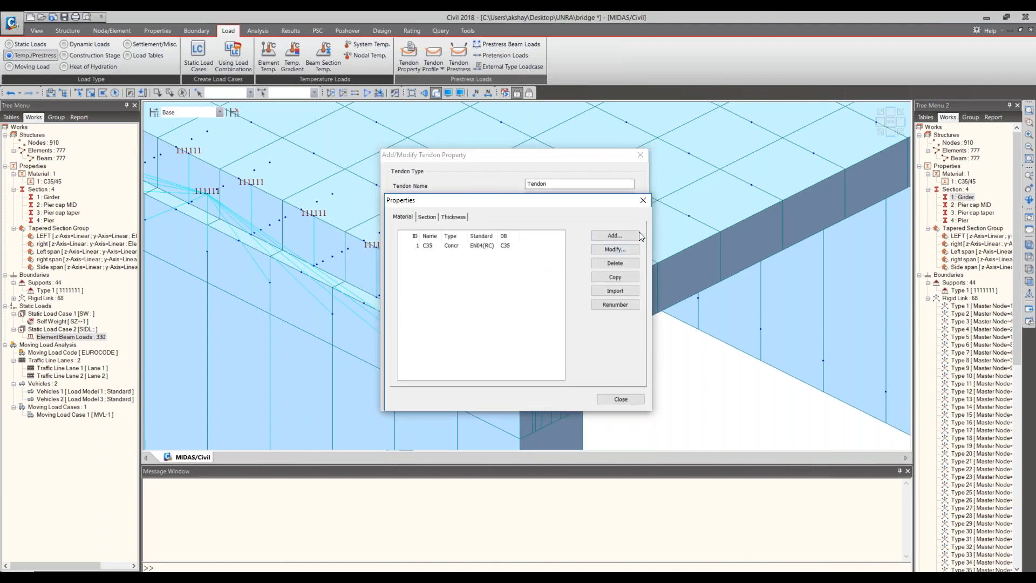
pyautogui.click(605, 240)
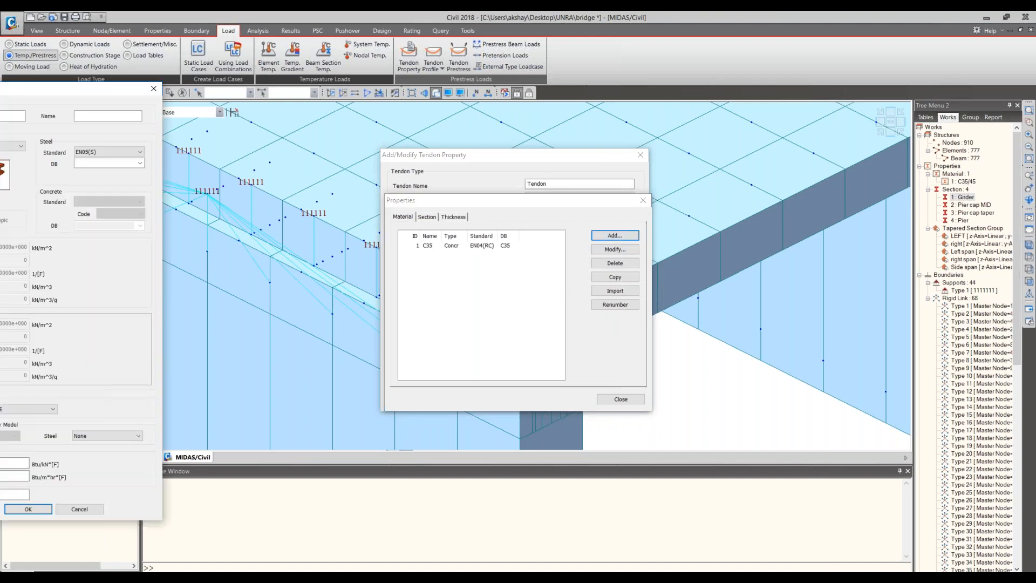
pyautogui.click(562, 179)
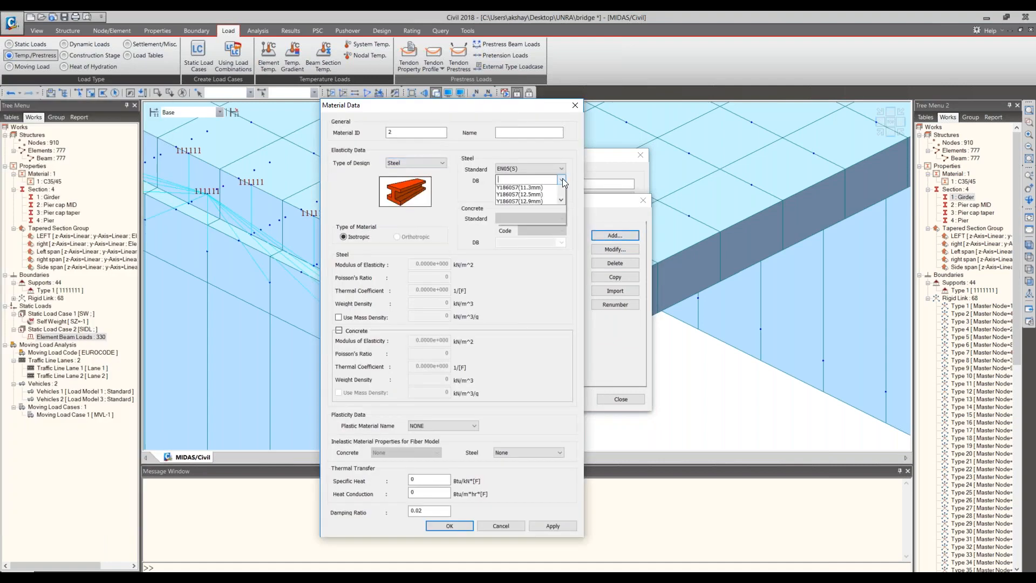
pyautogui.click(539, 204)
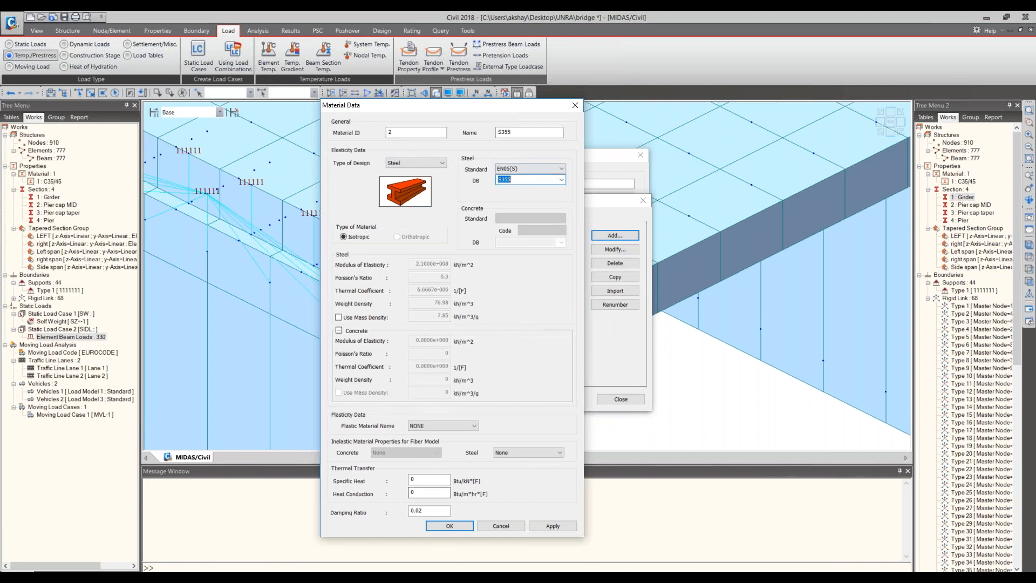
pyautogui.click(449, 526)
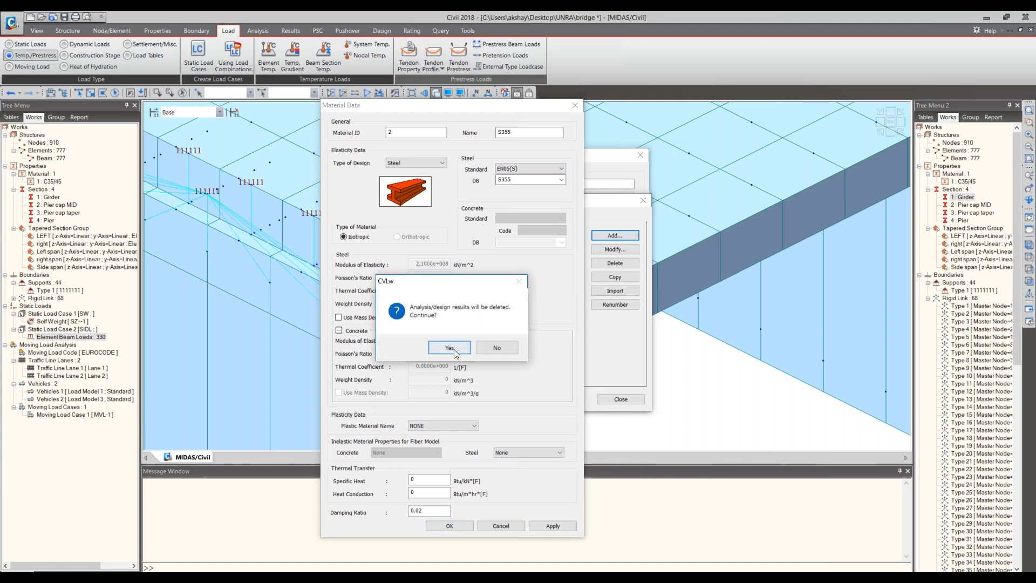
pyautogui.click(455, 349)
pyautogui.click(620, 399)
pyautogui.click(567, 211)
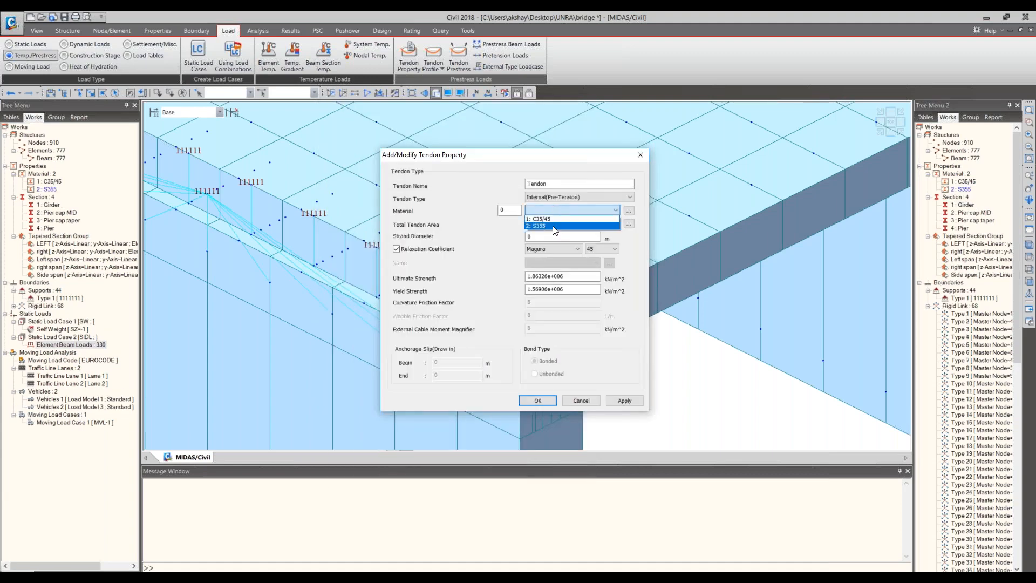
pyautogui.click(553, 226)
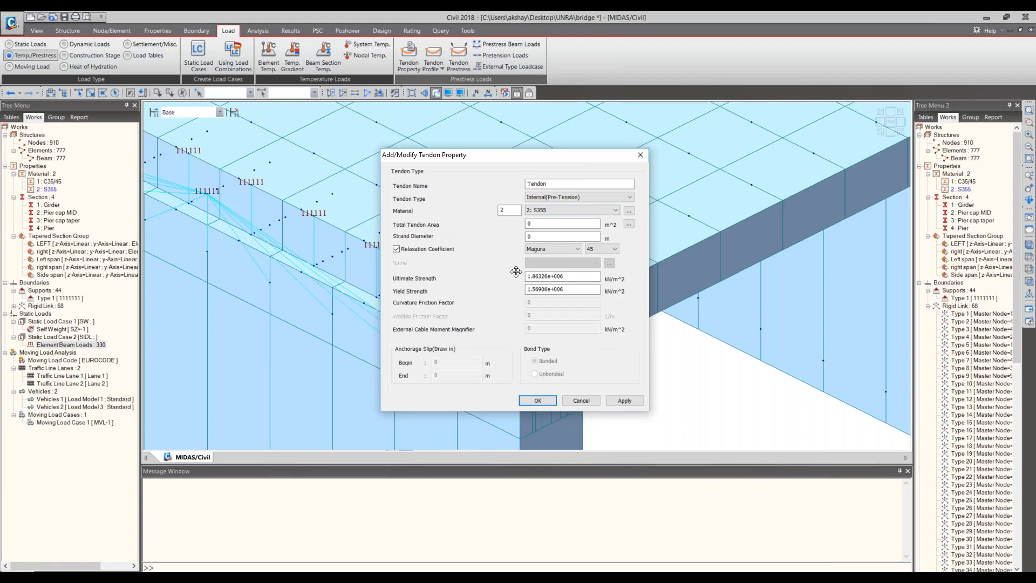
# - Define the total tendon area using 20 strands of 15.2mm(0.6") diameter
pyautogui.moveTo(508, 296); pyautogui.dragTo(525, 311)
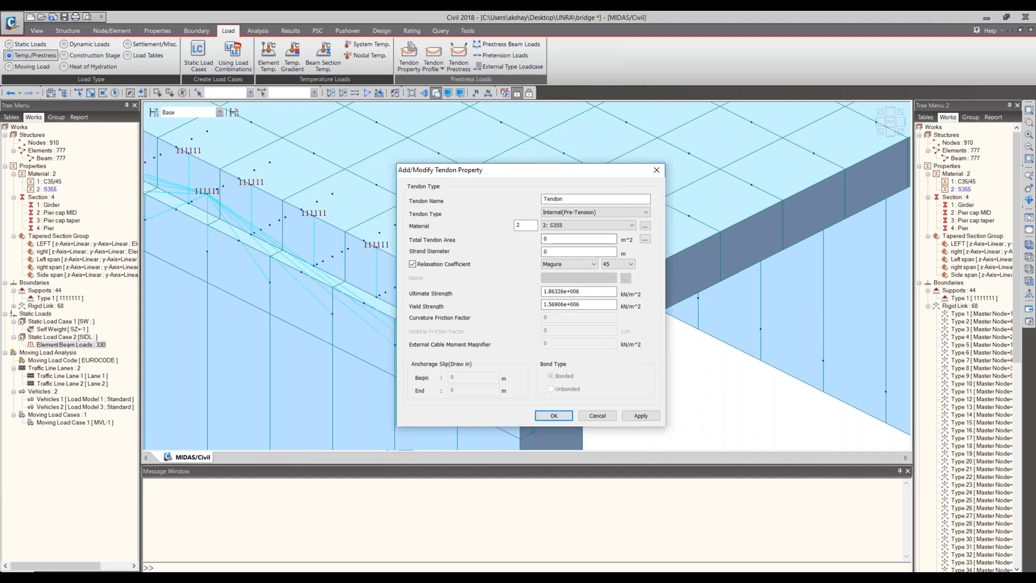
pyautogui.click(646, 239)
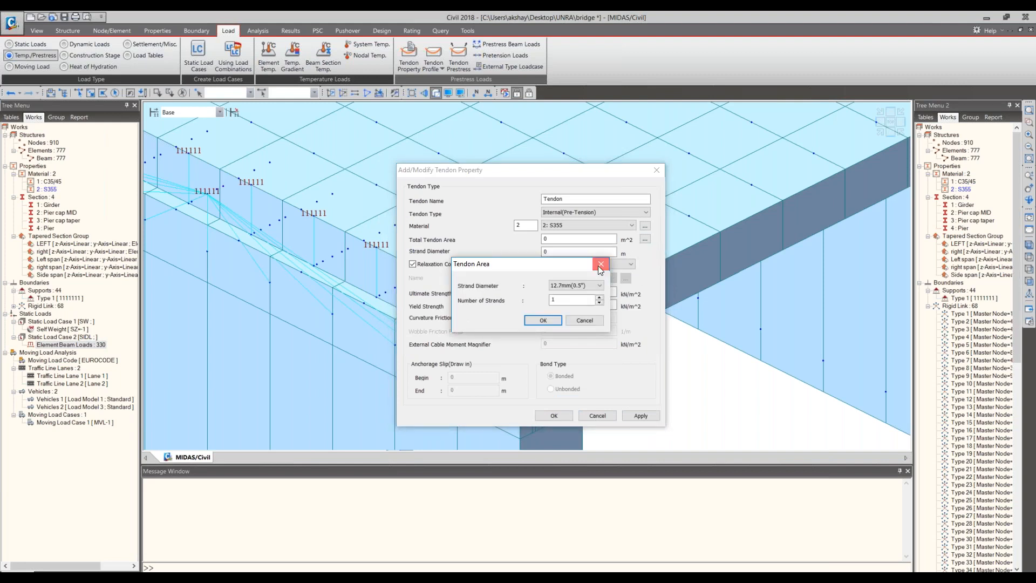
pyautogui.click(600, 264)
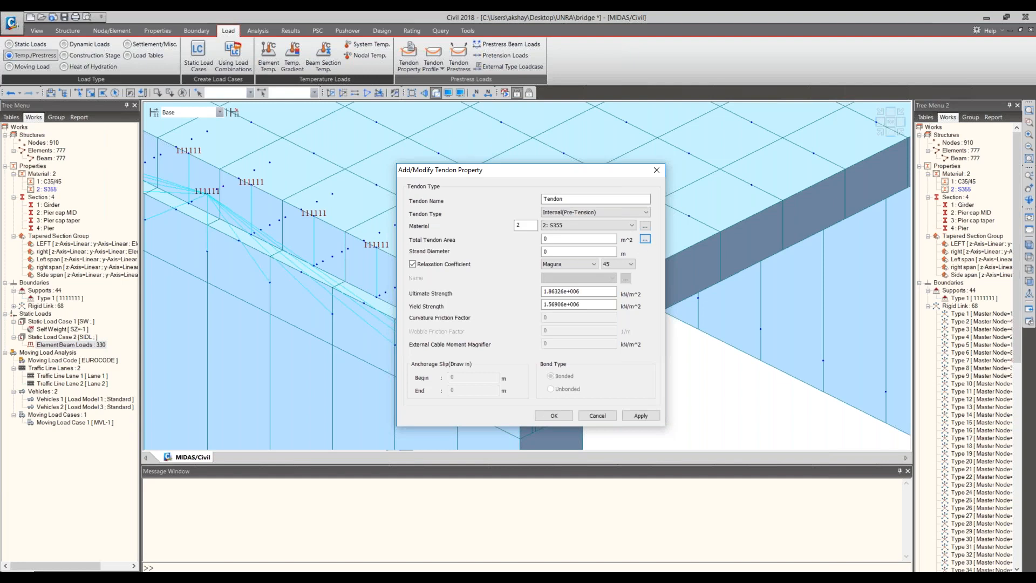
pyautogui.click(649, 243)
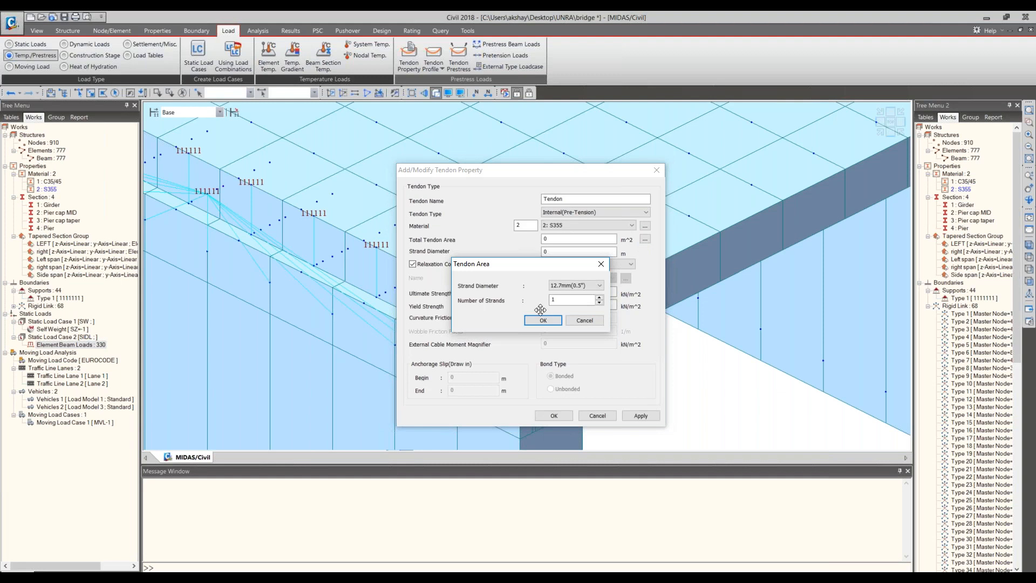
pyautogui.click(581, 284)
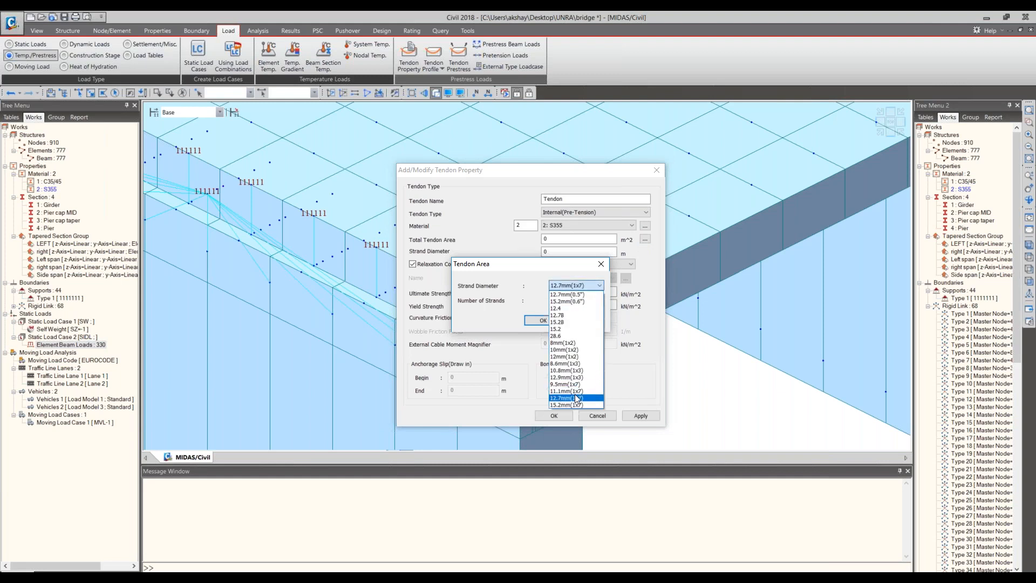
pyautogui.click(576, 399)
pyautogui.click(577, 285)
pyautogui.click(573, 301)
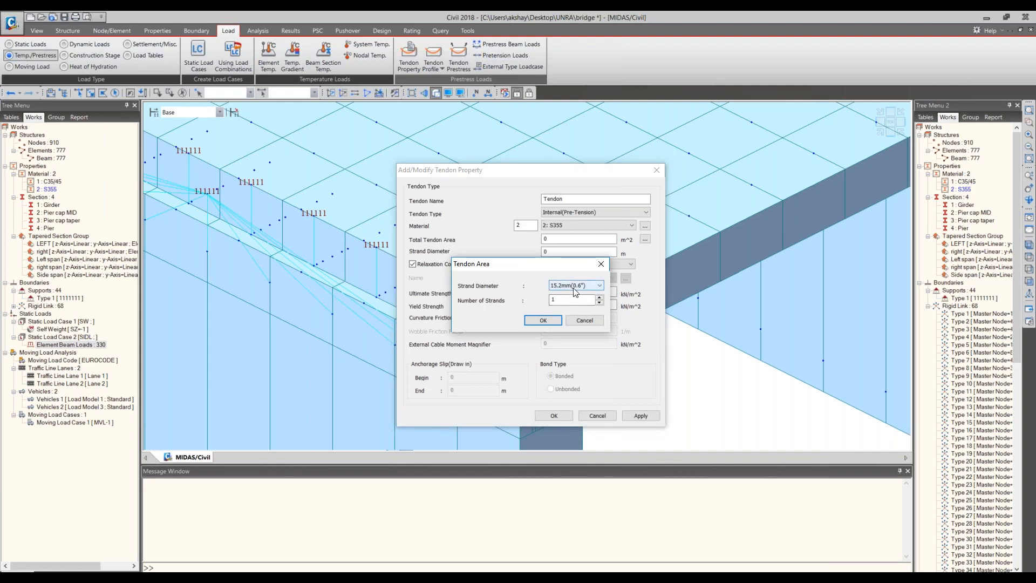
pyautogui.moveTo(563, 300); pyautogui.dragTo(536, 299)
pyautogui.write('20')
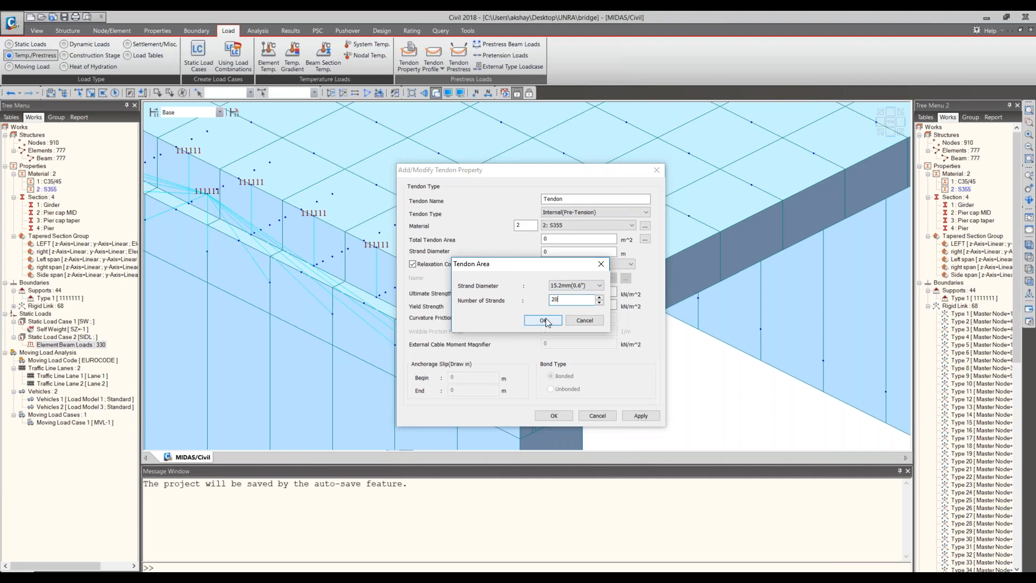
pyautogui.moveTo(561, 300); pyautogui.dragTo(553, 300)
pyautogui.click(540, 320)
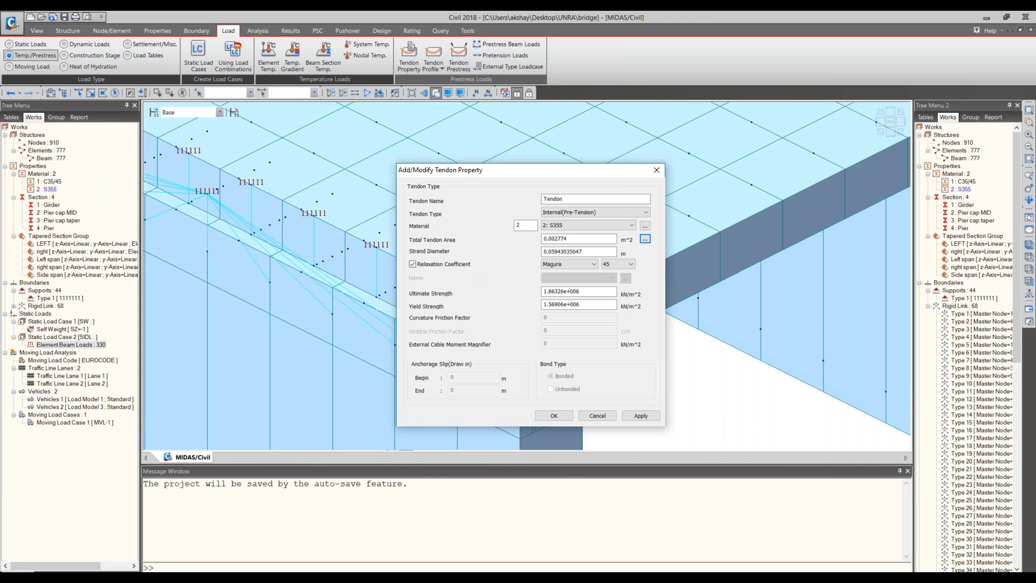
# - Set the tendon's relaxation coefficient to the European code, save the tendon property, and close the tendon property list
pyautogui.click(571, 266)
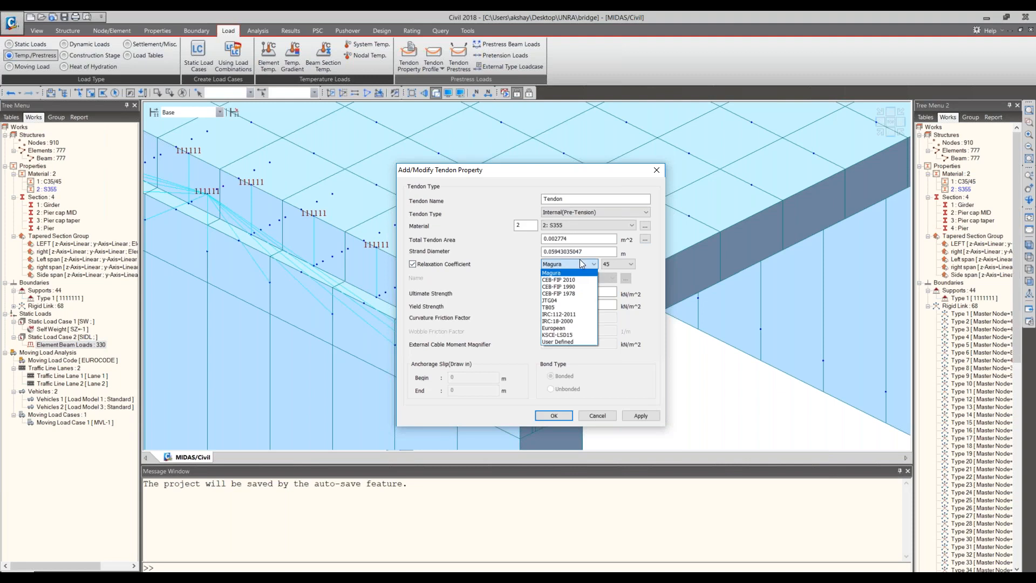
pyautogui.click(581, 263)
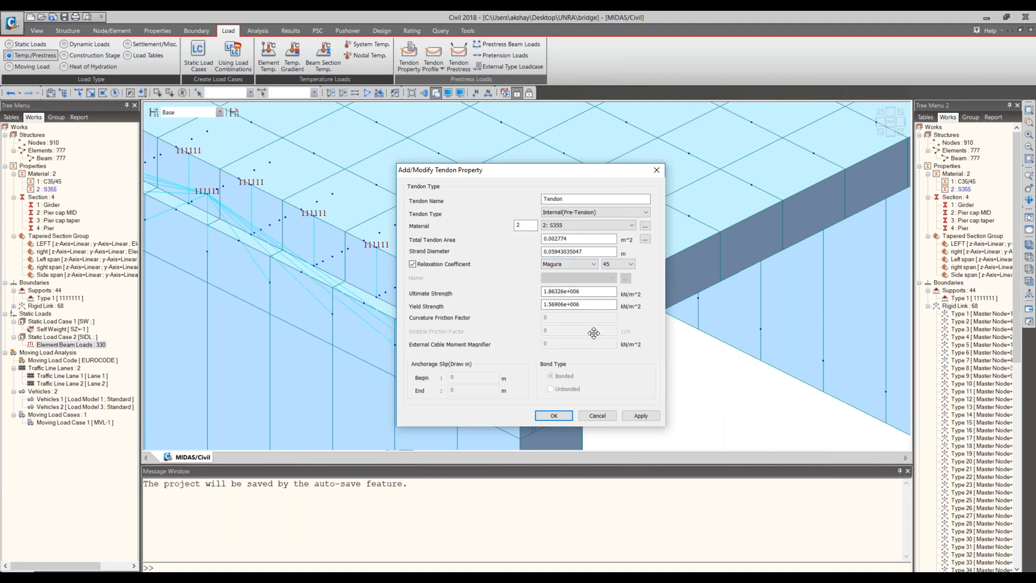
pyautogui.click(591, 265)
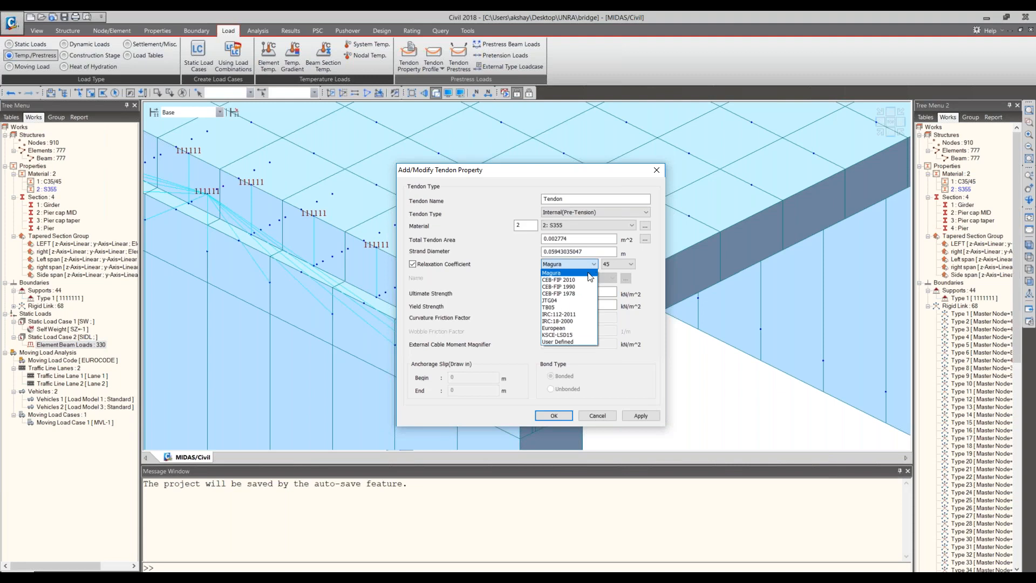
pyautogui.click(564, 327)
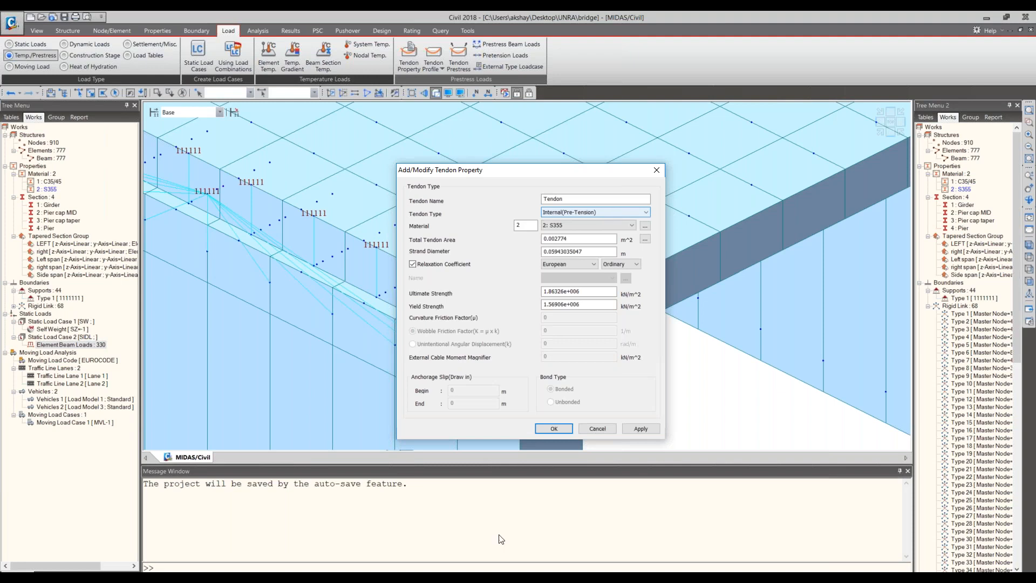
pyautogui.click(552, 430)
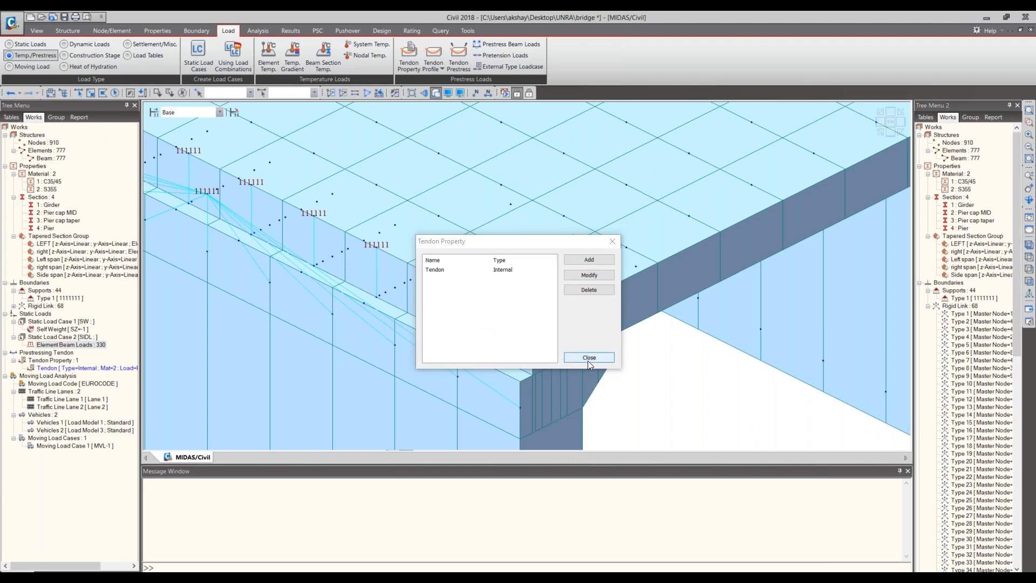
pyautogui.click(574, 355)
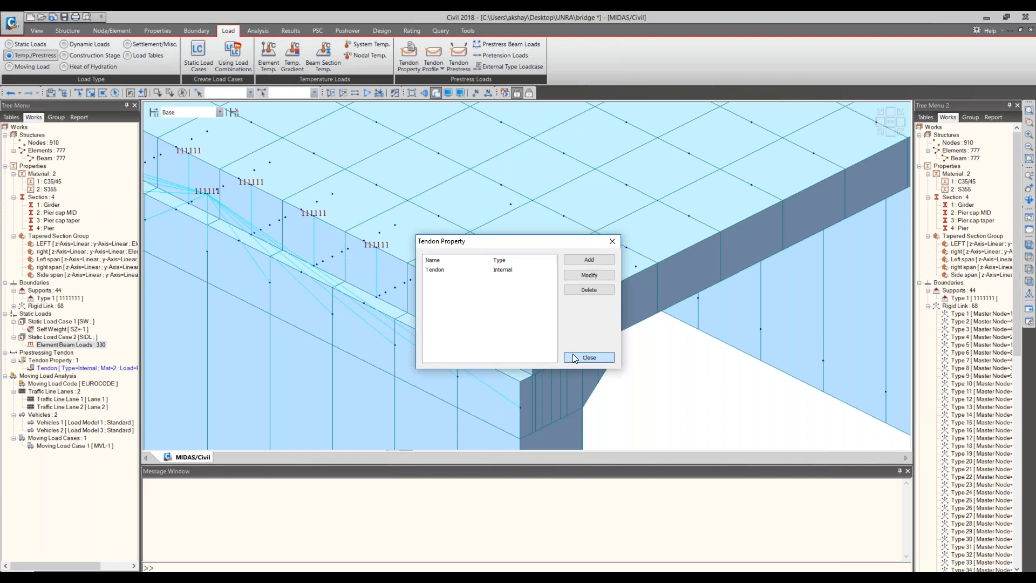
pyautogui.click(574, 357)
# - Open the tendon profile list and start a new tendon profile, keeping the end span of the deck in view
pyautogui.click(425, 66)
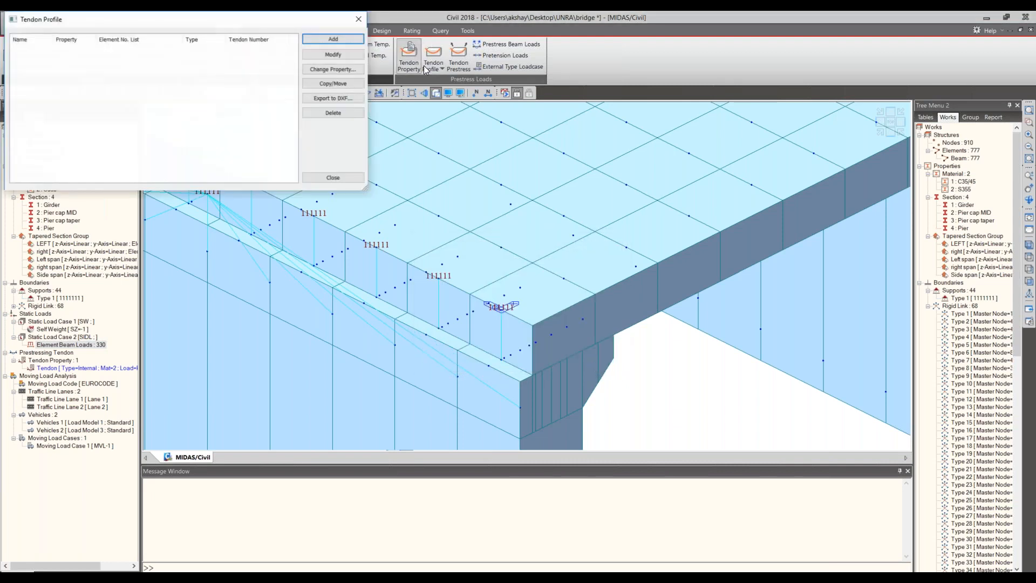
pyautogui.moveTo(237, 22); pyautogui.dragTo(297, 115)
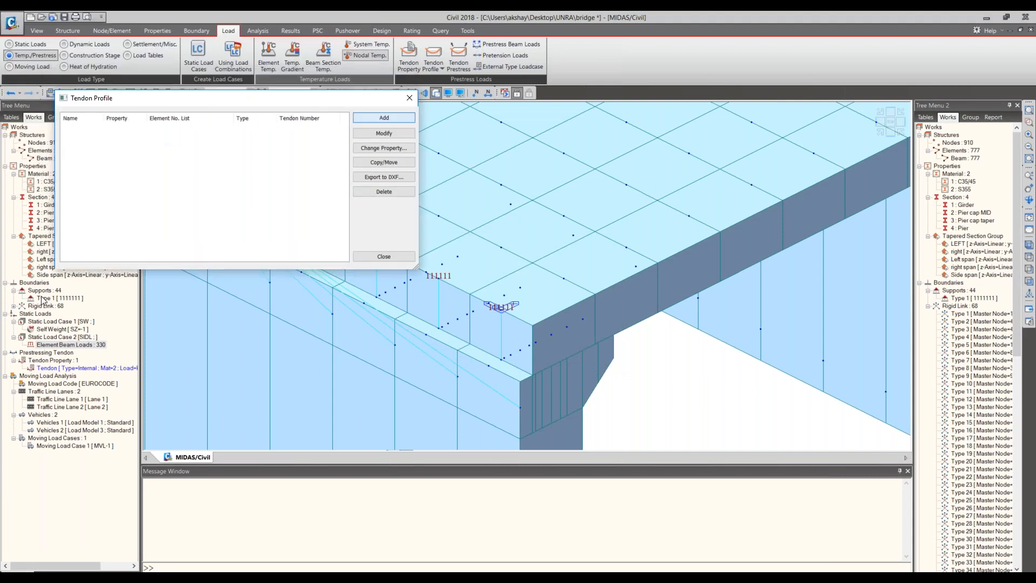
pyautogui.press('Escape')
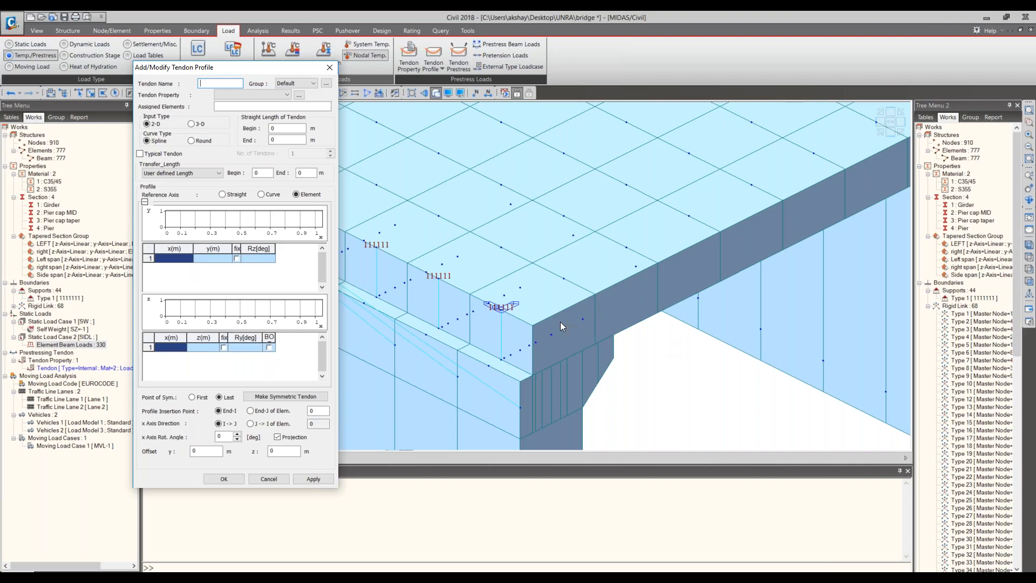
pyautogui.scroll(-1, 560, 322)
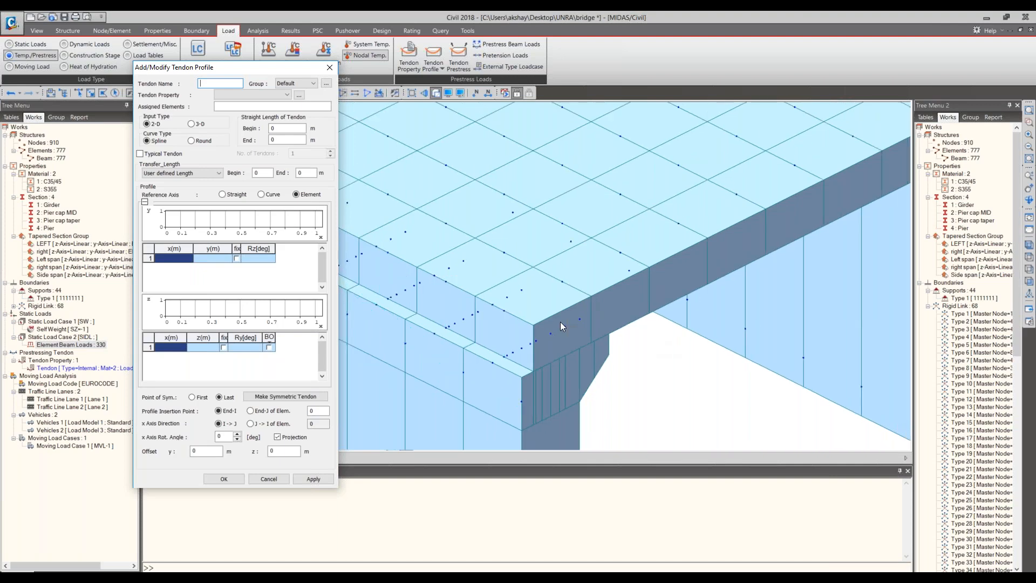
pyautogui.scroll(-2, 560, 322)
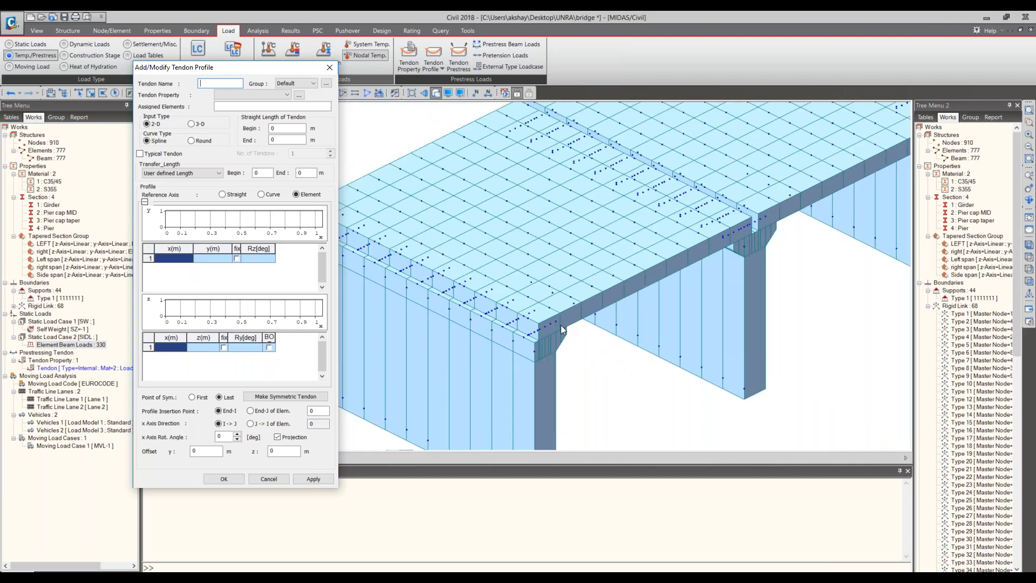
pyautogui.moveTo(561, 325); pyautogui.dragTo(548, 331, button='middle')
pyautogui.scroll(-1, 547, 331)
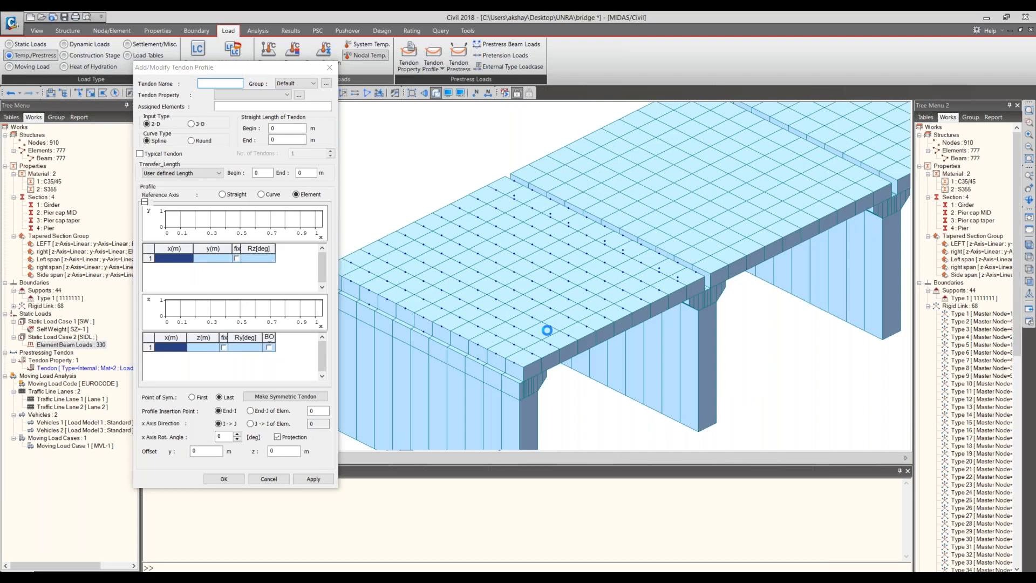
pyautogui.scroll(3, 547, 331)
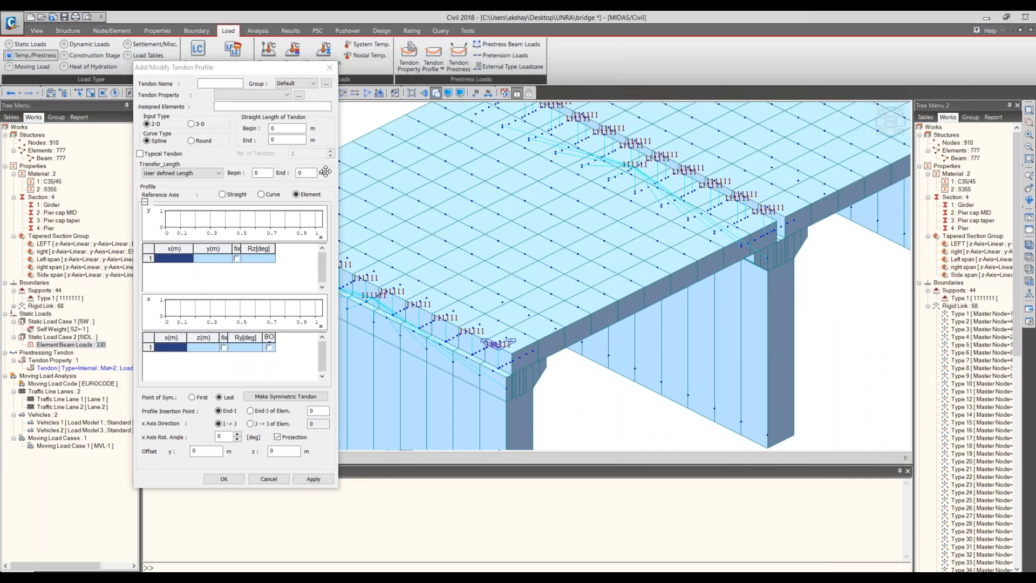
# - Name the tendon profile T1, assign the Tendon property, and set 3-D input with a Round curve type
pyautogui.click(192, 125)
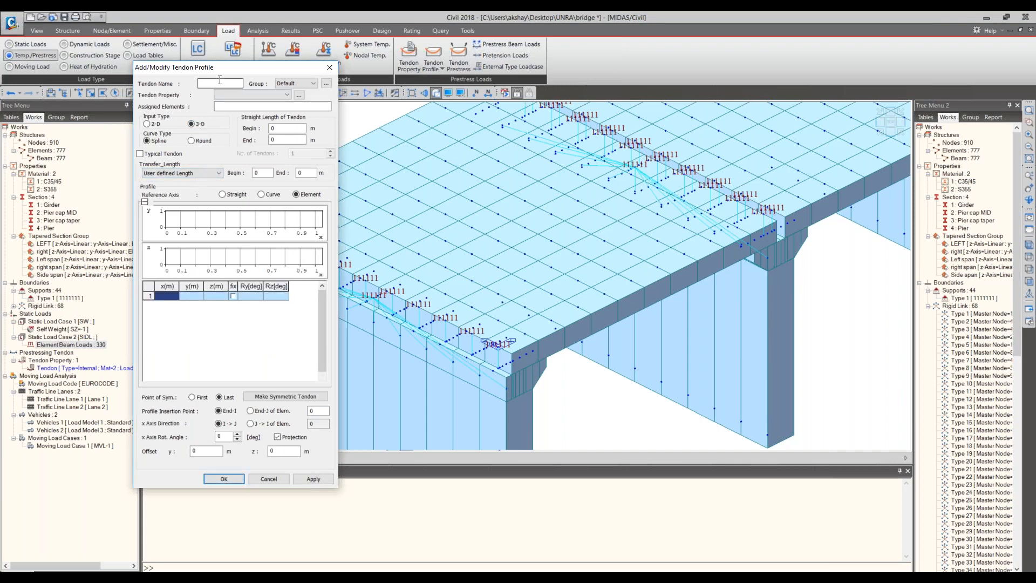
pyautogui.click(253, 95)
pyautogui.click(256, 103)
pyautogui.click(217, 83)
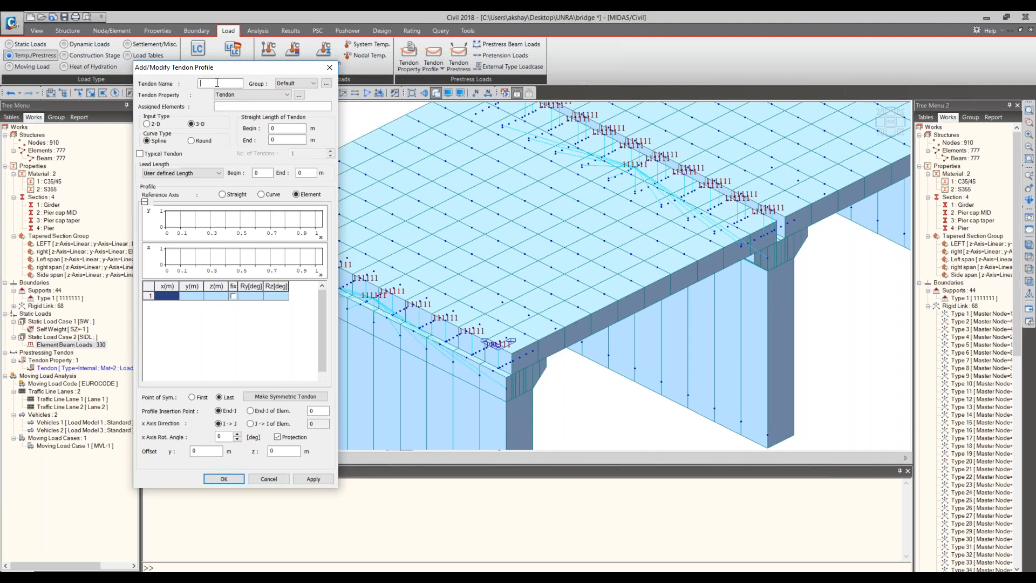
pyautogui.moveTo(215, 89); pyautogui.dragTo(220, 154)
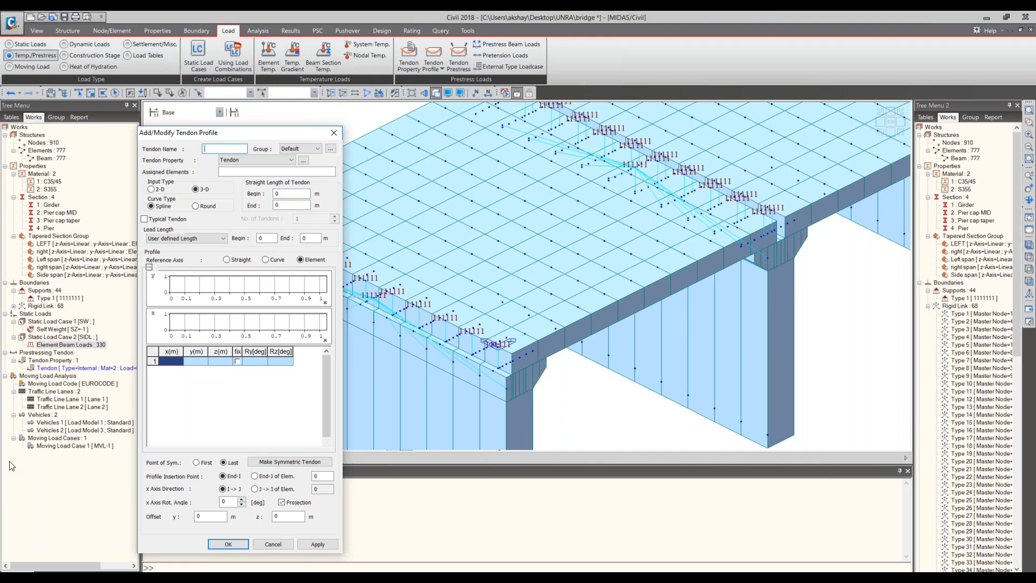
pyautogui.click(12, 581)
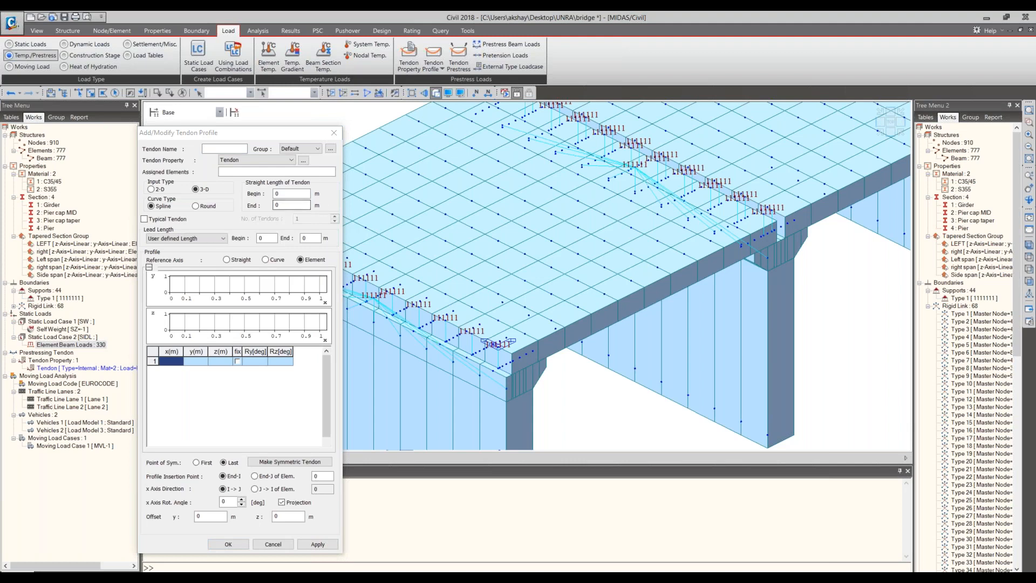
pyautogui.click(196, 206)
pyautogui.click(221, 149)
pyautogui.write('T1')
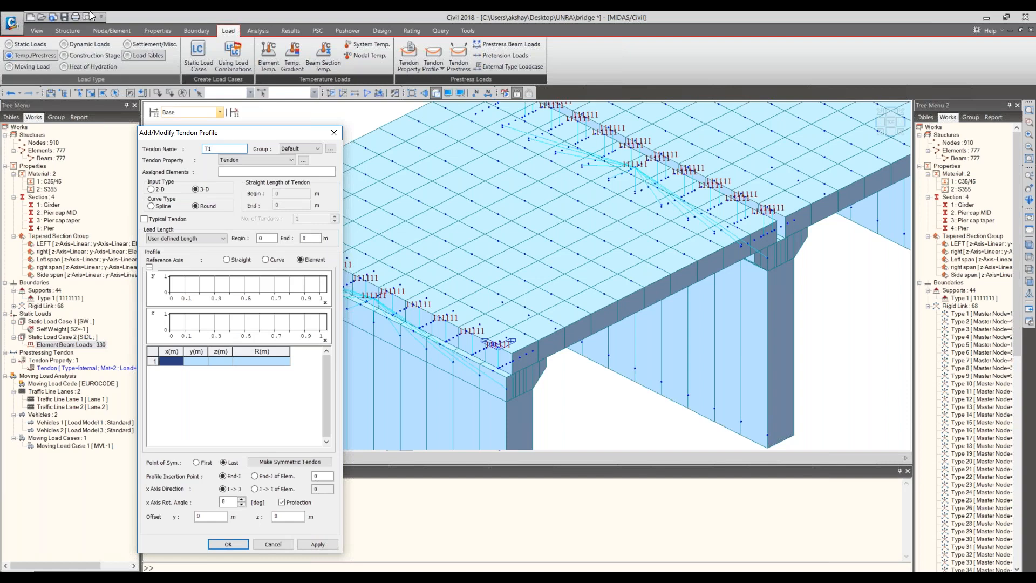
# - Assign all girder elements of the first span, 1to110, to tendon profile T1
pyautogui.click(248, 172)
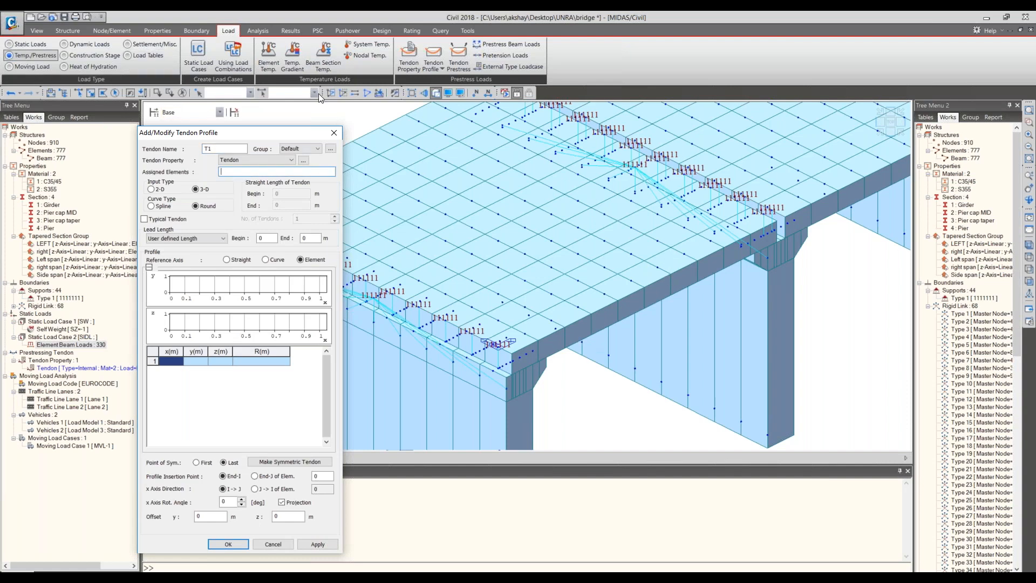
pyautogui.click(78, 93)
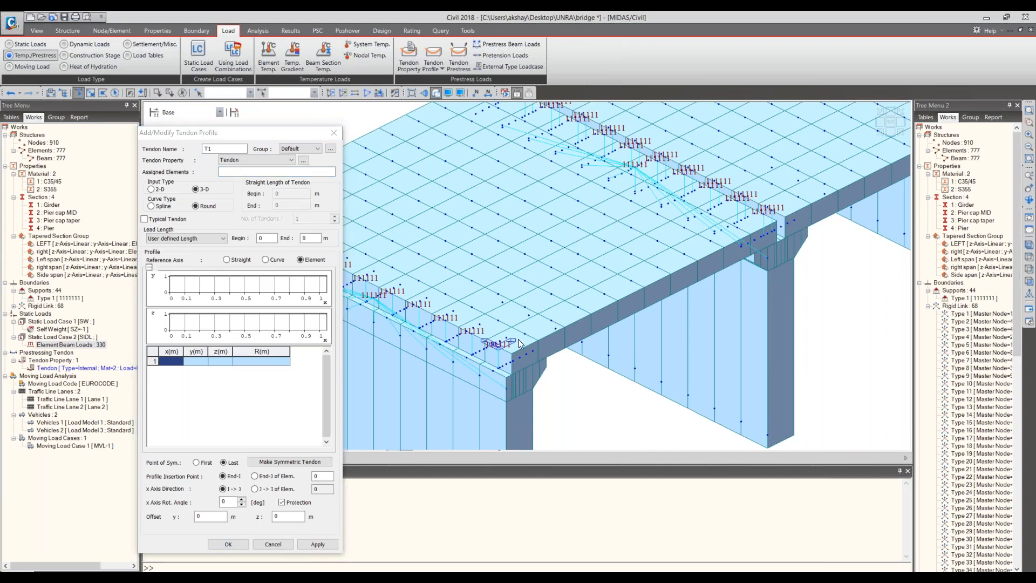
pyautogui.moveTo(519, 339)
pyautogui.mouseDown()
pyautogui.moveTo(739, 237)
pyautogui.moveTo(906, 139)
pyautogui.mouseUp()
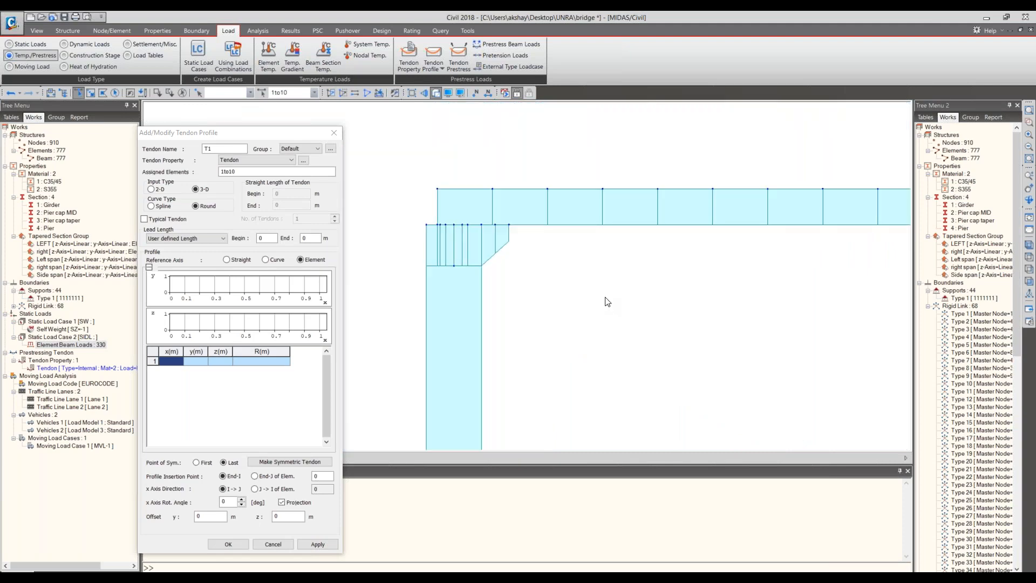
pyautogui.scroll(2, 605, 298)
pyautogui.moveTo(606, 298); pyautogui.dragTo(361, 372, button='middle')
pyautogui.scroll(-1, 627, 276)
pyautogui.moveTo(627, 276); pyautogui.dragTo(712, 286, button='middle')
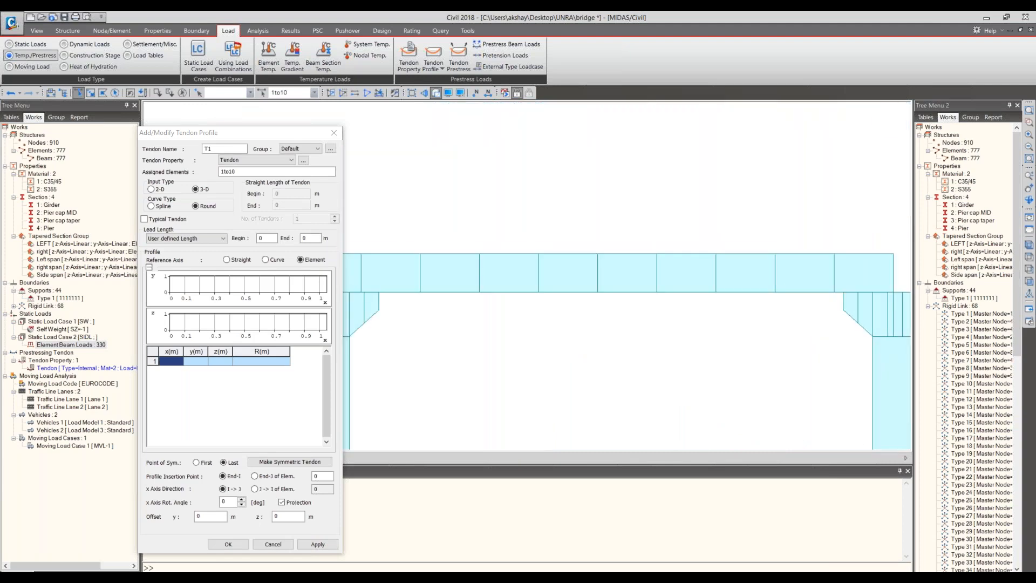
pyautogui.scroll(-4, 626, 315)
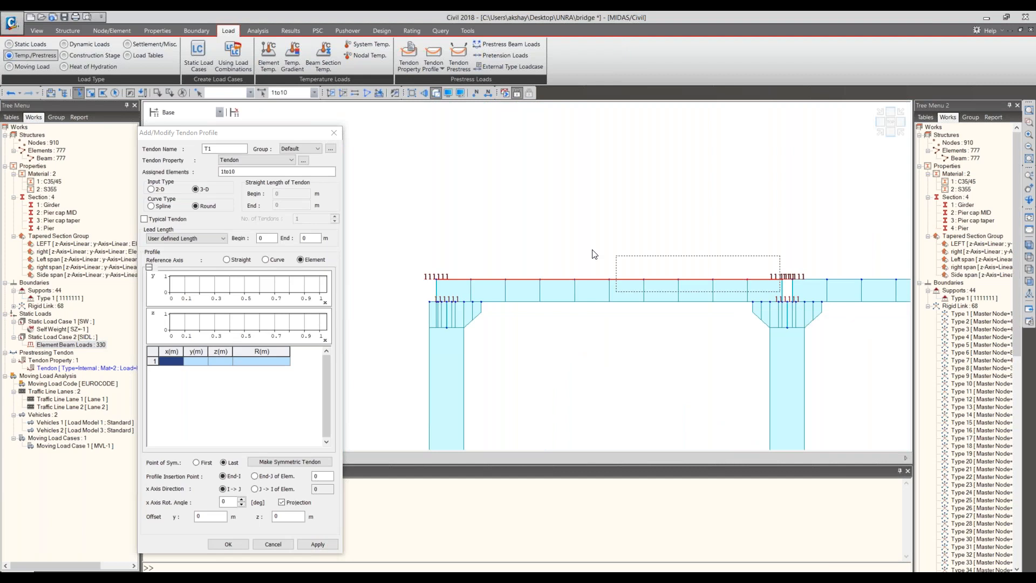
pyautogui.moveTo(786, 291); pyautogui.dragTo(534, 238)
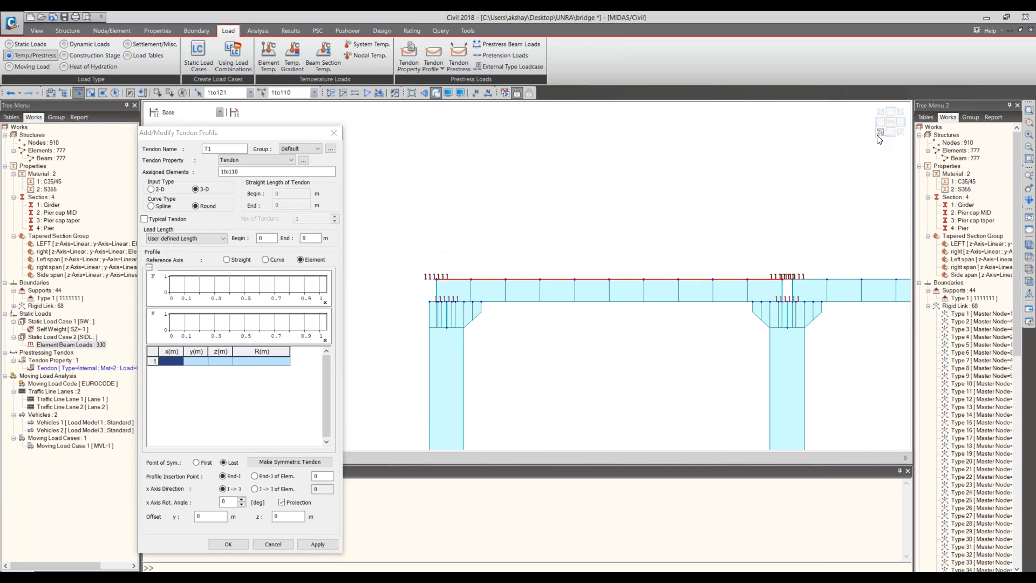
pyautogui.click(879, 137)
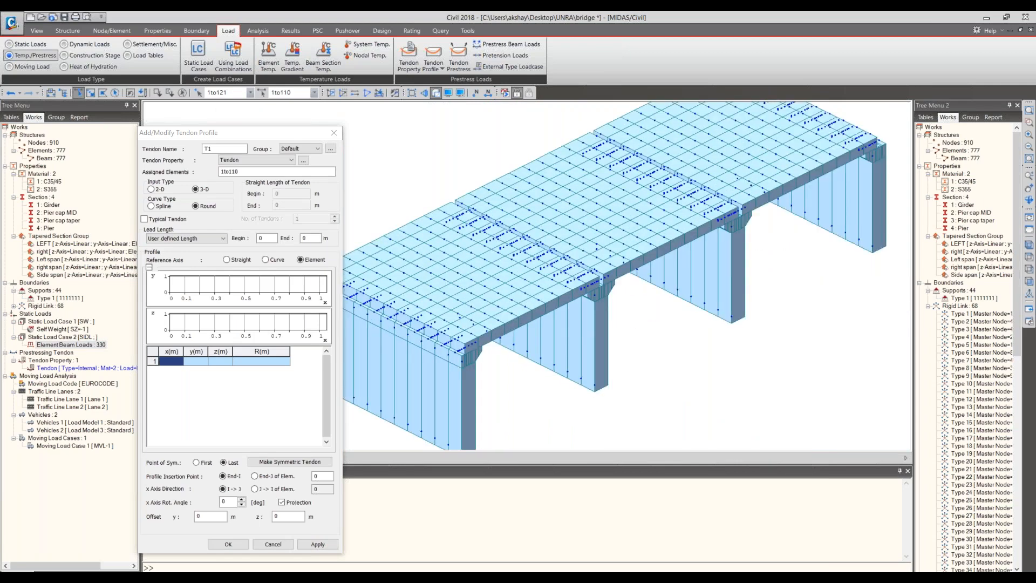
pyautogui.scroll(3, 561, 311)
pyautogui.moveTo(561, 311); pyautogui.dragTo(694, 314, button='middle')
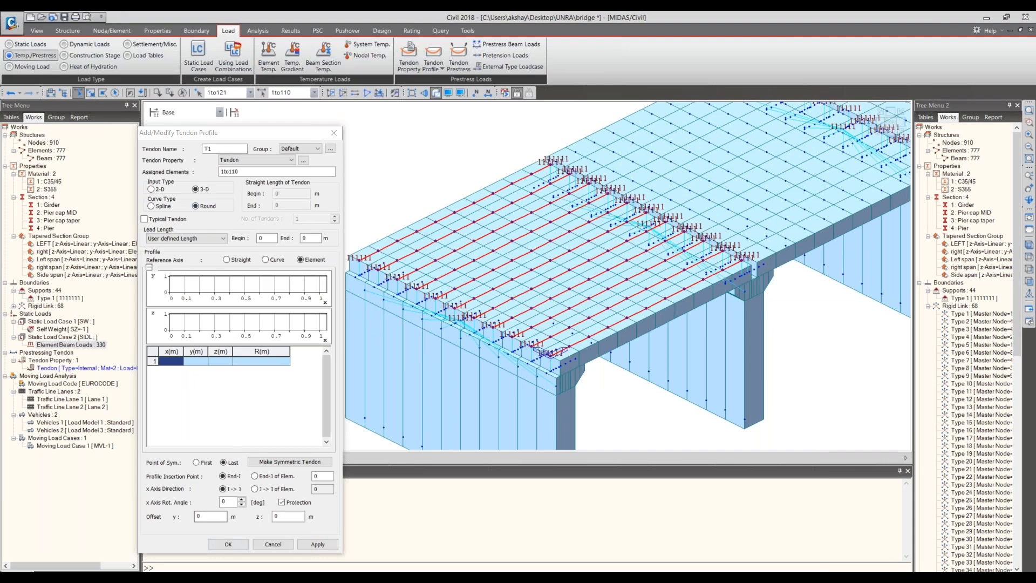
# - Define the first profile point of T1 at x 0, y 0 and z 0.325 m
pyautogui.click(173, 366)
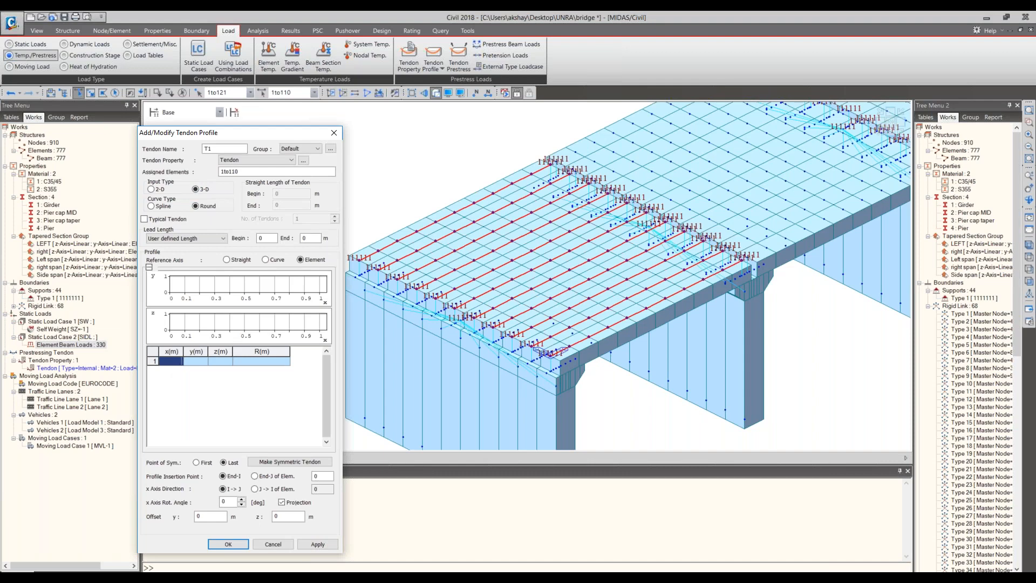
pyautogui.write('0')
pyautogui.press('Return')
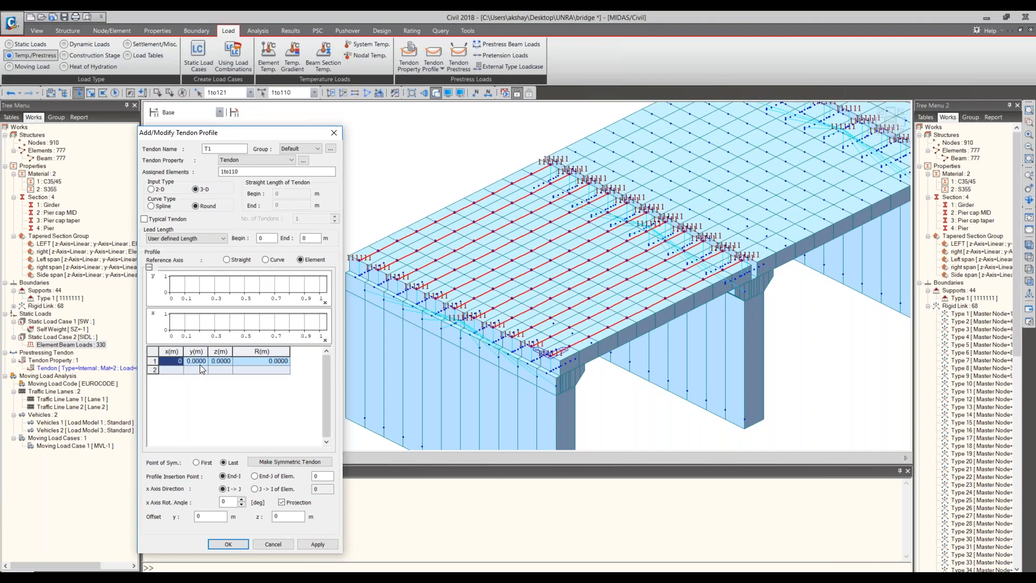
pyautogui.click(226, 359)
pyautogui.write('0.0')
pyautogui.write('0.325')
# - Add the second profile point of T1 at x 10, y 0 and z 0.325 m
pyautogui.click(174, 371)
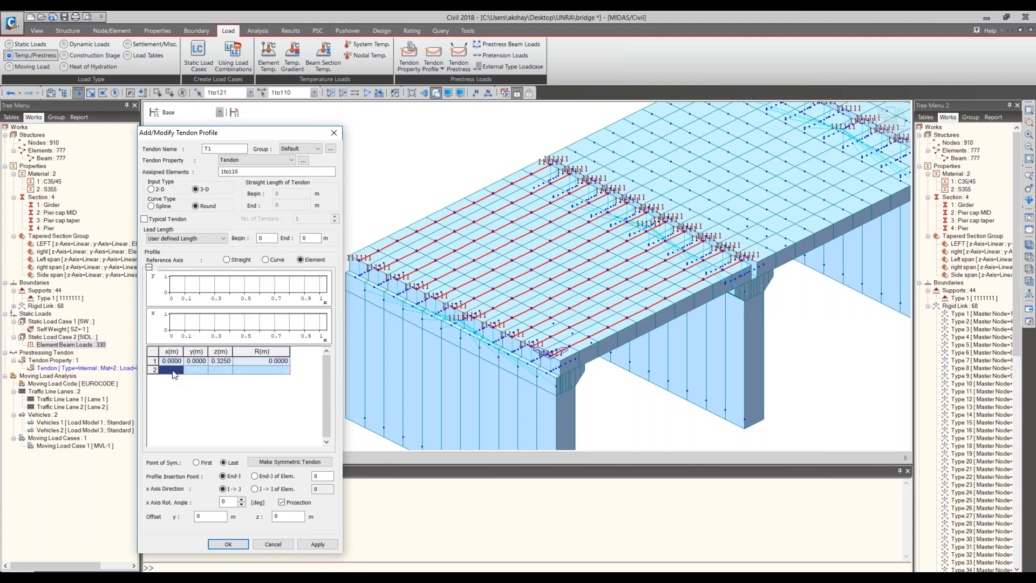
pyautogui.write('10')
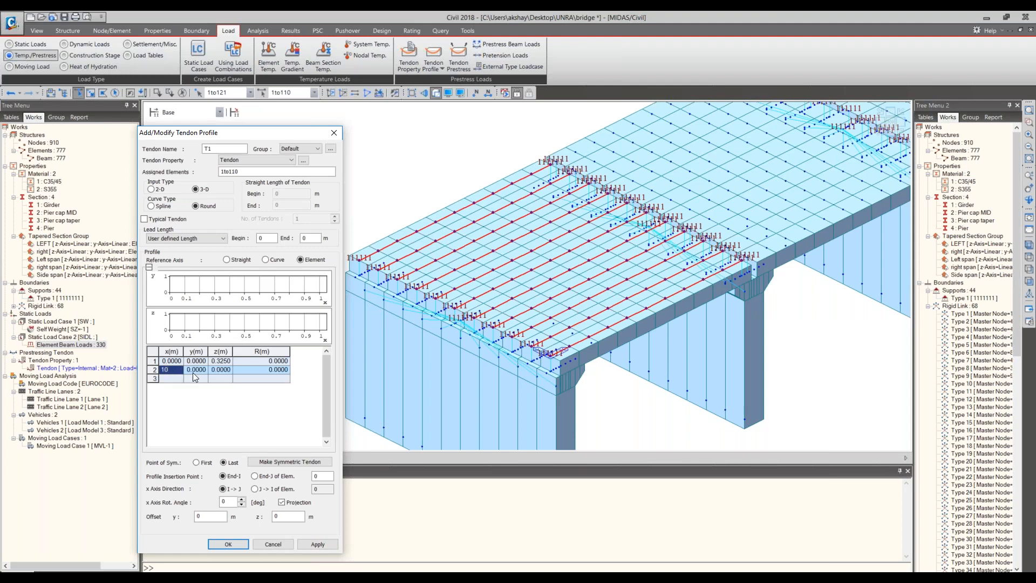
pyautogui.click(212, 368)
pyautogui.write('0.0')
pyautogui.write('0.3')
pyautogui.write('25')
pyautogui.click(231, 378)
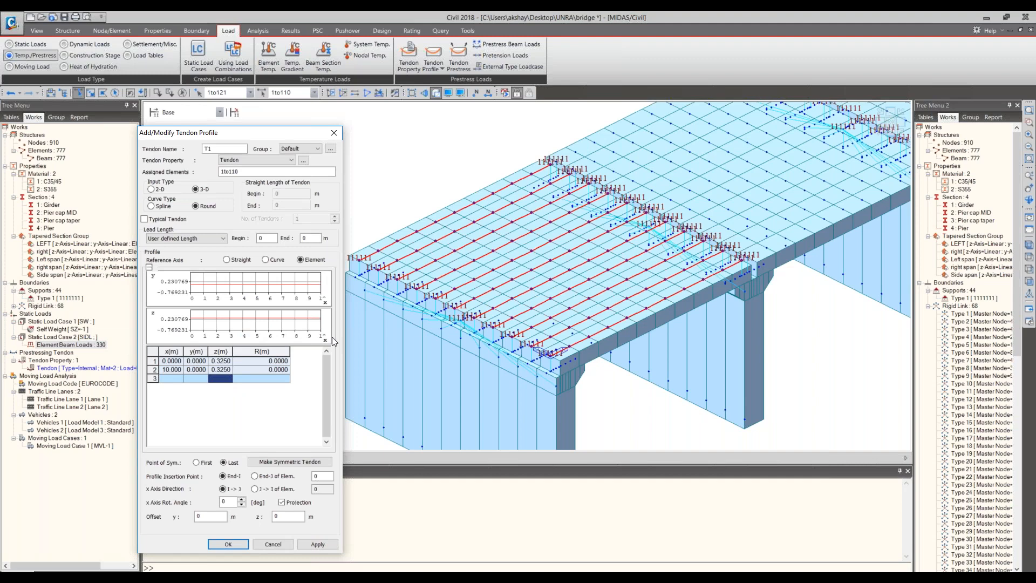
# - Open the first profile point's z value for editing, and bring up the previews of the open Civil 2019 windows
pyautogui.doubleClick(231, 361)
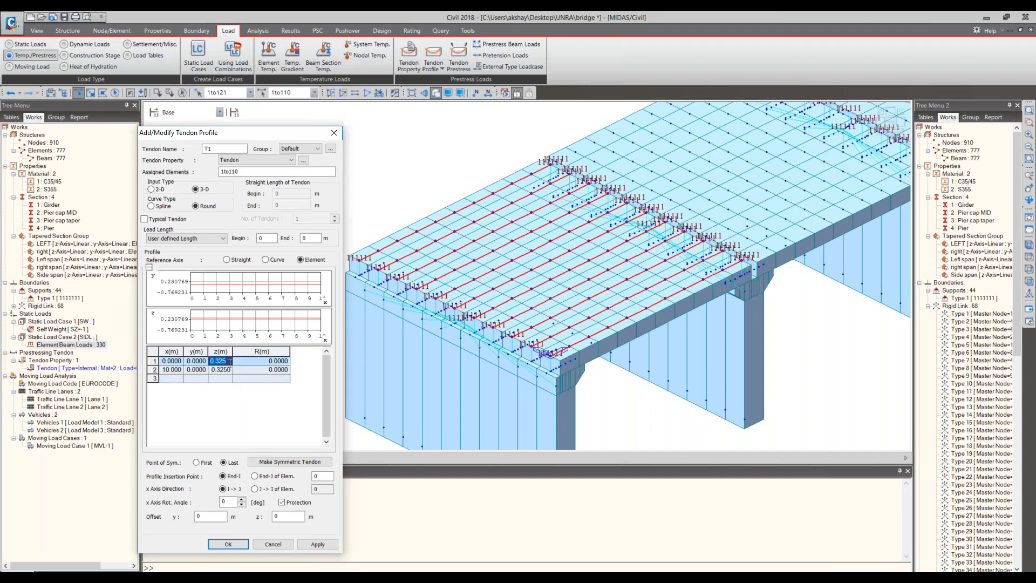
pyautogui.press('BackSpace')
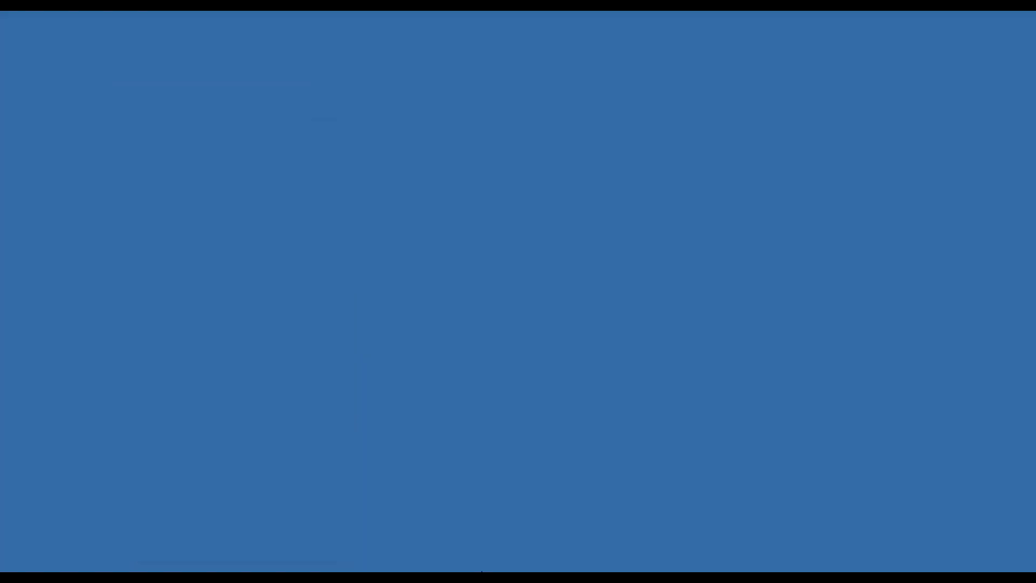
pyautogui.moveTo(384, 580)
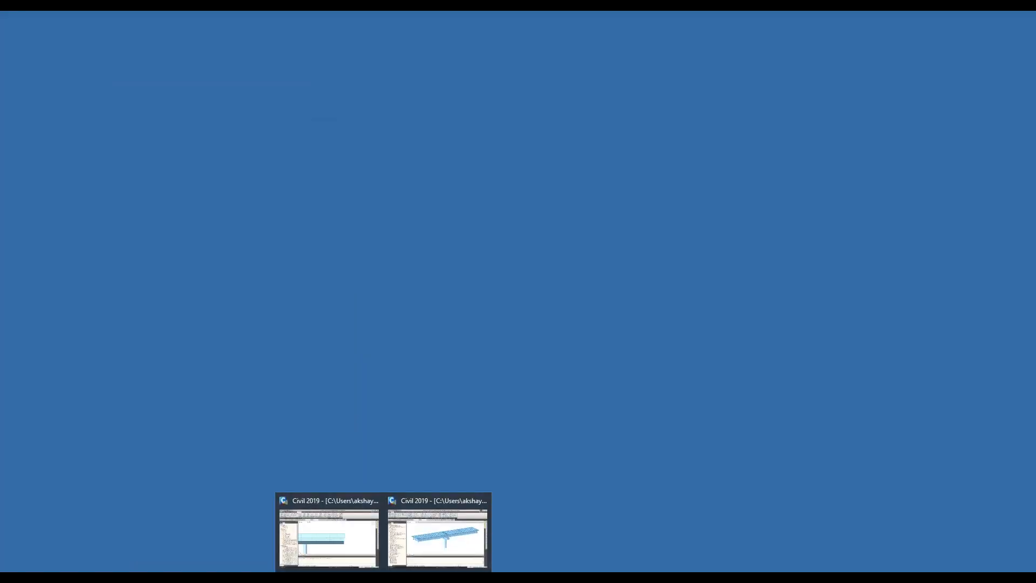
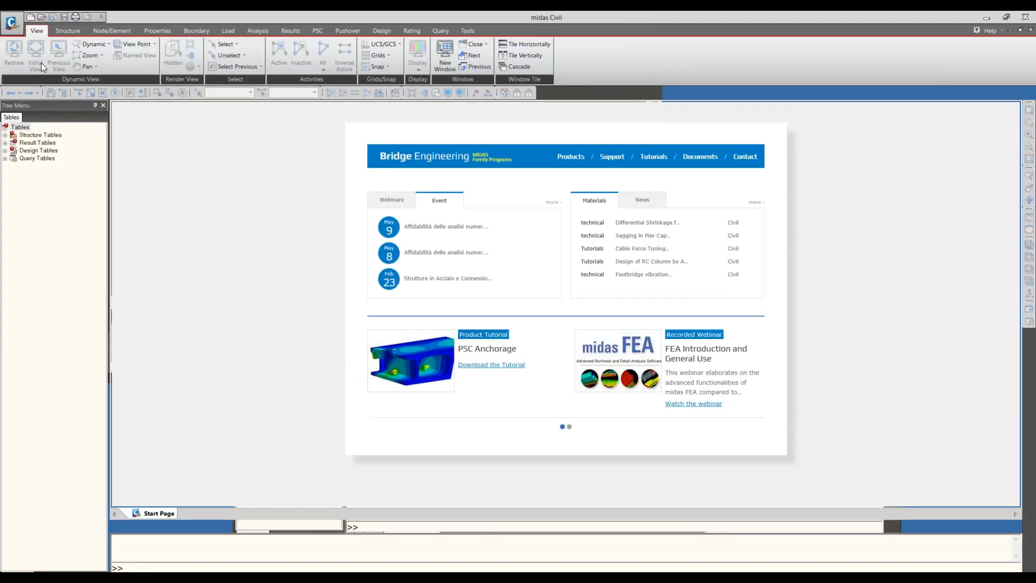
# - Open the existing bridge project from the UNRA folder and show the model in isometric view
pyautogui.click(12, 23)
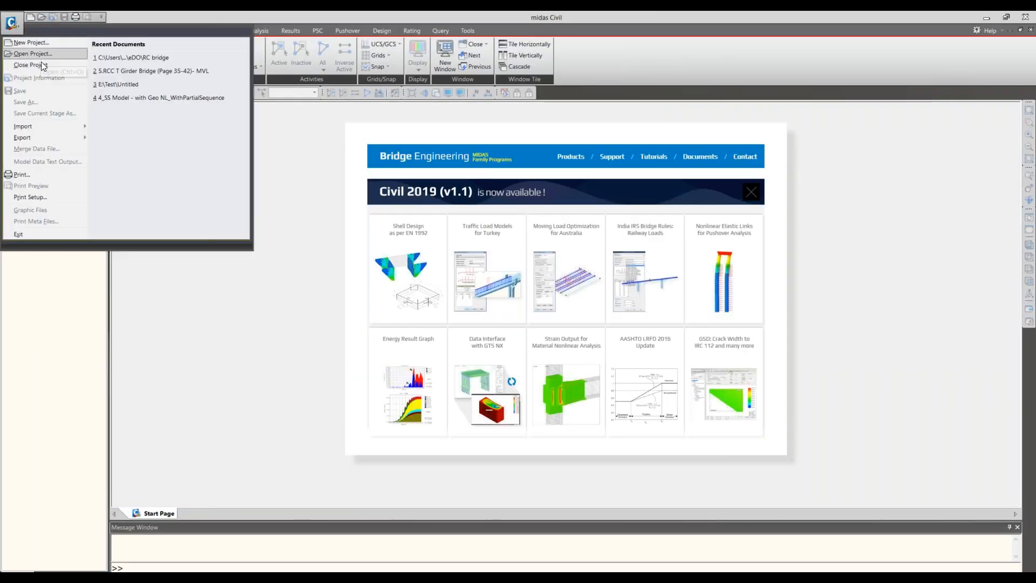
pyautogui.click(41, 55)
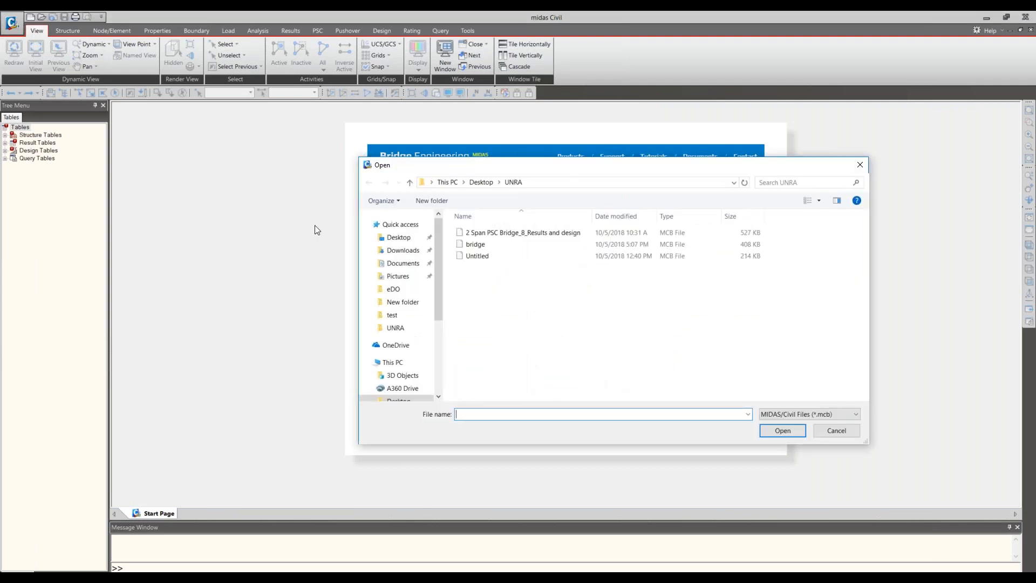
pyautogui.click(495, 249)
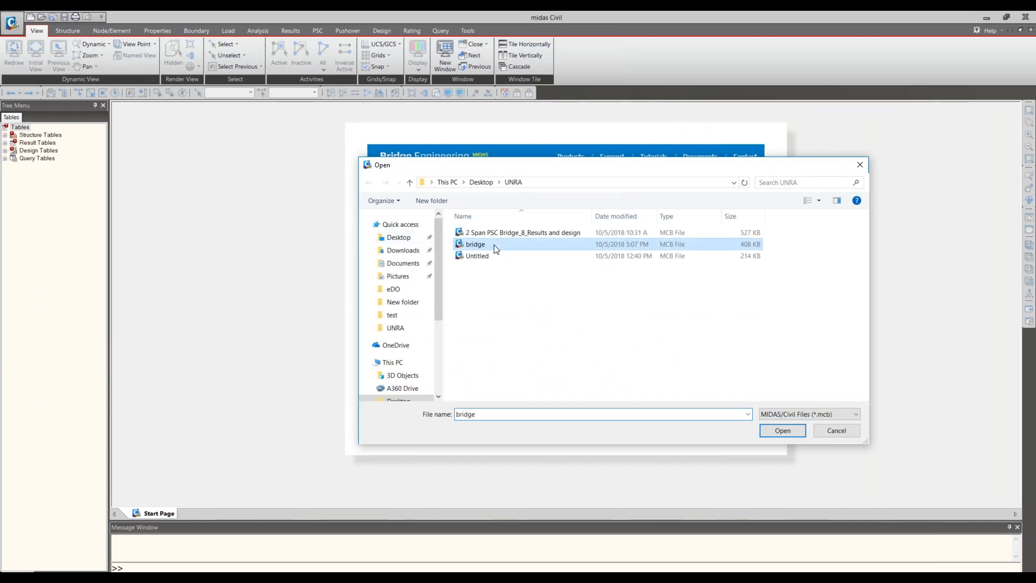
pyautogui.doubleClick(496, 248)
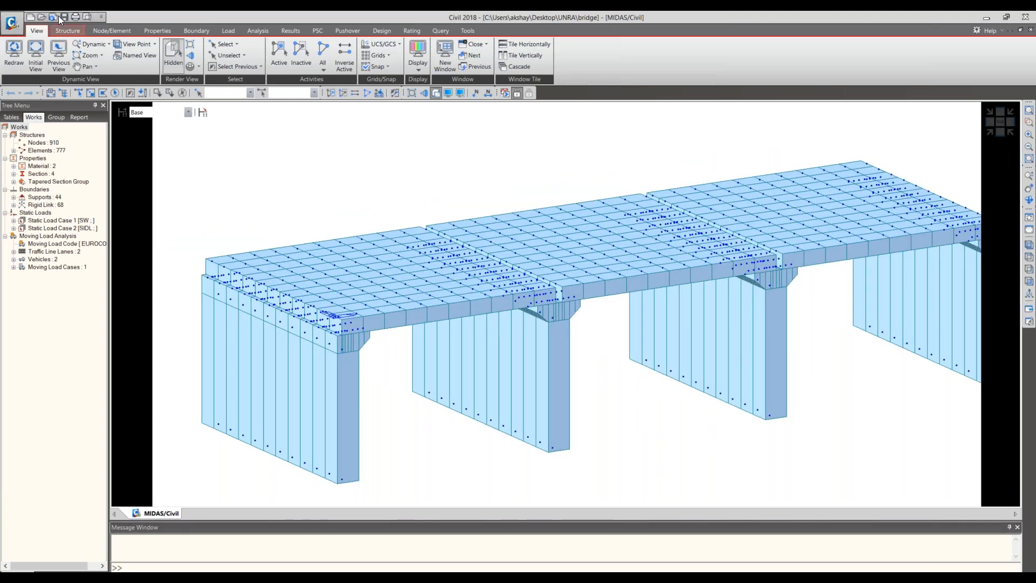
pyautogui.click(58, 15)
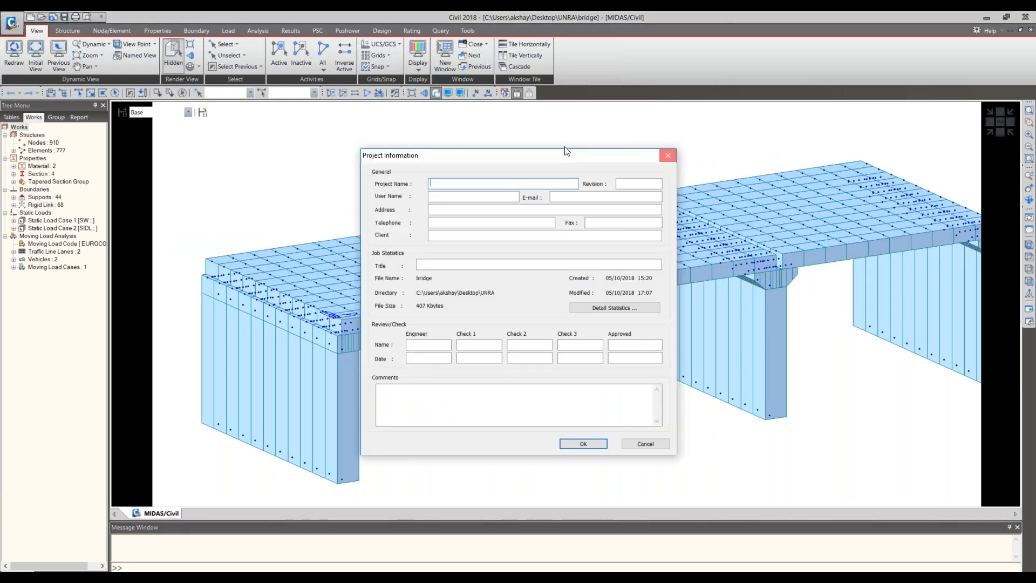
pyautogui.press('Escape')
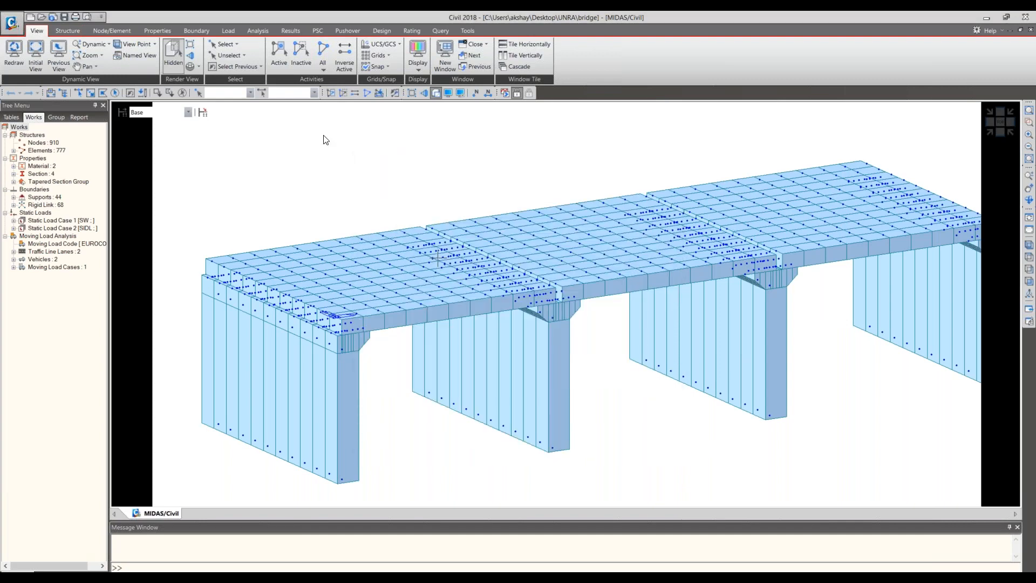
pyautogui.click(65, 267)
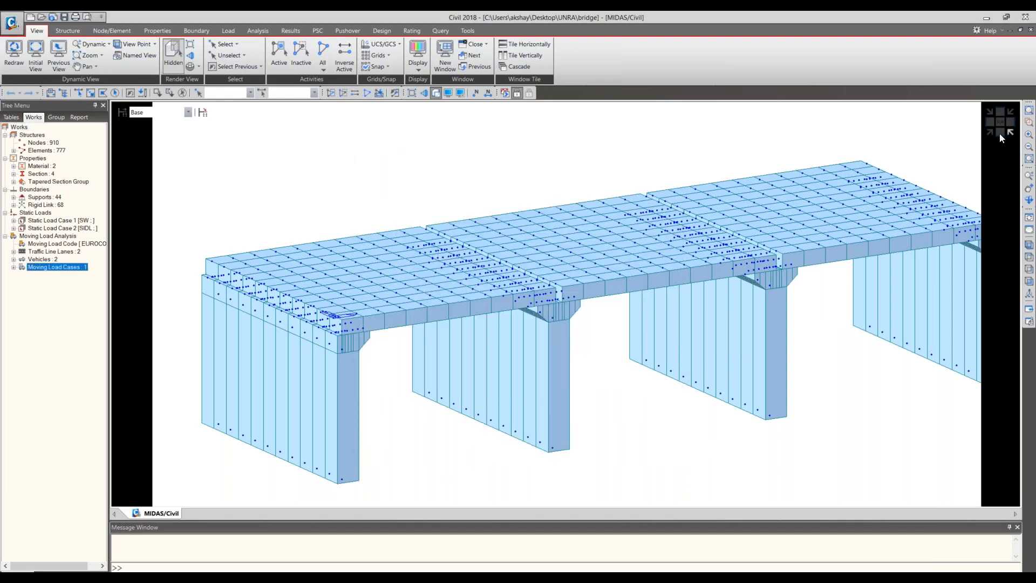
pyautogui.click(1000, 134)
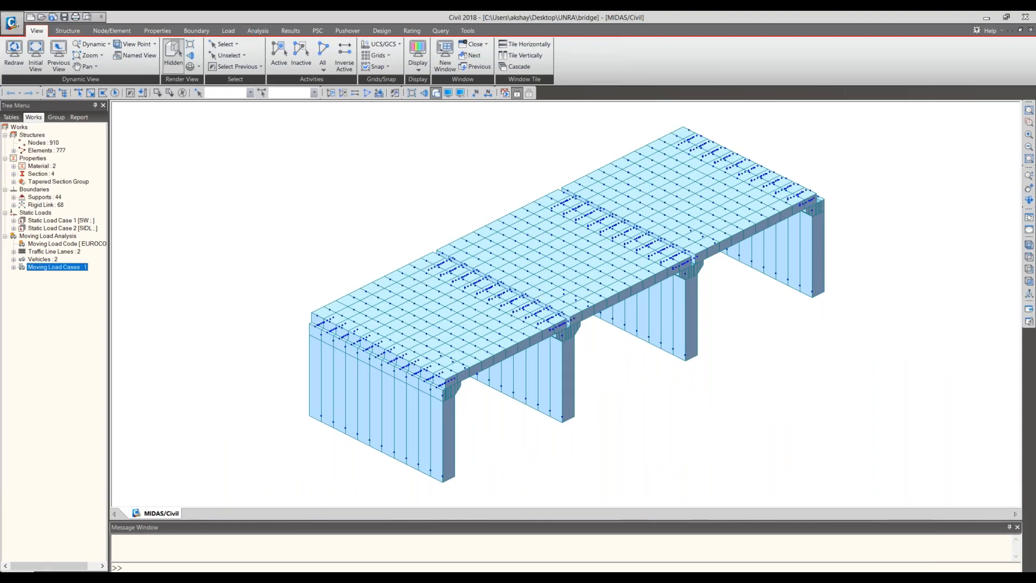
# - Start a new prestressing tendon property named tendon and assign it material 2: S355
pyautogui.click(259, 32)
pyautogui.click(290, 30)
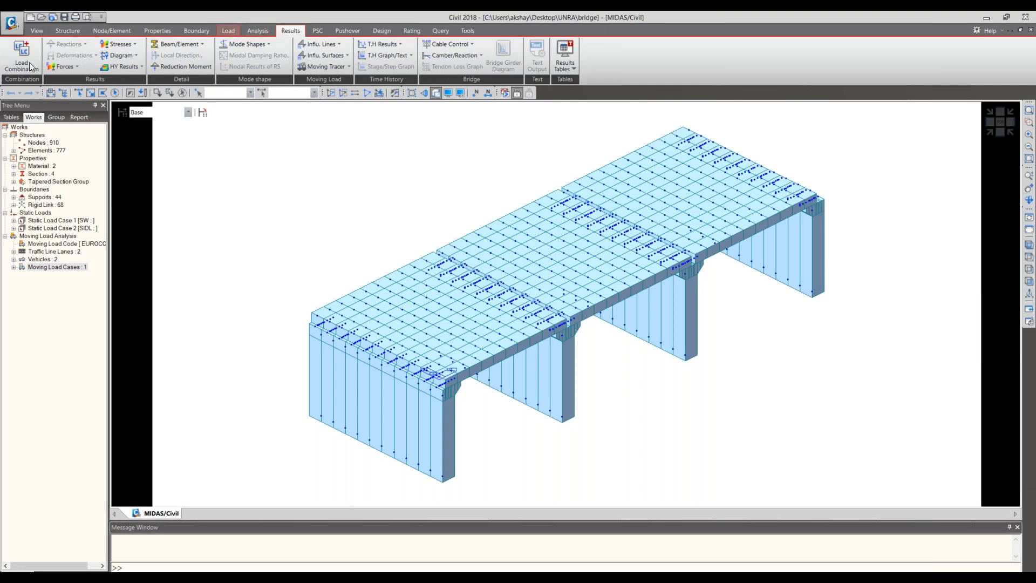
pyautogui.click(229, 31)
pyautogui.click(31, 56)
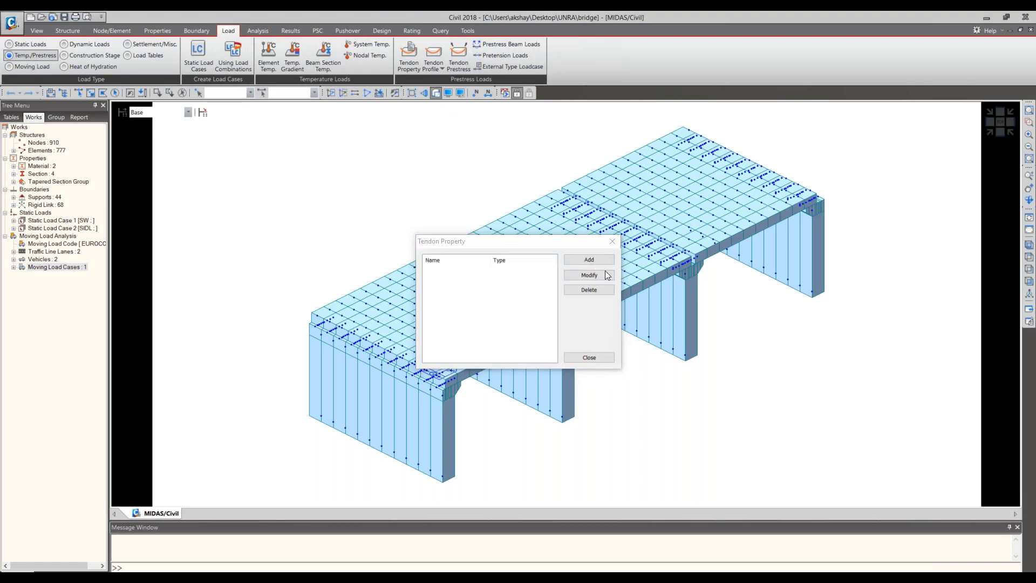
pyautogui.click(605, 272)
pyautogui.write('tendon')
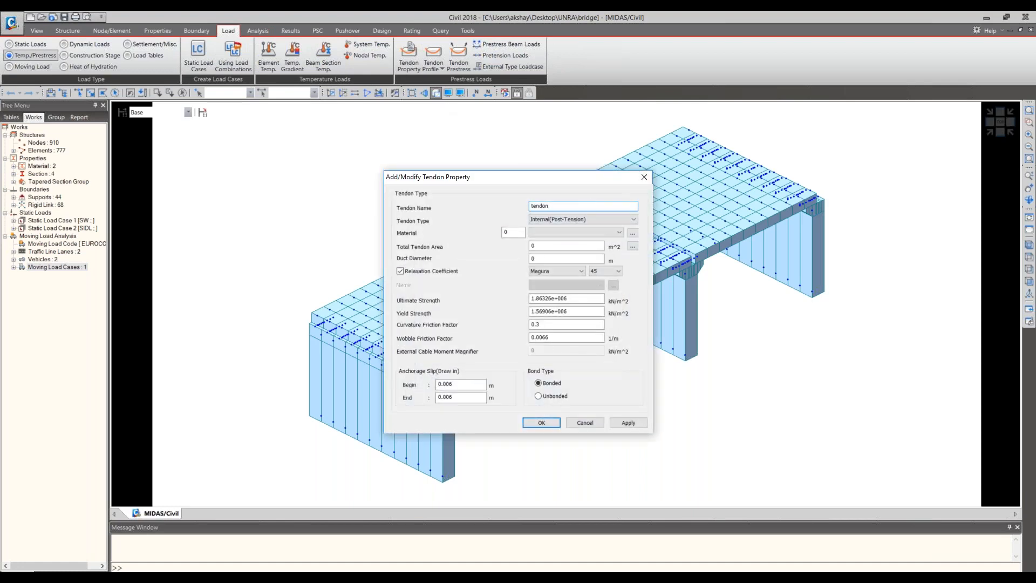
pyautogui.click(613, 232)
pyautogui.click(574, 248)
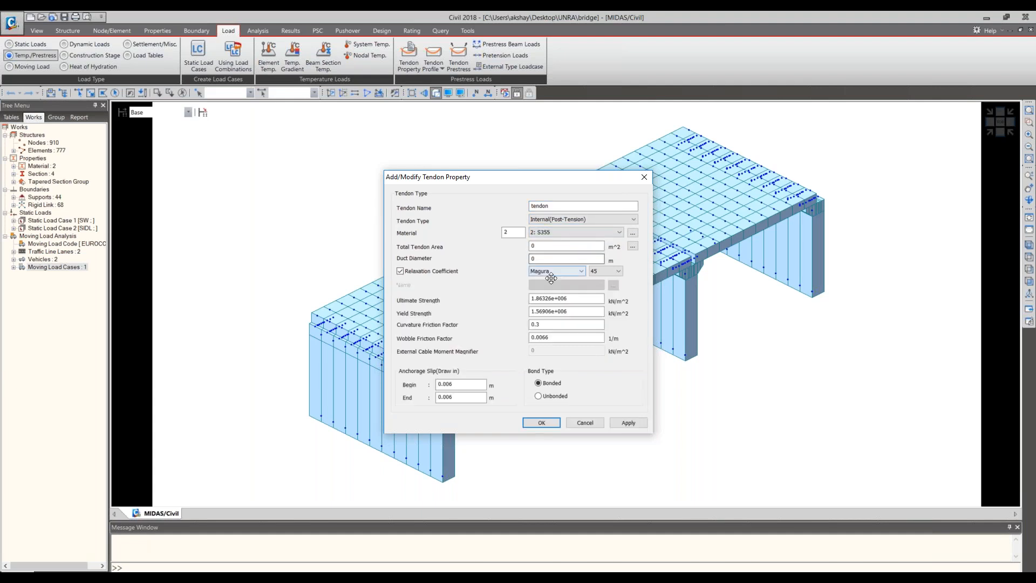
# - Calculate the tendon's total area from 20 strands of 15.2mm(0.6") diameter
pyautogui.click(633, 247)
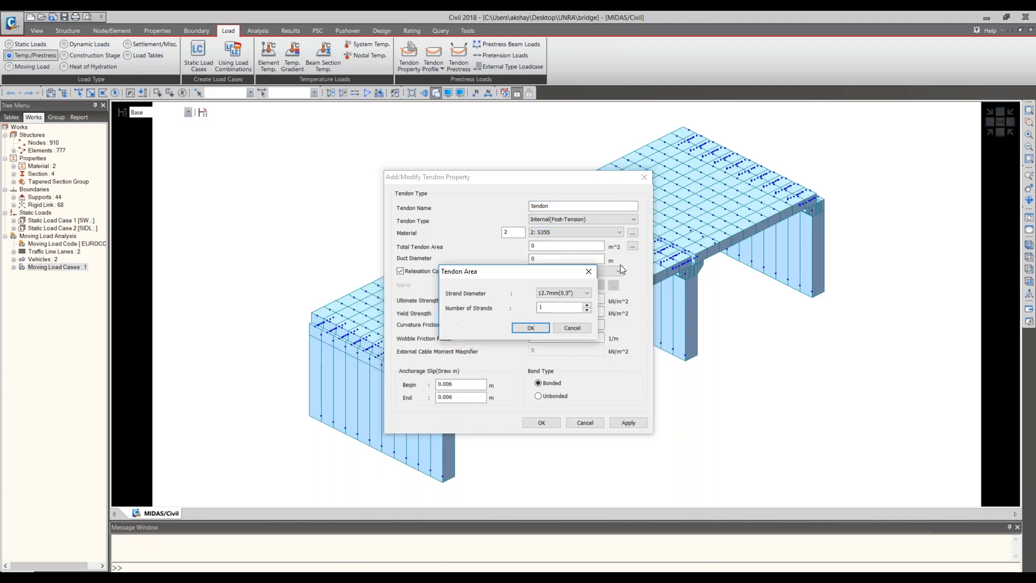
pyautogui.click(572, 291)
pyautogui.click(564, 311)
pyautogui.doubleClick(562, 308)
pyautogui.write('20')
pyautogui.click(530, 328)
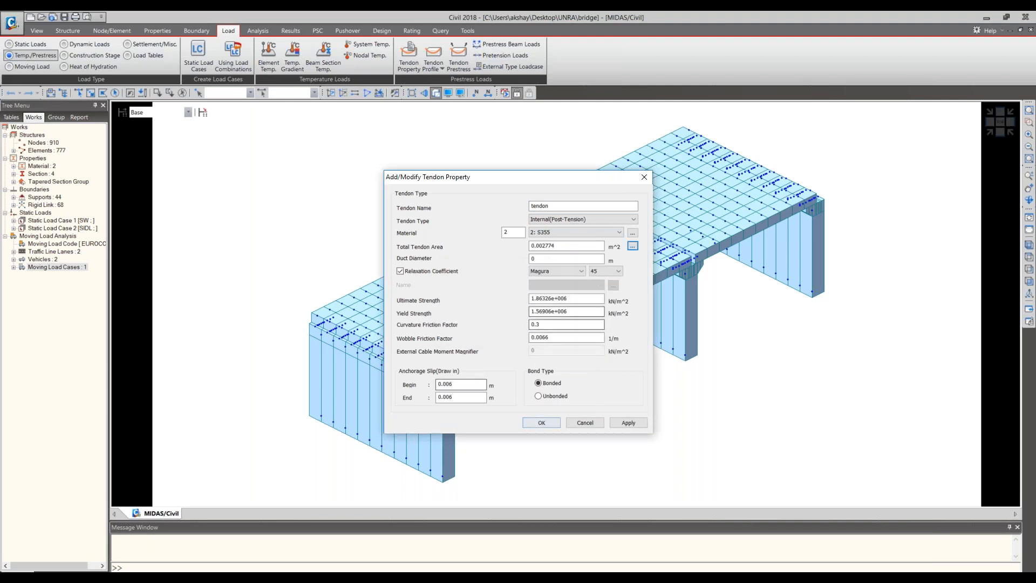
# - Change the tendon type to Internal(Pre-Tension) and define its area with 20 strands of 15.2mm(0.6") diameter
pyautogui.click(620, 217)
pyautogui.click(588, 230)
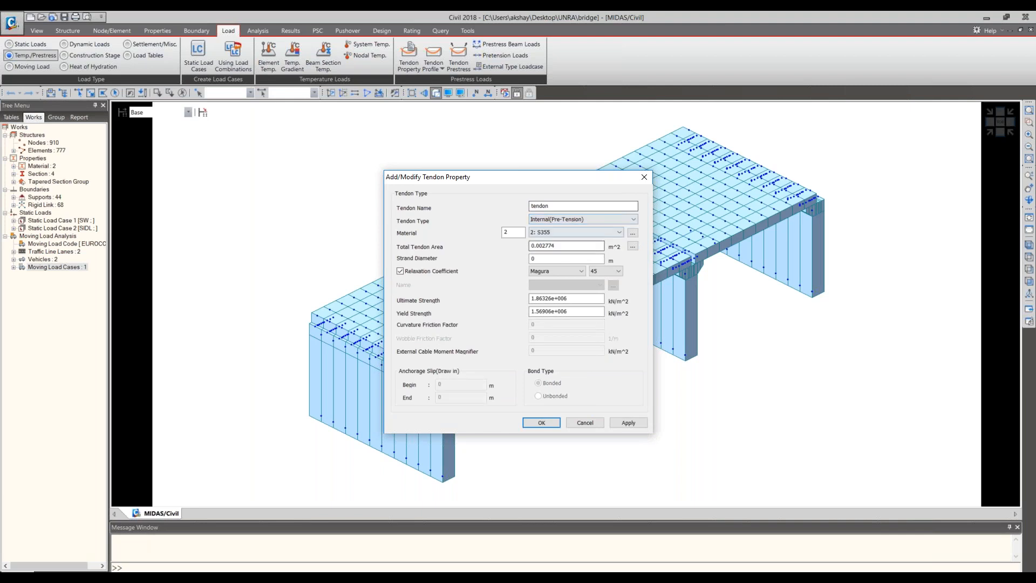
pyautogui.click(632, 247)
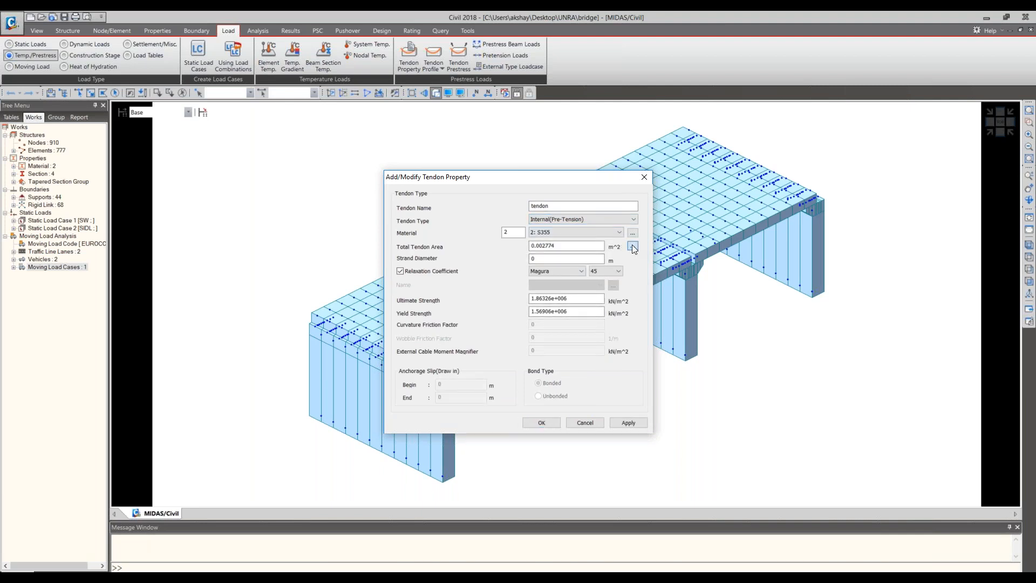
pyautogui.click(586, 293)
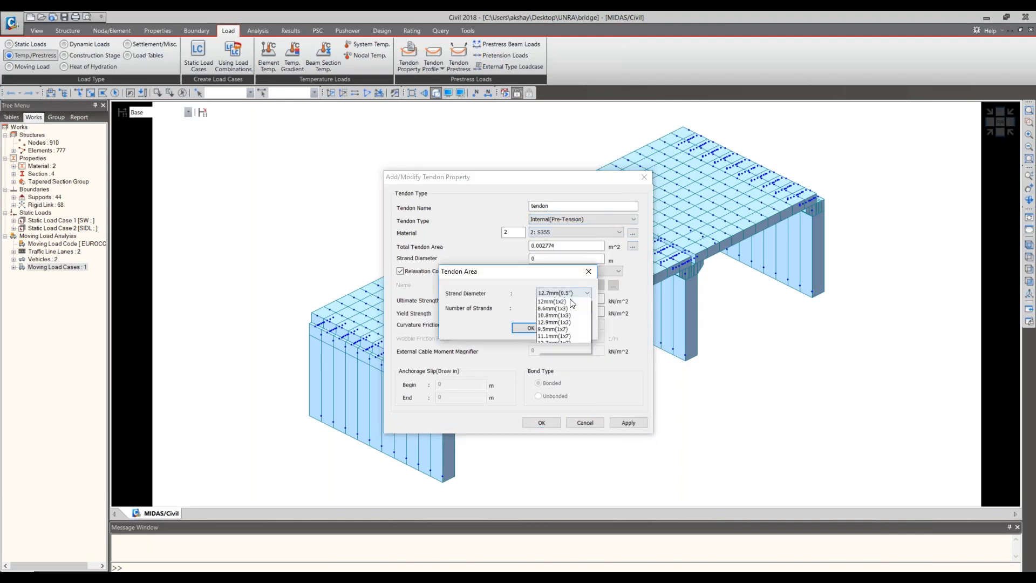
pyautogui.click(556, 308)
pyautogui.write('20')
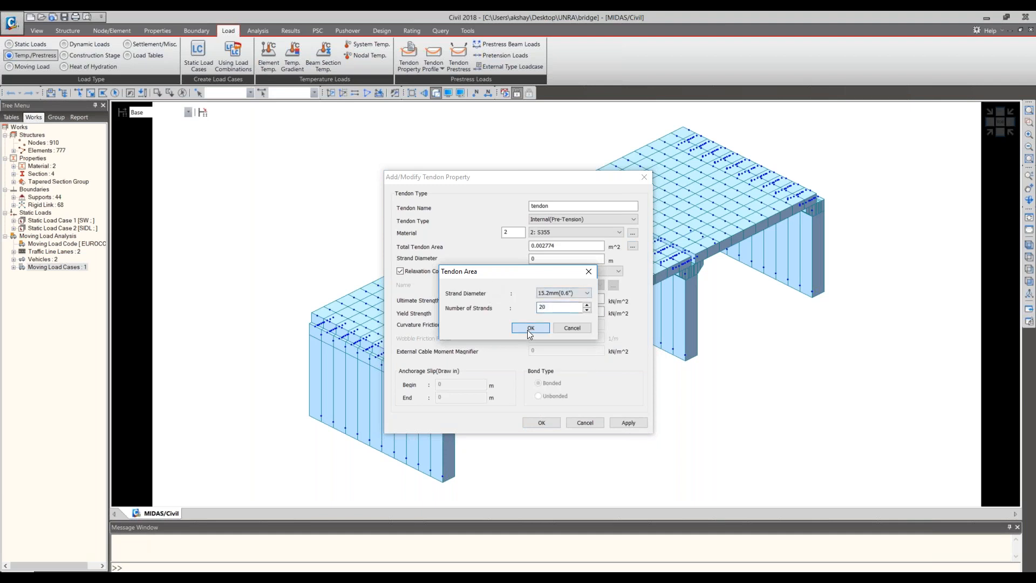
pyautogui.click(531, 328)
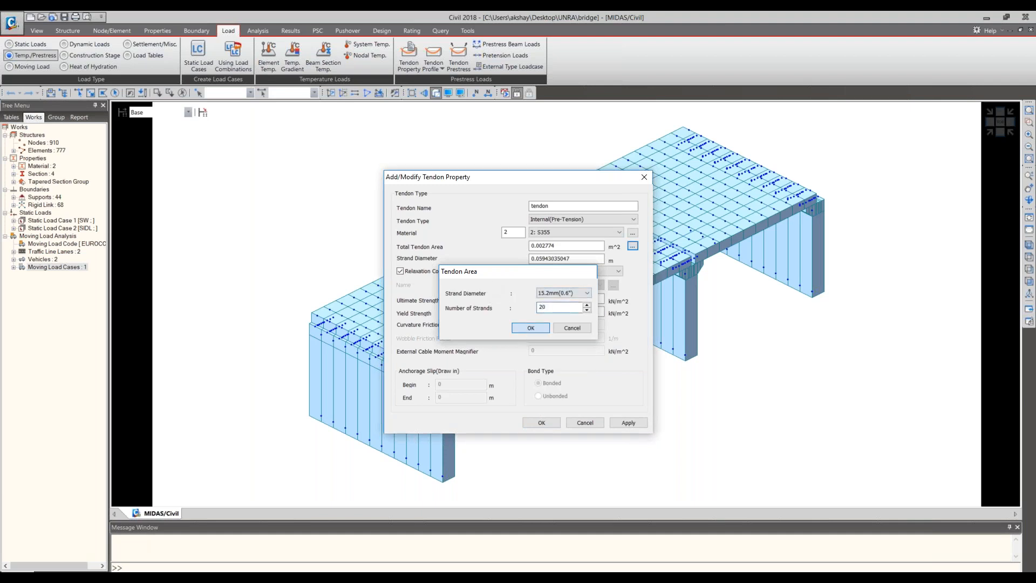
# - Accept the tendon property, close the property list and save the project
pyautogui.click(556, 426)
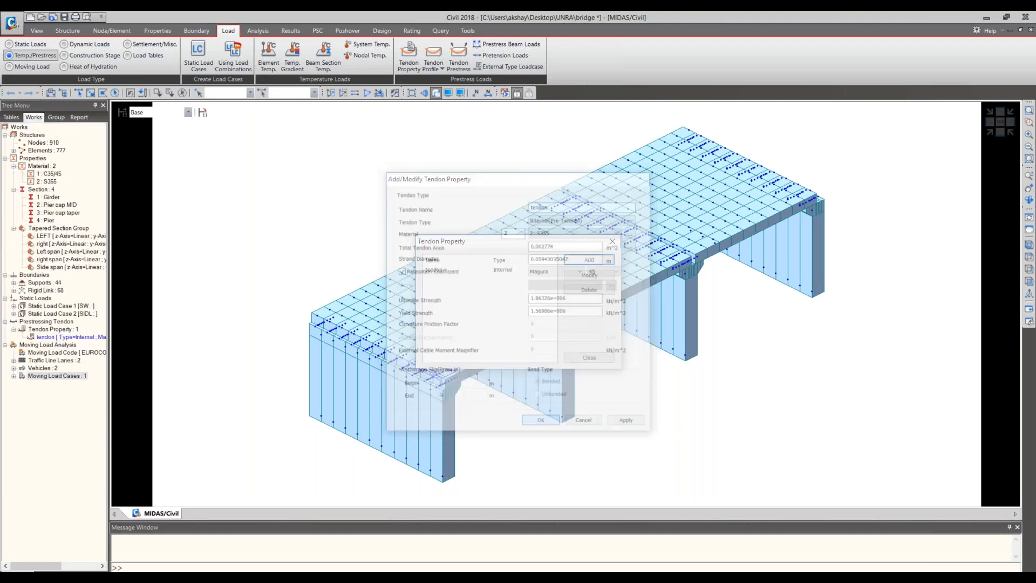
pyautogui.click(590, 357)
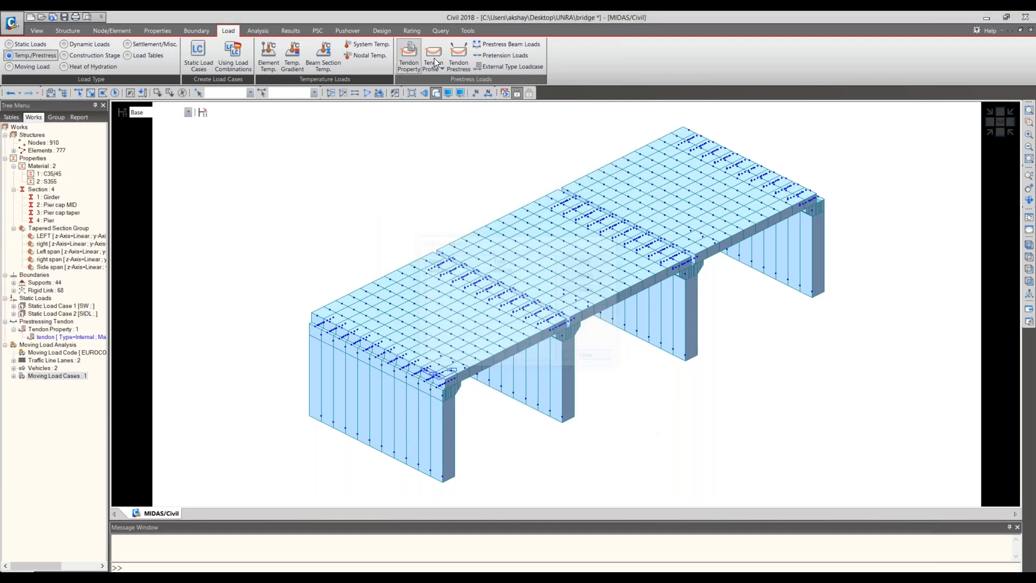
pyautogui.hotkey('ctrl', 's')
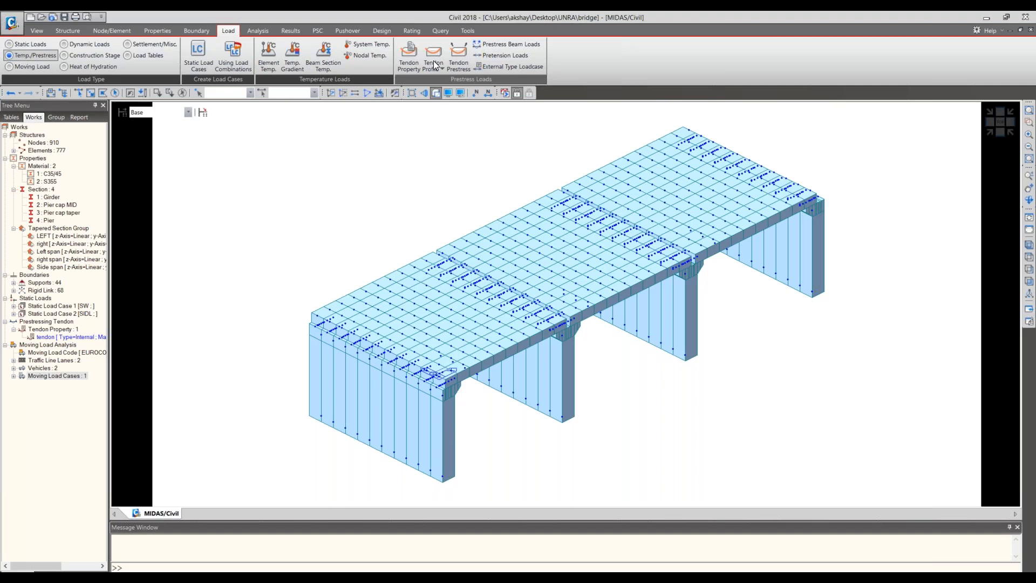
# - Start a new tendon profile named T1 that uses the tendon property
pyautogui.click(434, 56)
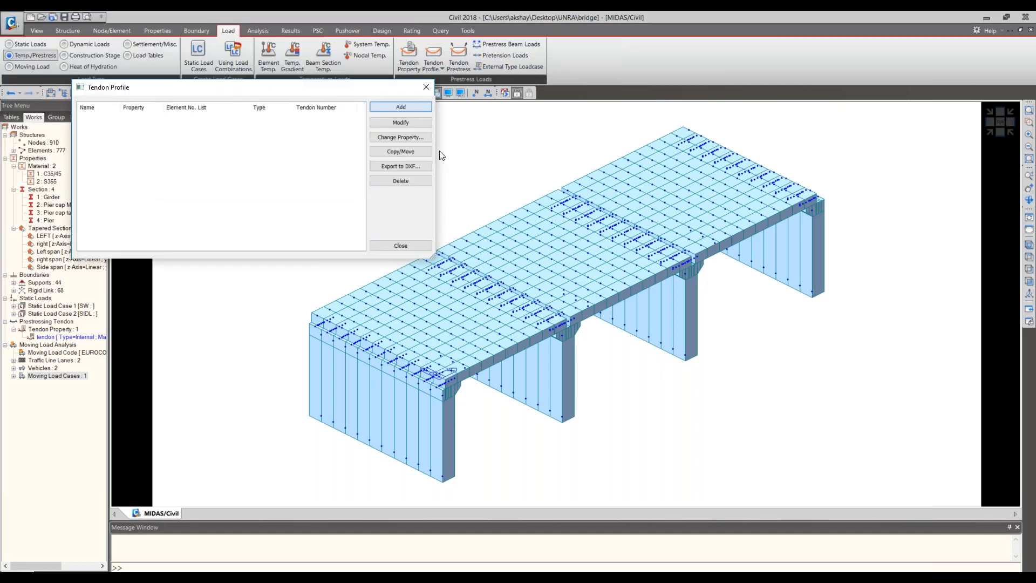
pyautogui.click(400, 245)
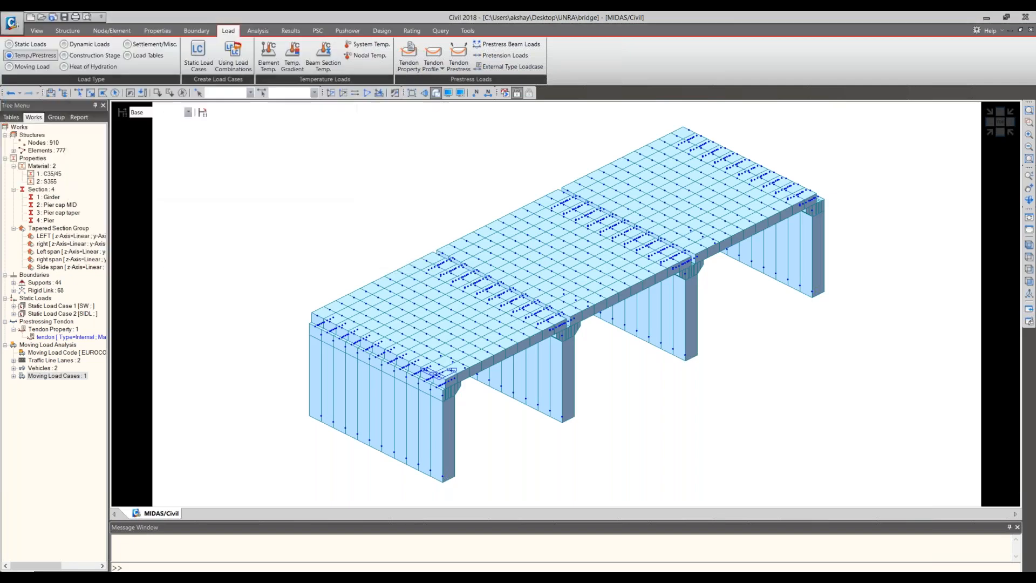
pyautogui.write('t1')
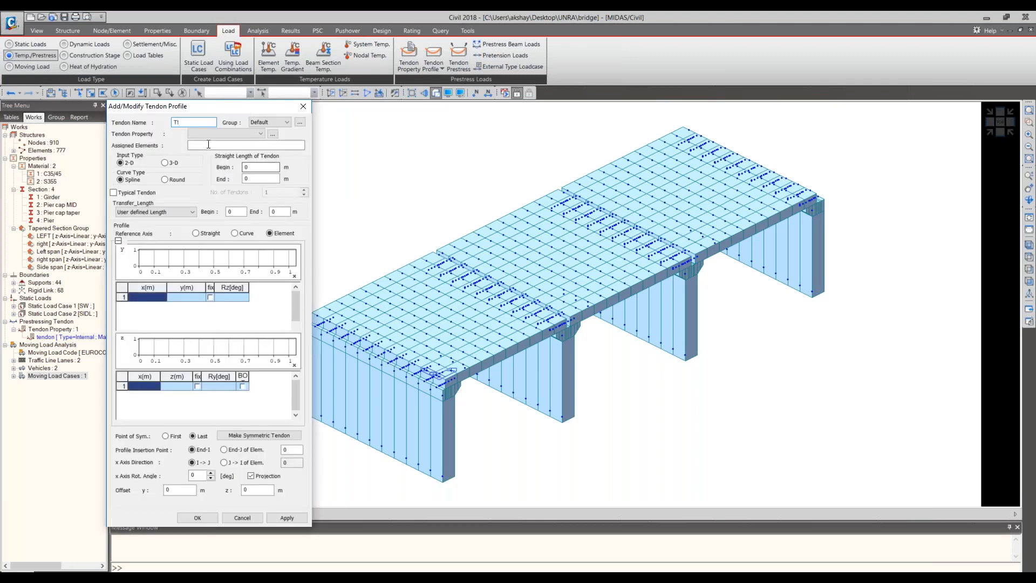
pyautogui.click(208, 144)
pyautogui.click(211, 135)
pyautogui.click(210, 141)
pyautogui.click(210, 143)
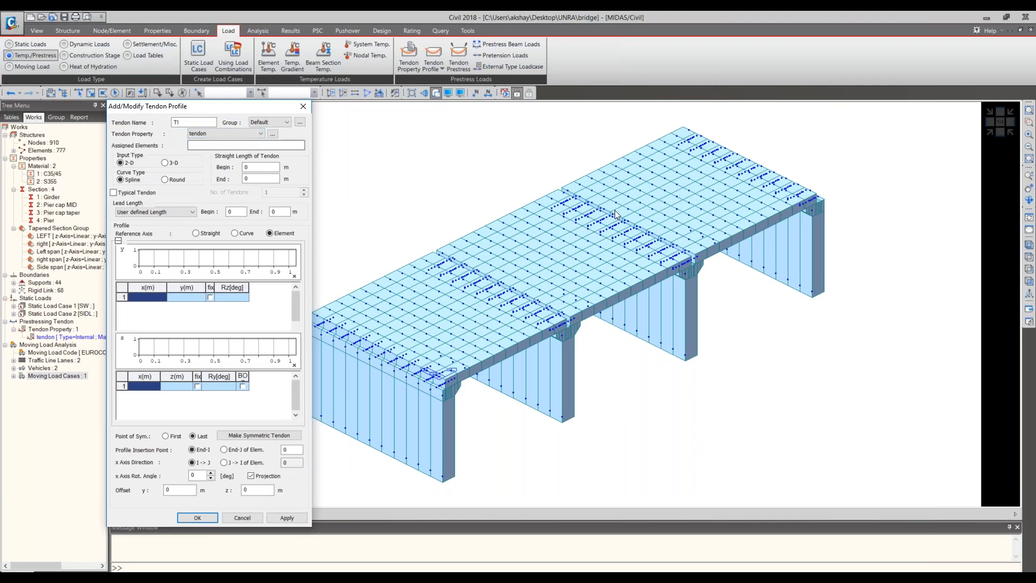
# - Assign all girder elements of the first span, 1to110, to the T1 profile using a side view of the bridge
pyautogui.click(997, 136)
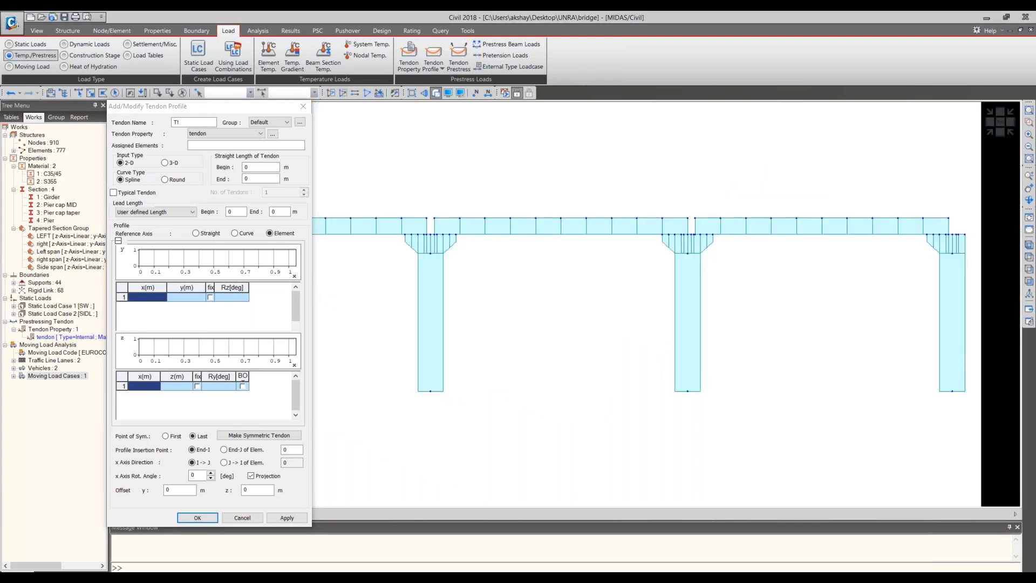
pyautogui.moveTo(226, 112); pyautogui.dragTo(159, 163)
pyautogui.click(609, 242)
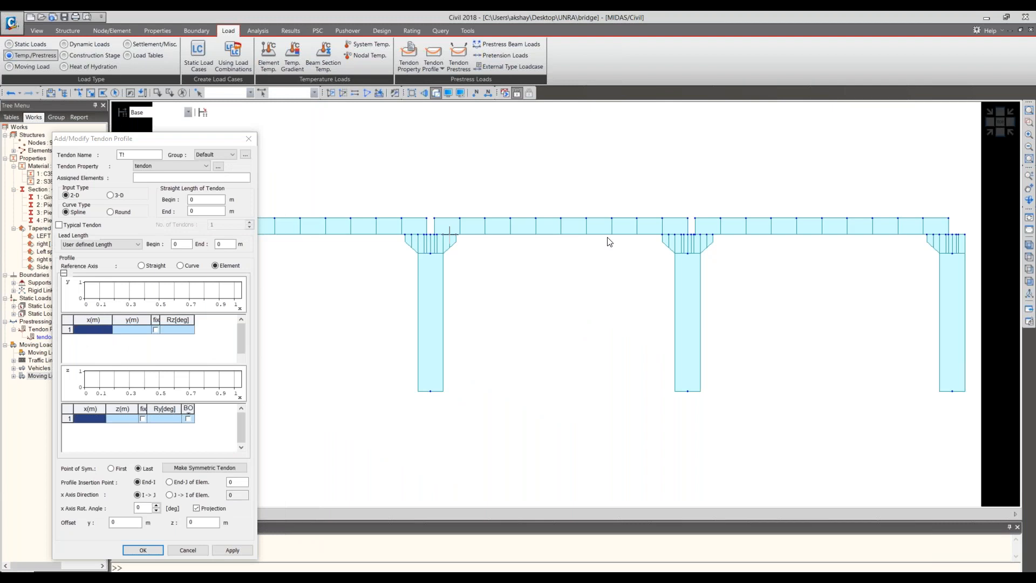
pyautogui.moveTo(428, 220); pyautogui.dragTo(607, 238, button='middle')
pyautogui.click(78, 93)
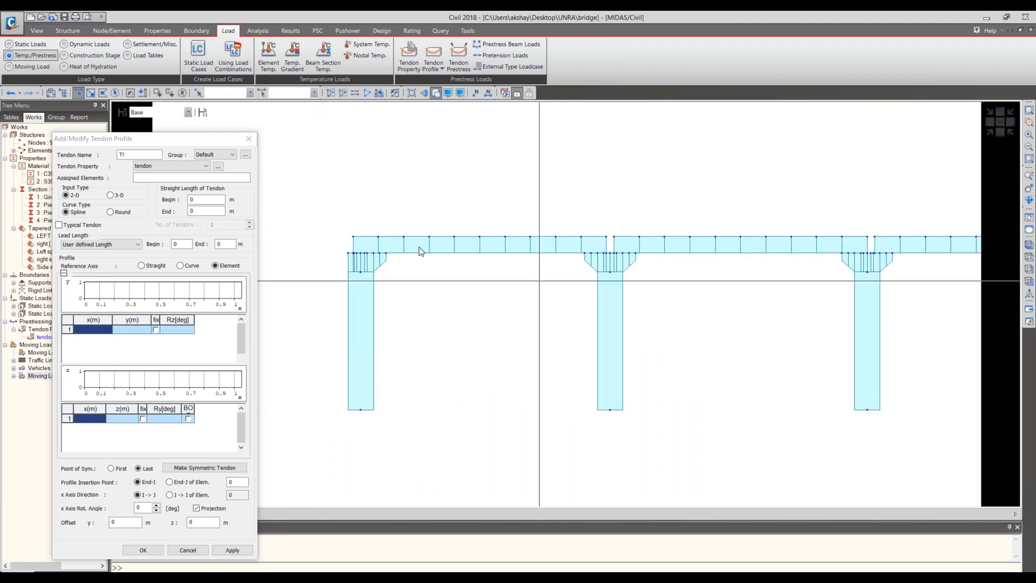
pyautogui.moveTo(324, 217); pyautogui.dragTo(480, 235)
pyautogui.moveTo(607, 240); pyautogui.dragTo(488, 227)
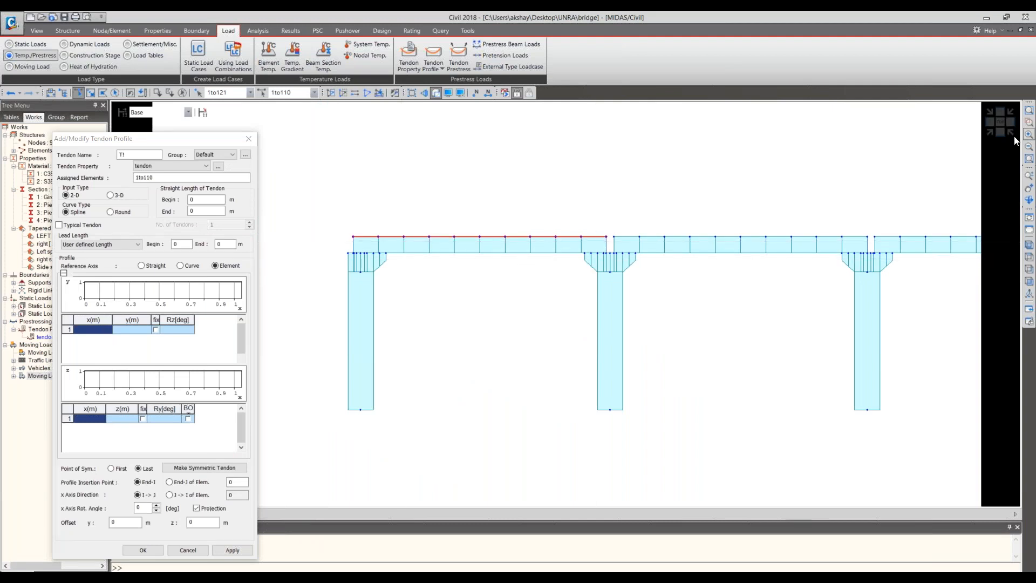
# - Return to the isometric view and set the T1 profile to 3-D input with a Round curve type
pyautogui.click(991, 134)
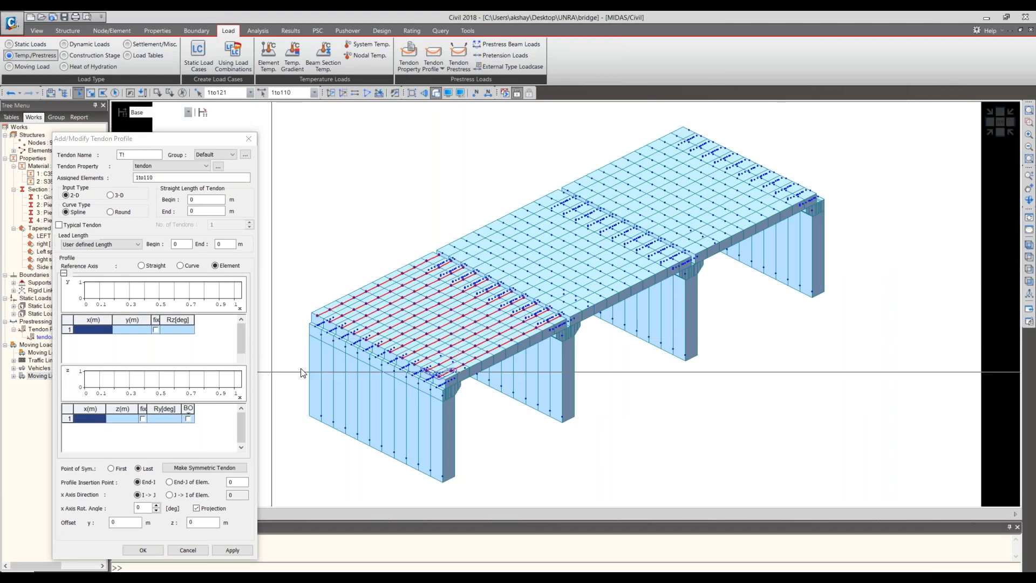
pyautogui.click(110, 194)
pyautogui.click(112, 212)
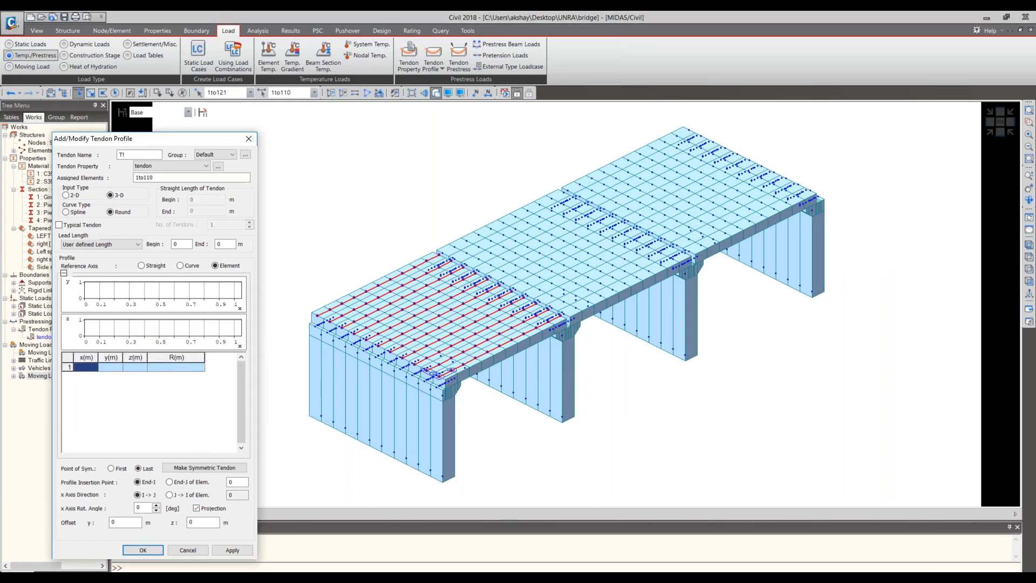
# - Define the first profile point of T1 at x 0, y 0 and z 0.45 m
pyautogui.write('0')
pyautogui.click(115, 369)
pyautogui.click(132, 368)
pyautogui.write('0.0')
pyautogui.press('BackSpace')
pyautogui.press('BackSpace')
pyautogui.write('.4')
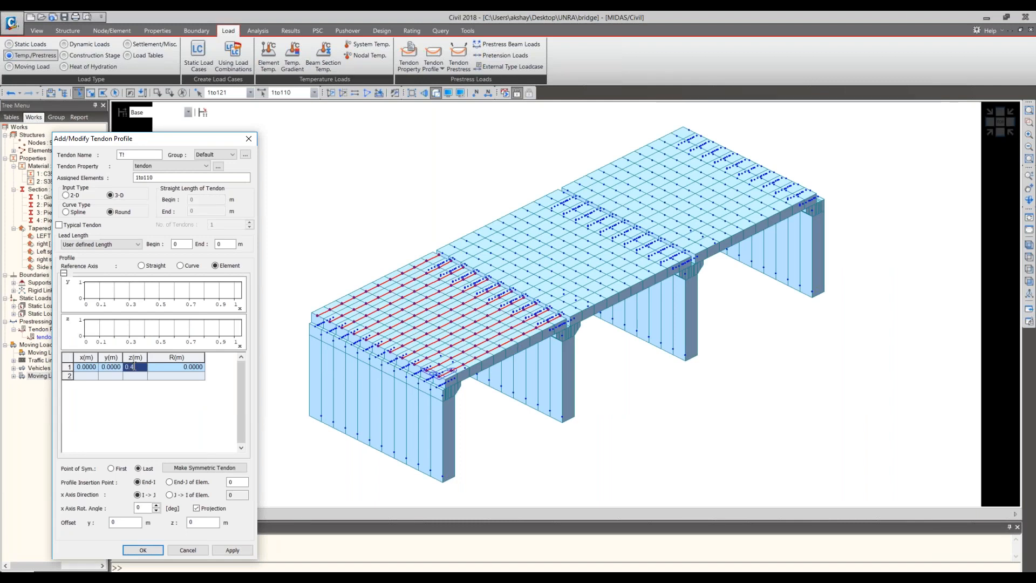
pyautogui.click(96, 377)
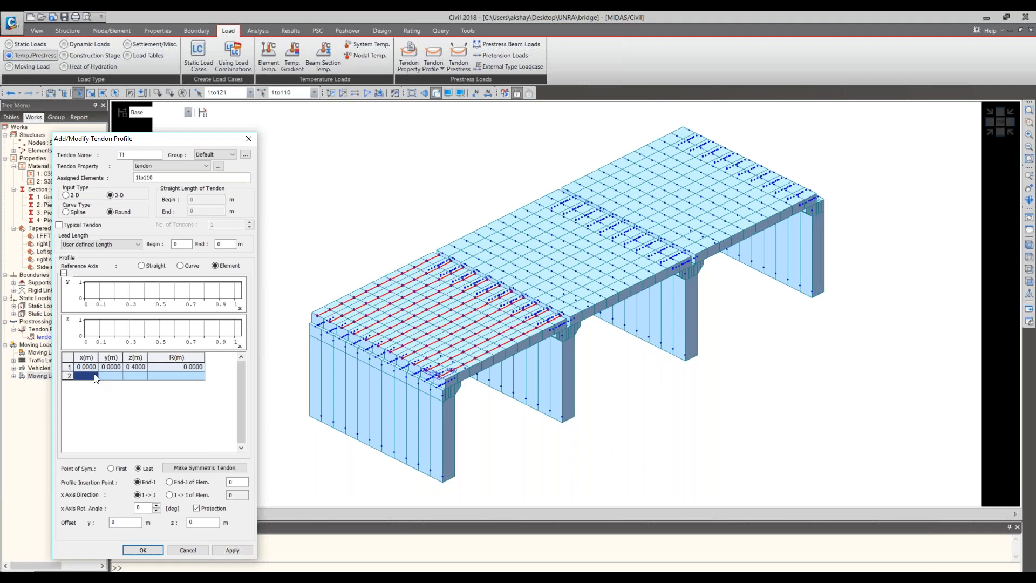
pyautogui.doubleClick(142, 366)
pyautogui.write('5')
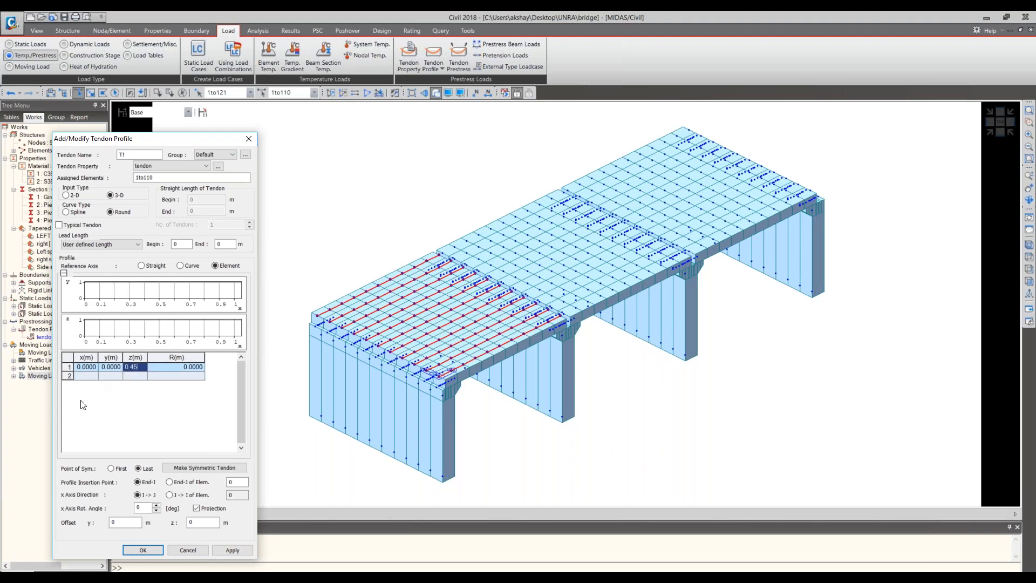
# - Define the second profile point of T! at x 10, y 0 and z 0.45 m
pyautogui.click(97, 377)
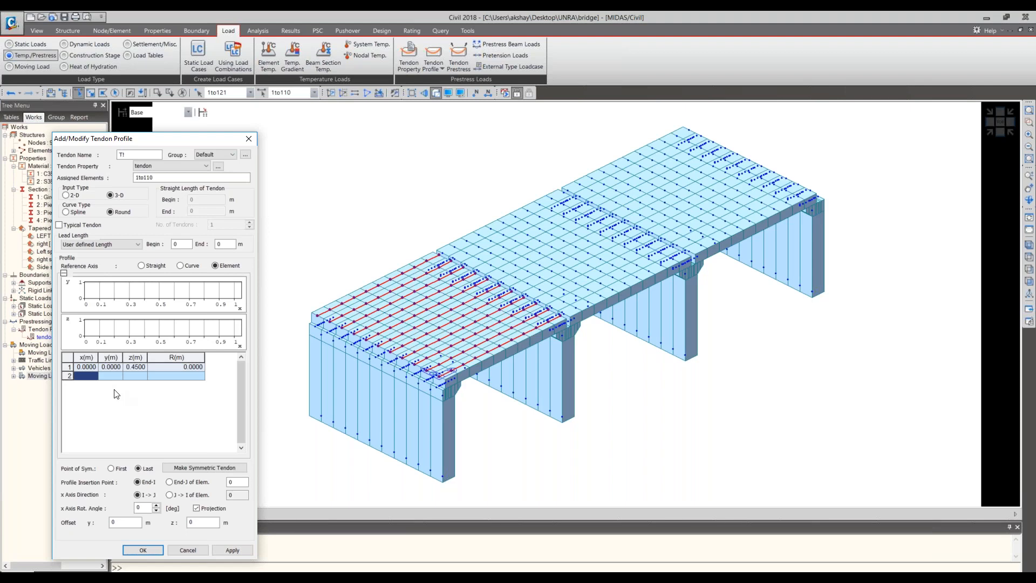
pyautogui.write('10')
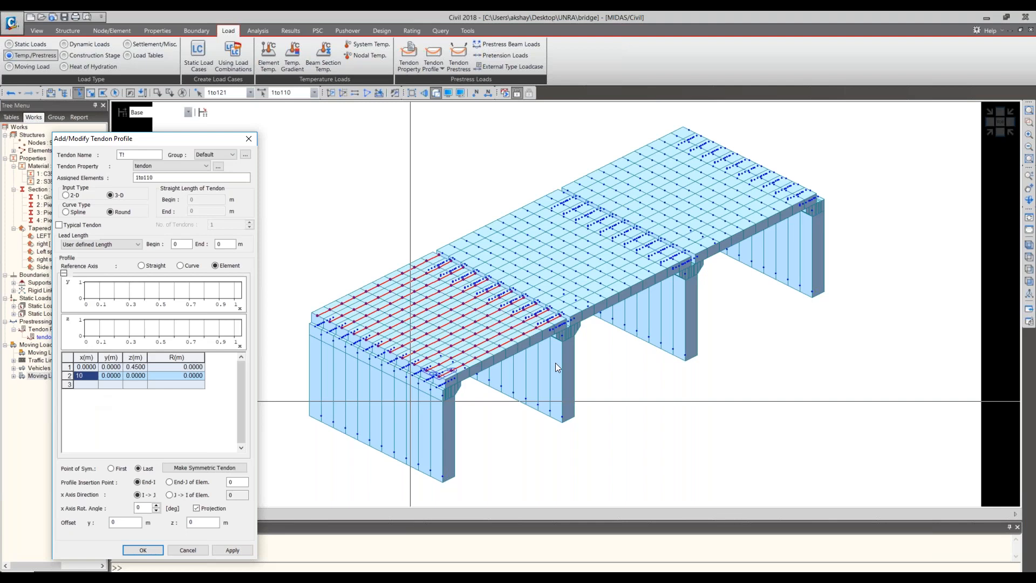
pyautogui.click(129, 375)
pyautogui.write('0.')
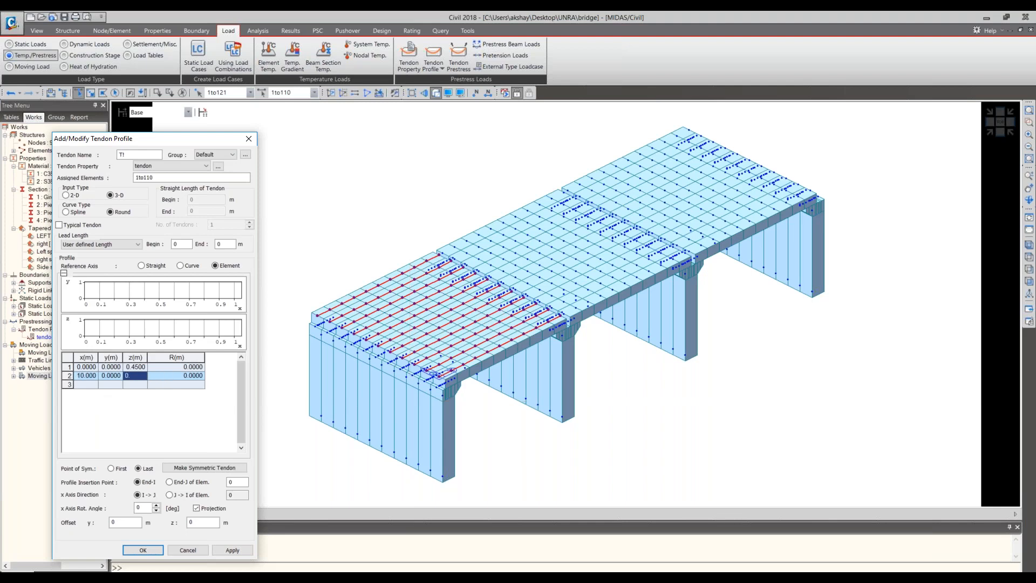
pyautogui.write('45')
pyautogui.press('Return')
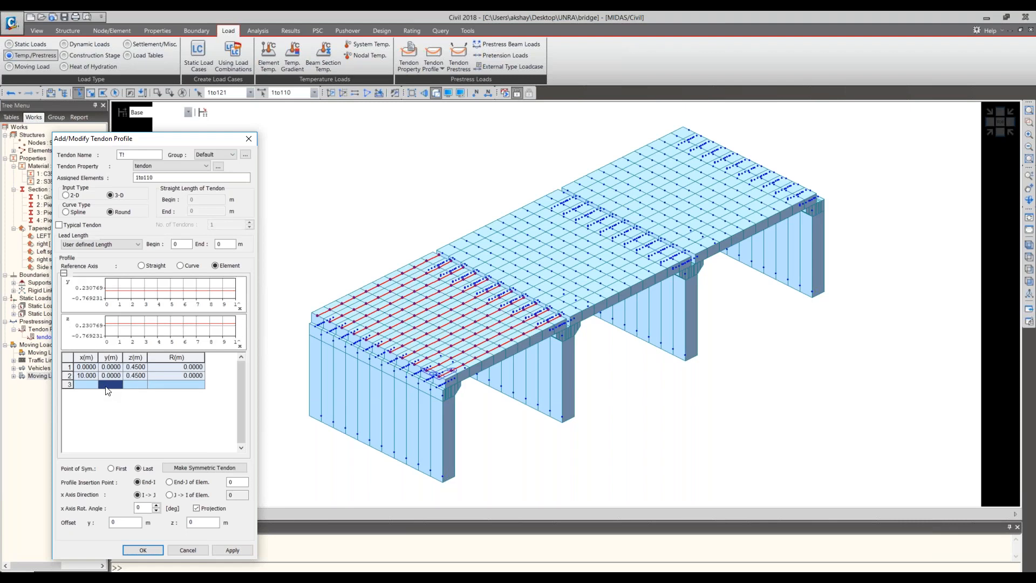
# - Set the z coordinate of both T! profile points to -0.45 m
pyautogui.click(128, 367)
pyautogui.write('-0.45')
pyautogui.click(125, 376)
pyautogui.write('-0.45')
pyautogui.press('Return')
pyautogui.click(163, 387)
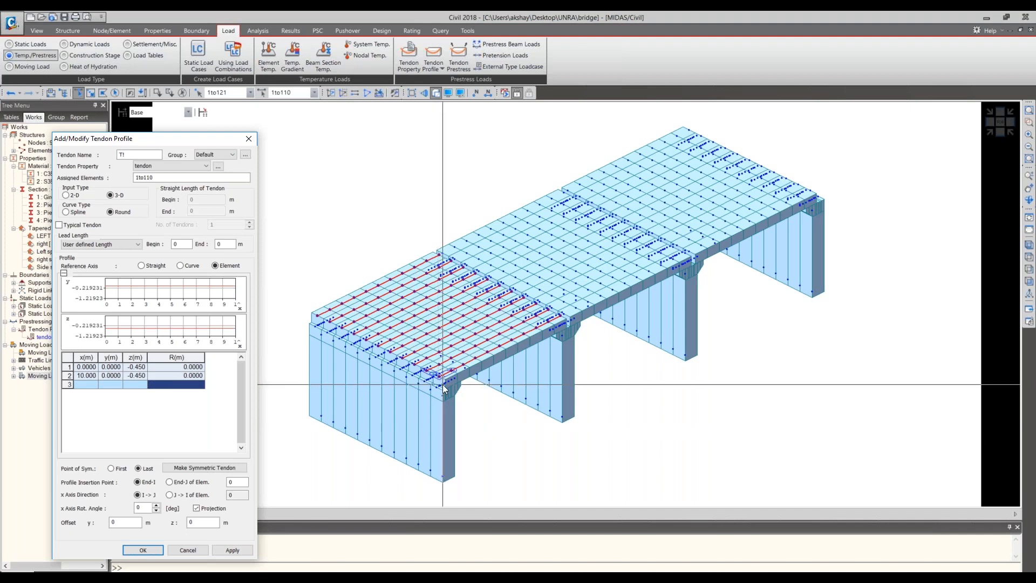
# - Set the profile insertion point of T! to End-I of element 1 and its x axis direction to element 1
pyautogui.moveTo(443, 384); pyautogui.dragTo(476, 502, button='middle')
pyautogui.scroll(5, 454, 370)
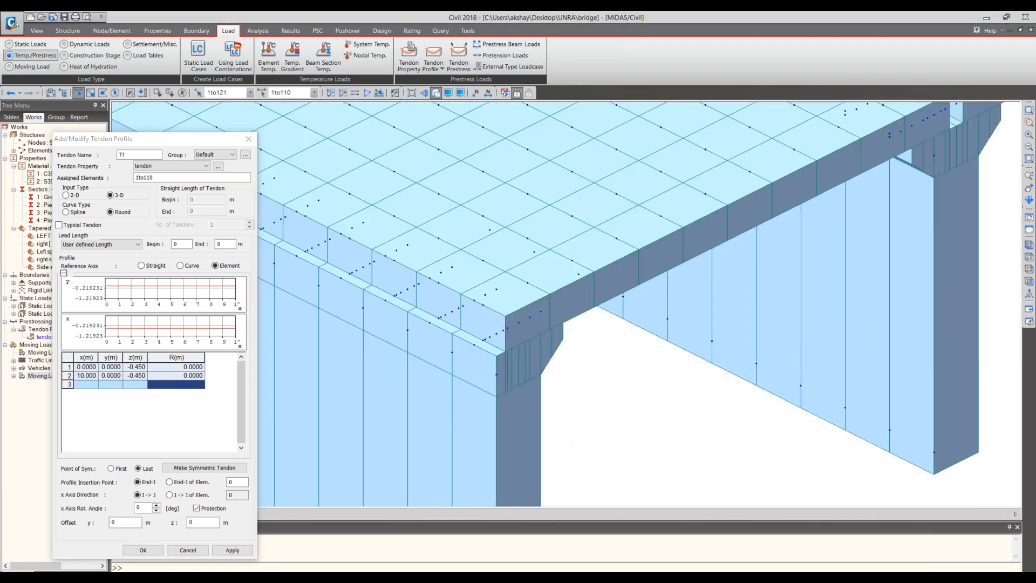
pyautogui.scroll(3, 507, 381)
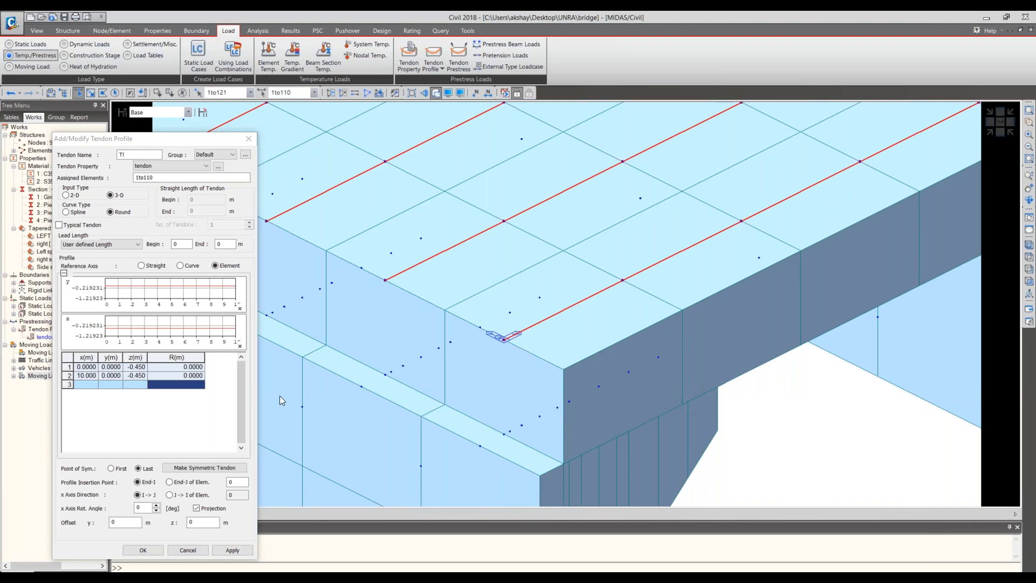
pyautogui.moveTo(579, 352); pyautogui.dragTo(398, 471, button='middle')
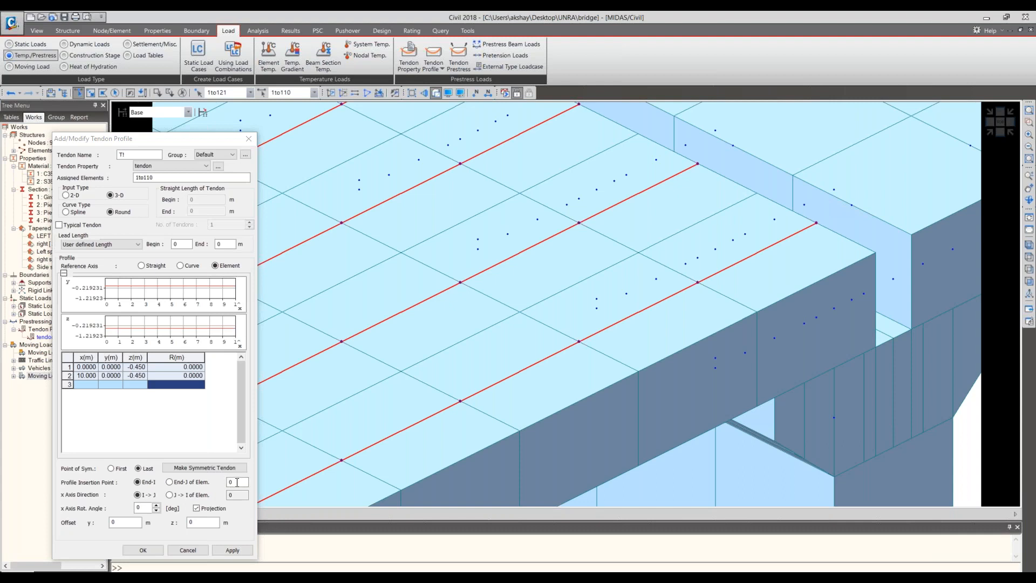
pyautogui.doubleClick(237, 482)
pyautogui.write('1')
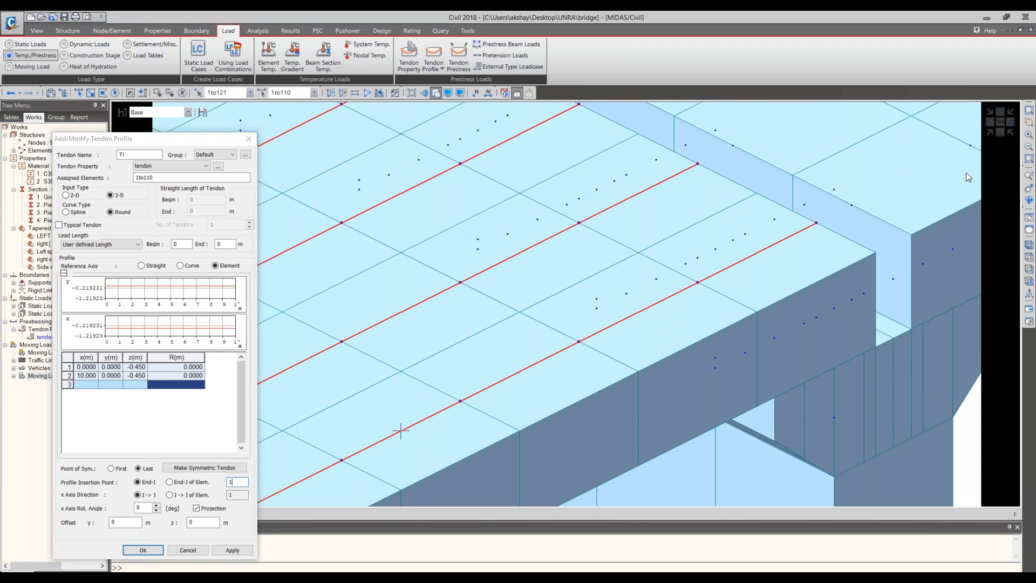
# - Show the element numbers at the start of the first span and apply the T! tendon profile
pyautogui.scroll(3, 966, 173)
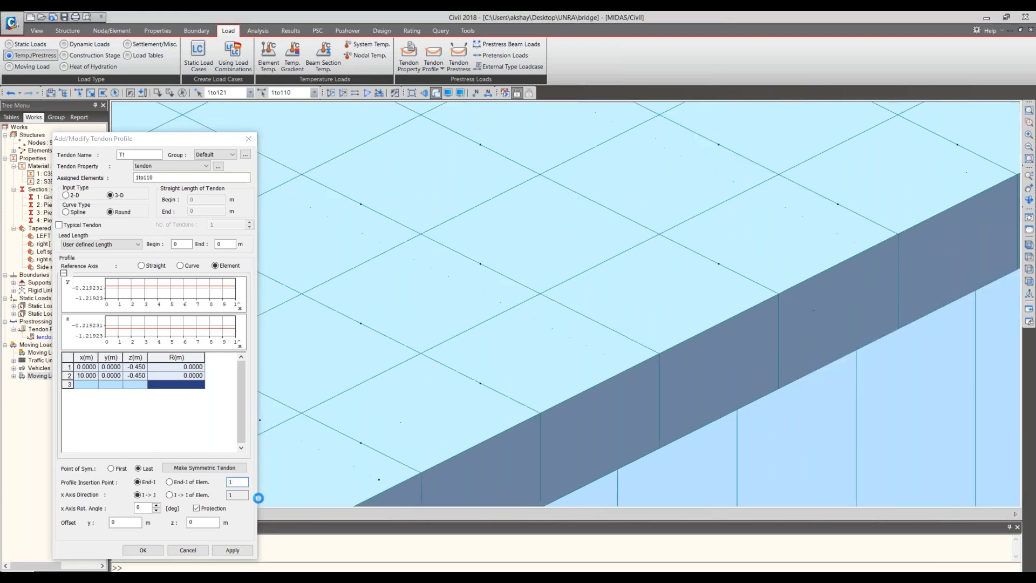
pyautogui.moveTo(280, 498); pyautogui.dragTo(590, 384, button='middle')
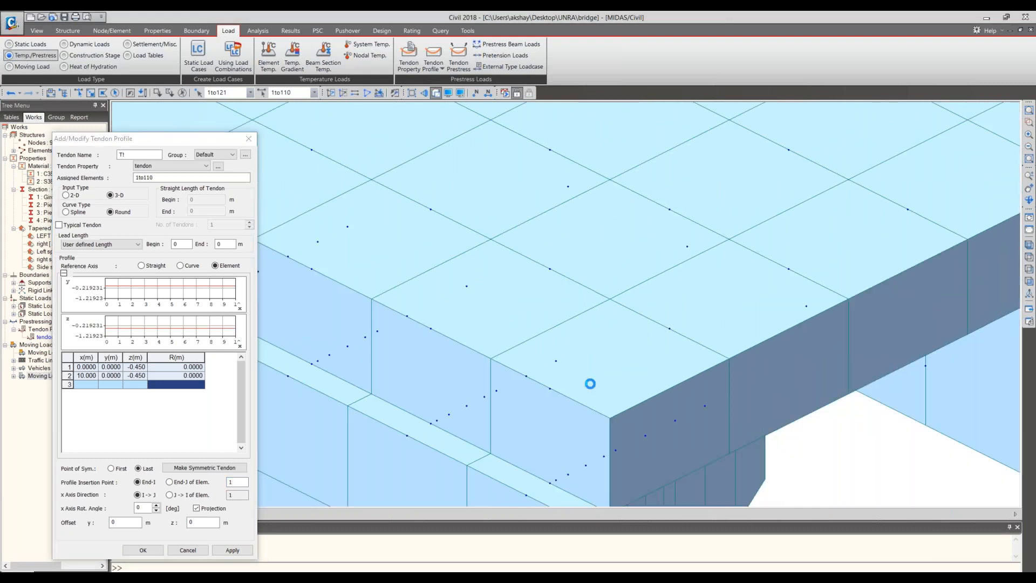
pyautogui.click(487, 93)
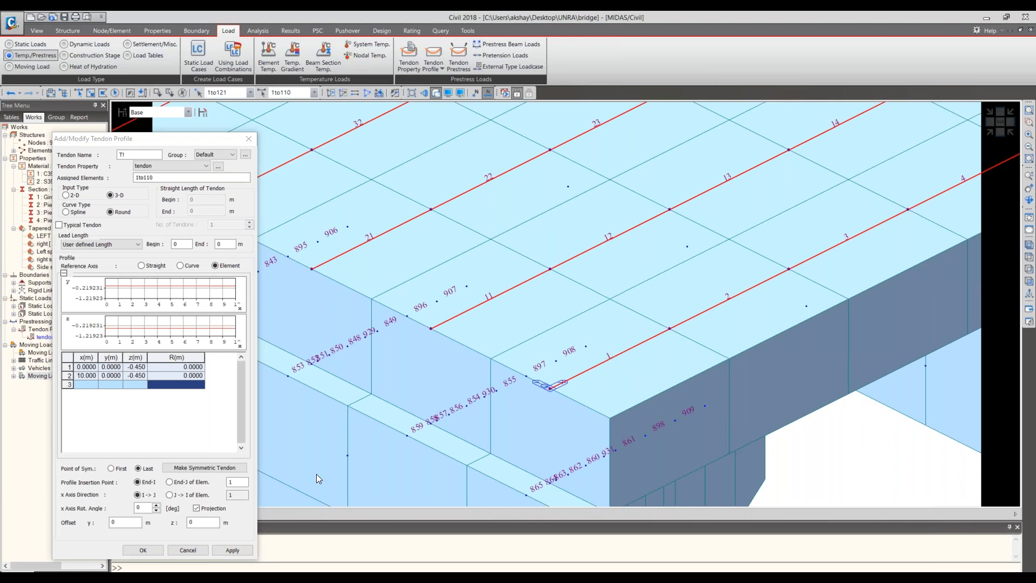
pyautogui.click(231, 550)
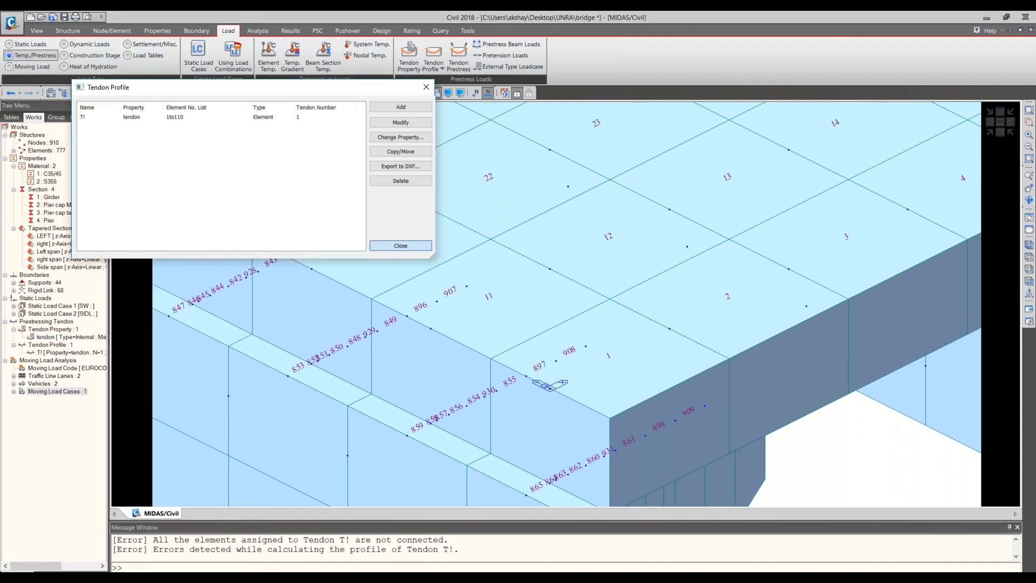
# - Close the tendon profile list and display the T! profile on the bridge model
pyautogui.click(401, 246)
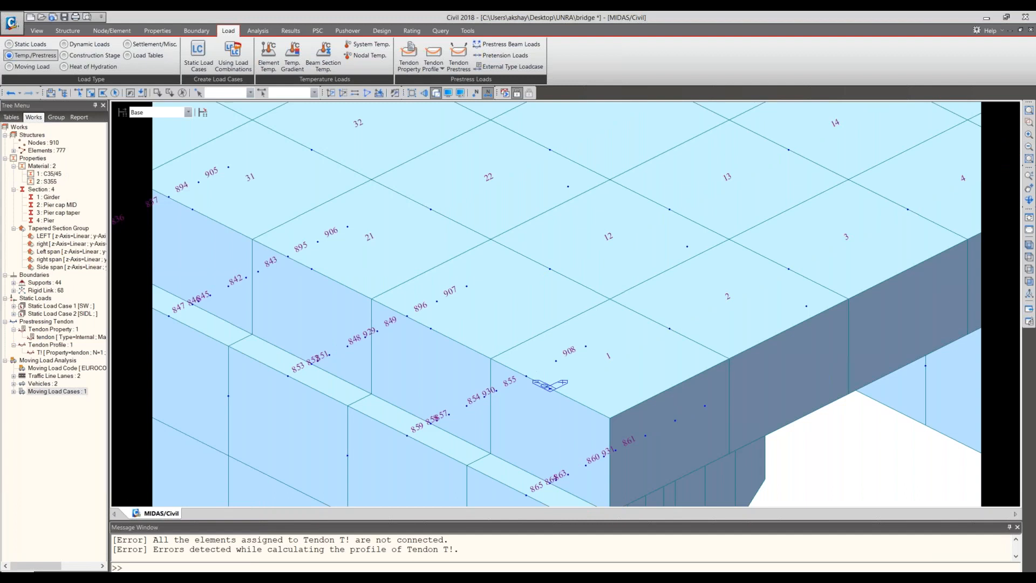
pyautogui.click(50, 345)
pyautogui.rightClick(60, 354)
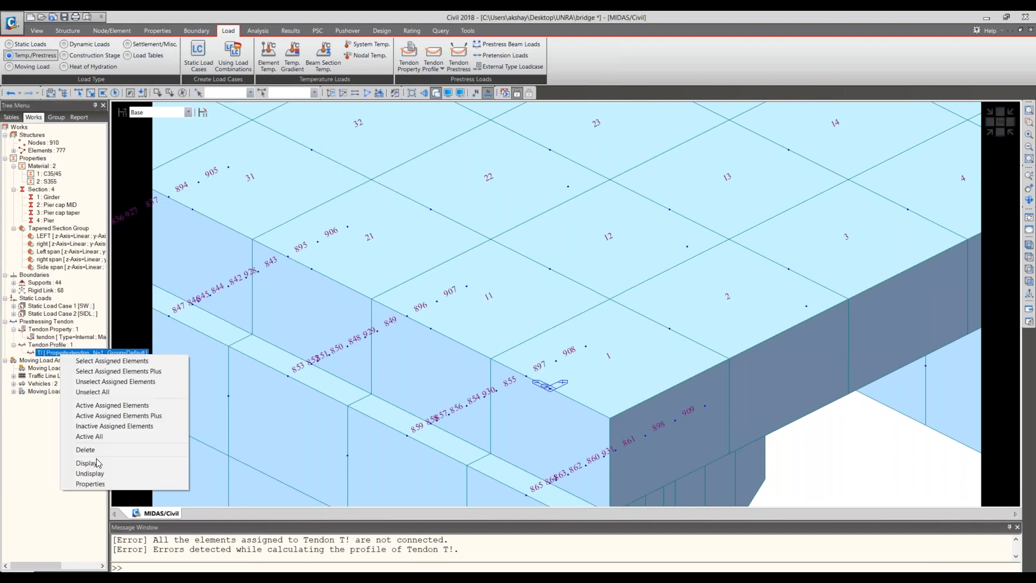
pyautogui.click(96, 459)
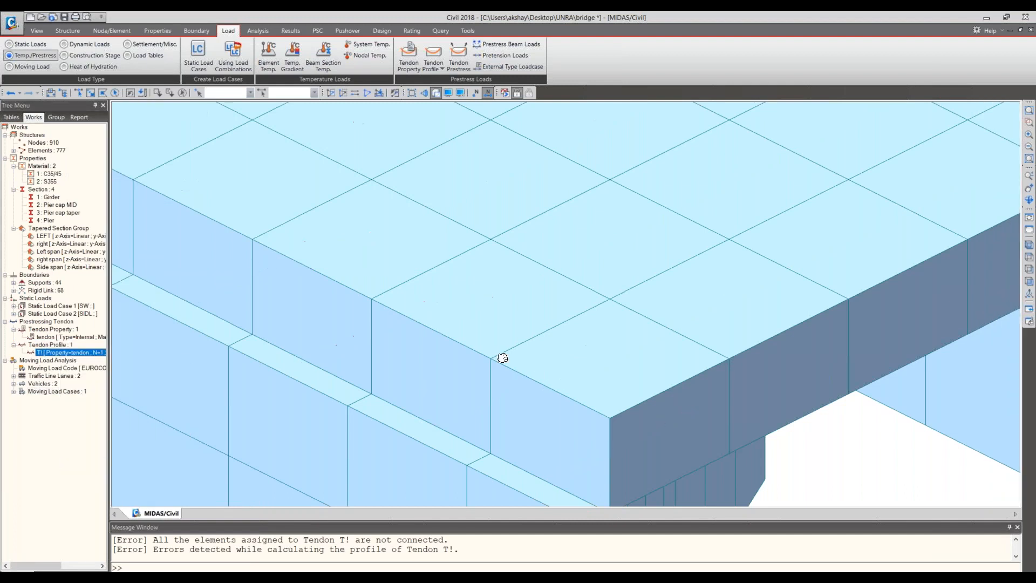
pyautogui.moveTo(503, 357); pyautogui.dragTo(583, 365, button='middle')
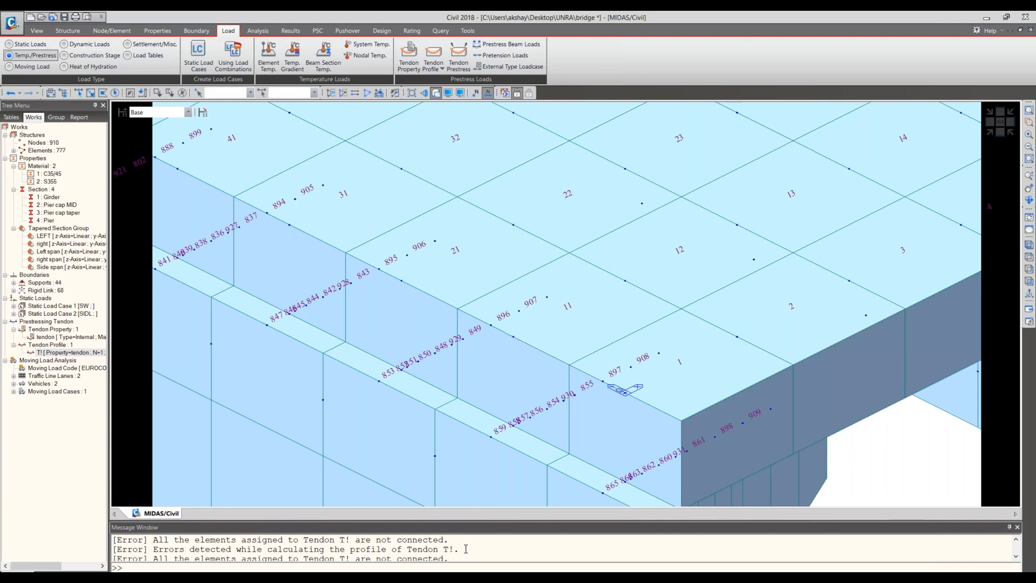
# - Open the properties of T! and examine its assigned elements and the element numbering across the first span
pyautogui.rightClick(95, 354)
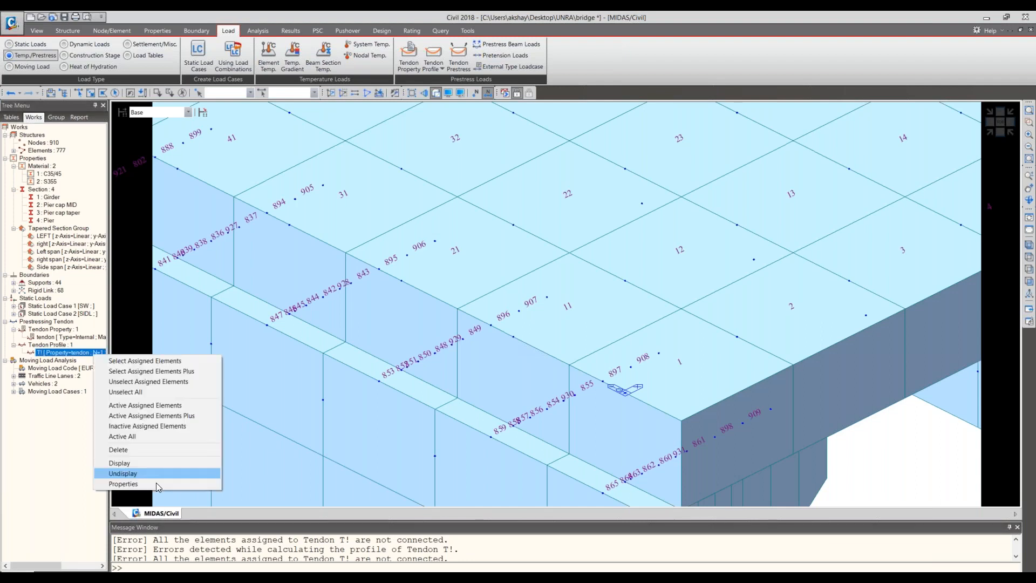
pyautogui.click(157, 482)
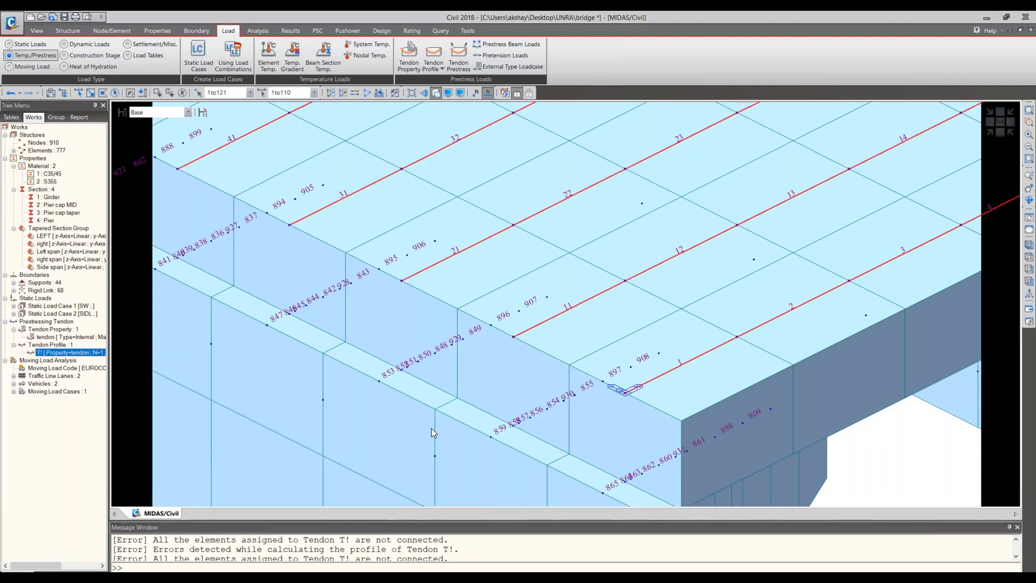
pyautogui.click(432, 428)
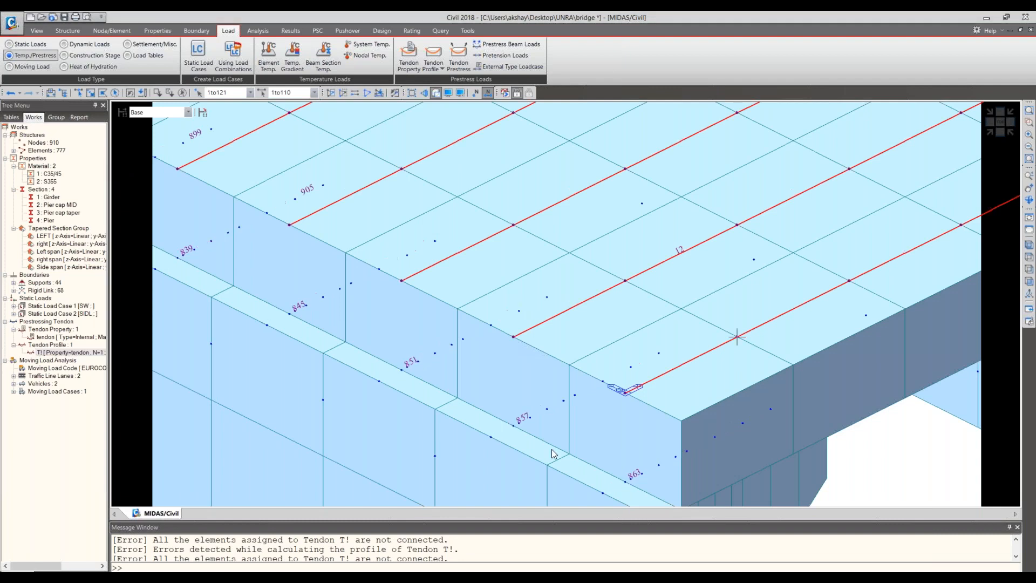
pyautogui.scroll(3, 812, 229)
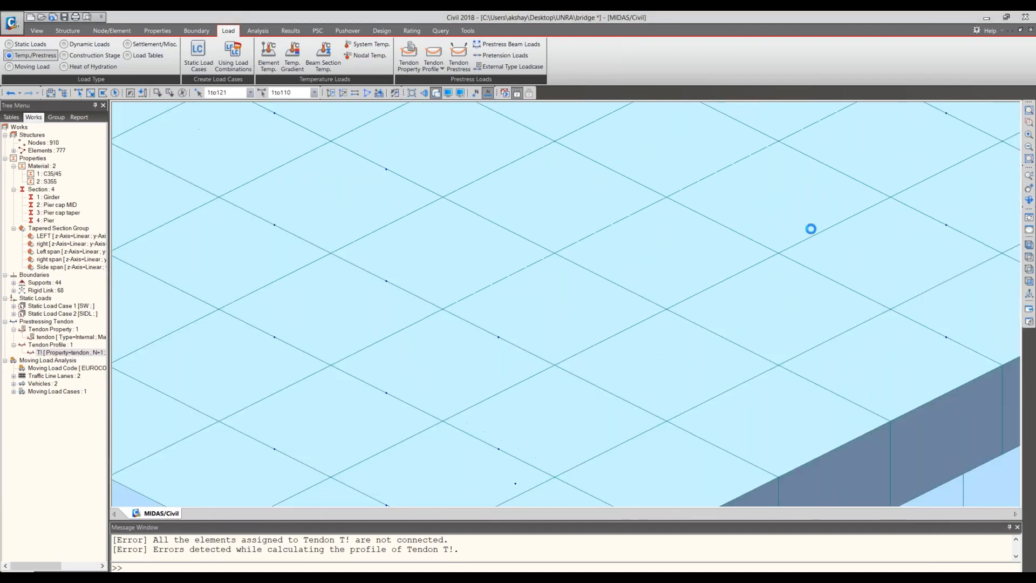
pyautogui.scroll(-3, 811, 229)
pyautogui.scroll(3, 329, 403)
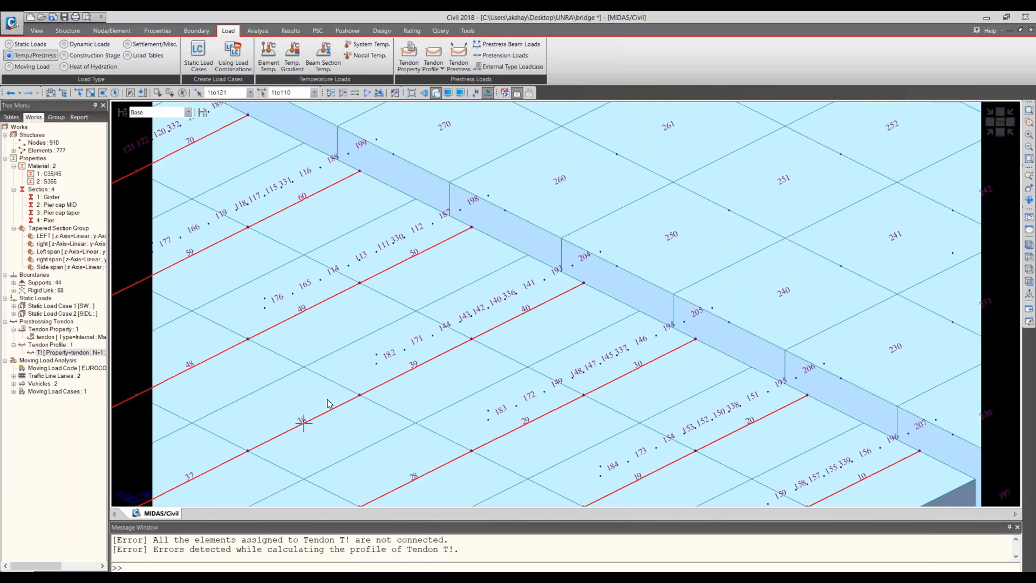
pyautogui.moveTo(330, 404); pyautogui.dragTo(539, 426, button='middle')
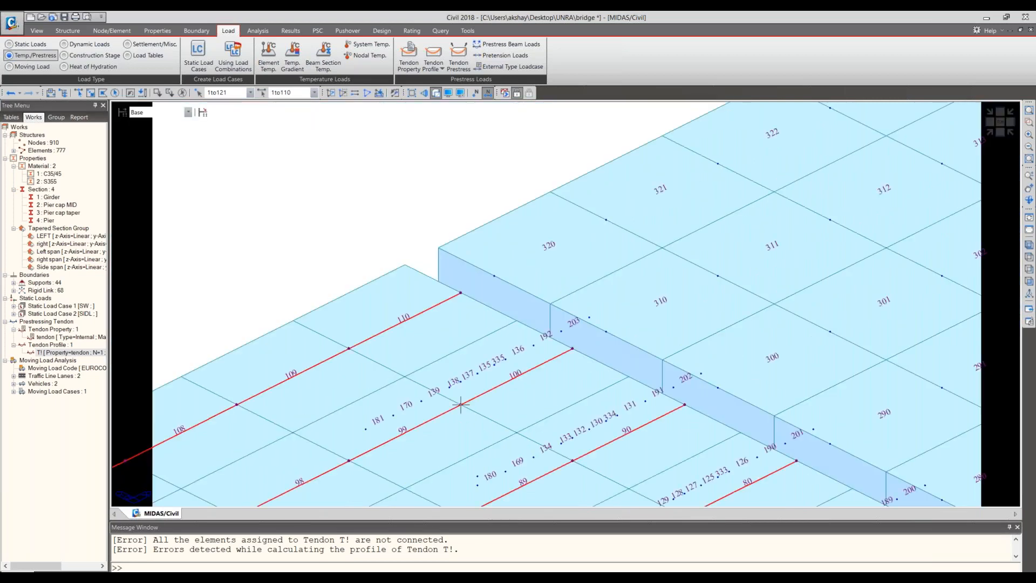
pyautogui.moveTo(528, 265); pyautogui.dragTo(603, 40, button='middle')
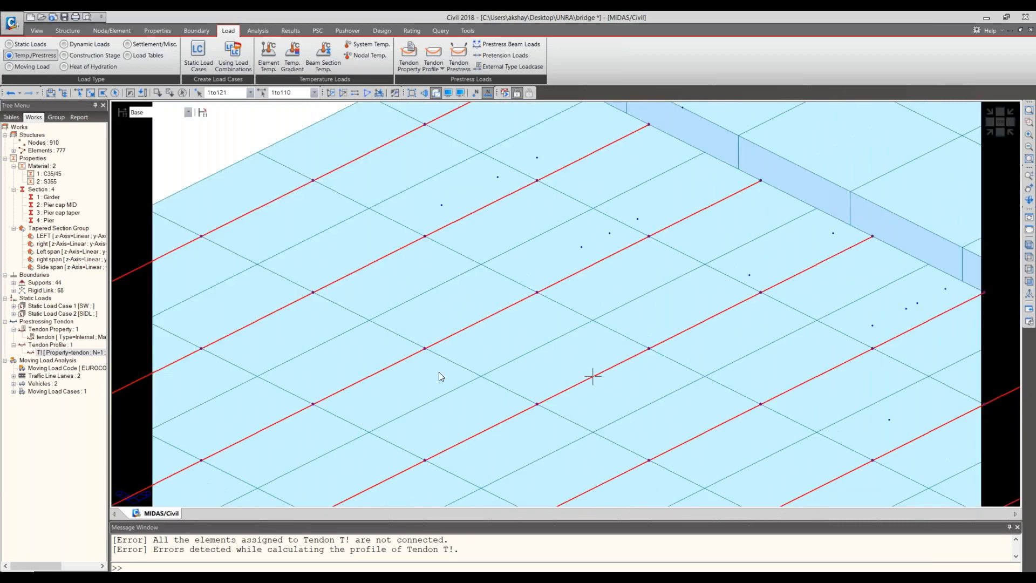
pyautogui.moveTo(439, 372); pyautogui.dragTo(639, 369, button='middle')
pyautogui.scroll(-5, 639, 368)
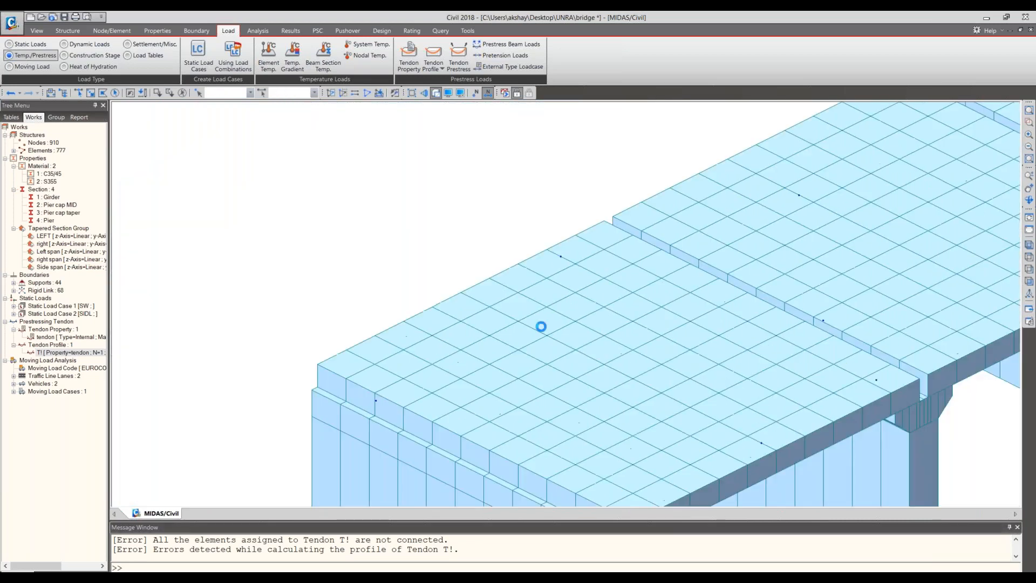
pyautogui.scroll(3, 542, 327)
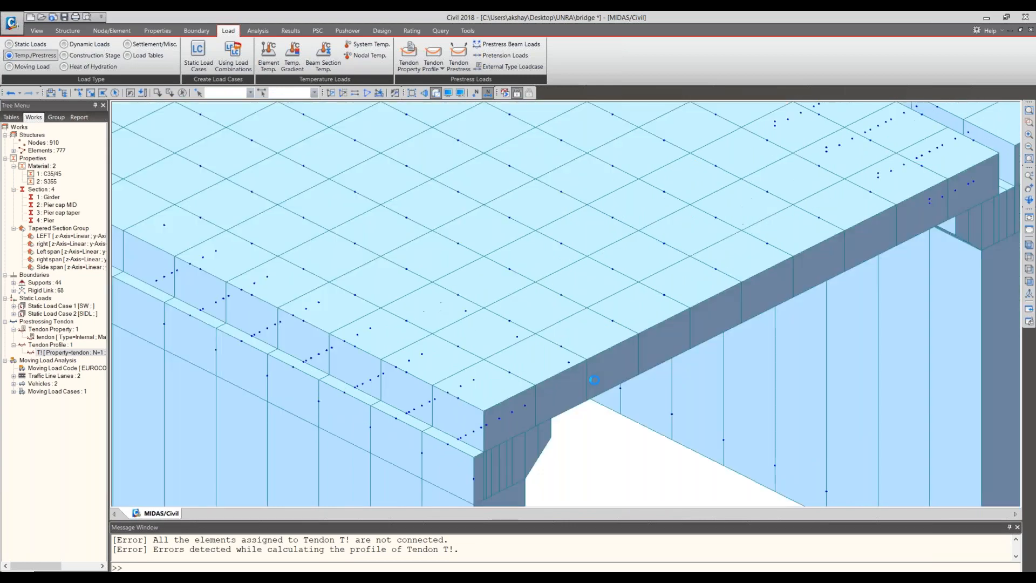
pyautogui.click(78, 92)
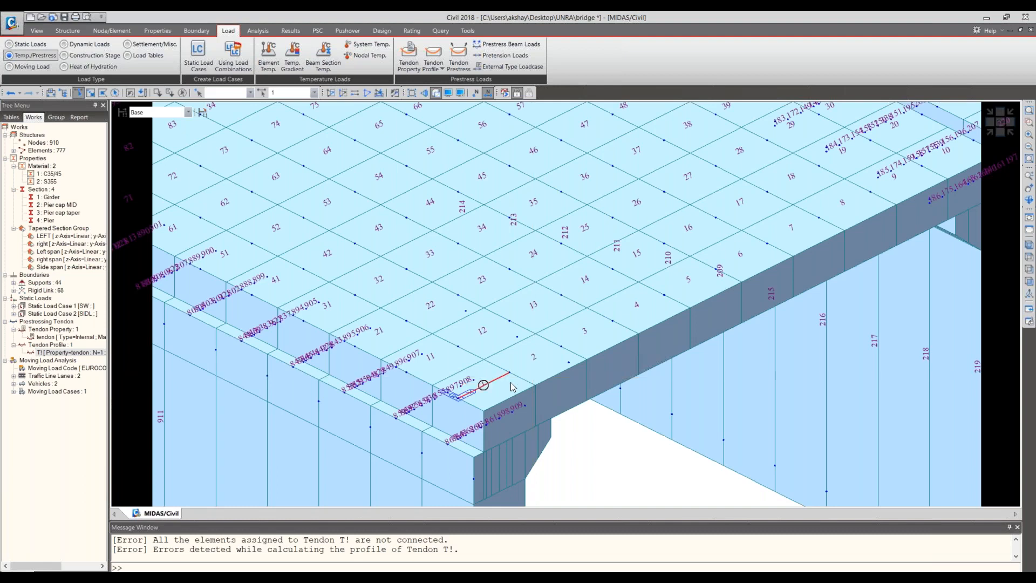
pyautogui.click(538, 363)
pyautogui.click(588, 337)
pyautogui.press('Escape')
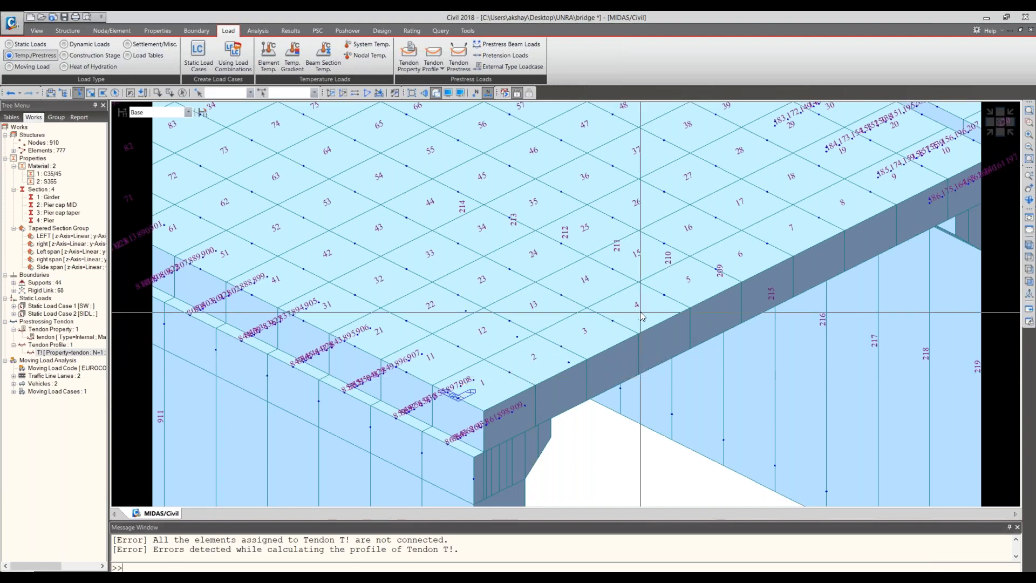
pyautogui.click(642, 316)
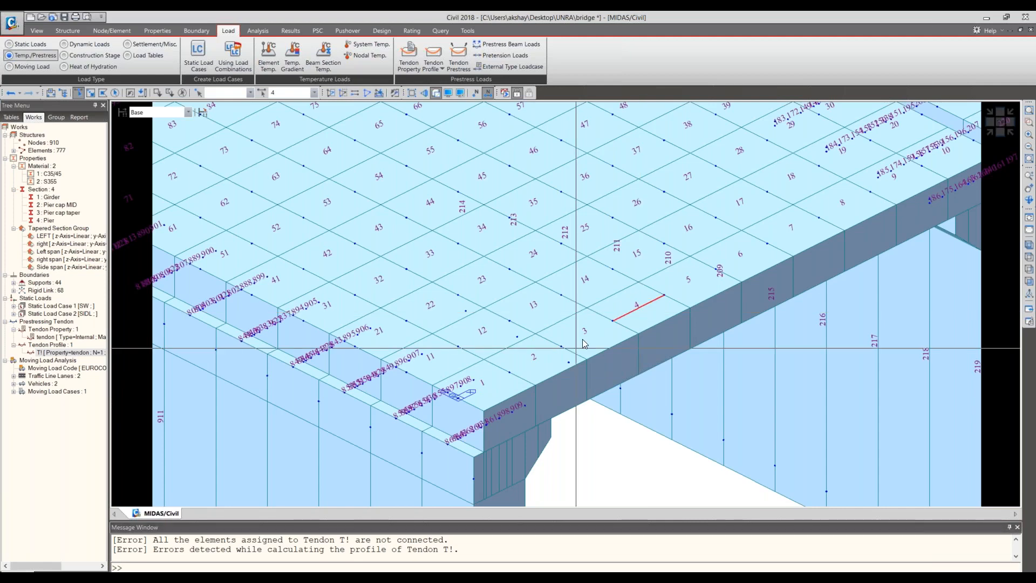
pyautogui.click(584, 337)
pyautogui.click(535, 360)
pyautogui.click(484, 385)
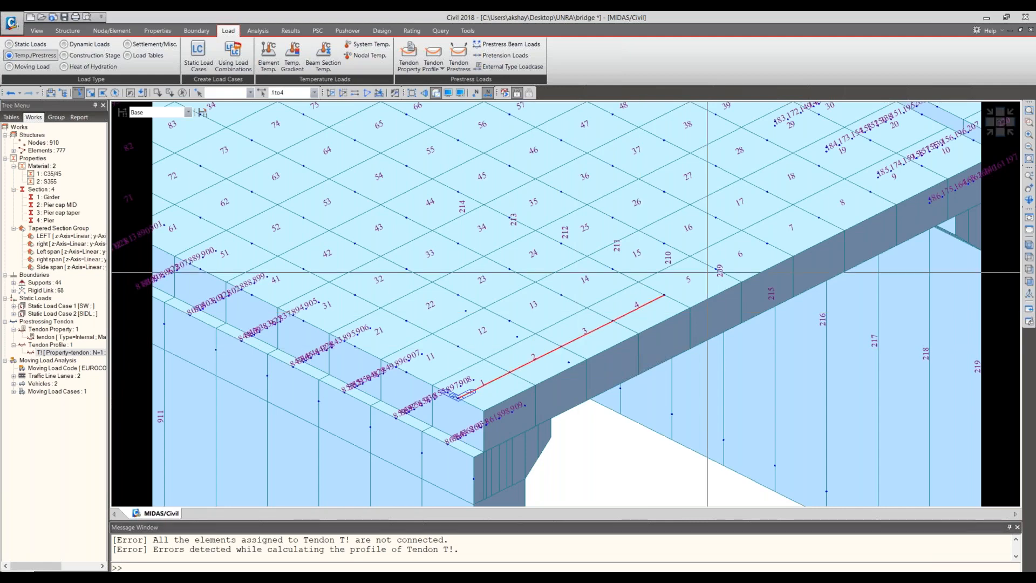
pyautogui.moveTo(707, 273); pyautogui.dragTo(534, 332, button='middle')
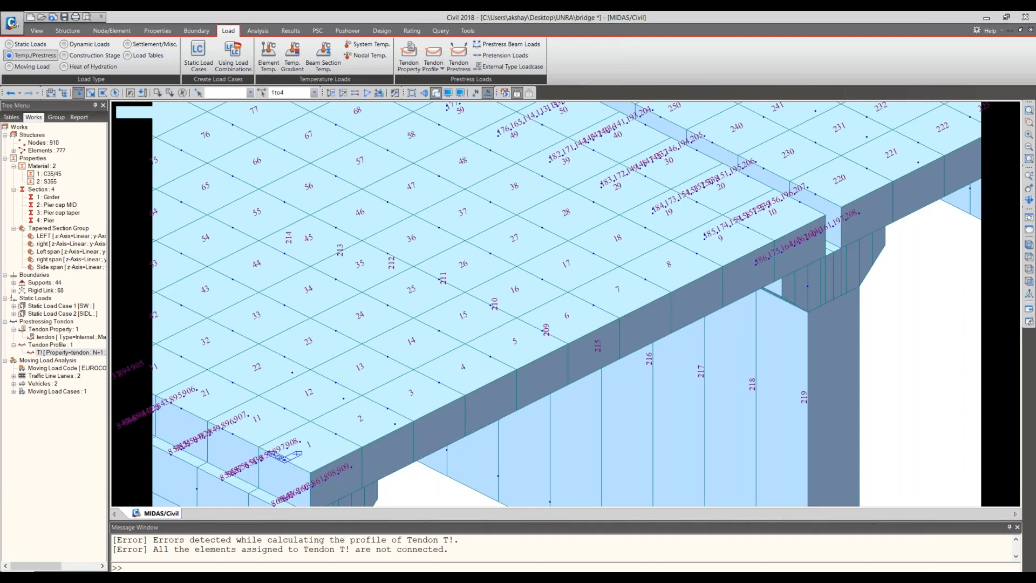
pyautogui.click(516, 344)
pyautogui.click(568, 319)
pyautogui.click(619, 293)
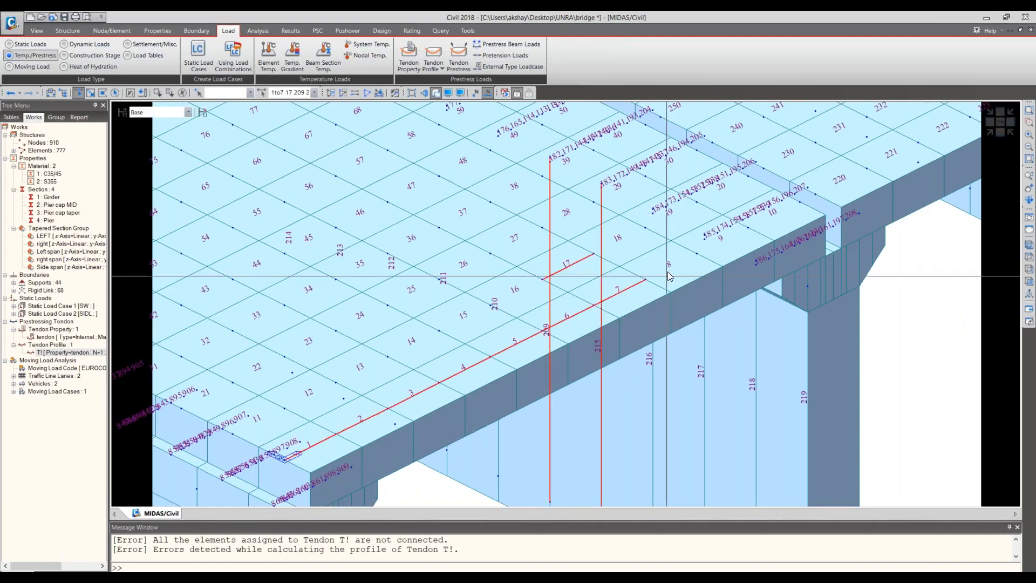
pyautogui.click(670, 267)
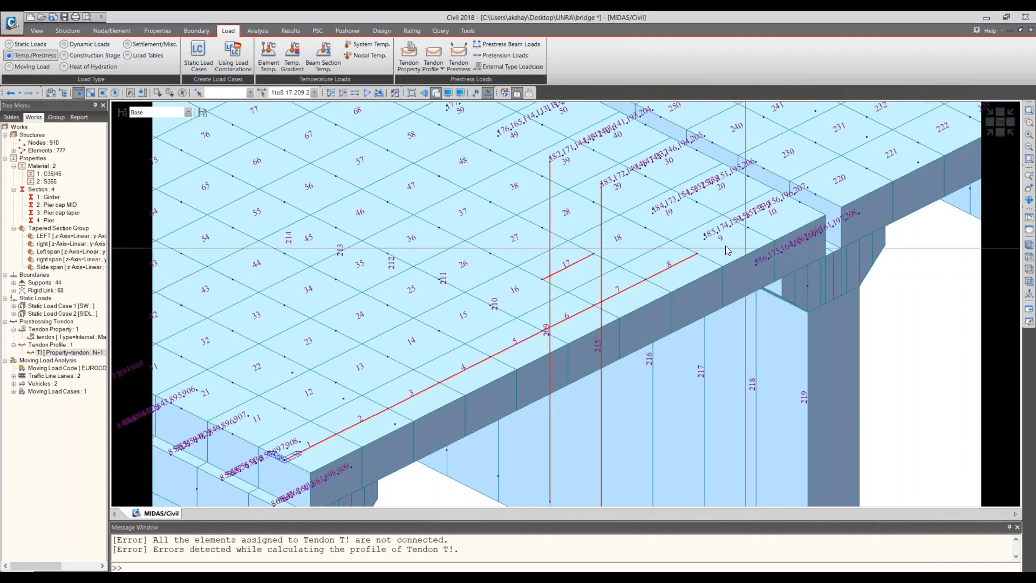
# - Select elements 1 to 10 along the edge girder of the first span in wireframe and restore the shaded display
pyautogui.click(484, 95)
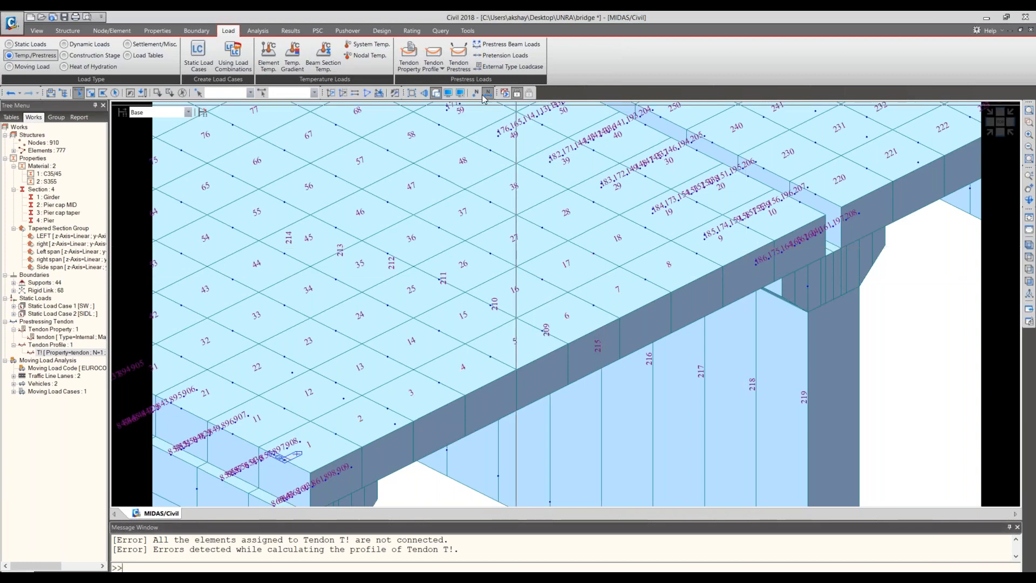
pyautogui.click(777, 214)
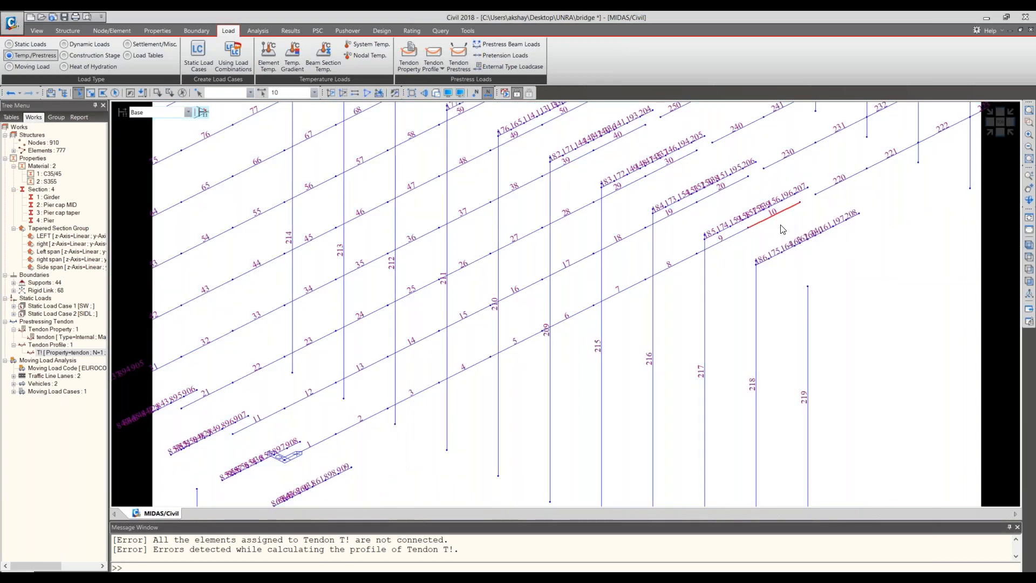
pyautogui.click(722, 241)
pyautogui.click(671, 266)
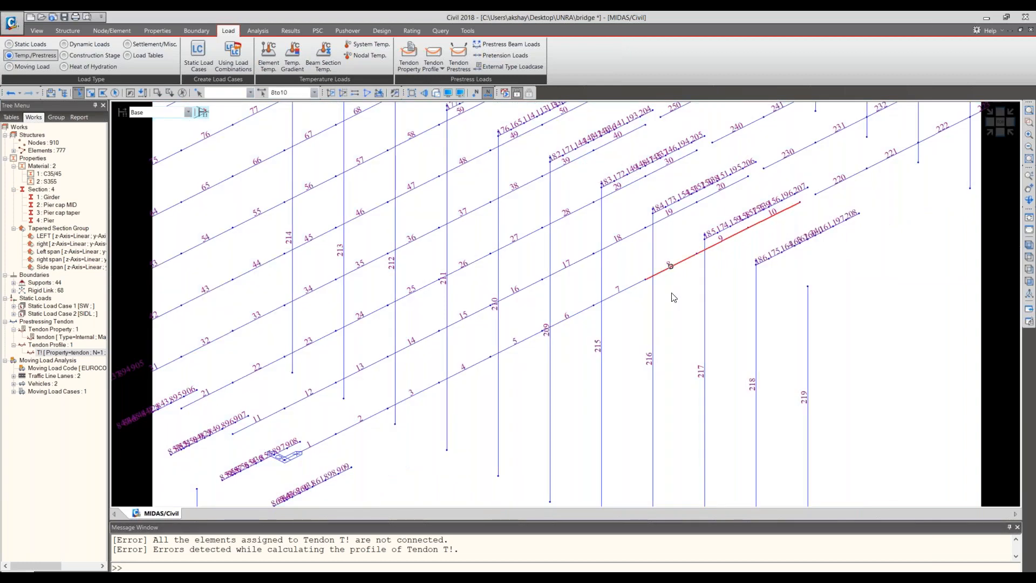
pyautogui.click(620, 293)
pyautogui.click(569, 319)
pyautogui.click(517, 345)
pyautogui.moveTo(516, 346); pyautogui.dragTo(621, 278, button='middle')
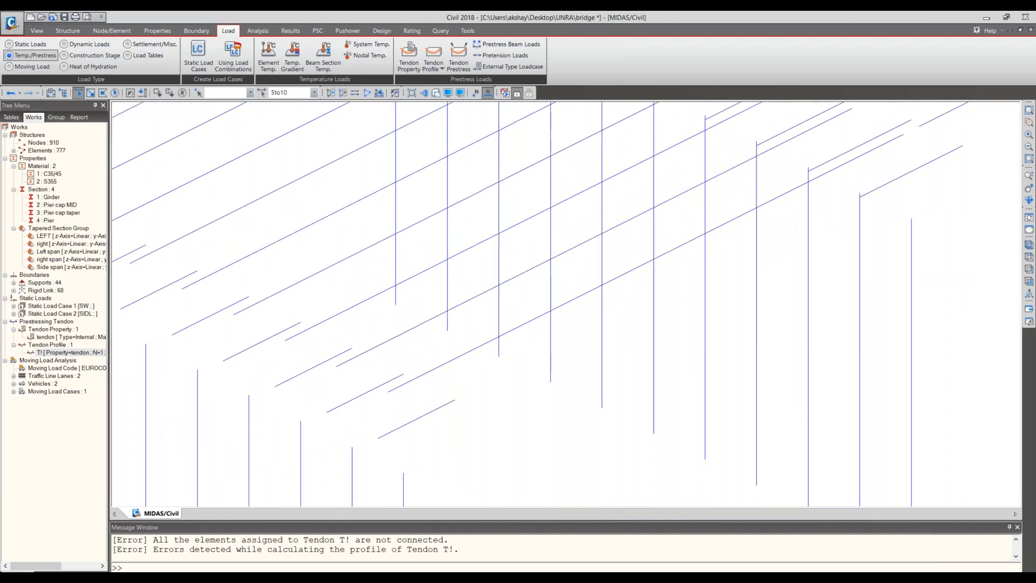
pyautogui.click(580, 315)
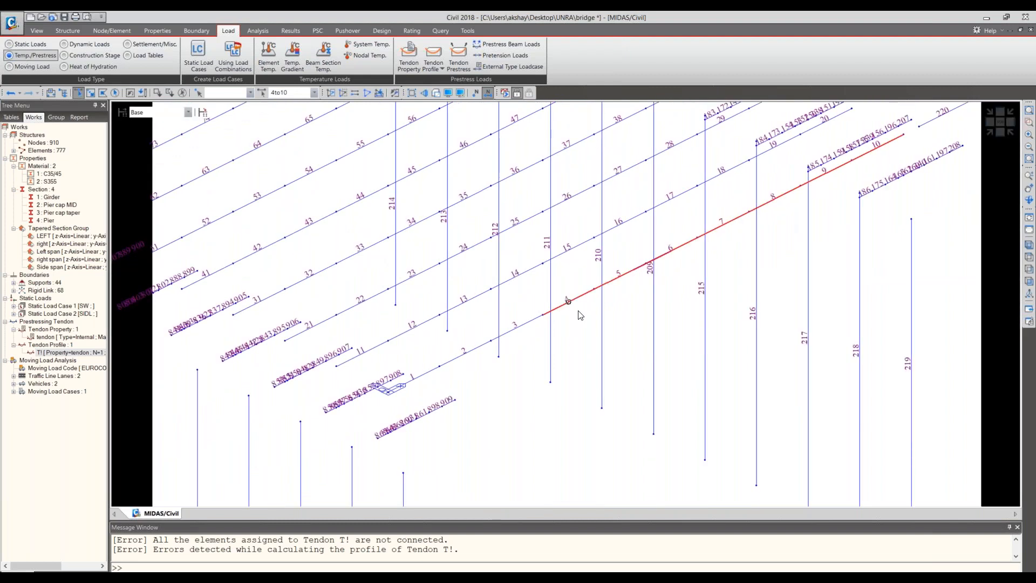
pyautogui.click(519, 339)
pyautogui.click(466, 360)
pyautogui.click(429, 377)
pyautogui.click(435, 93)
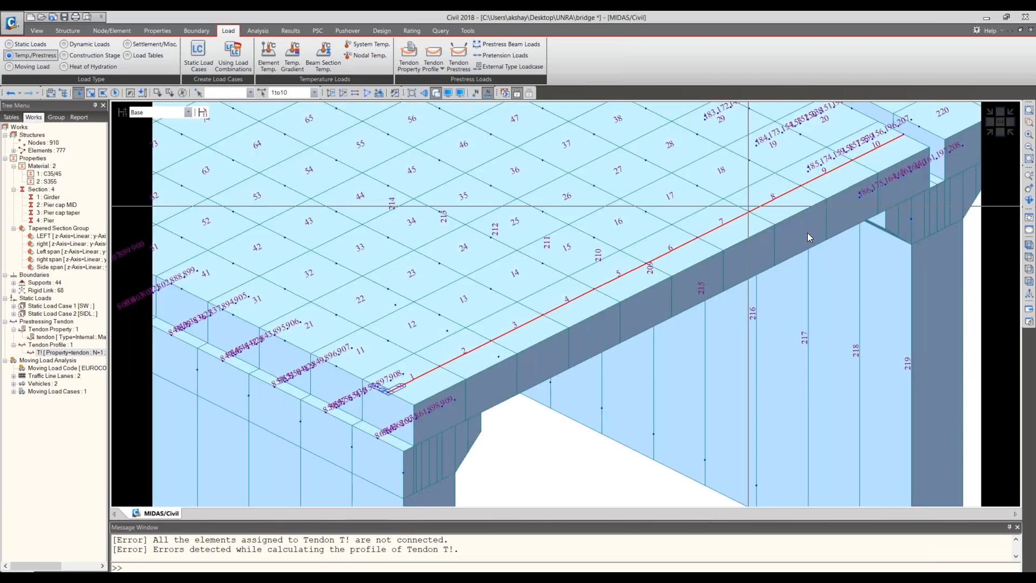
# - Clear the elements assigned to tendon profile T! and reassign it to edge girder elements 1 to 10 only
pyautogui.click(56, 354)
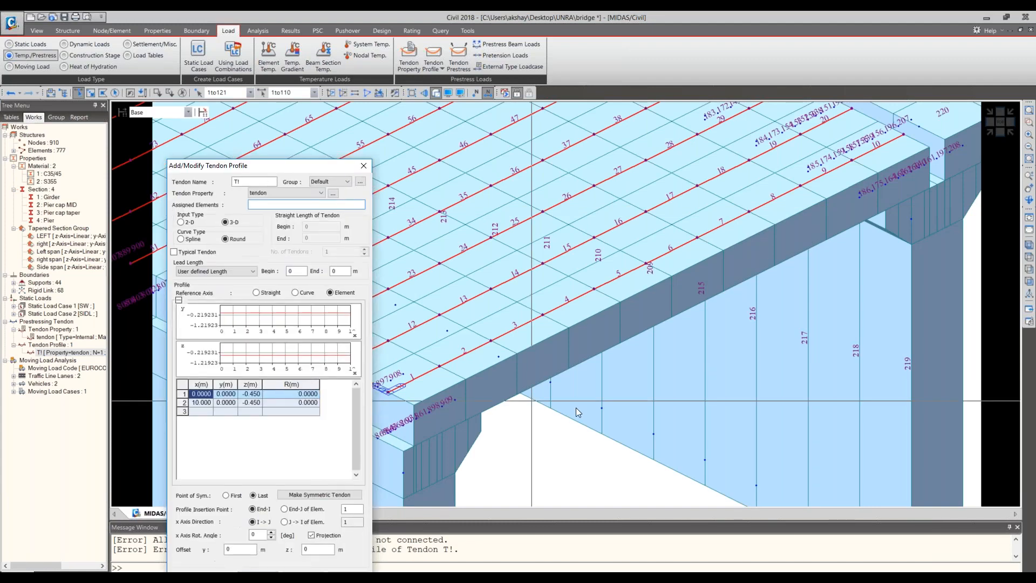
pyautogui.click(575, 407)
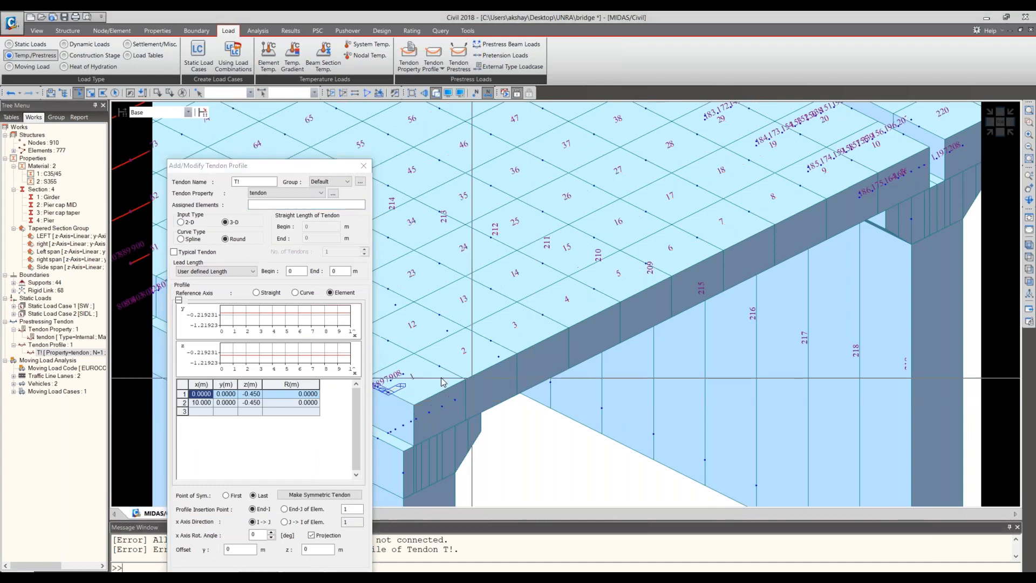
pyautogui.click(414, 379)
pyautogui.click(466, 353)
pyautogui.click(517, 328)
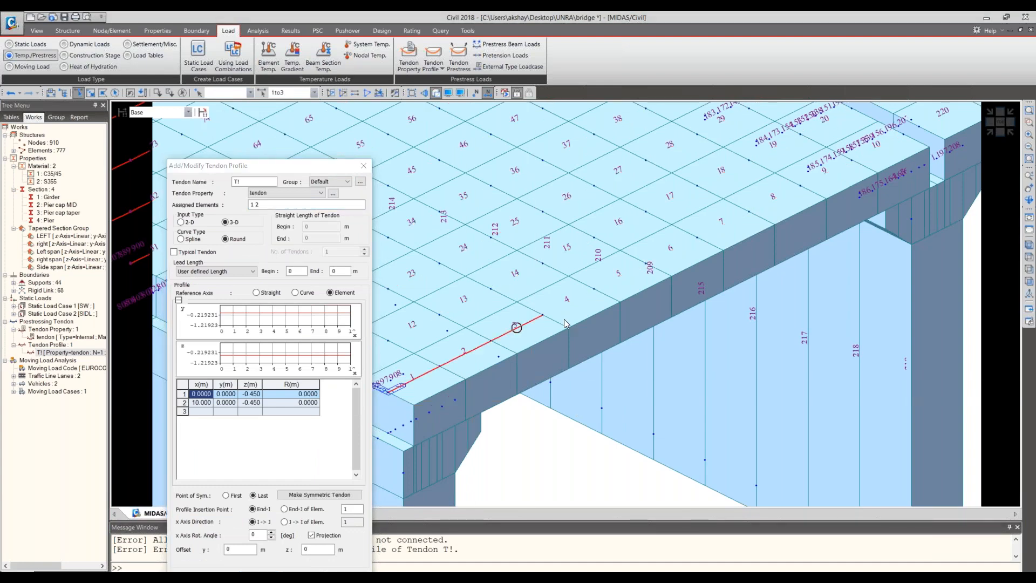
pyautogui.hotkey('ctrl', 'h')
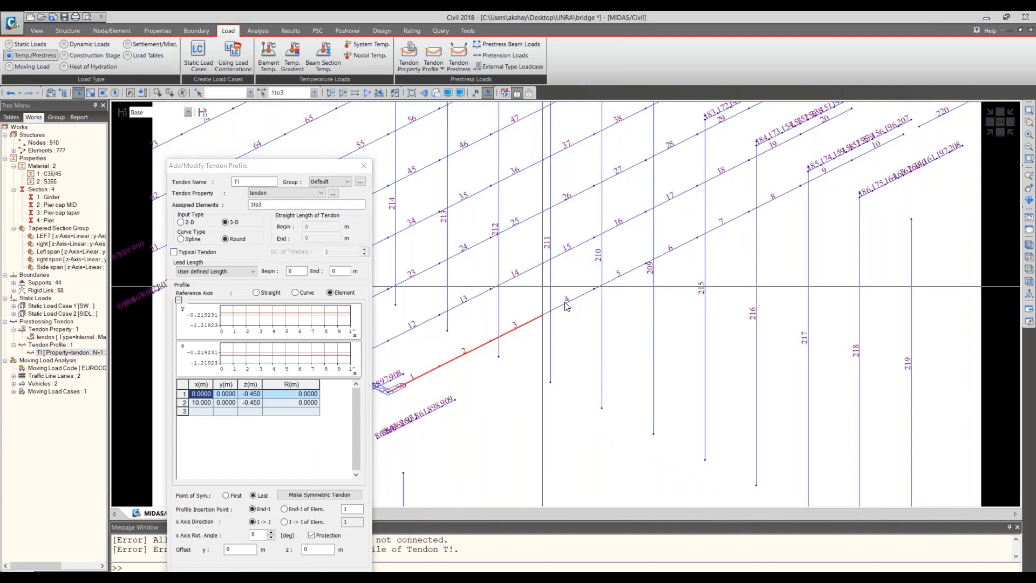
pyautogui.click(567, 305)
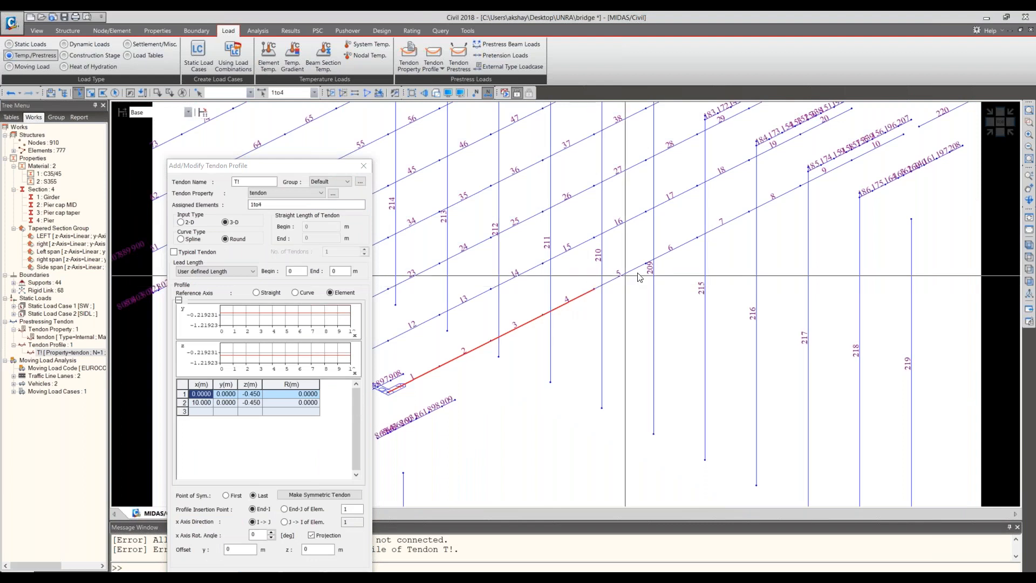
pyautogui.click(637, 274)
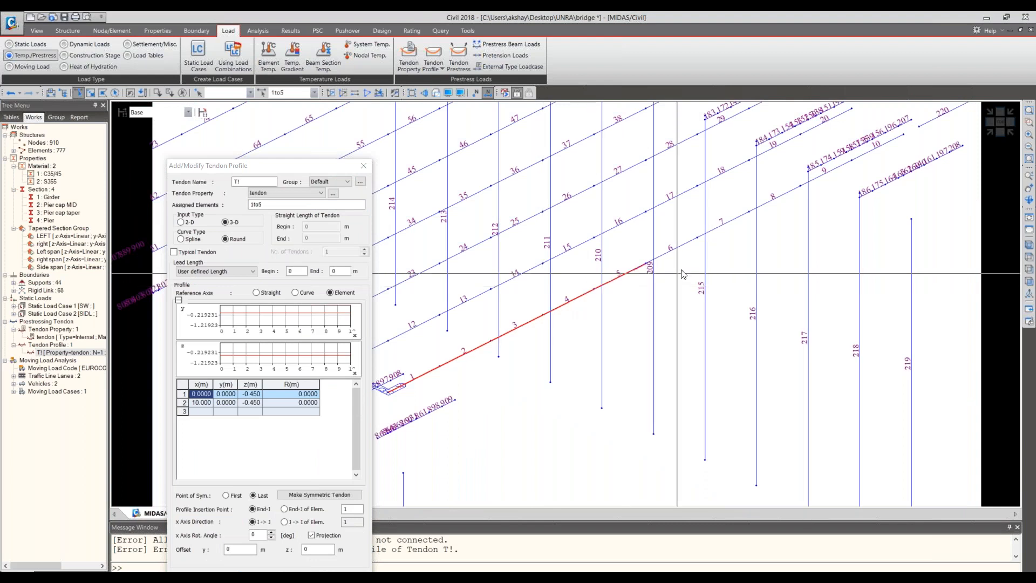
pyautogui.click(675, 250)
pyautogui.click(735, 218)
pyautogui.click(777, 197)
pyautogui.click(827, 174)
pyautogui.click(877, 147)
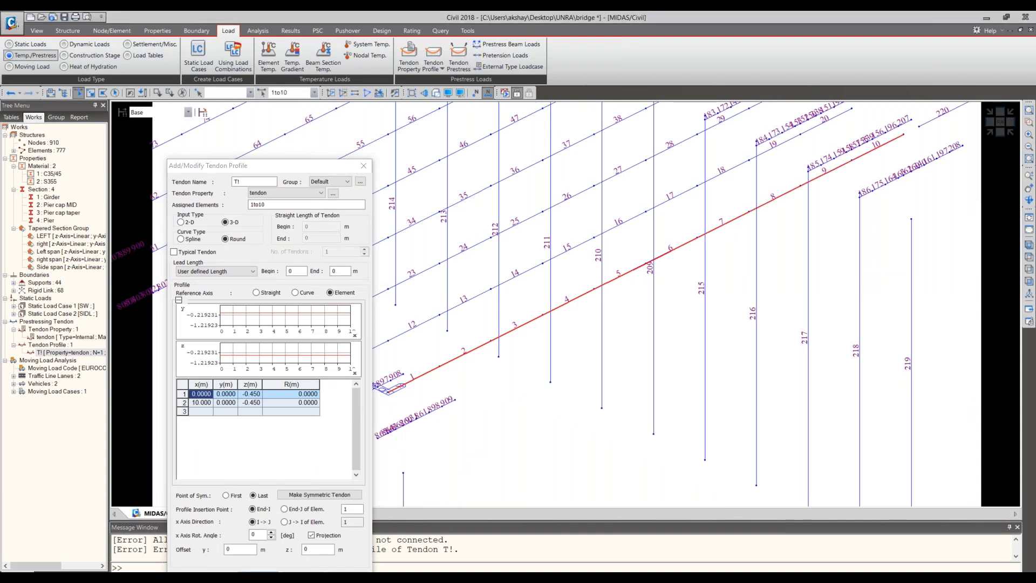
pyautogui.press('Return')
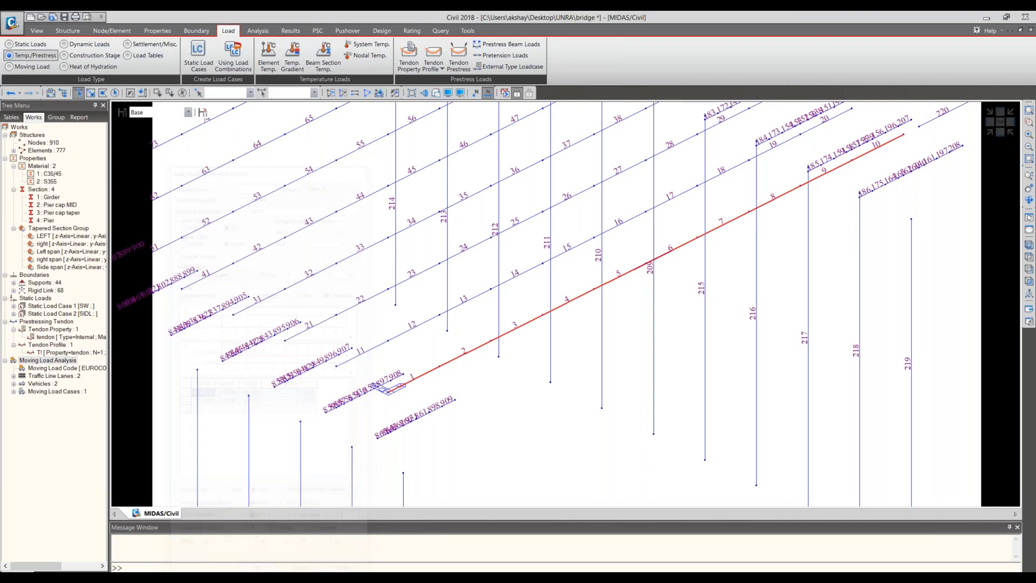
# - Display the T! tendon profile on the model and view it in side elevation
pyautogui.rightClick(87, 352)
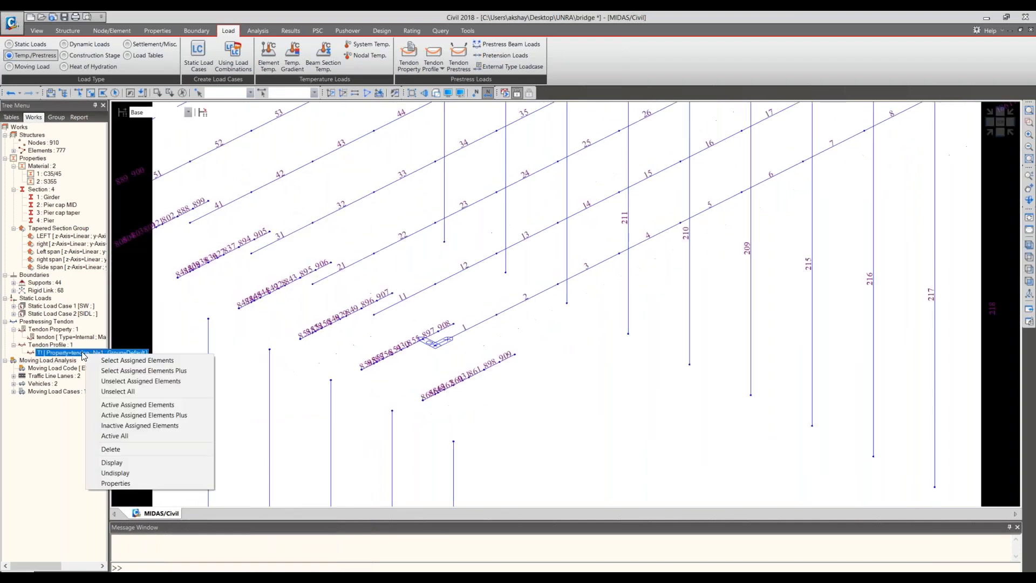
pyautogui.click(120, 463)
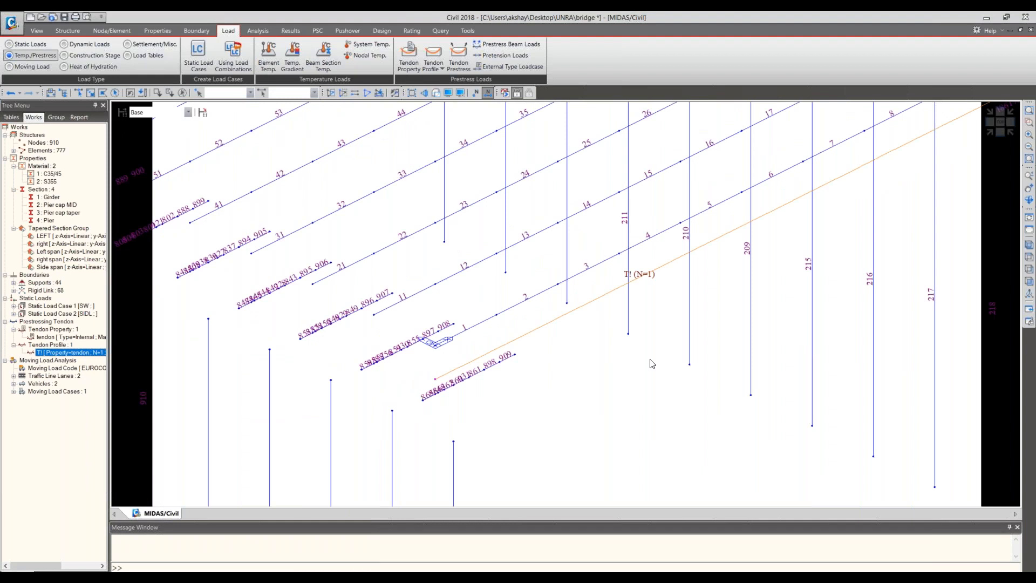
pyautogui.moveTo(650, 364); pyautogui.dragTo(540, 443, button='middle')
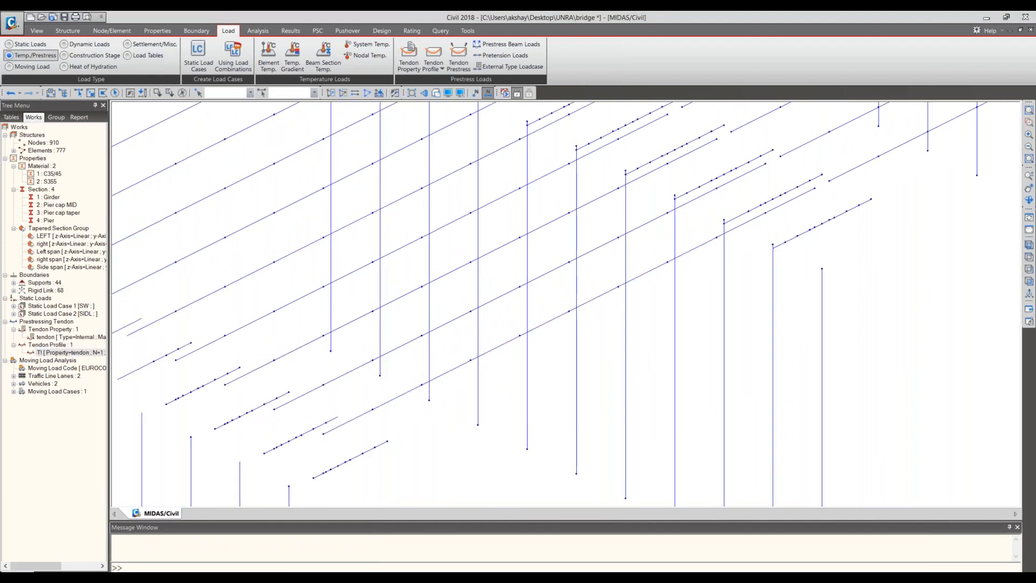
pyautogui.click(1029, 281)
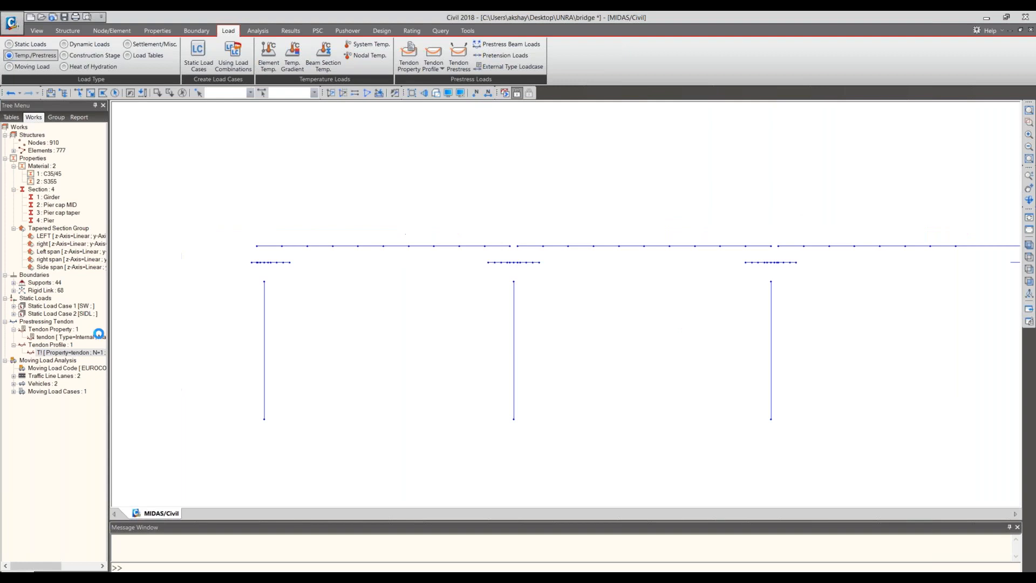
# - Rename the tendon profile T! as G1T1
pyautogui.click(71, 352)
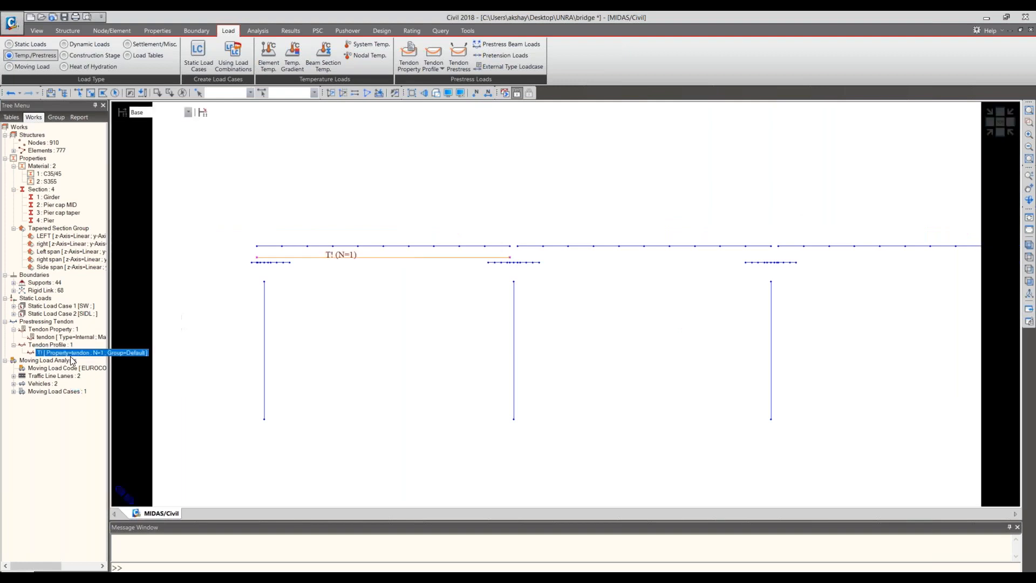
pyautogui.rightClick(70, 354)
pyautogui.click(101, 486)
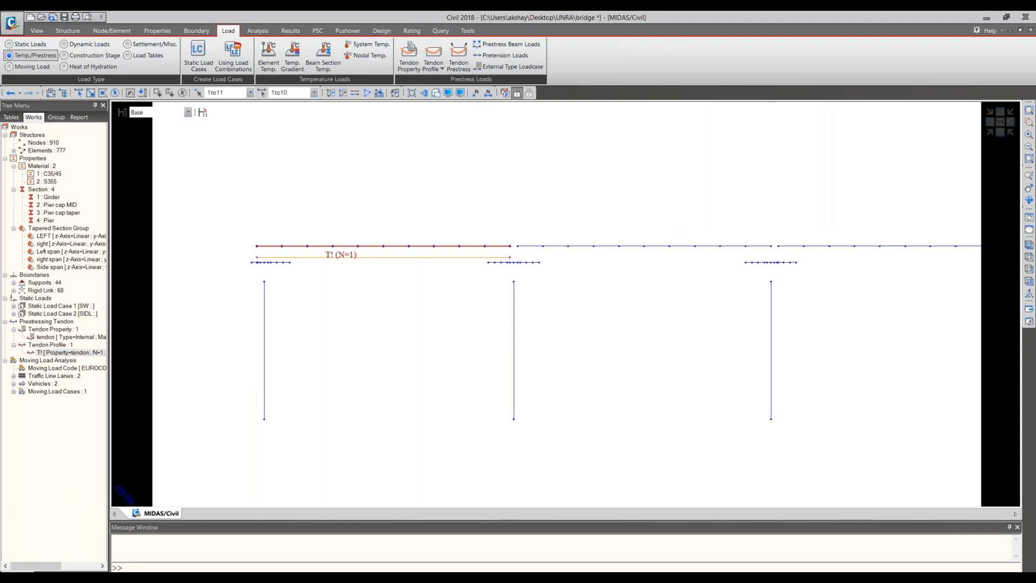
pyautogui.moveTo(211, 208); pyautogui.dragTo(292, 202)
pyautogui.write('1')
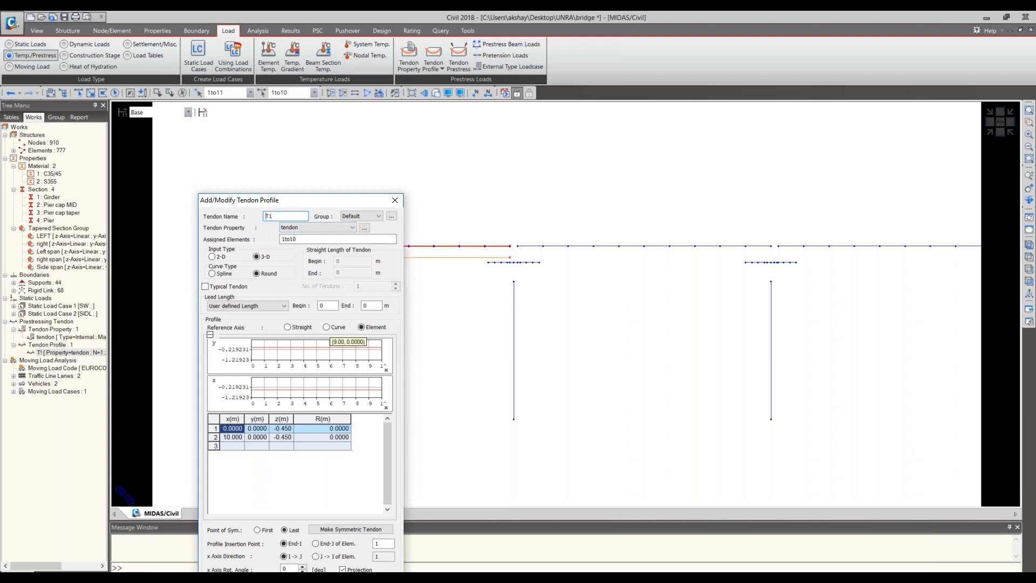
pyautogui.write('G1')
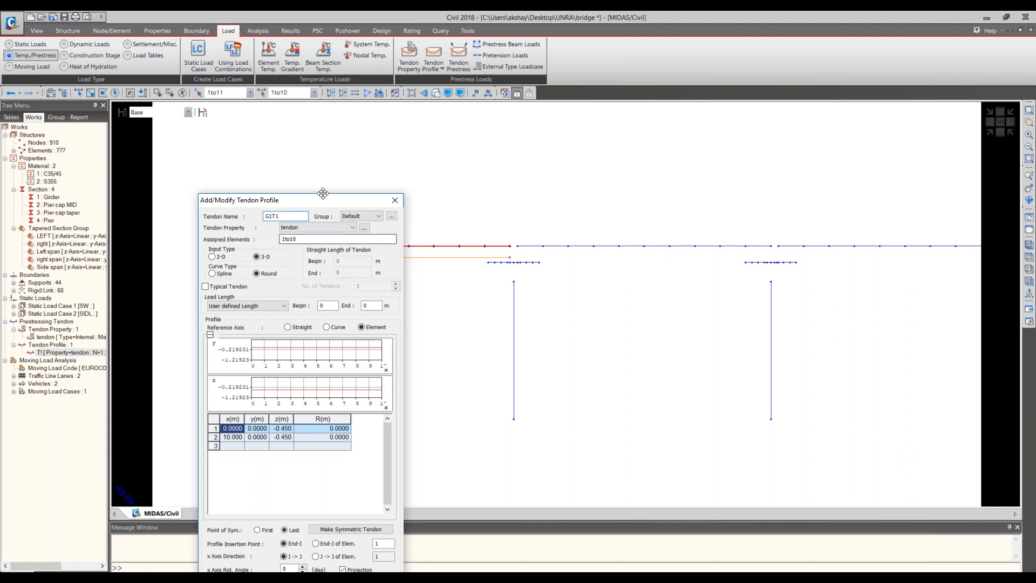
pyautogui.moveTo(322, 193); pyautogui.dragTo(331, 133)
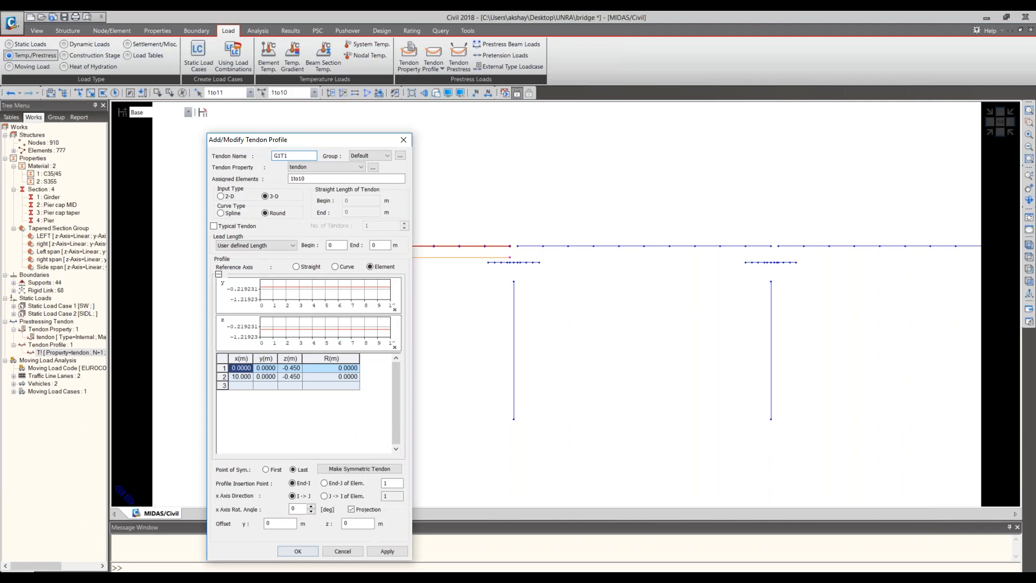
pyautogui.press('Return')
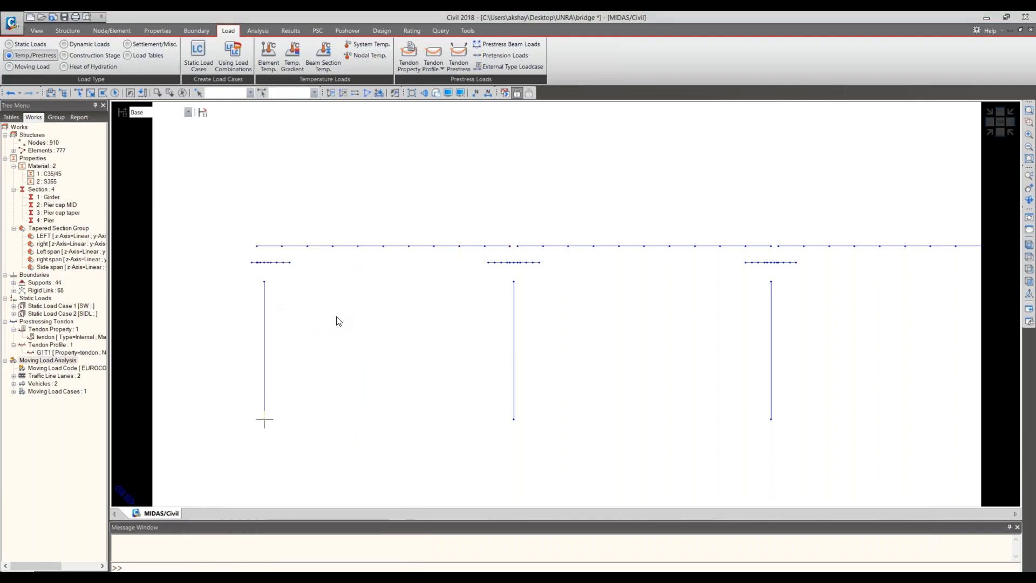
# - Display the G1T1 tendon profile and inspect it in an isometric view of the first span
pyautogui.rightClick(62, 355)
pyautogui.click(111, 462)
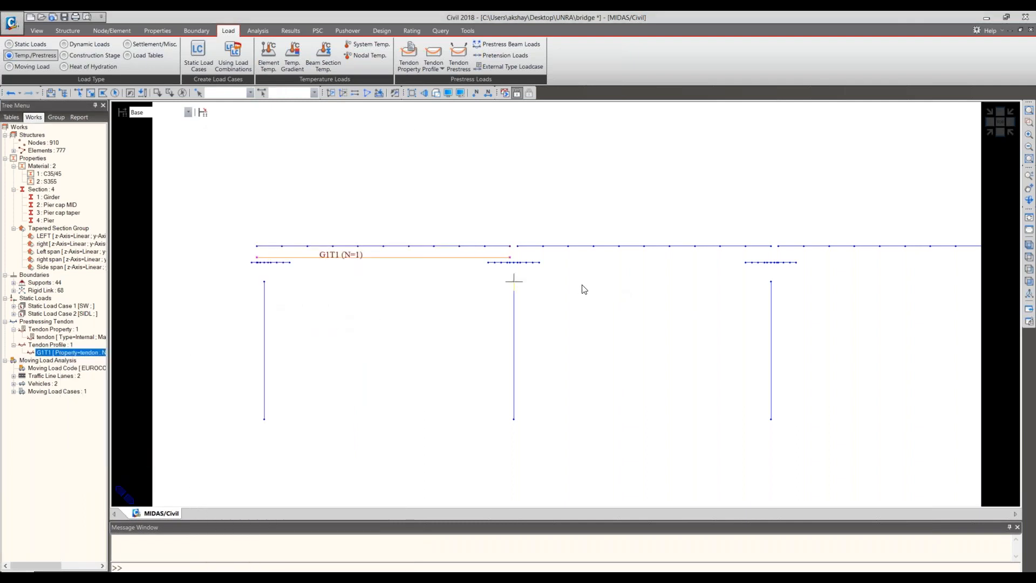
pyautogui.click(992, 133)
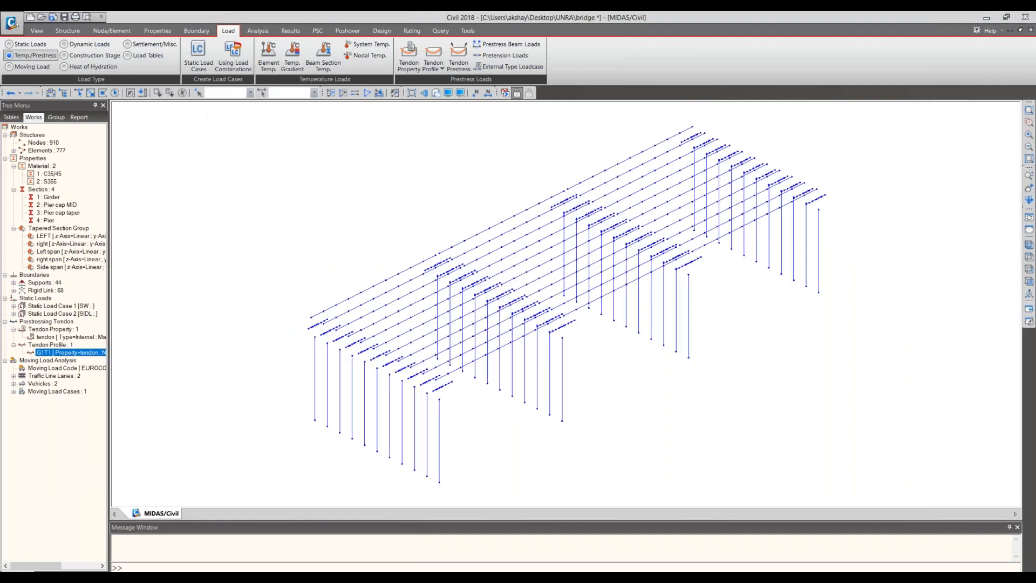
pyautogui.scroll(3, 461, 305)
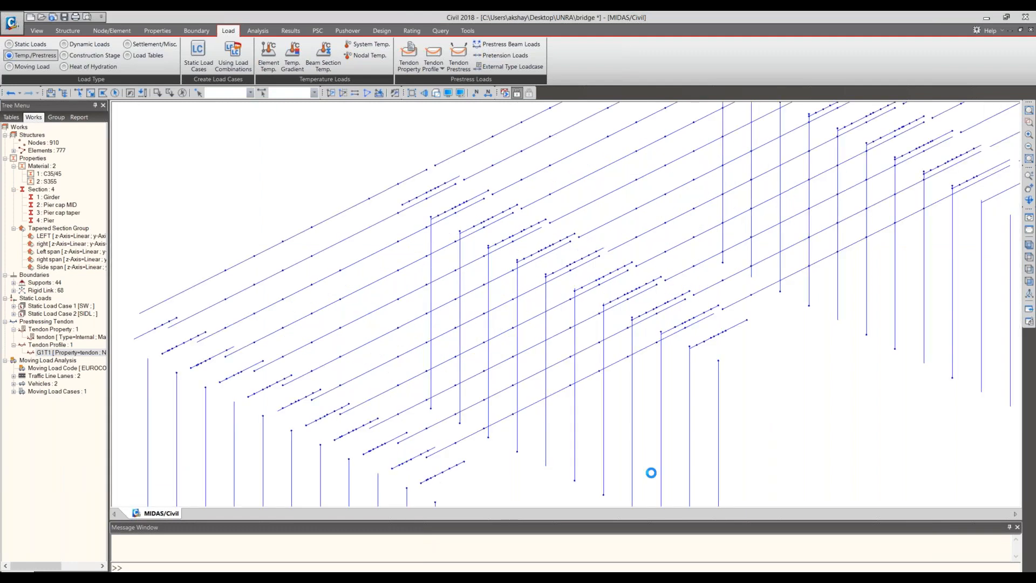
pyautogui.moveTo(652, 473); pyautogui.dragTo(630, 434, button='middle')
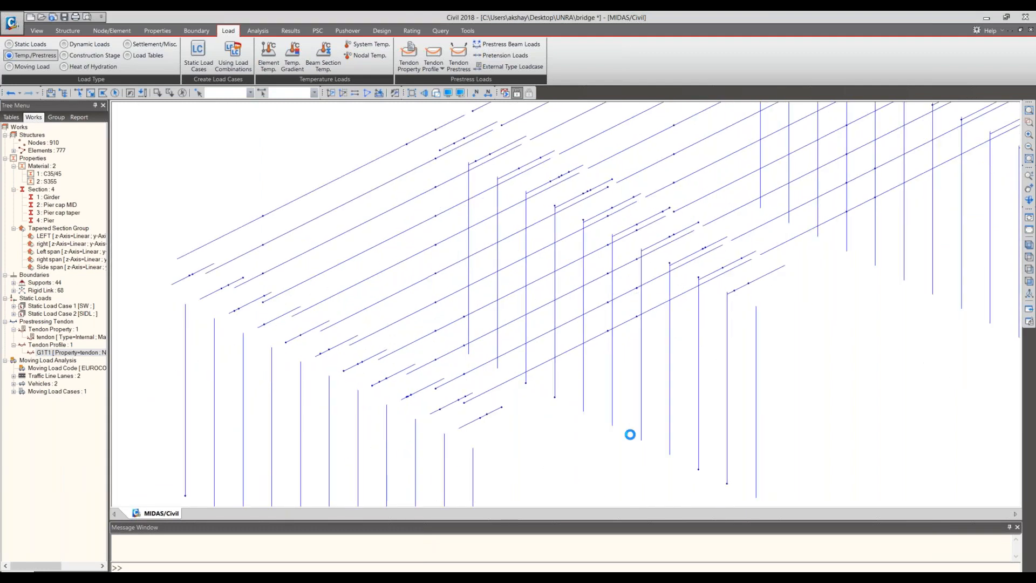
# - Copy tendon profile G1T1 to the adjacent girder using an equal distance of 0, 1, 0 m picked between the two girders
pyautogui.click(429, 65)
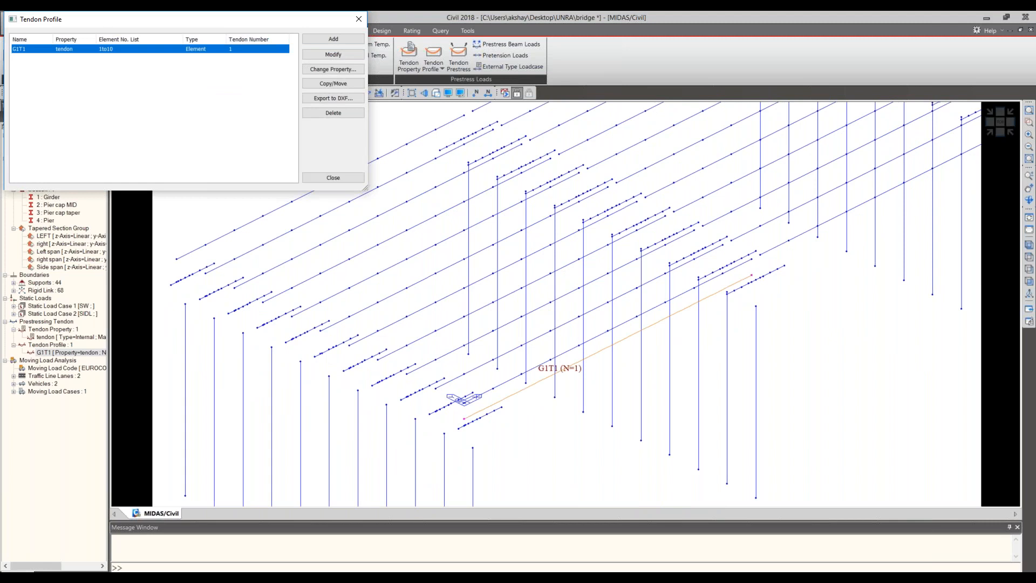
pyautogui.click(334, 84)
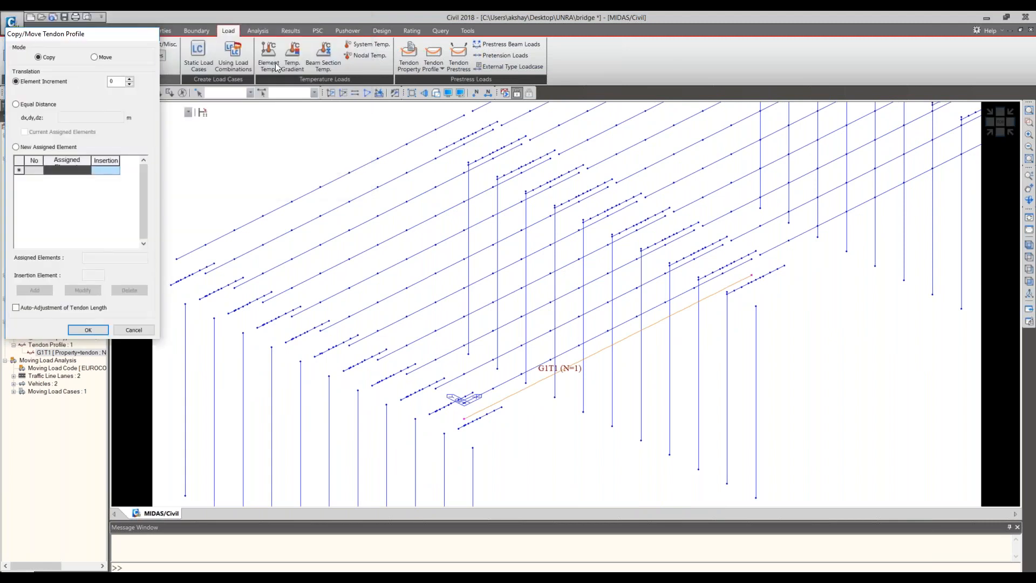
pyautogui.press('Escape')
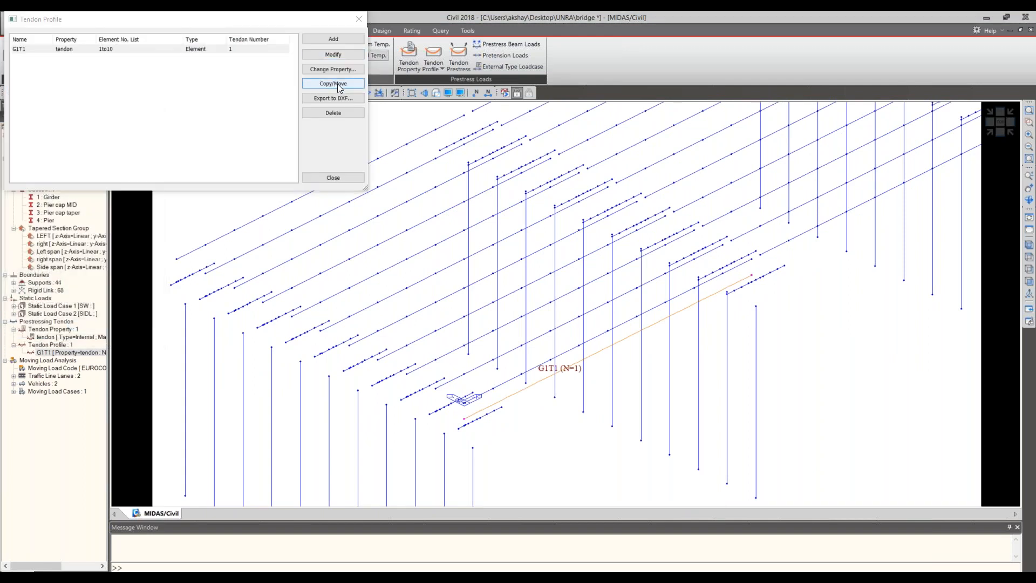
pyautogui.click(333, 83)
pyautogui.click(23, 106)
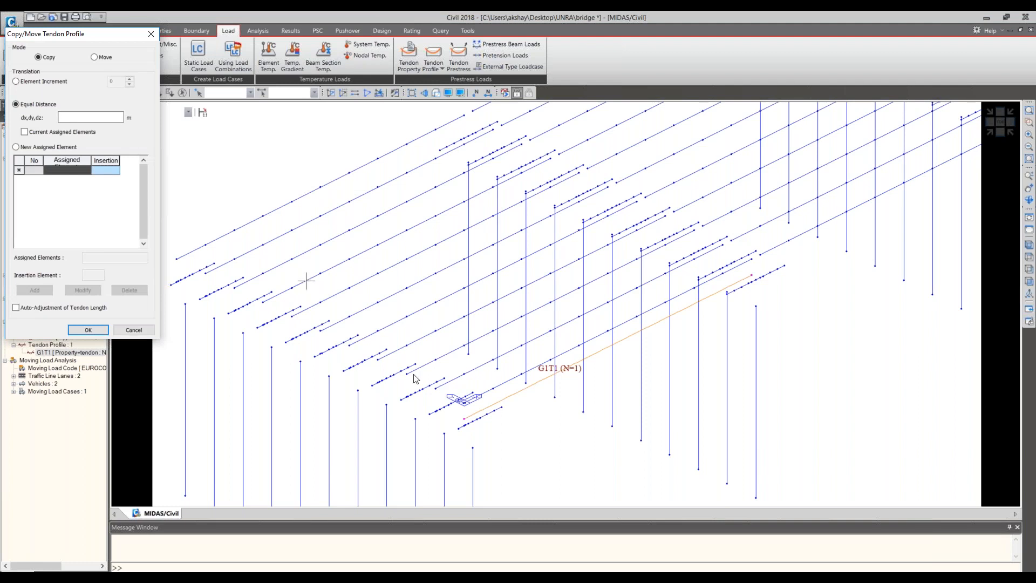
pyautogui.click(81, 117)
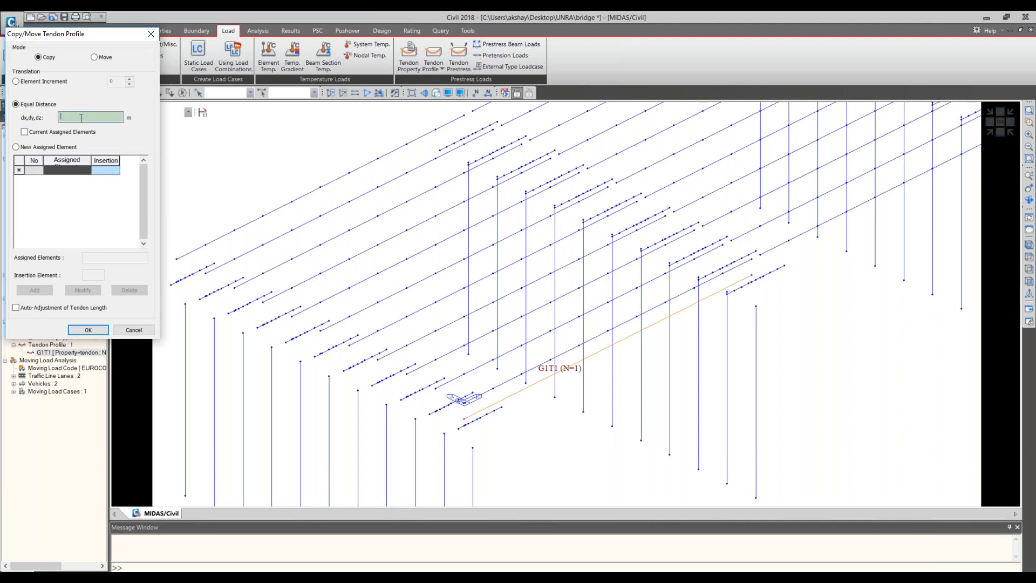
pyautogui.write('3.5, 9, 0')
pyautogui.click(493, 390)
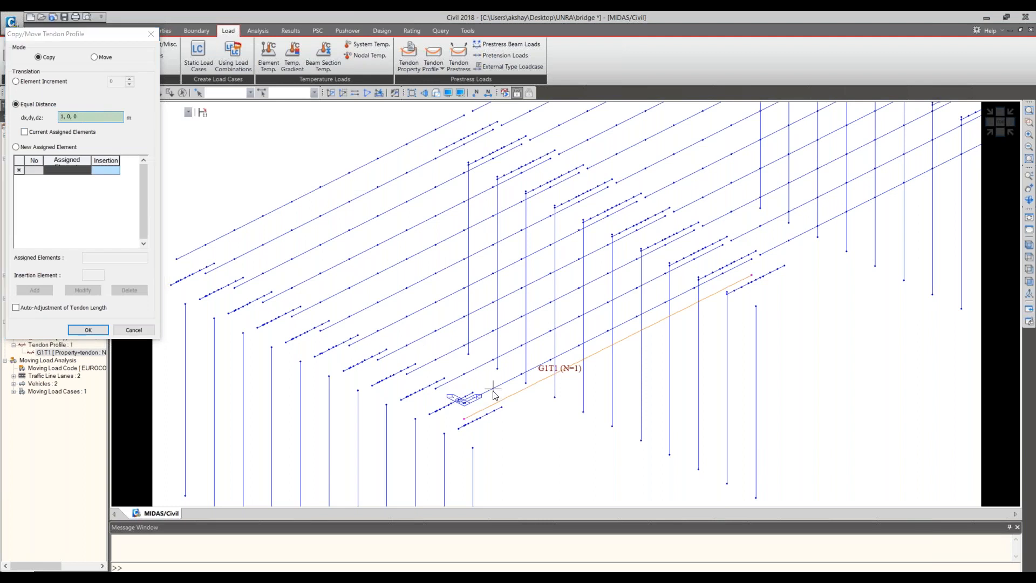
pyautogui.click(464, 373)
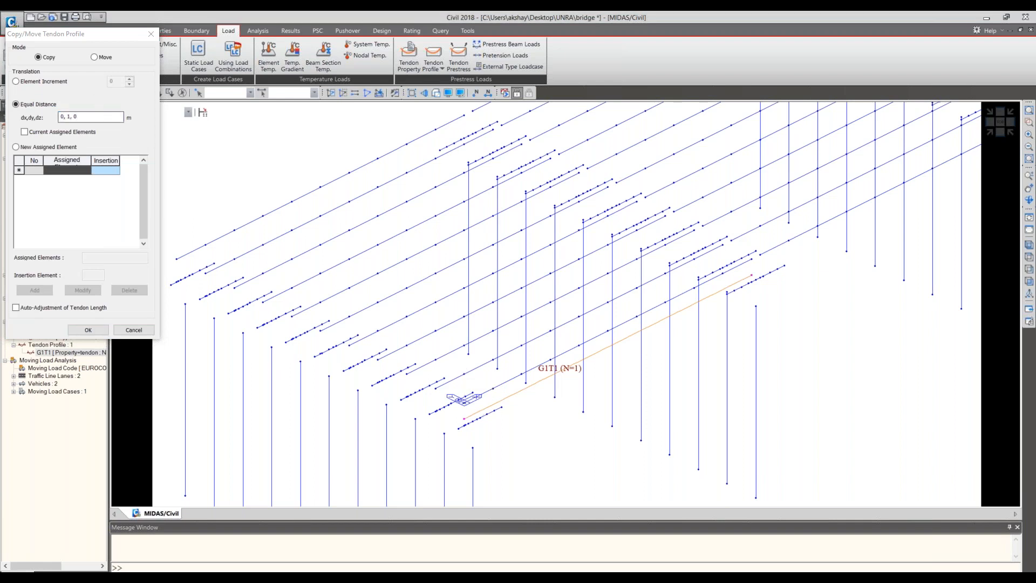
pyautogui.click(89, 330)
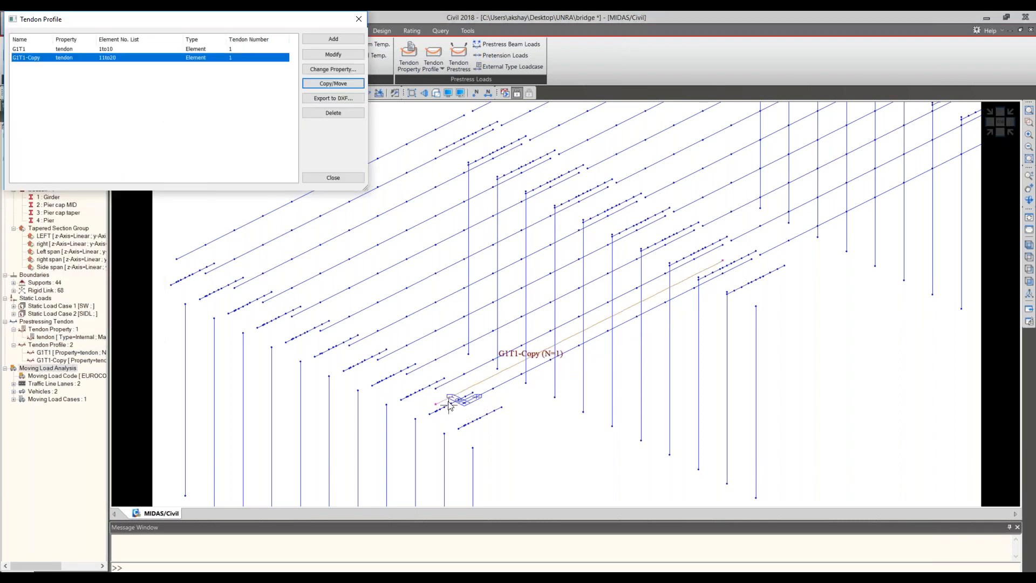
# - Display tendon profiles G1T1-Copy and G1T1 together on the model and inspect them over the first span
pyautogui.click(319, 178)
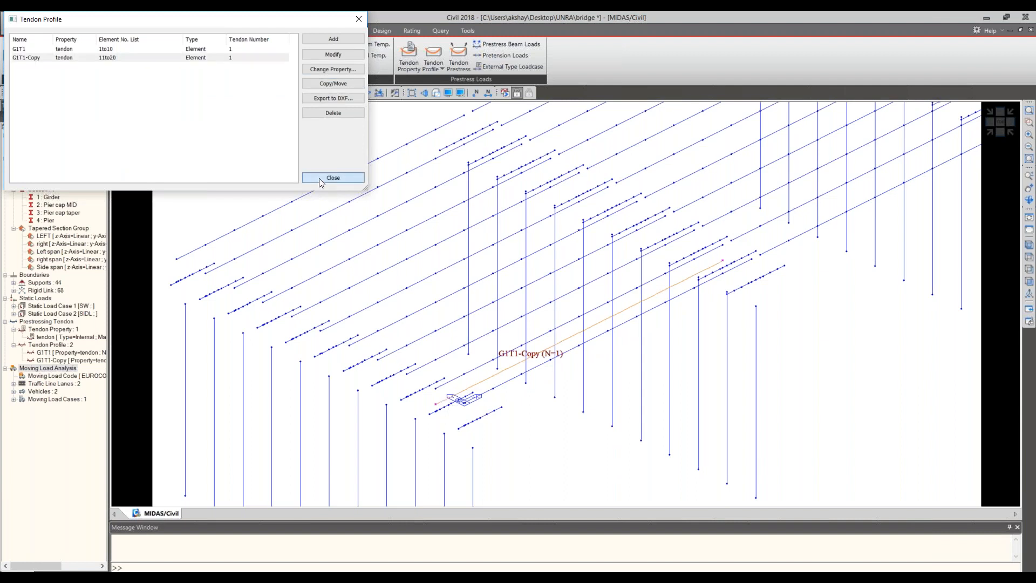
pyautogui.click(319, 178)
pyautogui.rightClick(52, 359)
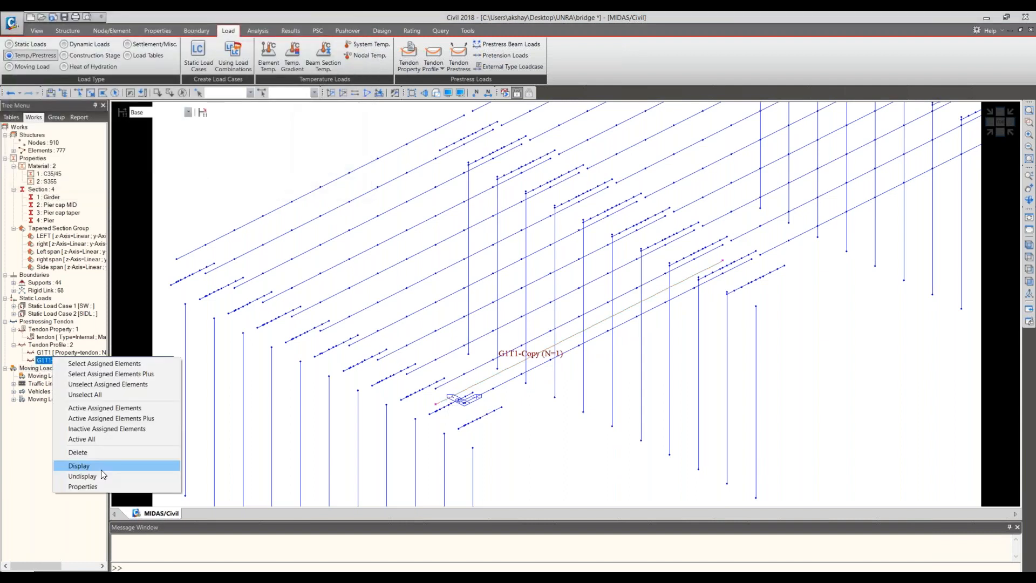
pyautogui.click(101, 468)
pyautogui.rightClick(73, 354)
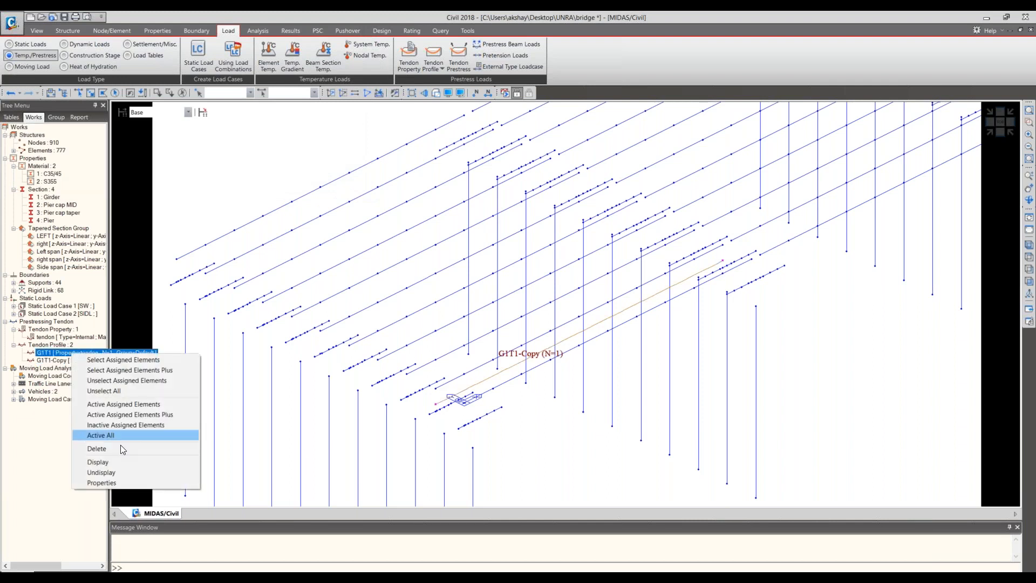
pyautogui.click(115, 462)
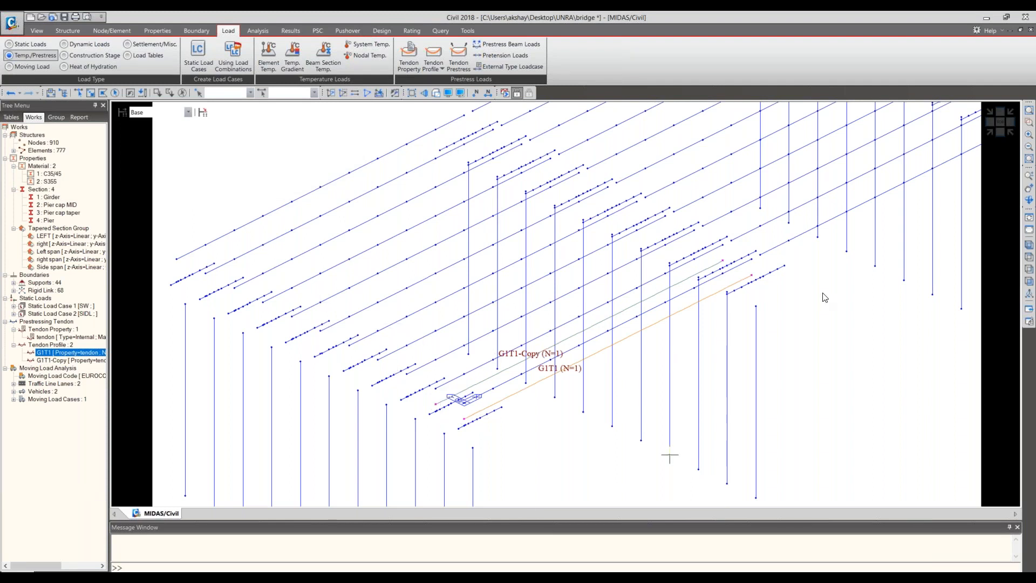
pyautogui.moveTo(824, 297); pyautogui.dragTo(680, 379, button='middle')
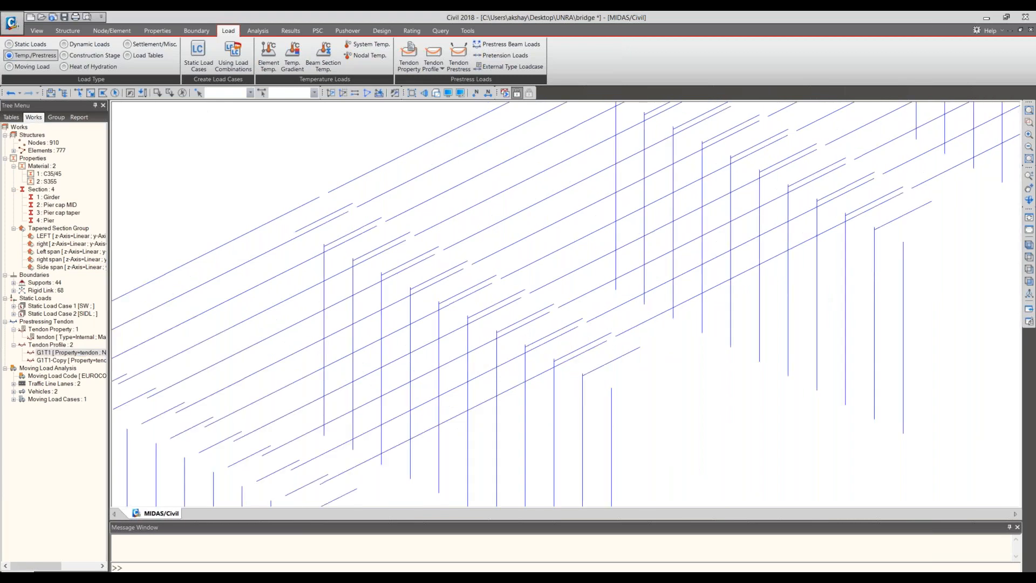
pyautogui.scroll(-2, 851, 322)
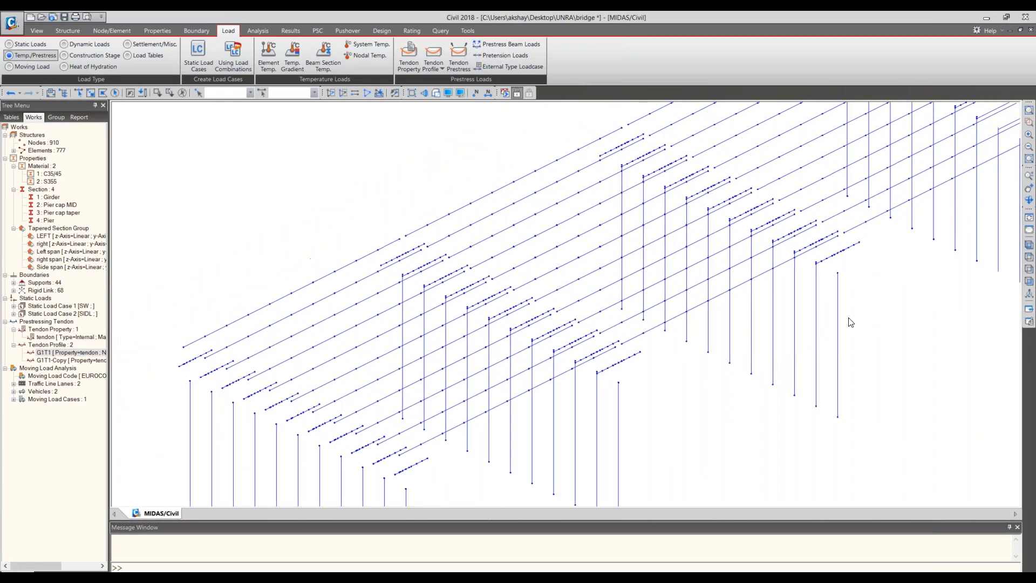
pyautogui.scroll(-1, 851, 323)
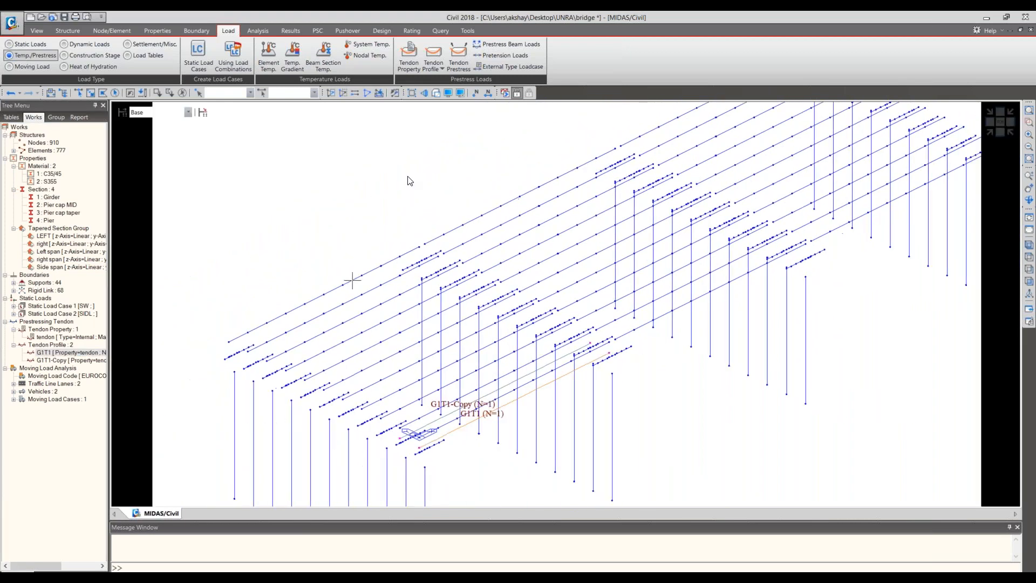
# - Start a tendon prestress load and select tendons G1T1 and G1T1-Copy for loading
pyautogui.click(458, 72)
pyautogui.click(32, 240)
pyautogui.keyDown('shift'); pyautogui.click(37, 249); pyautogui.keyUp('shift')
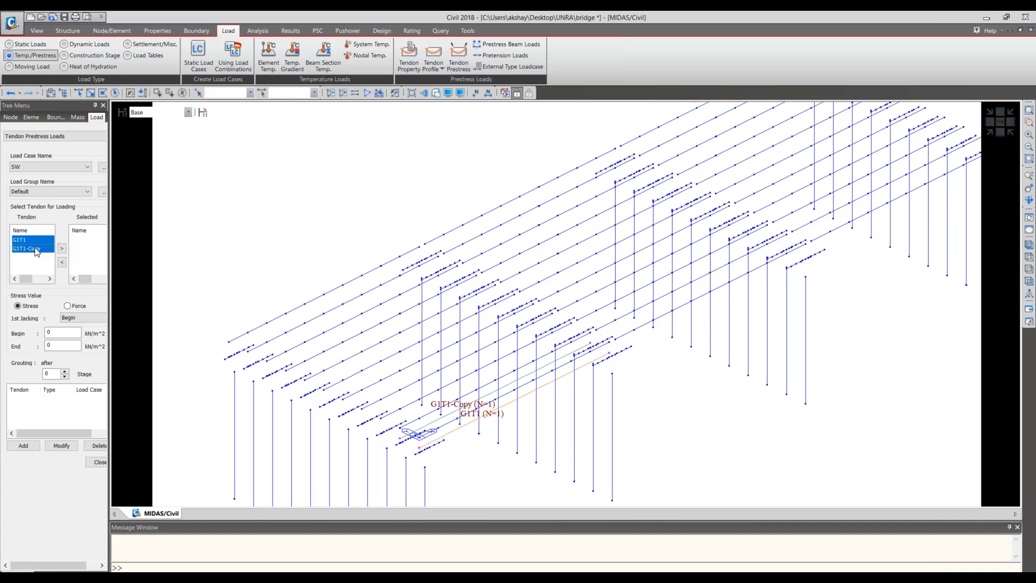
pyautogui.click(61, 249)
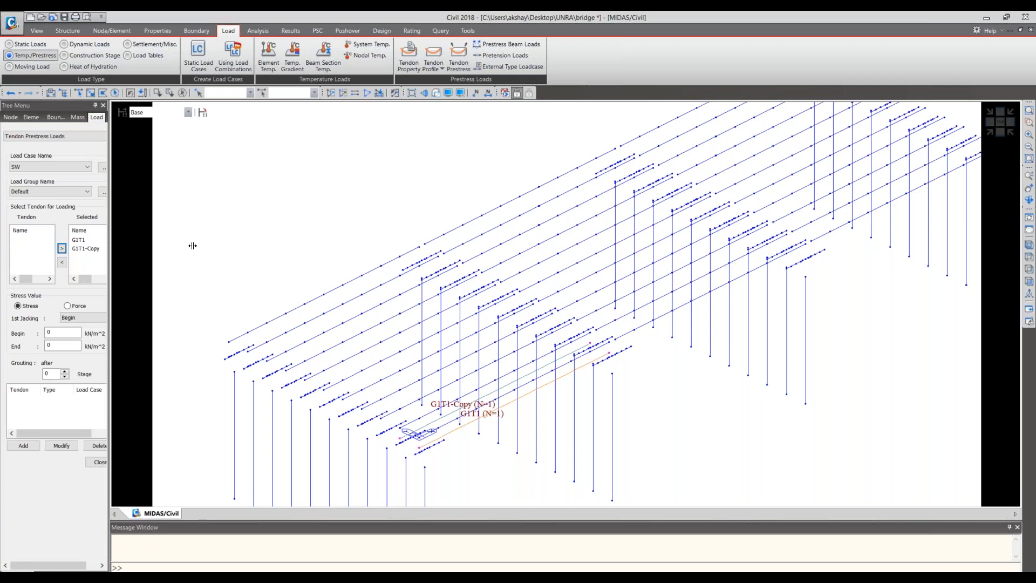
pyautogui.moveTo(110, 245); pyautogui.dragTo(193, 246)
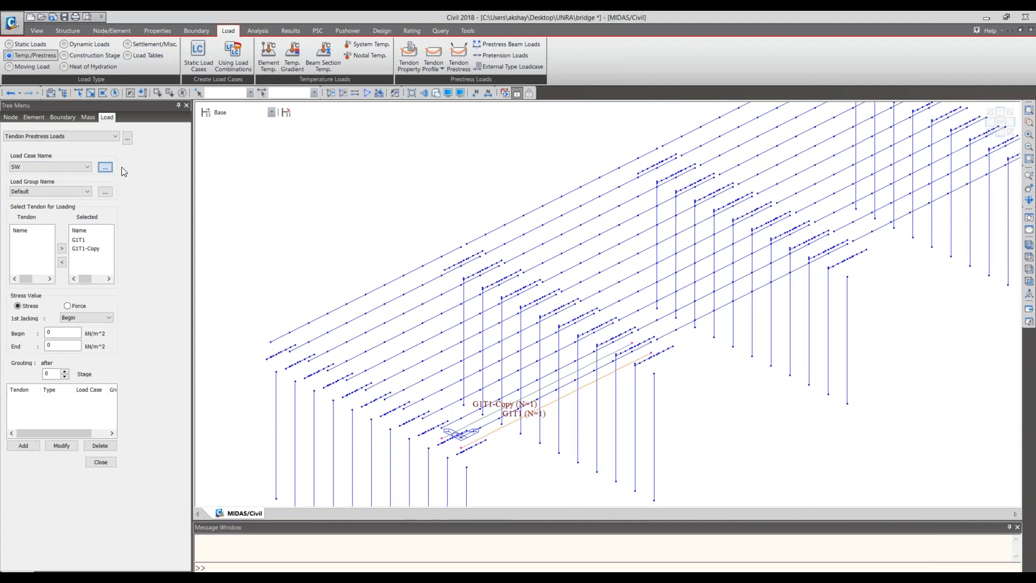
# - Add a static load case named Prestress with the type Prestress (PS)
pyautogui.click(105, 167)
pyautogui.write('Prestress')
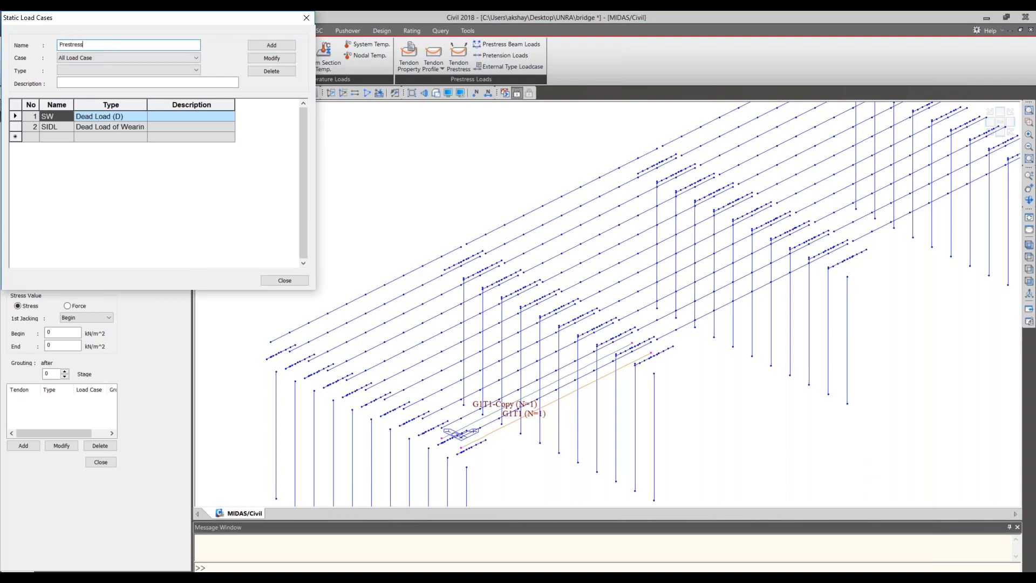
pyautogui.click(127, 70)
pyautogui.press('p')
pyautogui.press('p')
pyautogui.press('p')
pyautogui.press('p')
pyautogui.press('p')
pyautogui.press('p')
pyautogui.press('p')
pyautogui.press('p')
pyautogui.press('p')
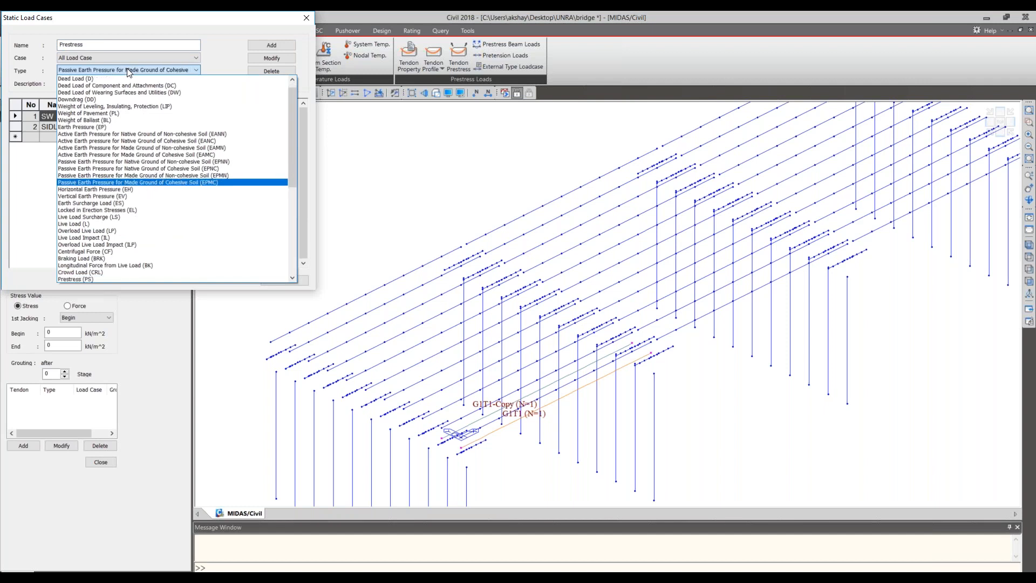
pyautogui.click(89, 279)
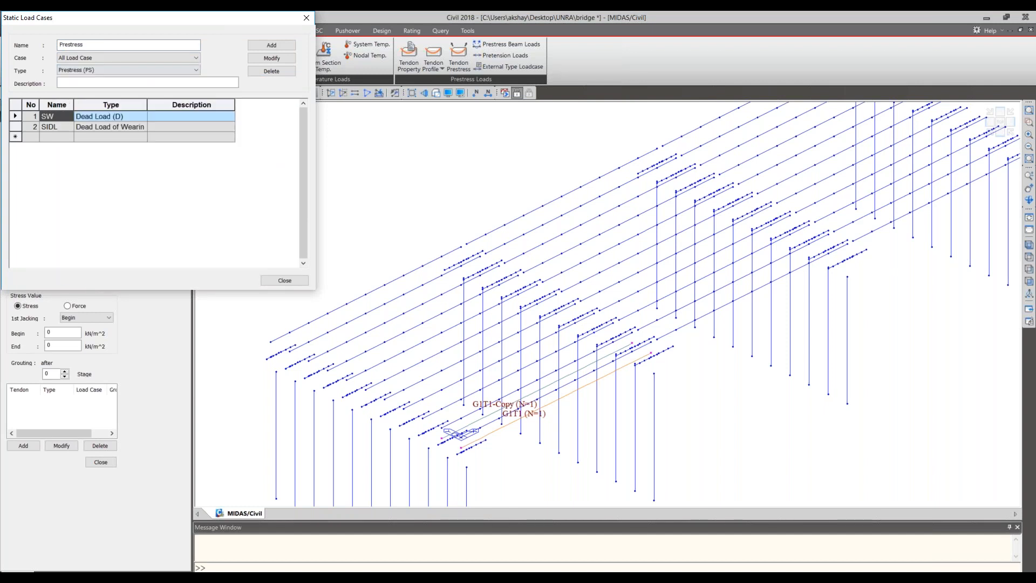
pyautogui.click(283, 48)
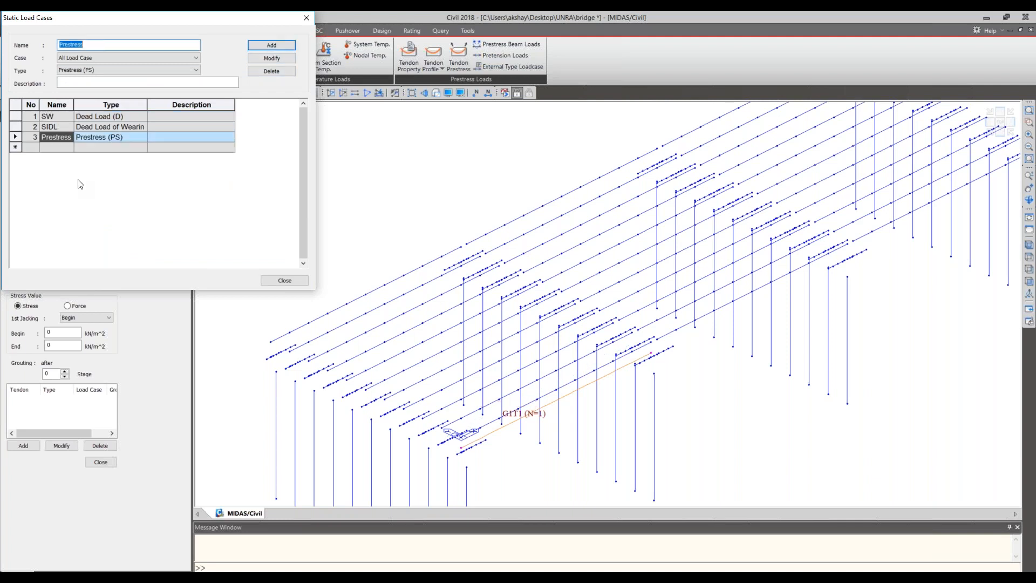
pyautogui.click(285, 282)
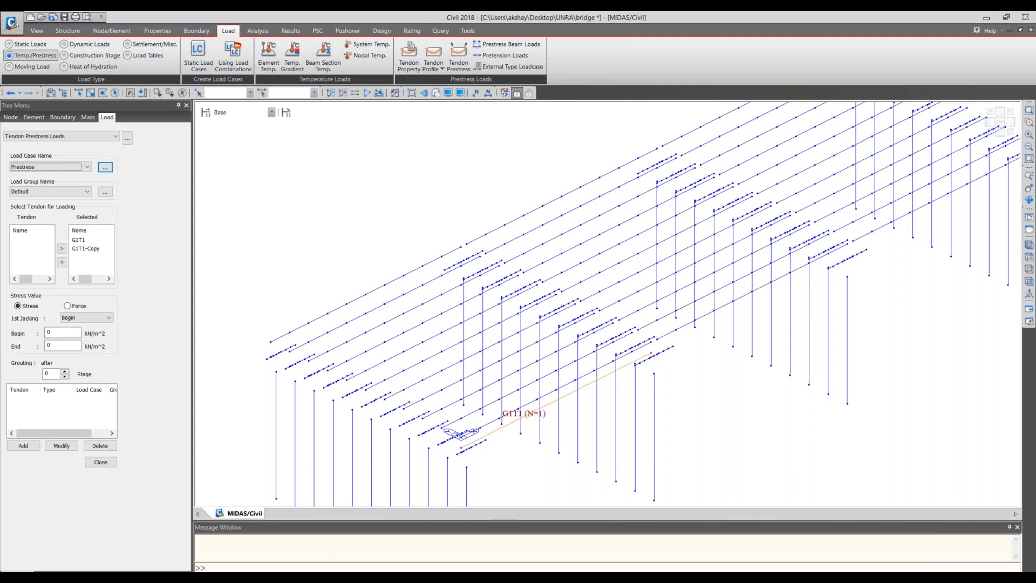
# - Switch the model's force unit to N and its length unit to mm
pyautogui.click(893, 576)
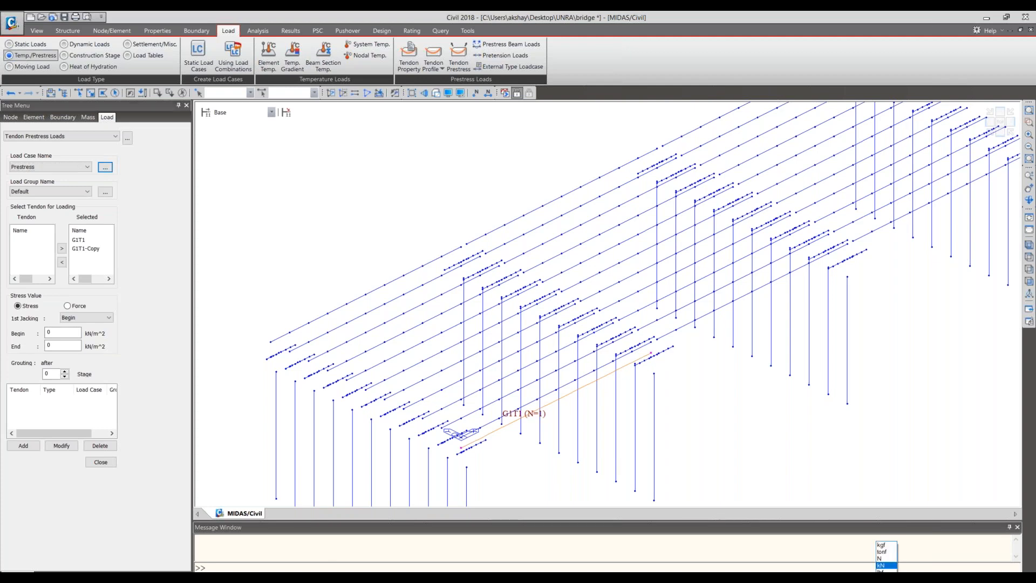
pyautogui.click(881, 559)
pyautogui.click(916, 577)
pyautogui.click(905, 560)
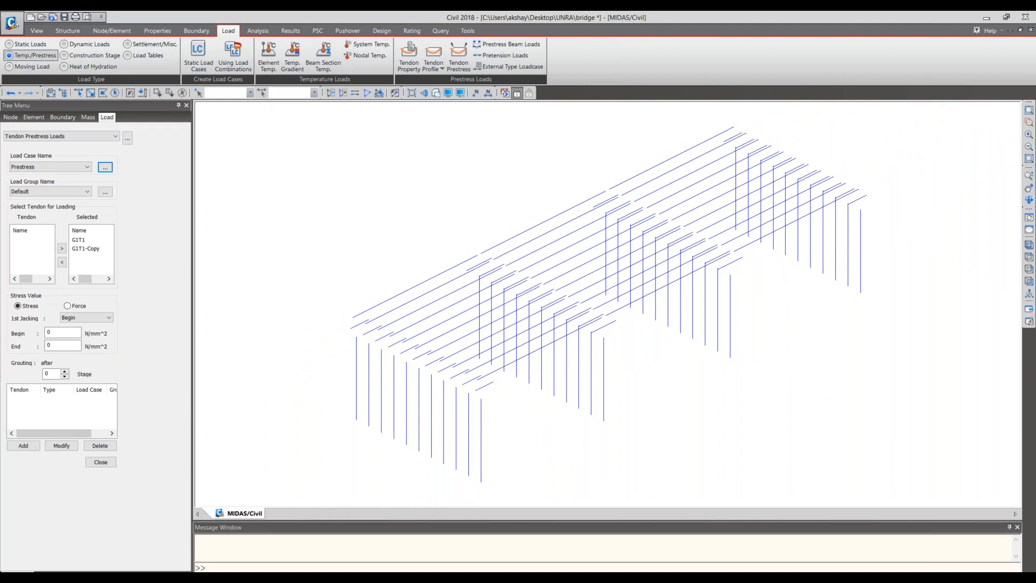
# - Add the tendon prestress load to both tendons with begin and end stresses of 1395 N/mm^2 under the Prestress case
pyautogui.click(48, 334)
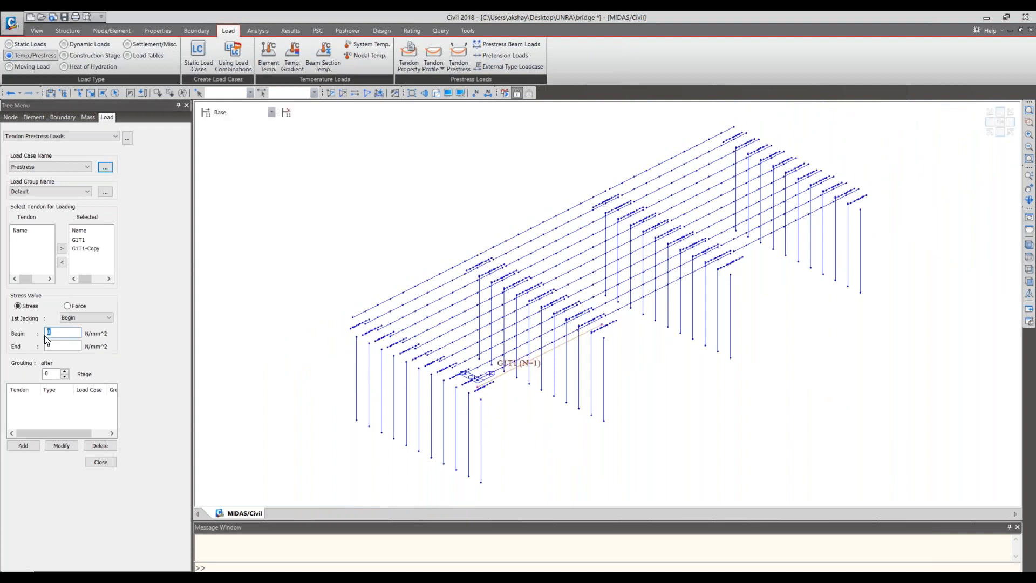
pyautogui.write('19')
pyautogui.press('BackSpace')
pyautogui.write('395')
pyautogui.press('Tab')
pyautogui.write('1395')
pyautogui.click(22, 445)
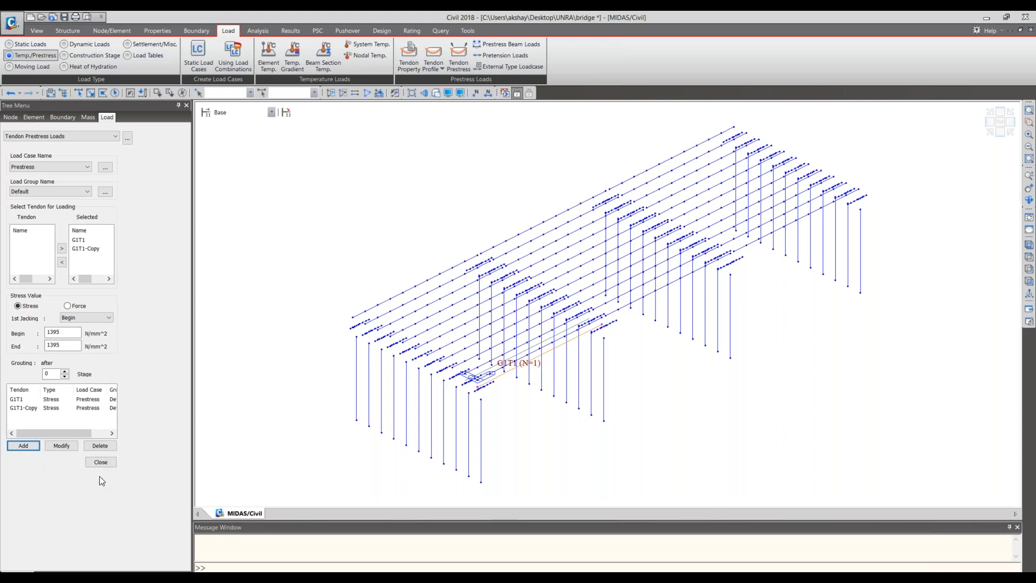
pyautogui.click(102, 462)
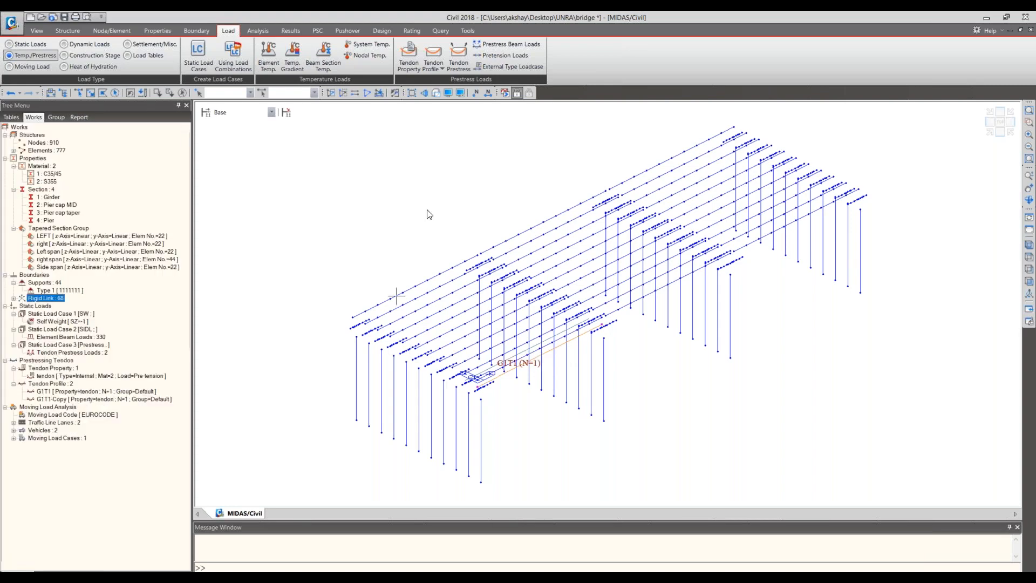
# - Display tendon profile G1T1-Copy and examine both prestressed tendons at the start of the first span
pyautogui.rightClick(62, 397)
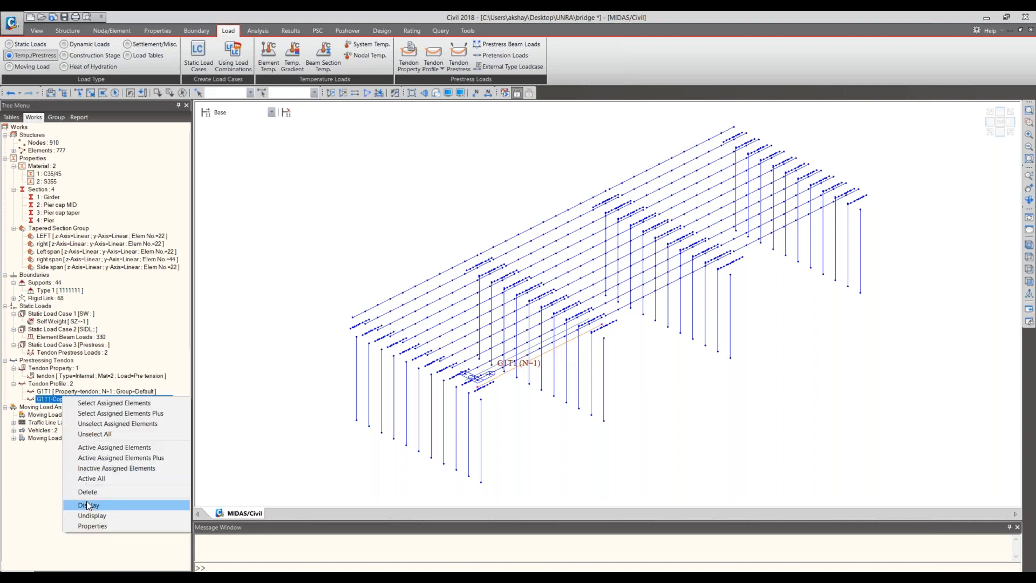
pyautogui.click(86, 505)
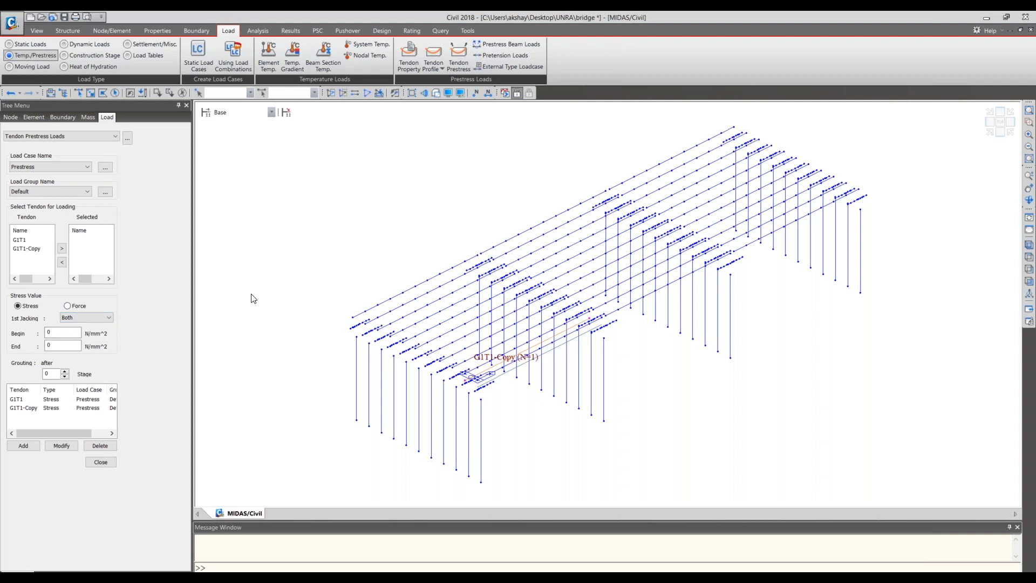
pyautogui.click(113, 462)
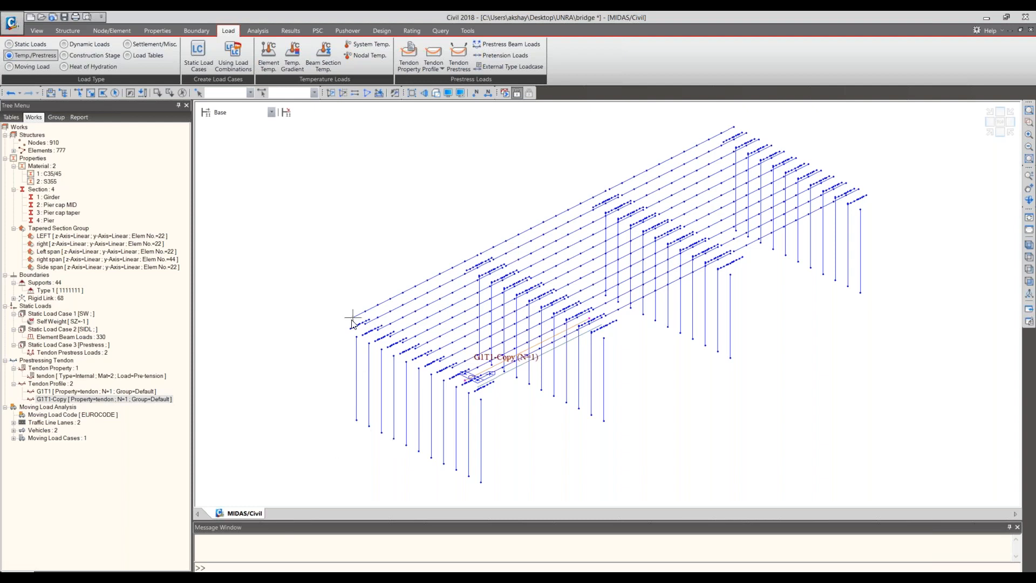
pyautogui.moveTo(435, 303); pyautogui.dragTo(421, 317, button='middle')
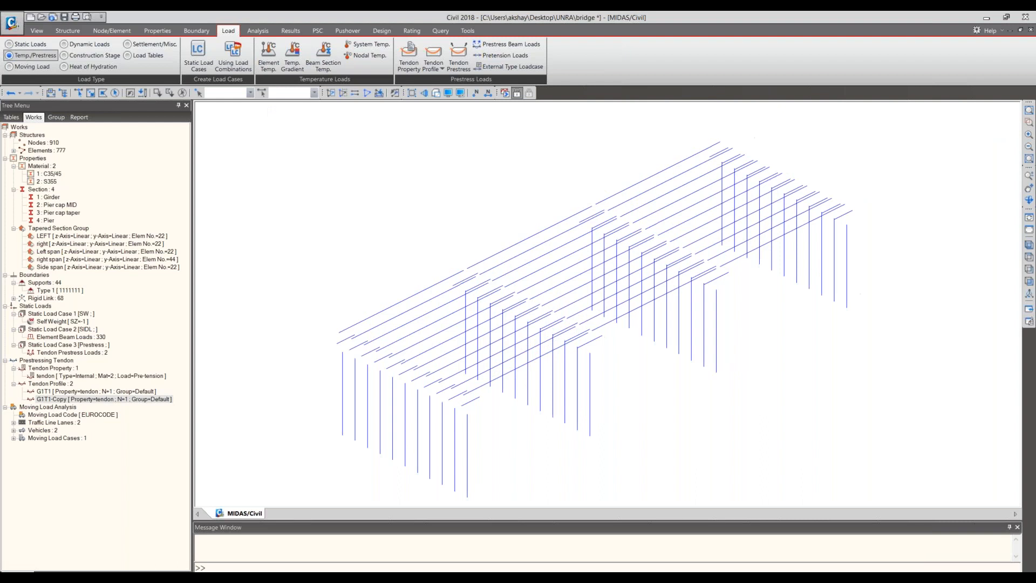
pyautogui.scroll(4, 485, 387)
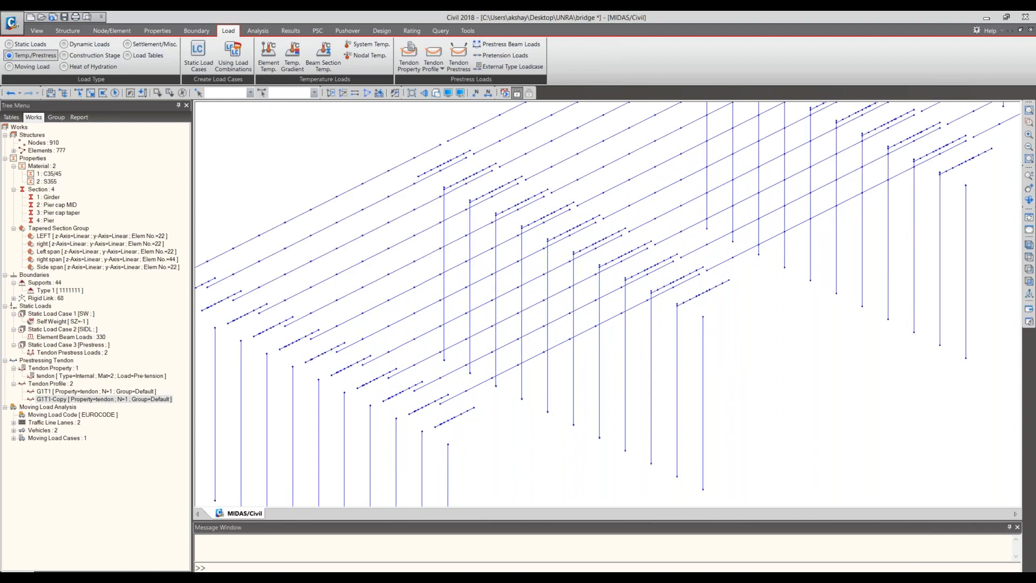
pyautogui.scroll(3, 551, 394)
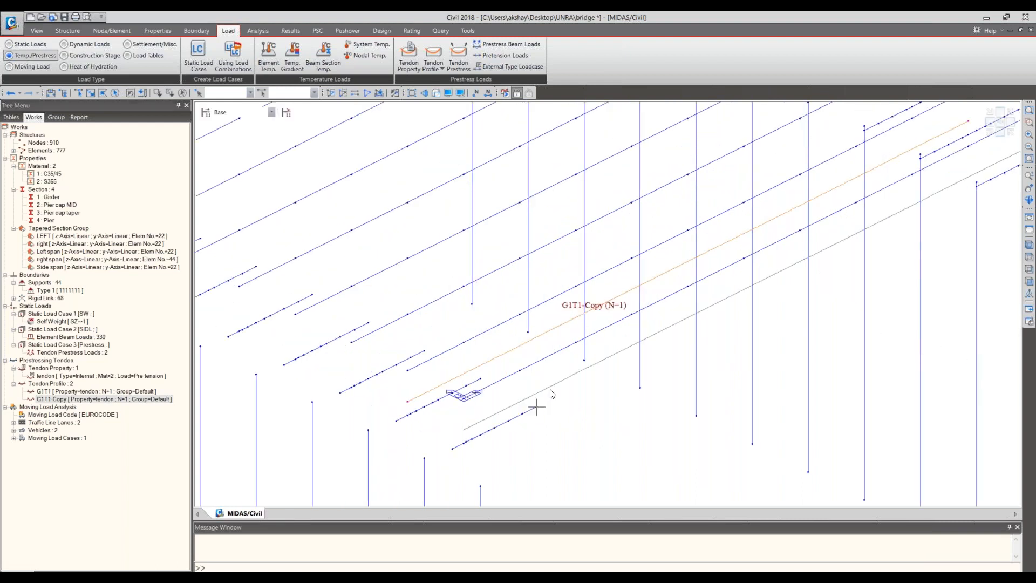
pyautogui.scroll(-2, 551, 394)
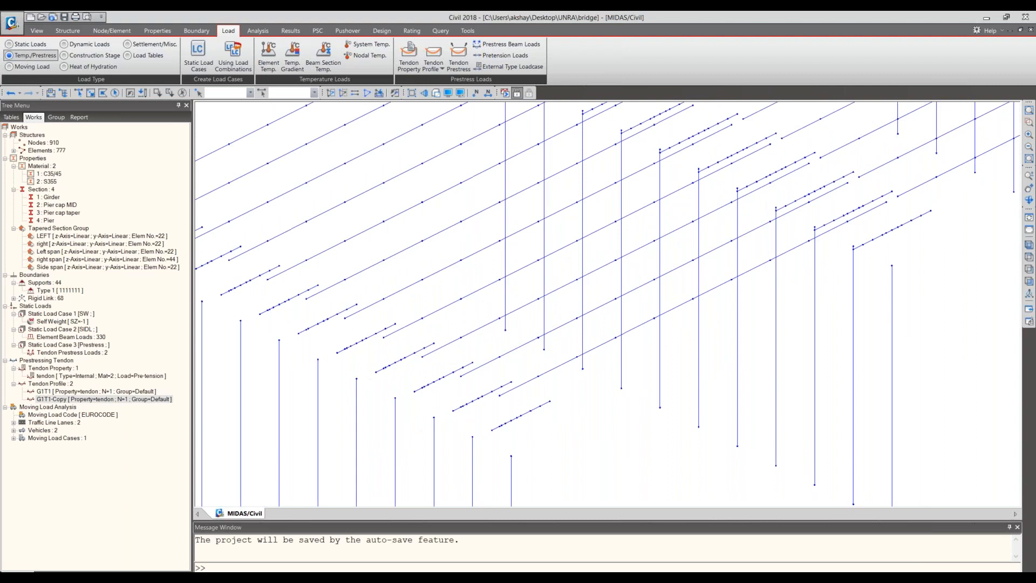
# - Copy tendon profile G1T1-Copy to the third girder using an equal distance of 0, 1000, 0 mm picked between girders
pyautogui.click(436, 67)
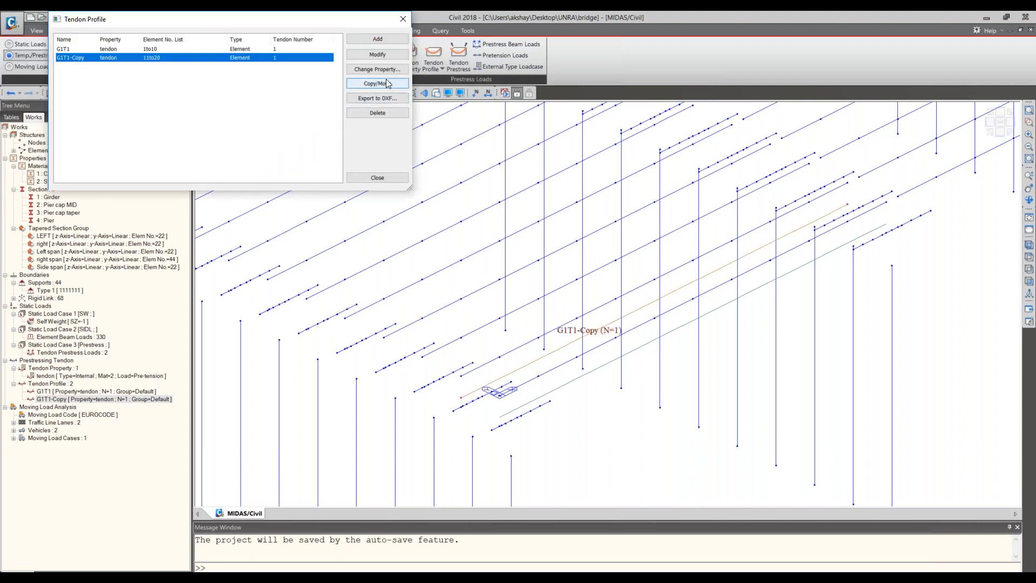
pyautogui.click(387, 80)
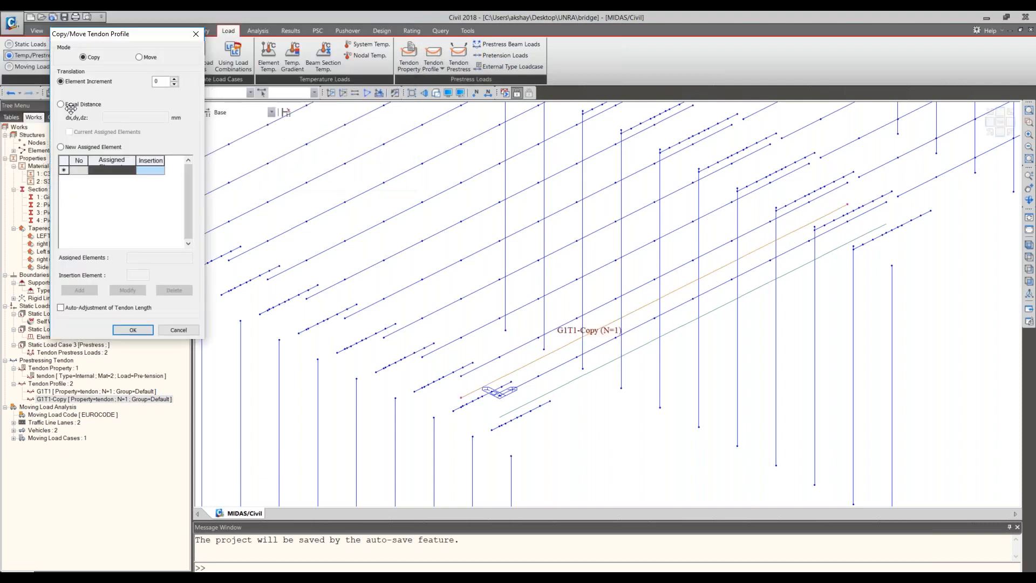
pyautogui.click(68, 106)
pyautogui.click(128, 117)
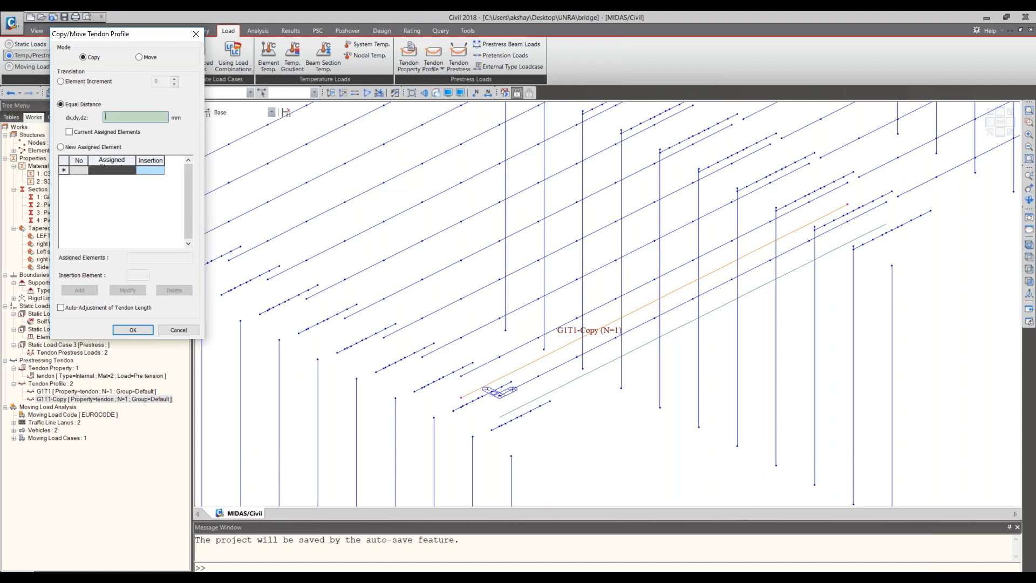
pyautogui.click(549, 351)
pyautogui.click(510, 371)
pyautogui.click(473, 346)
pyautogui.click(461, 340)
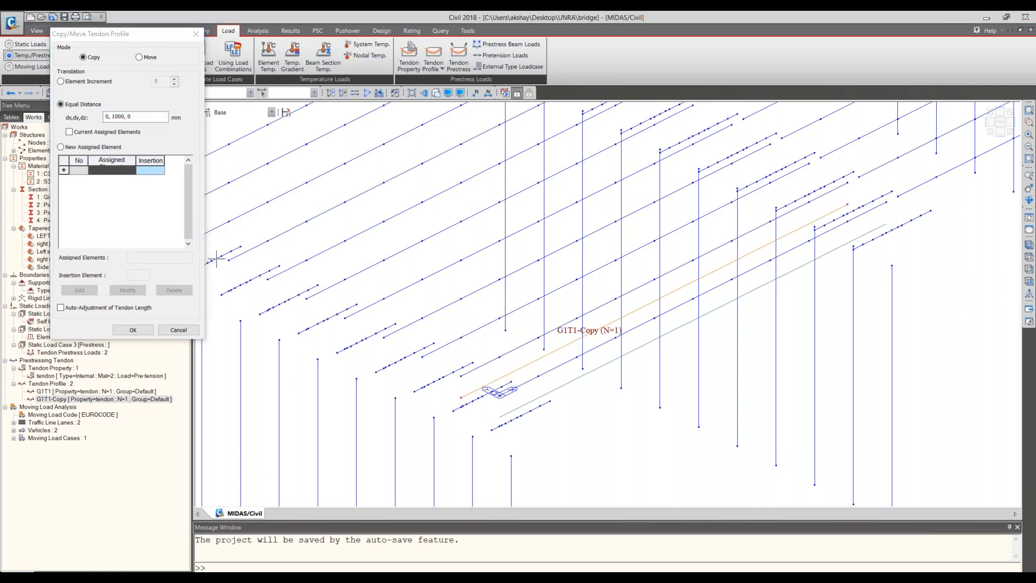
pyautogui.click(132, 329)
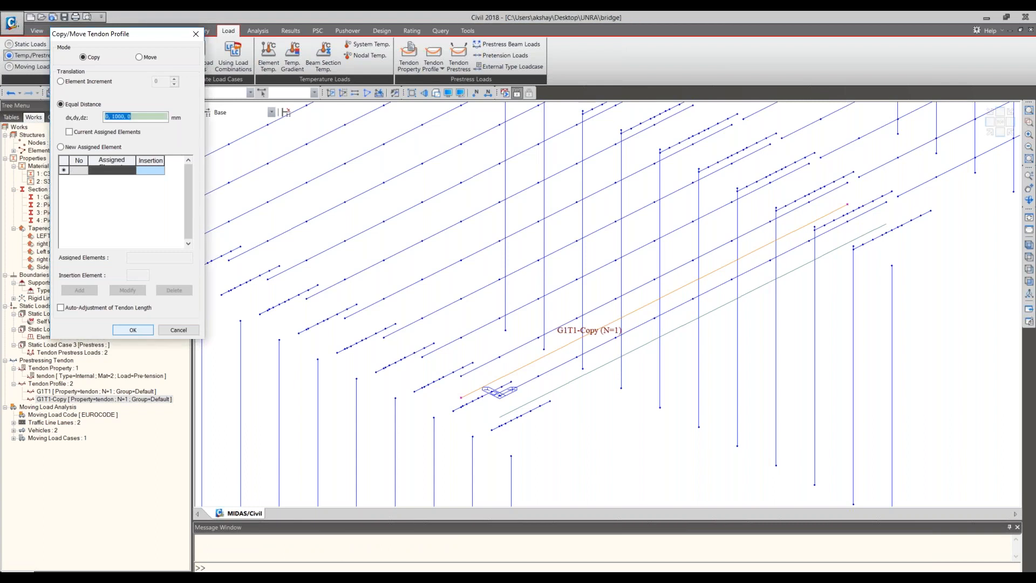
pyautogui.press('Return')
# - Rename the tendon profile assigned to elements 11to20 on the second girder as G2T1
pyautogui.click(95, 66)
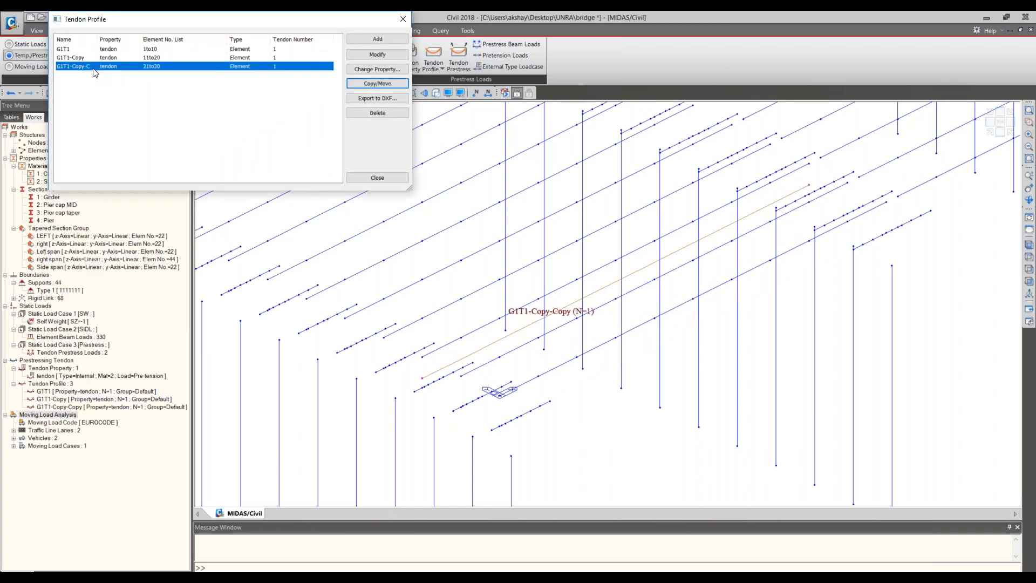
pyautogui.click(82, 57)
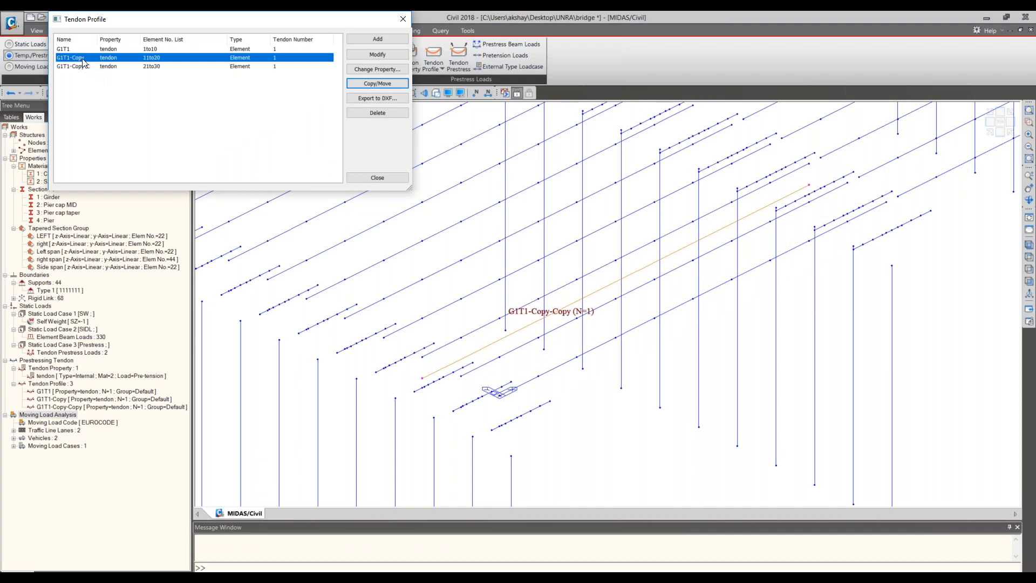
pyautogui.click(384, 56)
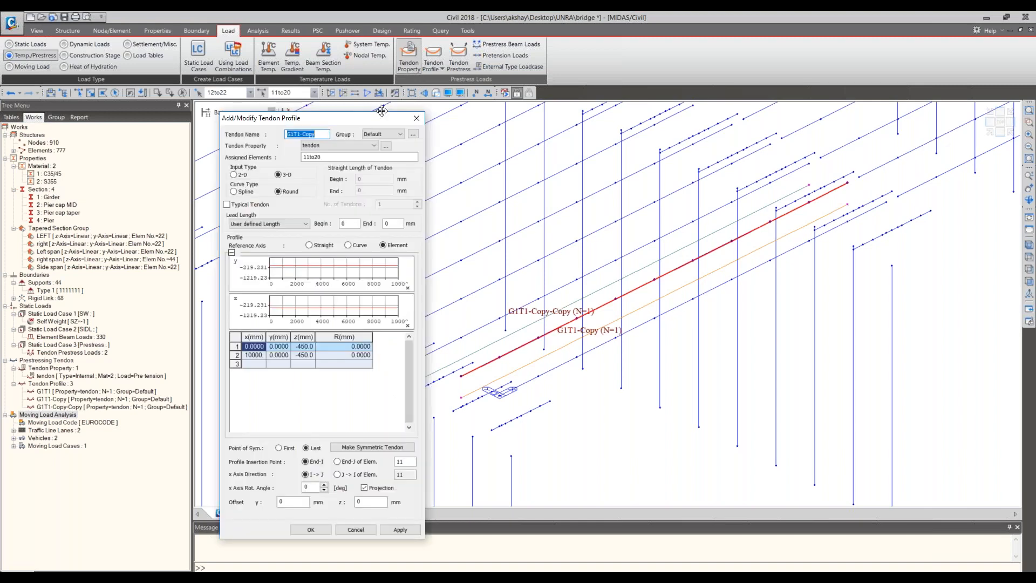
pyautogui.press('BackSpace')
pyautogui.press('BackSpace')
pyautogui.press('BackSpace')
pyautogui.press('BackSpace')
pyautogui.press('BackSpace')
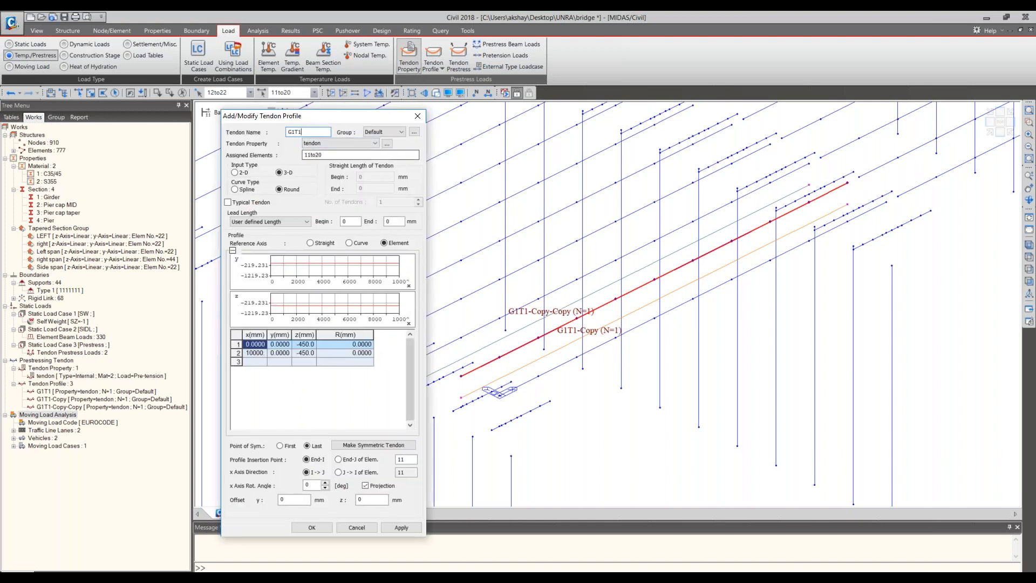
pyautogui.press('Left')
pyautogui.press('Left')
pyautogui.press('BackSpace')
pyautogui.write('2')
pyautogui.click(312, 527)
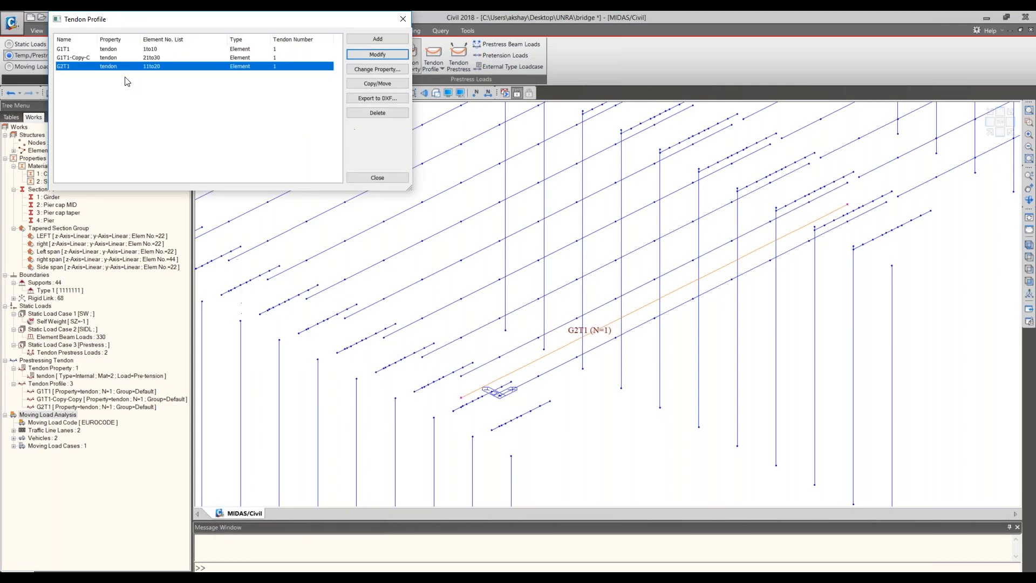
# - Rename the tendon profile assigned to elements 21to30 on the third girder as G3T1
pyautogui.click(378, 56)
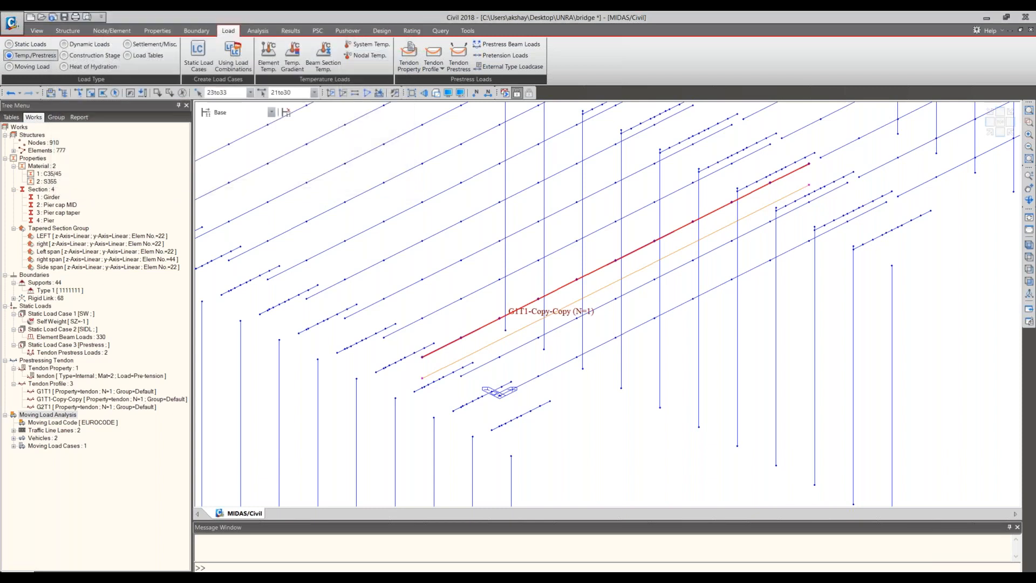
pyautogui.press('BackSpace')
pyautogui.write('G')
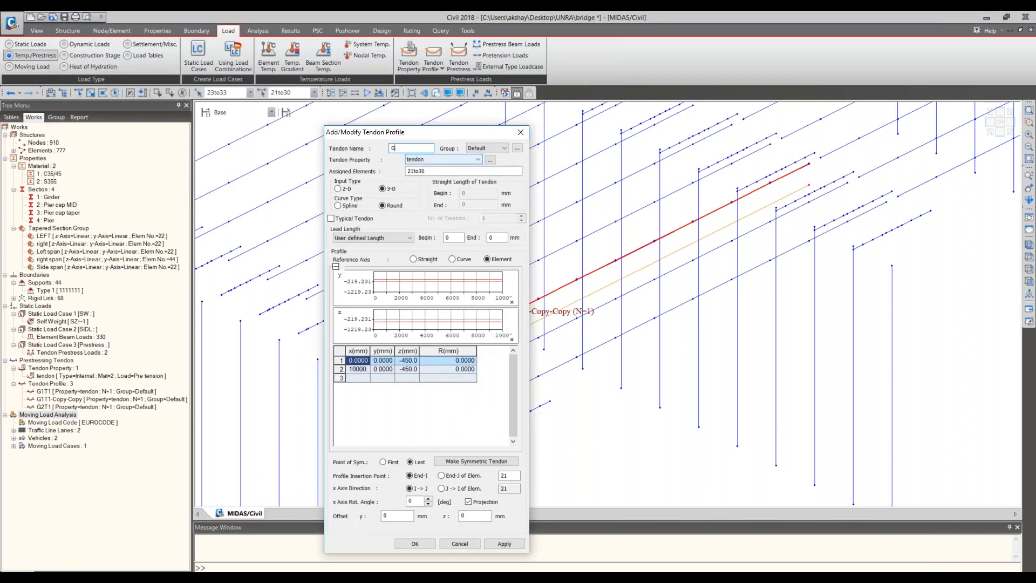
pyautogui.write('31')
pyautogui.press('BackSpace')
pyautogui.write('T1')
pyautogui.click(415, 544)
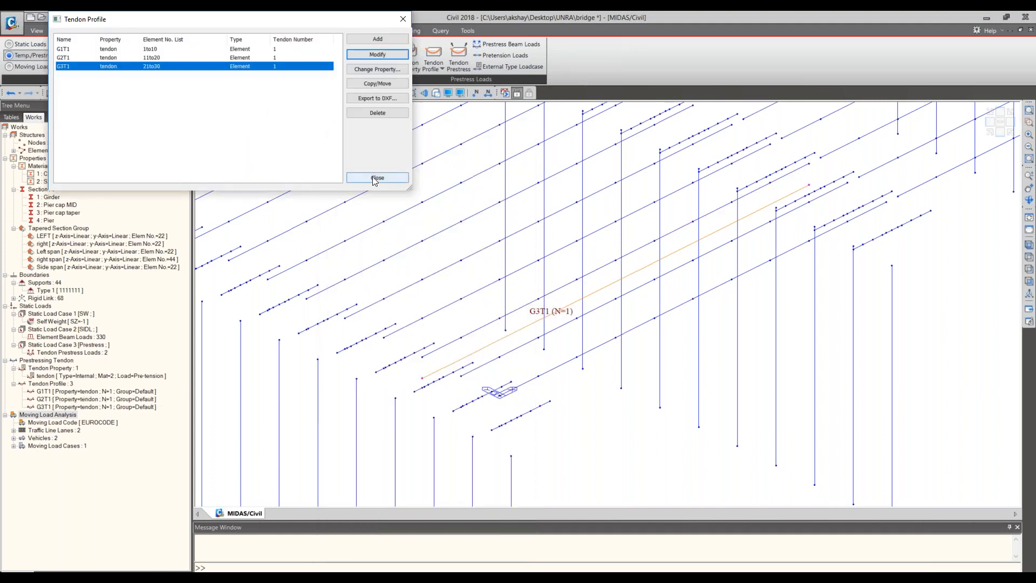
# - Copy tendon profile G3T1 to the fourth girder using an equal distance of 0, 1000, 0 mm picked between girders
pyautogui.click(381, 82)
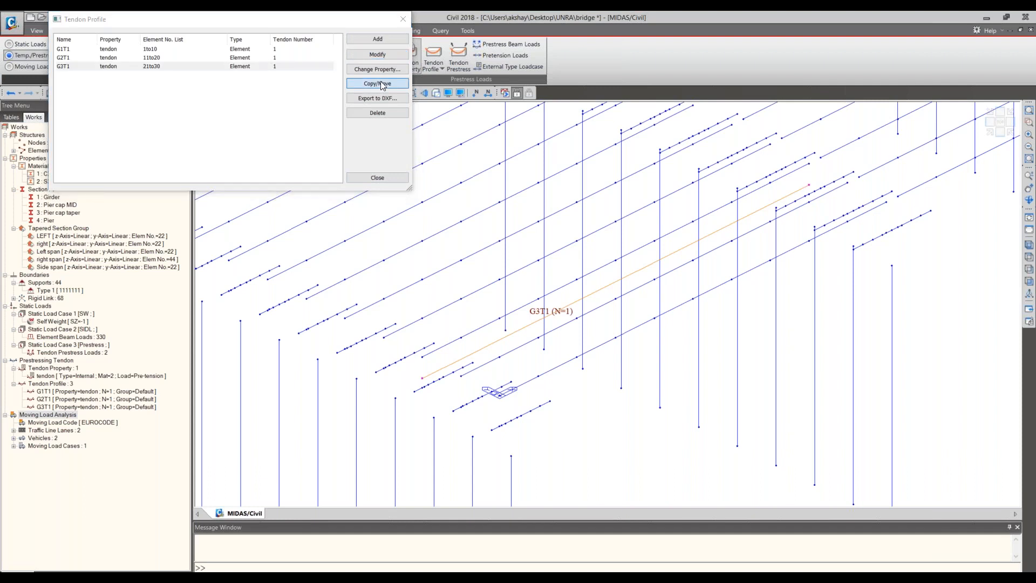
pyautogui.click(501, 321)
pyautogui.click(138, 116)
pyautogui.click(161, 118)
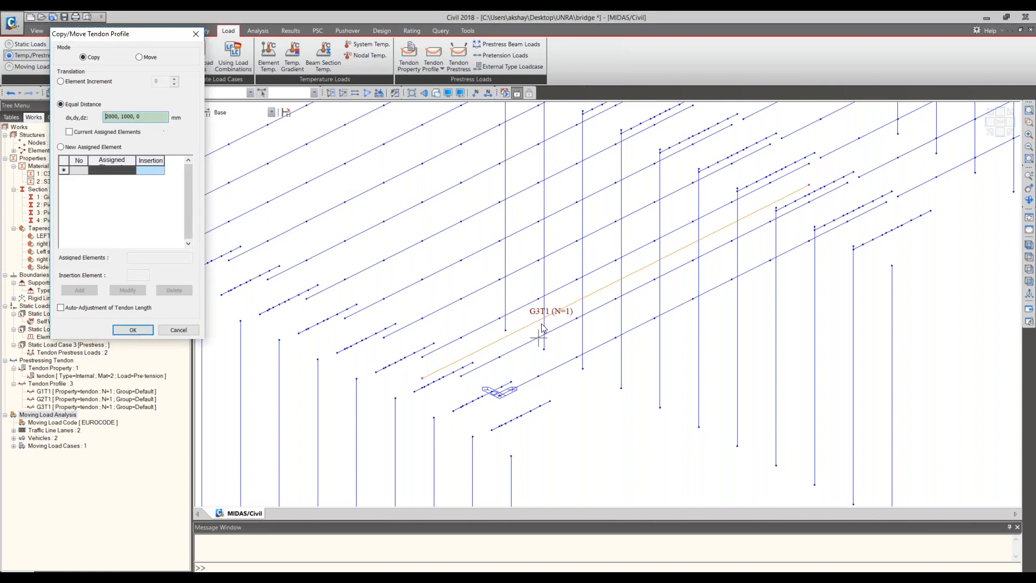
pyautogui.click(500, 319)
pyautogui.click(500, 319)
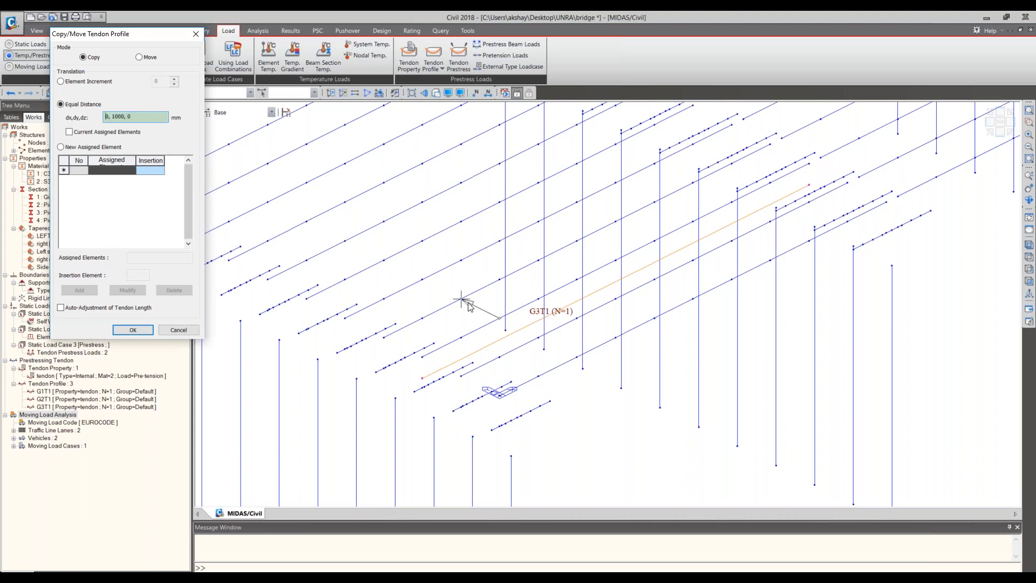
pyautogui.click(126, 331)
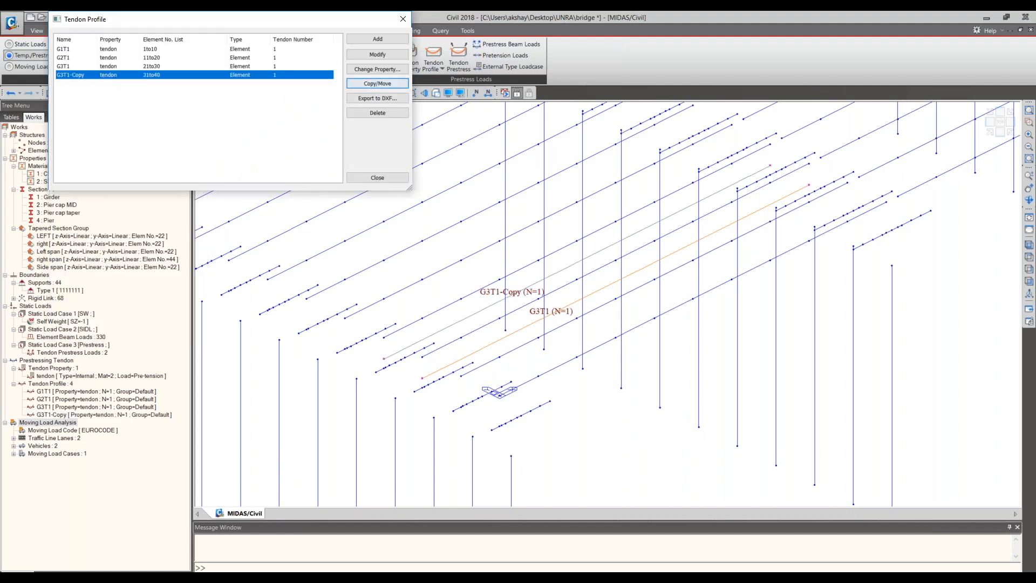
# - Rename the tendon profile assigned to elements 31to40 on the fourth girder as G4T1
pyautogui.click(378, 55)
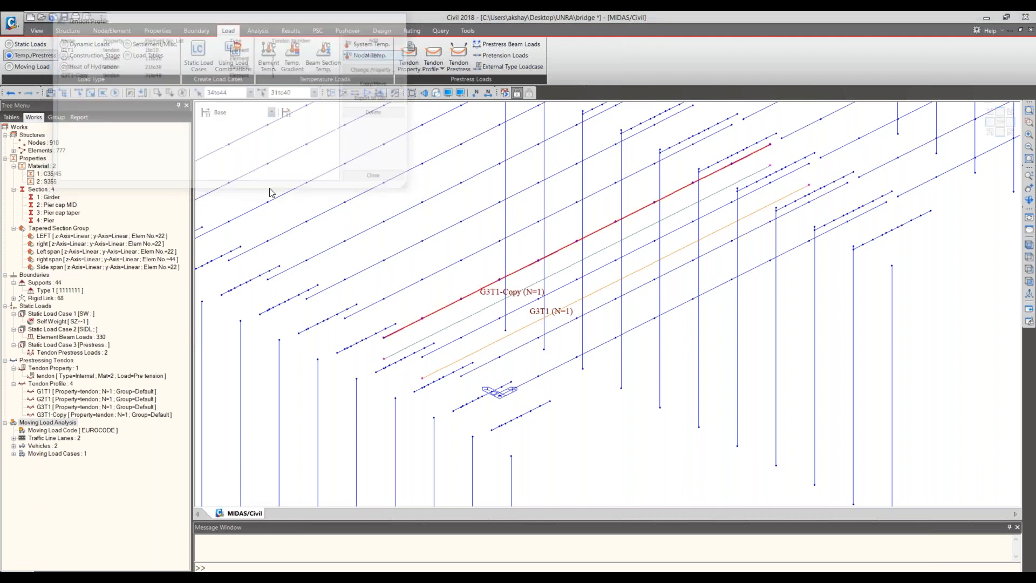
pyautogui.click(306, 198)
pyautogui.press('BackSpace')
pyautogui.press('BackSpace')
pyautogui.press('BackSpace')
pyautogui.press('BackSpace')
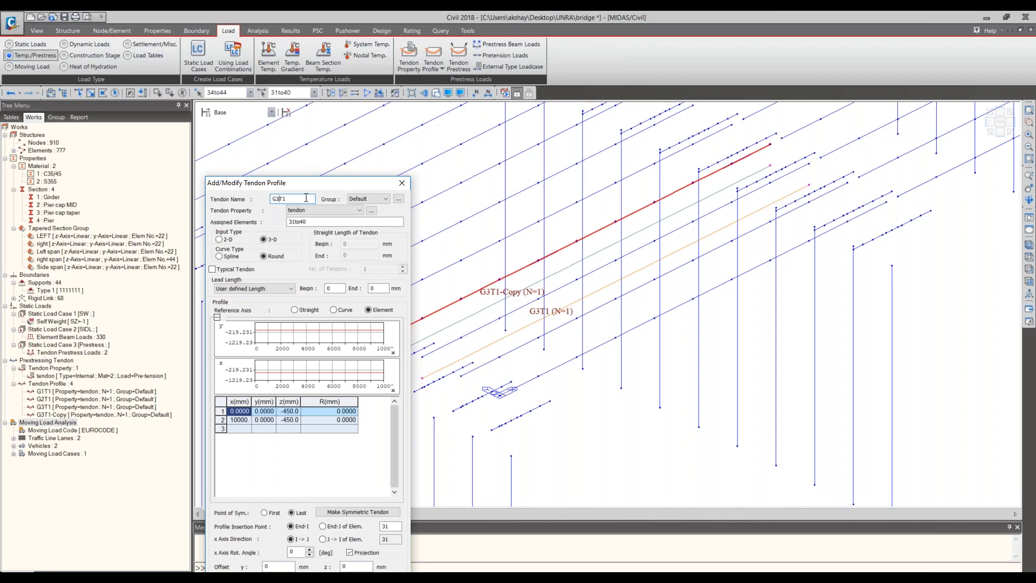
pyautogui.press('Left')
pyautogui.press('Left')
pyautogui.press('BackSpace')
pyautogui.write('4')
pyautogui.moveTo(306, 85); pyautogui.dragTo(308, 88)
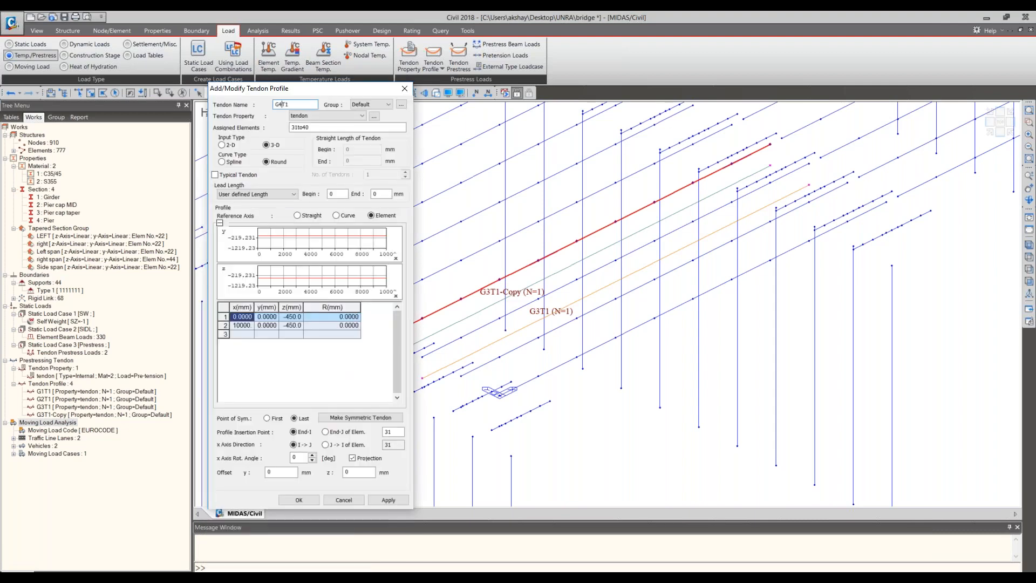
pyautogui.click(310, 496)
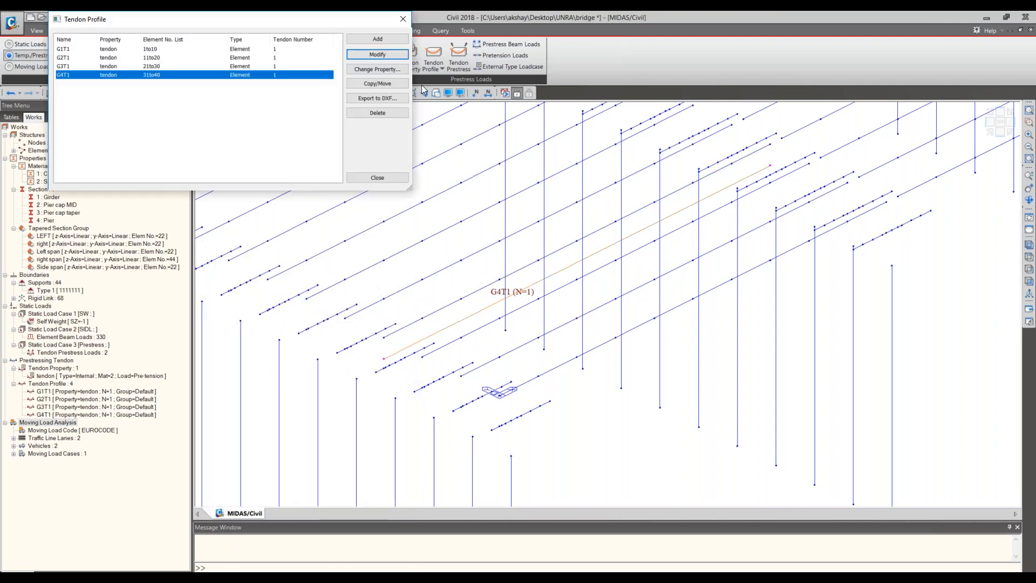
# - Copy tendon profile G4T1 to the fifth girder using an equal distance of 0, 1000, 0 mm picked between girders
pyautogui.click(377, 69)
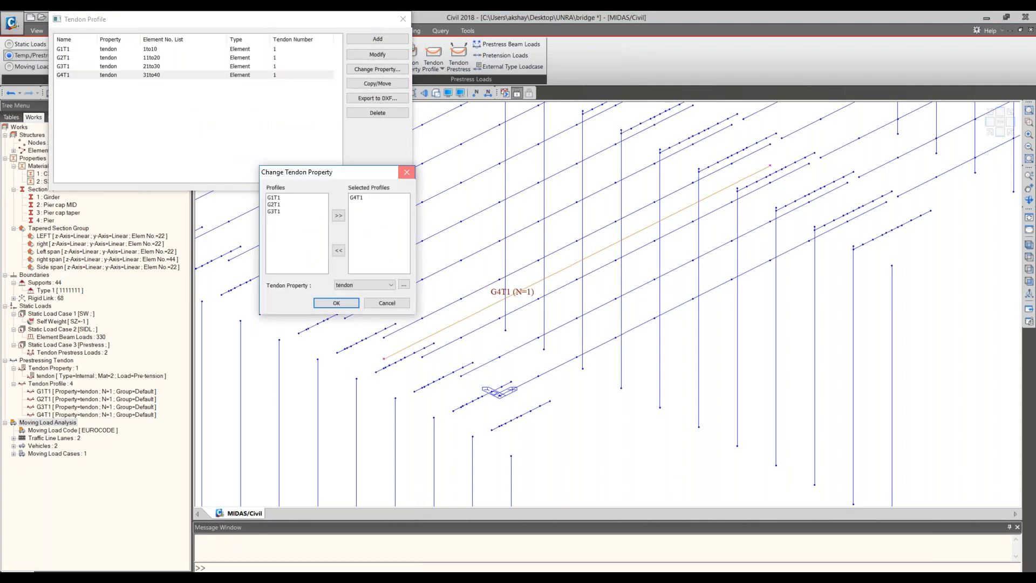
pyautogui.click(407, 172)
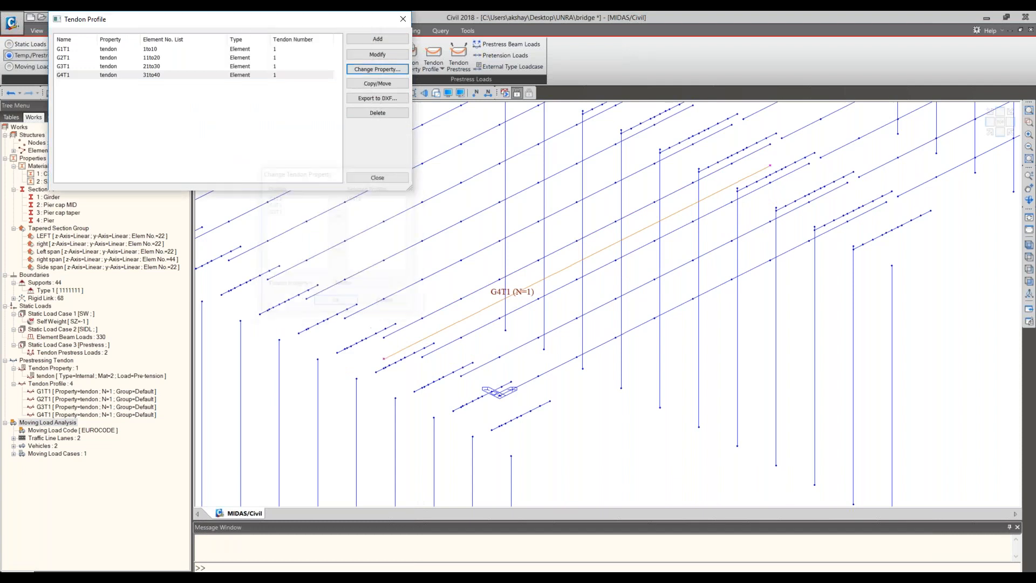
pyautogui.click(389, 84)
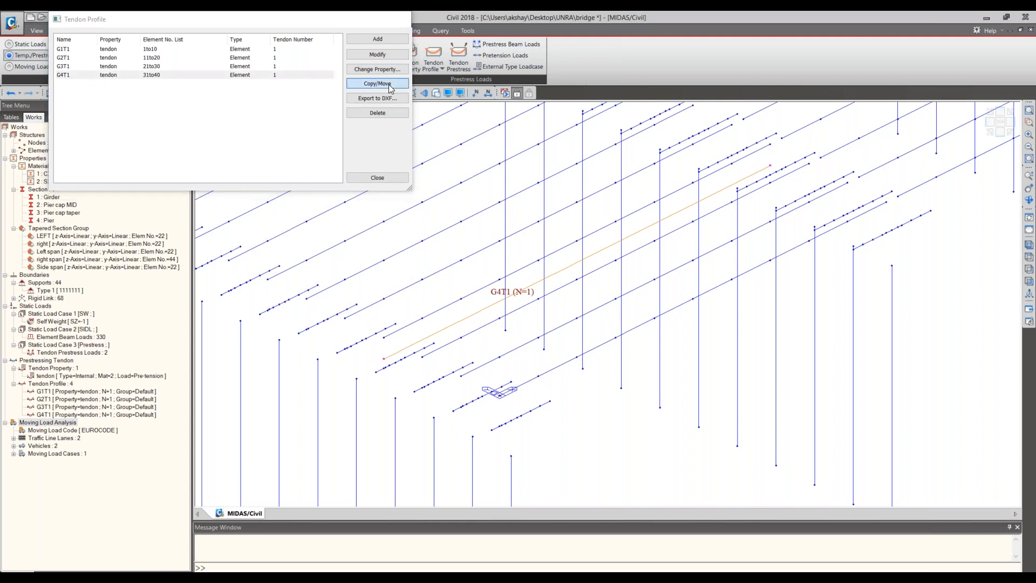
pyautogui.click(86, 106)
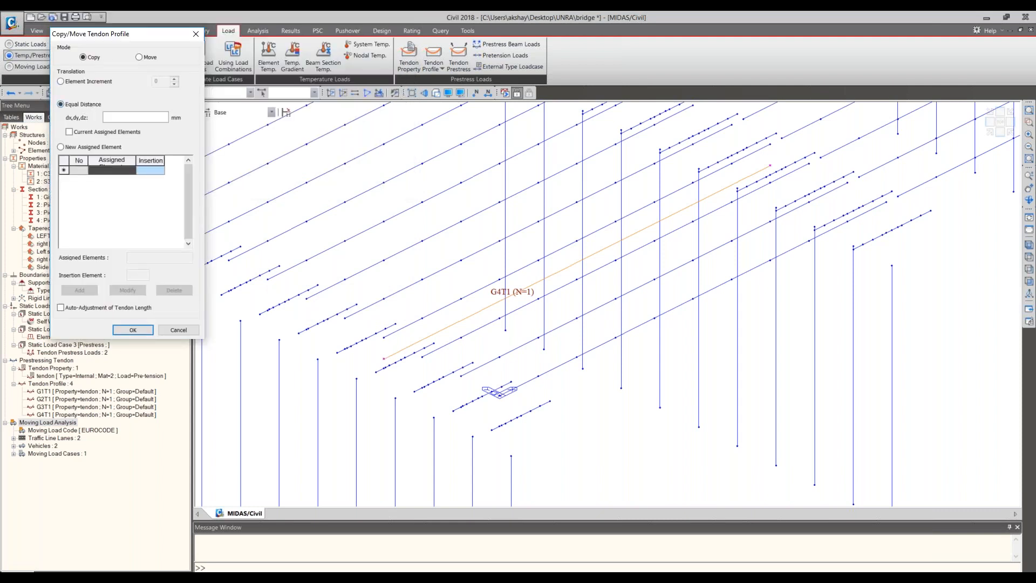
pyautogui.click(108, 117)
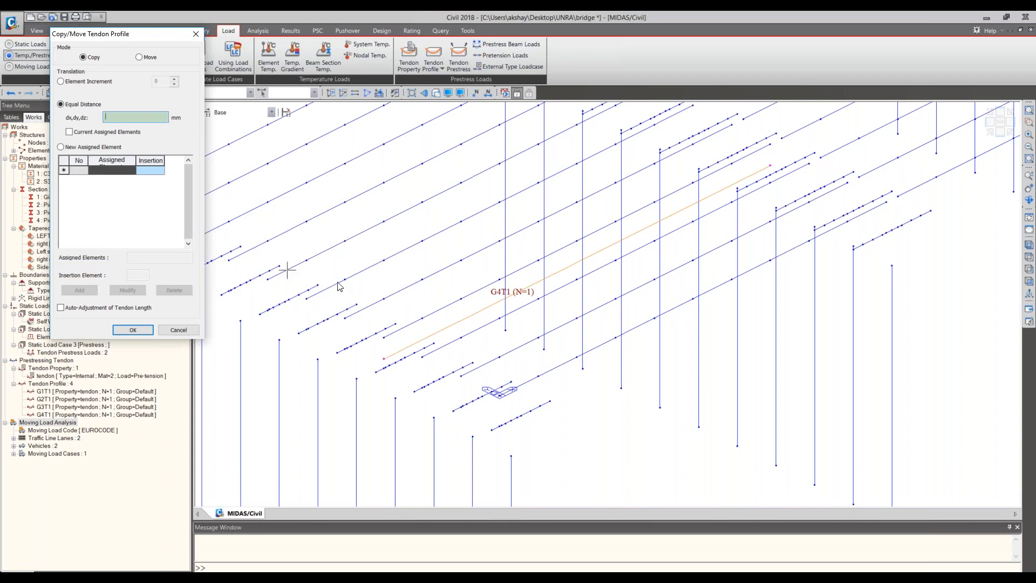
pyautogui.click(462, 299)
pyautogui.click(423, 281)
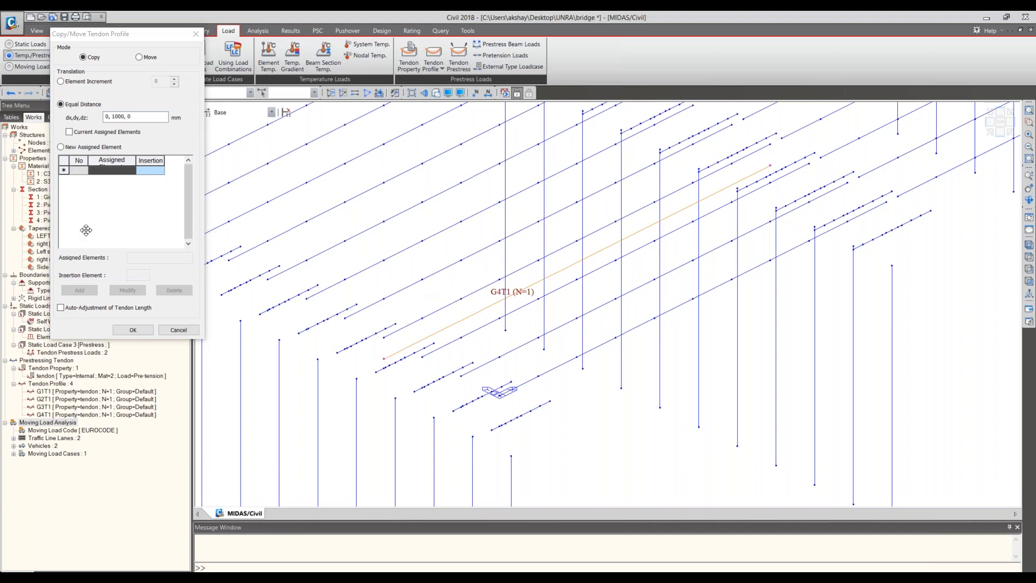
pyautogui.click(64, 149)
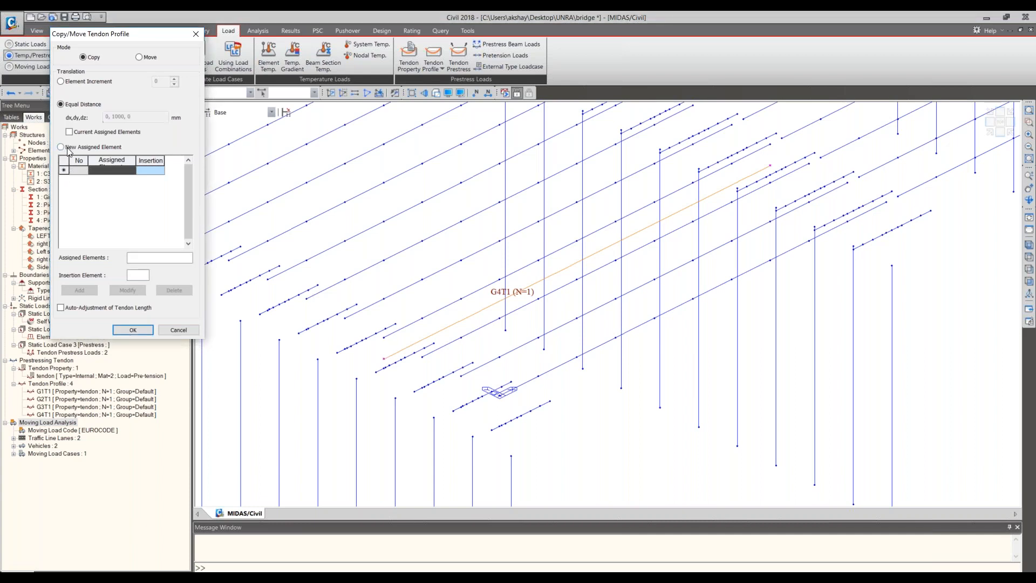
pyautogui.click(62, 148)
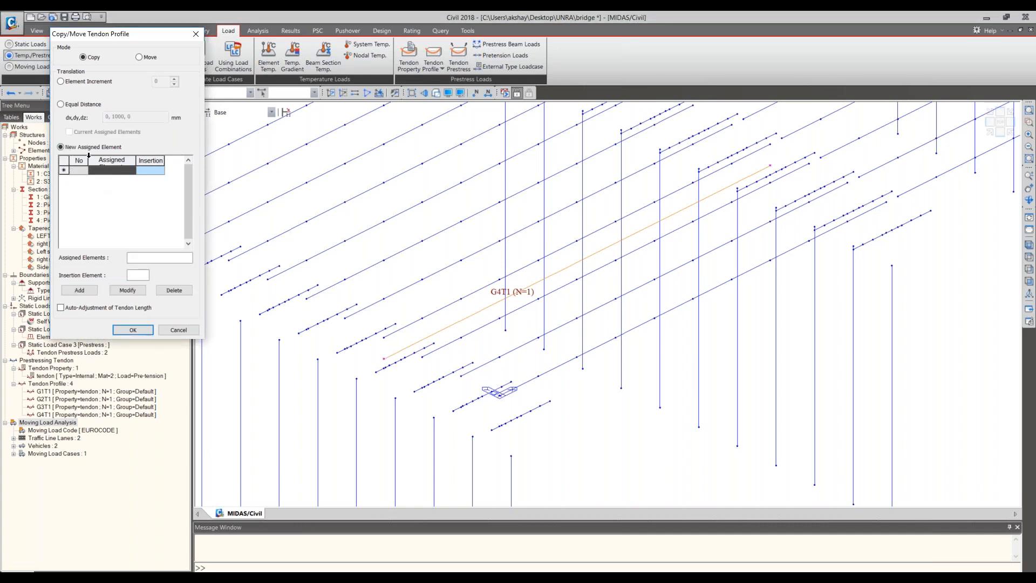
pyautogui.click(62, 106)
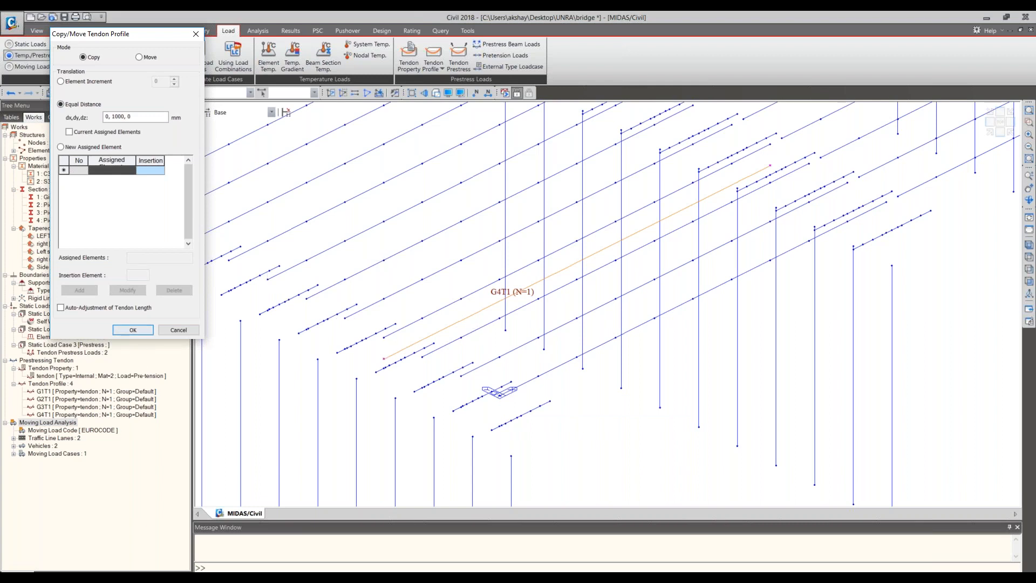
pyautogui.click(135, 330)
# - Rename the tendon profile assigned to elements 41to50 on the fifth girder as G5T1
pyautogui.click(71, 83)
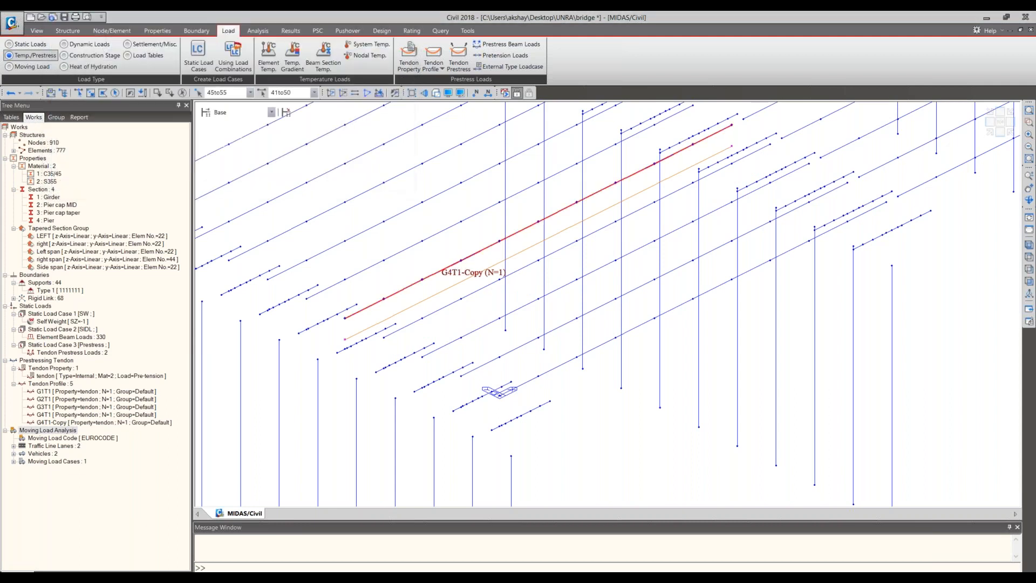
pyautogui.click(274, 158)
pyautogui.press('BackSpace')
pyautogui.press('BackSpace')
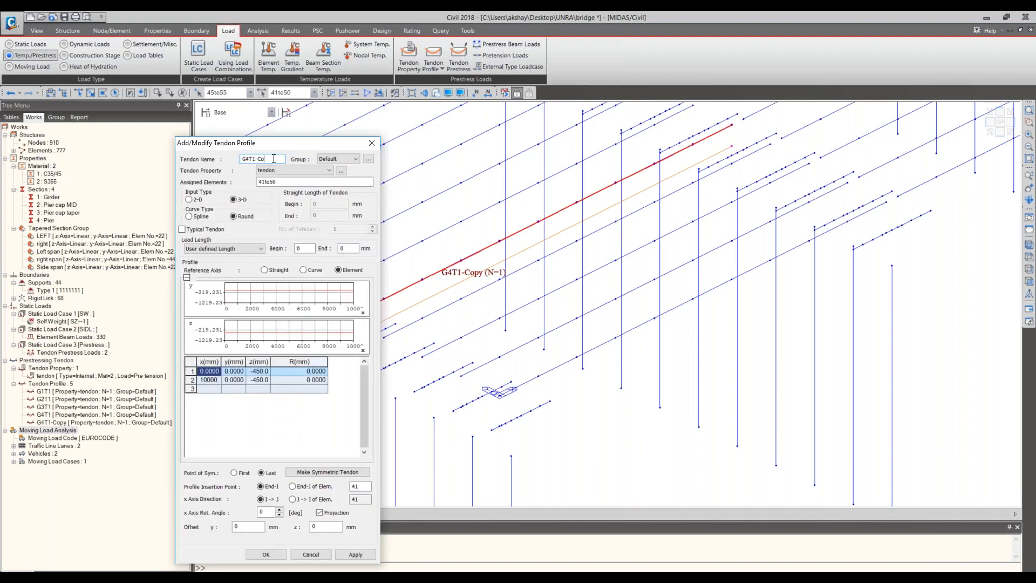
pyautogui.press('BackSpace')
pyautogui.press('BackSpace')
pyautogui.press('BackSpace')
pyautogui.write('5')
pyautogui.moveTo(252, 143); pyautogui.dragTo(261, 84)
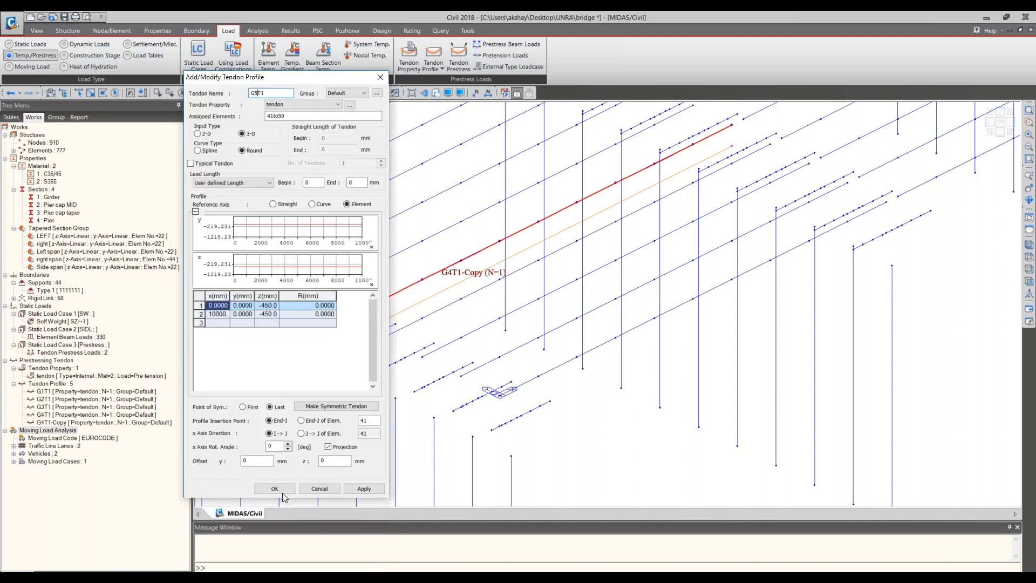
pyautogui.click(282, 490)
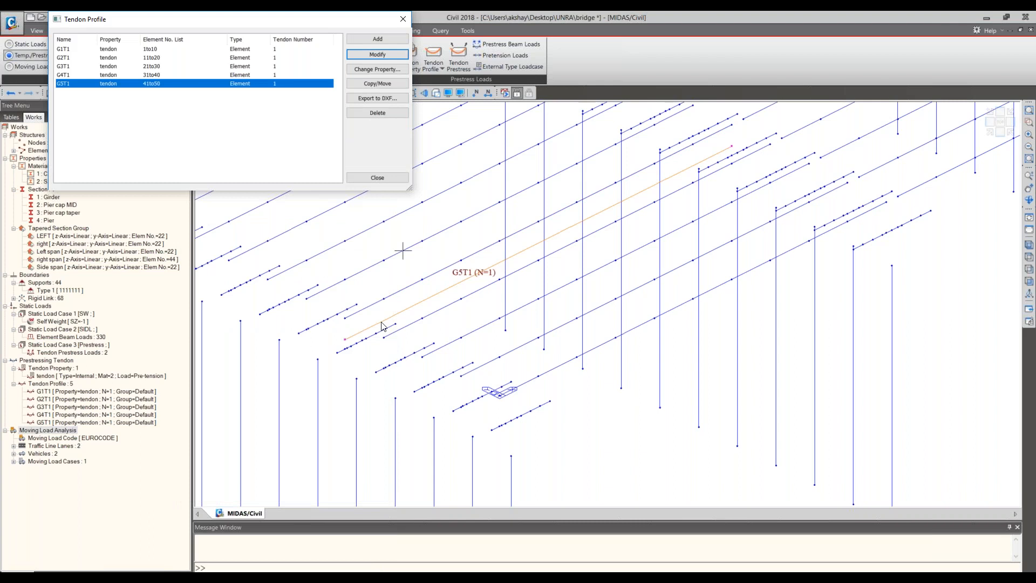
# - Copy tendon profile G5T1 to the sixth girder using an equal distance of 0, 1000, 0 mm picked between girders
pyautogui.moveTo(382, 326); pyautogui.dragTo(428, 576, button='middle')
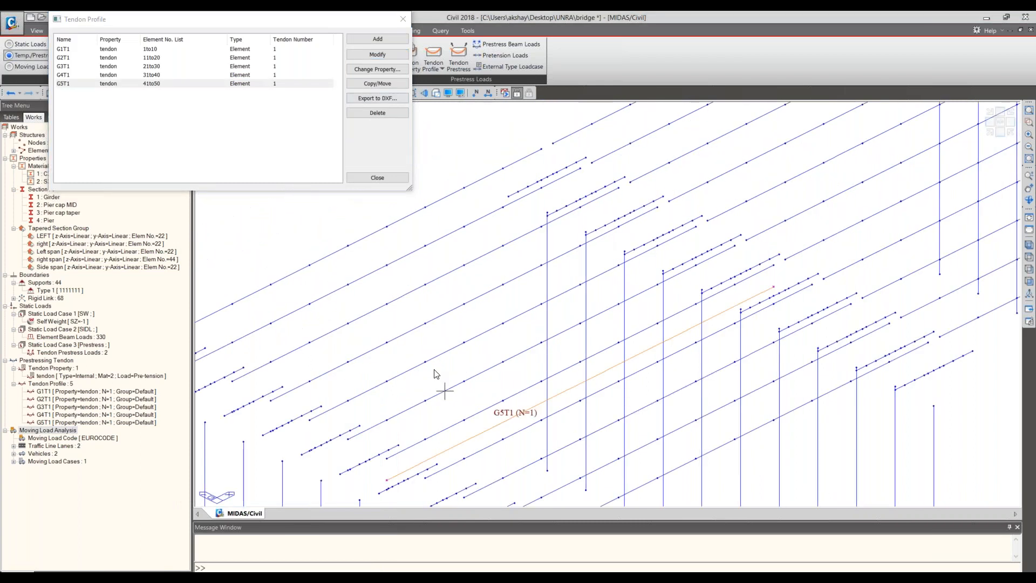
pyautogui.click(377, 83)
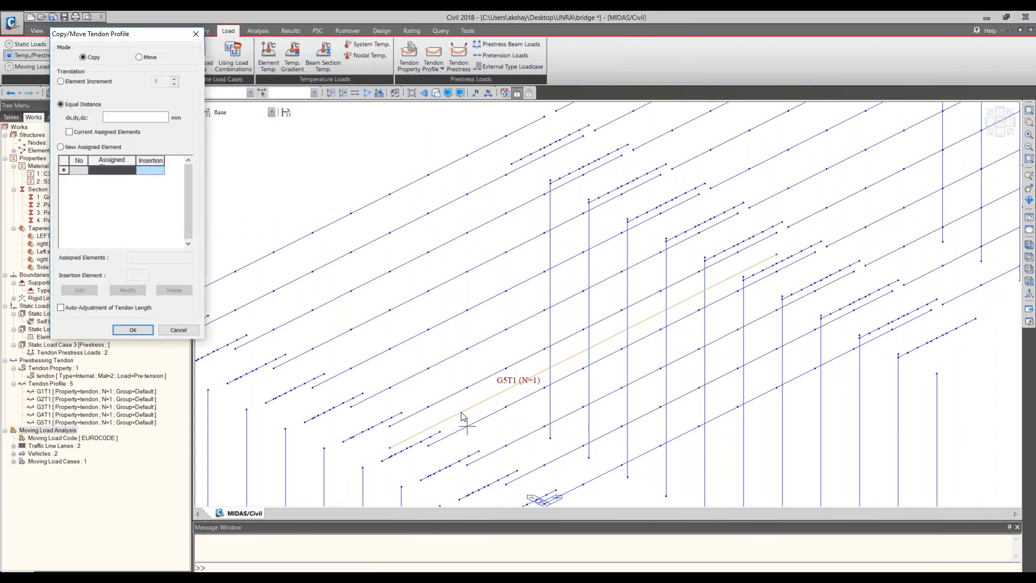
pyautogui.click(436, 374)
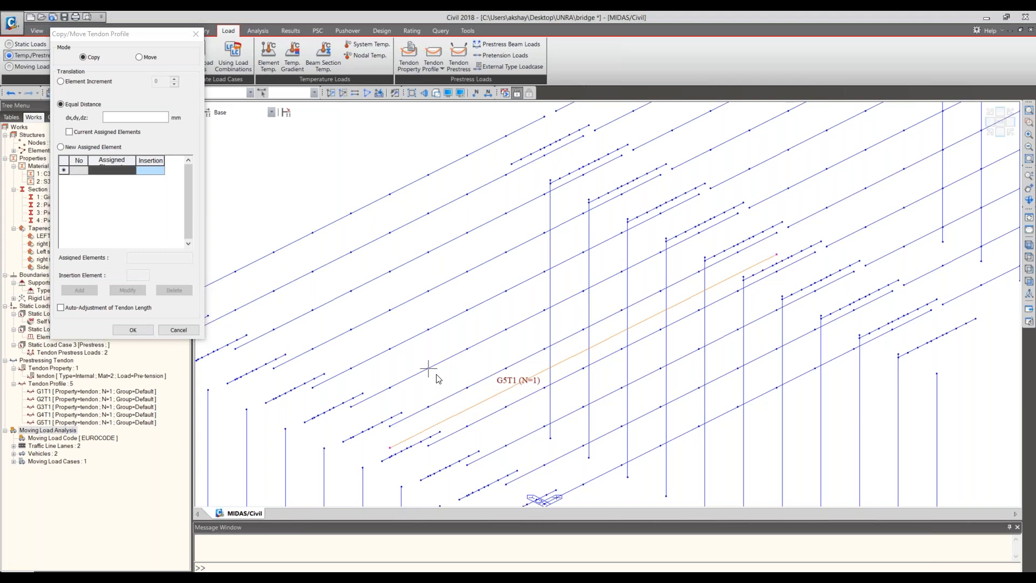
pyautogui.click(503, 361)
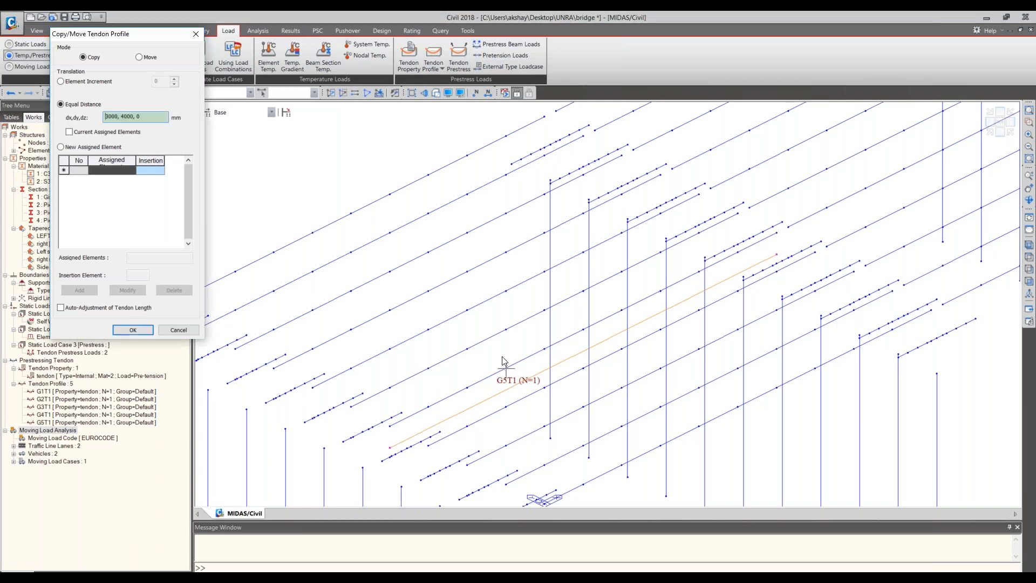
pyautogui.click(429, 368)
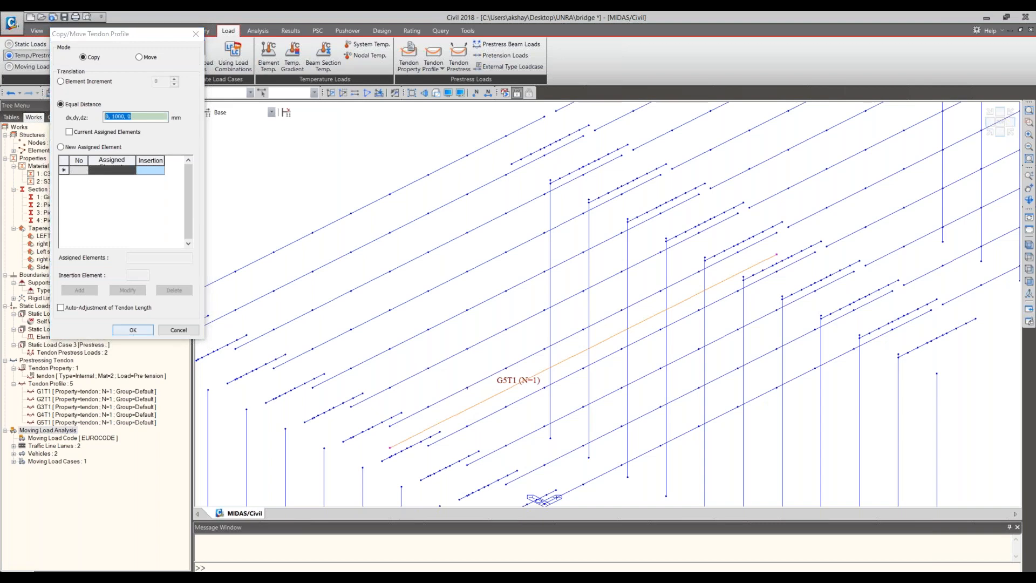
pyautogui.press('Return')
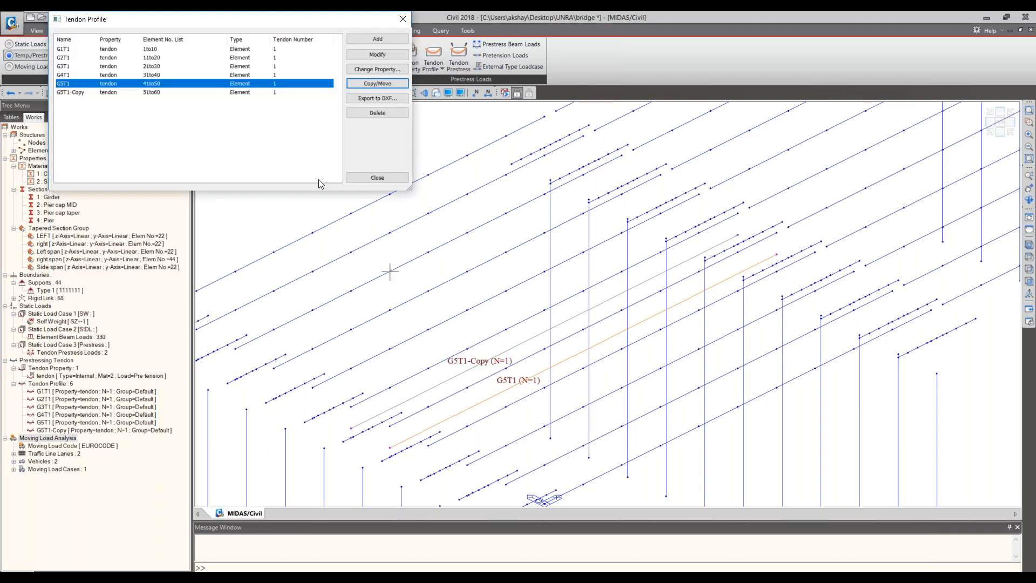
# - Copy the sixth girder's tendon profile to the seventh girder using an equal distance of 0, 1000, 0 mm picked between girders
pyautogui.click(390, 86)
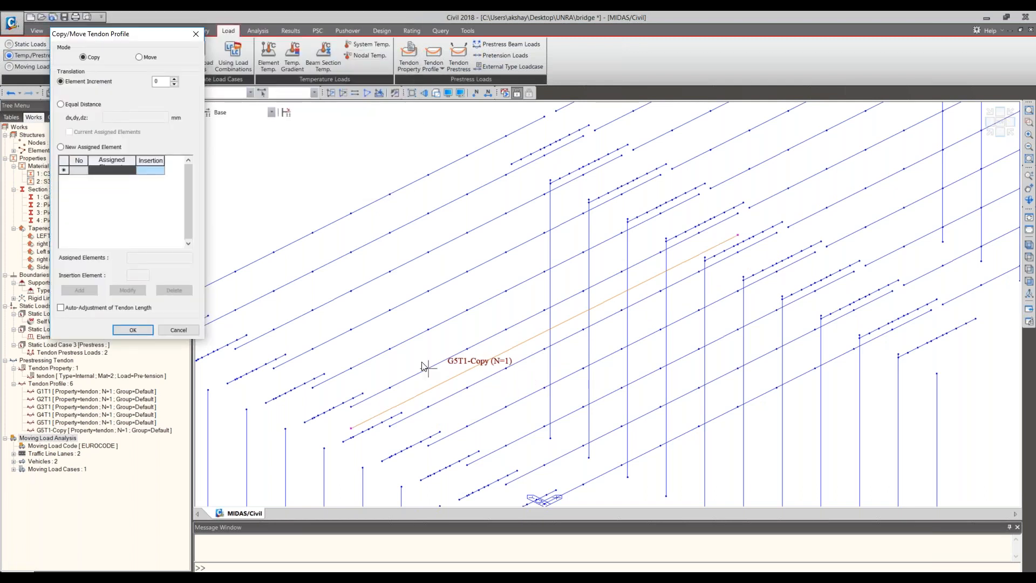
pyautogui.moveTo(422, 362); pyautogui.dragTo(73, 105, button='middle')
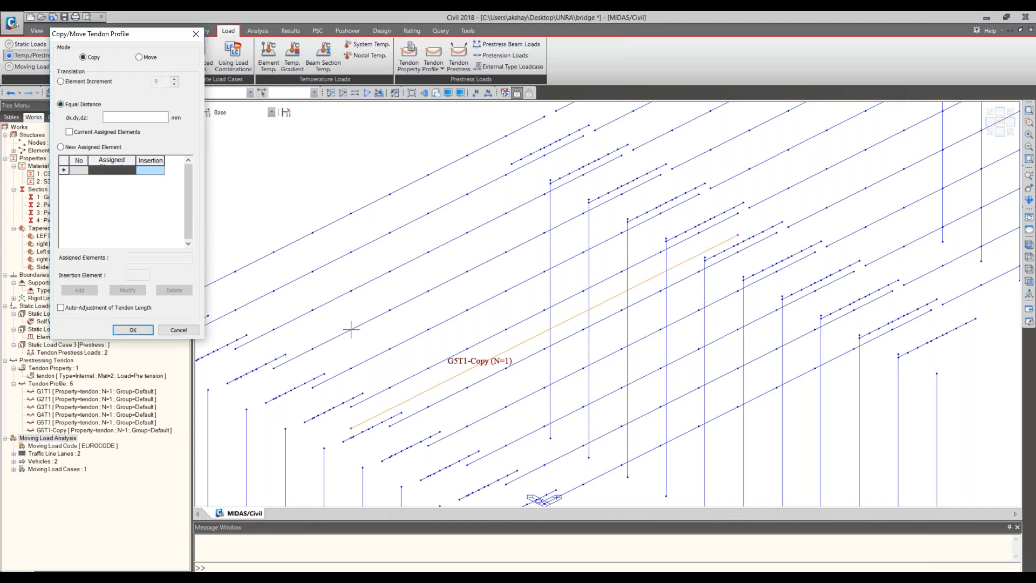
pyautogui.click(136, 117)
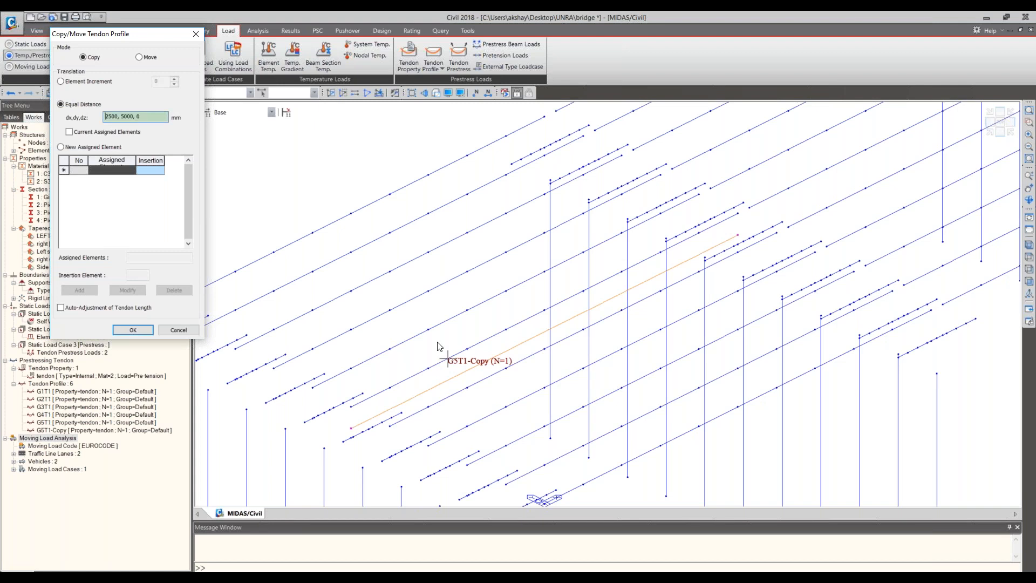
pyautogui.click(391, 348)
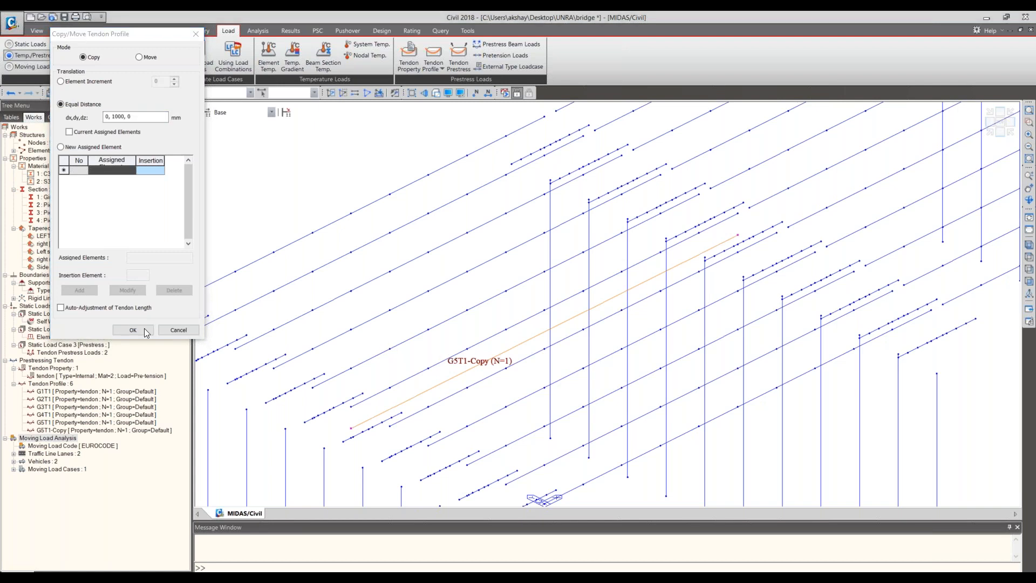
pyautogui.click(133, 330)
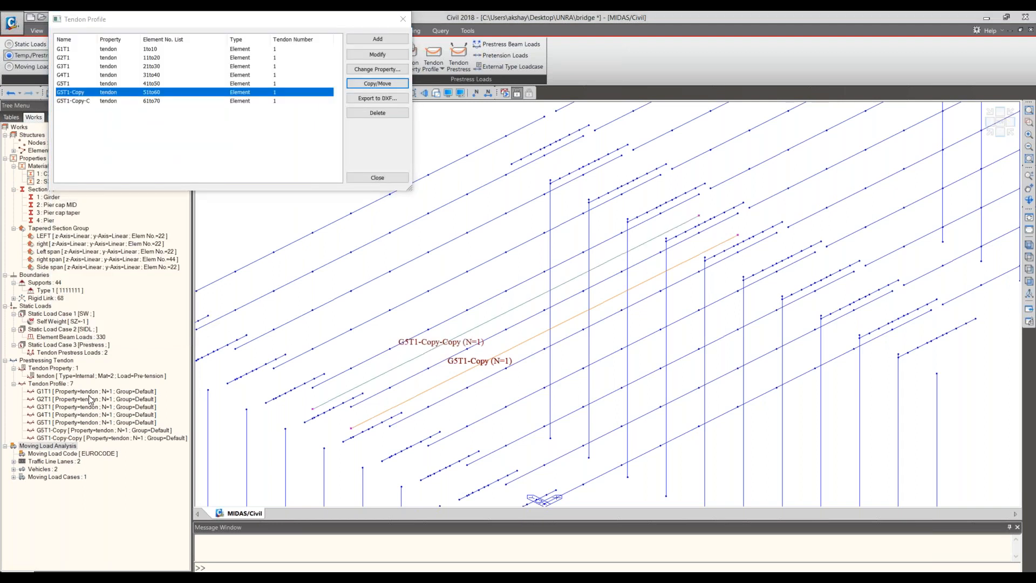
# - Rename the tendon profile assigned to elements 51to60 on the sixth girder as G6T1
pyautogui.click(90, 391)
pyautogui.click(86, 92)
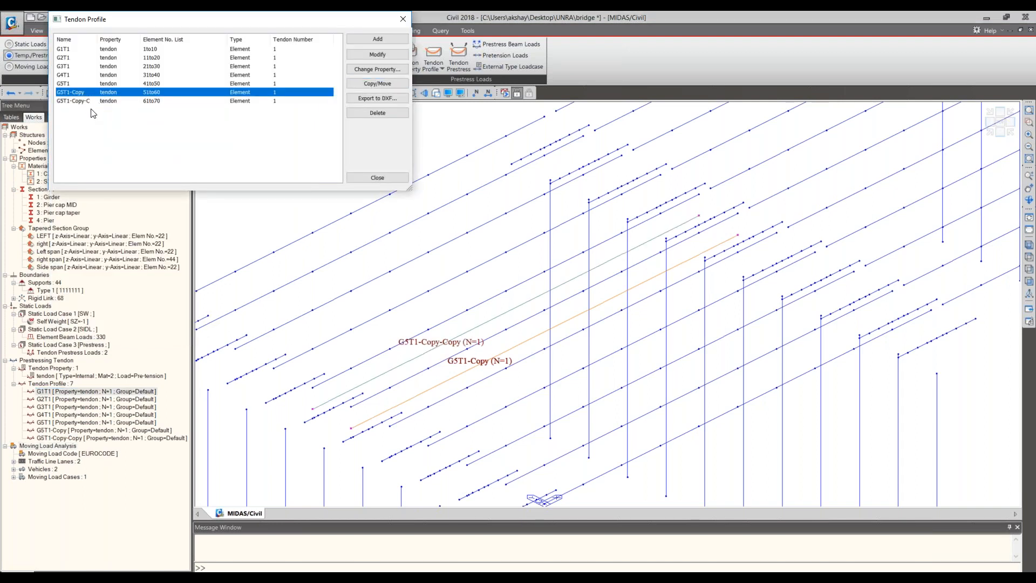
pyautogui.click(91, 101)
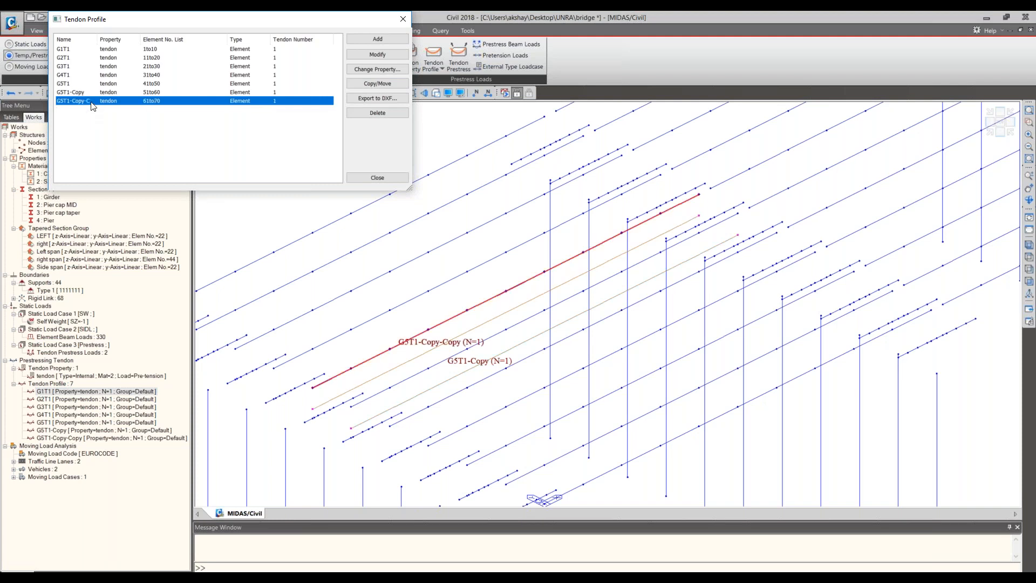
pyautogui.press('Escape')
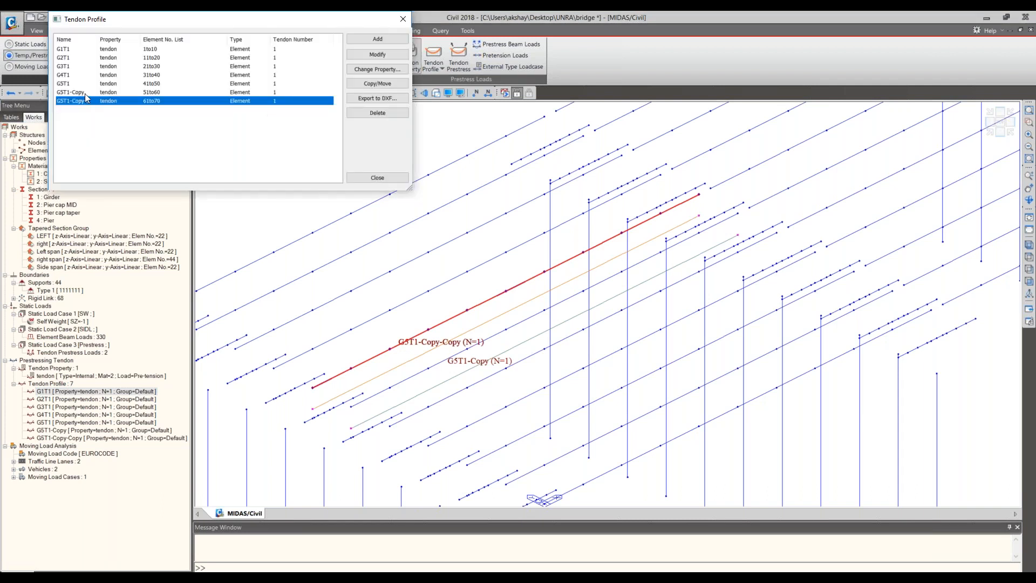
pyautogui.click(85, 92)
pyautogui.click(366, 54)
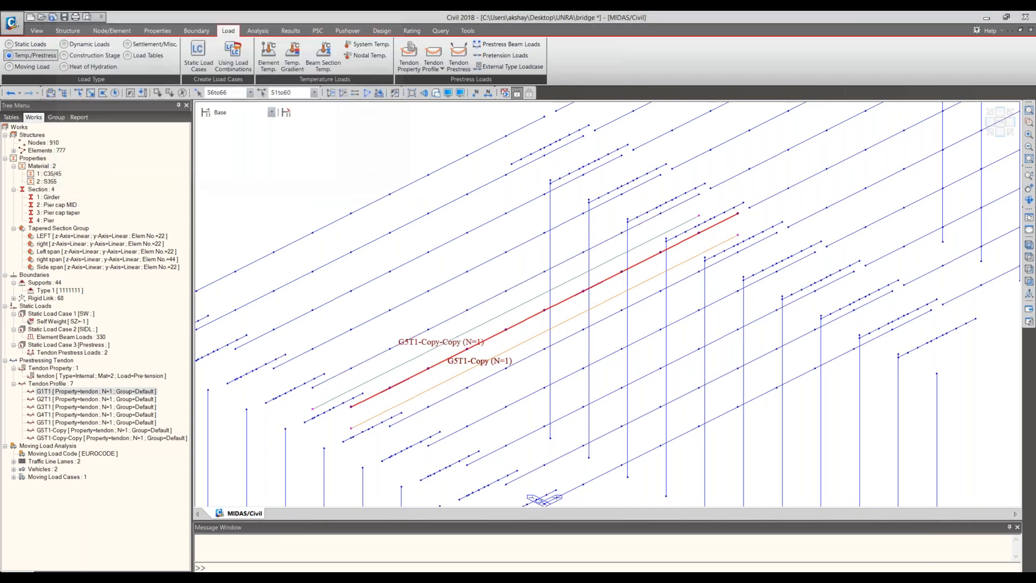
pyautogui.click(433, 130)
pyautogui.press('BackSpace')
pyautogui.press('BackSpace')
pyautogui.press('BackSpace')
pyautogui.press('BackSpace')
pyautogui.press('BackSpace')
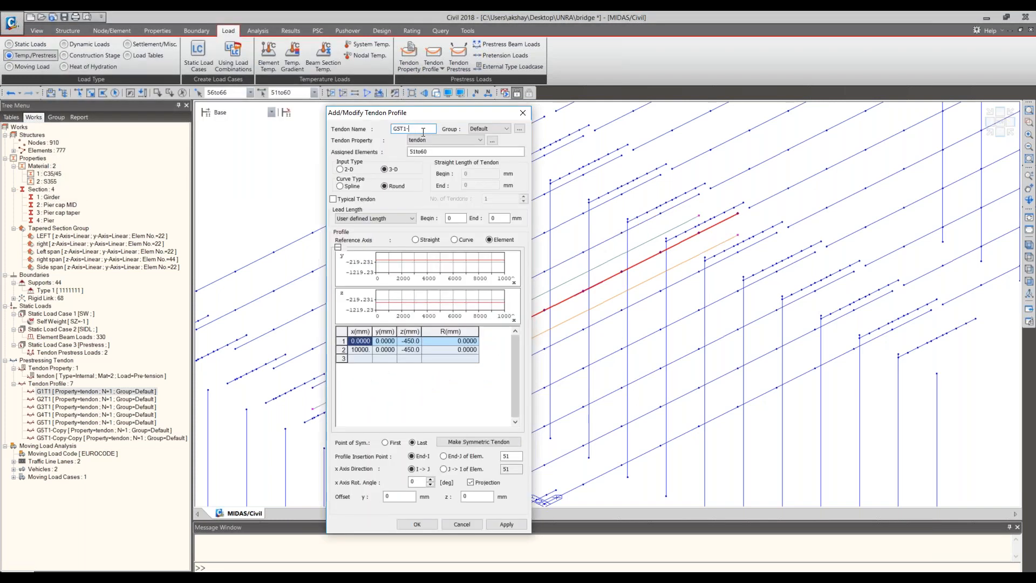
pyautogui.click(401, 128)
pyautogui.click(409, 527)
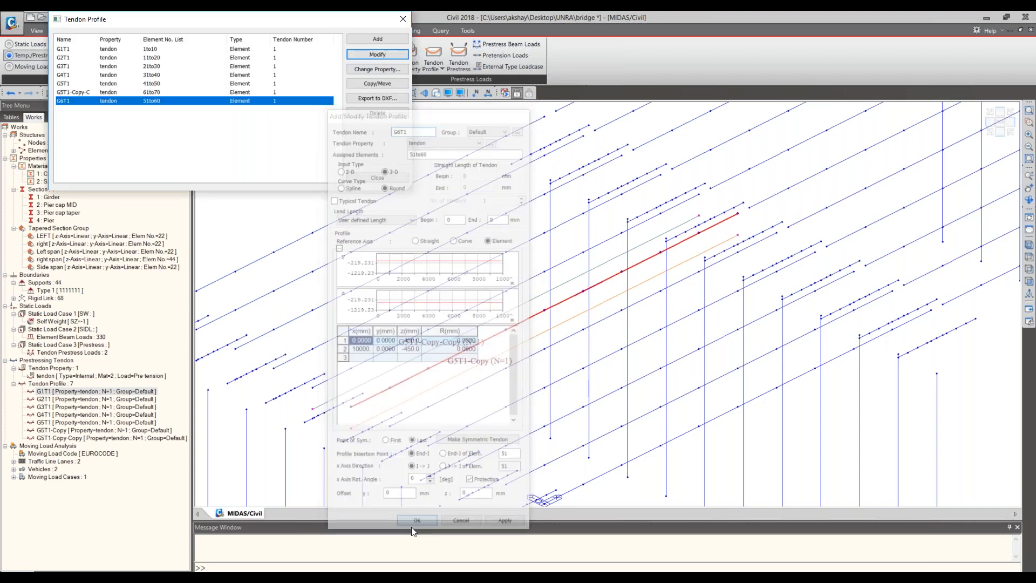
# - Rename the tendon profile assigned to elements 61to70 on the seventh girder as G7T1 and close the tendon profile list
pyautogui.click(328, 93)
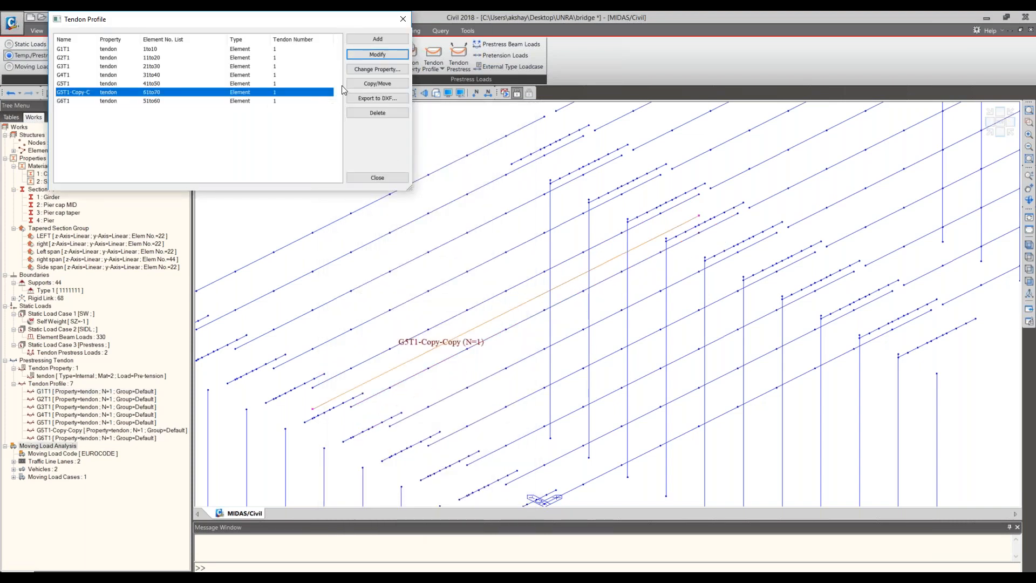
pyautogui.click(377, 54)
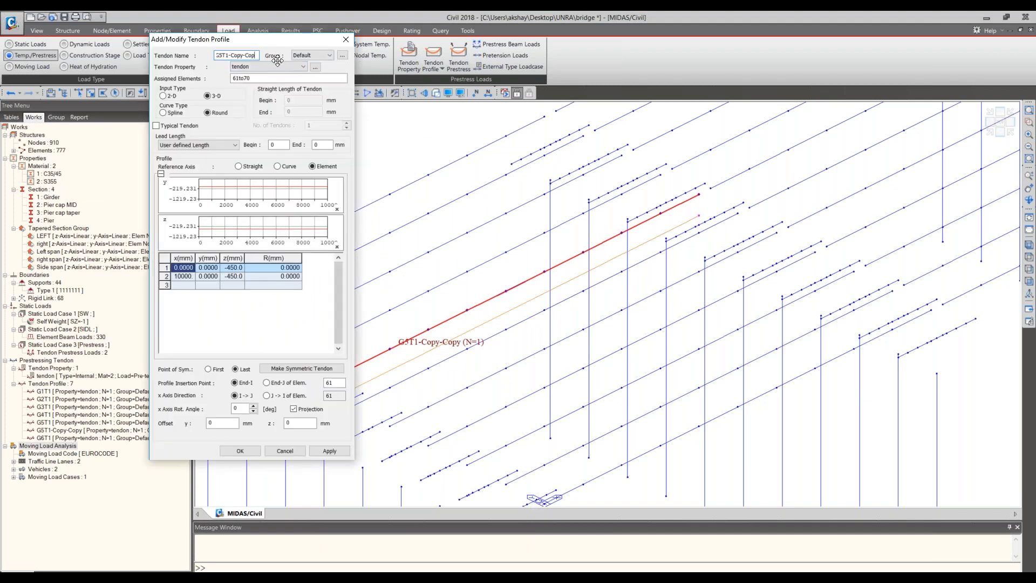
pyautogui.press('BackSpace')
pyautogui.press('BackSpace')
pyautogui.press('BackSpace')
pyautogui.press('BackSpace')
pyautogui.press('BackSpace')
pyautogui.press('BackSpace')
pyautogui.press('BackSpace')
pyautogui.press('BackSpace')
pyautogui.press('BackSpace')
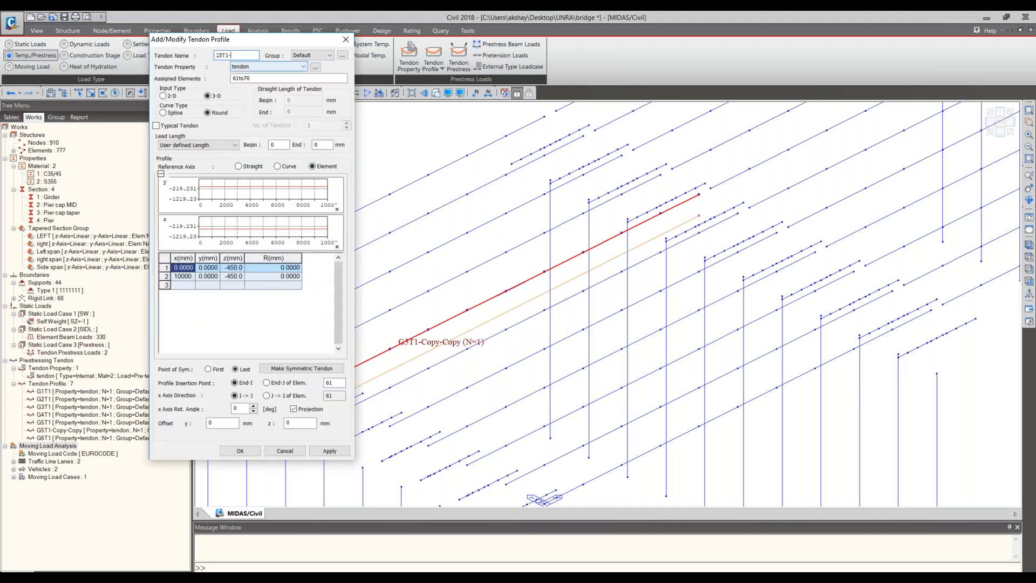
pyautogui.press('BackSpace')
pyautogui.write('7')
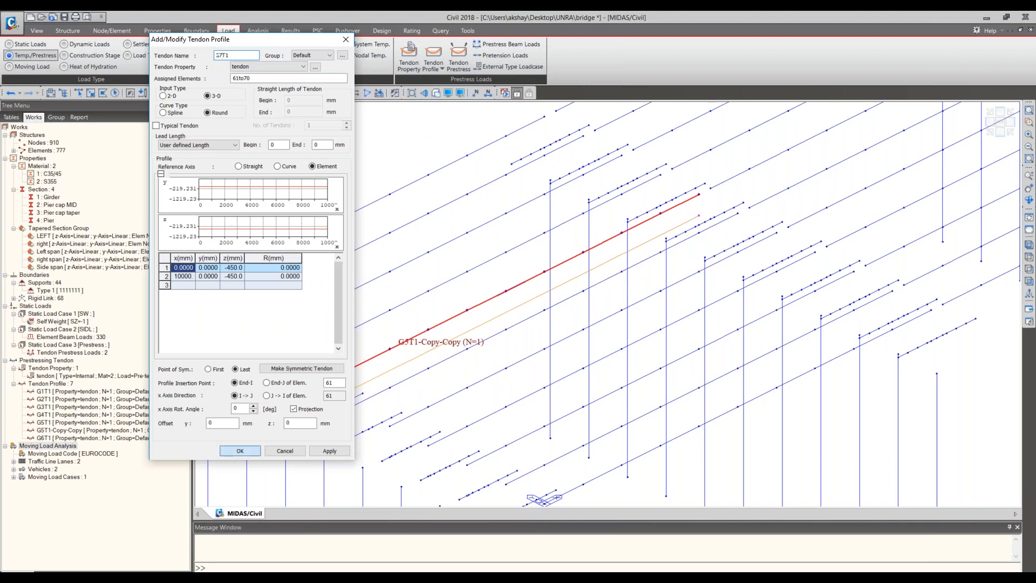
pyautogui.click(244, 449)
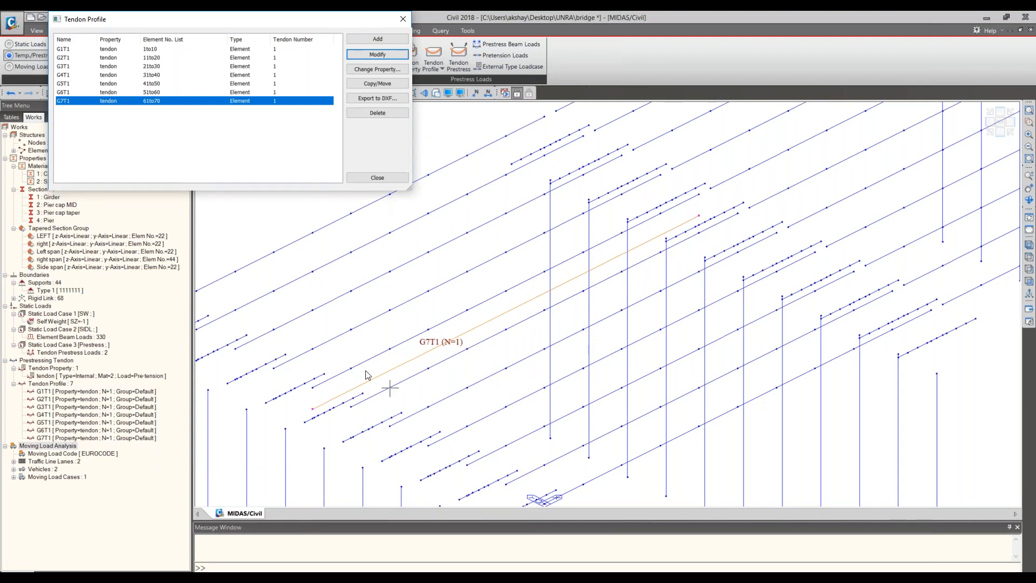
pyautogui.click(365, 180)
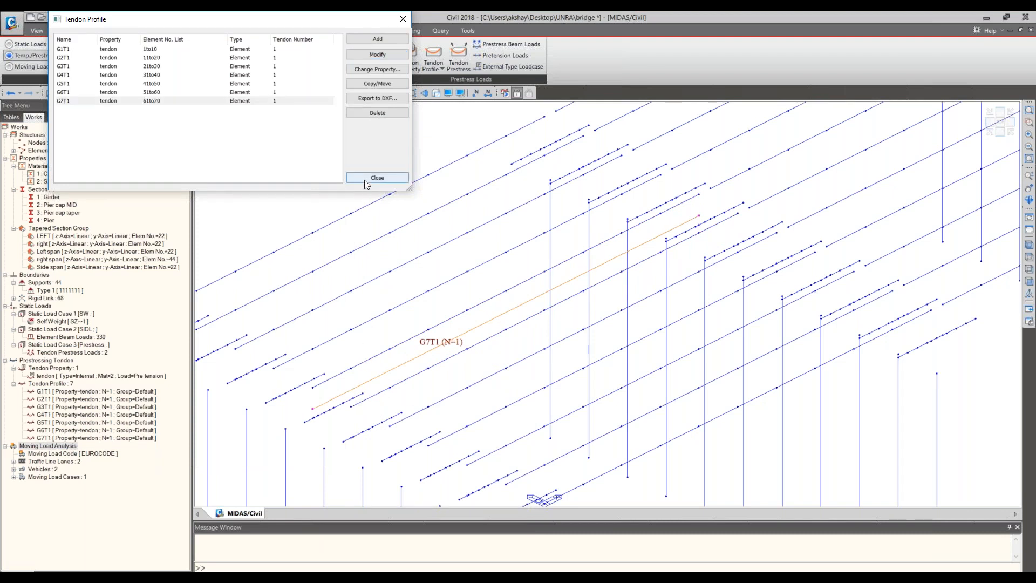
pyautogui.click(365, 180)
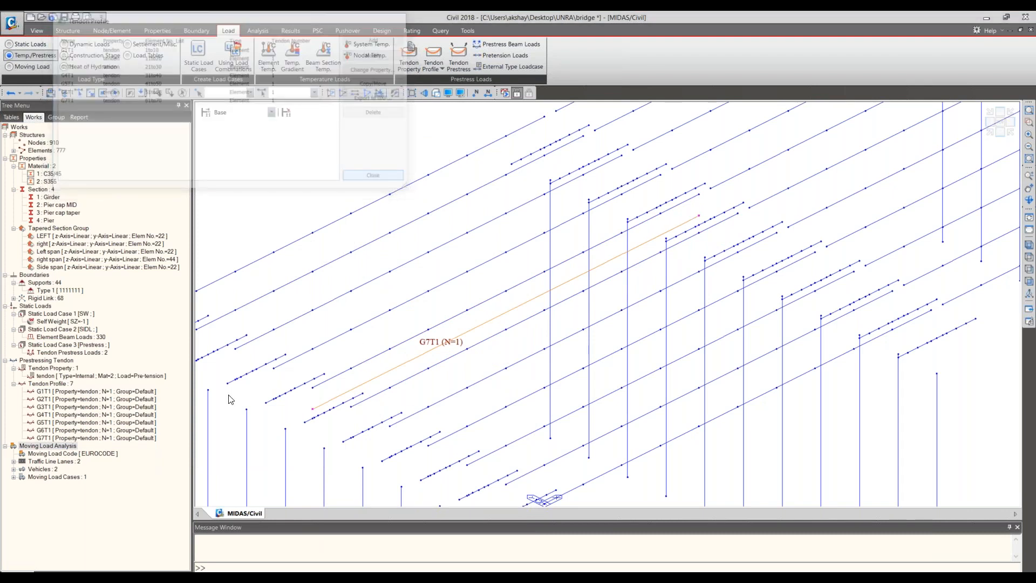
# - Display tendon profiles G1T1 through G7T1 together on the model to check their placement along the girders
pyautogui.rightClick(122, 437)
pyautogui.click(148, 543)
pyautogui.rightClick(80, 430)
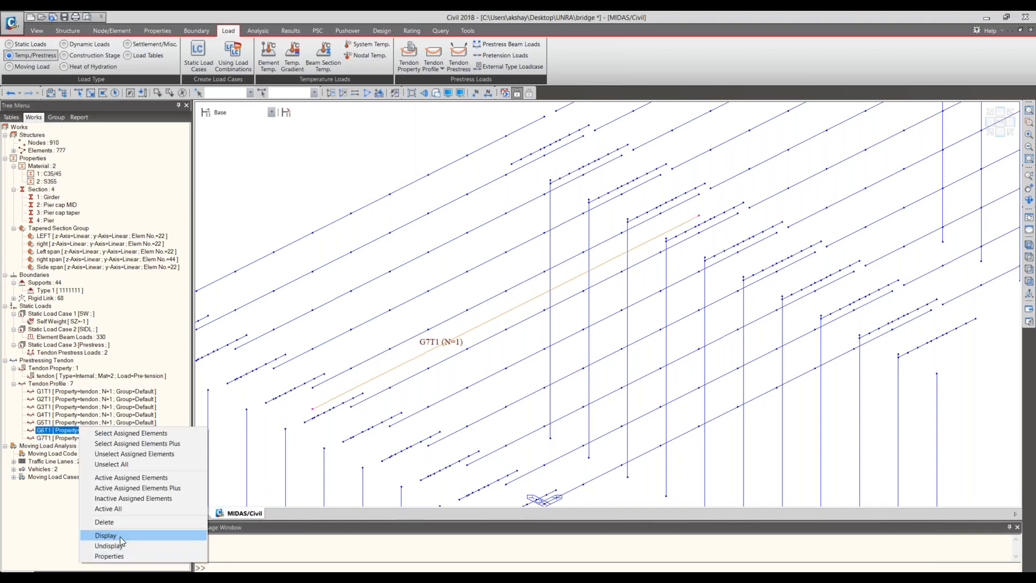
pyautogui.click(120, 537)
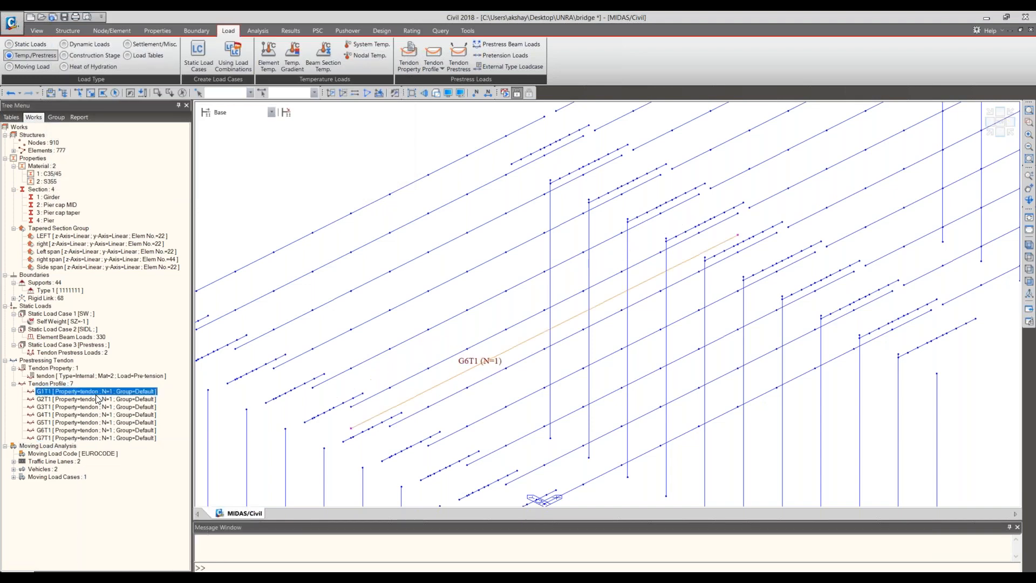
pyautogui.keyDown('shift'); pyautogui.click(97, 439); pyautogui.keyUp('shift')
pyautogui.rightClick(95, 438)
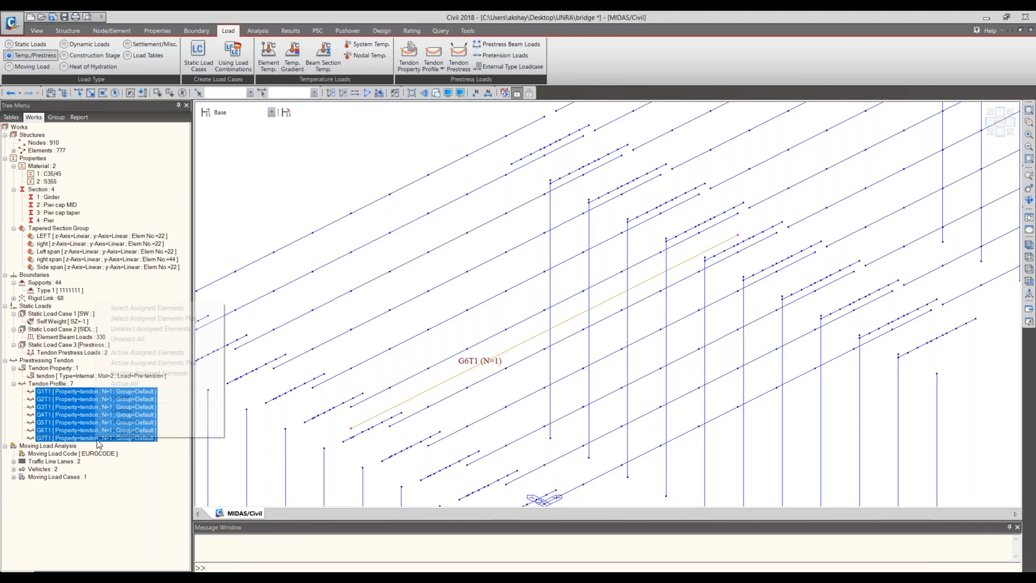
pyautogui.click(138, 410)
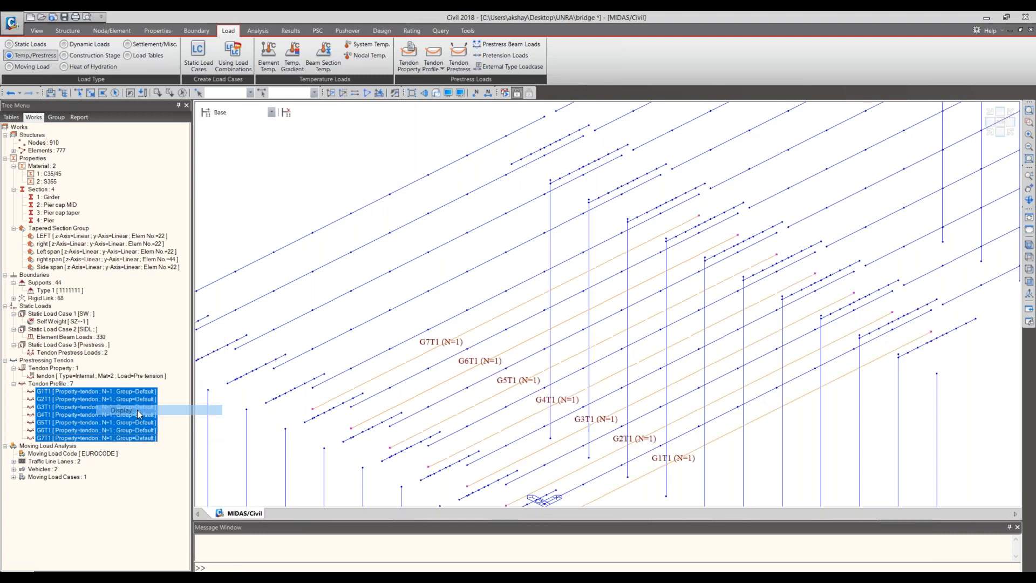
# - Copy the G7T1 tendon profile to the eighth girder using an equal distance of 0, 1000, 0 mm picked between girders
pyautogui.moveTo(419, 357); pyautogui.dragTo(431, 361, button='middle')
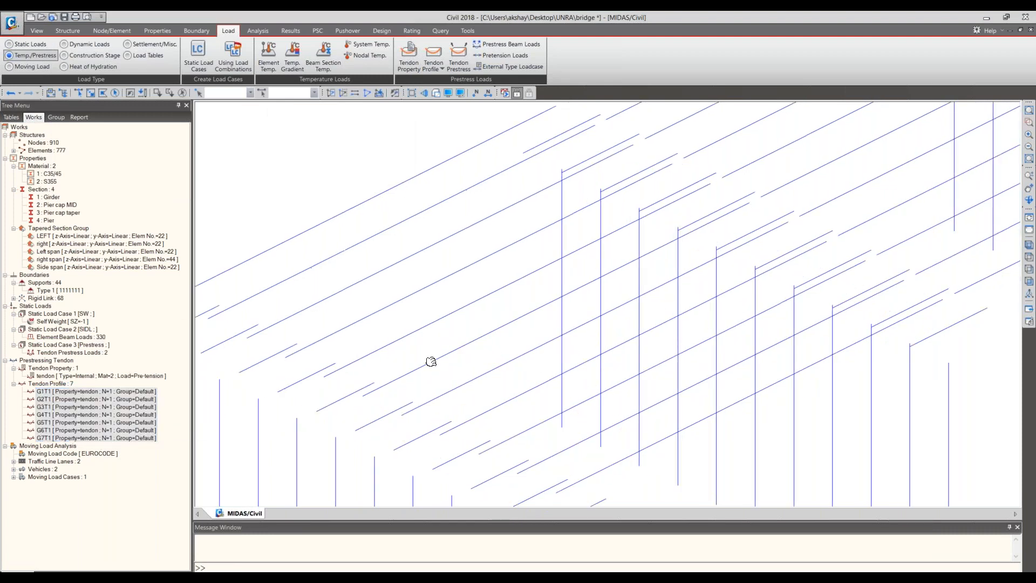
pyautogui.scroll(3, 419, 378)
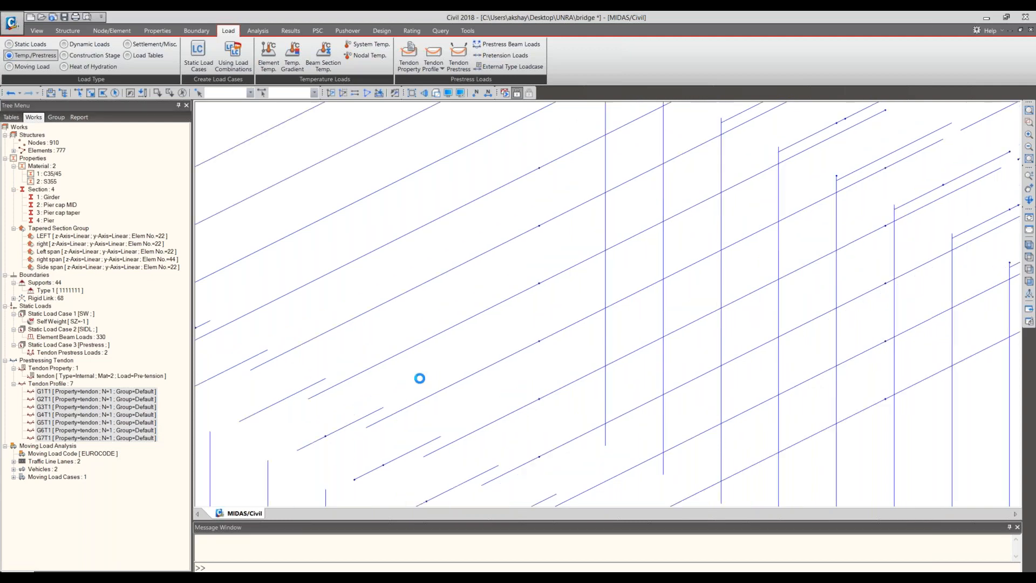
pyautogui.scroll(-1, 419, 379)
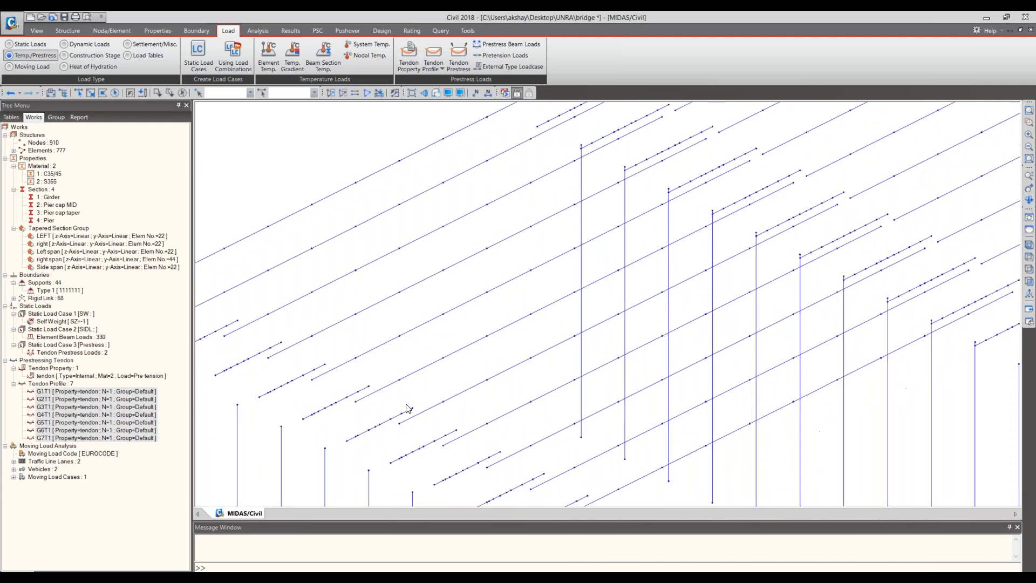
pyautogui.scroll(-1, 409, 409)
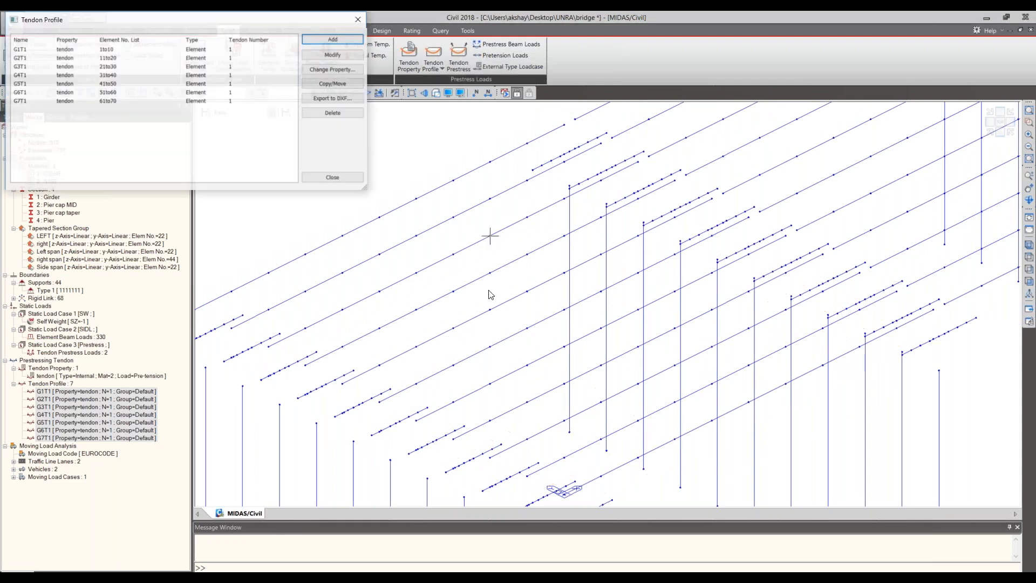
pyautogui.click(230, 101)
pyautogui.click(332, 84)
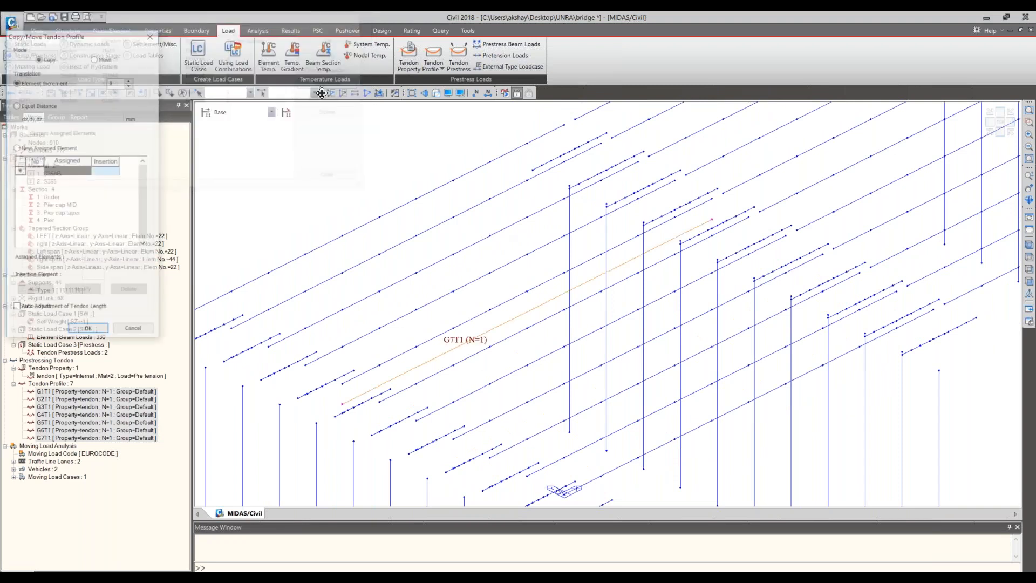
pyautogui.click(286, 248)
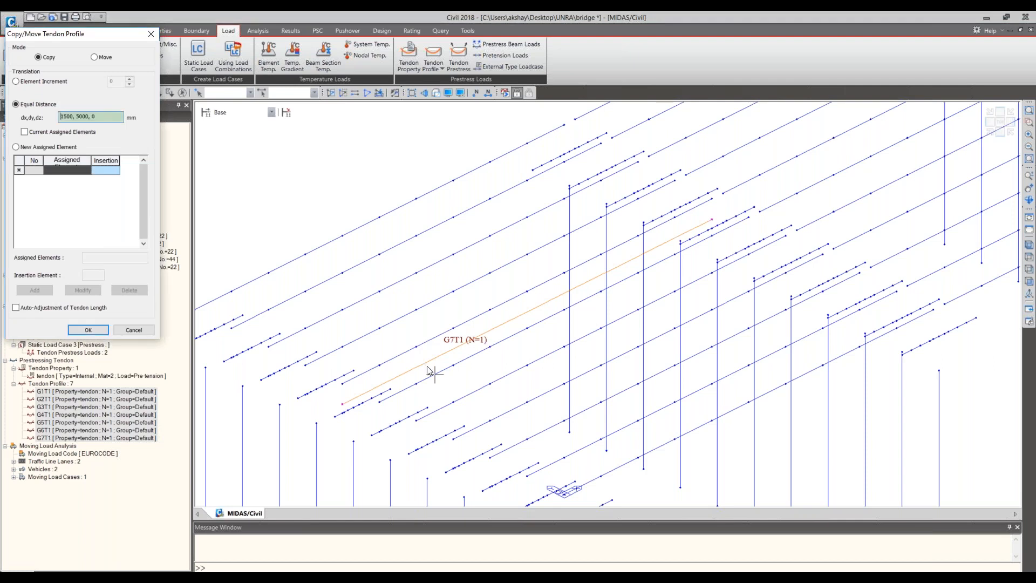
pyautogui.click(416, 351)
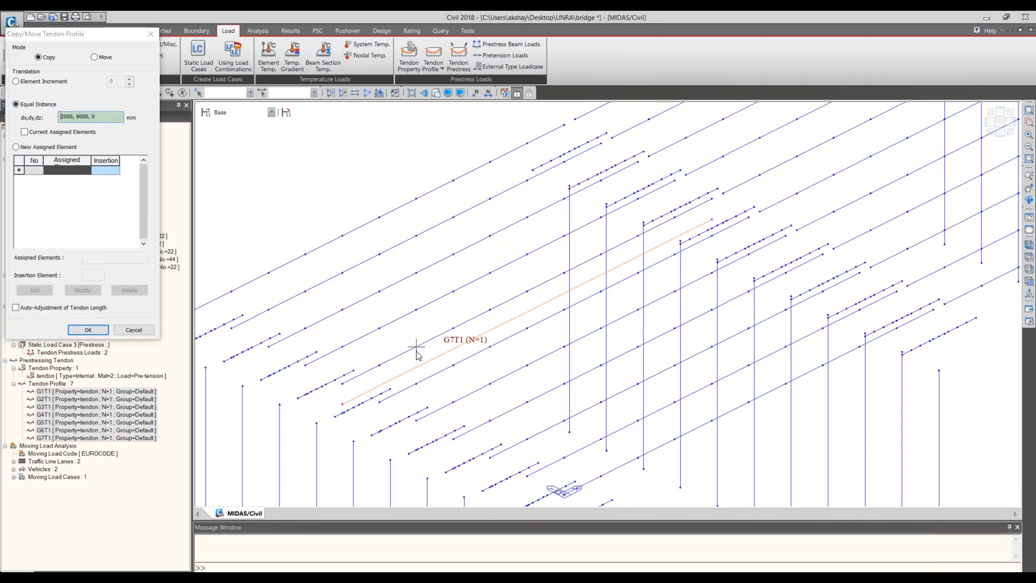
pyautogui.click(379, 328)
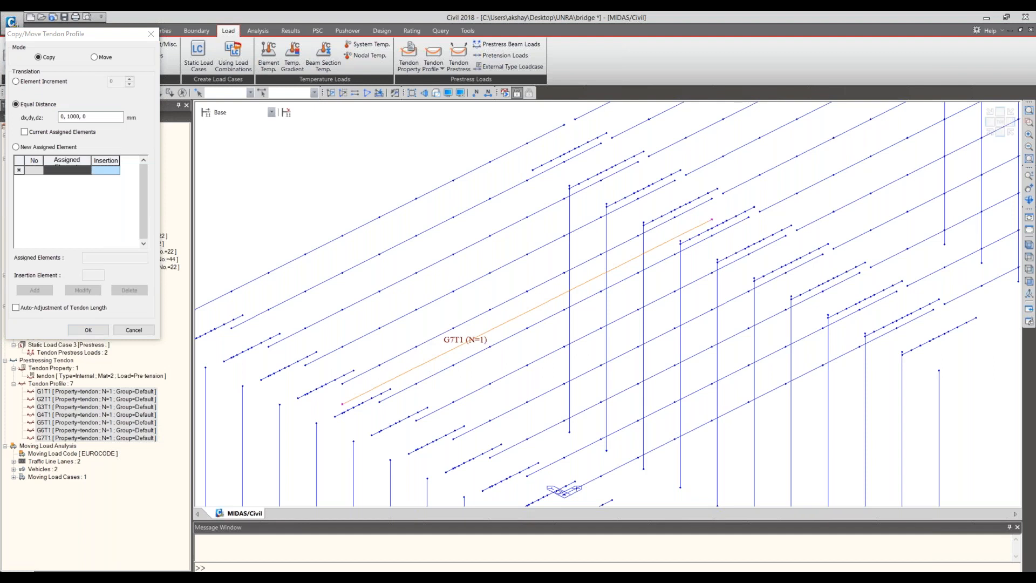
pyautogui.click(88, 330)
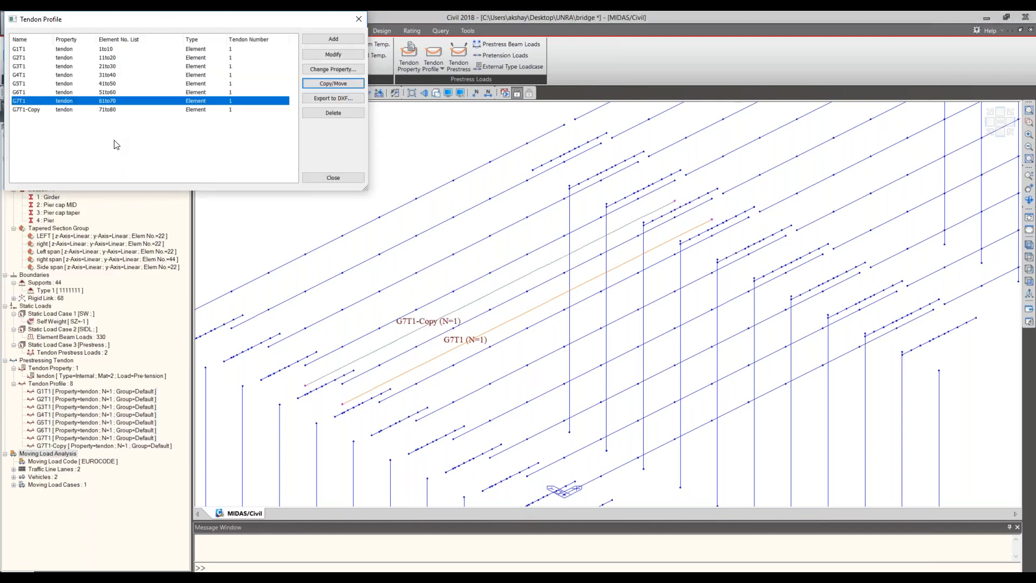
# - Rename the tendon profile assigned to elements 71to80 on the eighth girder as G8T1
pyautogui.click(108, 109)
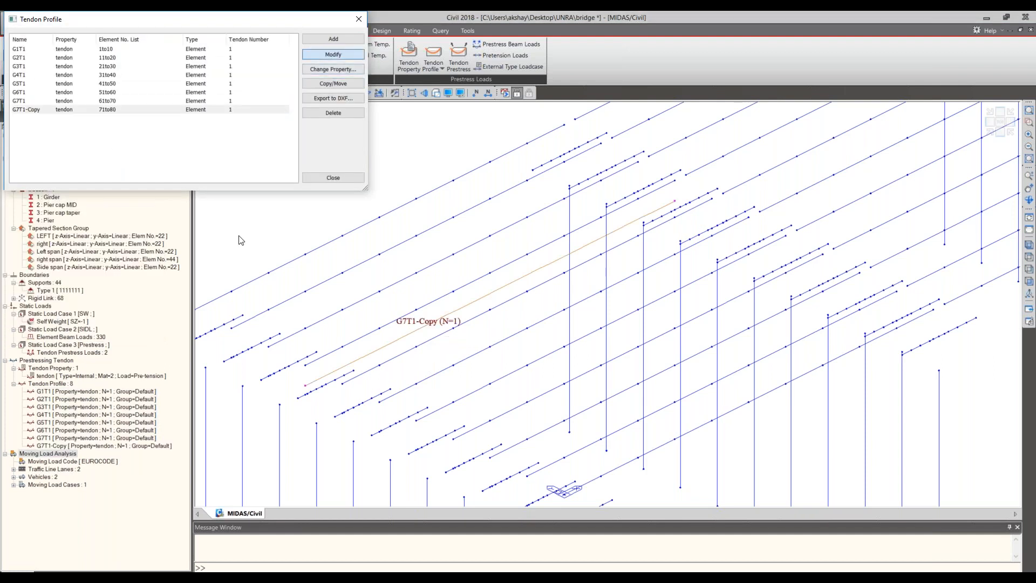
pyautogui.press('Escape')
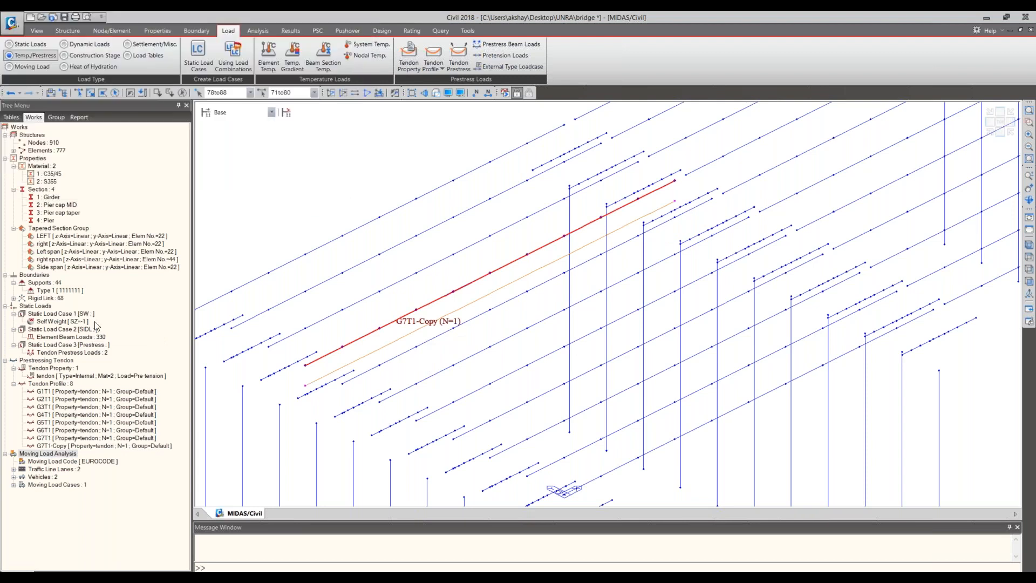
pyautogui.click(244, 104)
pyautogui.press('BackSpace')
pyautogui.press('BackSpace')
pyautogui.press('BackSpace')
pyautogui.press('BackSpace')
pyautogui.press('BackSpace')
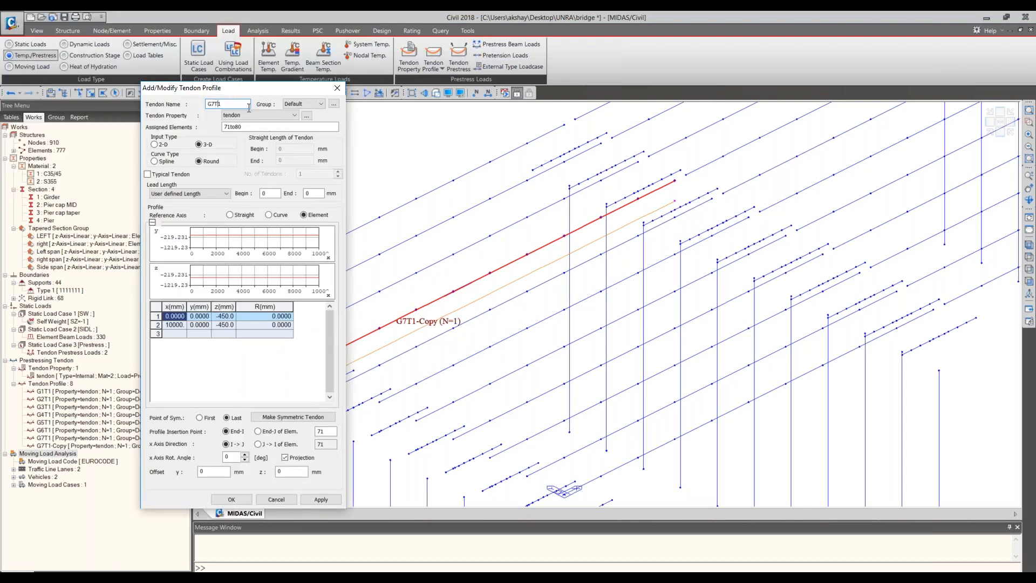
pyautogui.press('BackSpace')
pyautogui.write('9')
pyautogui.press('BackSpace')
pyautogui.write('8')
pyautogui.click(224, 499)
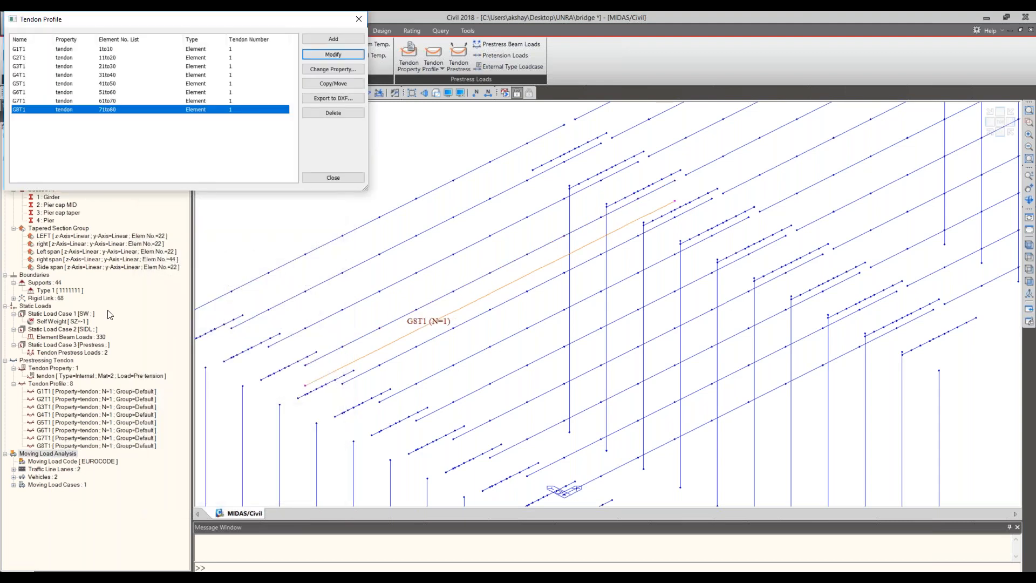
# - Copy tendon profiles G7T1 and G8T1 together by an equal distance of 0, 1000, 0 mm picked between adjacent girders
pyautogui.click(31, 102)
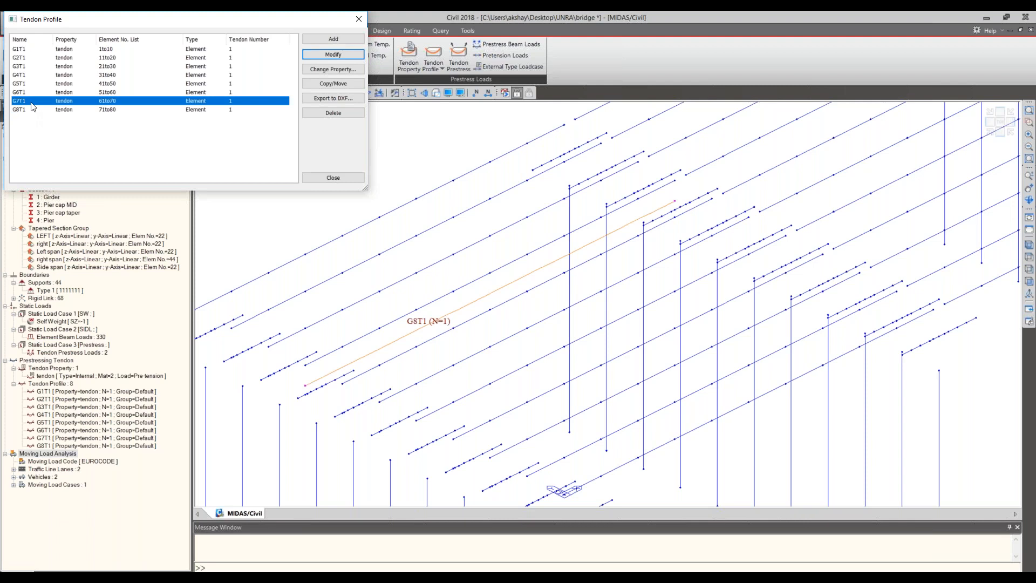
pyautogui.keyDown('shift'); pyautogui.click(32, 111); pyautogui.keyUp('shift')
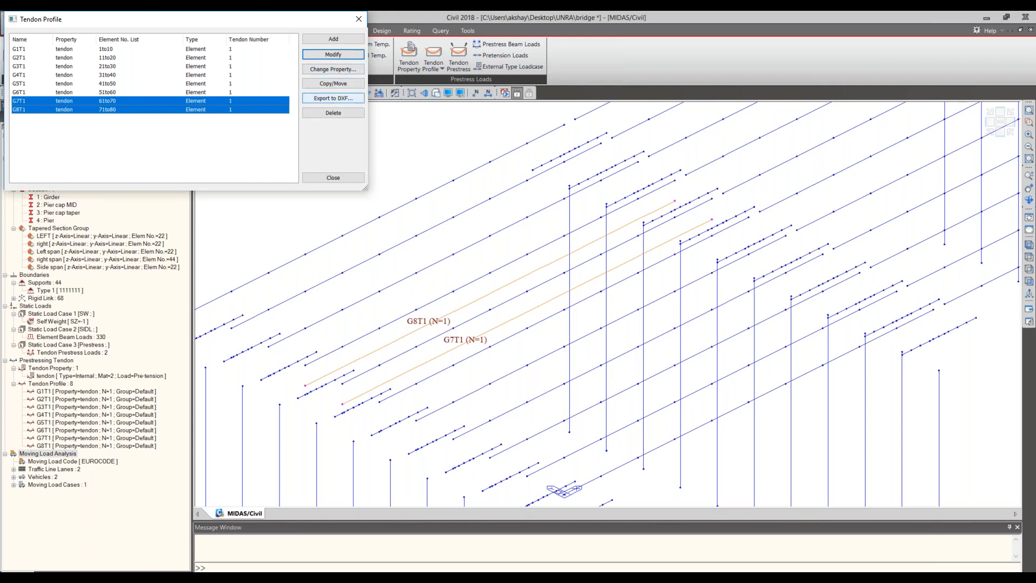
pyautogui.click(333, 84)
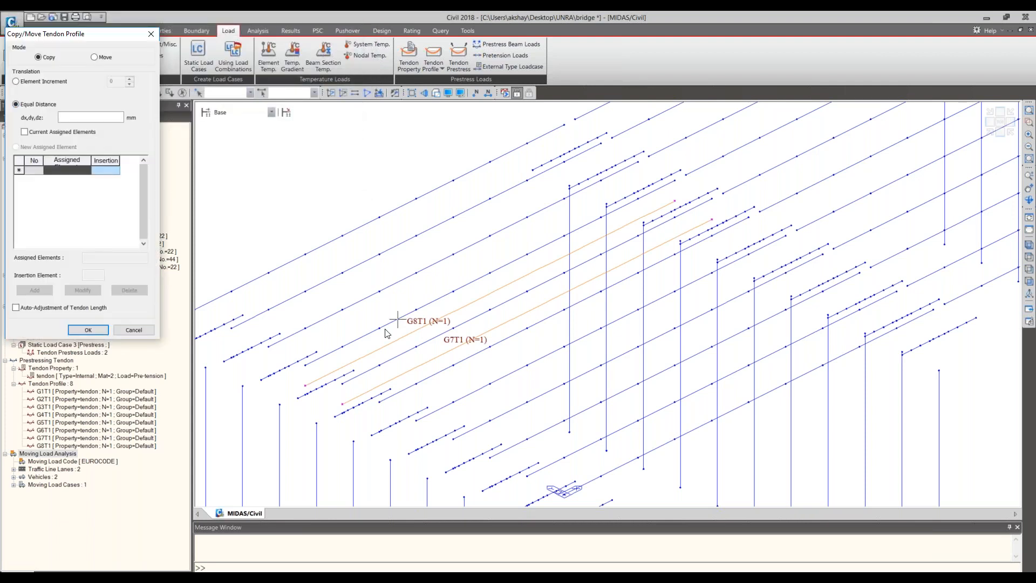
pyautogui.click(92, 119)
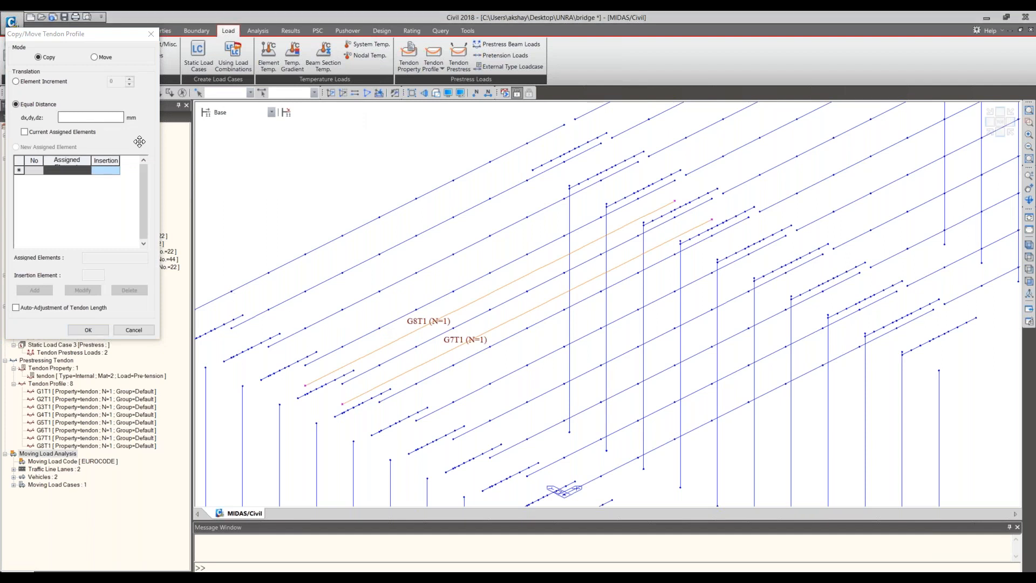
pyautogui.click(344, 323)
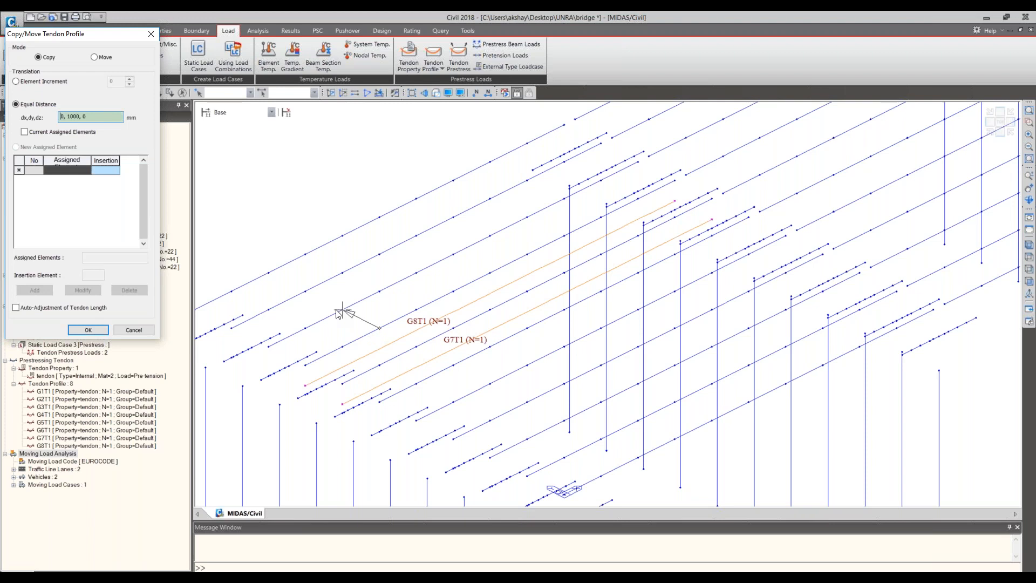
pyautogui.click(335, 309)
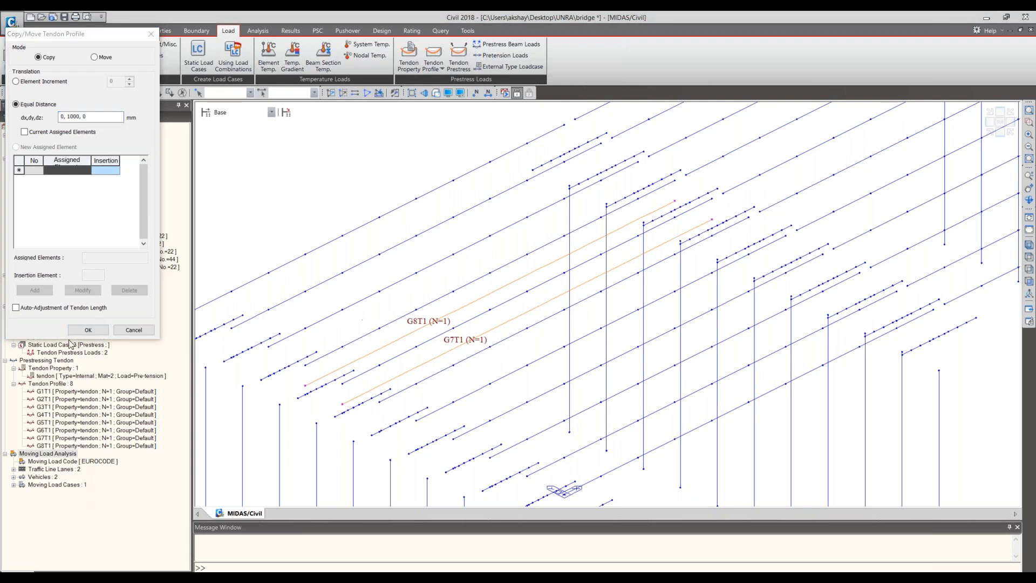
pyautogui.click(91, 117)
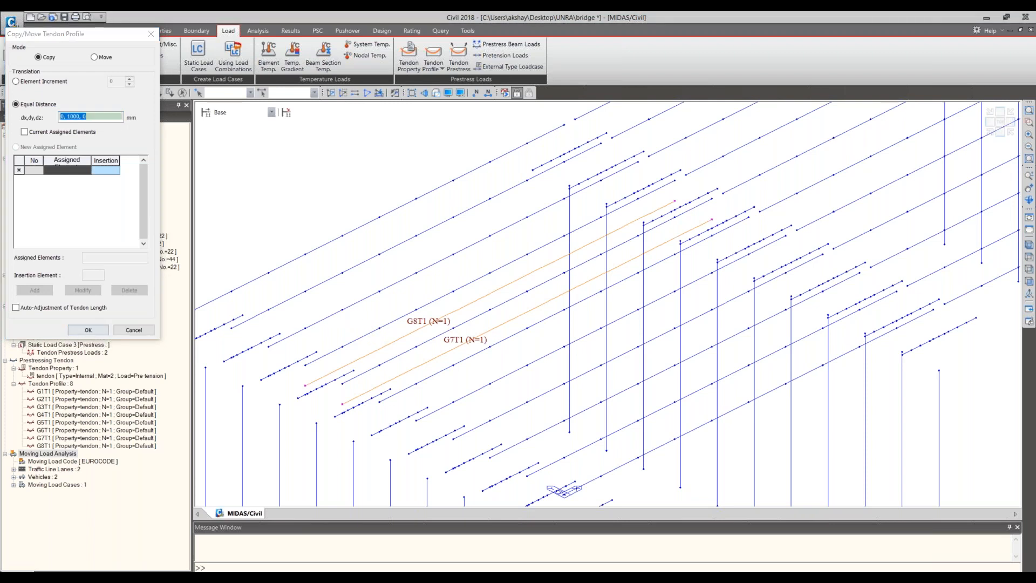
pyautogui.press('Return')
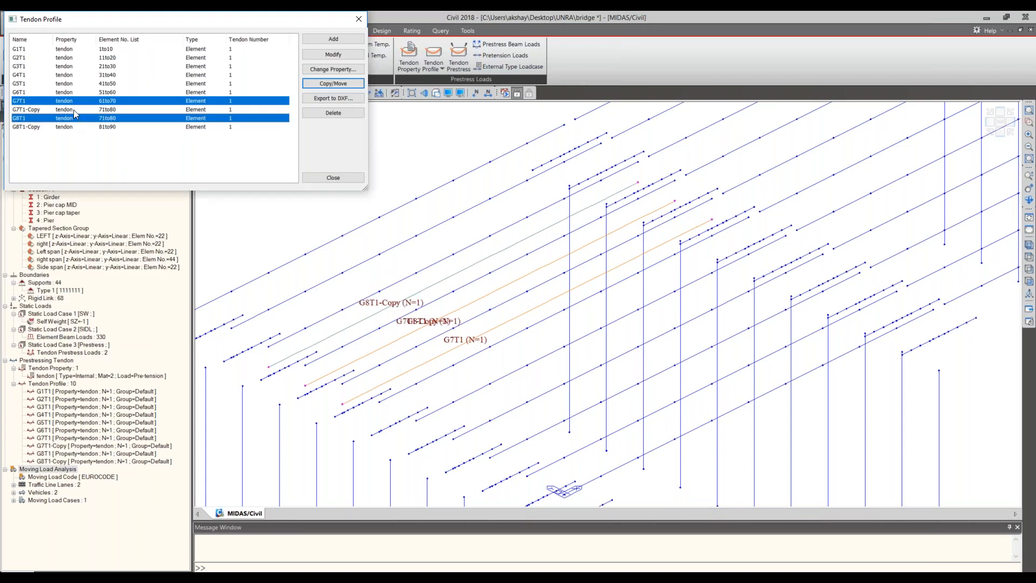
# - Rename the copied tendon profile assigned to elements 81to90 on the ninth girder as G9T1
pyautogui.click(74, 109)
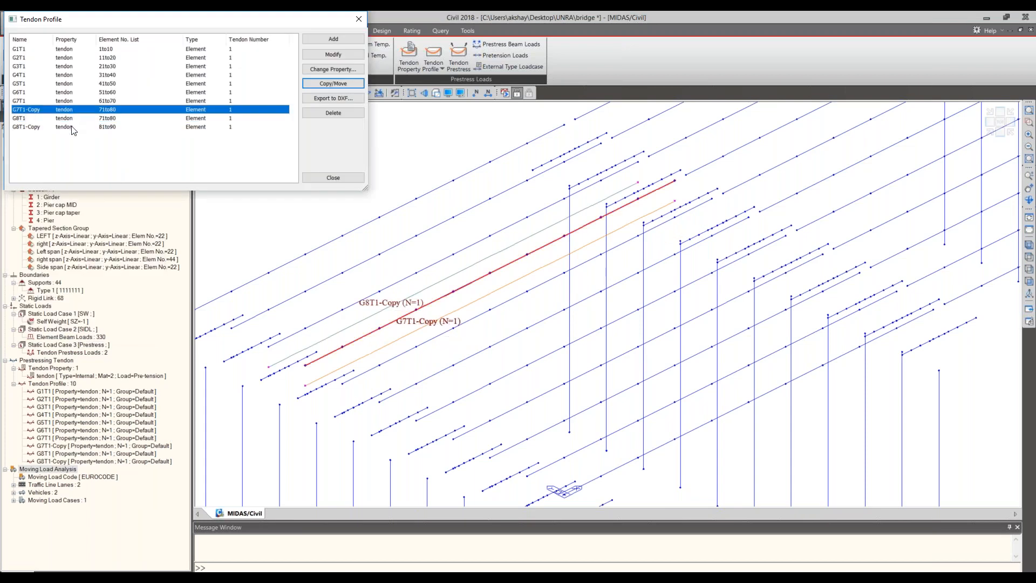
pyautogui.press('Escape')
pyautogui.click(78, 118)
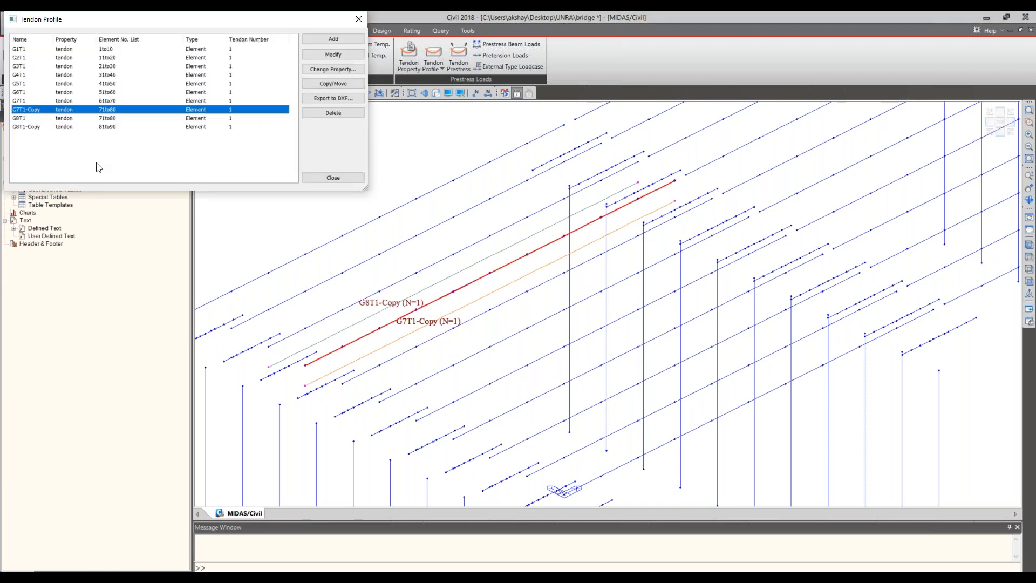
pyautogui.click(28, 127)
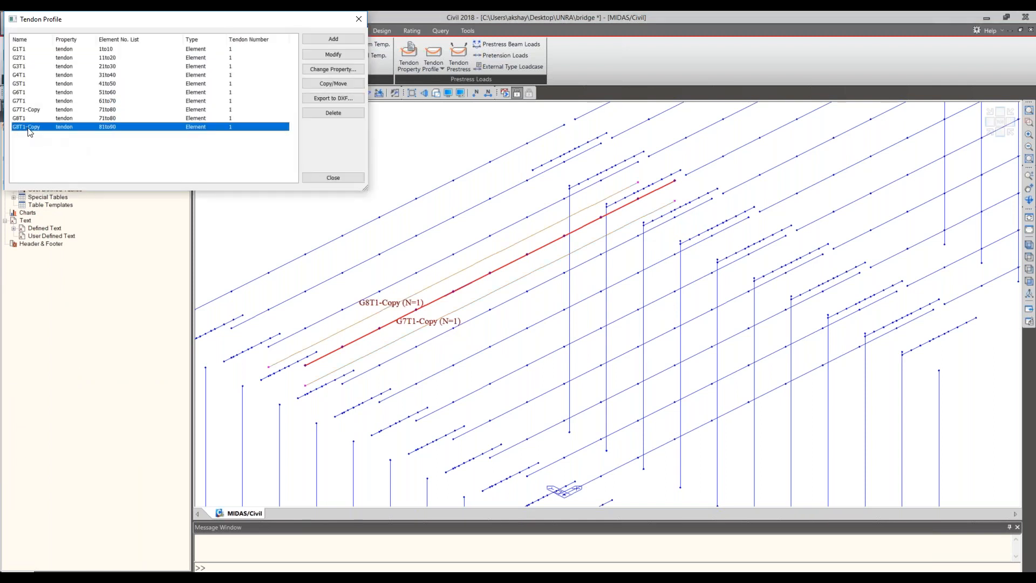
pyautogui.press('Escape')
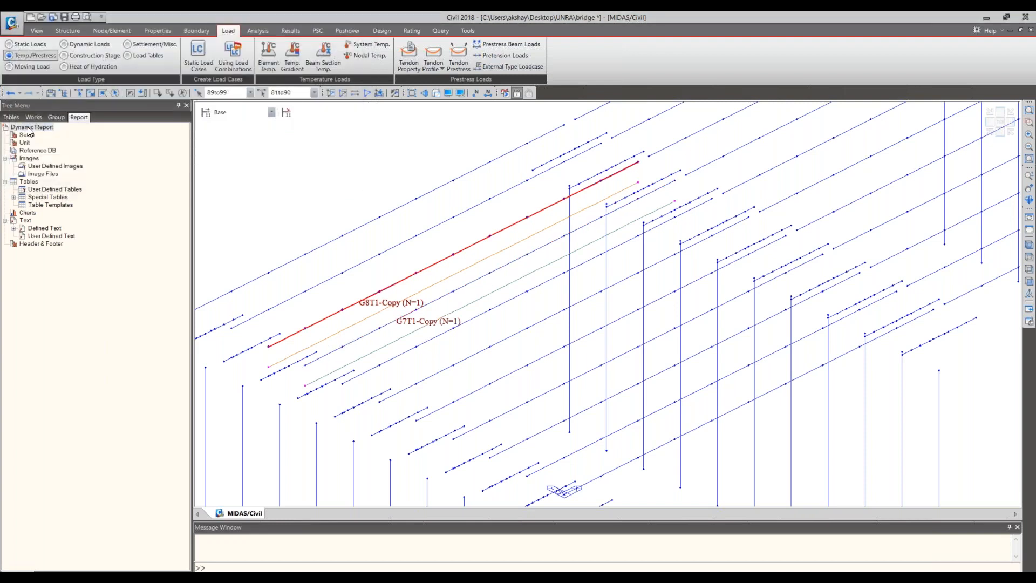
pyautogui.moveTo(372, 144); pyautogui.dragTo(487, 126)
pyautogui.click(434, 142)
pyautogui.press('BackSpace')
pyautogui.press('BackSpace')
pyautogui.press('BackSpace')
pyautogui.press('BackSpace')
pyautogui.press('BackSpace')
pyautogui.press('Left')
pyautogui.press('Left')
pyautogui.press('BackSpace')
pyautogui.write('8')
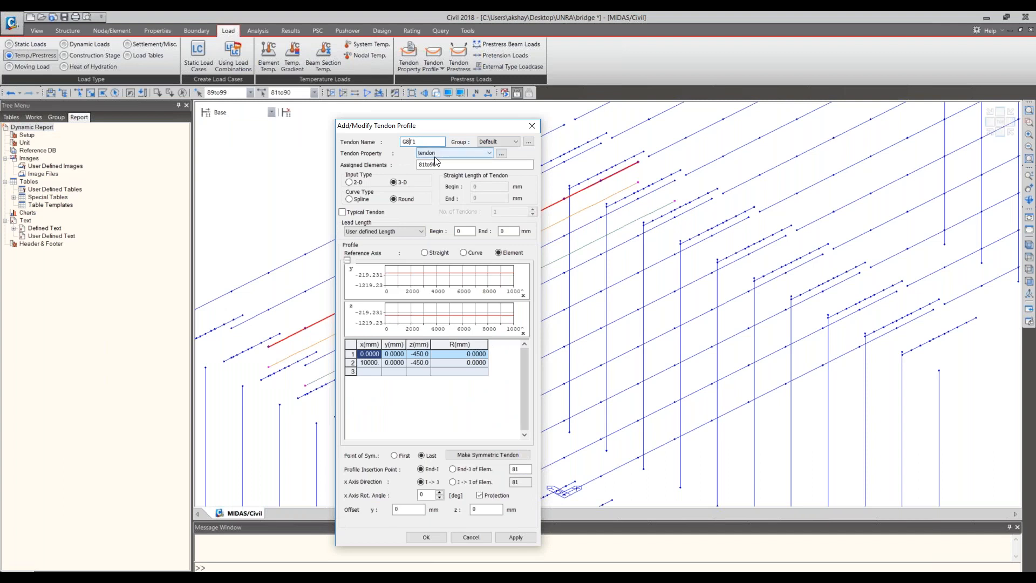
pyautogui.press('BackSpace')
pyautogui.write('9')
pyautogui.press('Return')
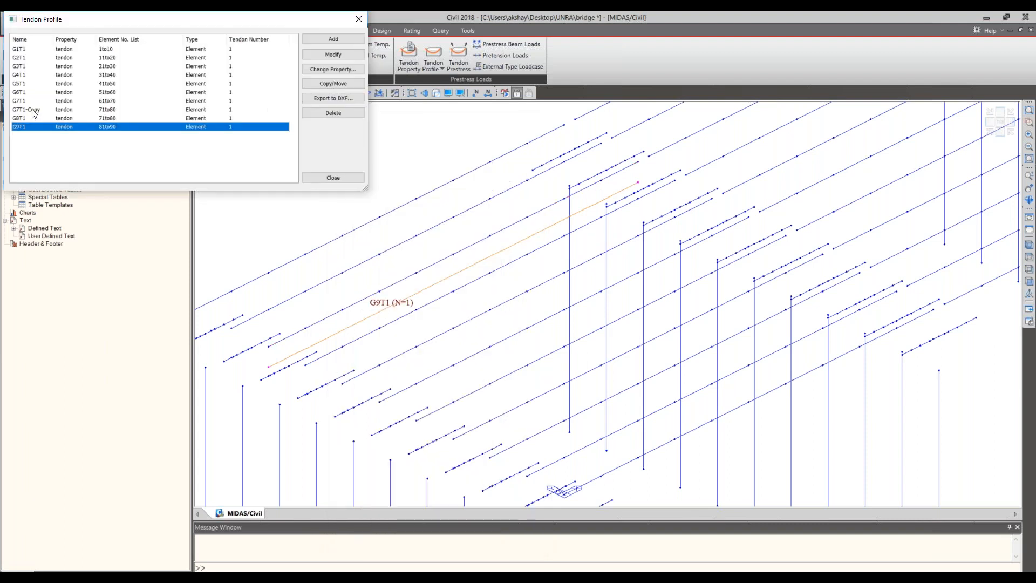
# - Delete the duplicate tendon profile G7T1-Copy assigned to elements 71to80
pyautogui.click(33, 110)
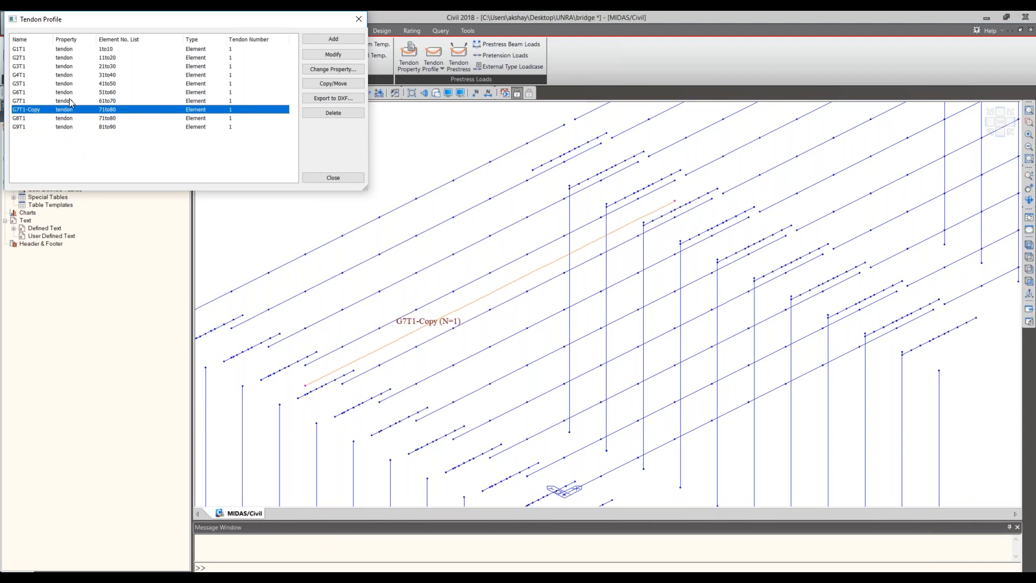
pyautogui.click(330, 113)
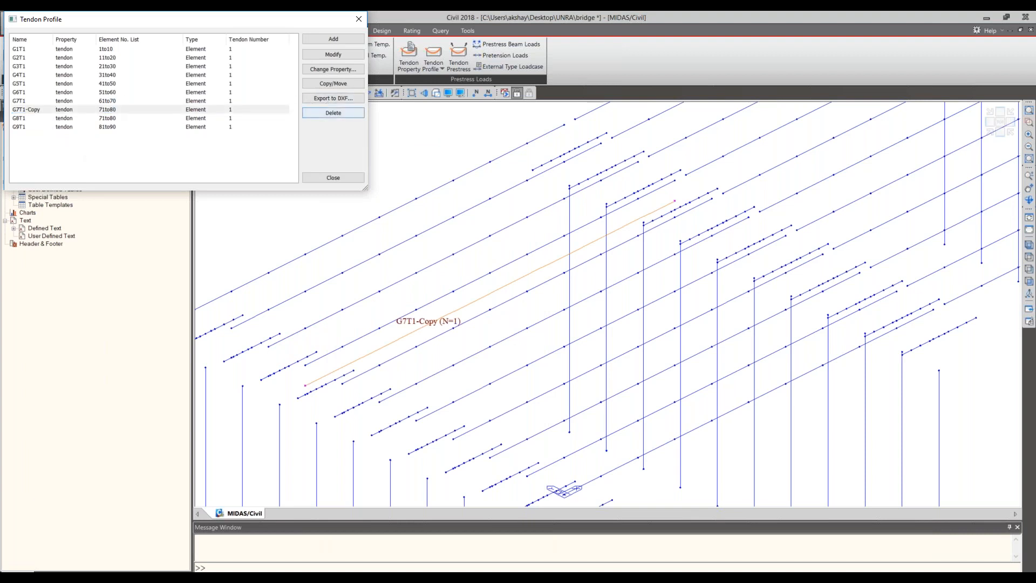
pyautogui.click(38, 110)
# - Copy the G9T1 tendon profile to the tenth girder using an equal distance of 0, 1000, 0 mm
pyautogui.click(32, 102)
pyautogui.click(30, 119)
pyautogui.click(316, 84)
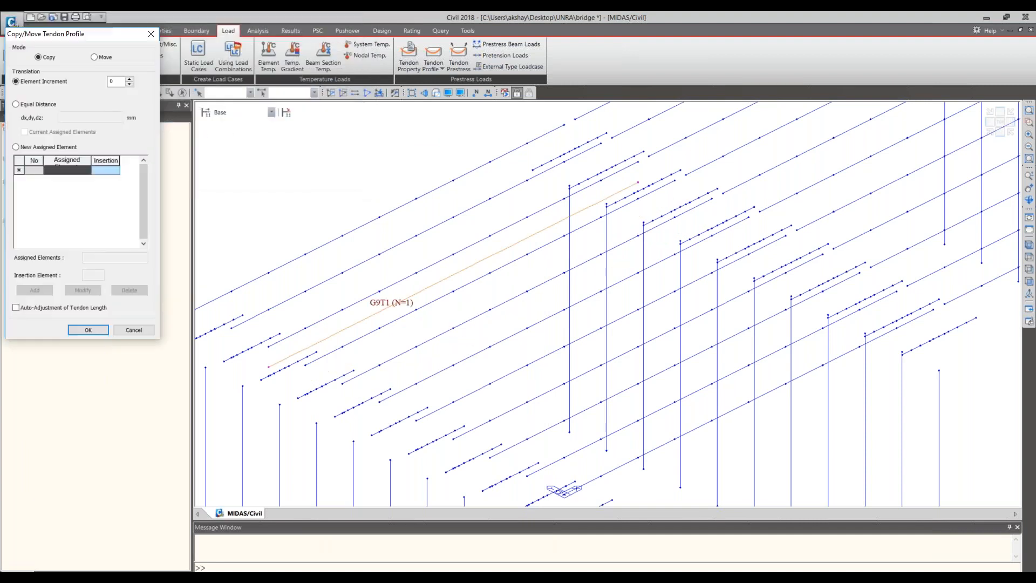
pyautogui.click(377, 295)
pyautogui.click(327, 232)
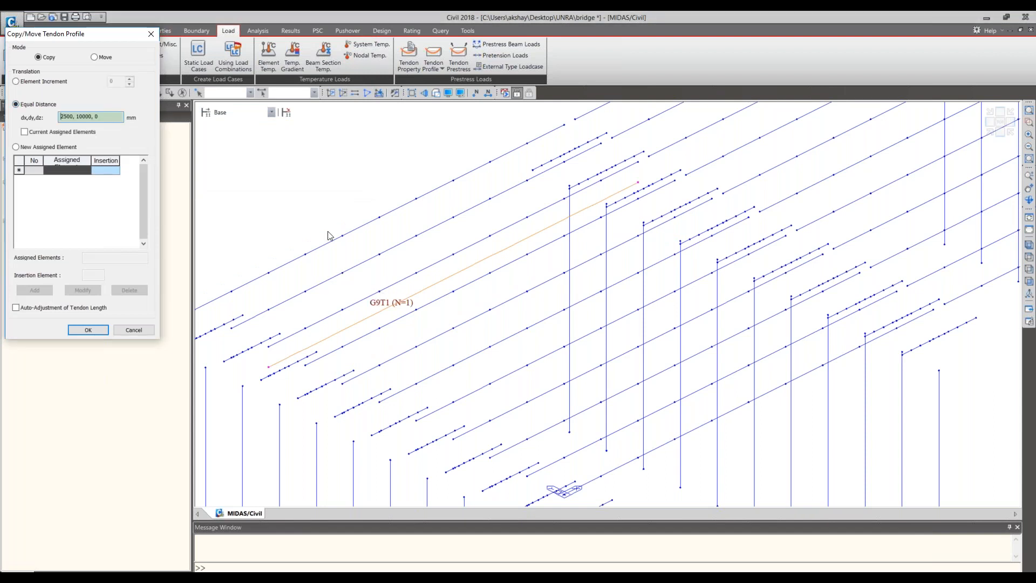
pyautogui.write('0, 1000, 0')
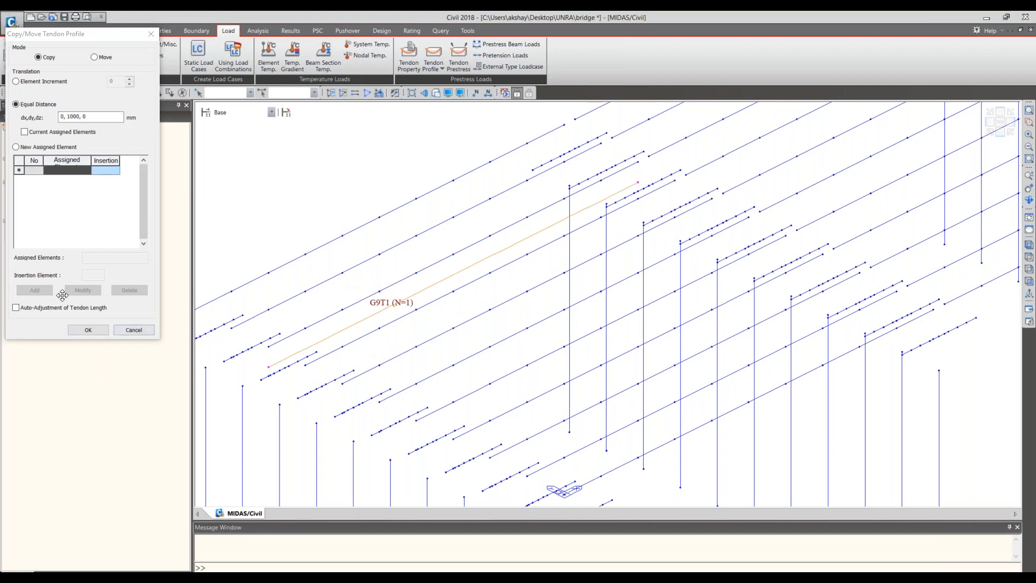
pyautogui.click(90, 330)
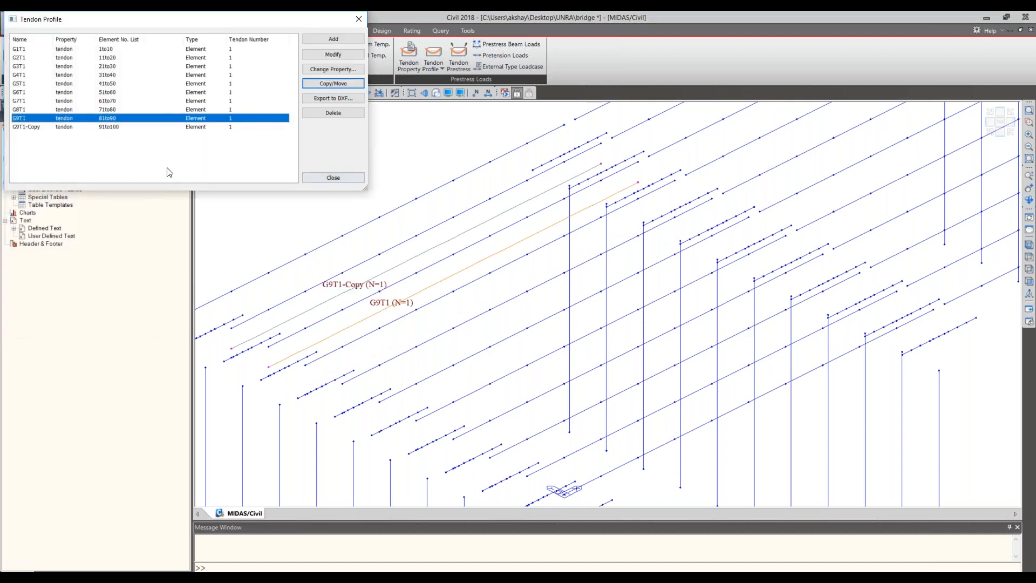
# - Copy the G9T1-Copy tendon profile to the eleventh girder by an equal distance picked between adjacent girders
pyautogui.click(326, 85)
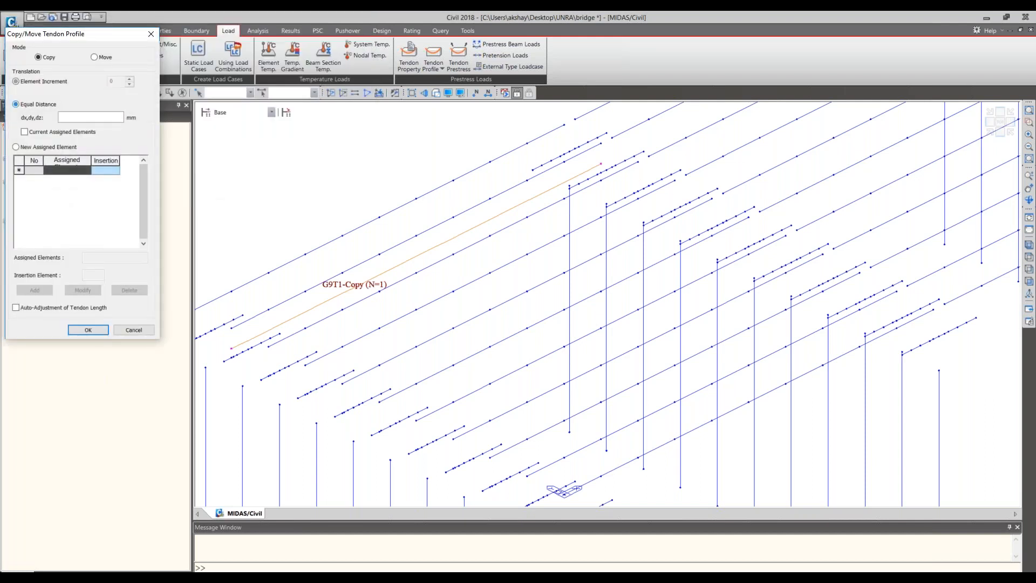
pyautogui.click(77, 117)
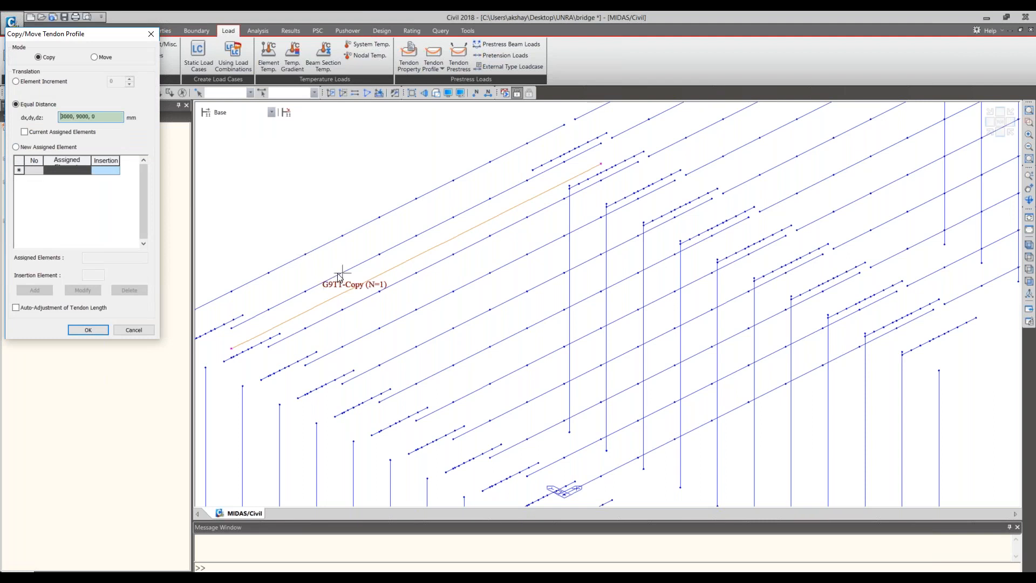
pyautogui.click(339, 275)
pyautogui.click(304, 254)
pyautogui.click(96, 330)
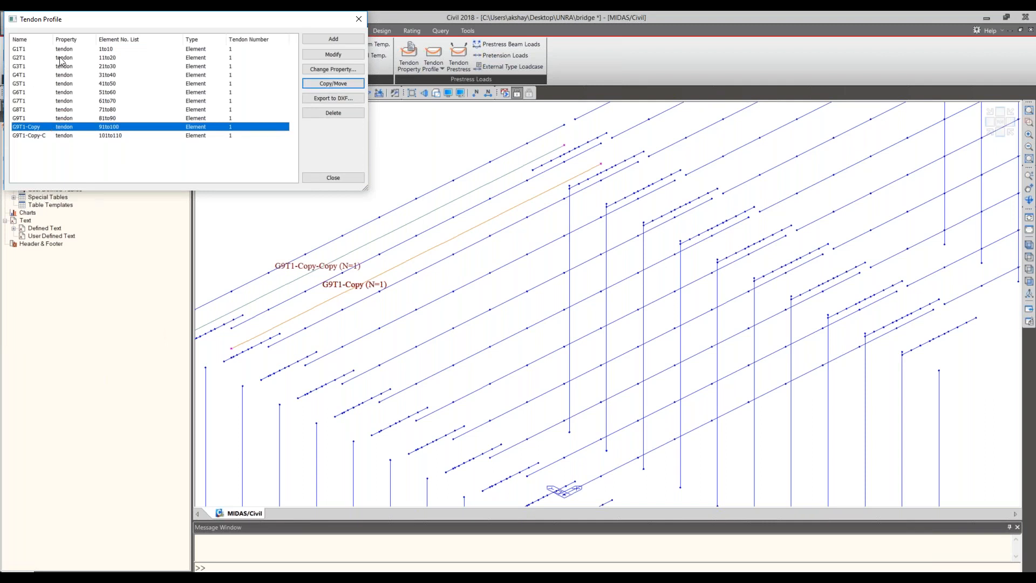
pyautogui.click(333, 178)
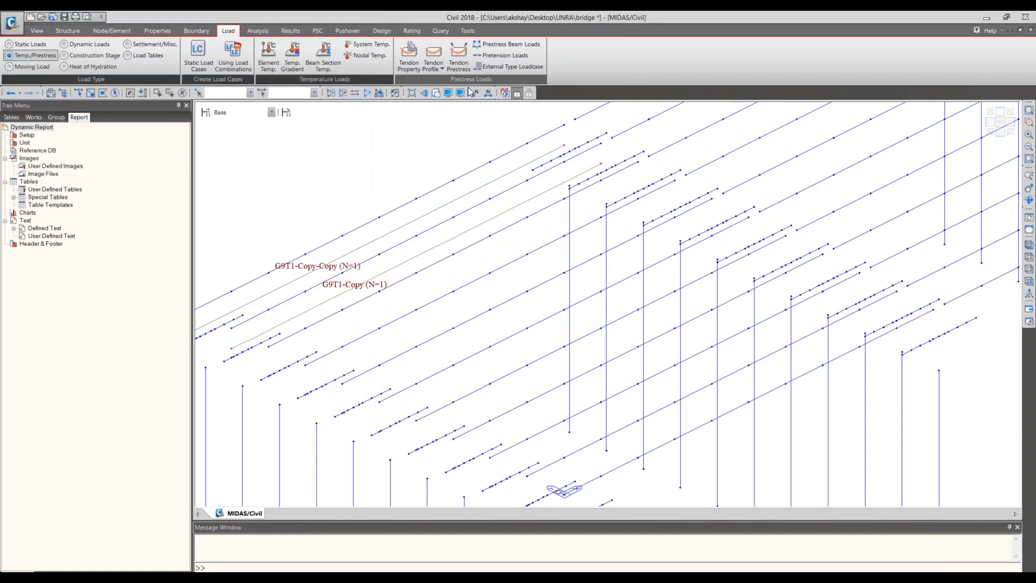
# - Delete the existing tendon prestress loads on G1T1 and G2T1 in the Prestress load case
pyautogui.click(459, 54)
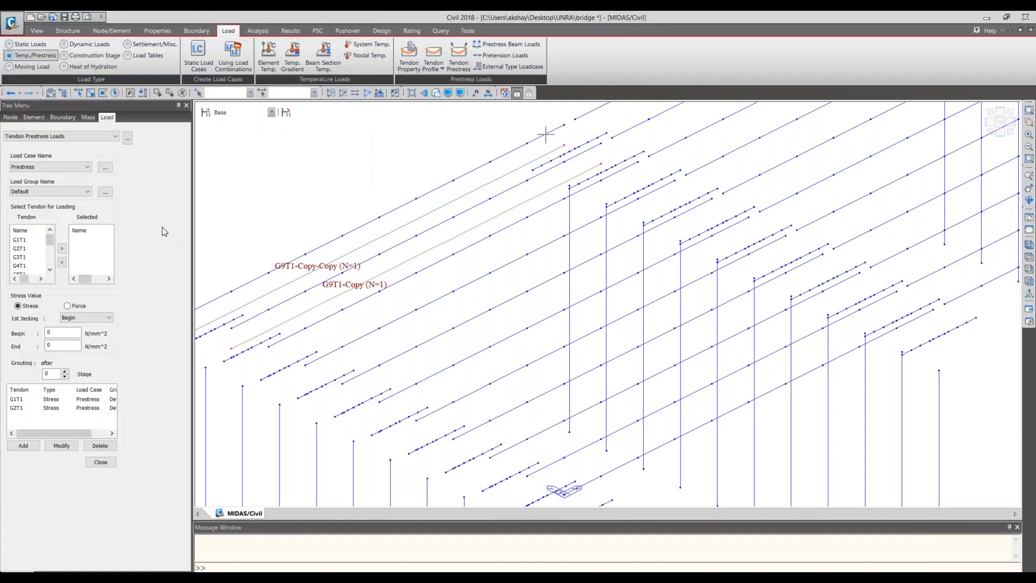
pyautogui.click(59, 406)
pyautogui.click(60, 400)
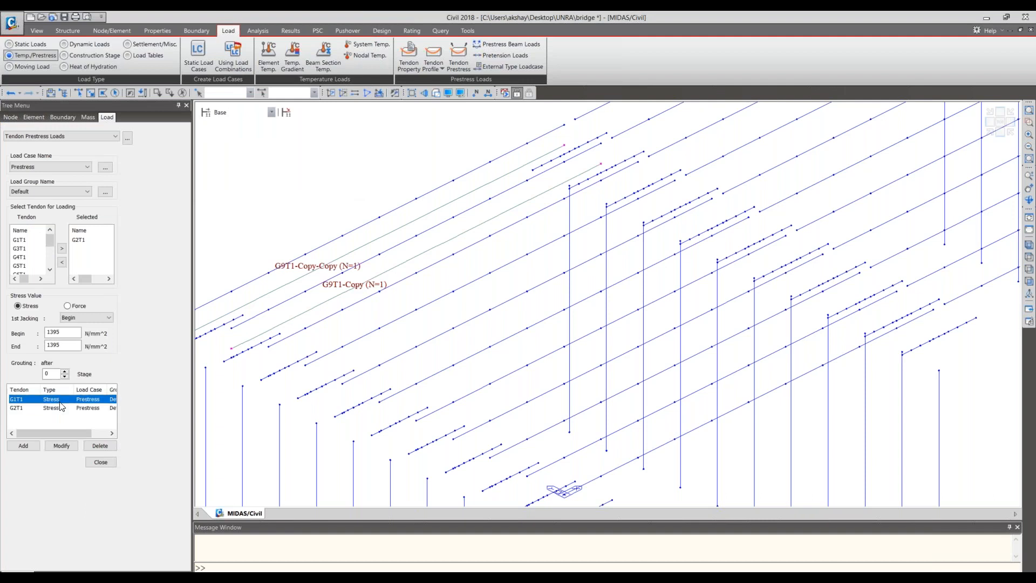
pyautogui.click(90, 446)
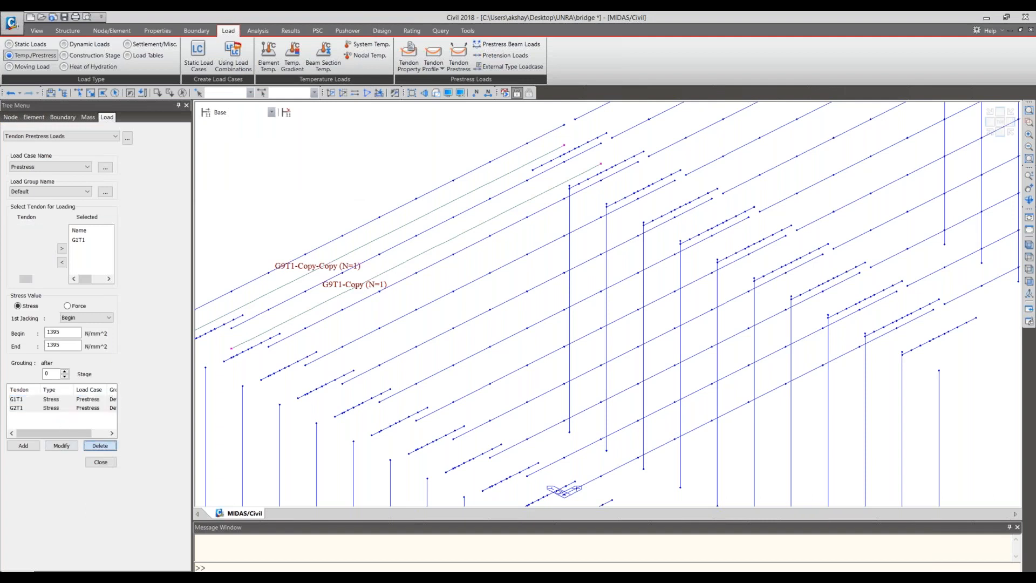
# - Add Prestress stress loads to all tendons, with 1st jacking set to Both and 1395 N/mm^2 at begin and end
pyautogui.click(28, 240)
pyautogui.moveTo(51, 239); pyautogui.dragTo(49, 269)
pyautogui.keyDown('shift'); pyautogui.click(39, 268); pyautogui.keyUp('shift')
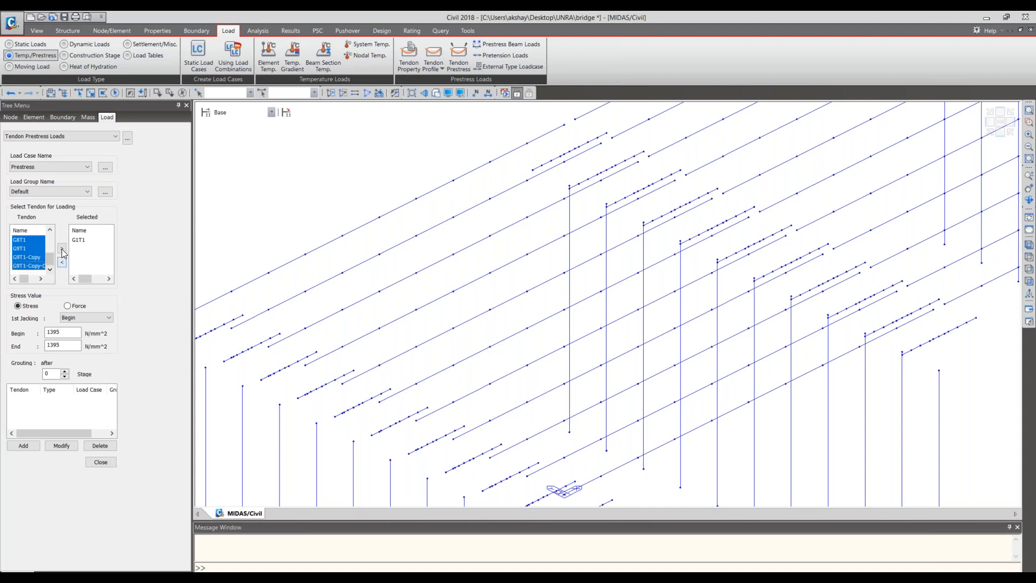
pyautogui.click(62, 249)
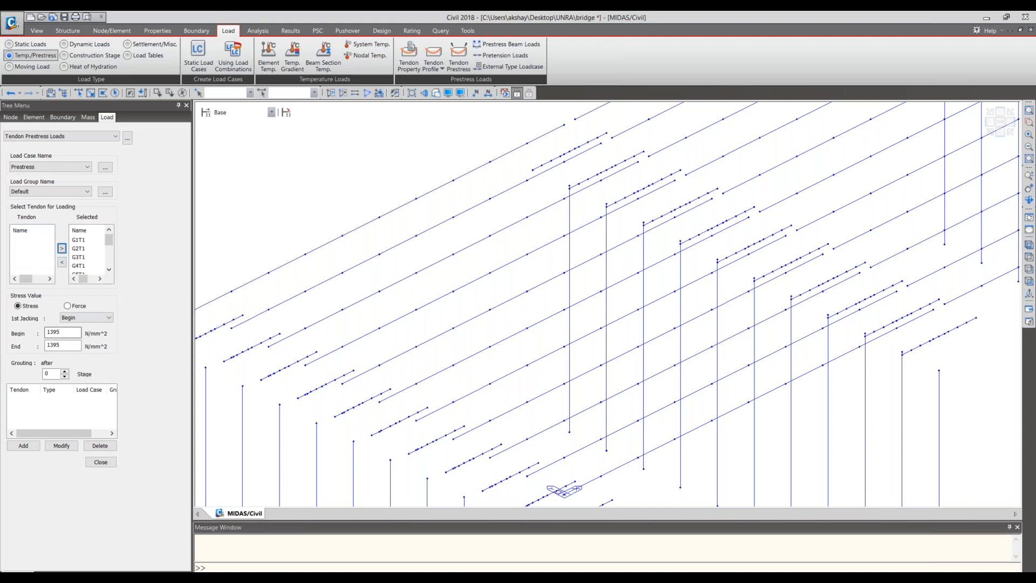
pyautogui.click(98, 317)
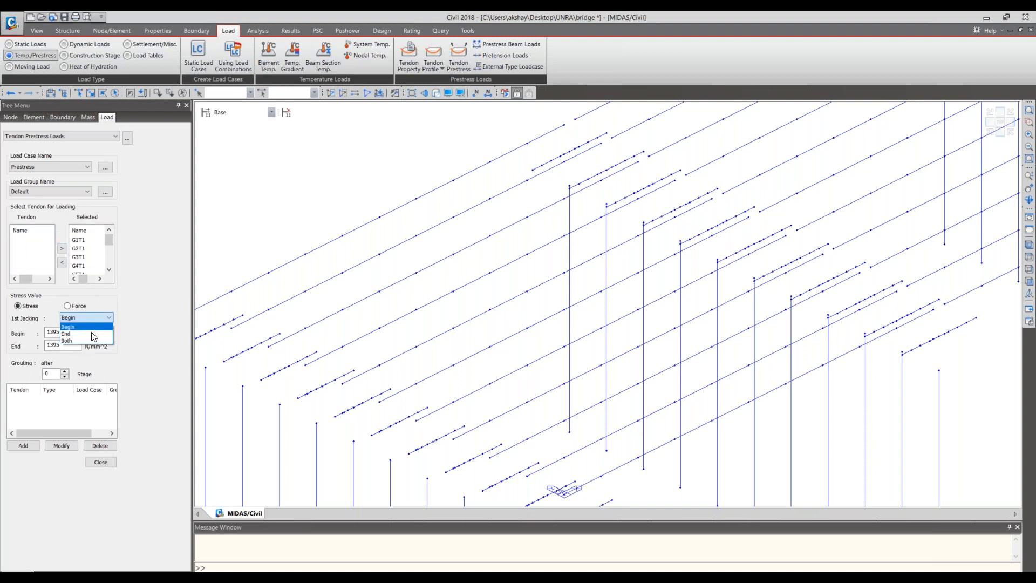
pyautogui.click(89, 338)
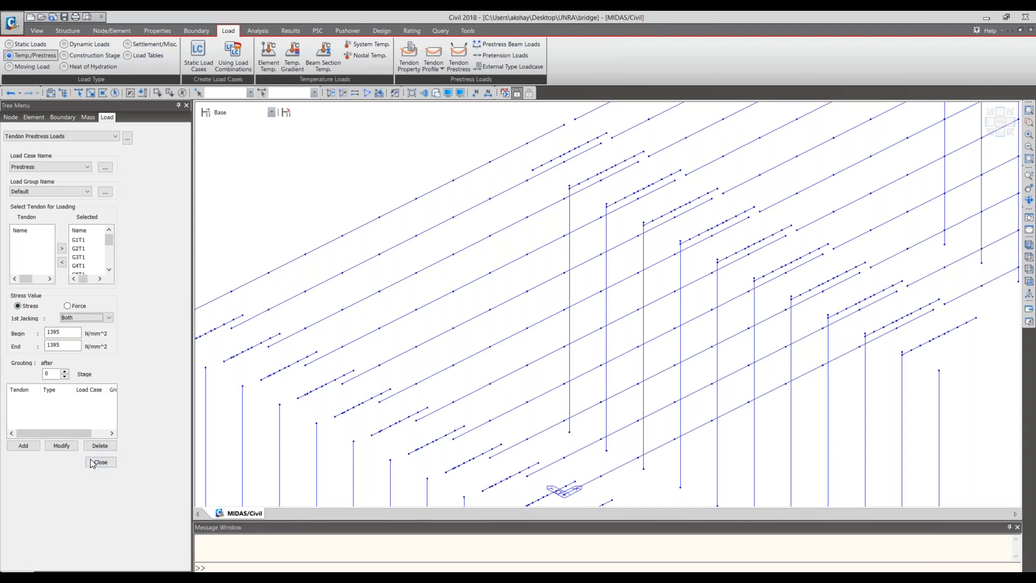
pyautogui.click(29, 447)
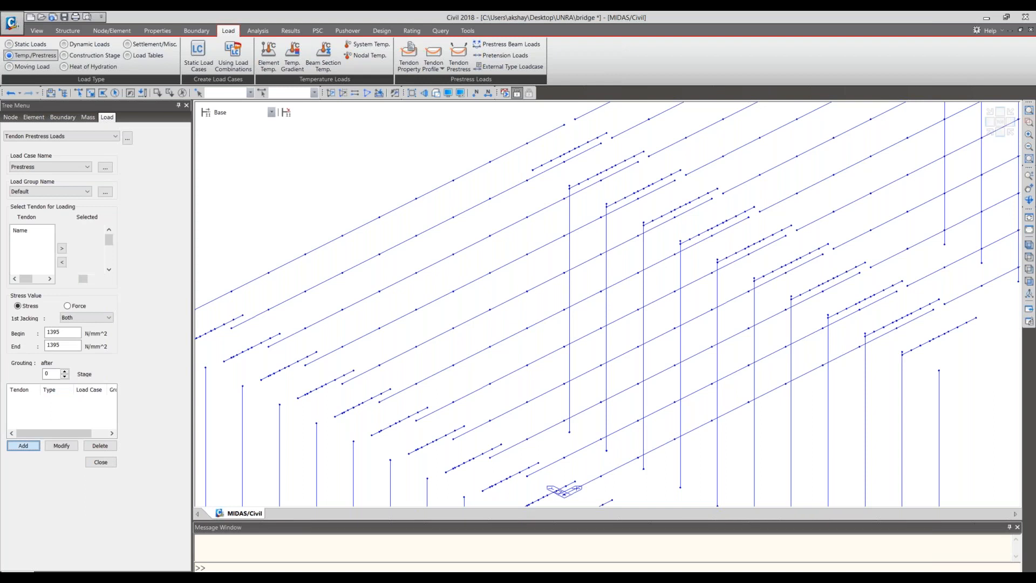
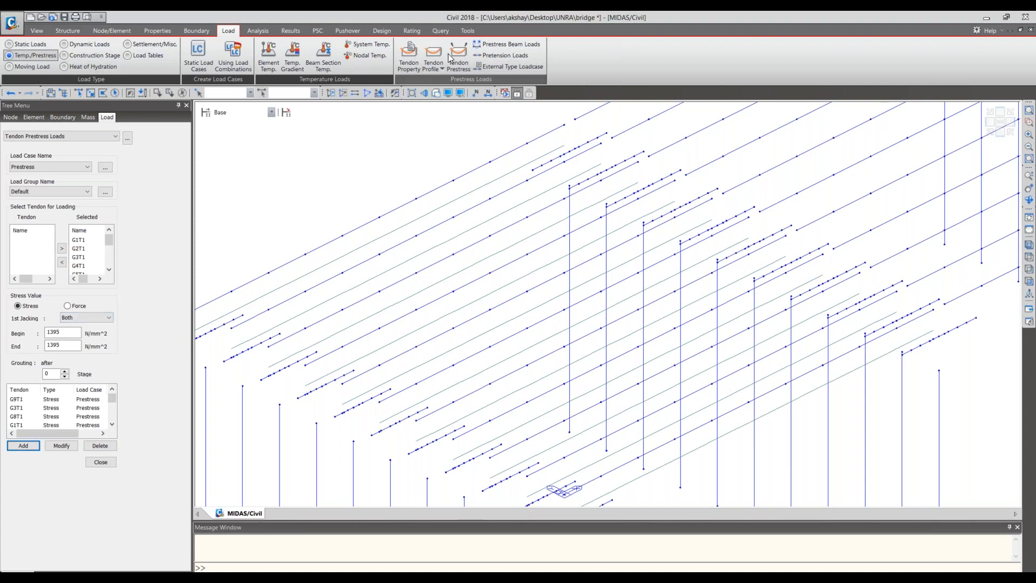
# - Copy all eleven tendon profiles to the next span using a picked equal distance of 10300, 0, 0 mm
pyautogui.click(435, 68)
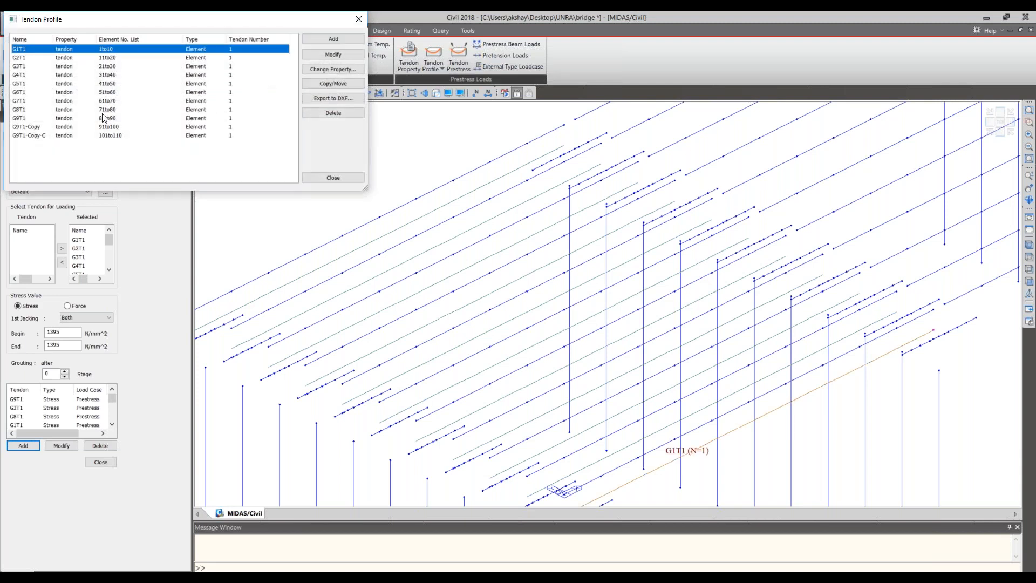
pyautogui.keyDown('shift'); pyautogui.click(110, 136); pyautogui.keyUp('shift')
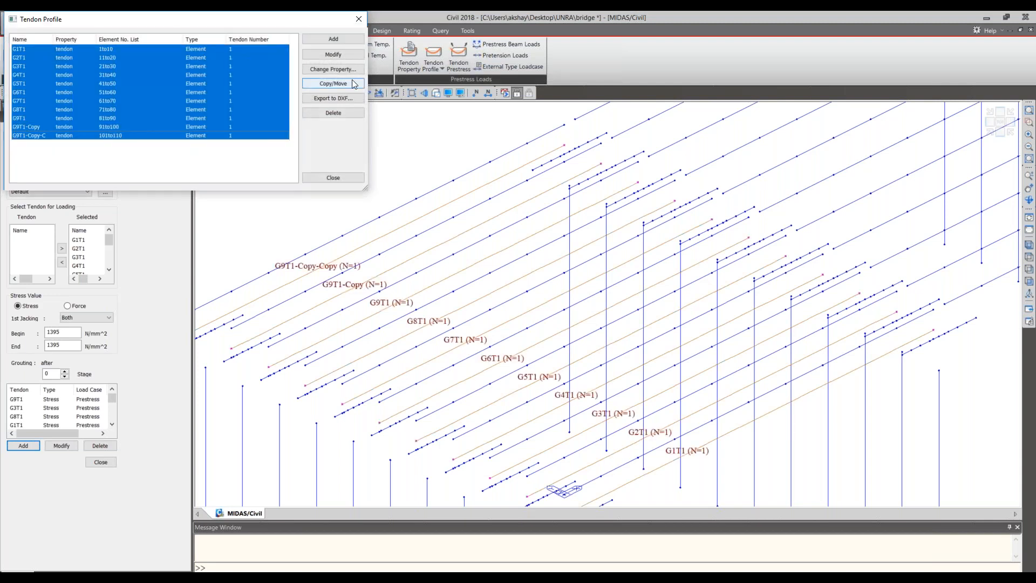
pyautogui.click(333, 84)
pyautogui.click(33, 106)
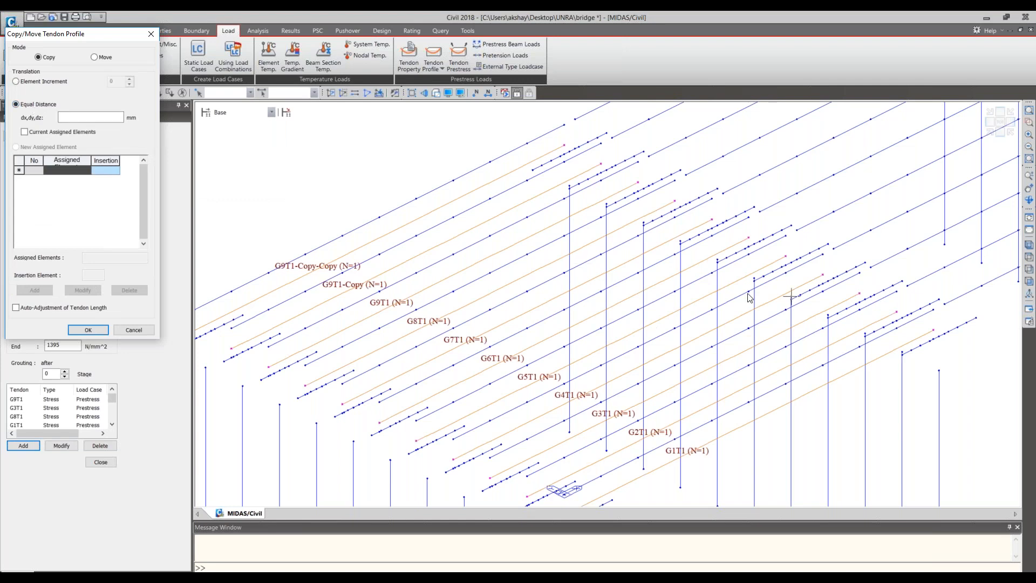
pyautogui.scroll(3, 771, 219)
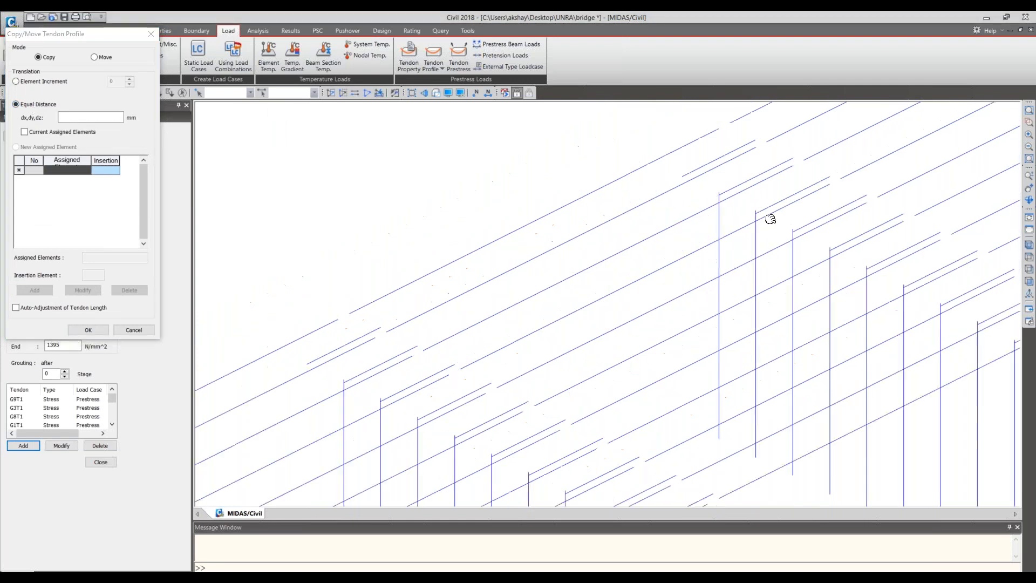
pyautogui.middleClick(771, 219)
pyautogui.moveTo(771, 219); pyautogui.dragTo(599, 430, button='middle')
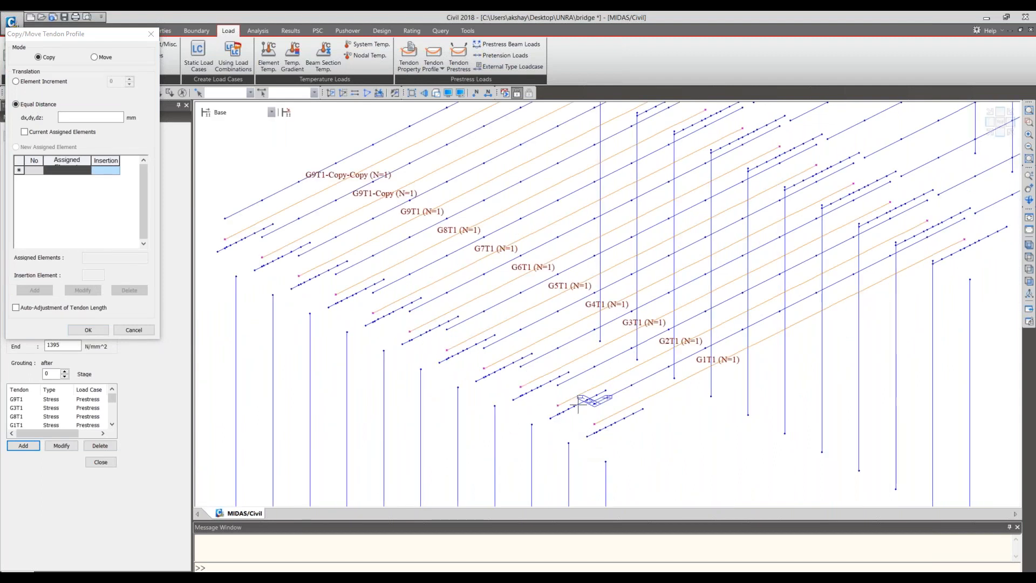
pyautogui.moveTo(578, 405); pyautogui.dragTo(572, 430, button='middle')
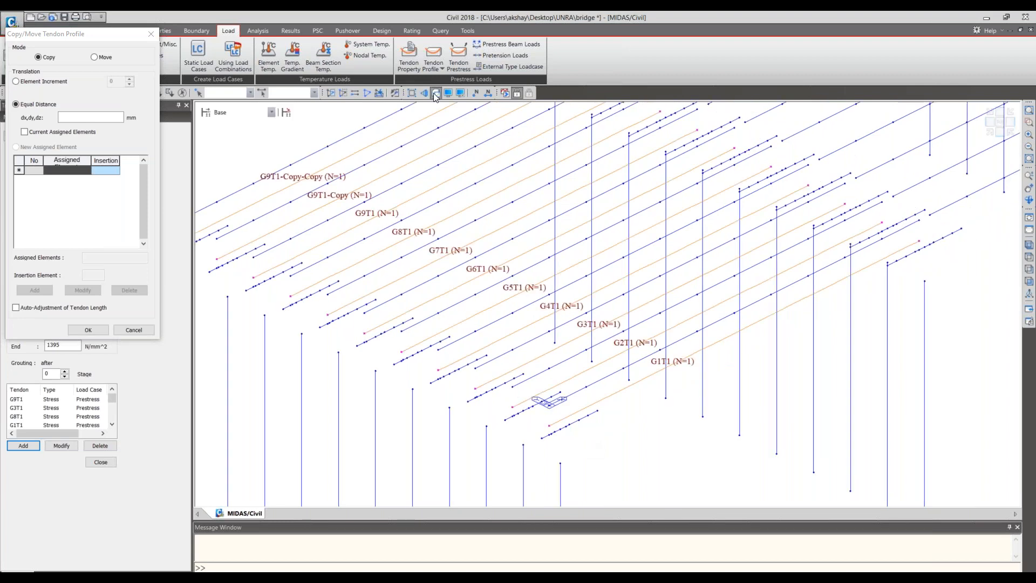
pyautogui.click(436, 94)
pyautogui.click(102, 119)
pyautogui.hotkey('ctrl', 'v')
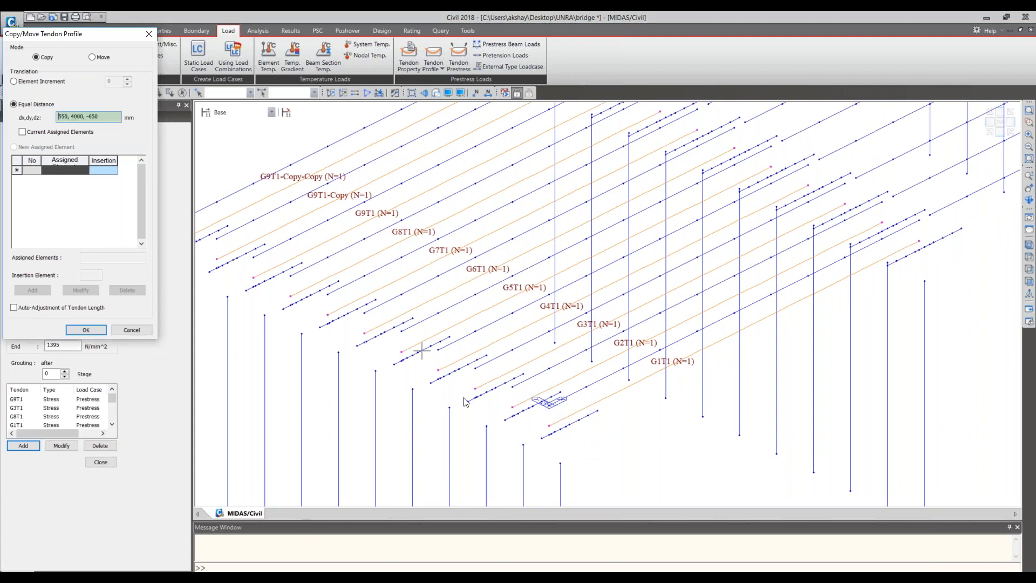
pyautogui.click(553, 422)
pyautogui.click(644, 359)
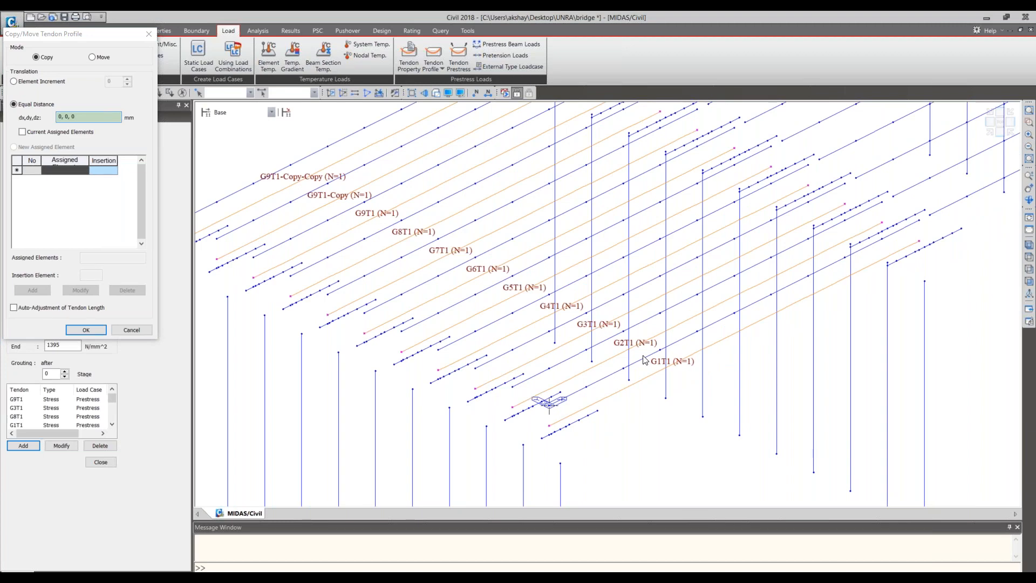
pyautogui.moveTo(760, 290); pyautogui.dragTo(491, 394, button='middle')
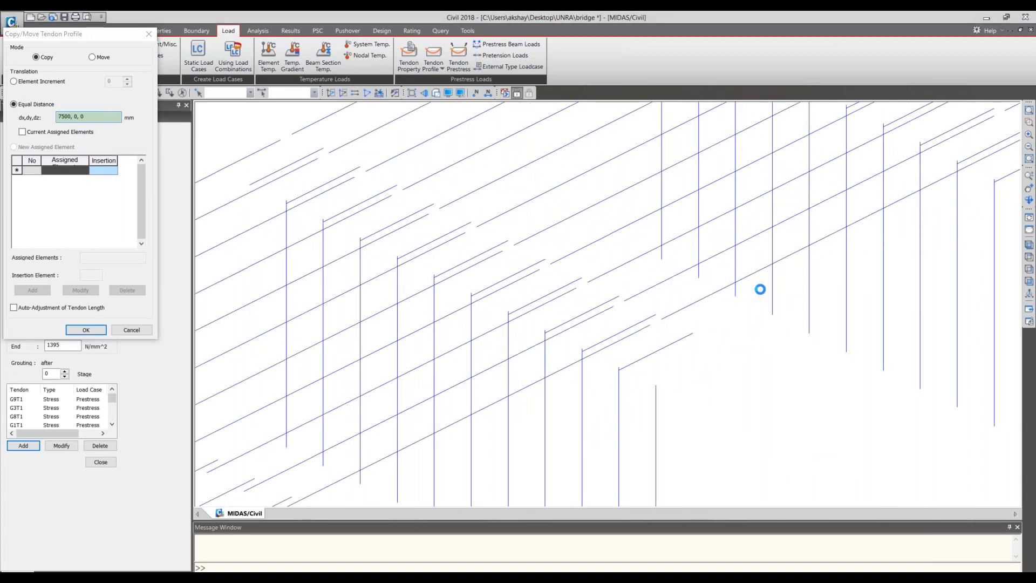
pyautogui.moveTo(760, 289); pyautogui.dragTo(606, 399, button='middle')
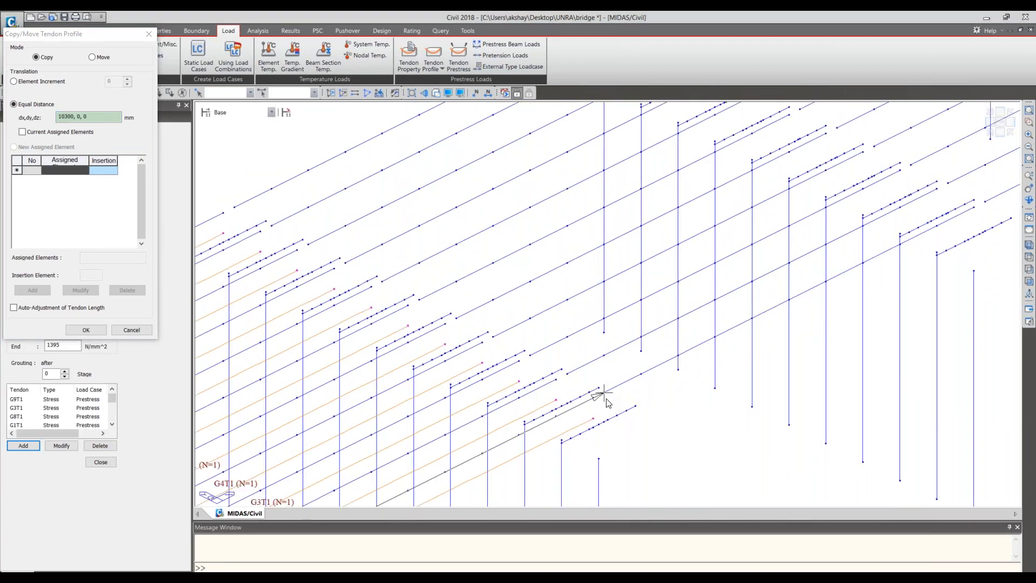
pyautogui.click(605, 393)
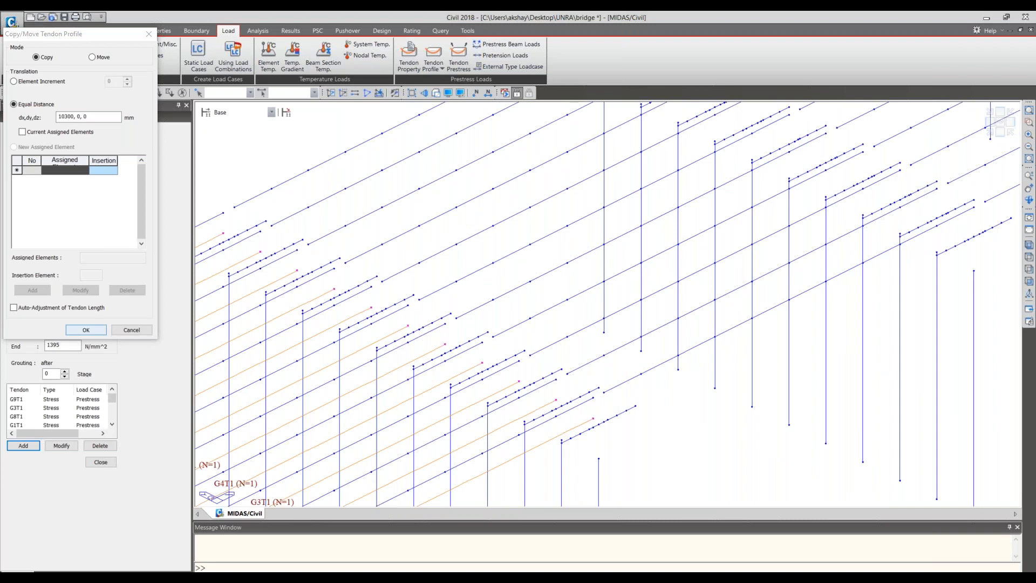
pyautogui.click(86, 329)
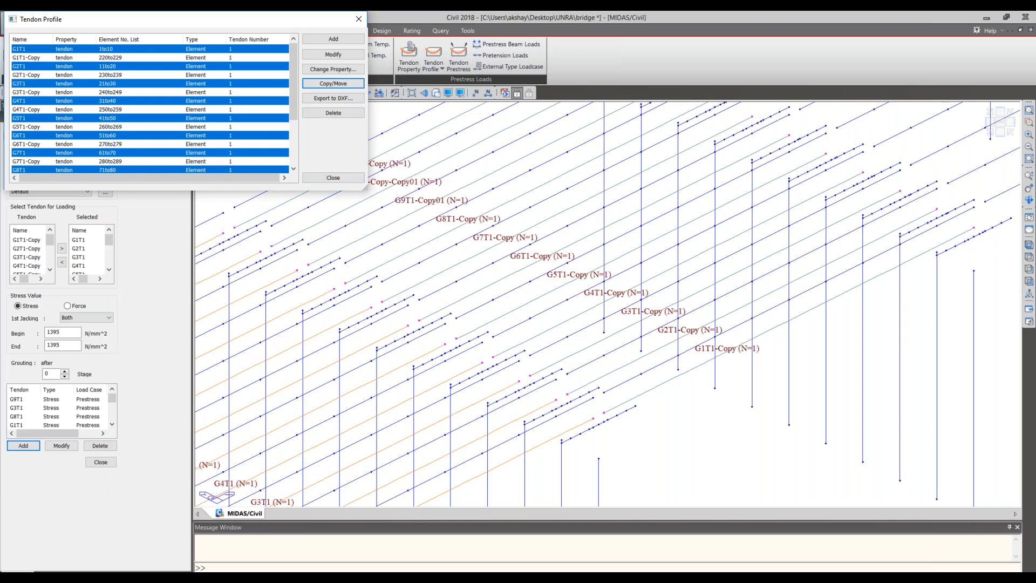
pyautogui.click(352, 177)
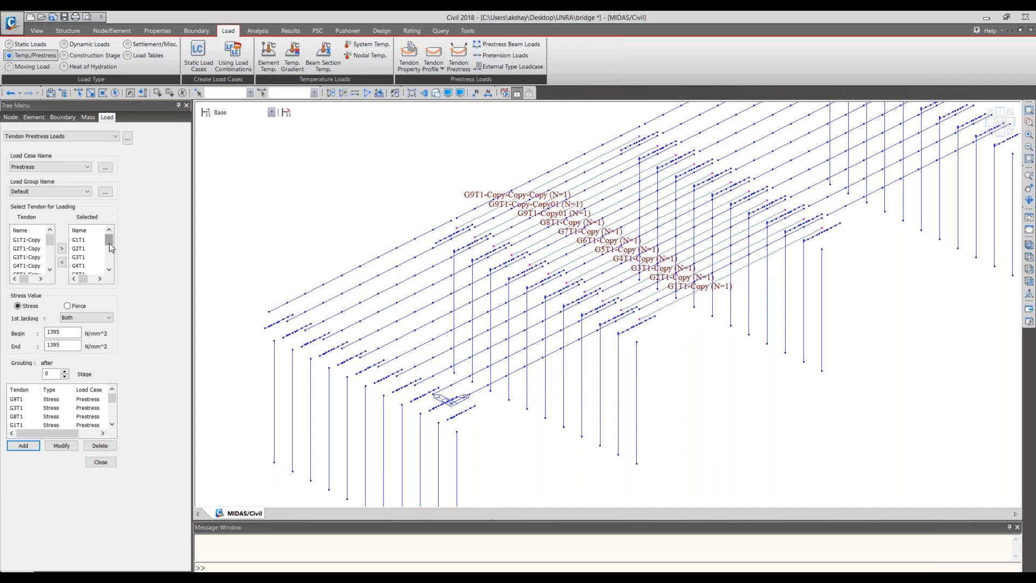
# - Remove all first-span tendons from the selected tendons for prestress loading
pyautogui.click(81, 241)
pyautogui.moveTo(110, 242); pyautogui.dragTo(109, 261)
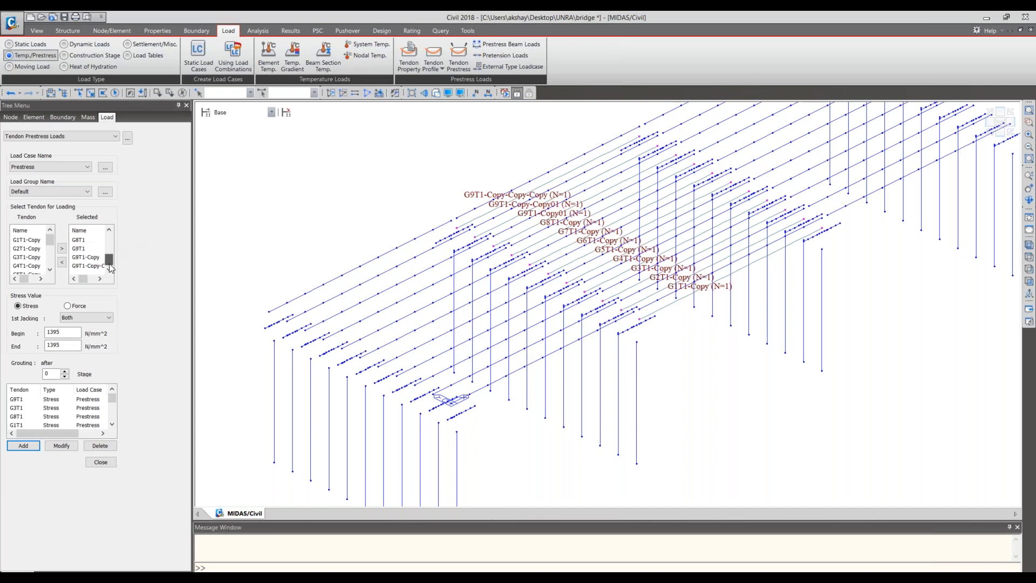
pyautogui.click(62, 261)
# - Add tendons G1T1-Copy, G2T1-Copy and G3T1-Copy to the selected tendons for loading
pyautogui.click(38, 249)
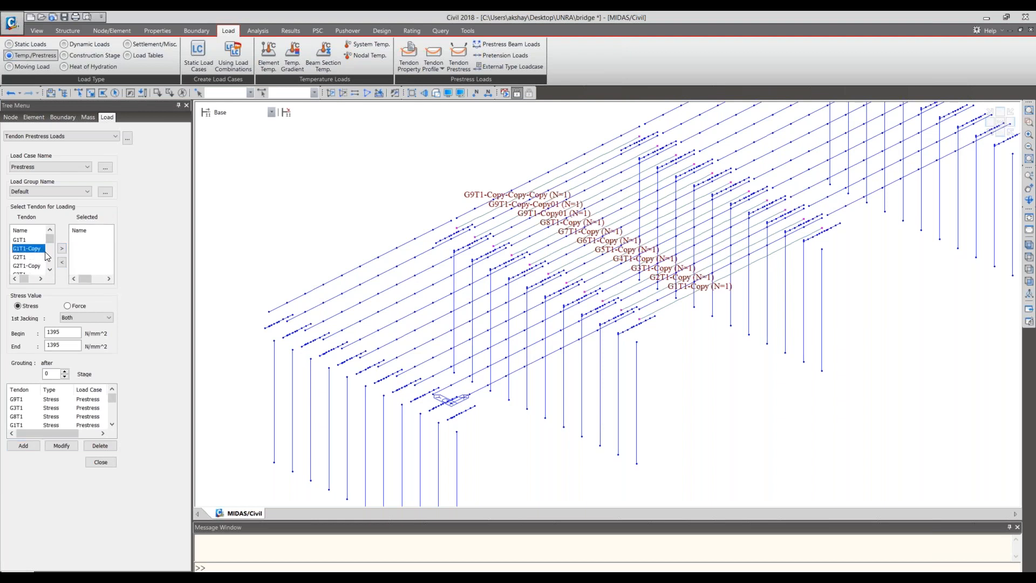
pyautogui.click(62, 248)
pyautogui.click(27, 258)
pyautogui.click(62, 249)
pyautogui.click(44, 266)
pyautogui.click(63, 248)
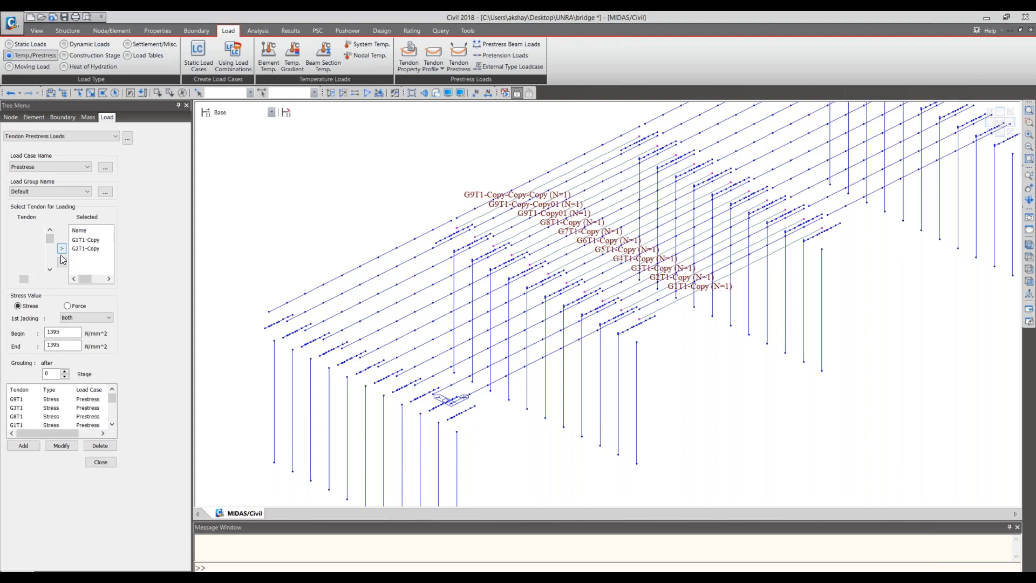
# - Add tendons G4T1-Copy, G5T1-Copy, G6T1-Copy and G7T1-Copy to the selected tendons for loading
pyautogui.click(50, 269)
pyautogui.click(50, 269)
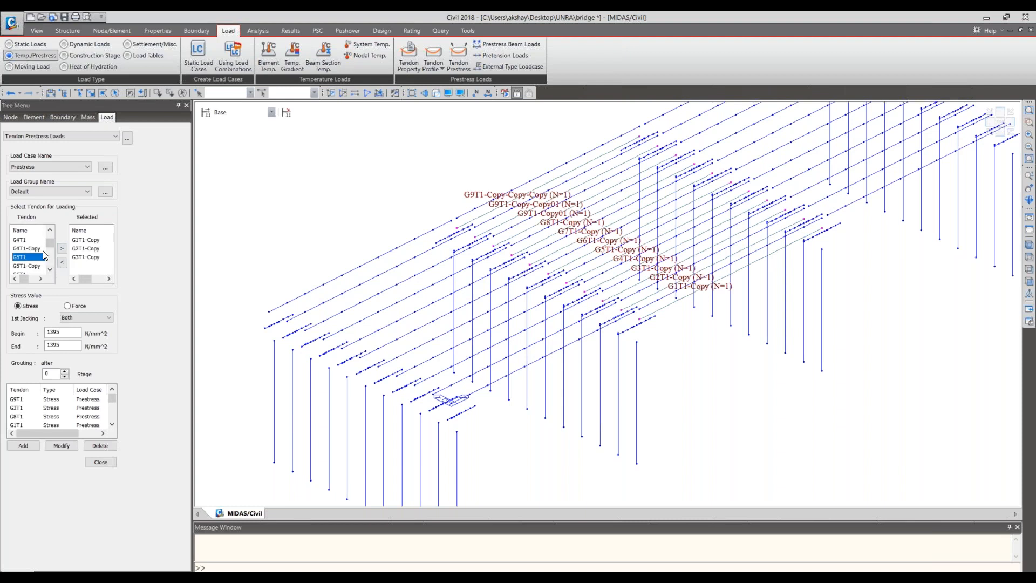
pyautogui.click(30, 248)
pyautogui.click(62, 248)
pyautogui.click(50, 269)
pyautogui.click(50, 269)
pyautogui.click(29, 249)
pyautogui.click(63, 248)
pyautogui.click(24, 248)
pyautogui.click(62, 248)
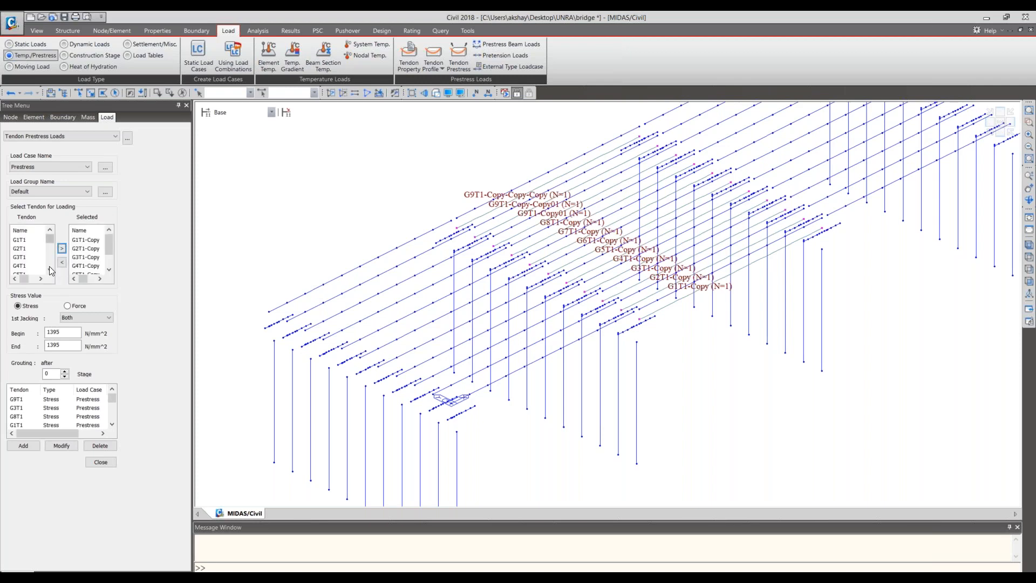
pyautogui.click(48, 272)
pyautogui.click(48, 271)
pyautogui.click(48, 271)
pyautogui.click(48, 271)
pyautogui.click(48, 272)
pyautogui.click(33, 248)
pyautogui.click(62, 249)
# - Add tendons G8T1-Copy and G9T1-Copy-Copy to the selected tendons for loading
pyautogui.click(50, 270)
pyautogui.click(49, 270)
pyautogui.click(50, 270)
pyautogui.click(49, 269)
pyautogui.click(50, 270)
pyautogui.click(50, 270)
pyautogui.click(27, 257)
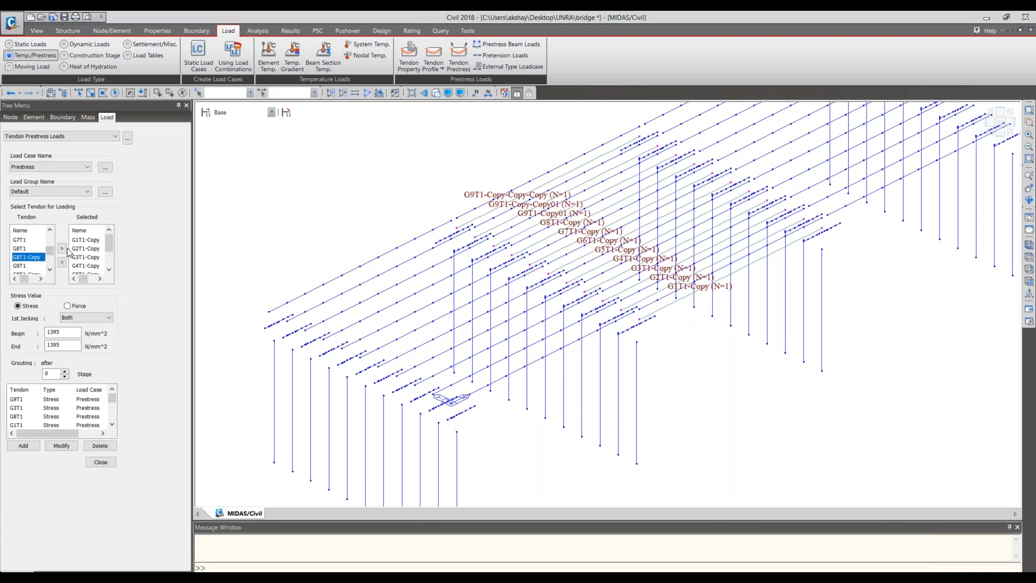
pyautogui.click(62, 249)
pyautogui.click(50, 270)
pyautogui.click(49, 270)
pyautogui.click(49, 270)
pyautogui.click(50, 270)
pyautogui.click(50, 270)
pyautogui.click(49, 269)
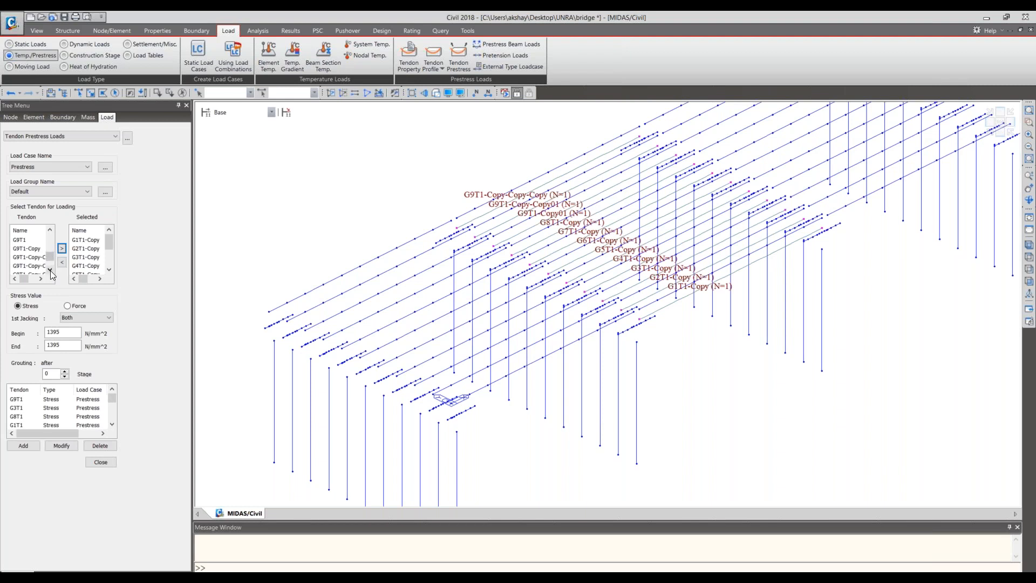
pyautogui.click(40, 277)
pyautogui.click(45, 257)
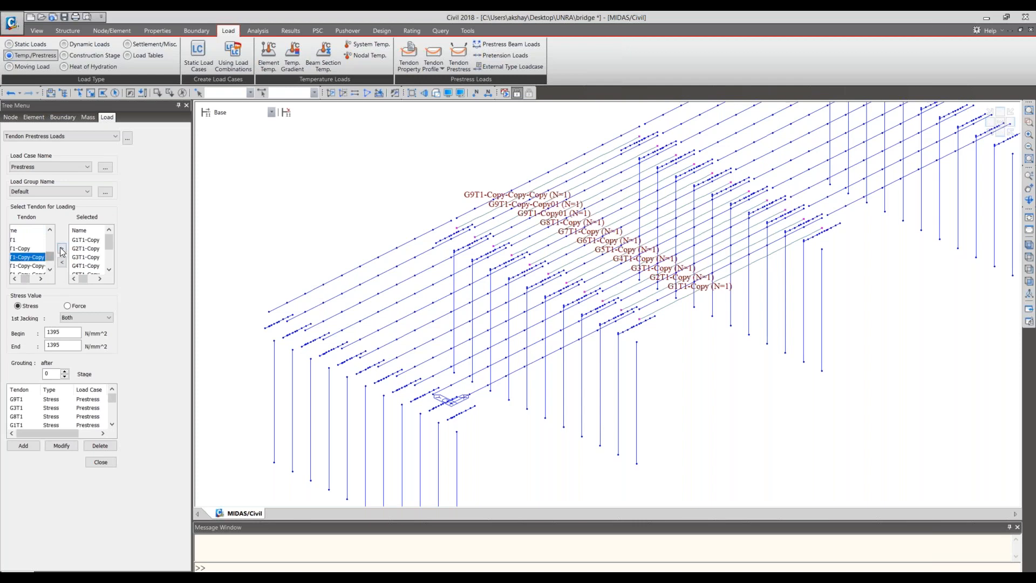
pyautogui.click(61, 249)
# - Add tendons G9T1-Copy-Copy-Copy, G9T1-Copy-Copy01 and G9T1-Copy01 to the selected tendons for loading
pyautogui.click(15, 279)
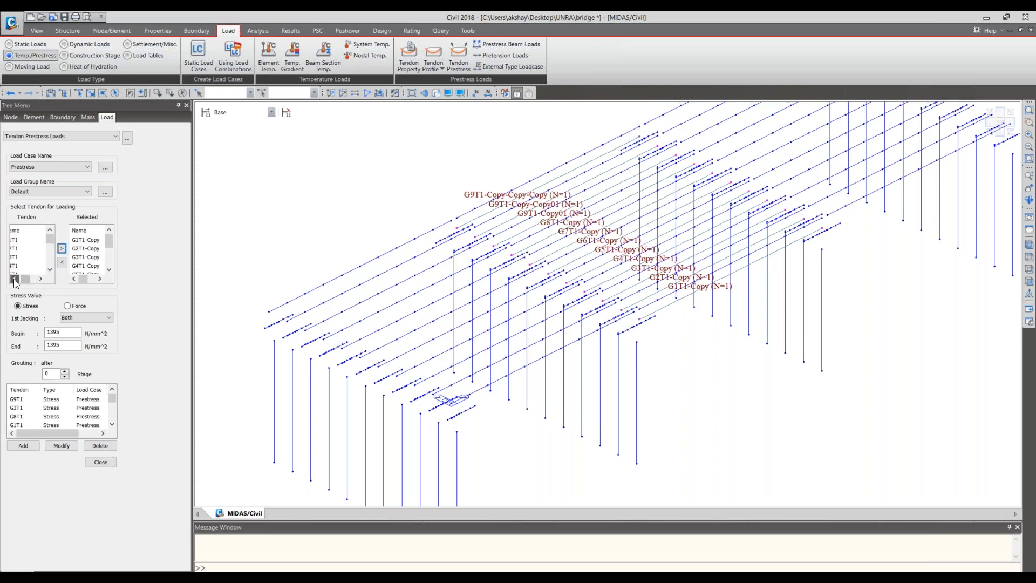
pyautogui.click(50, 268)
pyautogui.click(50, 268)
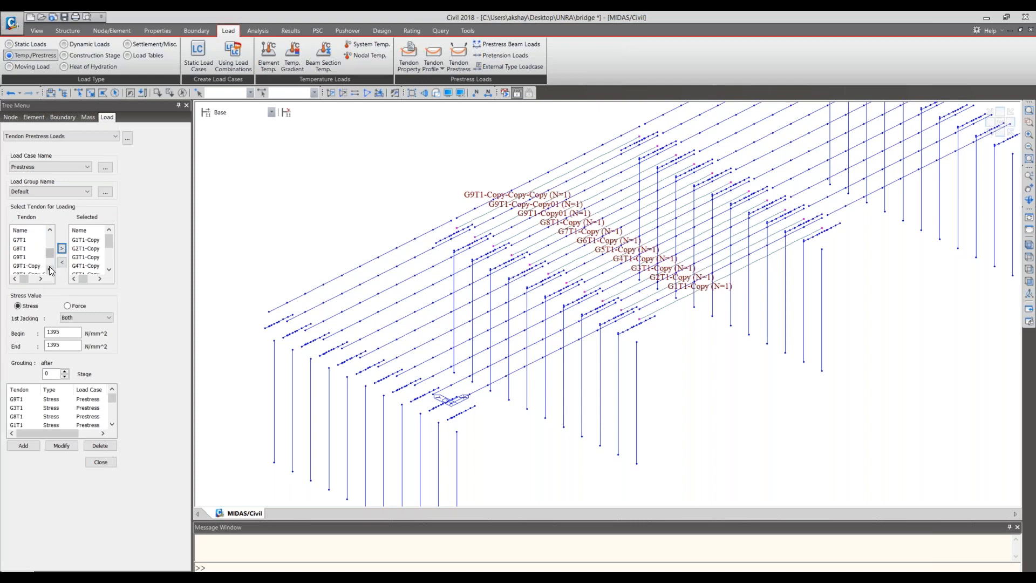
pyautogui.click(41, 279)
pyautogui.click(41, 279)
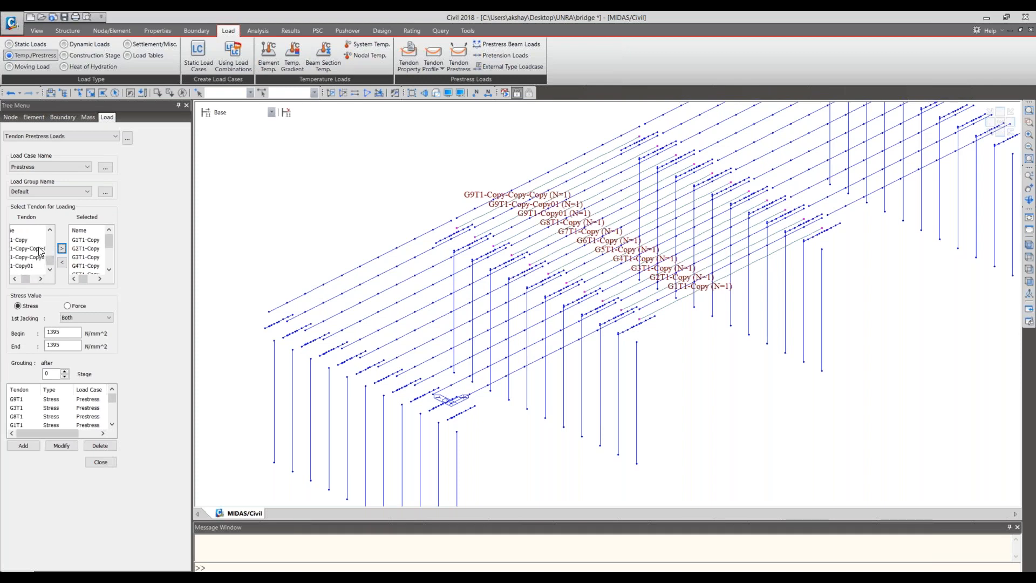
pyautogui.click(38, 249)
pyautogui.keyDown('ctrl'); pyautogui.click(30, 266); pyautogui.keyUp('ctrl')
pyautogui.click(61, 248)
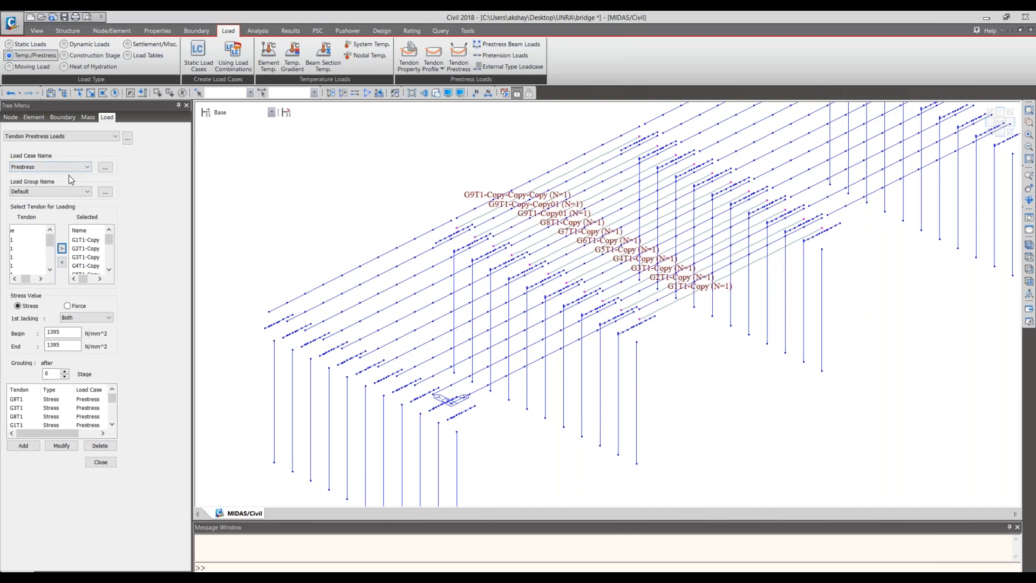
# - Deselect the three tendons whose names start with G9T1-Copy-Copy and add 1395 N/mm^2 Prestress stress loads to the remaining selected tendons
pyautogui.click(24, 447)
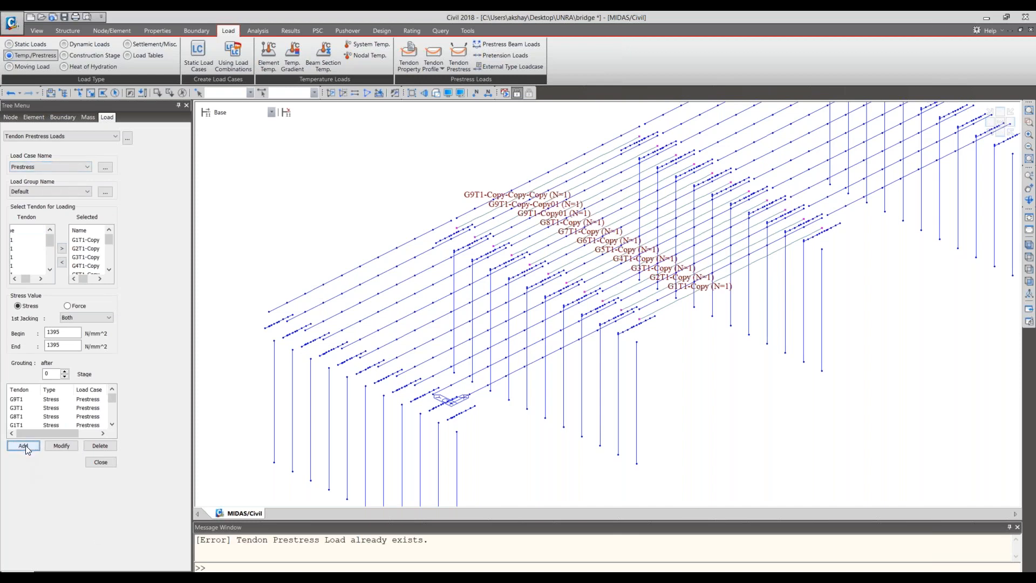
pyautogui.click(100, 279)
pyautogui.click(100, 278)
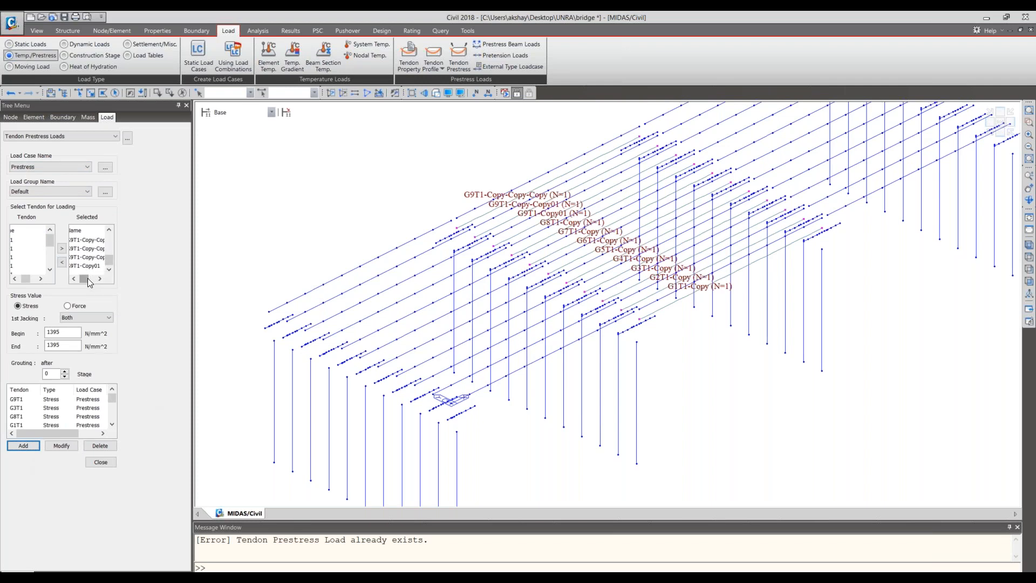
pyautogui.scroll(1, 96, 275)
pyautogui.scroll(2, 97, 275)
pyautogui.scroll(-3, 97, 276)
pyautogui.moveTo(94, 241); pyautogui.dragTo(91, 257)
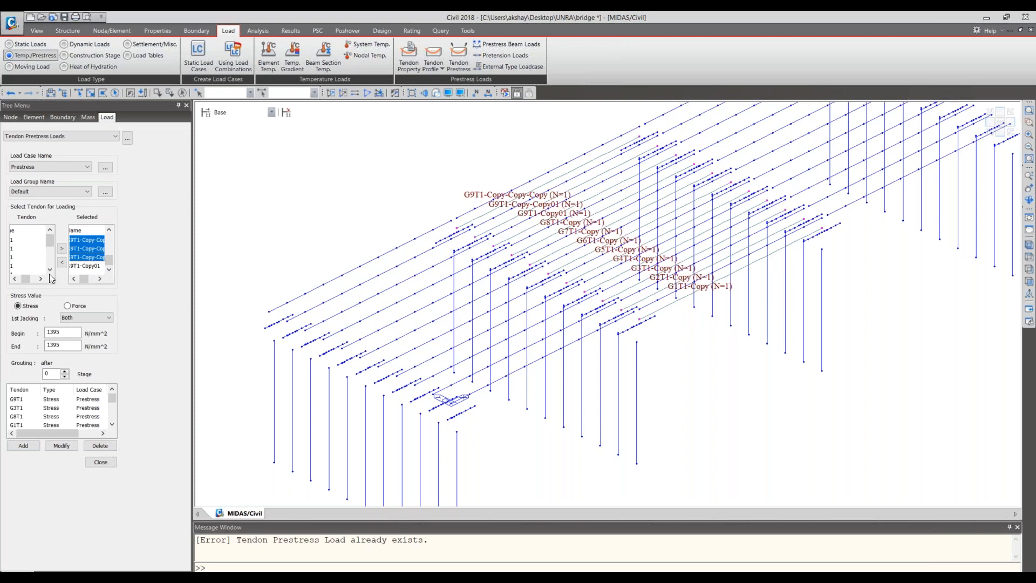
pyautogui.click(61, 262)
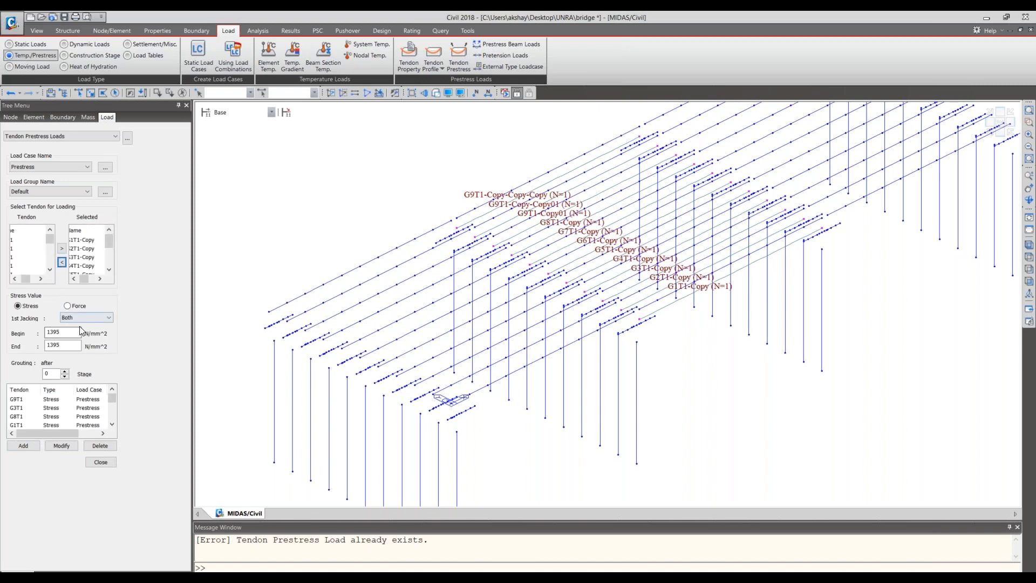
pyautogui.click(33, 446)
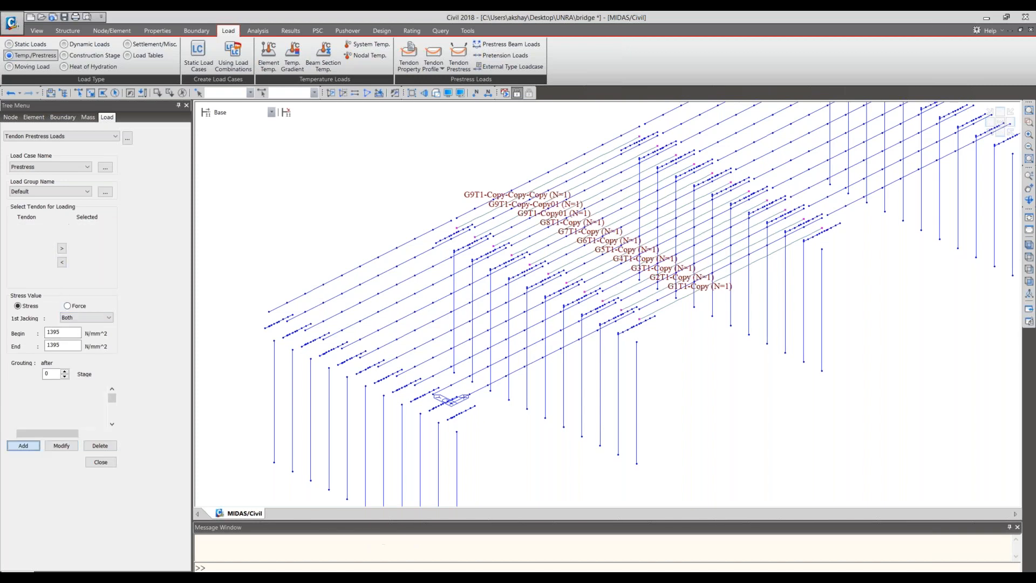
pyautogui.click(108, 464)
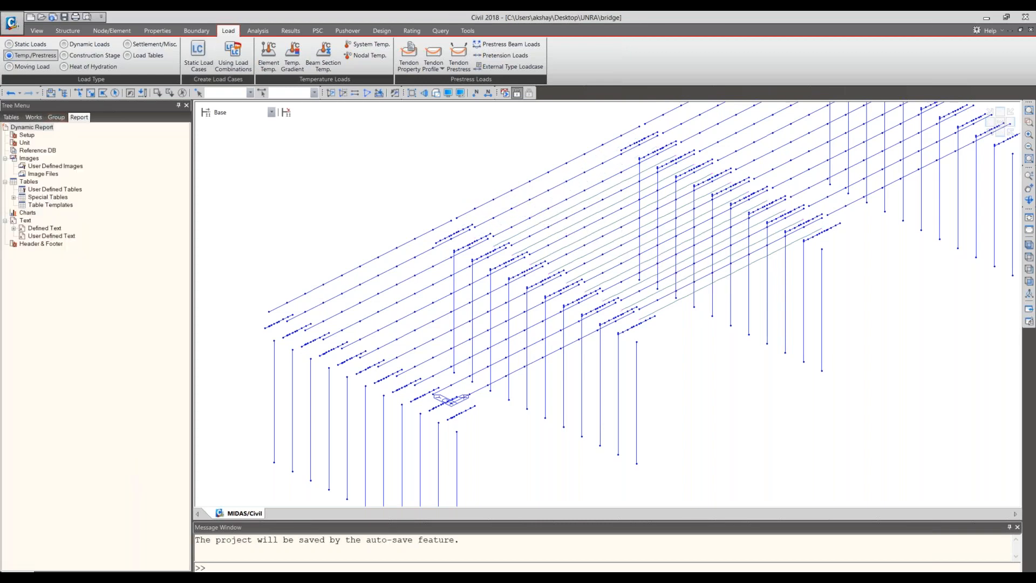
# - Review the tendon prestress loads and tendon profiles in the model's works tree
pyautogui.click(35, 118)
pyautogui.click(100, 390)
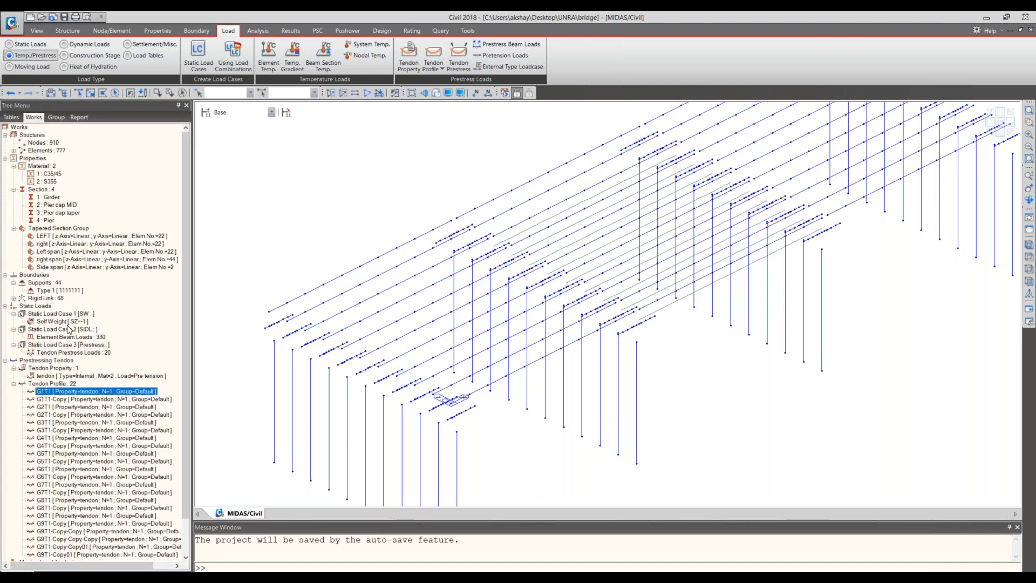
pyautogui.rightClick(96, 470)
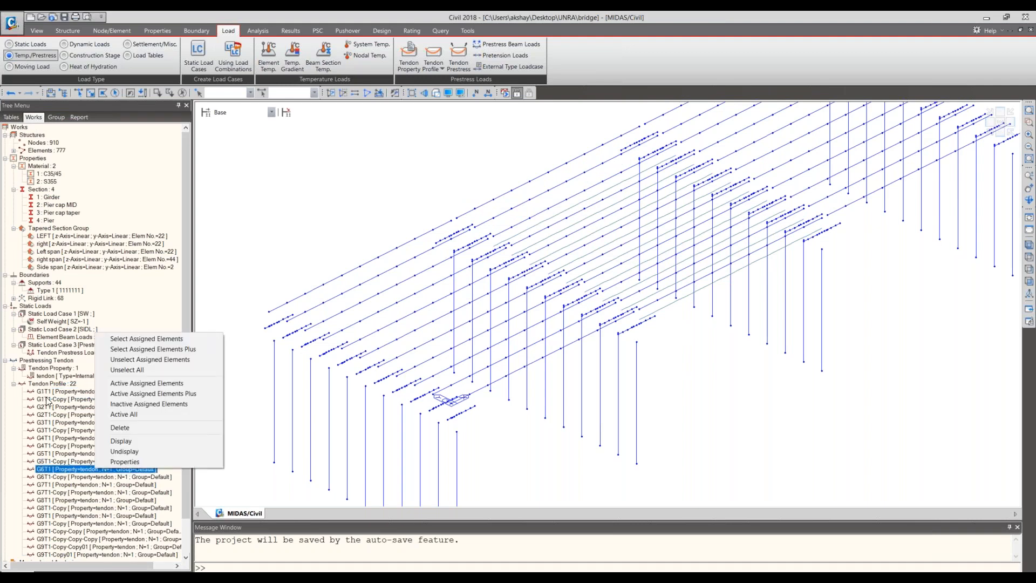
pyautogui.click(50, 391)
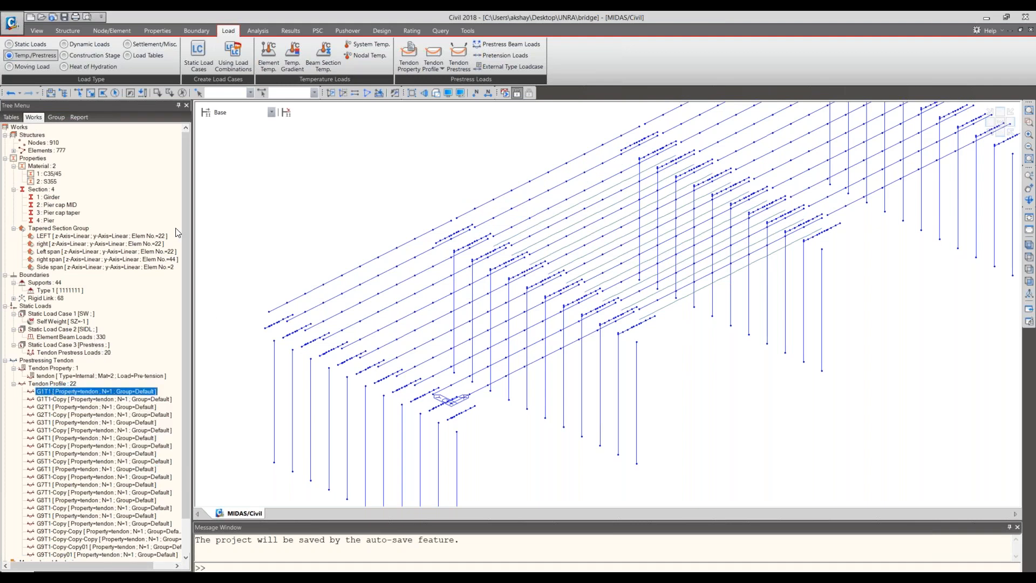
pyautogui.scroll(-2, 187, 327)
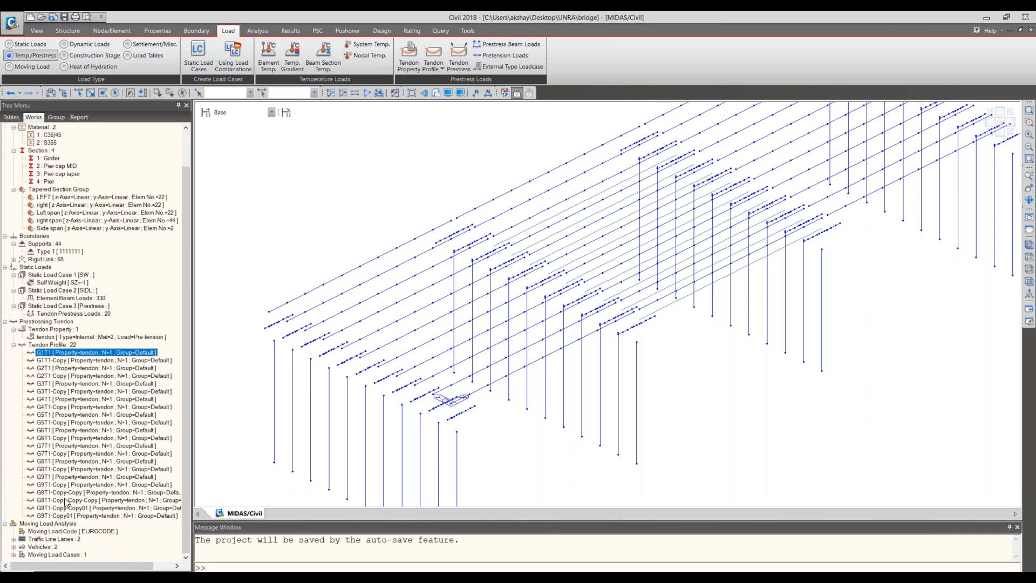
# - Display all tendon profiles from G1T1 to G9T1-Copy01 on the bridge model and show them in front view
pyautogui.keyDown('shift'); pyautogui.click(68, 516); pyautogui.keyUp('shift')
pyautogui.rightClick(73, 493)
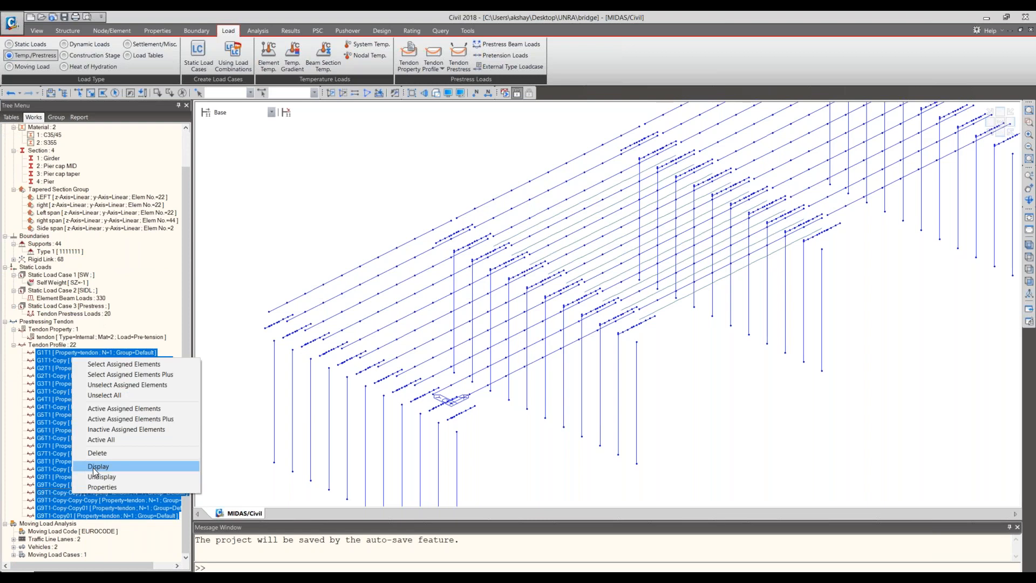
pyautogui.click(96, 466)
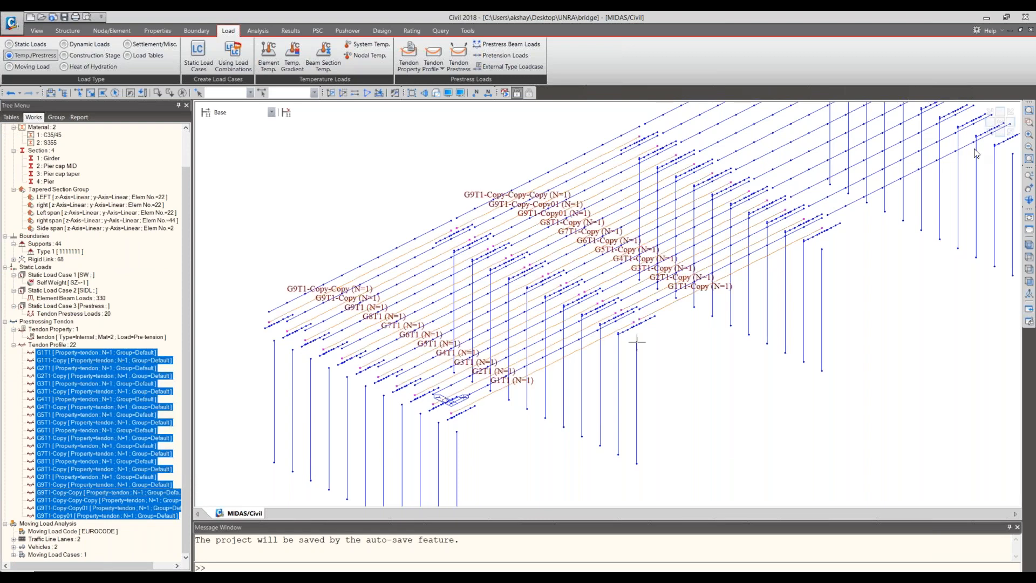
pyautogui.click(1007, 134)
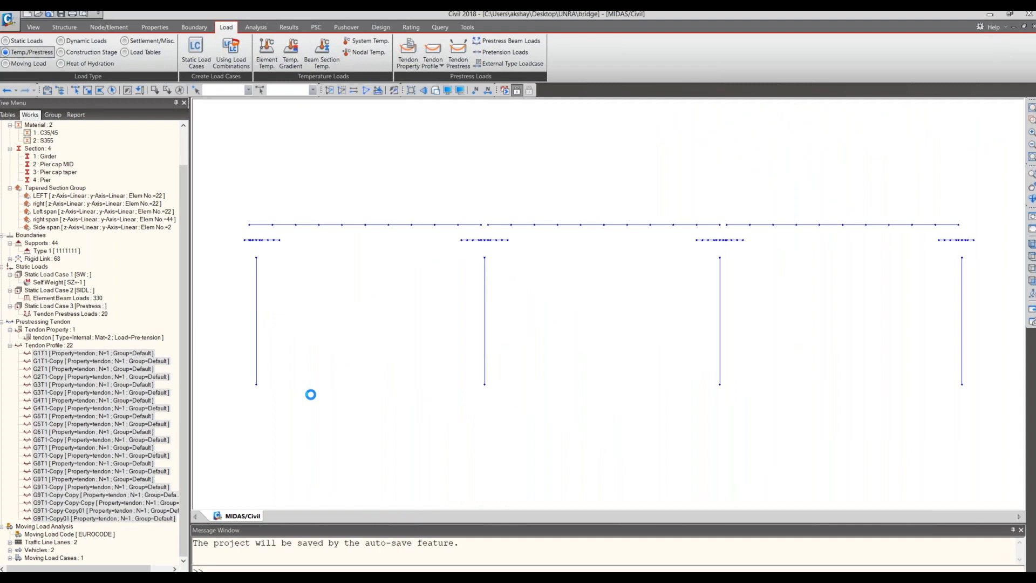
pyautogui.rightClick(133, 385)
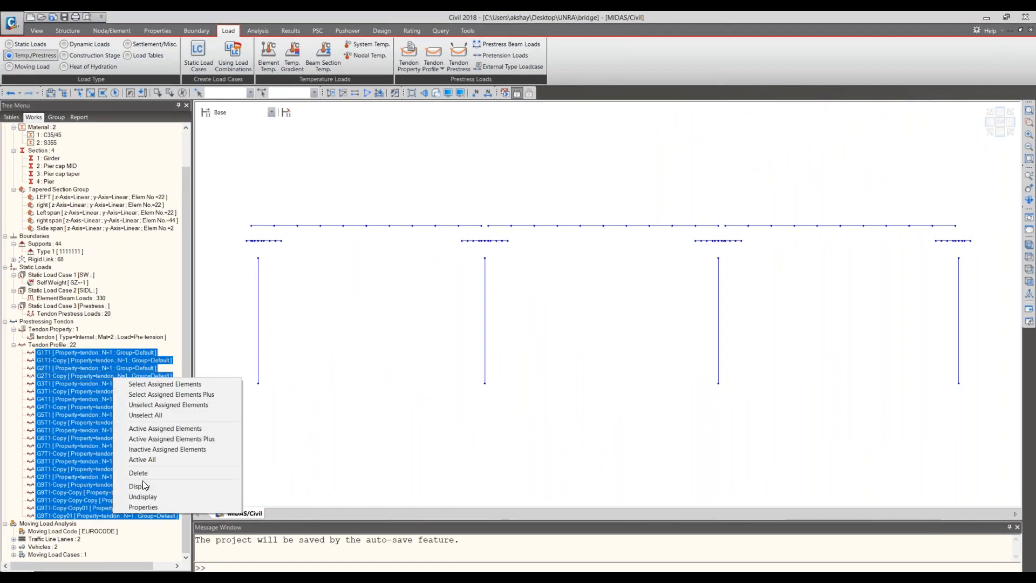
pyautogui.click(142, 480)
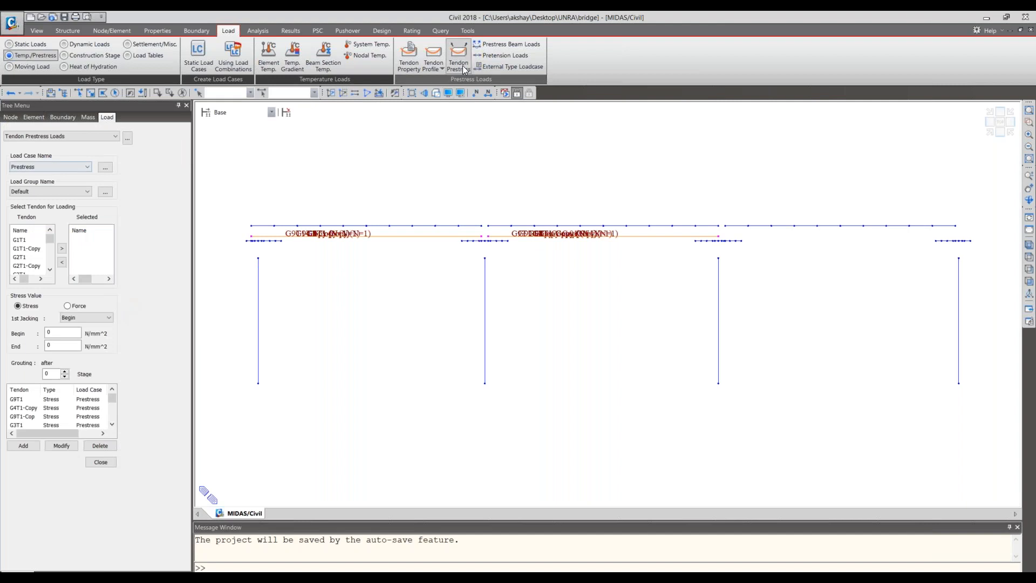
# - Open the table of tendon prestress loads and set the units to kN and m
pyautogui.click(127, 138)
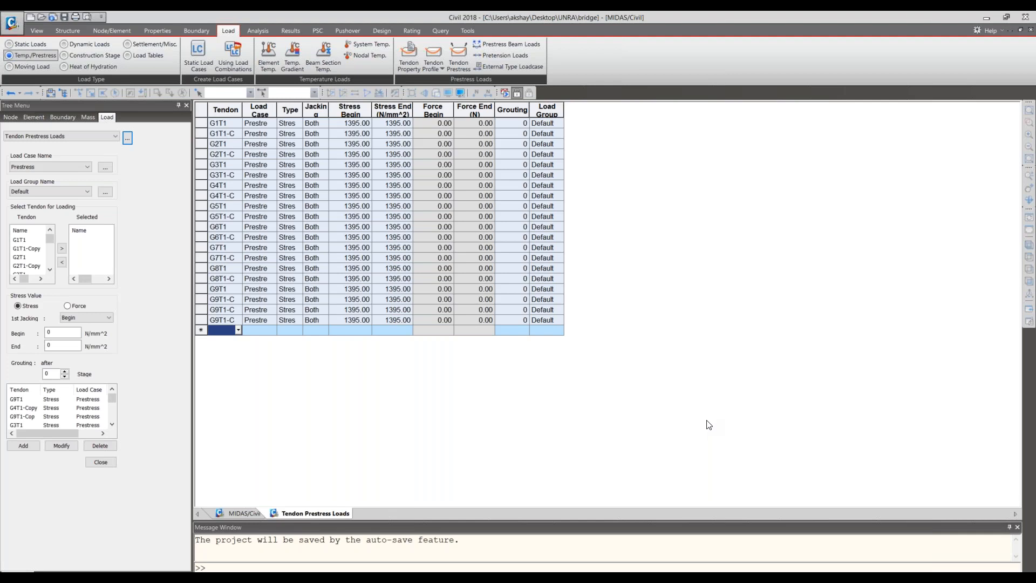
pyautogui.click(893, 577)
pyautogui.click(885, 566)
pyautogui.click(910, 577)
pyautogui.click(910, 567)
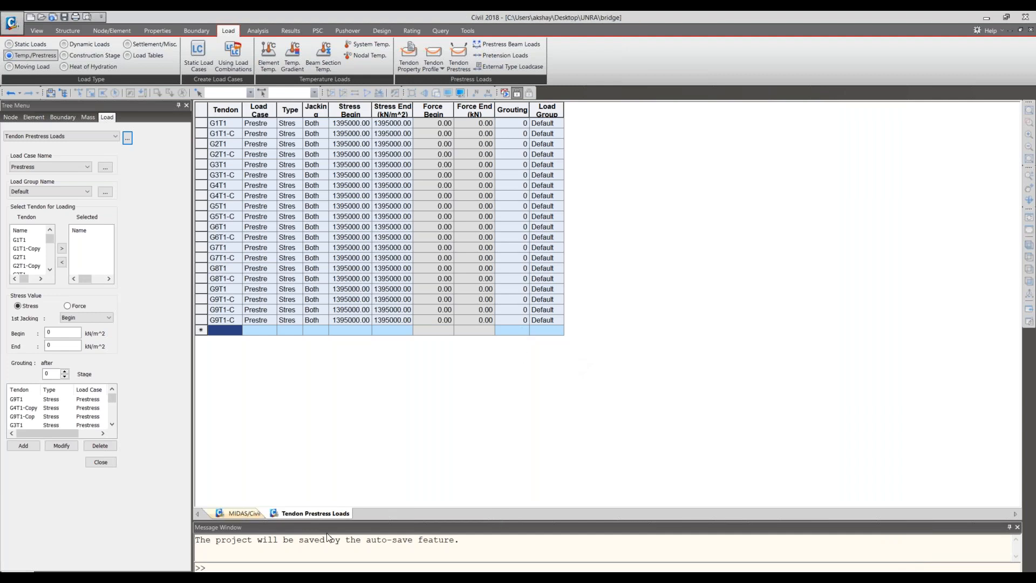
# - Return to the model view, closing the tendon prestress load settings, and collapse the Rigid Link list in the works tree
pyautogui.click(243, 514)
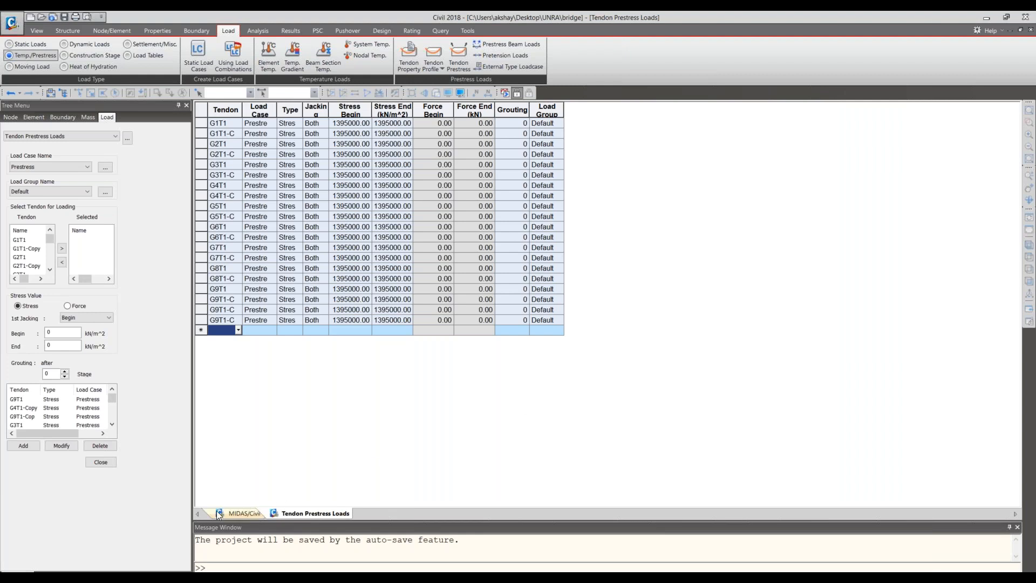
pyautogui.click(240, 515)
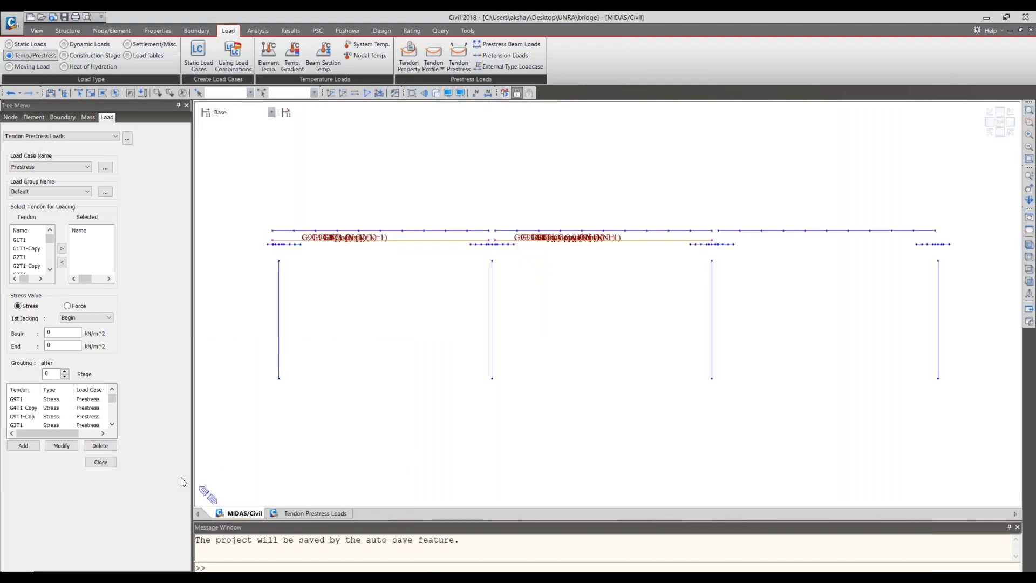
pyautogui.click(103, 462)
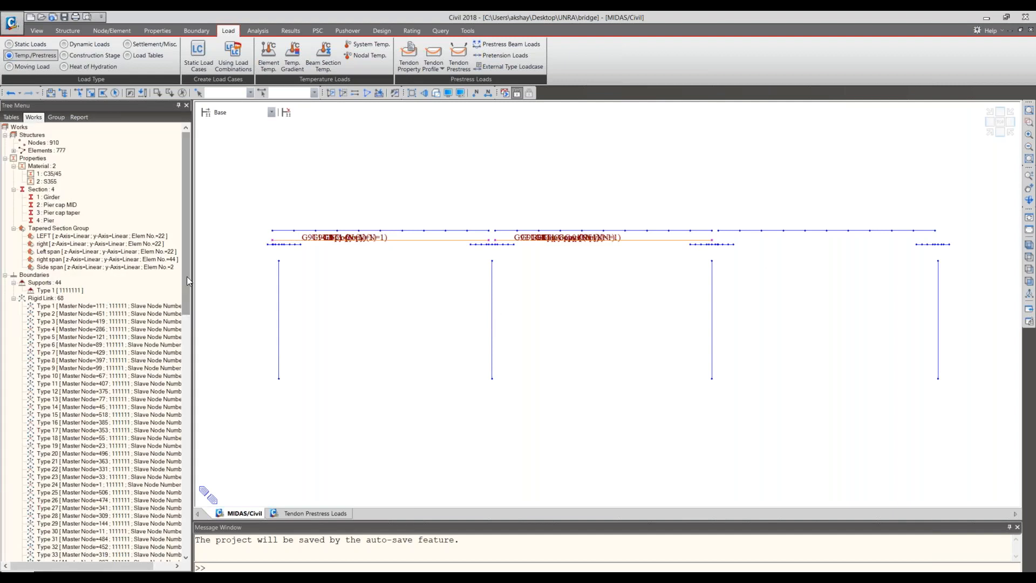
pyautogui.scroll(-5, 187, 277)
pyautogui.scroll(5, 189, 387)
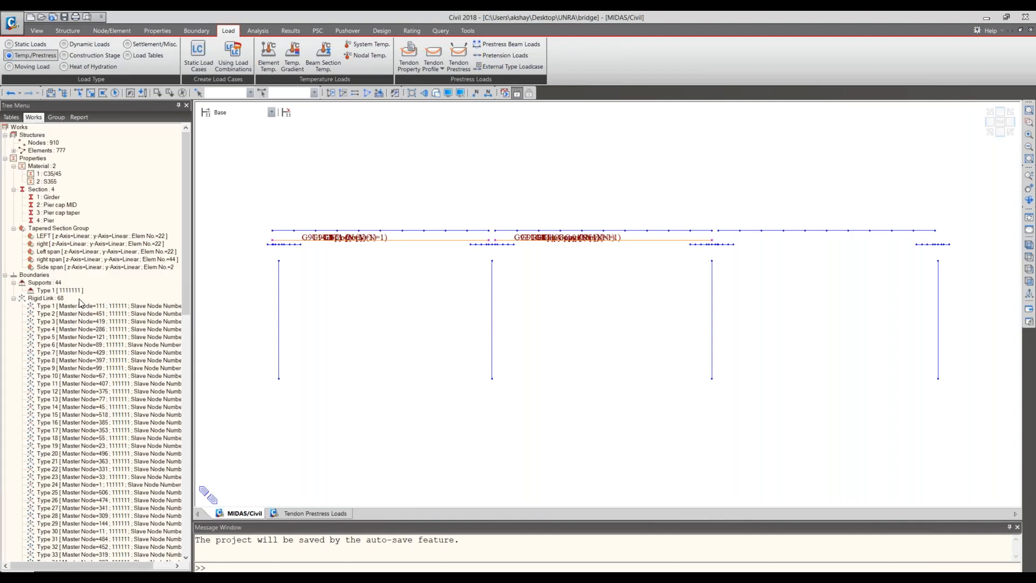
pyautogui.doubleClick(75, 298)
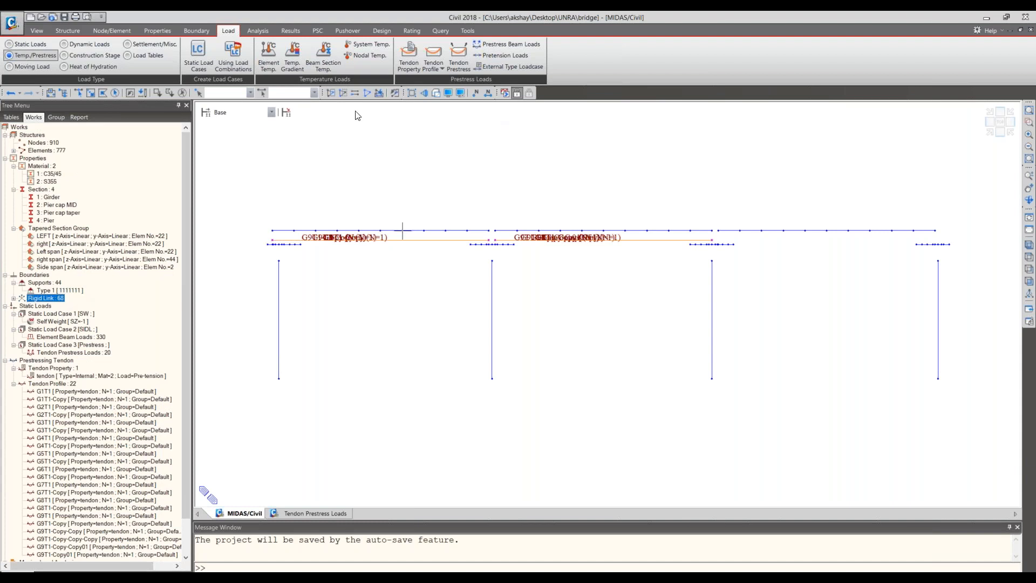
# - Run the analysis of the bridge model and resize the message area to read the solver log
pyautogui.click(260, 30)
pyautogui.press('F5')
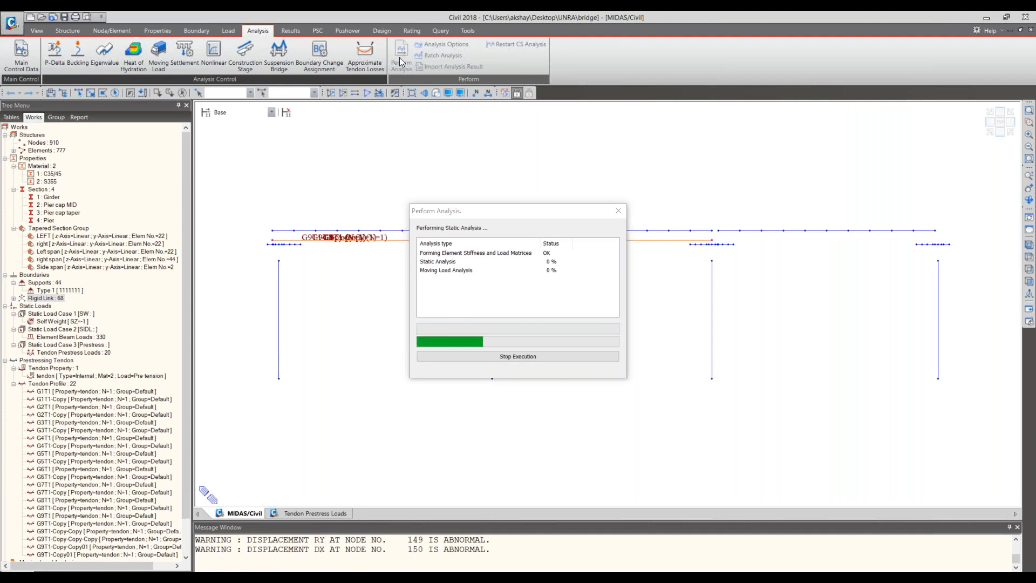
pyautogui.moveTo(473, 520); pyautogui.dragTo(471, 556)
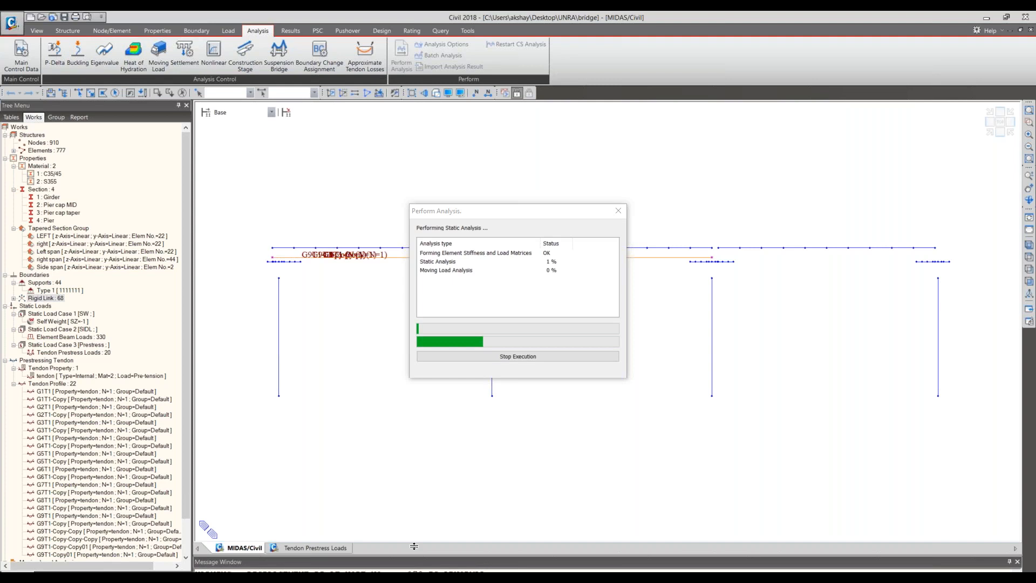
pyautogui.moveTo(414, 547); pyautogui.dragTo(414, 508)
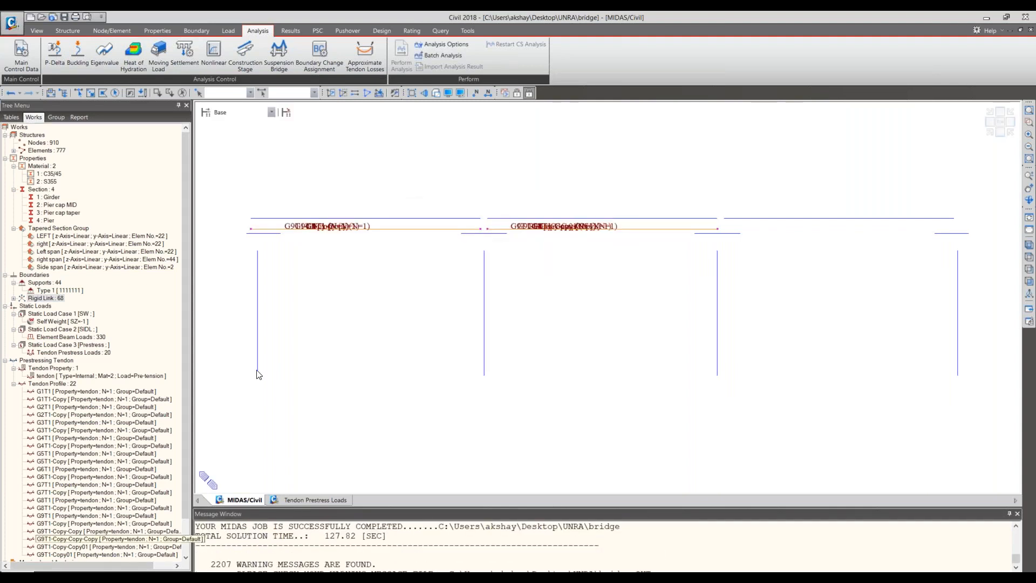
pyautogui.scroll(1, 333, 324)
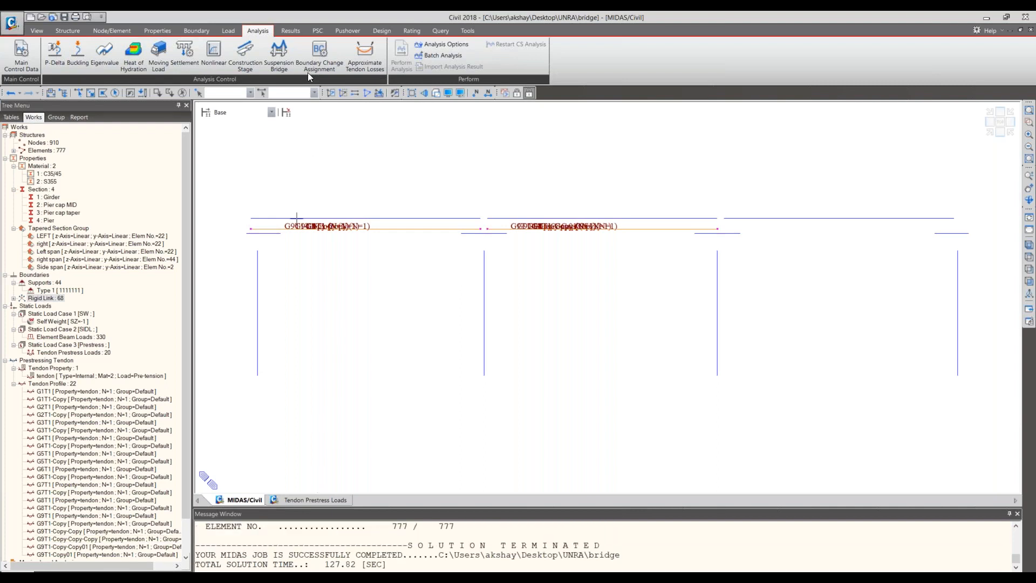
# - Show the FZ support reactions for load case ST: SW with values and legend on the model
pyautogui.click(291, 31)
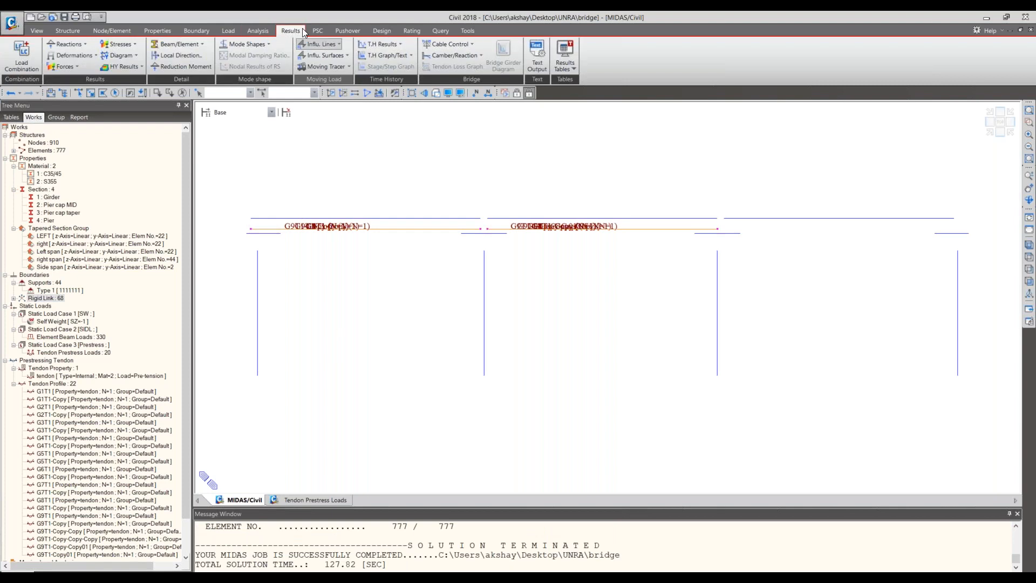
pyautogui.click(70, 60)
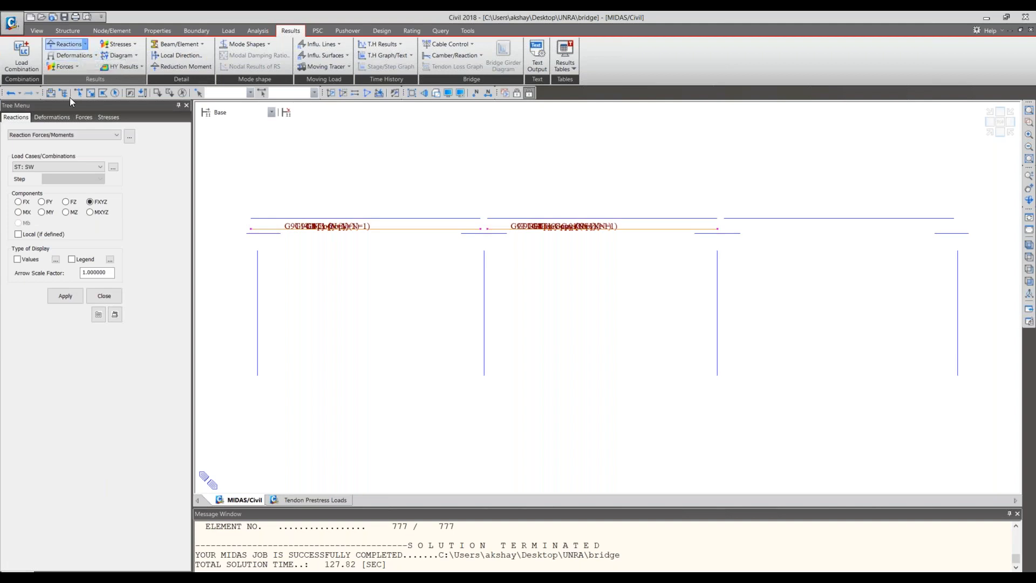
pyautogui.click(77, 168)
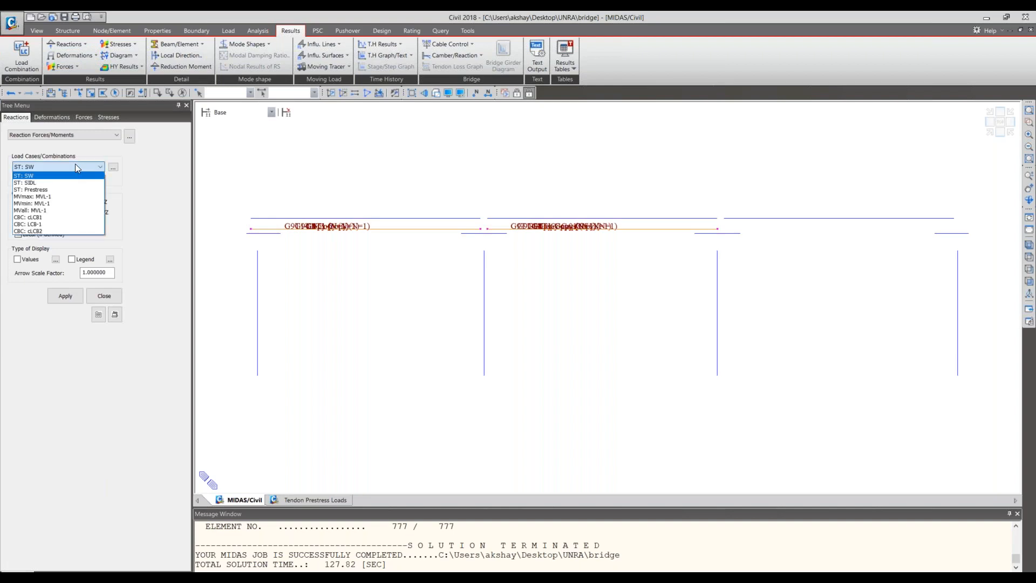
pyautogui.click(47, 169)
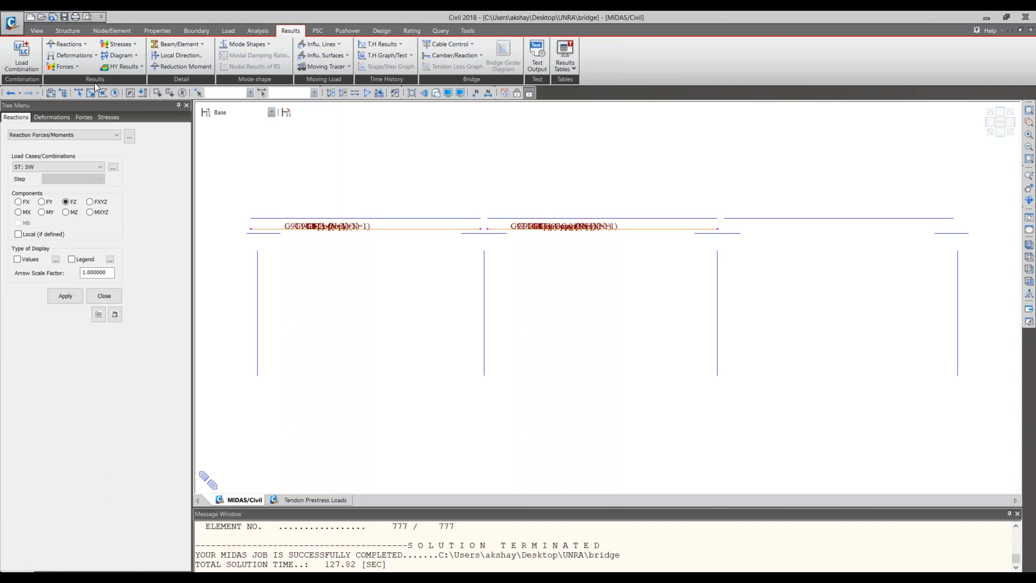
pyautogui.click(66, 296)
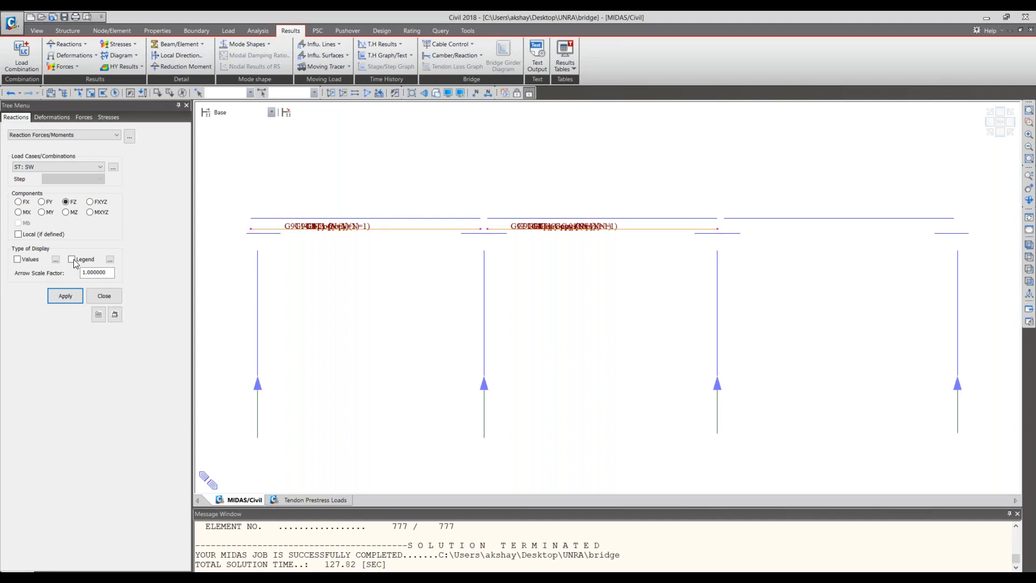
pyautogui.click(34, 262)
pyautogui.click(72, 259)
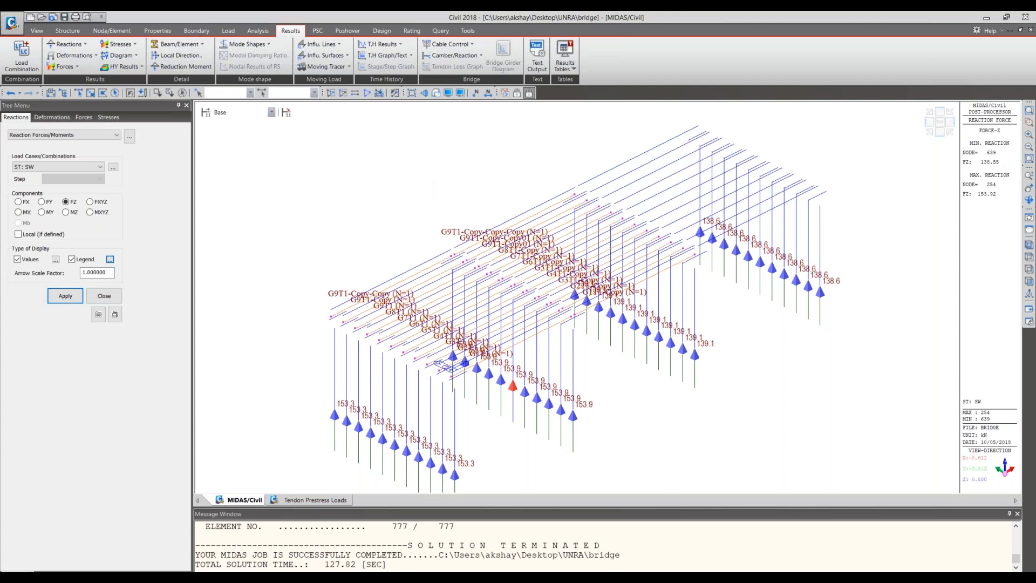
# - Show the deformed shape in the DZ direction for load case ST: SW with values and legend
pyautogui.click(64, 167)
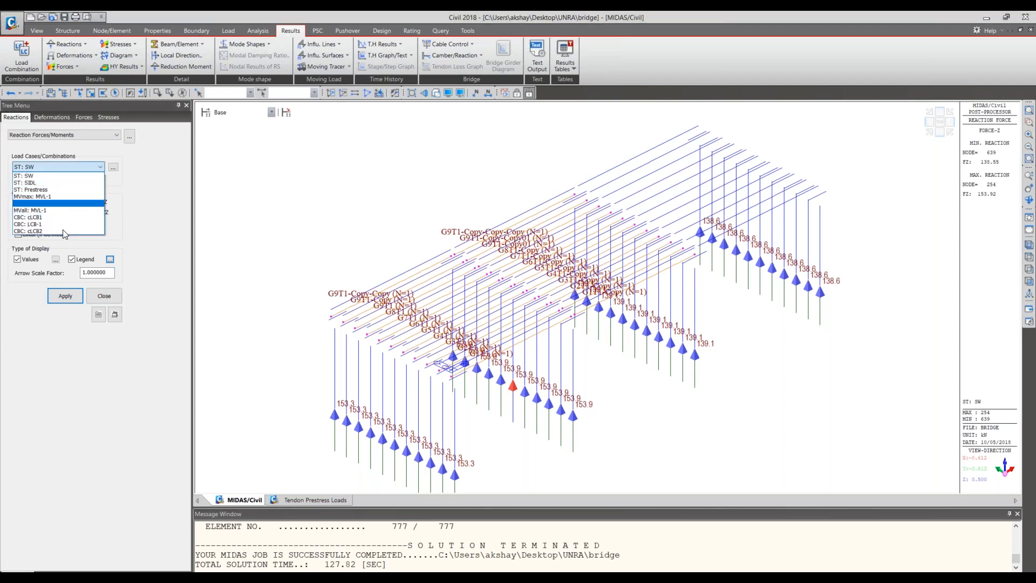
pyautogui.click(73, 55)
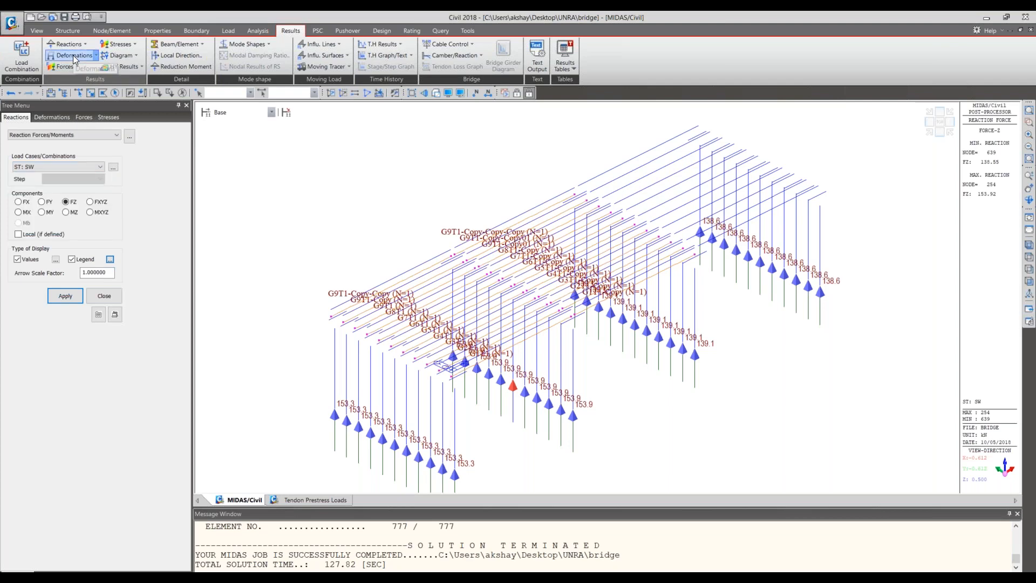
pyautogui.click(78, 59)
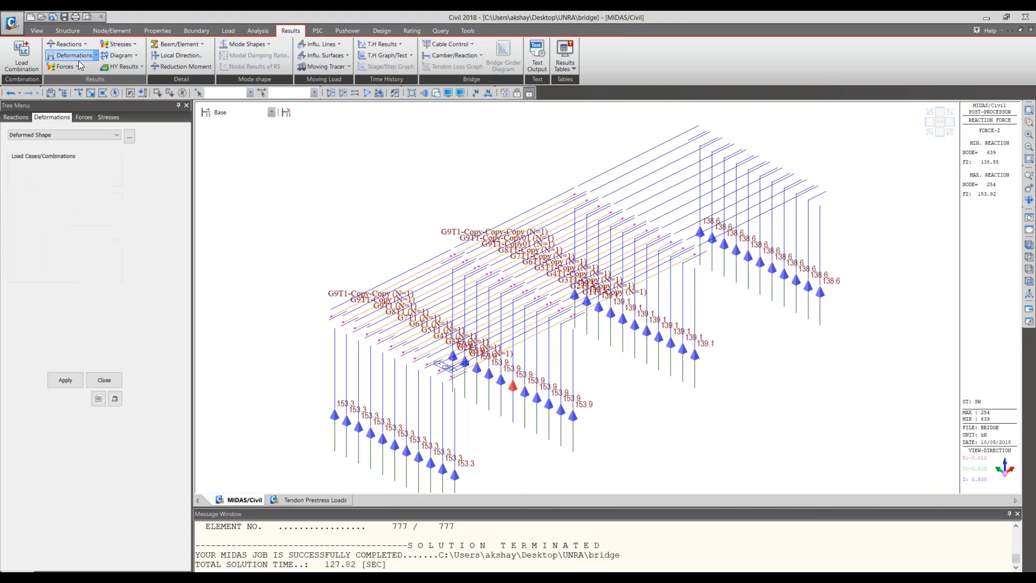
pyautogui.click(87, 167)
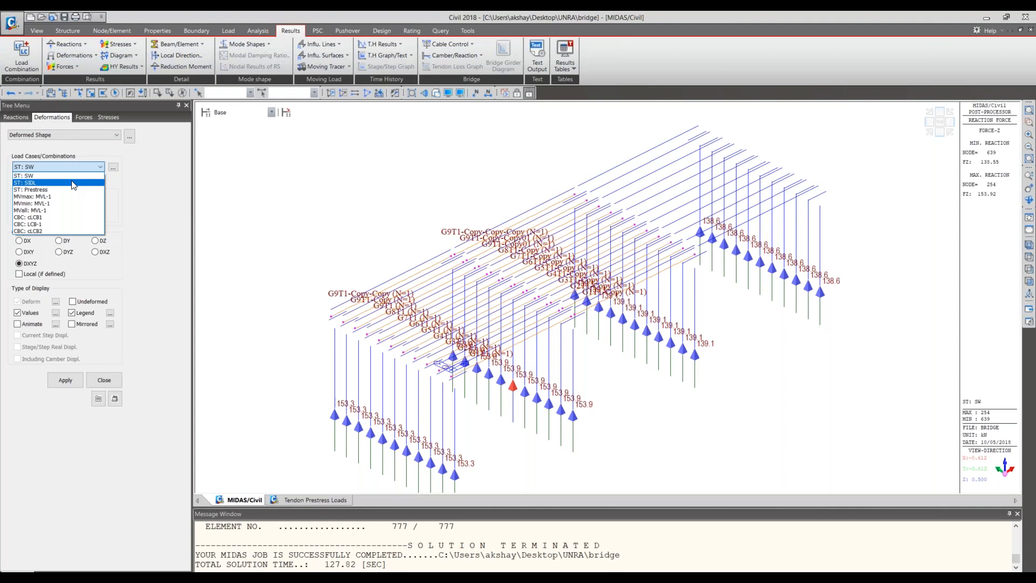
pyautogui.click(74, 181)
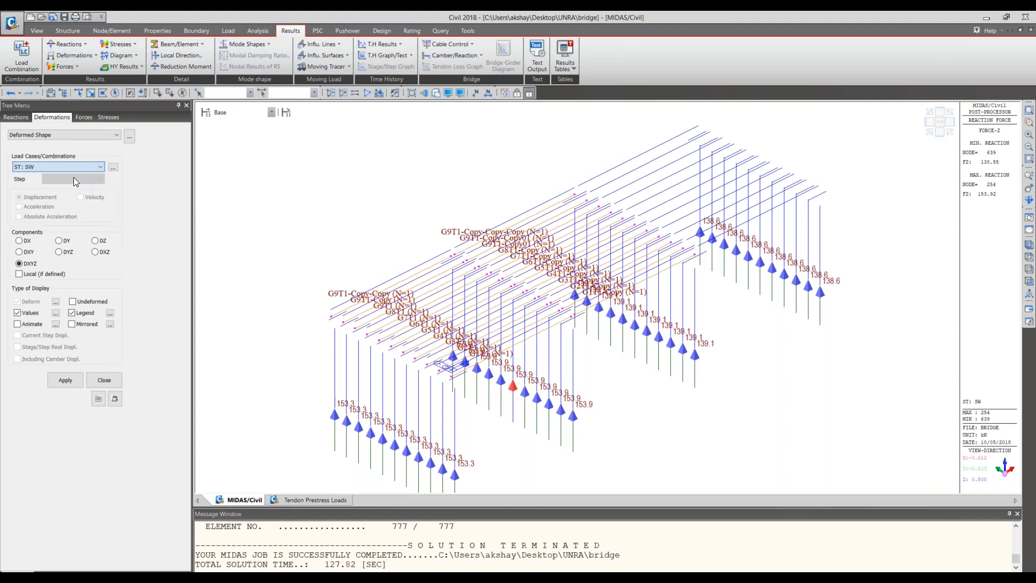
pyautogui.click(98, 241)
pyautogui.click(64, 381)
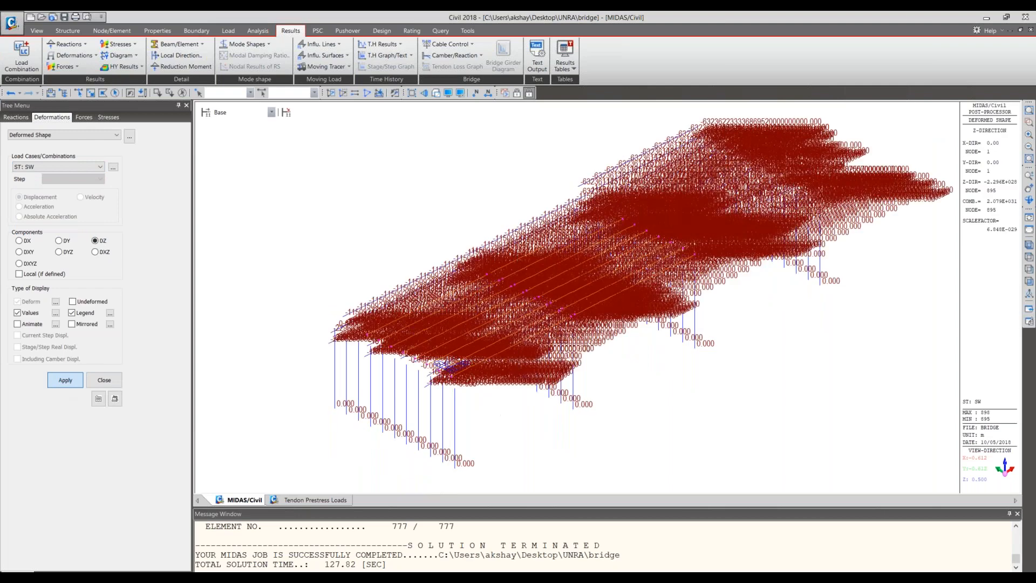
# - Hide the displacement values on the deformed shape and inspect the bridge in front view
pyautogui.click(17, 313)
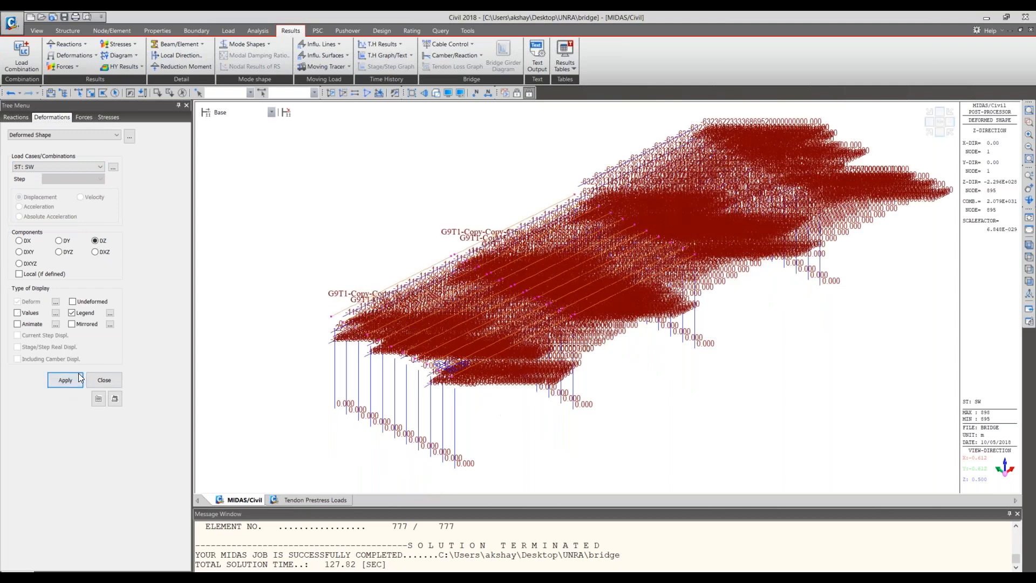
pyautogui.click(79, 379)
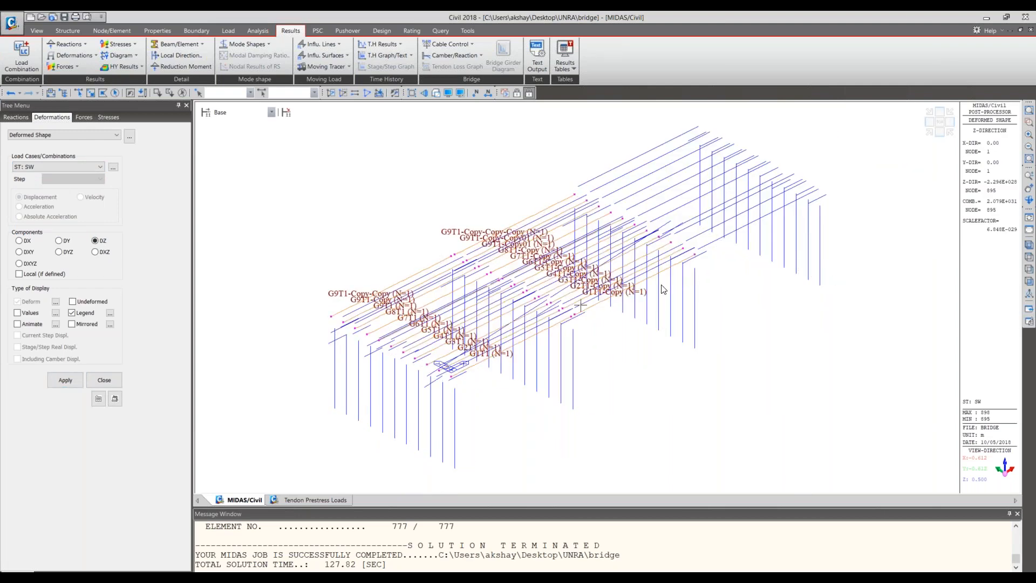
pyautogui.hotkey('ctrl', 'shift', 'f')
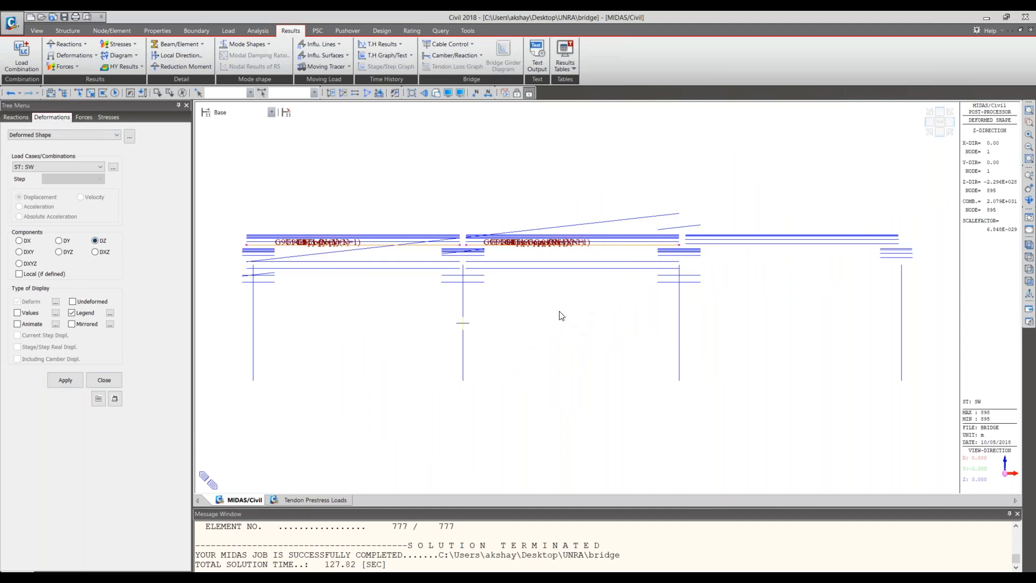
pyautogui.click(70, 68)
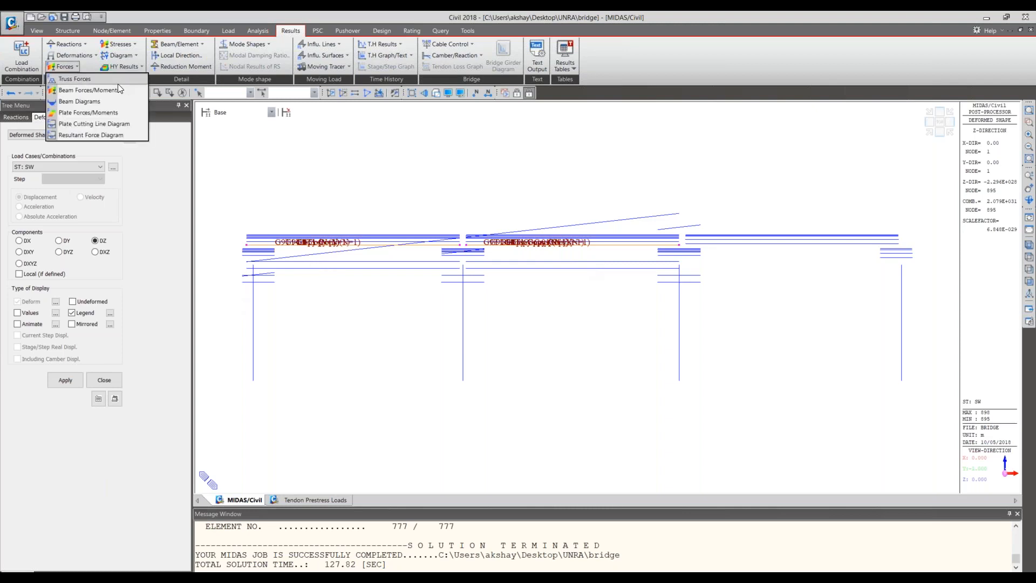
pyautogui.click(927, 134)
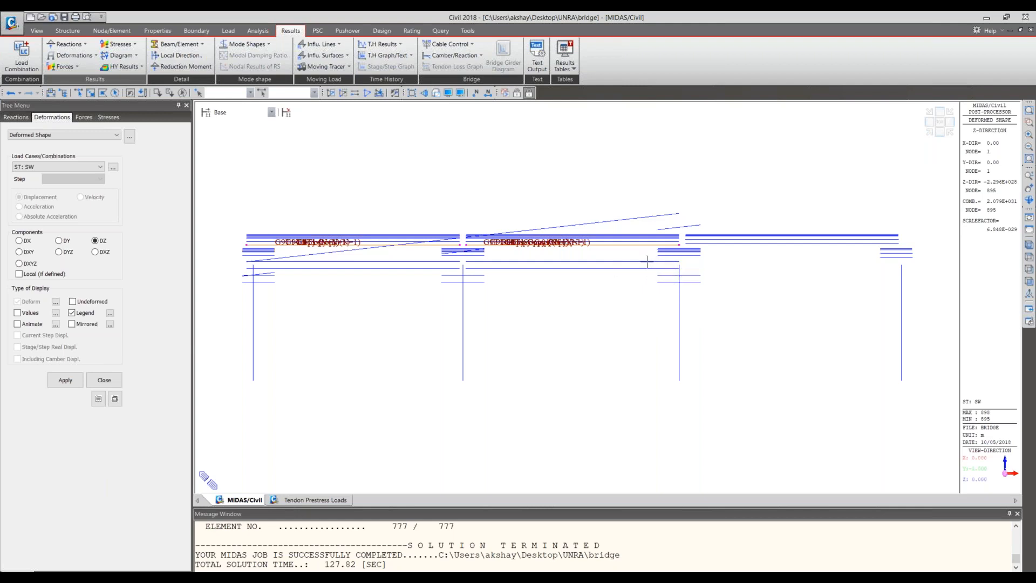
pyautogui.click(162, 31)
pyautogui.click(197, 30)
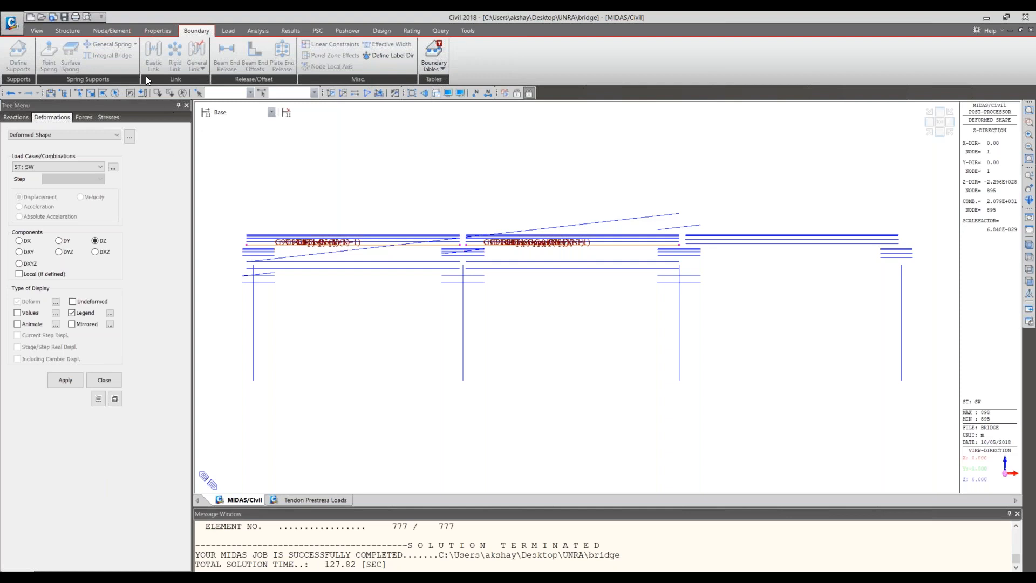
pyautogui.click(289, 30)
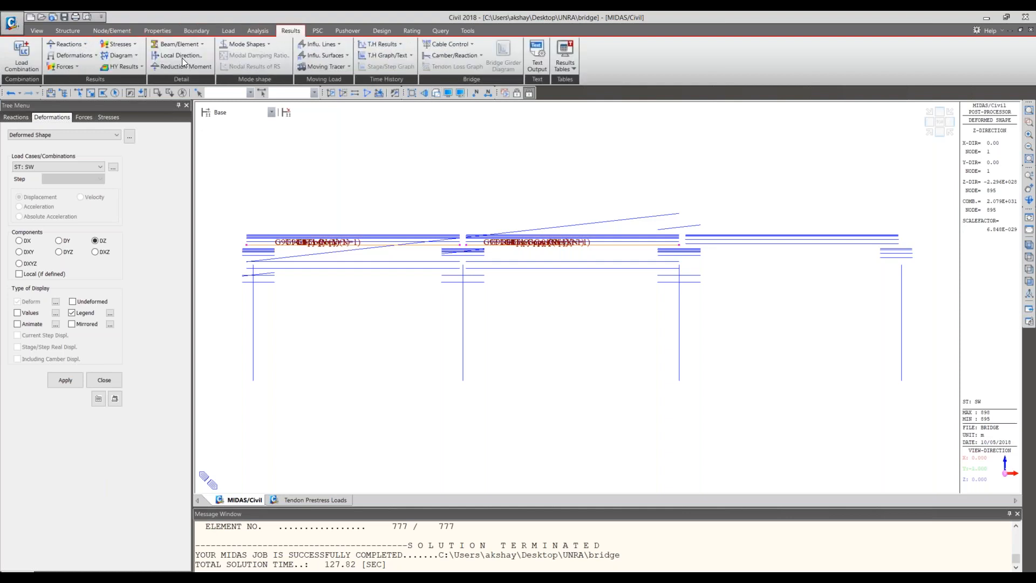
# - Show the beam diagram of the My component for load case ST: SW with contour and legend in isometric view
pyautogui.click(77, 66)
pyautogui.click(81, 66)
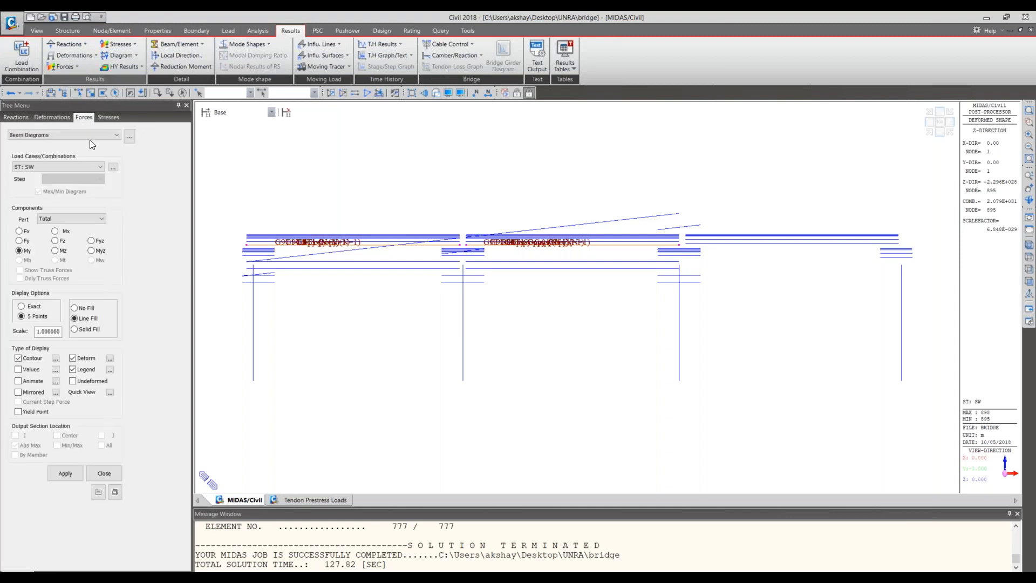
pyautogui.click(69, 475)
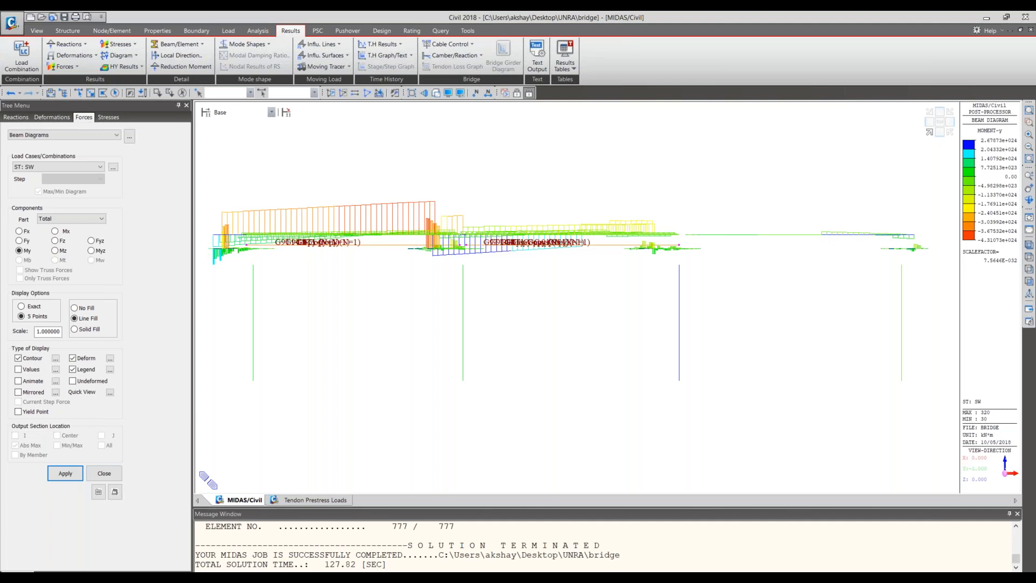
pyautogui.click(930, 132)
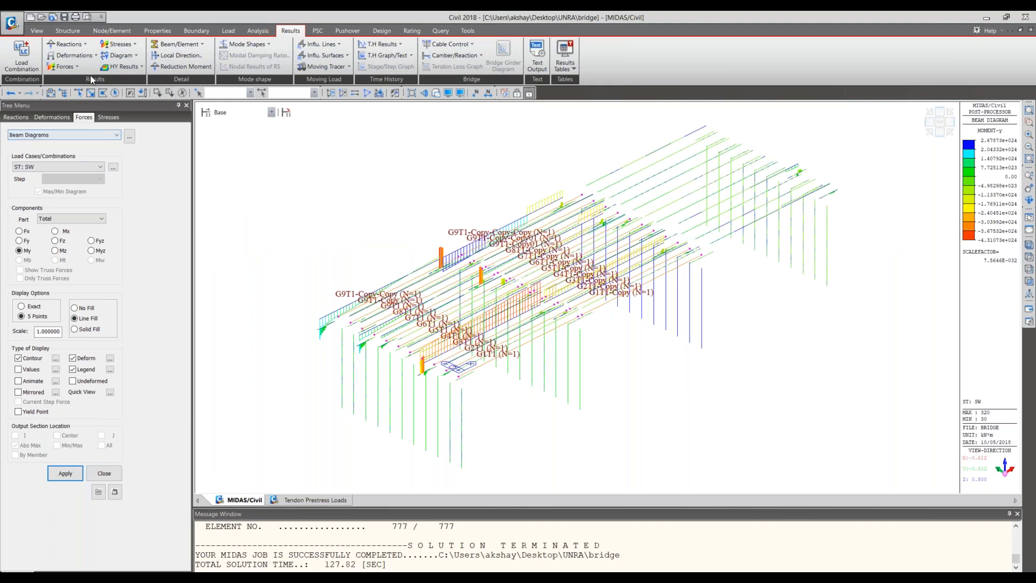
pyautogui.click(79, 68)
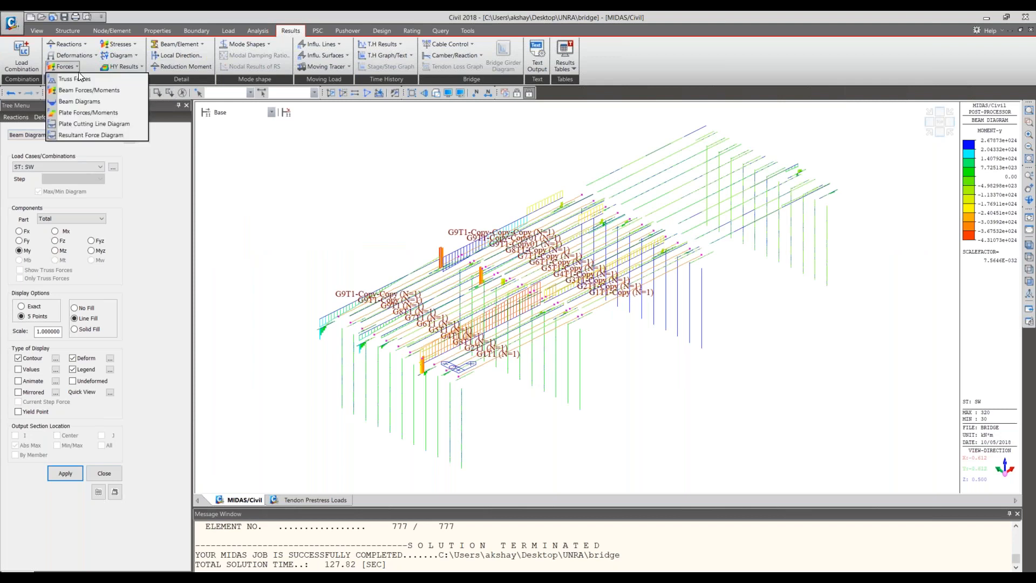
pyautogui.click(81, 101)
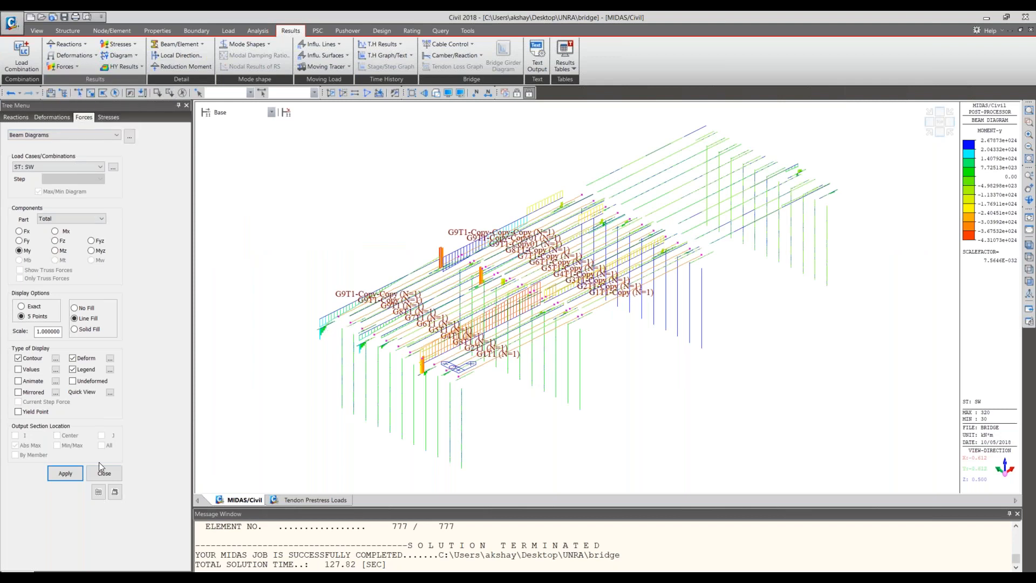
pyautogui.click(69, 466)
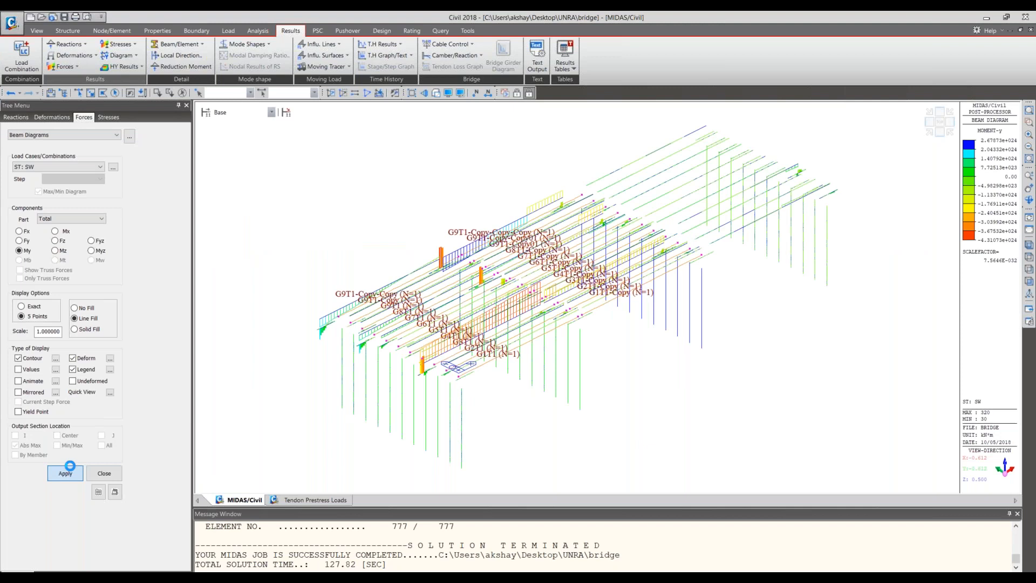
# - Show the My beam diagram for load case ST: Prestress
pyautogui.click(54, 167)
pyautogui.click(50, 191)
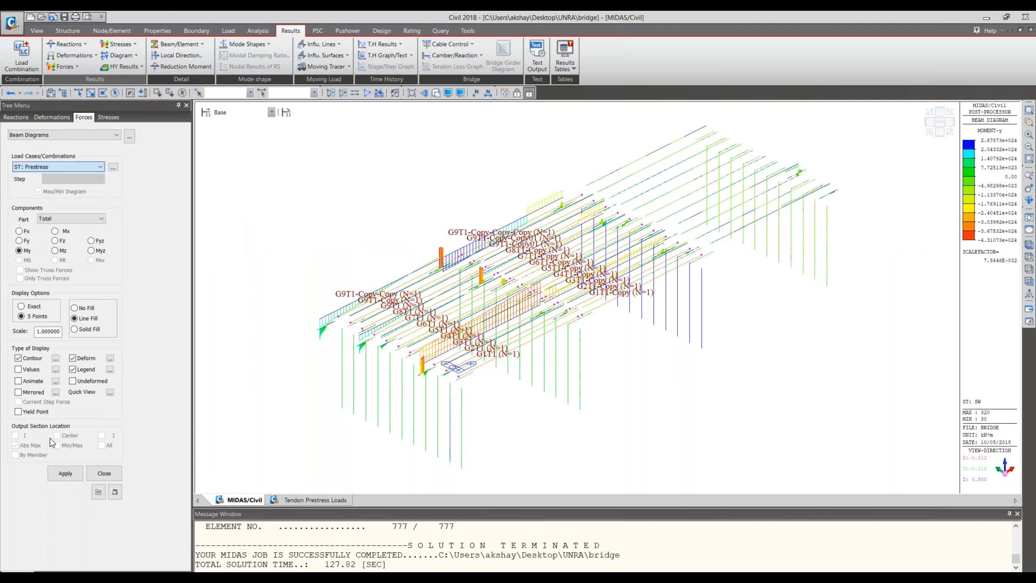
pyautogui.click(64, 473)
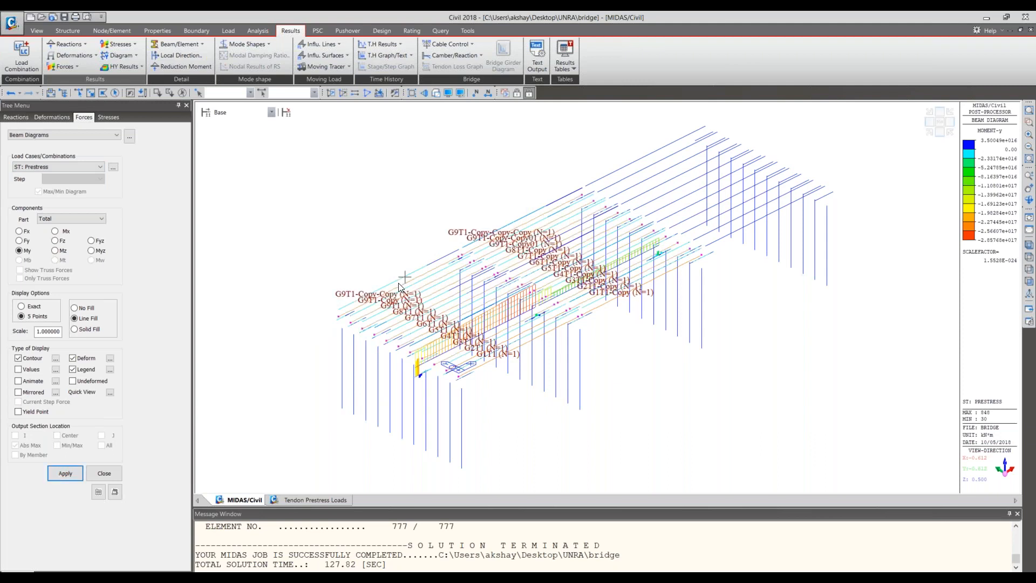
# - Show the combined maximum beam stress diagram for load case ST: Prestress and for ST: SIDL
pyautogui.click(119, 44)
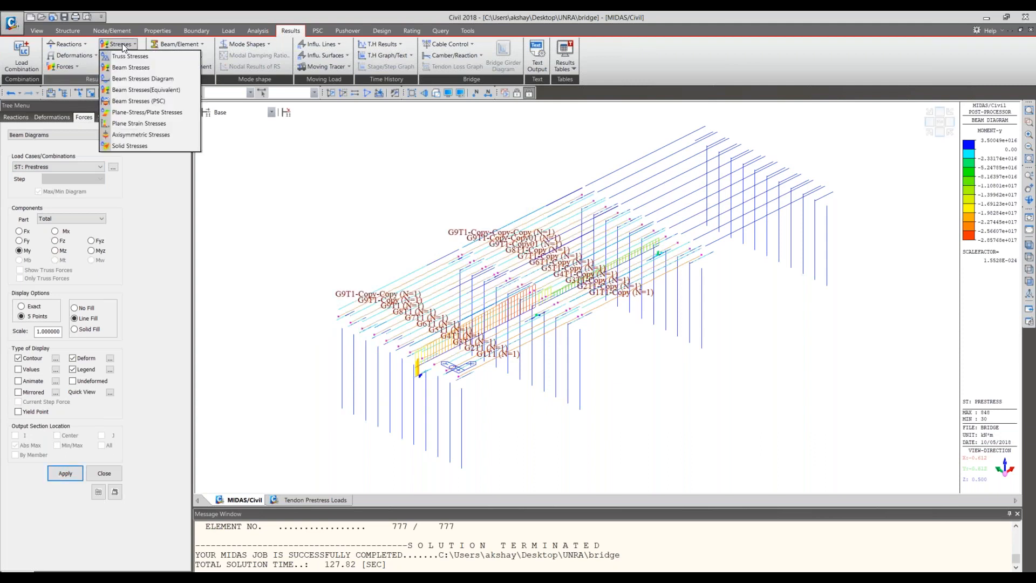
pyautogui.click(129, 79)
pyautogui.click(54, 485)
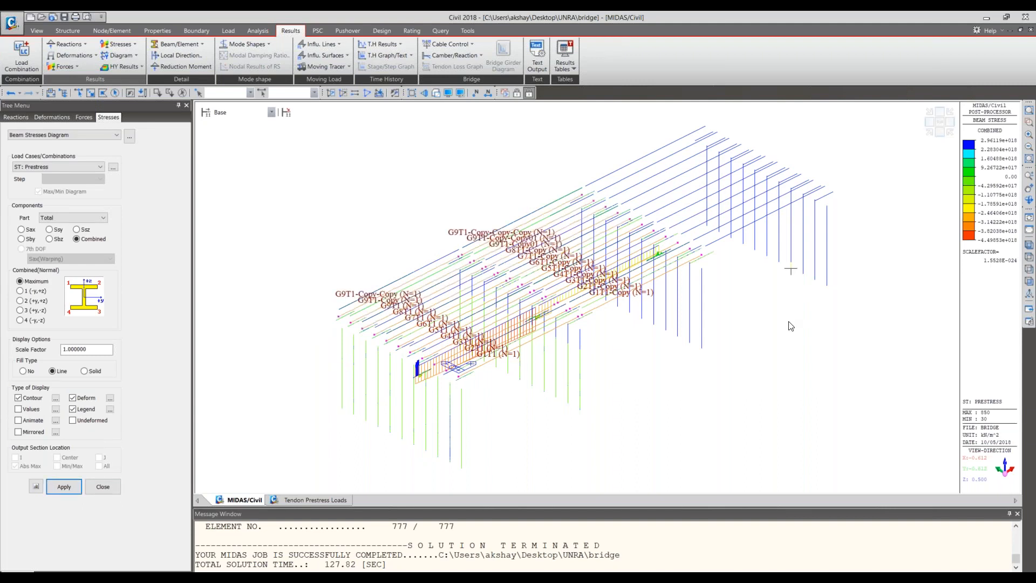
pyautogui.click(53, 168)
pyautogui.click(55, 183)
pyautogui.click(74, 484)
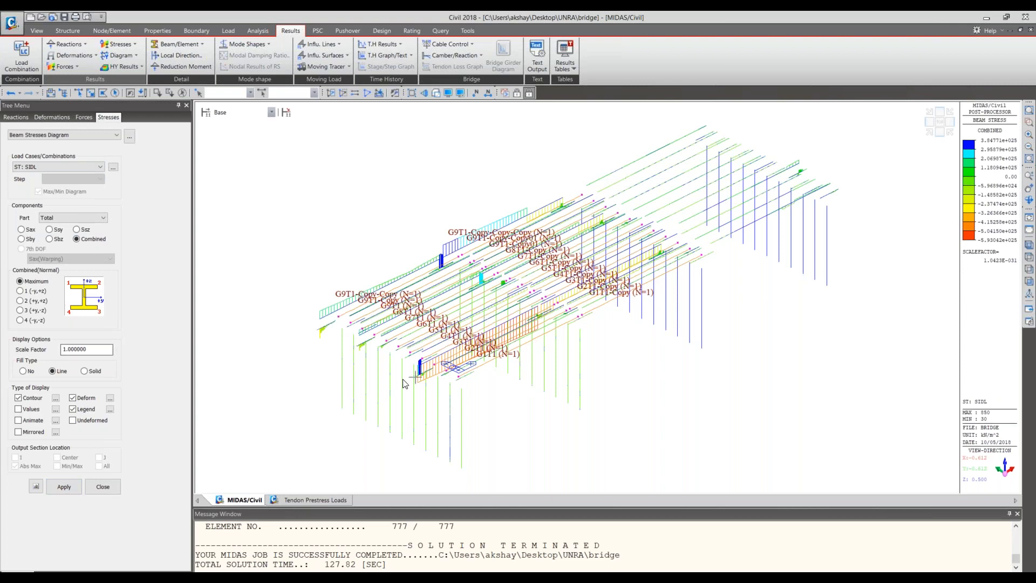
# - Return the model to its initial view without results and collapse the list of tendon profiles
pyautogui.click(1029, 231)
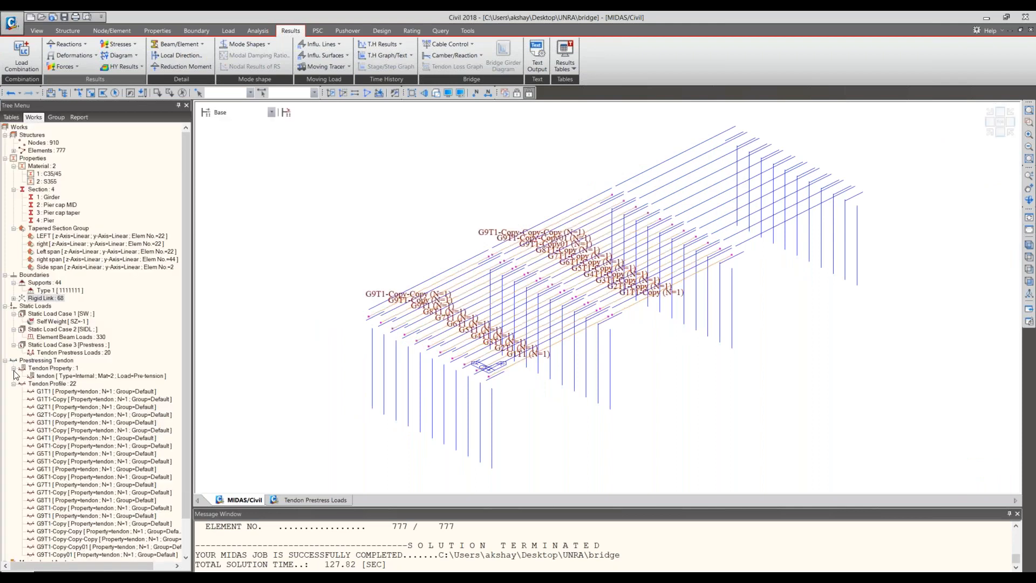
pyautogui.click(13, 384)
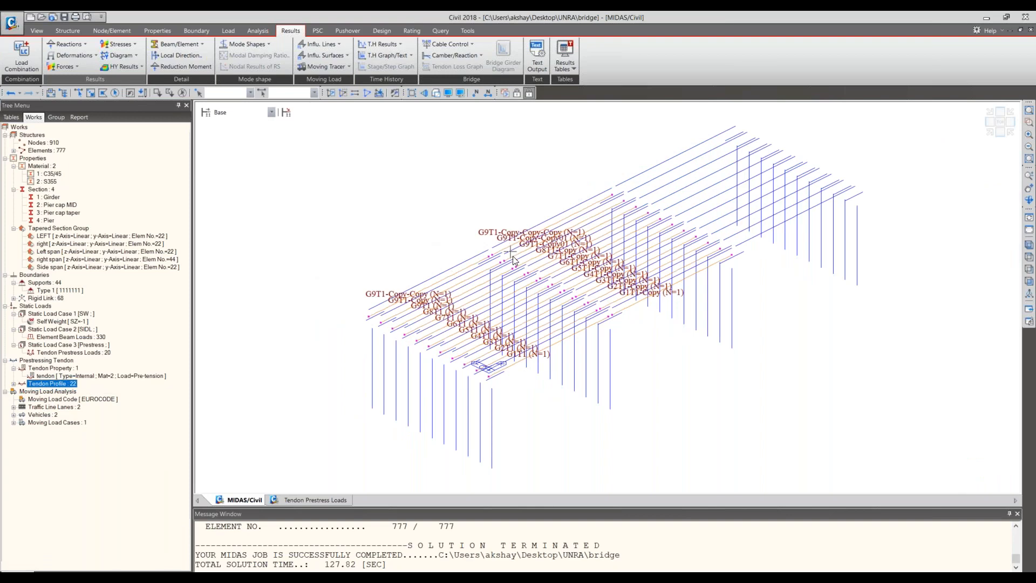
pyautogui.moveTo(508, 264); pyautogui.dragTo(495, 281)
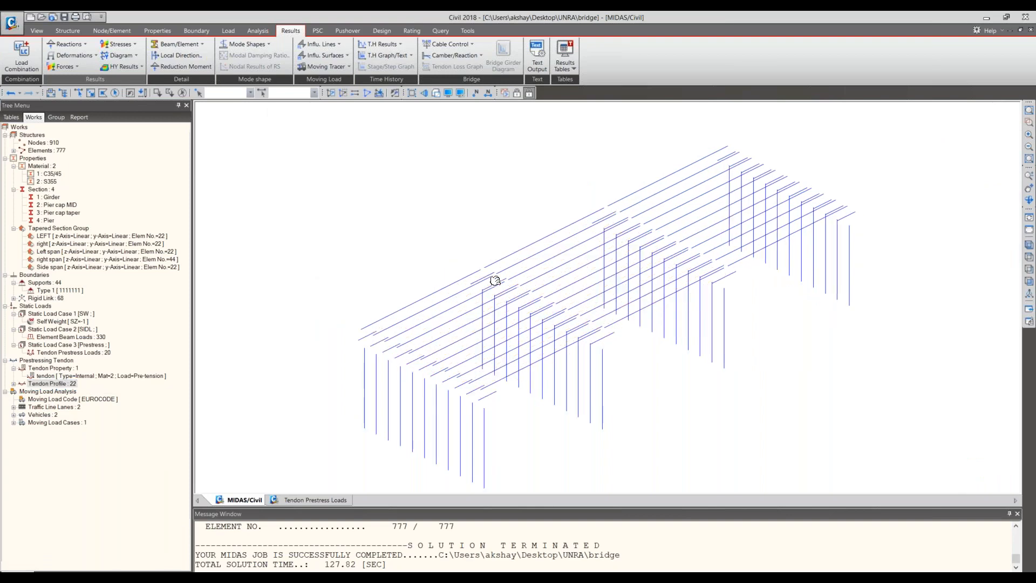
pyautogui.scroll(5, 574, 276)
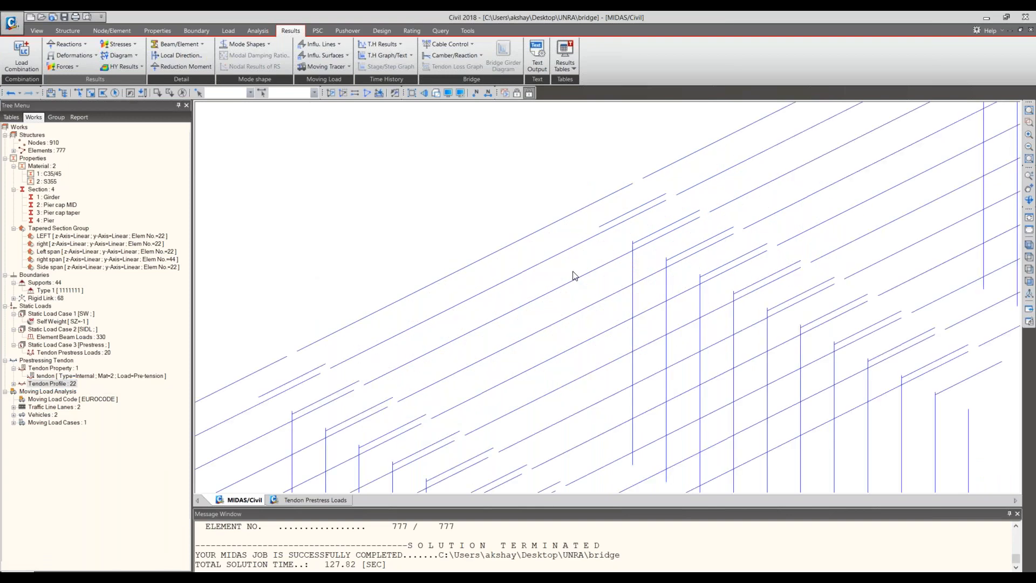
# - Display the rigid links on the model and inspect how they connect the girders and pier caps
pyautogui.click(51, 299)
pyautogui.doubleClick(51, 299)
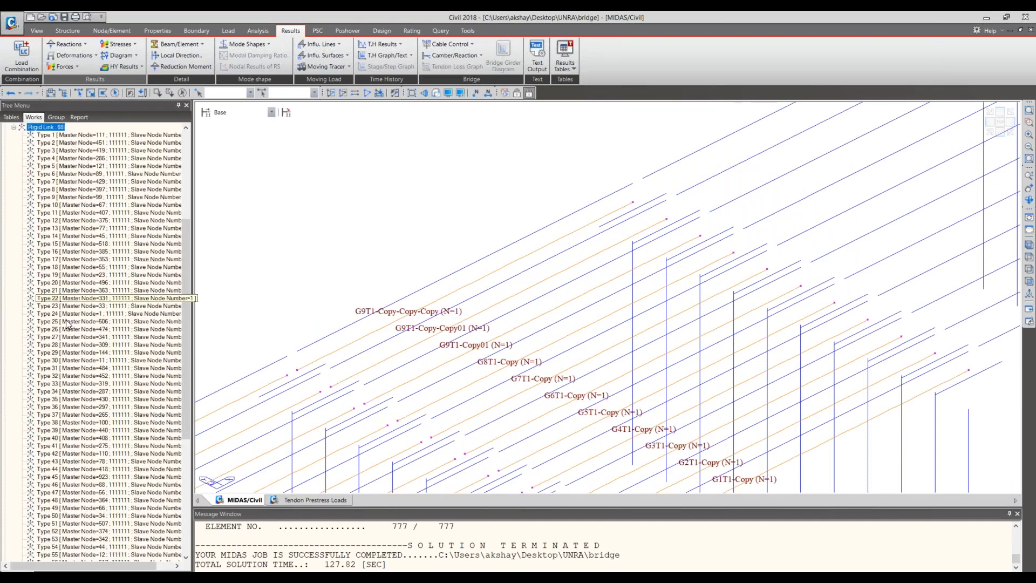
pyautogui.moveTo(67, 324); pyautogui.dragTo(81, 442)
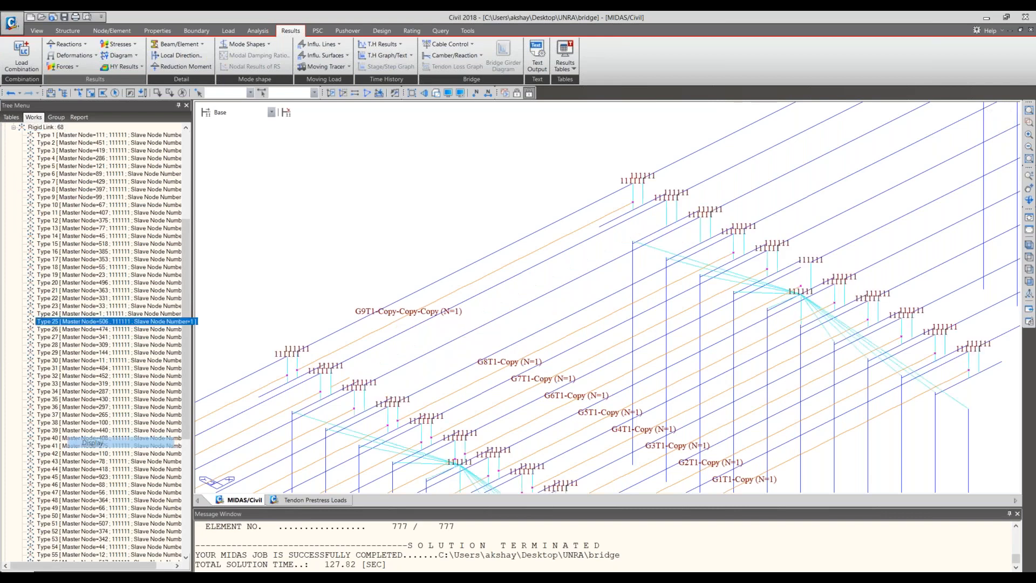
pyautogui.moveTo(81, 441); pyautogui.dragTo(691, 333)
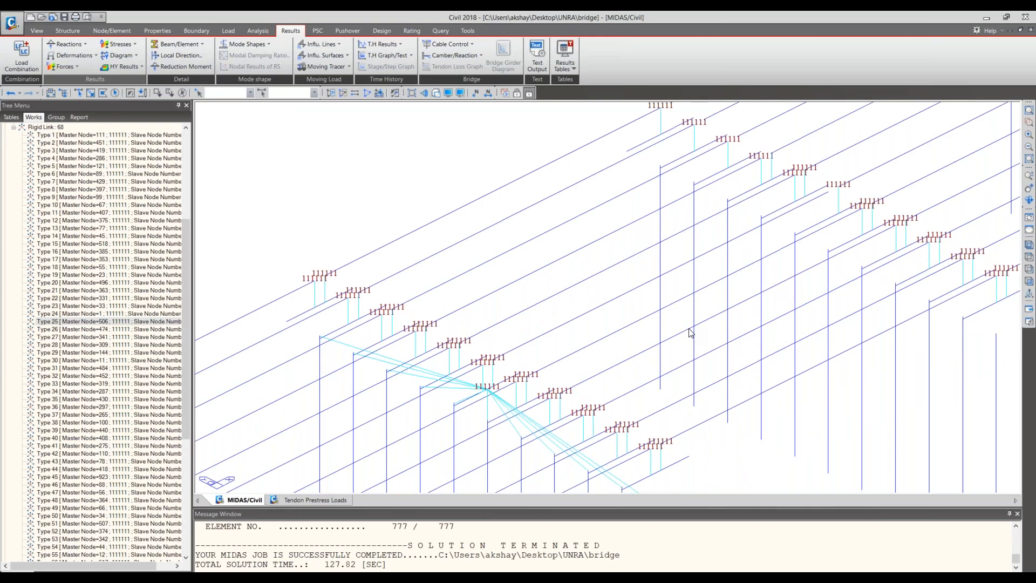
pyautogui.scroll(-3, 621, 278)
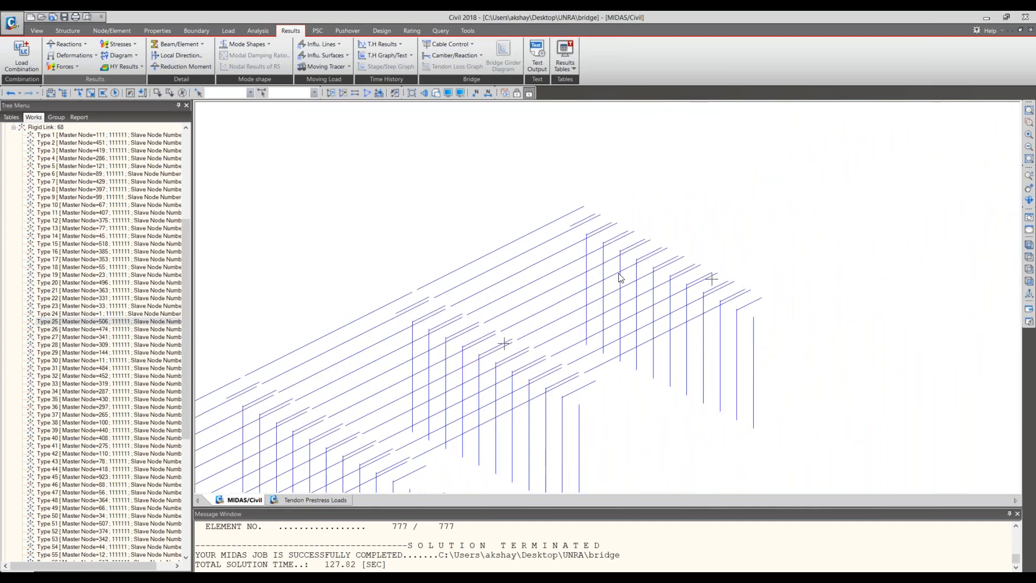
pyautogui.scroll(3, 620, 278)
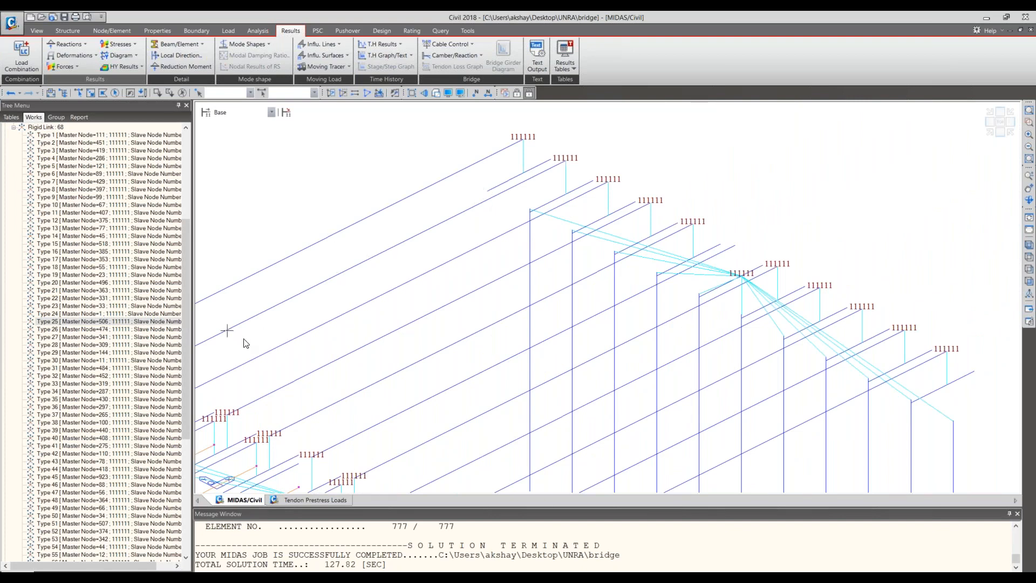
pyautogui.scroll(-1, 246, 343)
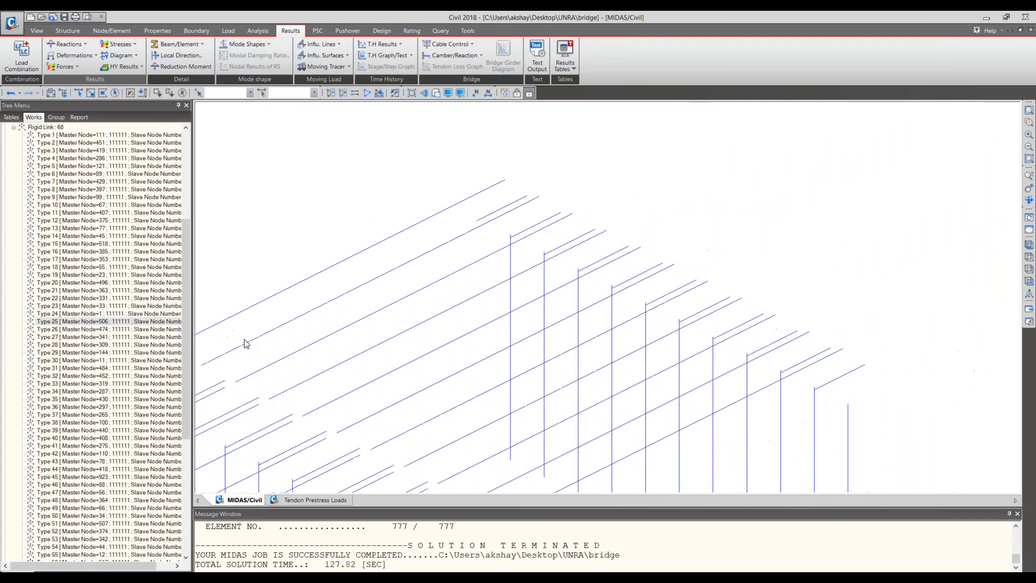
pyautogui.scroll(-1, 246, 343)
pyautogui.moveTo(246, 343)
pyautogui.mouseDown(button='middle')
pyautogui.moveTo(404, 347)
pyautogui.moveTo(475, 331)
pyautogui.mouseUp(button='middle')
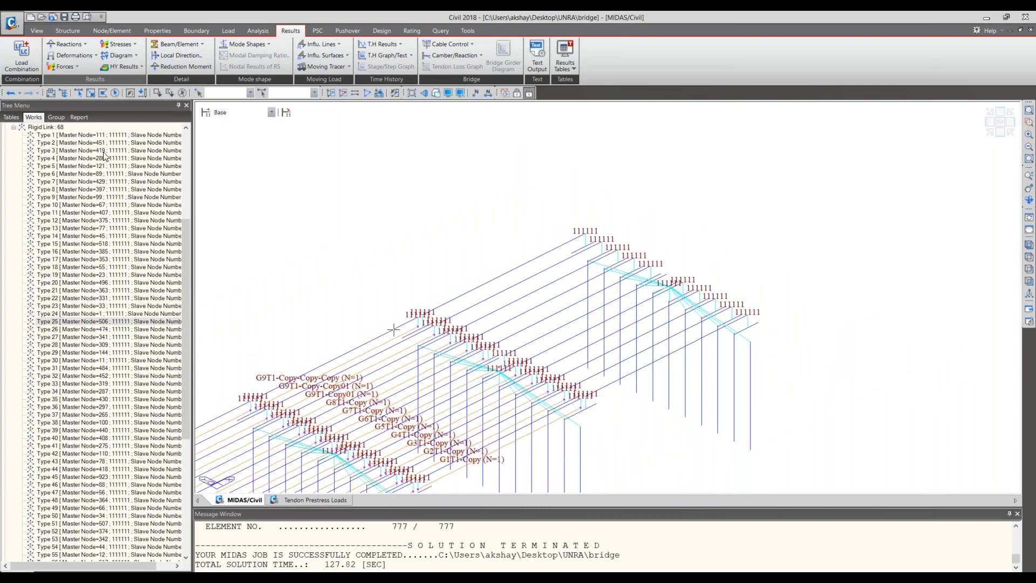
pyautogui.scroll(2, 151, 250)
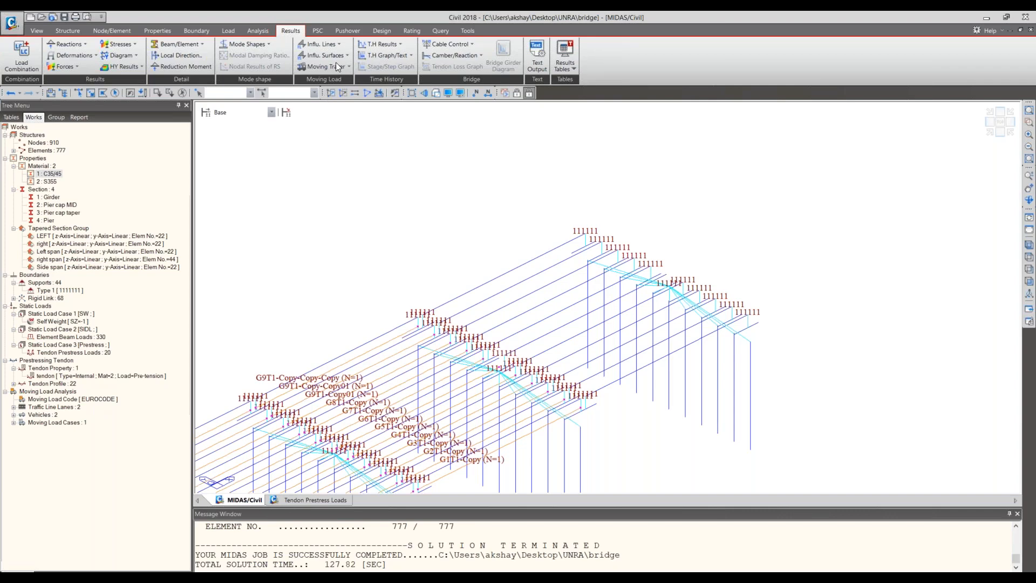
# - Set the PSC design code to Eurocode2-2:05
pyautogui.click(323, 33)
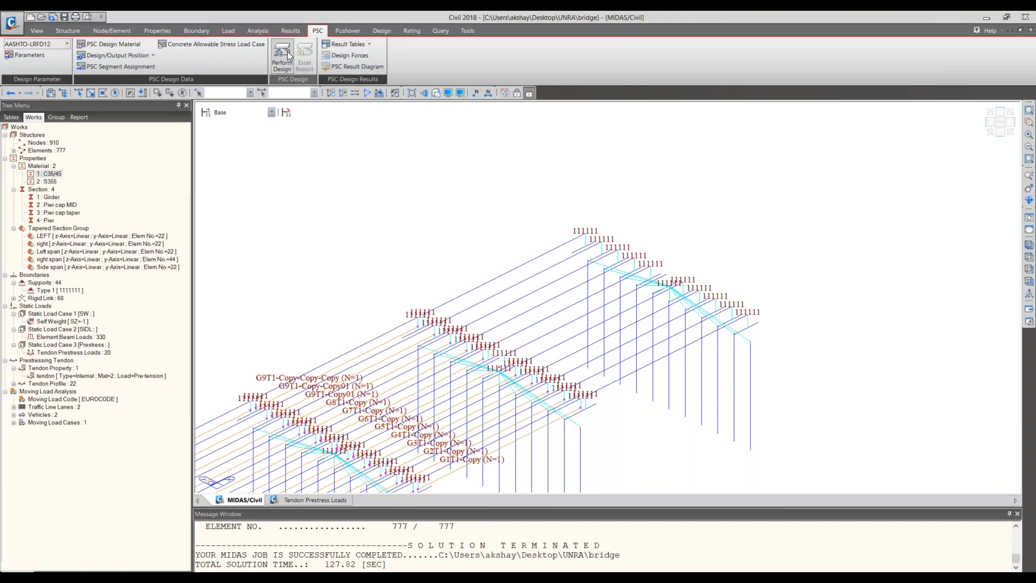
pyautogui.click(68, 46)
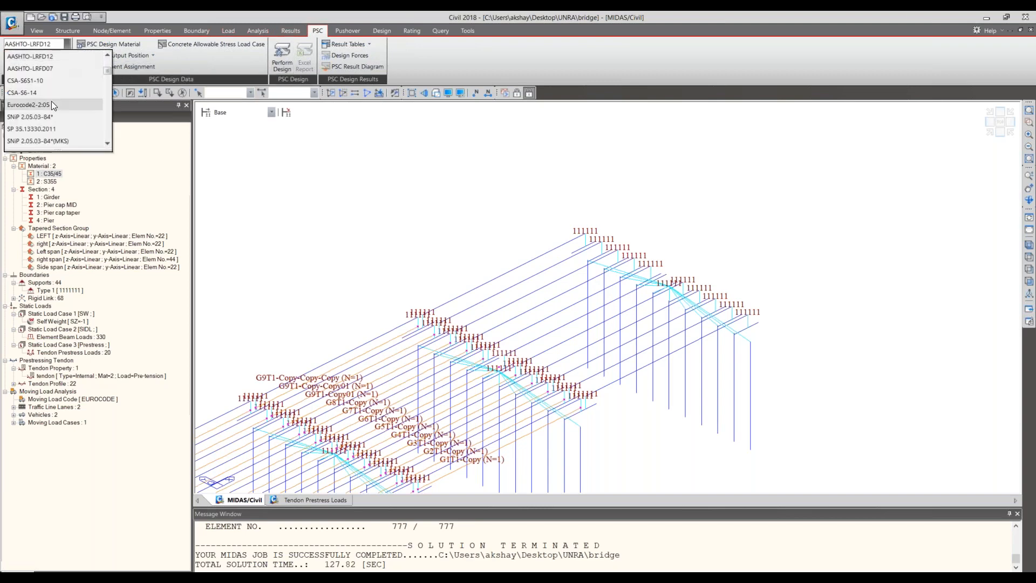
pyautogui.click(51, 102)
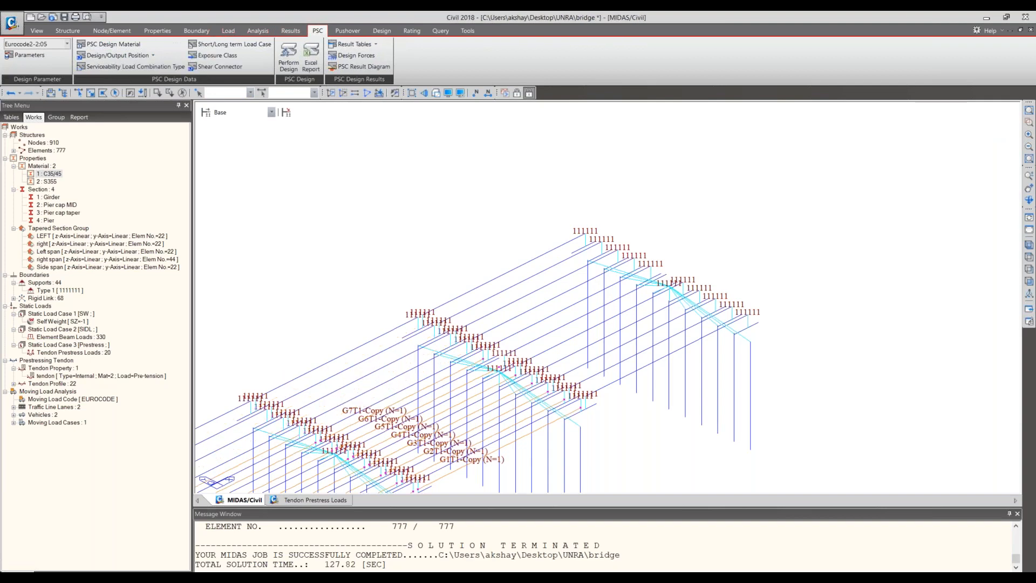
# - Assign EN04(RC) rebar of grade Class B for both main and sub-rebar to the C35/45 PSC design material
pyautogui.click(115, 46)
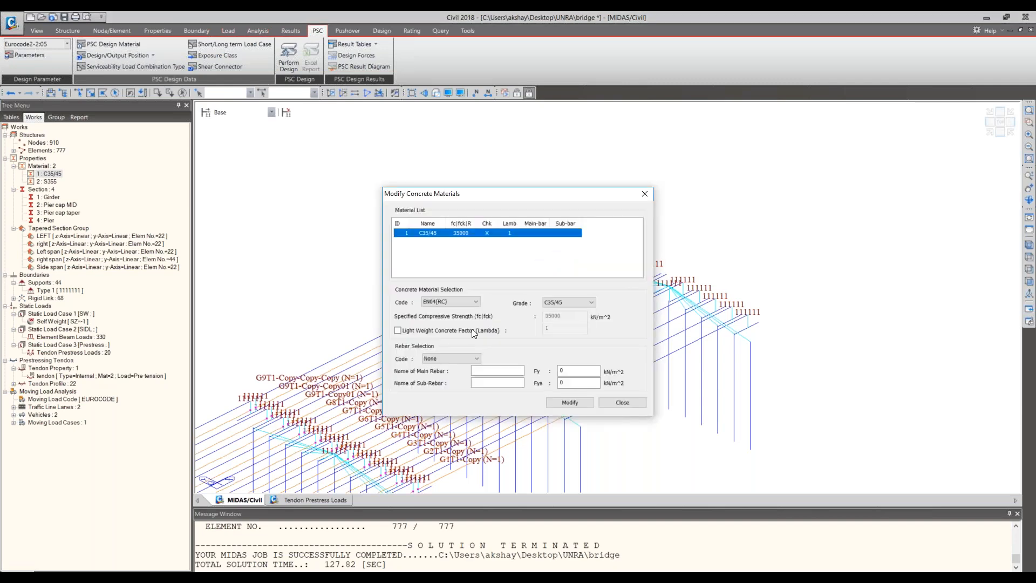
pyautogui.click(454, 359)
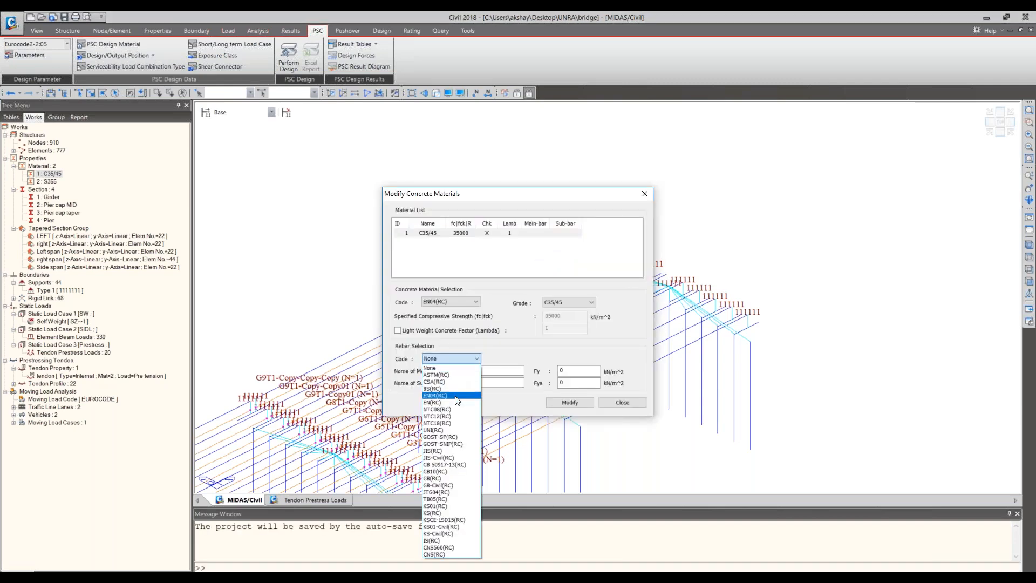
pyautogui.click(457, 395)
pyautogui.click(521, 383)
pyautogui.click(497, 395)
pyautogui.click(575, 406)
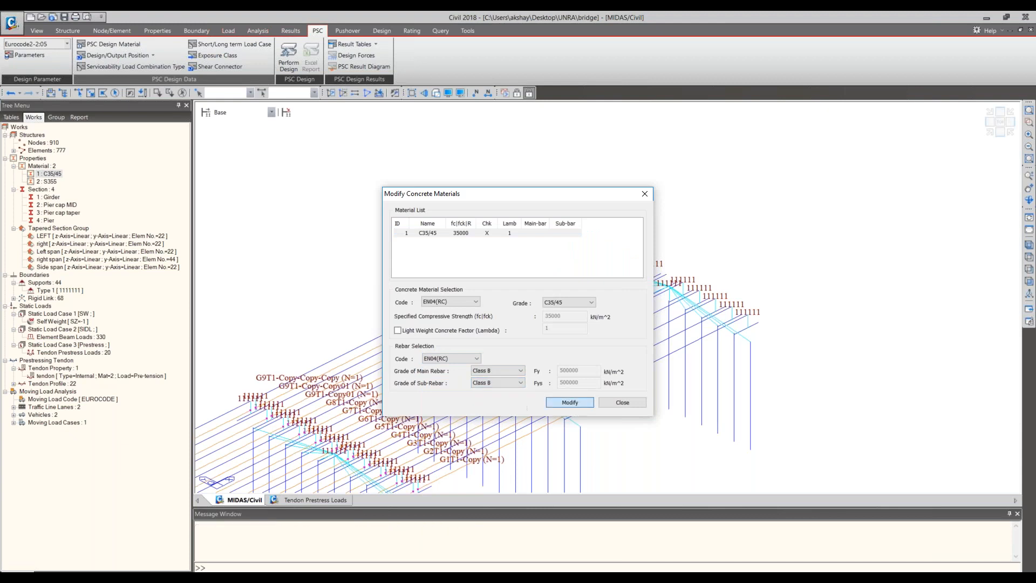
pyautogui.click(611, 404)
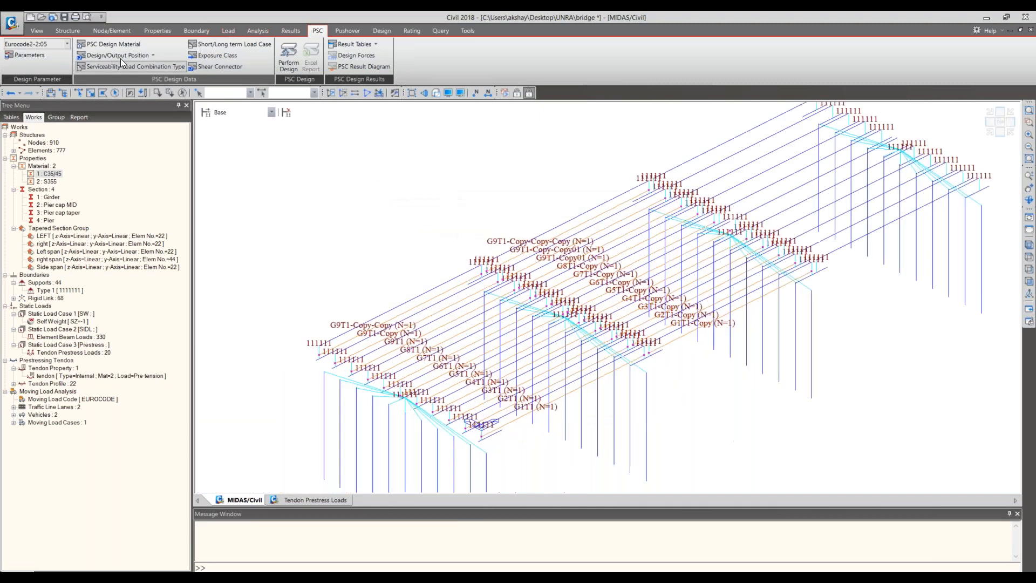
# - Assign element 75 PSC design positions at I & J for moment and shear, and output positions at I & J for moment, shear and torsion
pyautogui.click(121, 58)
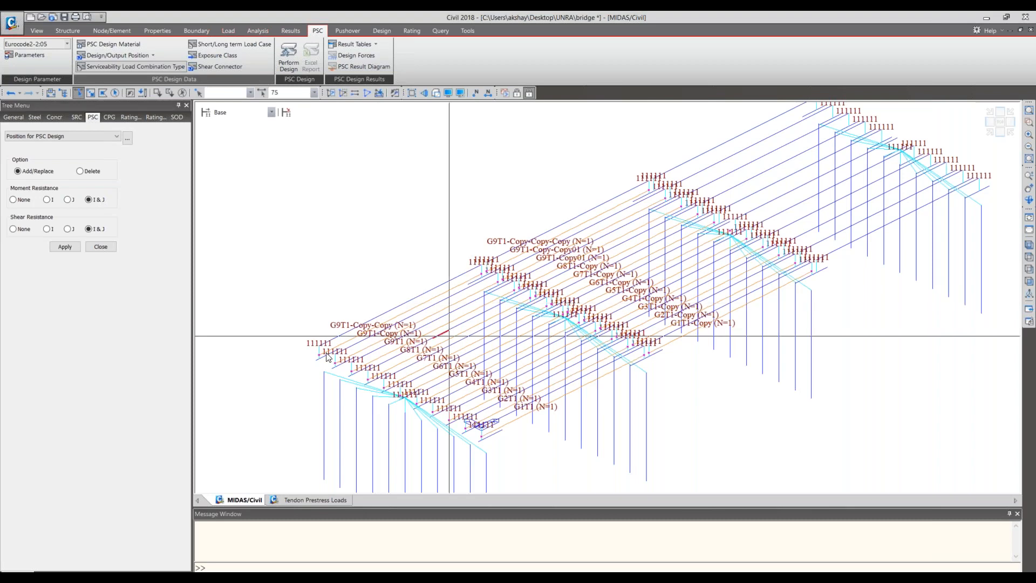
pyautogui.click(65, 246)
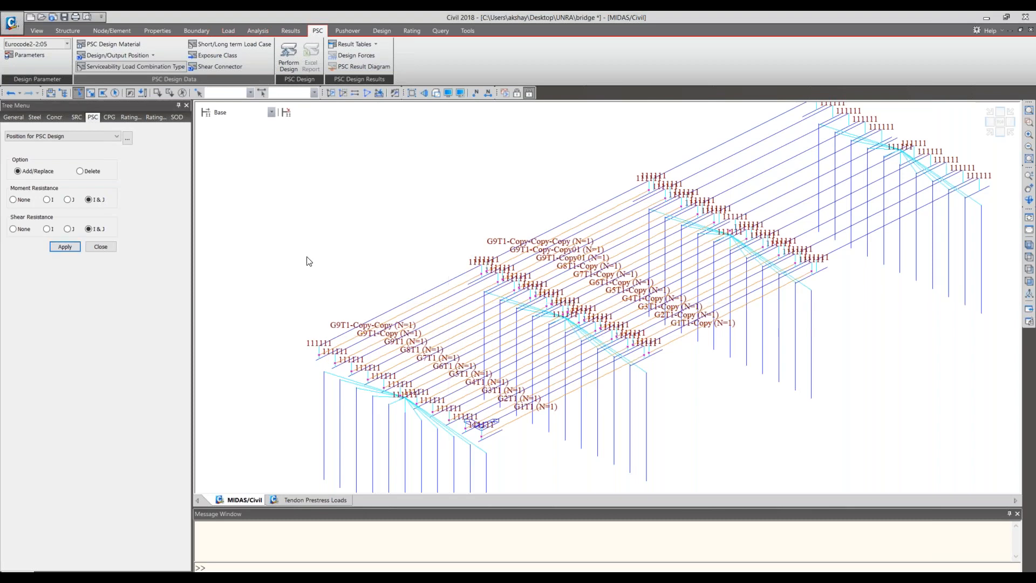
pyautogui.click(120, 55)
pyautogui.click(121, 80)
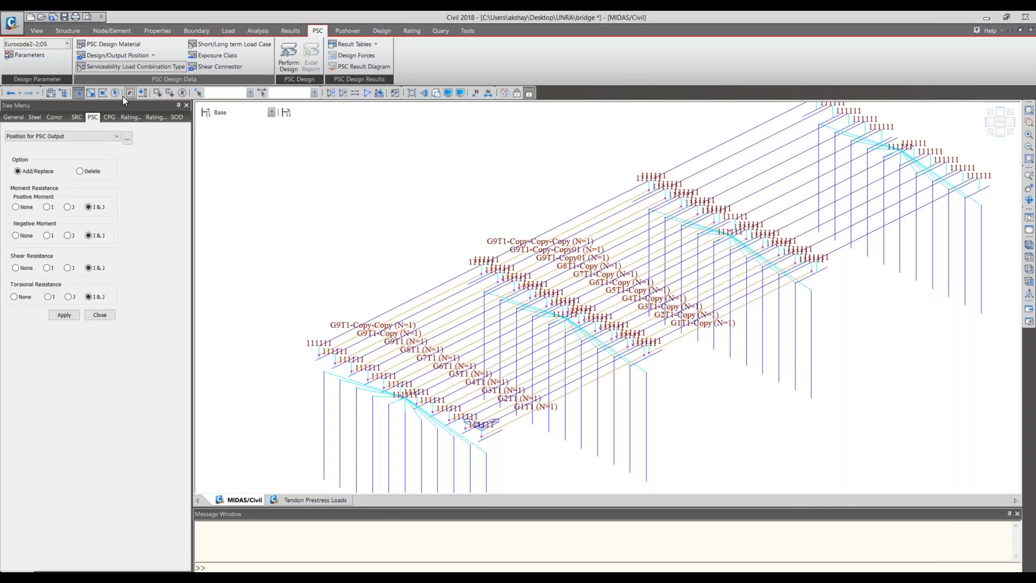
pyautogui.click(64, 315)
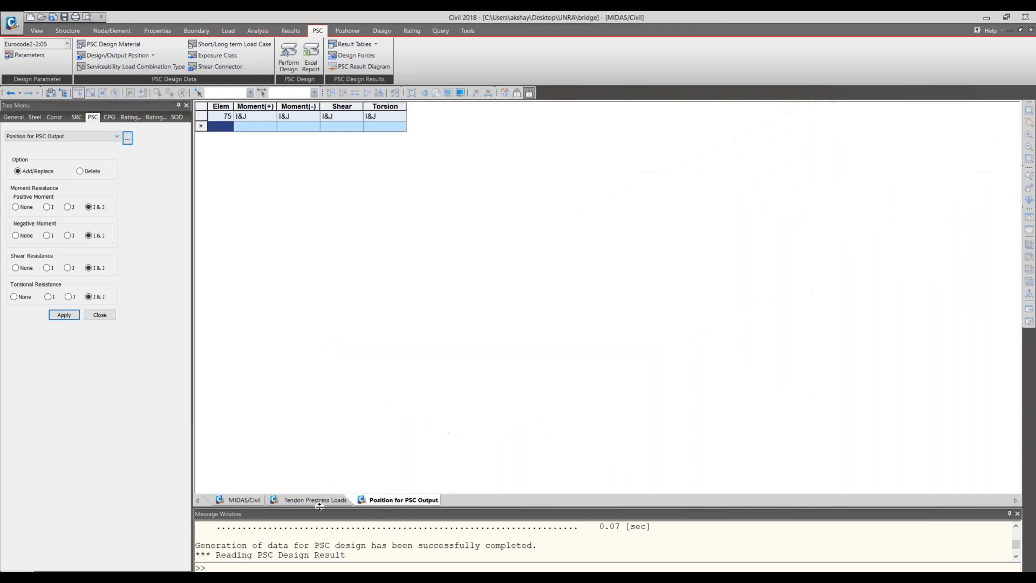
# - Return to the model view and generate the Excel report of the PSC design
pyautogui.click(244, 501)
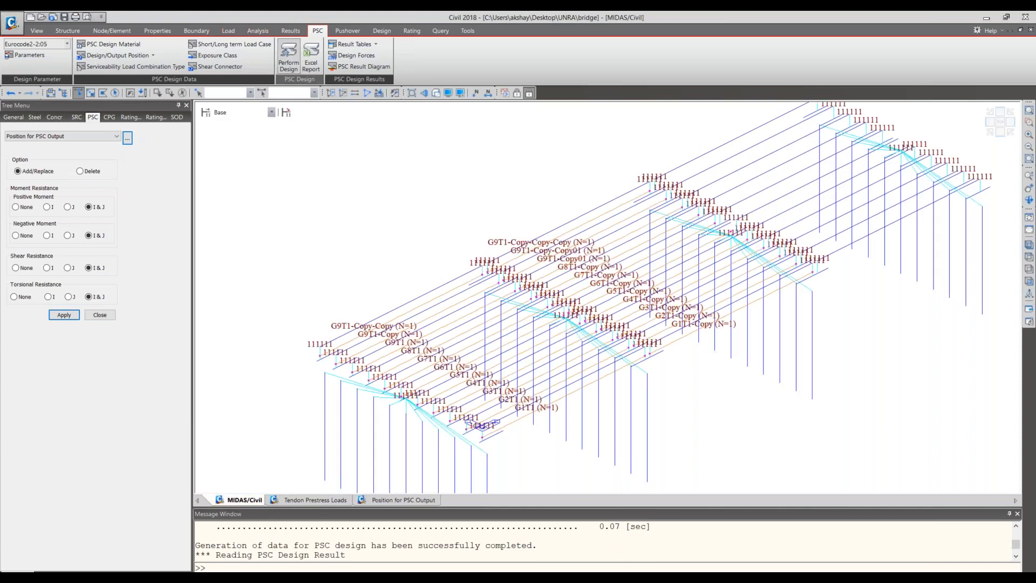
pyautogui.click(314, 52)
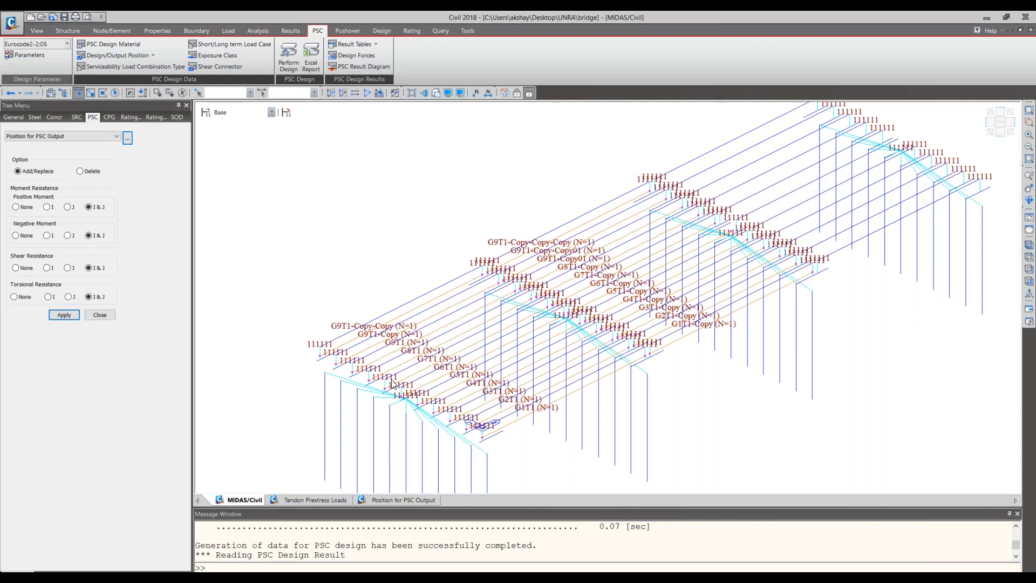
# - Accept the Eurocode2-2:05 PSC design parameters with all ultimate and serviceability outputs selected, and perform the PSC design
pyautogui.click(25, 55)
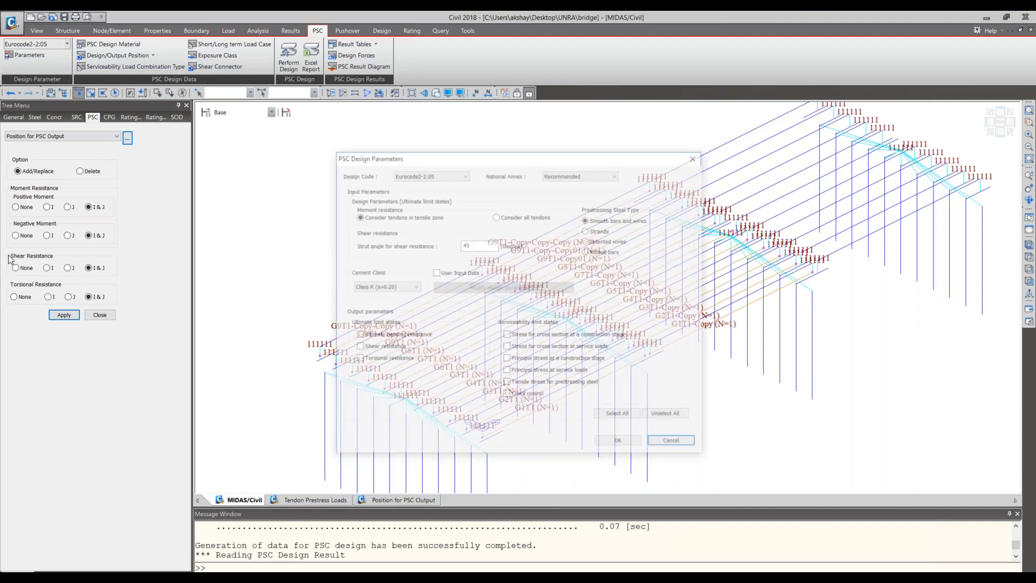
pyautogui.click(603, 442)
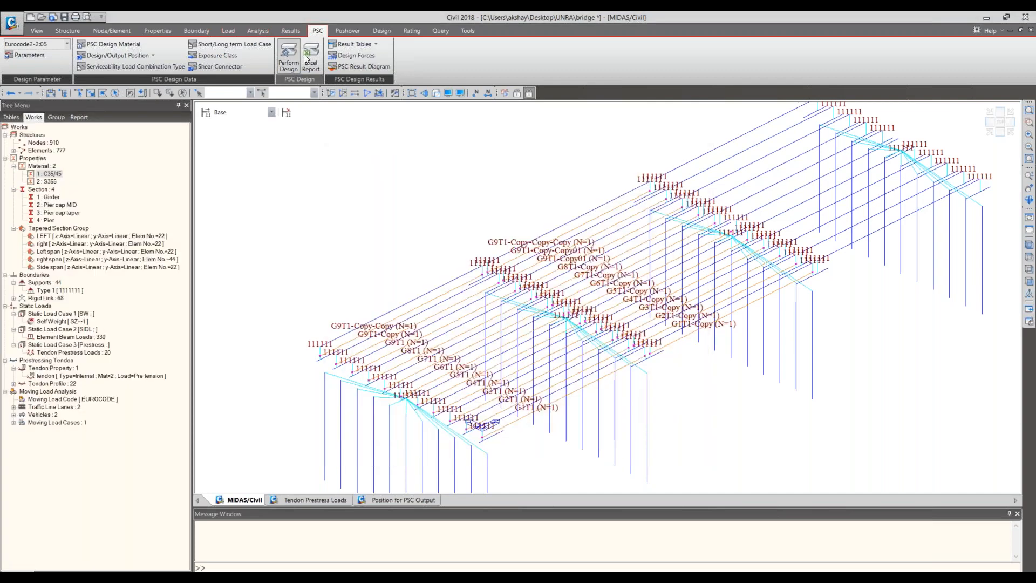
pyautogui.click(293, 47)
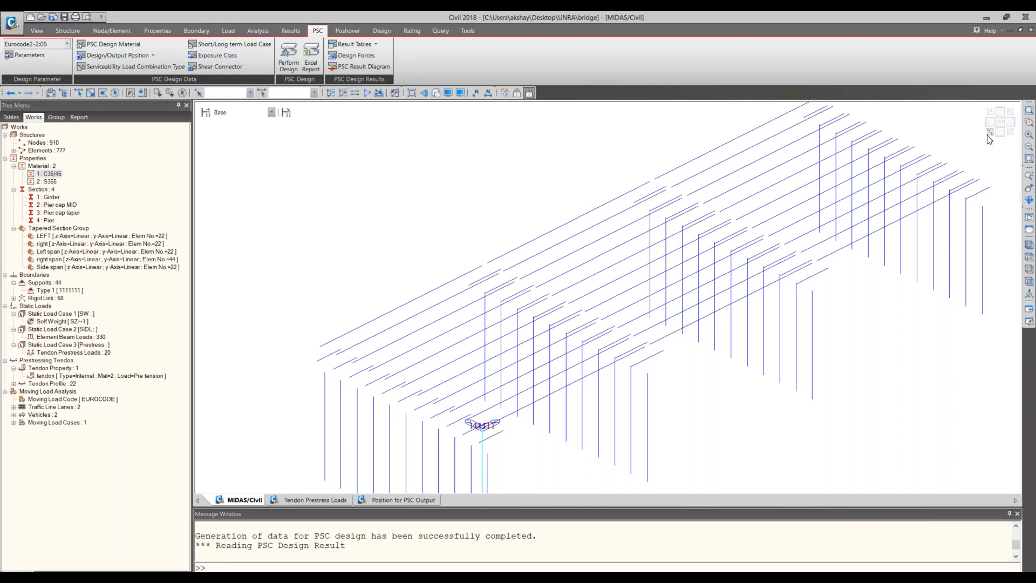
# - Try to generate the Excel report of the PSC design, and switch to the Model_final_UNRA workbook in Excel
pyautogui.click(345, 70)
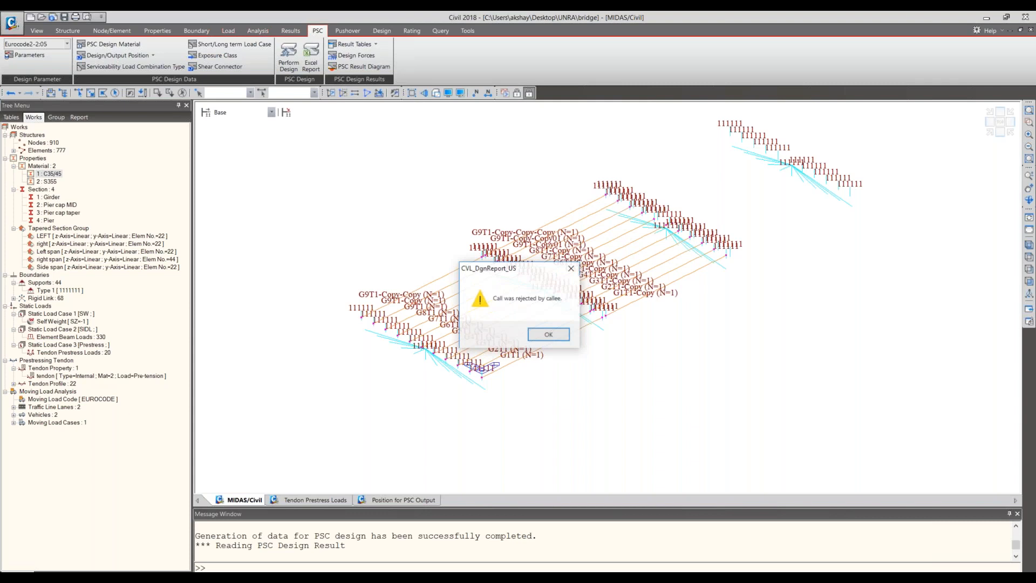
pyautogui.click(549, 335)
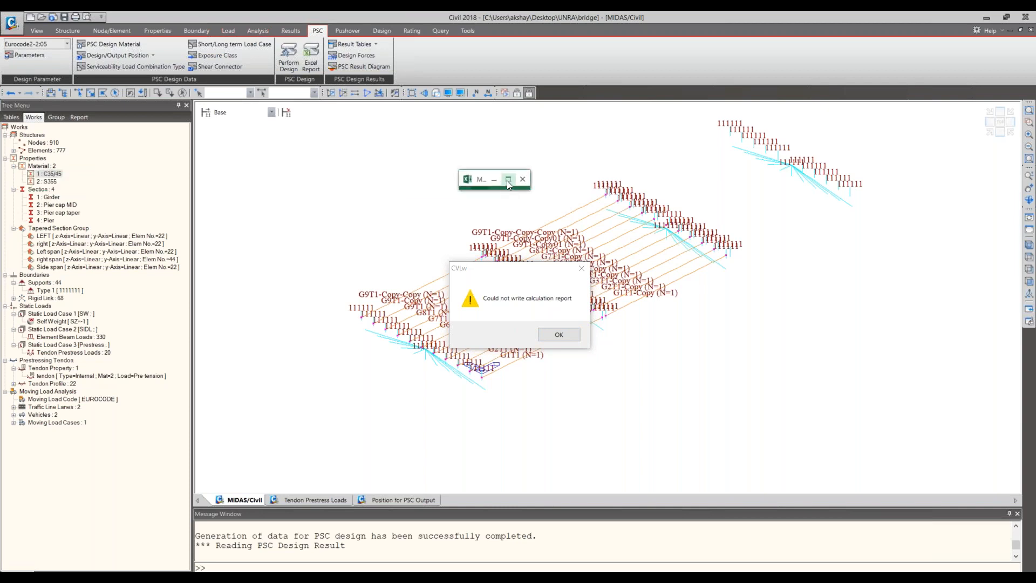
pyautogui.click(509, 180)
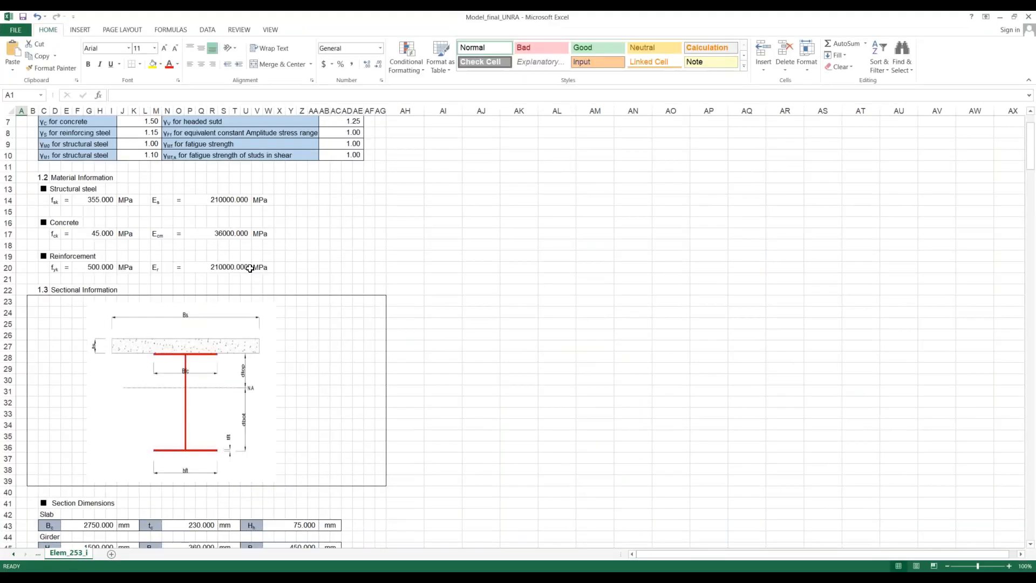
# - Examine the partial factors, material information, section dimensions and section stiffness in the element 253 design report
pyautogui.scroll(2, 444, 297)
pyautogui.scroll(-5, 444, 298)
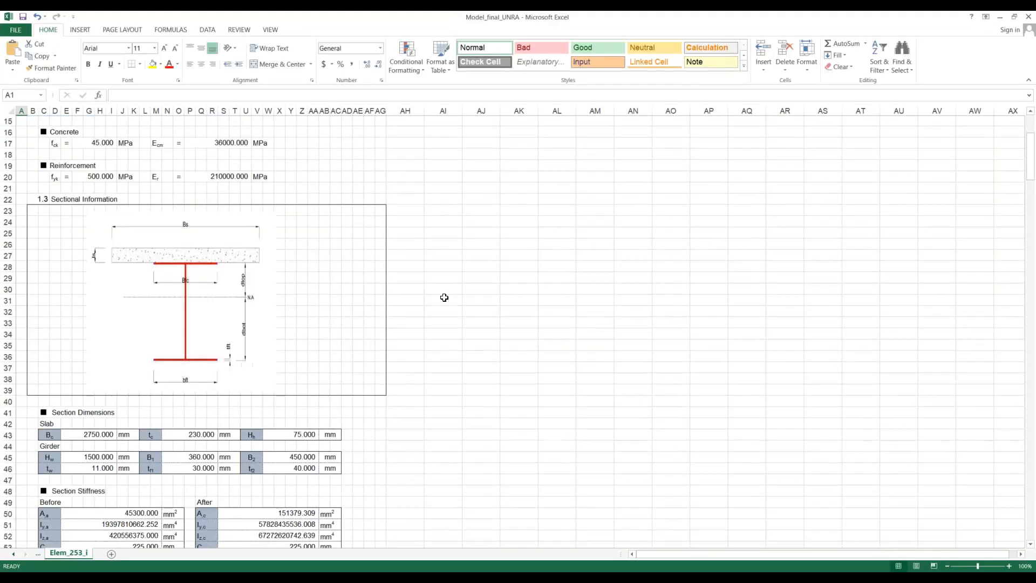
pyautogui.scroll(-3, 444, 298)
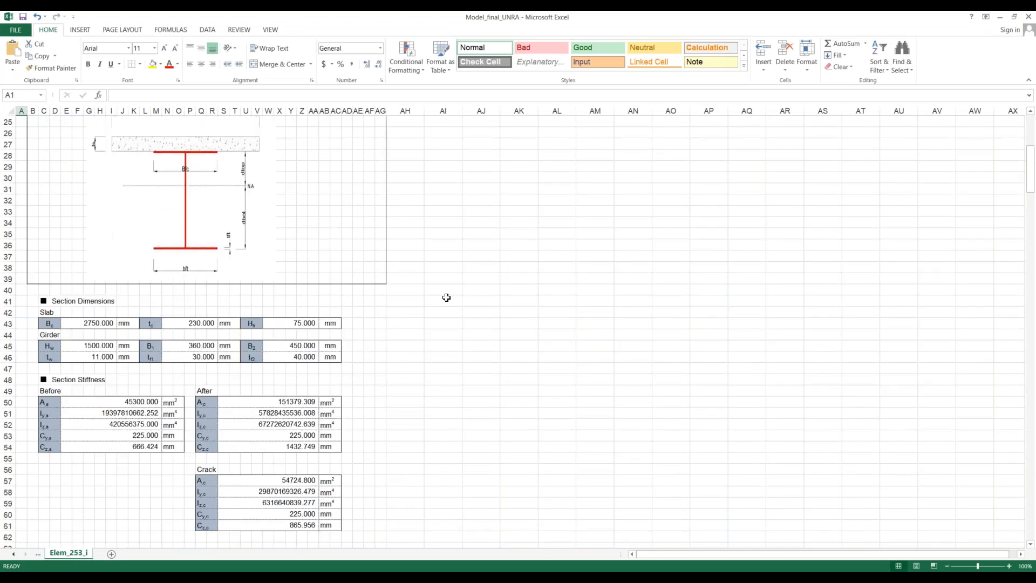
pyautogui.scroll(5, 447, 298)
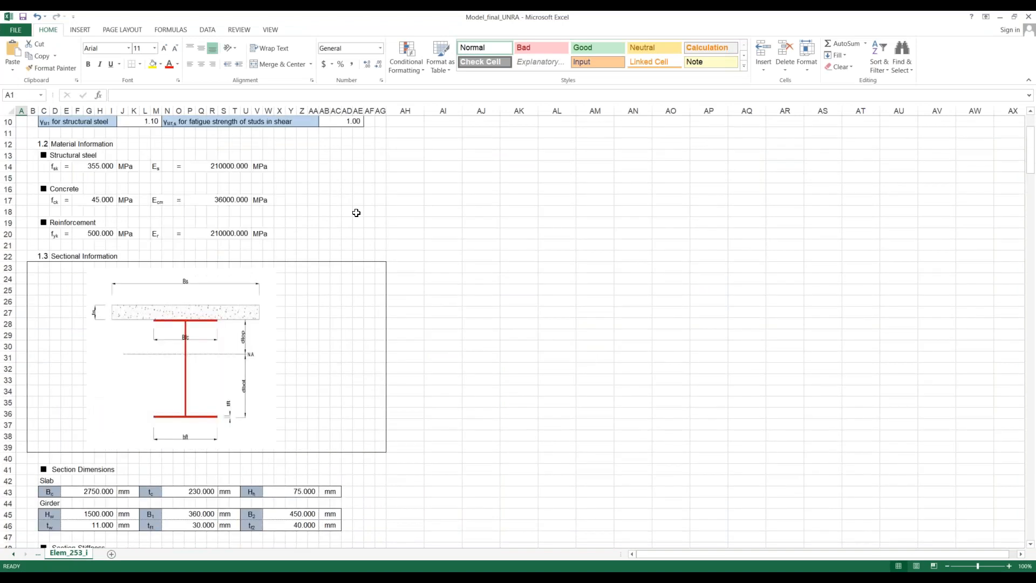
pyautogui.scroll(-6, 365, 281)
pyautogui.scroll(9, 171, 293)
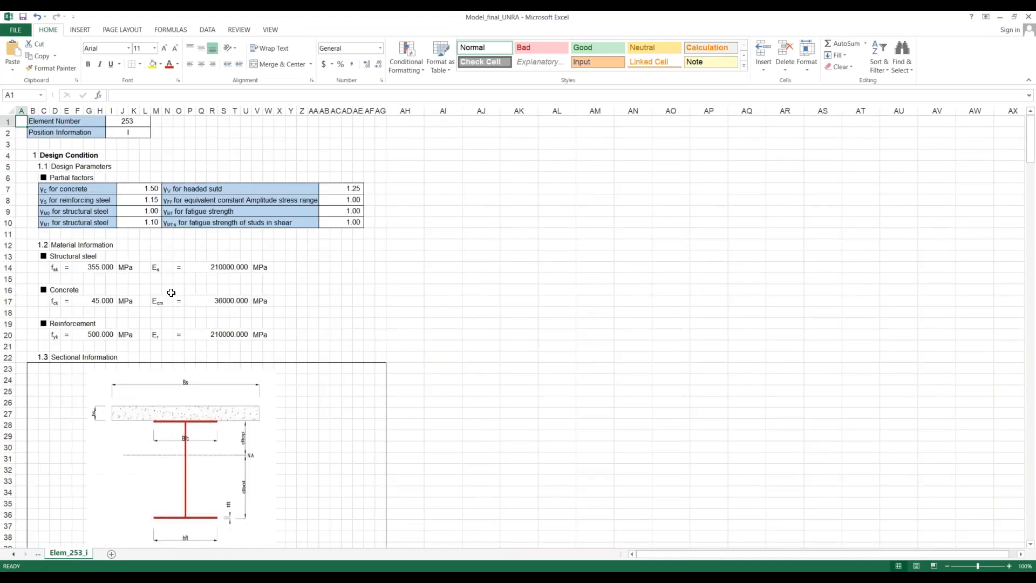
pyautogui.scroll(-6, 171, 293)
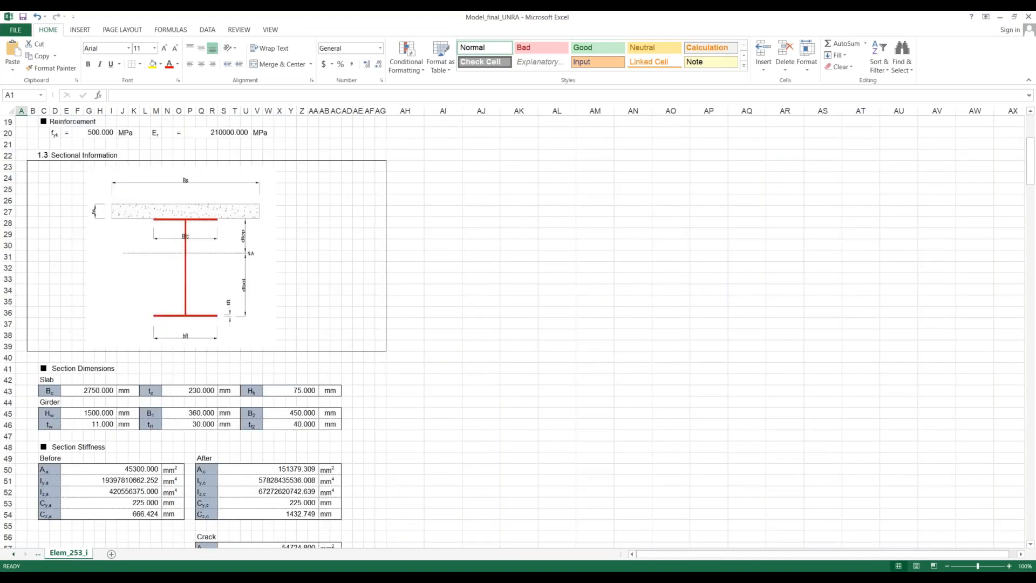
pyautogui.scroll(-6, 155, 210)
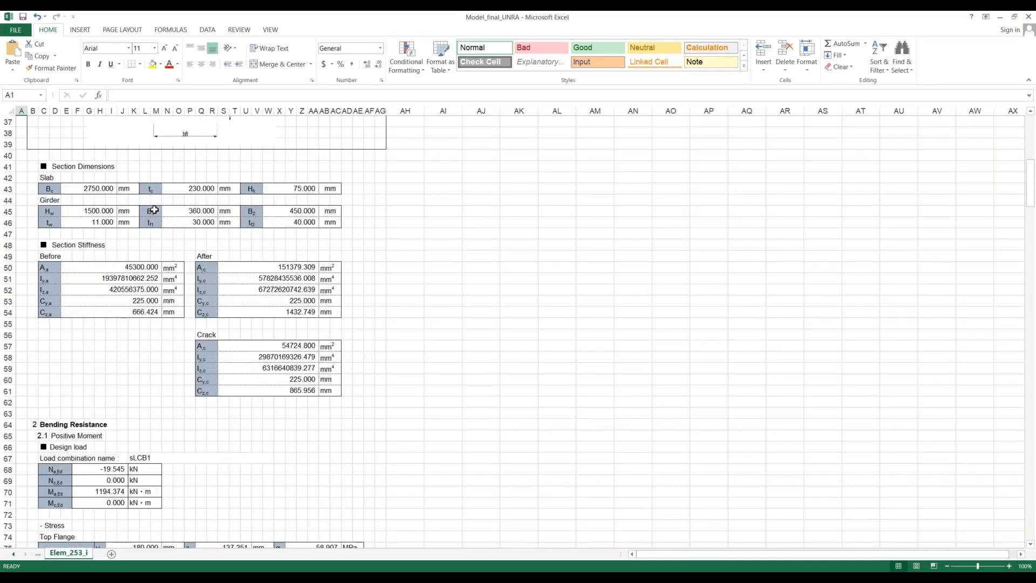
pyautogui.scroll(-2, 280, 400)
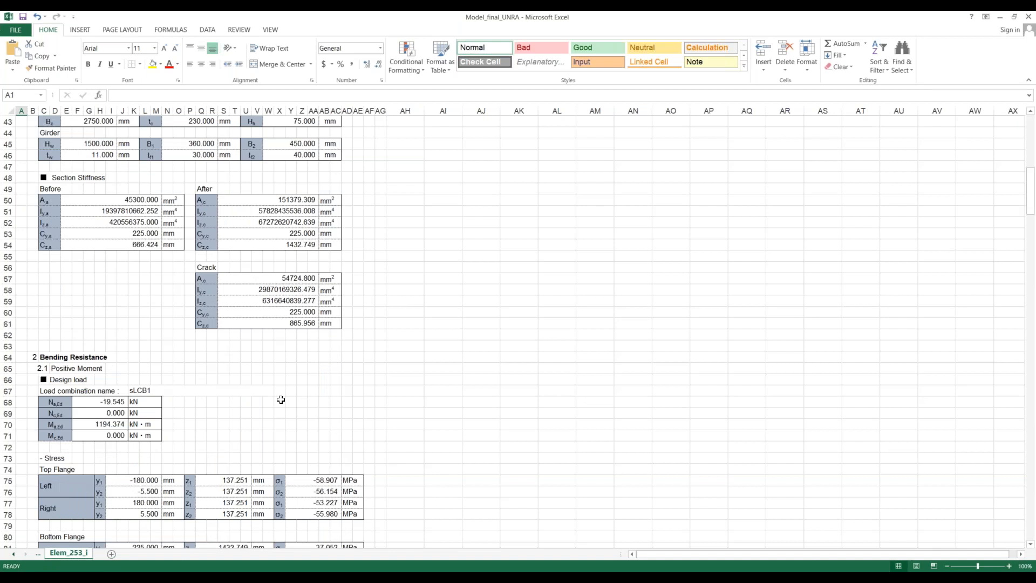
# - Examine the bending and vertical shear resistance calculations for element 253, marking the Check Shear Resistance rows
pyautogui.scroll(-6, 281, 399)
pyautogui.scroll(-14, 330, 416)
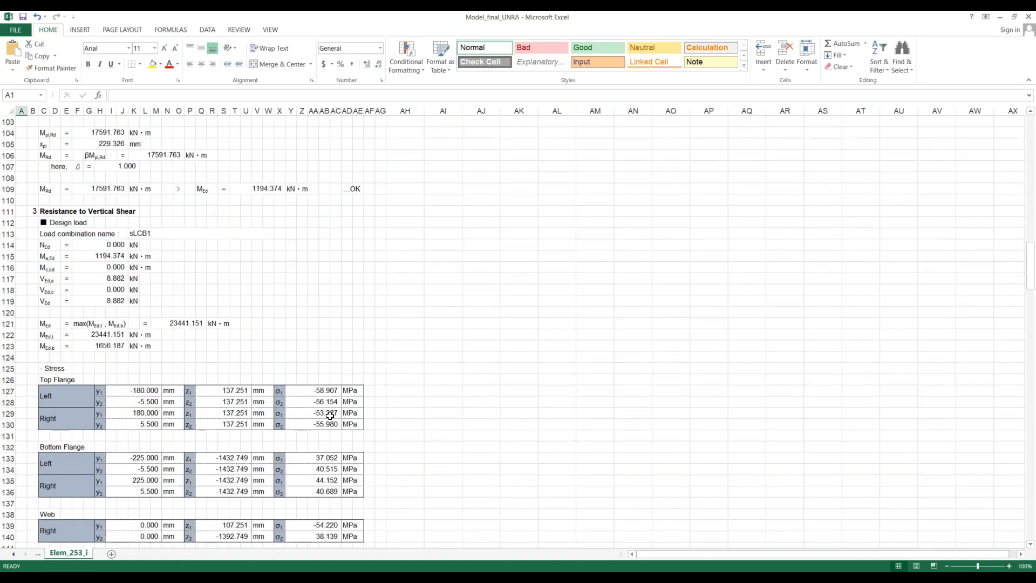
pyautogui.scroll(-18, 330, 418)
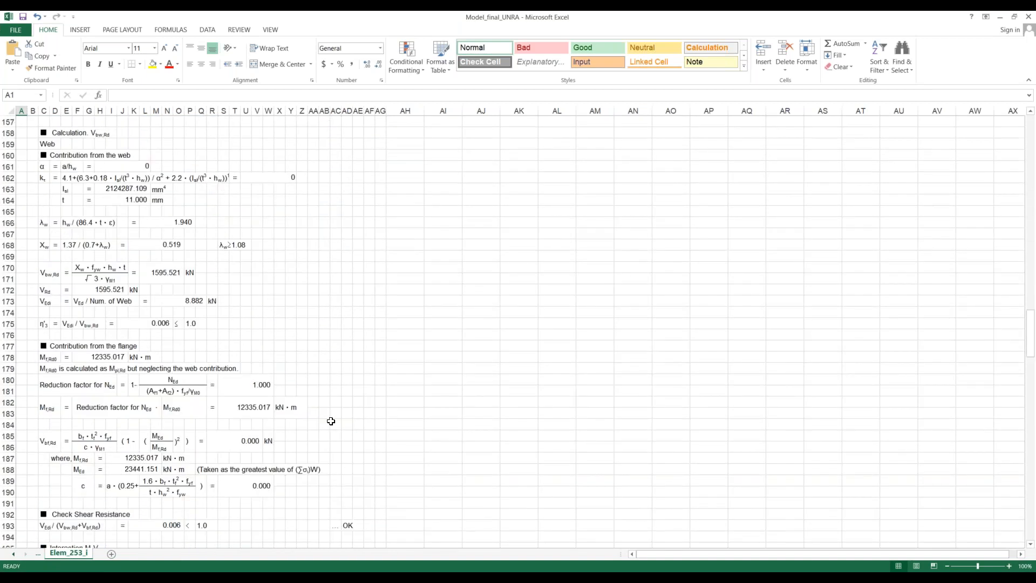
pyautogui.scroll(-3, 331, 421)
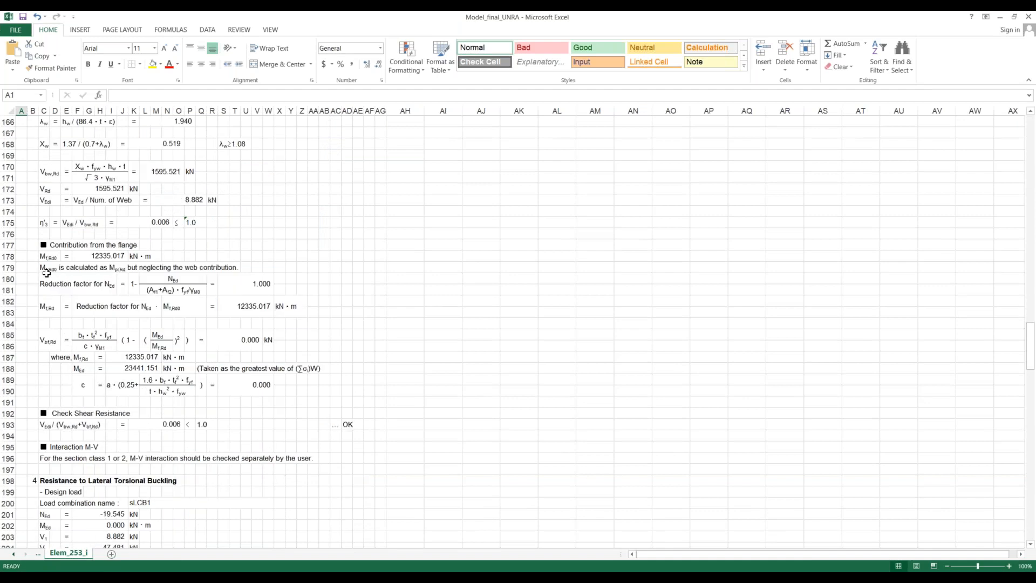
pyautogui.moveTo(32, 380); pyautogui.dragTo(354, 427)
pyautogui.hotkey('ctrl', 'v')
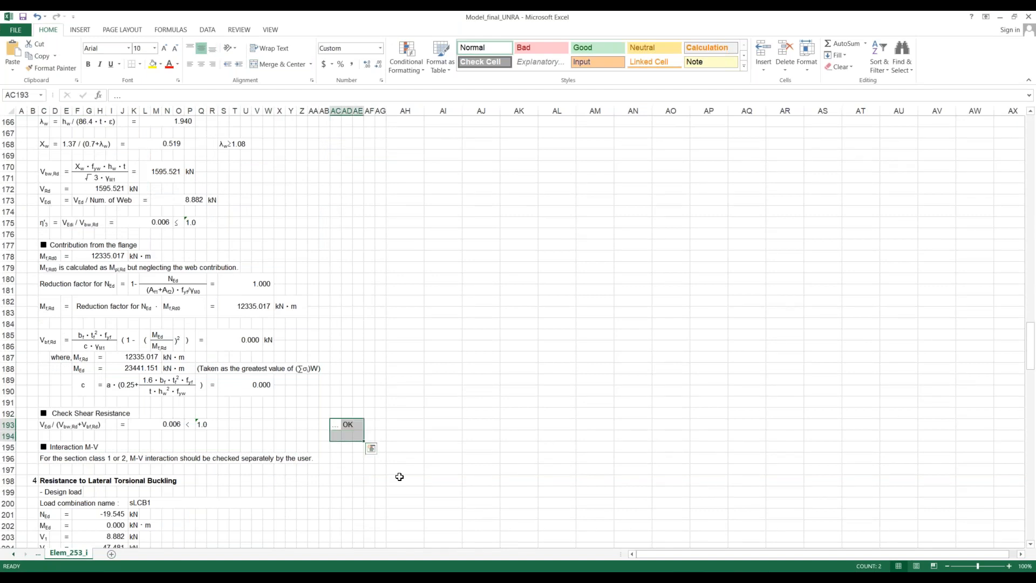
pyautogui.click(399, 476)
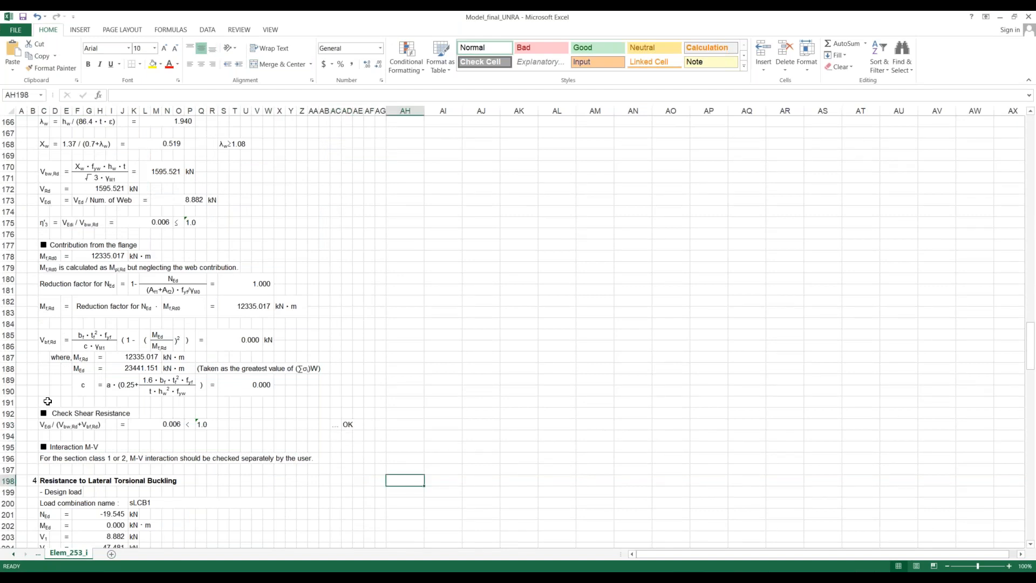
pyautogui.moveTo(47, 401); pyautogui.dragTo(339, 450)
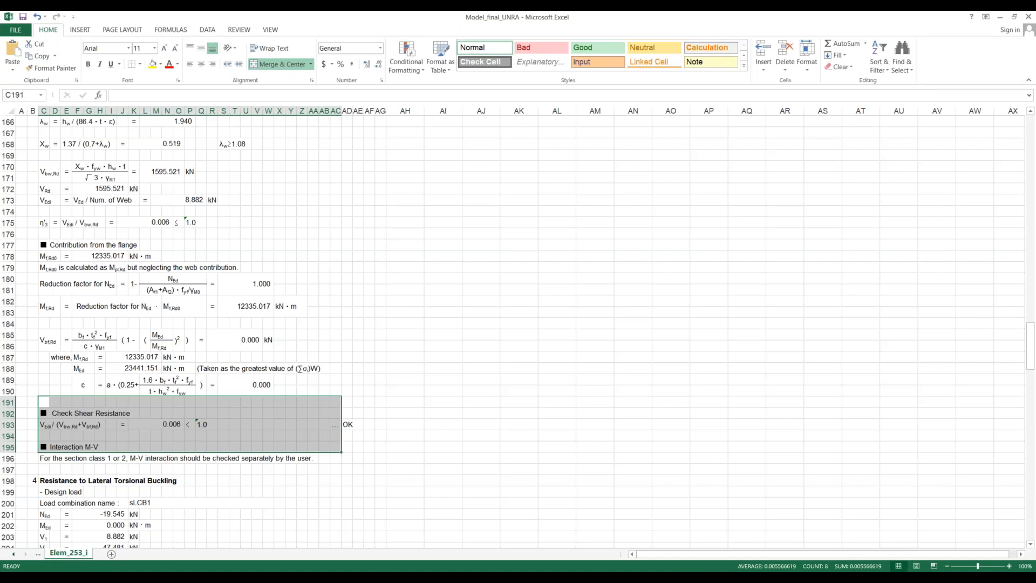
pyautogui.click(369, 313)
pyautogui.scroll(-8, 369, 313)
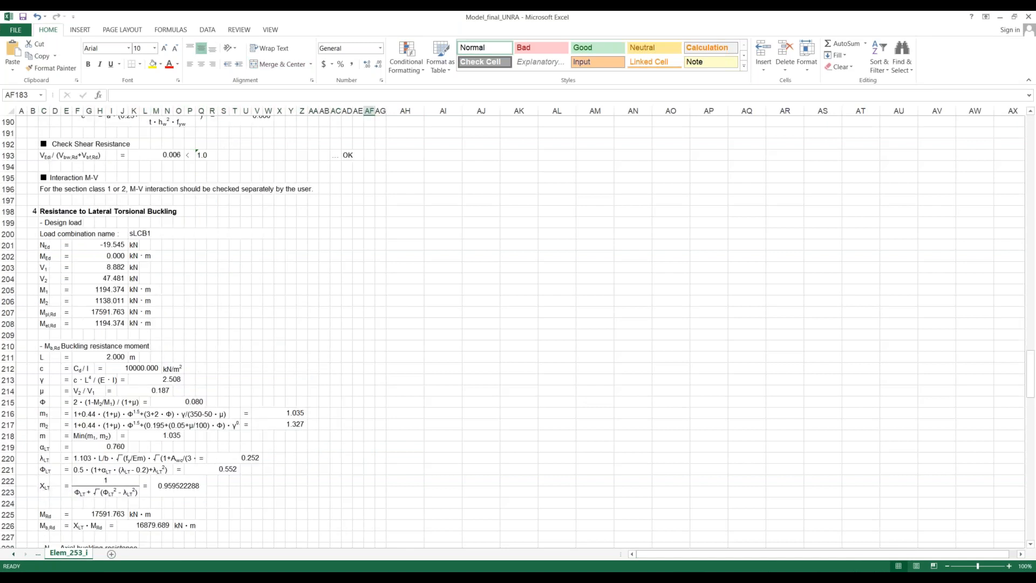
# - Examine the lateral torsional buckling, transverse force and longitudinal shear resistance checks, marking the longitudinal shear section
pyautogui.scroll(-9, 198, 337)
pyautogui.scroll(-5, 198, 338)
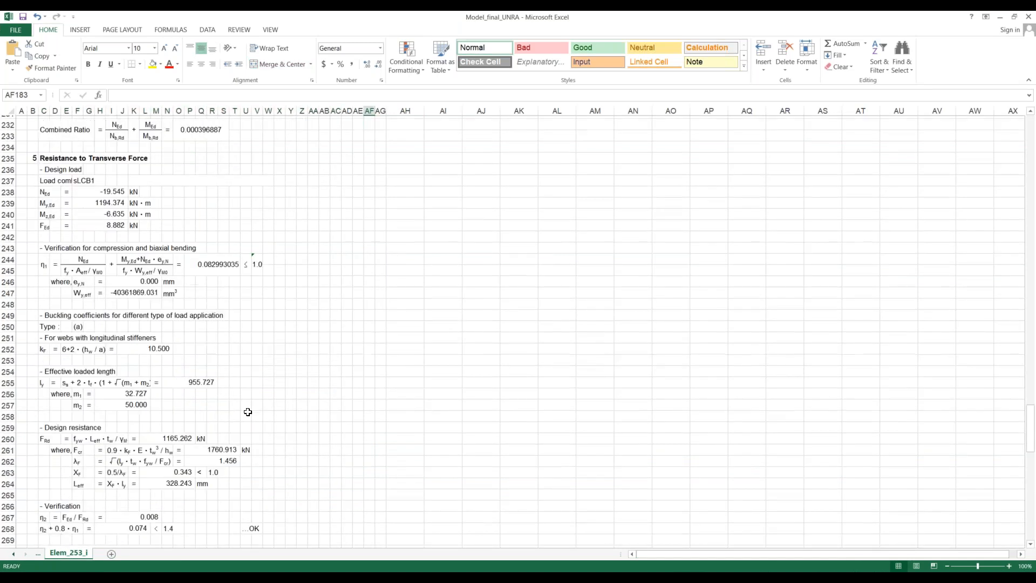
pyautogui.scroll(-4, 227, 405)
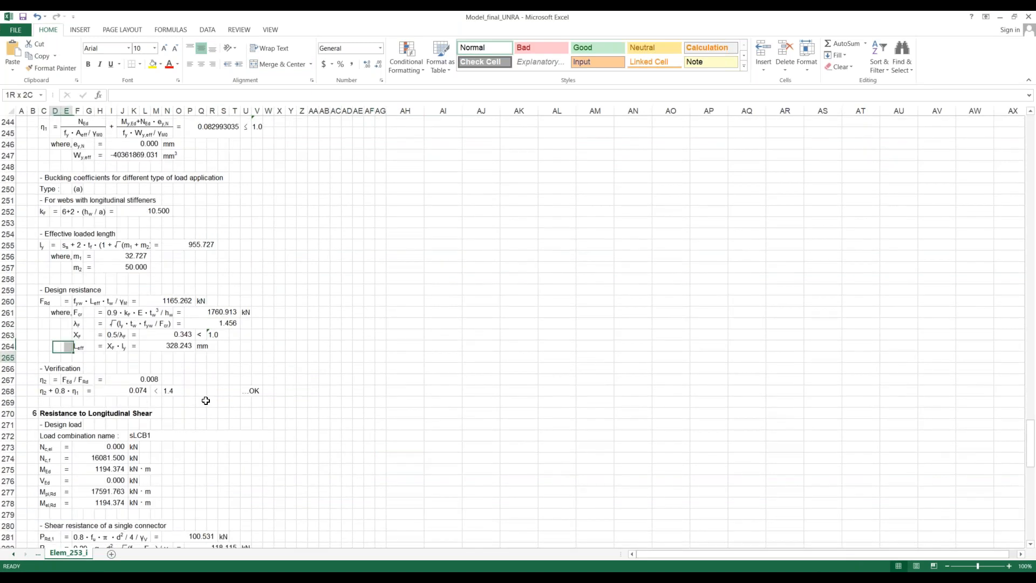
pyautogui.click(268, 436)
pyautogui.scroll(-2, 269, 437)
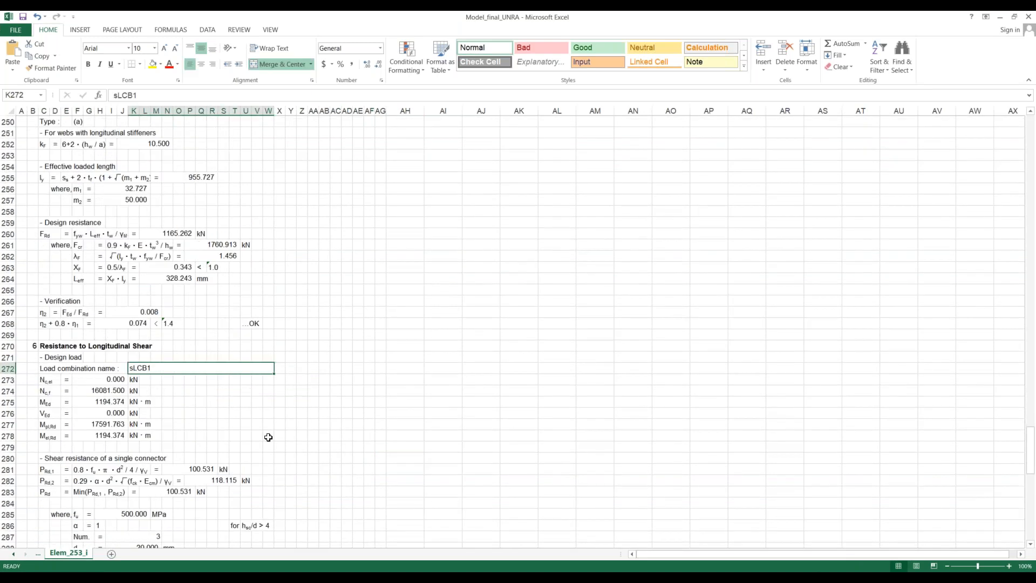
pyautogui.scroll(-3, 268, 438)
pyautogui.moveTo(32, 234); pyautogui.dragTo(281, 502)
pyautogui.scroll(-4, 305, 288)
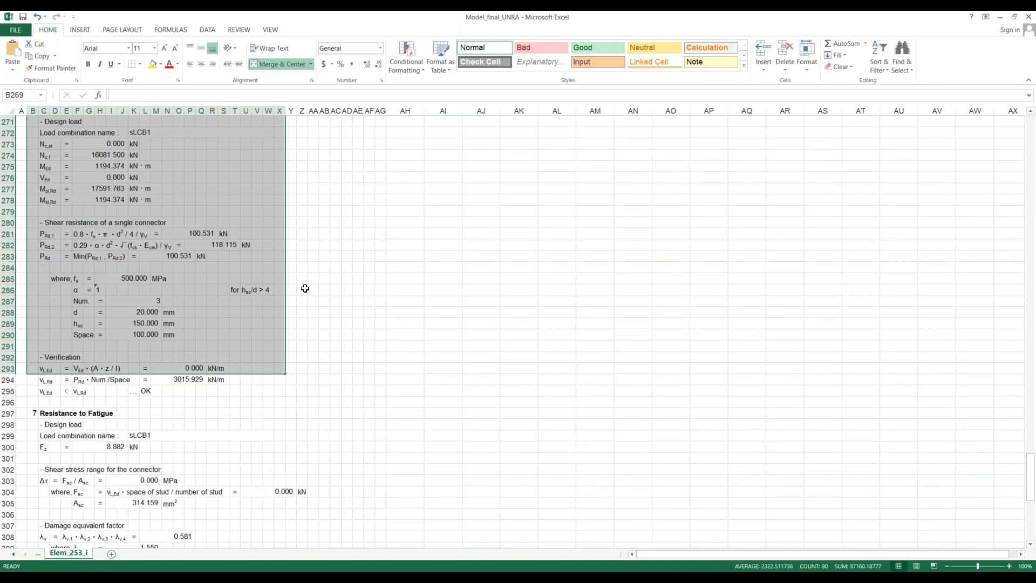
# - Examine the fatigue resistance and serviceability longitudinal shear checks, marking the final verification rows
pyautogui.scroll(-5, 305, 289)
pyautogui.scroll(-4, 341, 368)
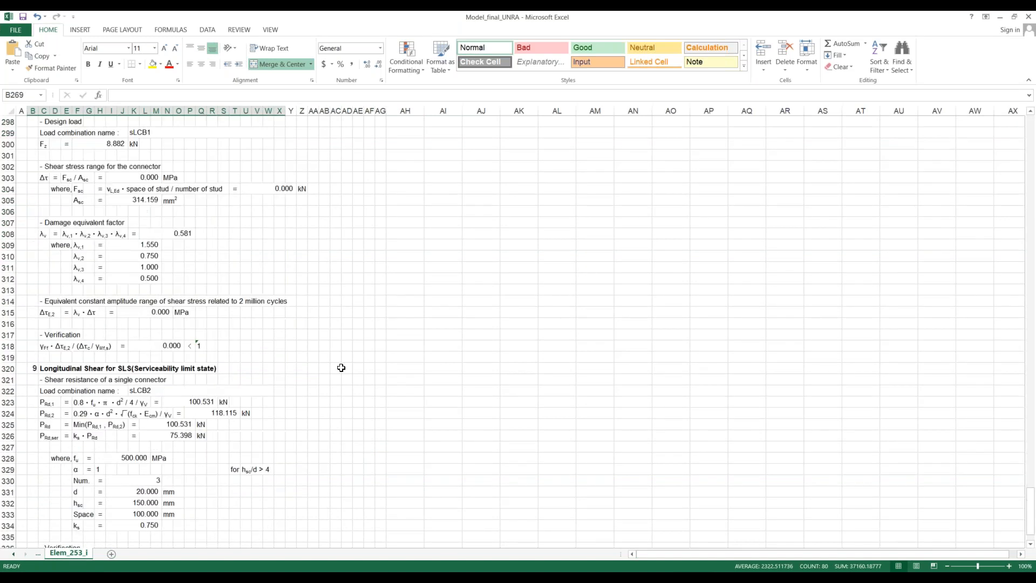
pyautogui.scroll(-7, 341, 368)
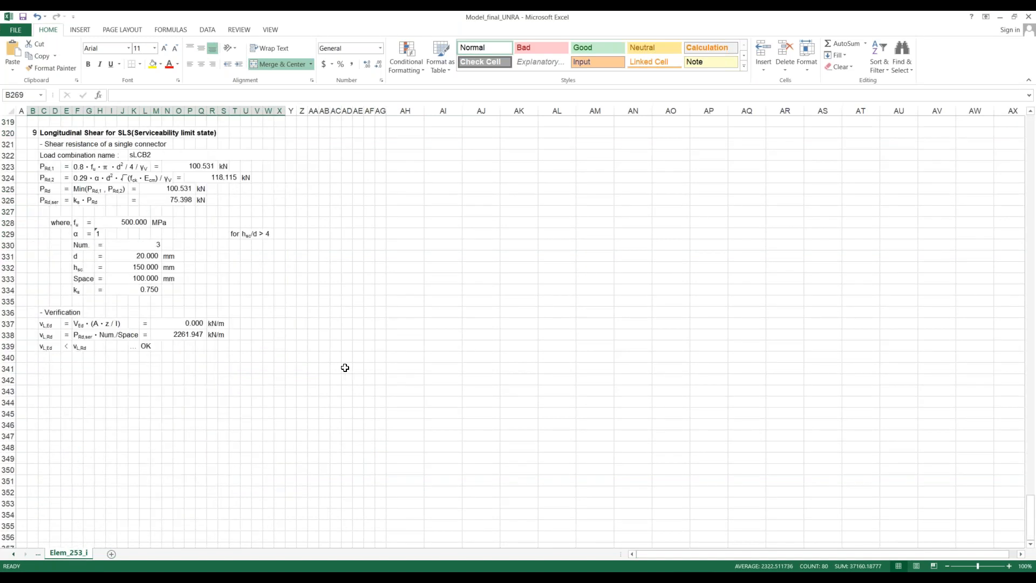
pyautogui.moveTo(111, 323); pyautogui.dragTo(203, 369)
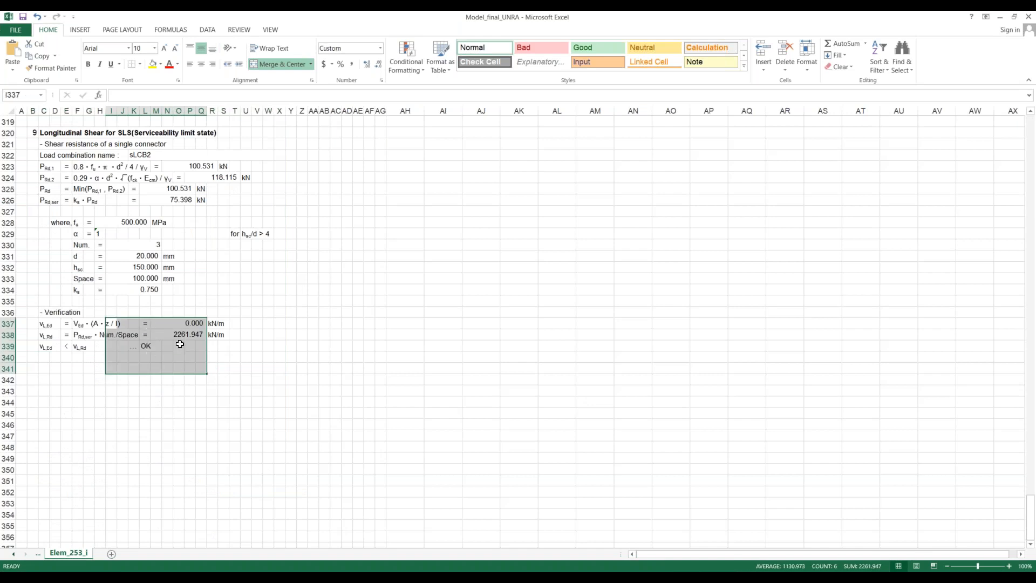
pyautogui.click(357, 370)
# - Review the element 253 report backwards from the fatigue check to the sectional information
pyautogui.scroll(16, 357, 370)
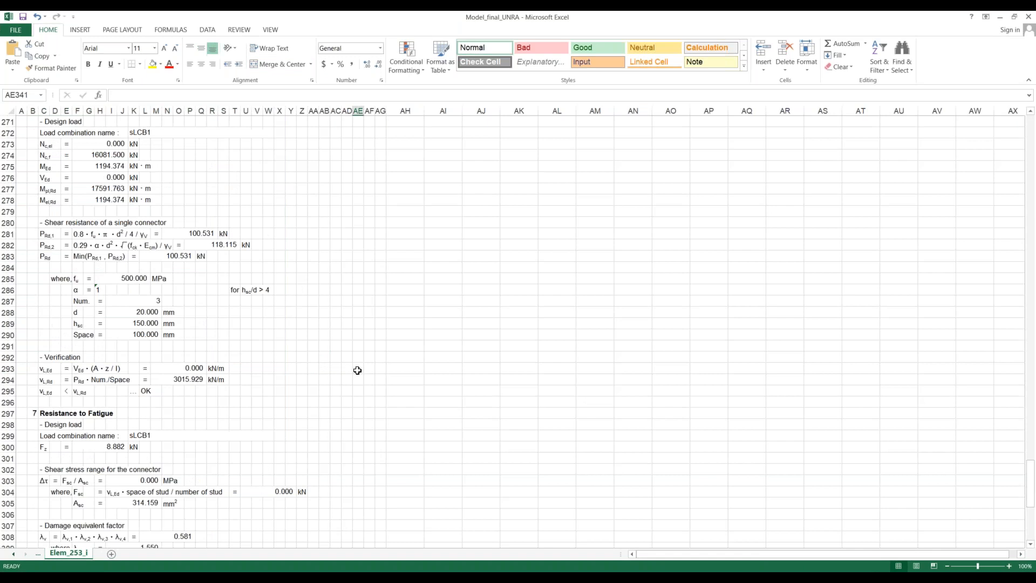
pyautogui.scroll(19, 358, 370)
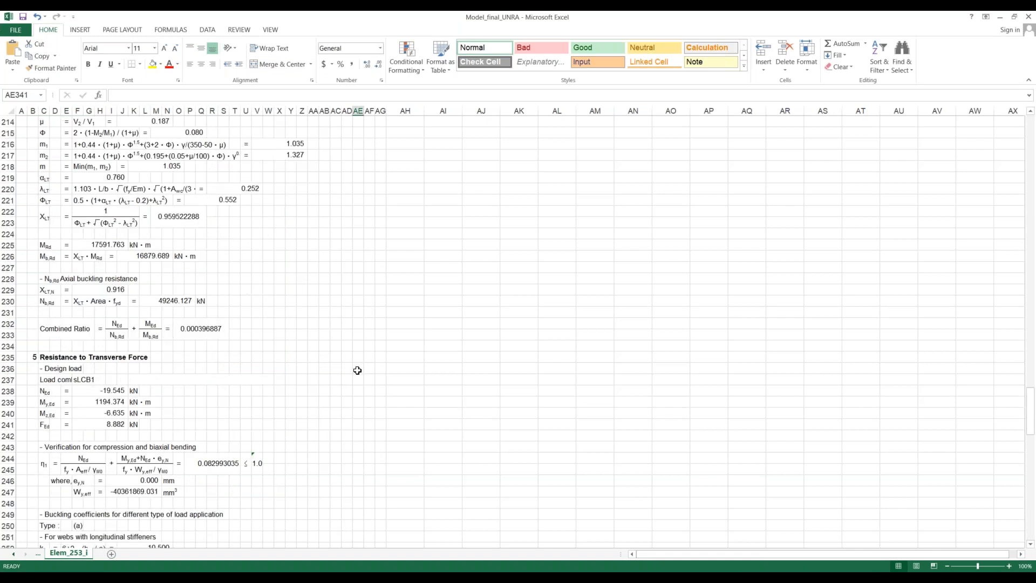
pyautogui.scroll(16, 357, 372)
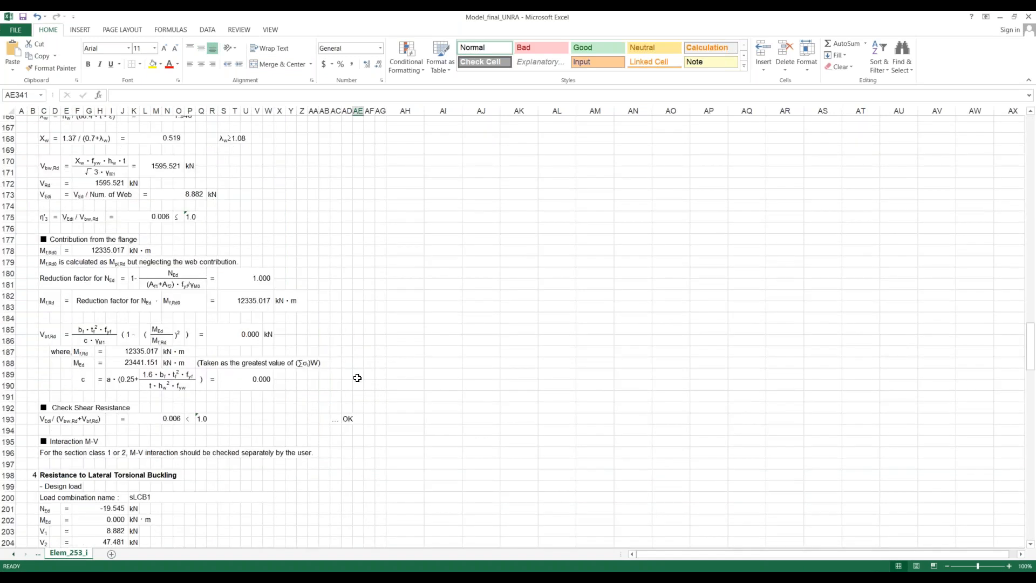
pyautogui.scroll(8, 357, 378)
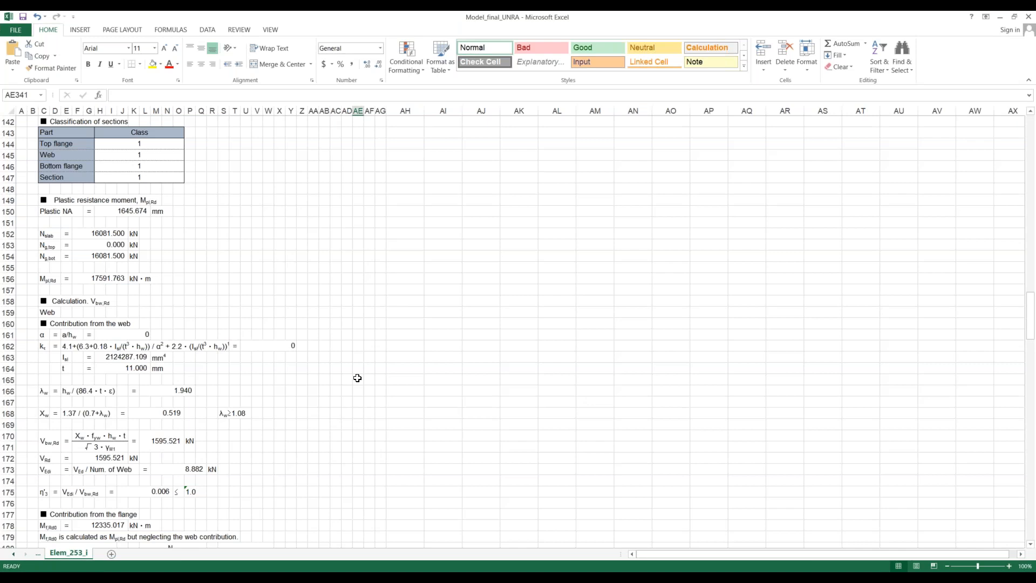
pyautogui.scroll(3, 357, 378)
pyautogui.scroll(12, 357, 378)
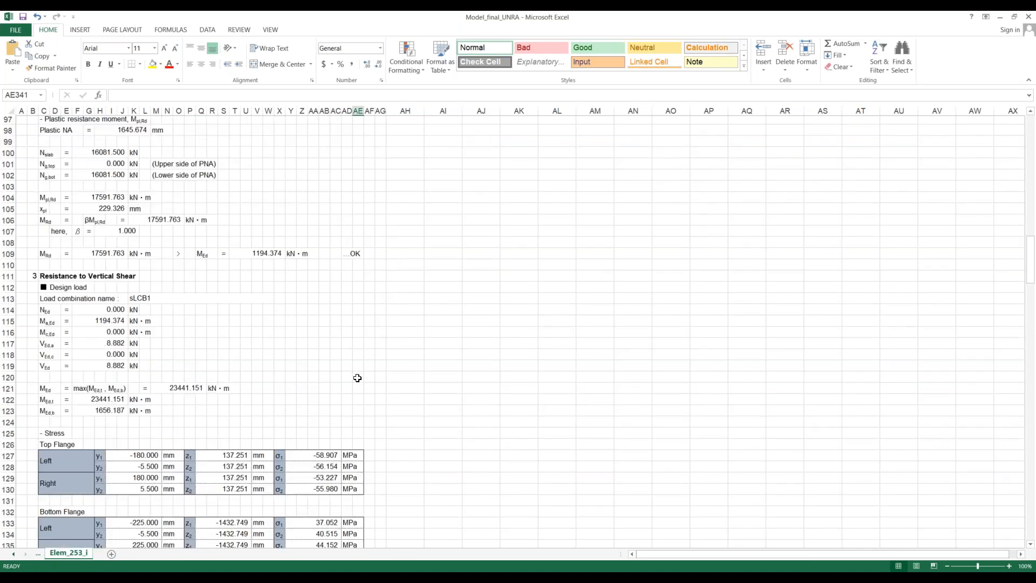
pyautogui.scroll(10, 358, 378)
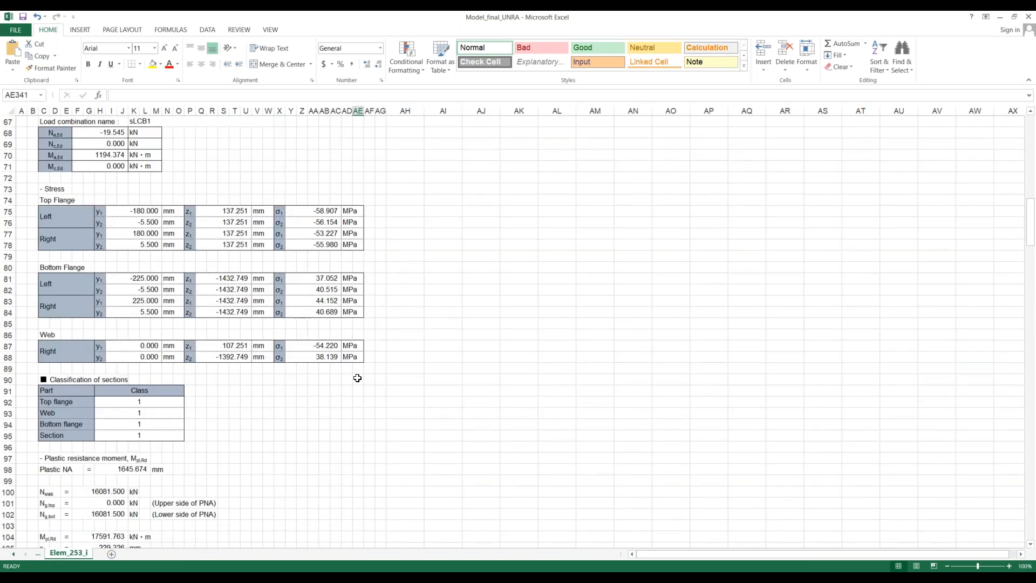
pyautogui.scroll(14, 357, 378)
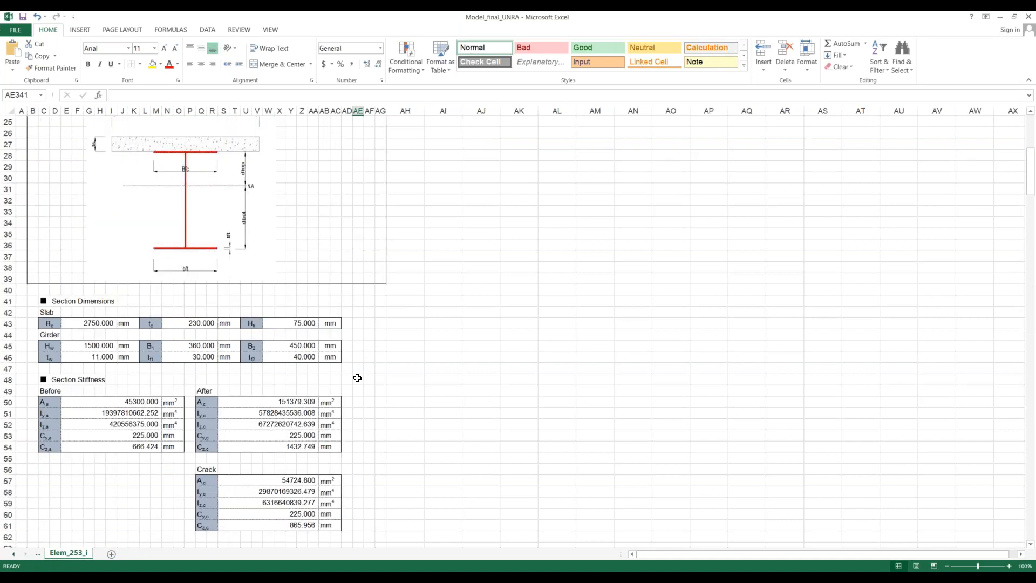
pyautogui.scroll(3, 358, 378)
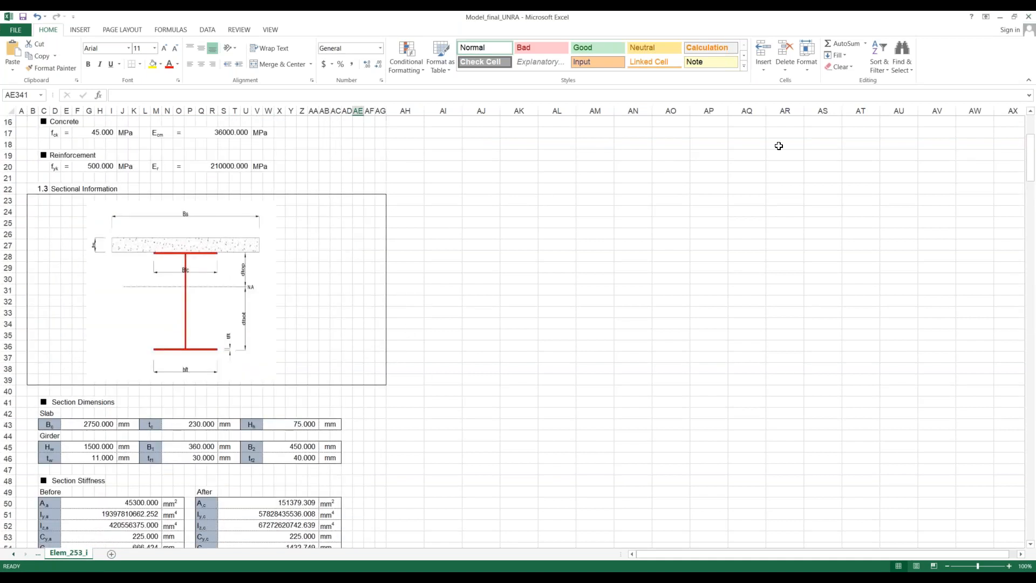
# - Close the Excel design report and return to the MIDAS Civil bridge model, maximized in an isometric view
pyautogui.click(1030, 19)
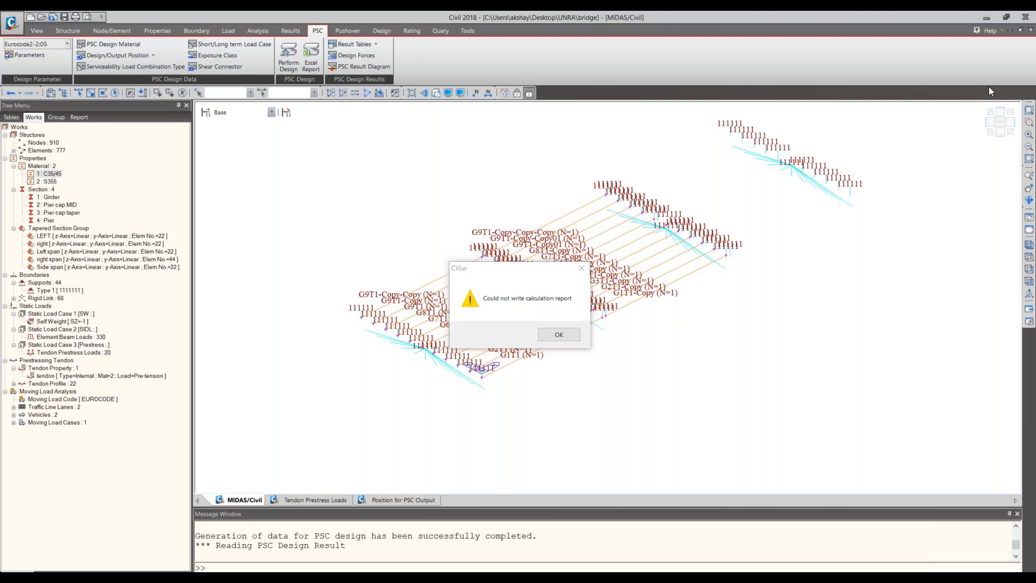
pyautogui.press('Return')
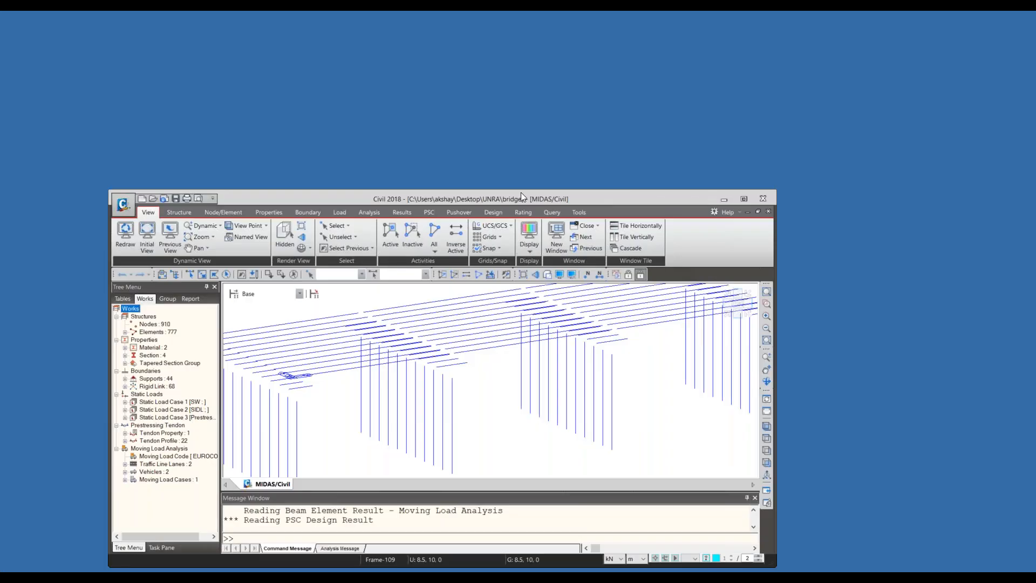
pyautogui.doubleClick(521, 197)
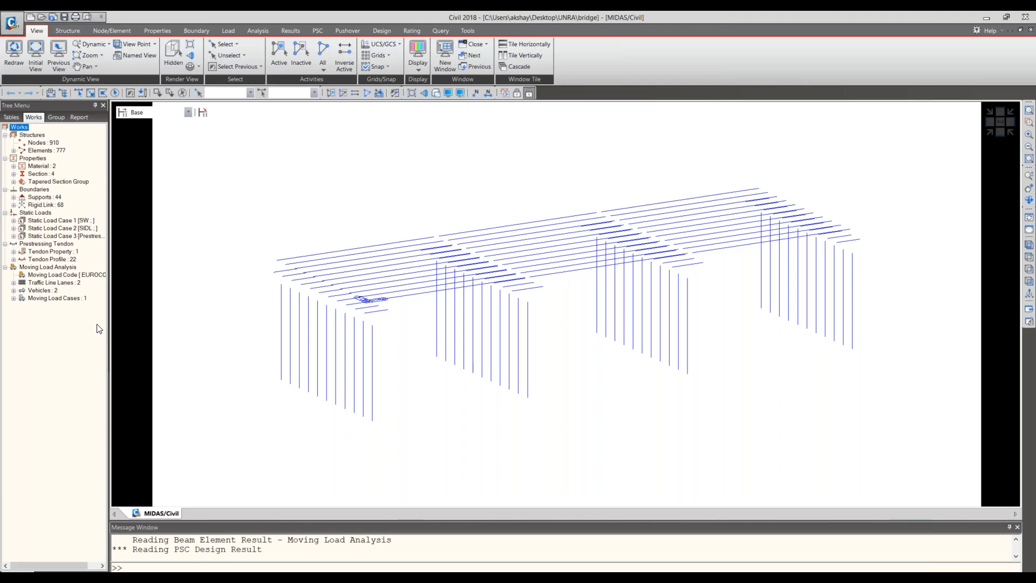
pyautogui.click(988, 128)
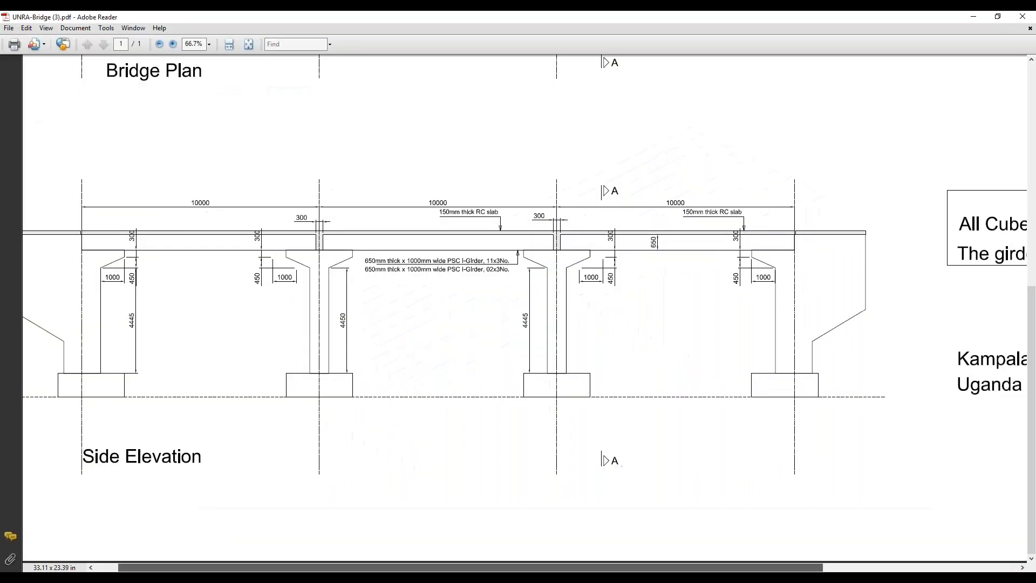
# - Examine the concrete and girder notes and Section A-A on the UNRA-Bridge (3) drawing in Adobe Reader
pyautogui.hscroll(5, 435, 370)
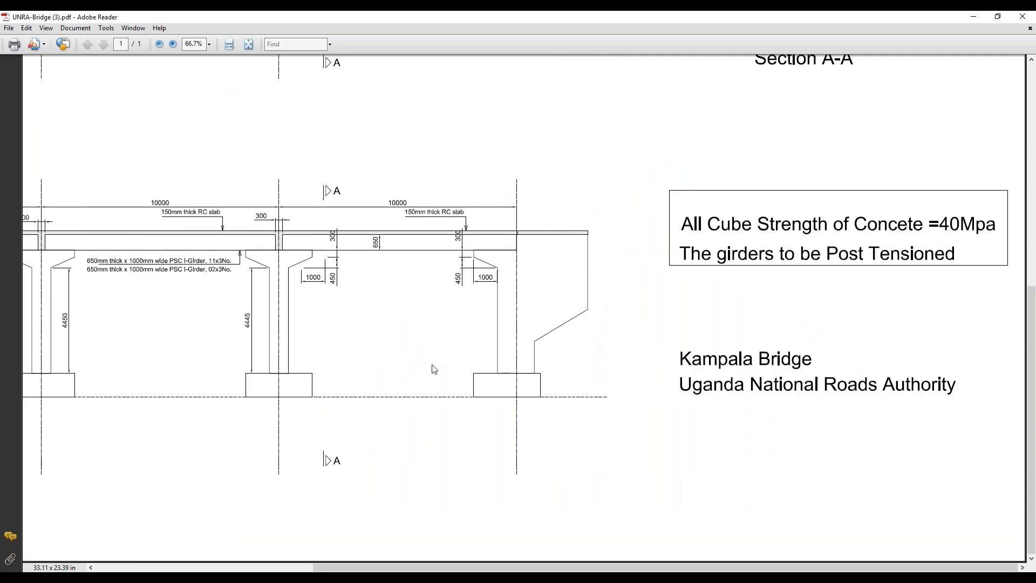
pyautogui.scroll(5, 435, 369)
pyautogui.scroll(3, 845, 511)
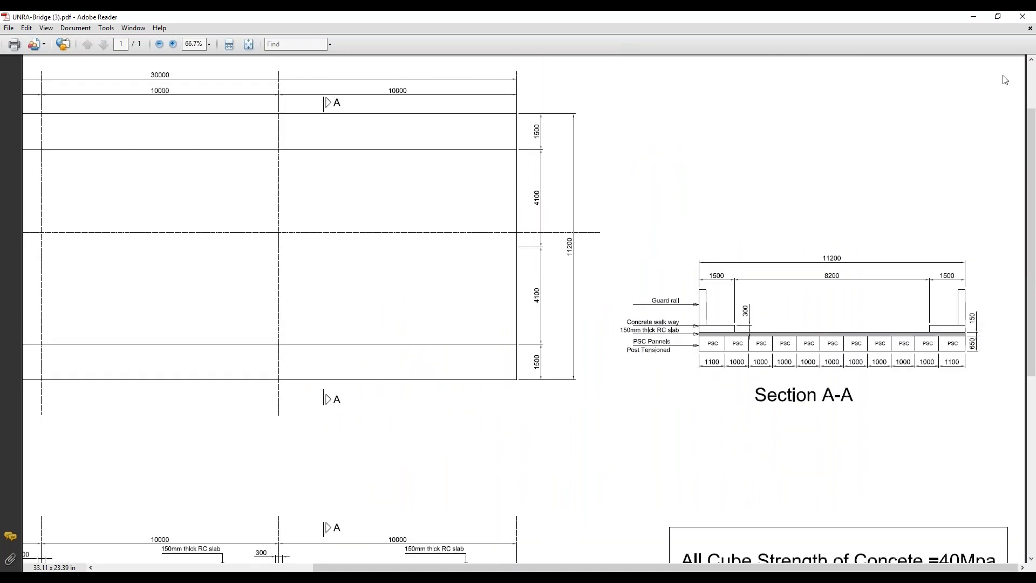
pyautogui.click(972, 19)
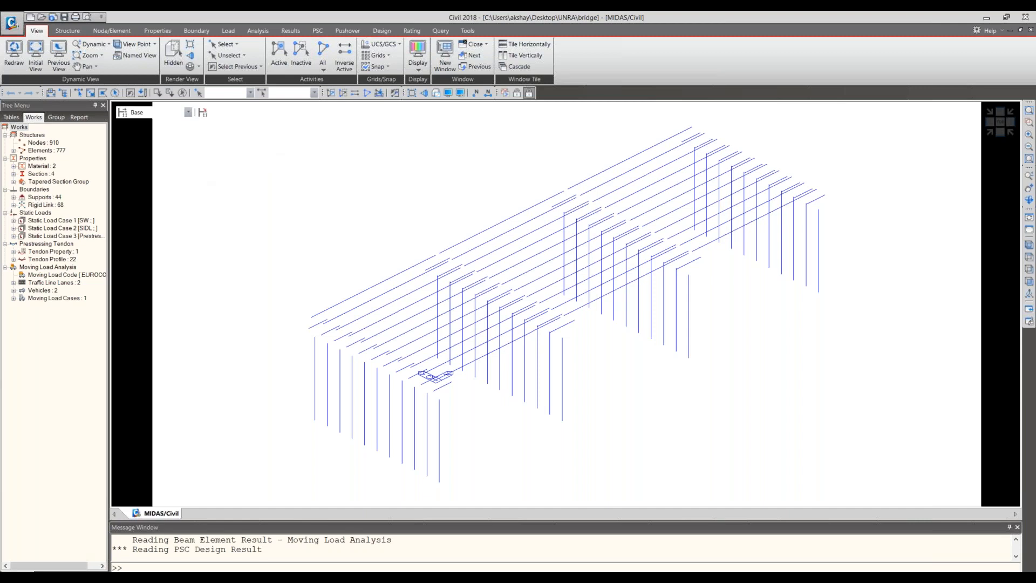
# - Reopen the bridge drawing and examine the spans and piers in the side elevation and the bridge plan
pyautogui.hotkey('alt', 'Tab')
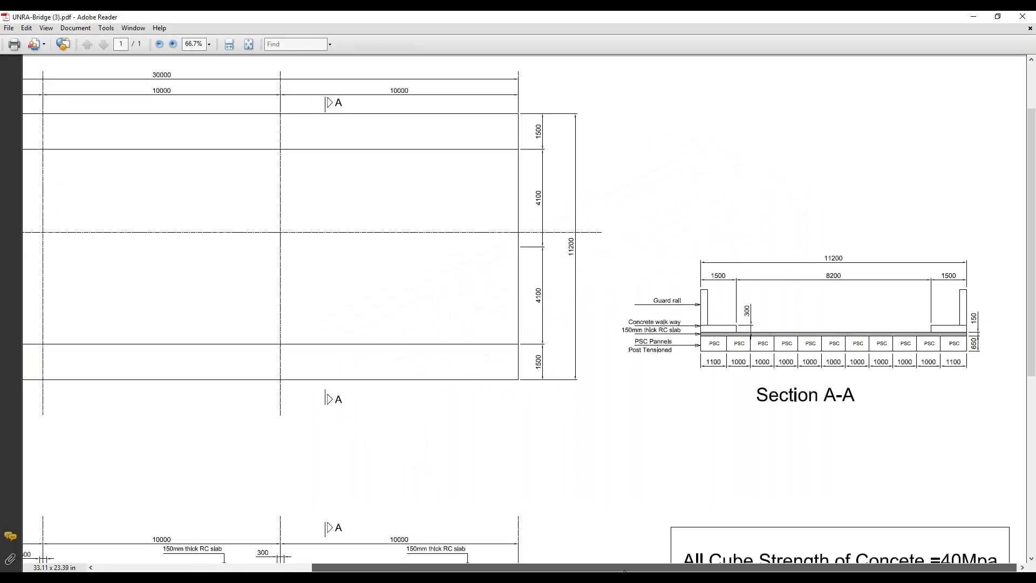
pyautogui.moveTo(464, 568); pyautogui.dragTo(277, 568)
pyautogui.moveTo(412, 568); pyautogui.dragTo(383, 568)
pyautogui.scroll(-5, 423, 410)
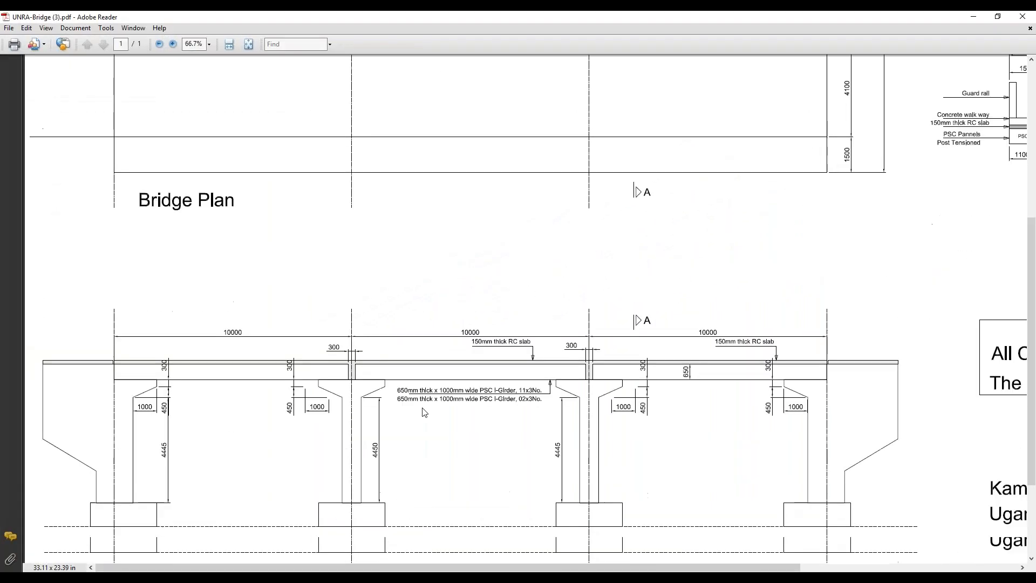
pyautogui.scroll(-3, 424, 412)
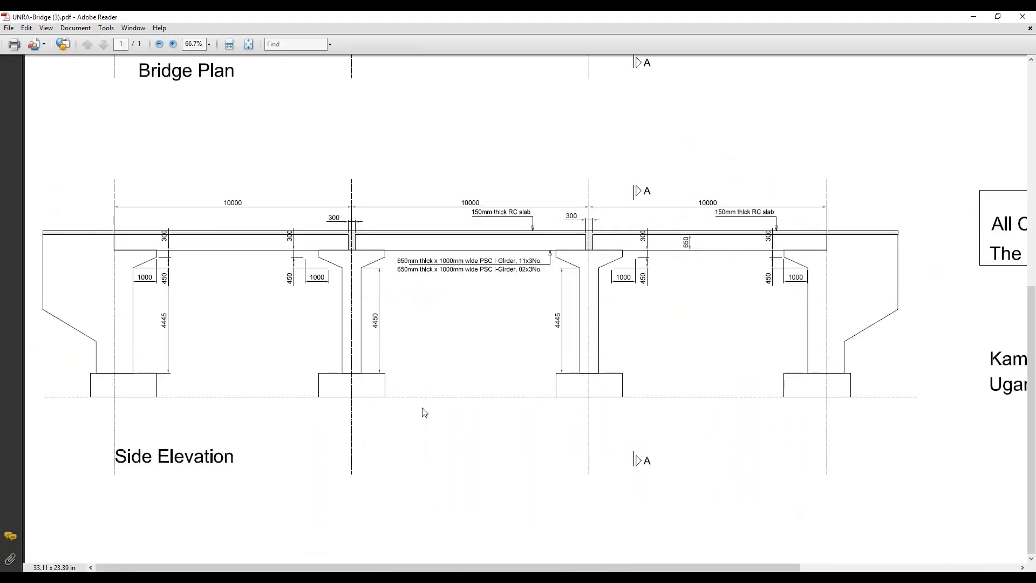
pyautogui.scroll(2, 424, 412)
pyautogui.scroll(3, 424, 410)
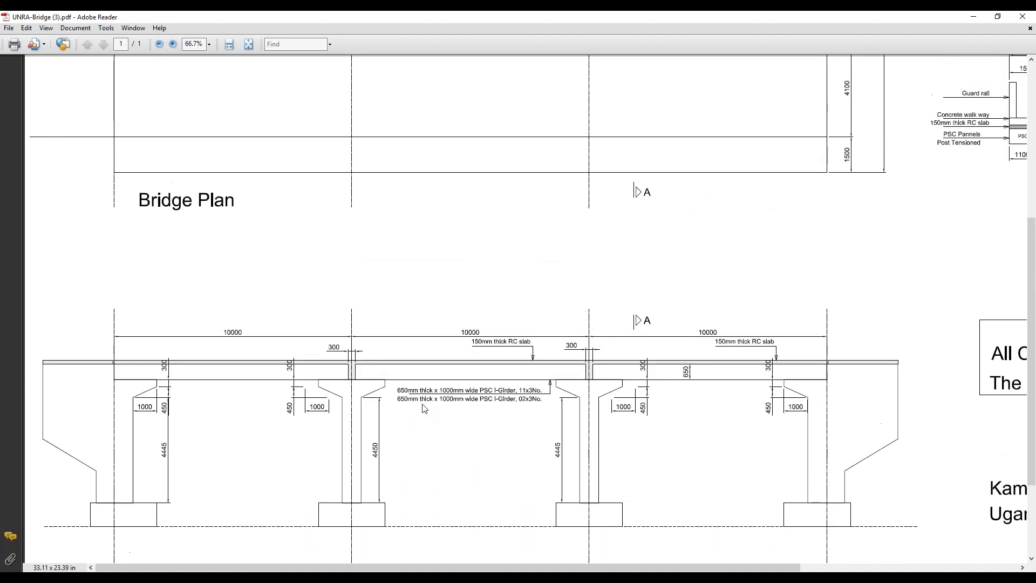
pyautogui.scroll(11, 425, 410)
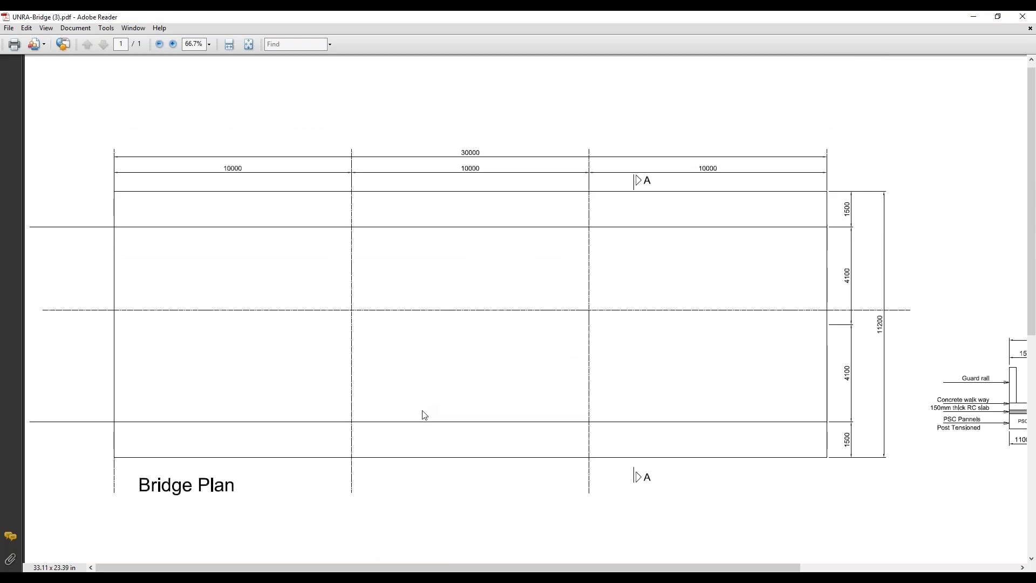
# - Review the plan's width dimensions beside Section A-A, and go back to the side elevation
pyautogui.moveTo(448, 572); pyautogui.dragTo(565, 571)
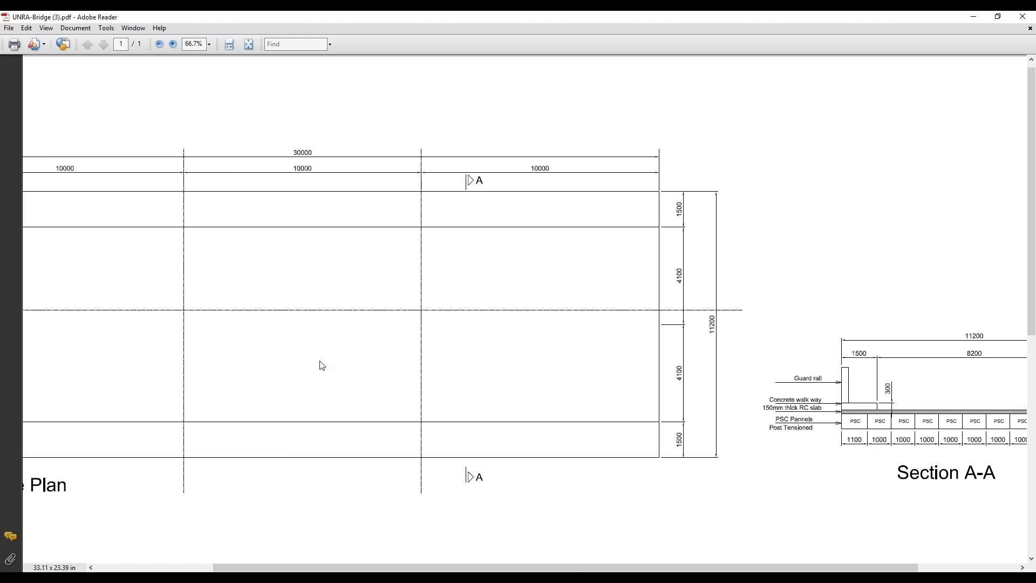
pyautogui.scroll(-3, 321, 366)
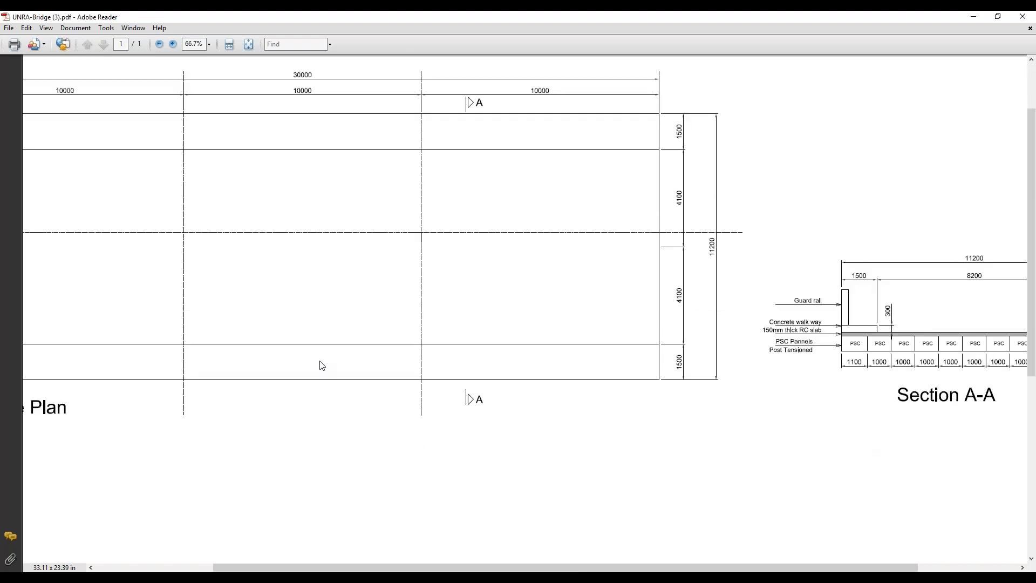
pyautogui.scroll(-12, 322, 366)
pyautogui.moveTo(371, 569); pyautogui.dragTo(248, 569)
pyautogui.scroll(-1, 180, 473)
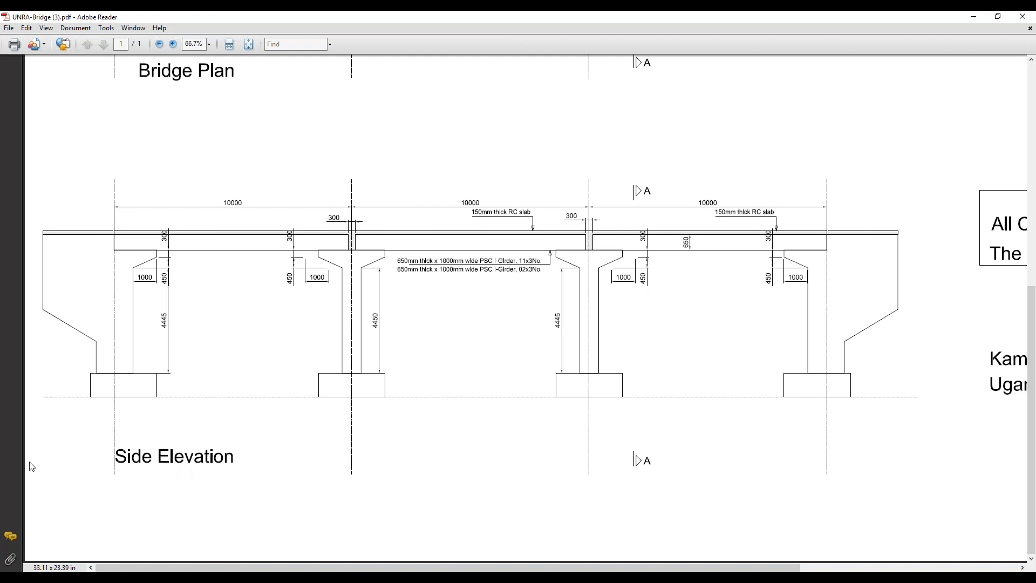
# - Recheck the side elevation and bridge plan on the drawing, and return to the MIDAS Civil model
pyautogui.hotkey('alt', 'Tab')
pyautogui.click(587, 263)
pyautogui.scroll(5, 341, 434)
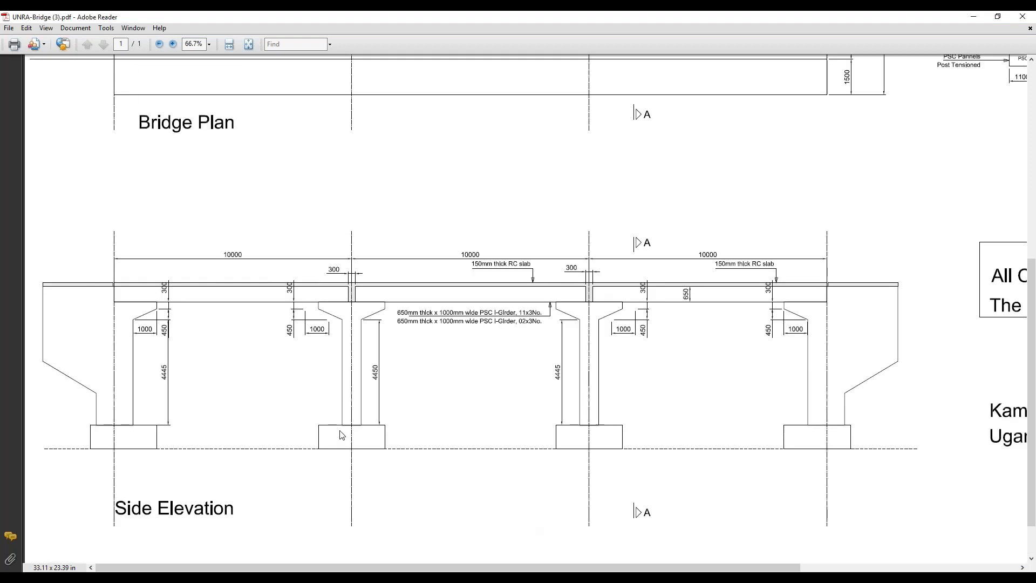
pyautogui.hscroll(5, 696, 455)
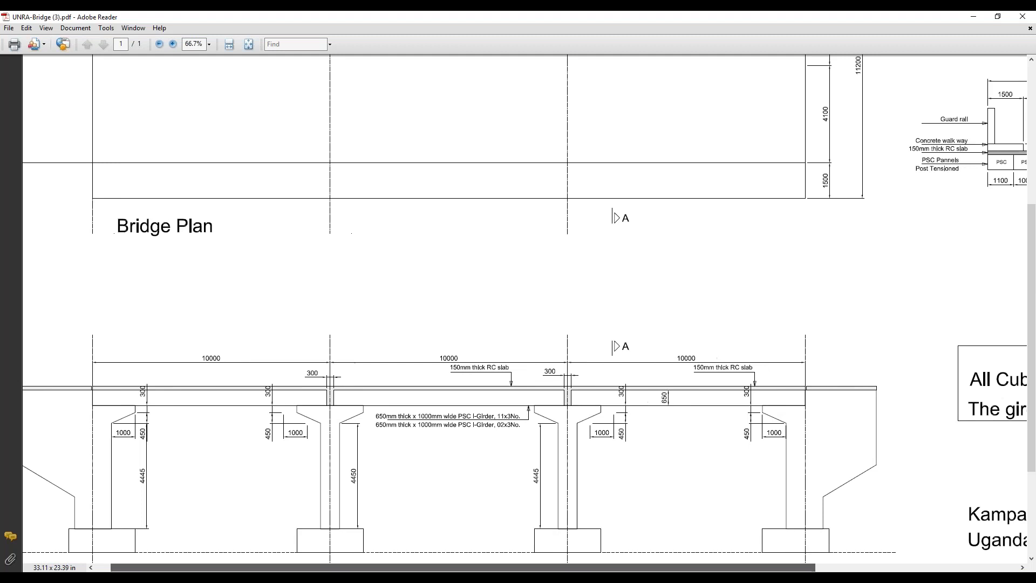
pyautogui.scroll(3, 697, 455)
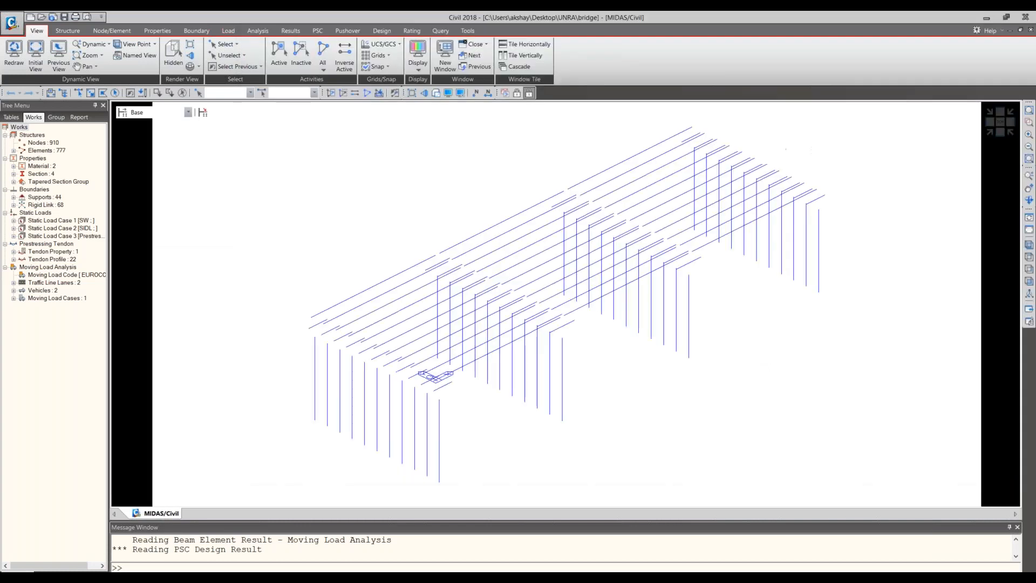
# - Show the bridge model with solid hidden-surface rendering and view the Girder section's longitudinal reinforcement settings in the Section Manager
pyautogui.click(436, 94)
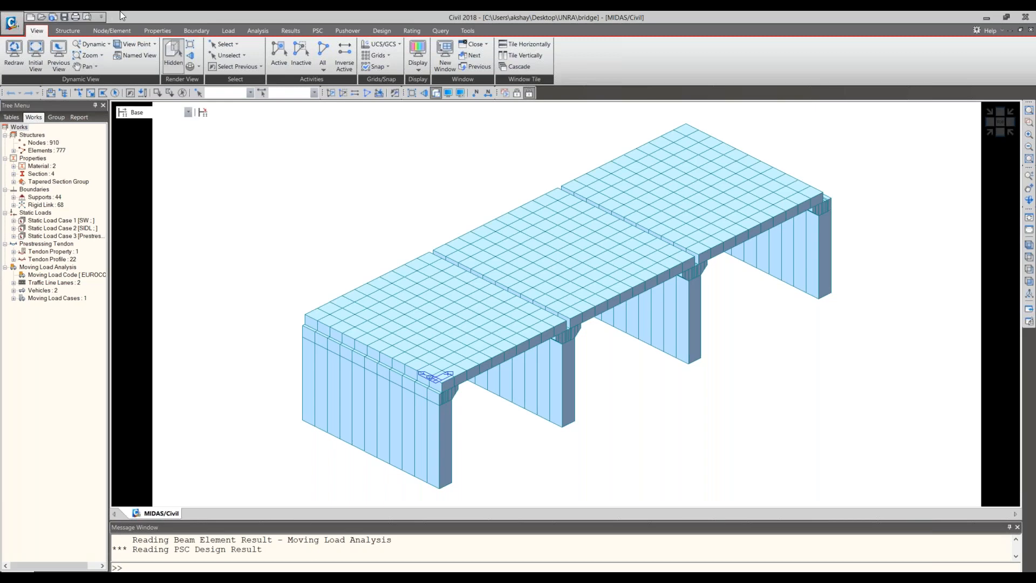
pyautogui.click(79, 32)
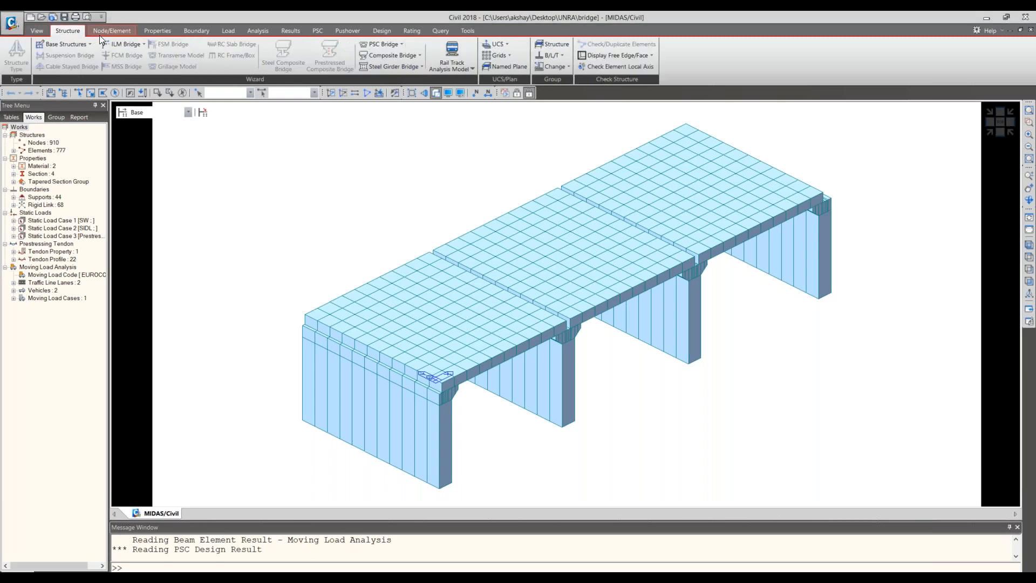
pyautogui.click(99, 35)
pyautogui.click(157, 30)
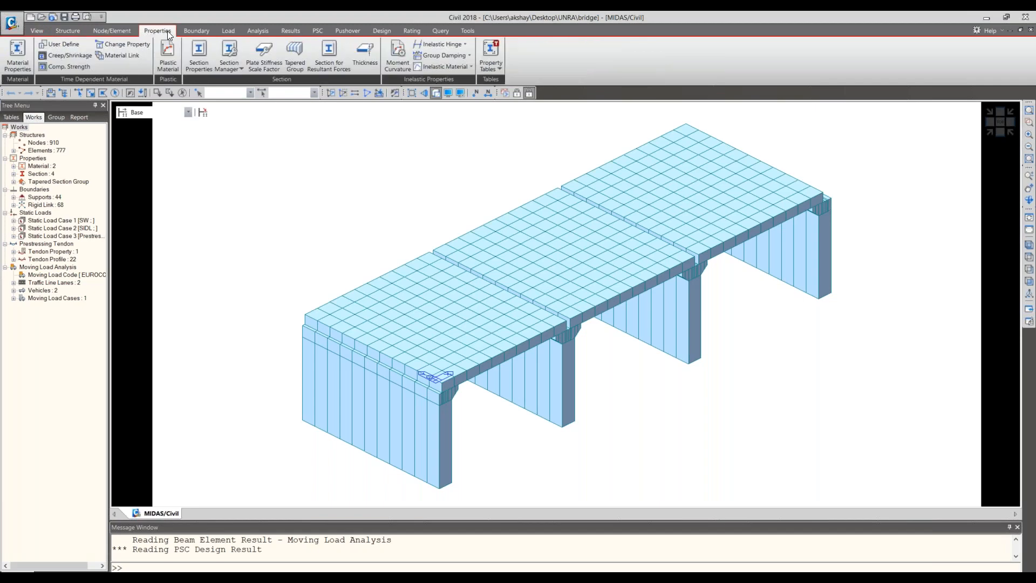
pyautogui.click(225, 70)
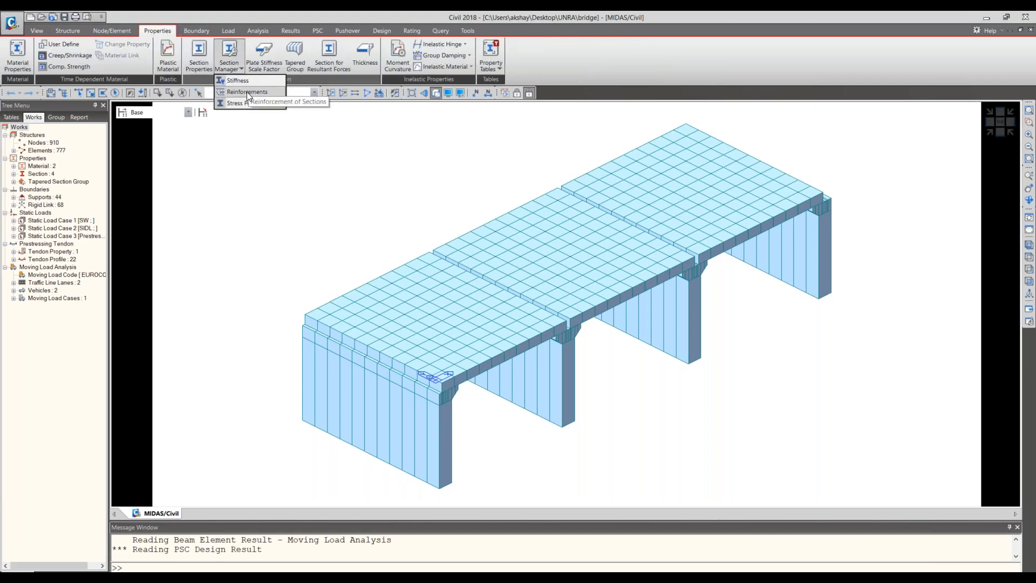
pyautogui.click(247, 92)
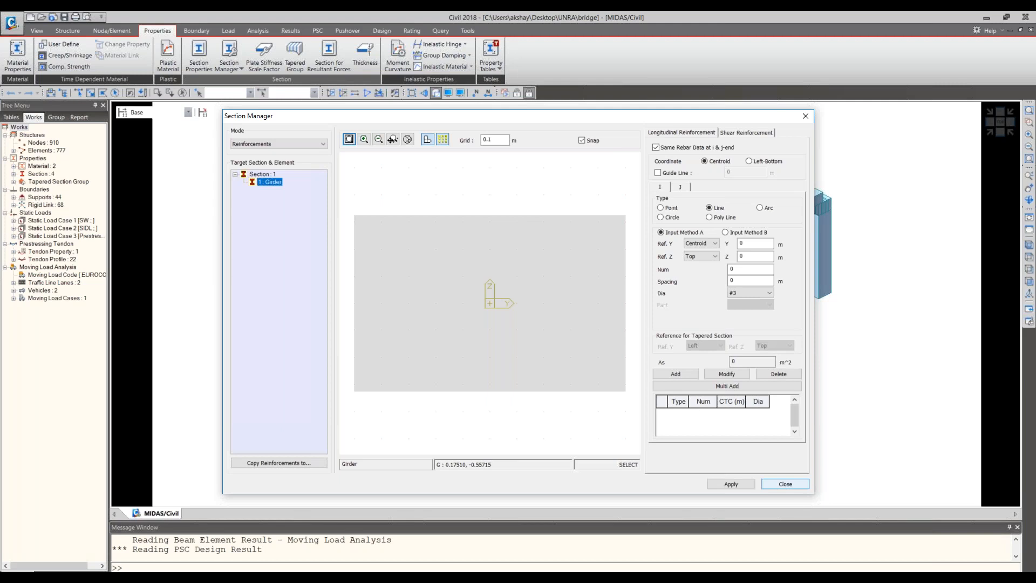
pyautogui.click(805, 116)
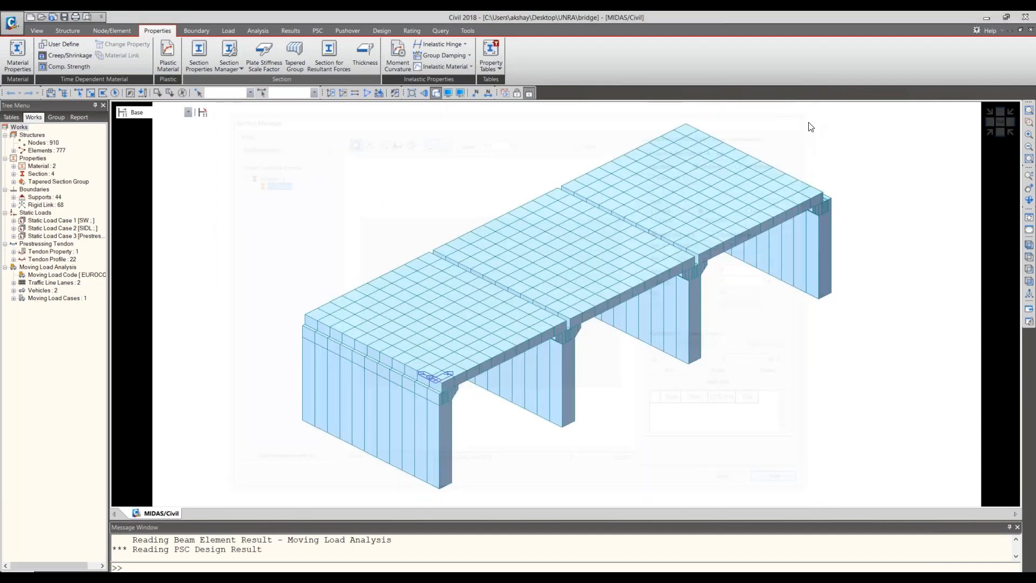